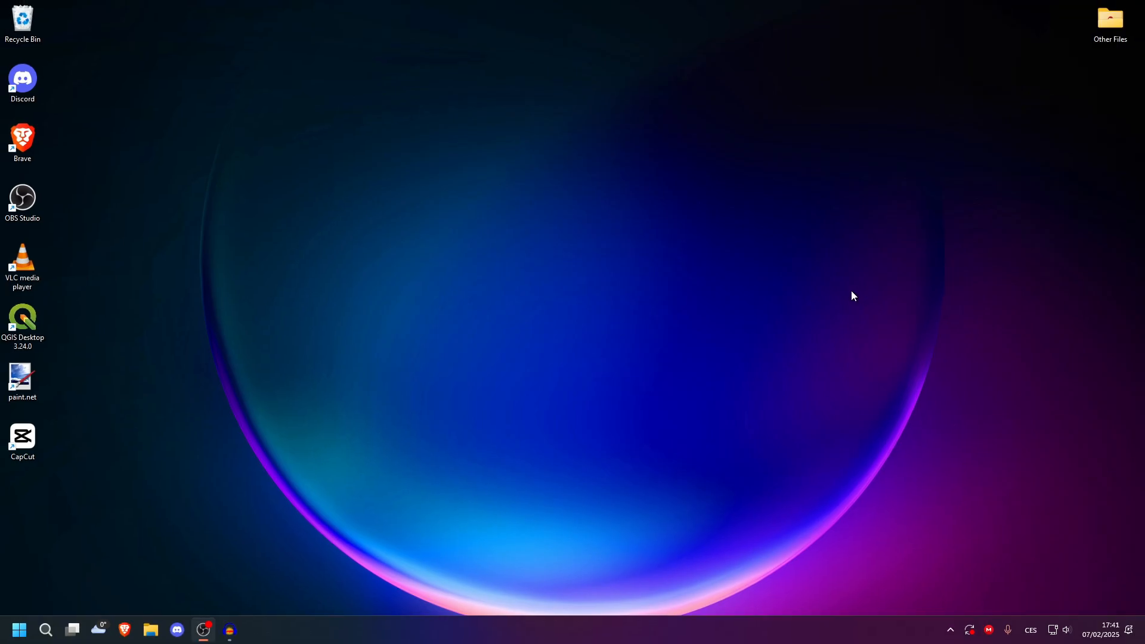
click(23, 322)
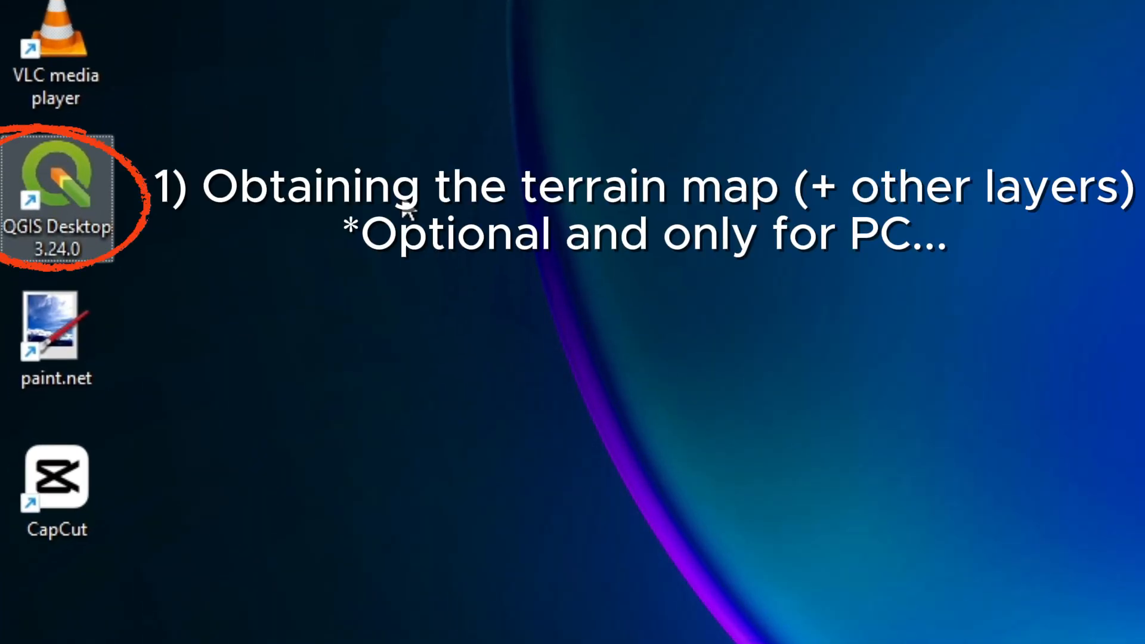
click(78, 336)
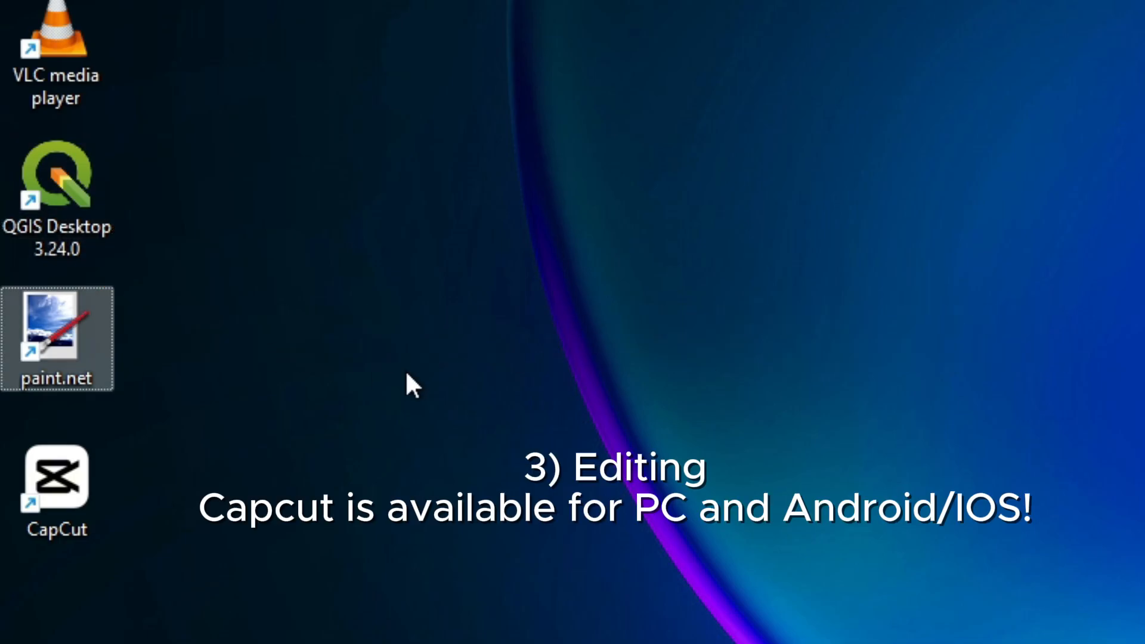
key(Down)
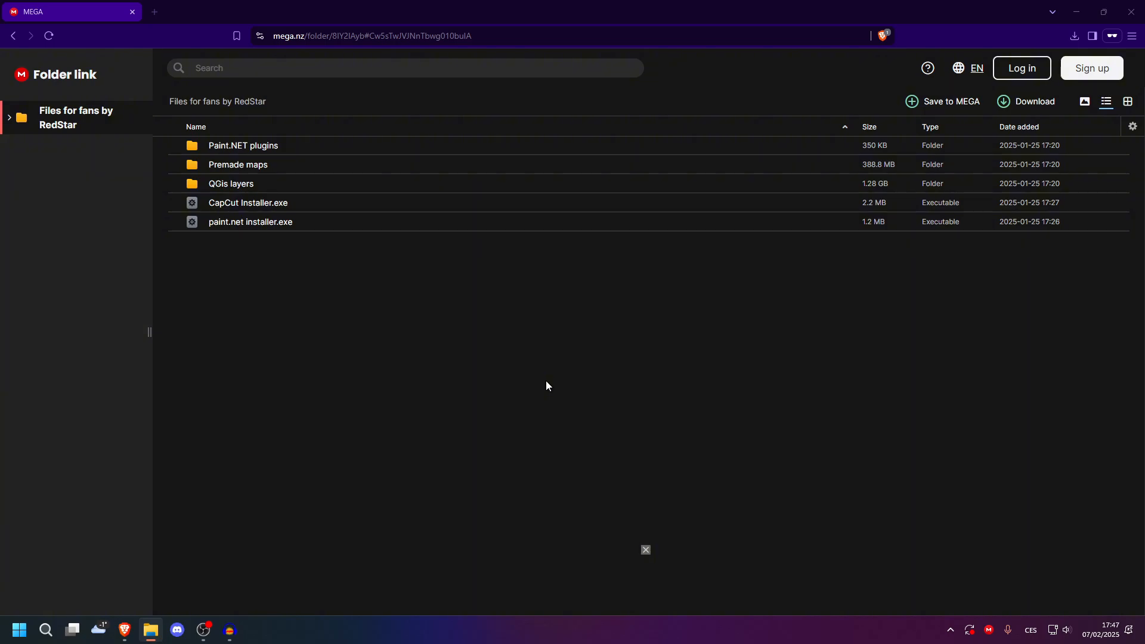
Step: Browse the world folder under Premade maps in the shared MEGA folder and examine the local 16K map files
double_click(234, 163)
click(230, 147)
double_click(230, 146)
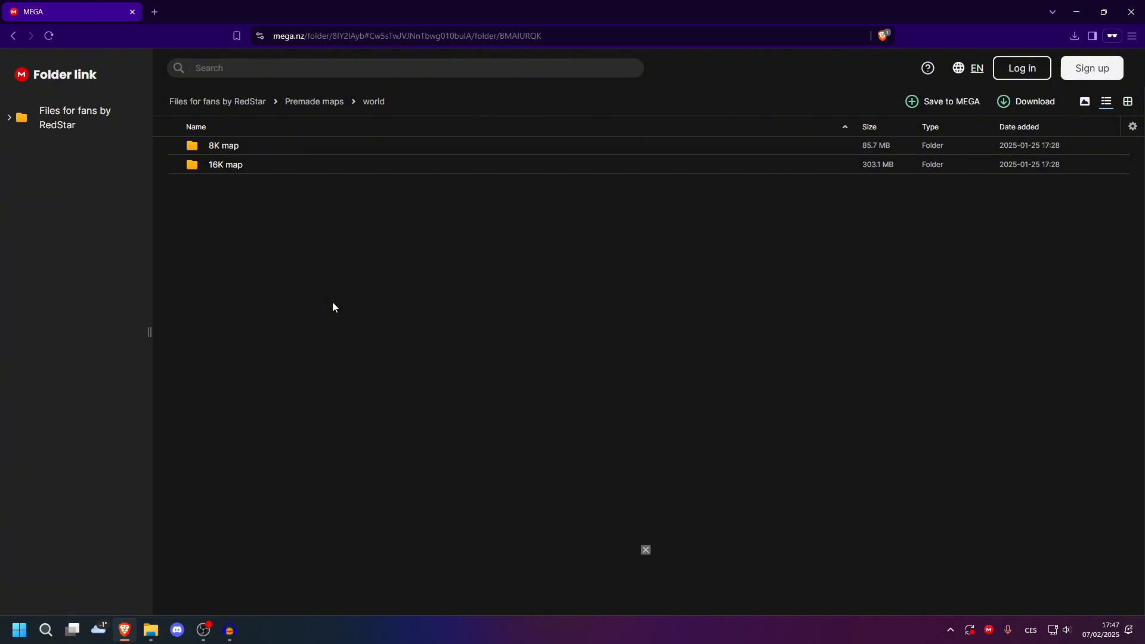
drag(1144, 171, 393, 93)
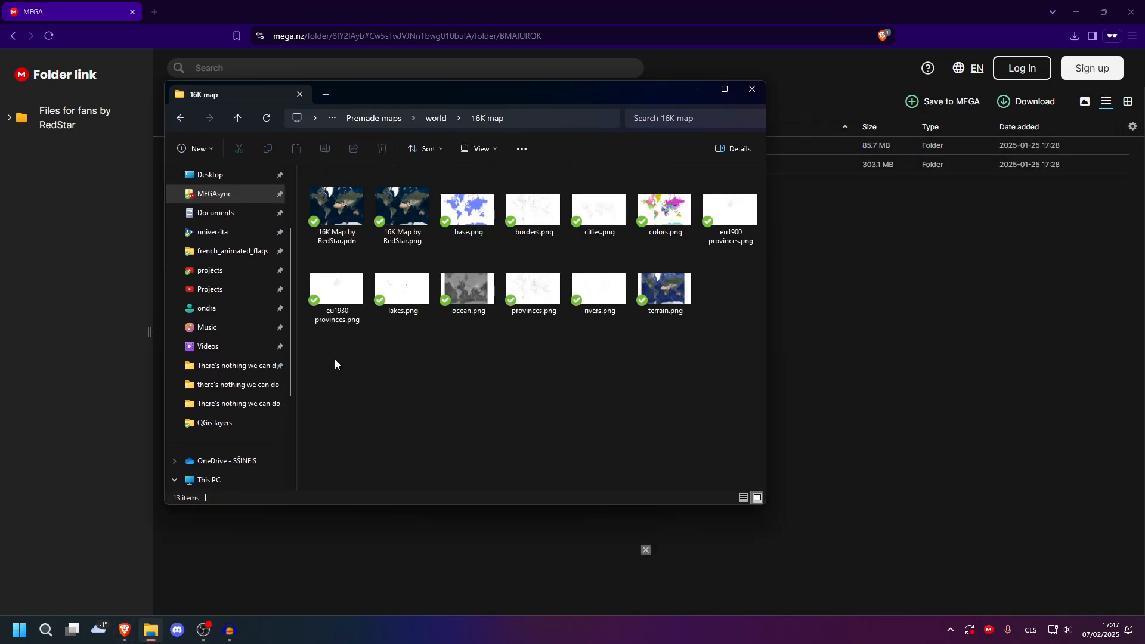
double_click(329, 238)
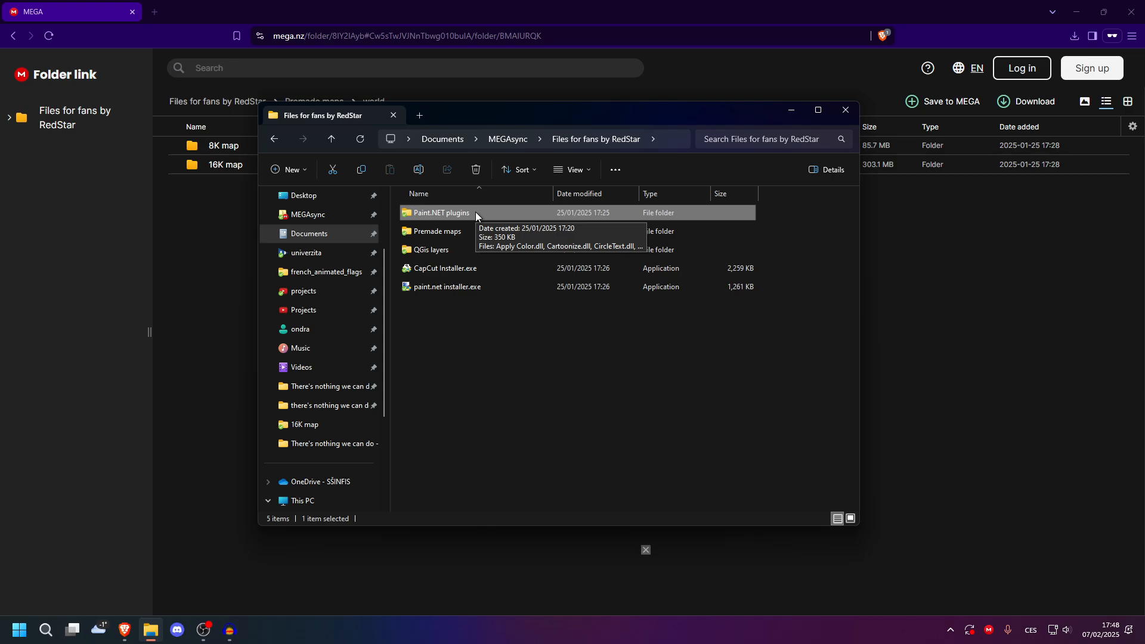
Step: Examine the contents of the Paint.NET plugins and QGis layers folders inside Files for fans by RedStar
double_click(474, 213)
scroll(560, 470, down, 3)
click(567, 468)
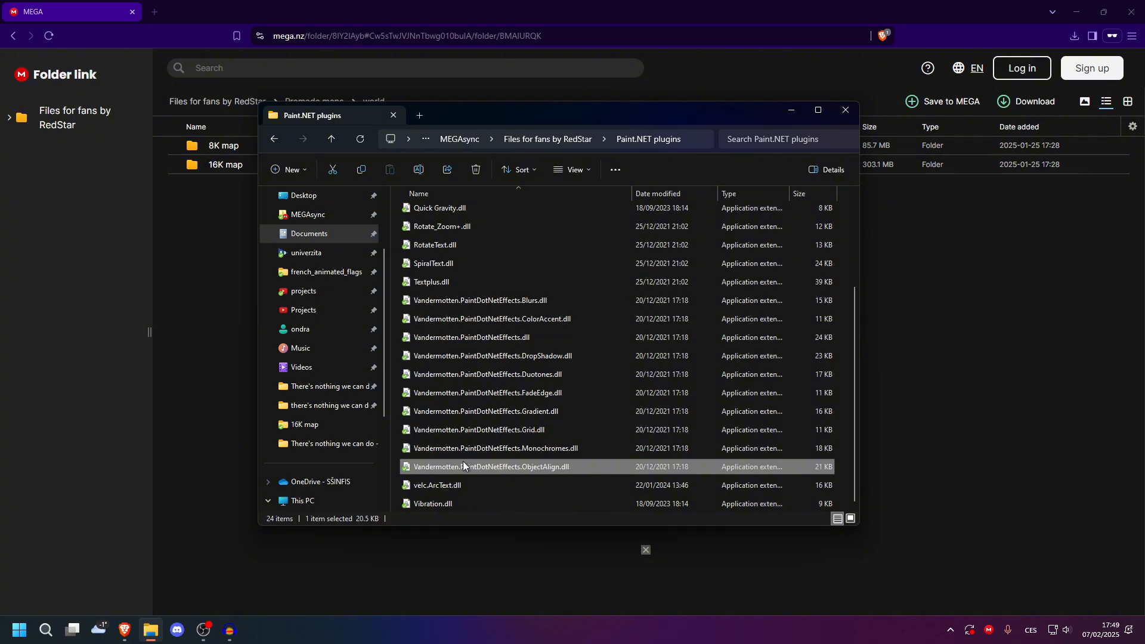
click(567, 357)
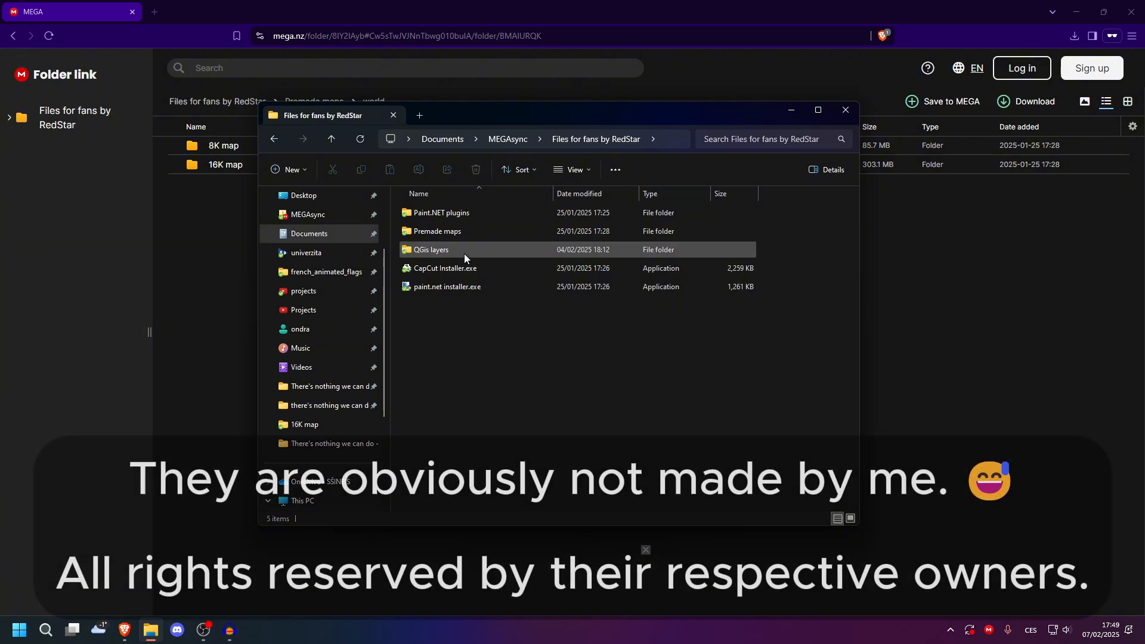
double_click(464, 252)
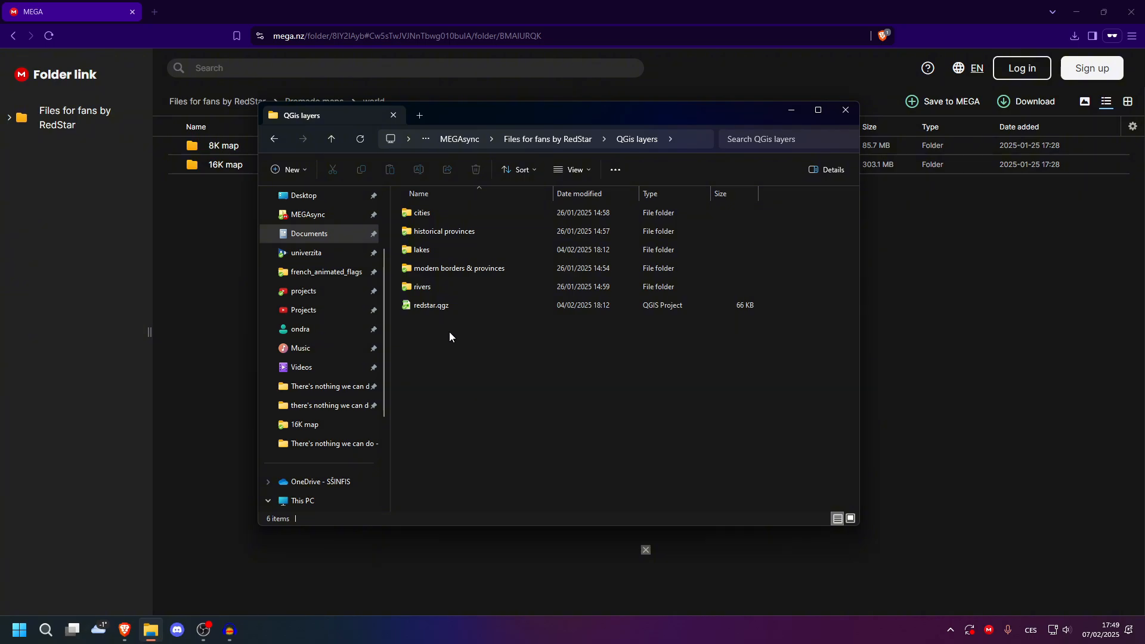
click(424, 309)
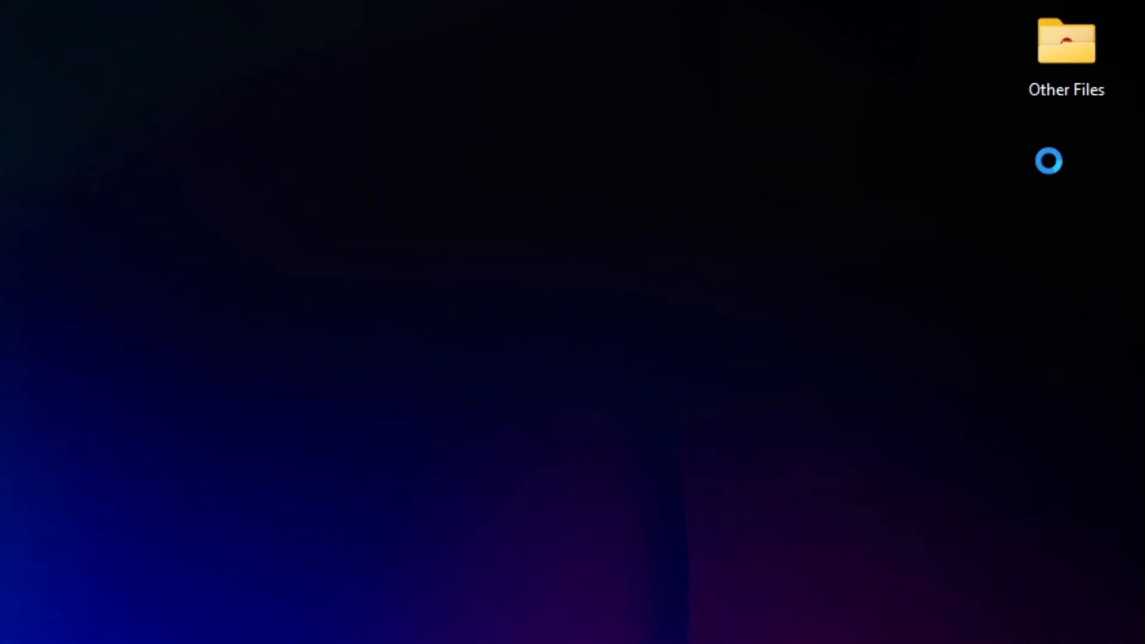
Step: Create a desktop folder named "there's nothing we can do - Austira-Hungary" and check its contents
right_click(1103, 71)
mouse_move(830, 563)
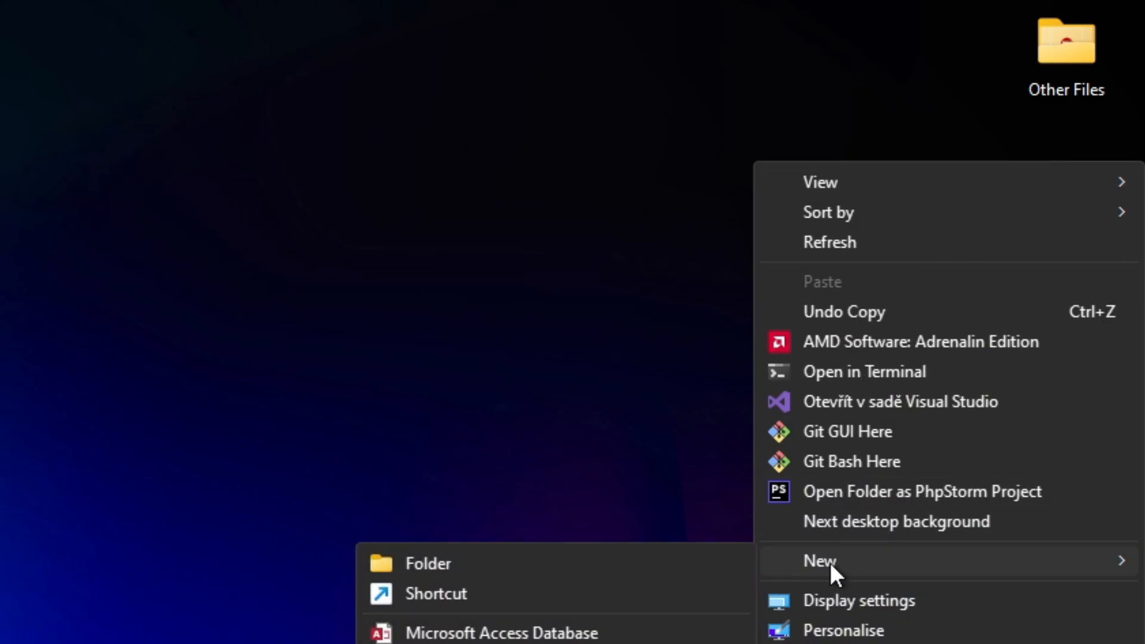
click(704, 558)
key(BackSpace)
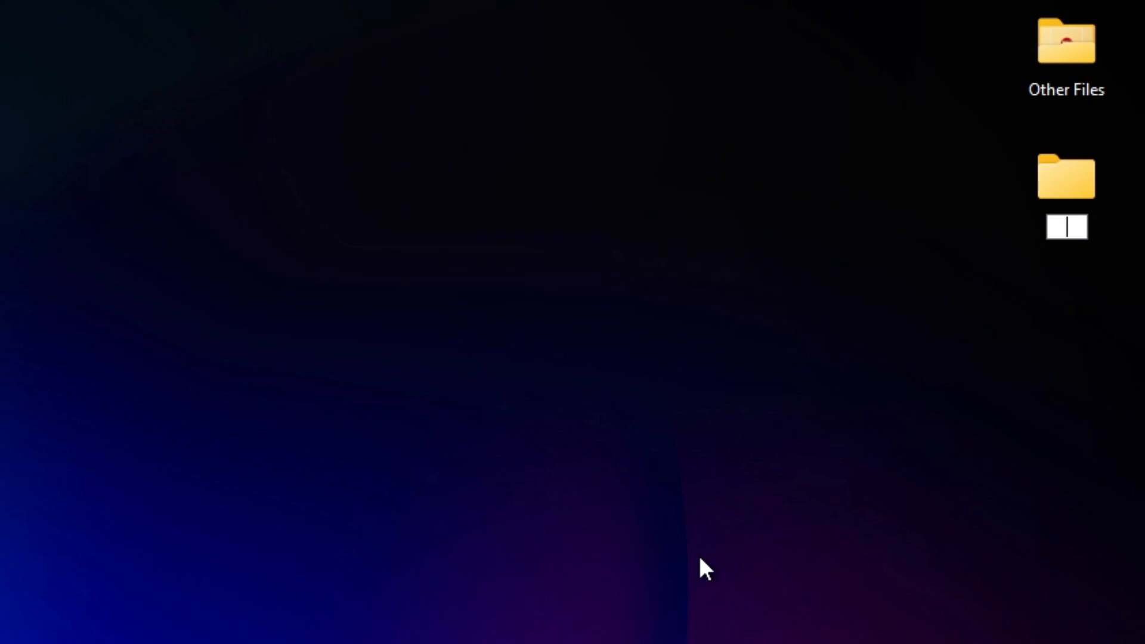
text(there)
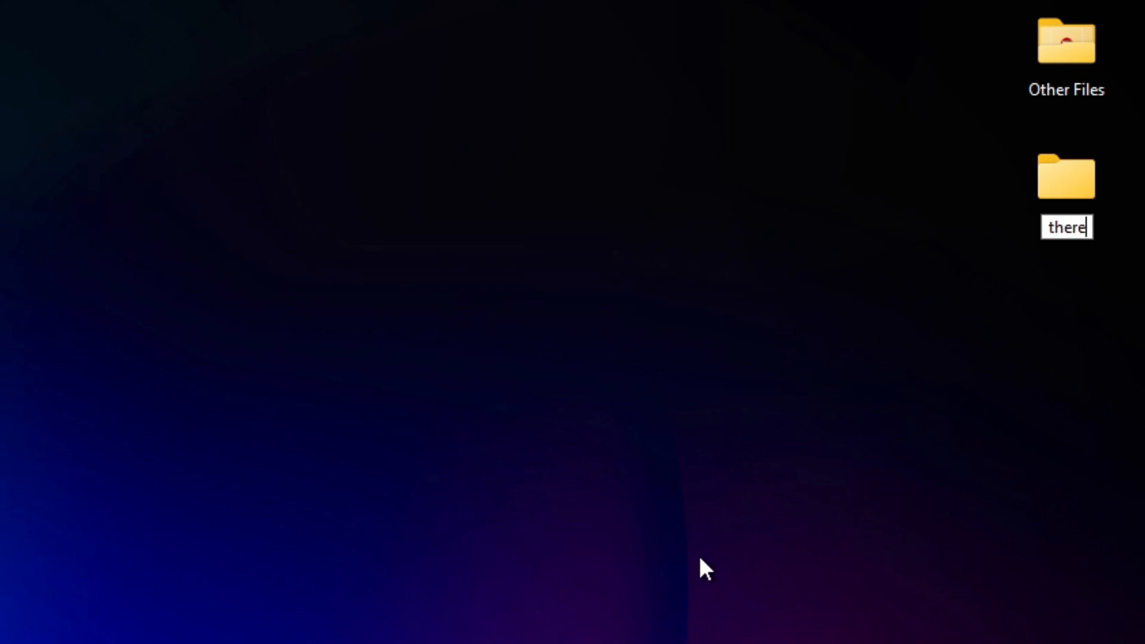
text('s nothing we can do - Austira-Hungary)
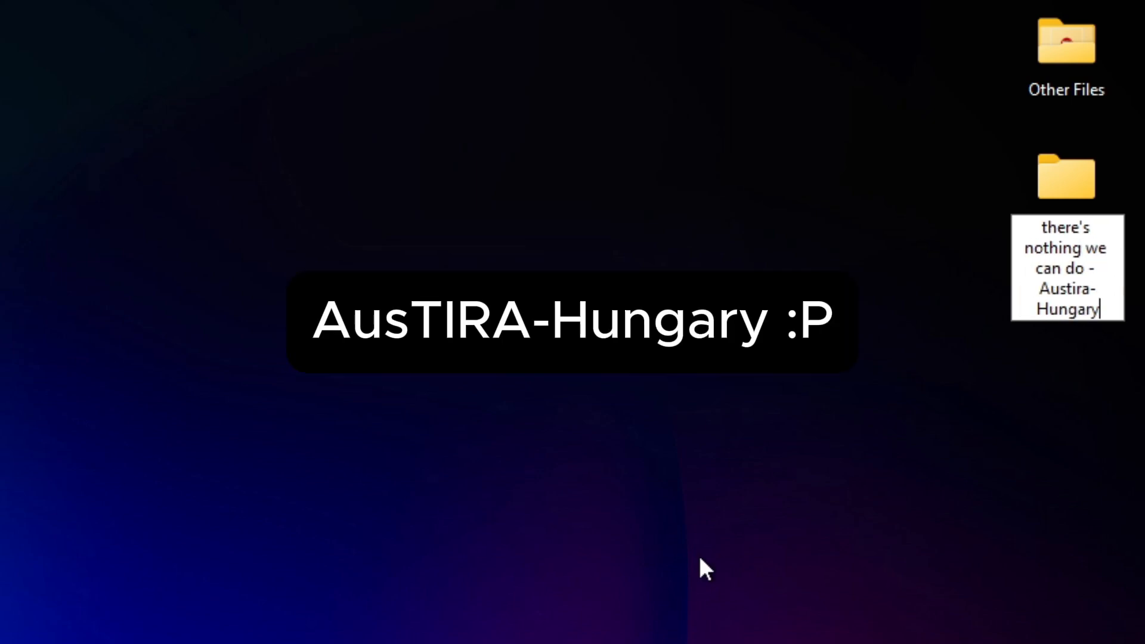
key(Return)
click(699, 556)
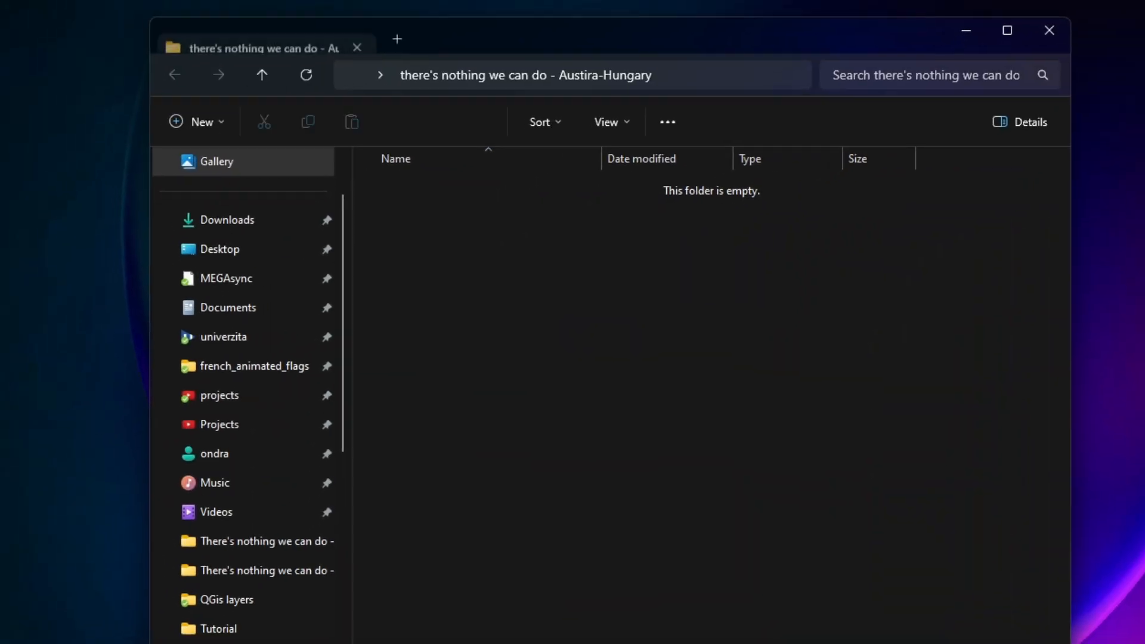
drag(1052, 499, 921, 436)
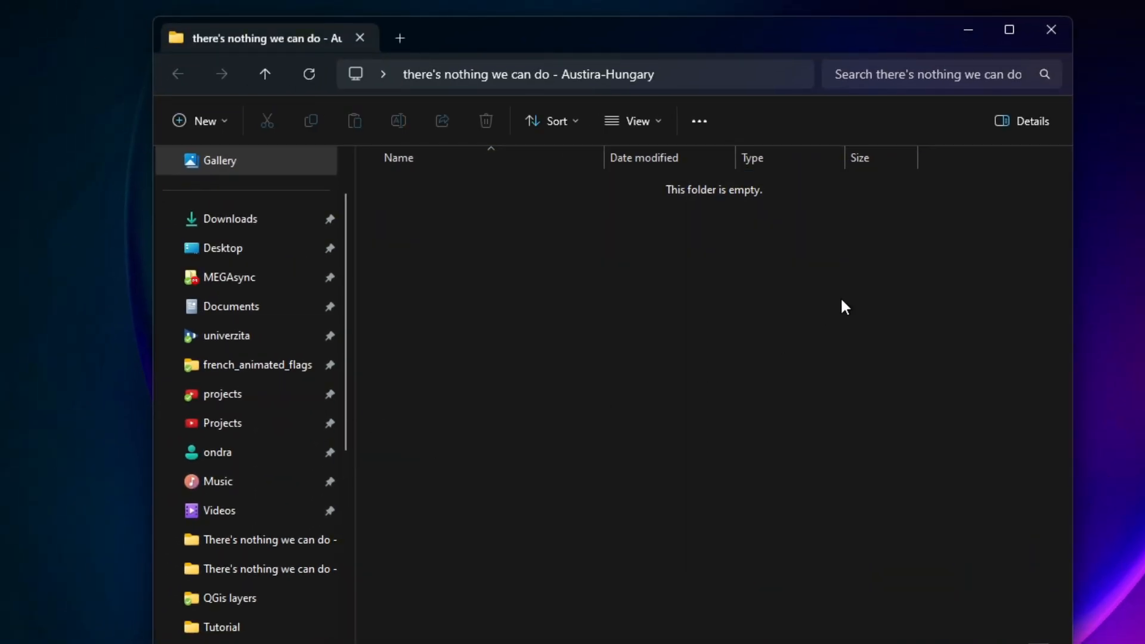
click(1046, 33)
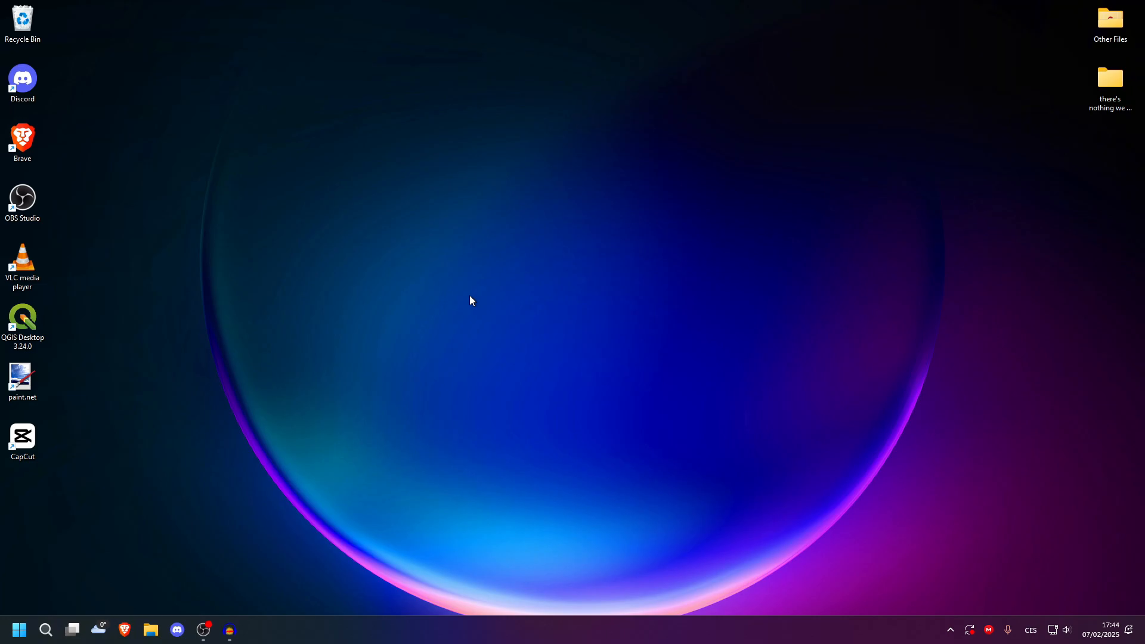
Step: Open a private Brave window and load ytmp3.cc
right_click(124, 629)
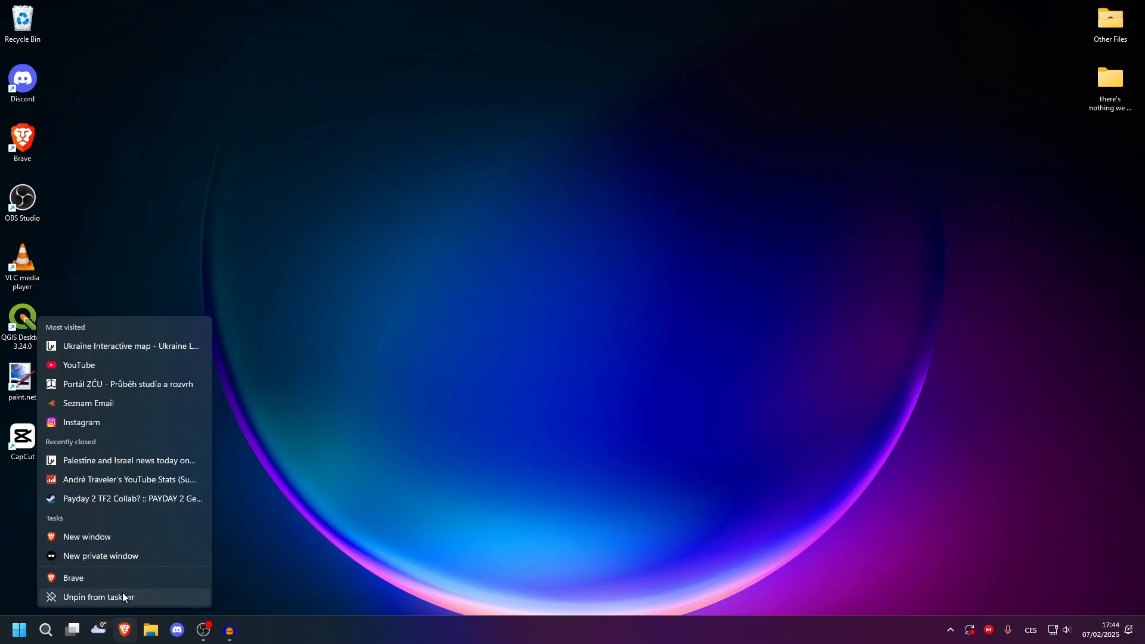
click(77, 557)
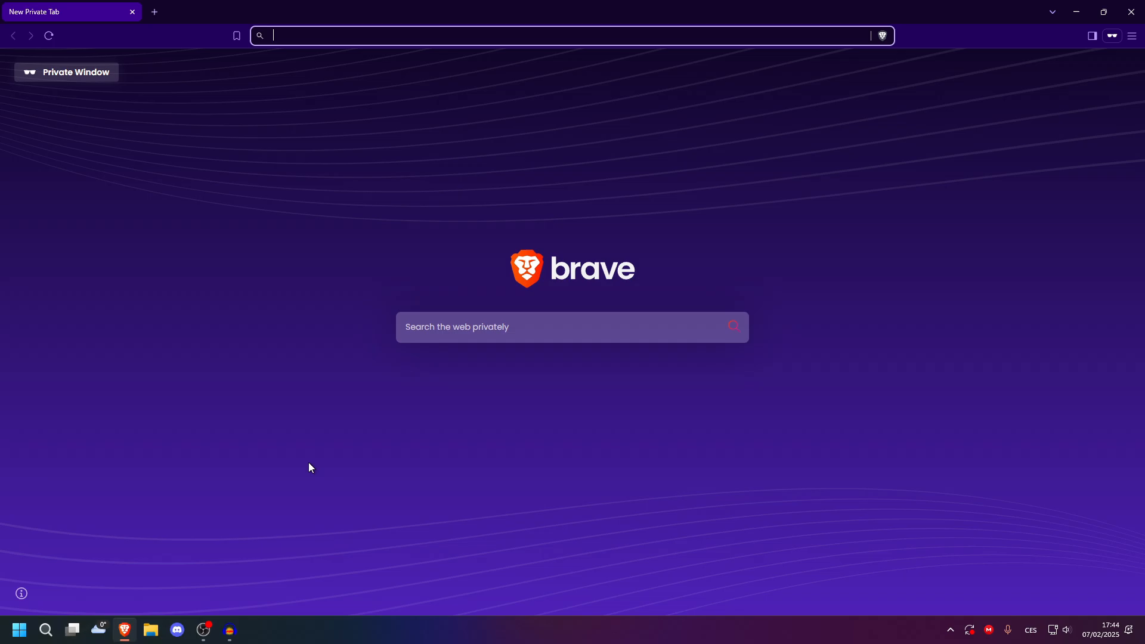
text(ytmp3.cc)
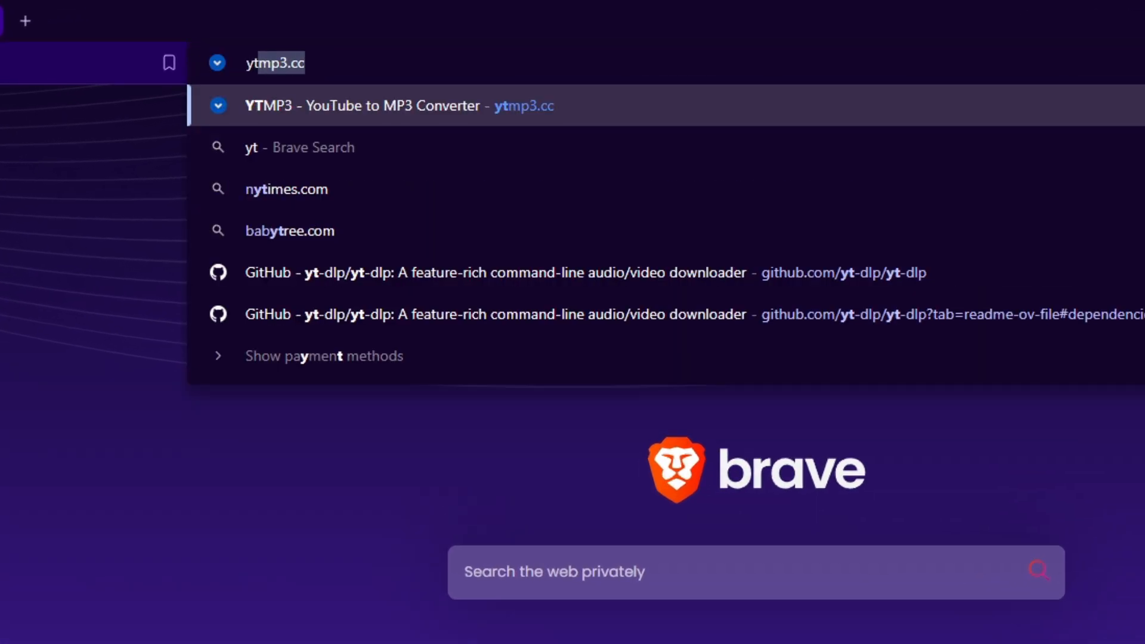
key(Return)
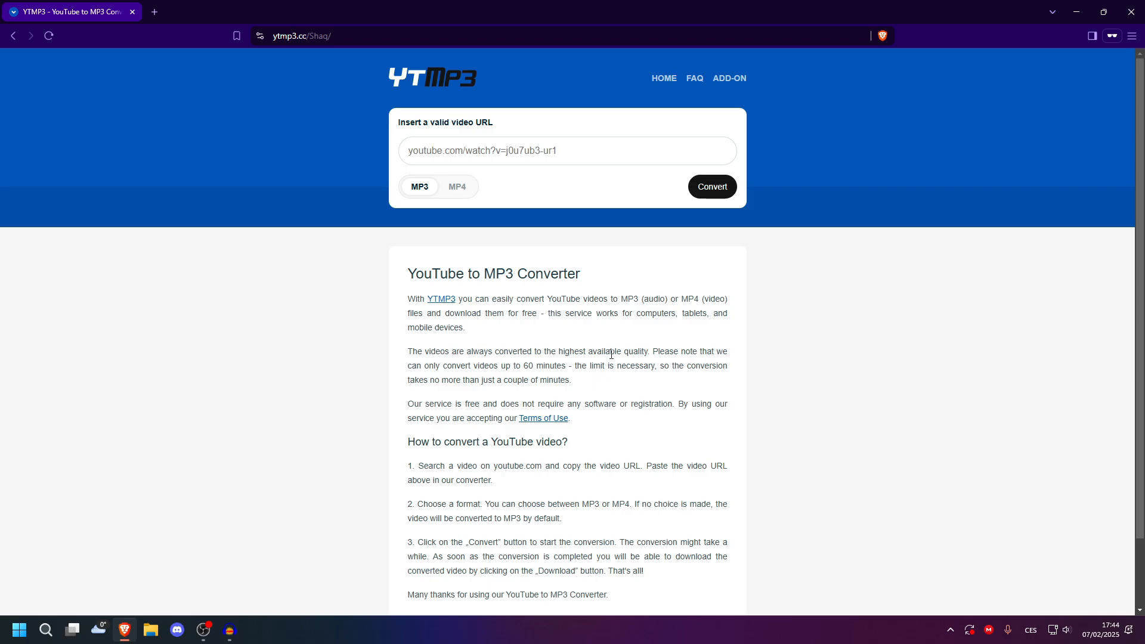
Step: Open YouTube in a new tab and search for "there's nothing we can do roman empire"
click(154, 12)
text(yuo)
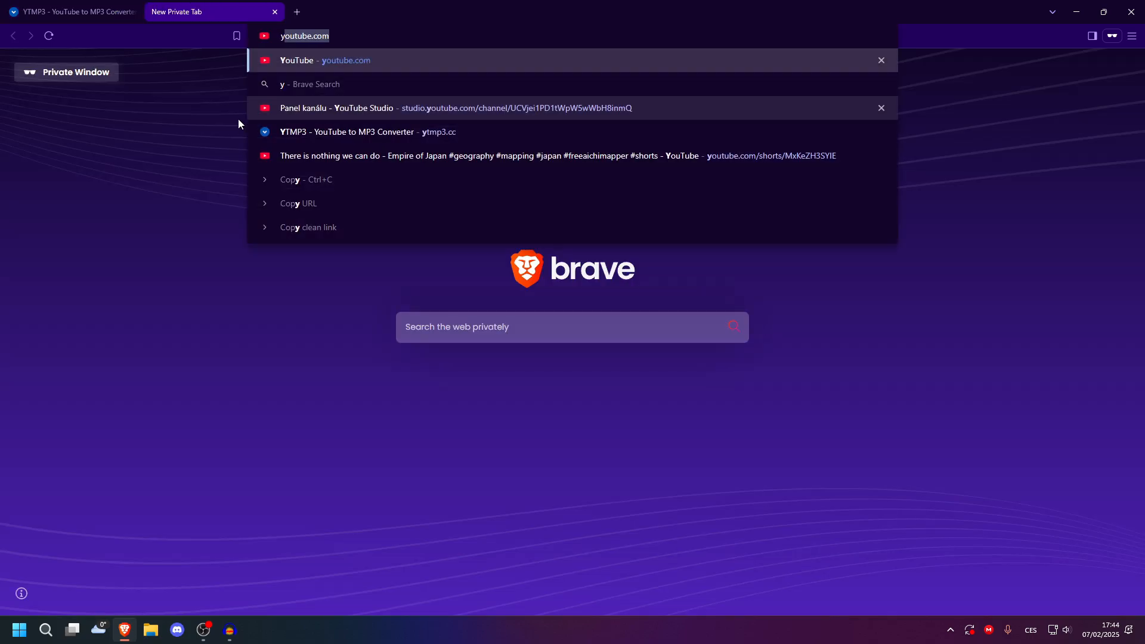
key(BackSpace)
key(BackSpace)
text(o)
key(Return)
click(461, 64)
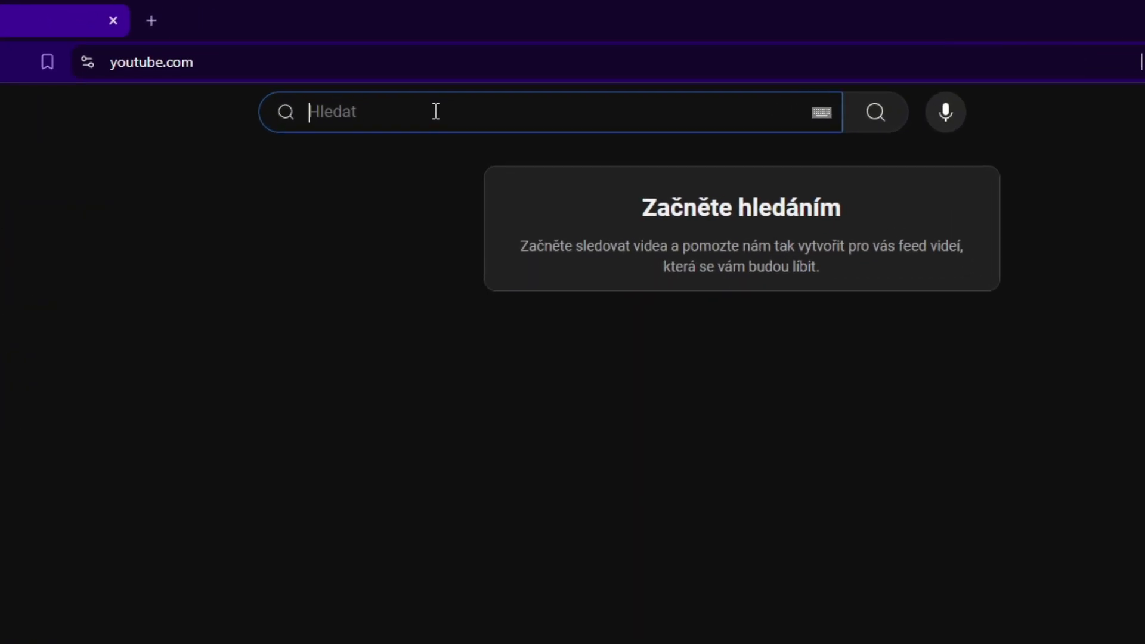
text(there's nothing )
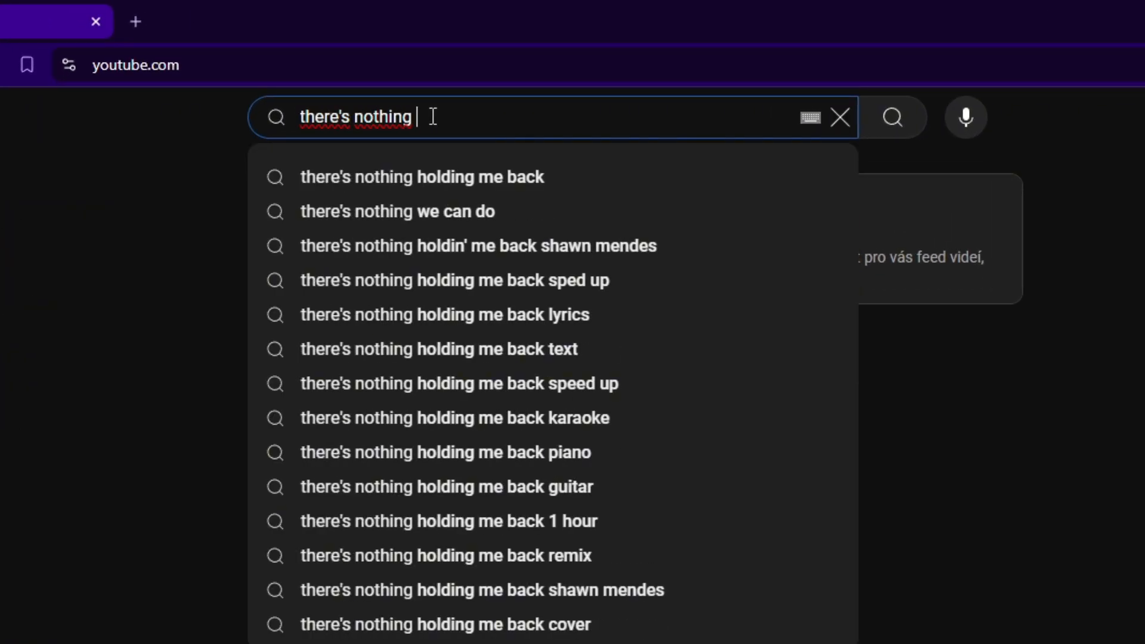
text(we can do roman empire)
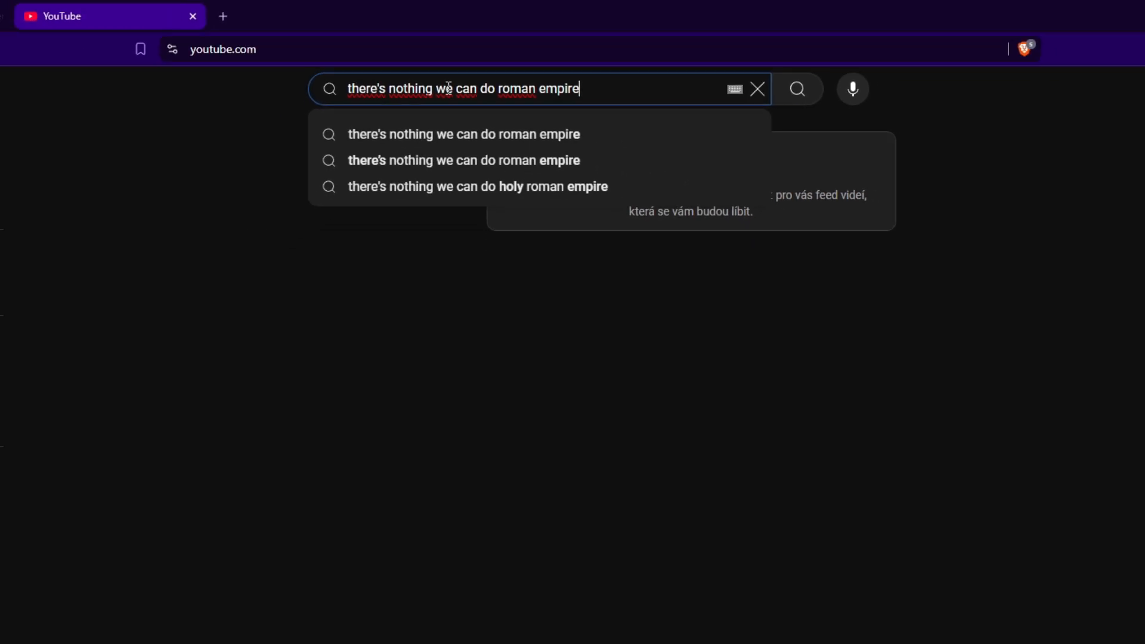
key(Return)
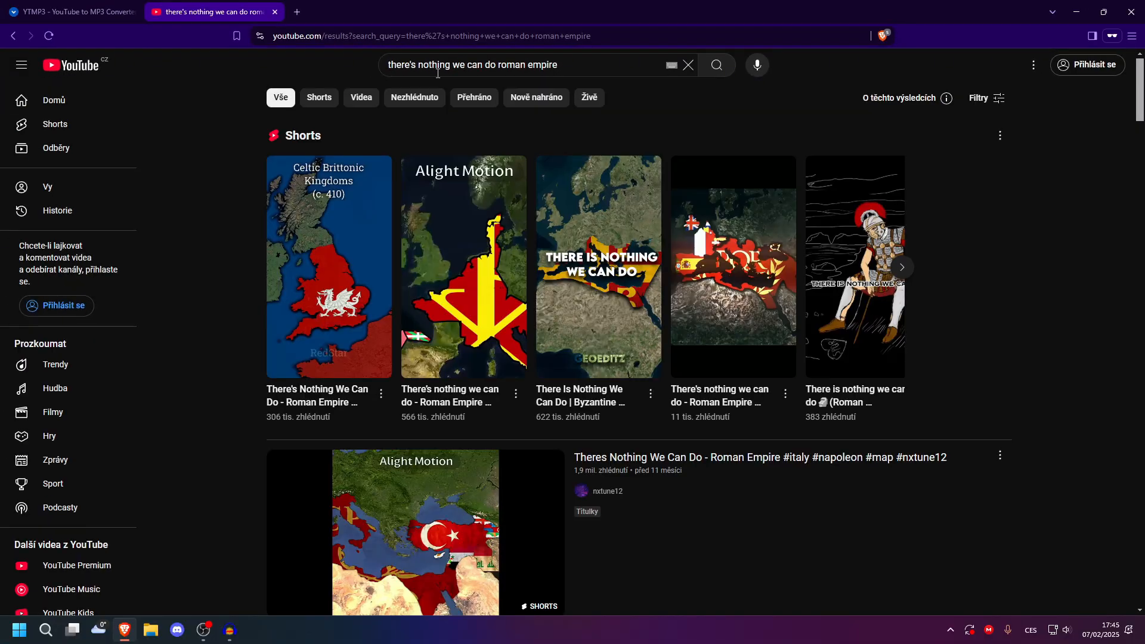
Step: Open the RedStar Roman Empire Short, pause it and copy its share link
click(327, 302)
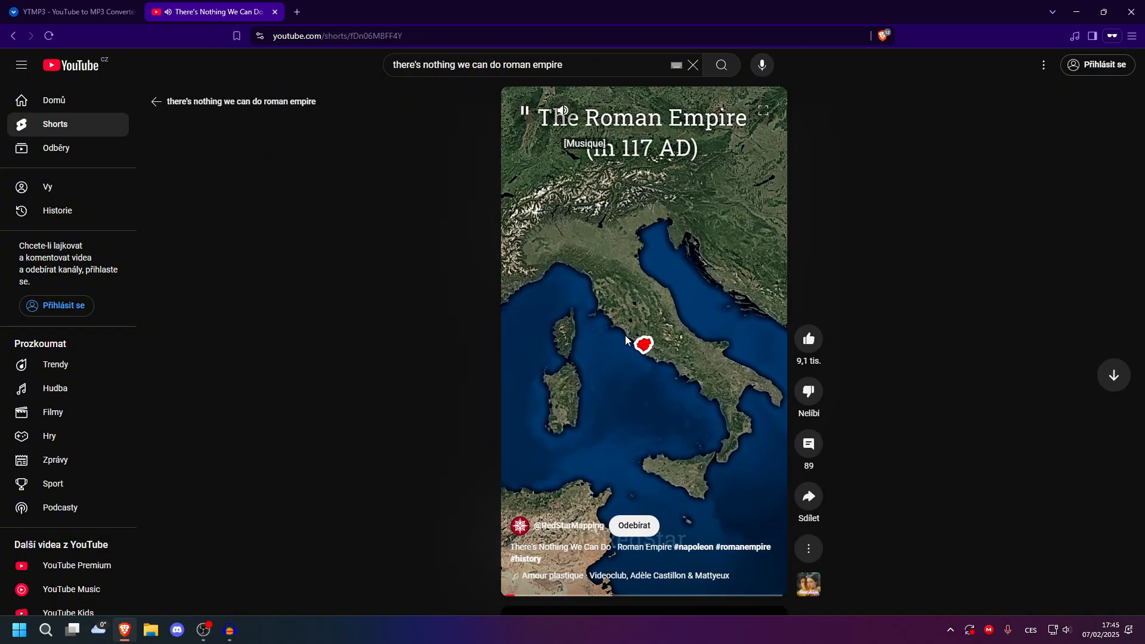
click(627, 340)
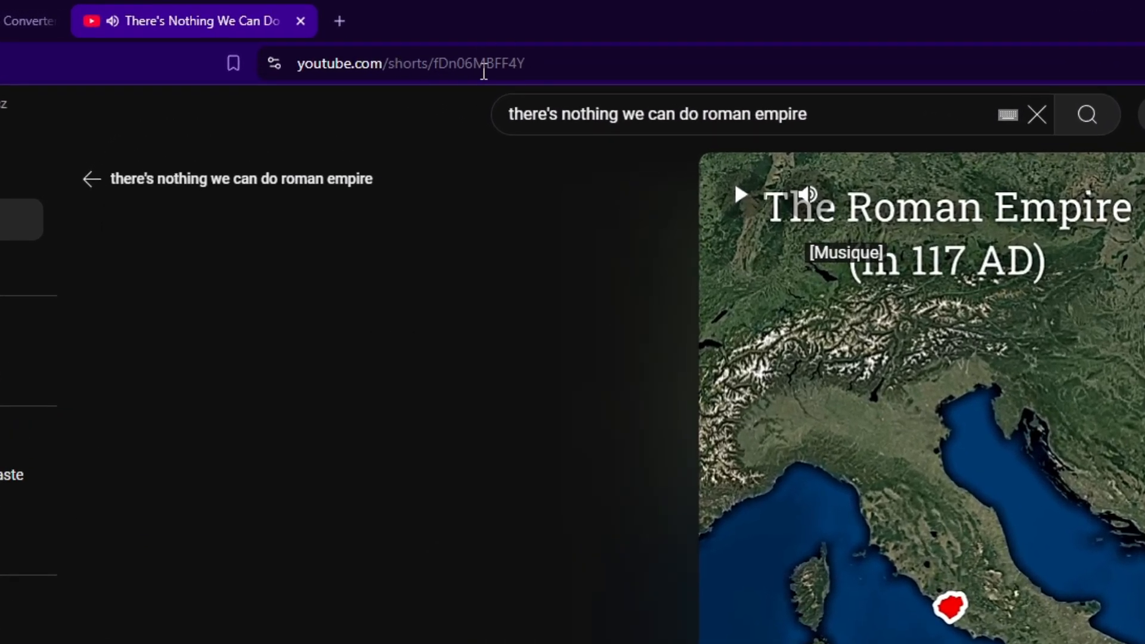
click(481, 66)
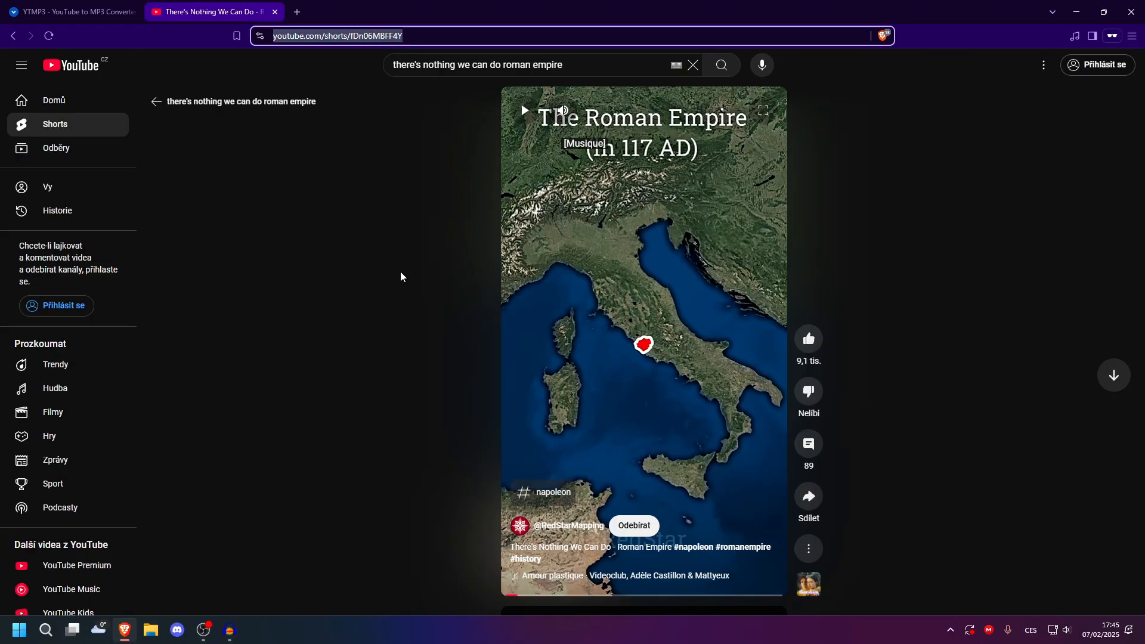
click(809, 497)
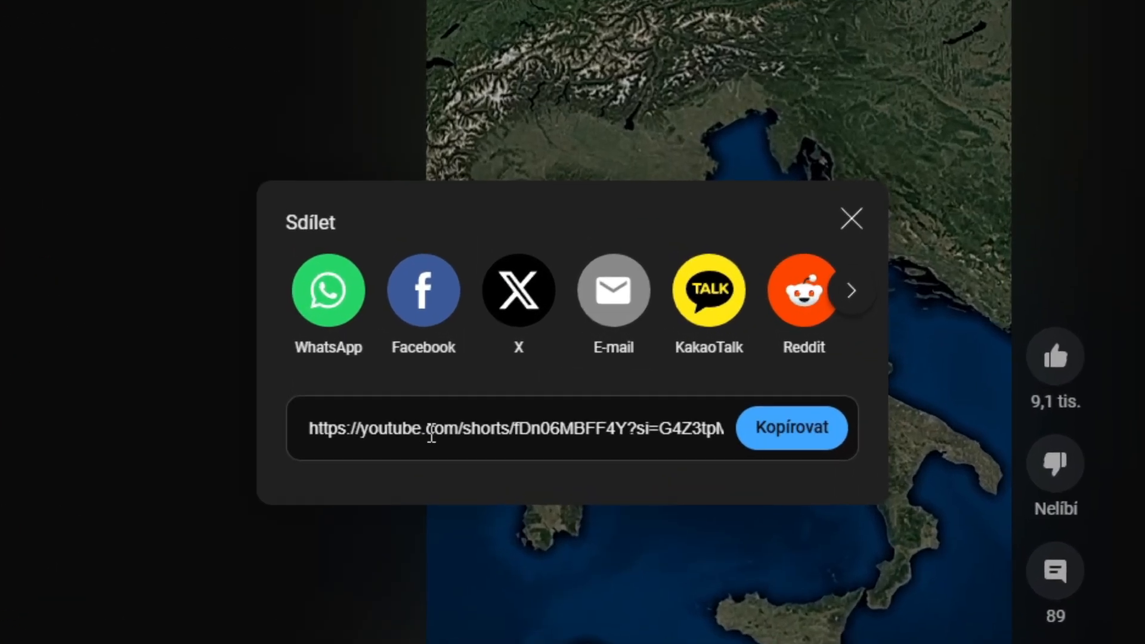
click(768, 434)
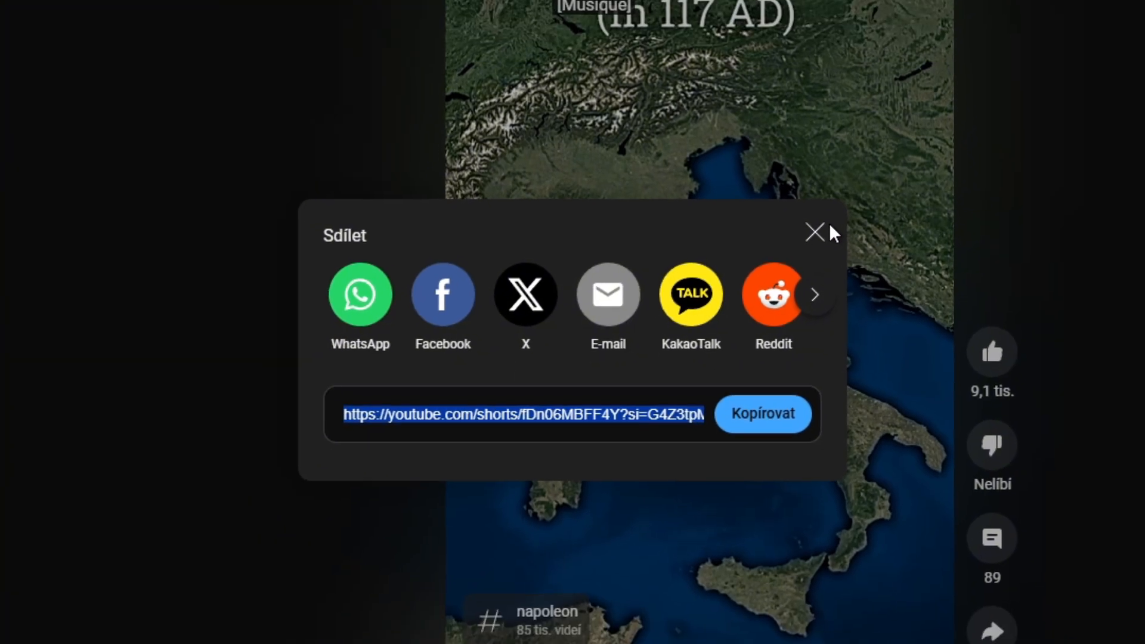
click(817, 232)
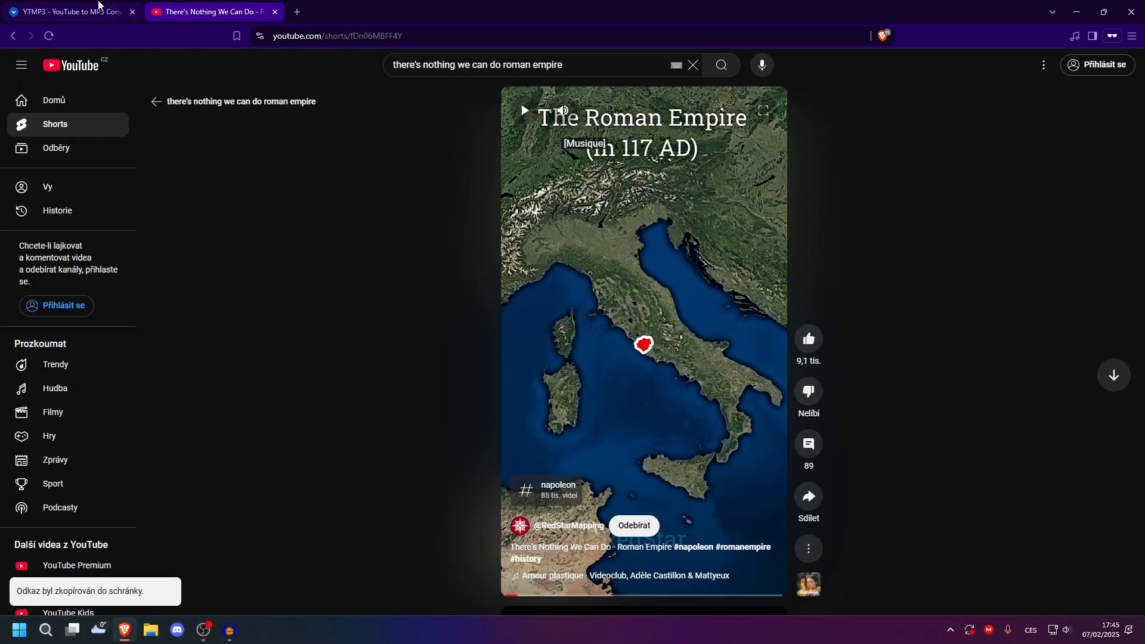
Step: Convert the copied YouTube Shorts link to MP3 on the YTMP3 page
click(93, 7)
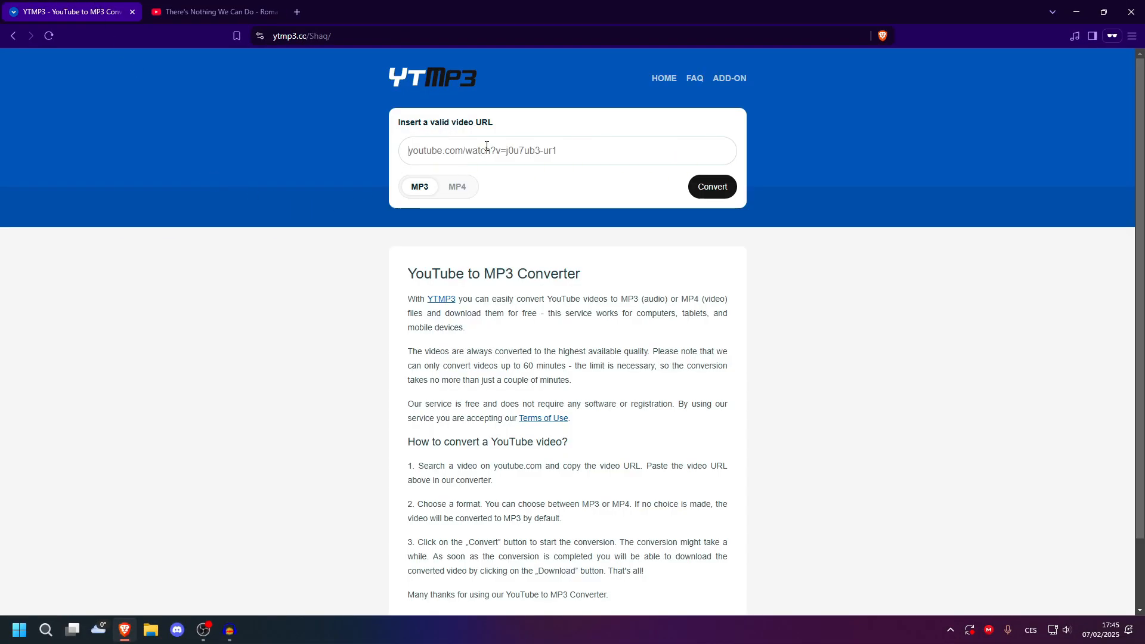
text(https://youtube.com/shorts/fDn06MBFF4Y?si=G4Z3tpMFZjrk7rhv)
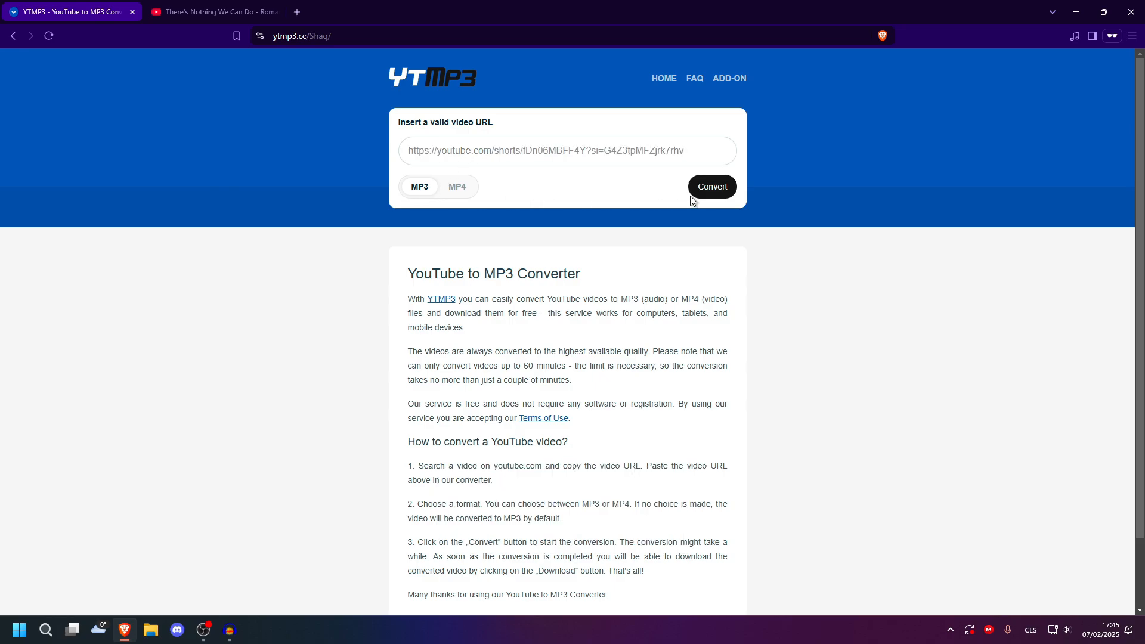
click(710, 188)
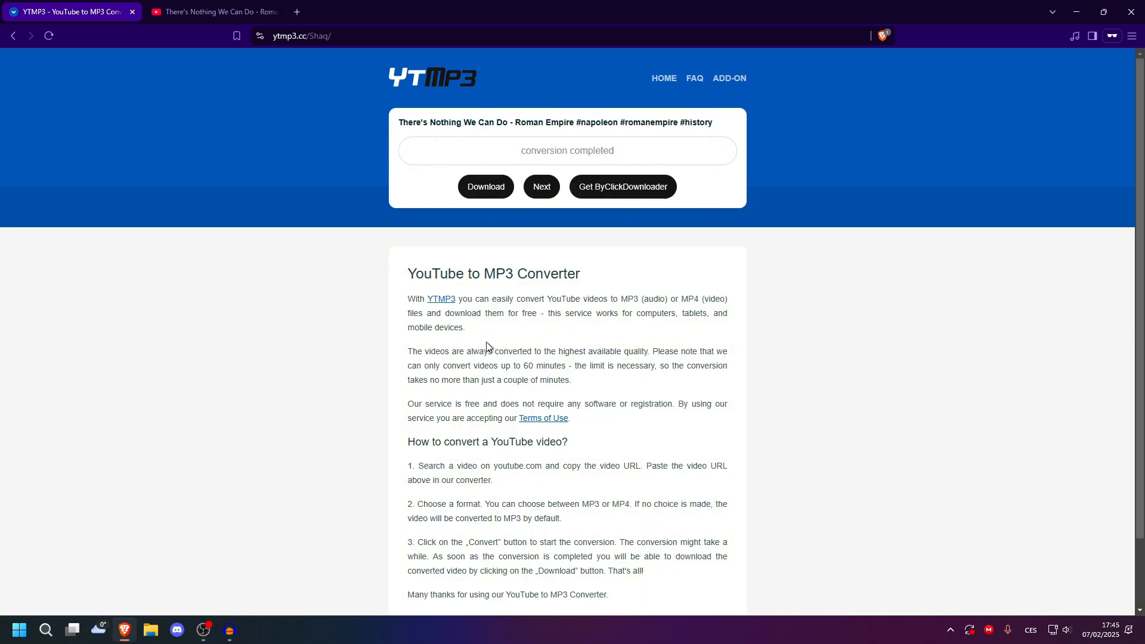
Step: Download the converted MP3 into the Desktop folder "there's nothing we can do - Austira-Hungary"
click(477, 190)
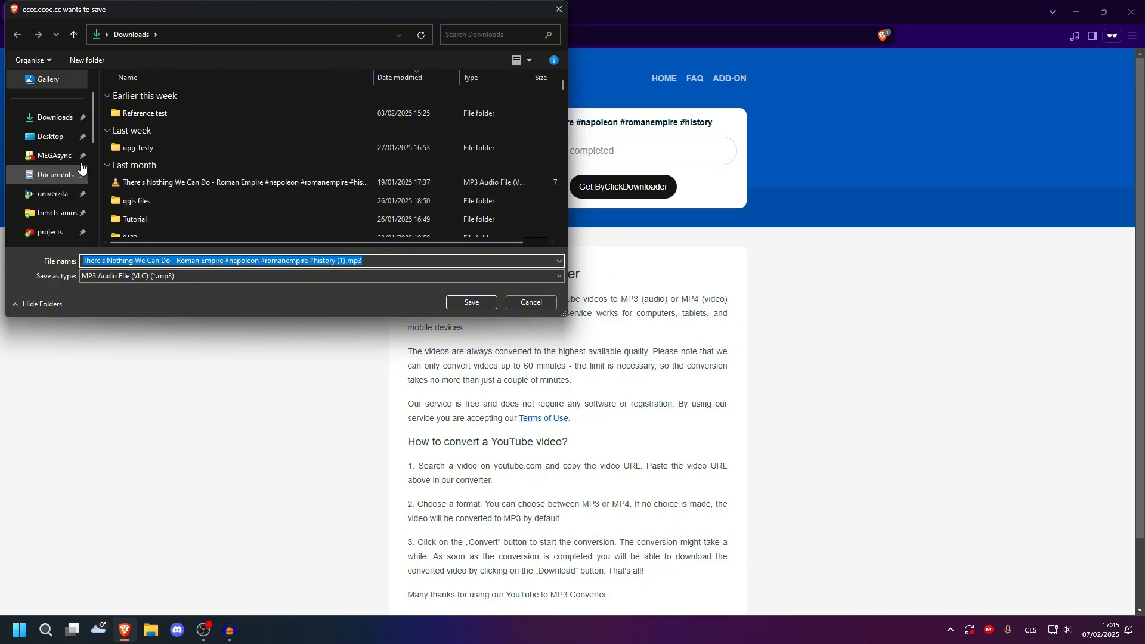
click(44, 139)
double_click(156, 120)
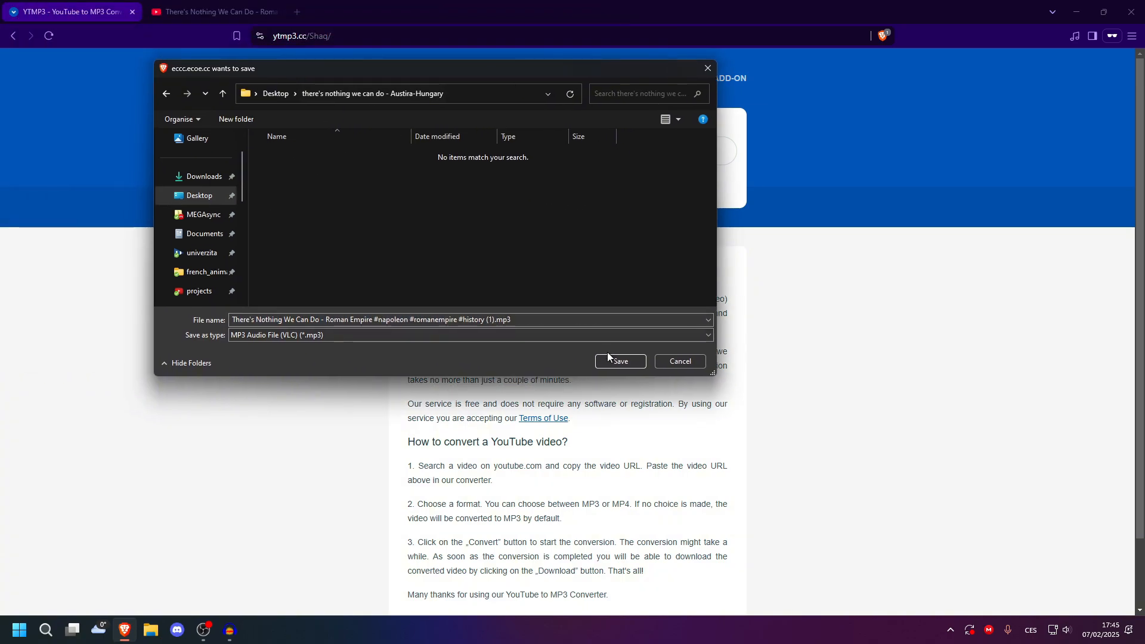
click(620, 362)
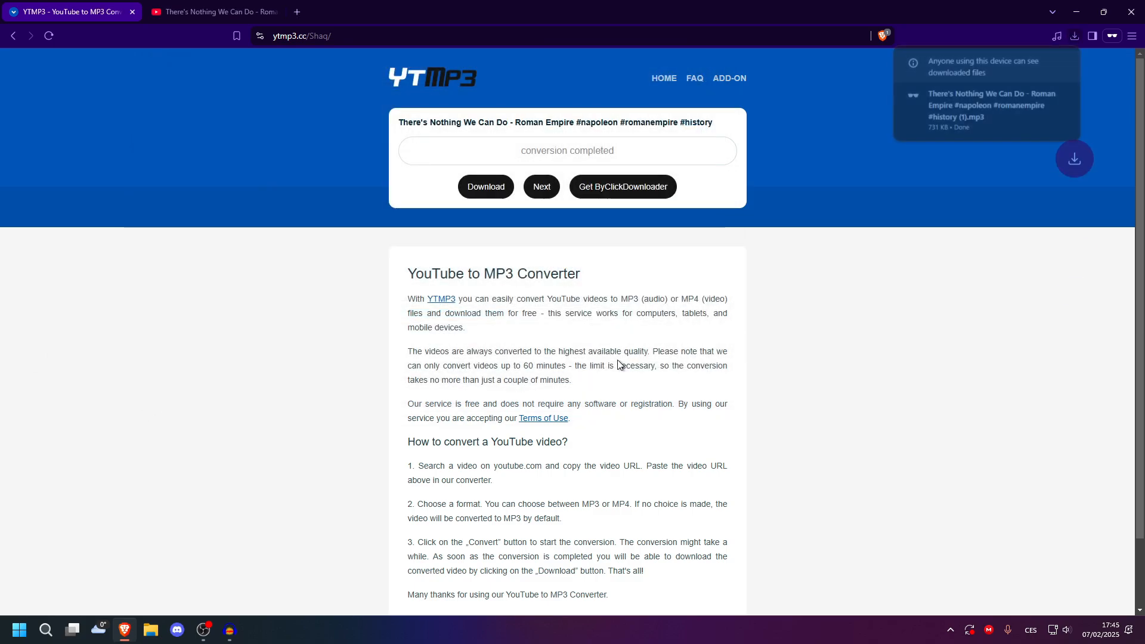
click(571, 354)
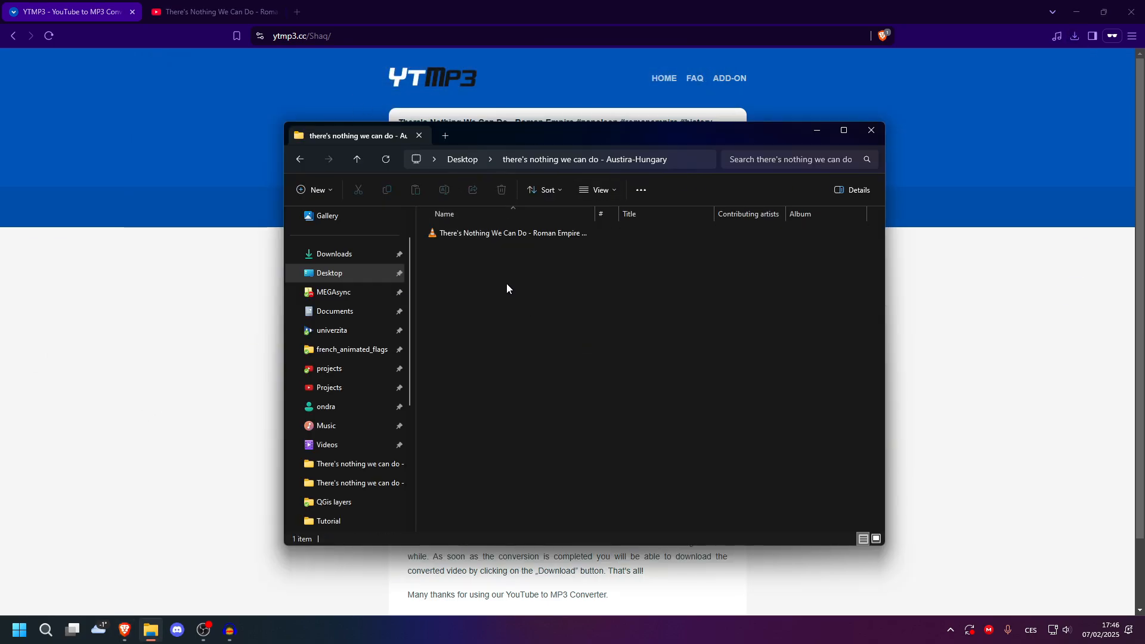
Step: Create an "audio" subfolder in the project folder and move the Roman Empire MP3 into it
right_click(507, 283)
mouse_move(552, 498)
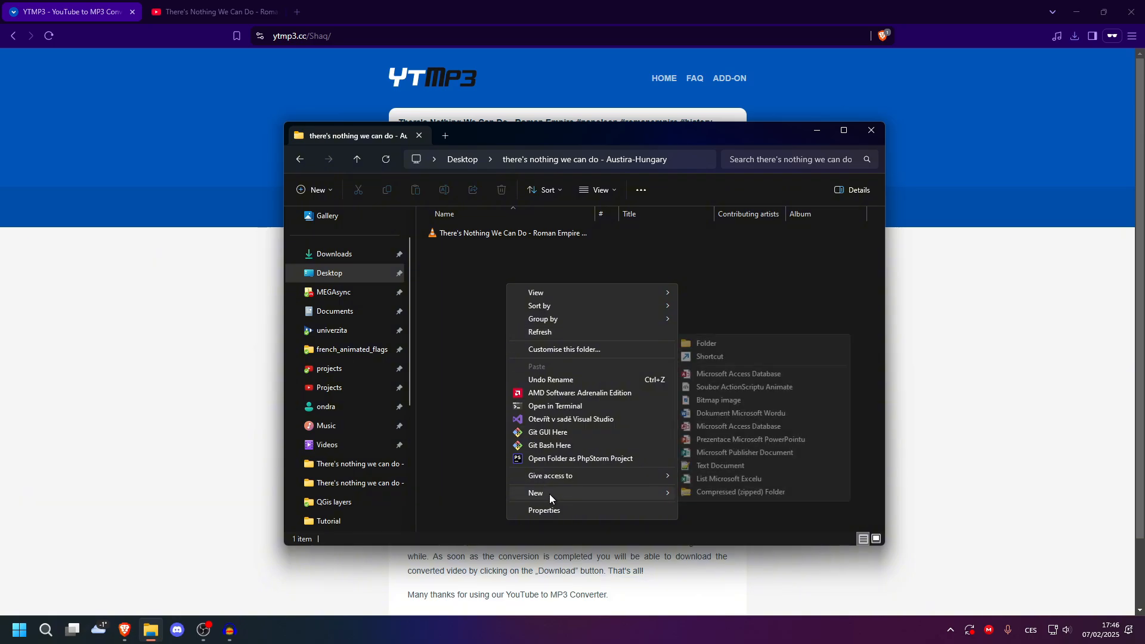
click(697, 343)
text(audio)
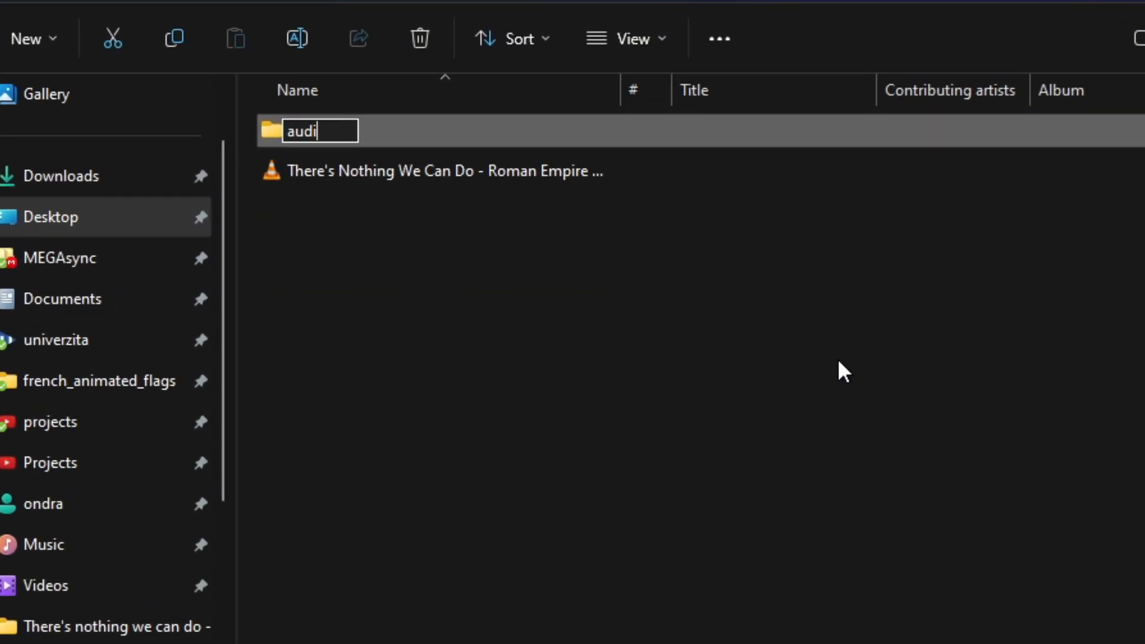
key(Return)
drag(280, 172, 327, 141)
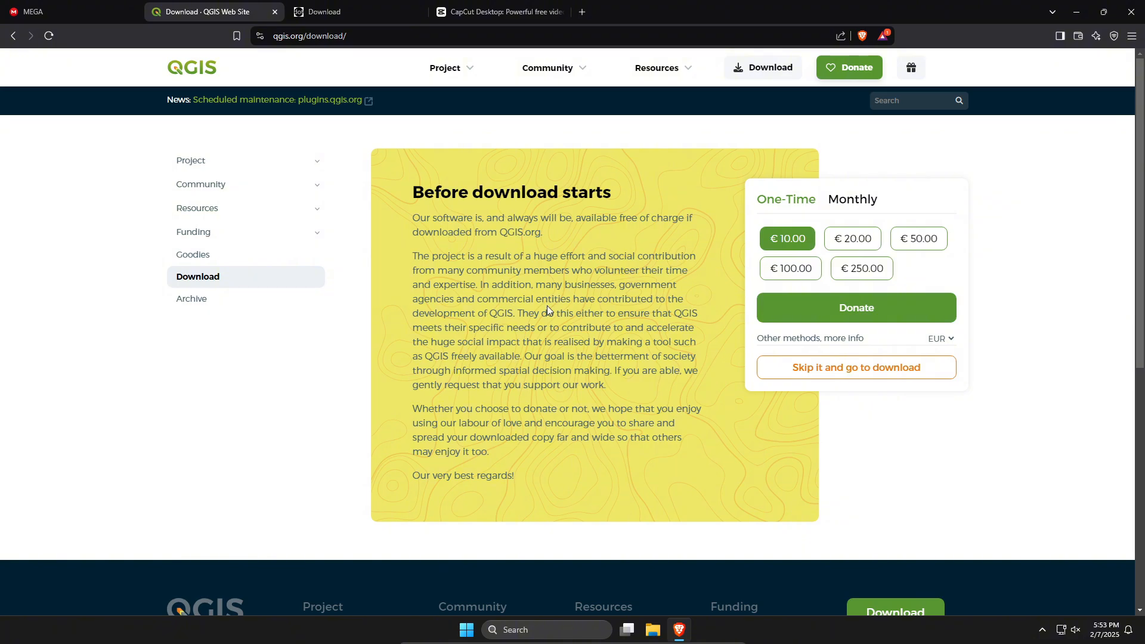
Step: Look through the open Paint.NET, QGIS and CapCut download pages and the MEGA folder "Files for fans by RedStar"
click(345, 11)
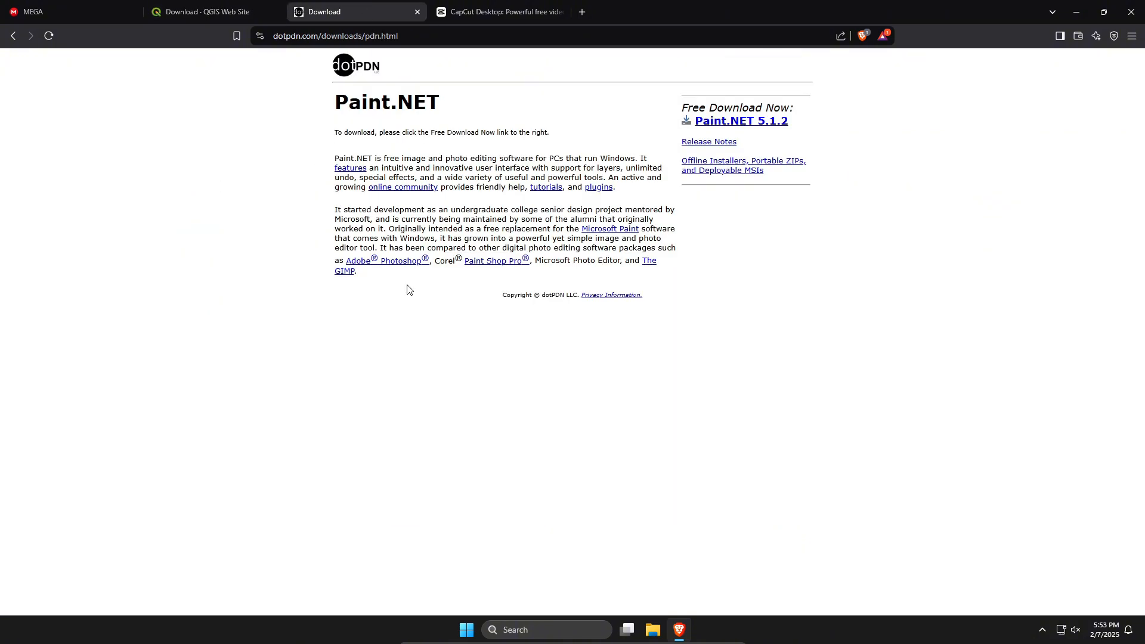
click(498, 12)
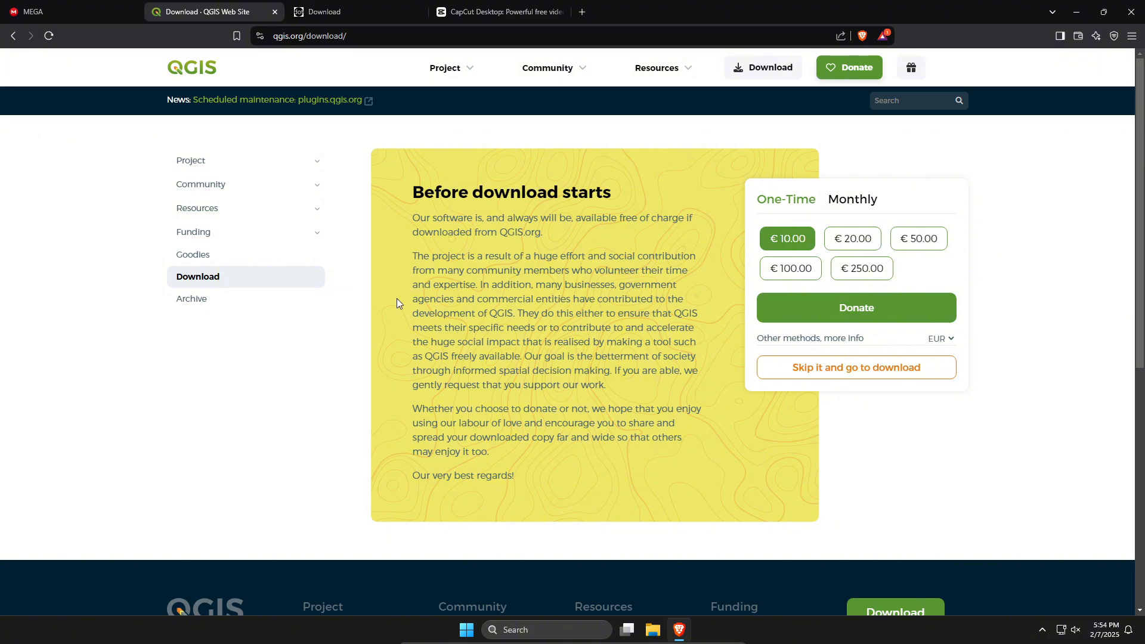
click(495, 12)
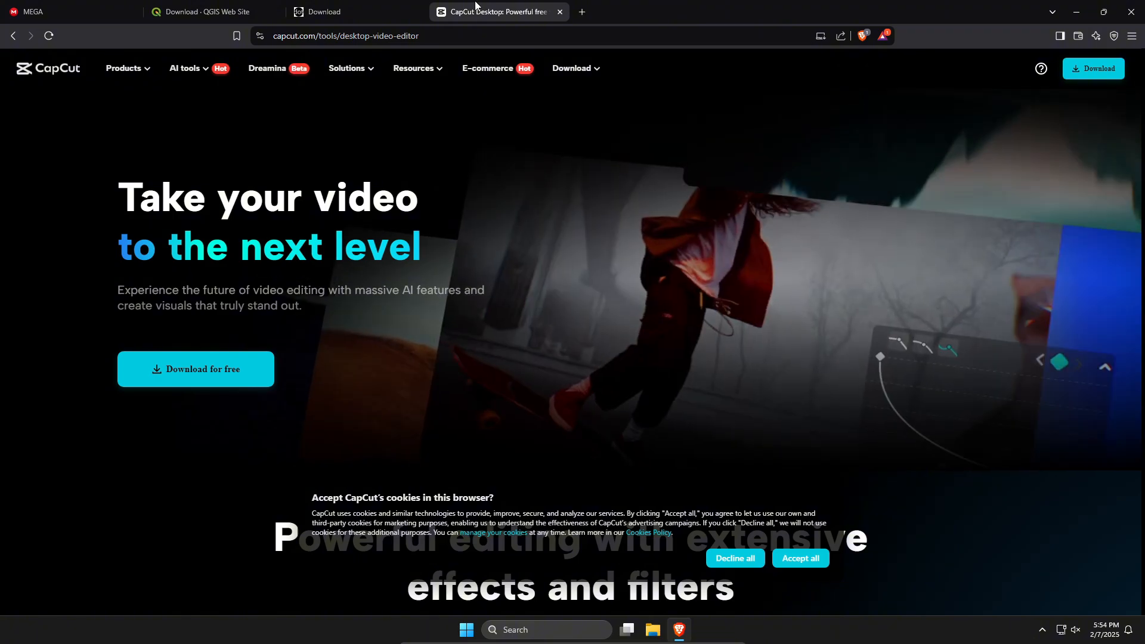
key(ctrl+shift+Tab)
key(ctrl+shift+Tab)
key(ctrl+shift+Tab)
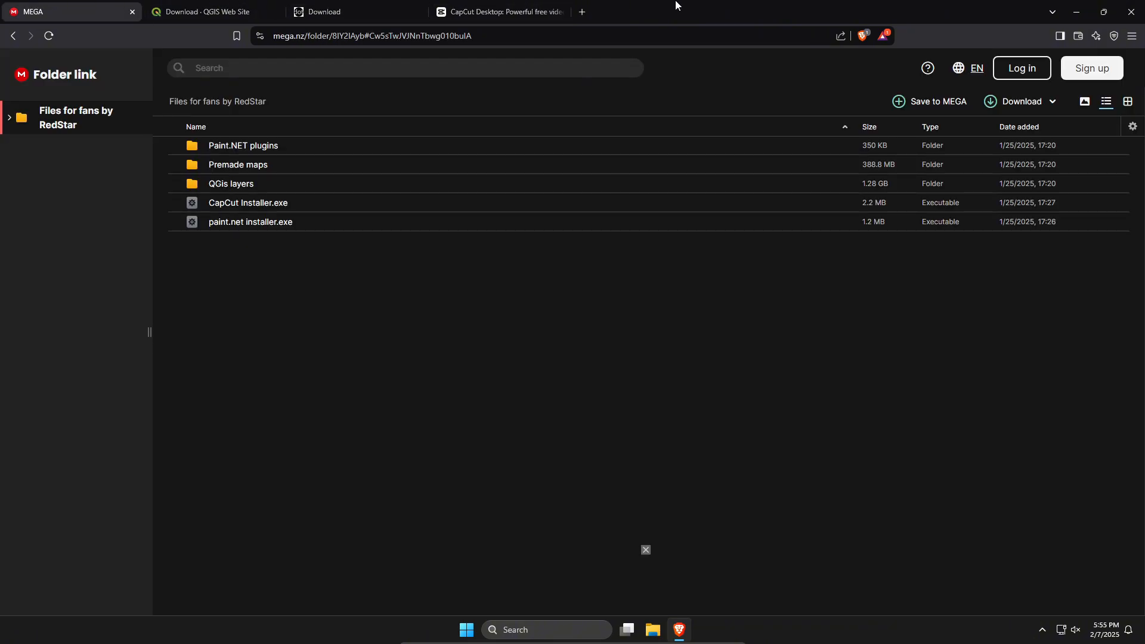
Step: Skip the donation on the QGIS download page, download the OSGeo4W Network Installer and launch it
key(ctrl+Tab)
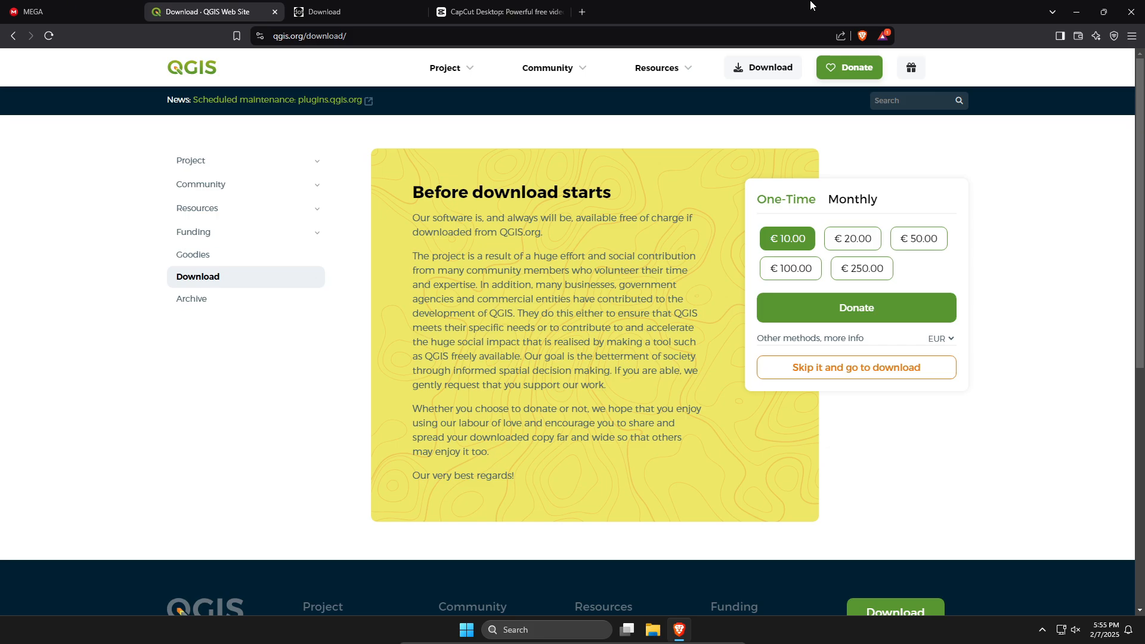
click(839, 375)
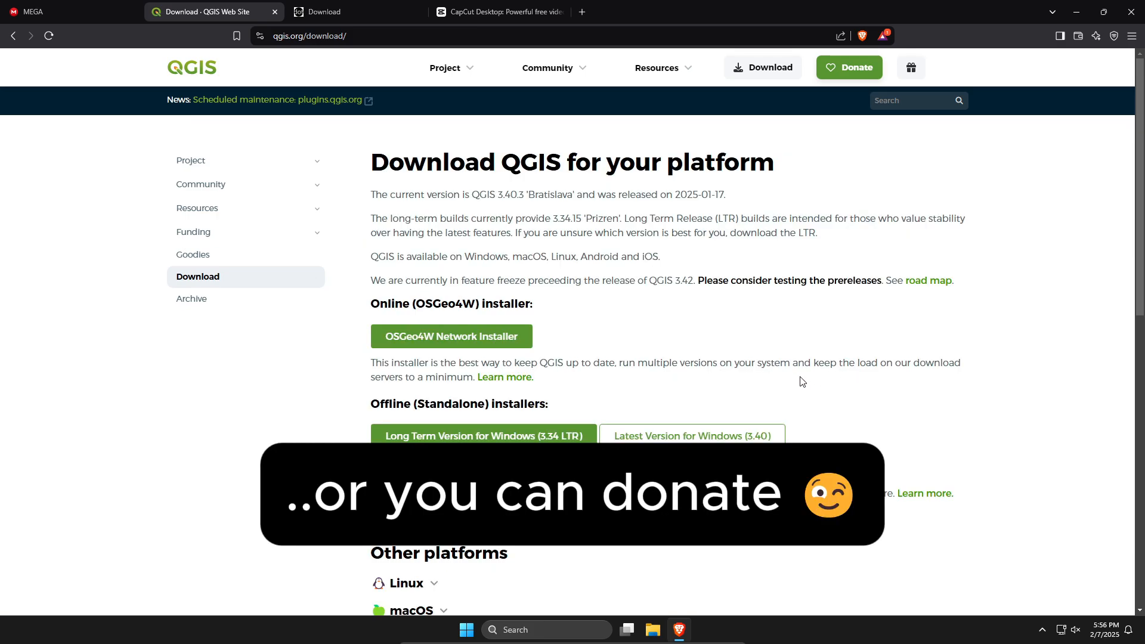
click(417, 338)
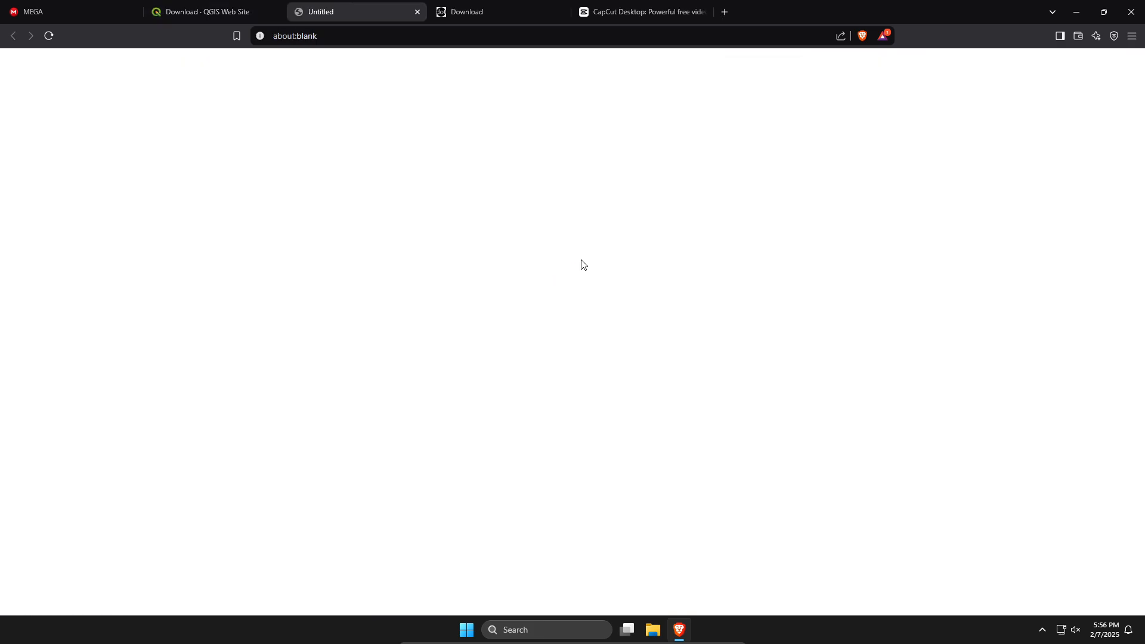
click(474, 300)
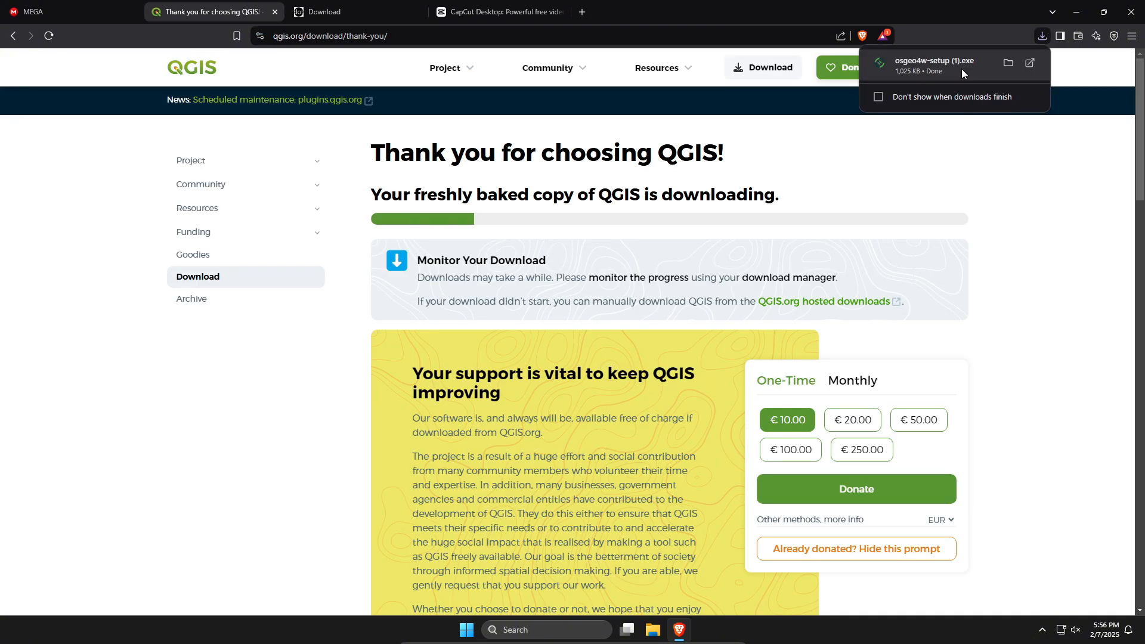
click(940, 65)
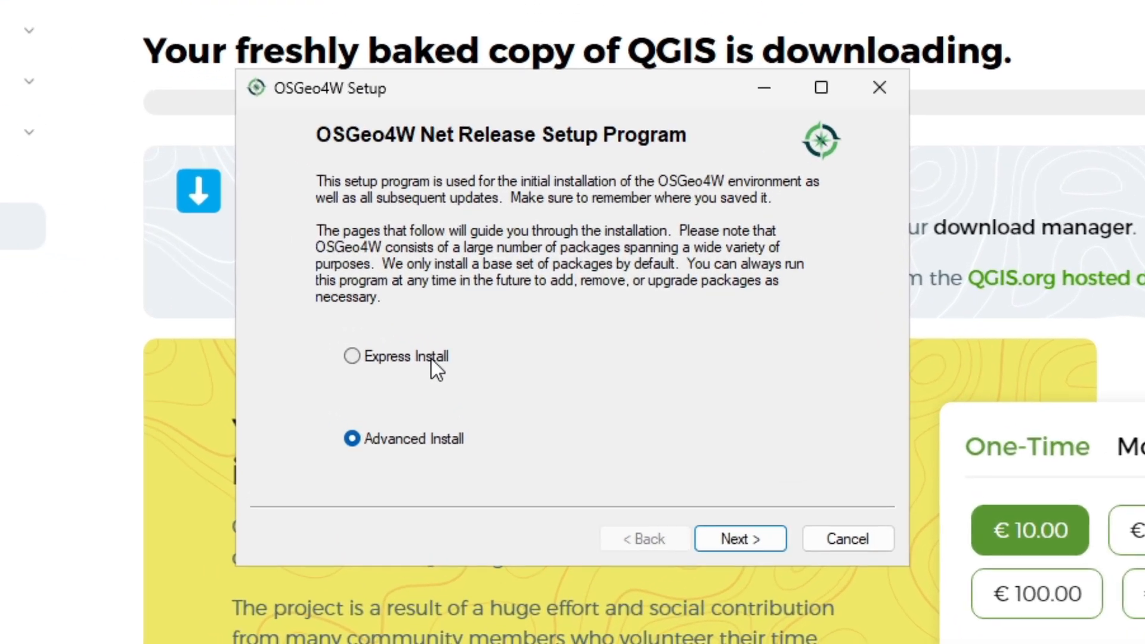
click(504, 341)
click(757, 562)
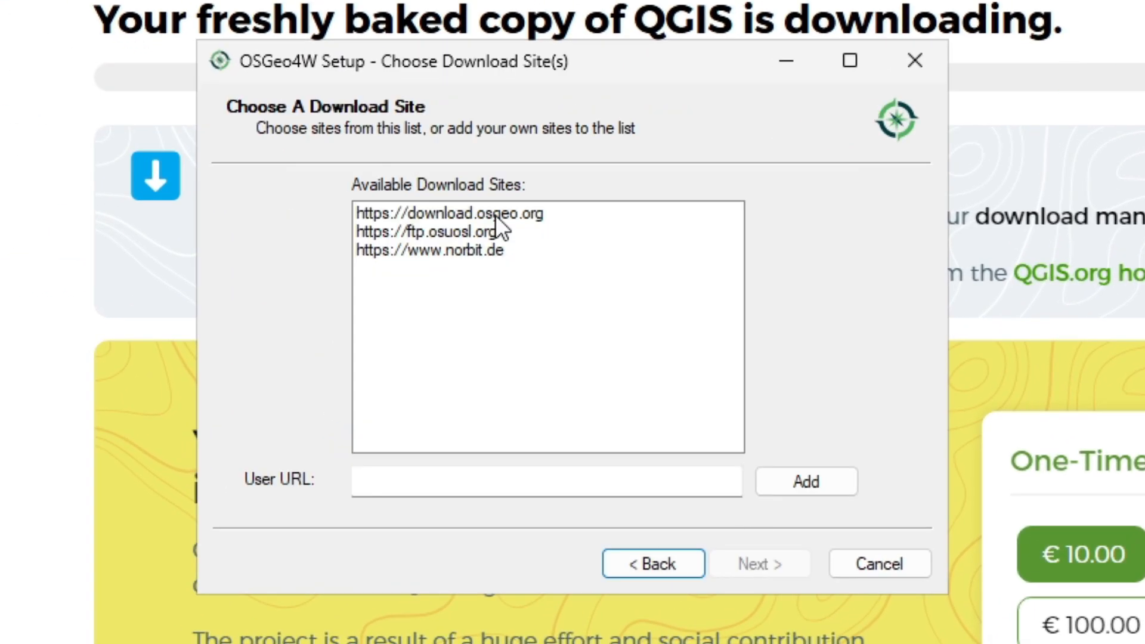
click(495, 216)
click(745, 563)
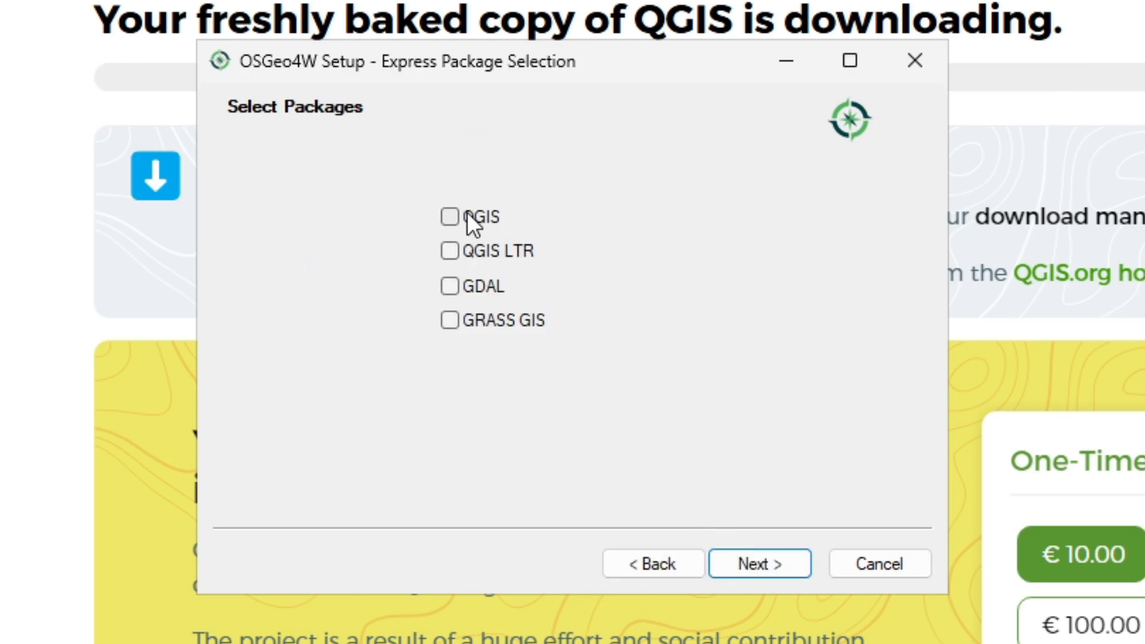
click(467, 217)
click(759, 567)
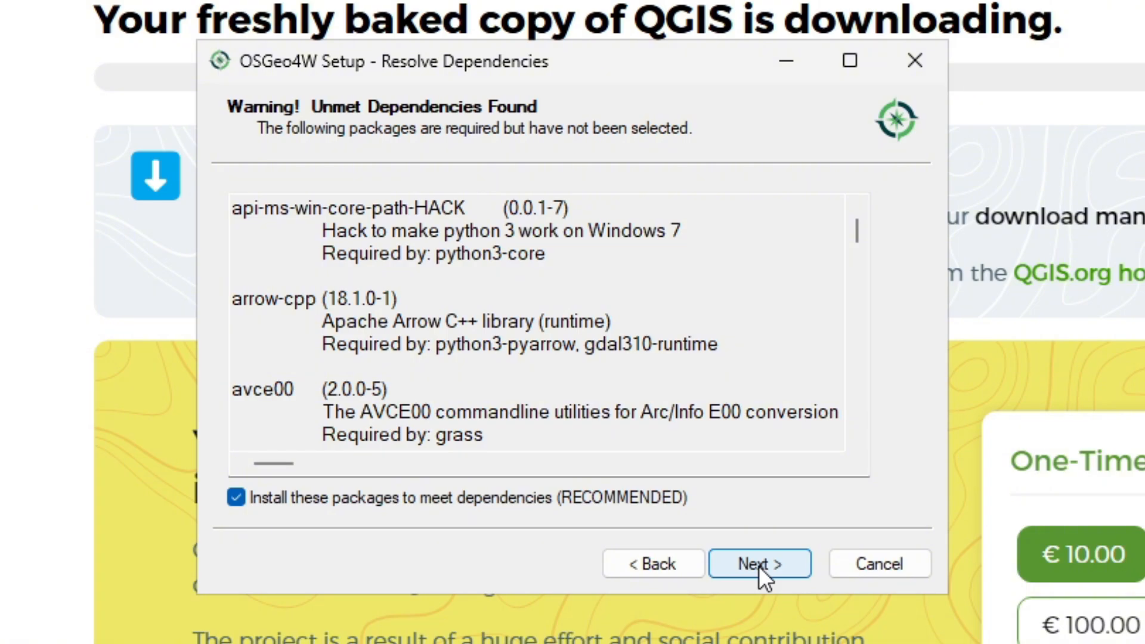
click(758, 566)
Step: Accept all the non-open-source license agreements to start the QGIS installation, and minimize the setup window
click(456, 478)
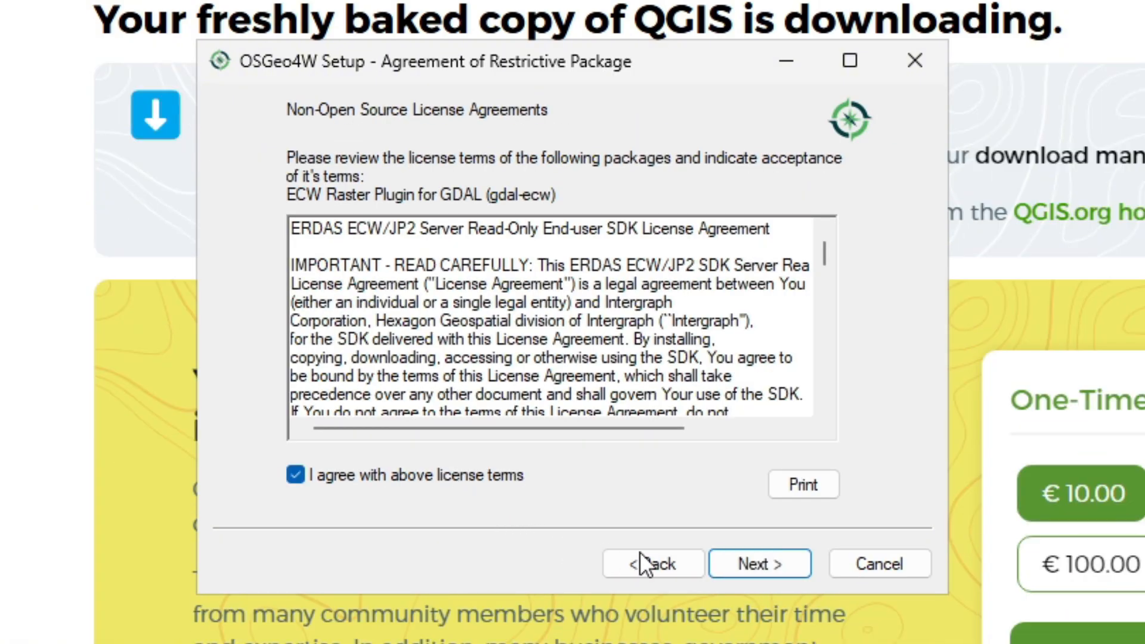
click(771, 564)
click(423, 481)
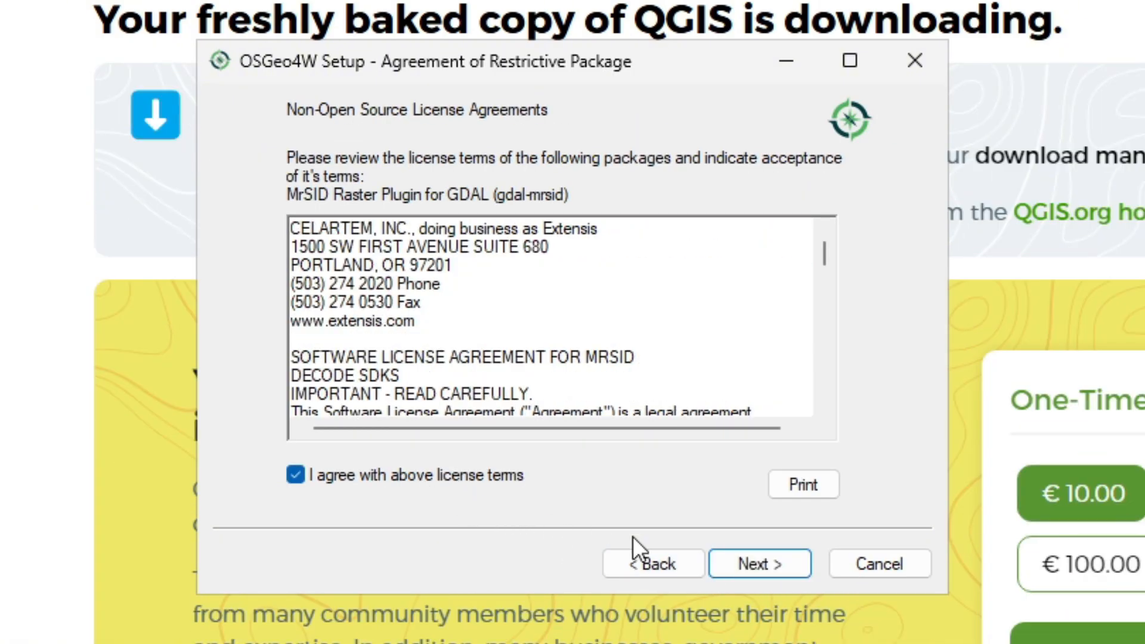
click(777, 570)
click(498, 479)
click(775, 565)
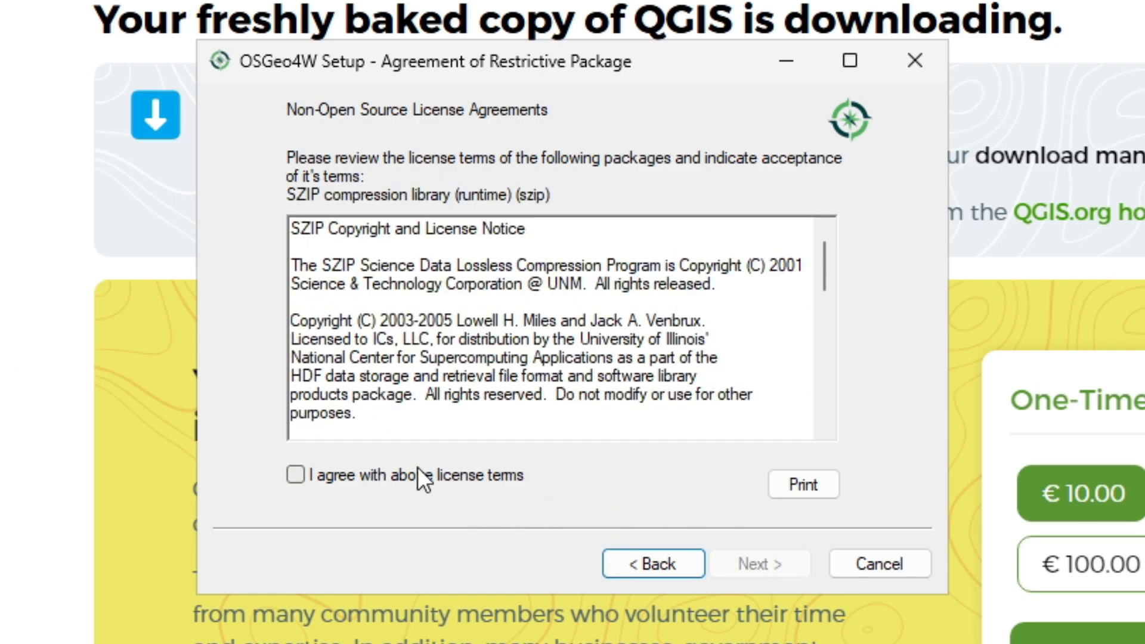
click(418, 471)
click(763, 567)
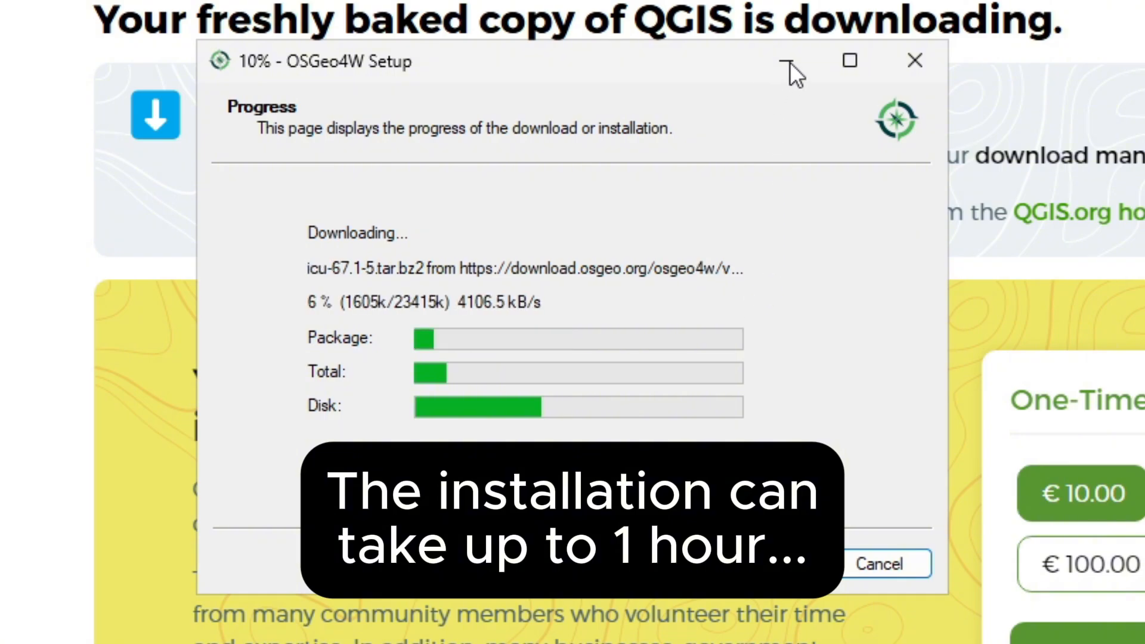
click(784, 67)
Step: Download the Paint.NET 5.1.2 installer archive from the dotPDN page into the Downloads folder
click(369, 6)
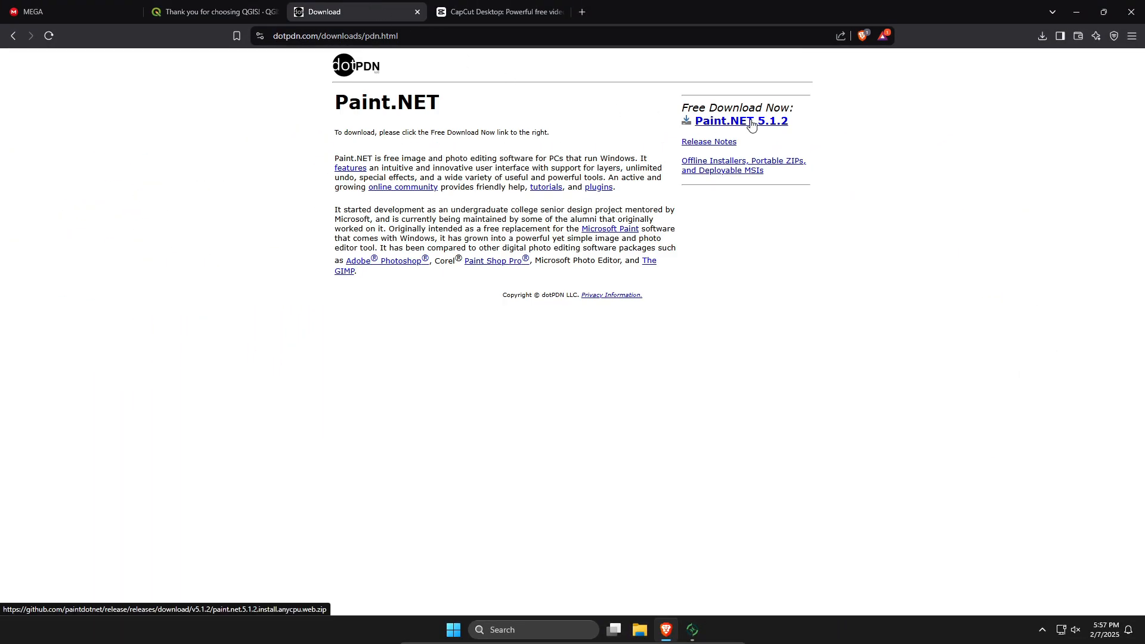
click(752, 122)
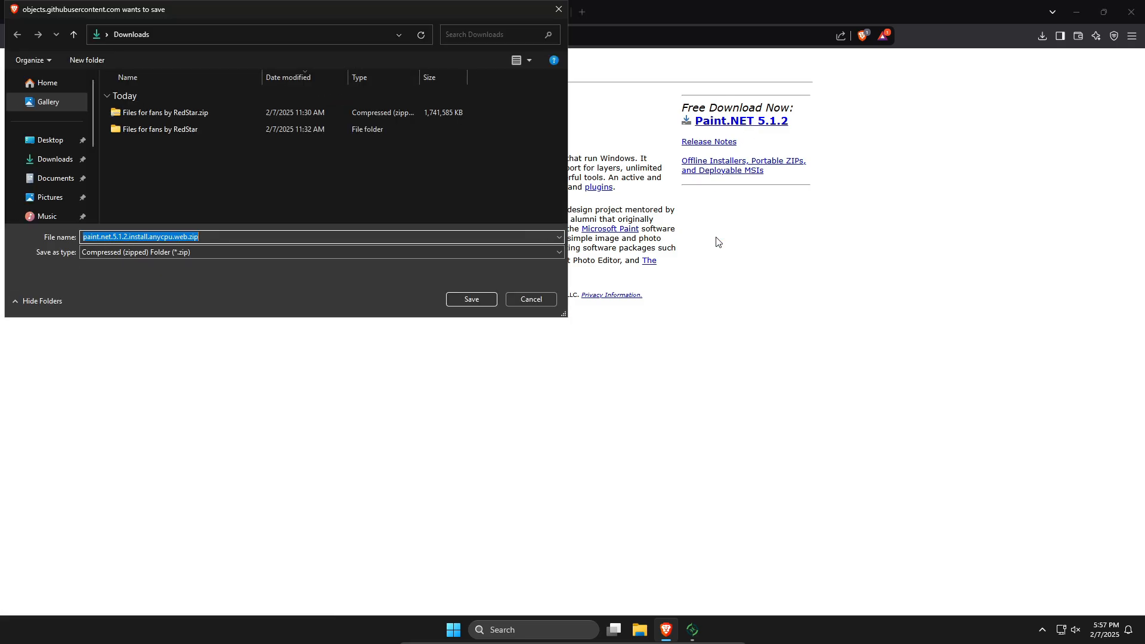
click(475, 303)
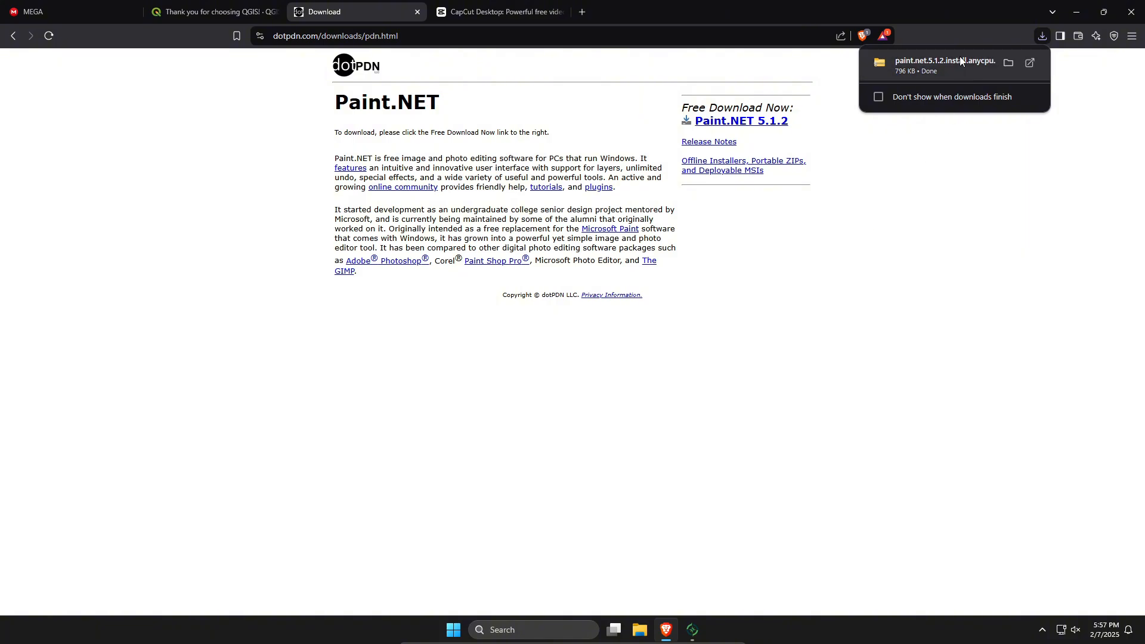
Step: Extract the Paint.NET installer application from its zip archive into Downloads and open that folder
click(960, 56)
drag(429, 234, 333, 304)
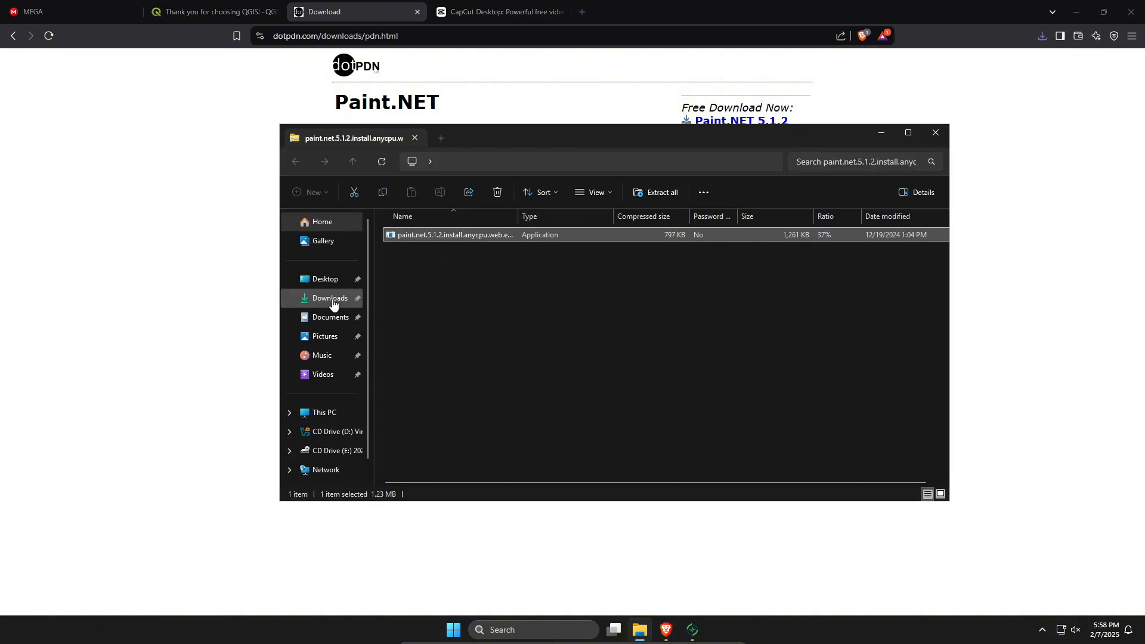
click(333, 304)
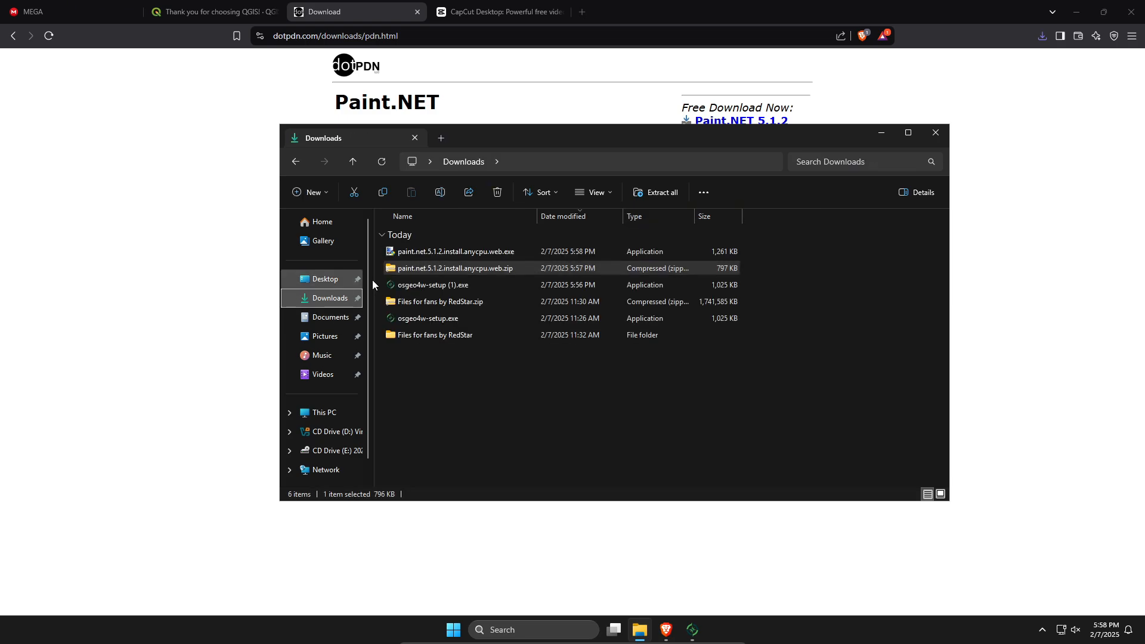
Step: Run the extracted Paint.NET installer, continue through the downloader and choose the Express installation in English
double_click(453, 251)
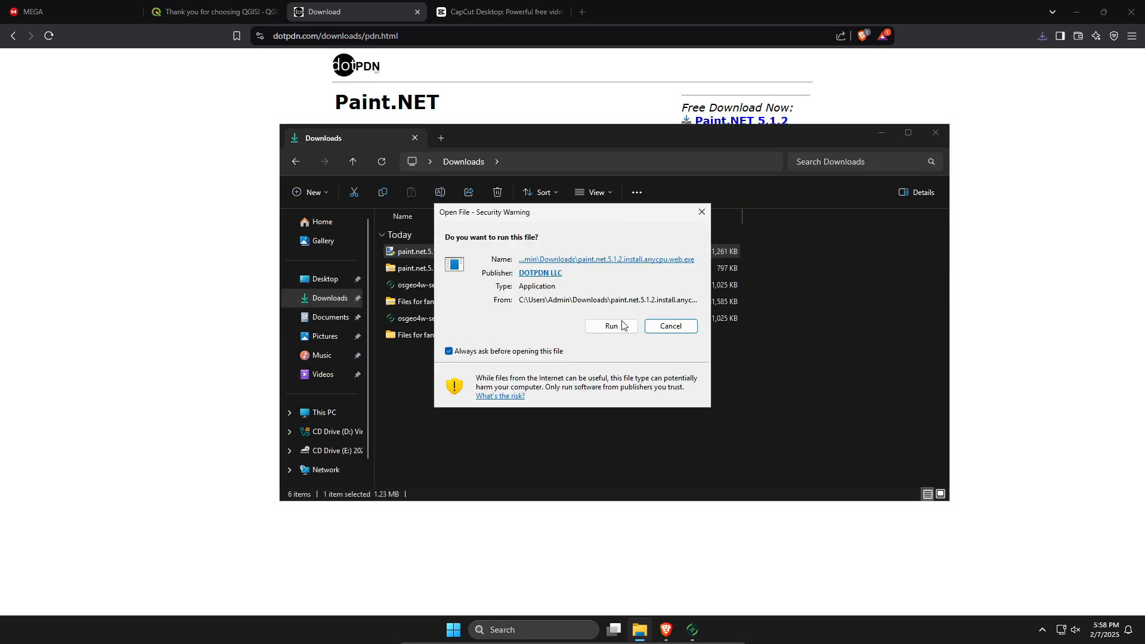
click(622, 326)
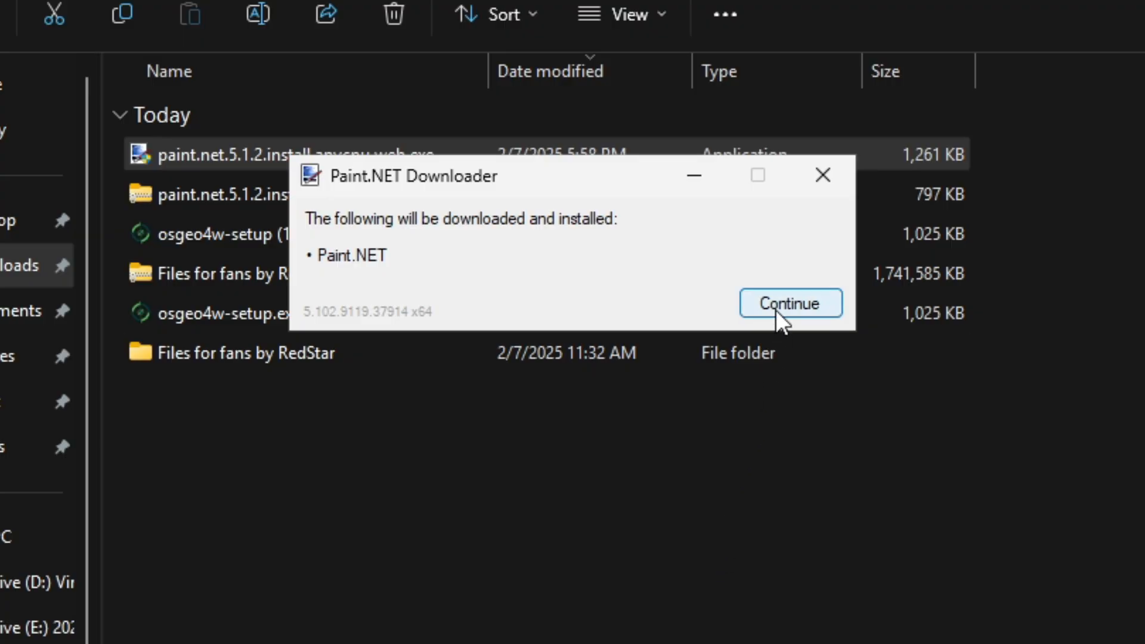
click(658, 316)
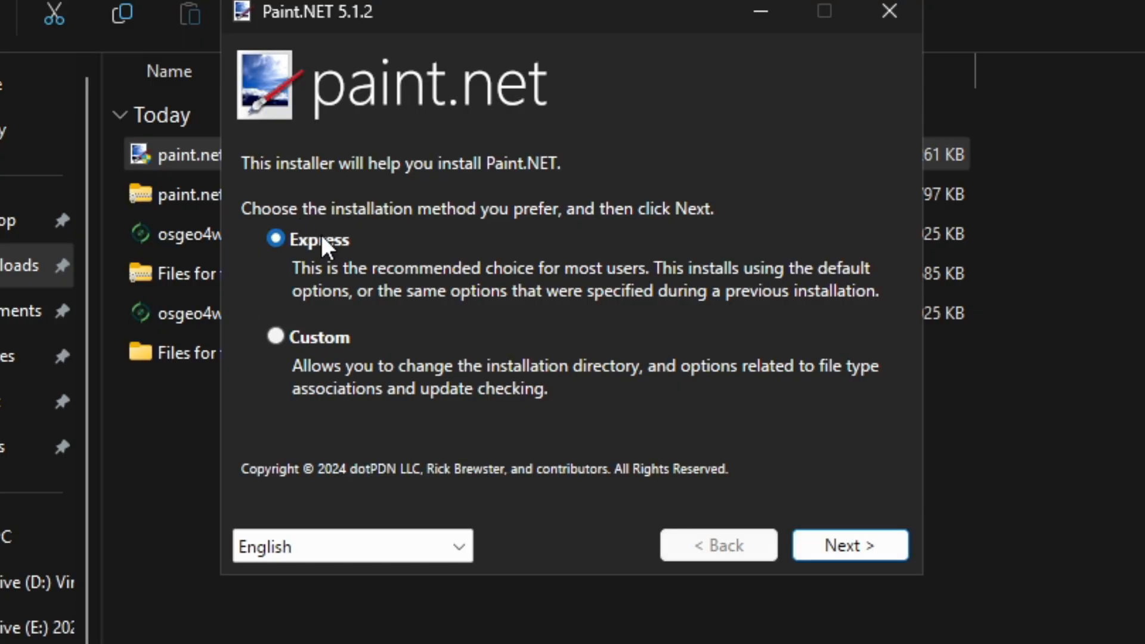
click(864, 539)
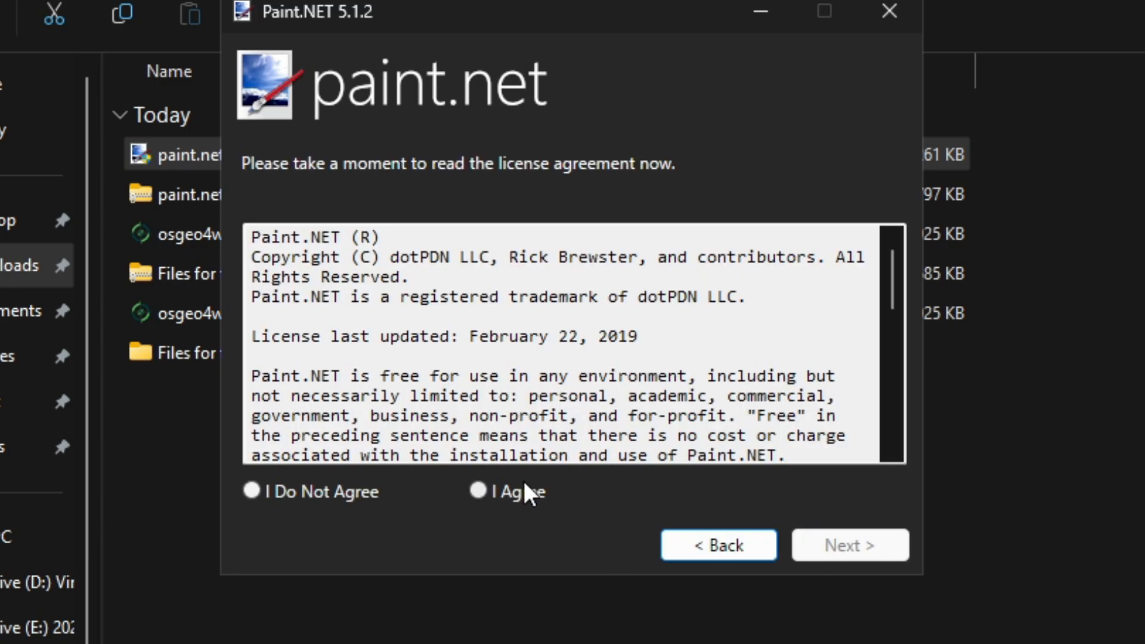
Step: Agree to the Paint.NET license, install the program and finish without starting Paint.NET
click(522, 490)
click(837, 547)
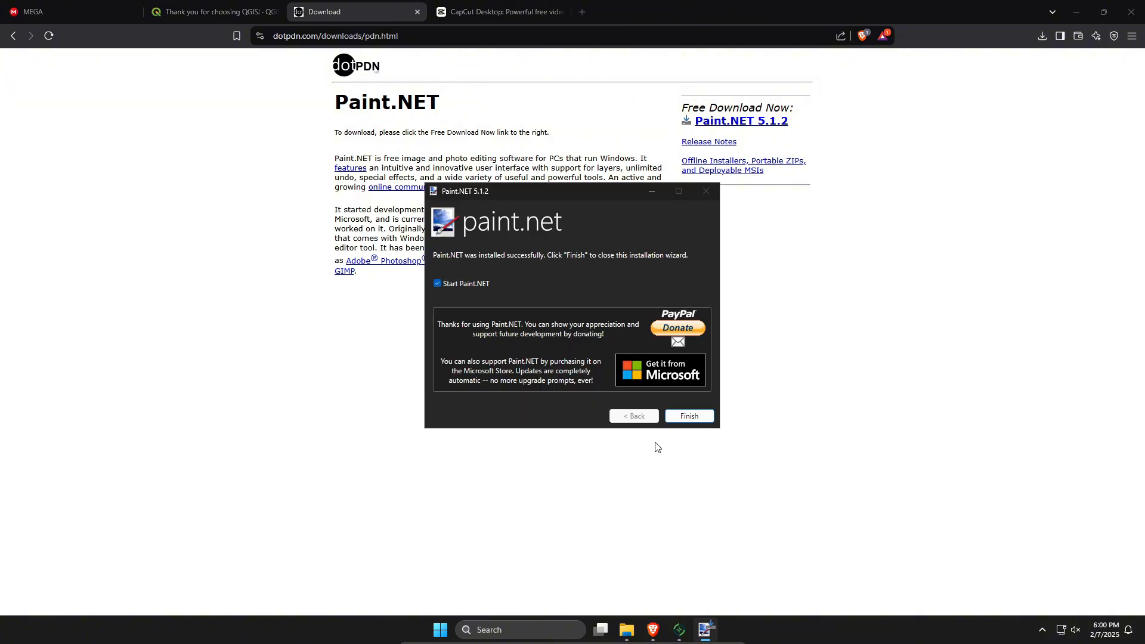
click(438, 283)
click(690, 416)
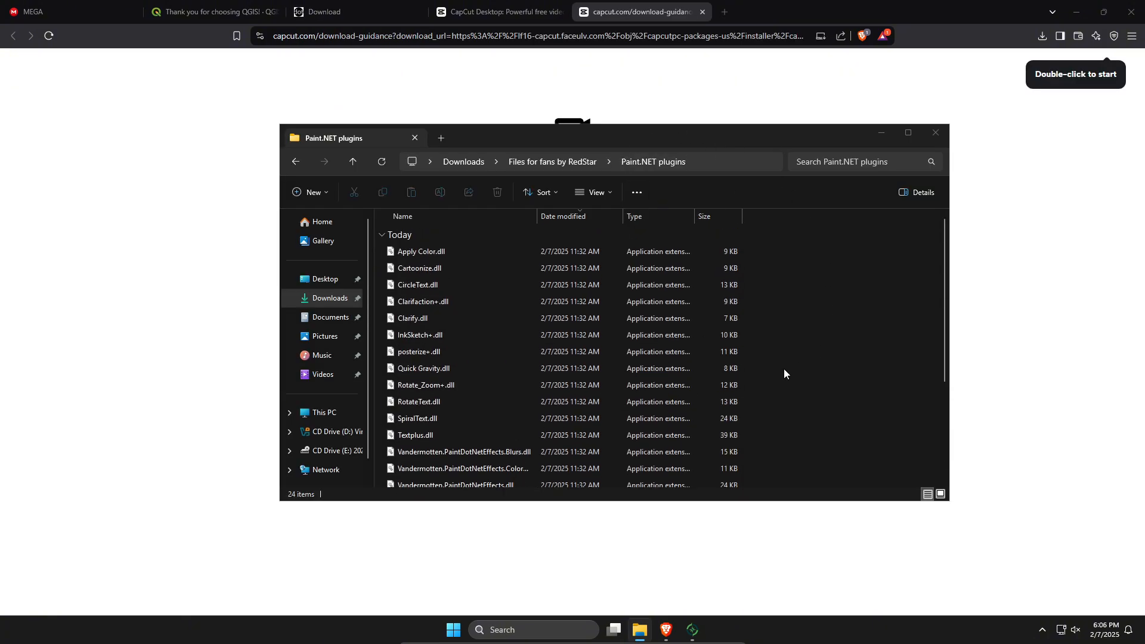
Step: Locate the installed Paint.NET program's folder through its shortcut and open the Effects folder inside it
key(super)
text(paint.ne)
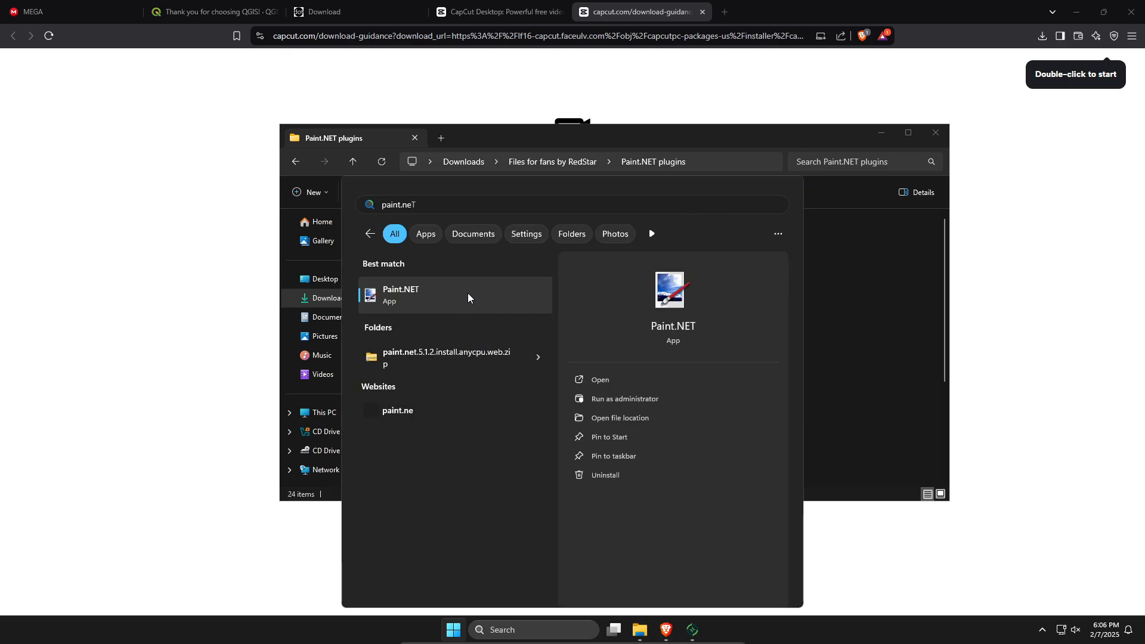
text(t)
click(607, 420)
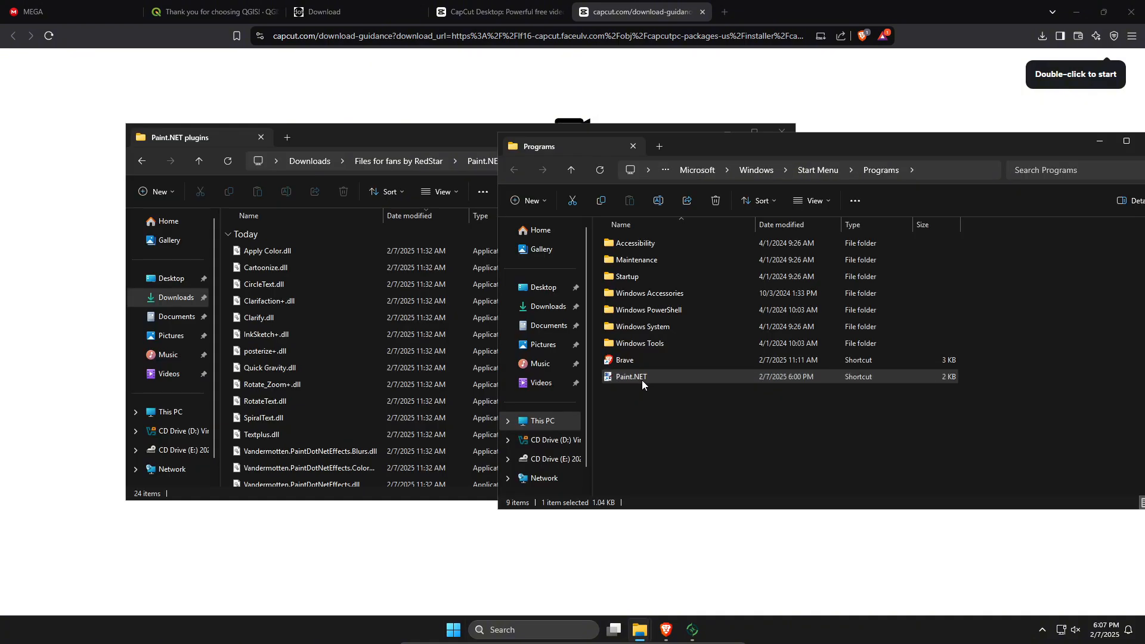
right_click(641, 380)
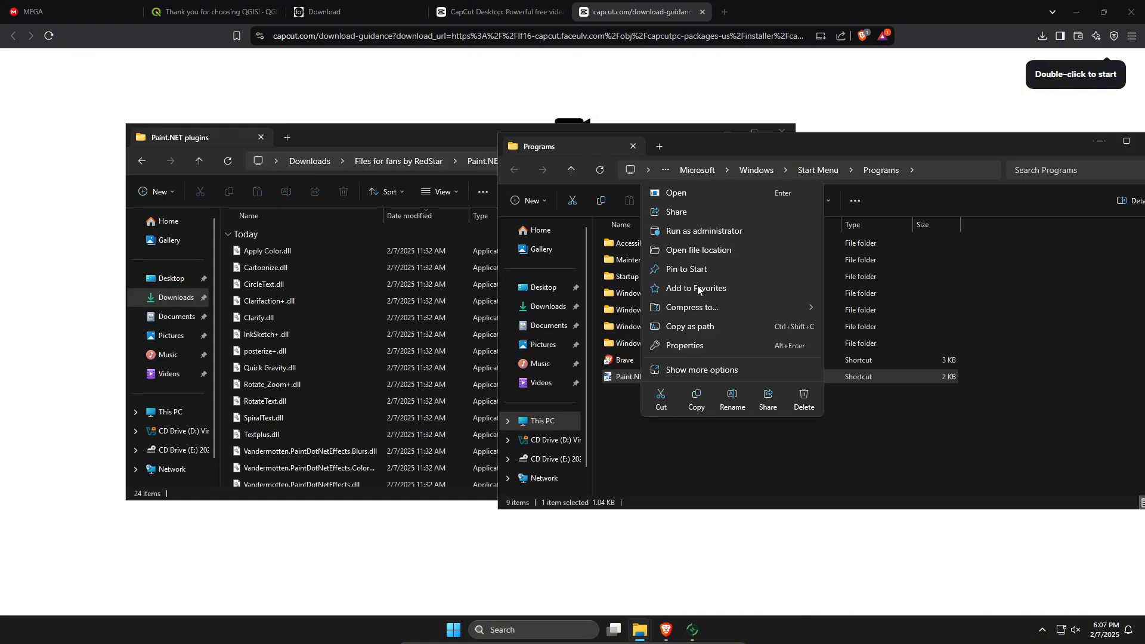
click(715, 253)
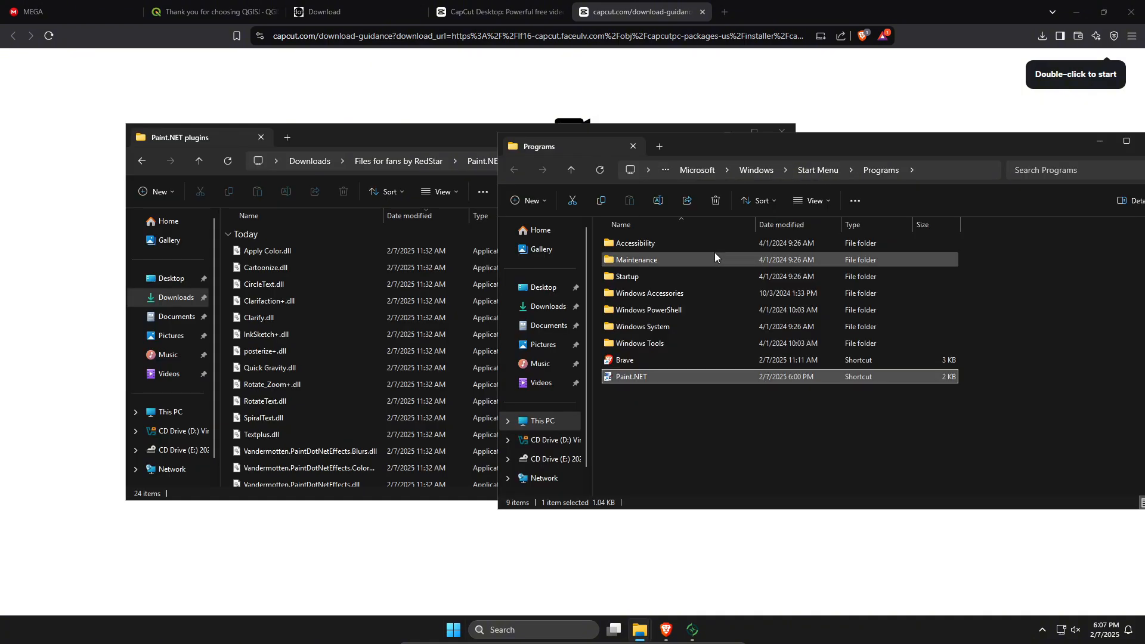
scroll(715, 291, up, 20)
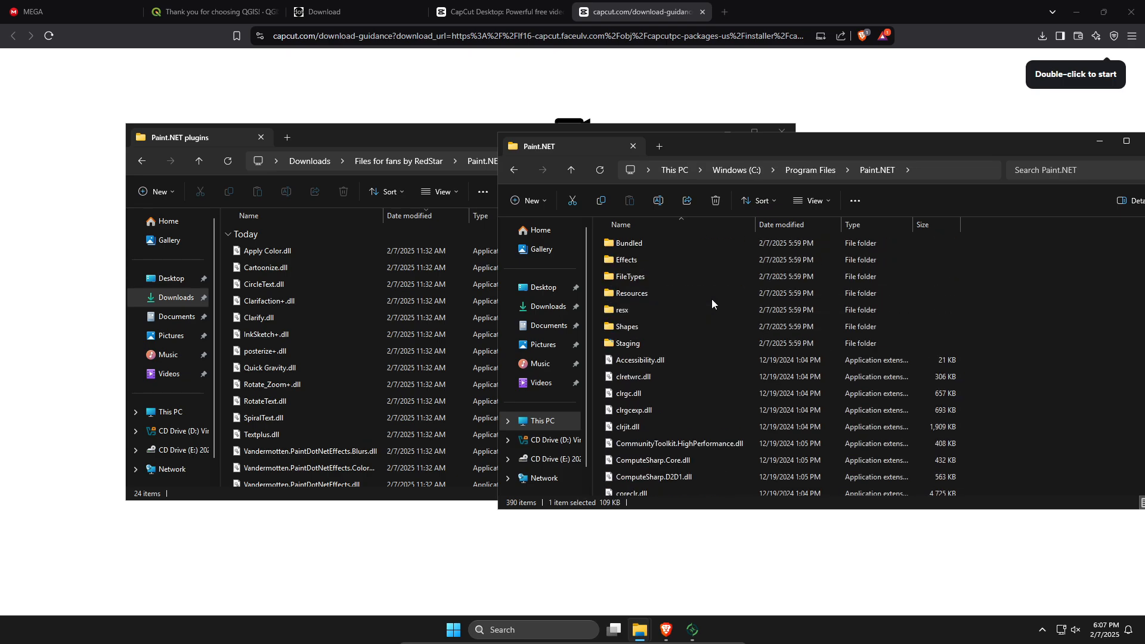
click(677, 259)
double_click(677, 259)
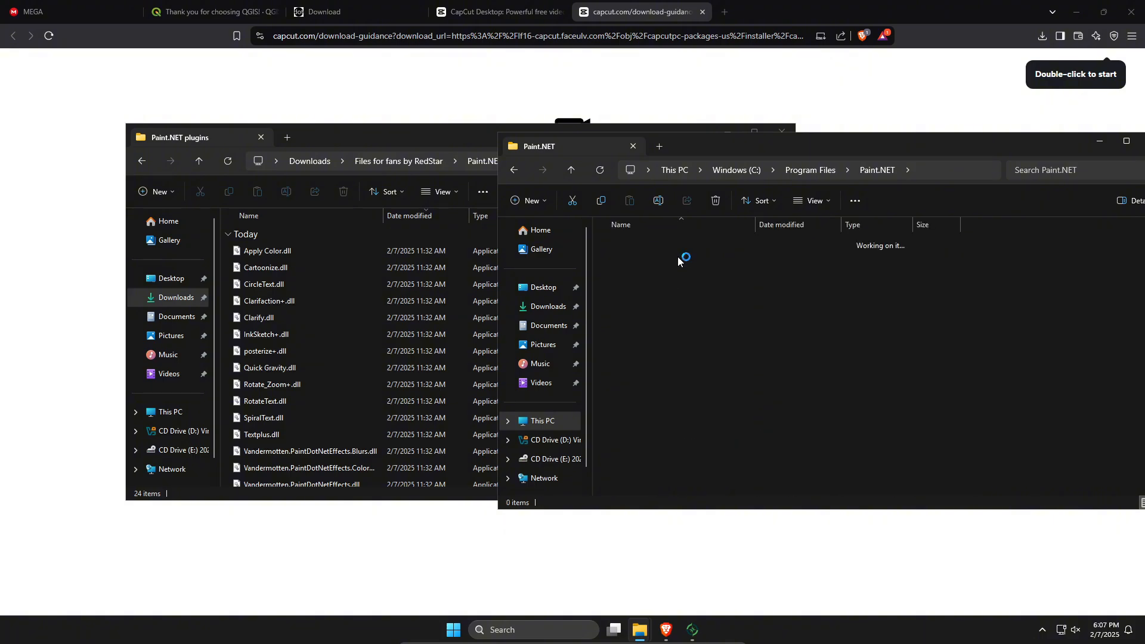
Step: Copy all the plugin files from the Paint.NET plugins folder into Paint.NET's Effects folder, granting administrator permission for all items
click(402, 135)
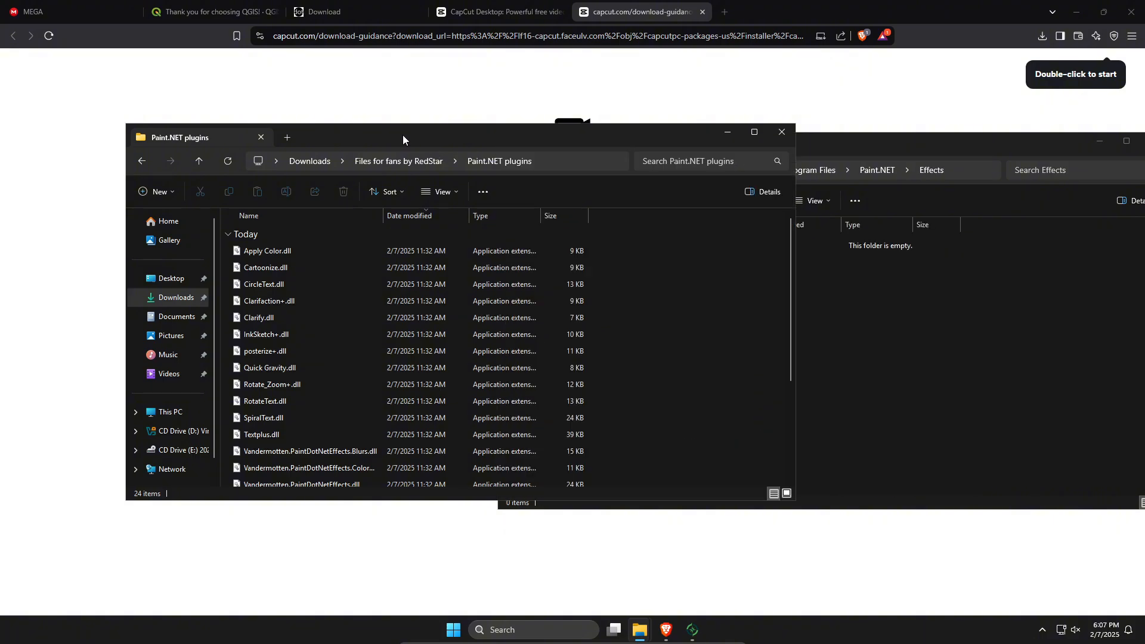
key(ctrl+a)
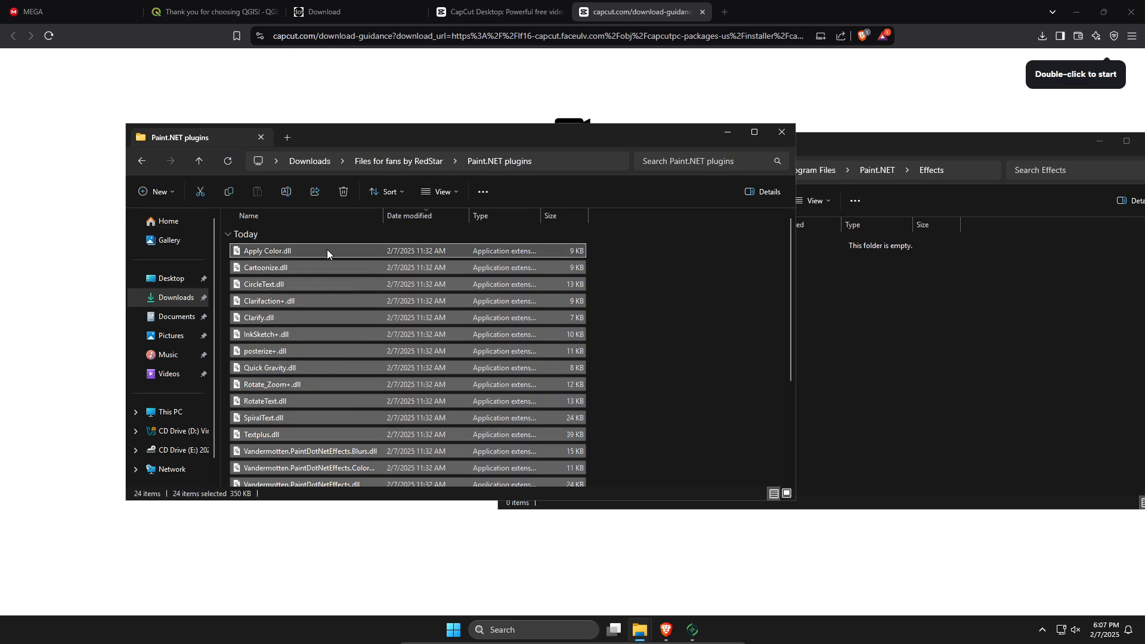
drag(327, 250, 910, 301)
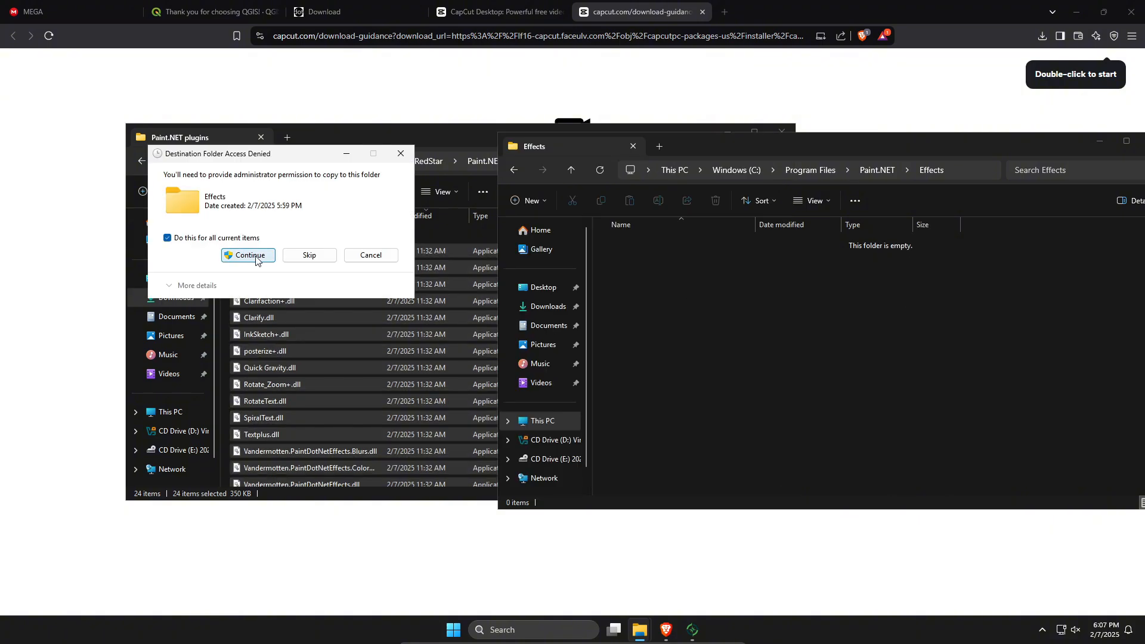
click(250, 257)
click(982, 366)
scroll(985, 377, up, 3)
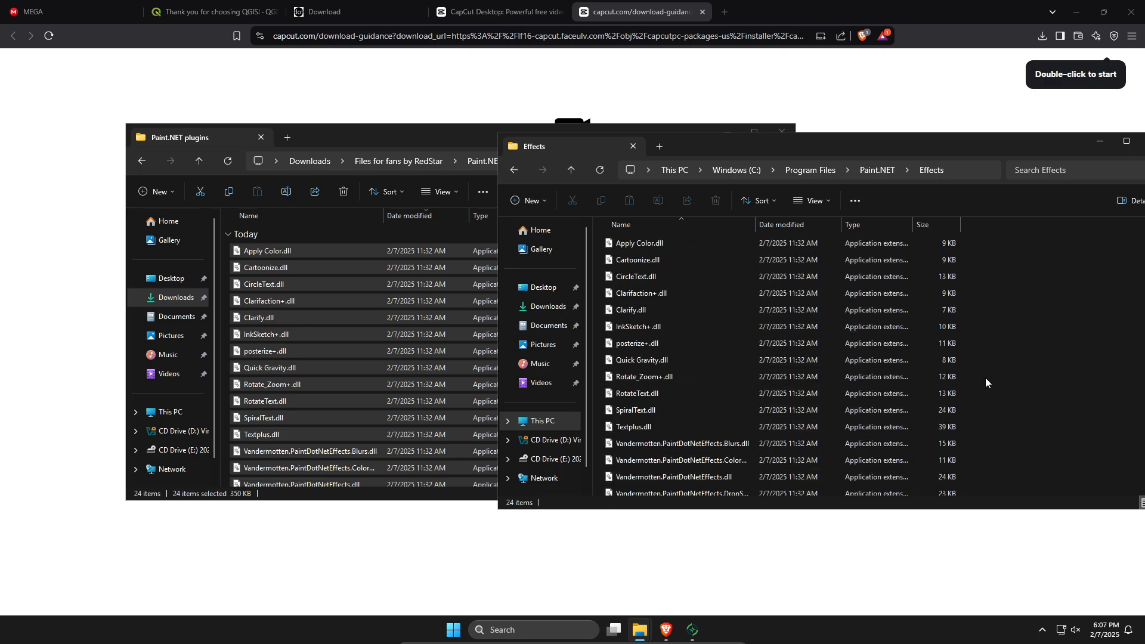
Step: Examine the copied plugins in the Effects folder, especially the Vandermotten DropShadow and ObjectAlign files, with the name column widened
scroll(985, 378, down, 3)
drag(755, 223, 845, 225)
click(778, 354)
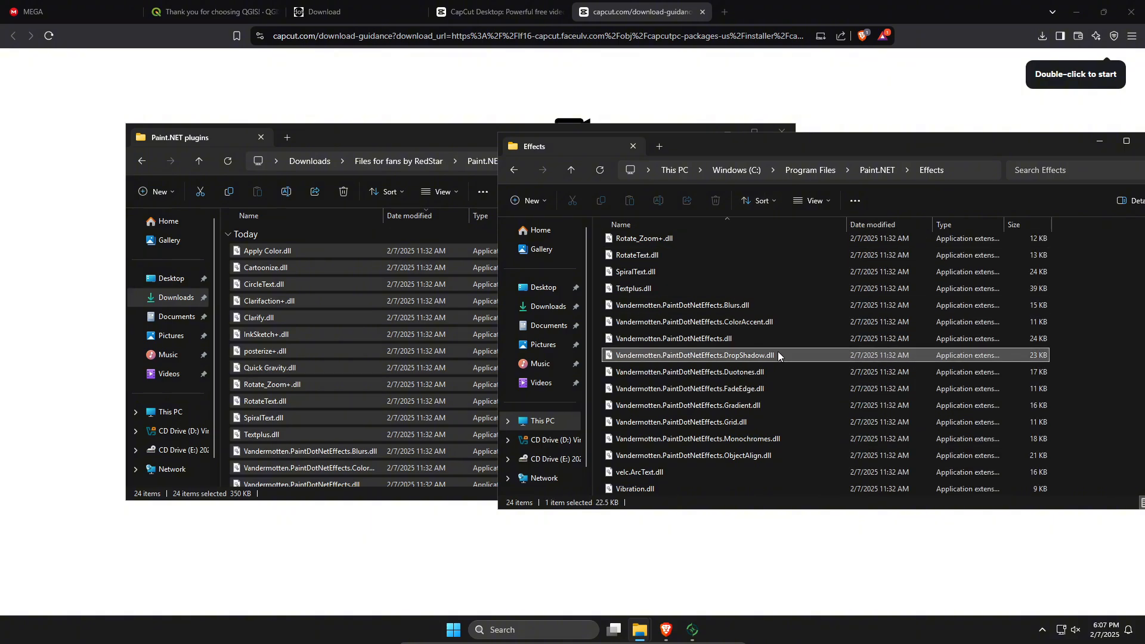
click(768, 454)
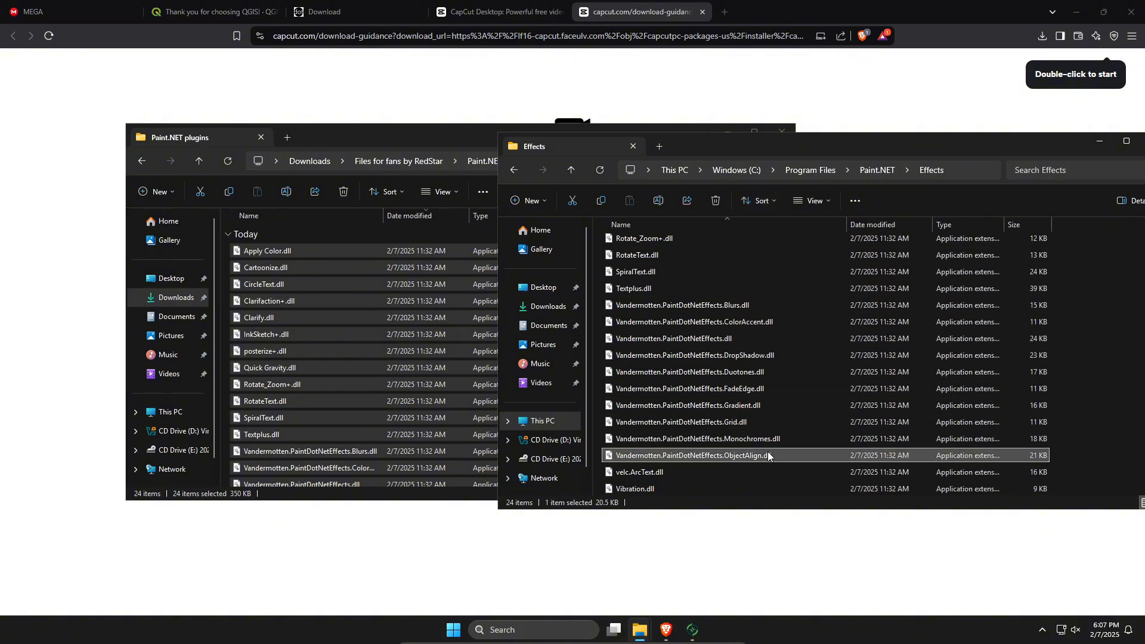
click(765, 356)
click(765, 455)
scroll(765, 455, up, 3)
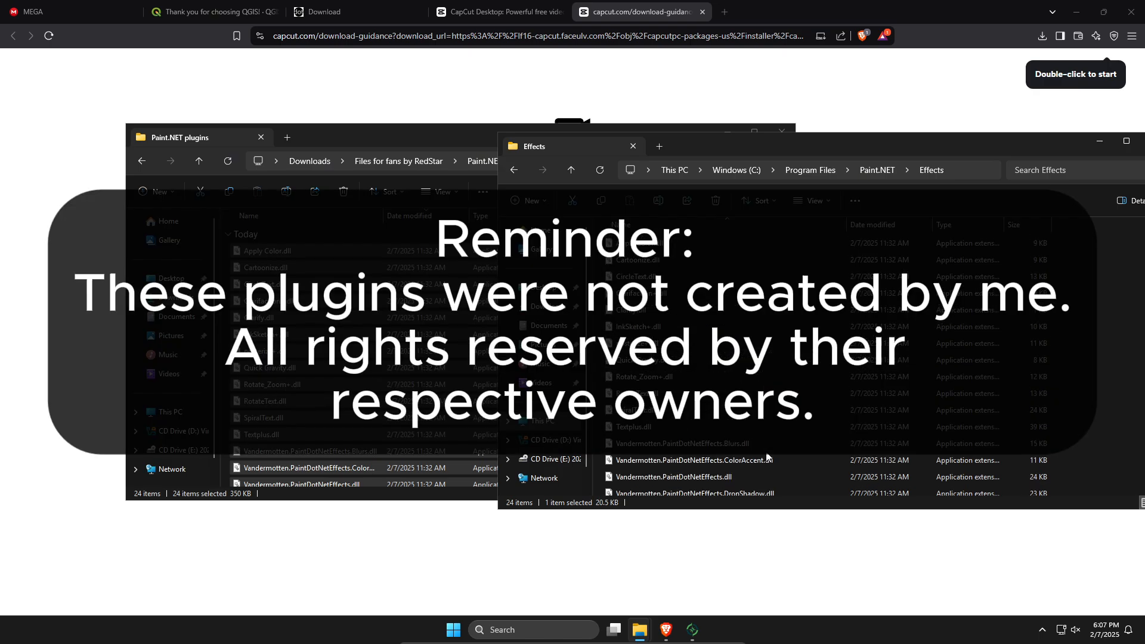
scroll(767, 455, down, 3)
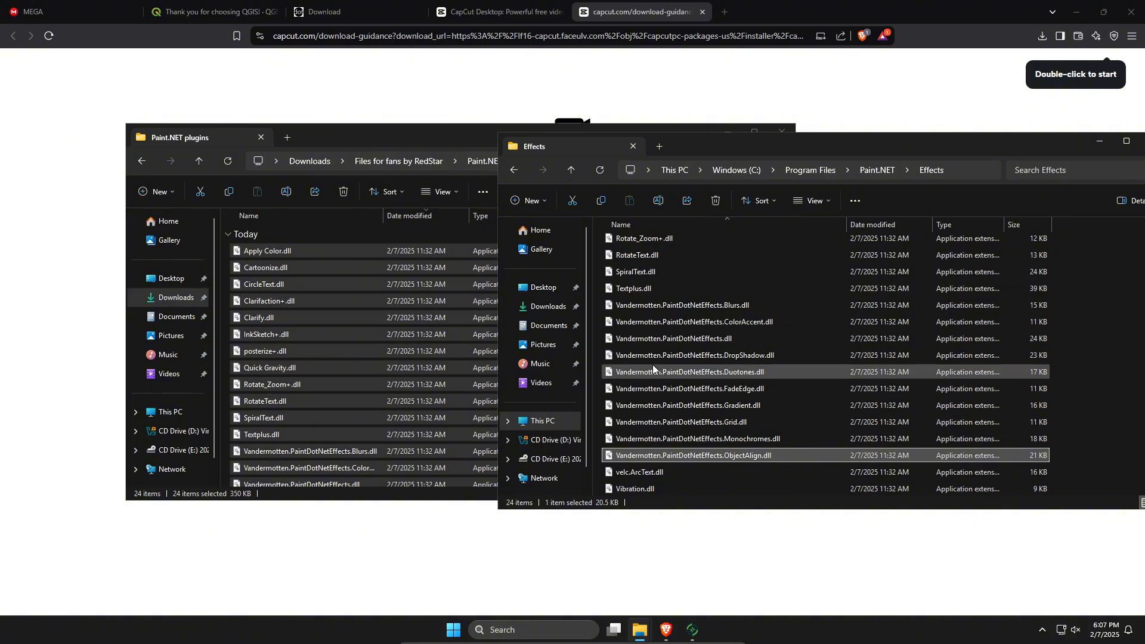
scroll(654, 367, up, 3)
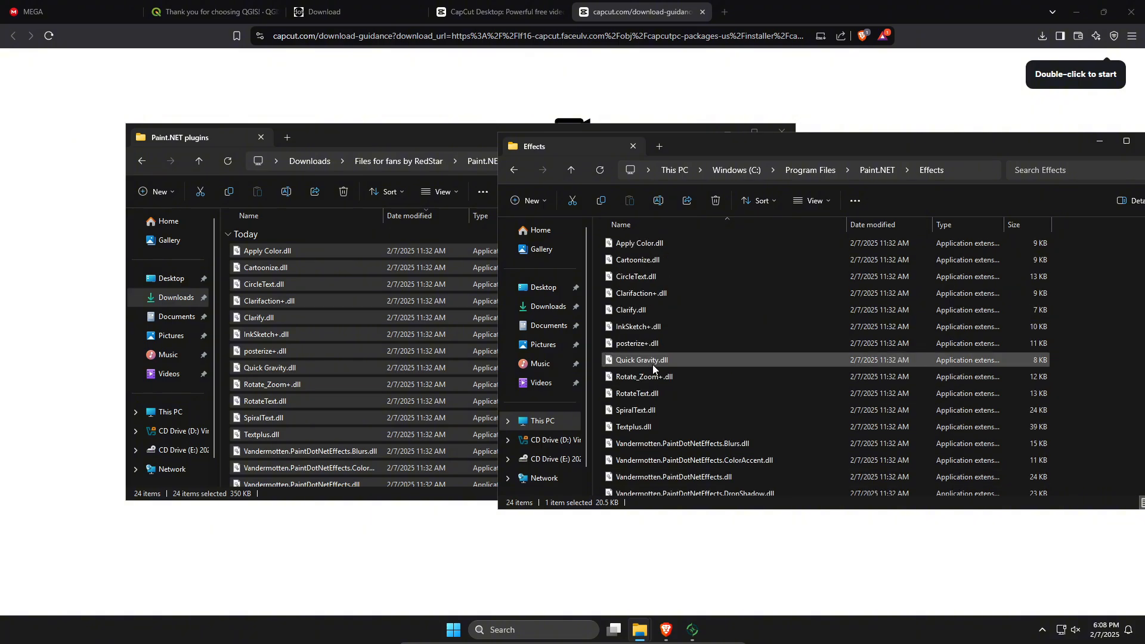
drag(754, 149, 570, 173)
scroll(570, 398, down, 3)
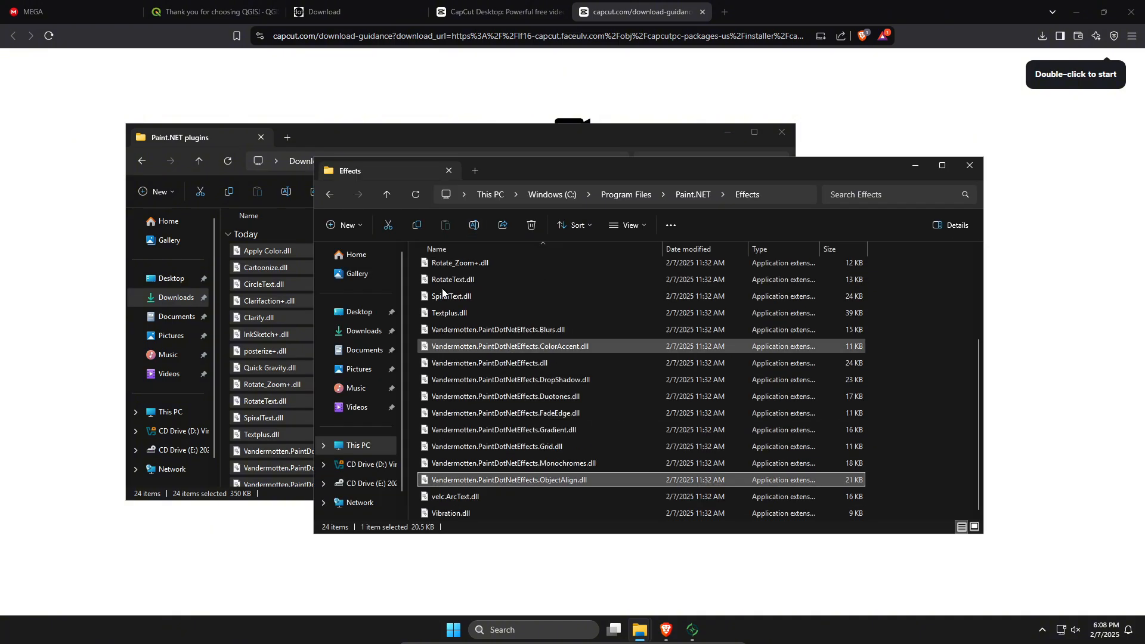
scroll(571, 370, up, 3)
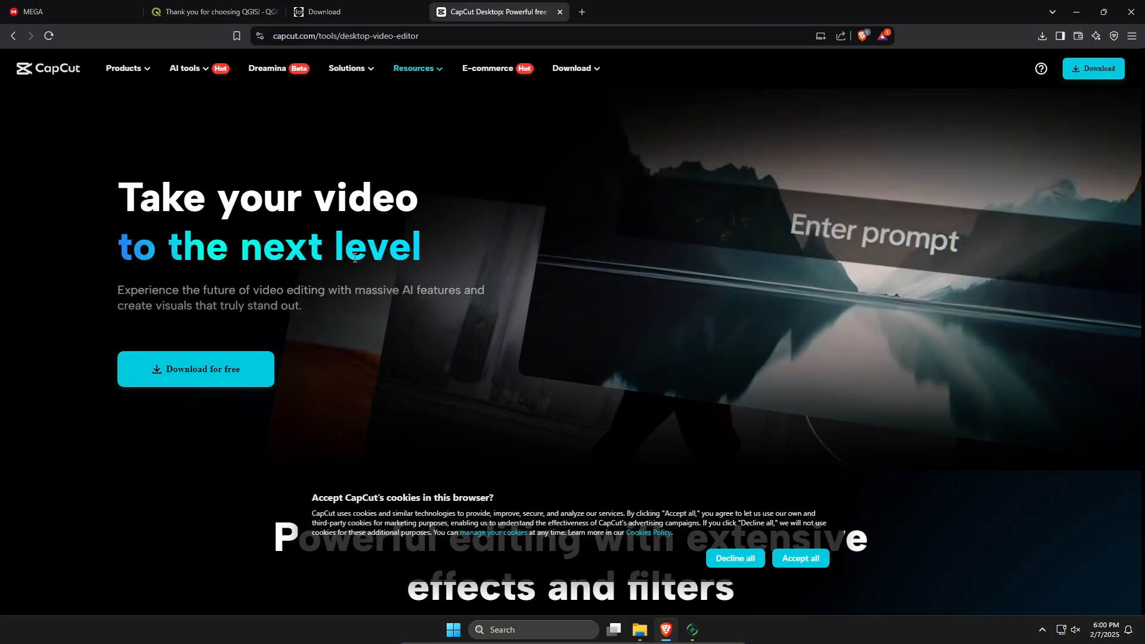
Step: Download the free CapCut desktop installer from the CapCut page in the browser and run it
click(199, 373)
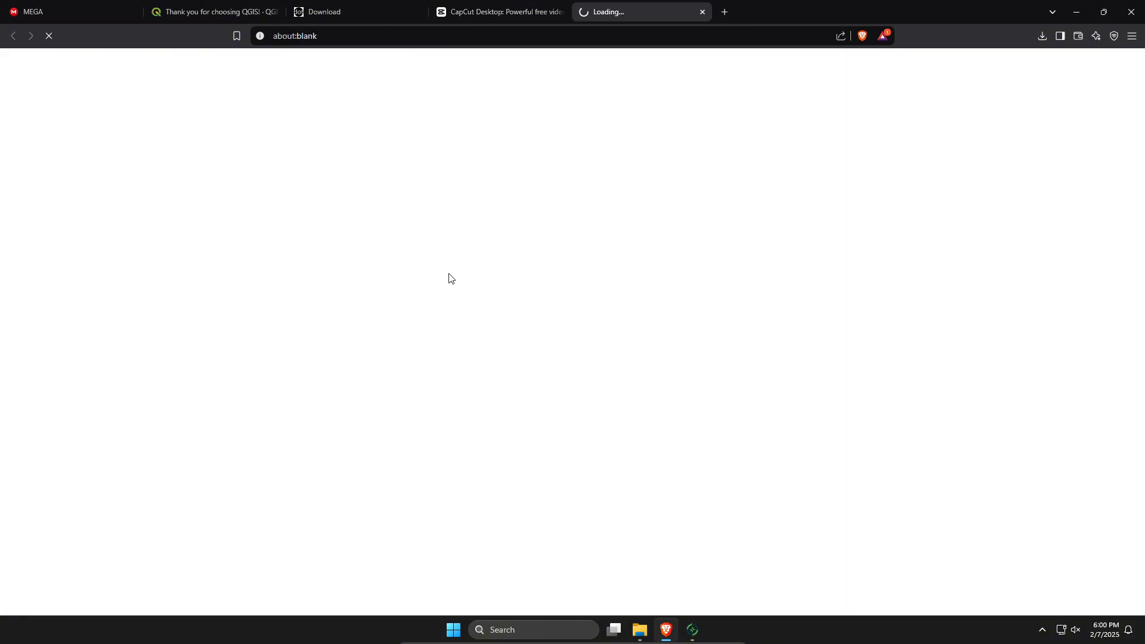
click(975, 73)
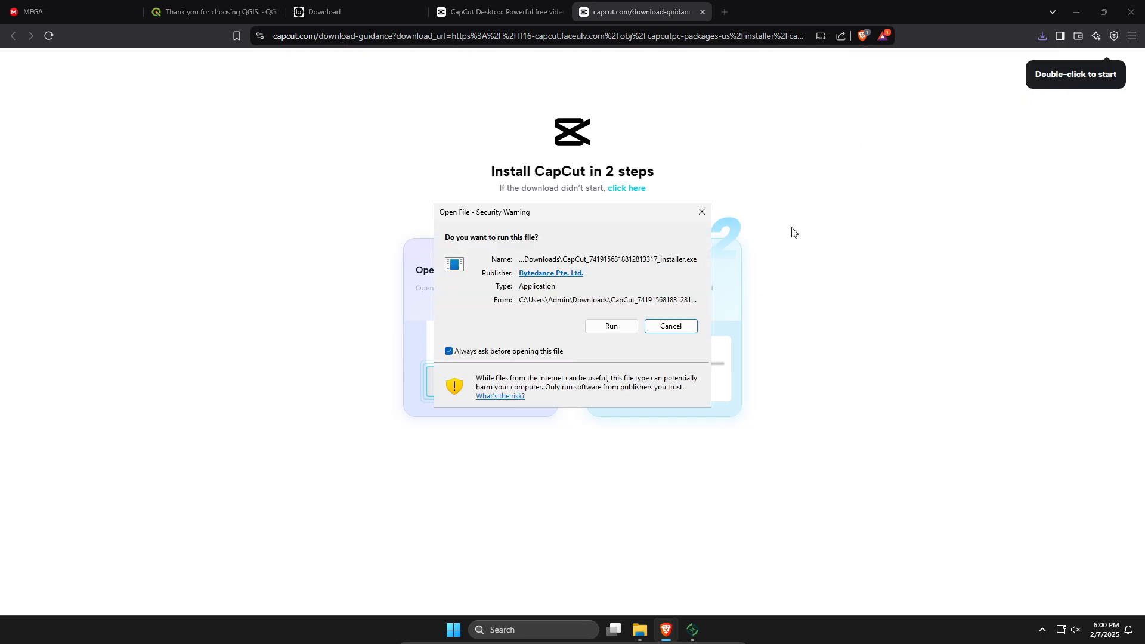
click(610, 325)
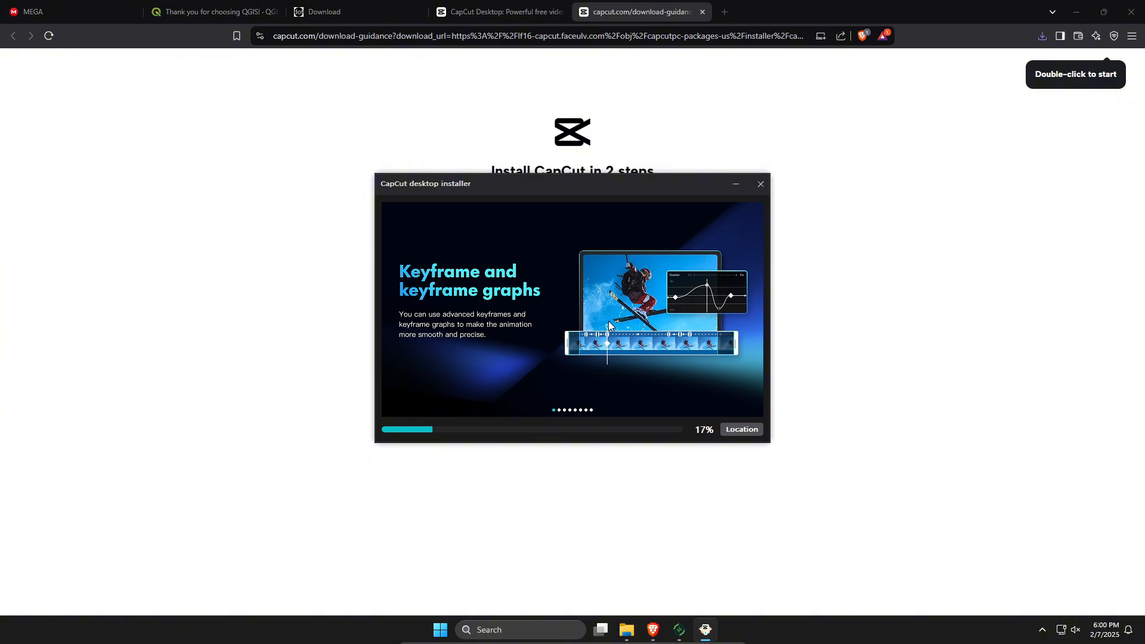
click(742, 429)
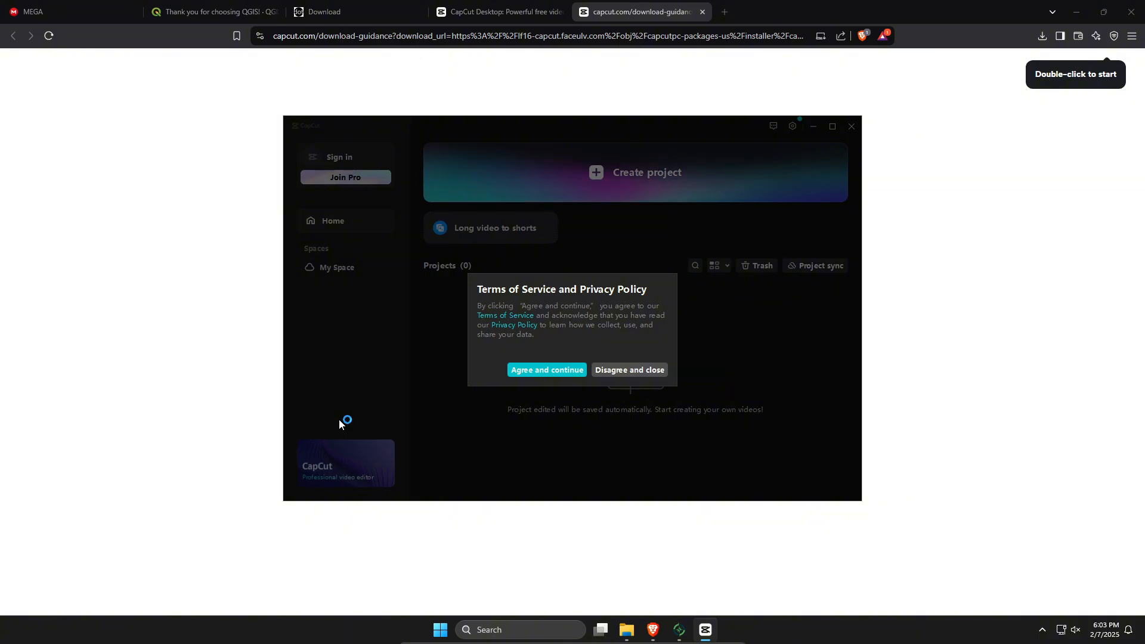
Step: Agree to CapCut's Terms of Service and Privacy Policy, create a new project and exit the introductory guide
click(550, 370)
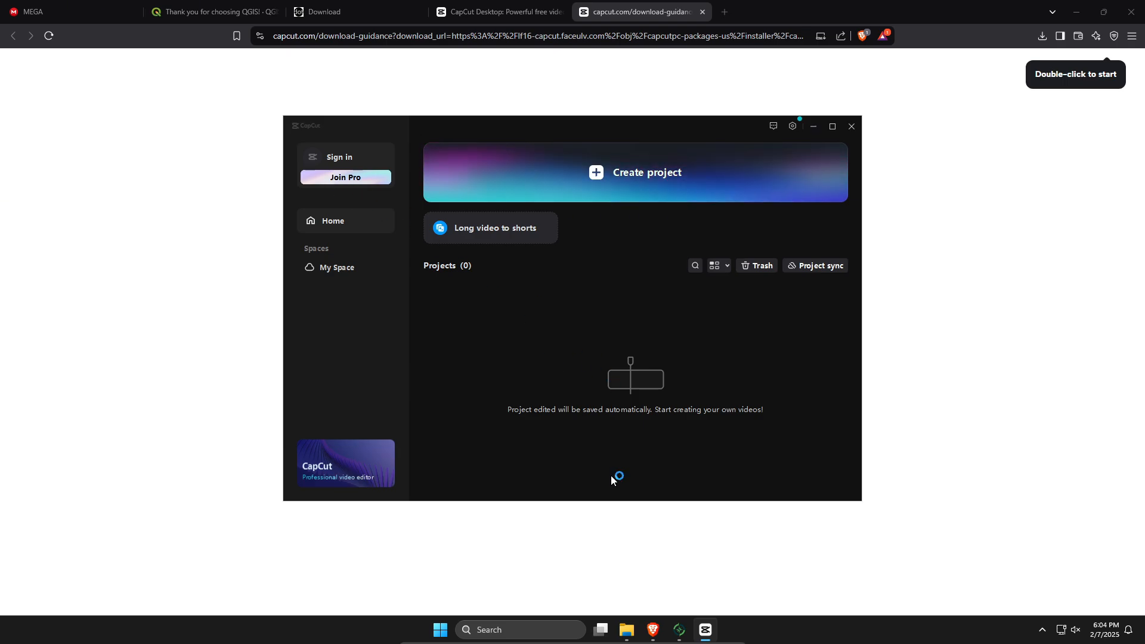
drag(641, 129, 625, 134)
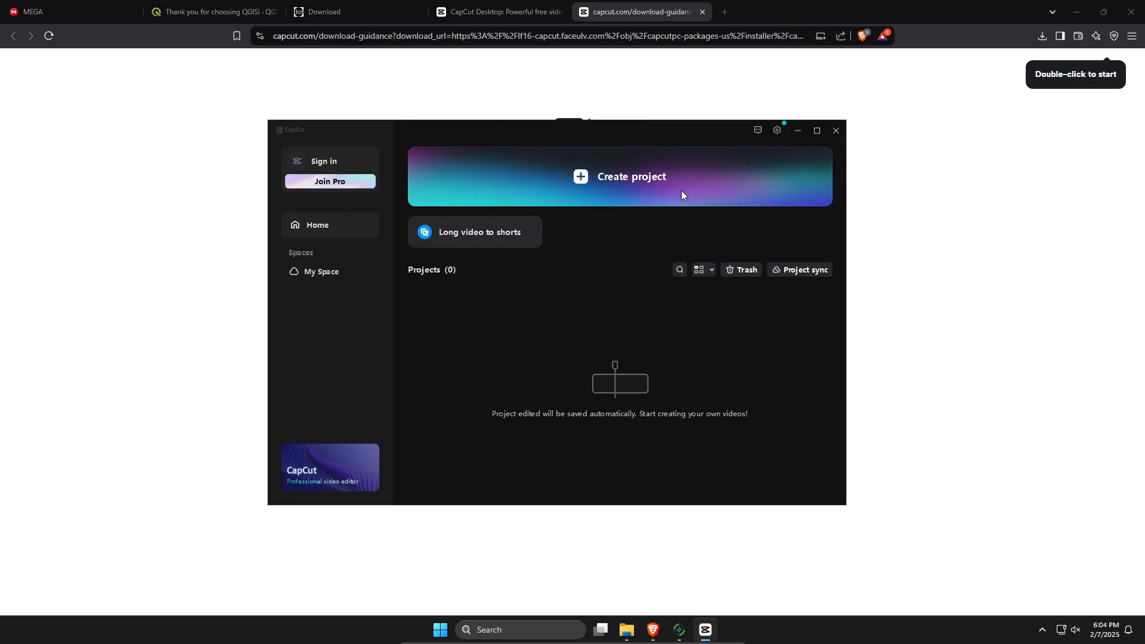
click(622, 183)
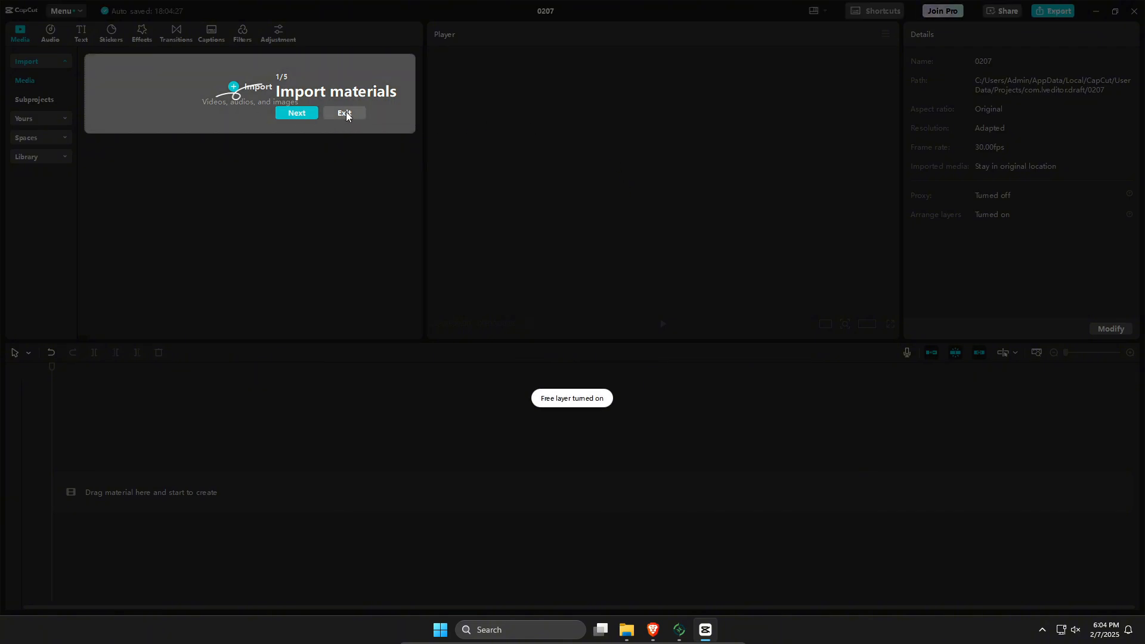
click(346, 116)
Step: Enable faster hardware encoding and decoding, proxy editing and auto render in CapCut's performance settings
click(67, 12)
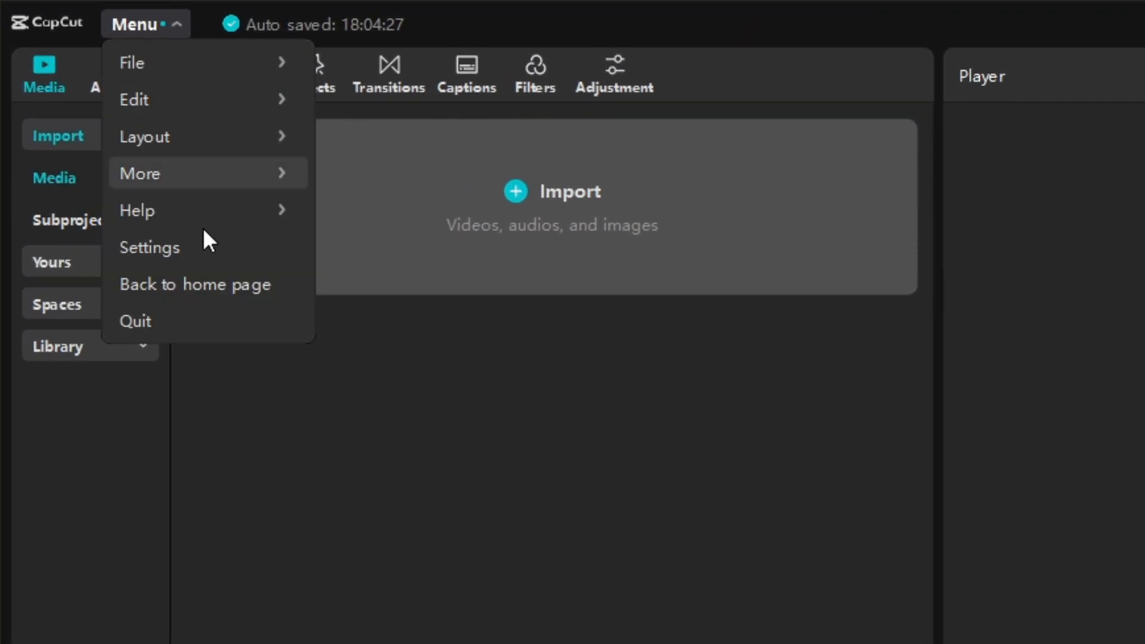
click(212, 249)
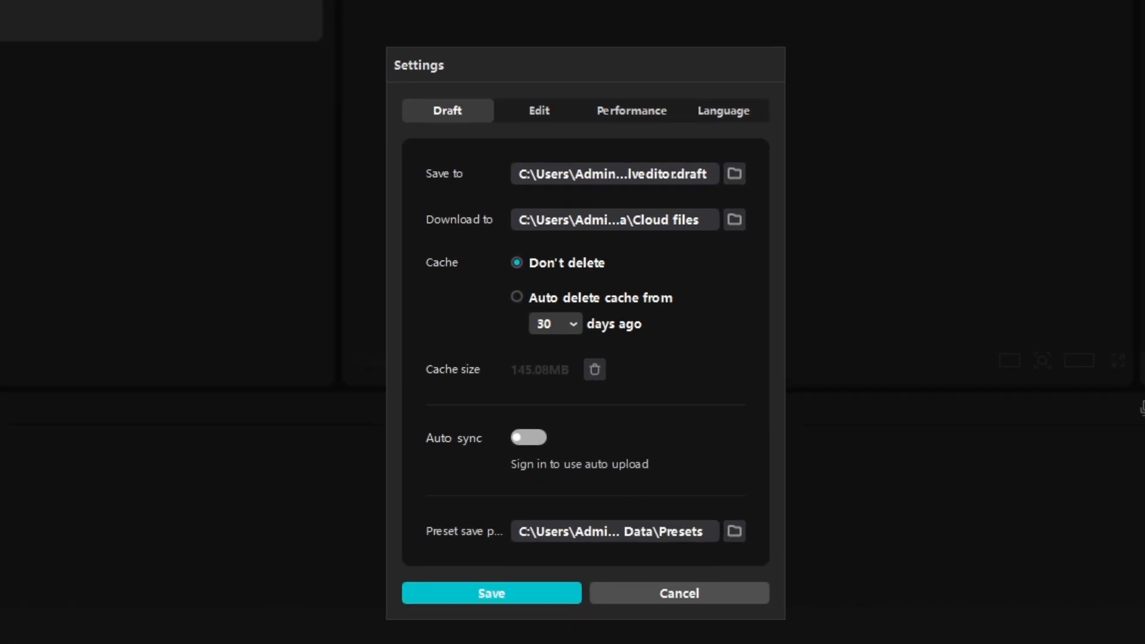
click(617, 105)
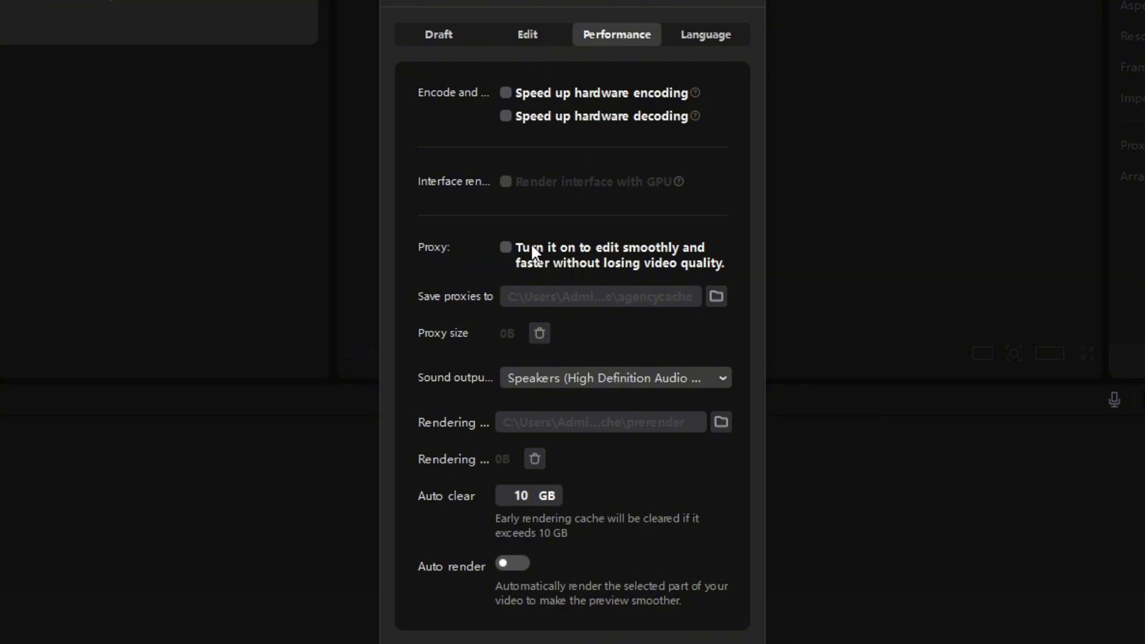
click(513, 248)
click(512, 563)
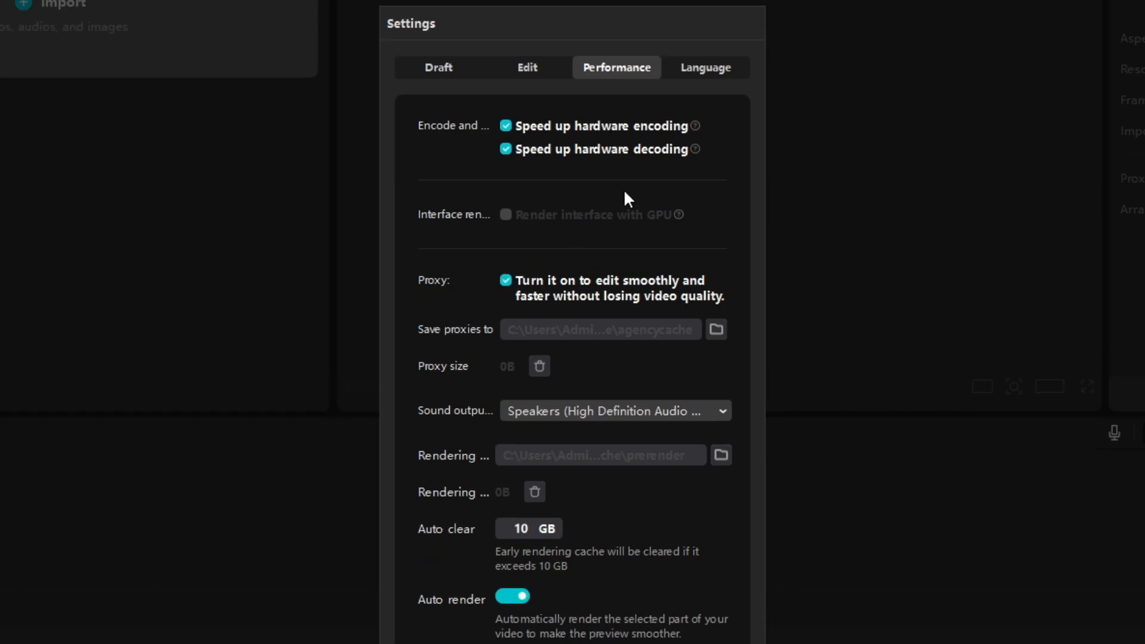
Step: Set the default frame rate to 60.00 fps in CapCut's edit settings and save the settings
click(542, 67)
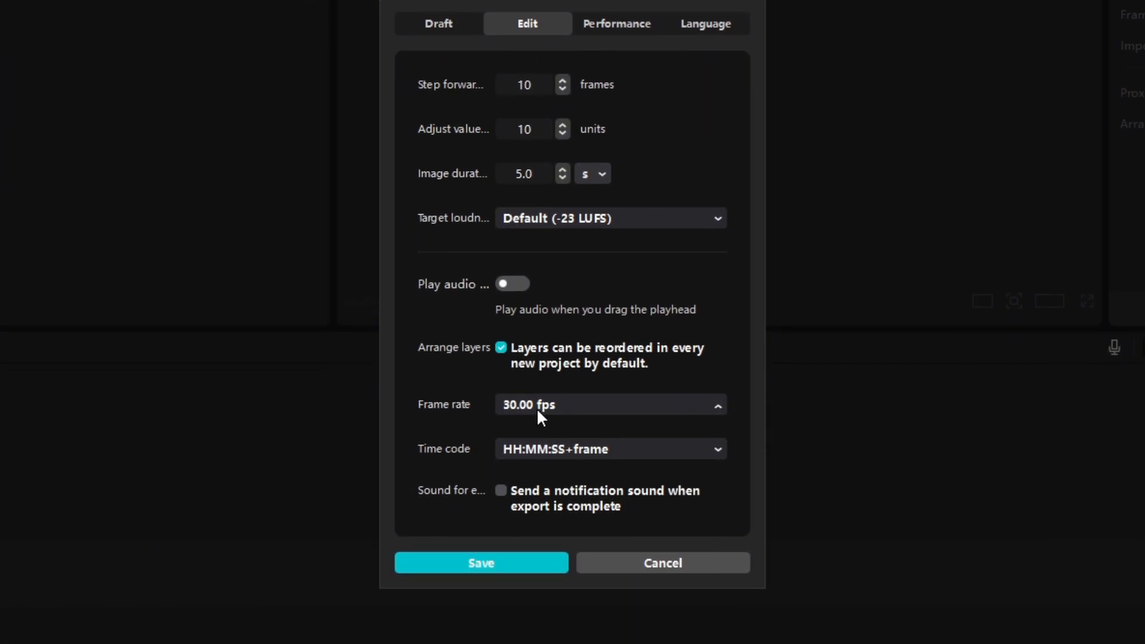
click(537, 448)
click(592, 601)
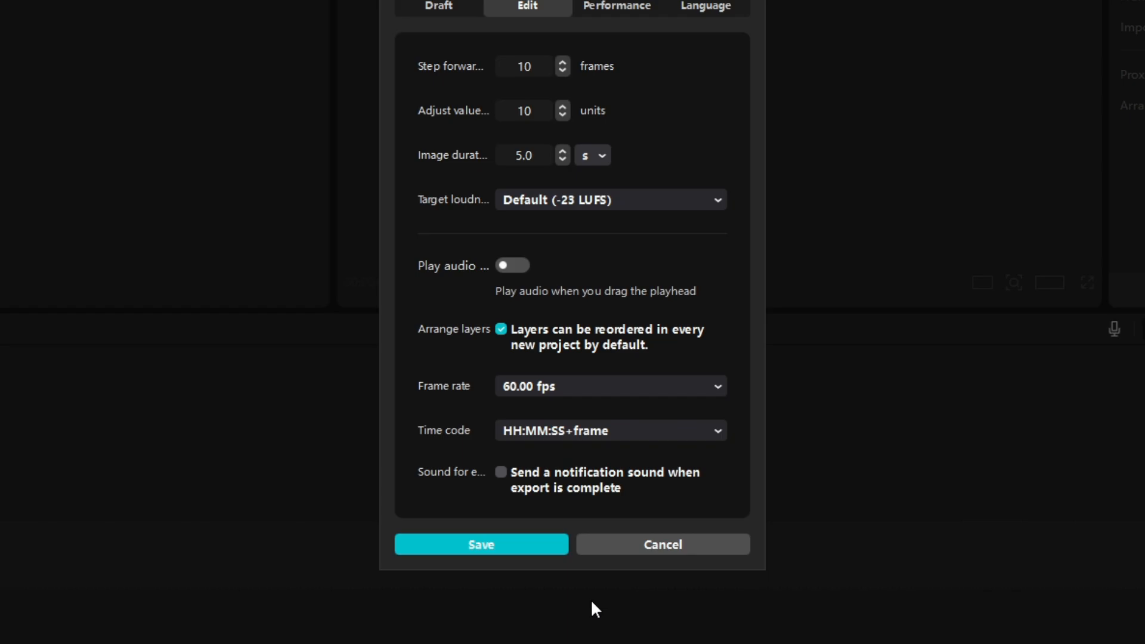
click(513, 548)
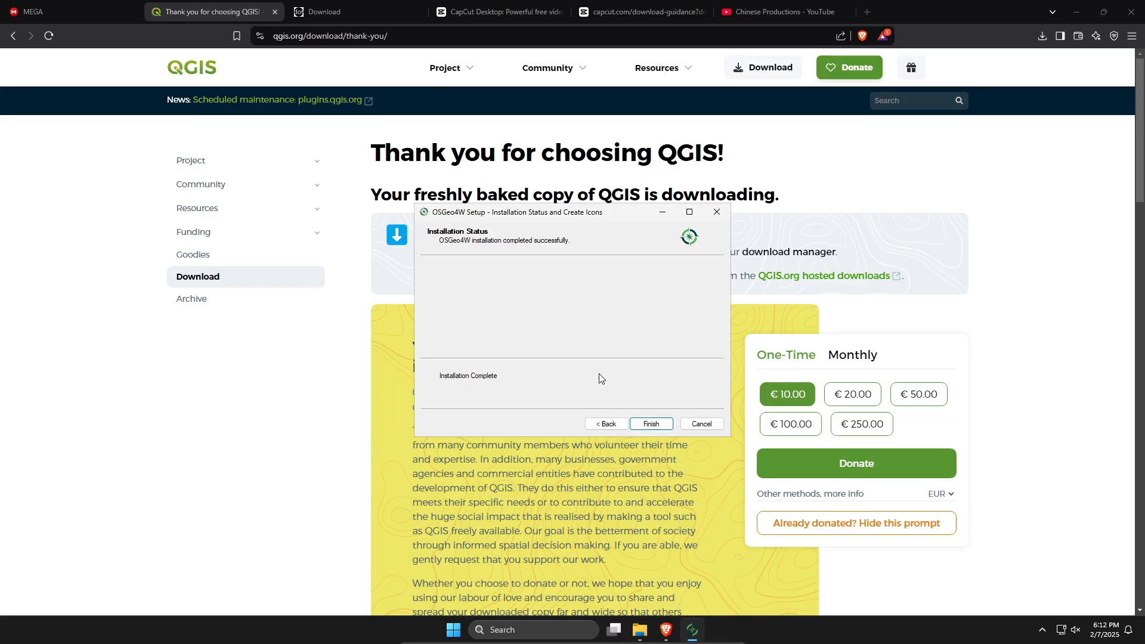
Step: Finish the OSGeo4W setup, launch QGIS, and move its window toward the middle of the desktop and make it taller
click(646, 422)
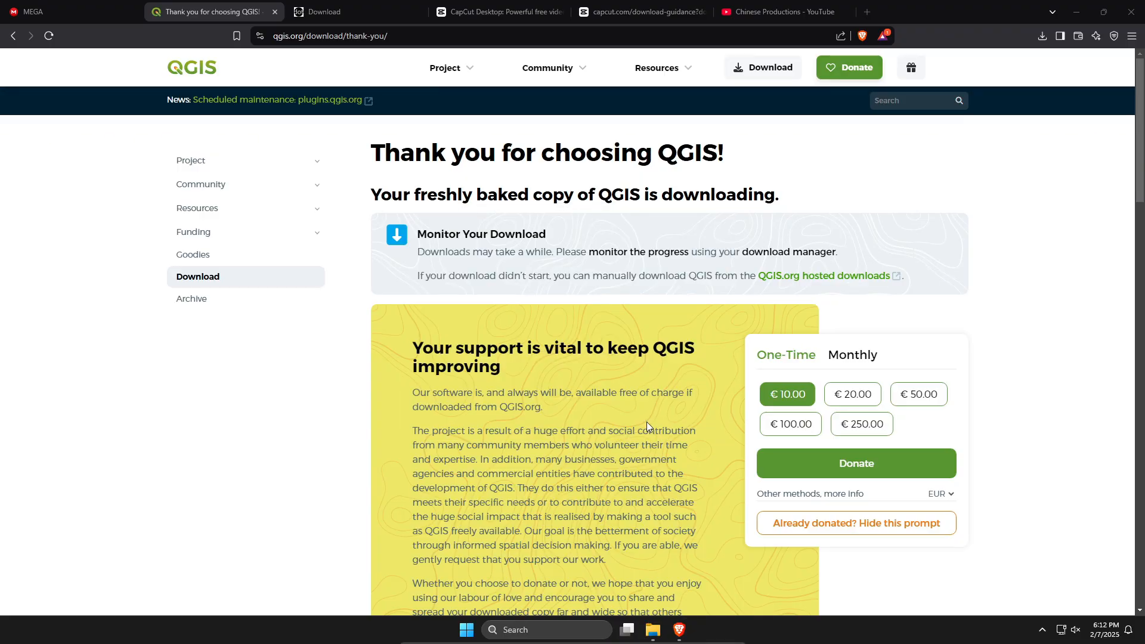
click(466, 630)
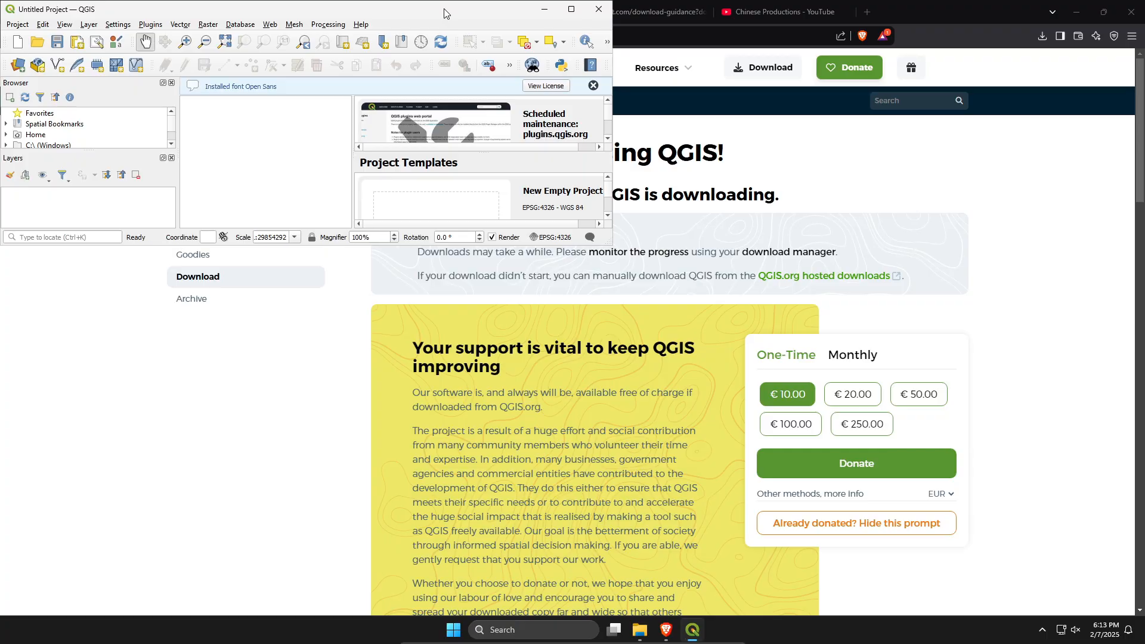
drag(444, 8, 734, 197)
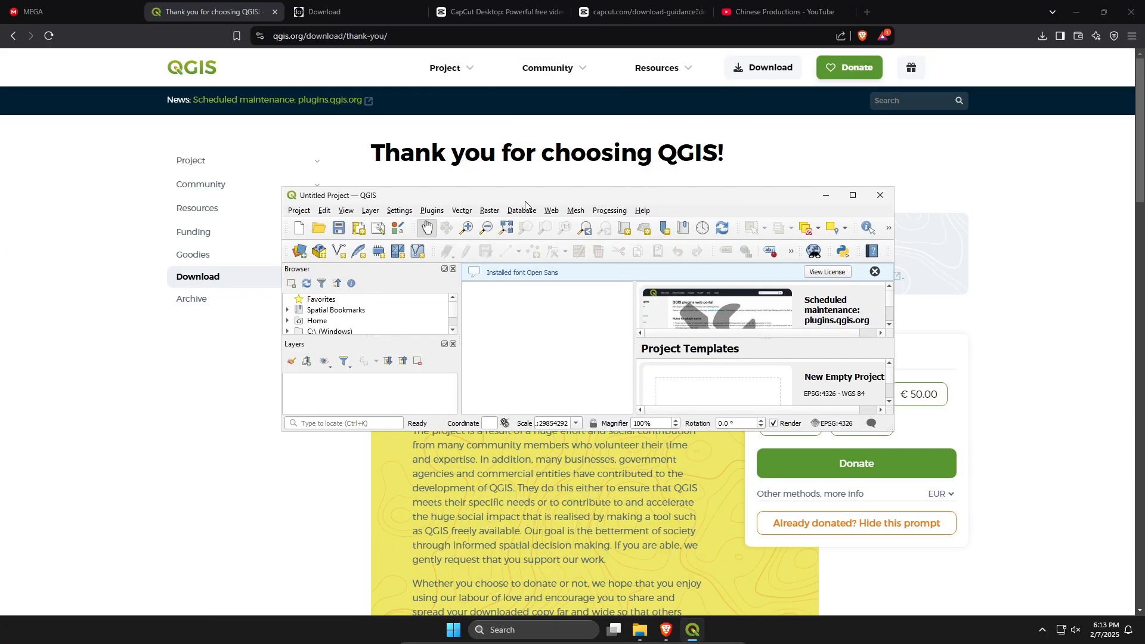
drag(505, 187, 505, 92)
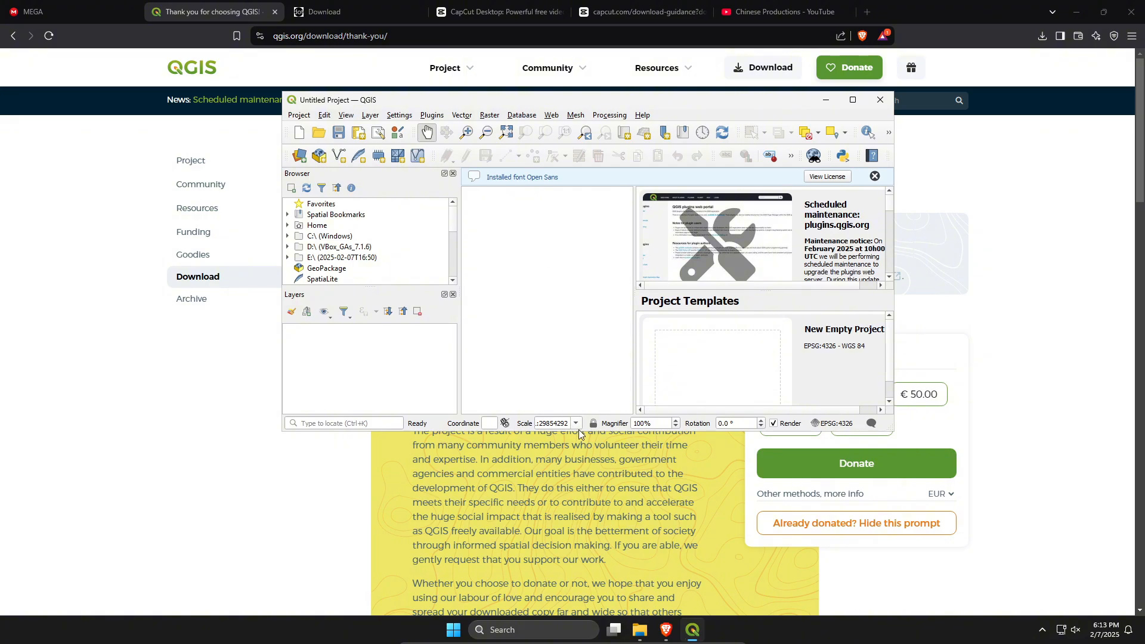
Step: Enlarge the QGIS window in height and width, then reposition it over the middle of the desktop
drag(594, 434, 594, 586)
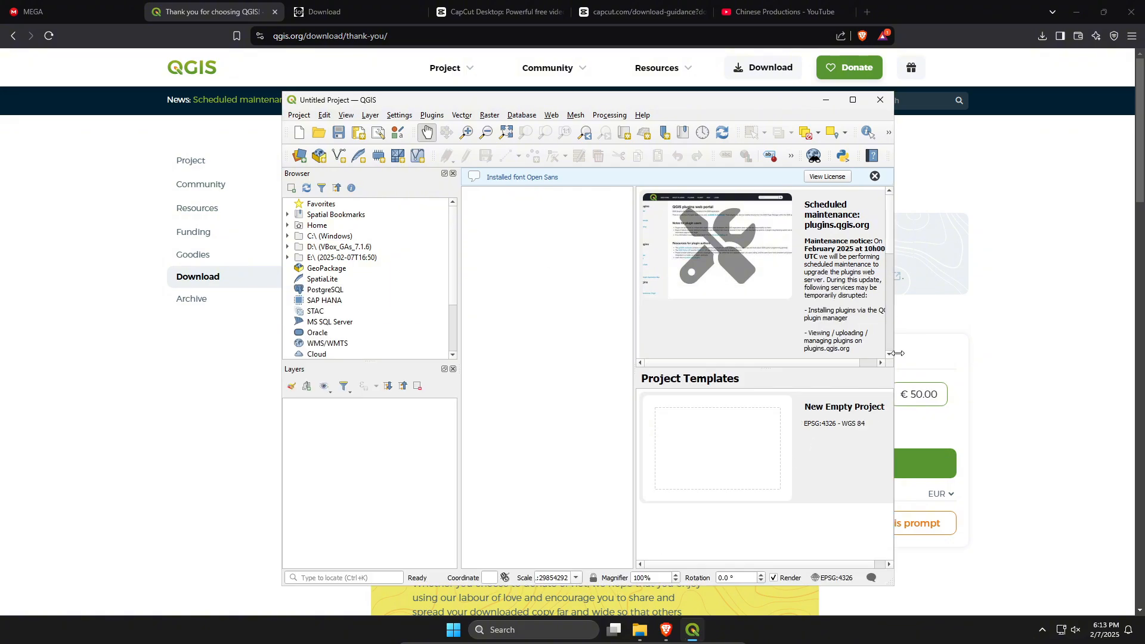
drag(894, 353, 1051, 352)
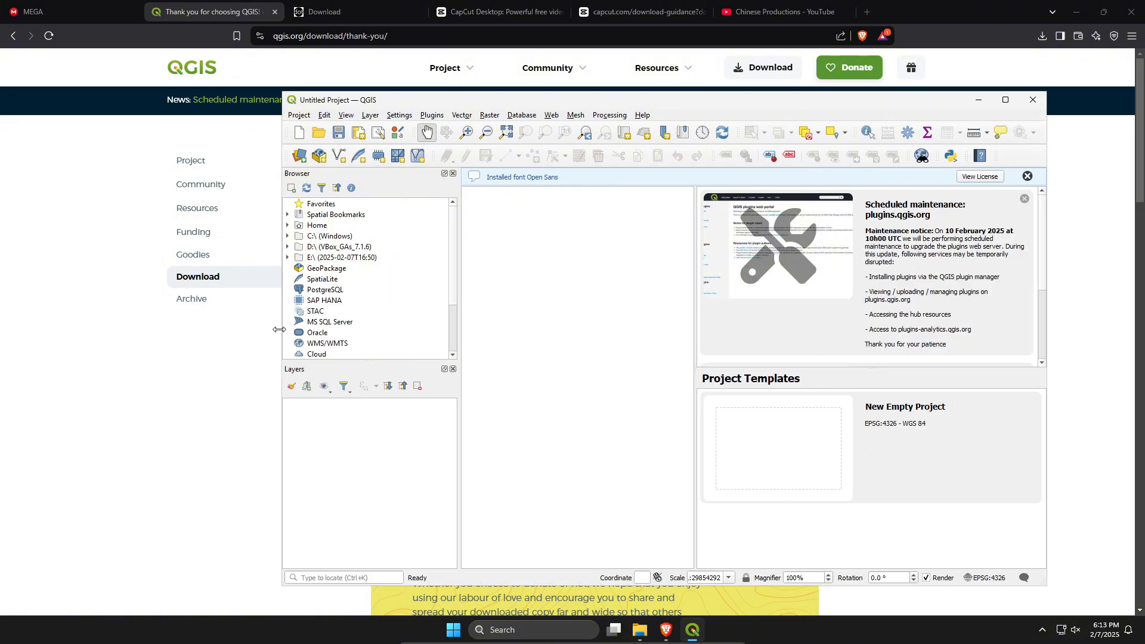
drag(282, 329, 147, 329)
drag(422, 102, 401, 87)
drag(632, 191, 640, 190)
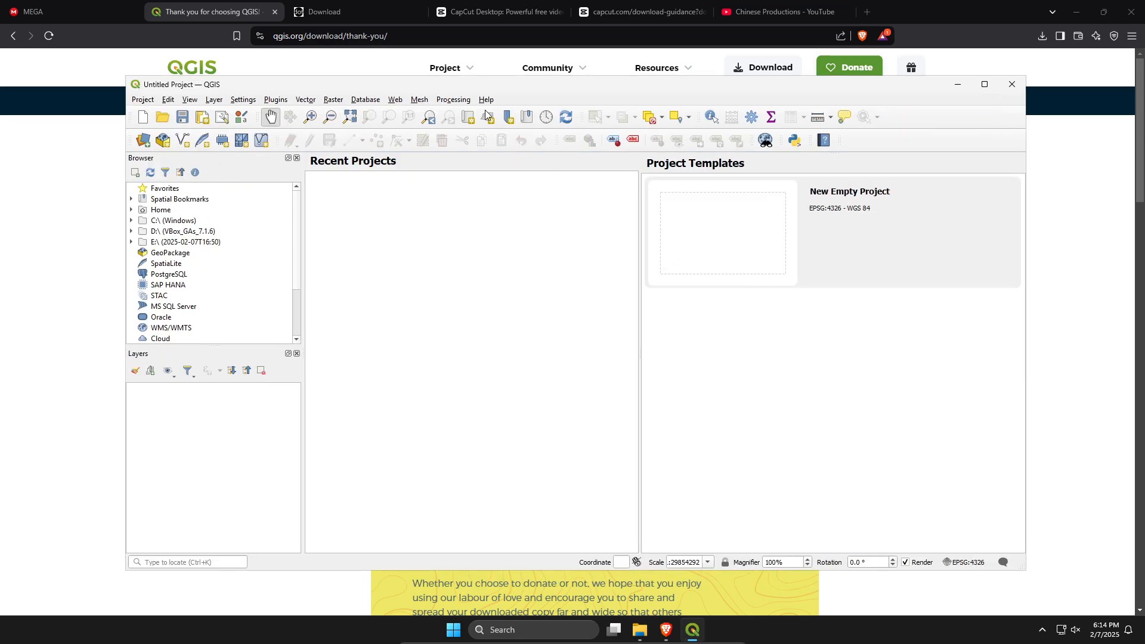
drag(470, 84, 483, 82)
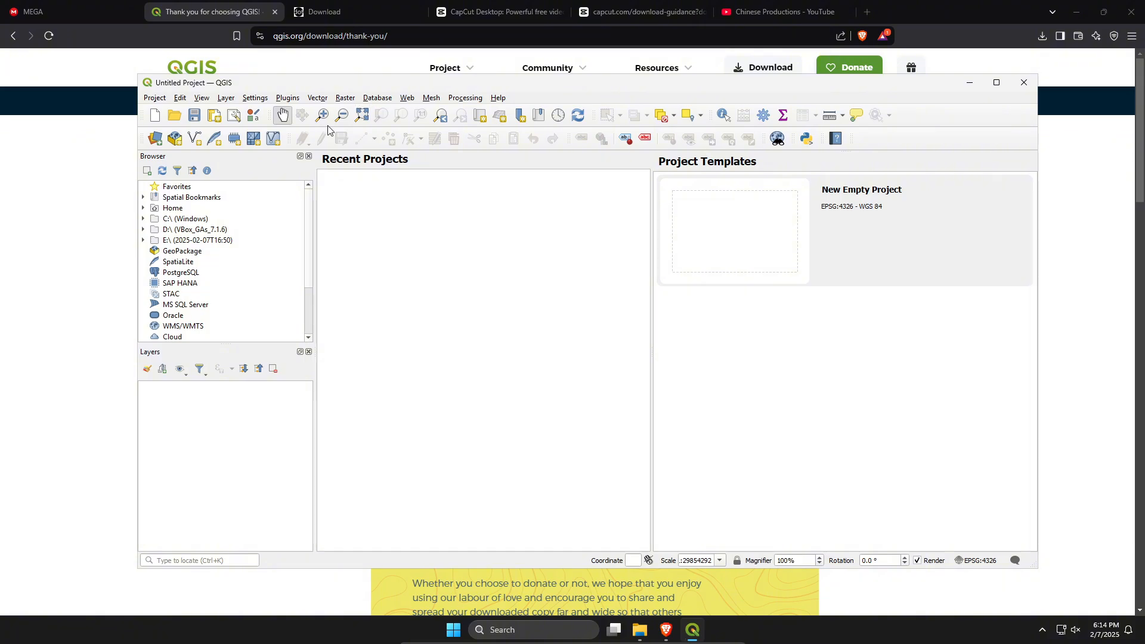
Step: View the redstar.qgz project file in the QGis layers folder, then return to QGIS and shift its window slightly
click(638, 631)
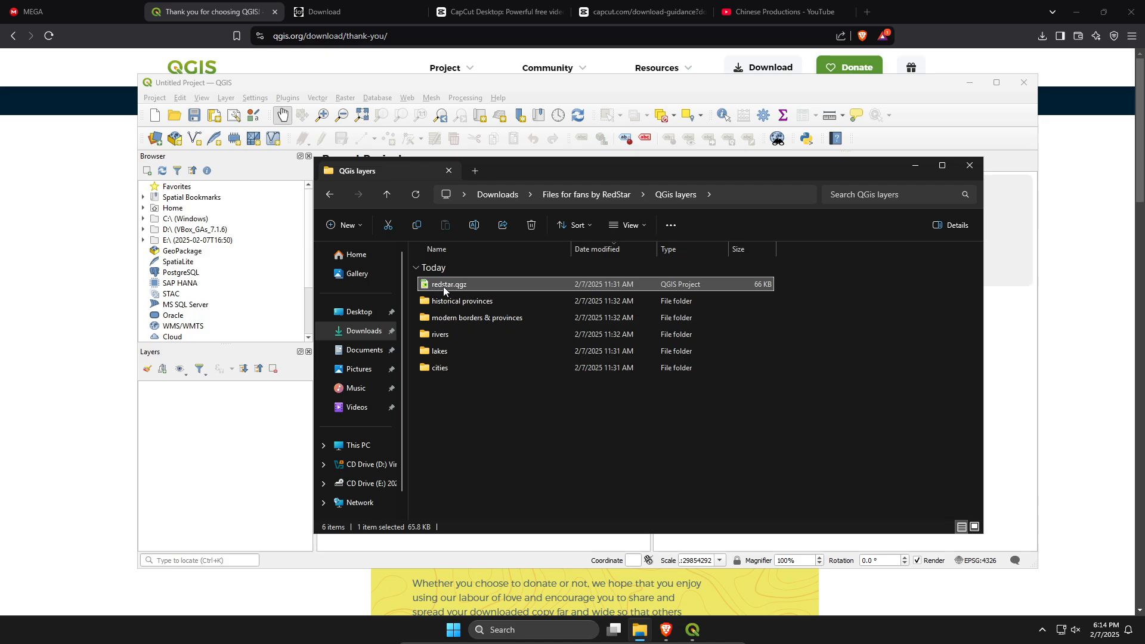
click(915, 164)
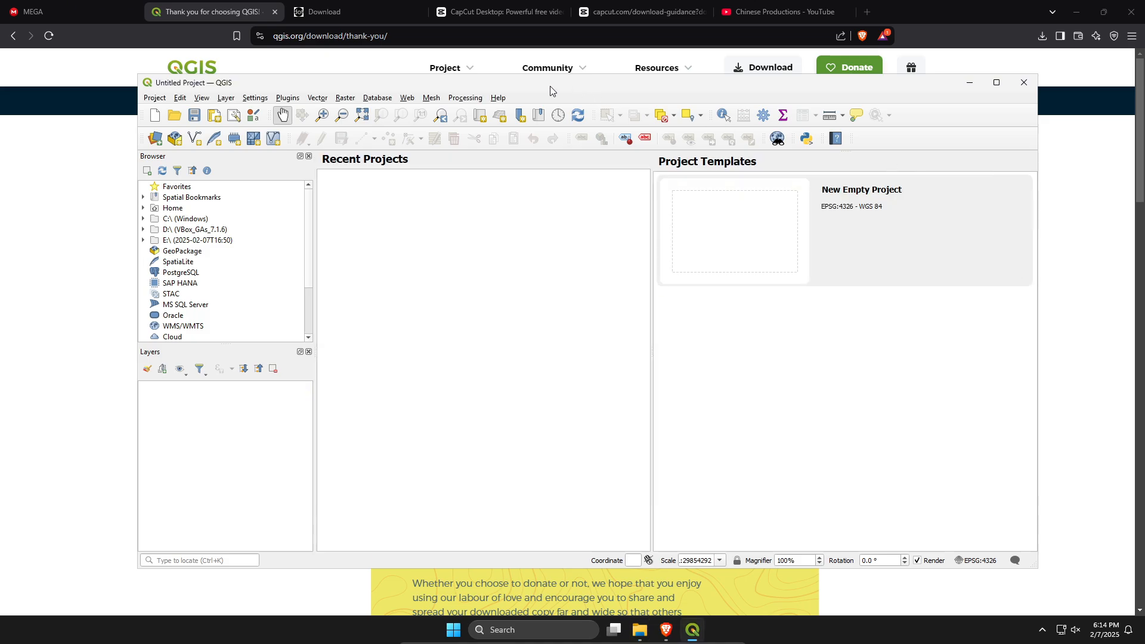
drag(550, 86, 573, 90)
Step: Find the QuickMapServices plugin by searching for "Geoservices", install it and close the plugin manager
click(368, 102)
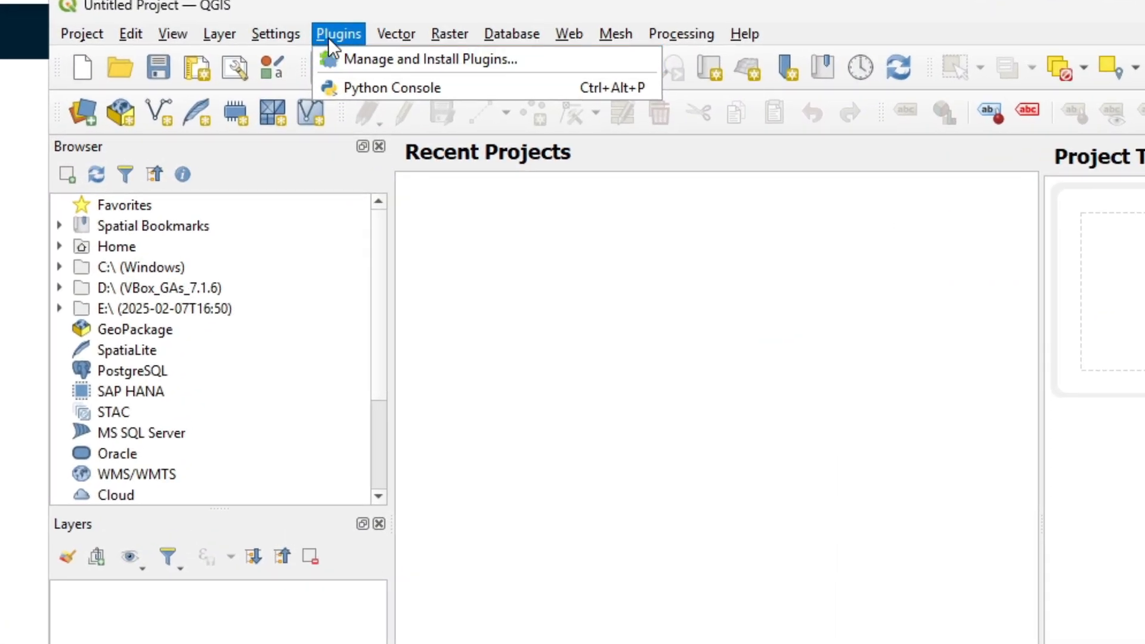
click(371, 60)
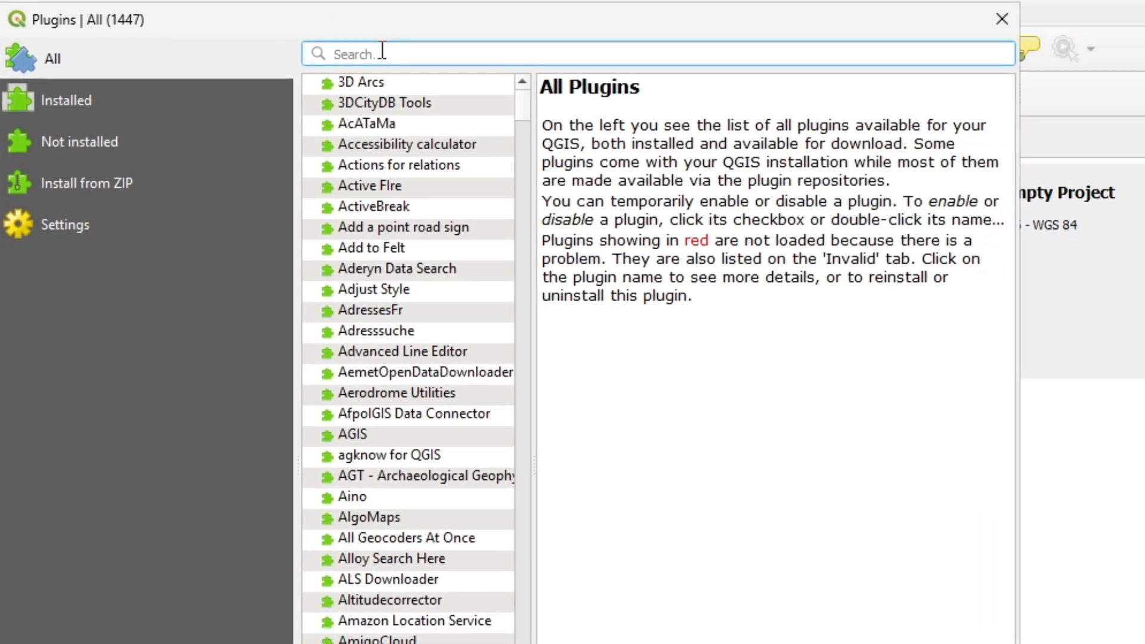
text(Geoservices)
click(338, 125)
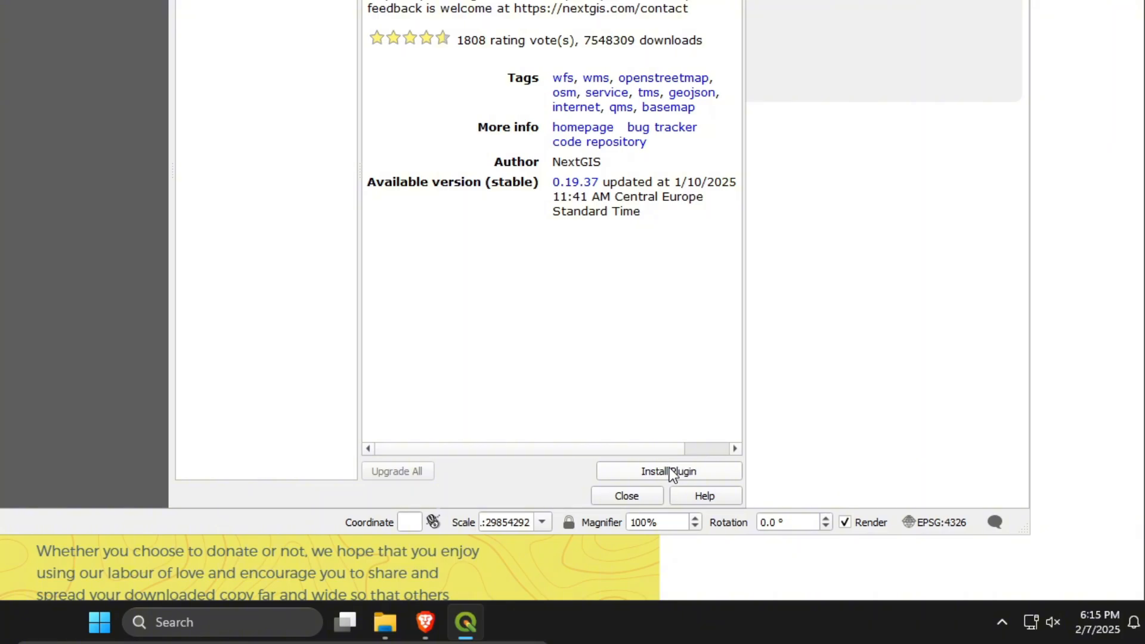
click(670, 468)
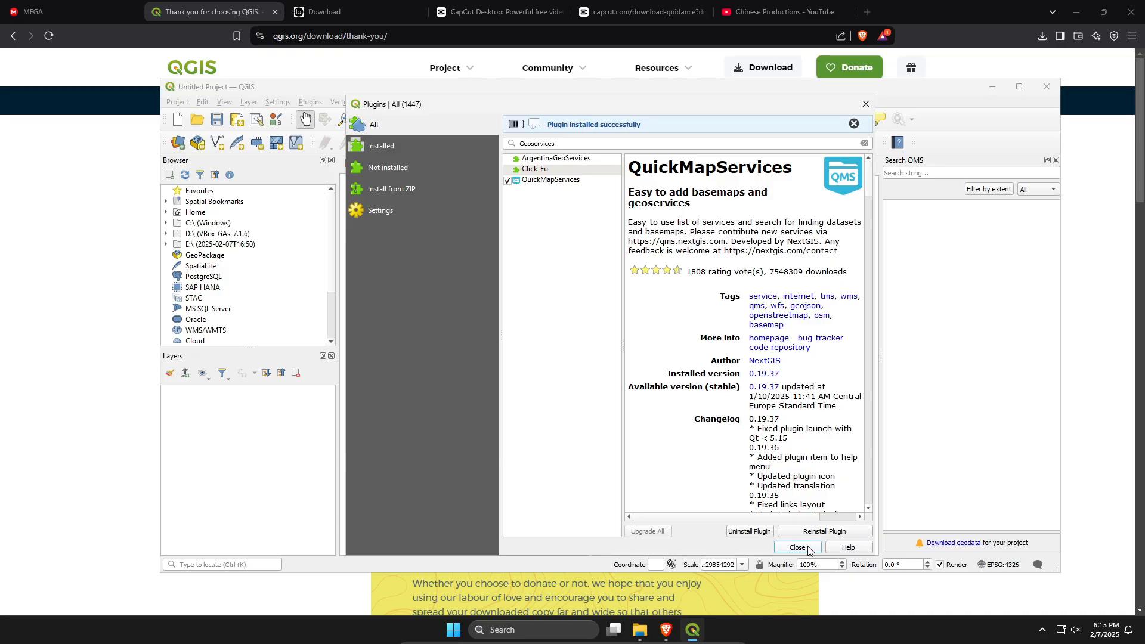
click(798, 547)
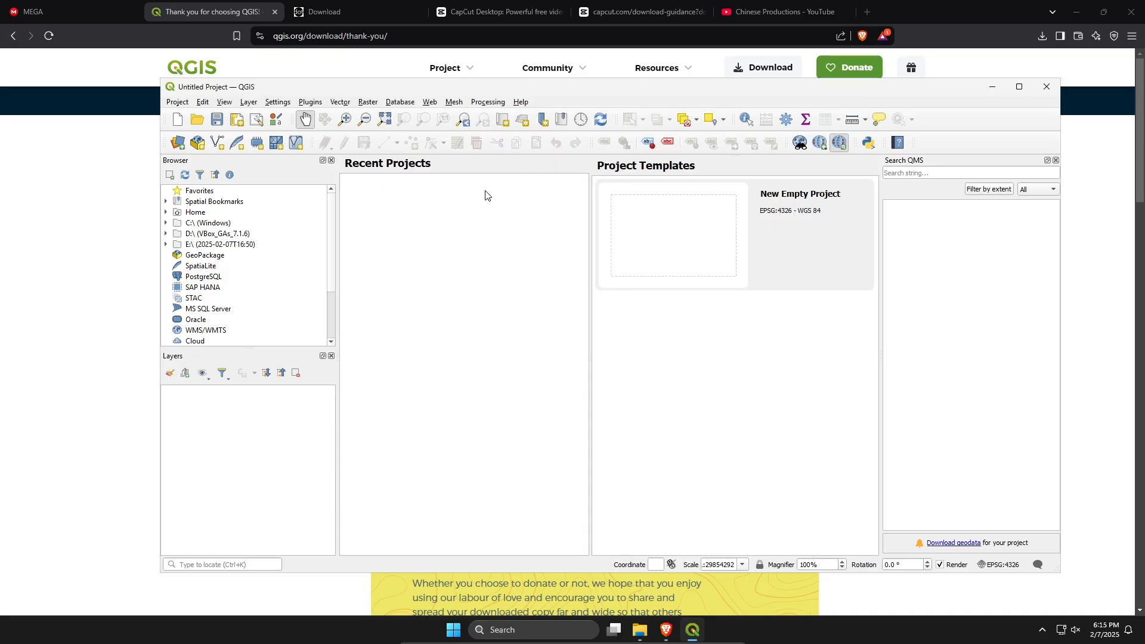
Step: Download the contributed services pack from the QuickMapServices settings
click(310, 102)
mouse_move(429, 102)
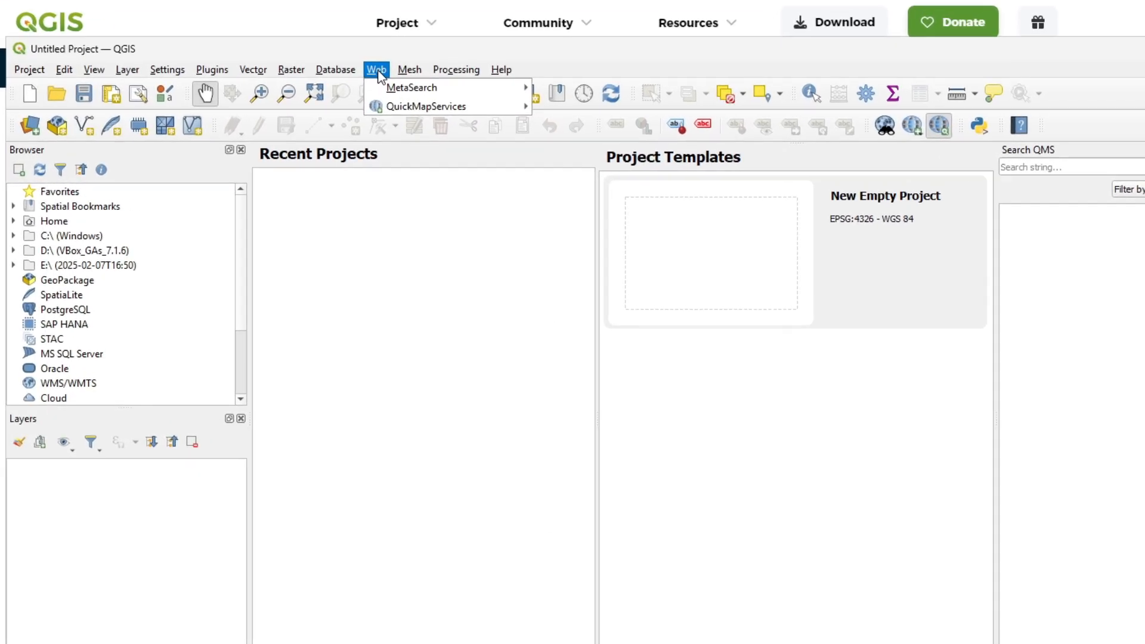
mouse_move(442, 125)
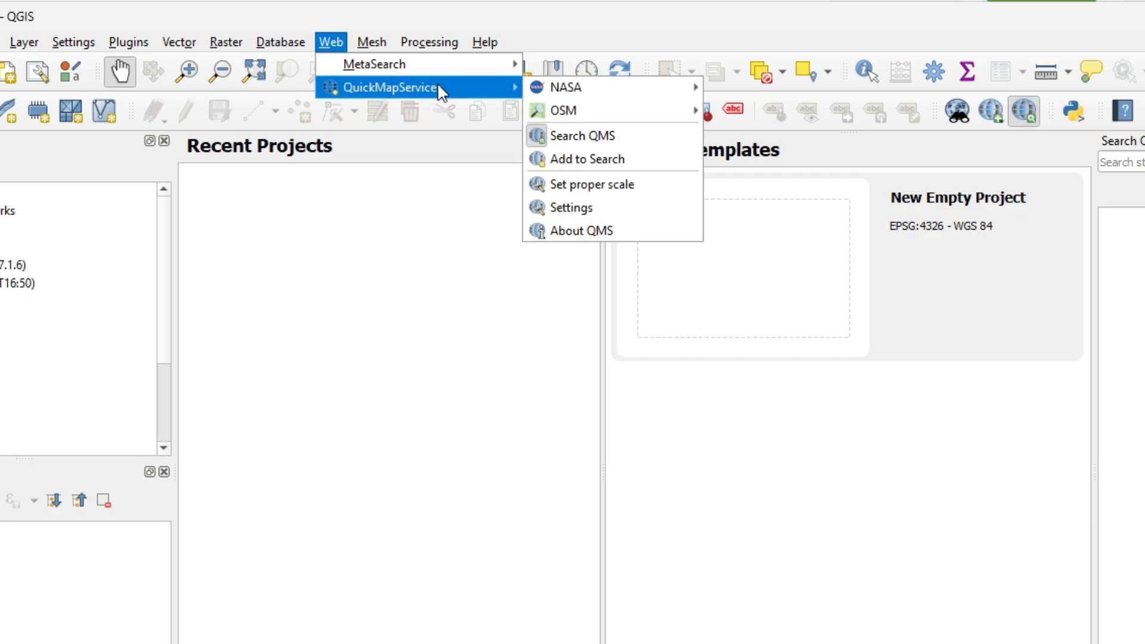
click(634, 208)
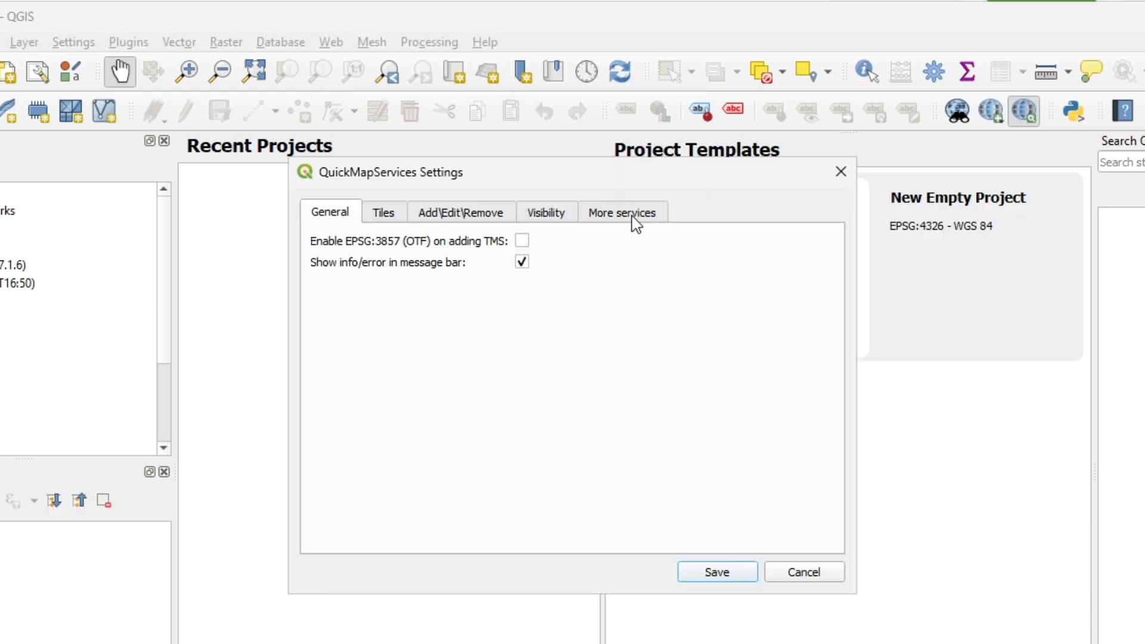
click(619, 216)
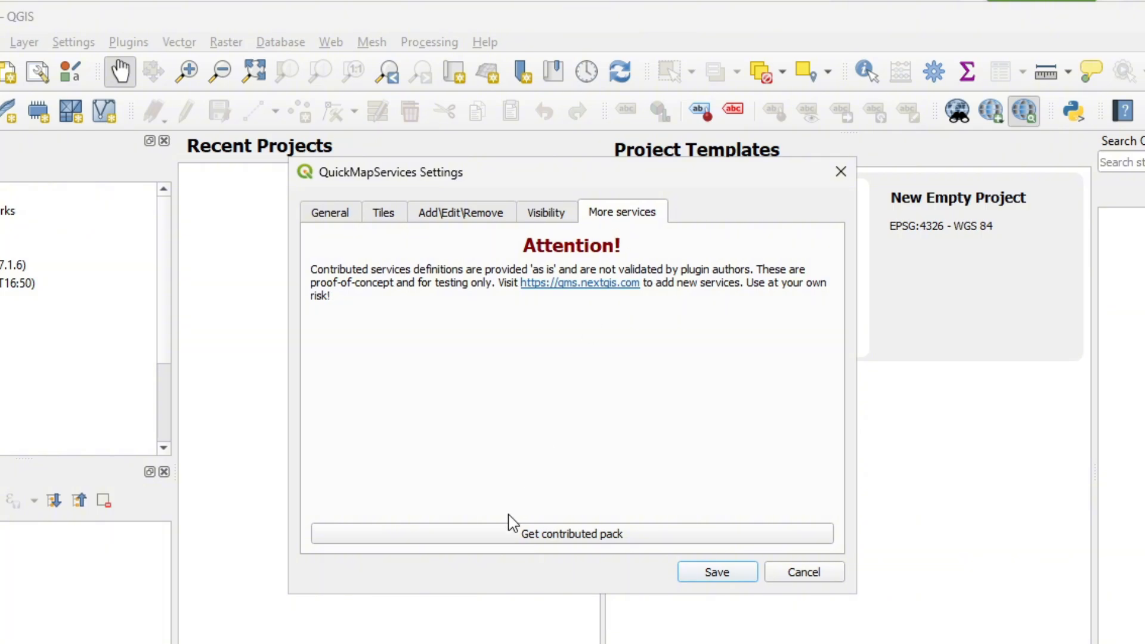
click(643, 535)
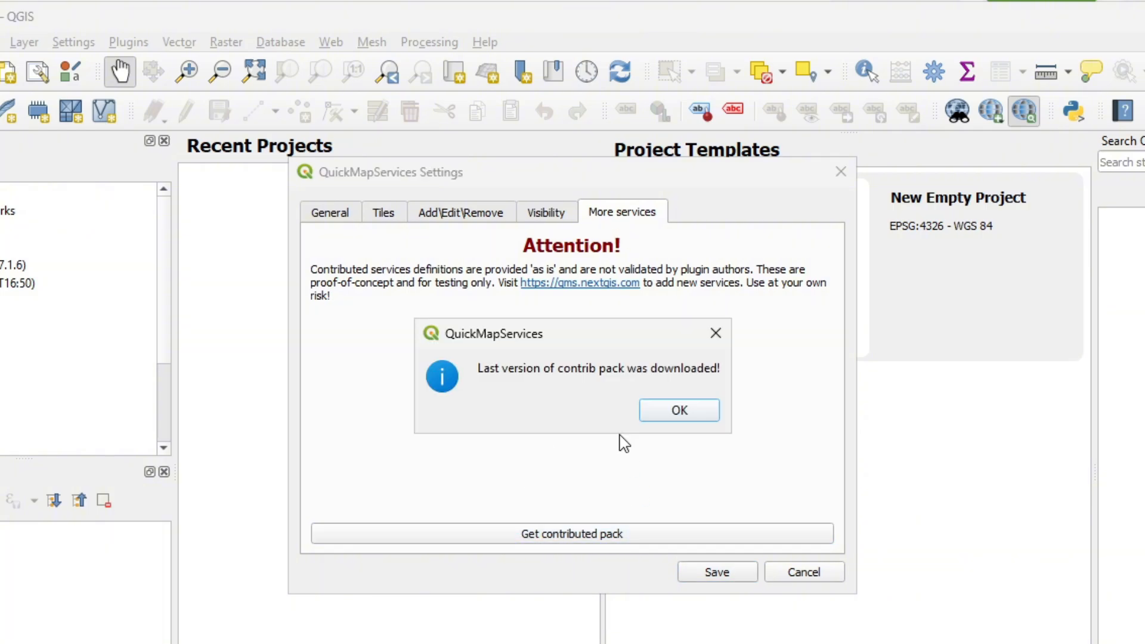
click(680, 413)
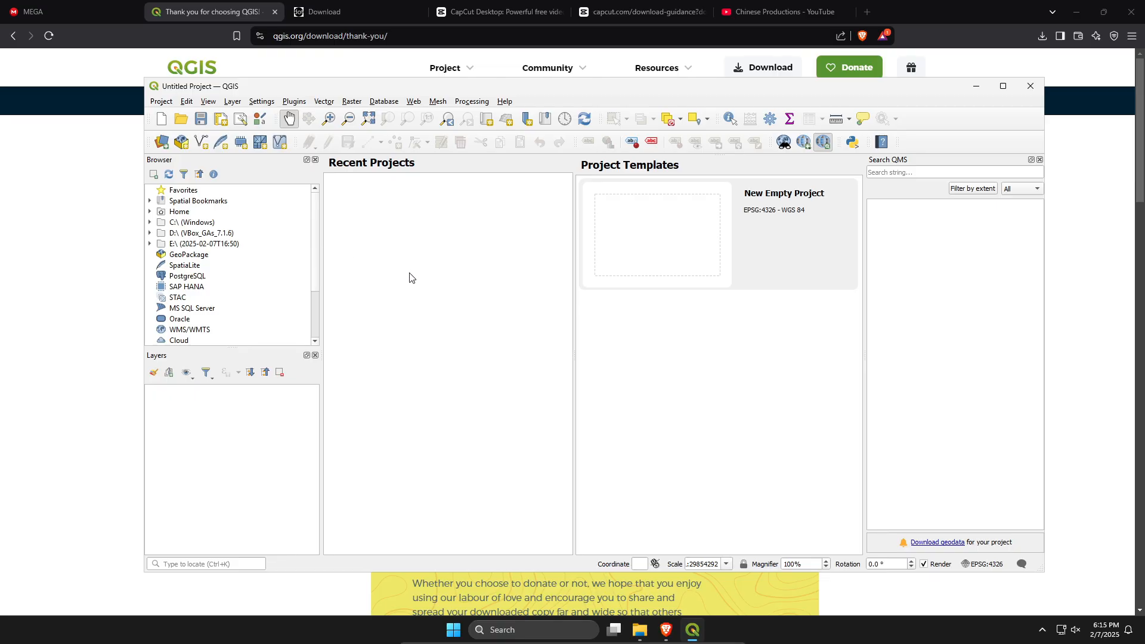
Step: Open the redstar.qgz project from Downloads, Files for fans by RedStar, QGis layers, and maximize the QGIS window
click(161, 100)
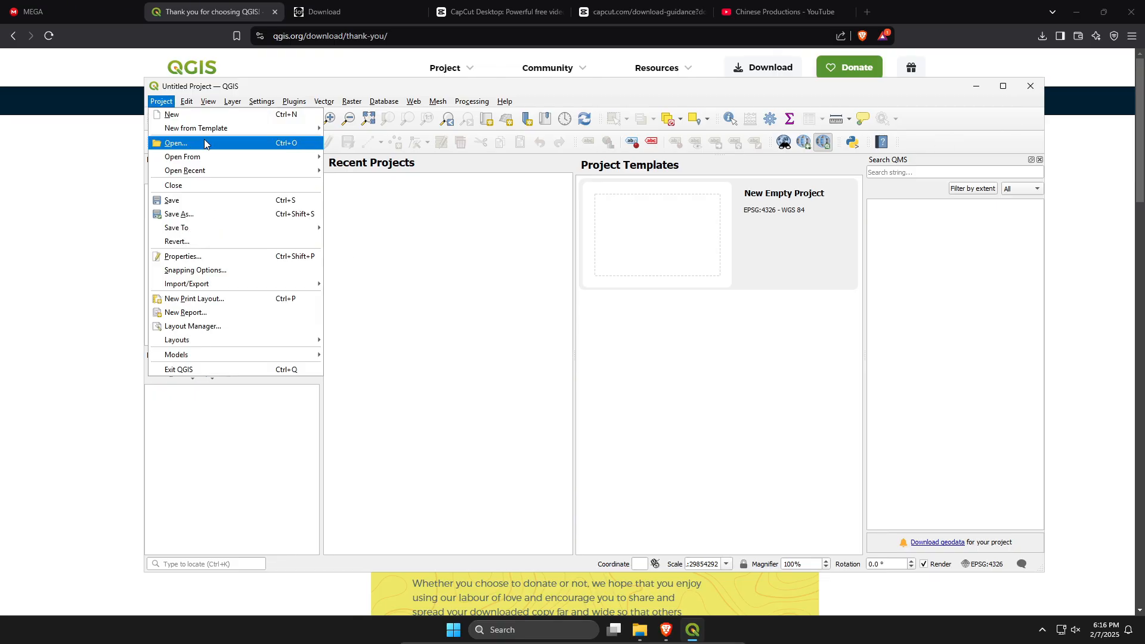
click(204, 143)
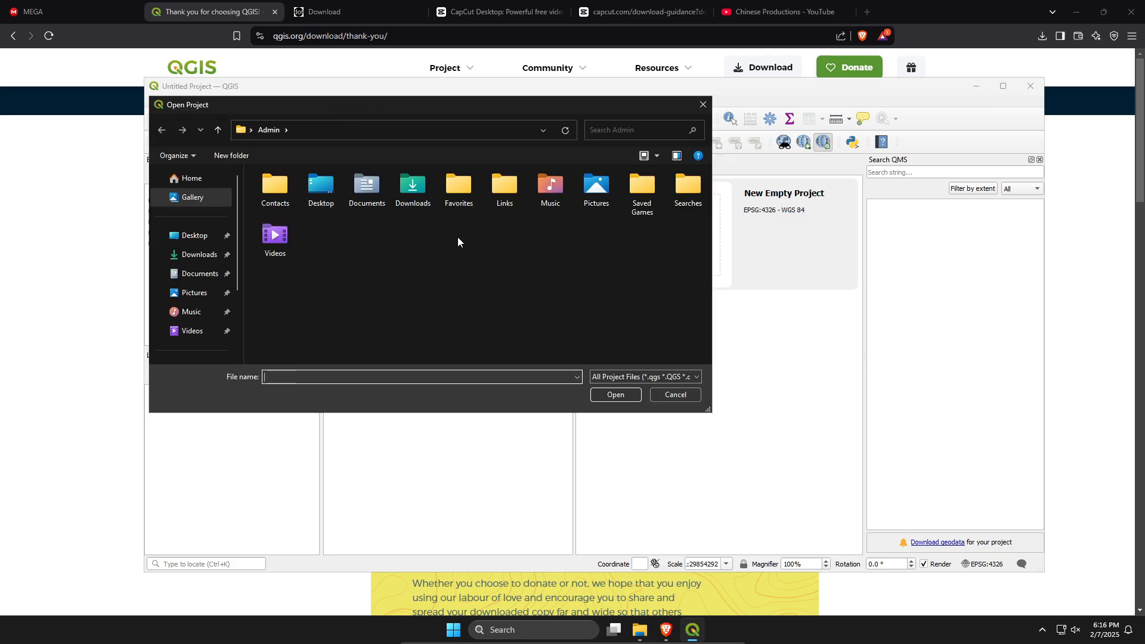
drag(363, 112, 427, 126)
click(258, 248)
click(263, 267)
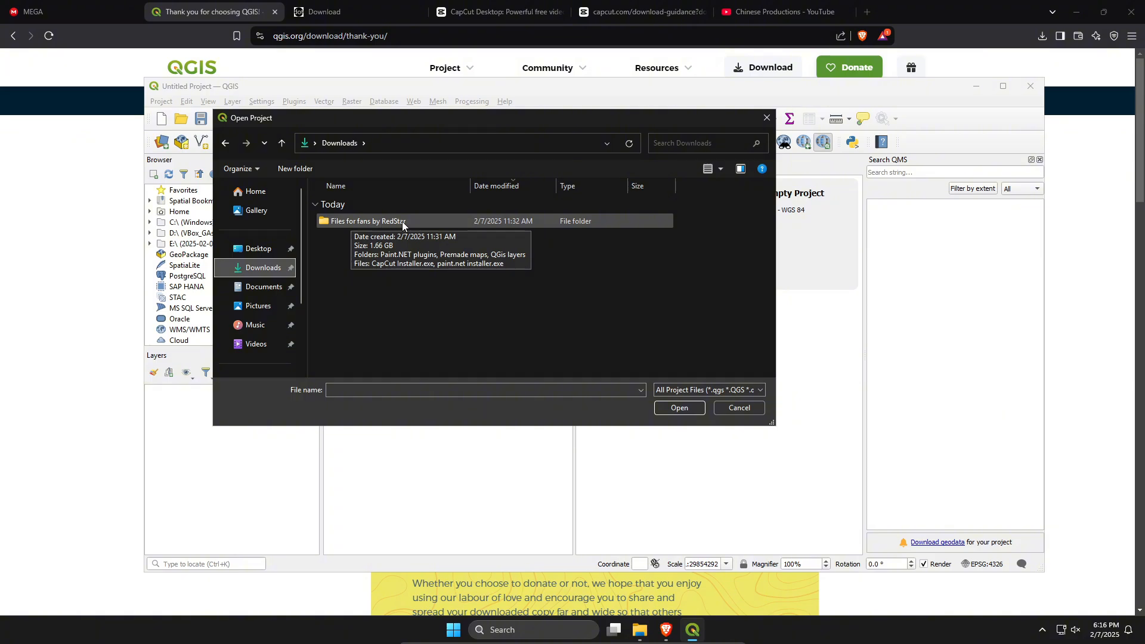
double_click(370, 222)
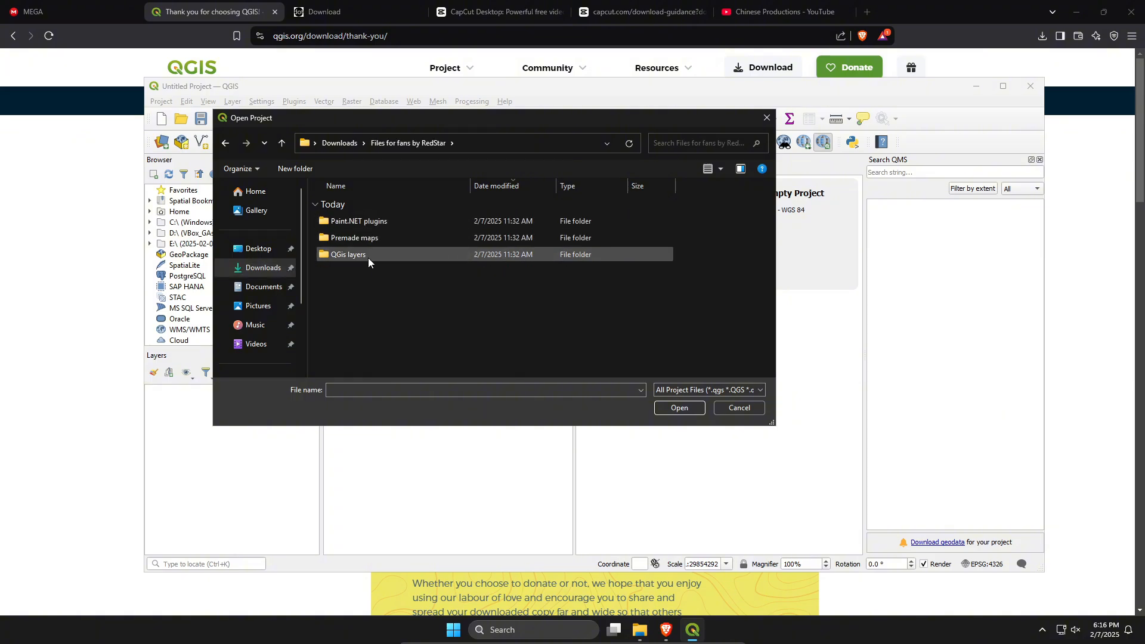
double_click(355, 255)
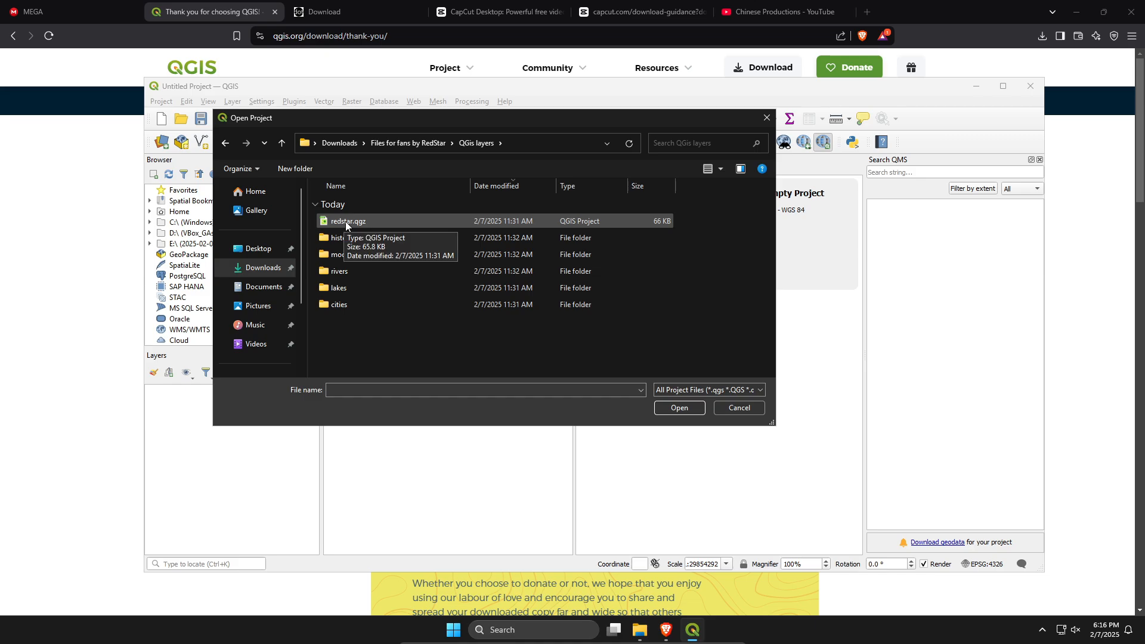
double_click(346, 221)
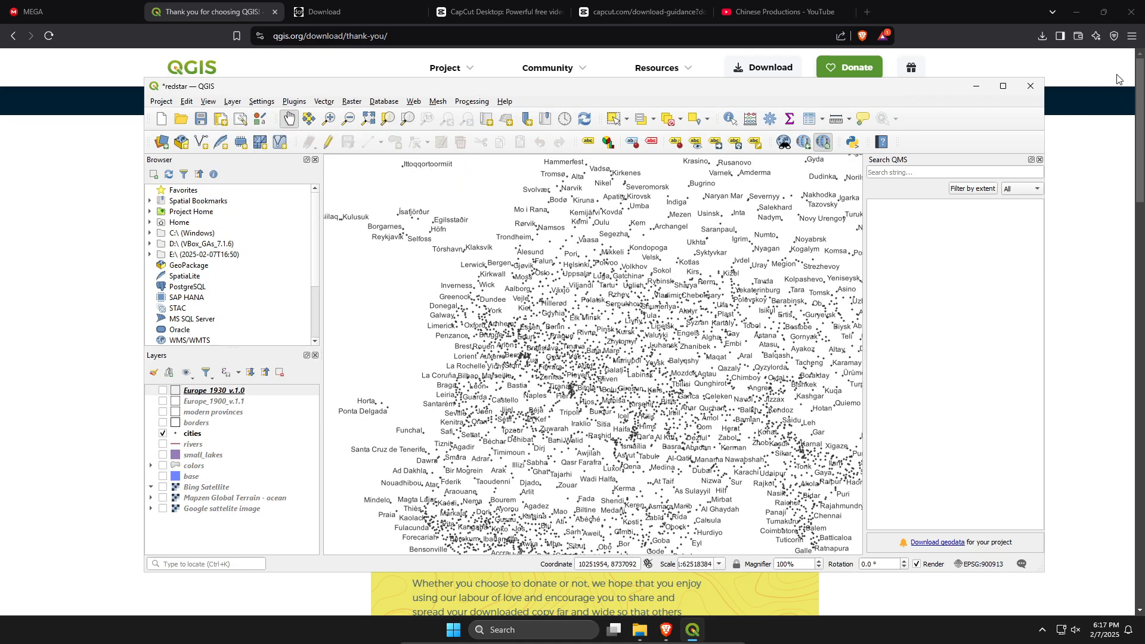
click(1006, 86)
scroll(694, 331, up, 1)
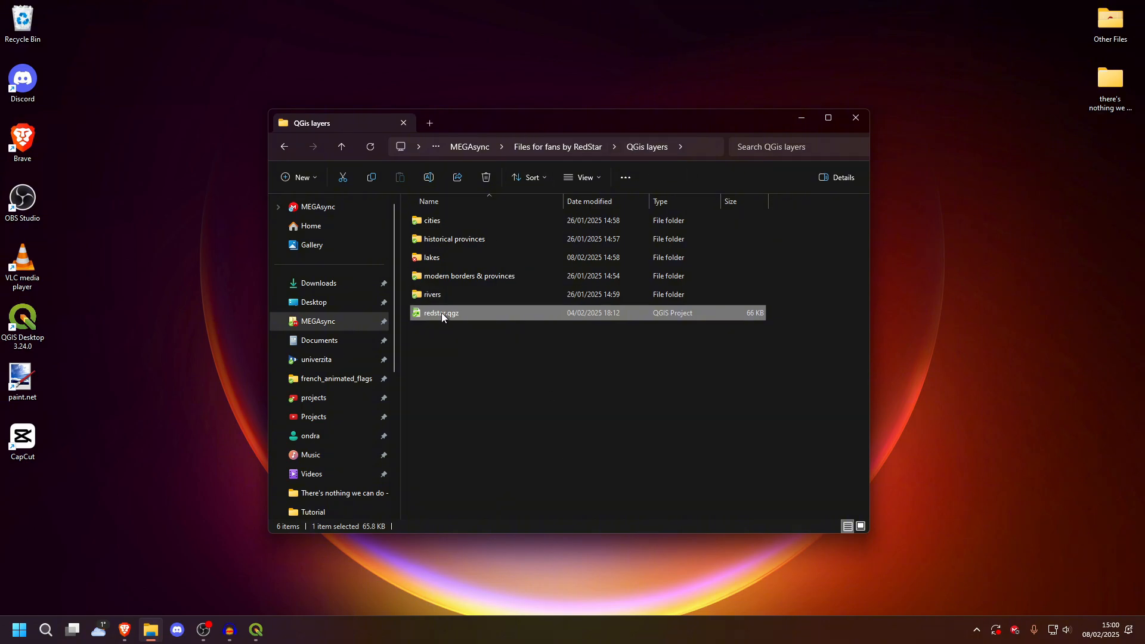
Step: Switch to the browser, look through the Chinese Productions YouTube channel's videos for its QGIS tutorials, and return to QGIS
key(alt+Tab)
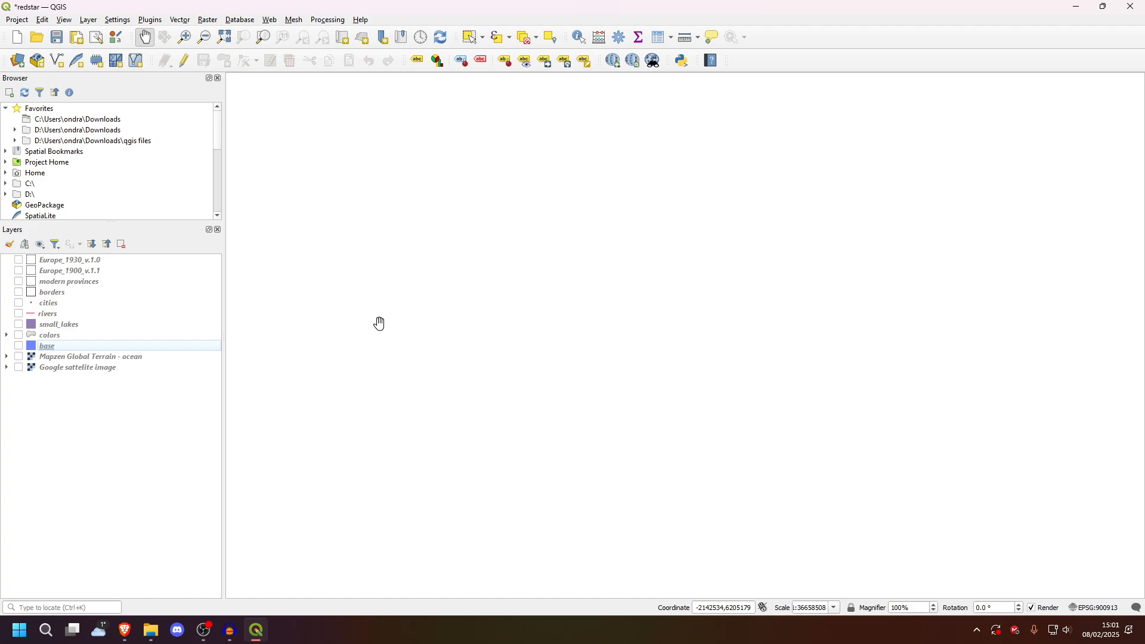
click(125, 630)
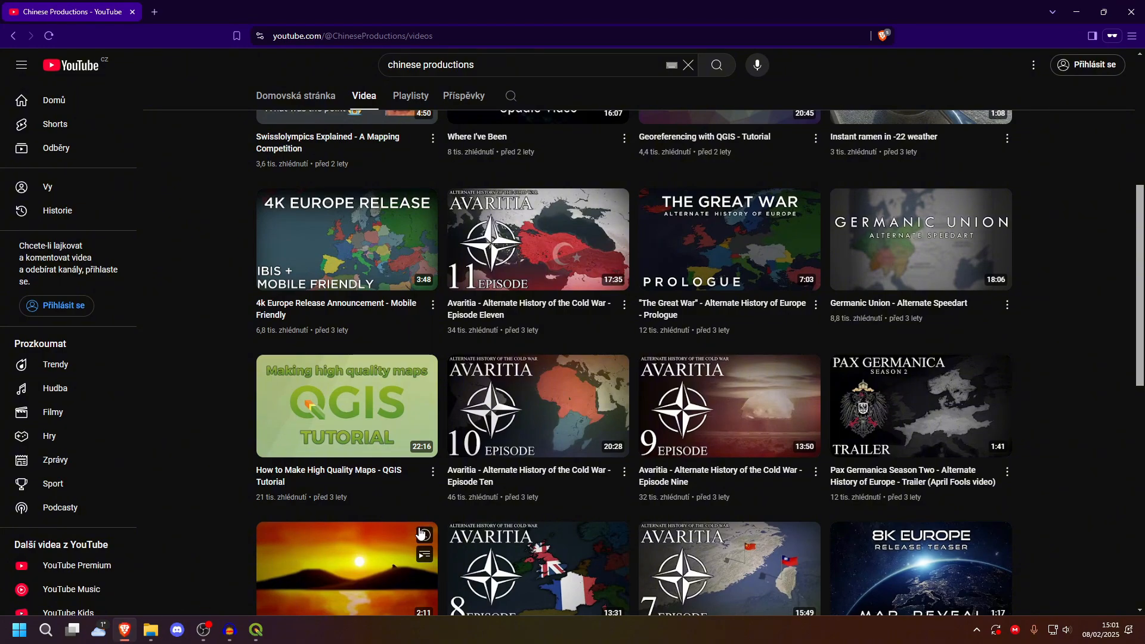
scroll(420, 533, up, 6)
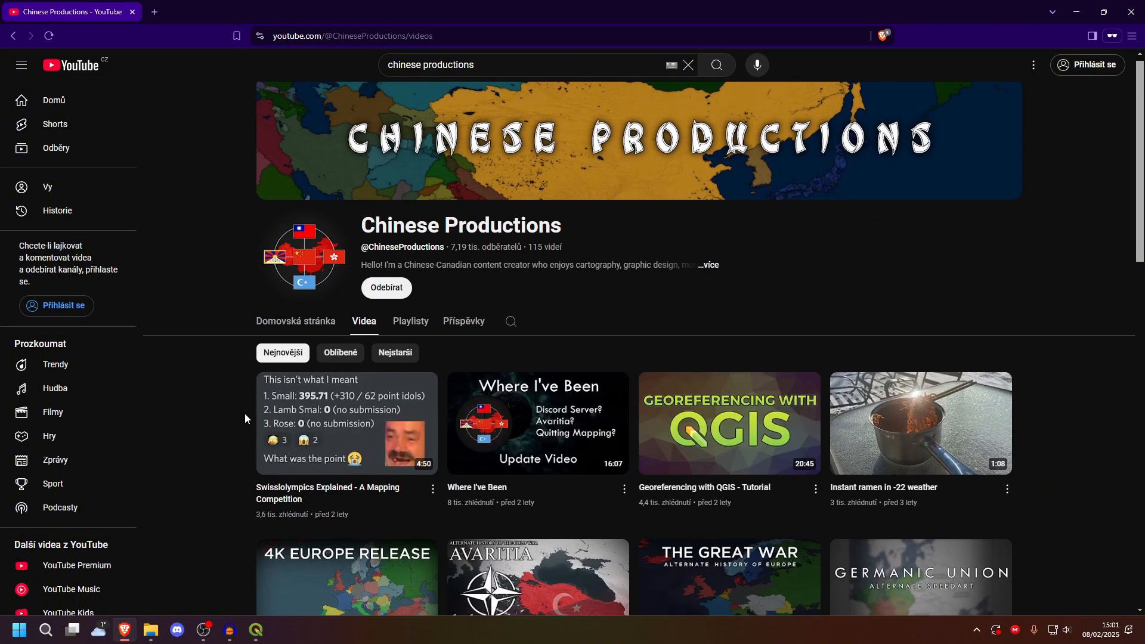
scroll(245, 413, down, 3)
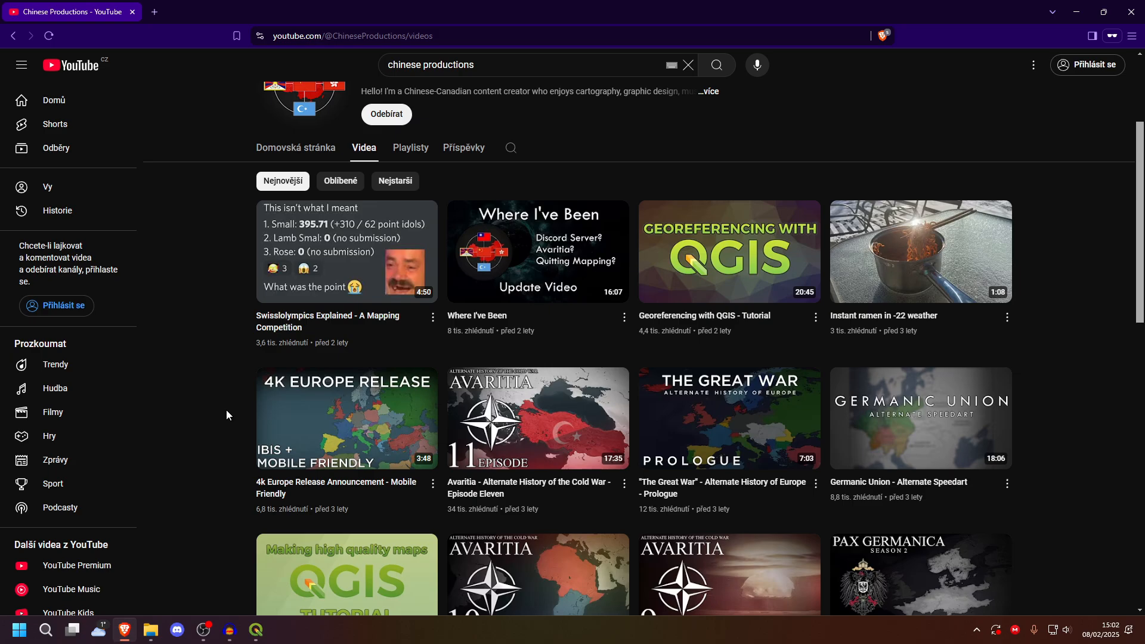
scroll(227, 409, down, 2)
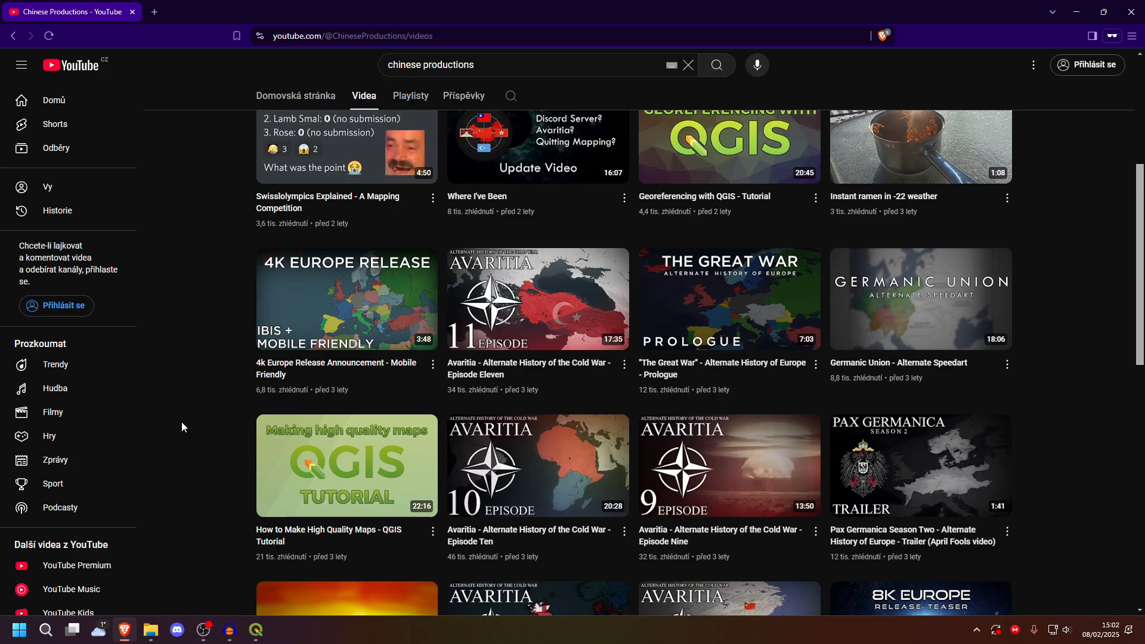
scroll(181, 421, up, 3)
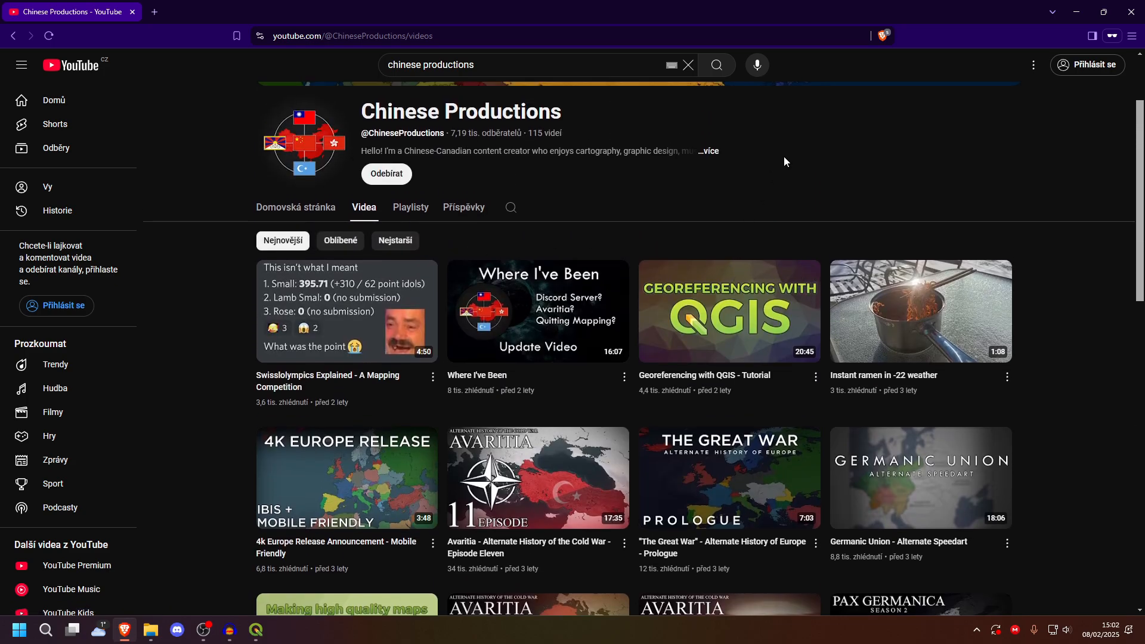
scroll(784, 156, up, 2)
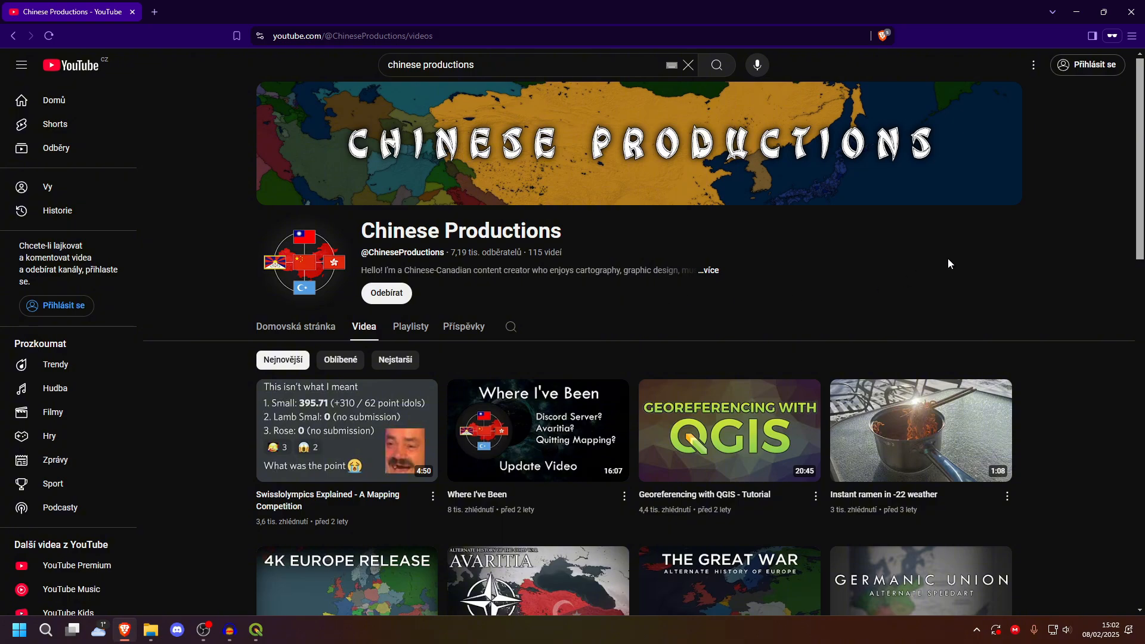
key(alt+Tab)
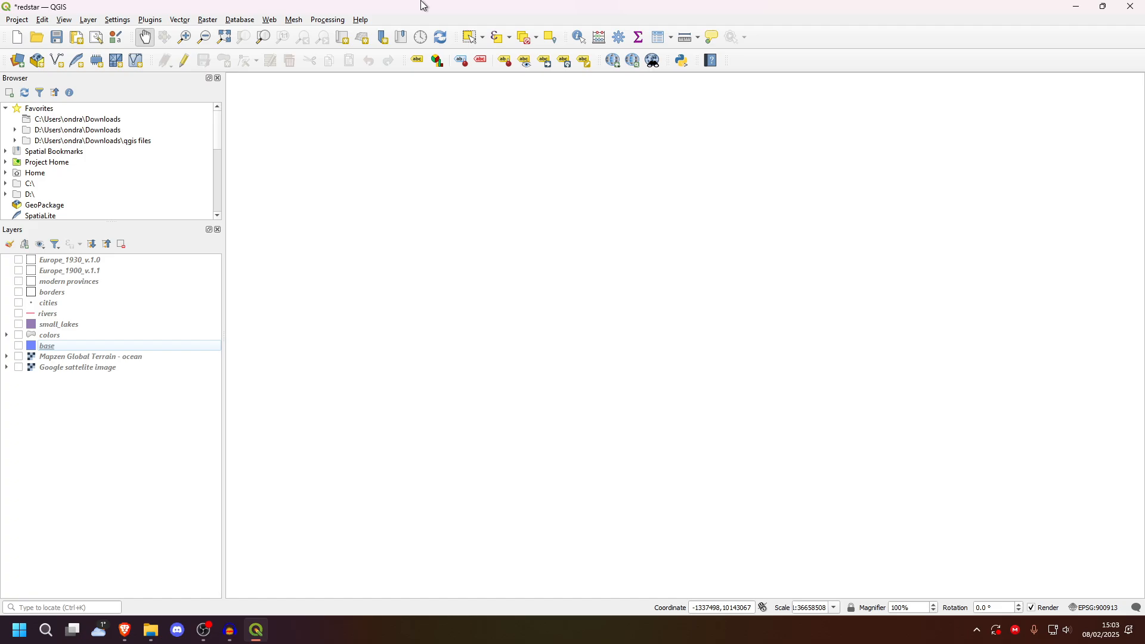
Step: Turn on the Google sattelite image layer and view the full extent of its imagery
click(57, 261)
shift+click(69, 366)
click(88, 443)
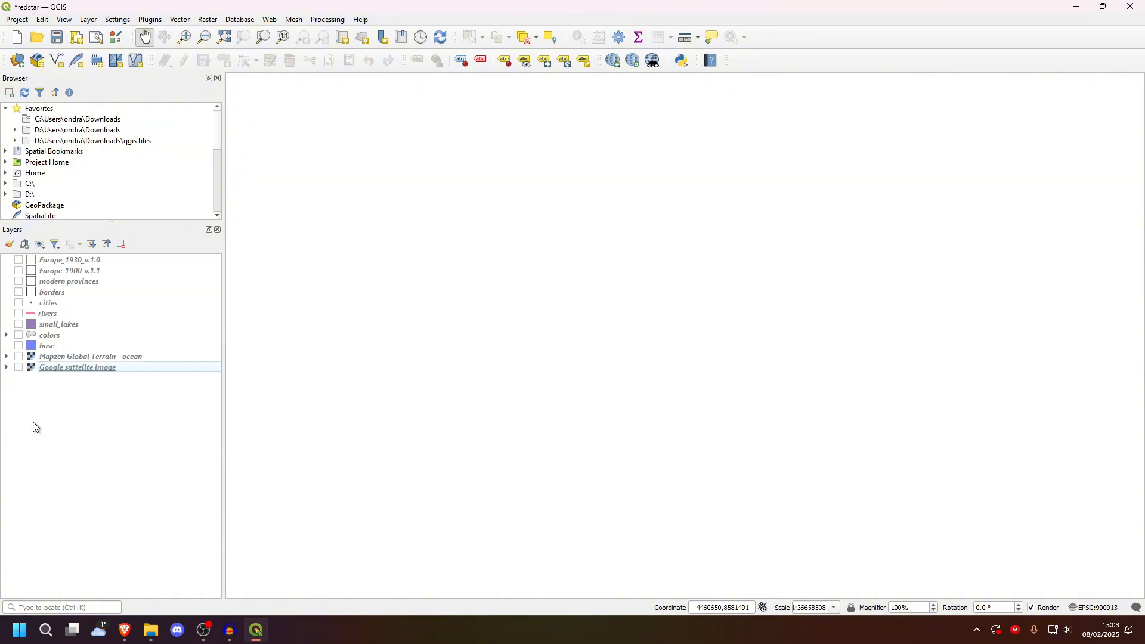
click(19, 368)
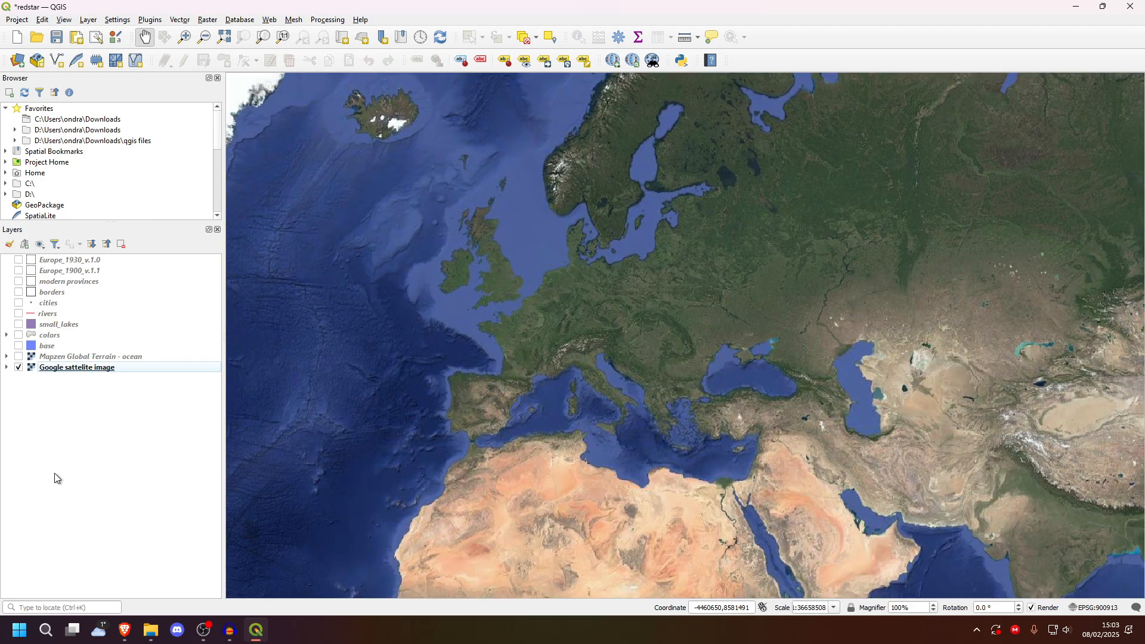
scroll(660, 410, down, 1)
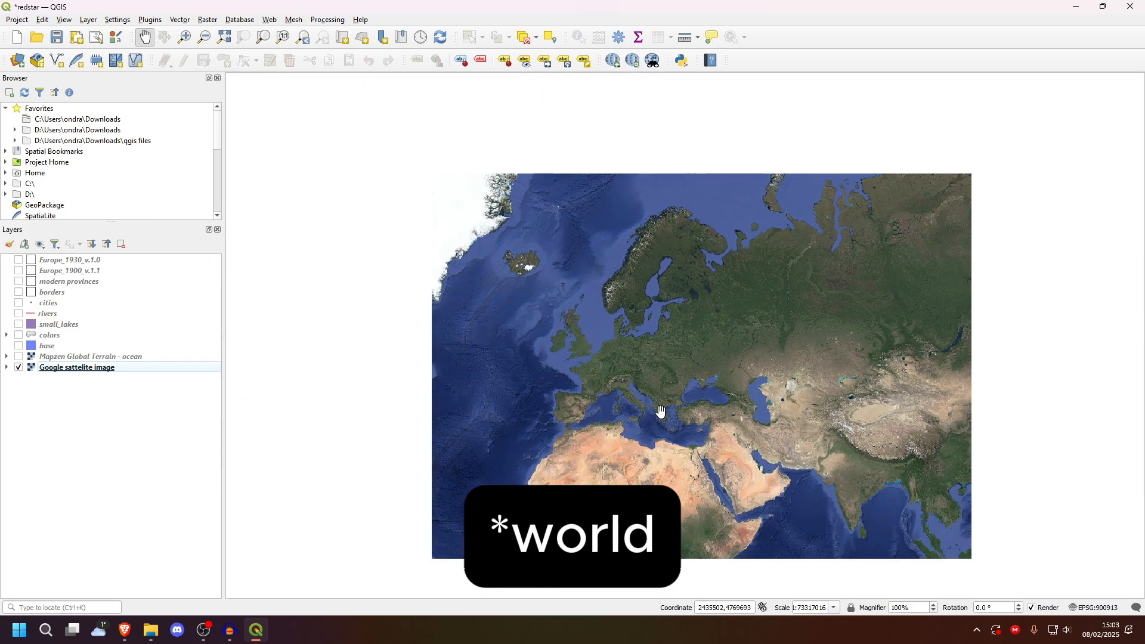
Step: Show the Mapzen Global Terrain - ocean layer, hide the Google sattelite image layer, and select the terrain layer
click(19, 357)
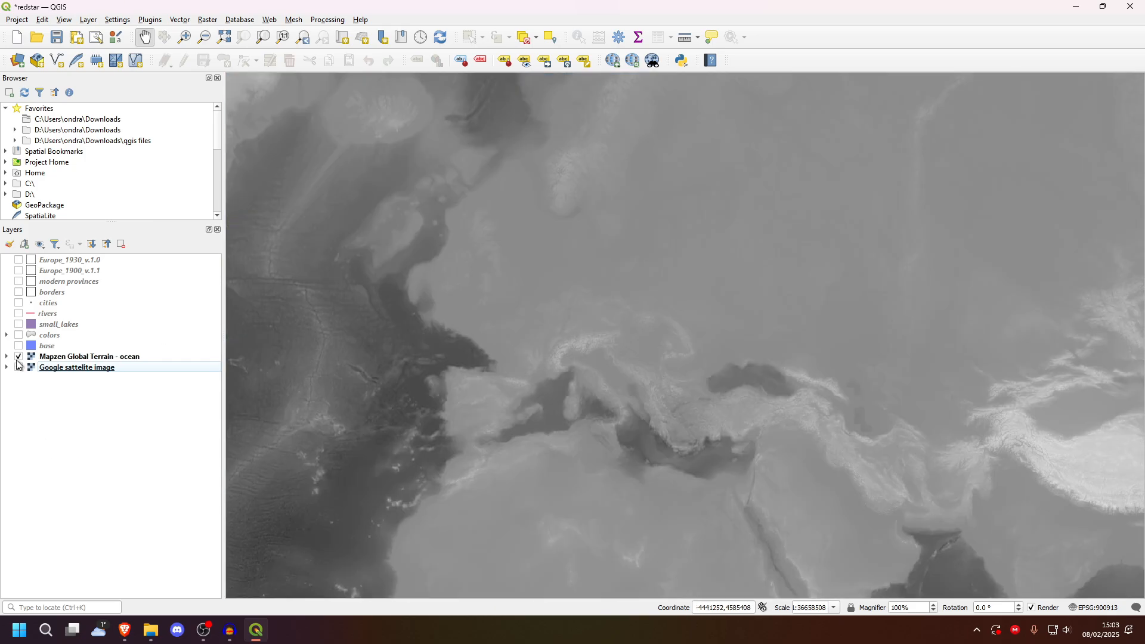
click(18, 368)
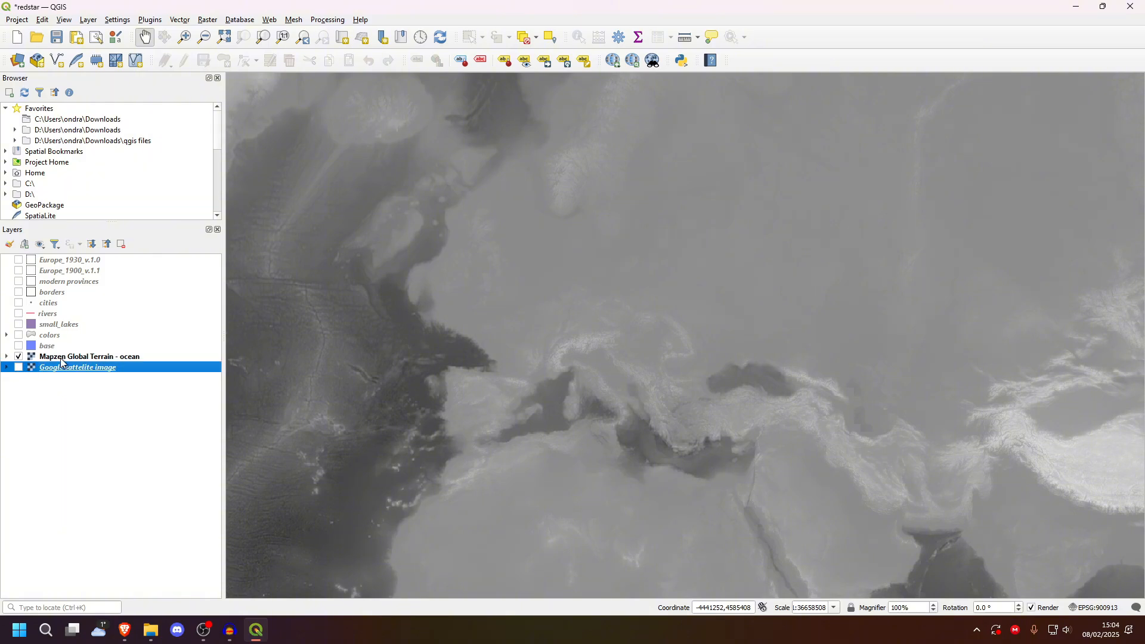
click(80, 357)
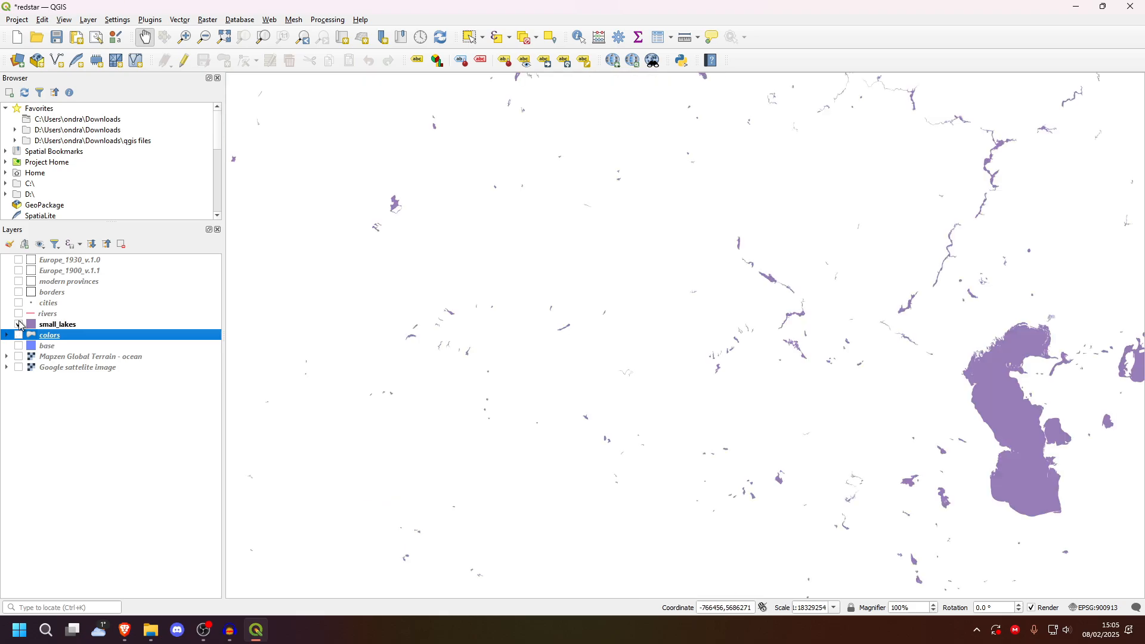
Step: Preview the rivers and cities layers one at a time, hiding small_lakes first and each previewed layer after viewing
click(19, 324)
click(19, 313)
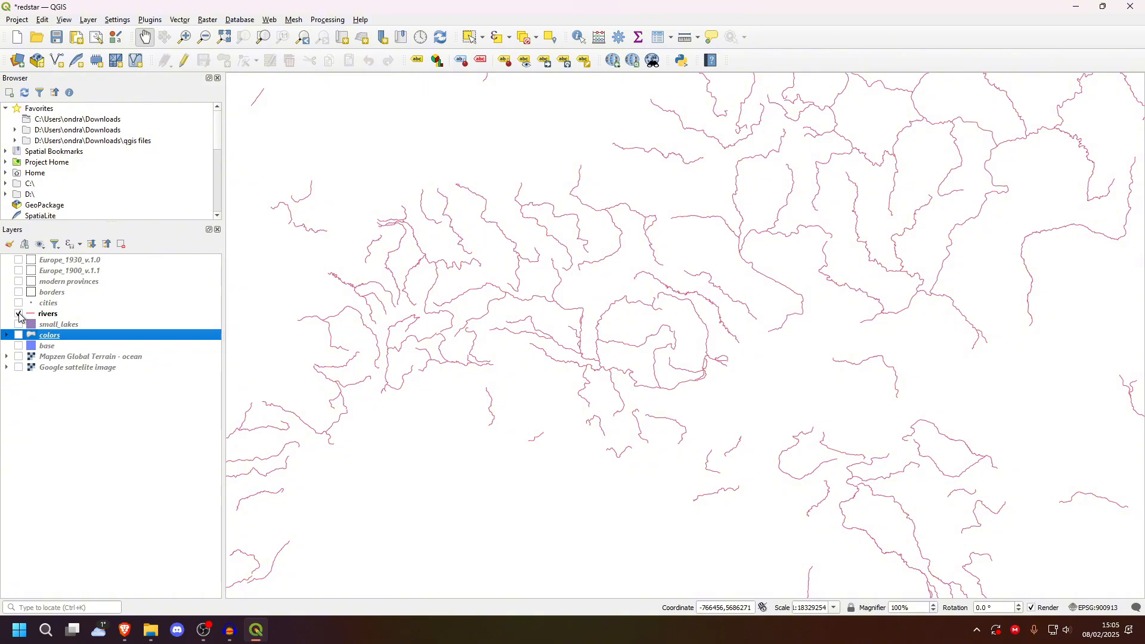
click(19, 314)
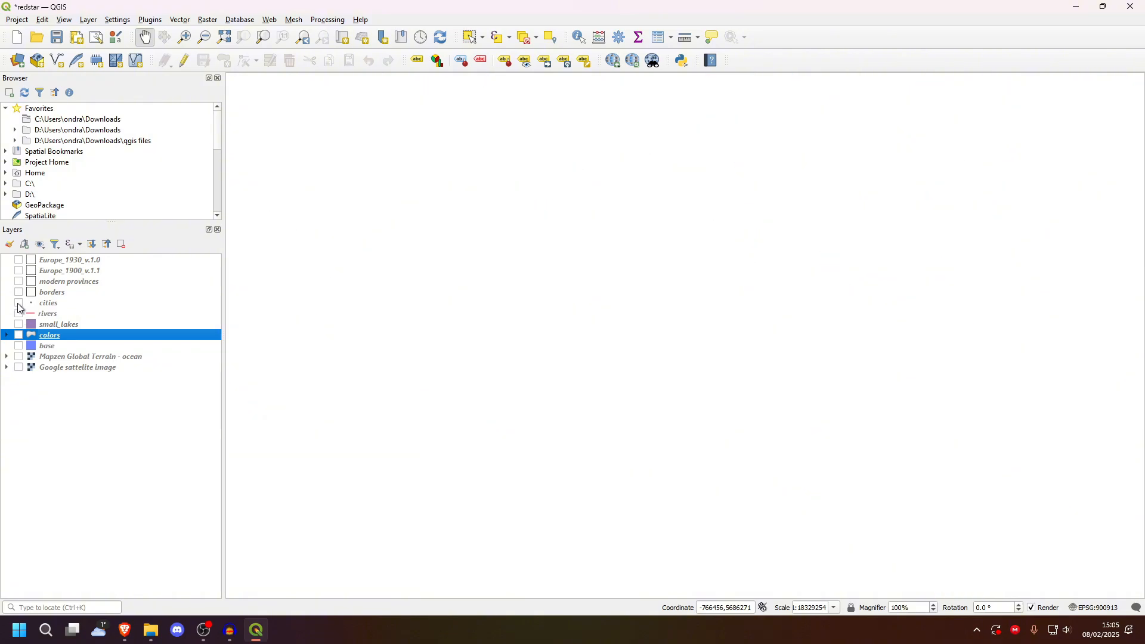
click(18, 303)
click(19, 303)
Step: Preview the borders and Europe_1900_v.1.1 layers in turn, hide them, and show the Europe_1930_v.1.0 layer
click(19, 292)
click(19, 271)
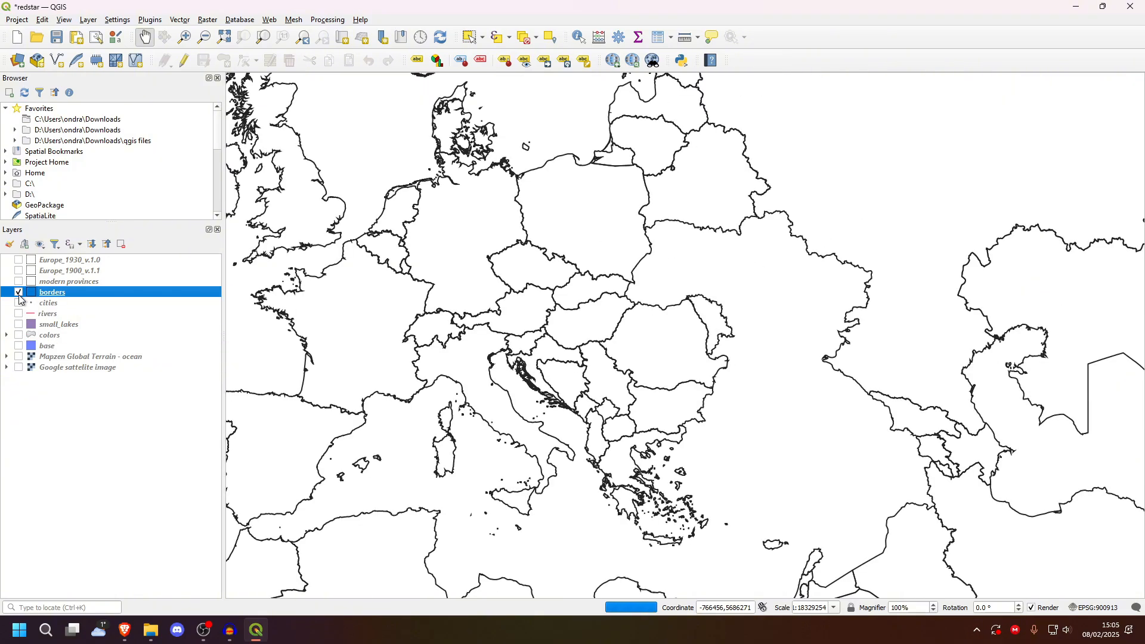
click(19, 292)
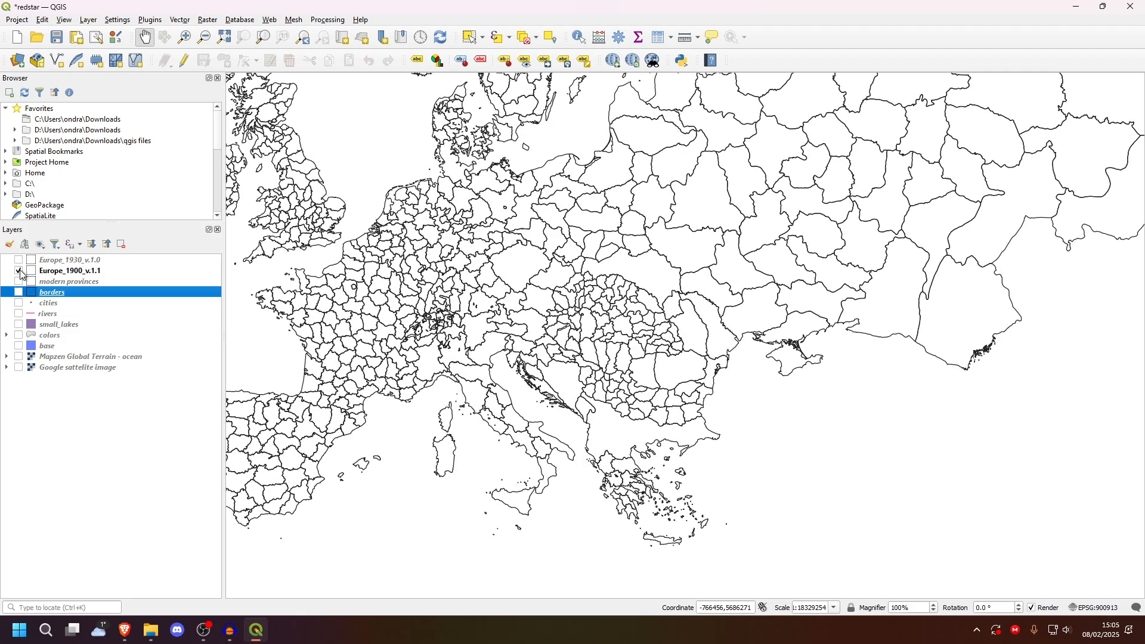
click(18, 270)
click(19, 260)
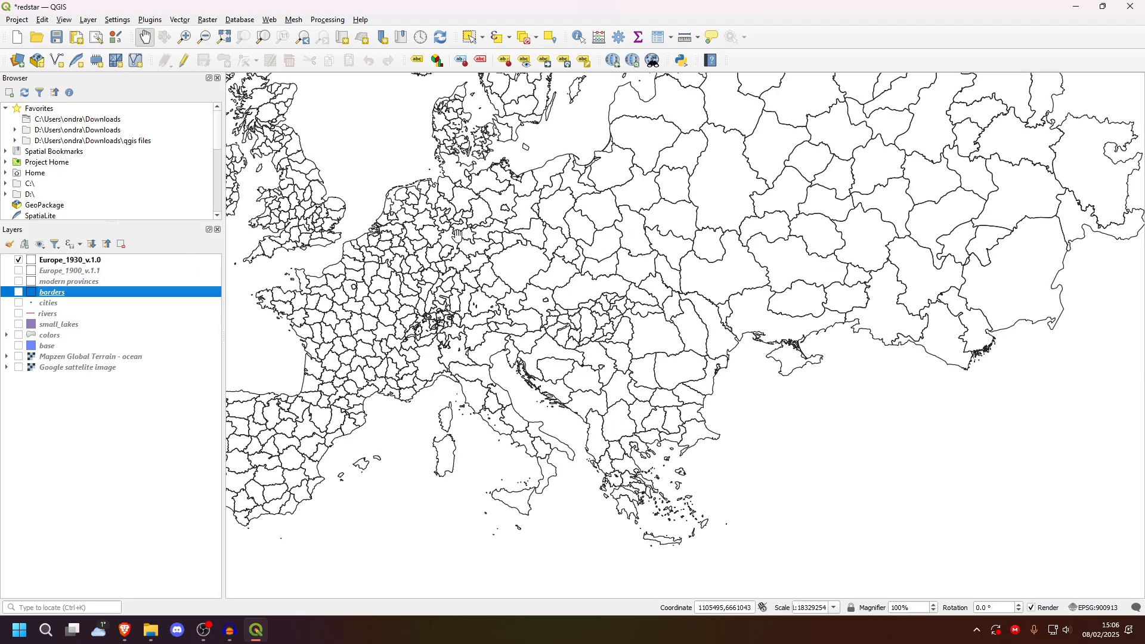
Step: Select the layers from Europe_1930_v.1.0 down to rivers and toggle their visibility together
click(77, 261)
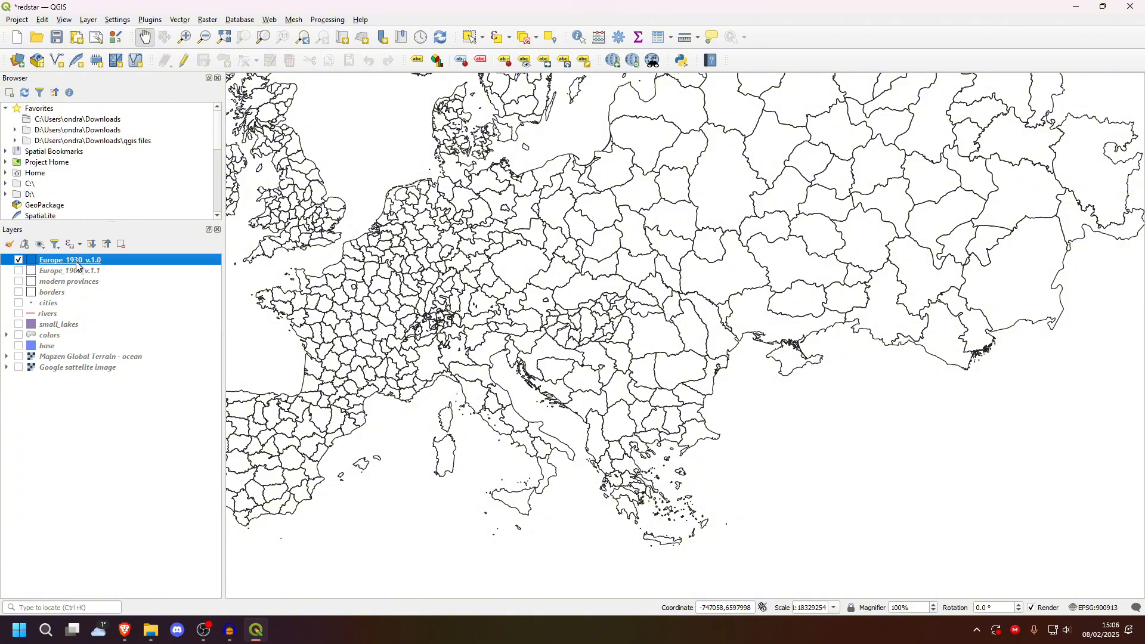
shift+click(92, 315)
key(space)
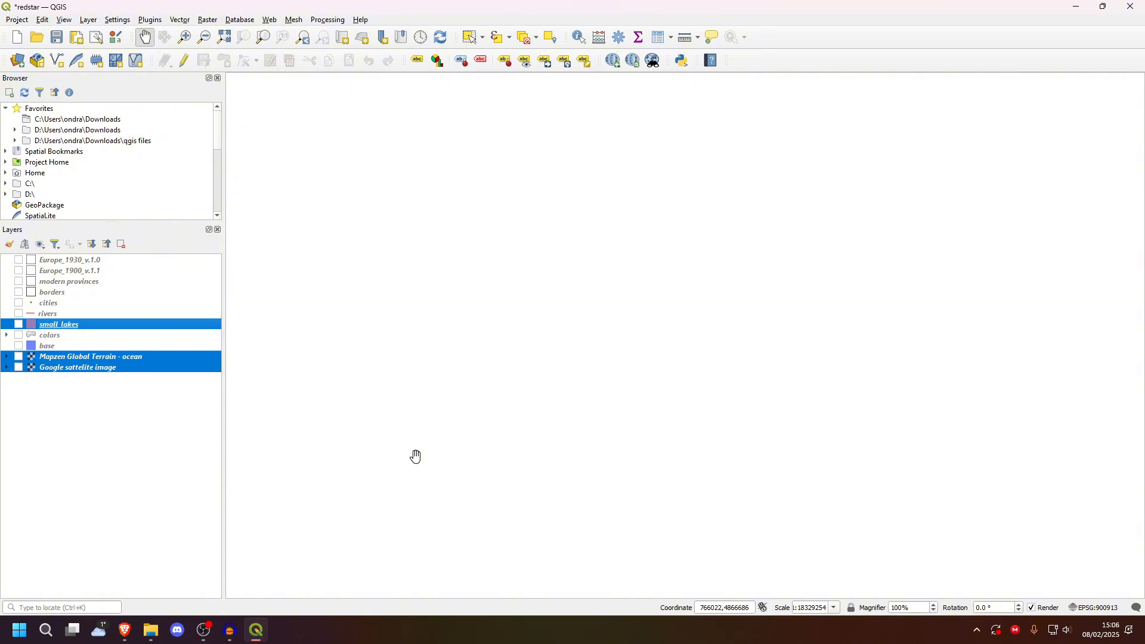
Step: Open the symbology settings of the borders layer
click(93, 293)
double_click(92, 294)
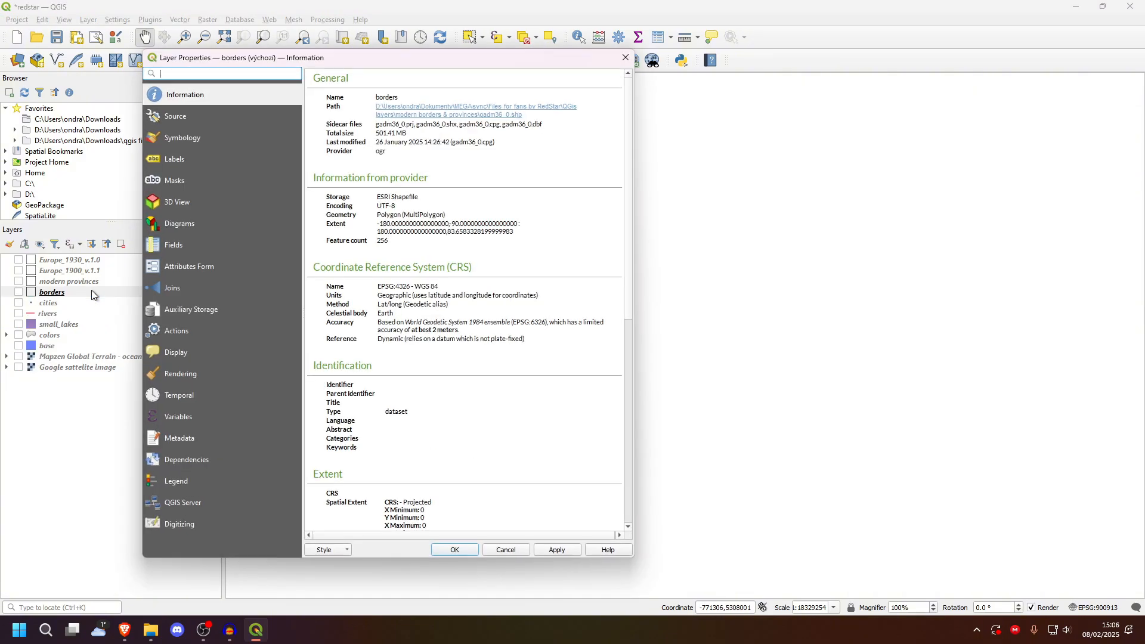
click(200, 138)
click(439, 105)
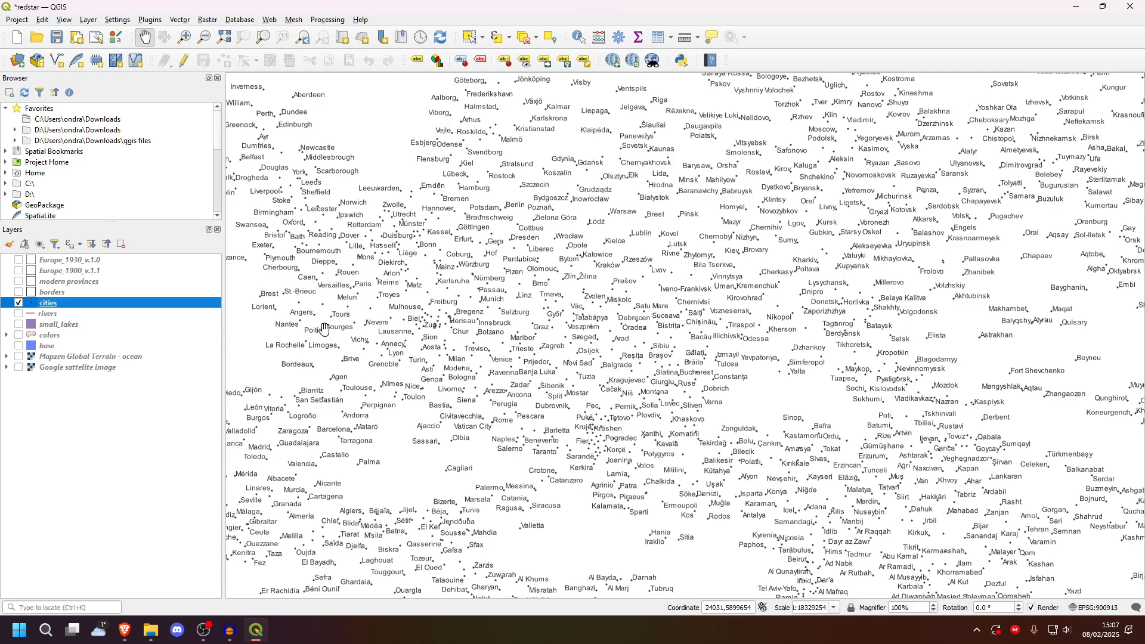
Step: Hide the cities layer and select the Mapzen Global Terrain - ocean layer
click(18, 303)
click(78, 357)
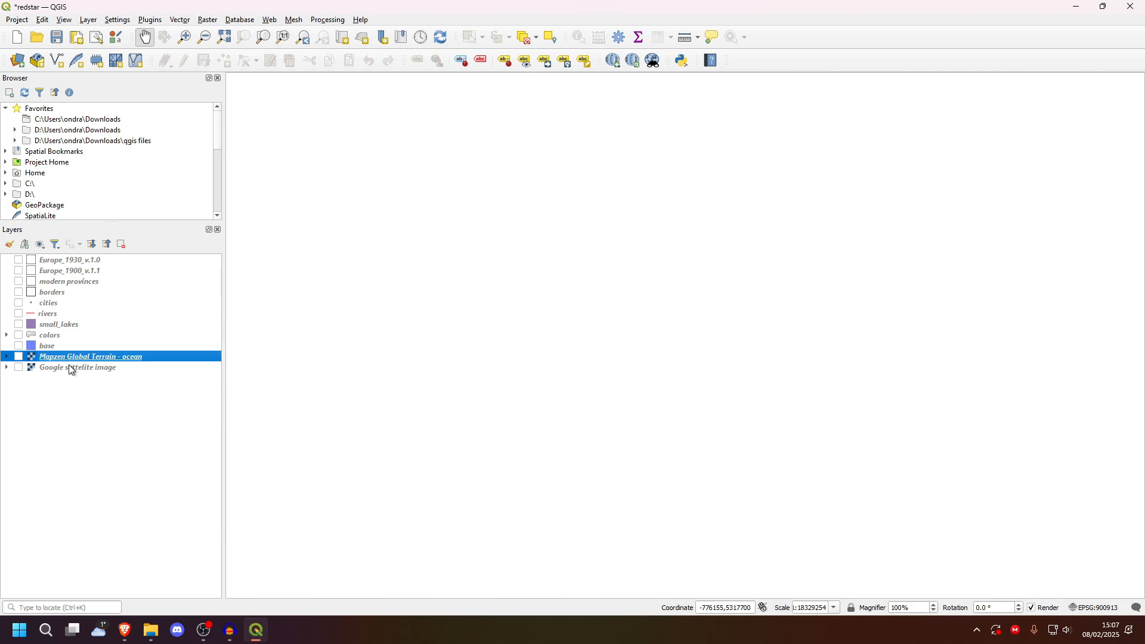
shift+click(69, 367)
click(65, 356)
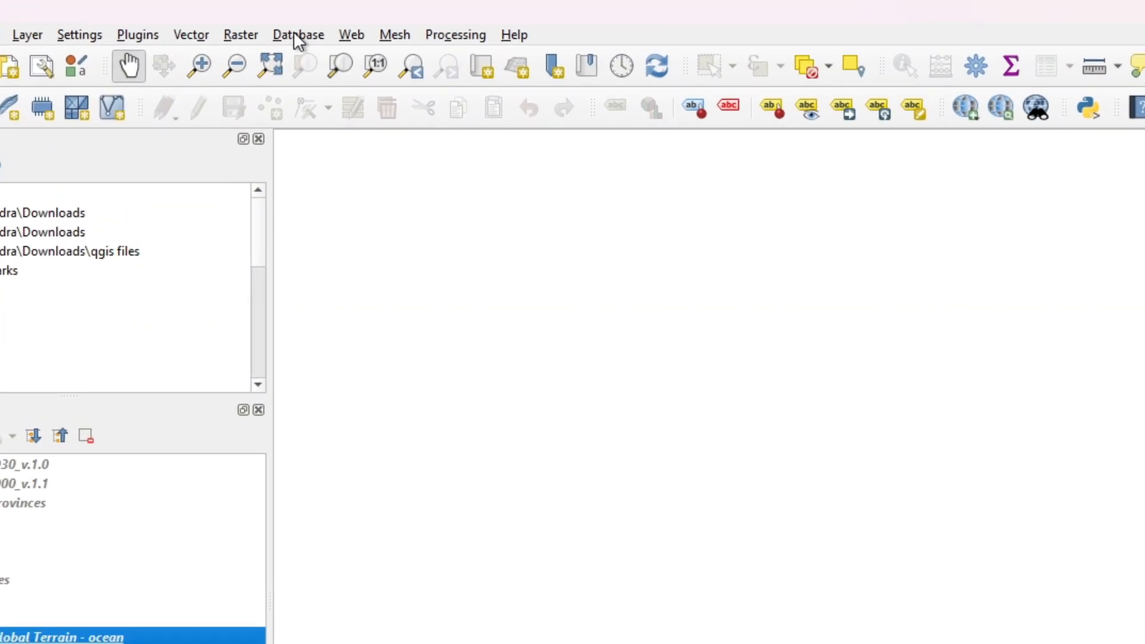
Step: Add the Google Satellite basemap from the QuickMapServices plugin
click(348, 38)
mouse_move(368, 81)
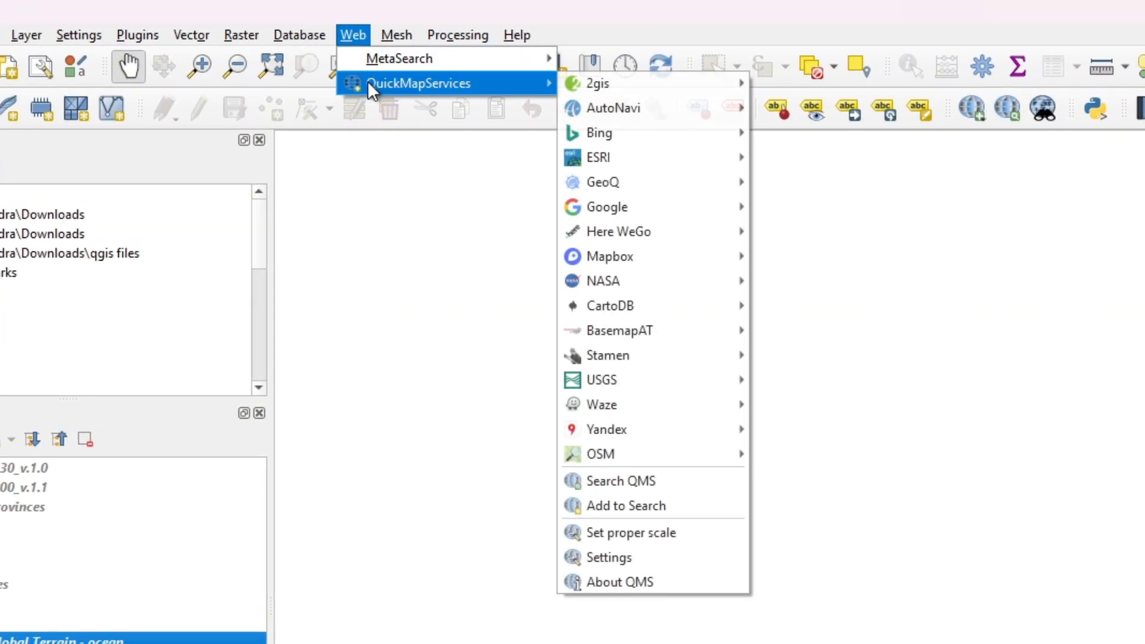
mouse_move(642, 206)
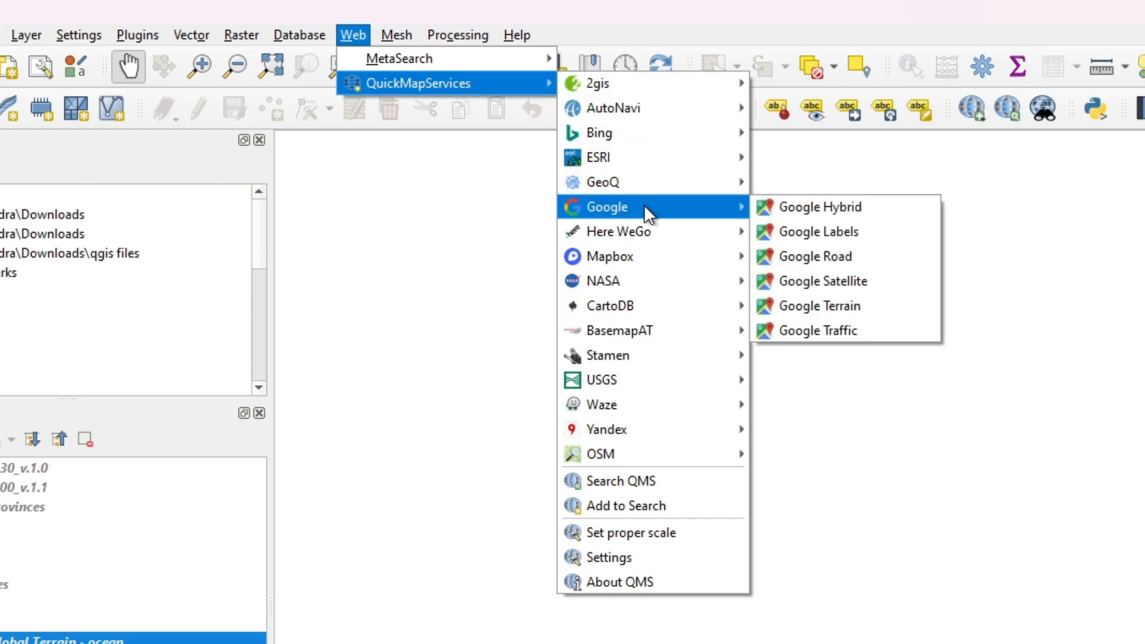
click(854, 275)
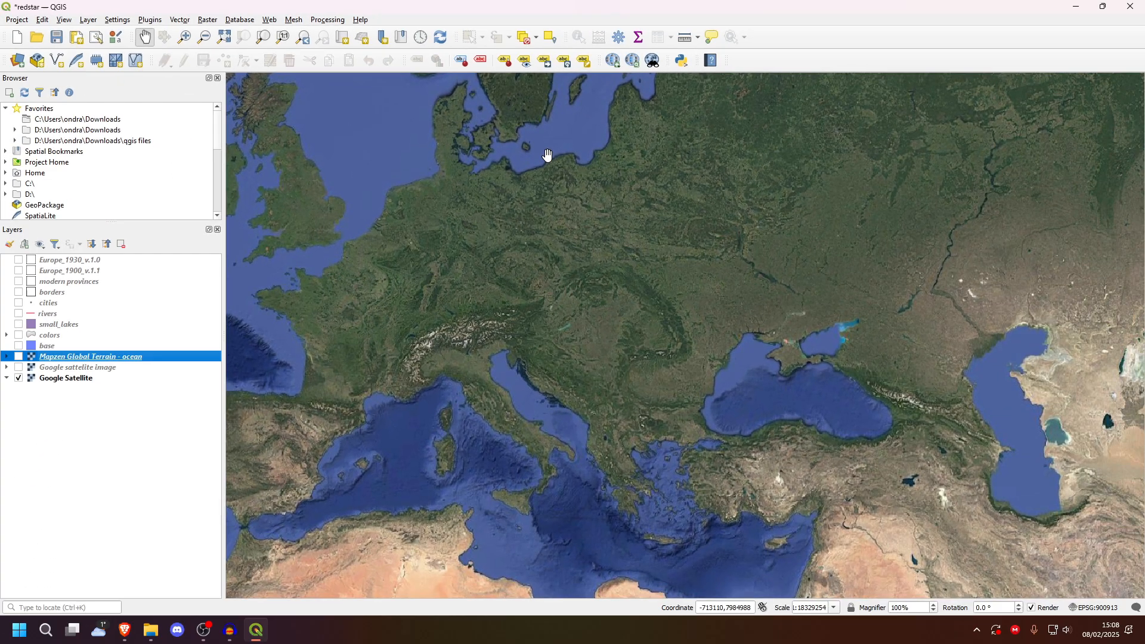
Step: Remove the newly added Google Satellite layer from the project
click(102, 379)
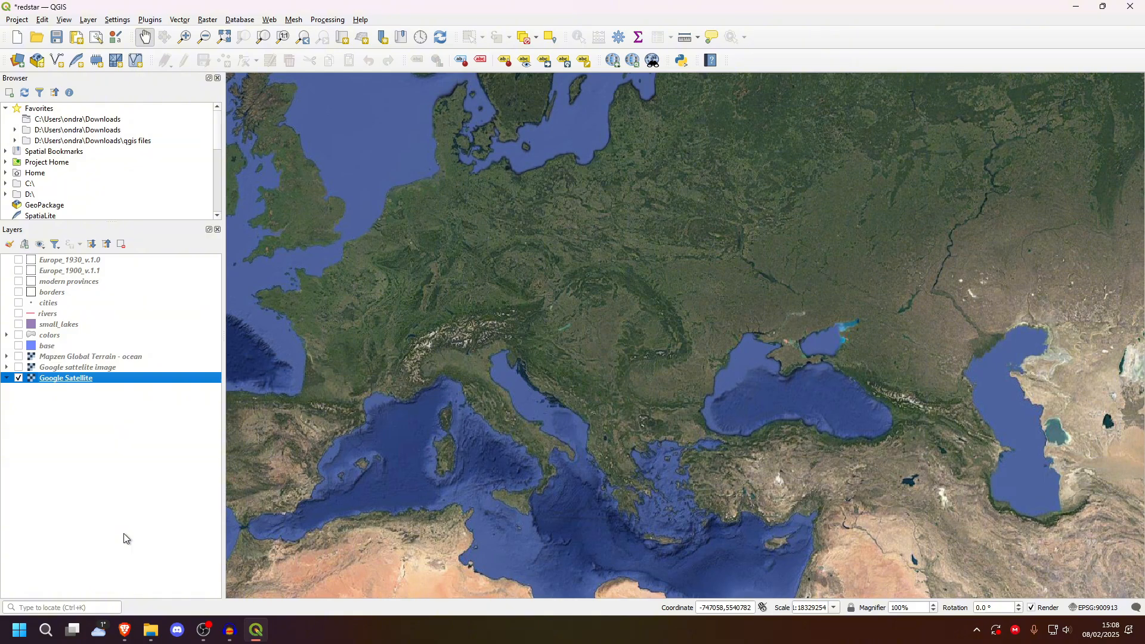
click(123, 244)
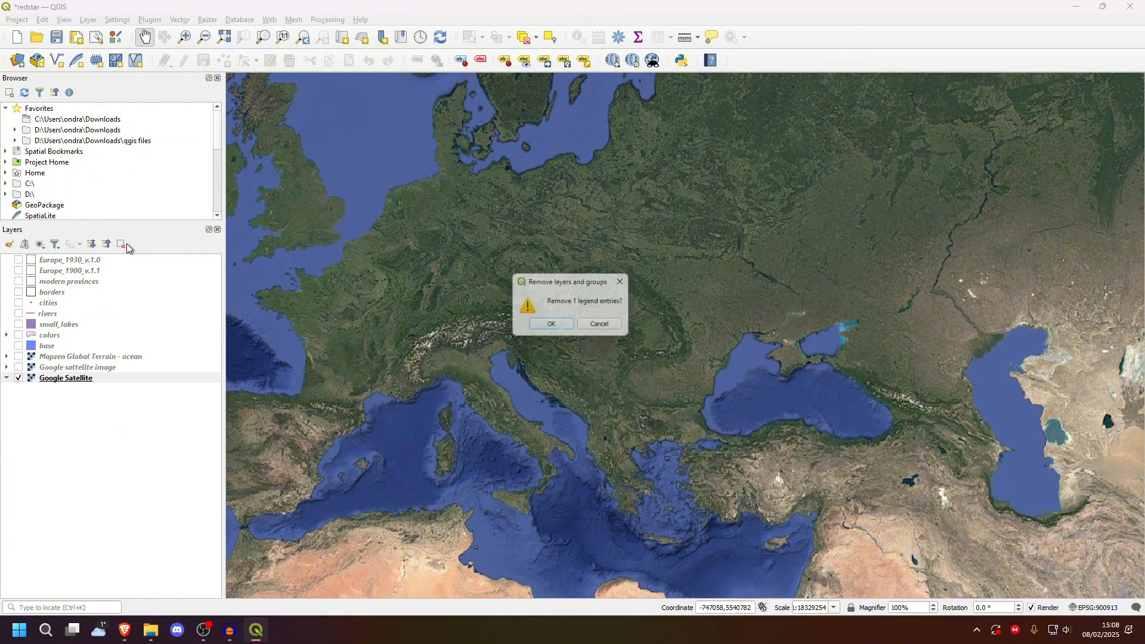
click(545, 329)
Step: Add the Bing Satellite basemap from QuickMapServices and look over its imagery of Europe
click(180, 20)
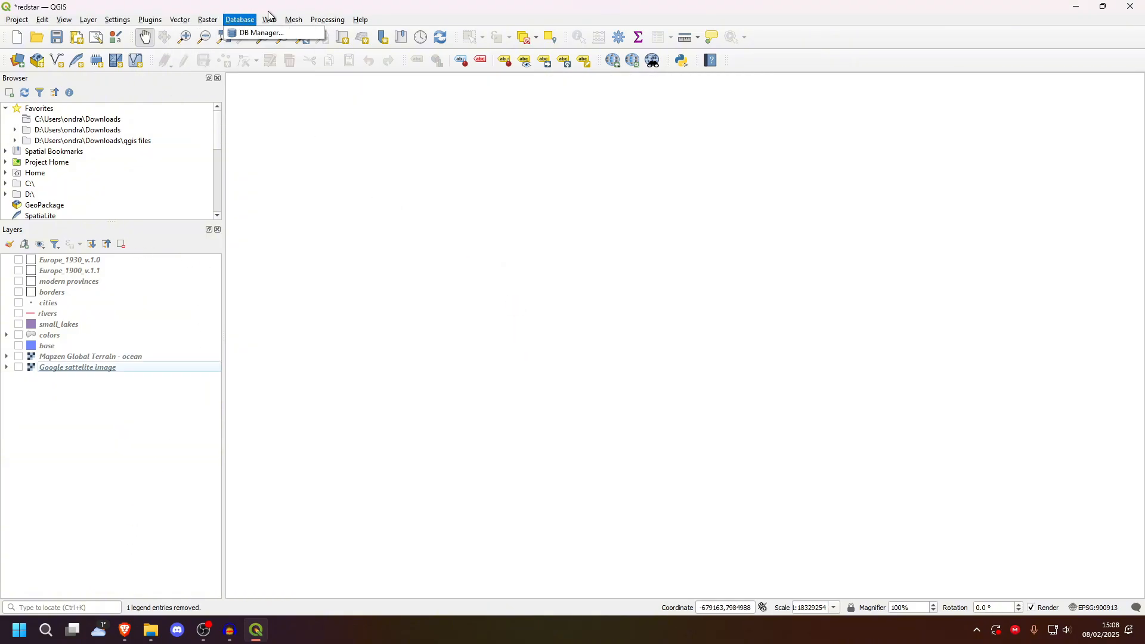
mouse_move(269, 18)
mouse_move(290, 47)
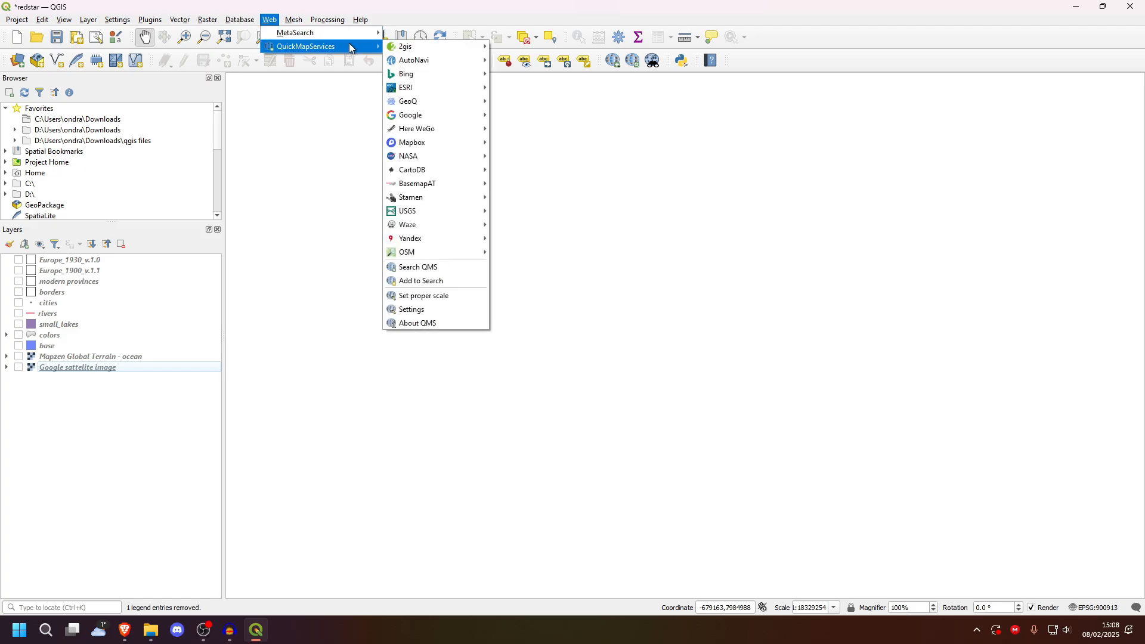
mouse_move(421, 71)
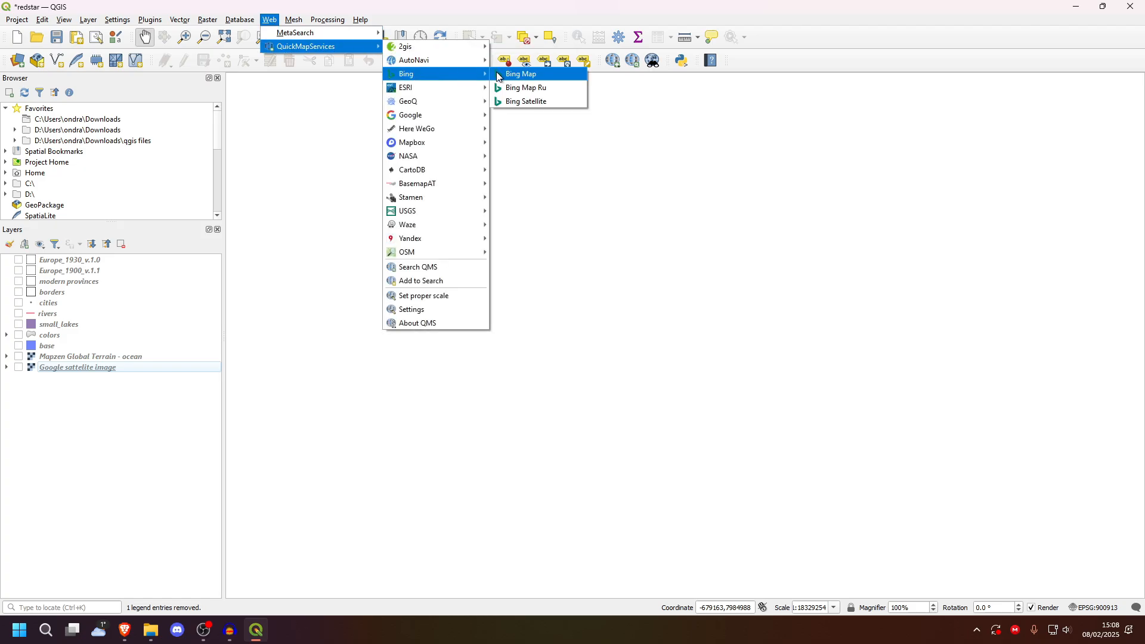
click(525, 101)
scroll(519, 468, down, 1)
scroll(519, 466, up, 1)
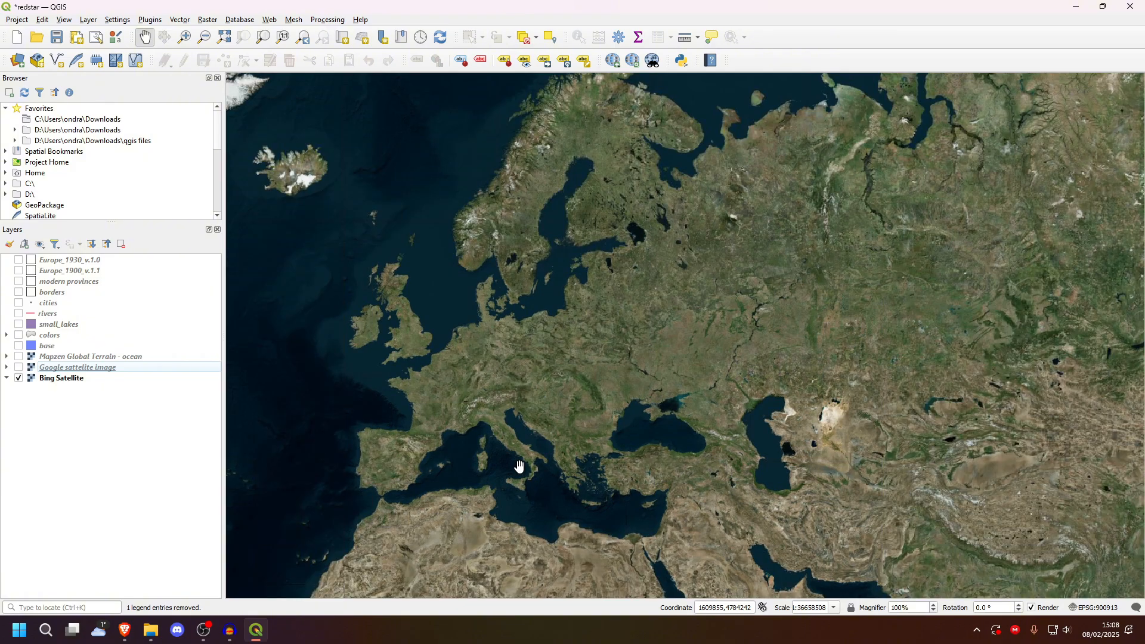
drag(509, 446, 608, 428)
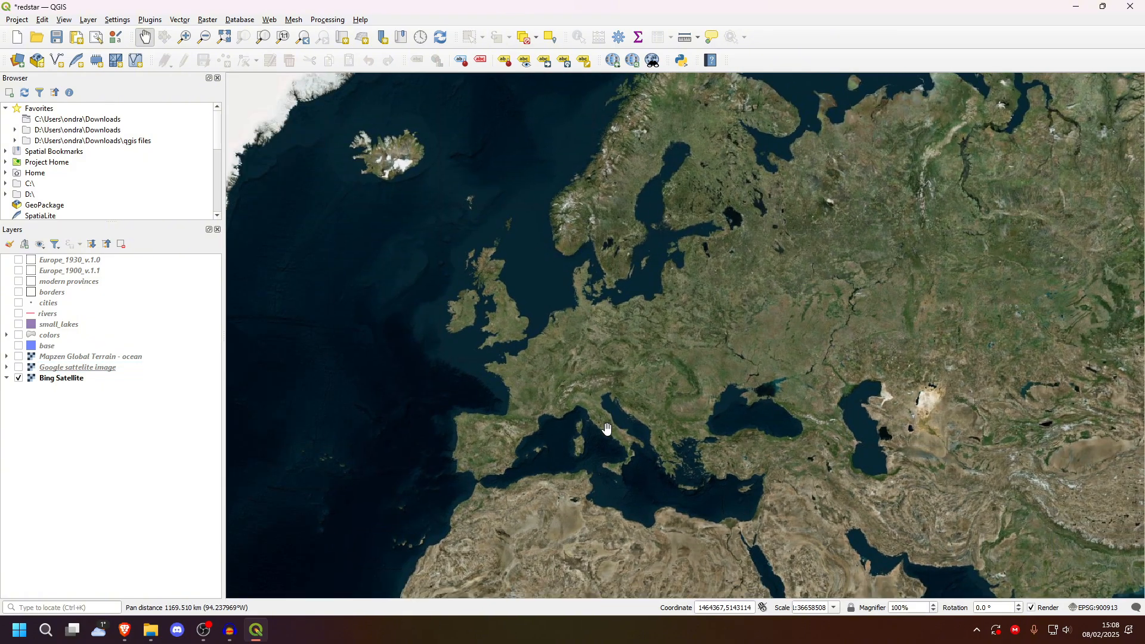
scroll(607, 428, up, 1)
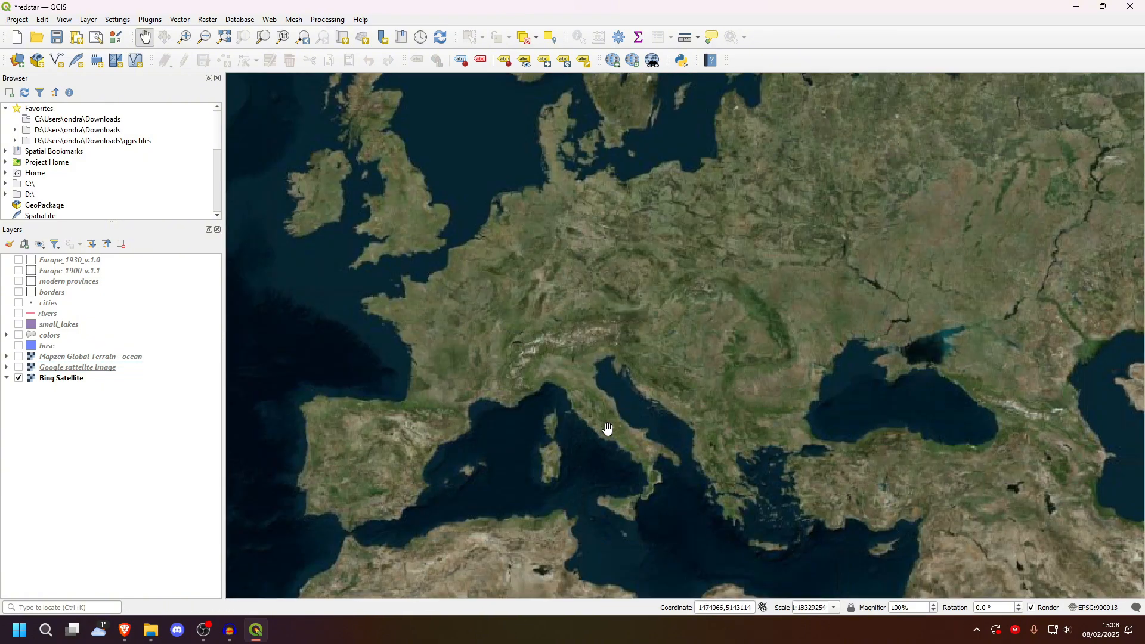
Step: Remove the Bing Satellite layer from the project
click(91, 380)
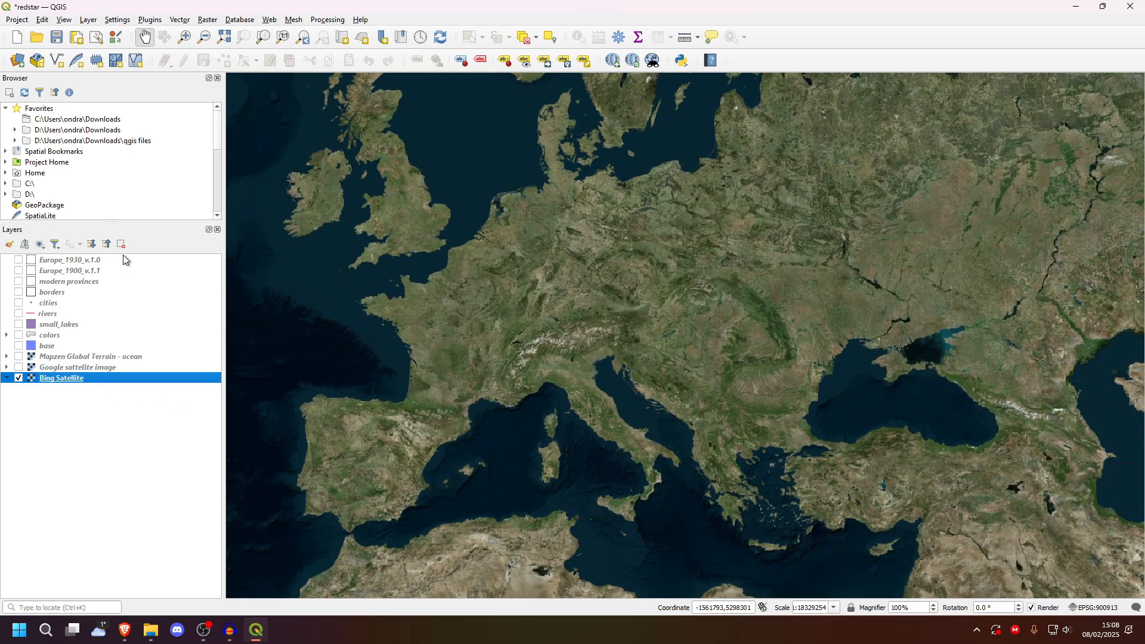
click(121, 244)
click(555, 328)
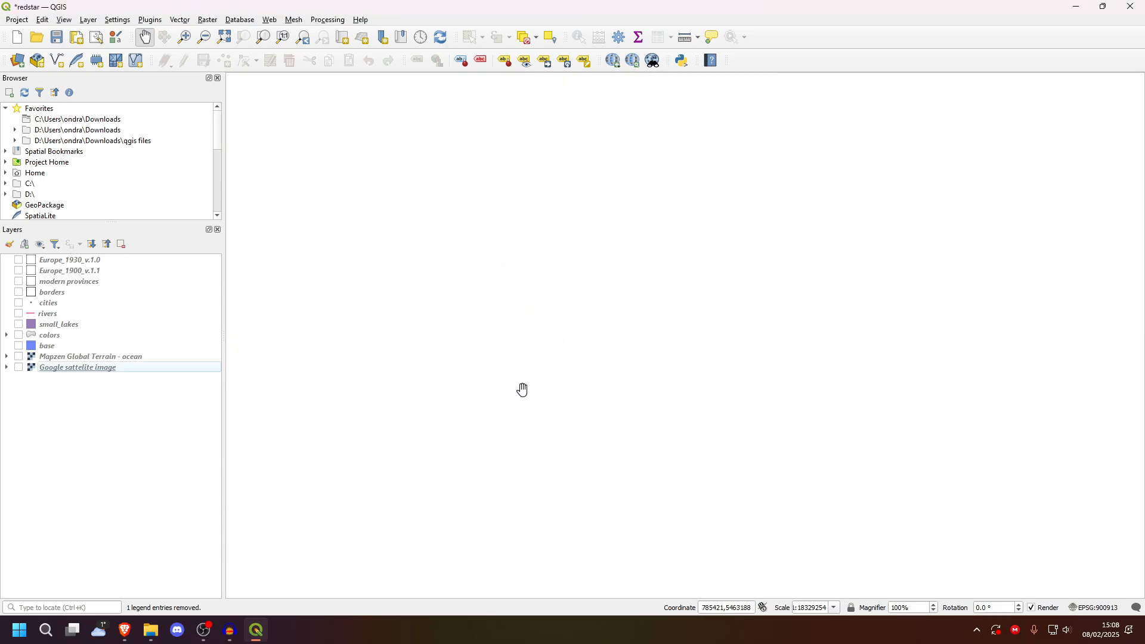
Step: Show the Google sattelite image layer and frame Europe, North Africa and the Middle East on the map canvas
click(19, 367)
scroll(821, 463, down, 1)
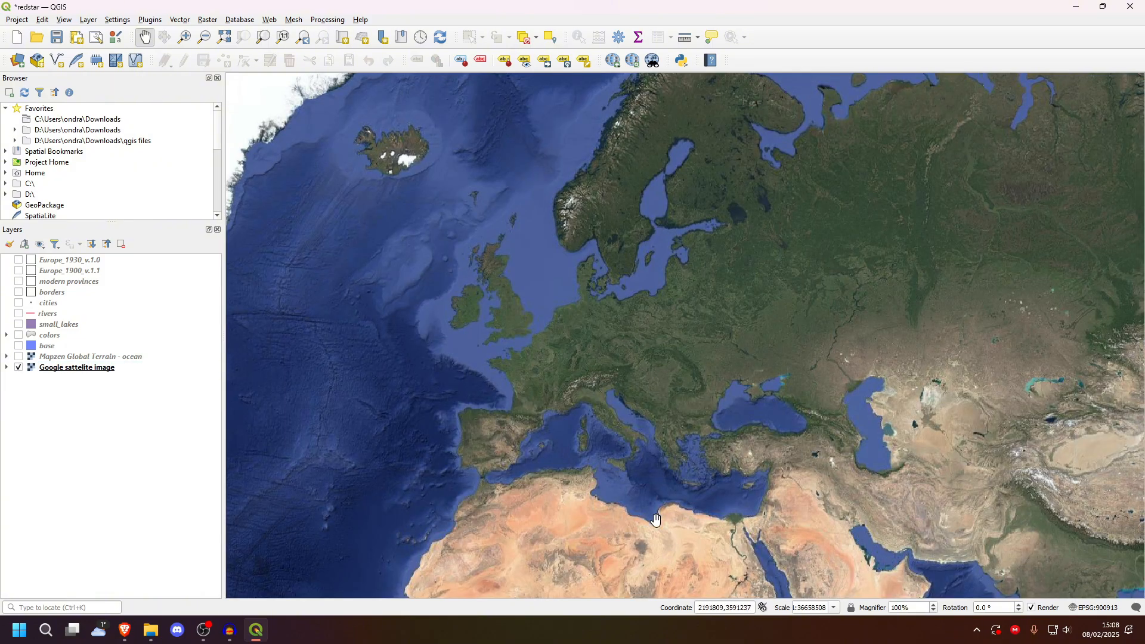
mouse_move(661, 512)
mouse_down()
mouse_move(679, 498)
mouse_move(667, 492)
mouse_up()
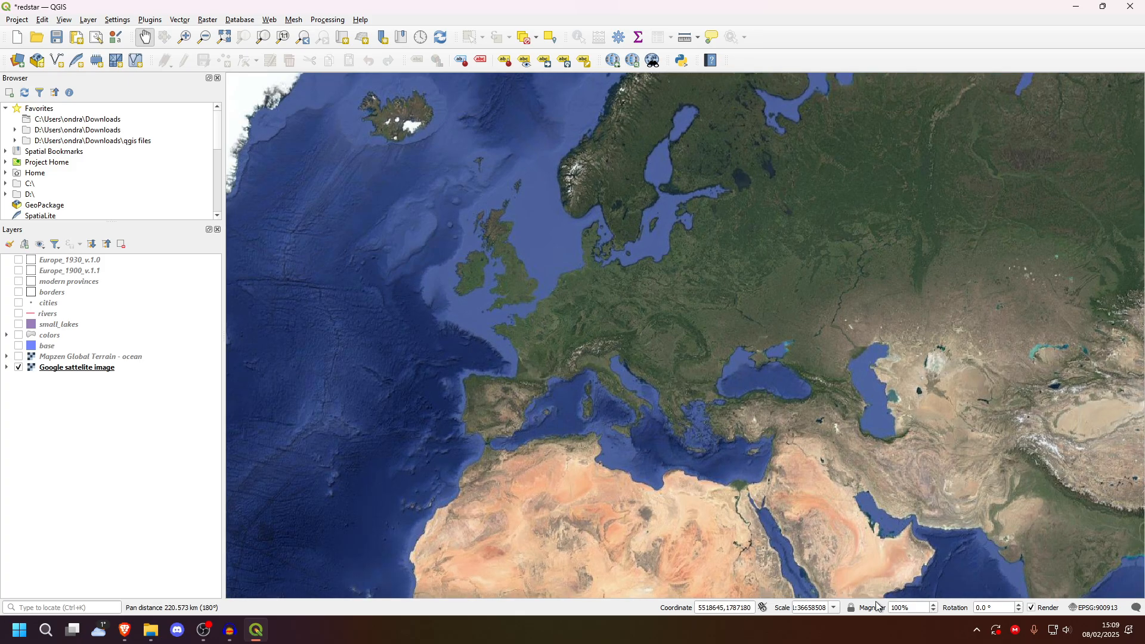
Step: Set the map canvas magnifier to 120%
double_click(897, 607)
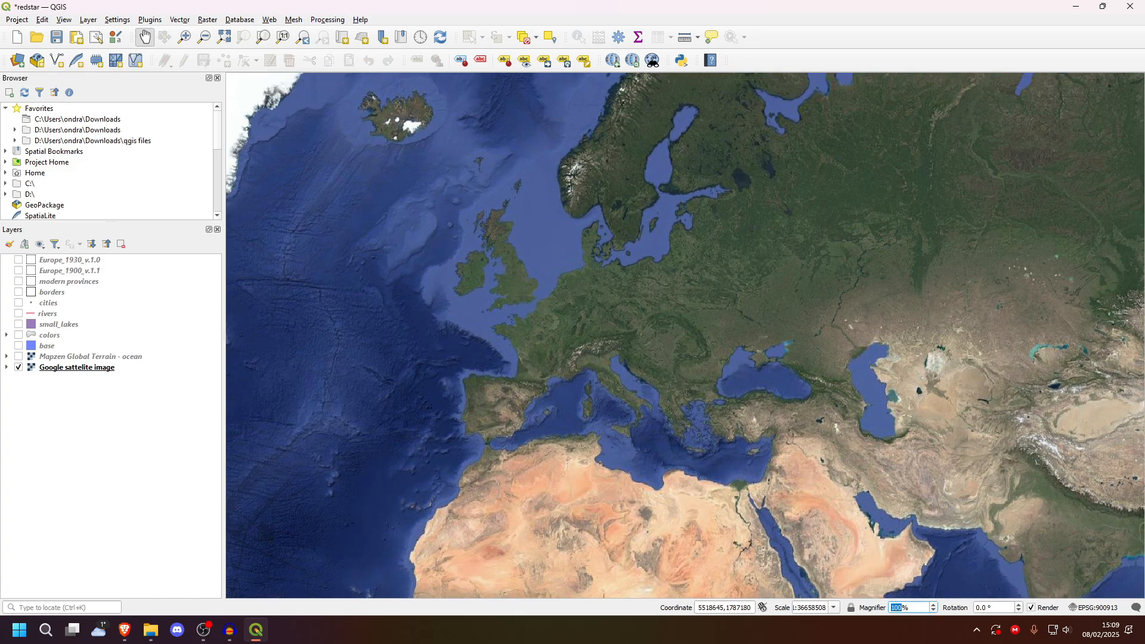
text(120)
key(Return)
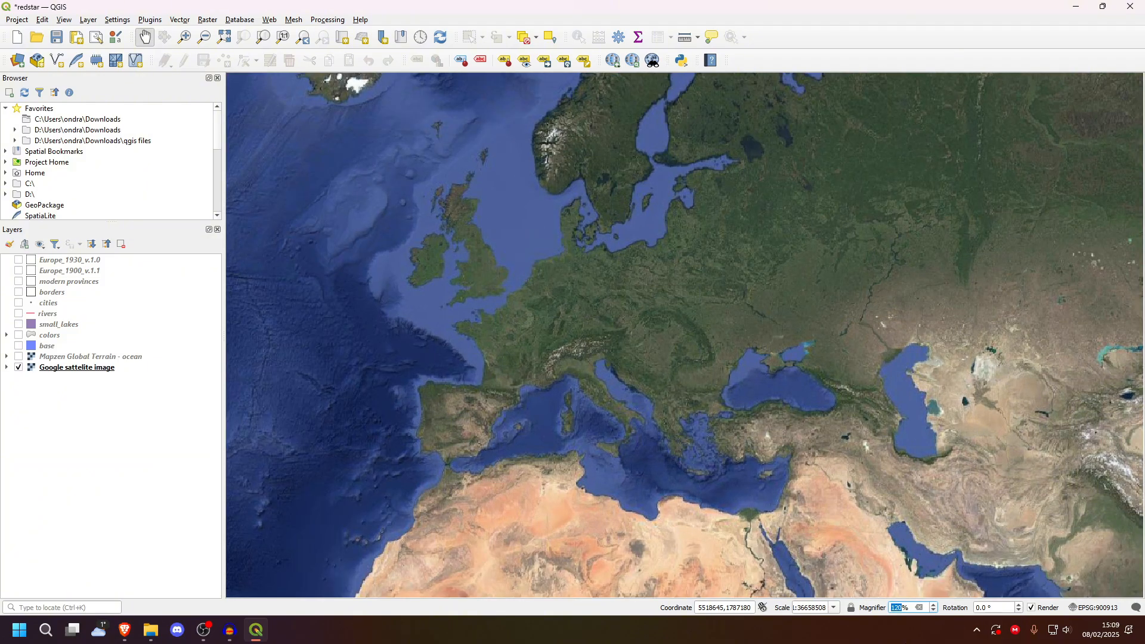
Step: Create a new print layout, leaving its title empty
click(85, 365)
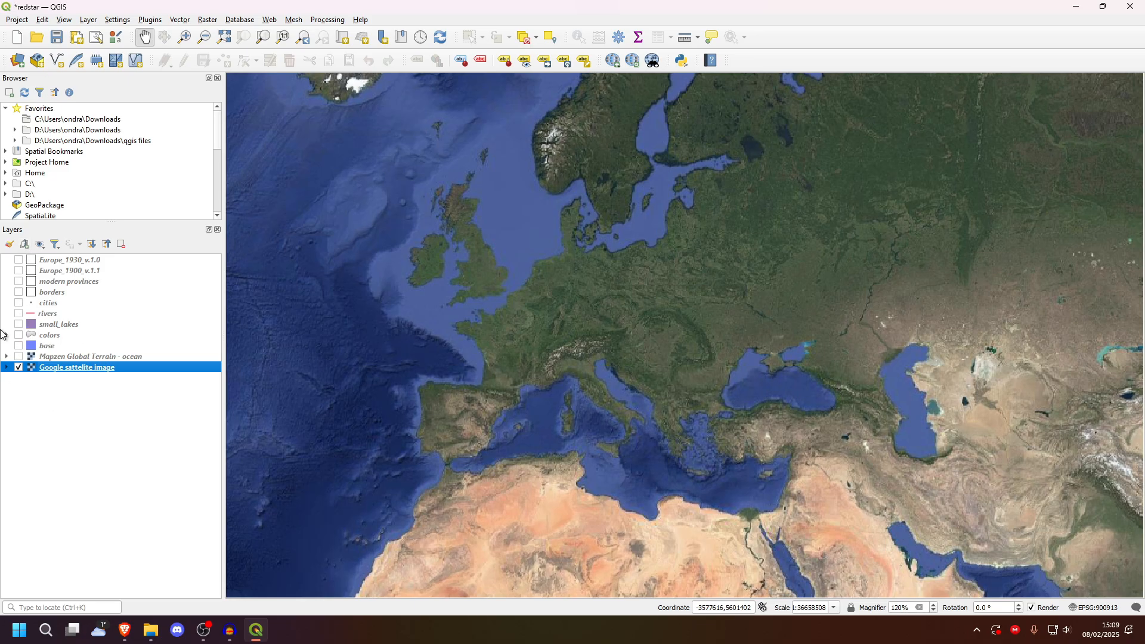
click(17, 19)
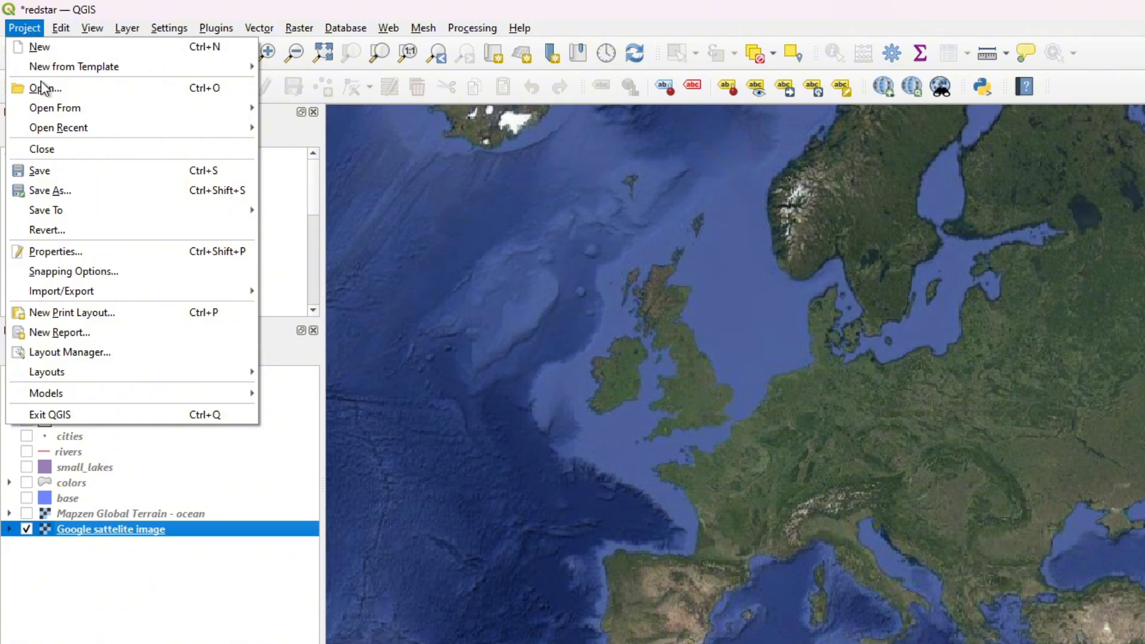
click(114, 316)
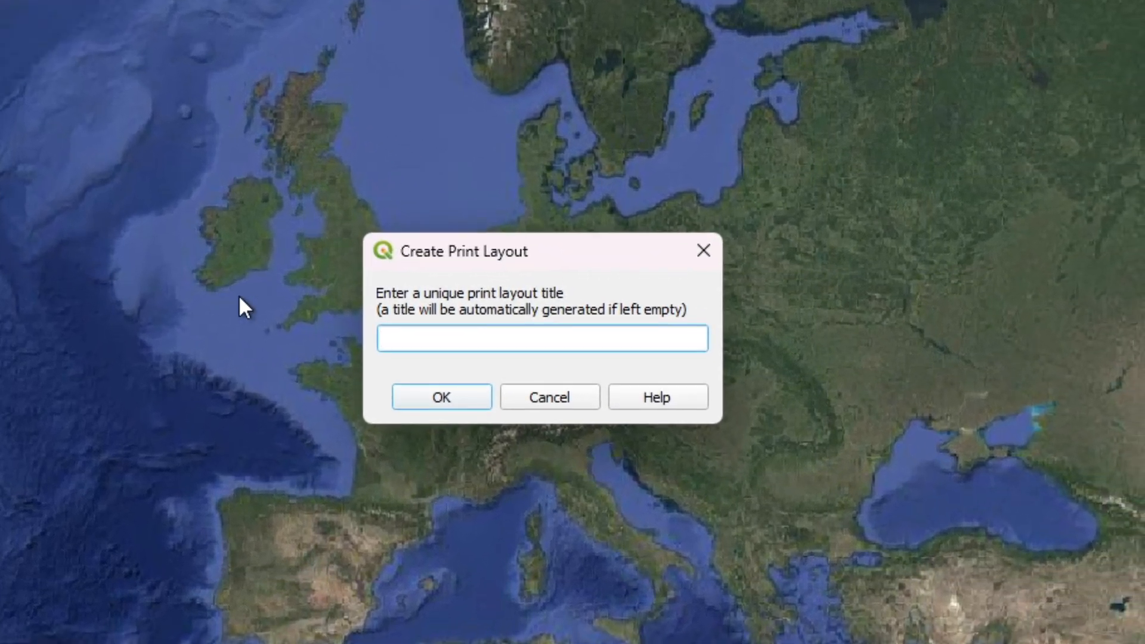
click(442, 397)
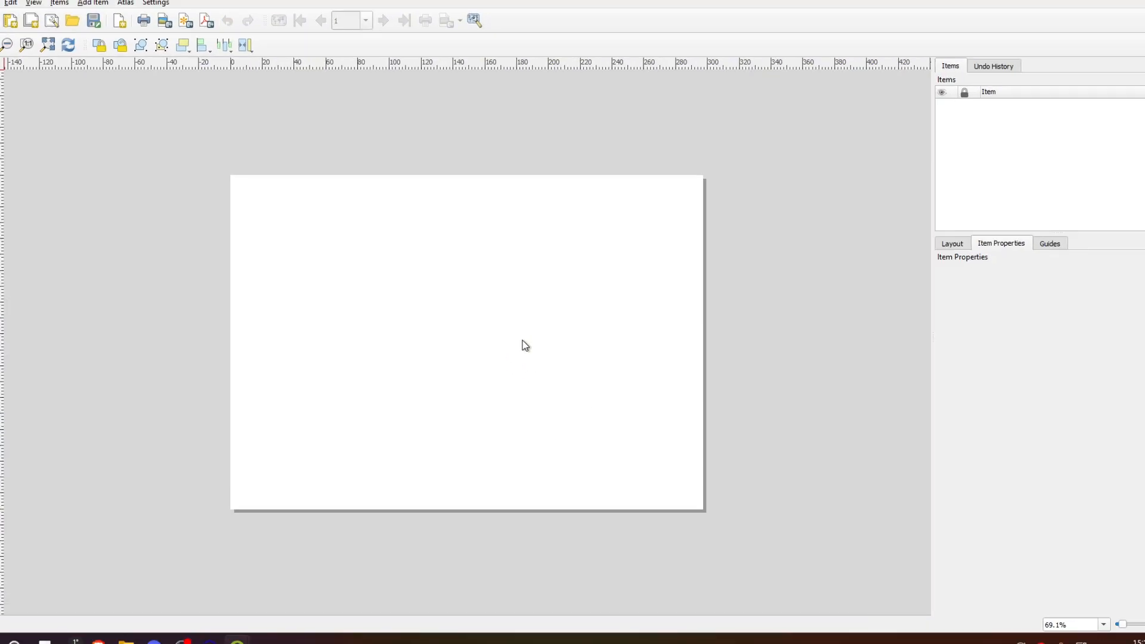
Step: Set the layout page size to the 1920×1080 preset
right_click(489, 358)
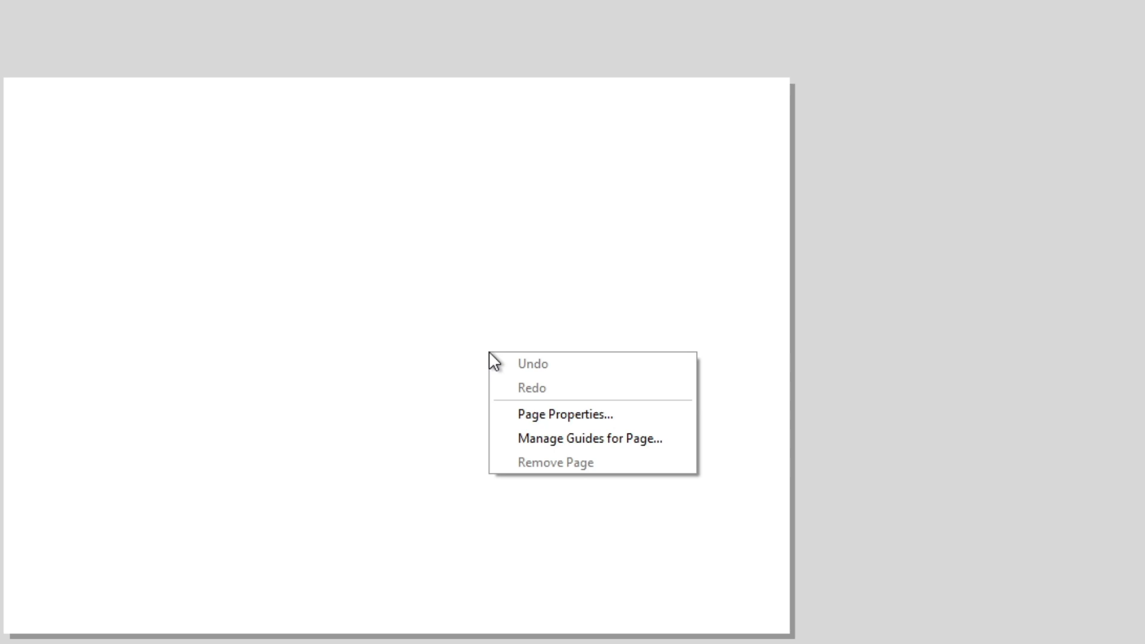
click(534, 414)
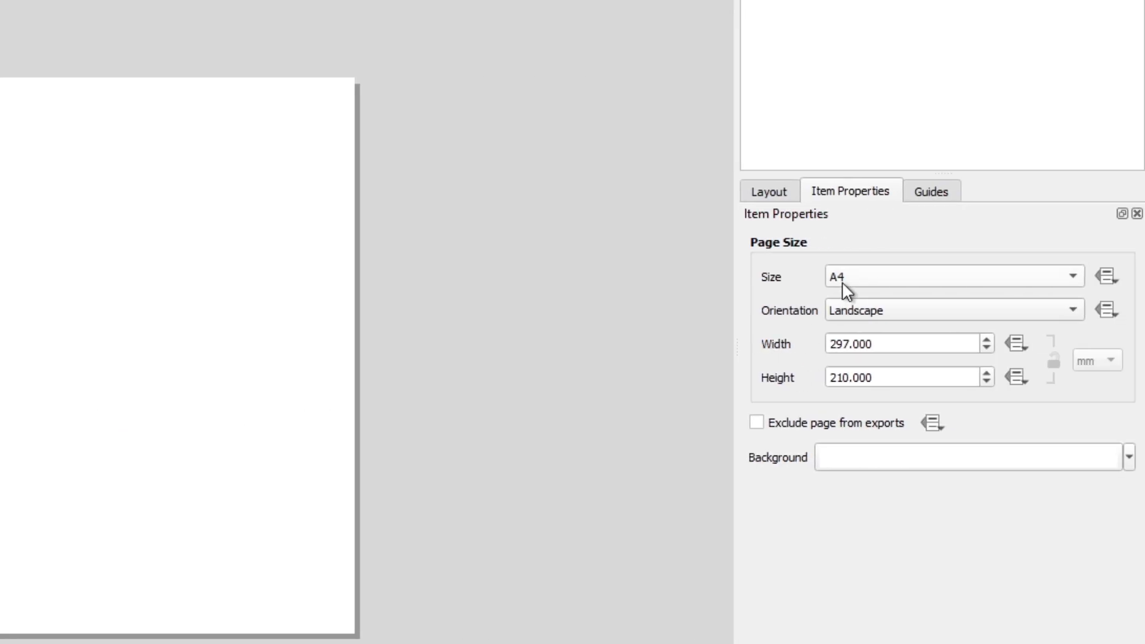
click(843, 283)
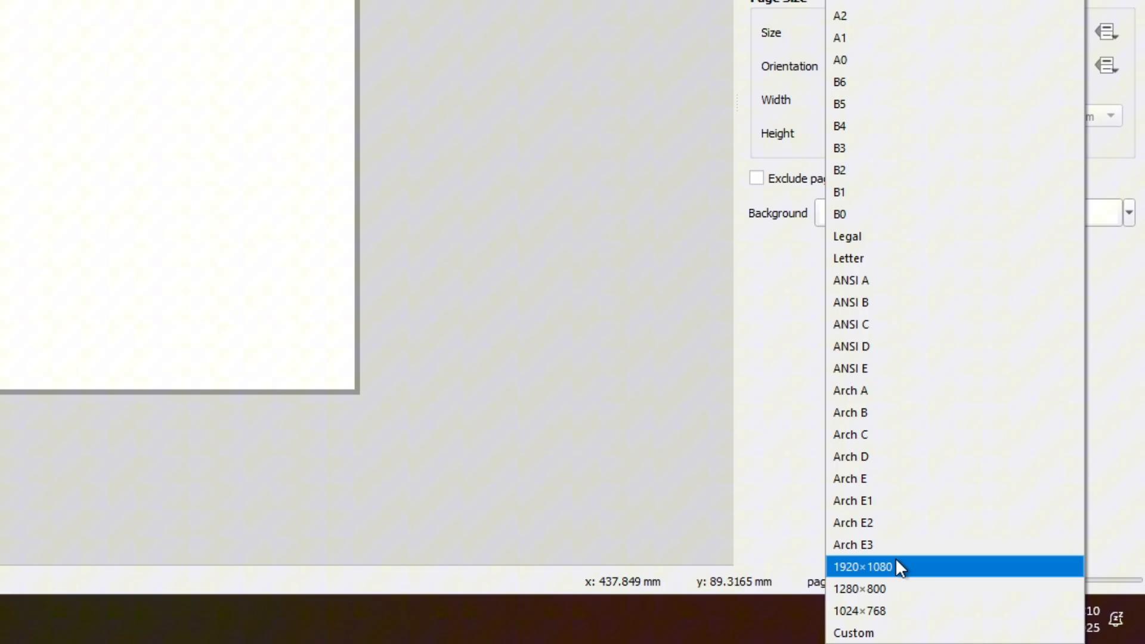
click(898, 567)
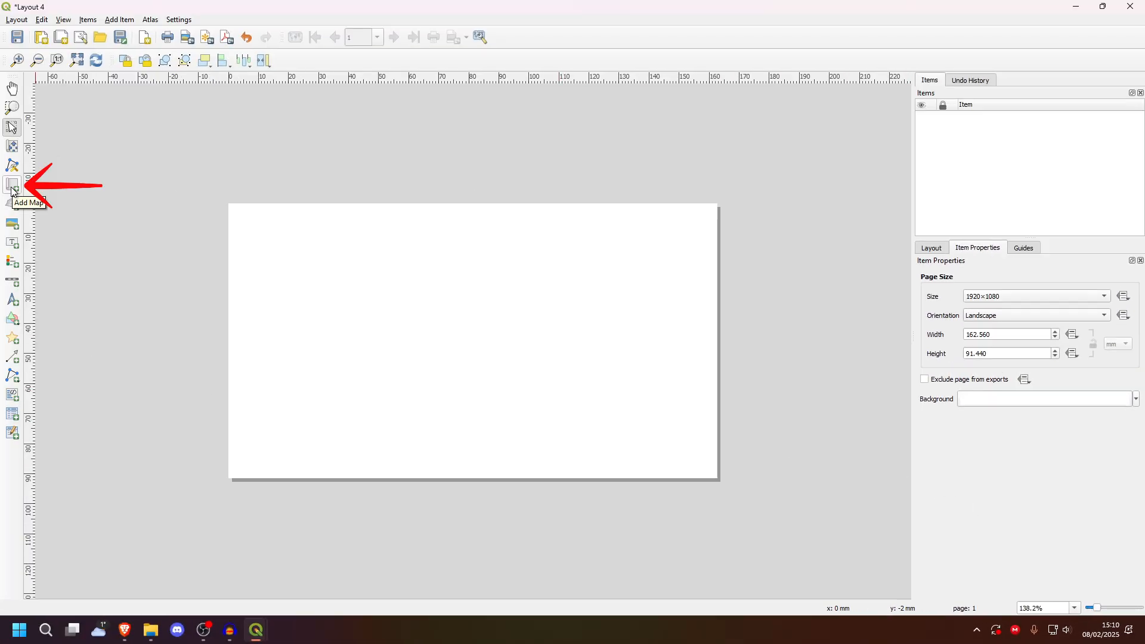
Step: Try a map item filling the whole layout page and delete it
click(12, 189)
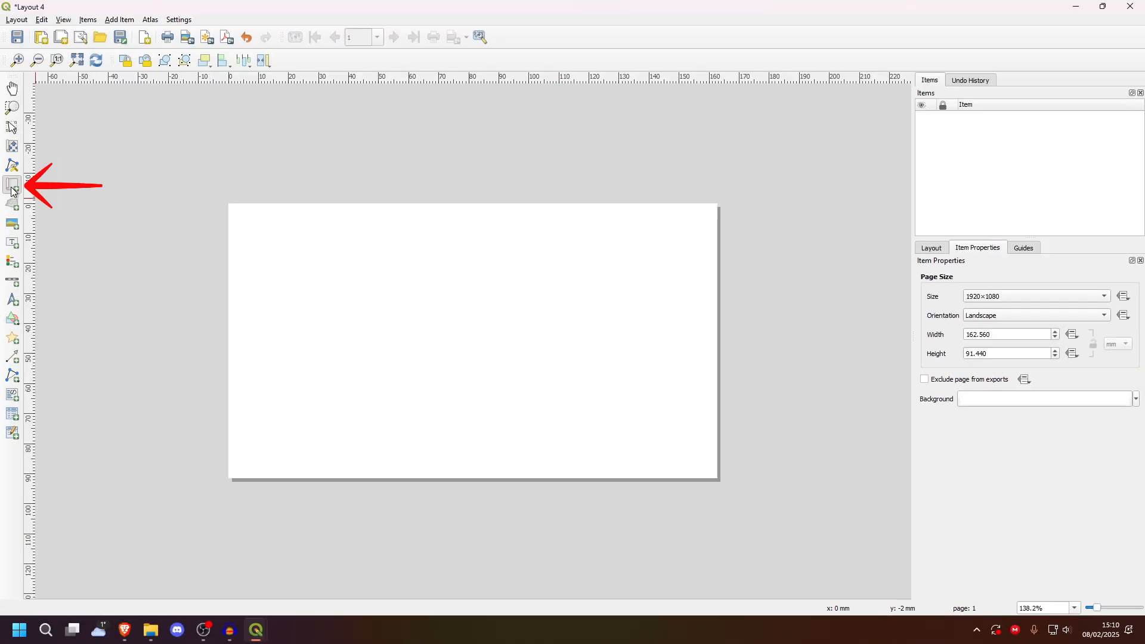
click(229, 205)
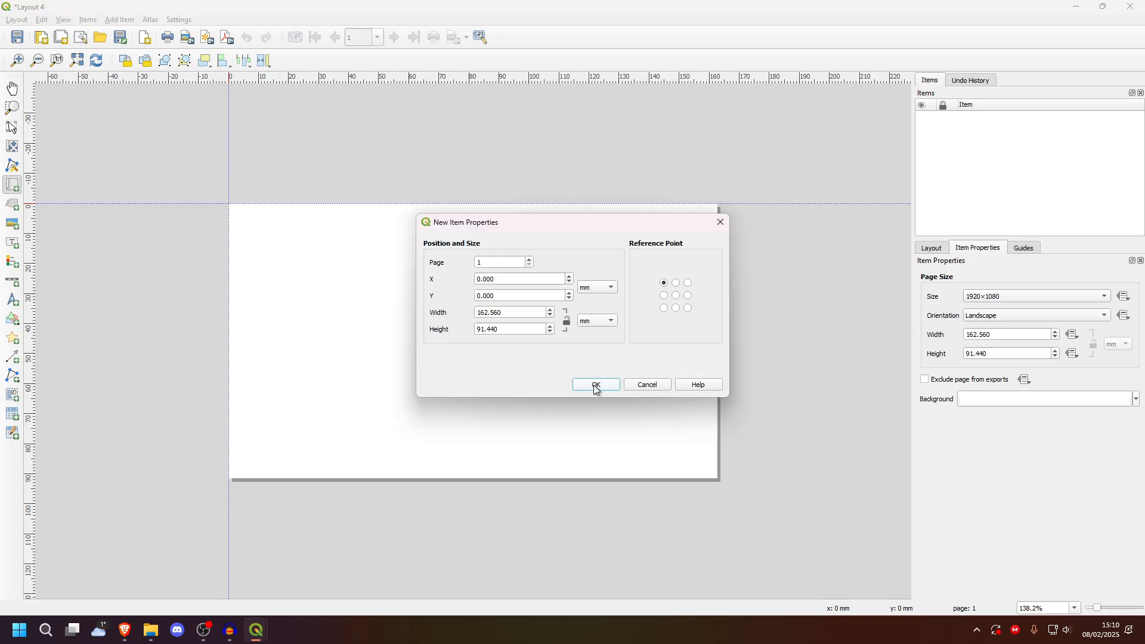
click(597, 385)
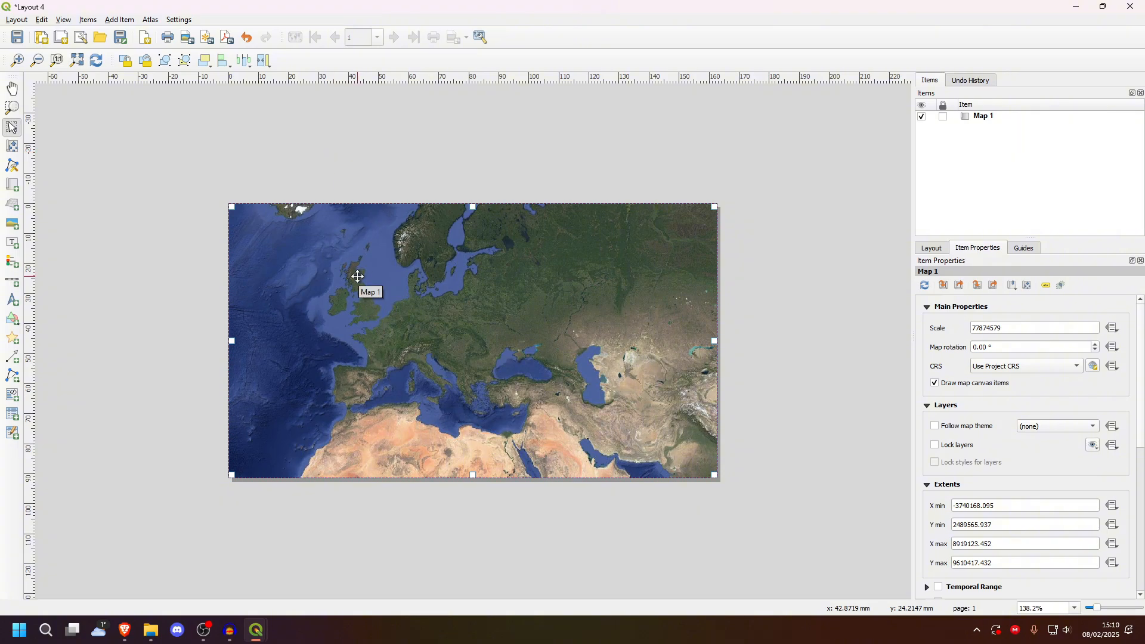
key(Delete)
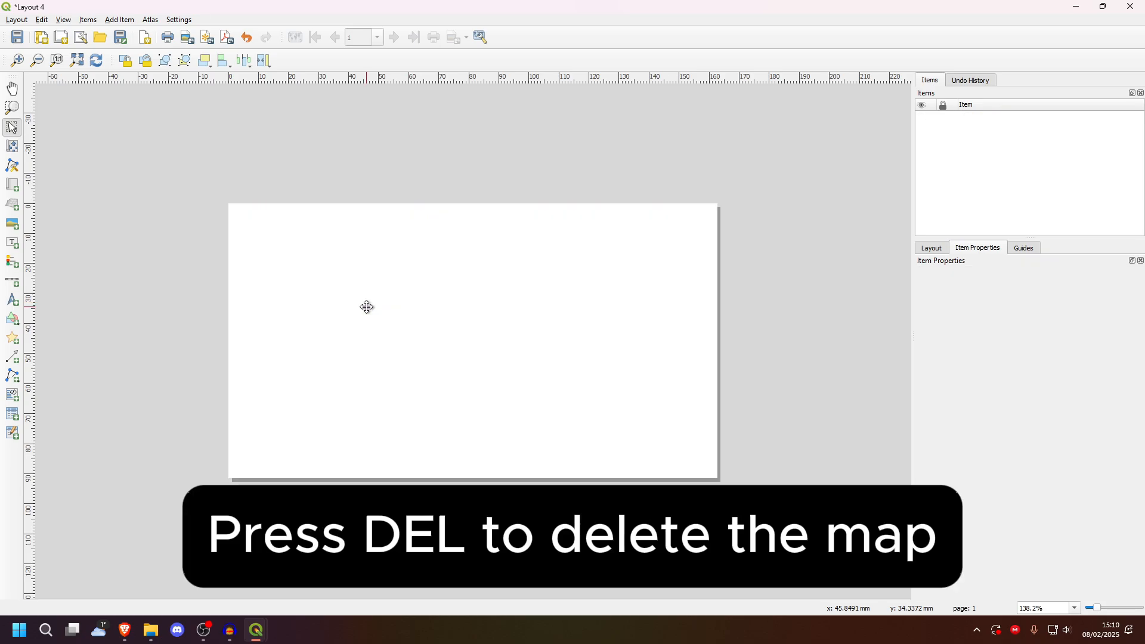
Step: Set the main map canvas magnifier to 130% and add a map item covering the whole Layout 4 page
click(256, 630)
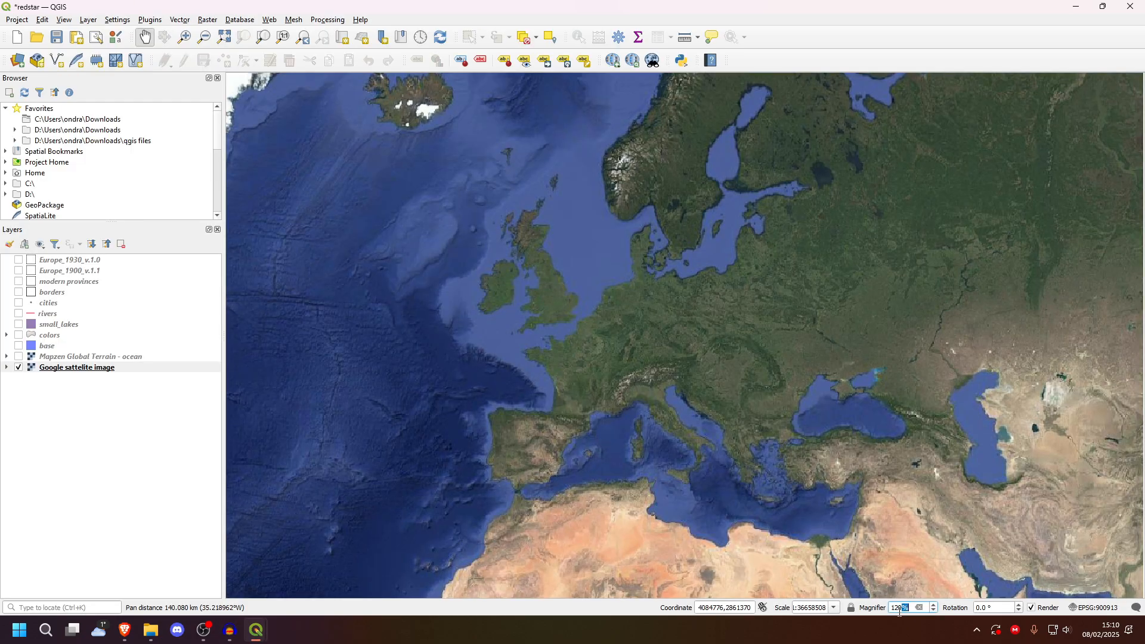
scroll(900, 608, up, 1)
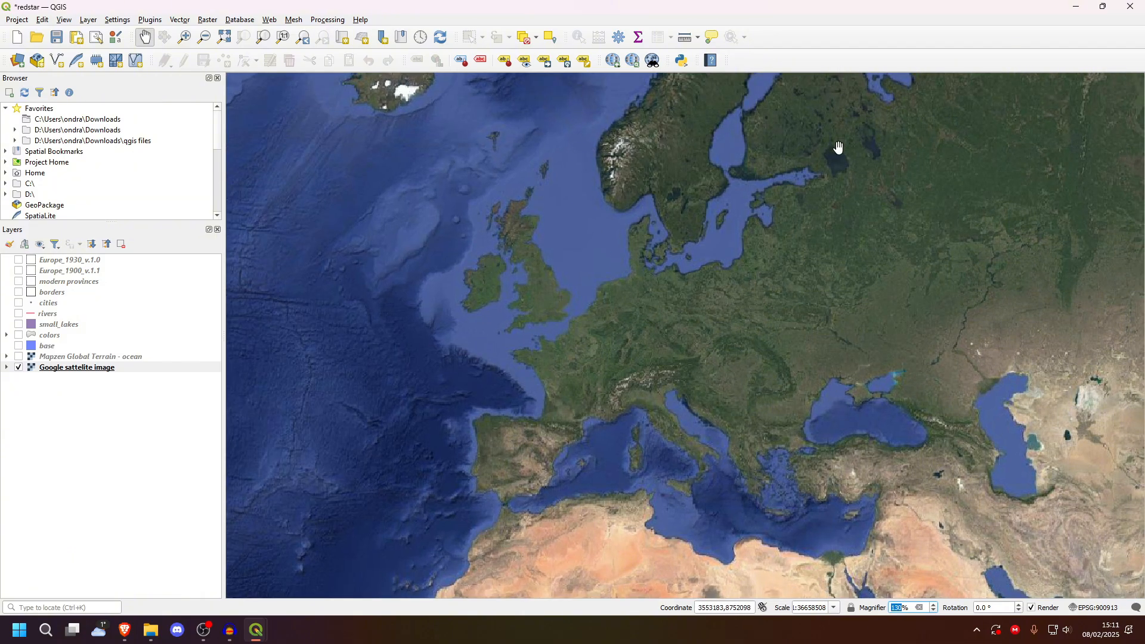
mouse_move(244, 632)
click(320, 572)
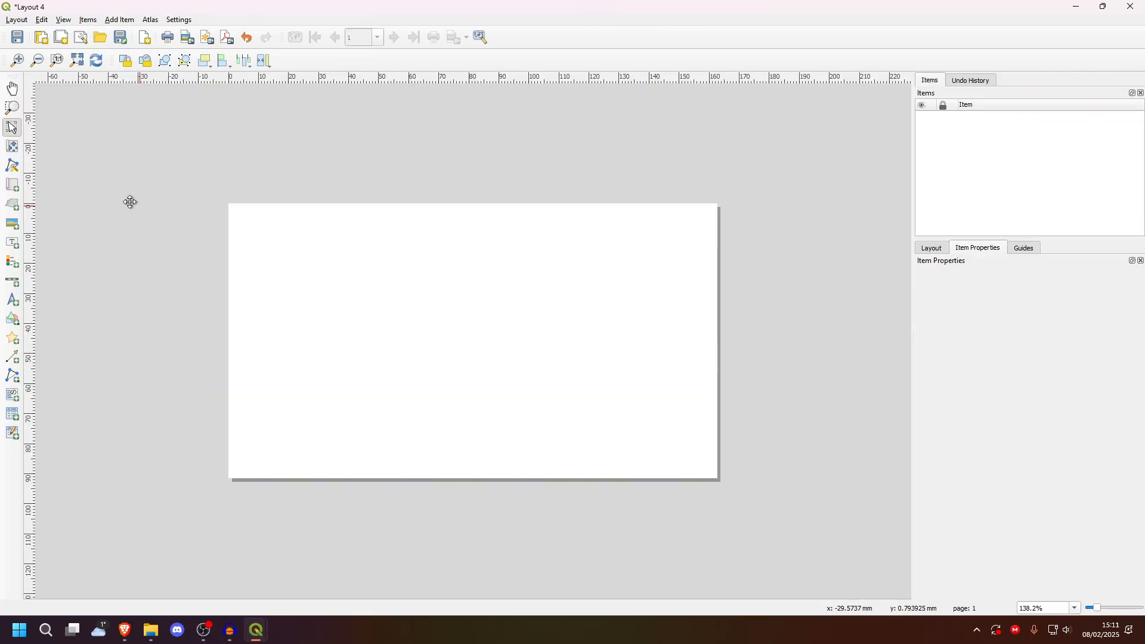
click(12, 185)
drag(231, 205, 716, 477)
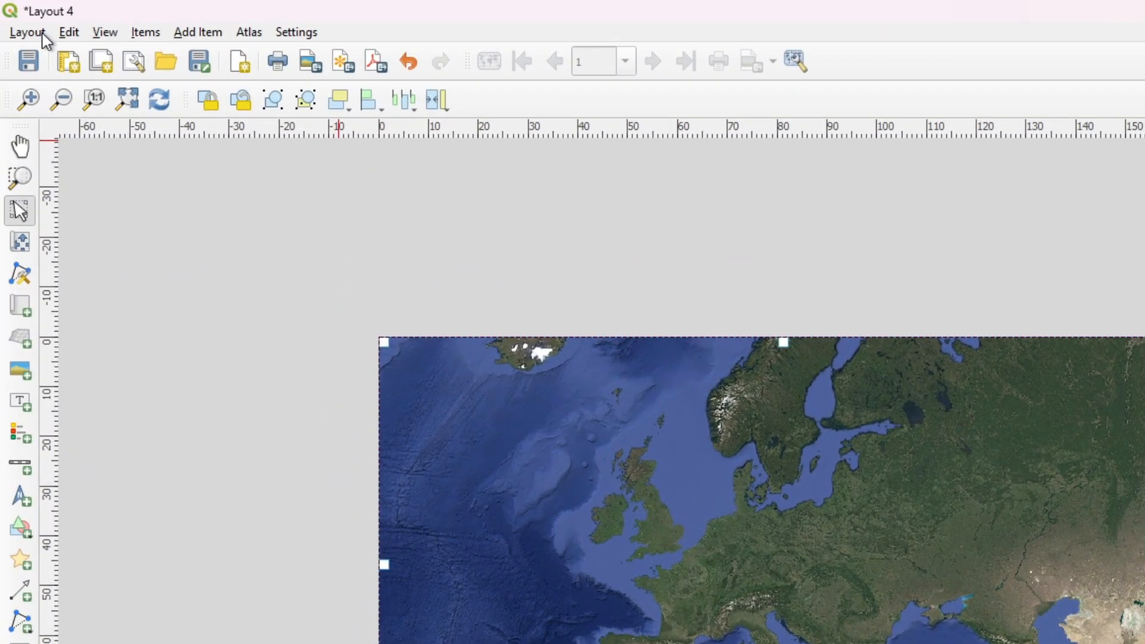
Step: Start exporting the layout as an image, choosing the Desktop folder "there's nothing we can do - Austira-Hungary" as destination
click(27, 32)
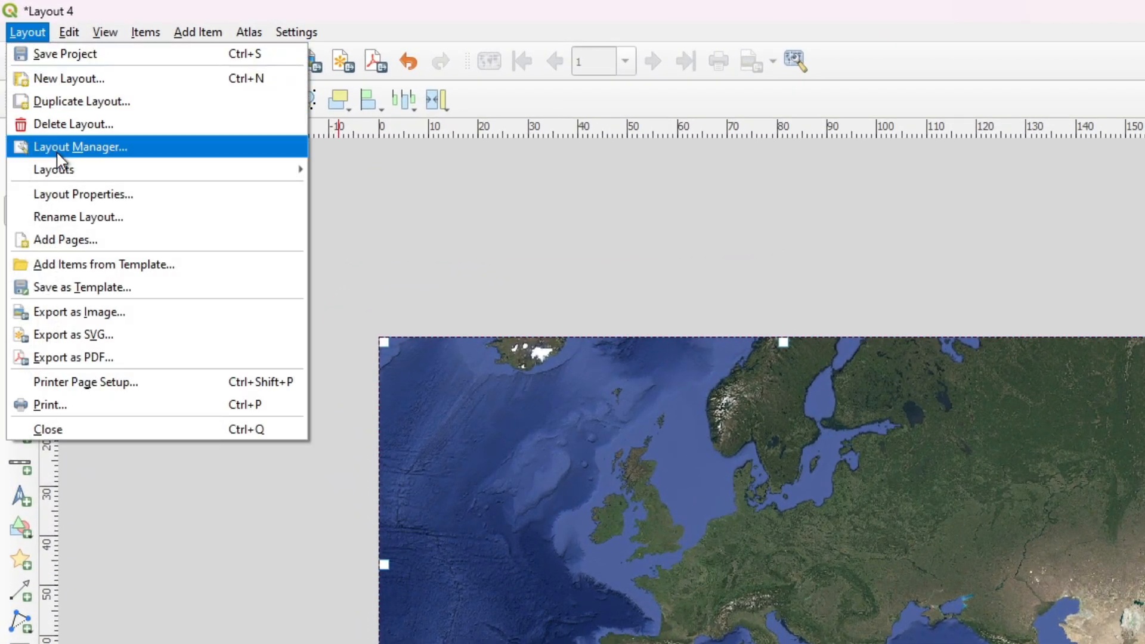
click(105, 320)
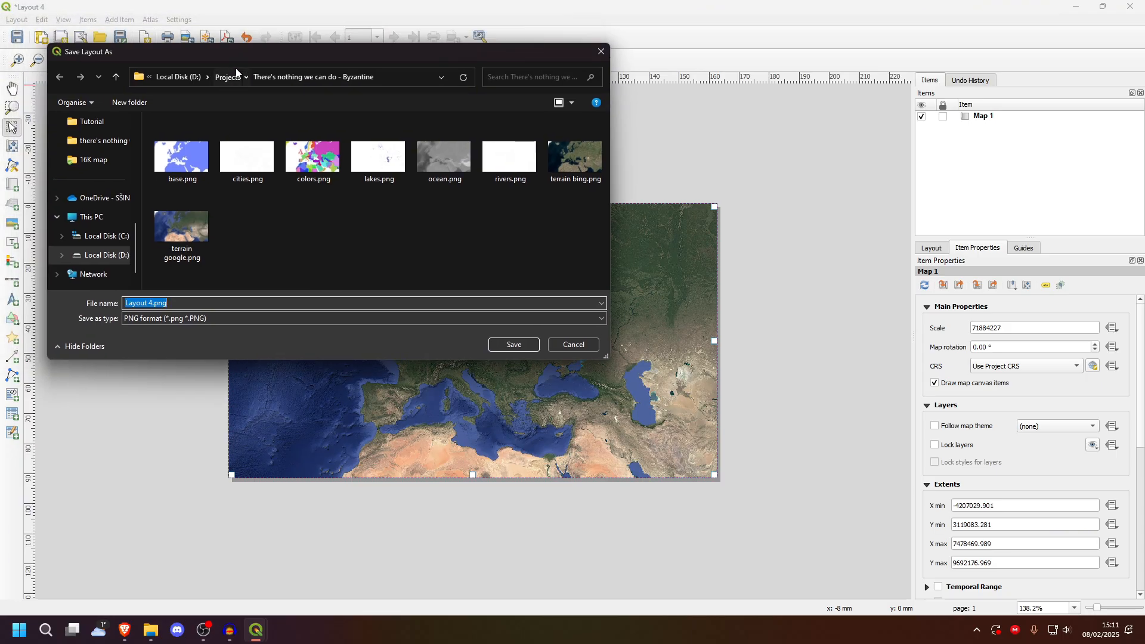
click(235, 69)
scroll(92, 222, up, 5)
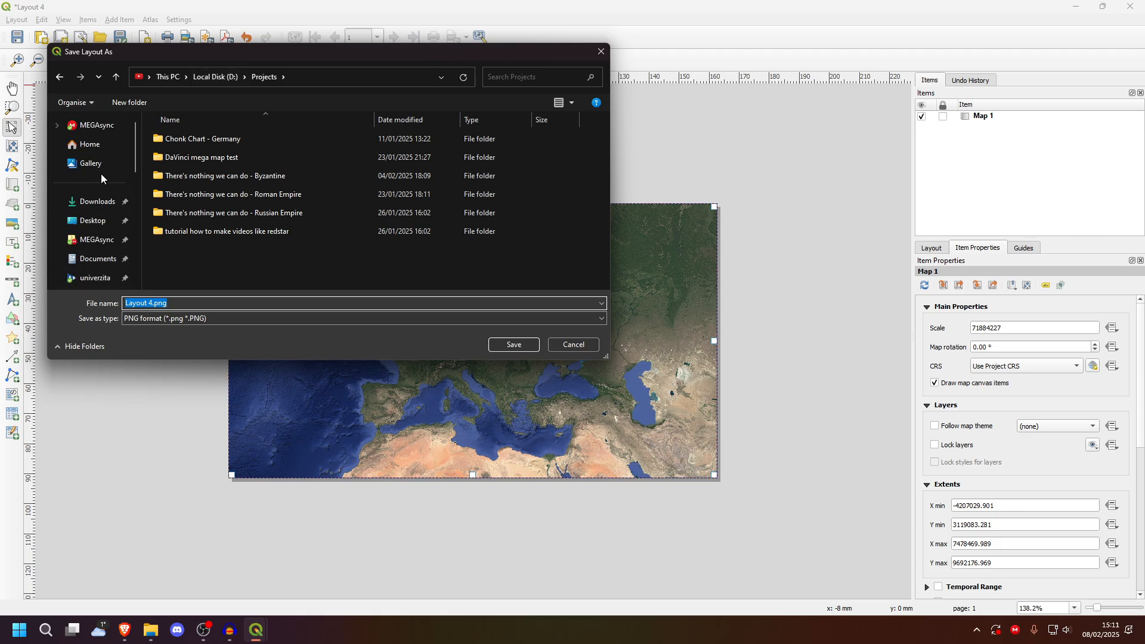
click(100, 221)
double_click(198, 230)
Step: Create a folder named layers beside the audio folder and open it as the export destination
right_click(179, 193)
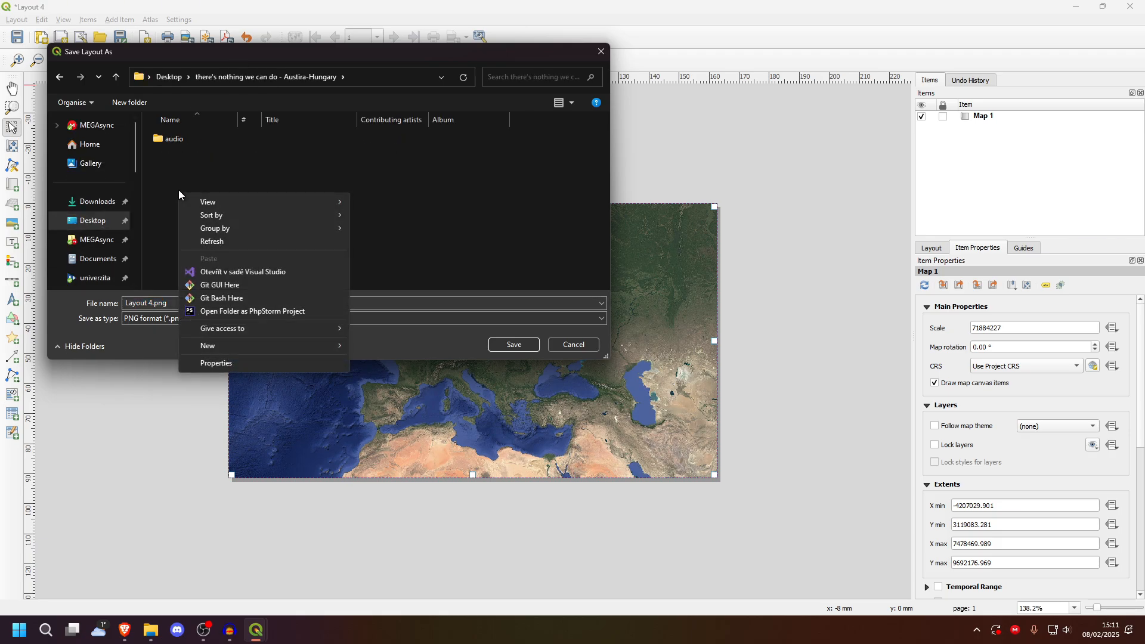
mouse_move(229, 352)
click(365, 347)
text(layers)
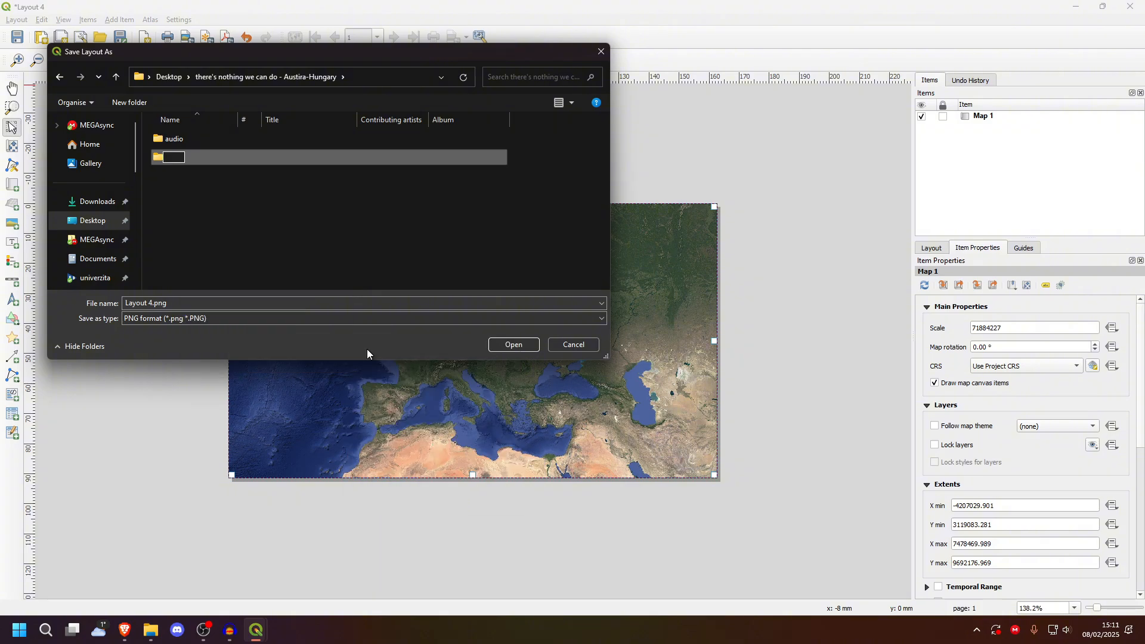
key(Return)
key(Return)
Step: Name the exported image terrain in PNG format and proceed to its export options
click(192, 304)
text(land)
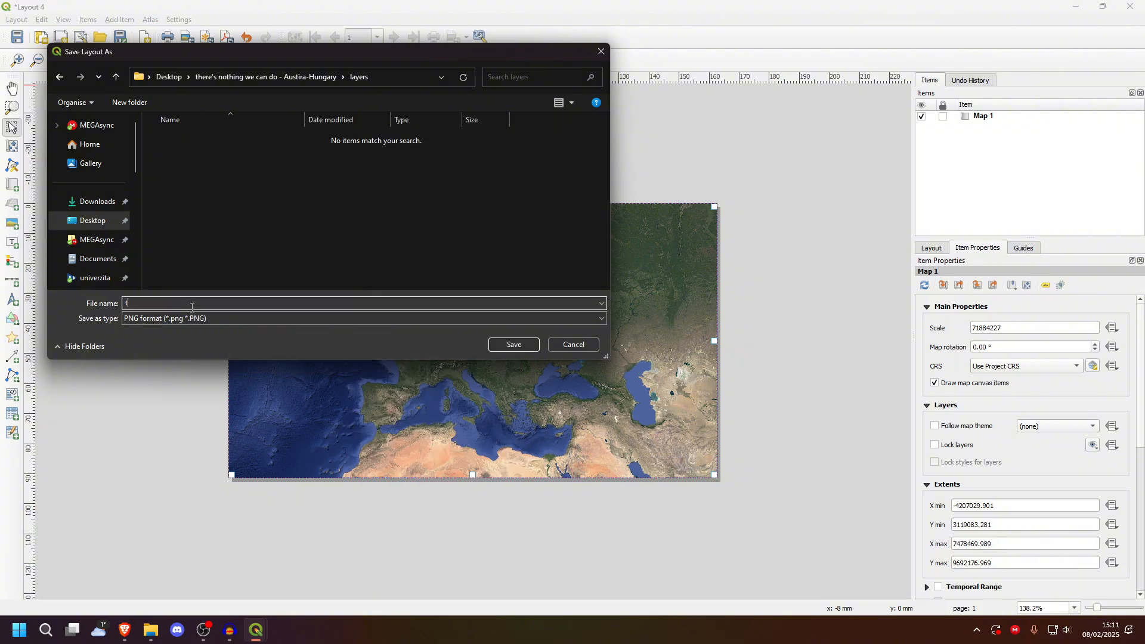
key(Return)
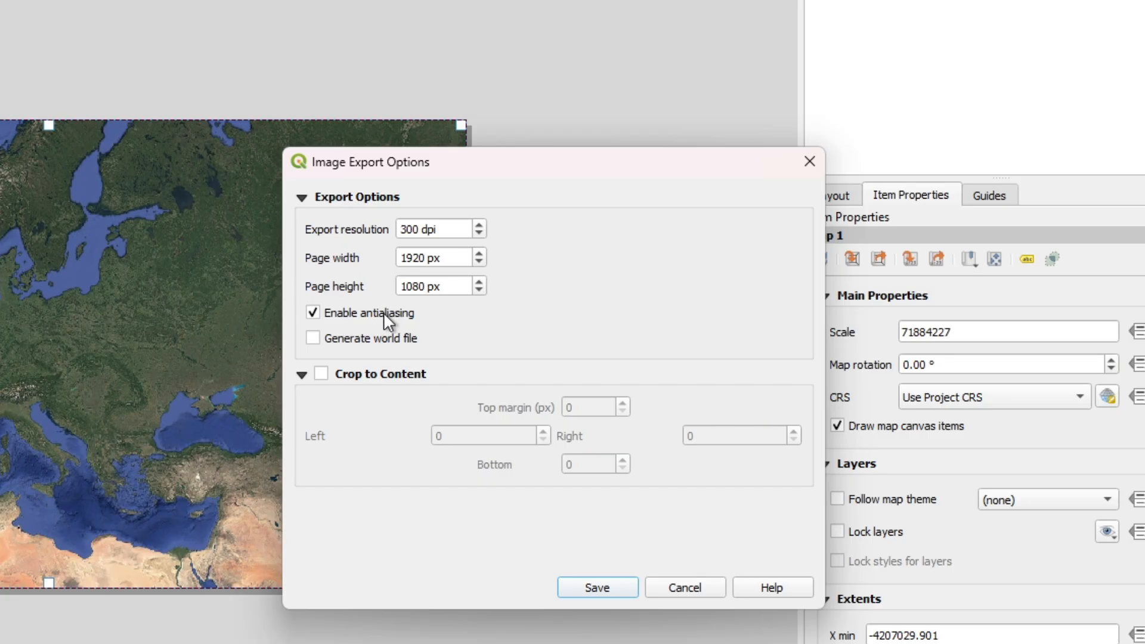
Step: Try export resolutions of 3000 dpi and 900 dpi for the terrain image
drag(394, 174, 120, 141)
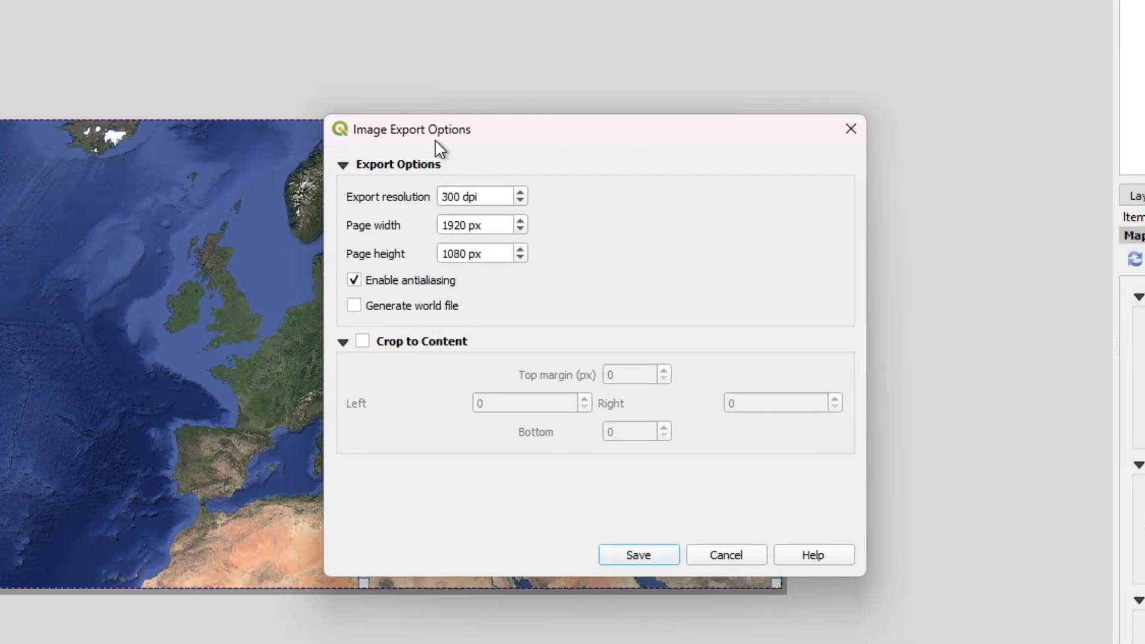
double_click(456, 197)
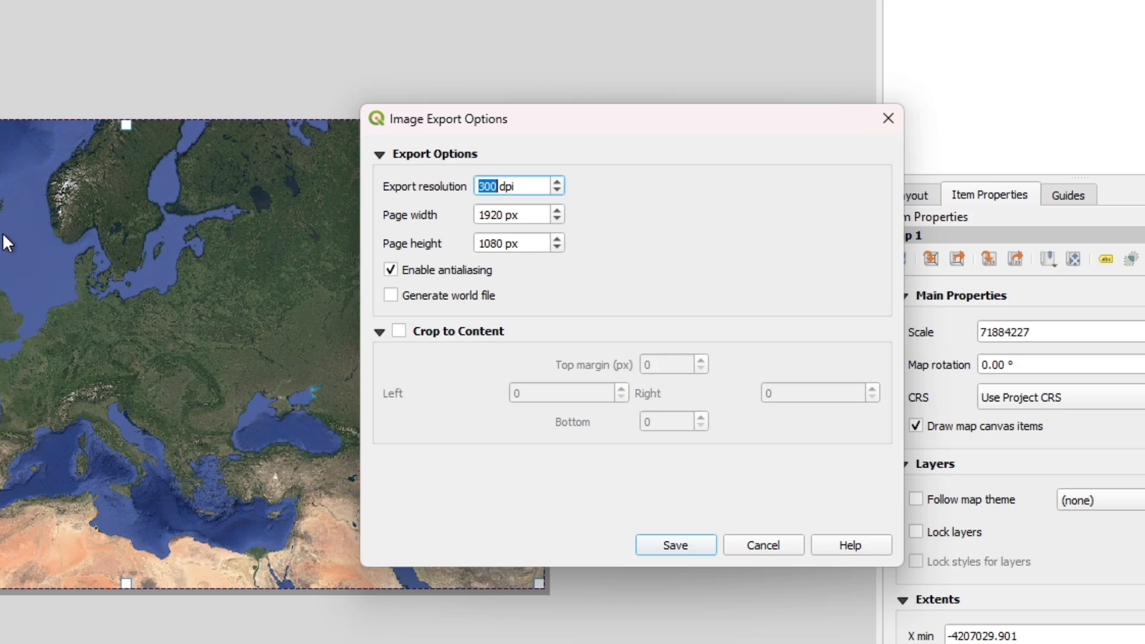
text(3000)
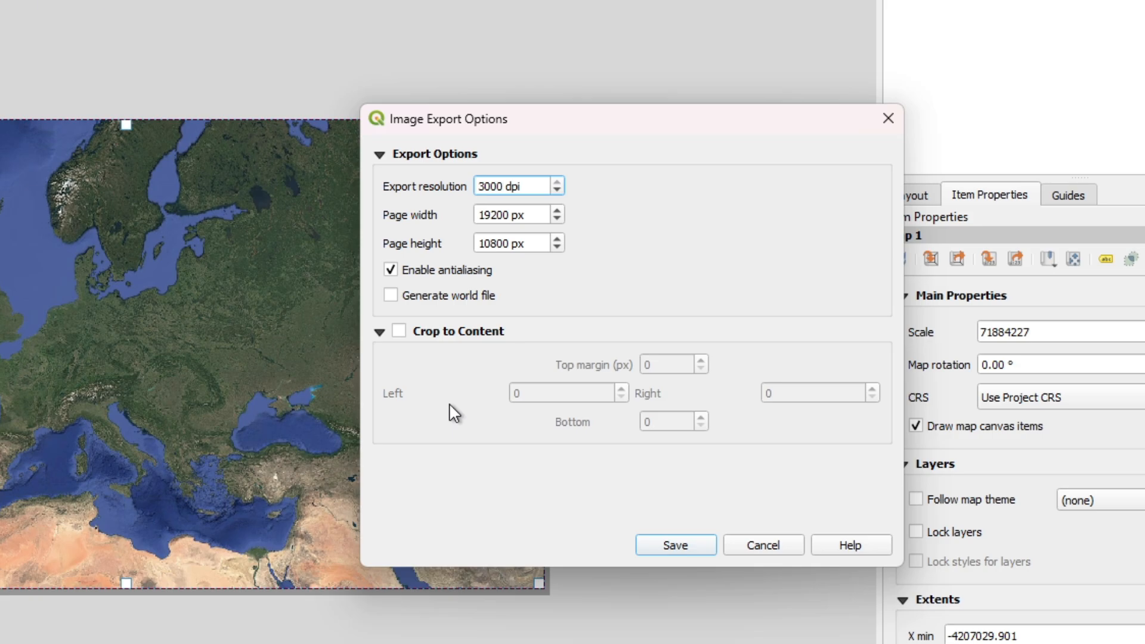
key(BackSpace)
key(BackSpace)
key(BackSpace)
key(BackSpace)
text(900)
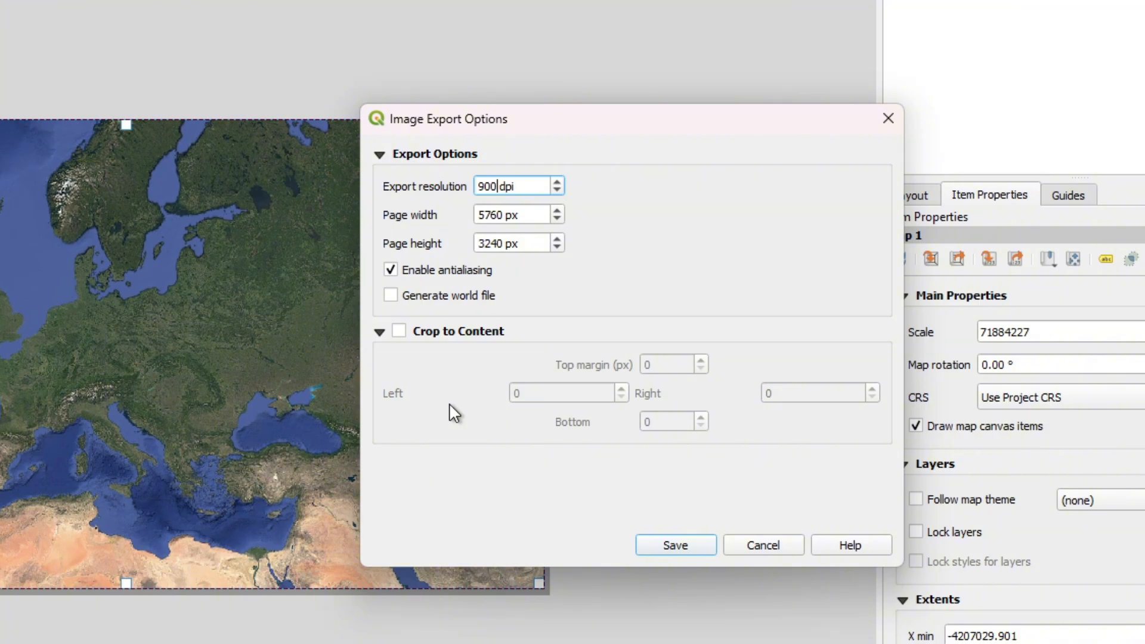
Step: Set the export resolution to 1200 dpi and save the terrain image
key(BackSpace)
key(BackSpace)
key(BackSpace)
text(120)
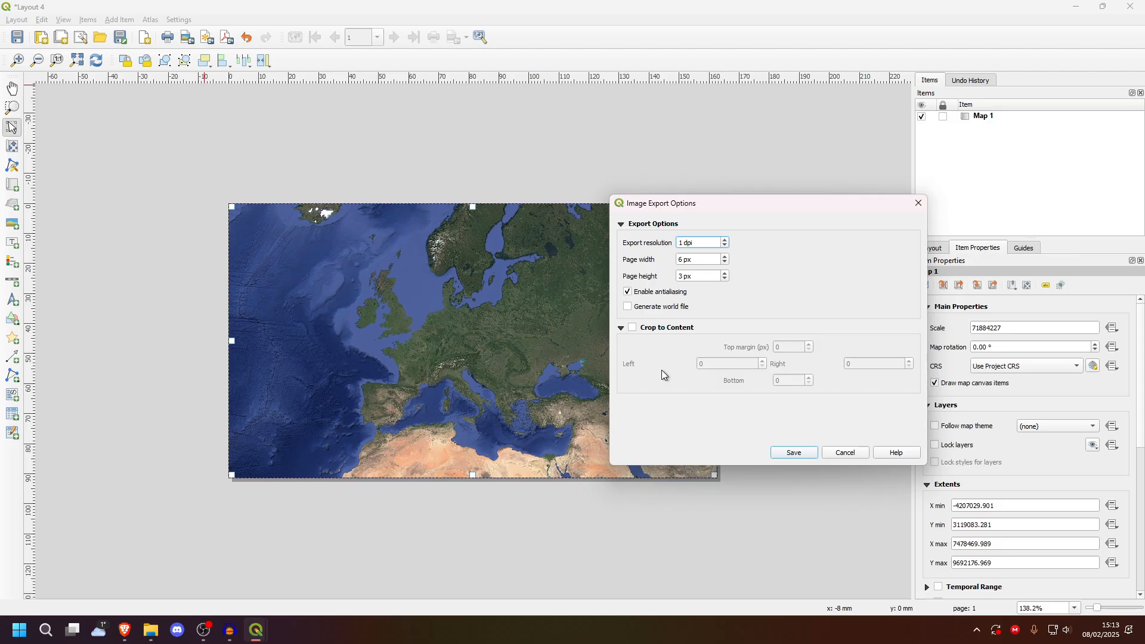
text(0)
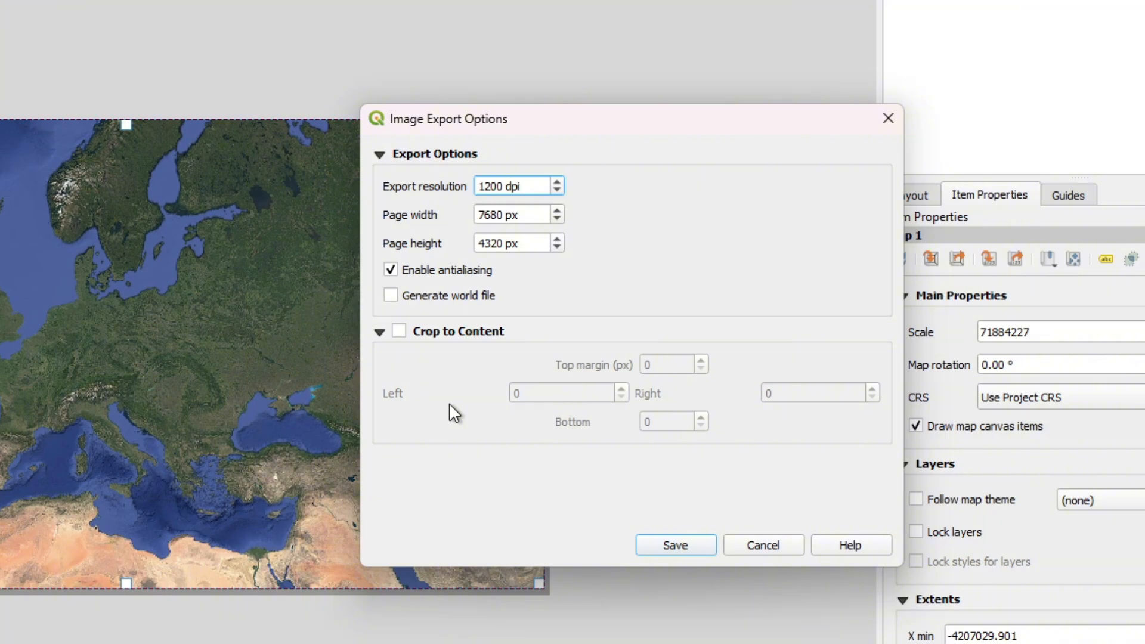
click(677, 545)
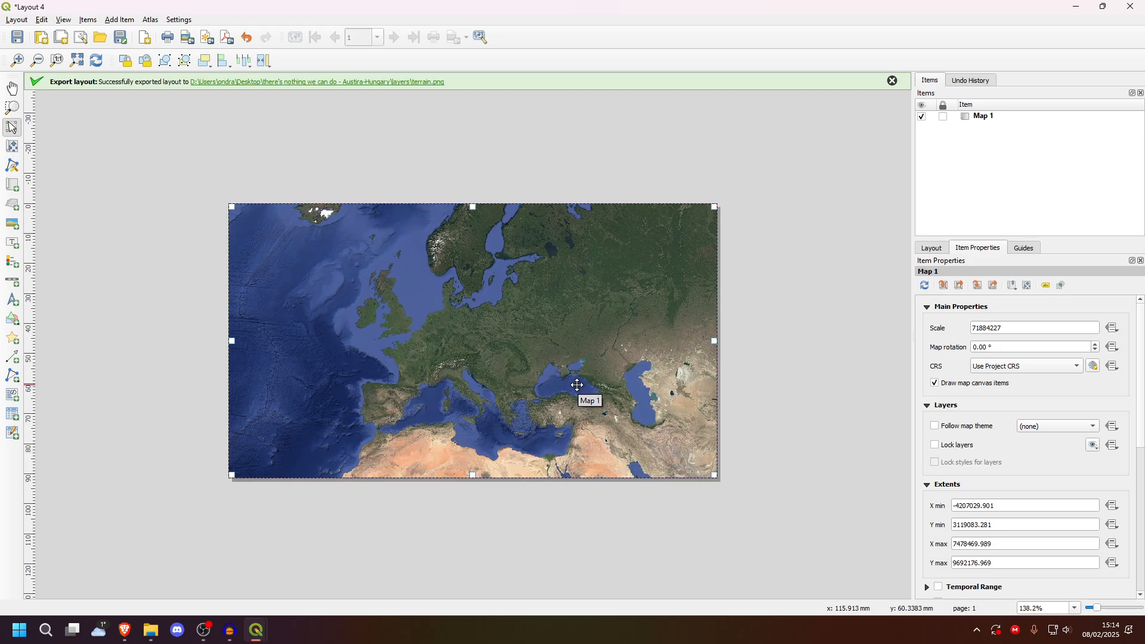
Step: Open the exported terrain.png from the Desktop project's layers folder in Paint.NET
key(alt+Tab)
drag(493, 118, 628, 127)
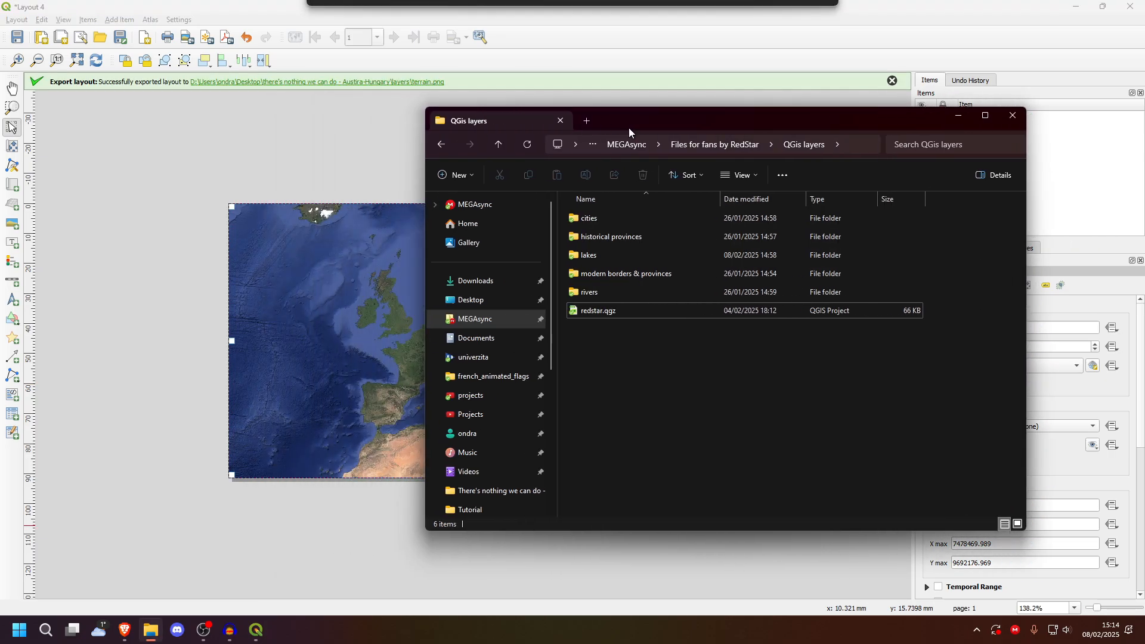
click(503, 297)
click(626, 233)
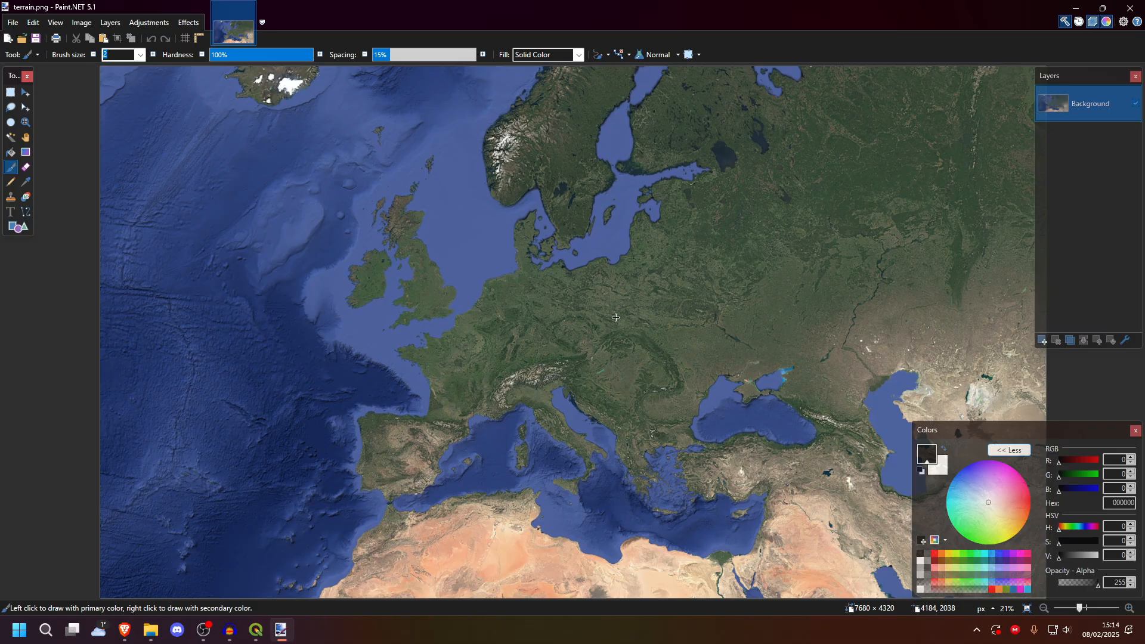
Step: Examine the terrain image's detail around the Alps and the northern Adriatic, and close Paint.NET
scroll(616, 318, up, 10)
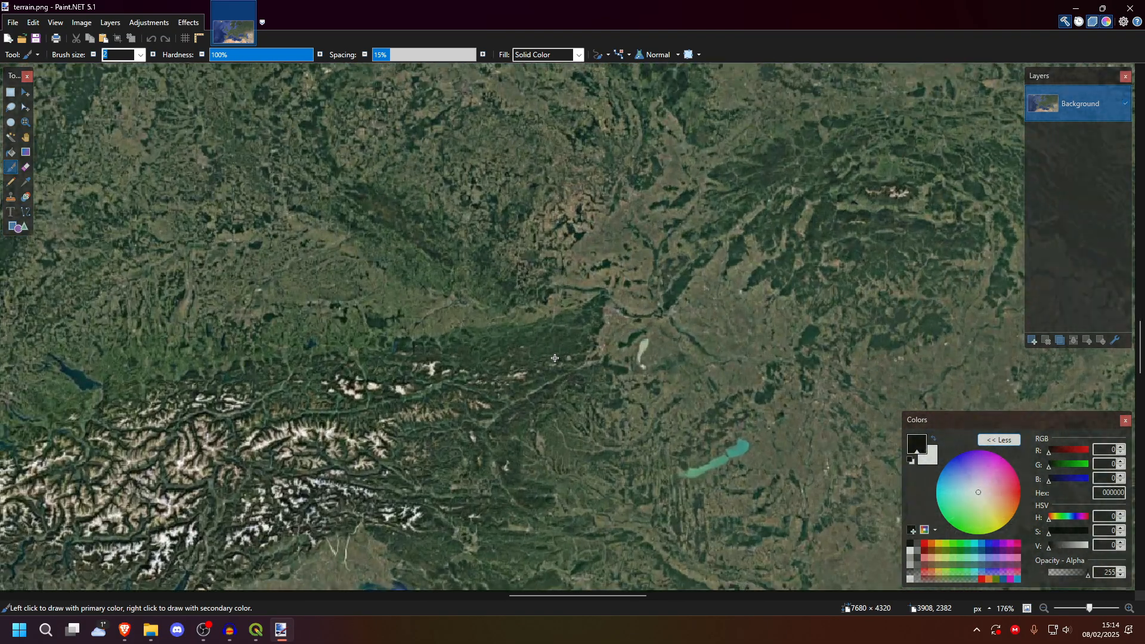
scroll(555, 358, down, 5)
scroll(480, 467, up, 6)
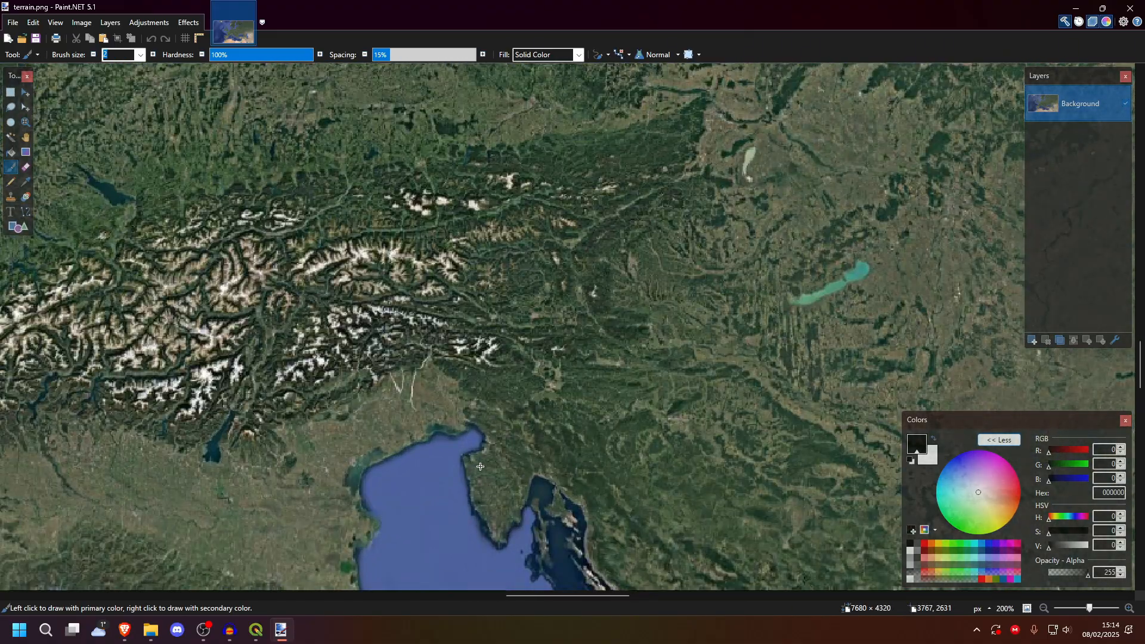
scroll(560, 480, down, 2)
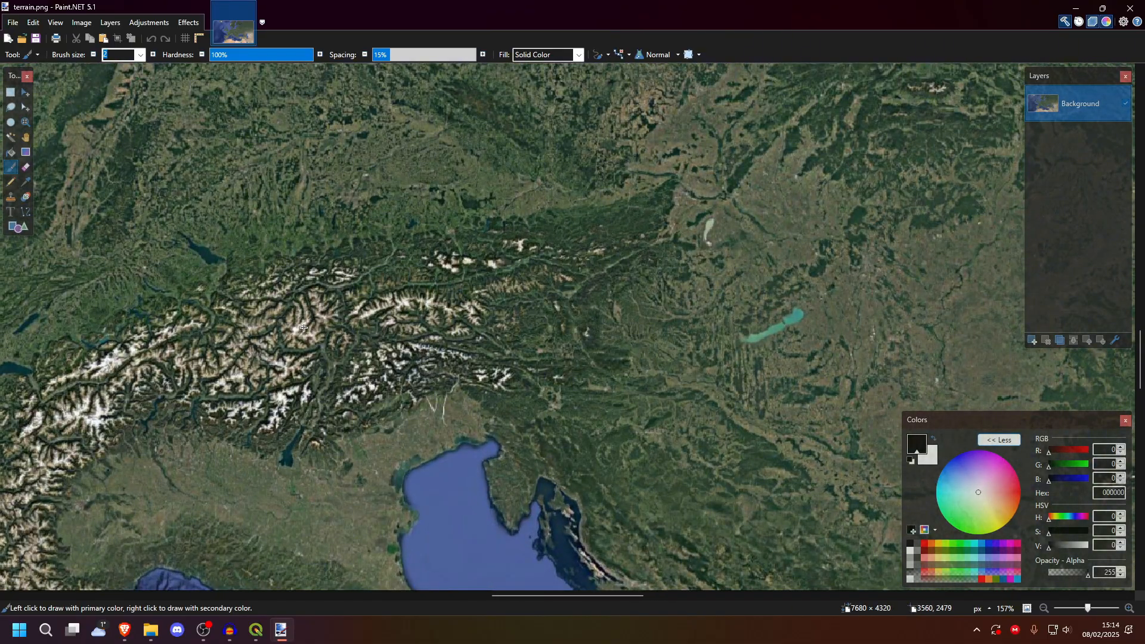
scroll(304, 328, down, 12)
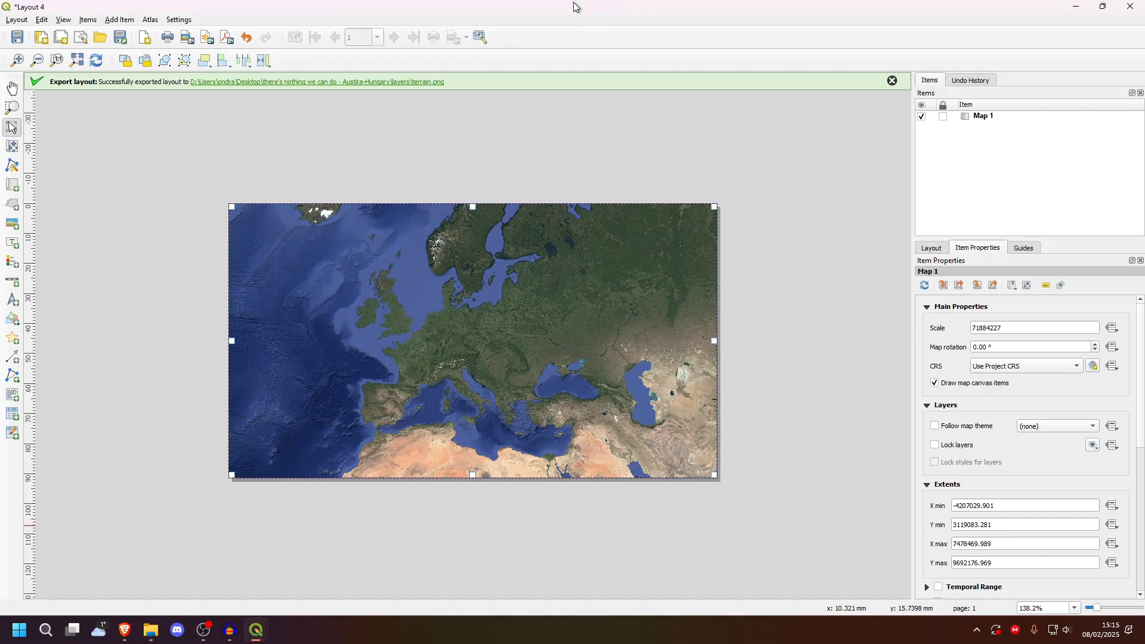
click(1131, 8)
Step: In the redstar project, show the Mapzen Global Terrain - ocean layer instead of Google sattelite image, and return to Layout 4
mouse_move(256, 627)
click(215, 589)
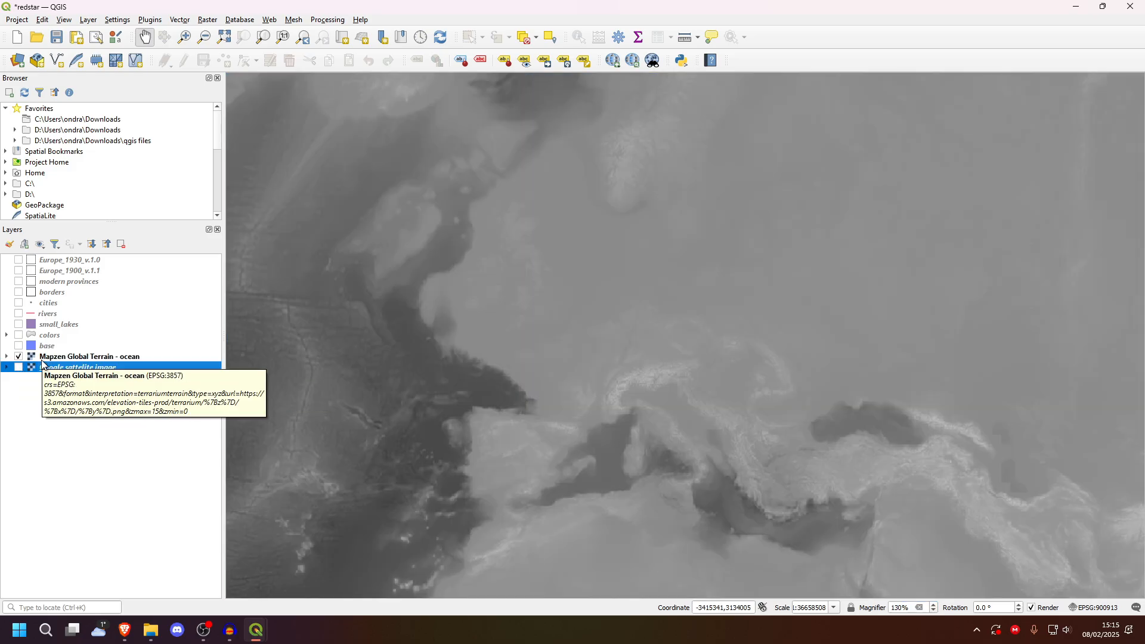
mouse_move(257, 629)
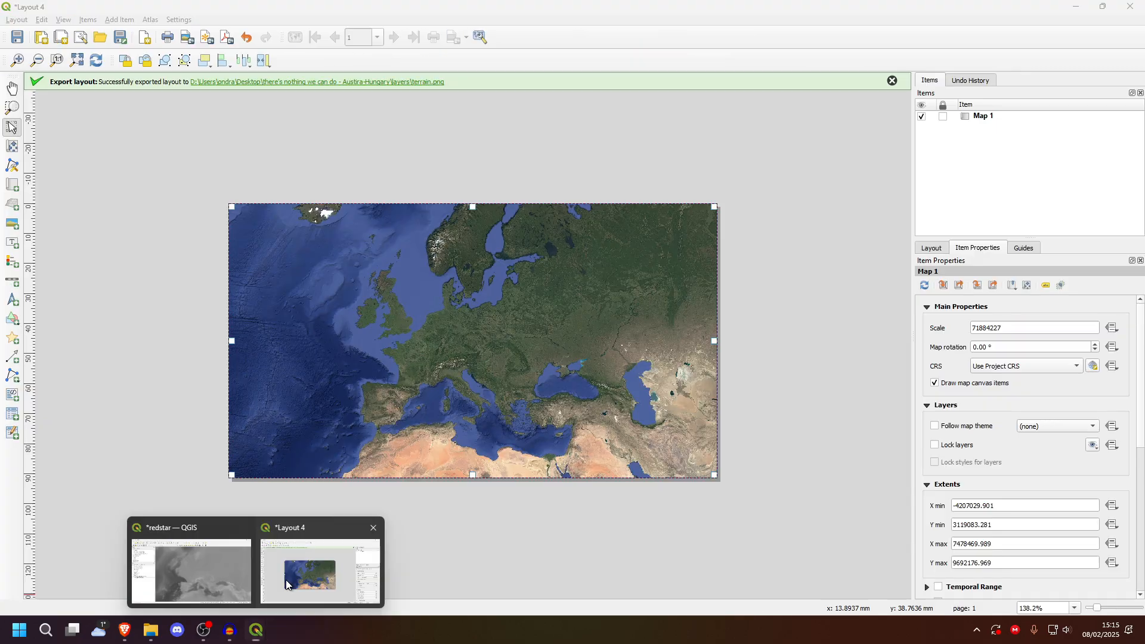
click(286, 580)
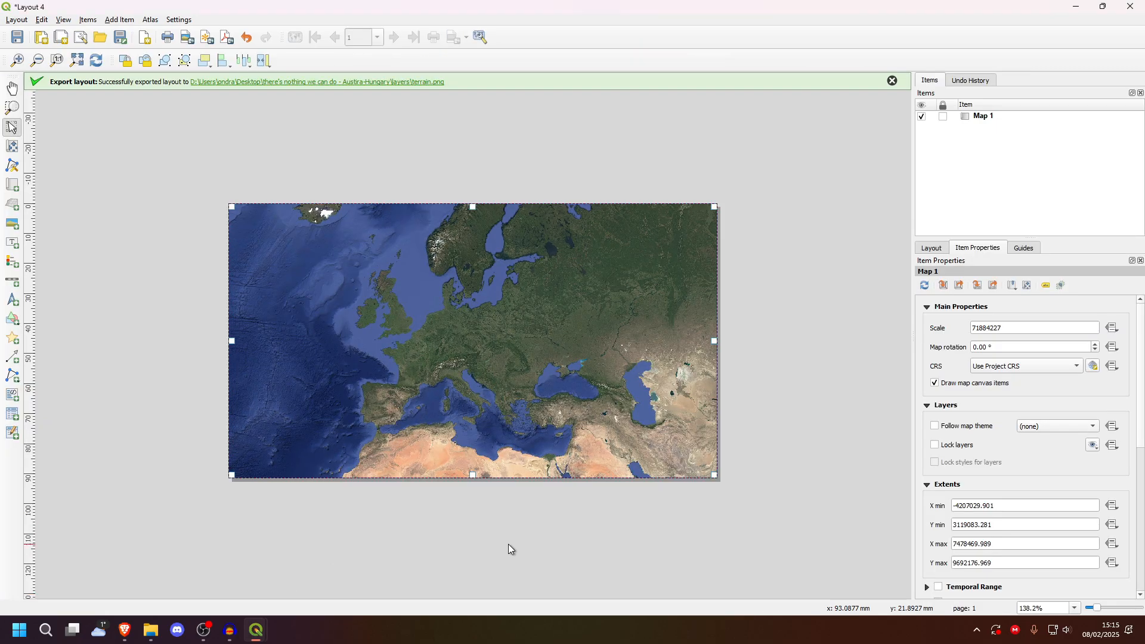
Step: Refresh Map 1 and export the layout as an image named ocean at 1200 dpi
click(925, 287)
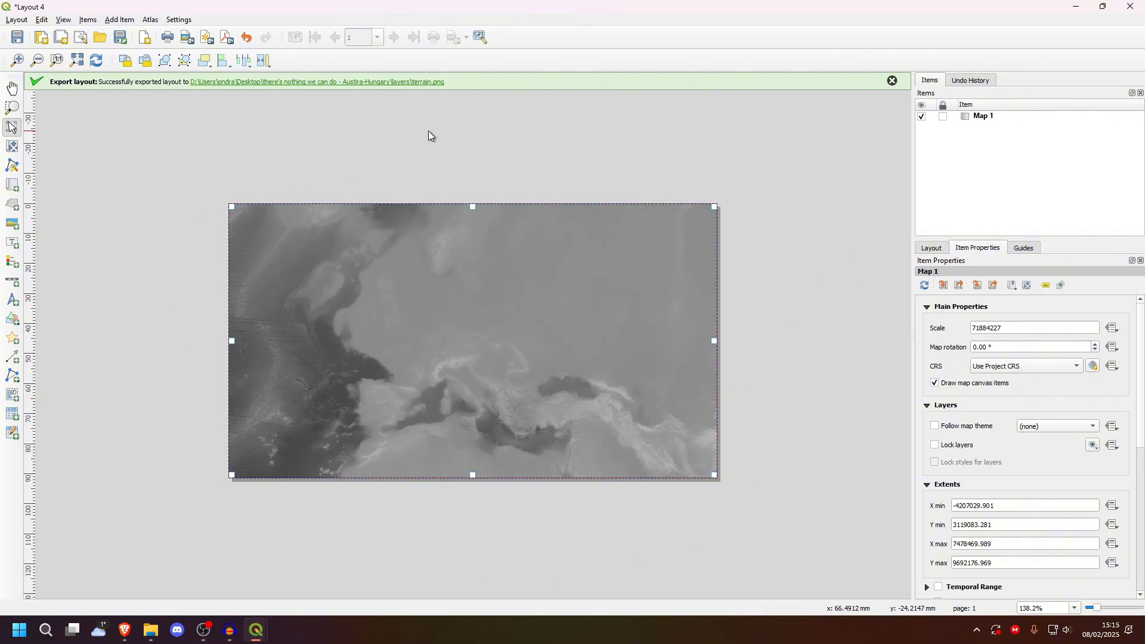
click(17, 19)
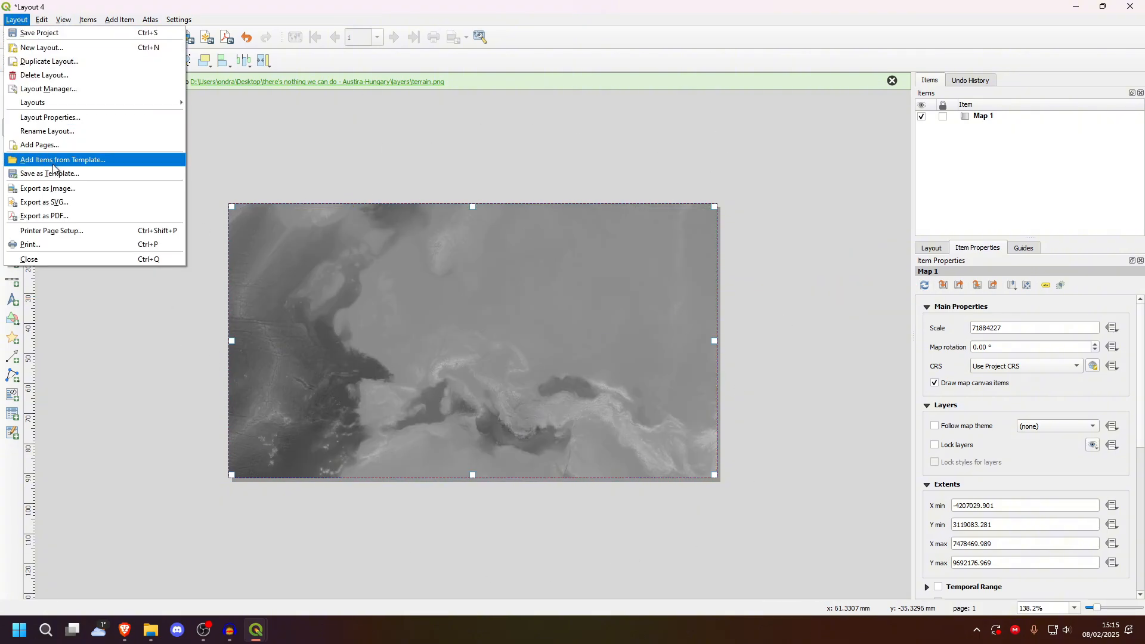
click(66, 189)
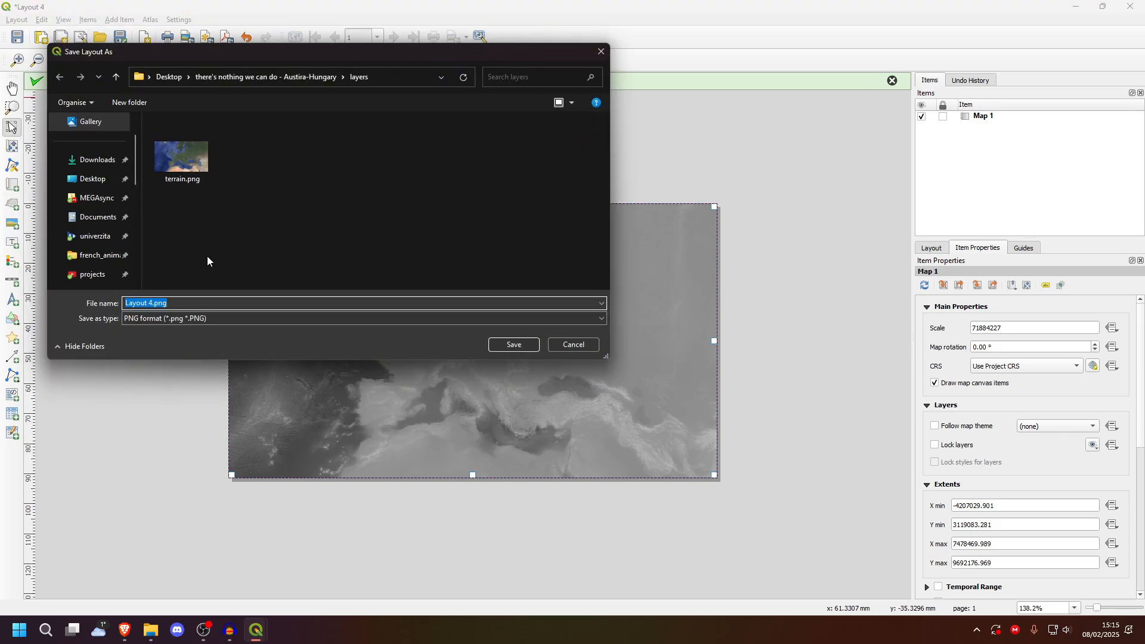
text(ocean)
key(Return)
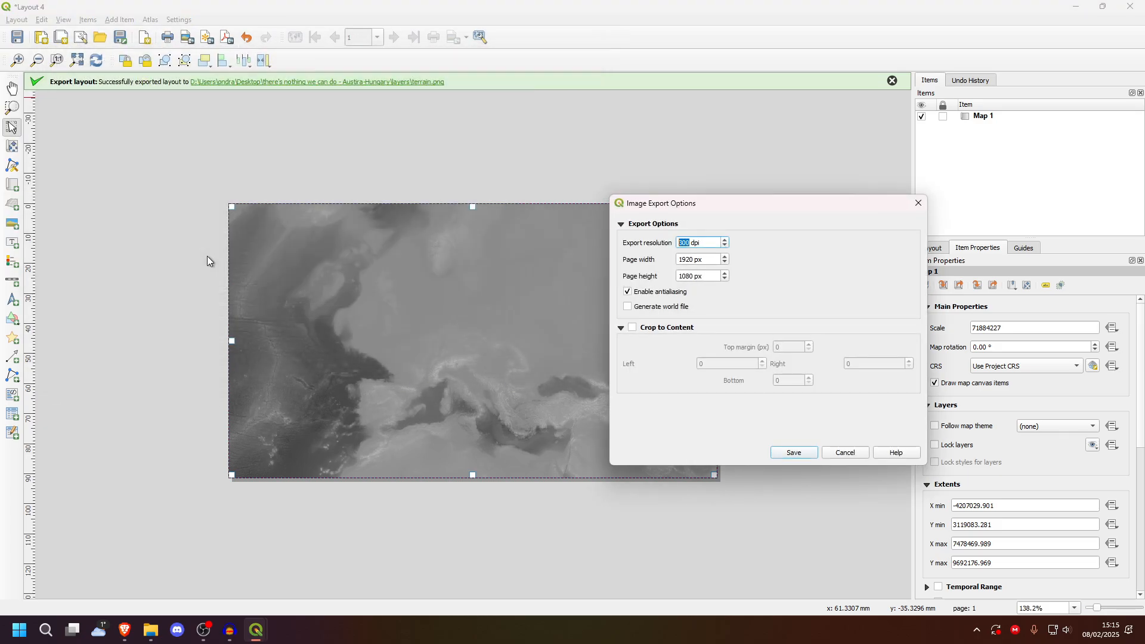
text(1200)
click(782, 452)
Step: In the redstar project, show the base layer instead of Mapzen Global Terrain - ocean, and return to Layout 4
mouse_move(258, 627)
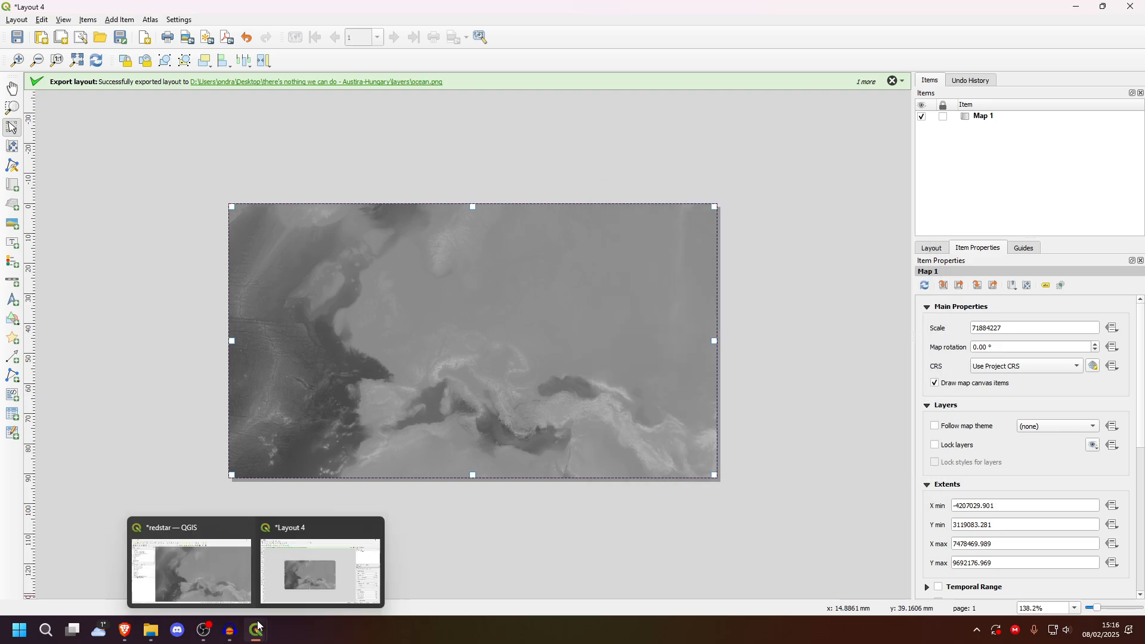
click(224, 569)
click(18, 356)
click(19, 345)
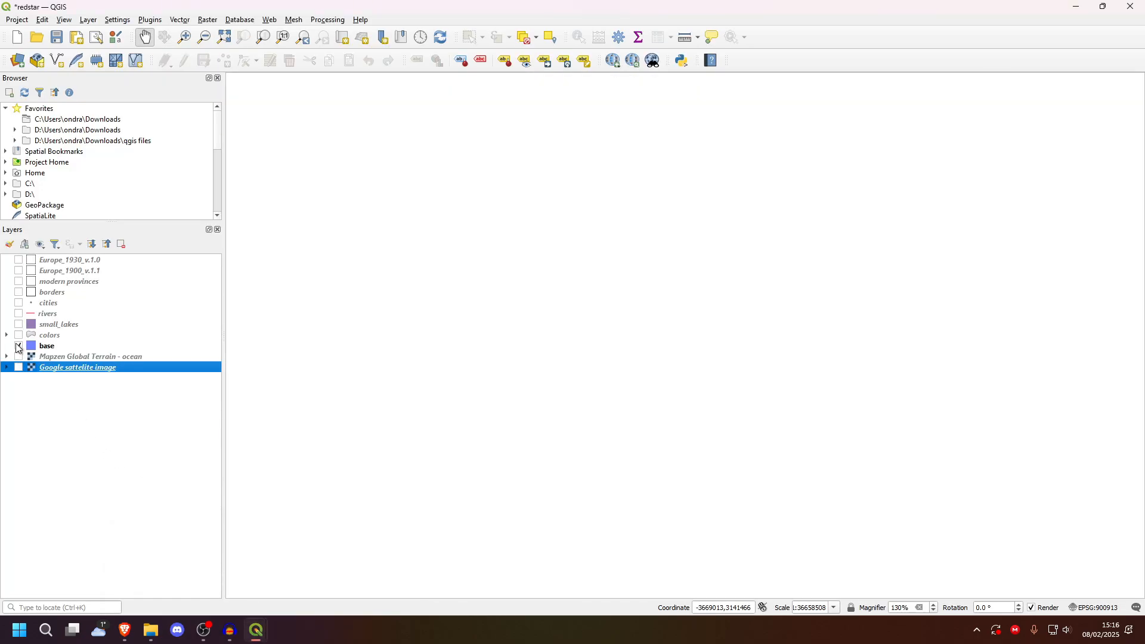
click(47, 346)
mouse_move(267, 630)
click(320, 570)
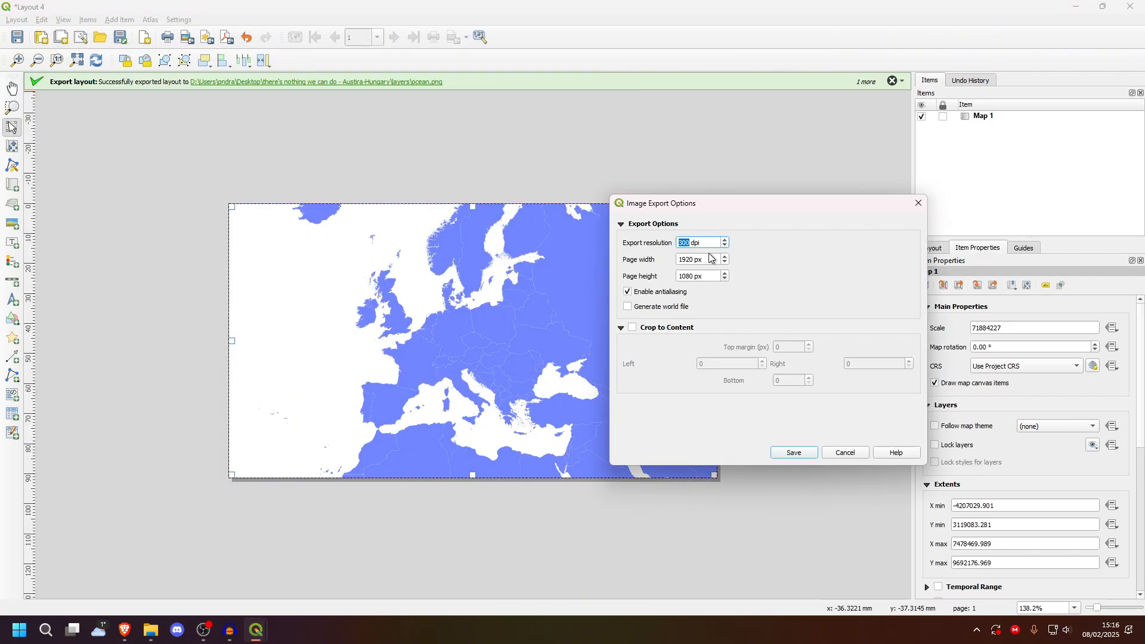
Step: Set the base map's image export resolution to 1200 dpi and turn off antialiasing
text(1200 dpi)
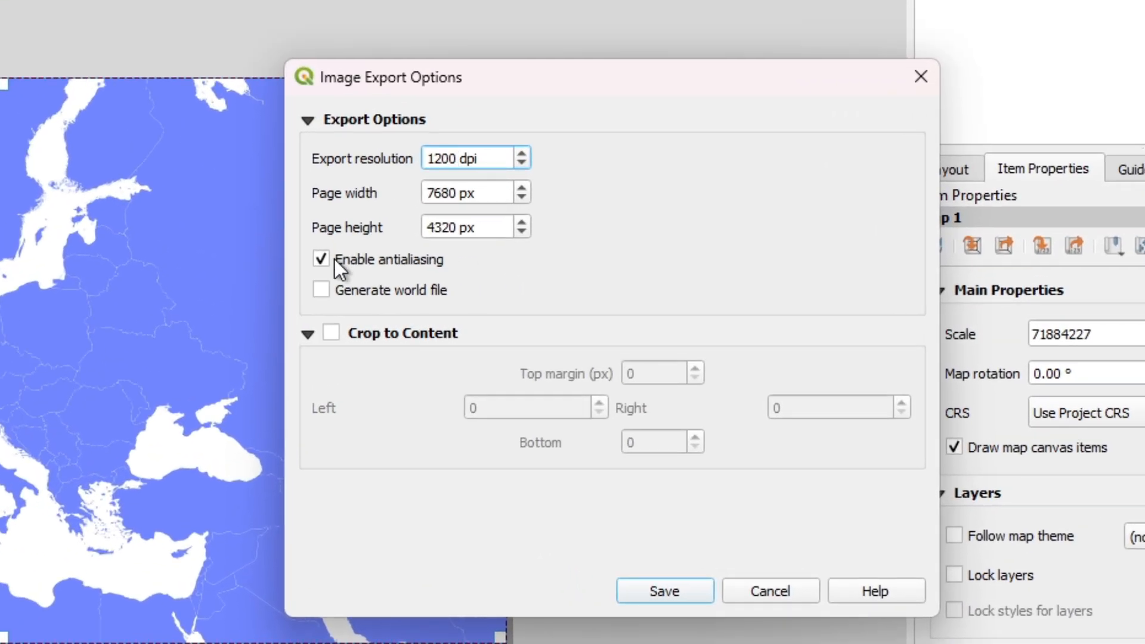
click(337, 268)
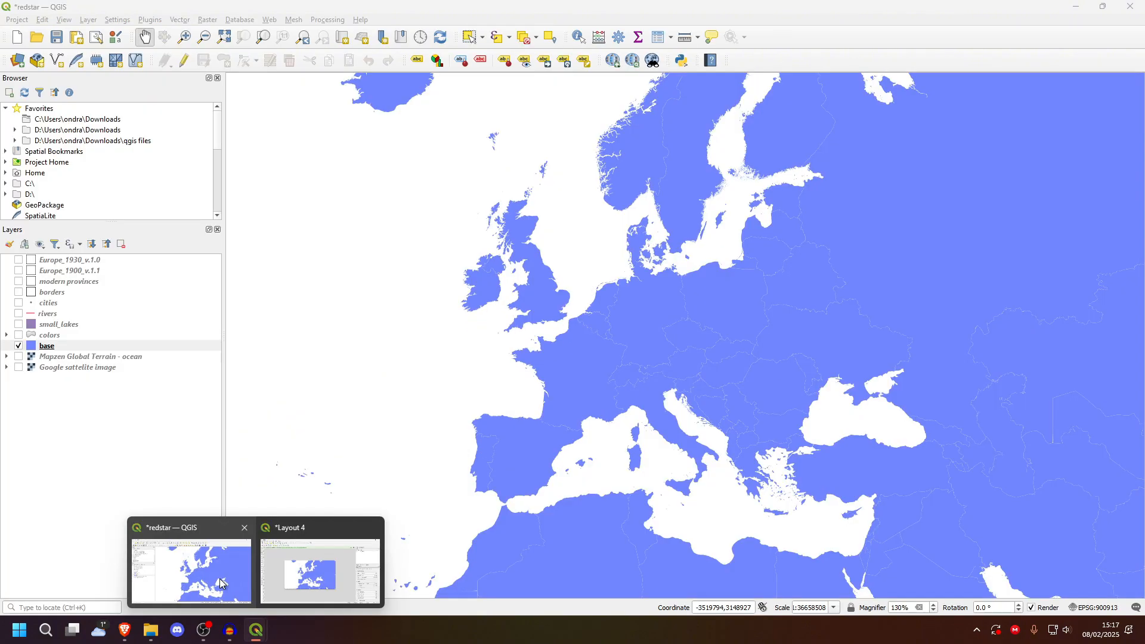
Step: In the redstar project, show the colors layer instead of the base layer and select it
click(19, 336)
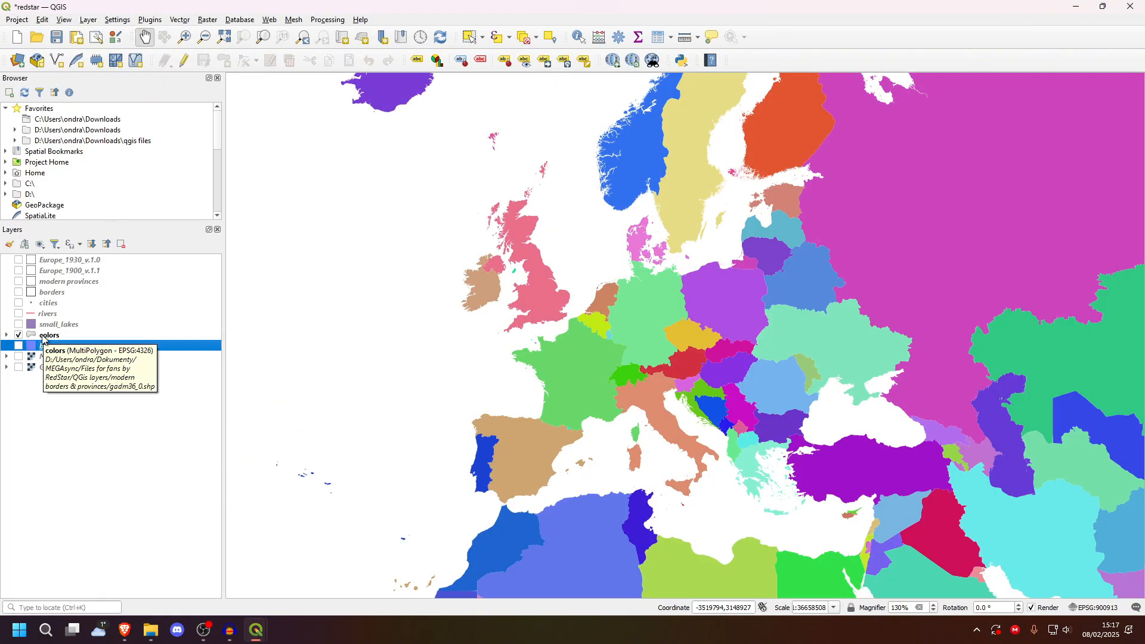
click(43, 336)
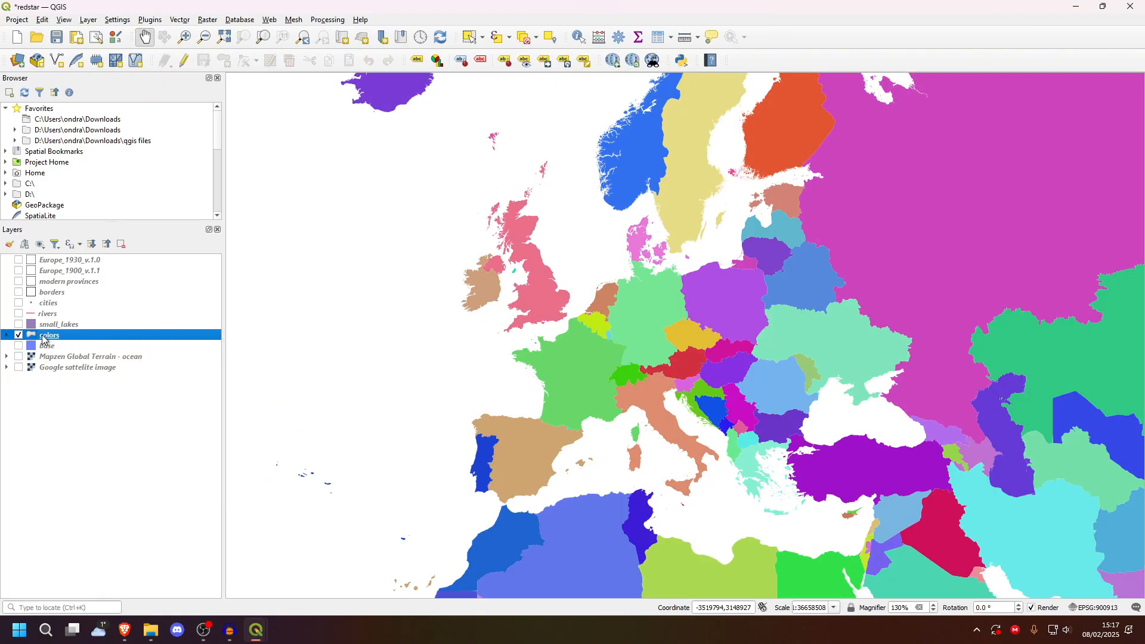
shift+click(61, 262)
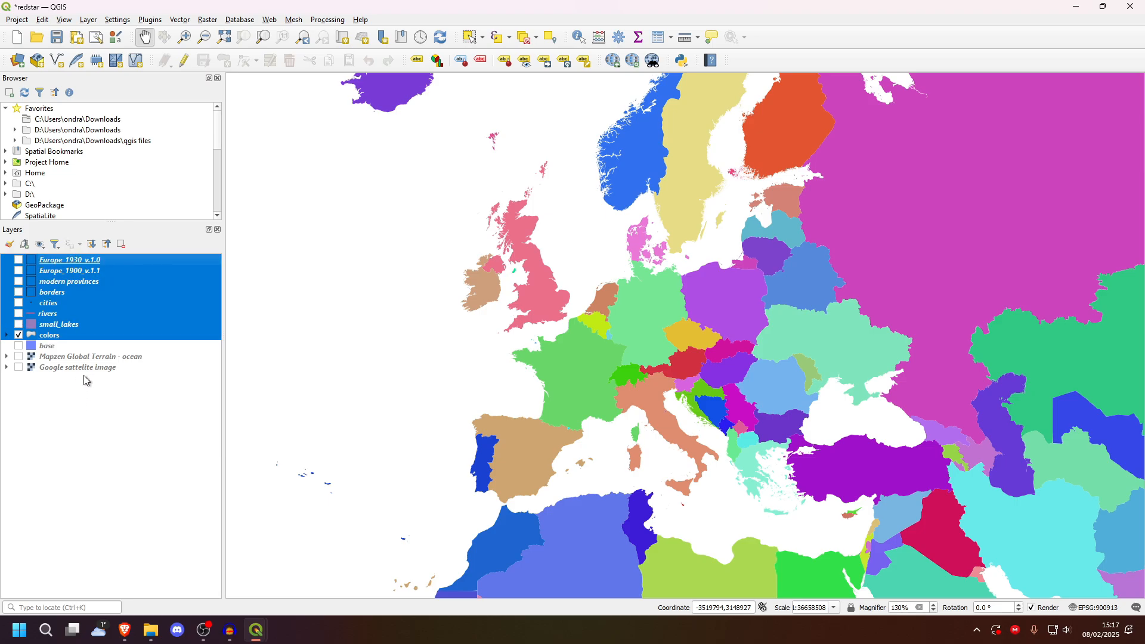
click(73, 261)
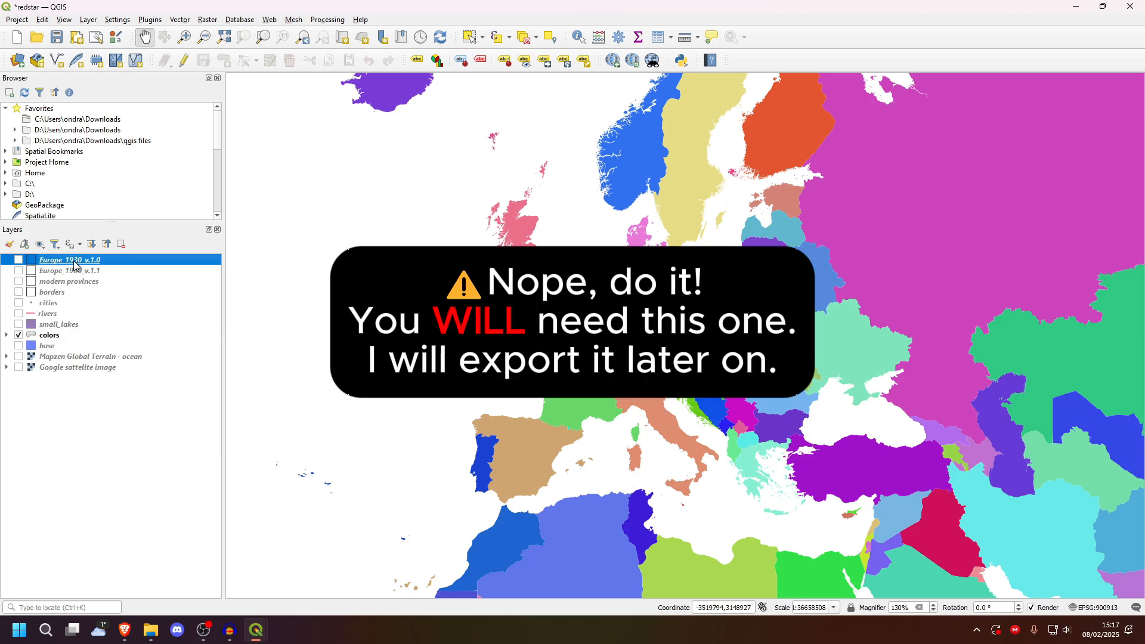
click(77, 272)
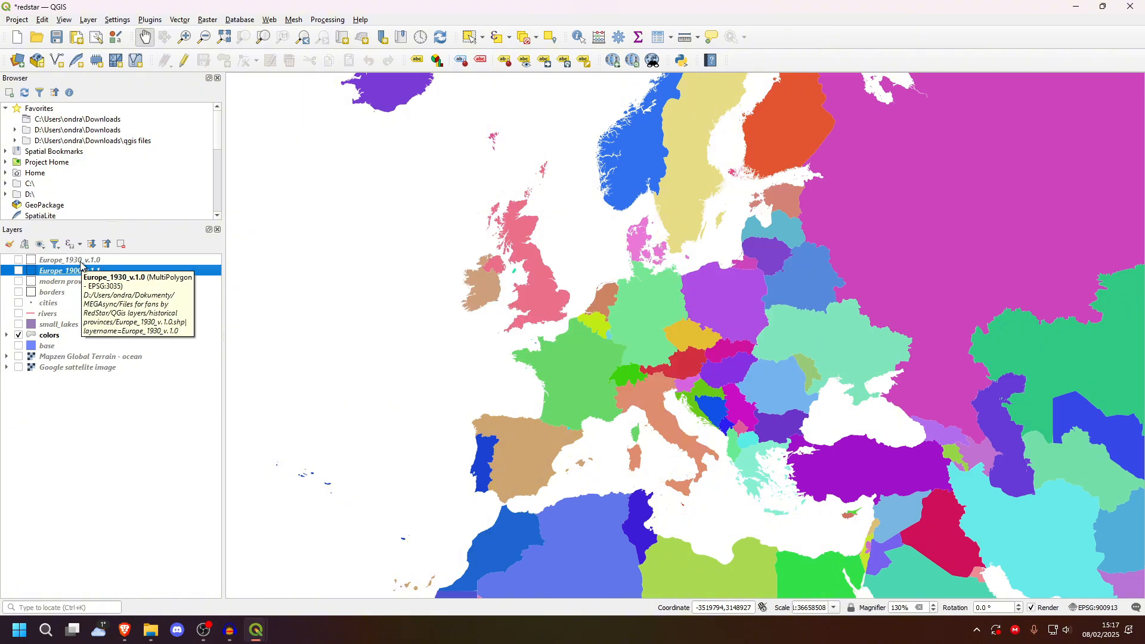
click(82, 261)
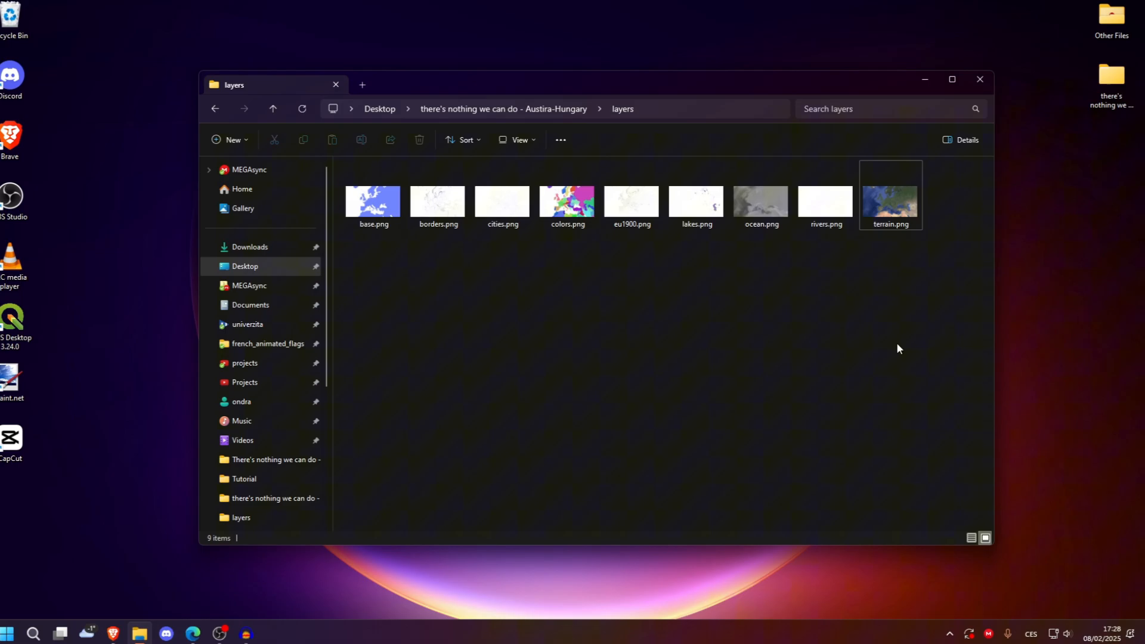
Step: Open terrain.png from the project's layers folder in Paint.NET
mouse_move(897, 344)
mouse_down()
mouse_move(912, 317)
mouse_move(201, 139)
mouse_up()
click(596, 316)
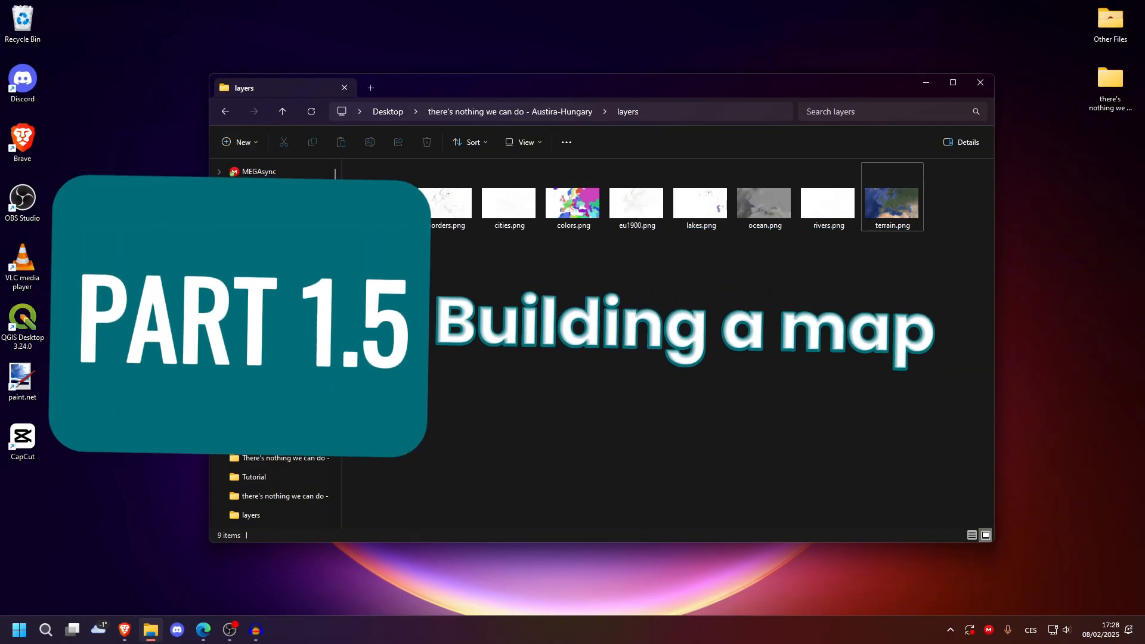
double_click(911, 205)
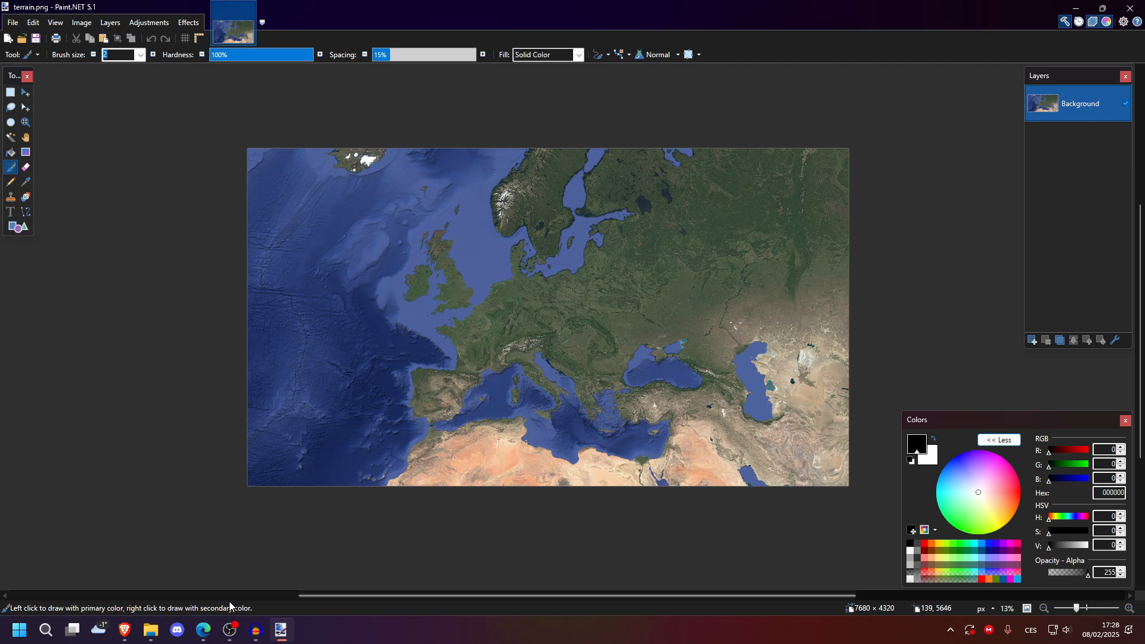
Step: Add all the other PNG images in the layers folder, from base.png to rivers.png, as new layers of terrain.png
click(150, 630)
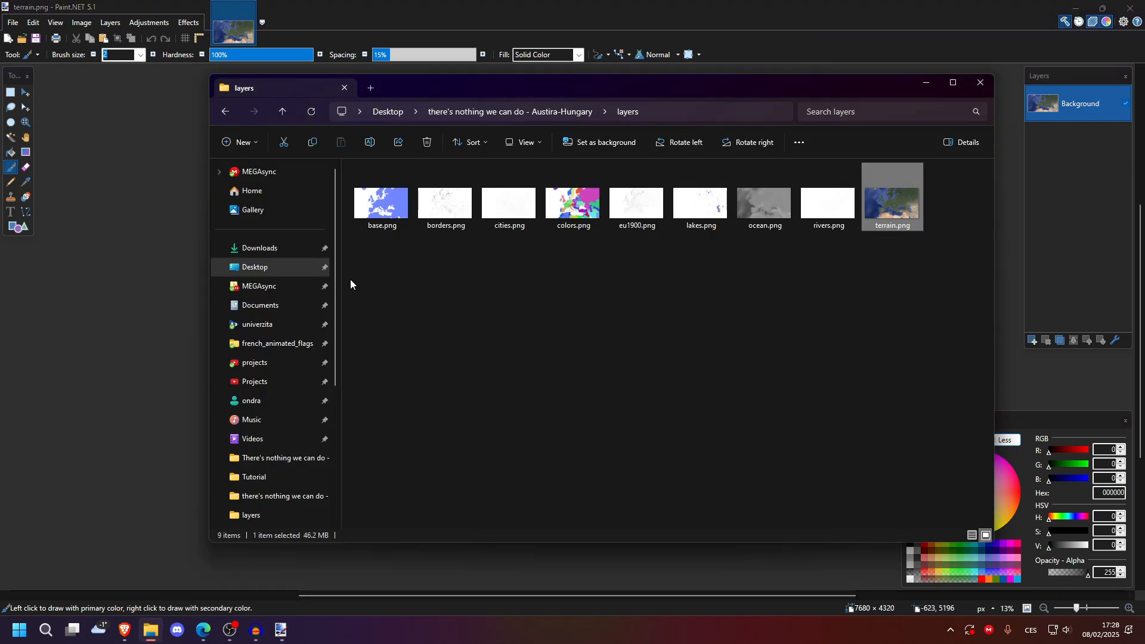
drag(350, 283, 841, 167)
mouse_move(382, 203)
mouse_down()
mouse_move(363, 228)
mouse_move(74, 228)
mouse_up()
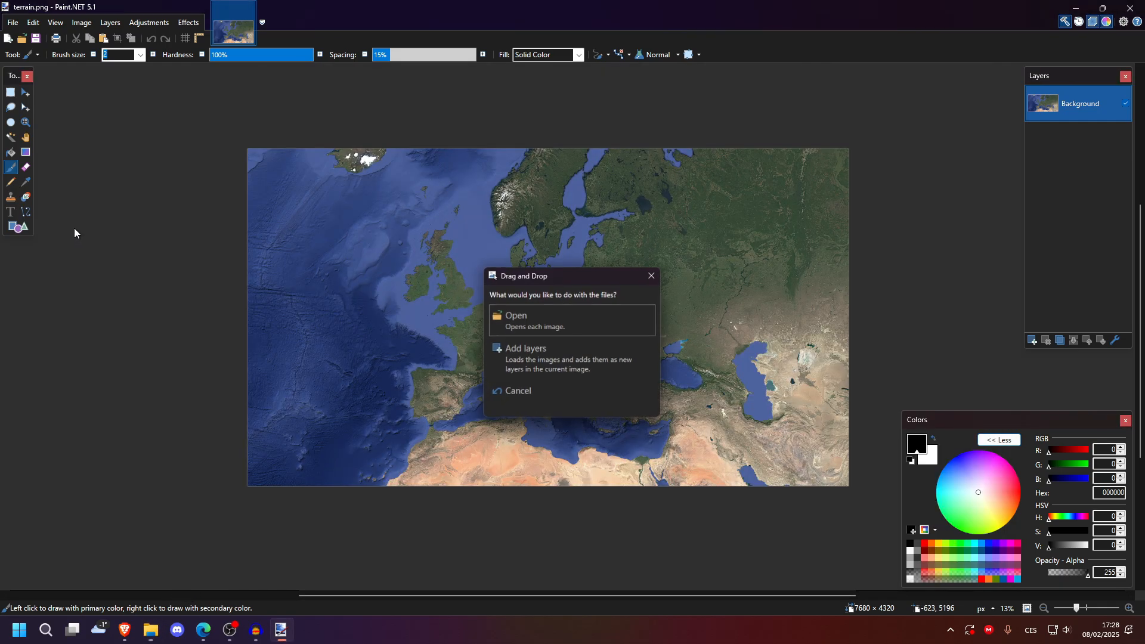
click(540, 357)
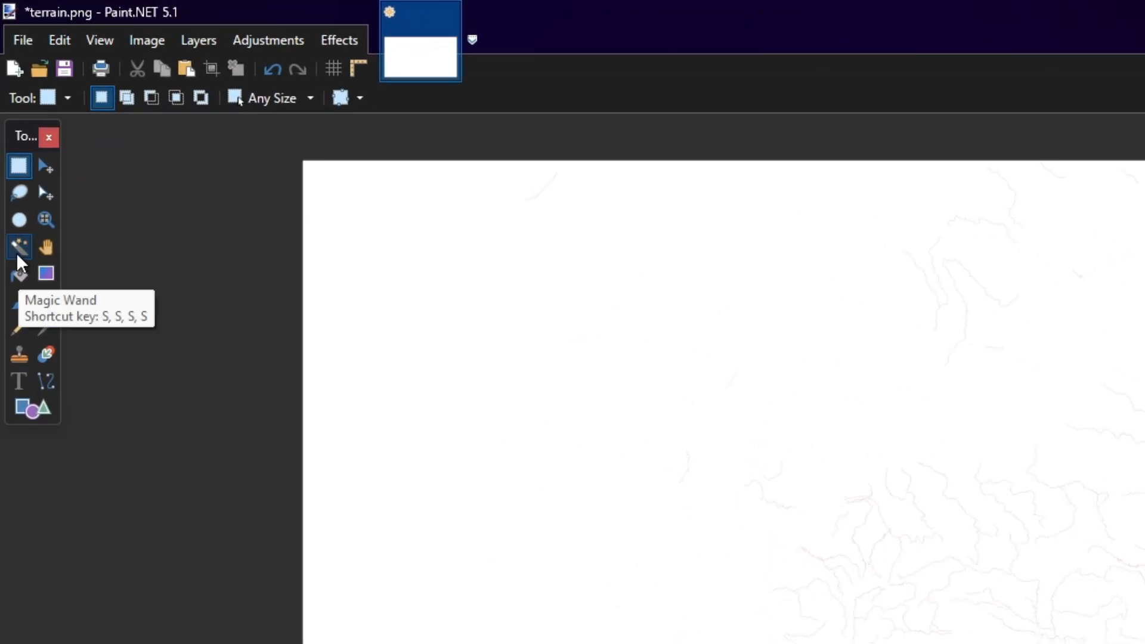
Step: Using the Magic Wand with pixelated selection quality, select all the white background on the rivers layer and delete it
click(16, 250)
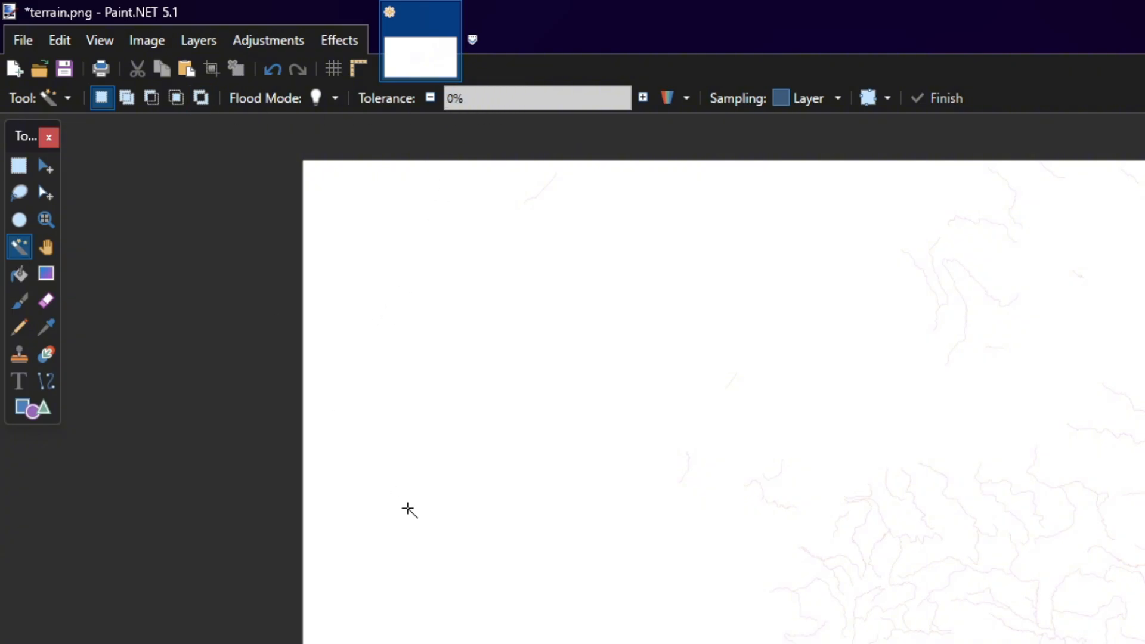
click(877, 97)
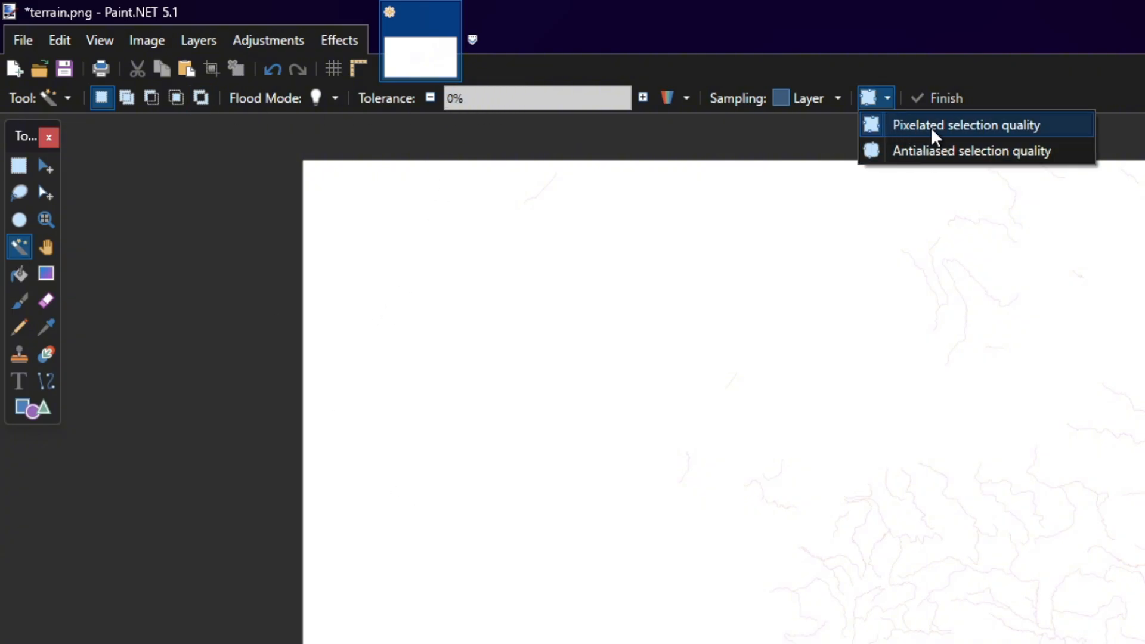
click(985, 128)
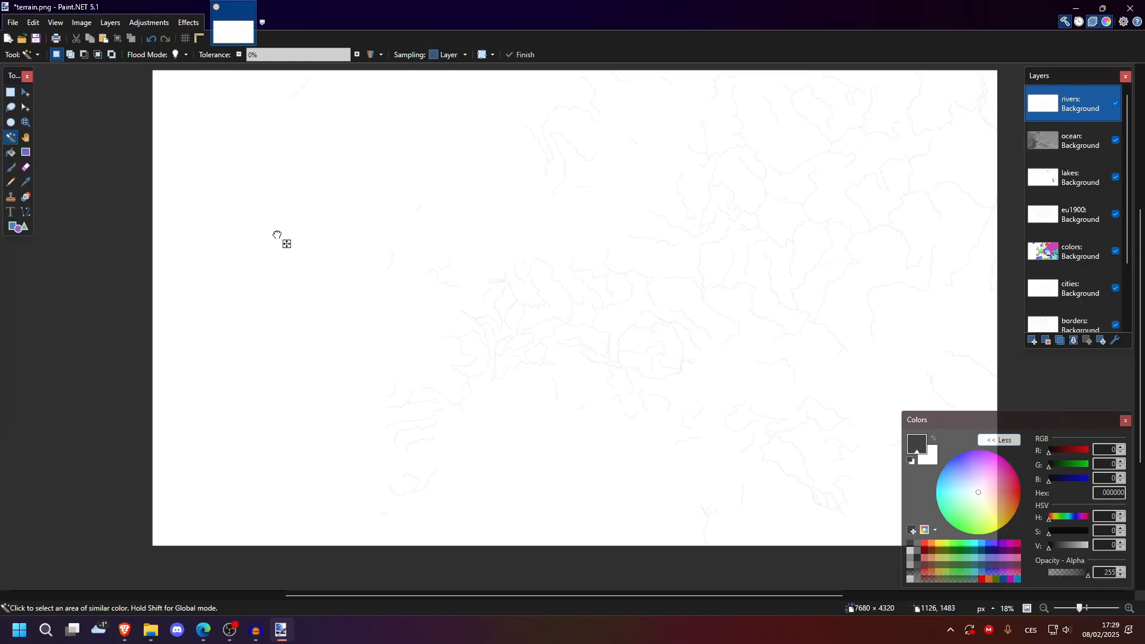
shift+click(277, 234)
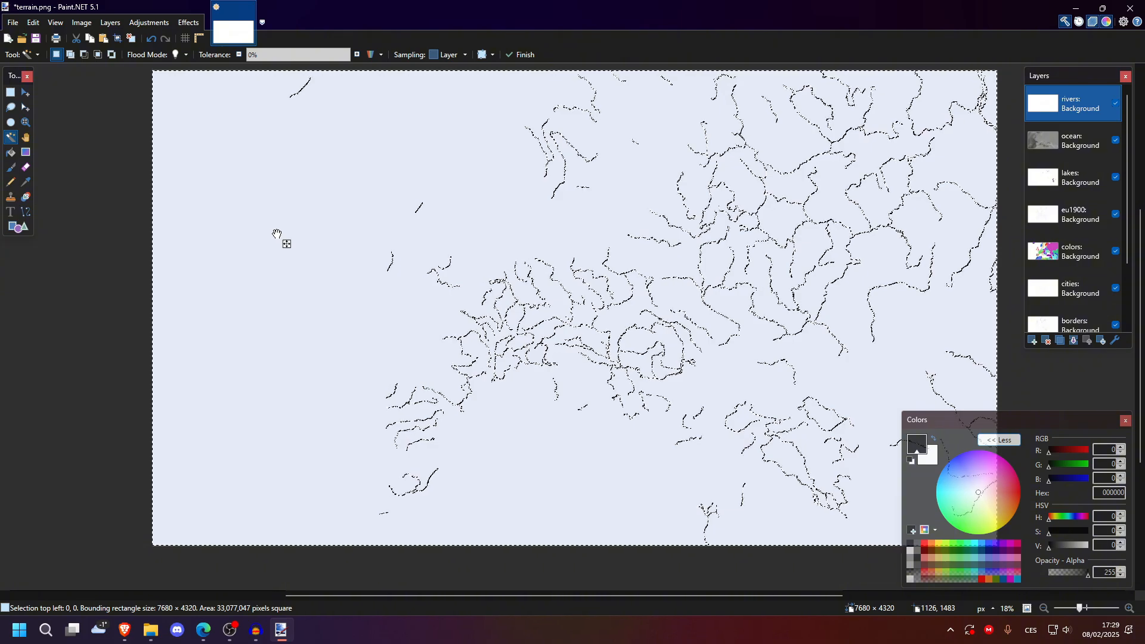
key(Delete)
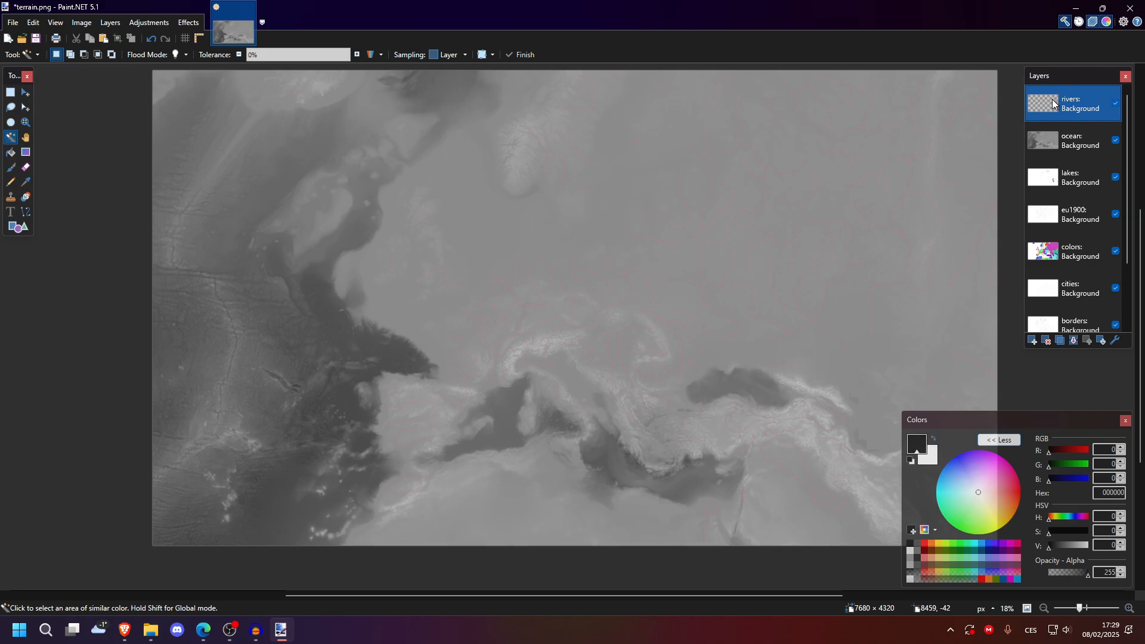
Step: Hide the rivers and ocean layers and delete all the white background from the lakes layer
click(1116, 105)
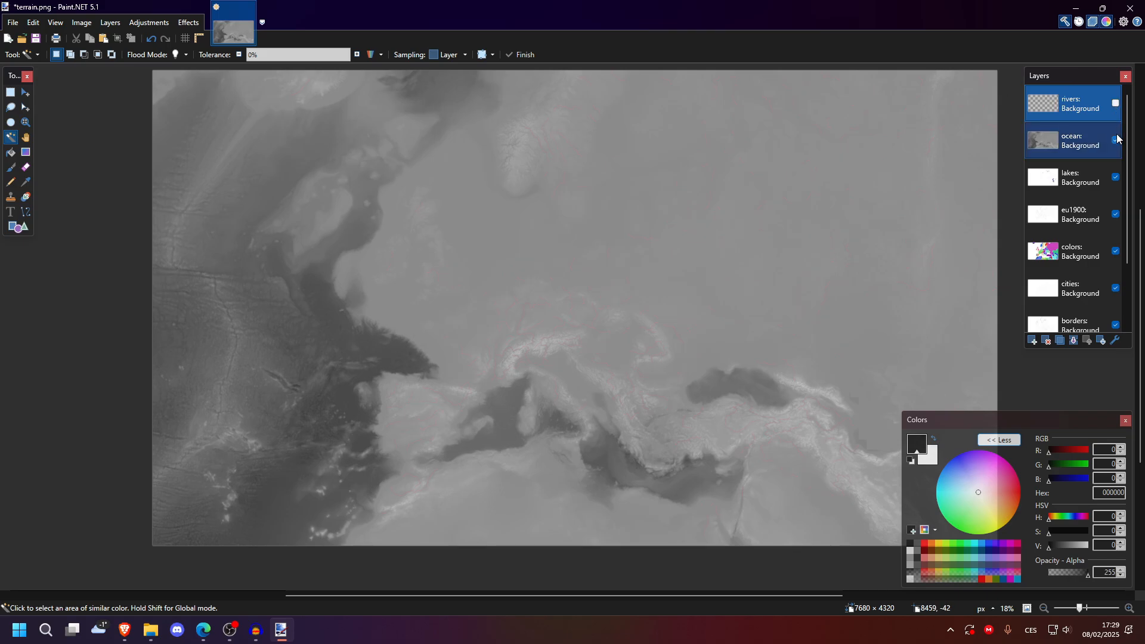
click(1116, 140)
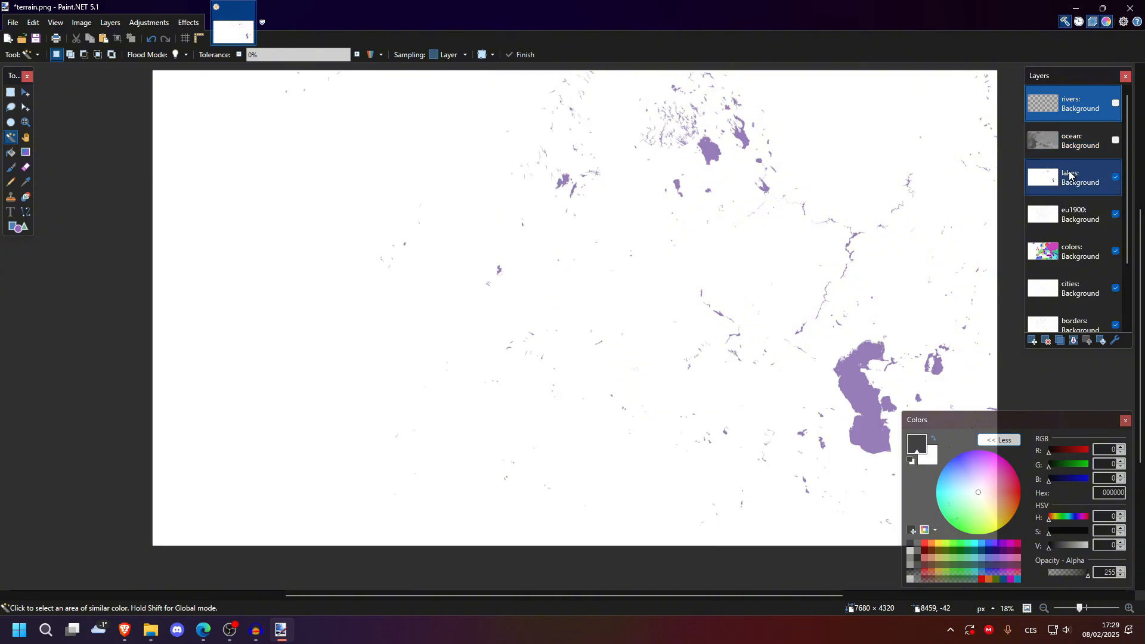
click(1070, 175)
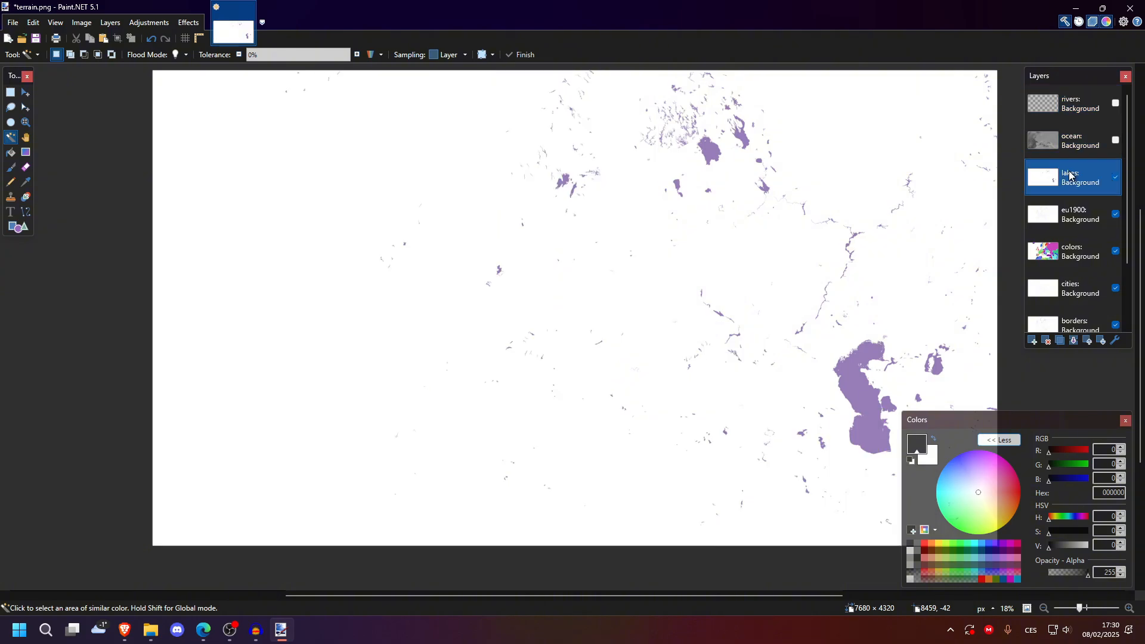
click(312, 171)
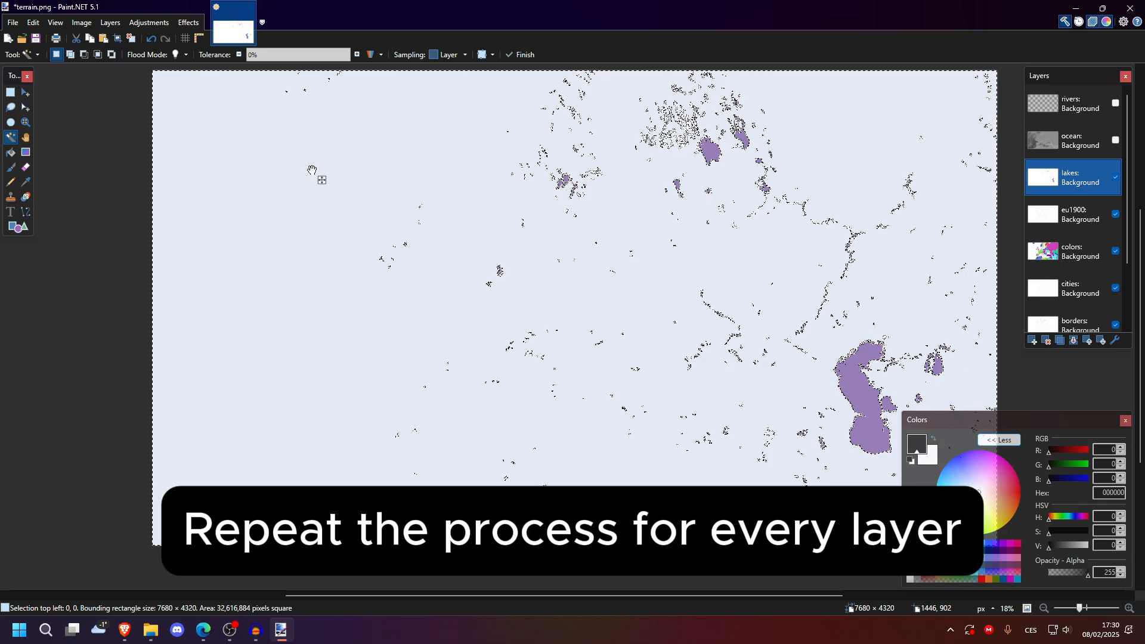
key(Delete)
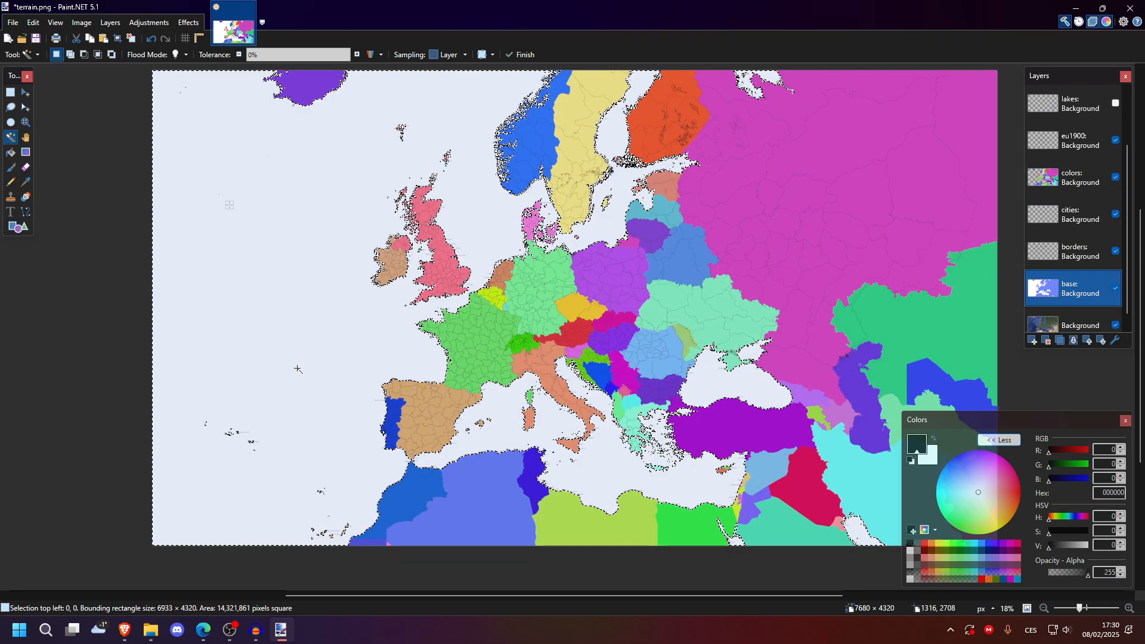
Step: Delete the selected white sea area from the base layer and clear the selection
key(Delete)
key(ctrl+d)
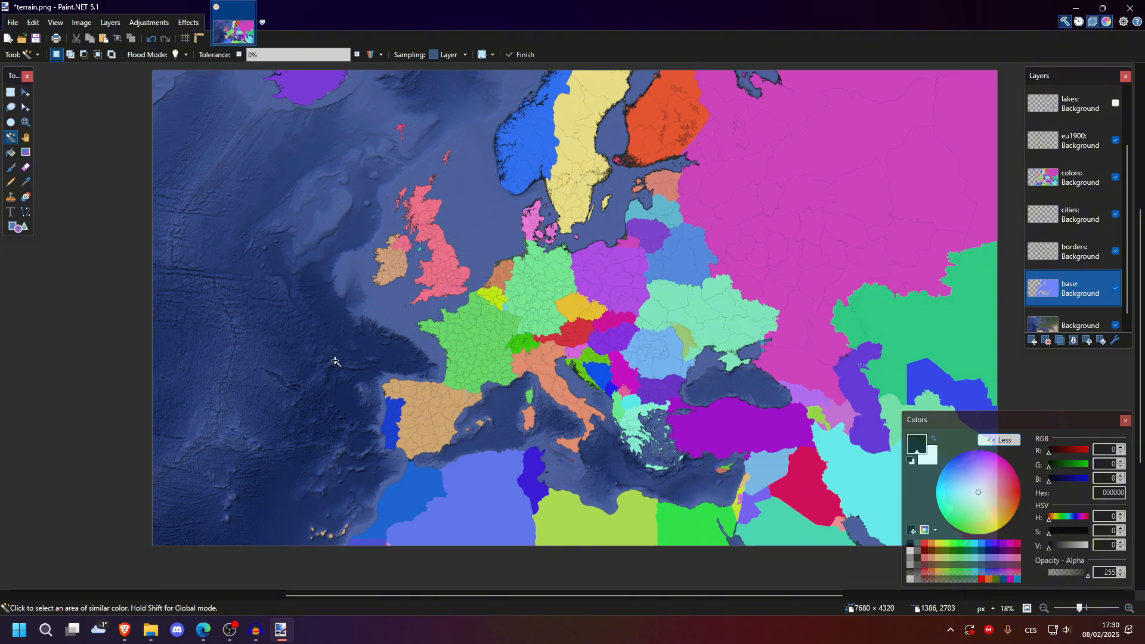
scroll(1056, 279, down, 1)
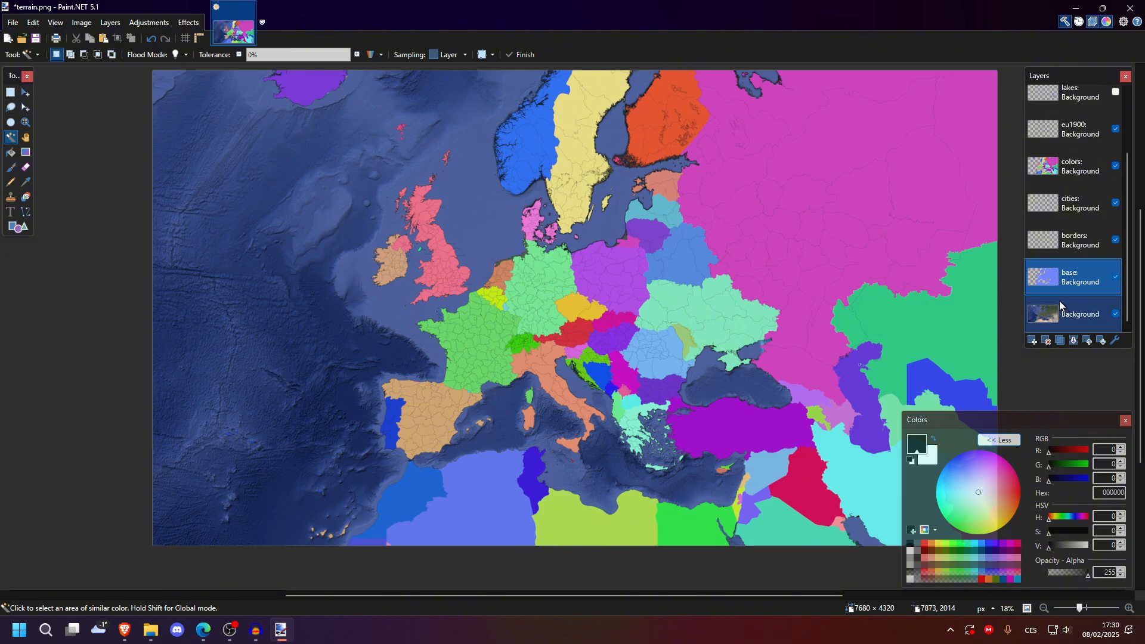
scroll(1060, 305, up, 2)
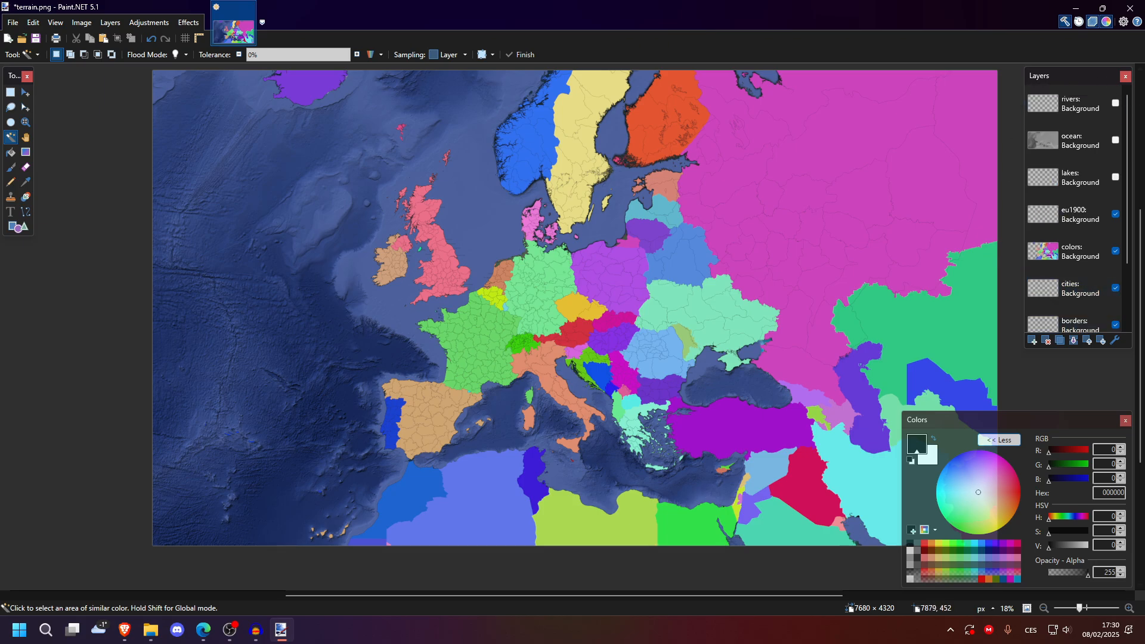
Step: Paint a red zigzag stroke with a size 40 brush on the base layer, over the Atlantic south of Iceland
click(1101, 253)
scroll(1103, 263, down, 2)
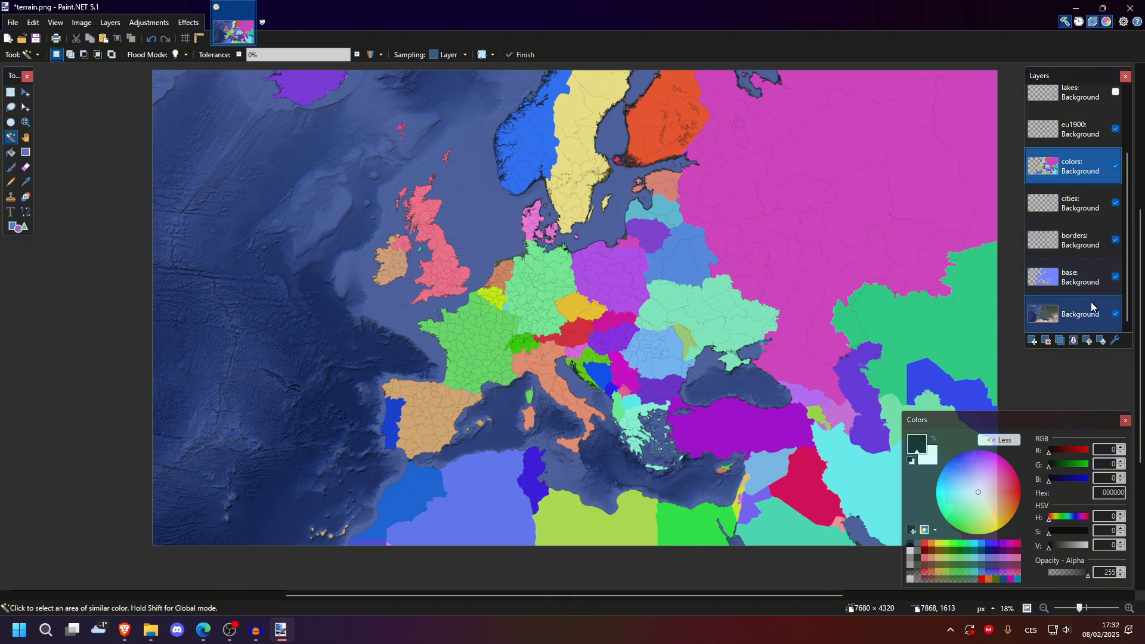
click(1079, 278)
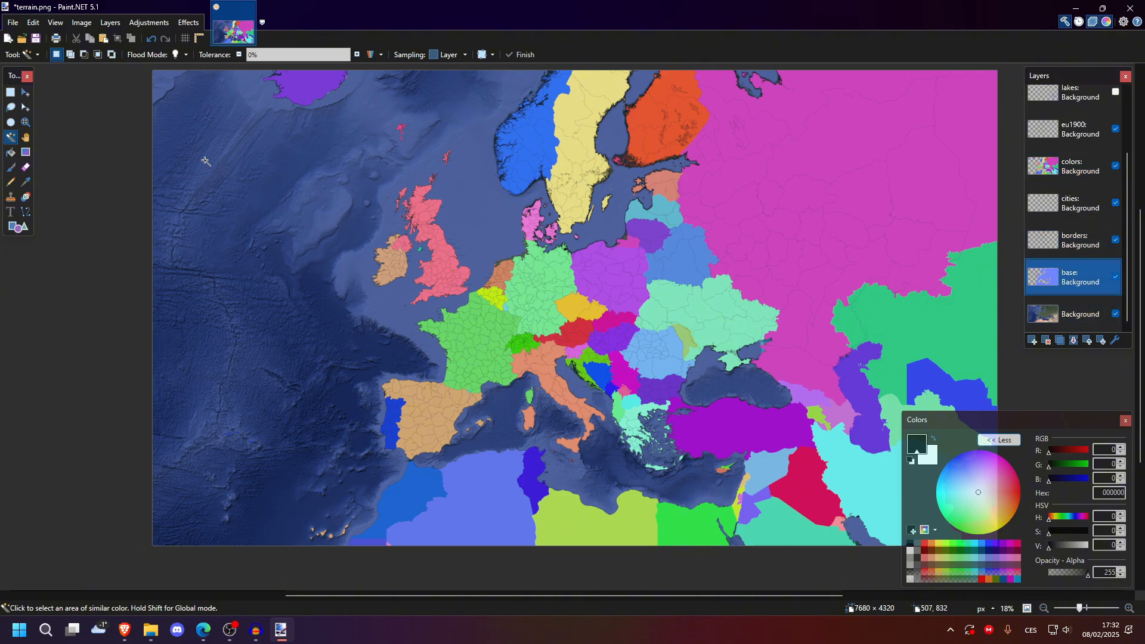
click(11, 169)
click(141, 55)
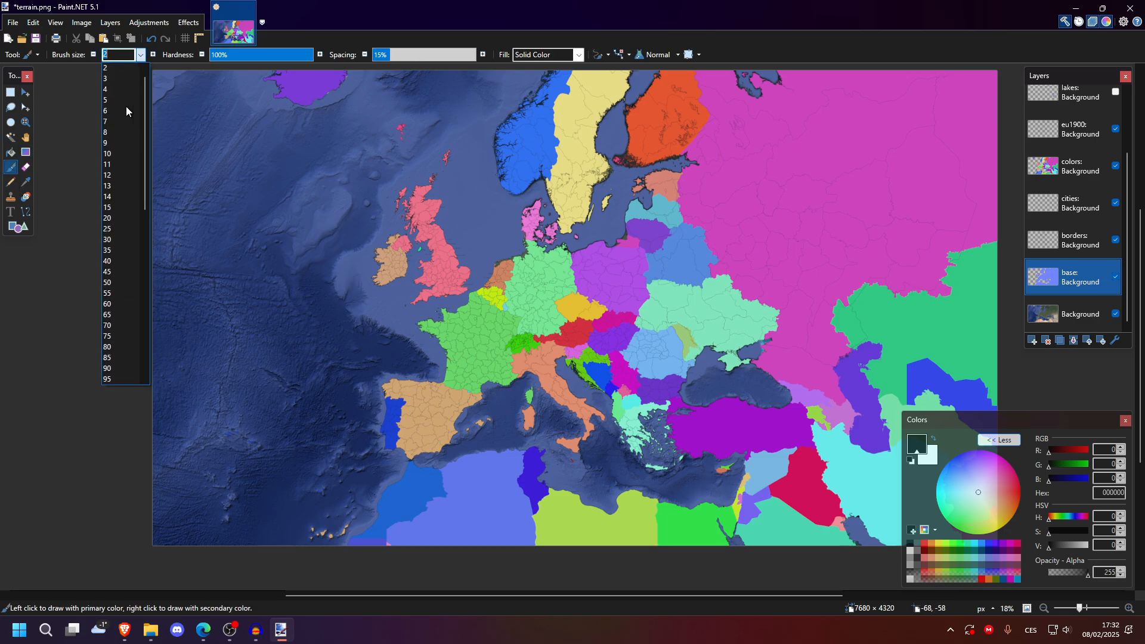
click(117, 266)
click(925, 543)
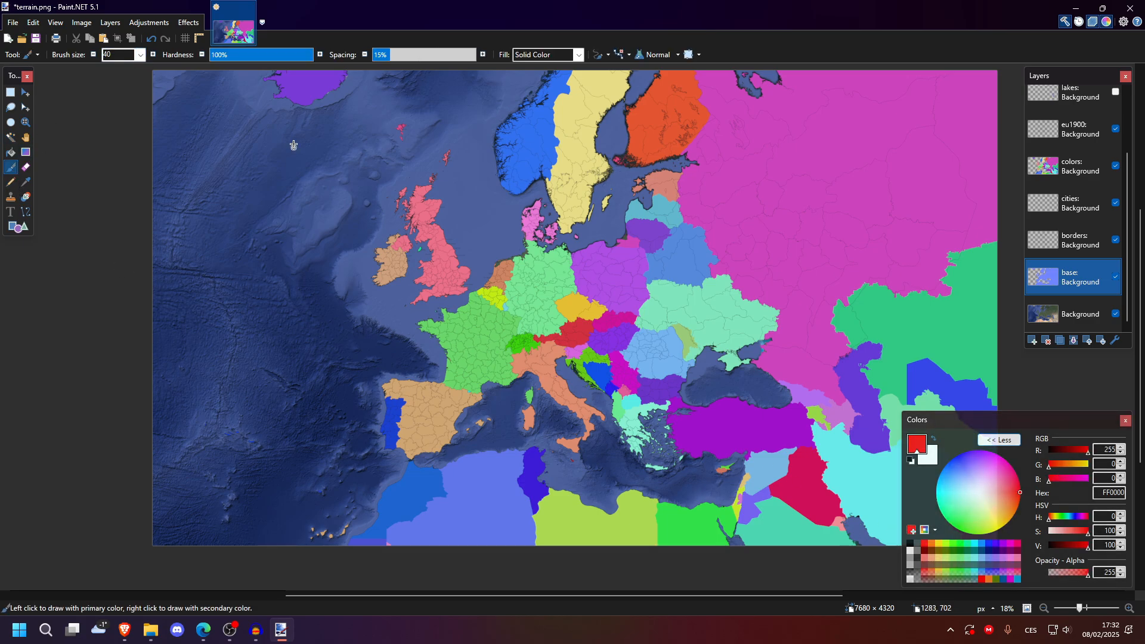
mouse_move(282, 106)
mouse_down()
mouse_move(256, 157)
mouse_move(294, 158)
mouse_move(249, 244)
mouse_up()
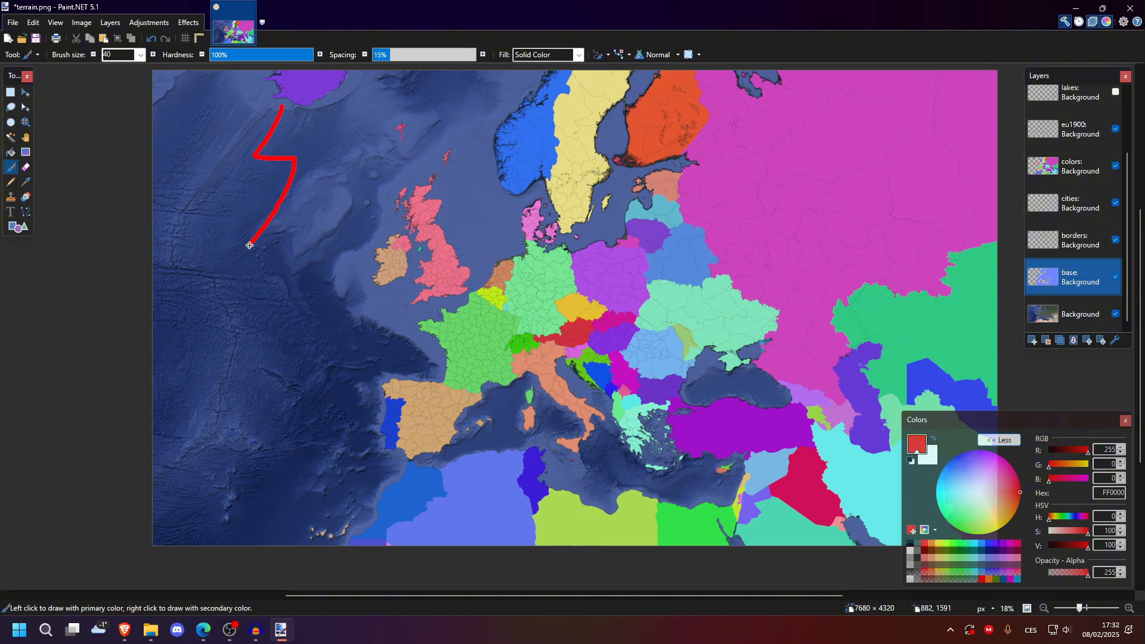
Step: Try deleting a rectangular area around the red stroke from the Background layer, undo it, and clear the selection with the base layer active
click(1063, 316)
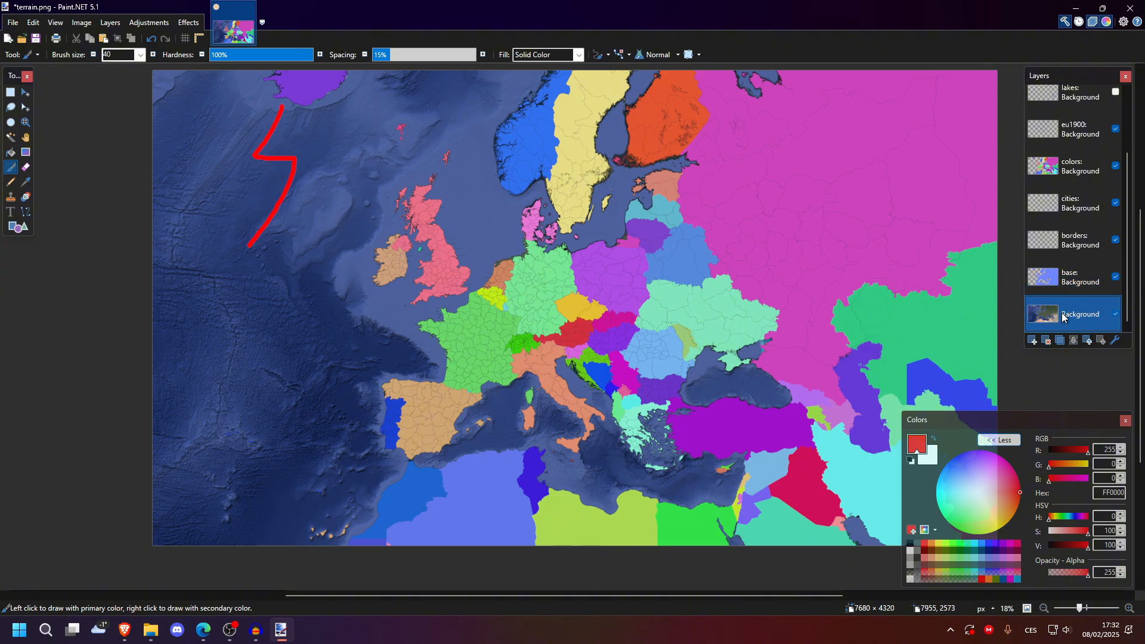
key(s)
mouse_move(183, 87)
mouse_down()
mouse_move(318, 188)
mouse_move(348, 263)
mouse_up()
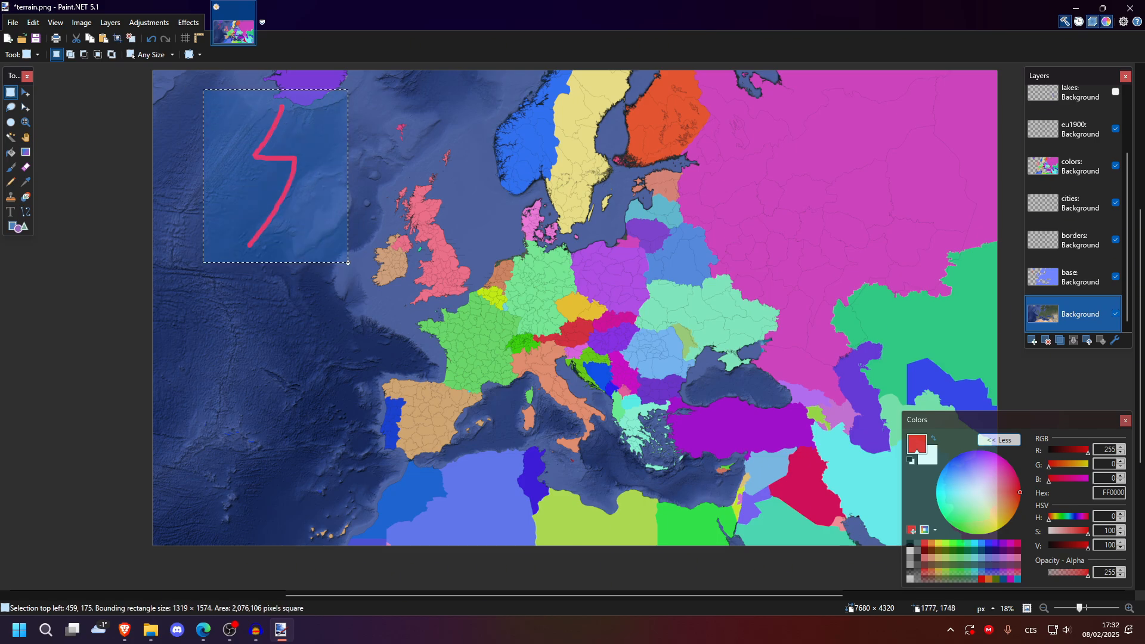
key(Delete)
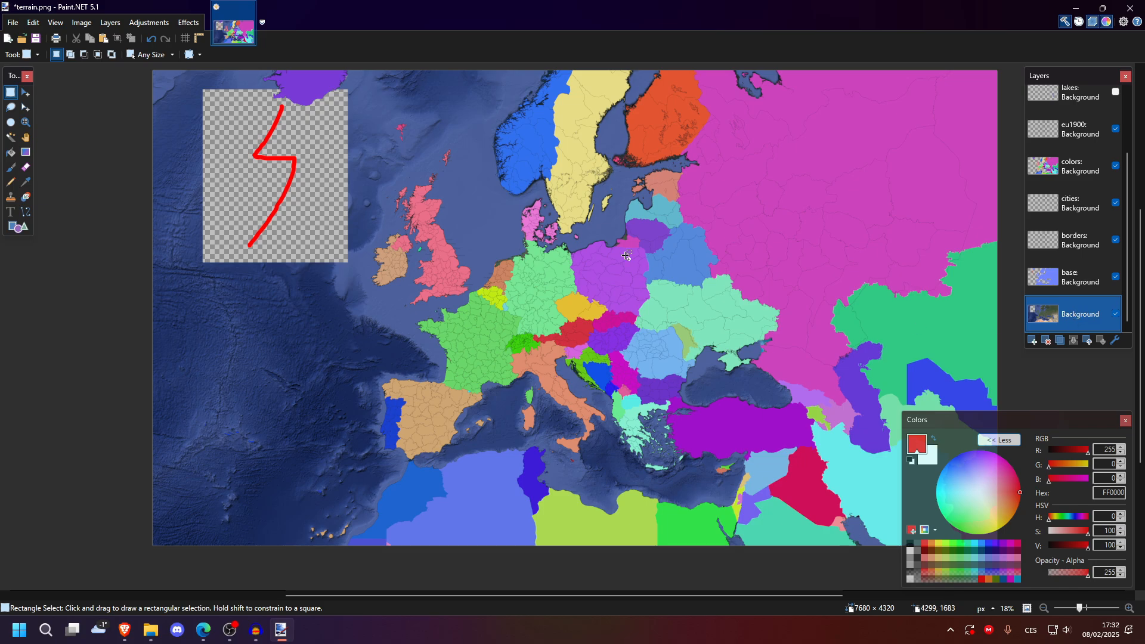
key(ctrl+z)
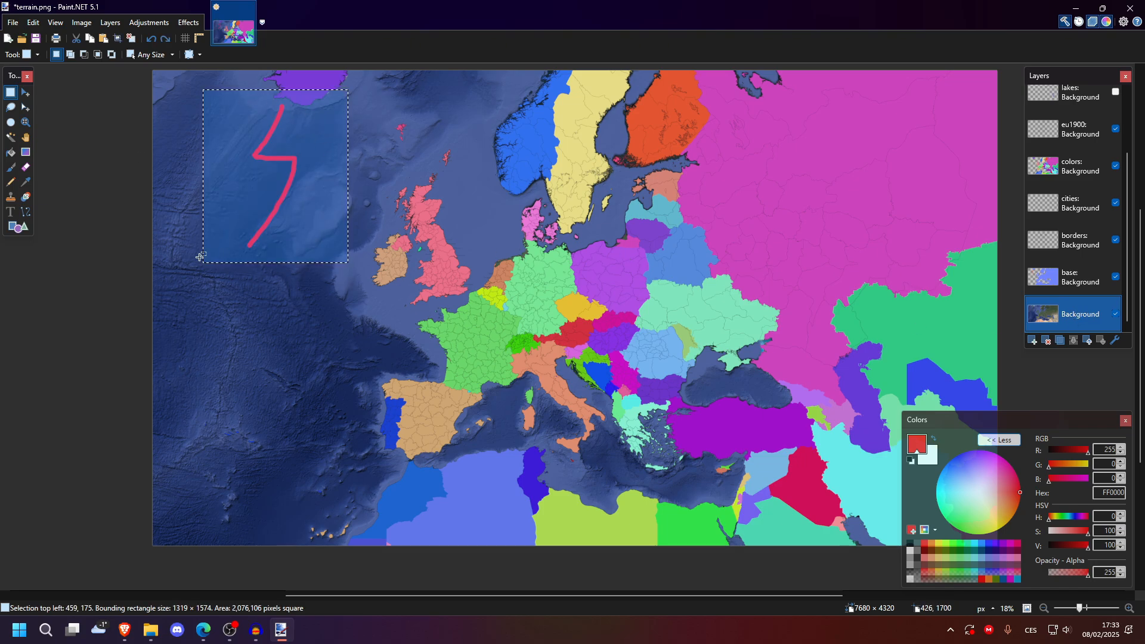
click(1073, 280)
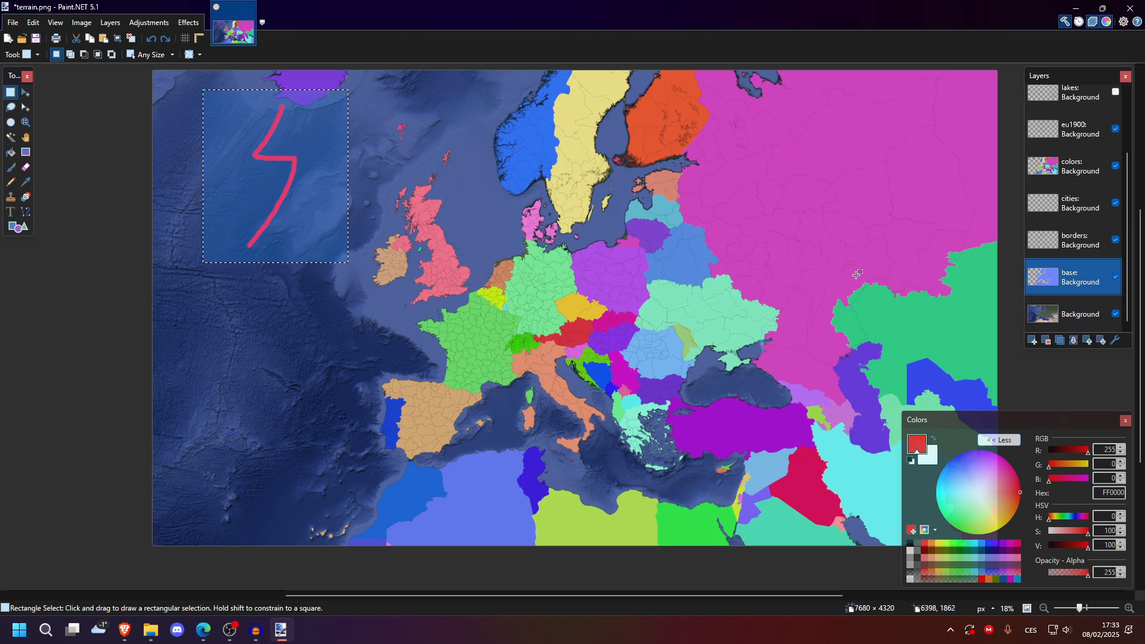
click(857, 275)
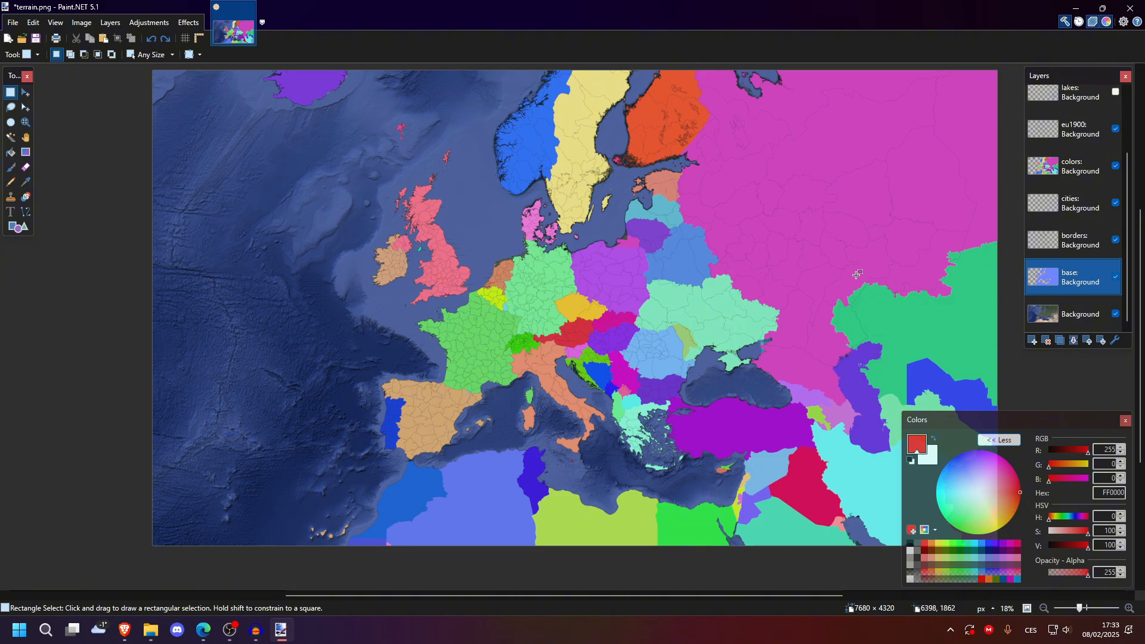
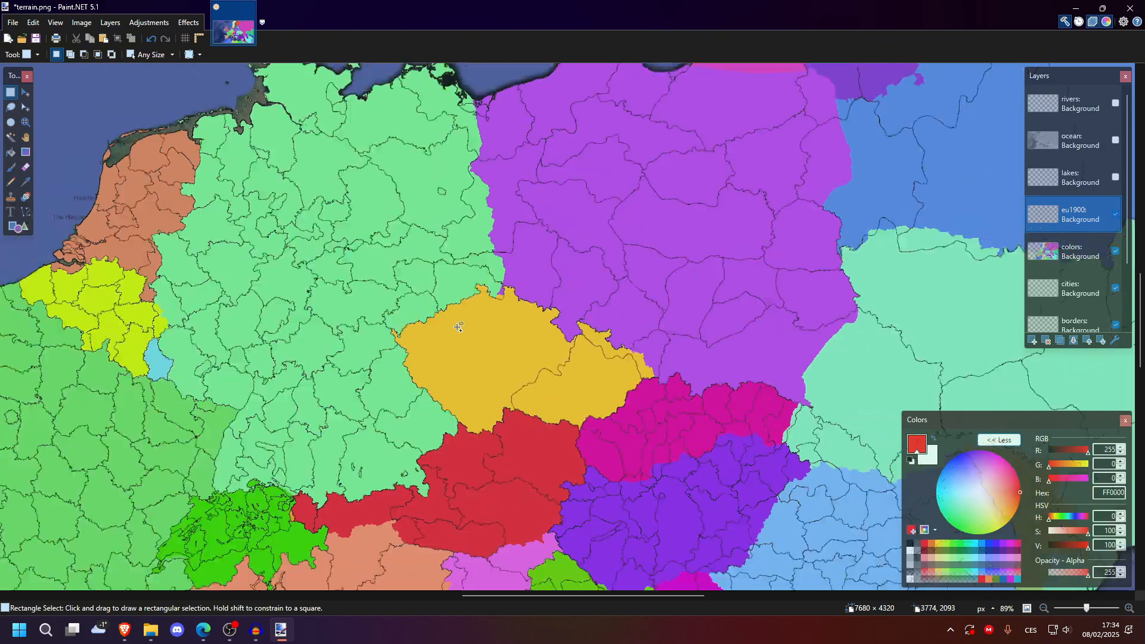
Step: Hide the eu1900, colors, cities, borders, base and Background layers
scroll(527, 298, down, 3)
scroll(527, 298, down, 4)
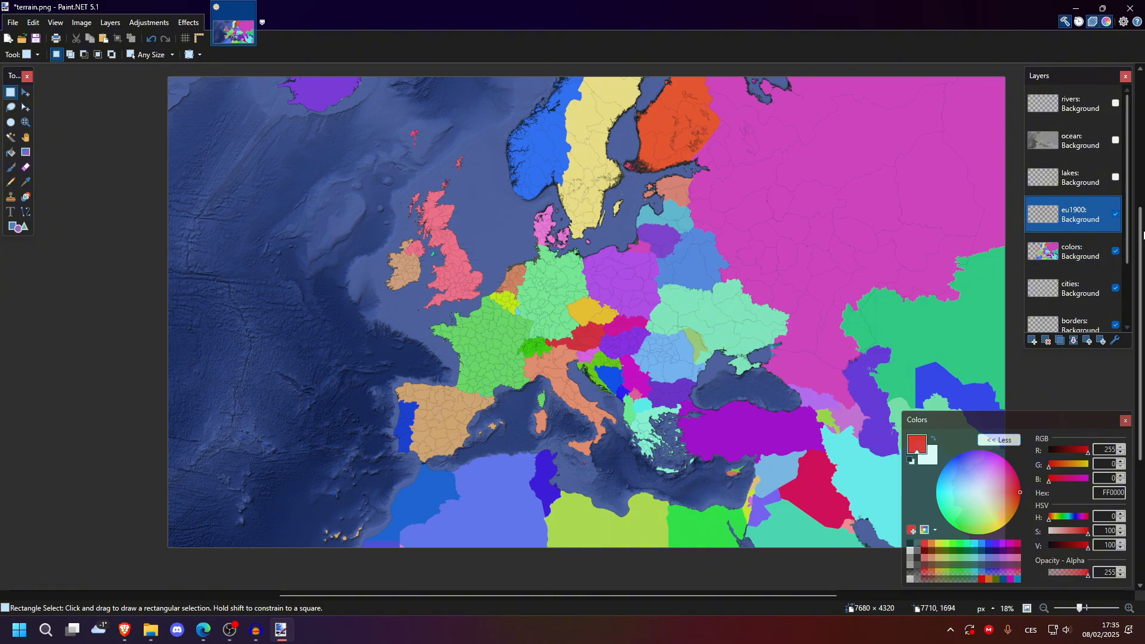
click(1116, 215)
click(1116, 251)
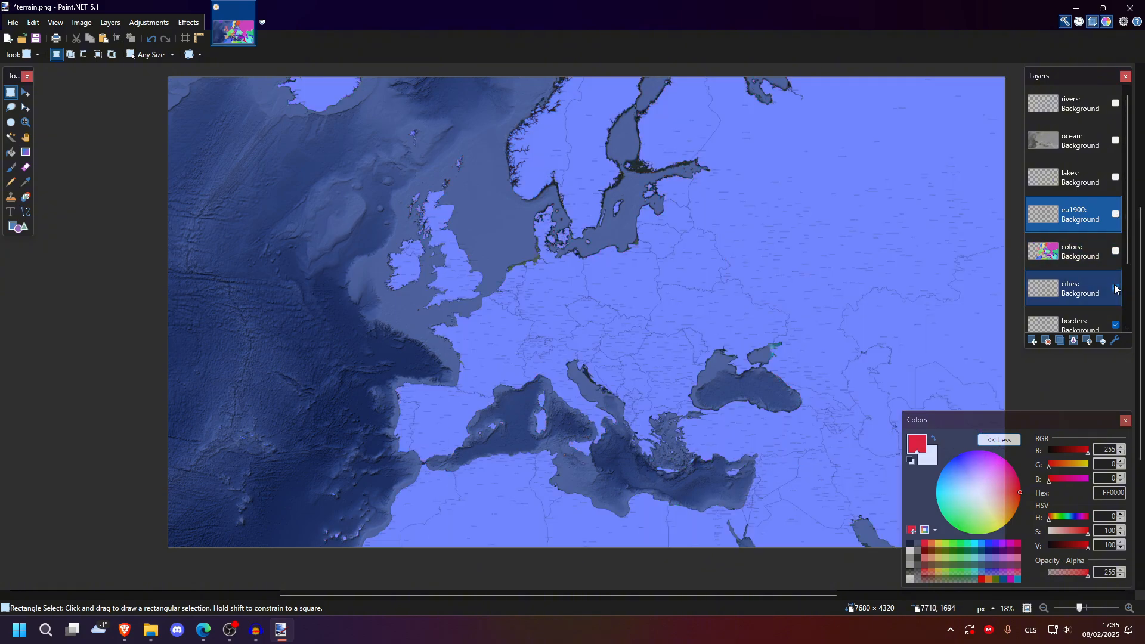
click(1116, 288)
scroll(1118, 291, down, 1)
click(1116, 289)
scroll(1117, 289, down, 1)
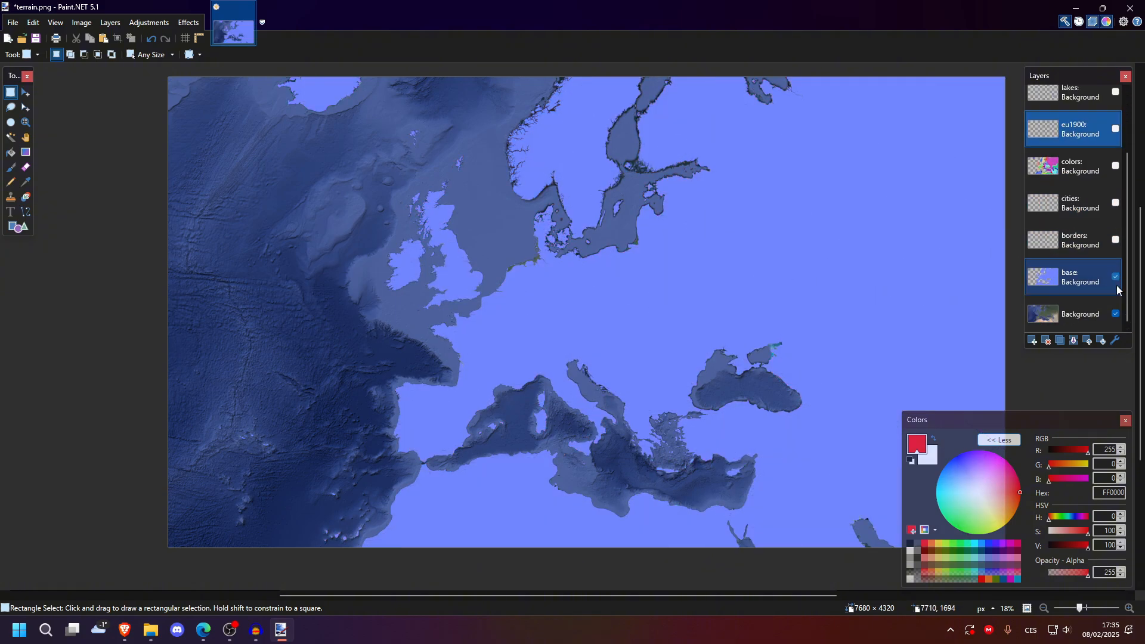
click(1116, 277)
click(1116, 313)
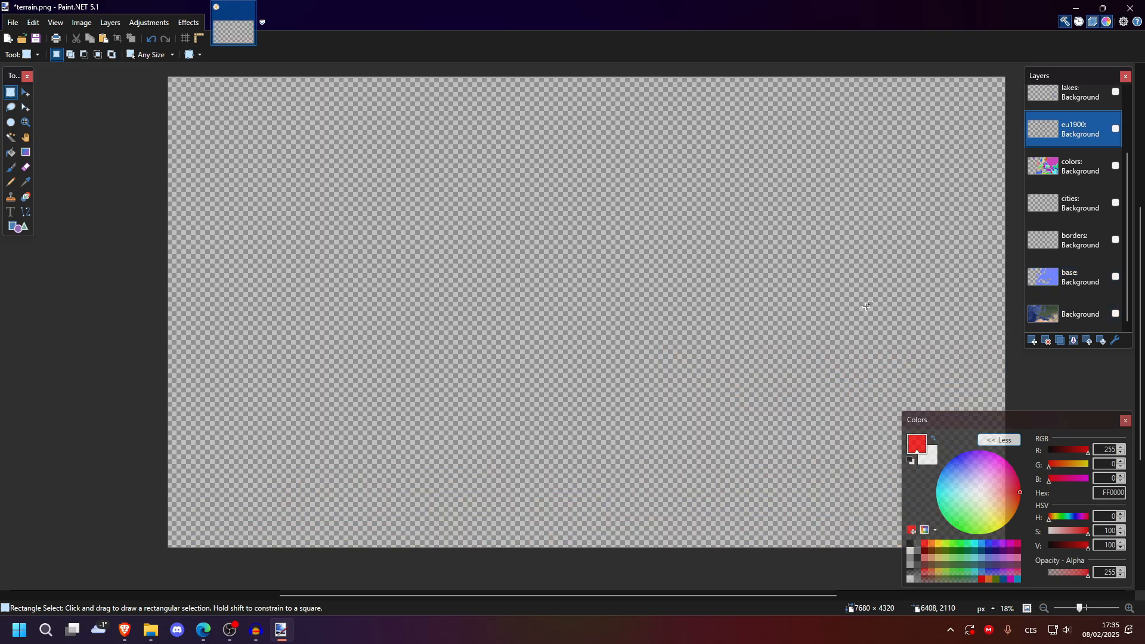
Step: Move the ocean layer beneath the Background layer and make the Background layer visible
scroll(868, 306, right, 1)
scroll(1071, 245, up, 2)
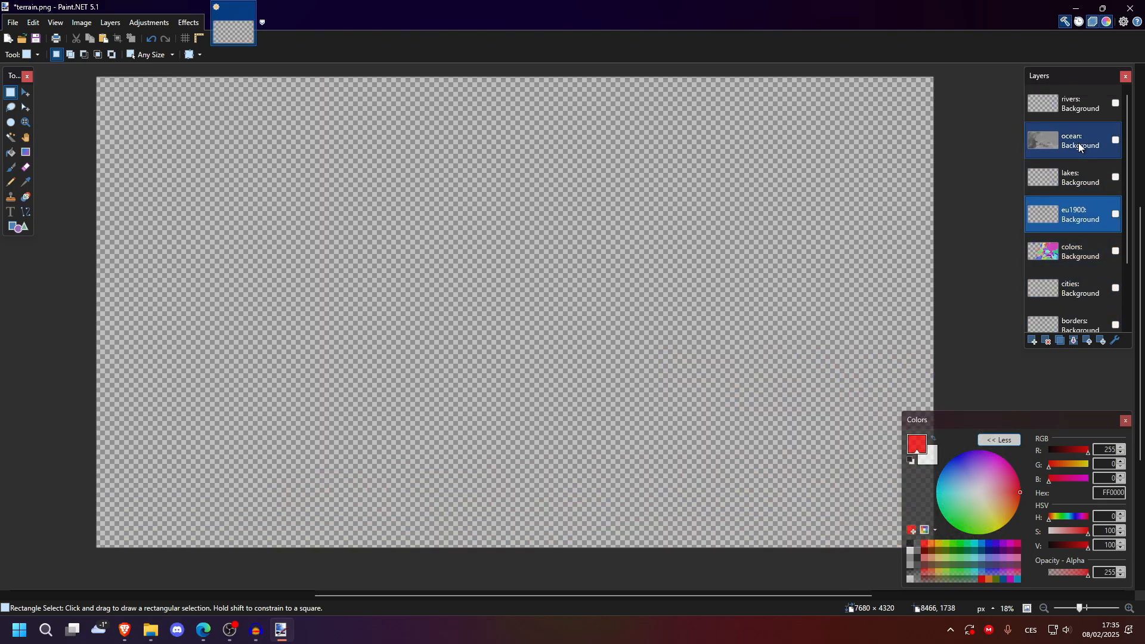
drag(1080, 146, 1079, 291)
click(1079, 291)
click(1116, 276)
scroll(451, 272, up, 5)
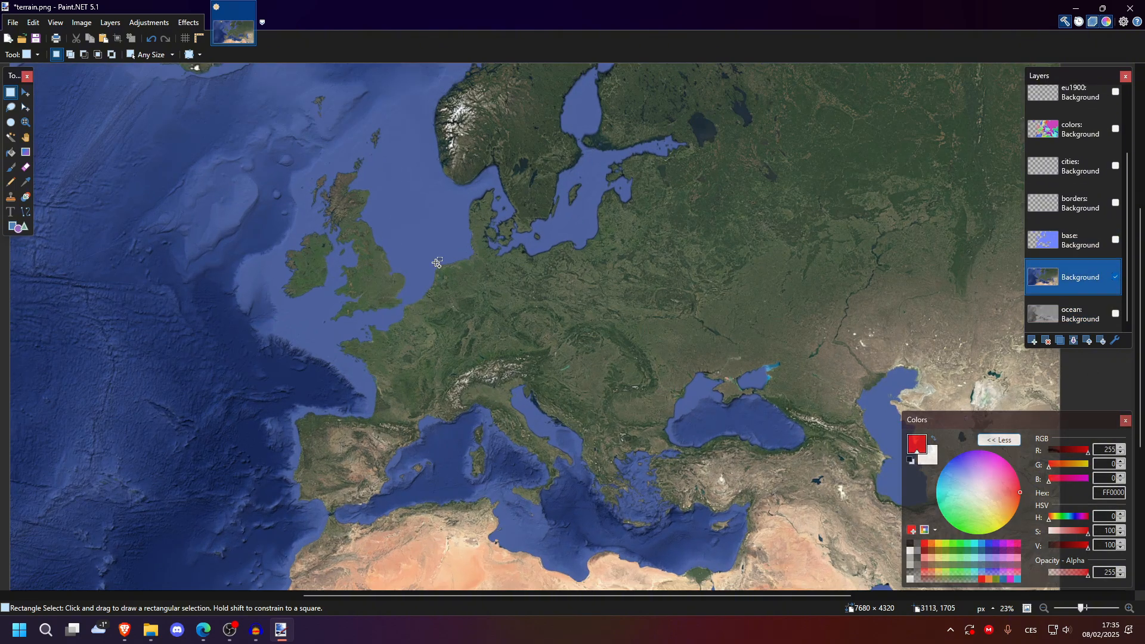
scroll(452, 272, up, 2)
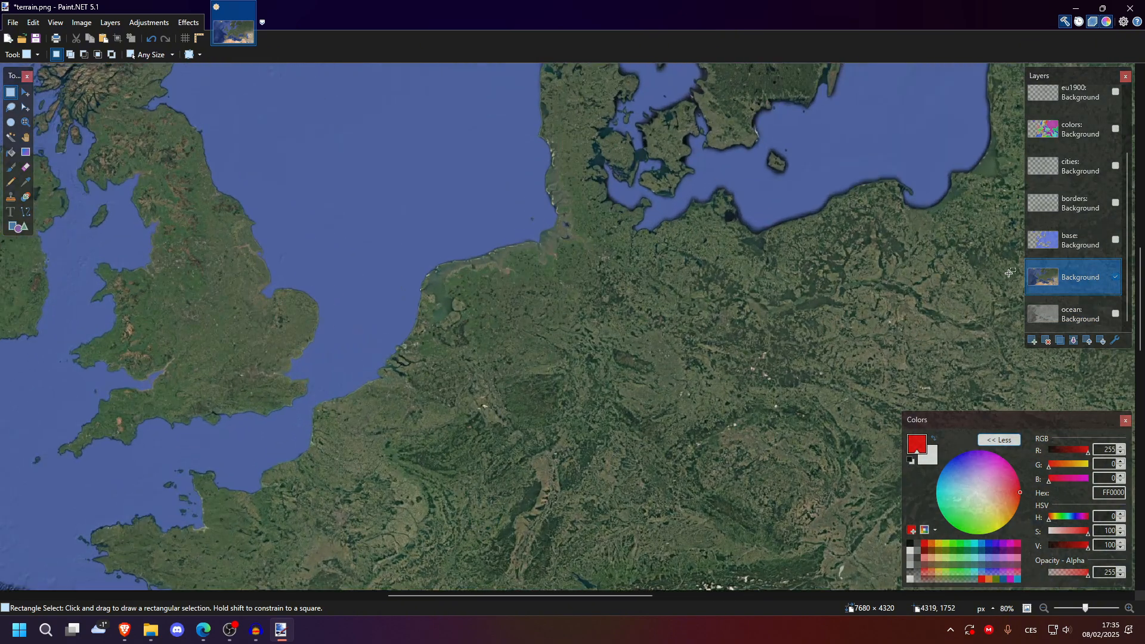
Step: Show the base layer and compare its coastline with the Background terrain along the Dutch and German North Sea coast
click(1116, 240)
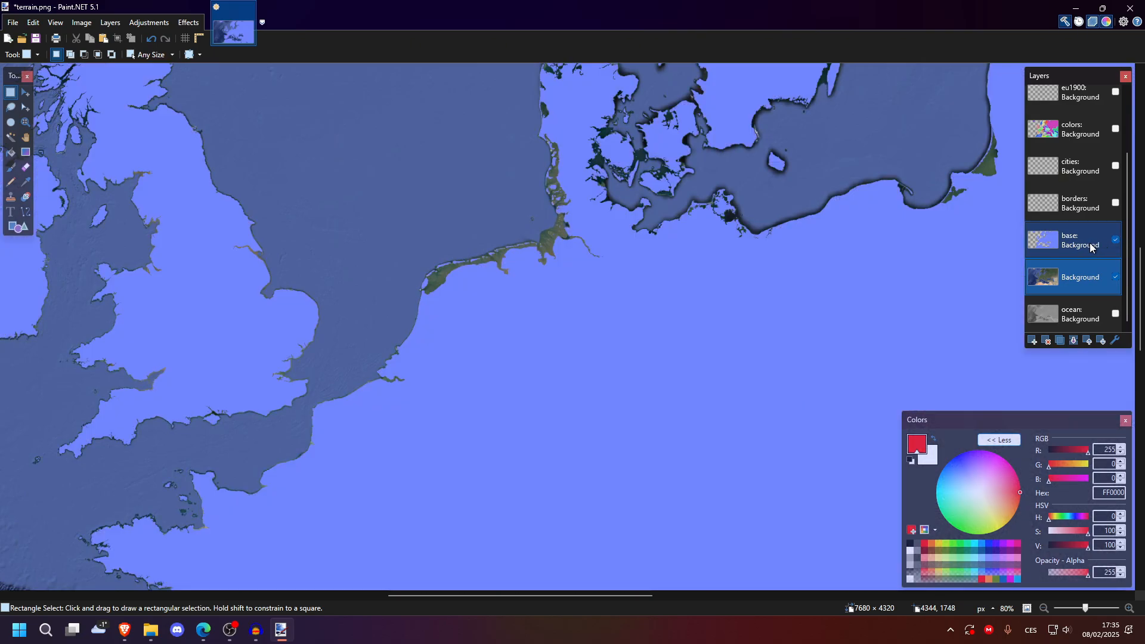
click(1089, 245)
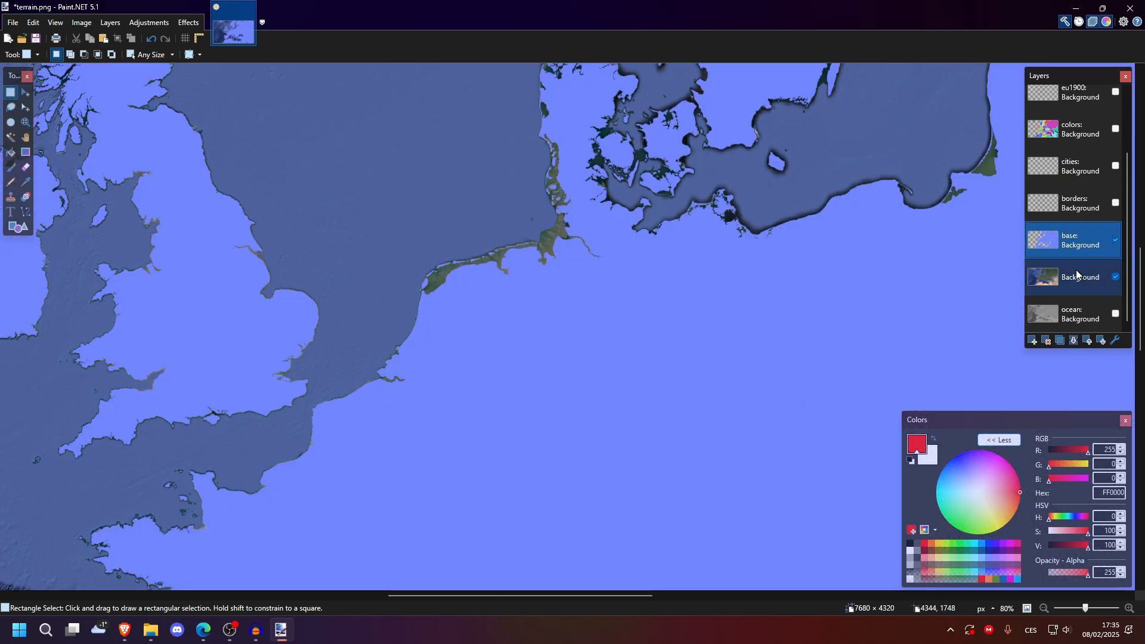
mouse_move(1078, 275)
mouse_down()
mouse_move(1080, 231)
mouse_move(1088, 292)
mouse_up()
ctrl+scroll(456, 257, up, 3)
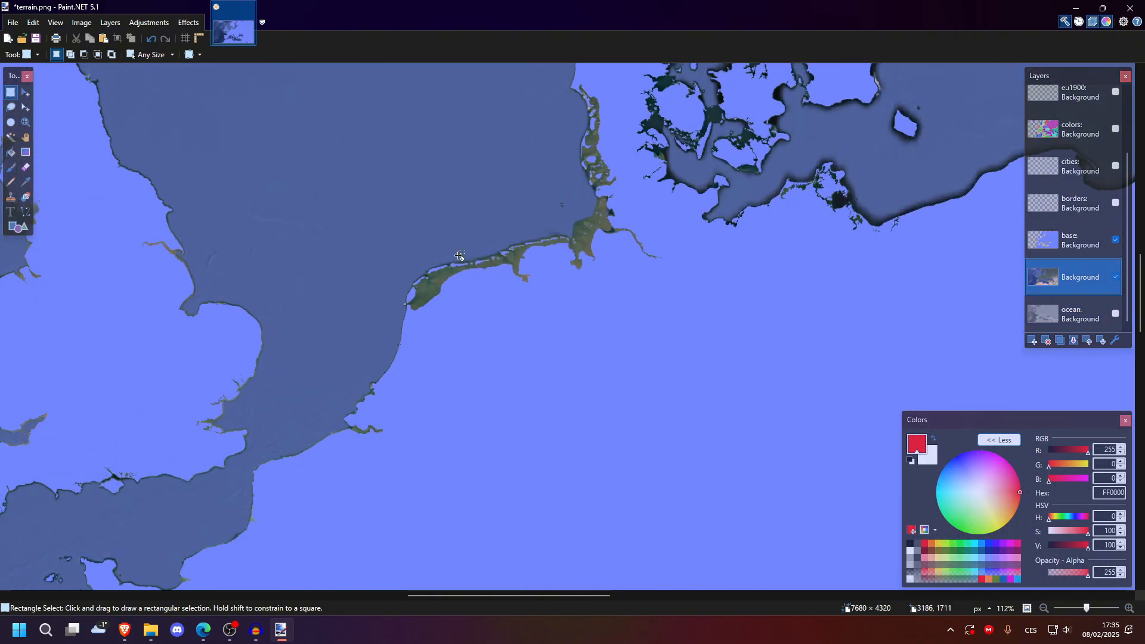
drag(321, 155, 784, 370)
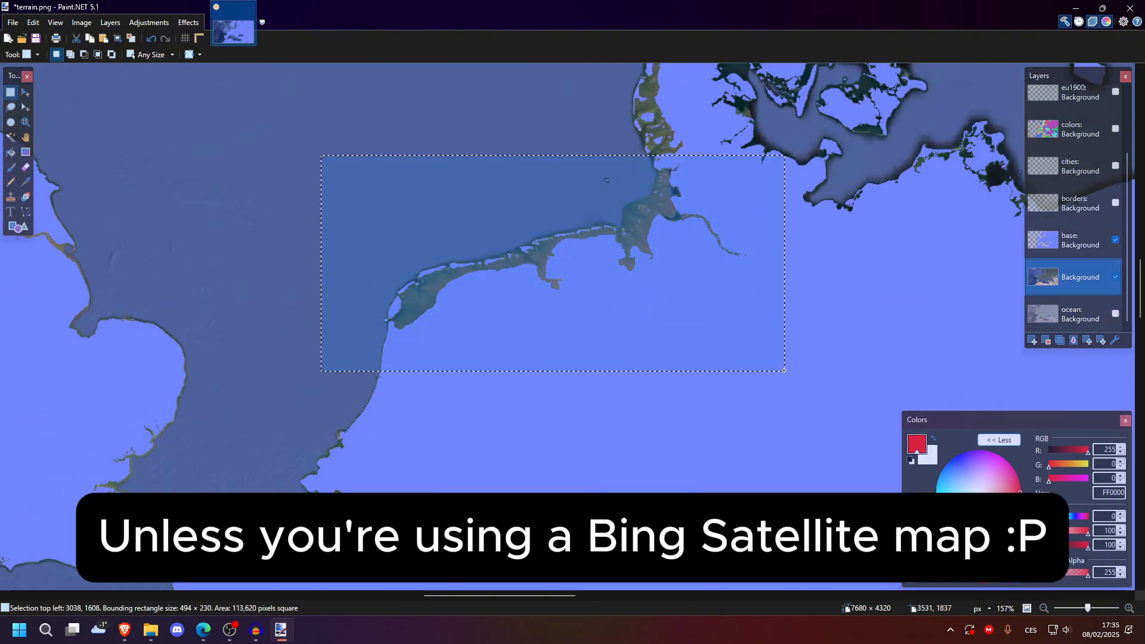
click(784, 371)
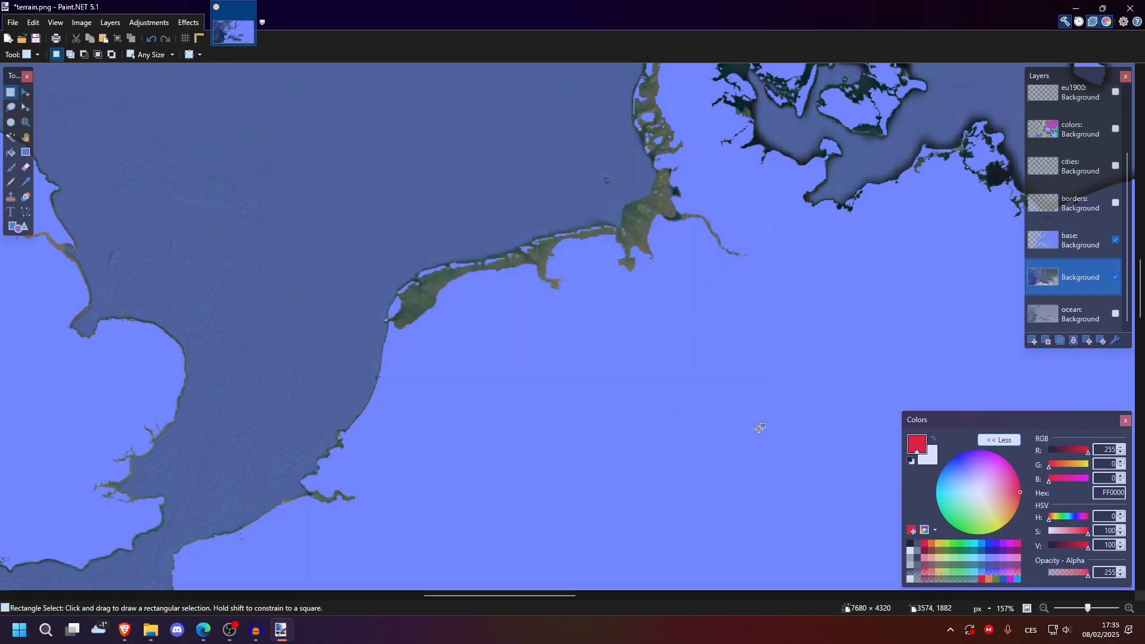
ctrl+scroll(640, 394, down, 1)
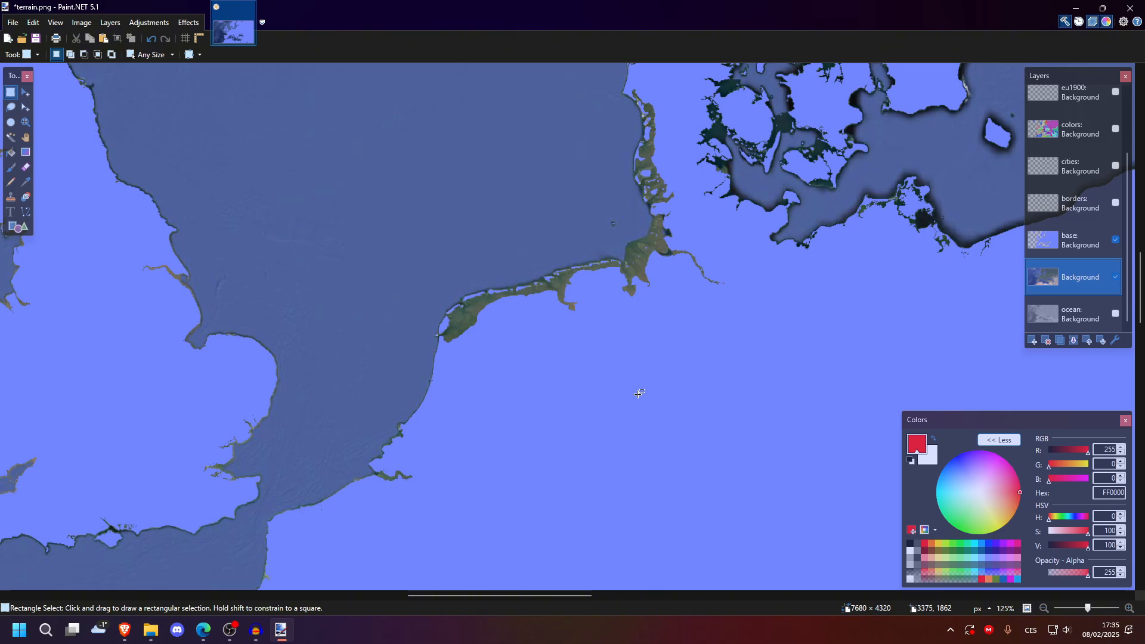
ctrl+scroll(640, 393, down, 5)
Step: Examine how the red Germany fill on Layer 10 follows the terrain's northern coastline
click(1074, 129)
scroll(771, 293, down, 1)
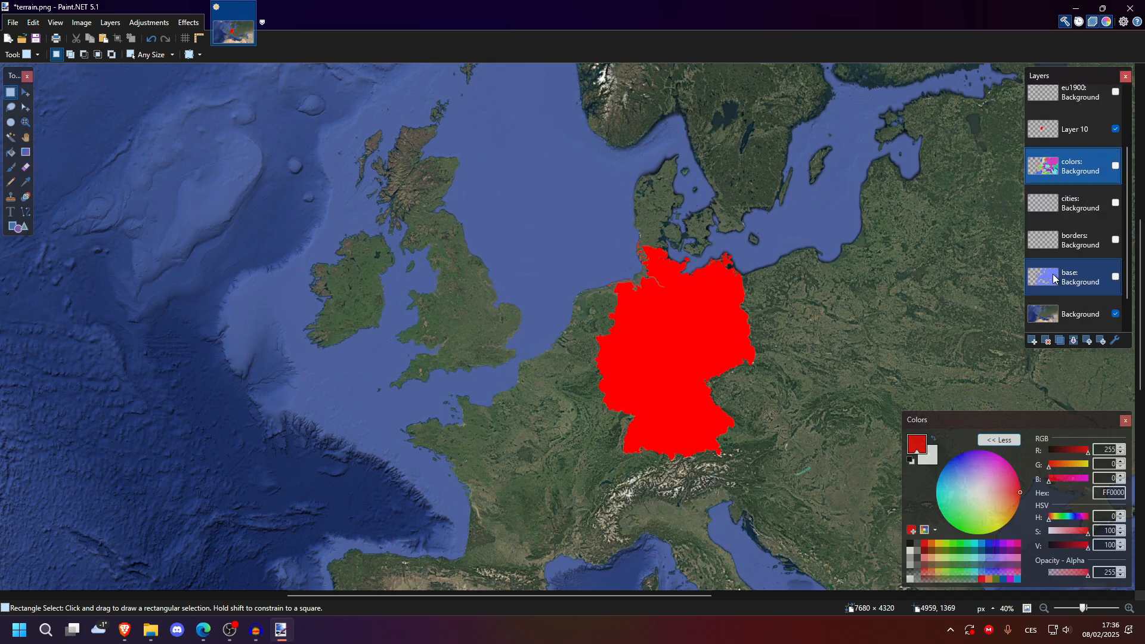
ctrl+scroll(644, 293, up, 5)
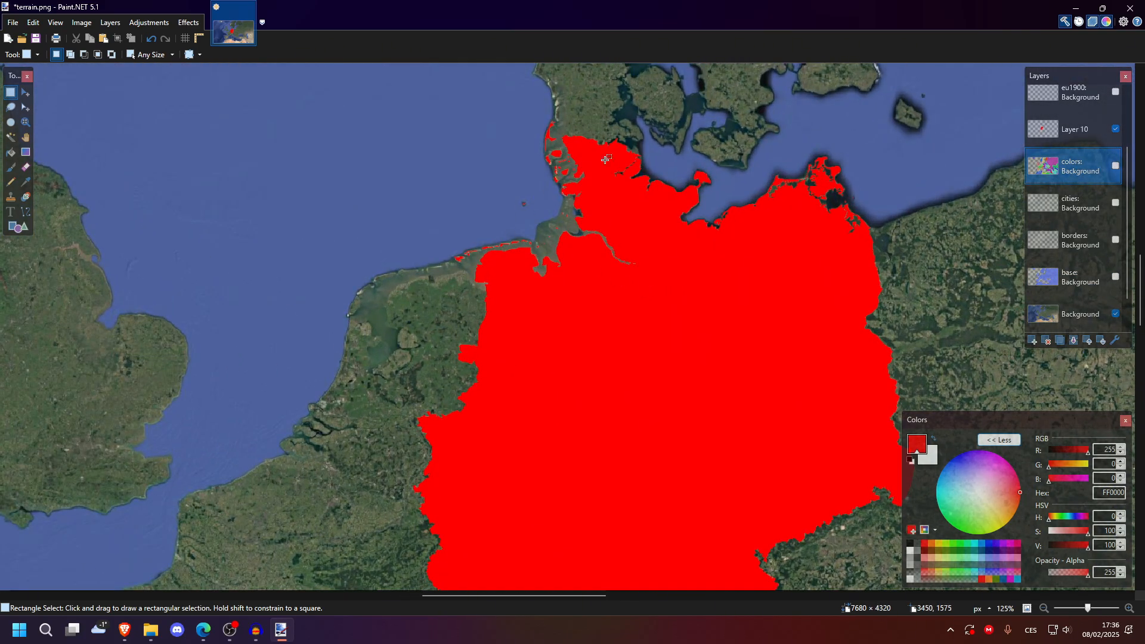
ctrl+scroll(836, 267, down, 2)
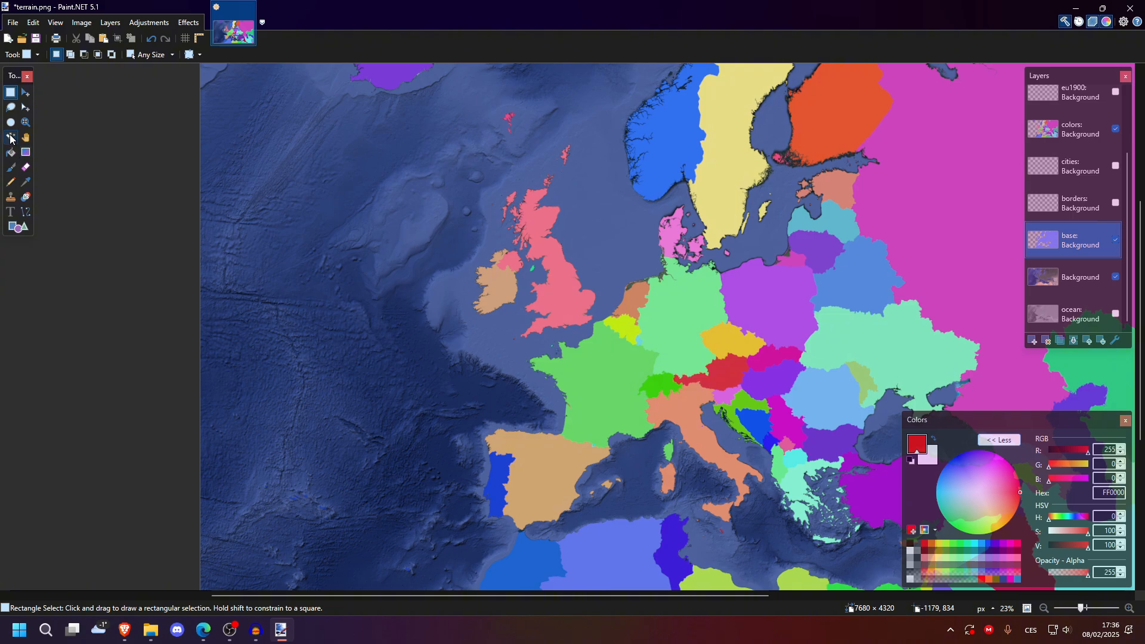
Step: With the colors layer hidden, Magic Wand the base layer's sea area, delete it from the Background terrain layer, and hide the base layer
click(10, 138)
ctrl+scroll(250, 221, down, 1)
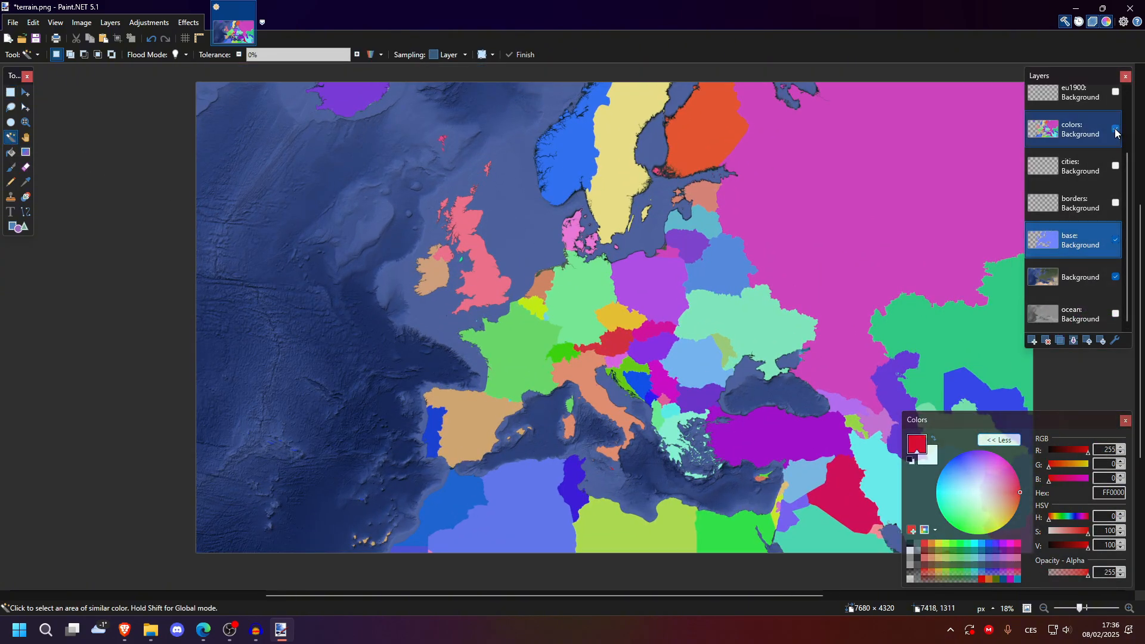
click(1116, 129)
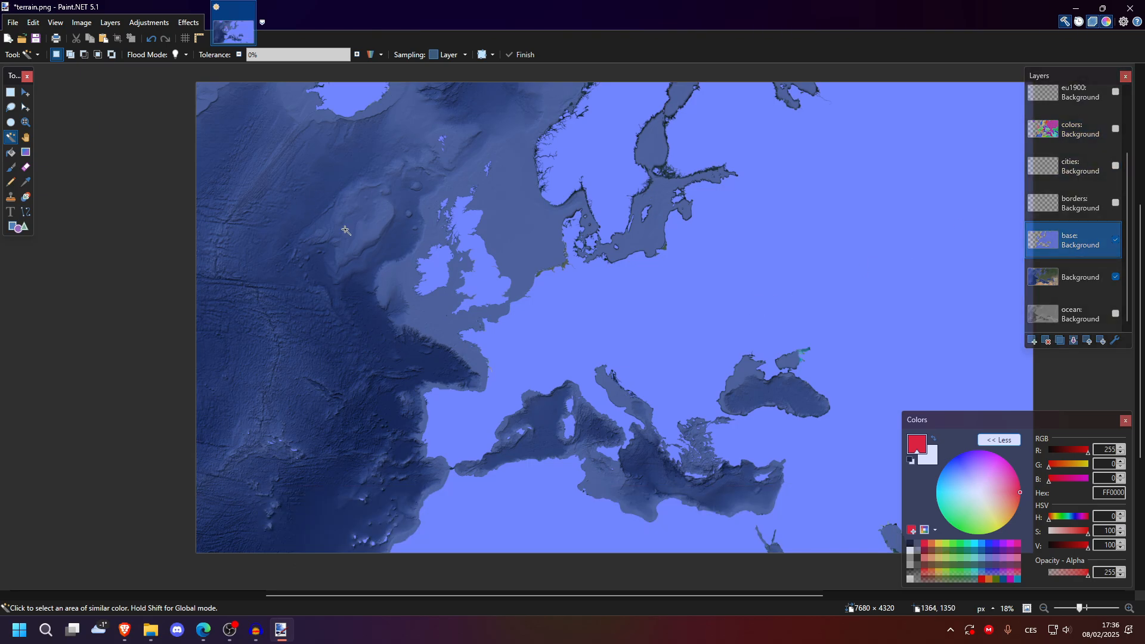
click(345, 230)
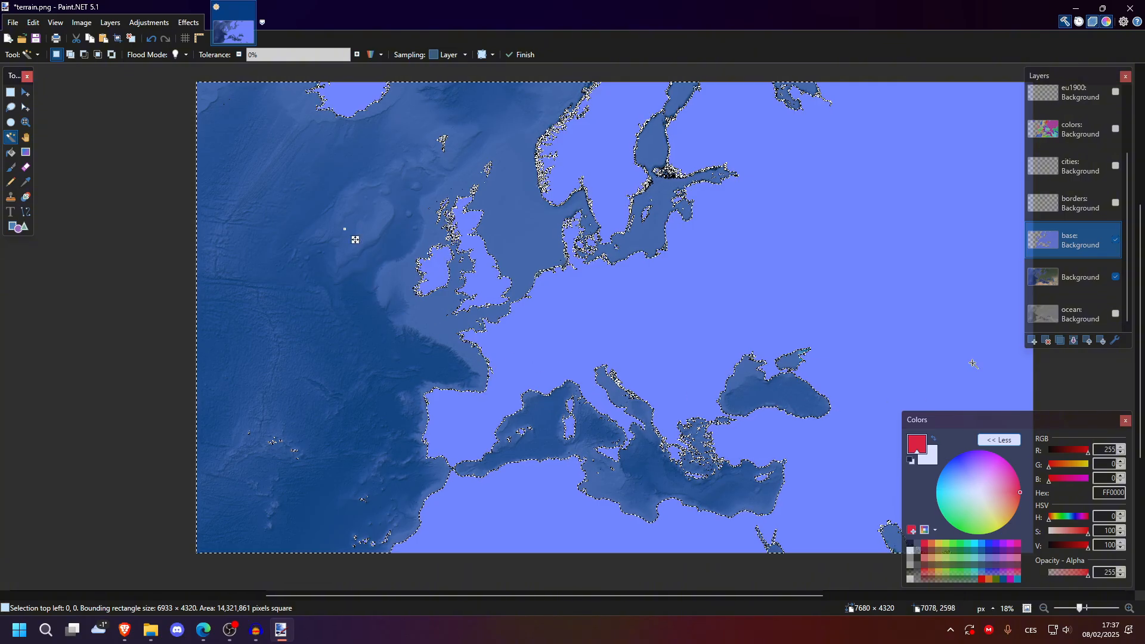
click(1059, 283)
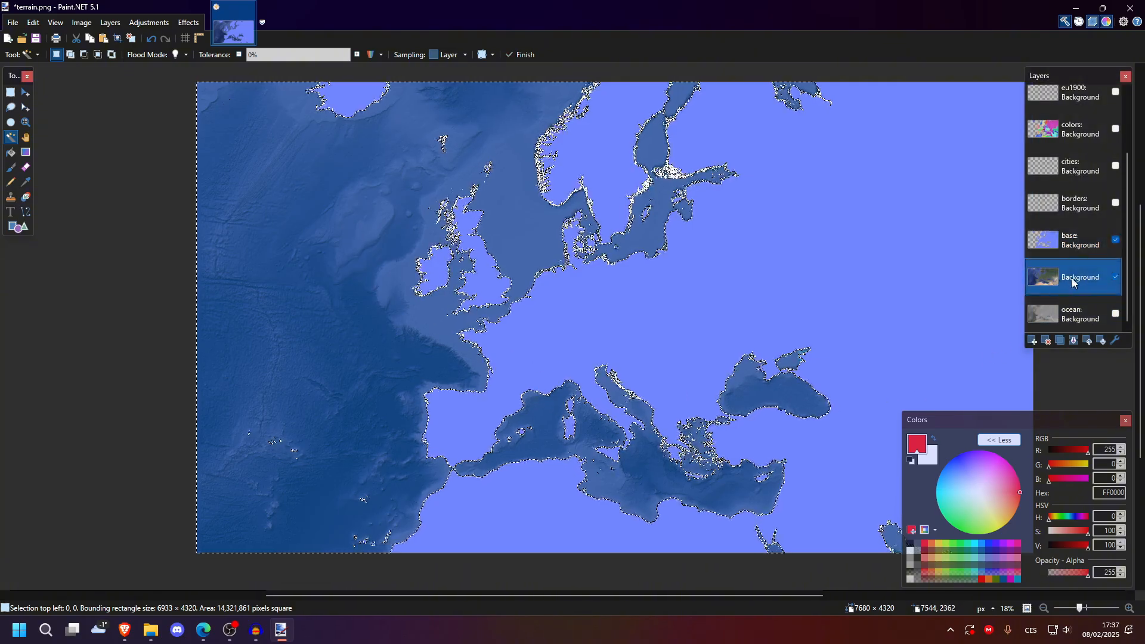
key(Delete)
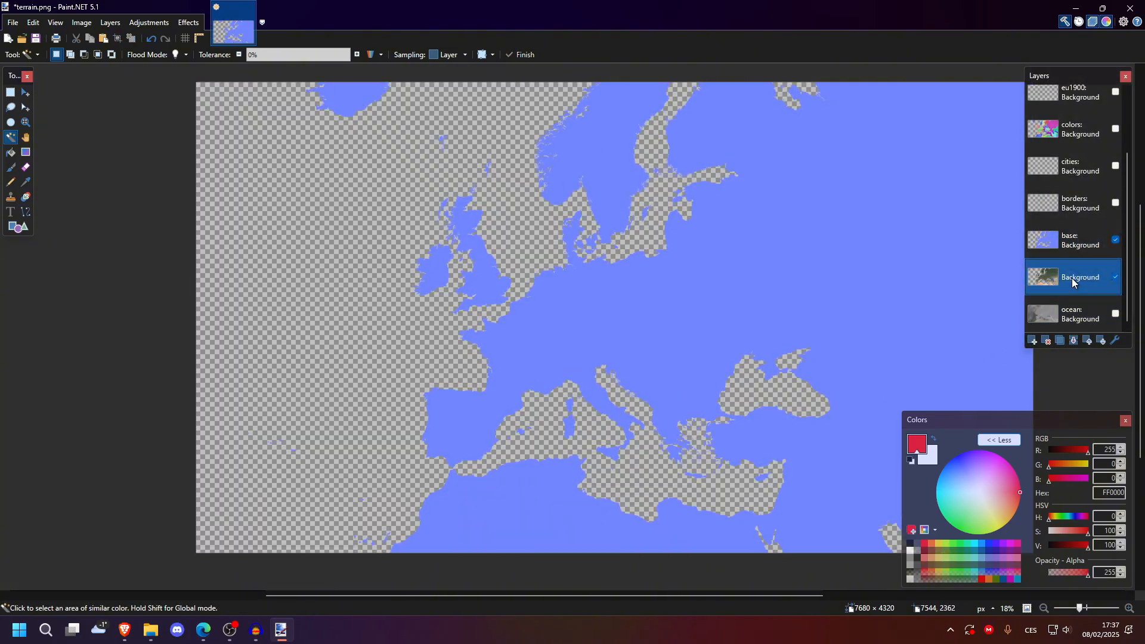
click(1116, 240)
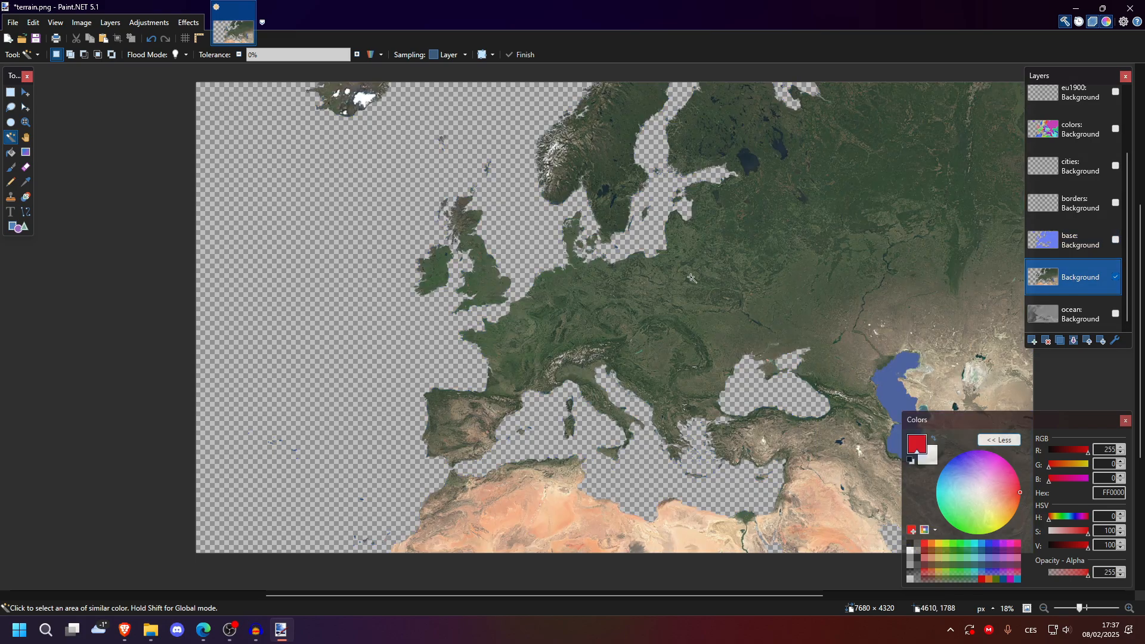
scroll(647, 285, up, 3)
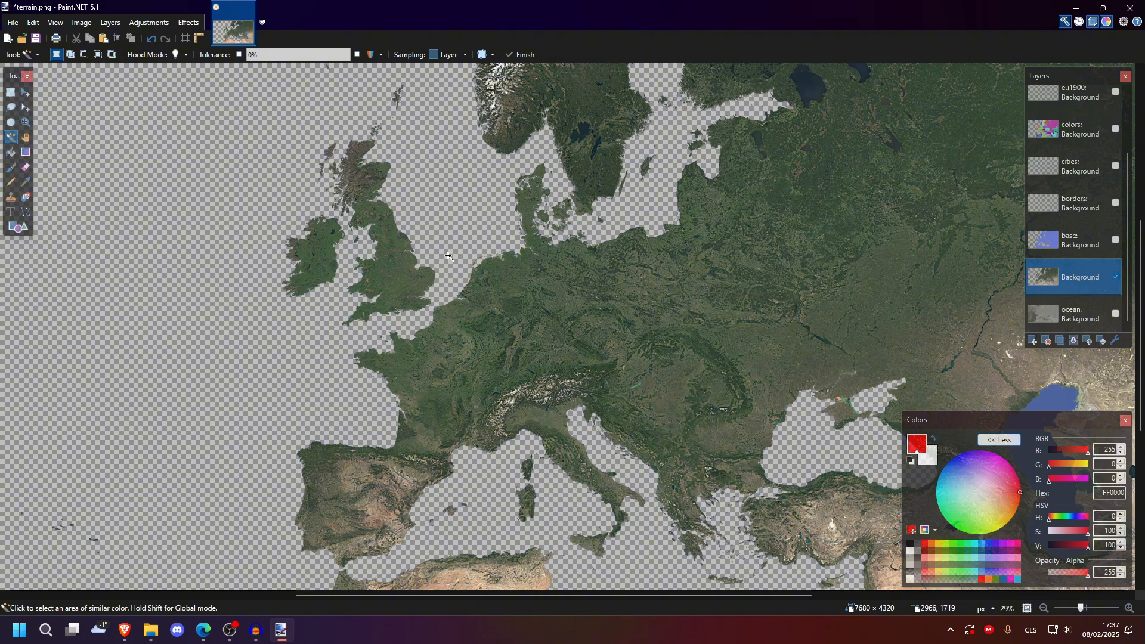
Step: Rename the Background layer as terrain
double_click(1072, 280)
text(terrai)
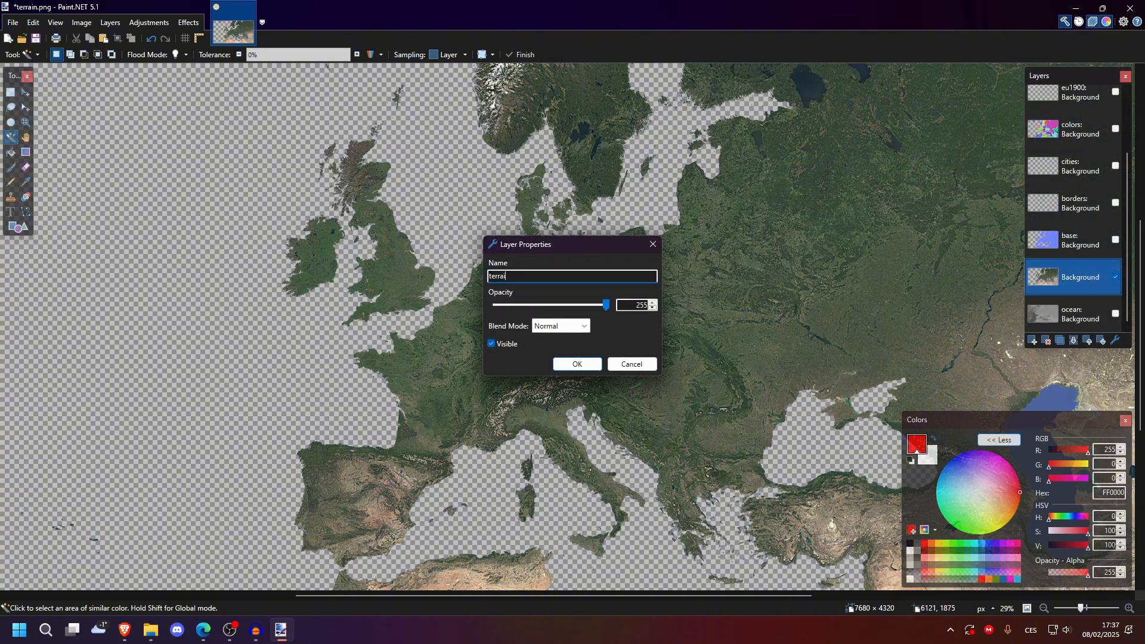
text(n)
key(Return)
Step: Compare the base layer's coastline with the cut terrain along the Dutch and German North Sea coast by toggling the base layer's visibility
scroll(499, 258, up, 7)
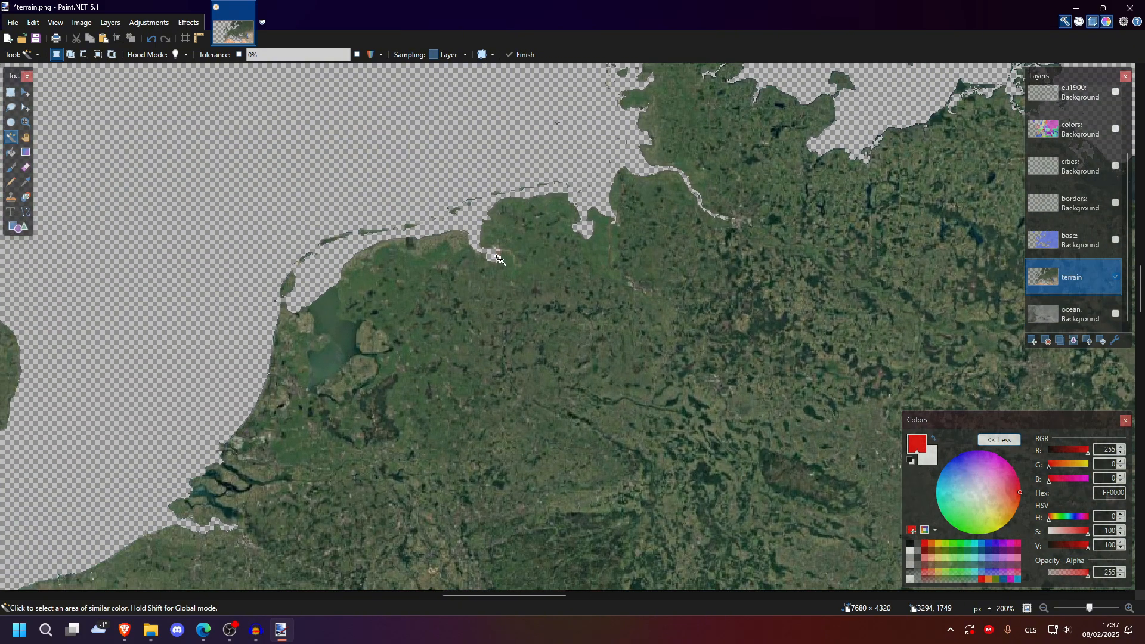
scroll(499, 259, up, 2)
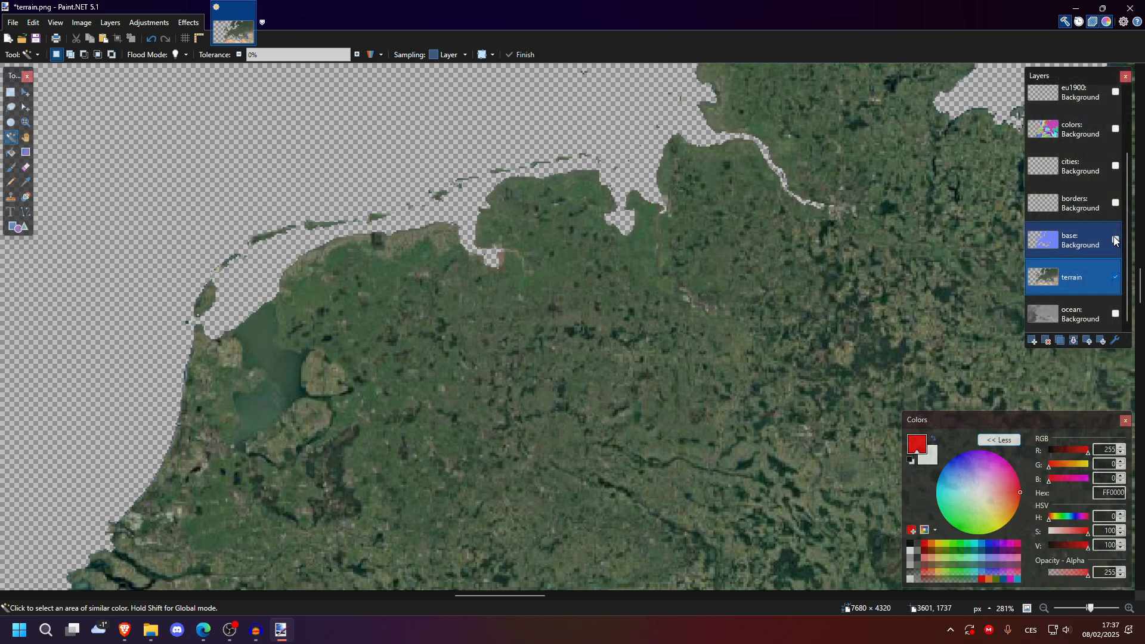
click(1115, 240)
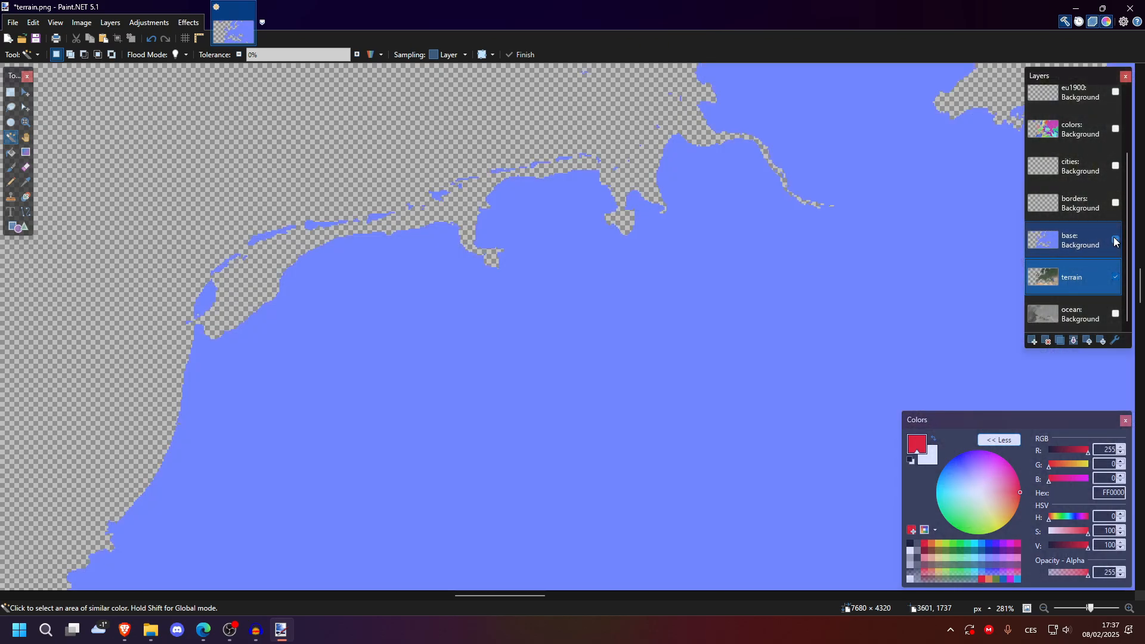
click(1115, 240)
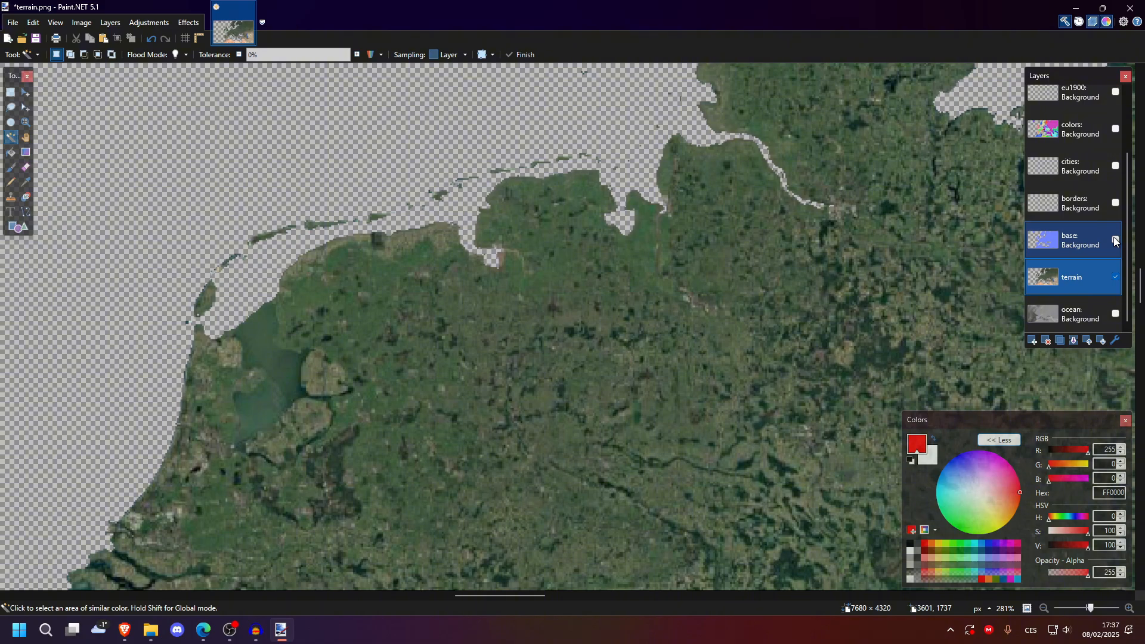
click(1116, 240)
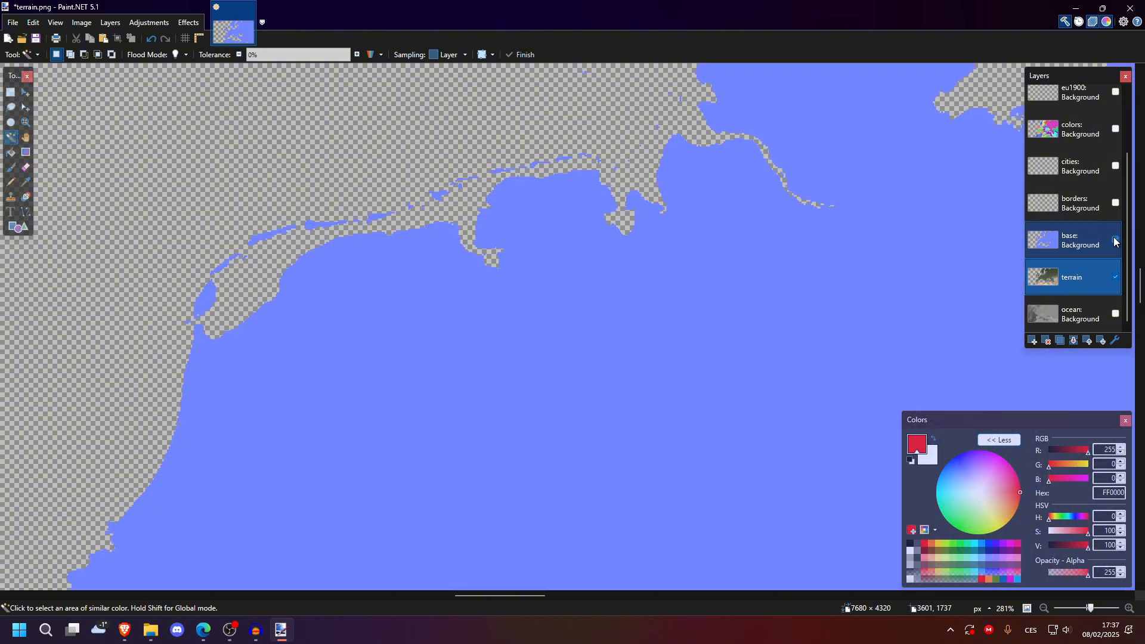
click(1115, 240)
scroll(680, 349, down, 8)
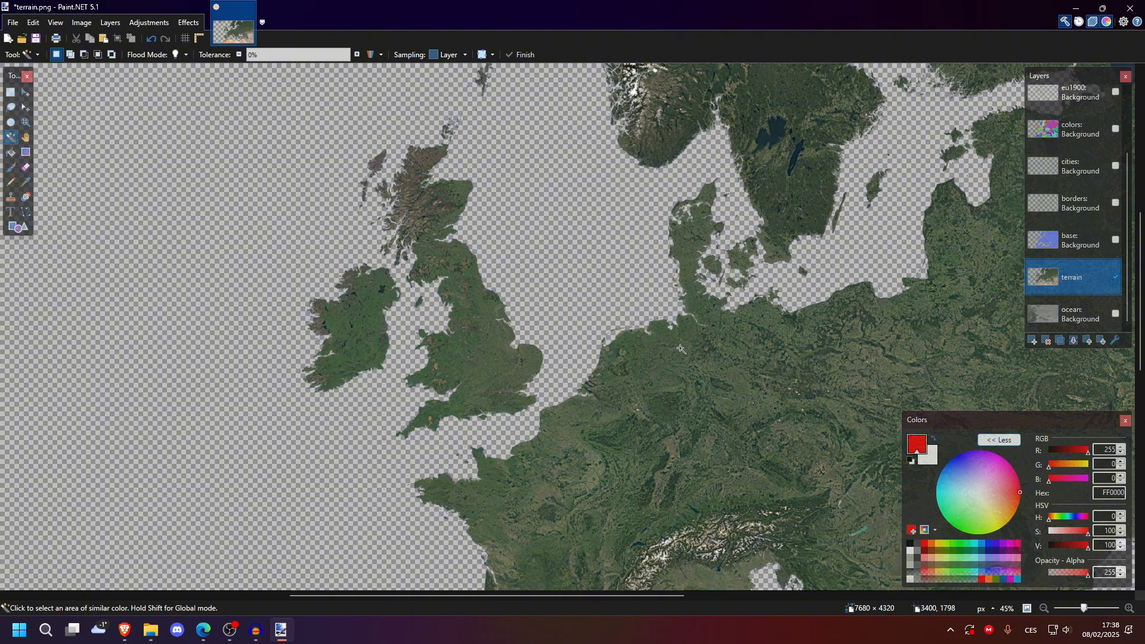
Step: Make the ocean layer visible beneath the terrain and select it
scroll(681, 349, down, 3)
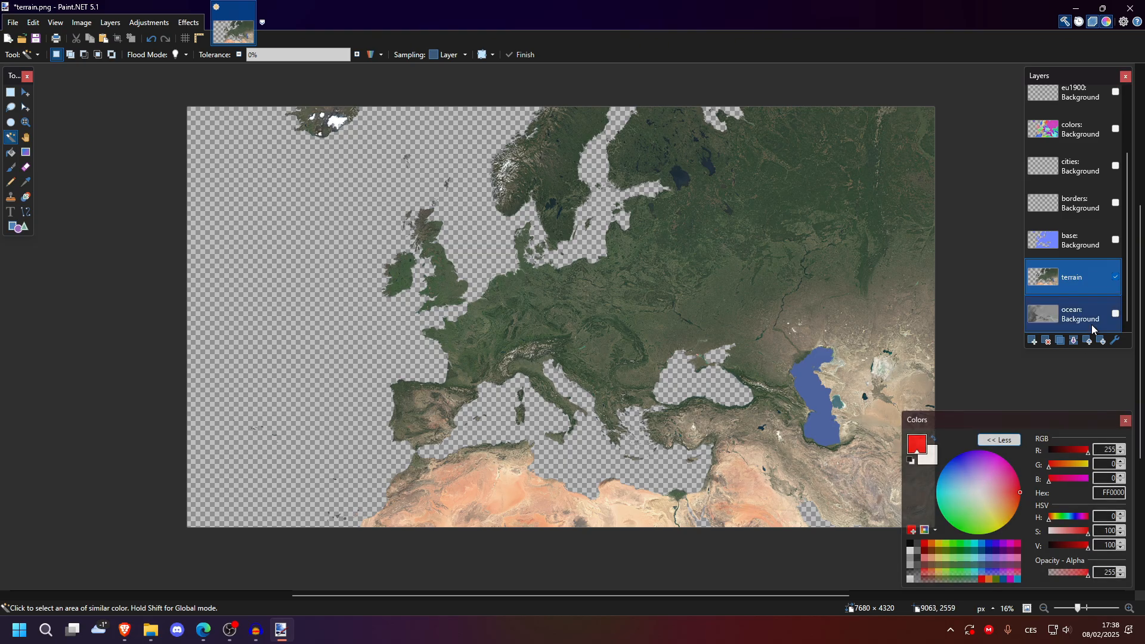
click(1116, 314)
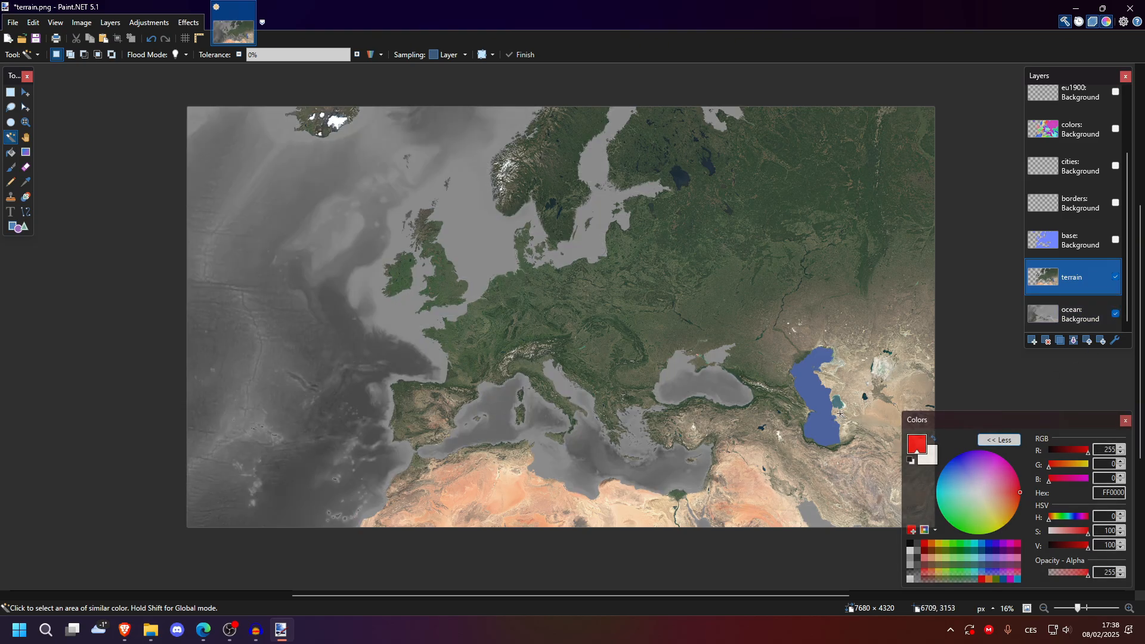
click(1074, 314)
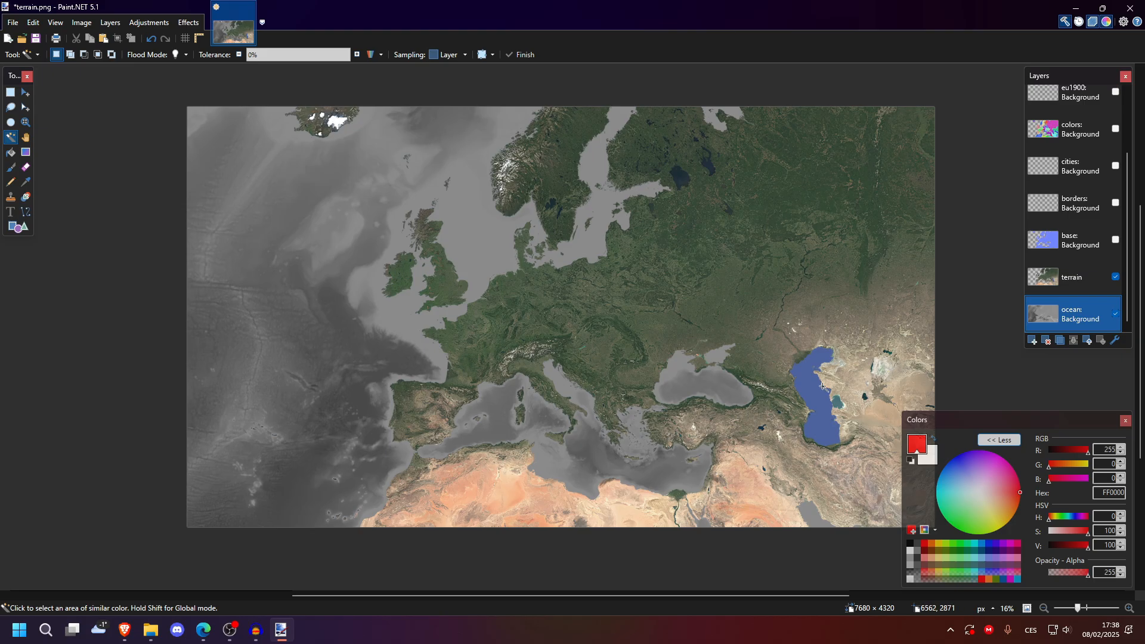
Step: Show the lakes layer, Magic Wand all of its lake areas, delete them from the terrain layer, and deselect
scroll(1054, 269, up, 3)
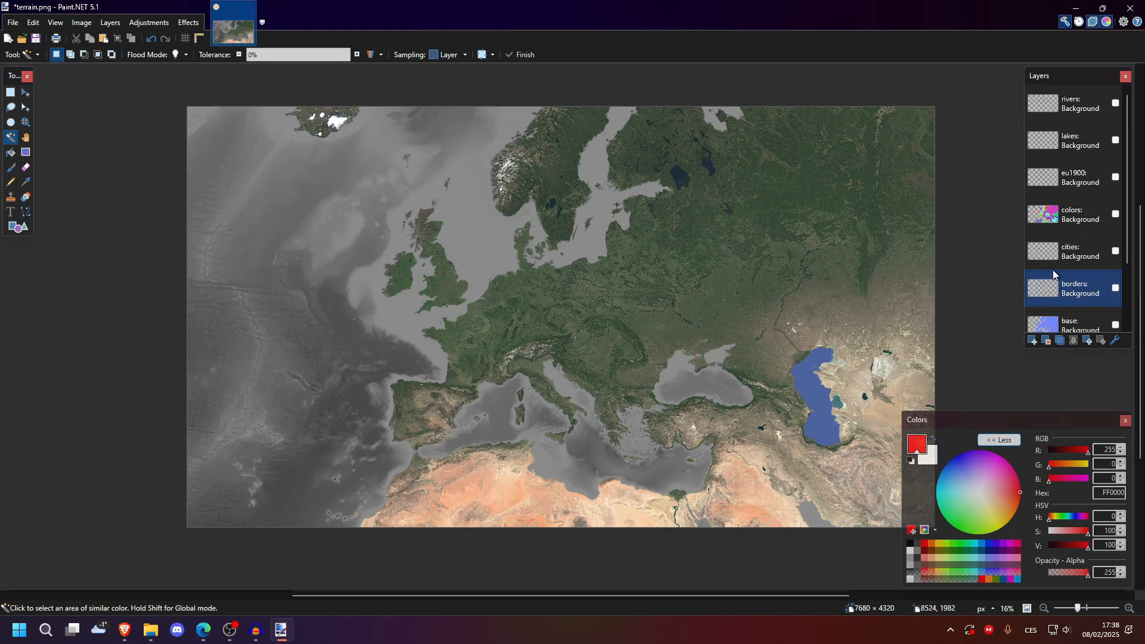
click(1101, 106)
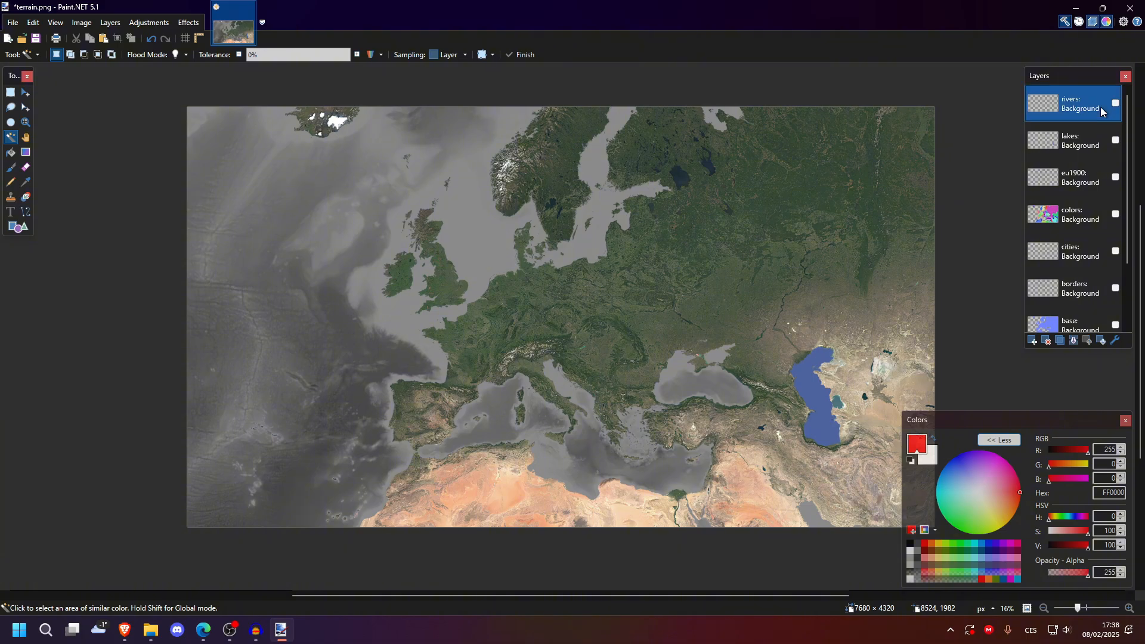
click(1083, 140)
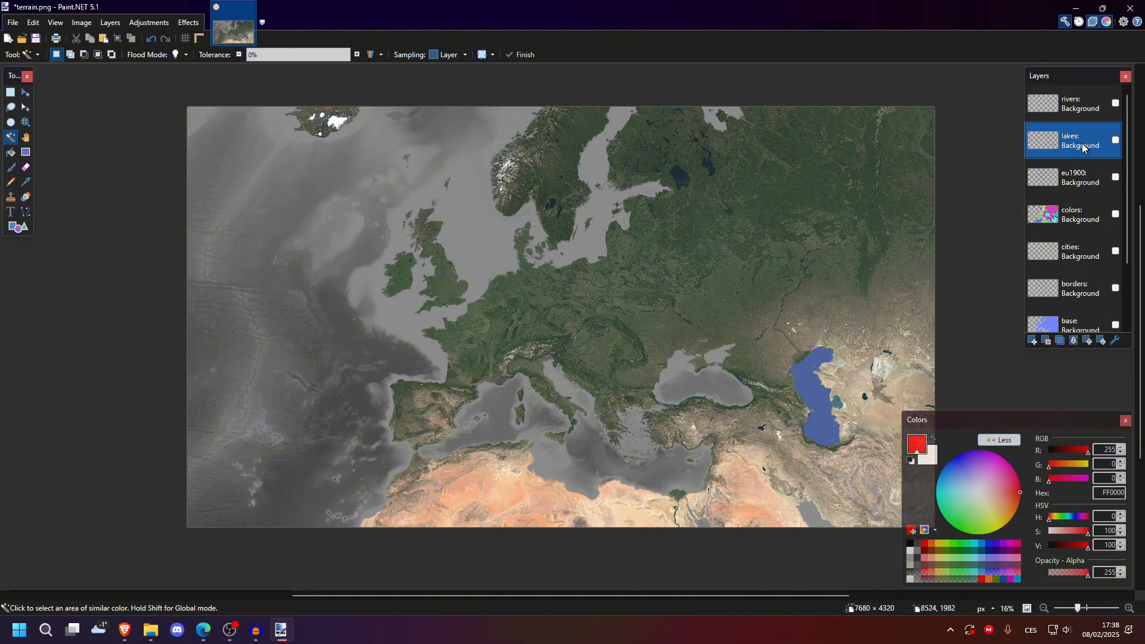
click(1116, 142)
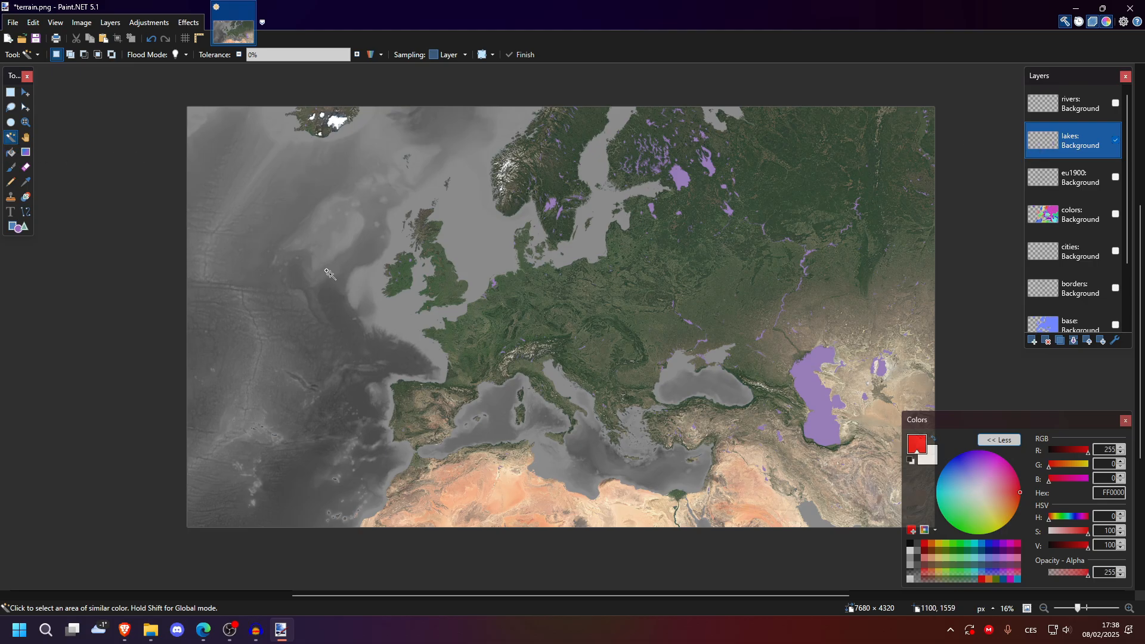
scroll(798, 346, up, 5)
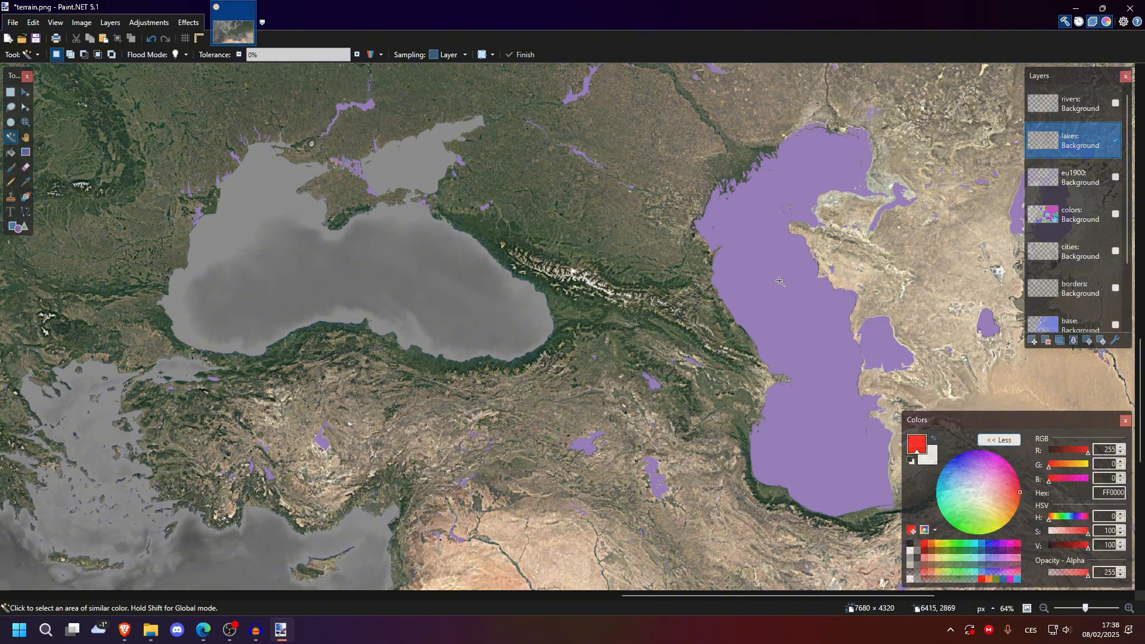
click(779, 281)
scroll(779, 286, down, 5)
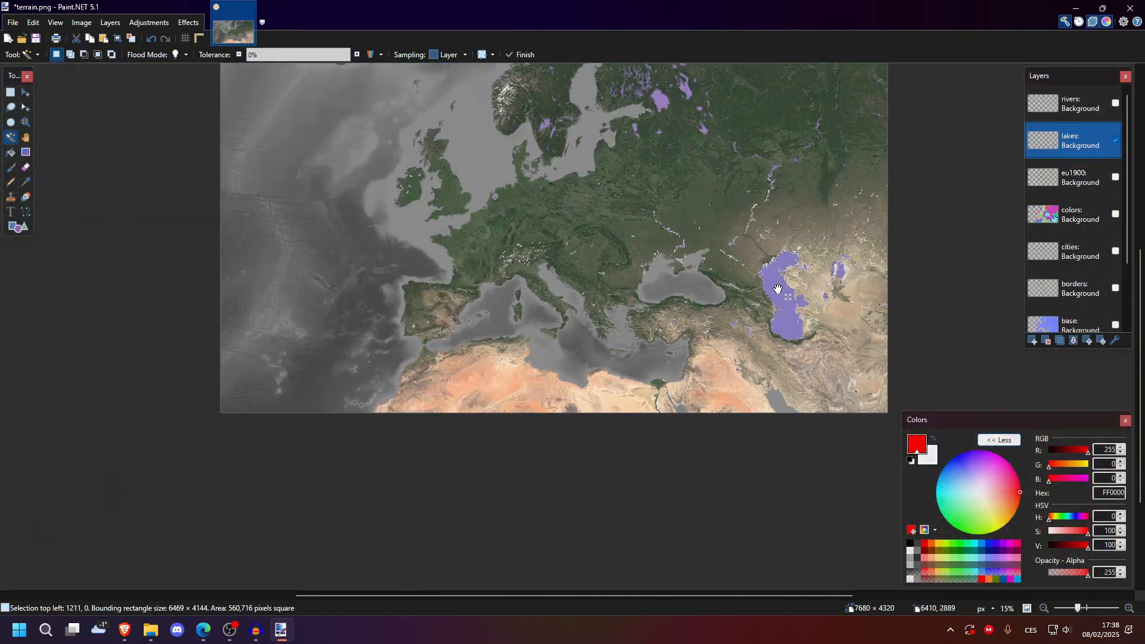
scroll(1030, 250, down, 3)
click(1072, 277)
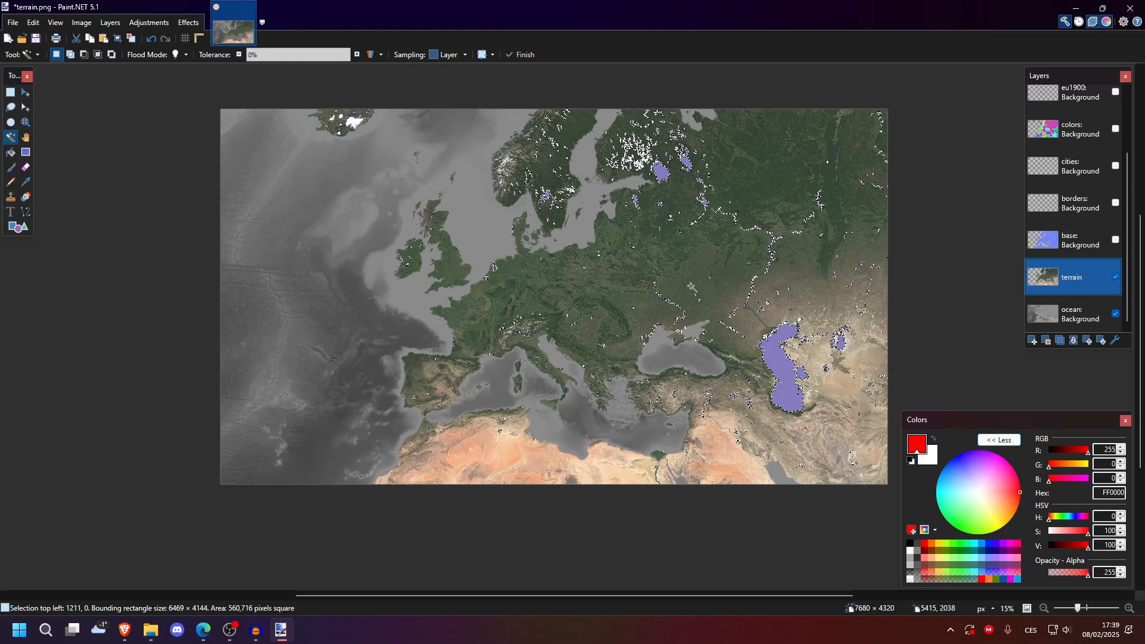
key(ctrl+d)
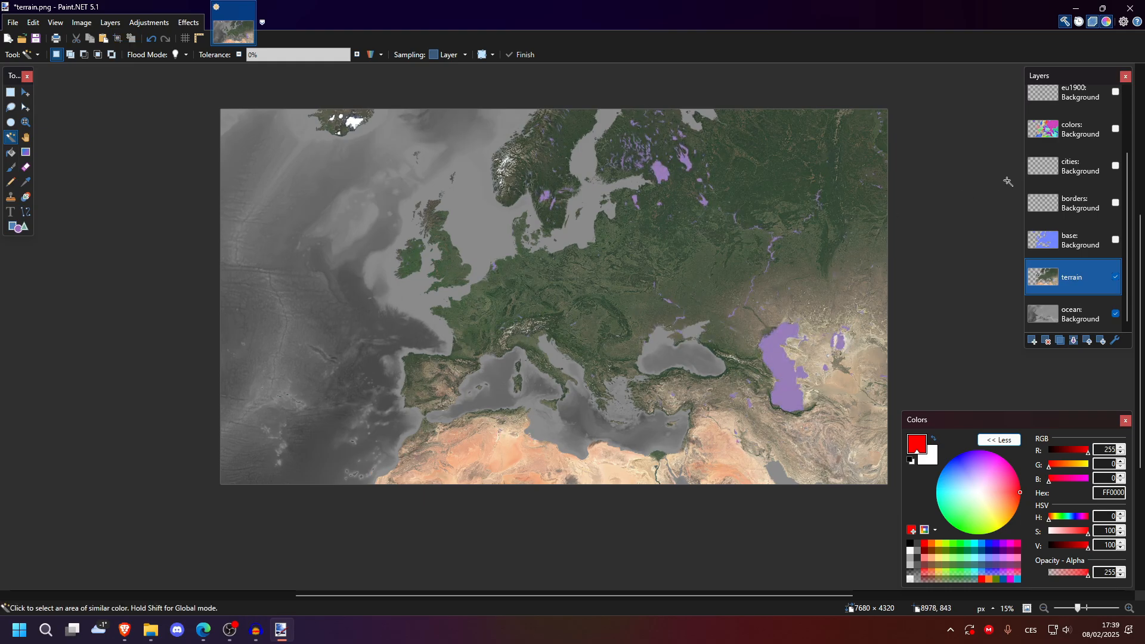
Step: Hide the lakes layer and delete it from the image
scroll(1071, 209, up, 3)
click(1101, 141)
click(1115, 141)
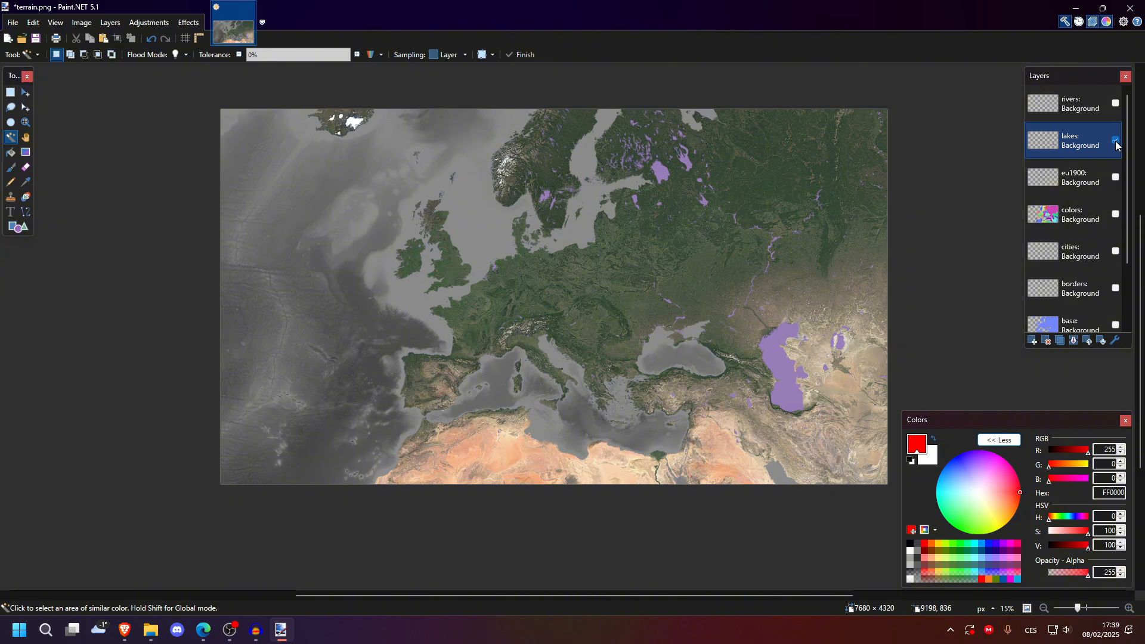
click(1116, 140)
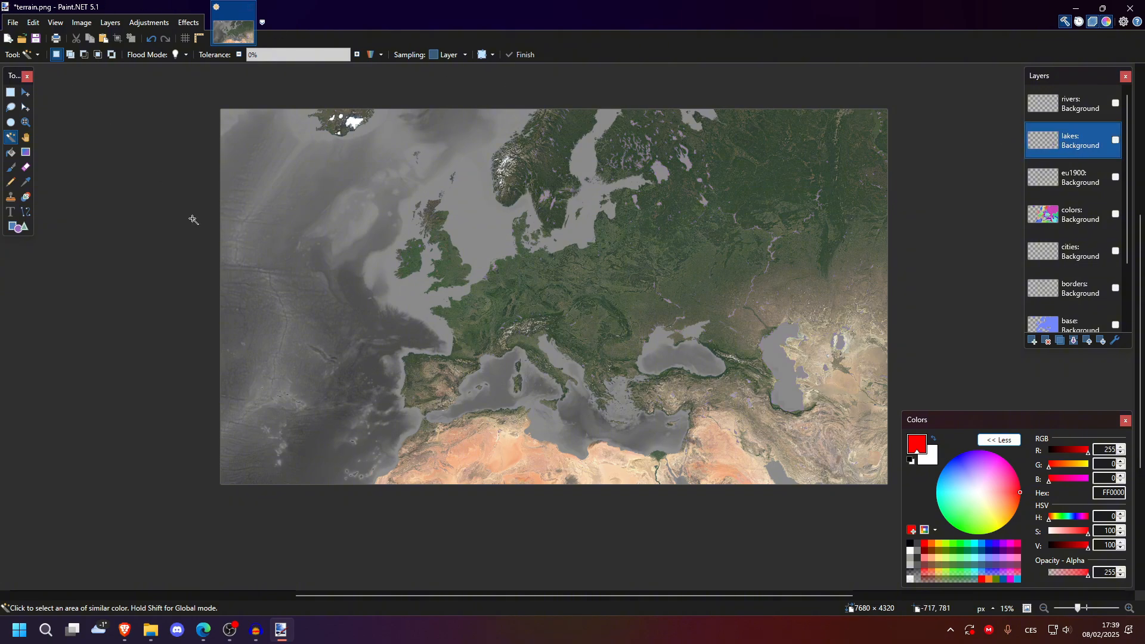
click(1049, 340)
Step: Add a new layer directly above the ocean layer, beneath the terrain layer
scroll(789, 263, up, 5)
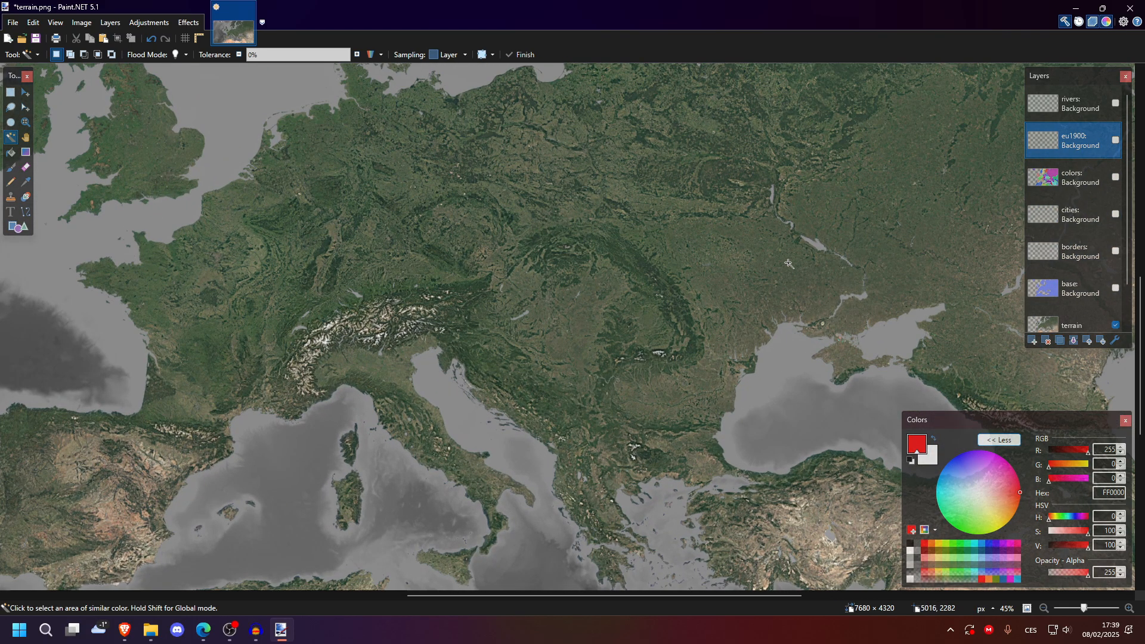
scroll(505, 394, down, 5)
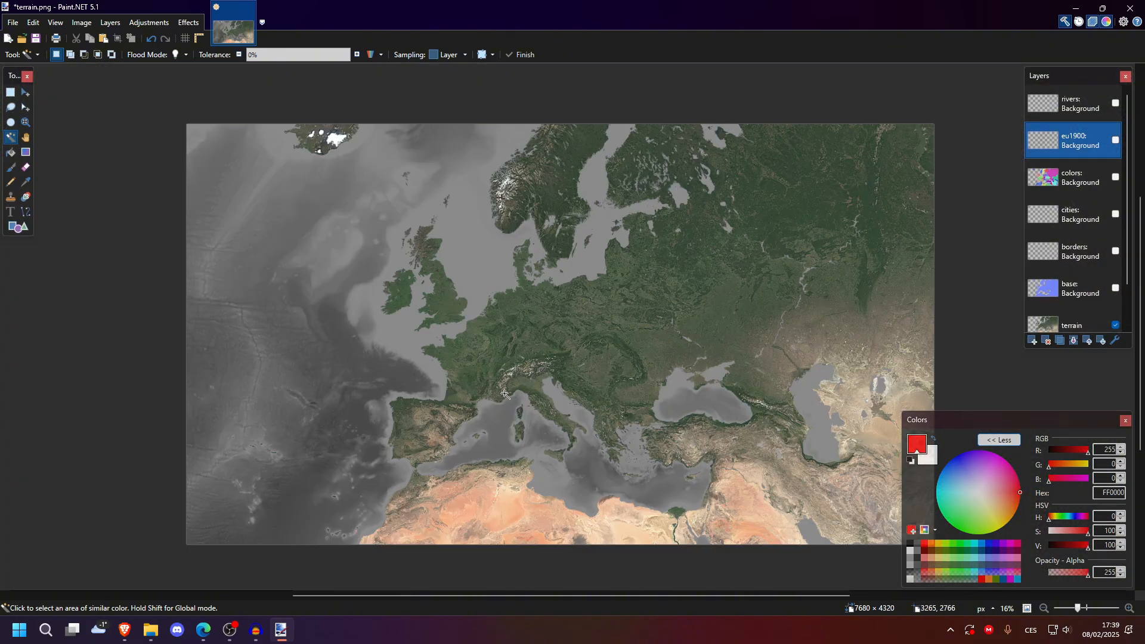
scroll(1075, 291, down, 1)
click(1073, 316)
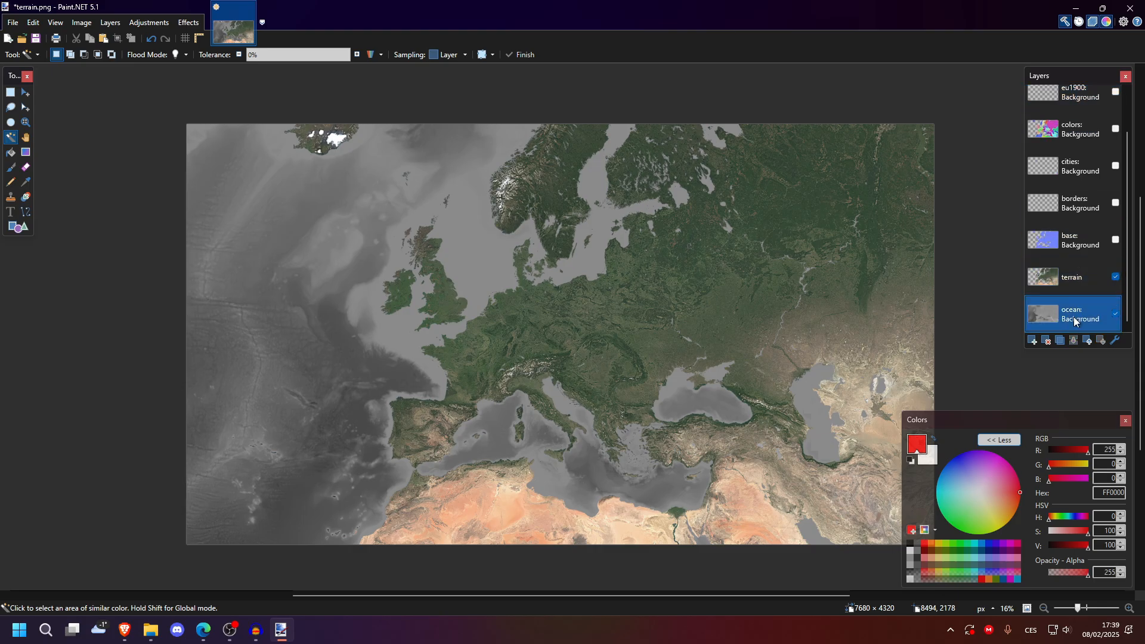
click(1033, 340)
scroll(1096, 293, down, 1)
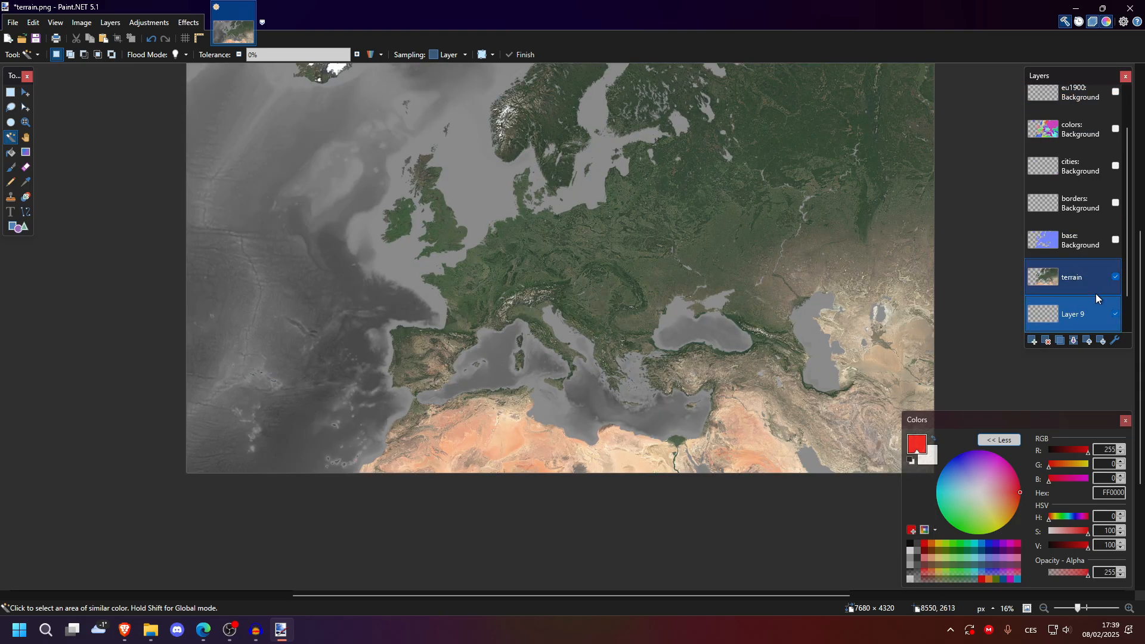
scroll(1079, 293, down, 1)
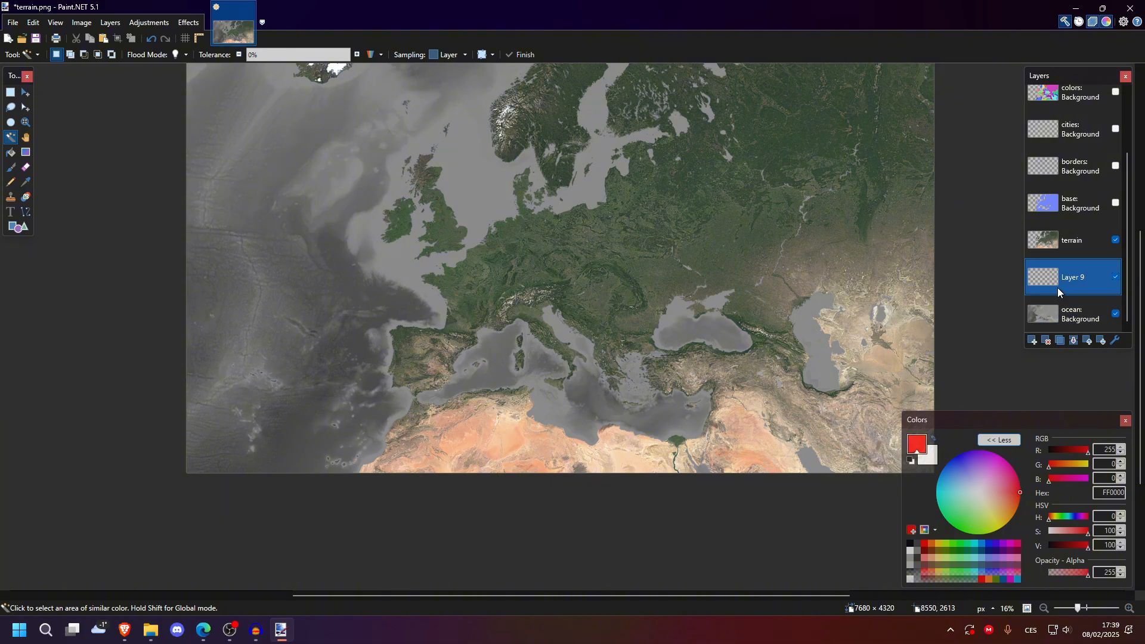
Step: Fill the new layer above the ocean layer with solid dark blue 004A7F
click(12, 153)
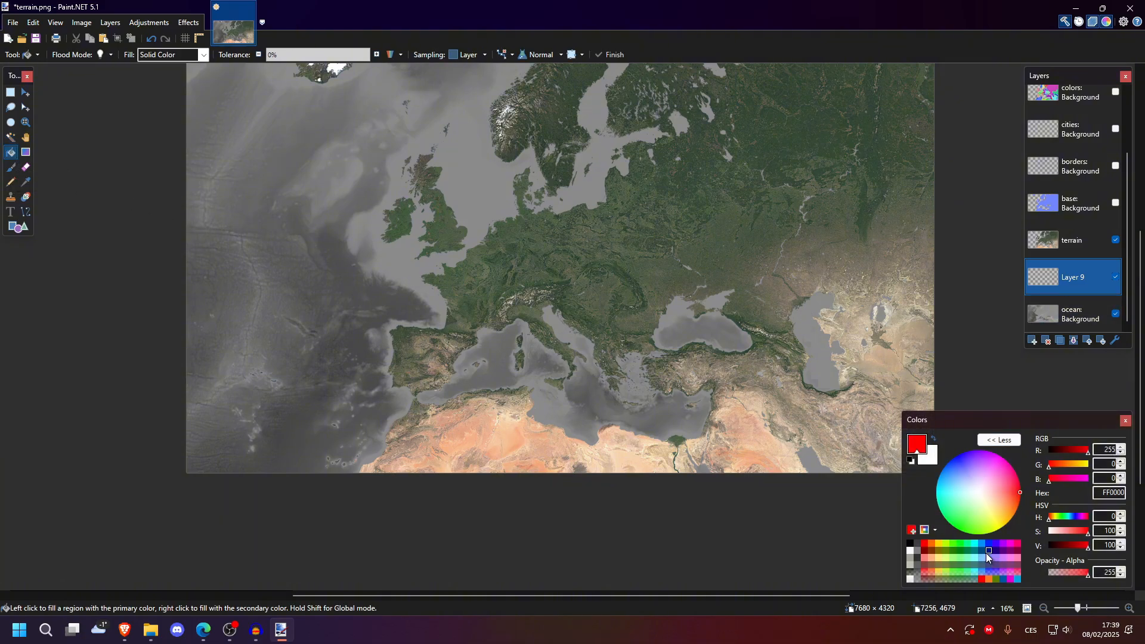
click(983, 552)
scroll(656, 417, up, 1)
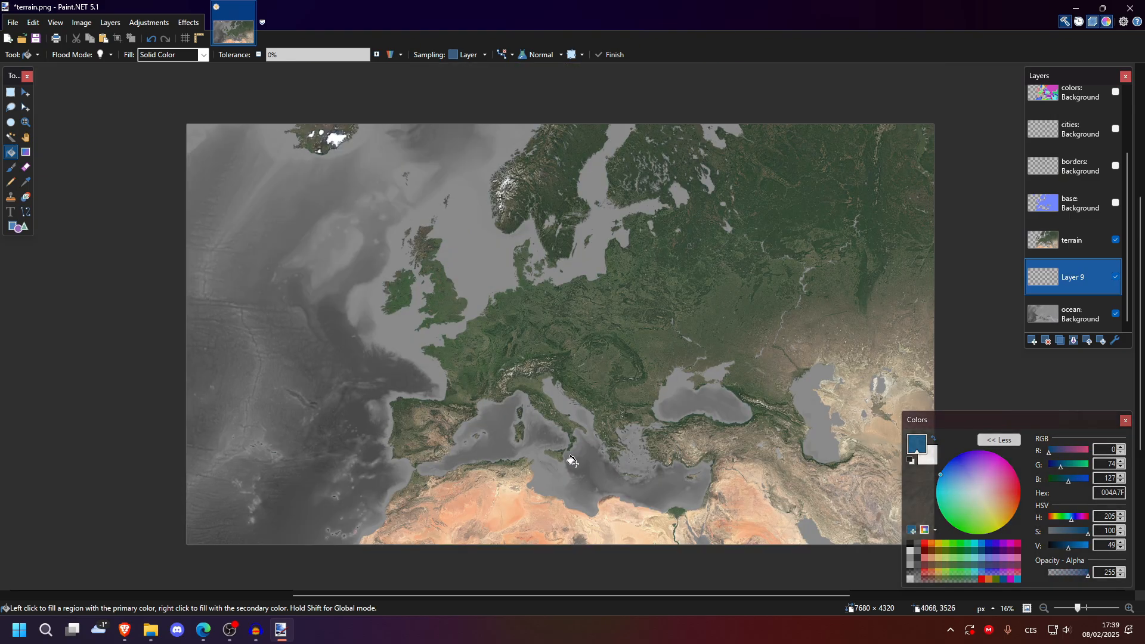
click(284, 260)
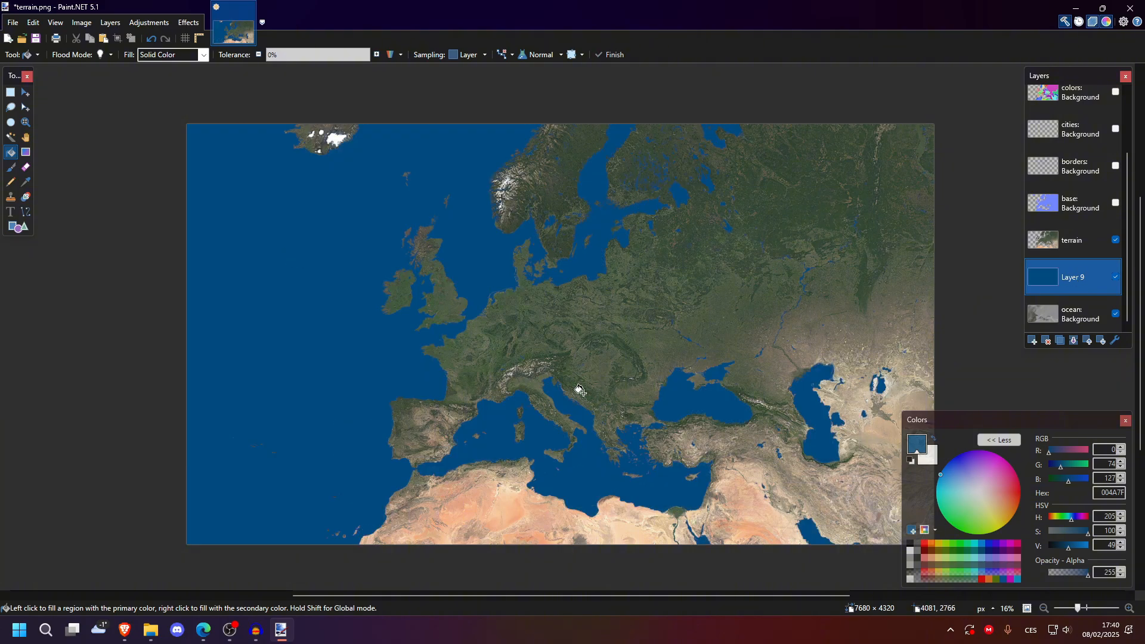
Step: Set the blend mode of the blue fill layer to Multiply
double_click(1074, 279)
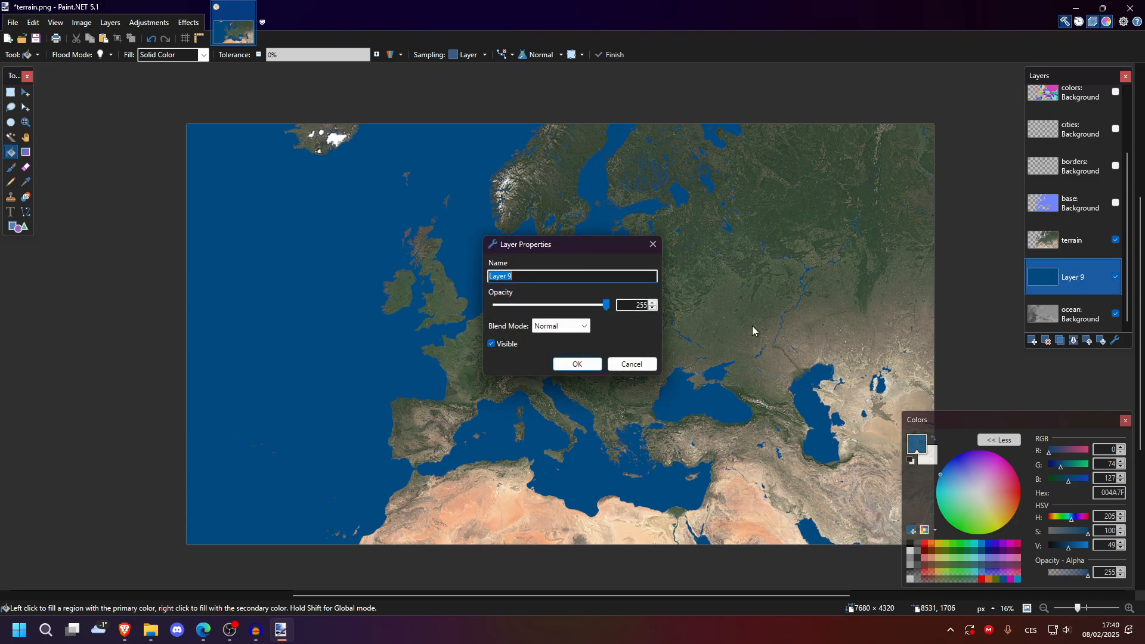
click(553, 328)
click(558, 337)
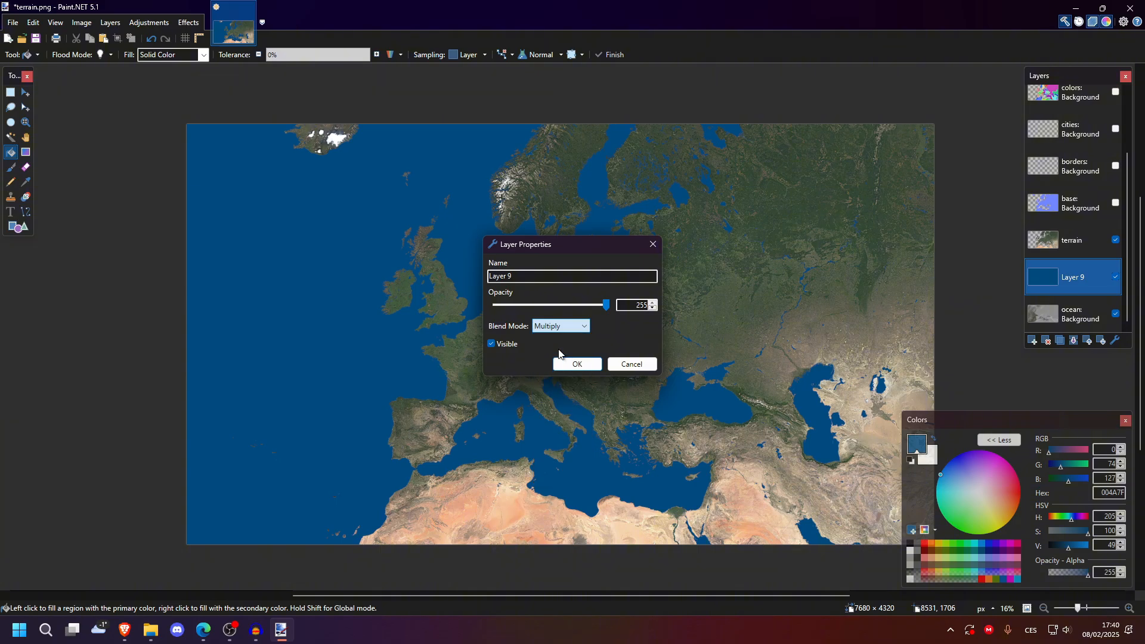
click(570, 362)
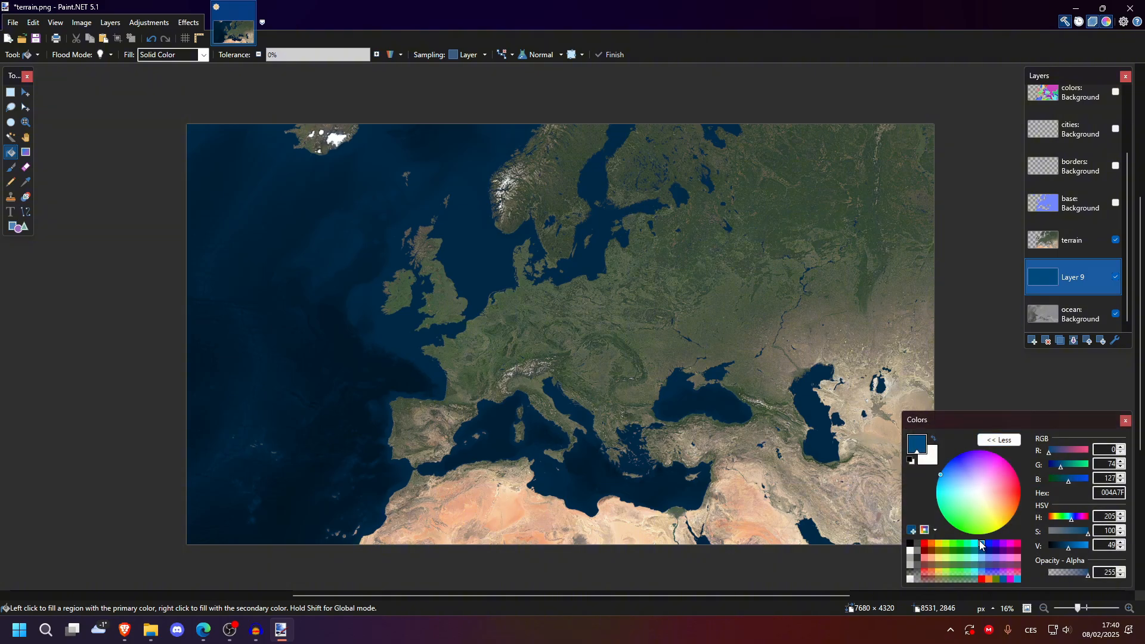
Step: Try green 267F00 and red FF0000 as Layer 9's fill colour, and undo both changes
click(952, 547)
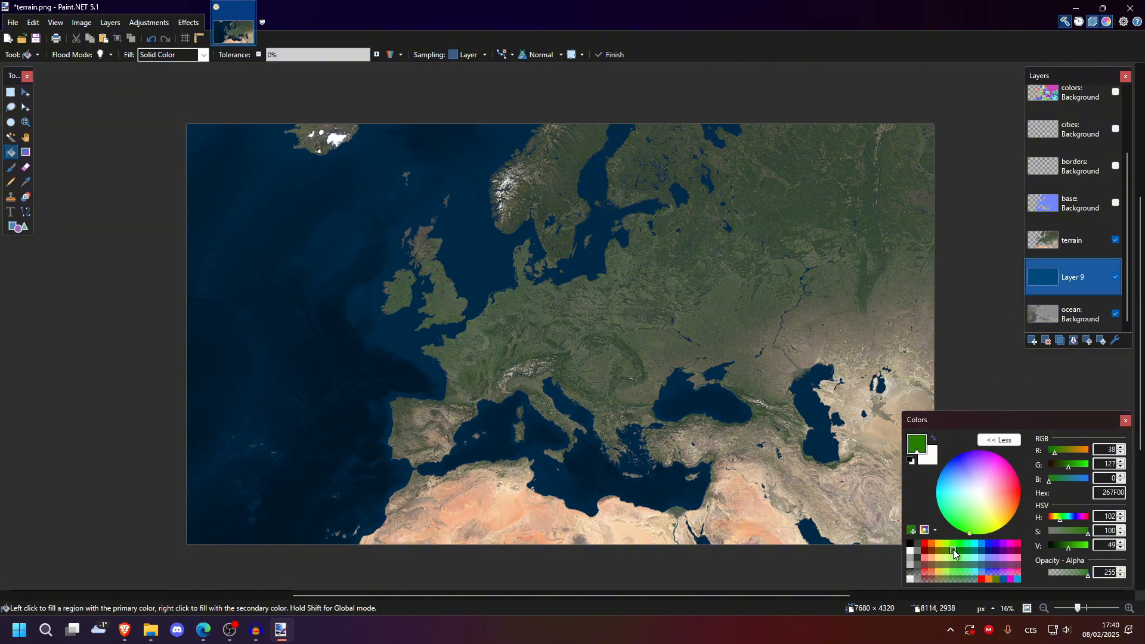
click(474, 252)
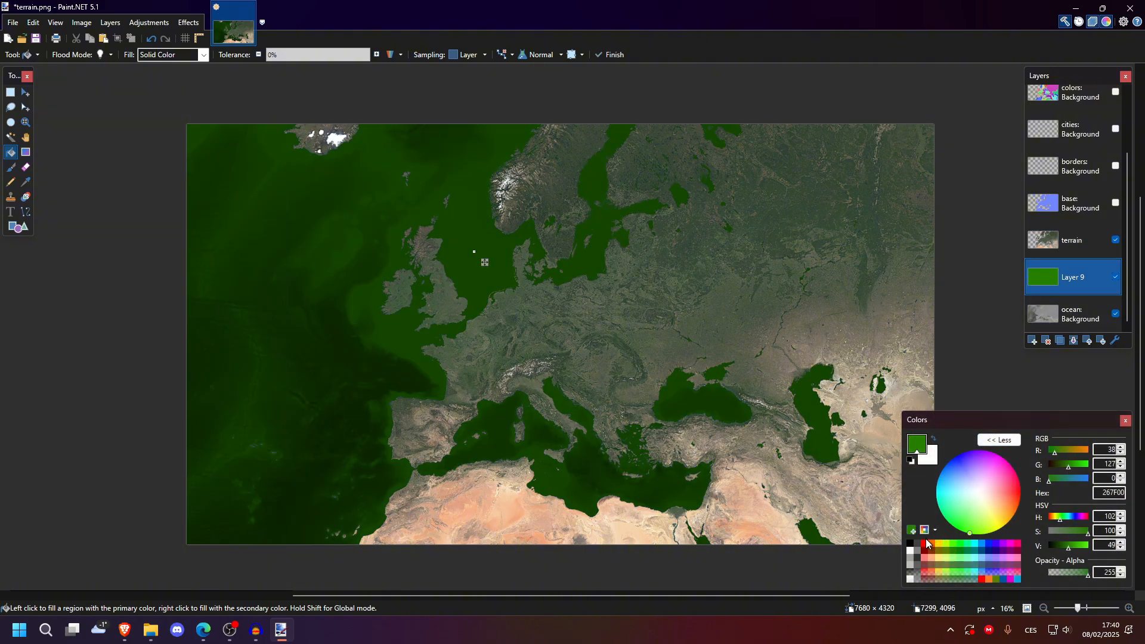
click(924, 544)
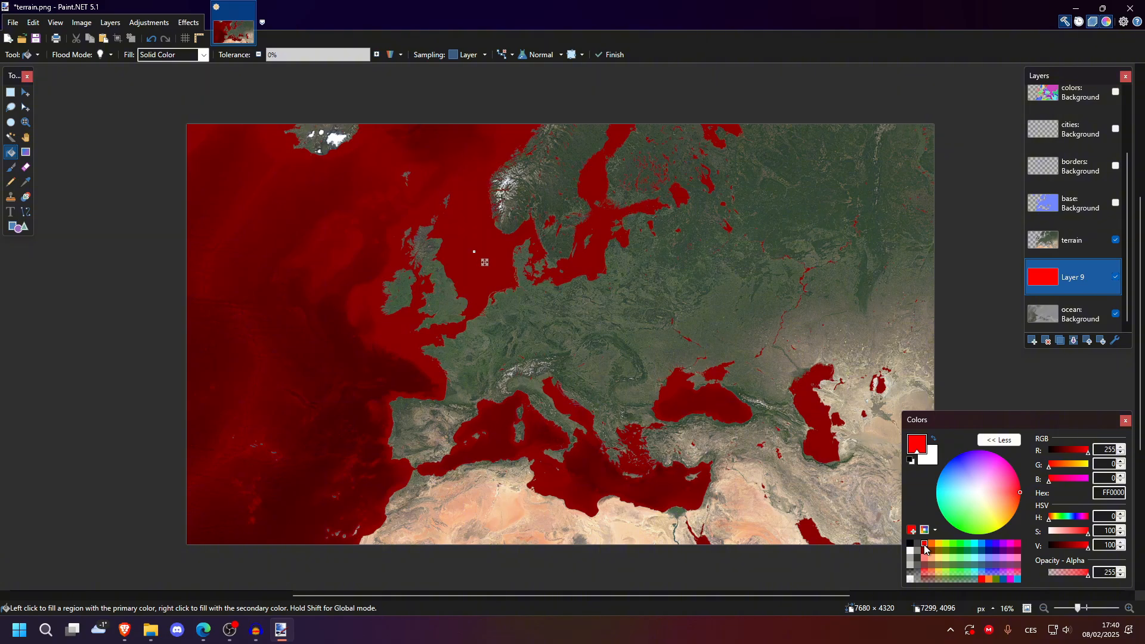
key(ctrl+z)
key(ctrl+z)
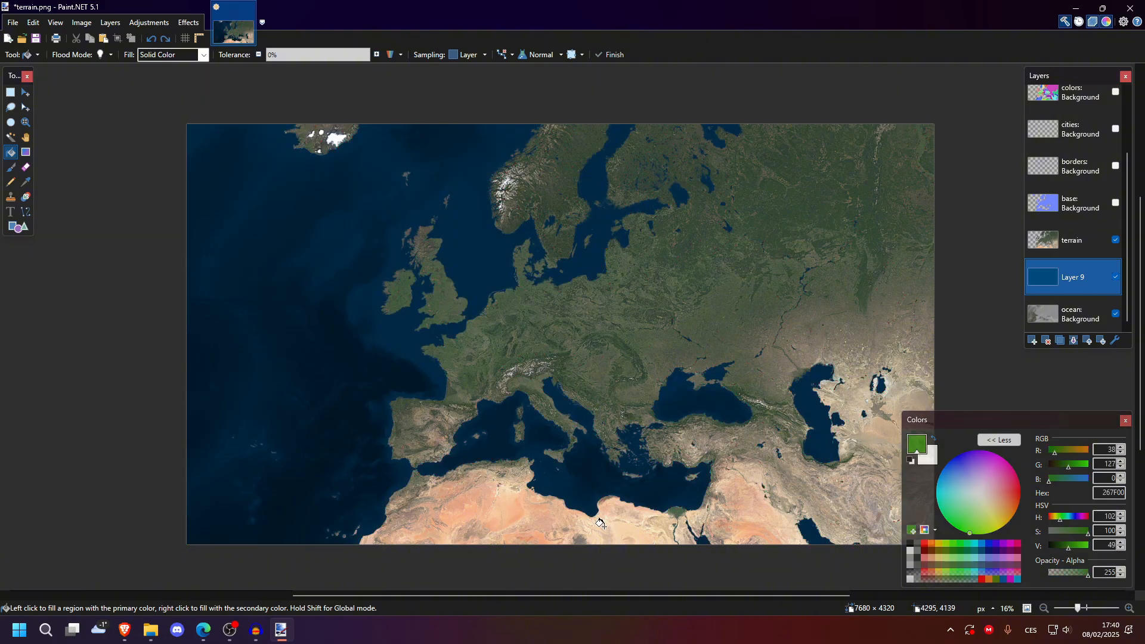
Step: Try bright blue 0026FF as Layer 9's fill colour, undo the fill and pick dark blue 004A7F again
click(983, 544)
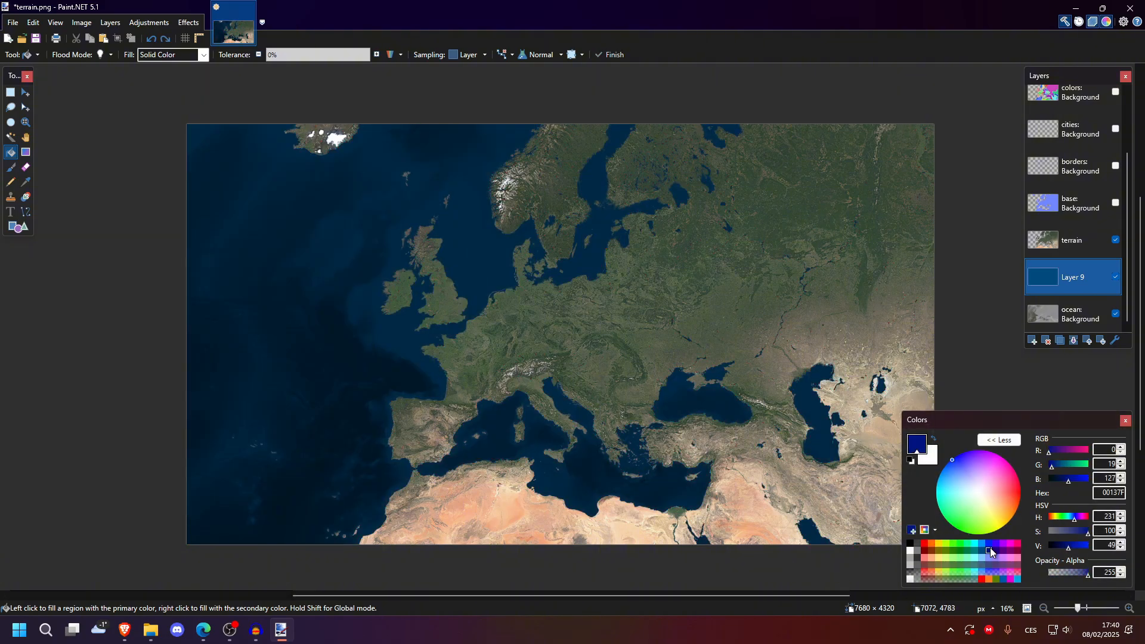
click(468, 259)
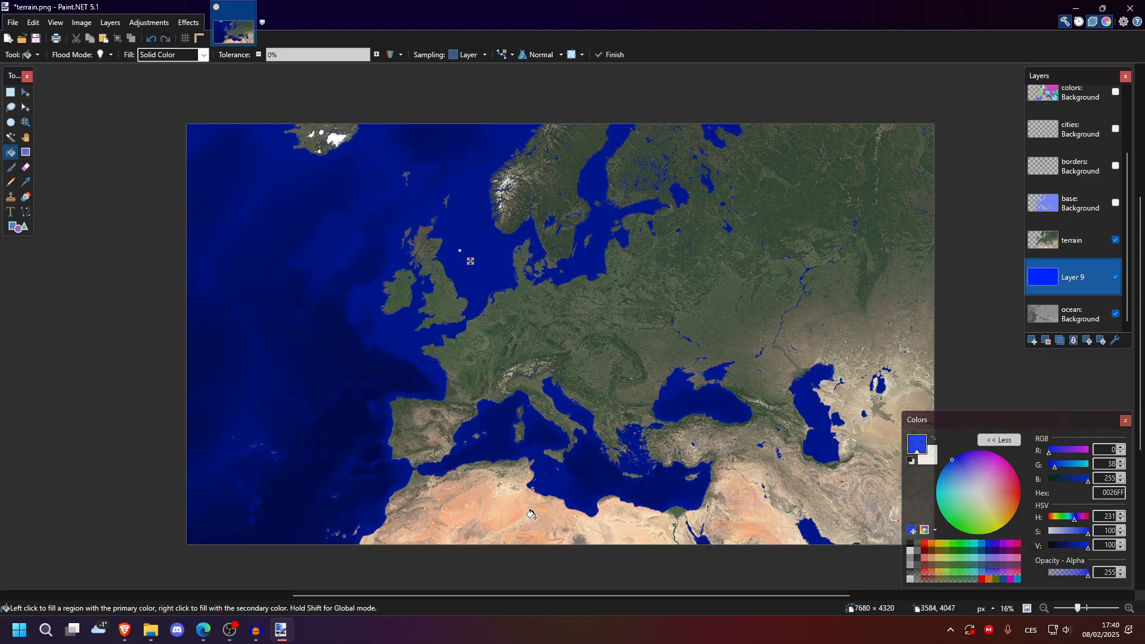
key(ctrl+z)
click(982, 549)
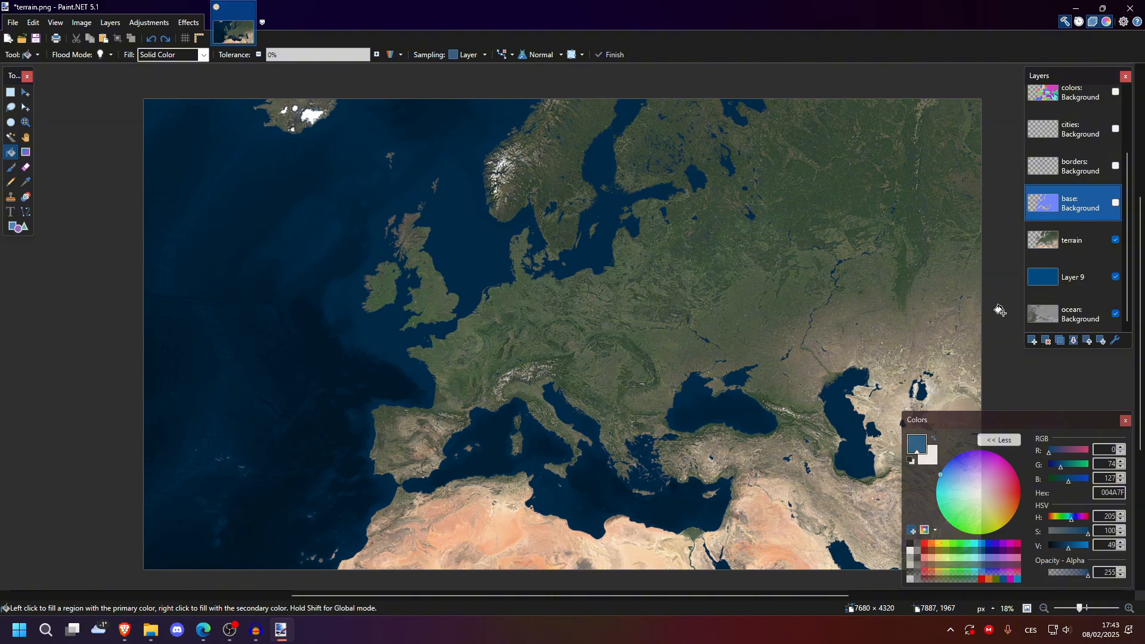
Step: Apply a Drop Shadow to the terrain layer with widening radius 5, blur radius 10 and shadow opacity 255, keeping the original image
key(x)
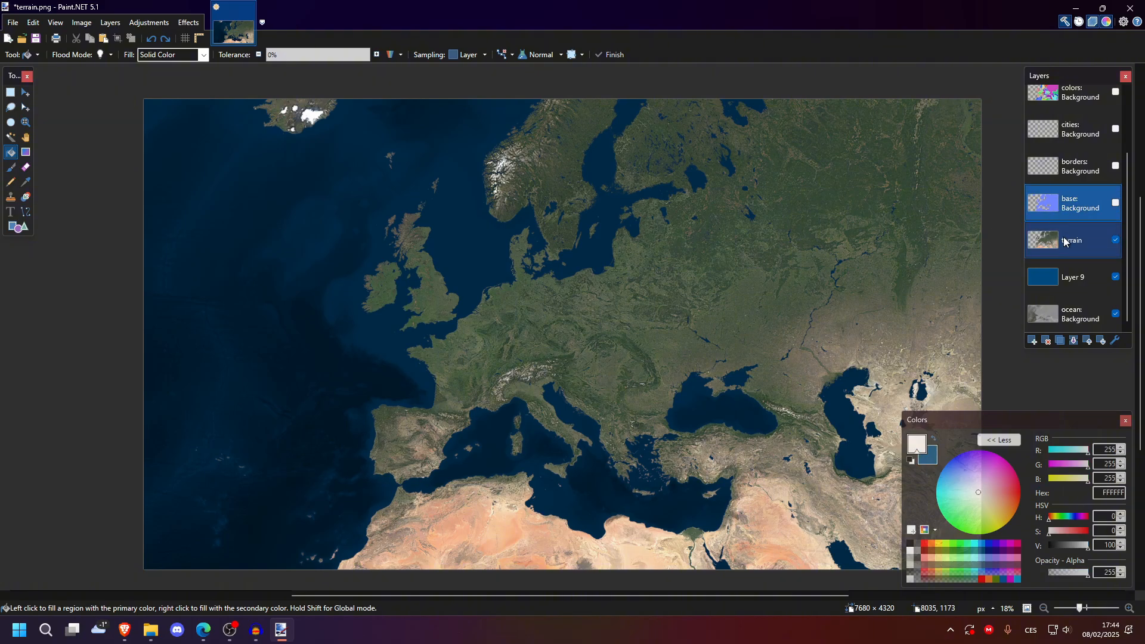
click(1075, 241)
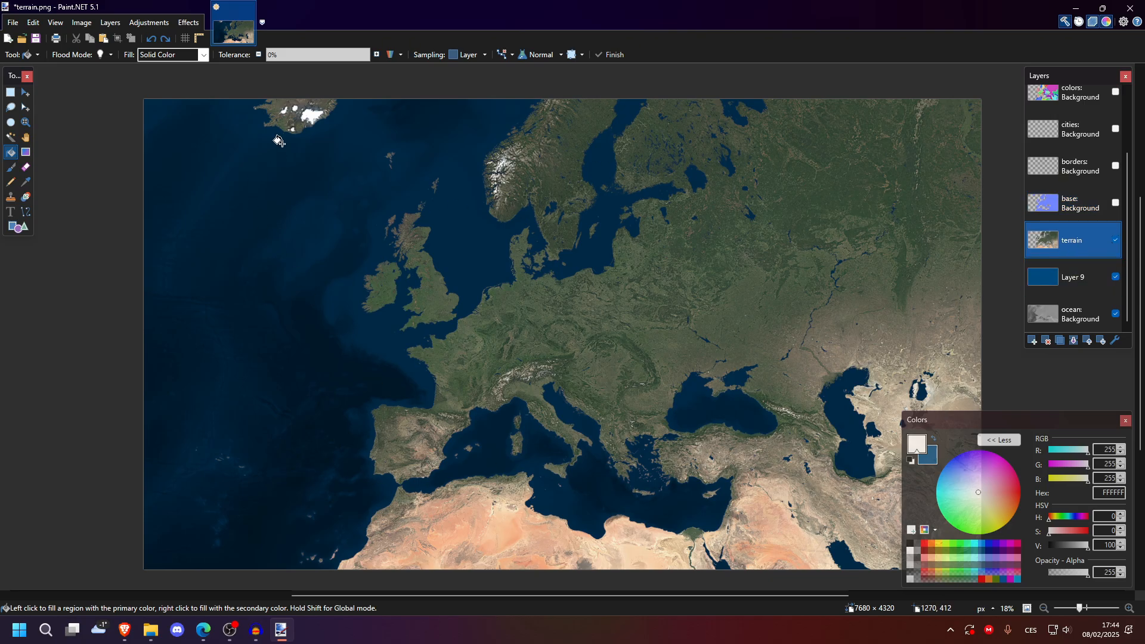
click(188, 23)
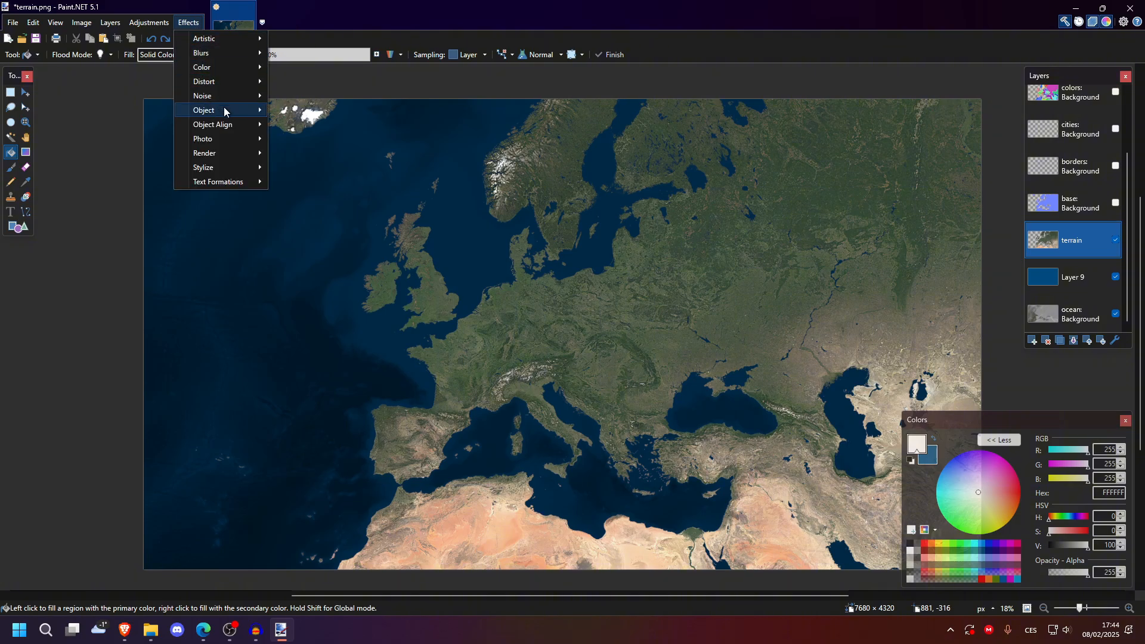
mouse_move(225, 109)
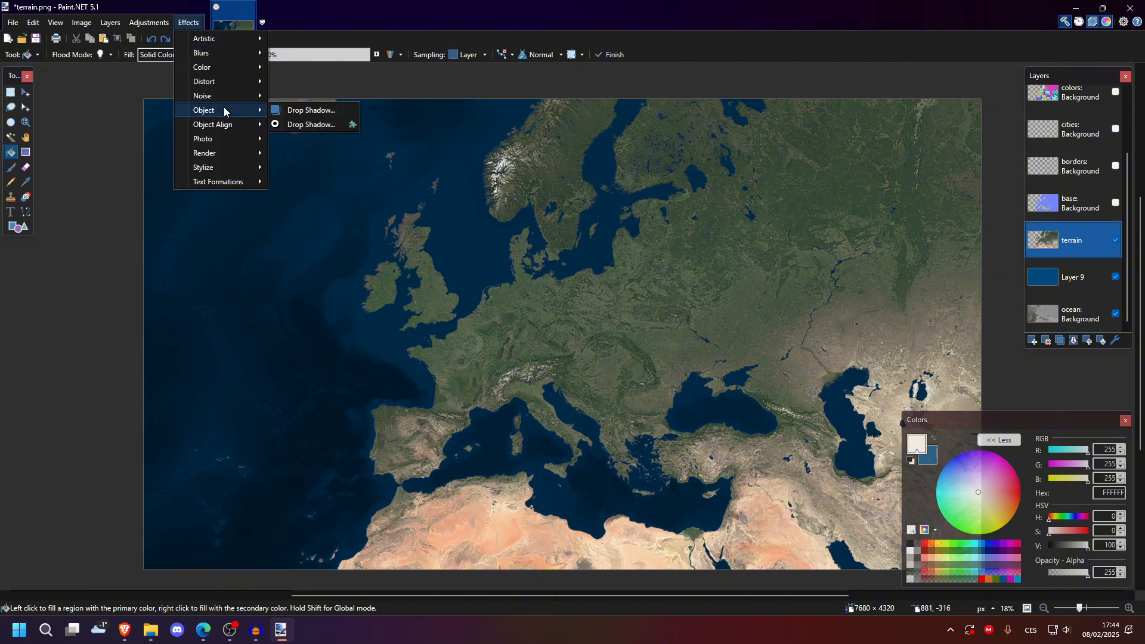
click(331, 125)
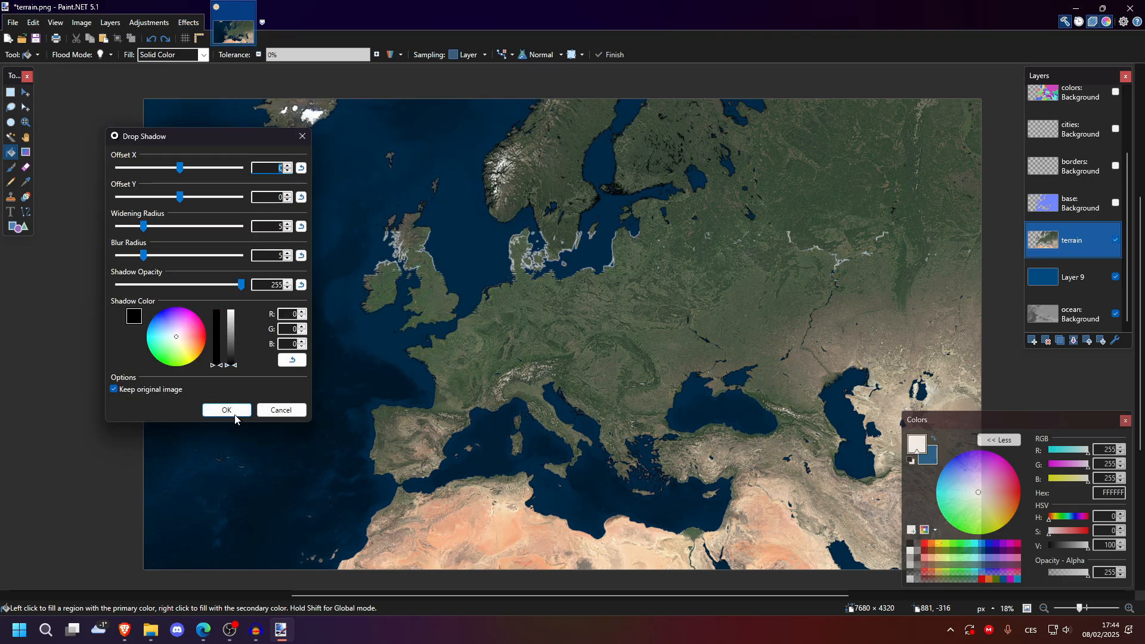
mouse_move(241, 285)
mouse_down()
mouse_move(191, 289)
mouse_move(256, 289)
mouse_up()
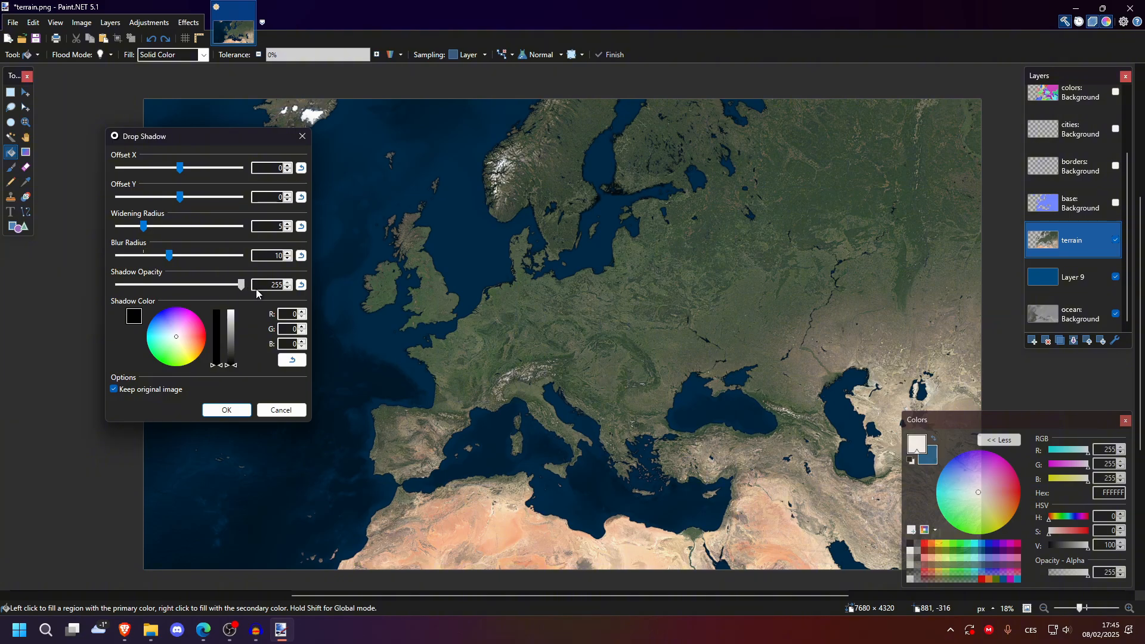
click(240, 409)
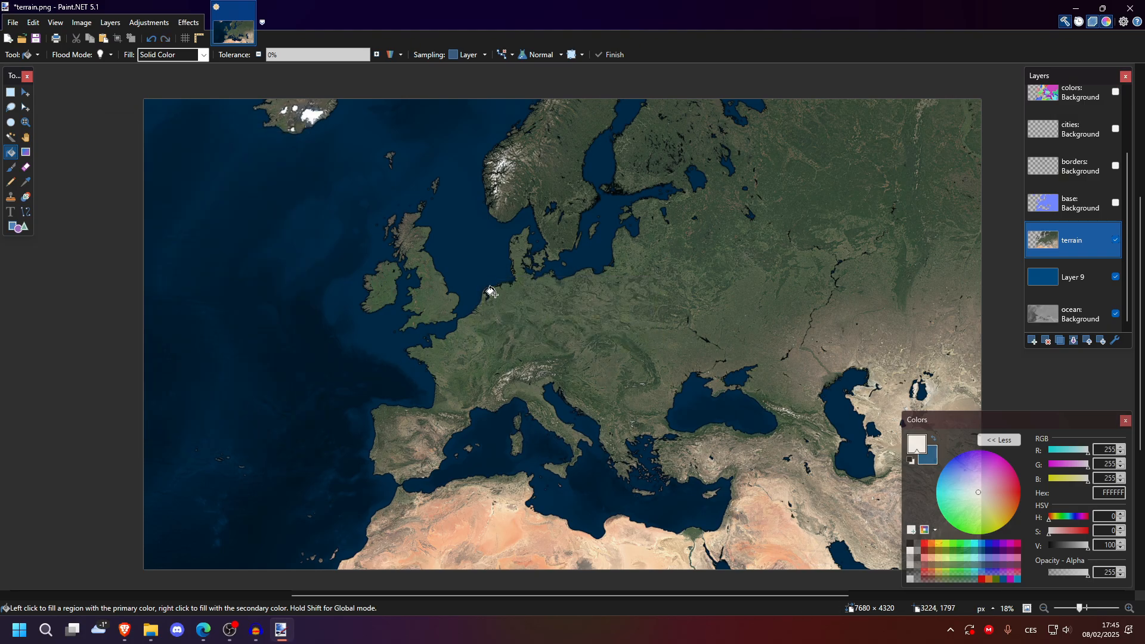
scroll(491, 293, up, 8)
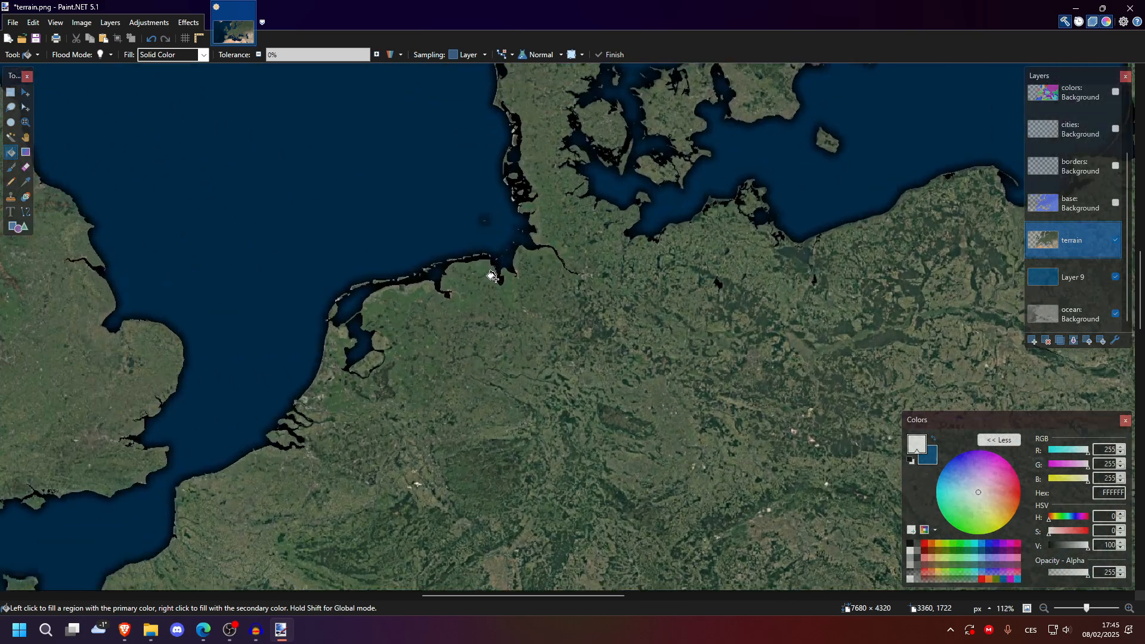
scroll(530, 250, down, 4)
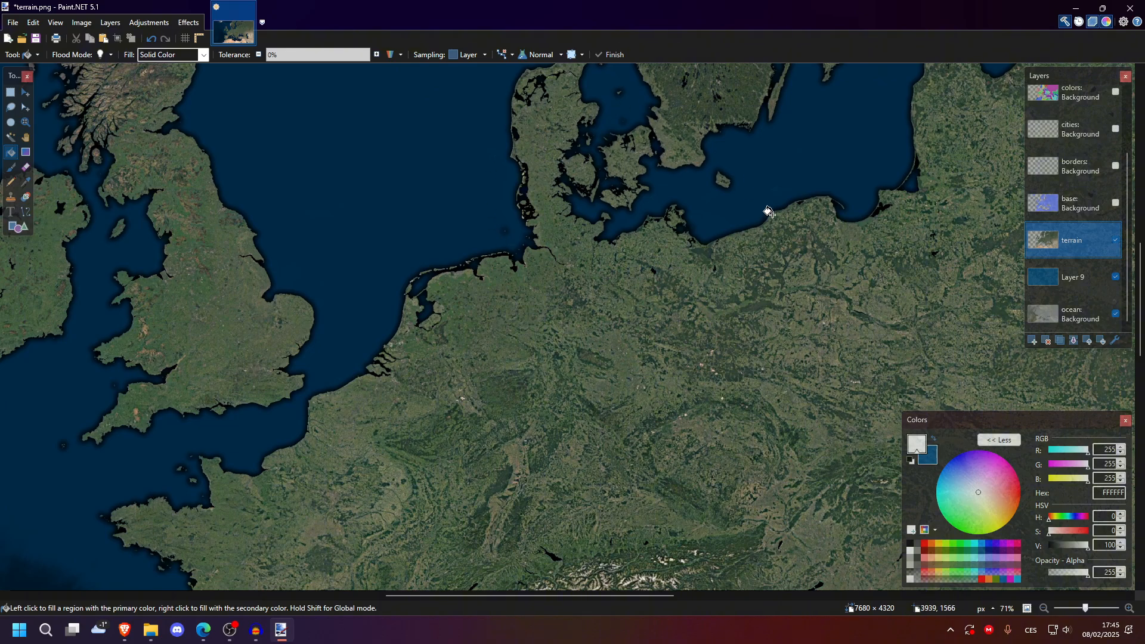
scroll(800, 244, down, 3)
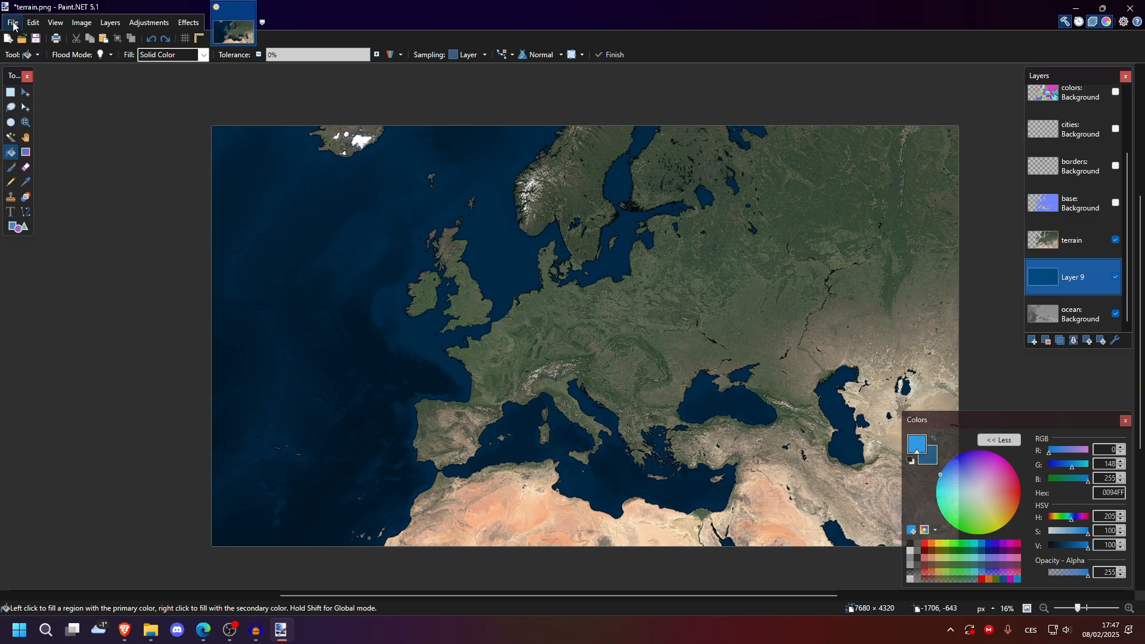
Step: Save the layered project in the layers folder as a Paint.NET file called austria-hungary map
click(12, 22)
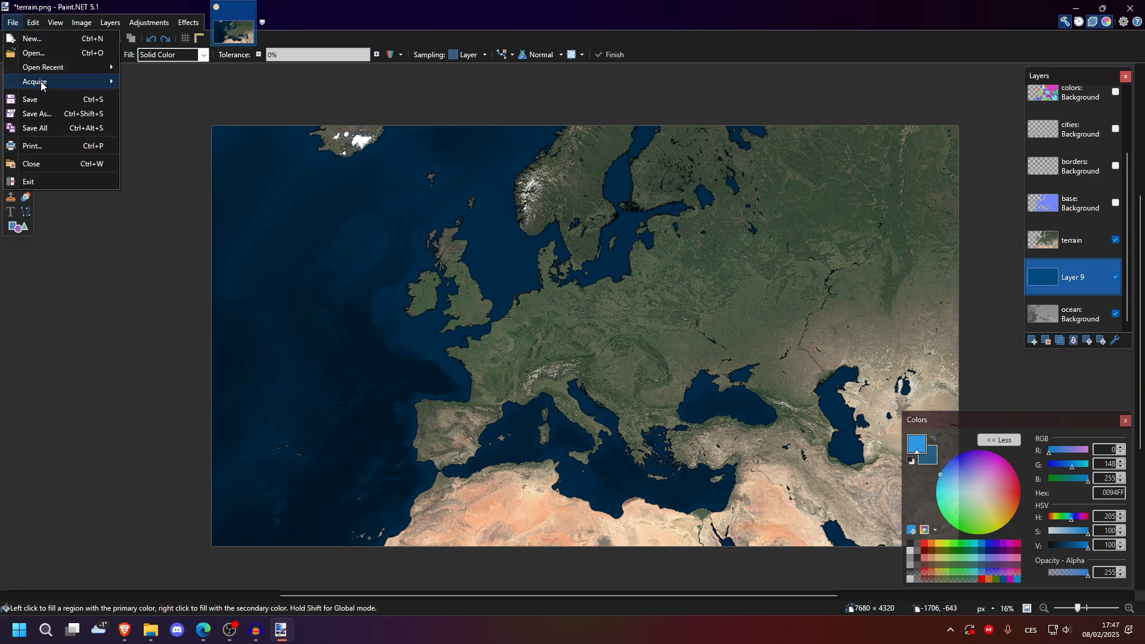
click(49, 101)
click(114, 413)
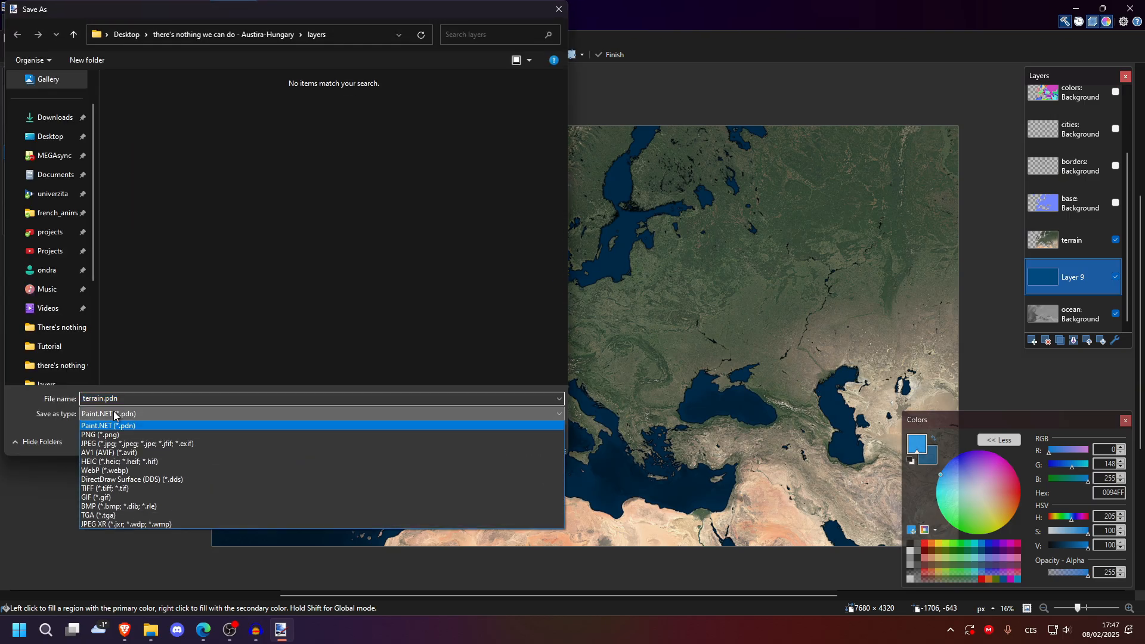
click(113, 411)
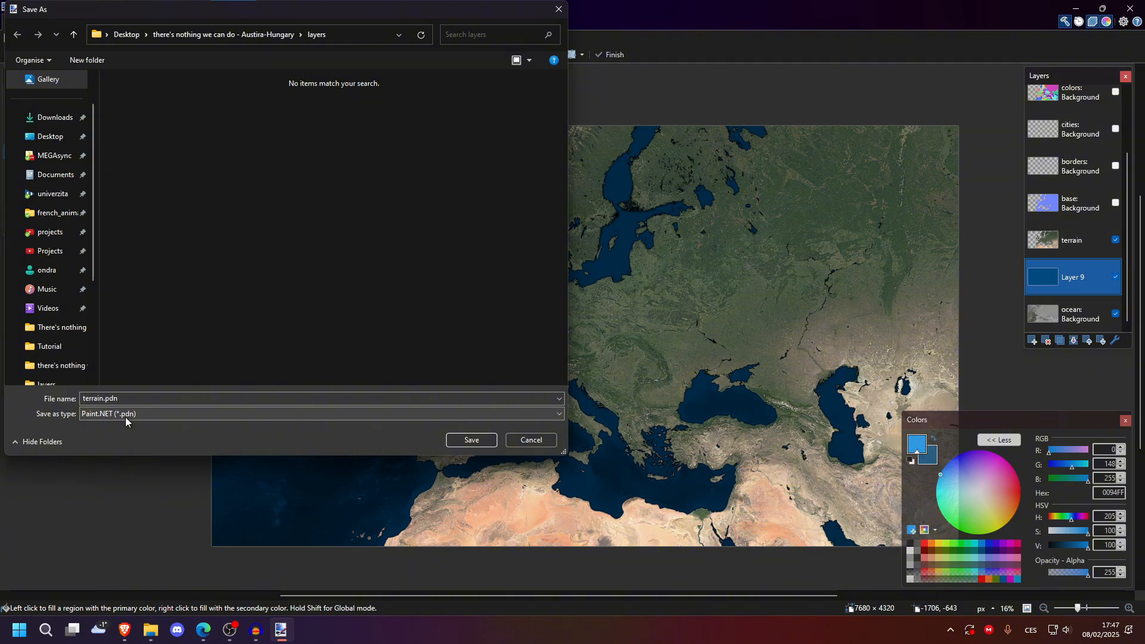
key(shift+Tab)
click(127, 400)
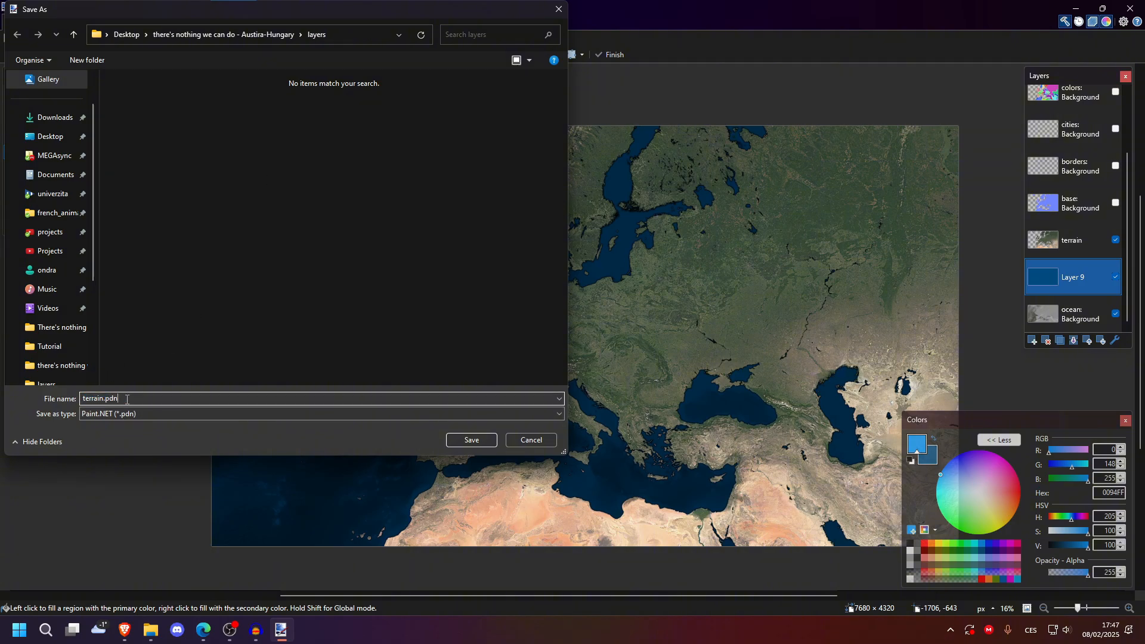
key(Left)
key(Left)
key(ctrl+BackSpace)
text(austria-hungary map)
key(Return)
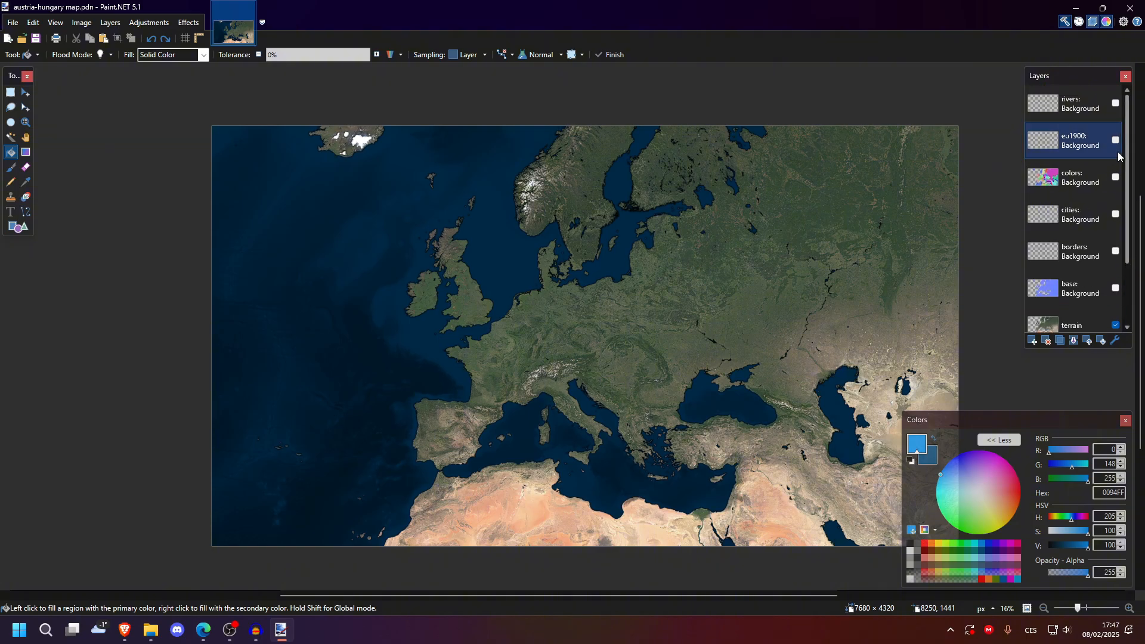
Step: Save a flattened copy of the terrain and ocean image as a PNG called map-base
click(13, 23)
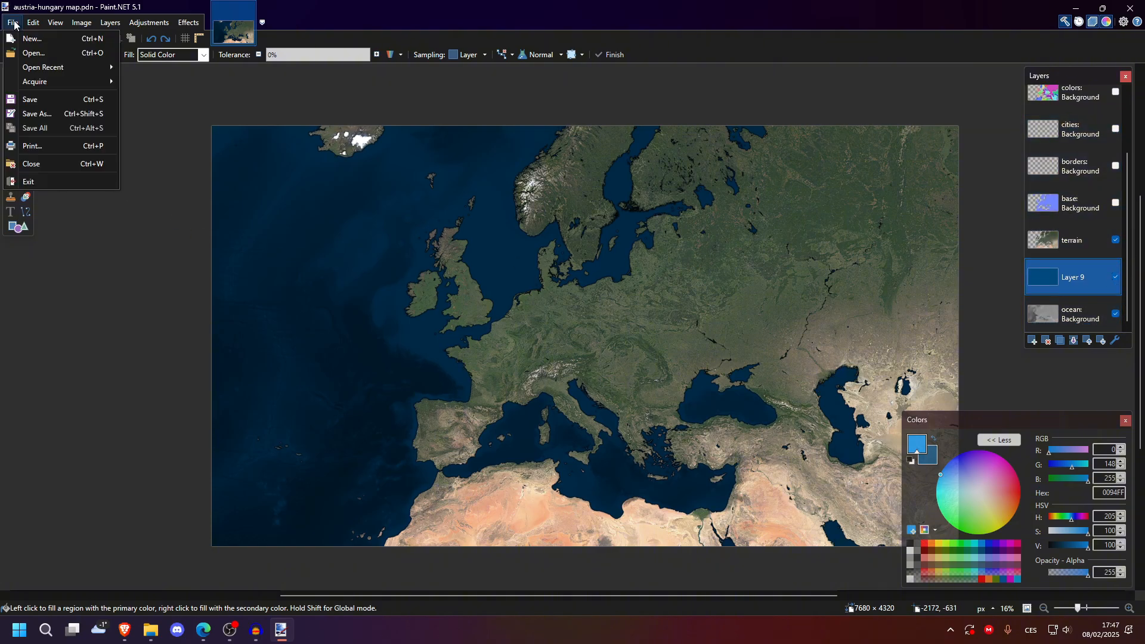
click(43, 114)
click(145, 413)
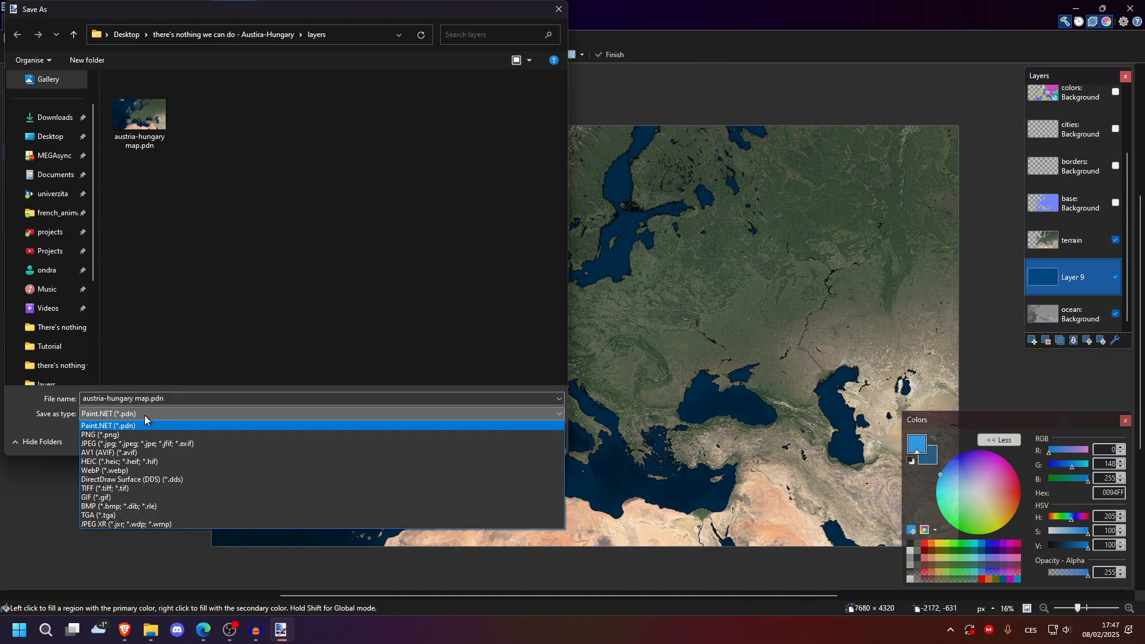
click(107, 435)
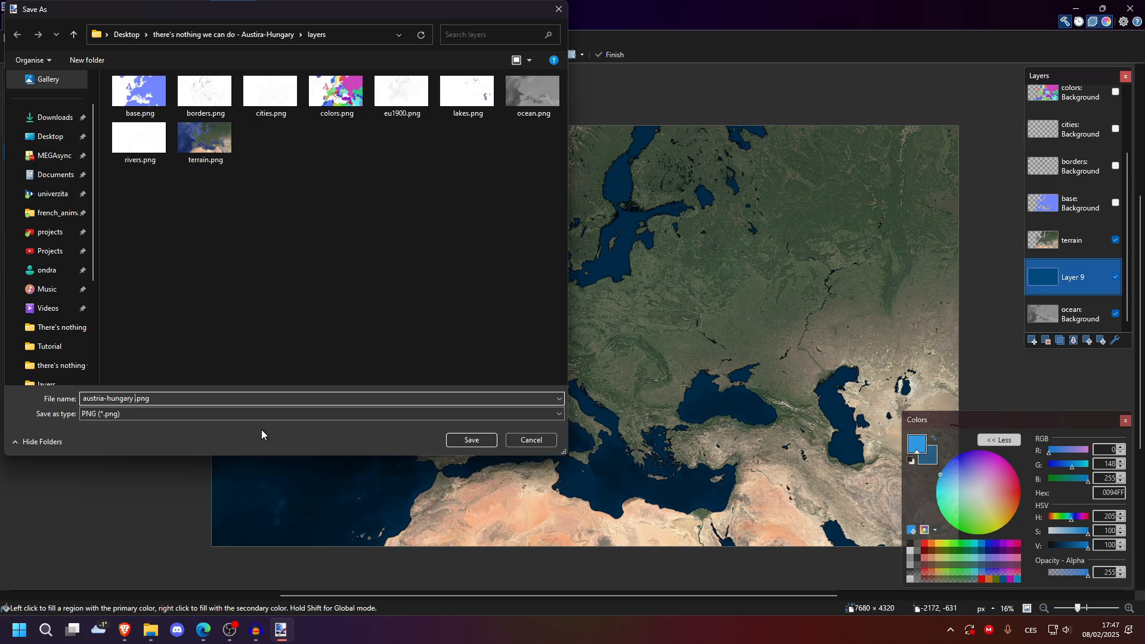
key(BackSpace)
text(map-base)
key(Return)
click(521, 443)
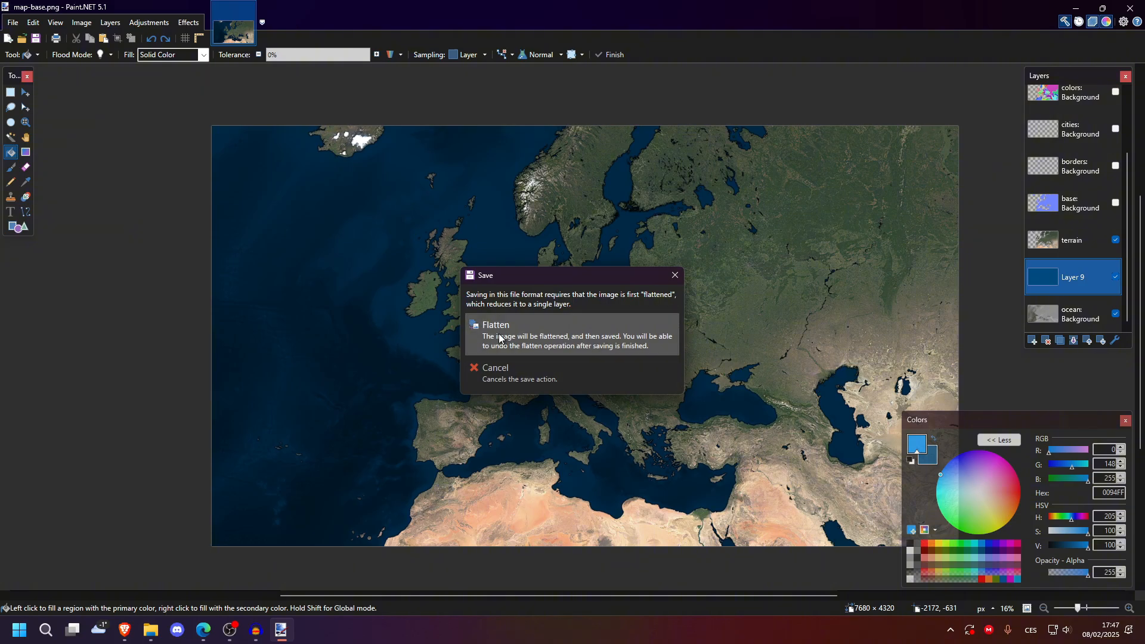
click(619, 341)
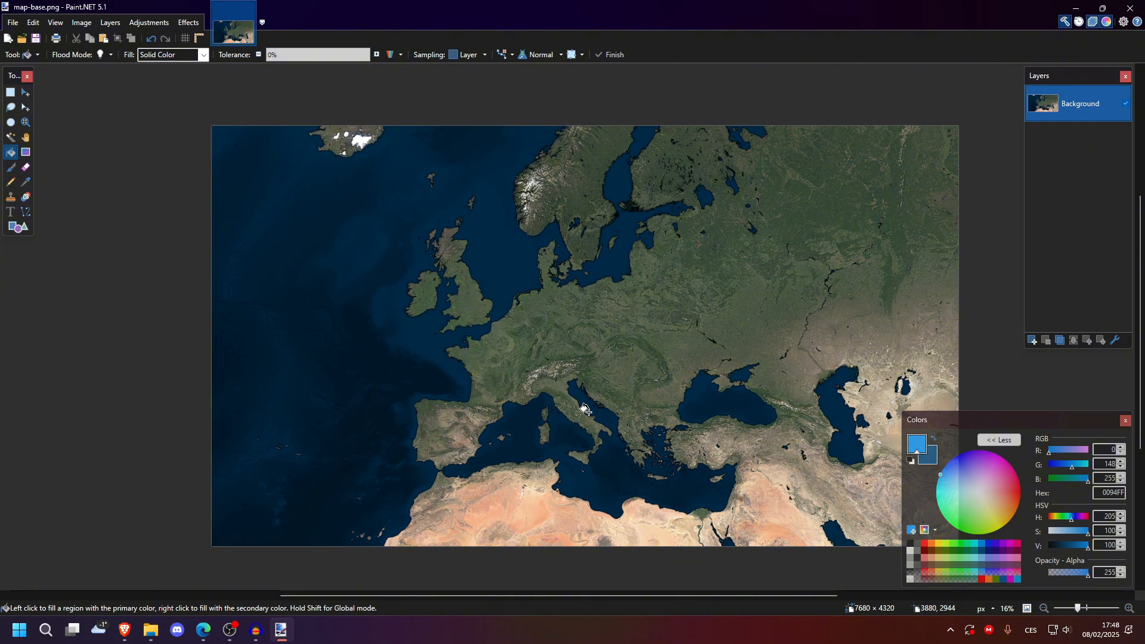
Step: Undo the flattening and delete the terrain layer, Layer 9 and the ocean layer
click(150, 40)
click(1077, 313)
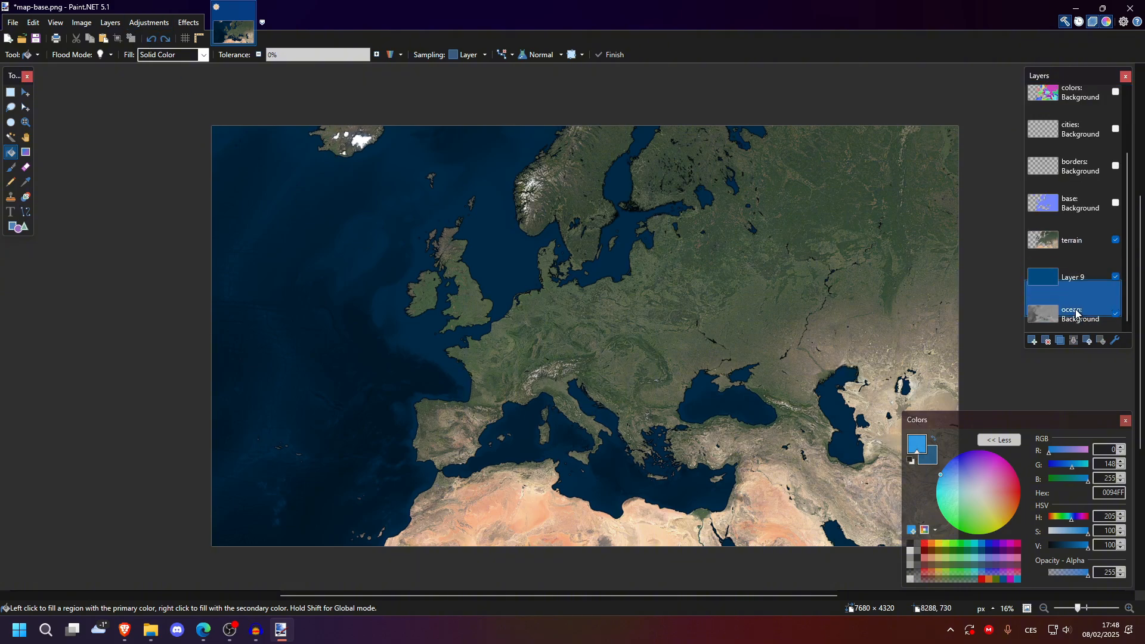
click(1075, 245)
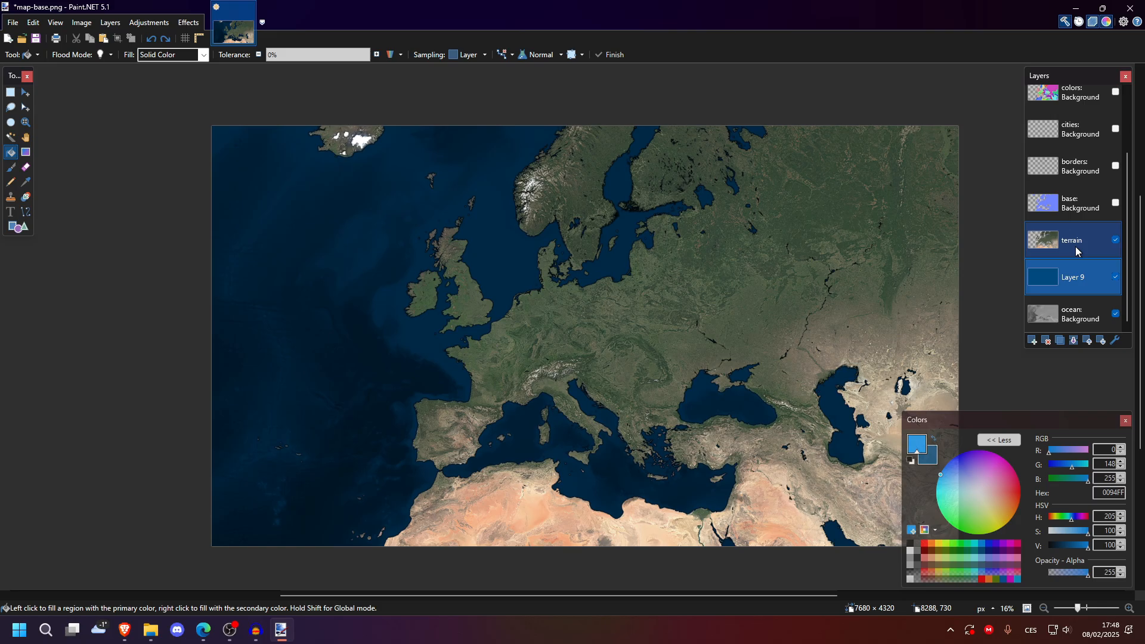
click(1044, 345)
click(1044, 345)
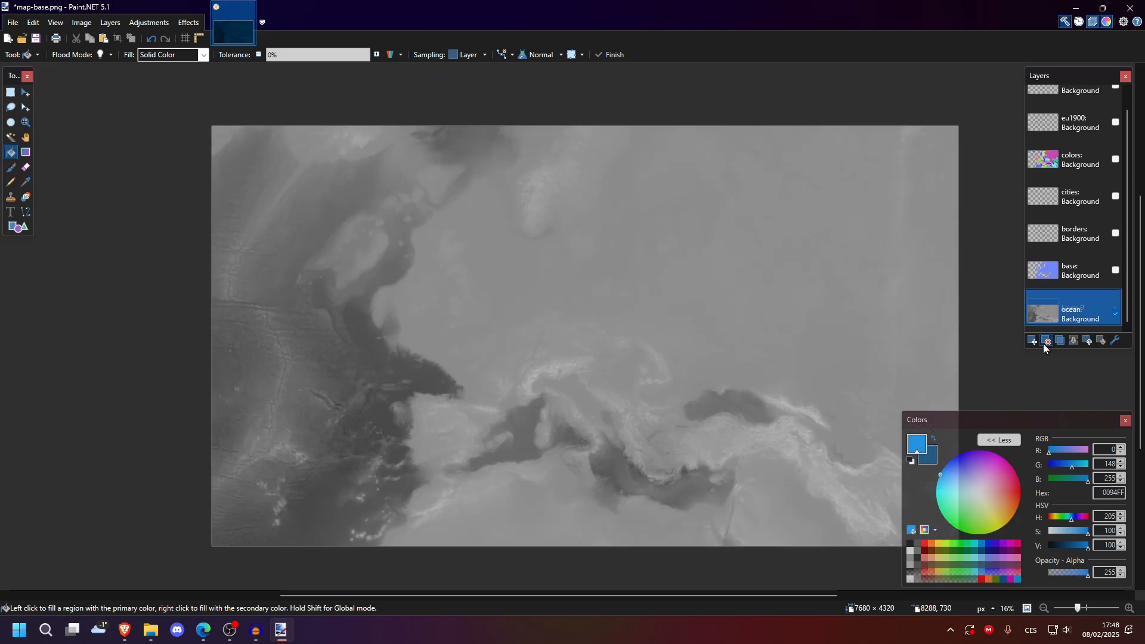
click(1043, 344)
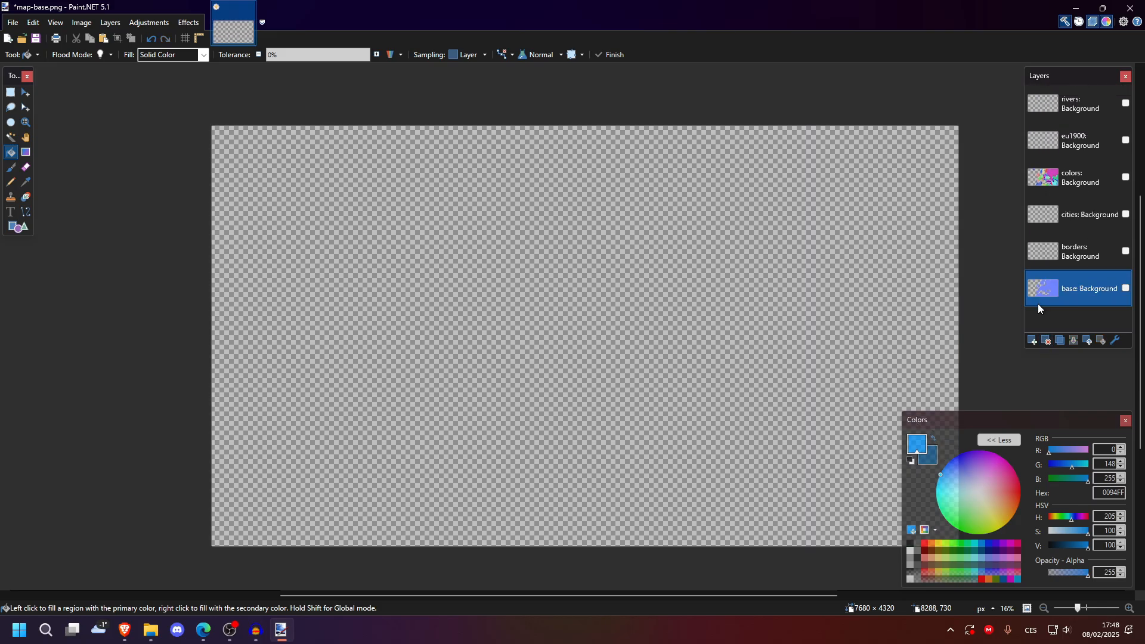
Step: Save the remaining reference layers as a separate Paint.NET file called austria-hungary references
click(12, 23)
click(65, 115)
click(125, 413)
click(126, 427)
click(117, 397)
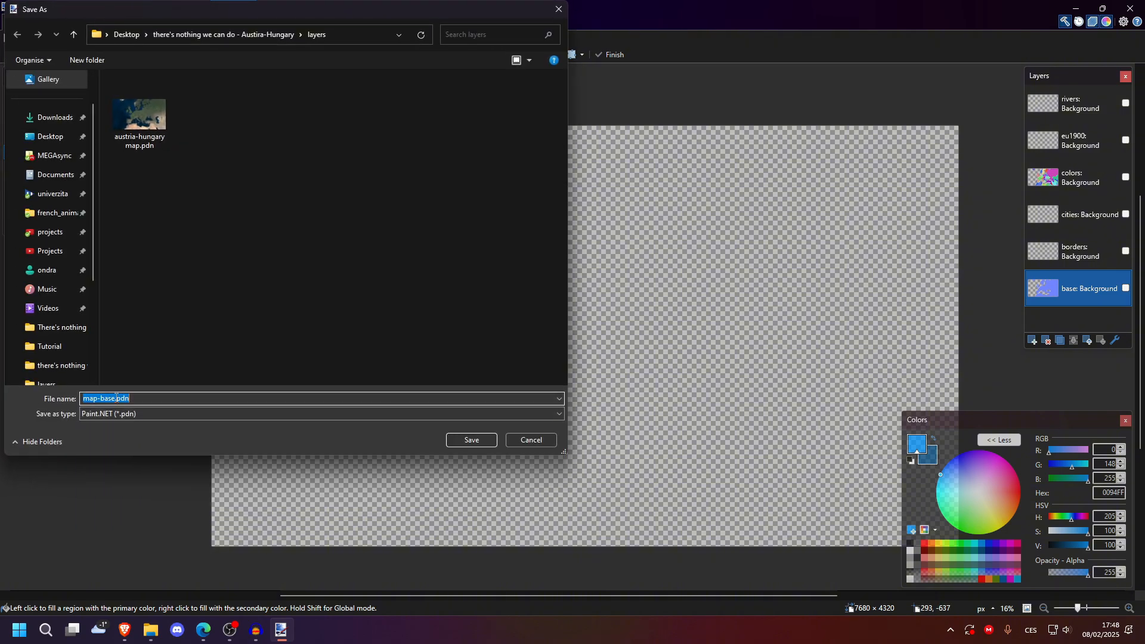
click(116, 397)
key(BackSpace)
key(BackSpace)
key(BackSpace)
key(BackSpace)
key(BackSpace)
key(BackSpace)
key(BackSpace)
key(BackSpace)
text(austria-hungary refer)
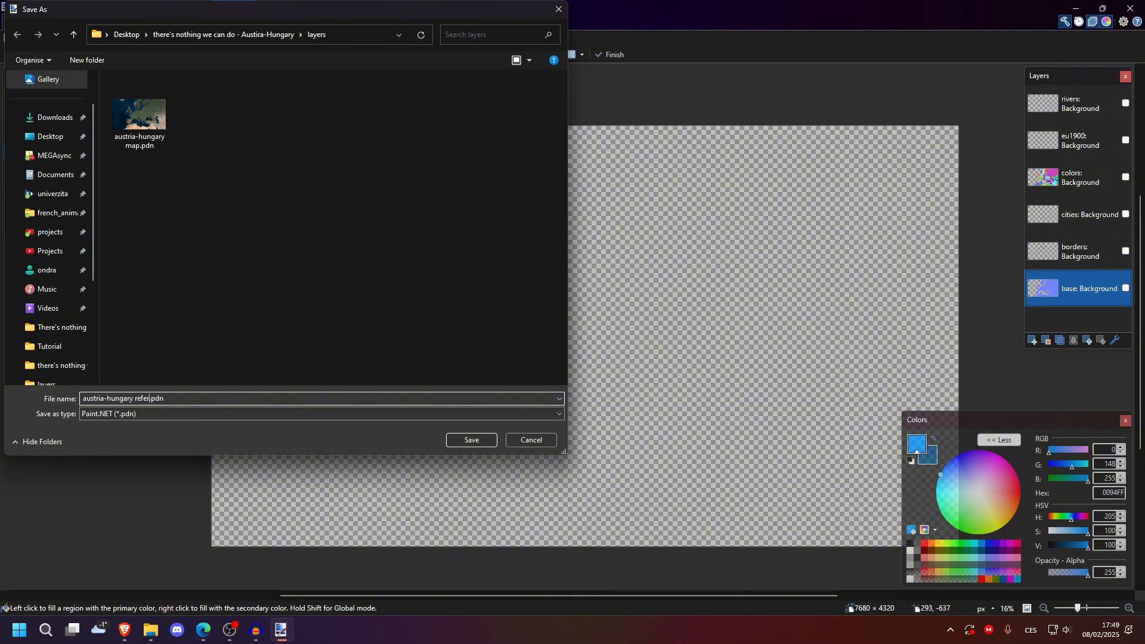
text(ences)
key(Return)
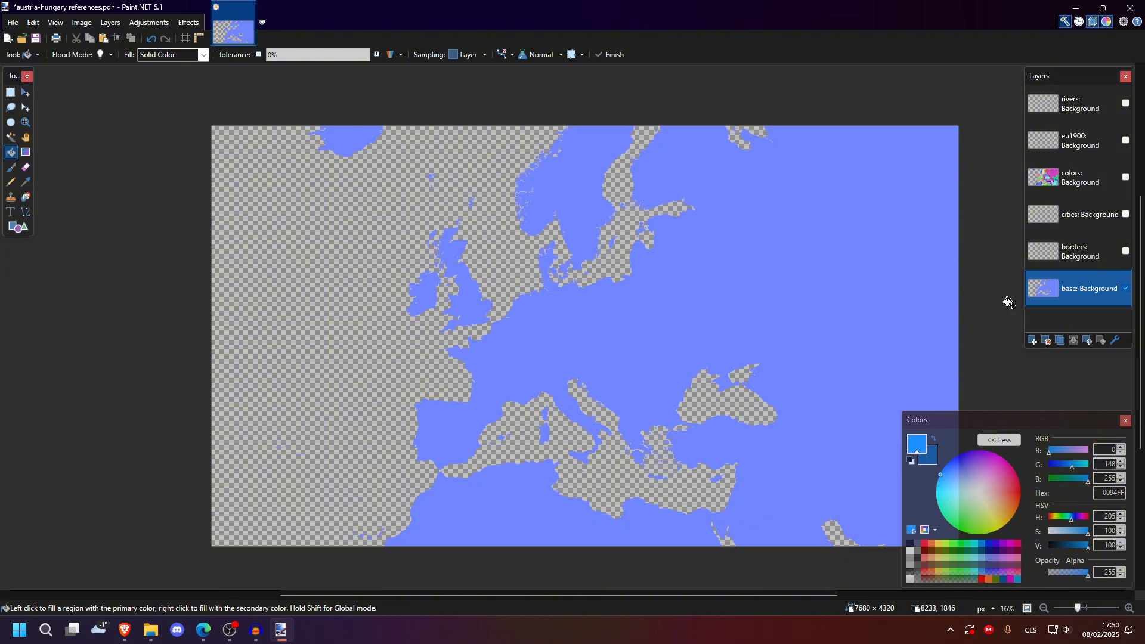
Step: Show the colors layer and add a new empty layer above the rivers layer
click(1126, 177)
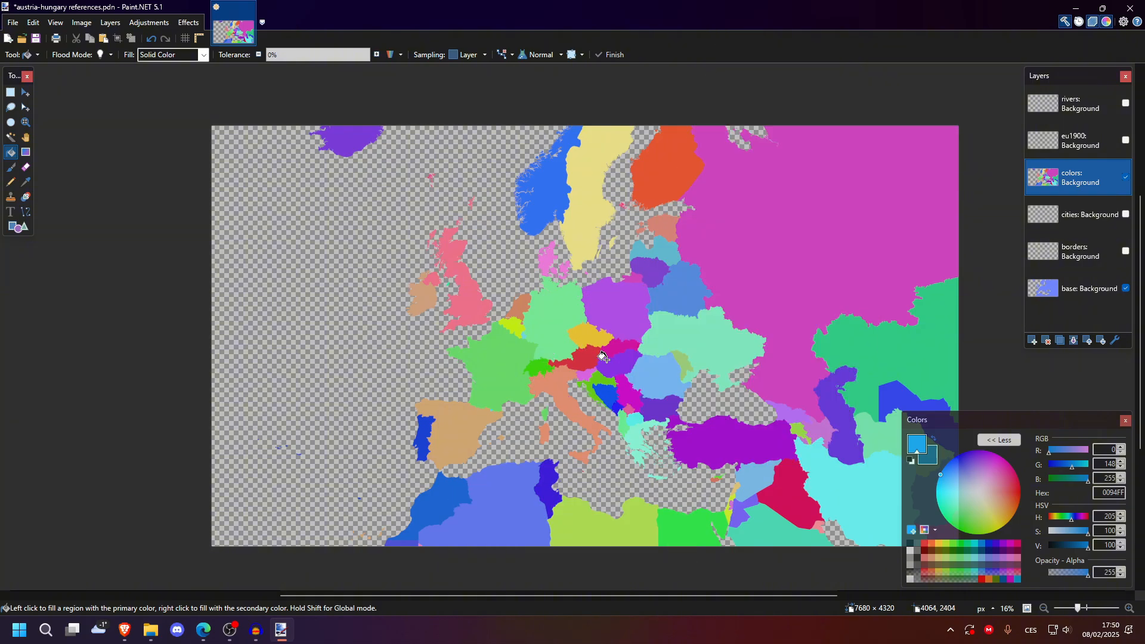
scroll(586, 353, up, 7)
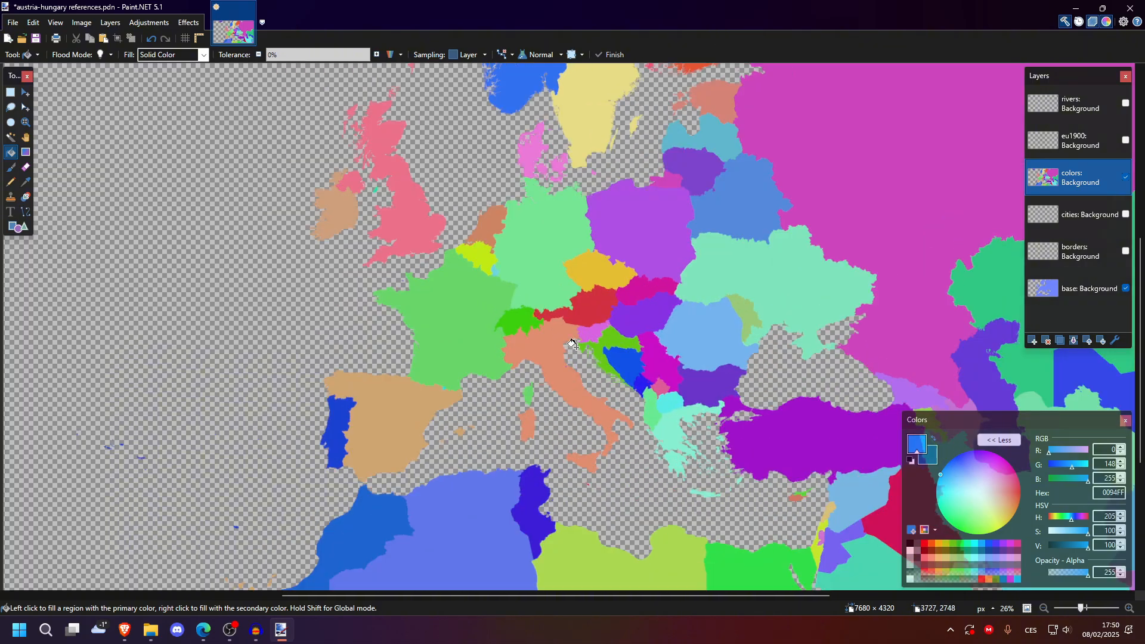
scroll(566, 331, right, 2)
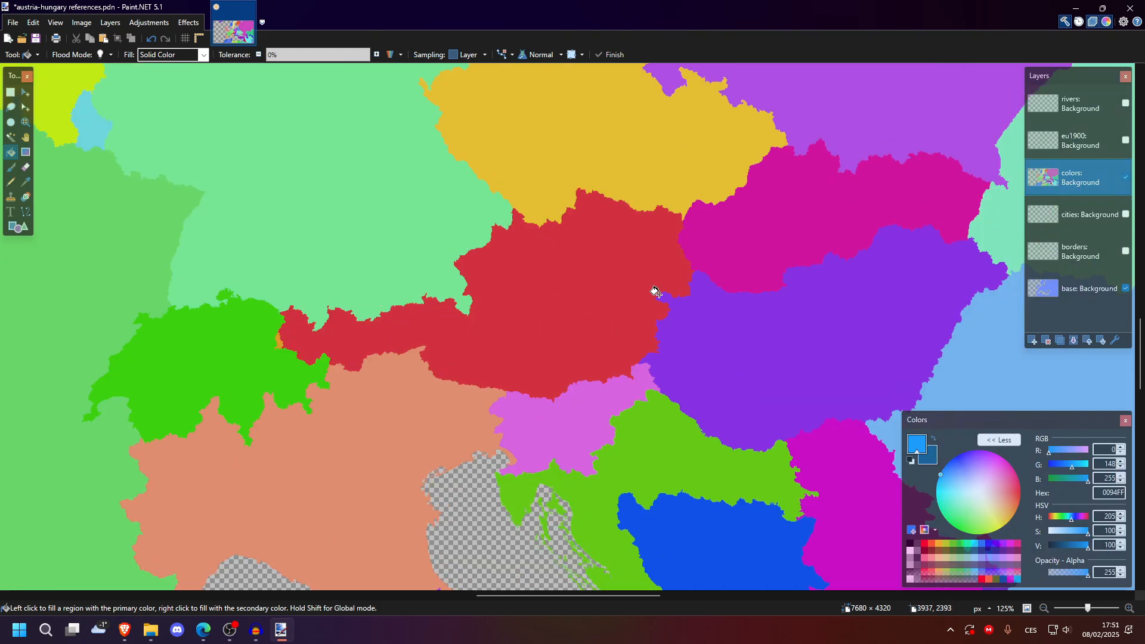
click(1076, 104)
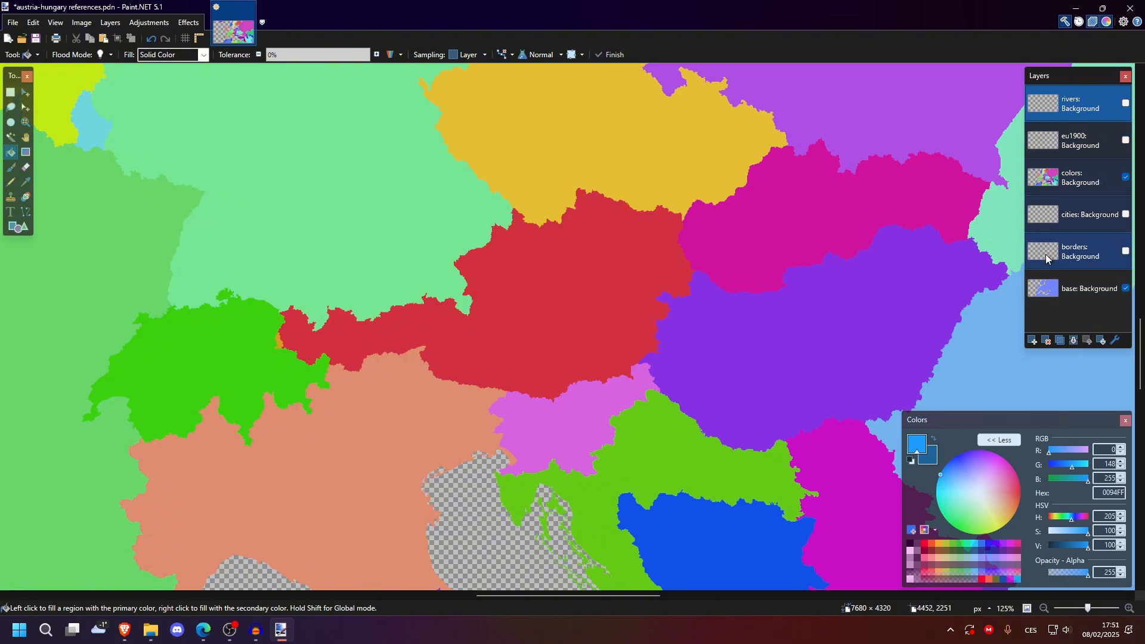
click(1034, 341)
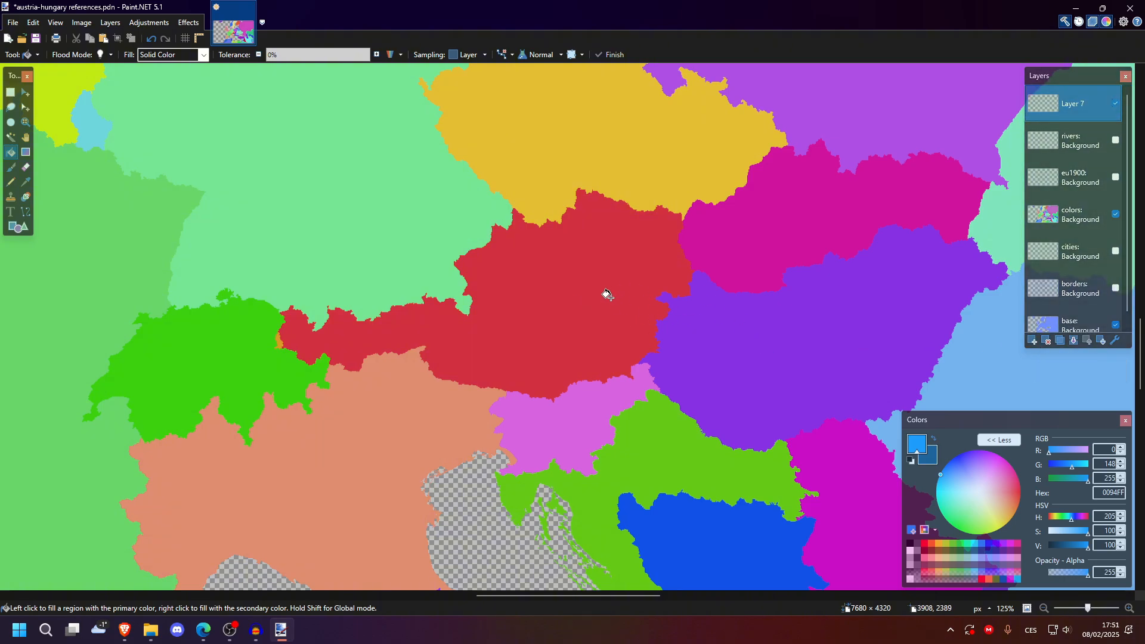
Step: Rename the new empty layer above the rivers layer as 1
scroll(841, 252, right, 3)
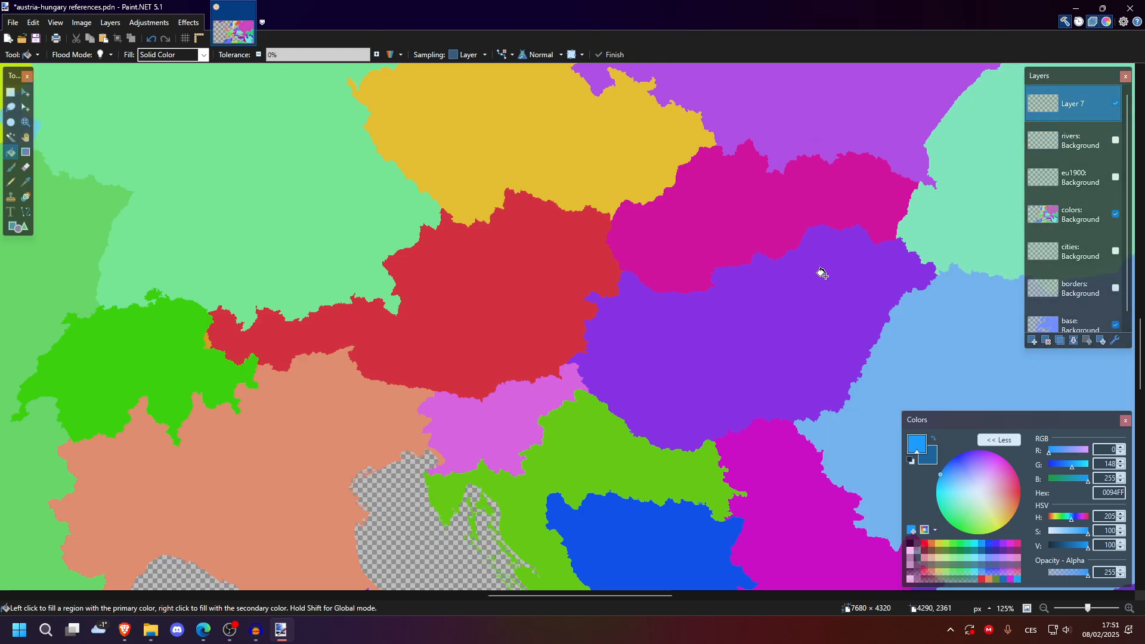
key(F4)
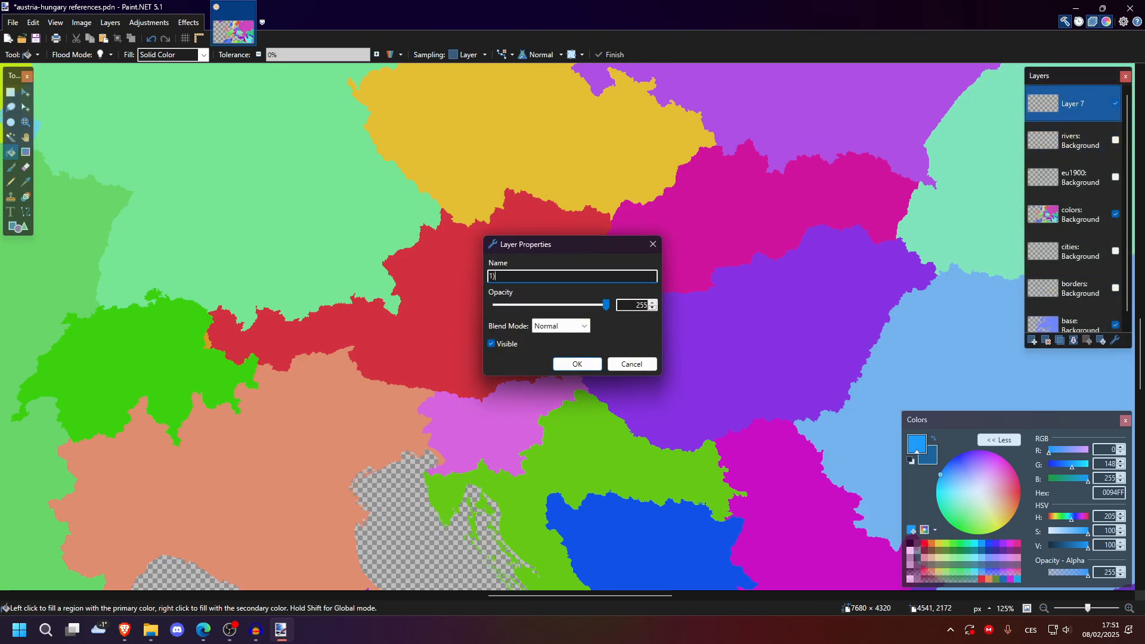
text(1)
key(Return)
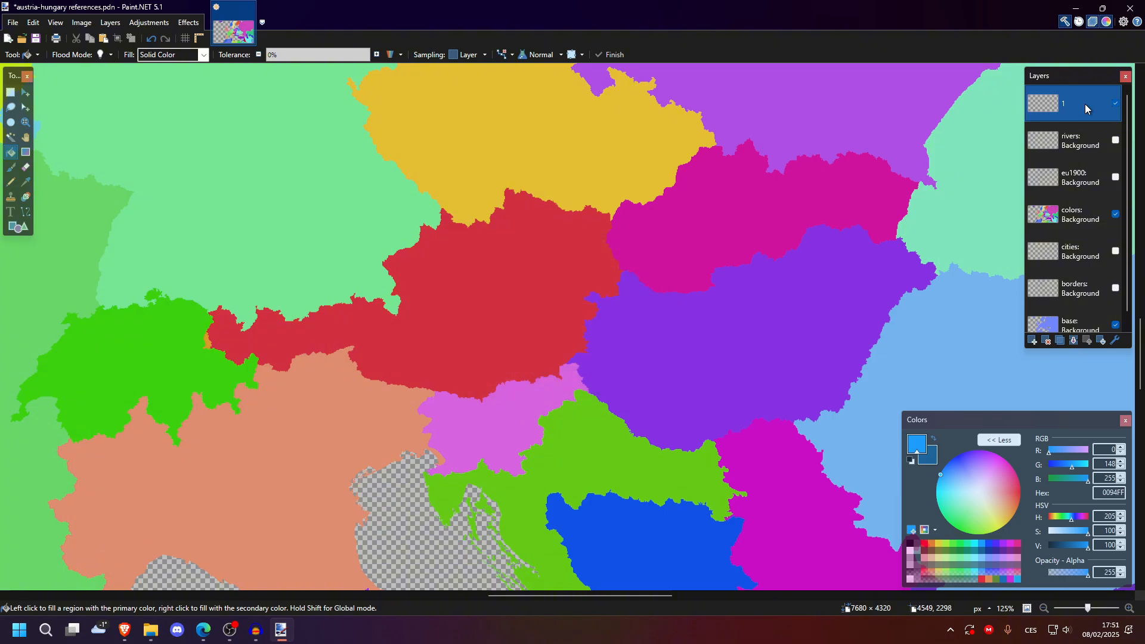
Step: Select Austria from the colors layer with the Magic Wand, fill it with red FF0000 on layer 1, and deselect
scroll(739, 287, right, 3)
scroll(766, 281, down, 1)
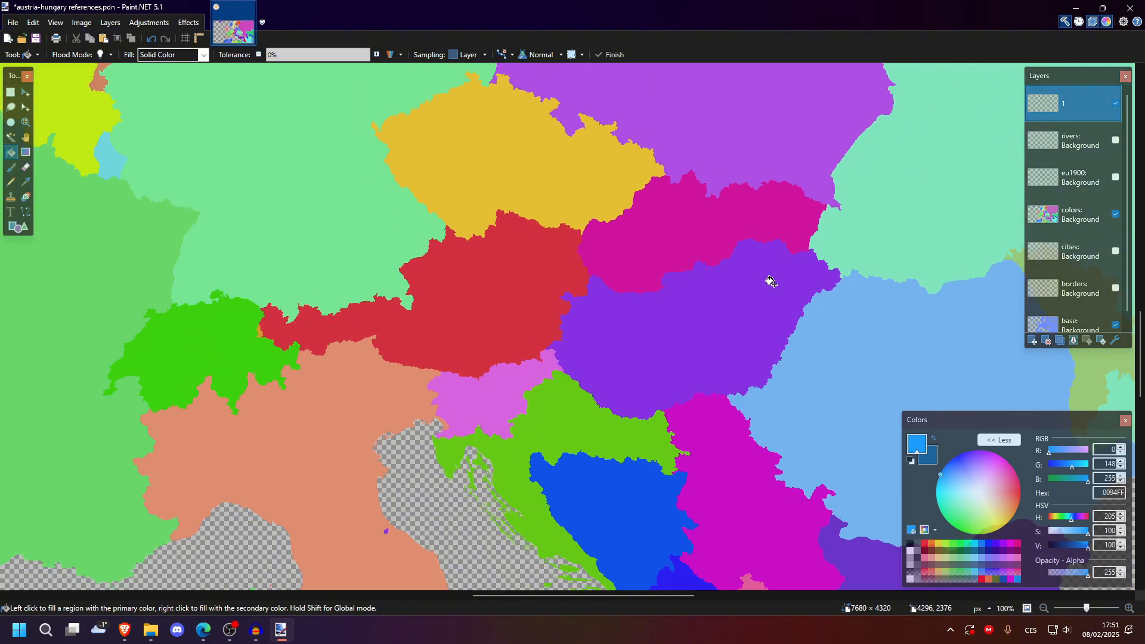
click(1090, 216)
scroll(777, 304, down, 1)
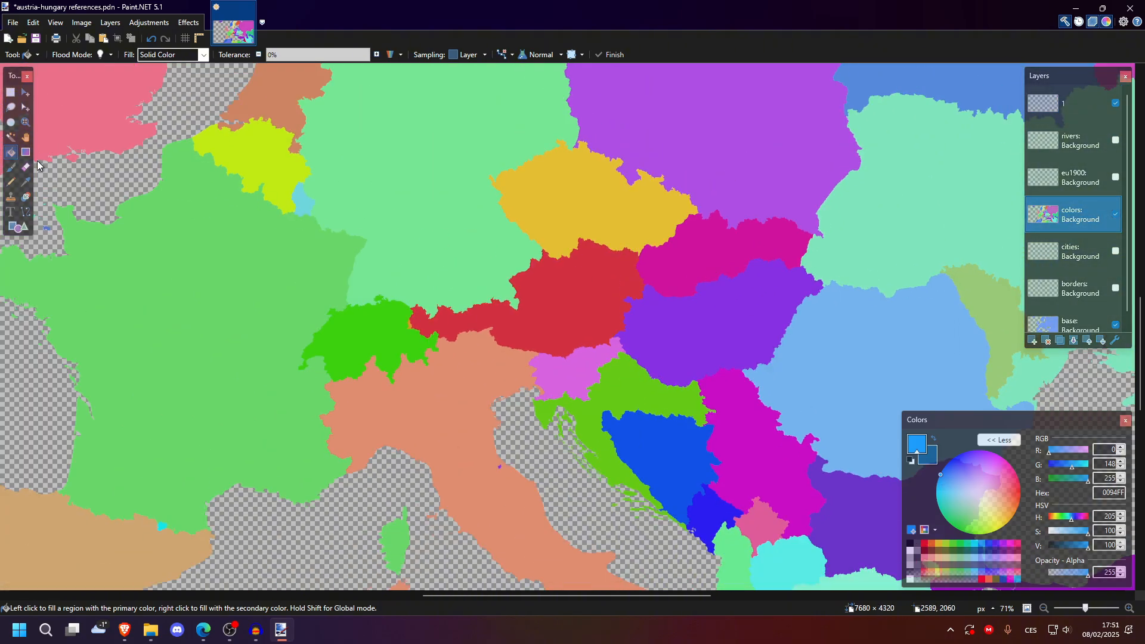
click(11, 143)
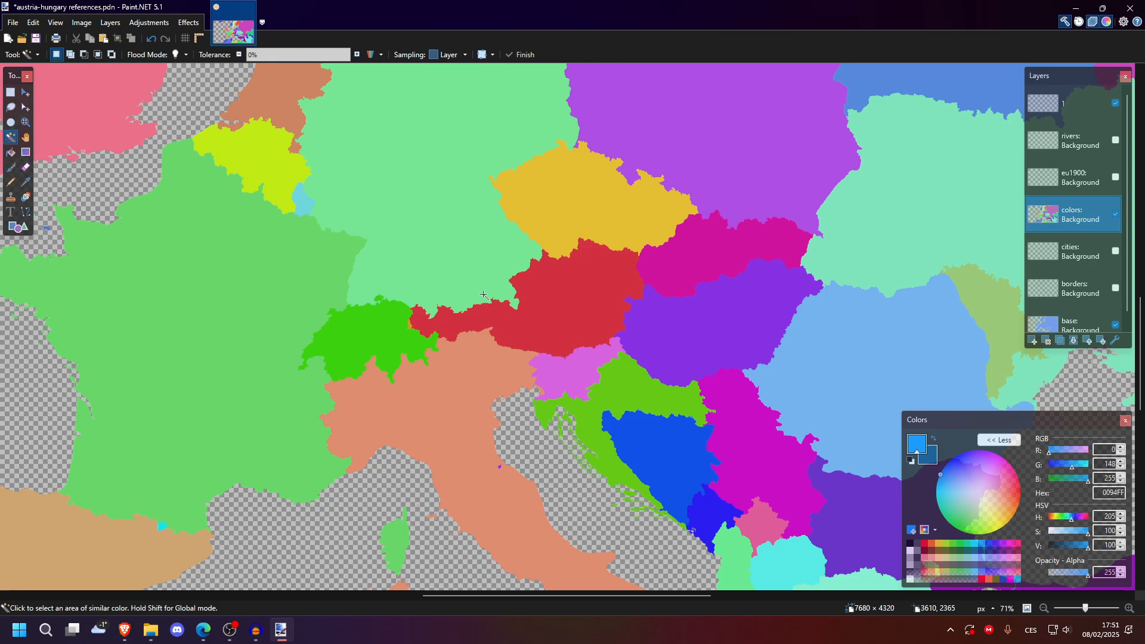
shift+click(582, 301)
scroll(591, 310, down, 1)
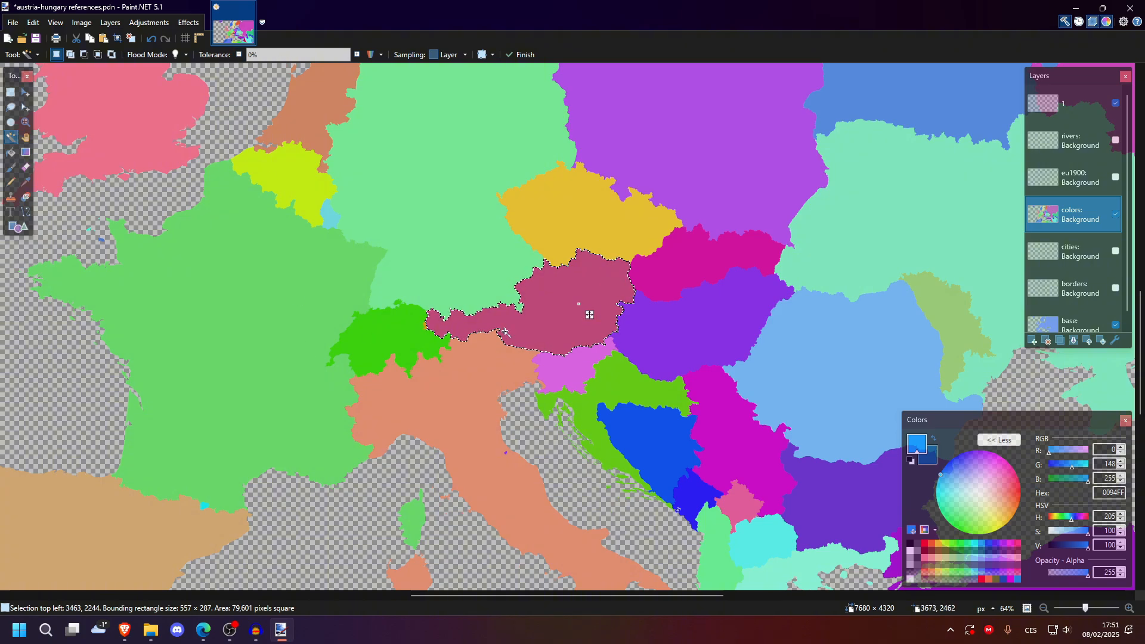
key(f)
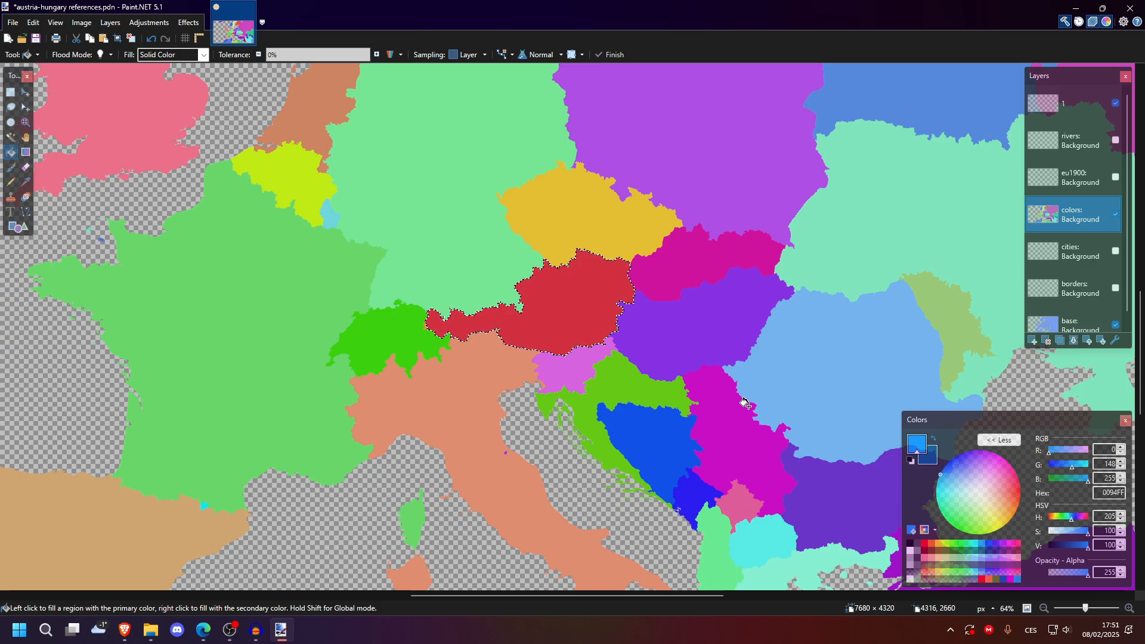
click(1068, 106)
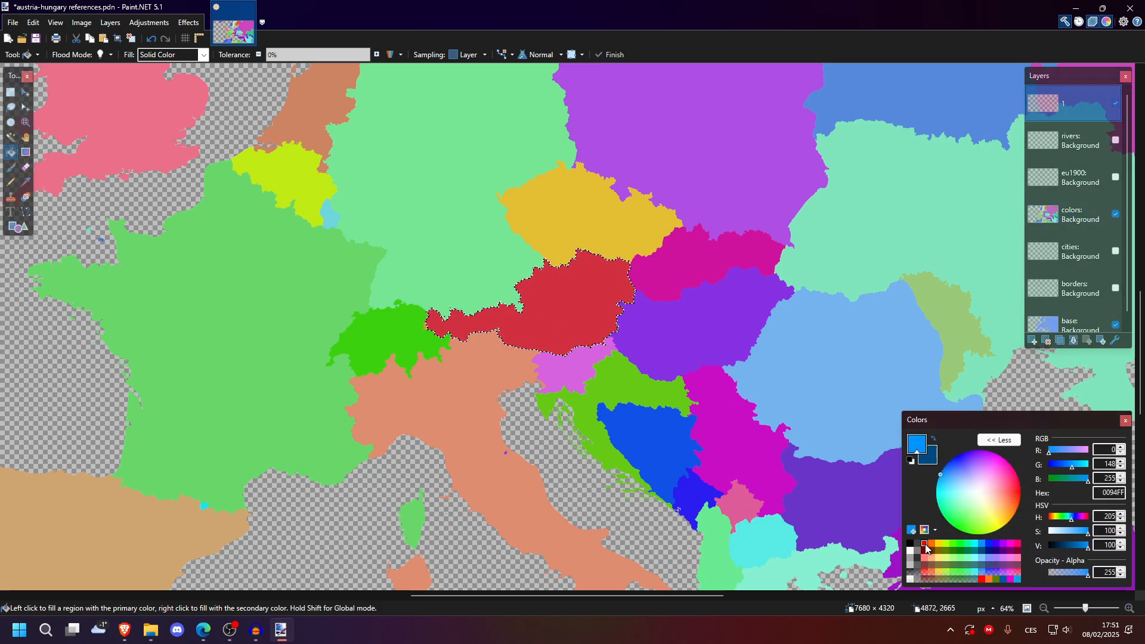
click(924, 544)
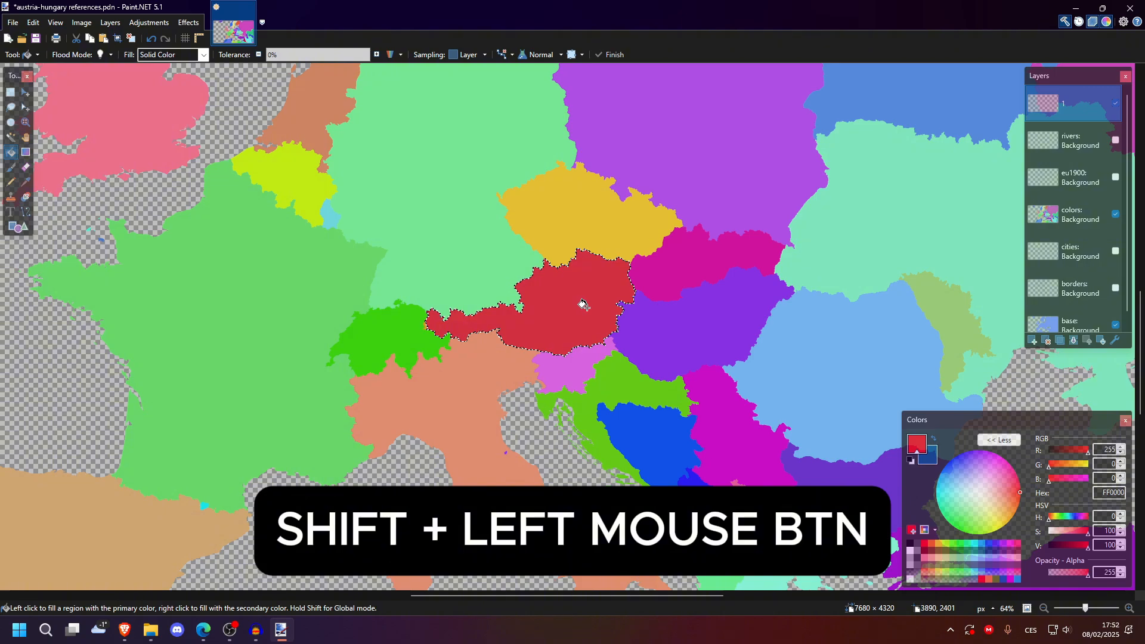
shift+click(584, 305)
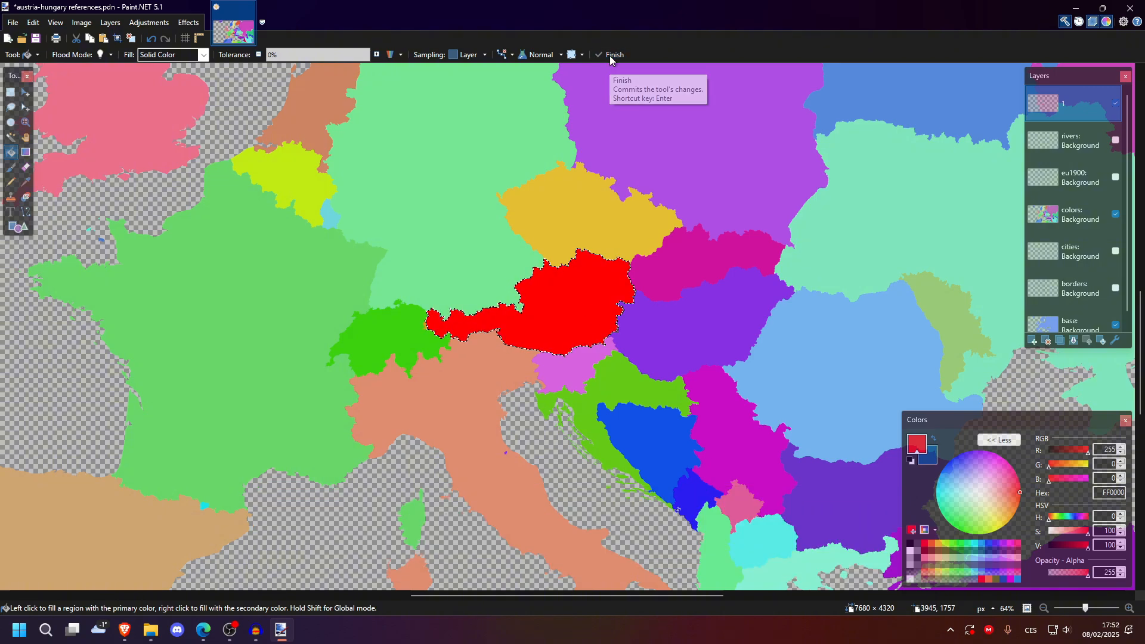
click(1115, 214)
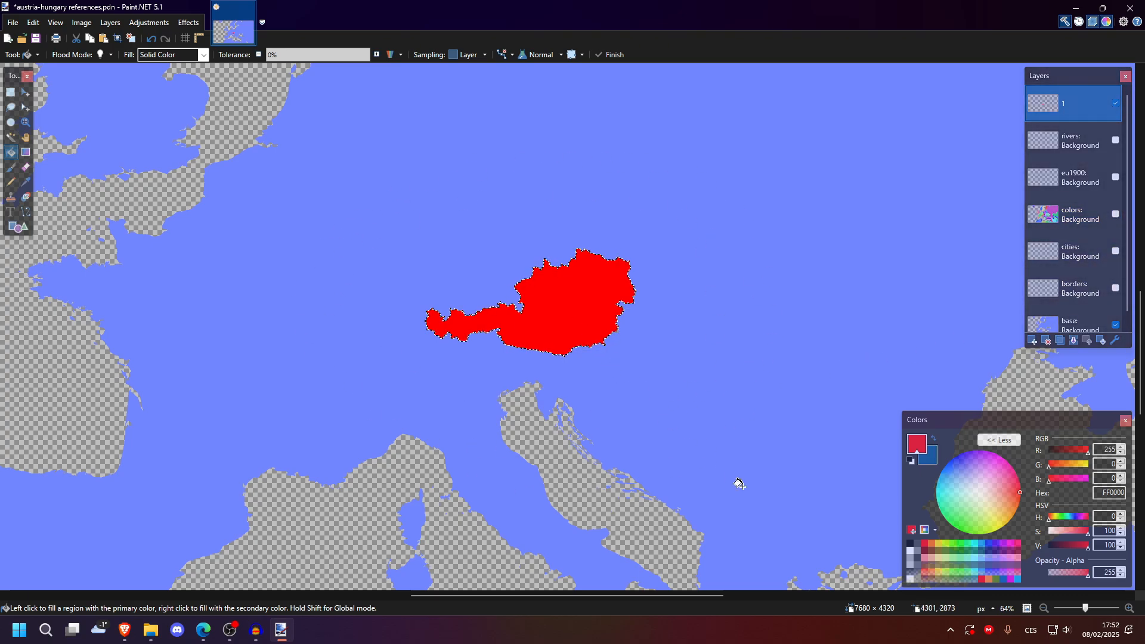
click(1115, 215)
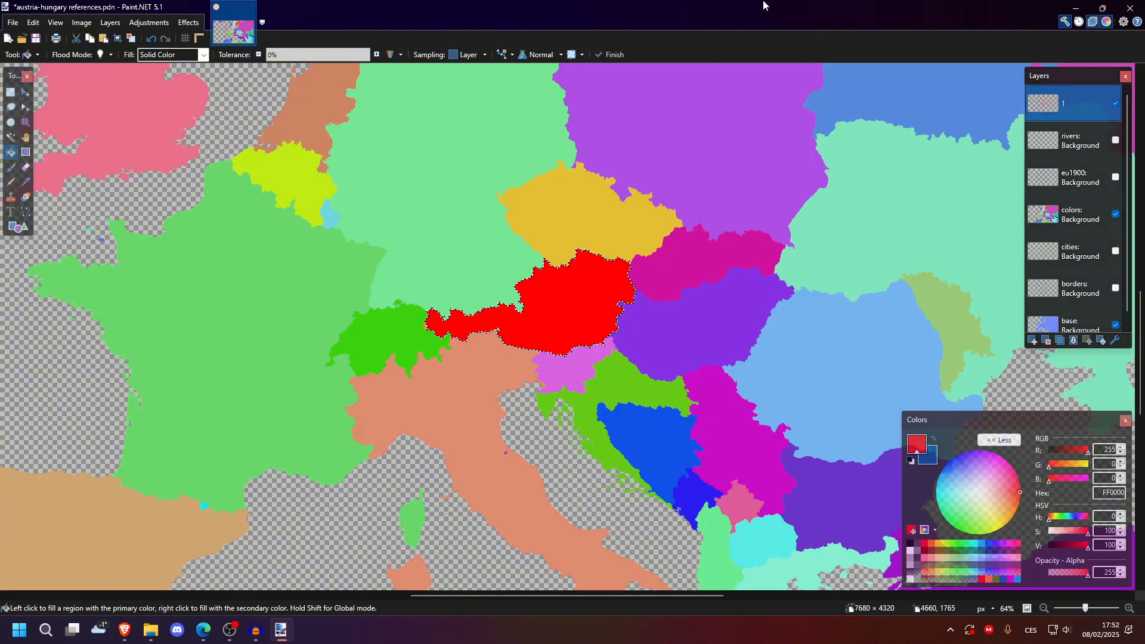
key(s)
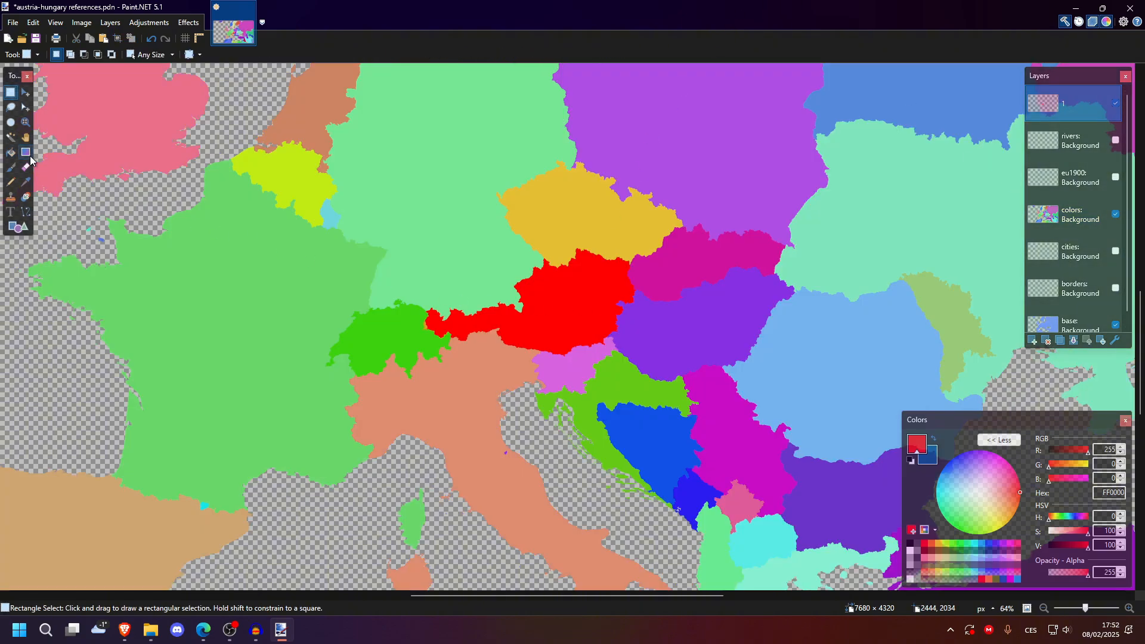
Step: Select Hungary from the colors layer with the Magic Wand, fill it with dark green 267F00 on layer 1, and deselect
click(11, 137)
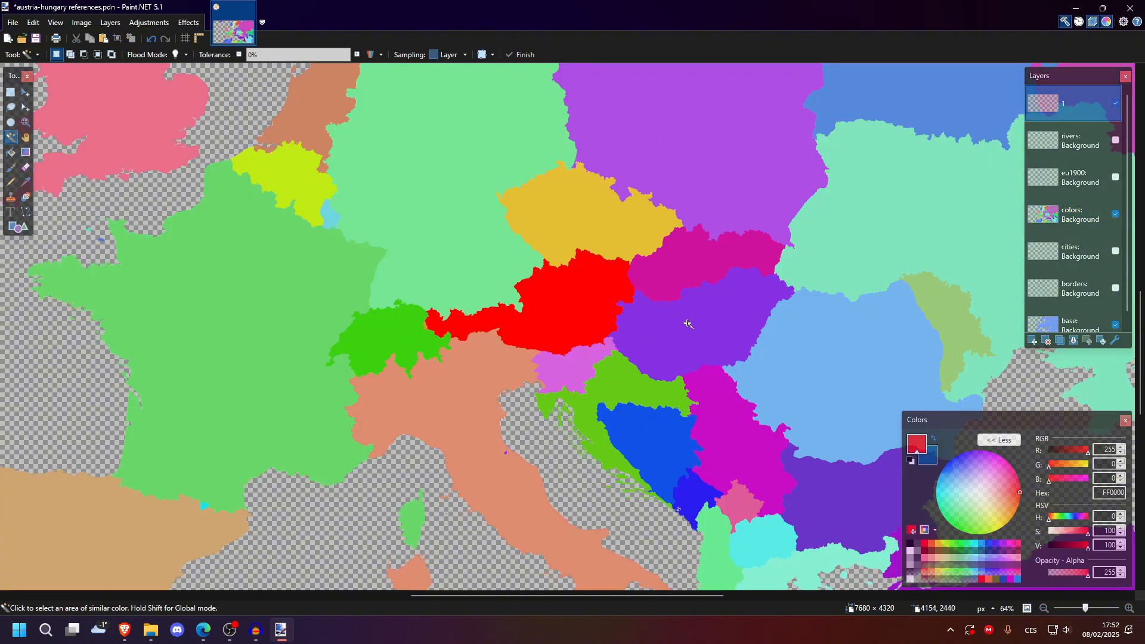
click(1069, 216)
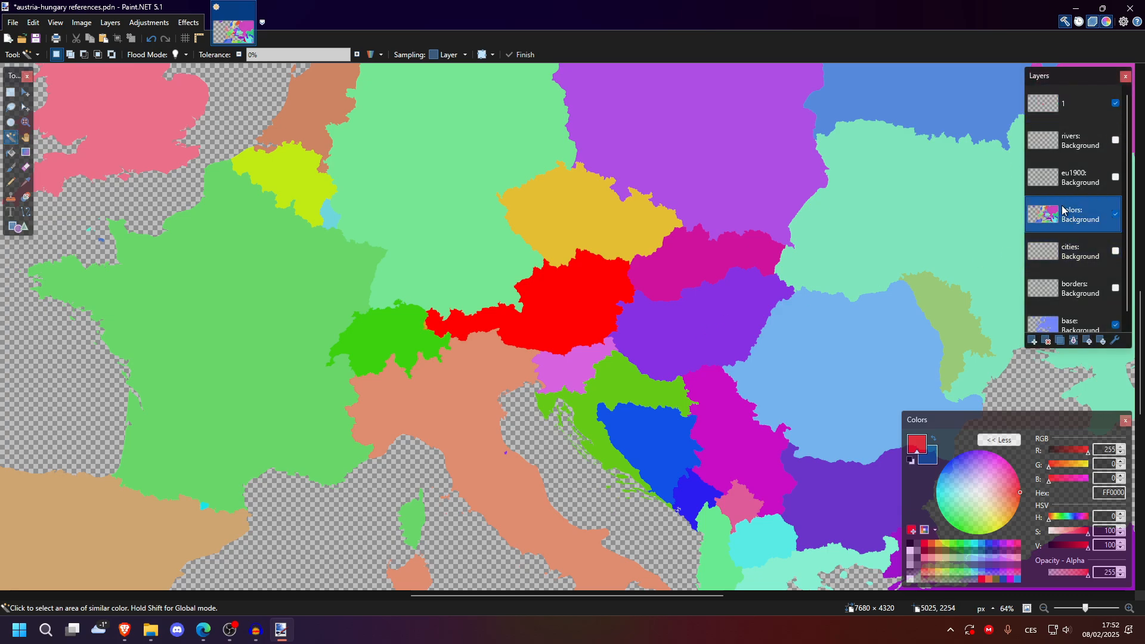
click(680, 327)
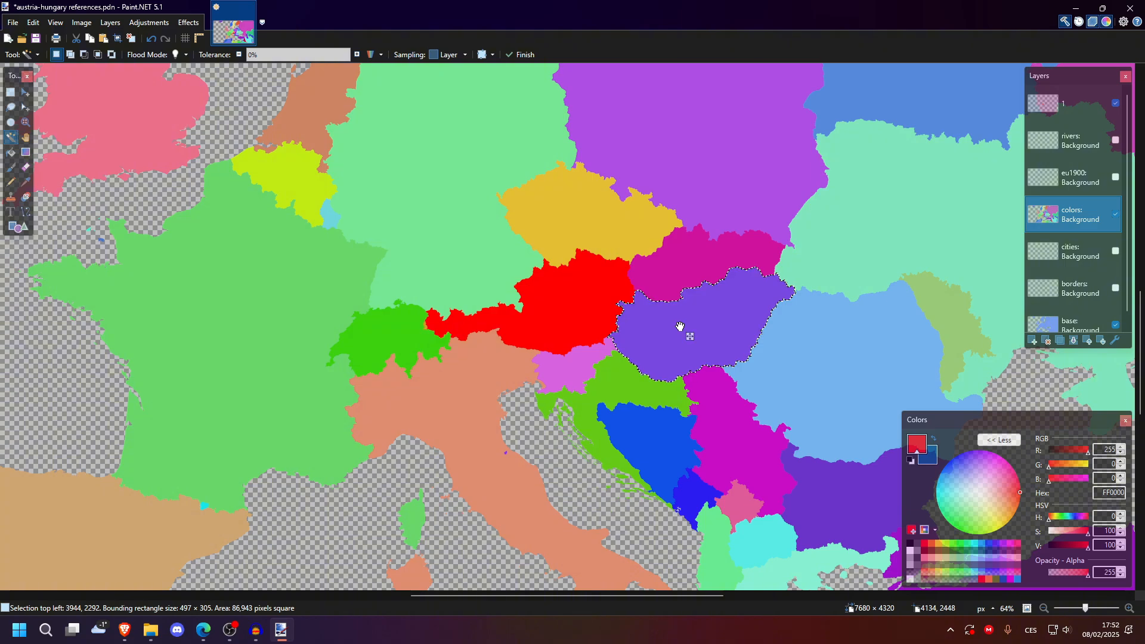
key(f)
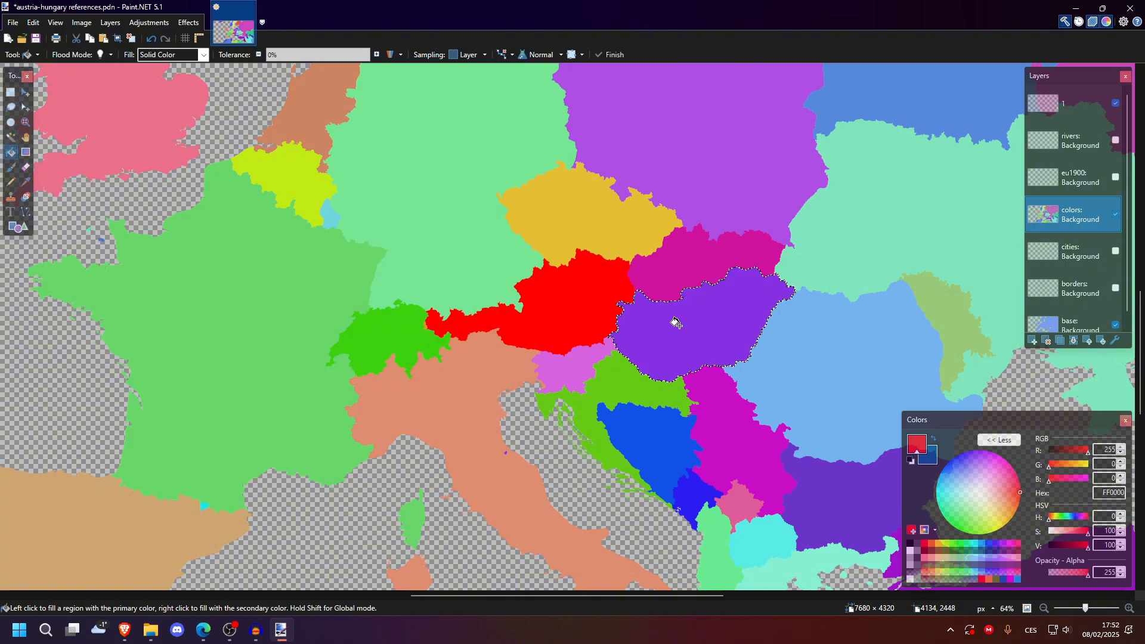
click(954, 553)
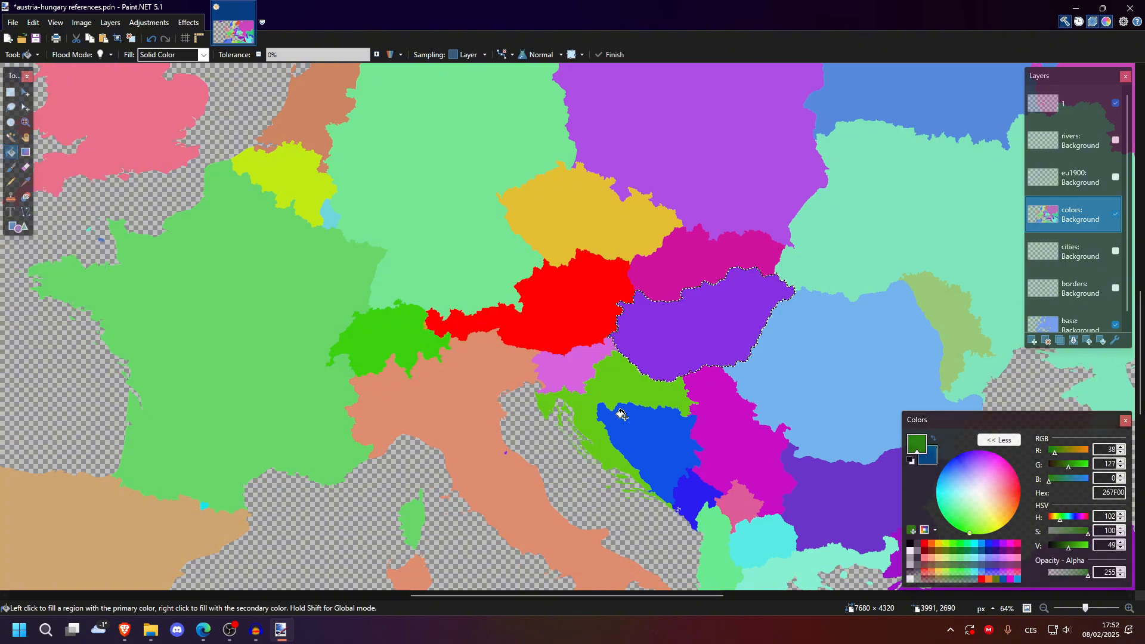
click(1078, 101)
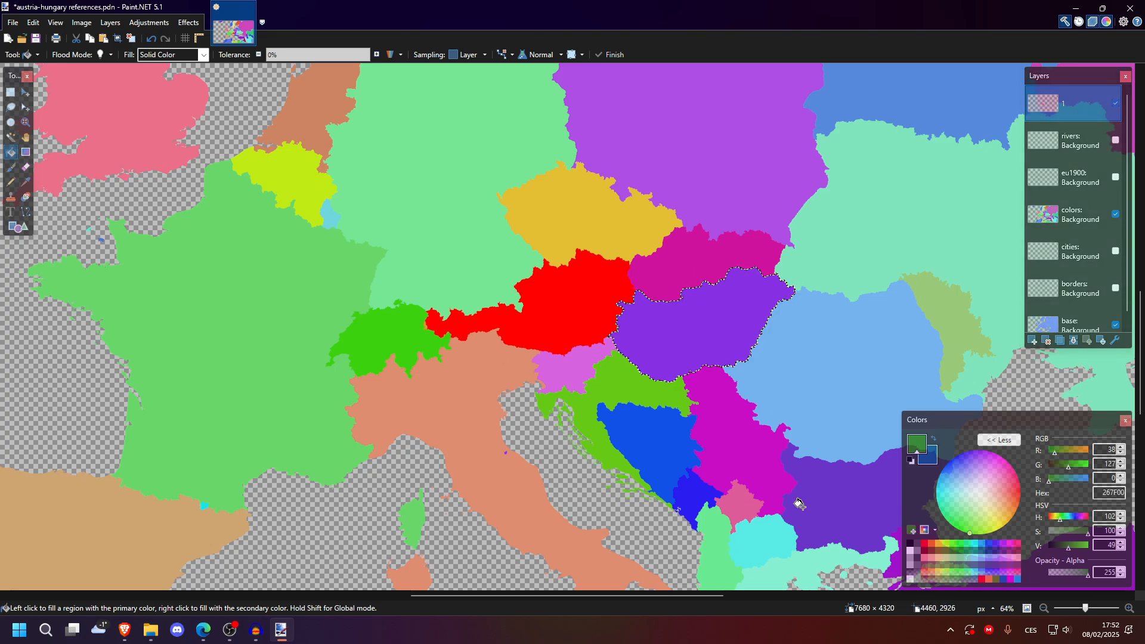
click(670, 326)
key(s)
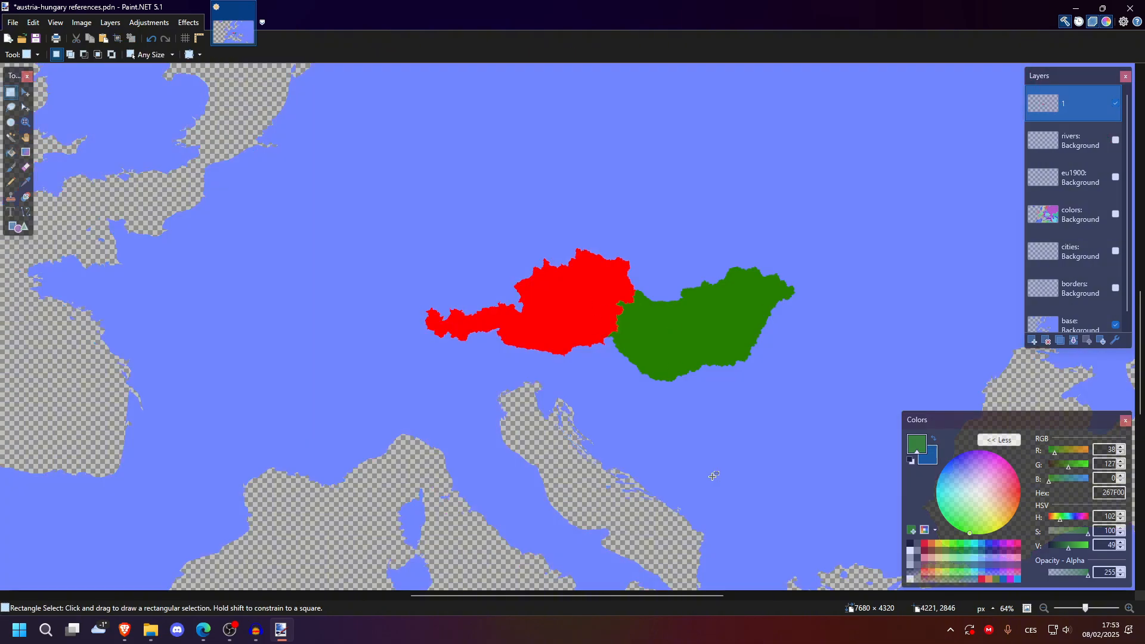
Step: Duplicate layer 1 and rename the copy as 2
click(1060, 343)
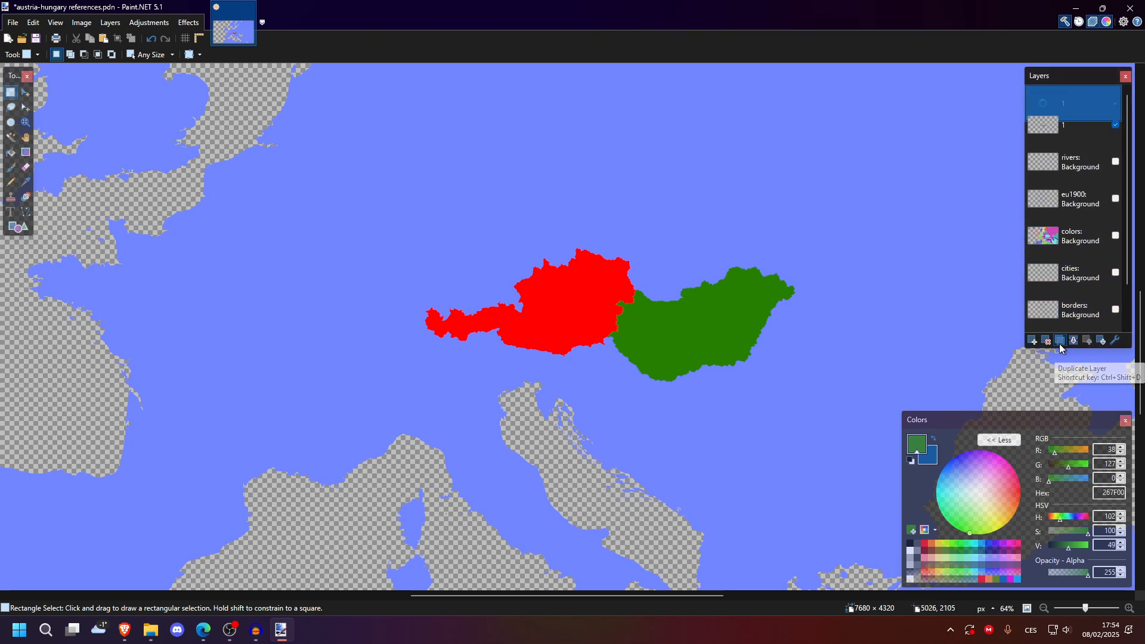
double_click(1071, 98)
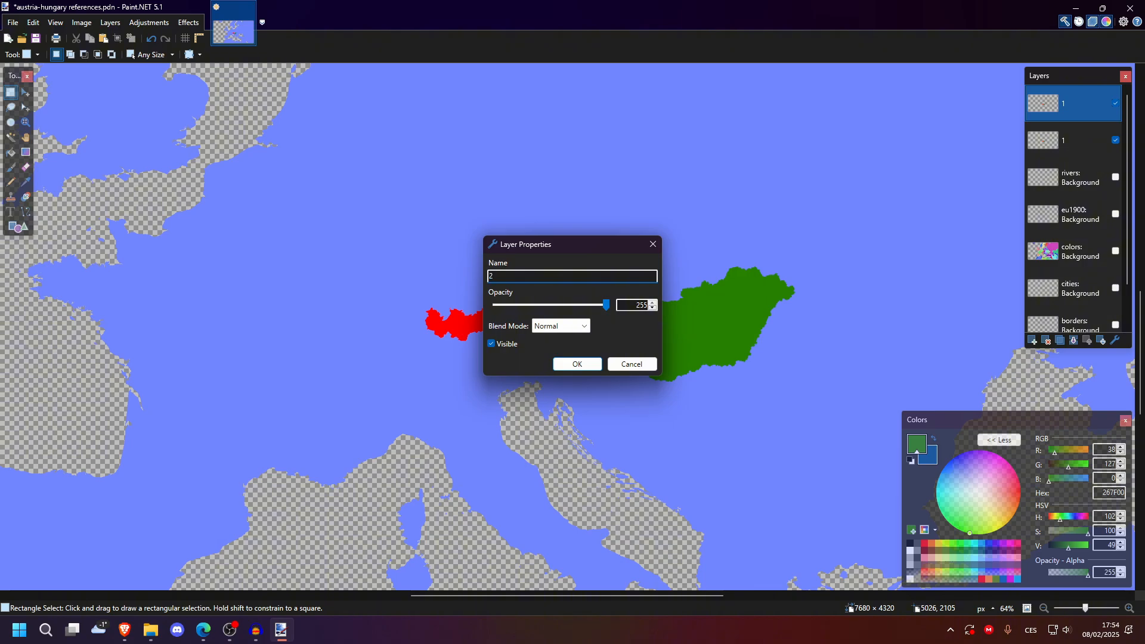
key(Return)
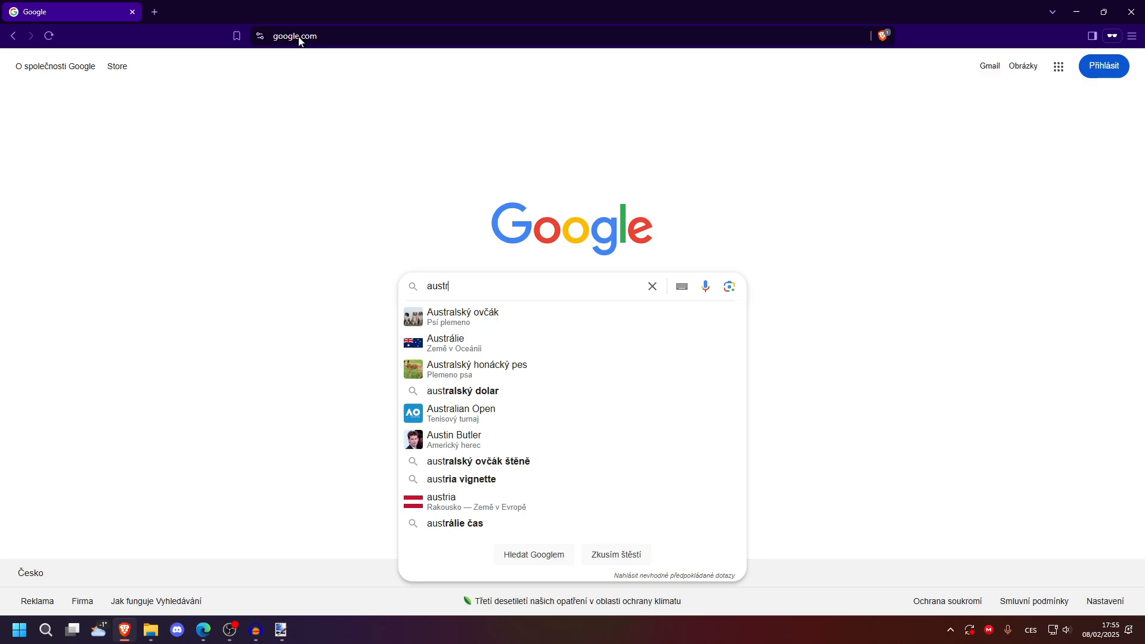
Step: Switch to the Brave browser and search Google Images for "austria flag"
text(ria)
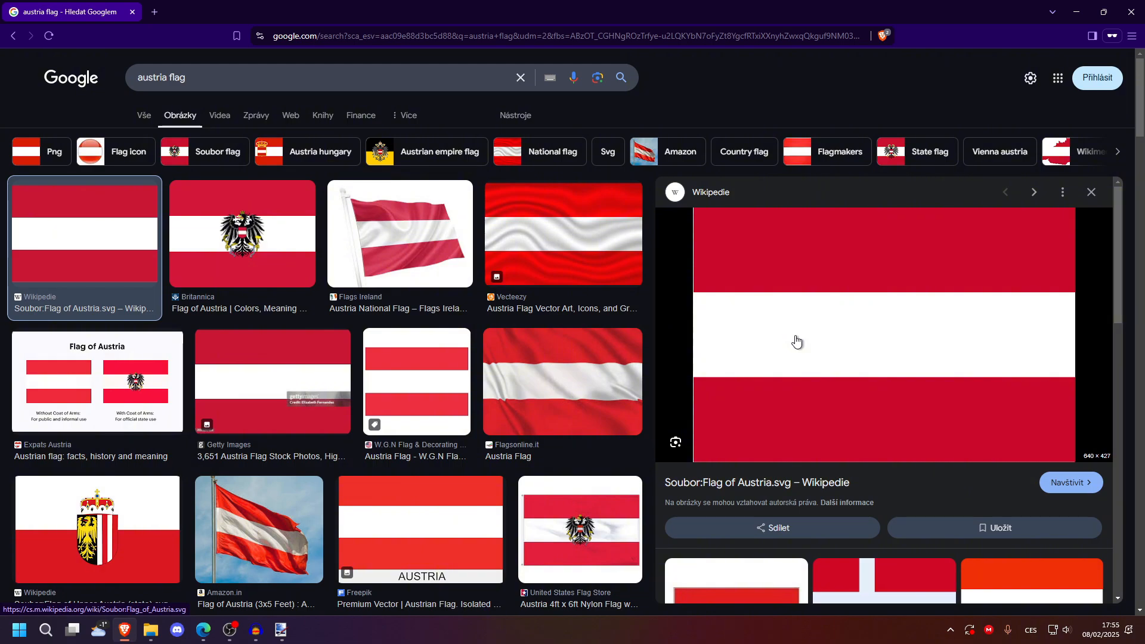
Step: Copy the Wikipedia image of the Austria flag and return to the map document in Paint.NET
right_click(796, 341)
click(882, 259)
click(1077, 11)
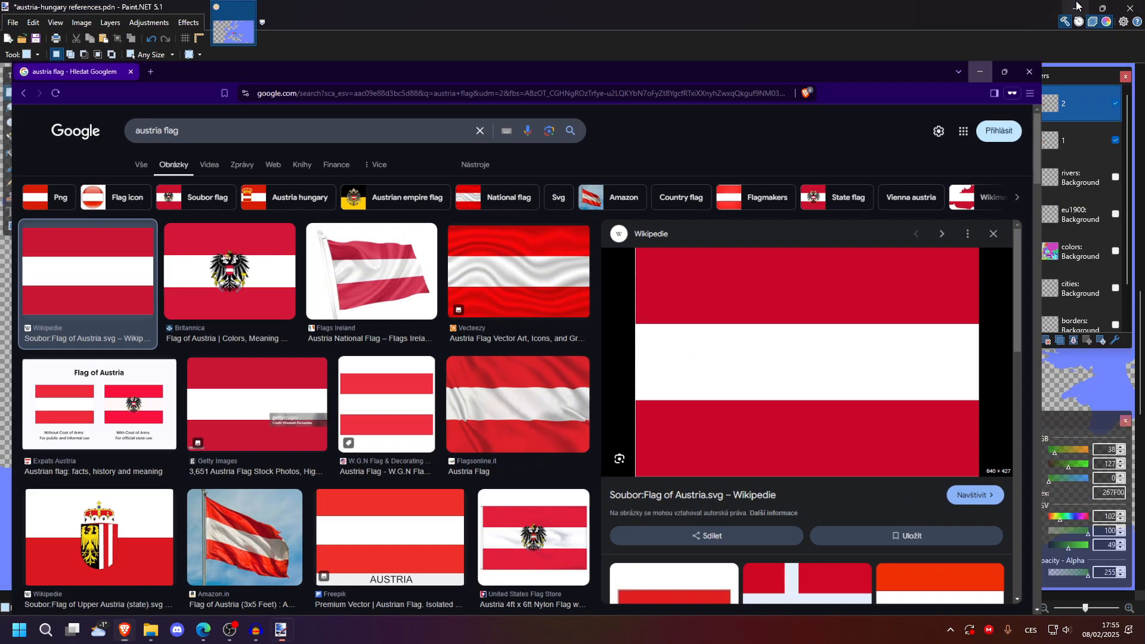
Step: Paste the copied Austria flag onto a new layer placed beneath layer 2 and position it over Austria
click(1033, 340)
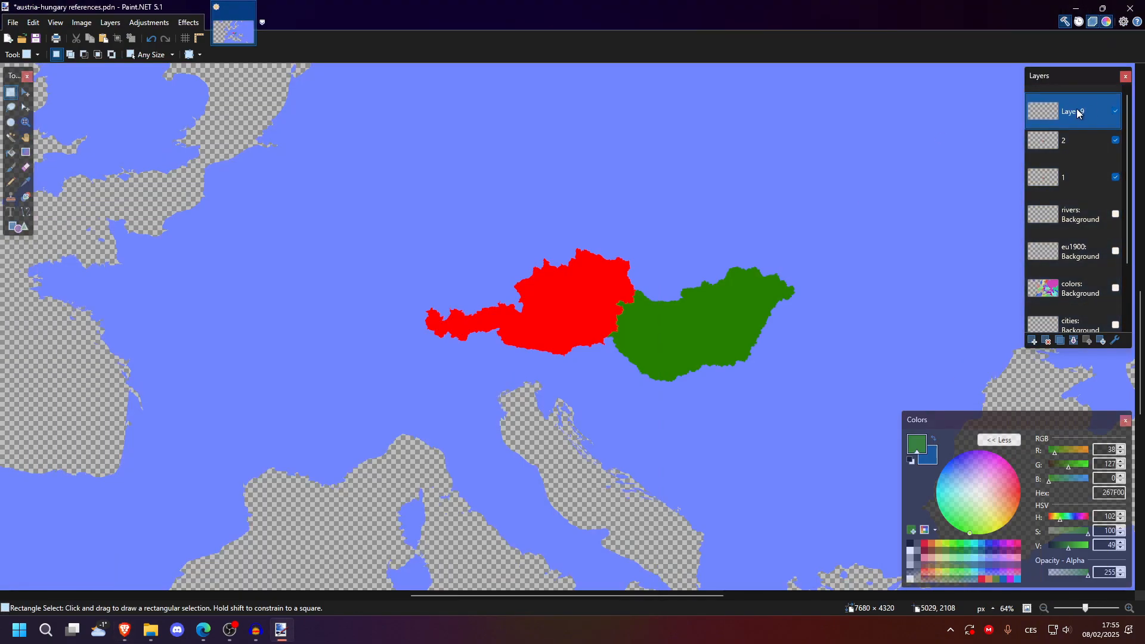
drag(1078, 113, 1091, 136)
key(ctrl+v)
drag(187, 173, 327, 228)
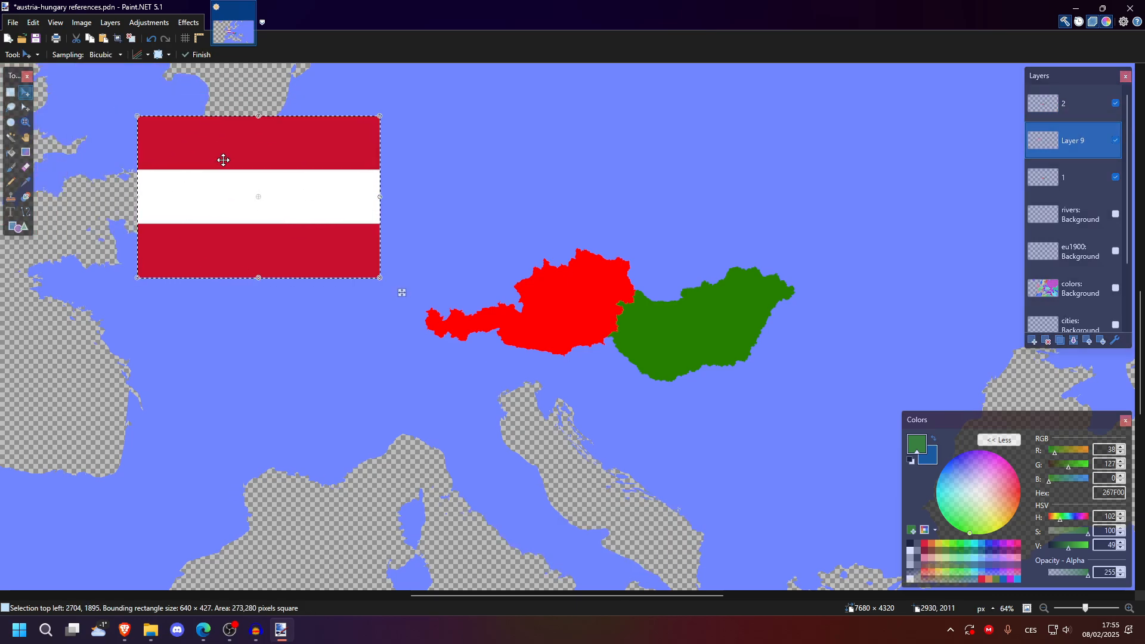
drag(223, 160, 499, 260)
Step: Set the sampling to Nearest Neighbor, resize the flag to about 696 × 385 px over Austria and deselect it
scroll(97, 55, up, 2)
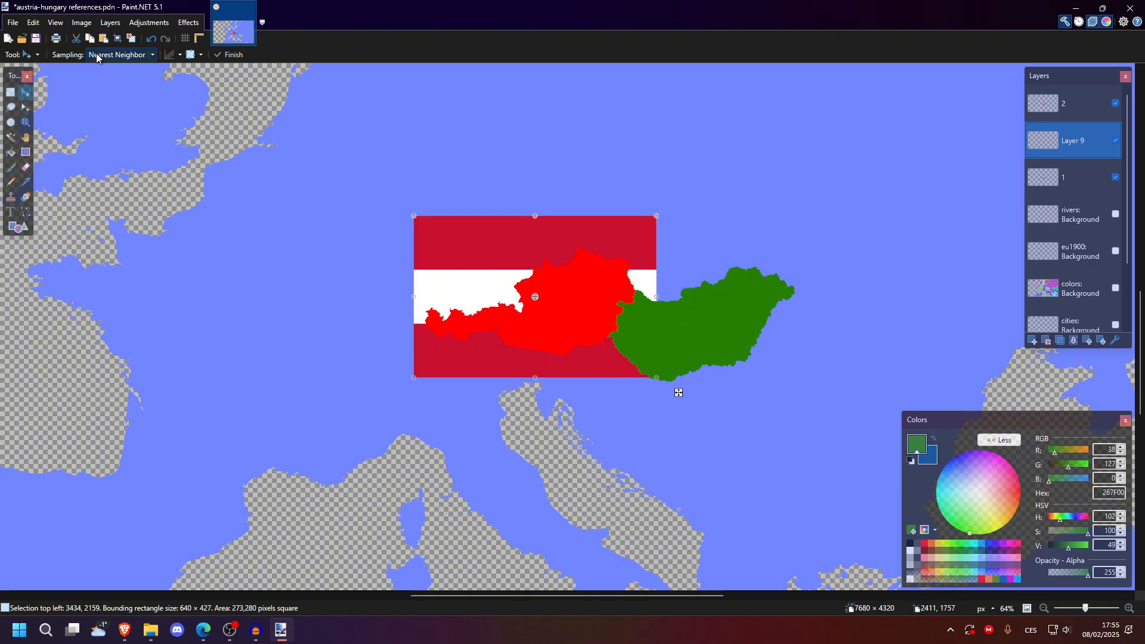
scroll(446, 270, up, 3)
scroll(448, 272, up, 1)
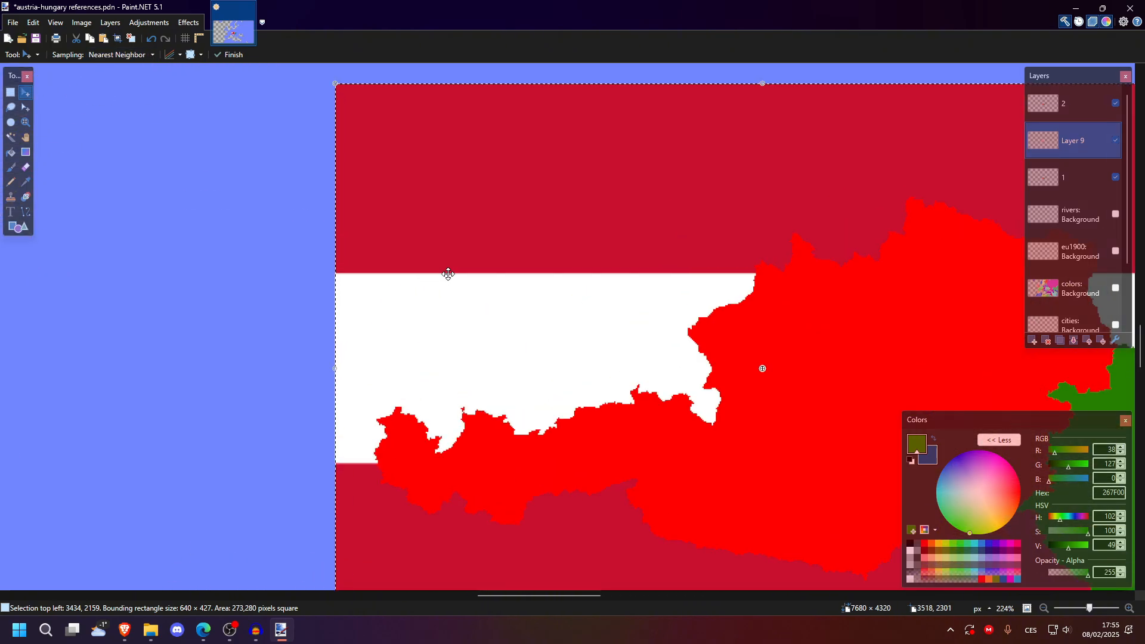
scroll(412, 267, down, 3)
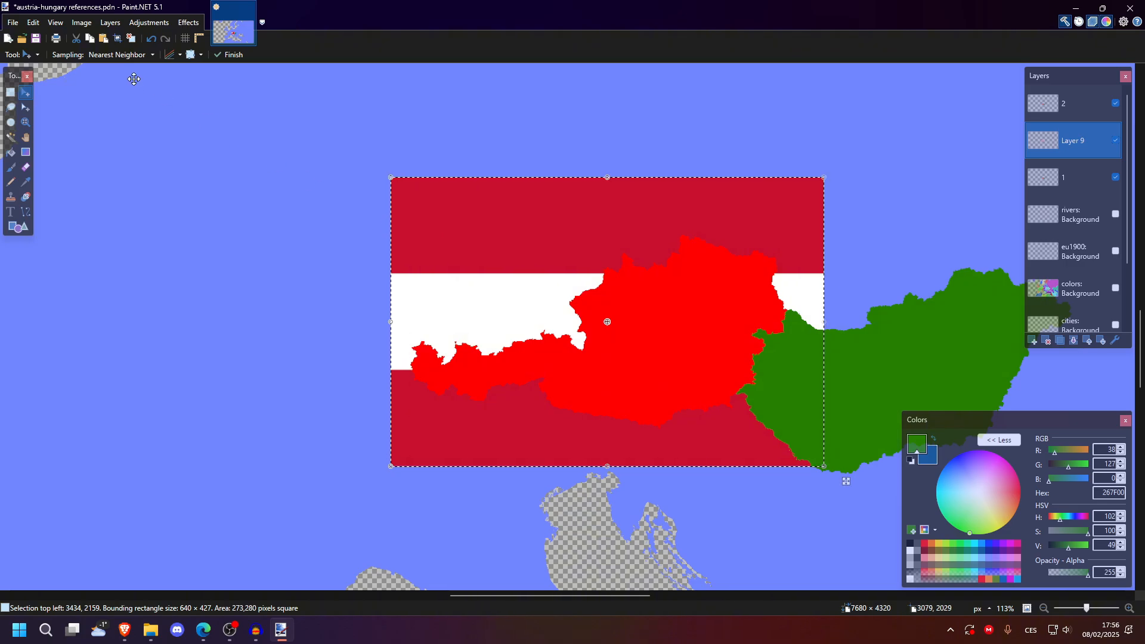
scroll(102, 55, up, 2)
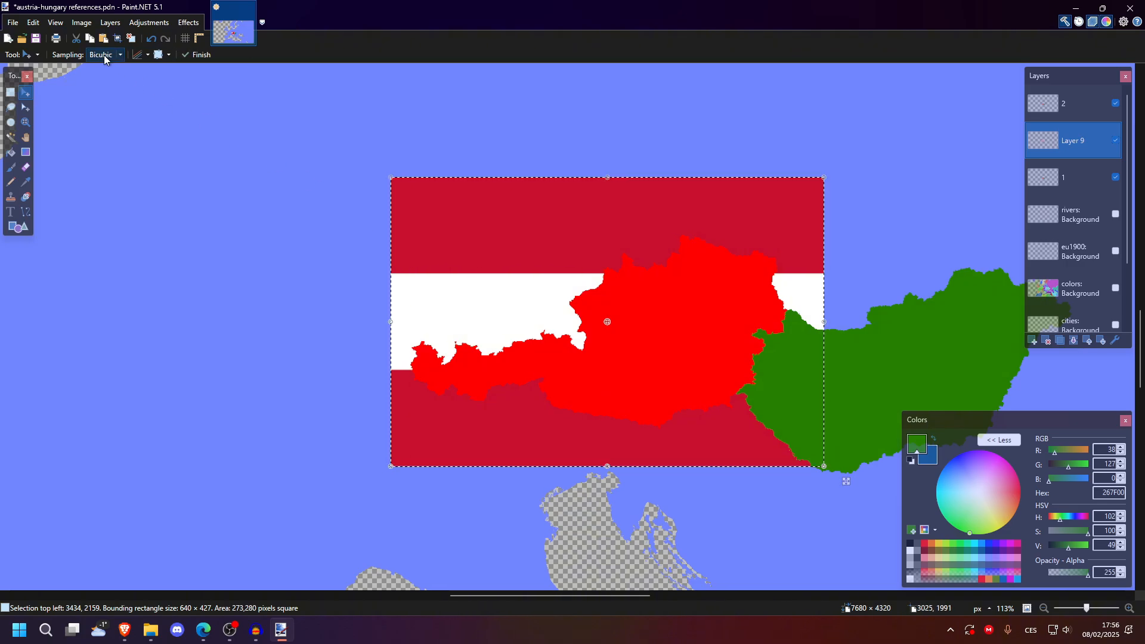
scroll(104, 55, down, 2)
drag(824, 178, 800, 210)
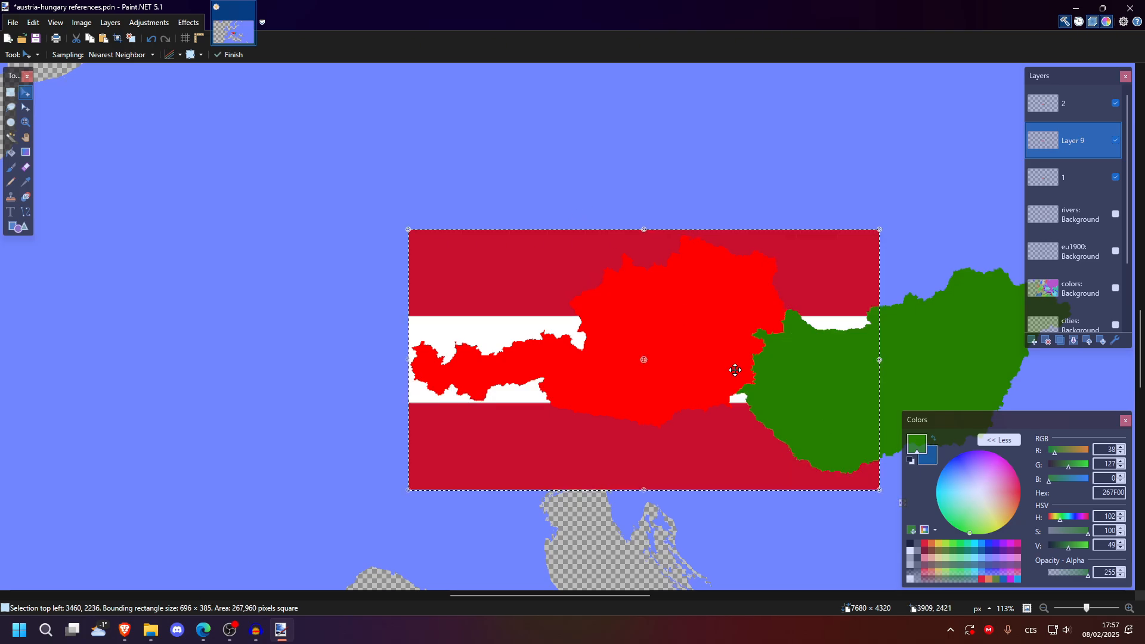
key(s)
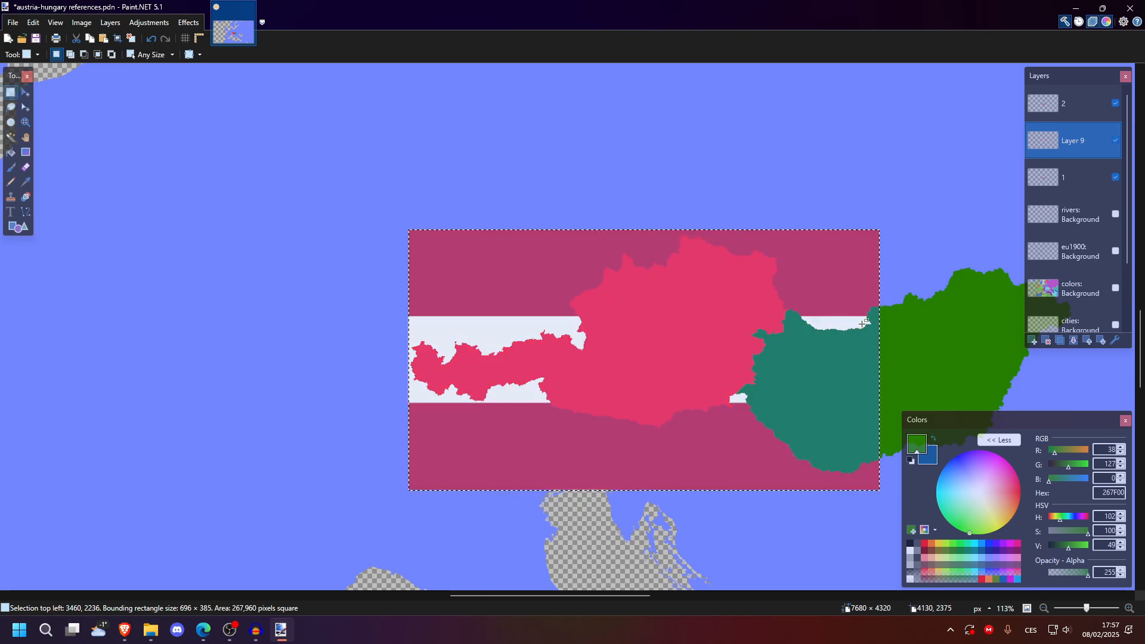
click(766, 205)
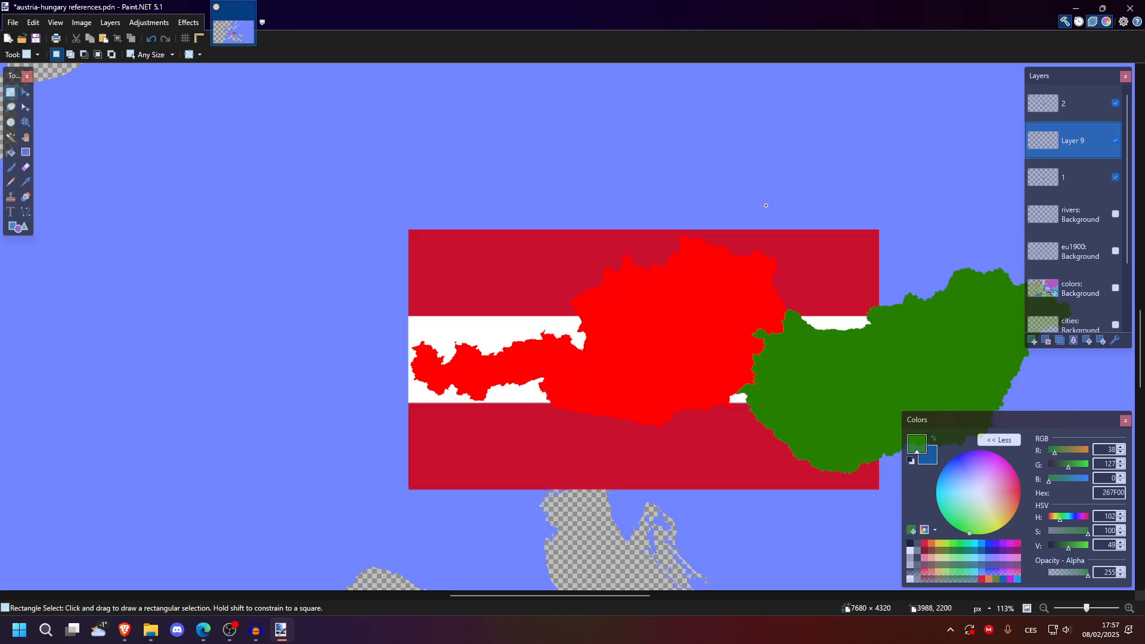
Step: Try to trim the flag by deleting the area around both countries, selected from layer 2, and move Layer 9 to the top
click(1067, 106)
click(11, 137)
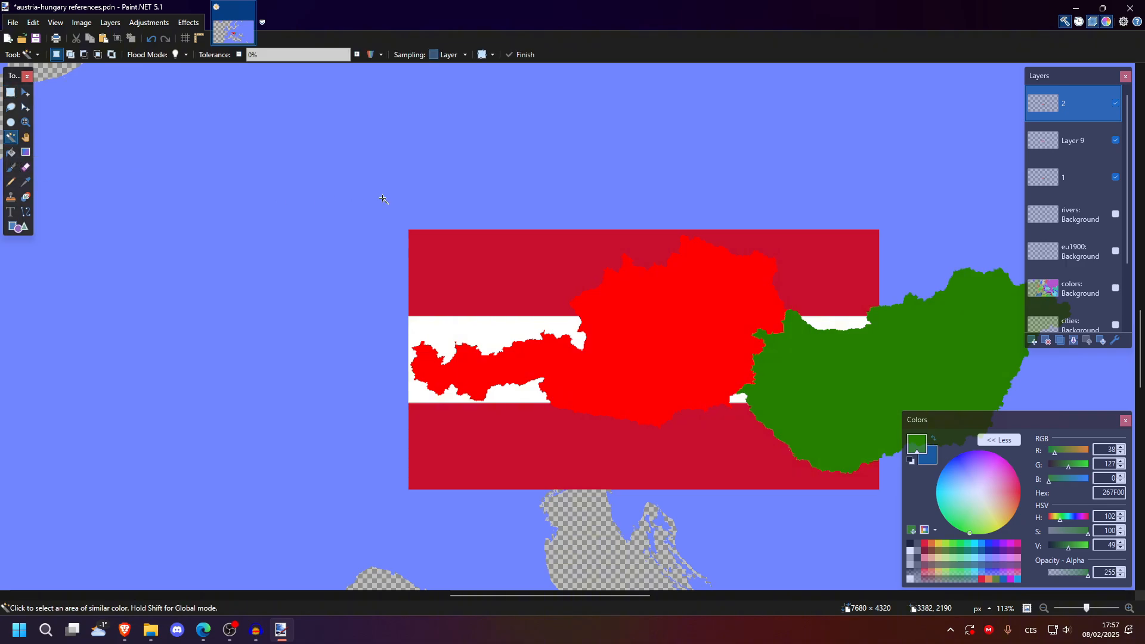
click(544, 169)
click(1069, 146)
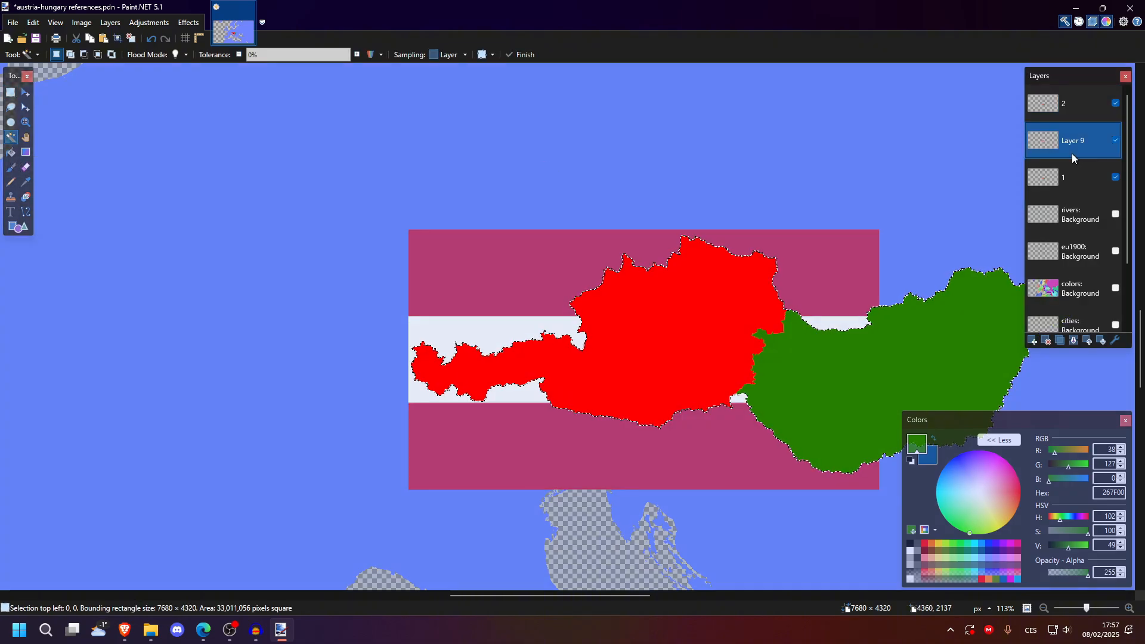
key(Delete)
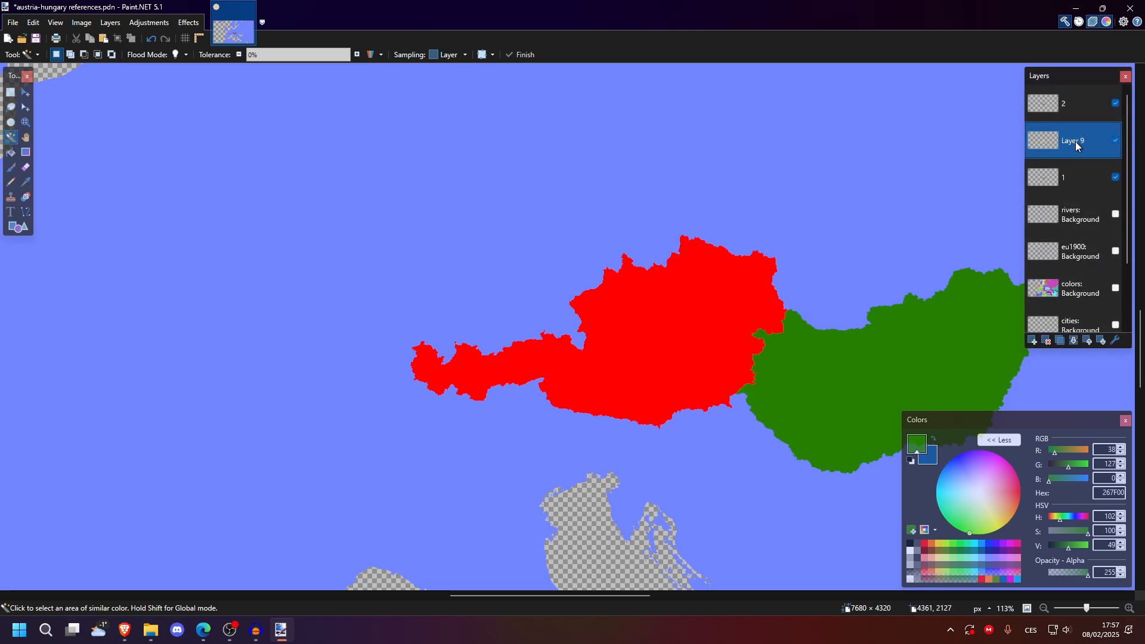
drag(1081, 145, 1086, 80)
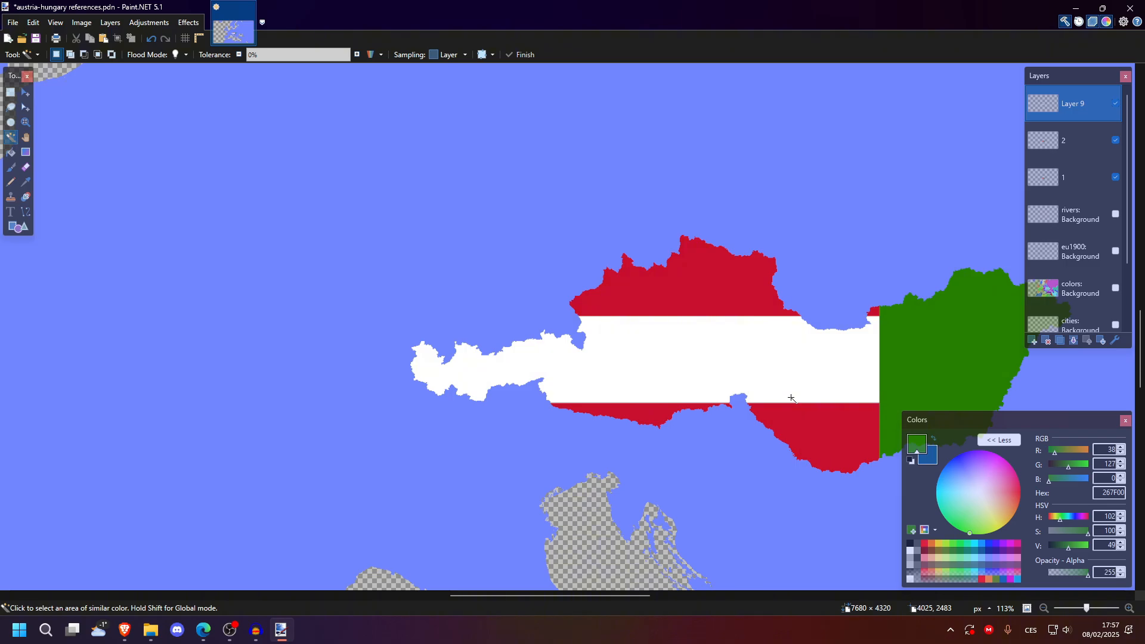
Step: Undo the layer reordering and the deletion of the flag's outer area
key(ctrl+z)
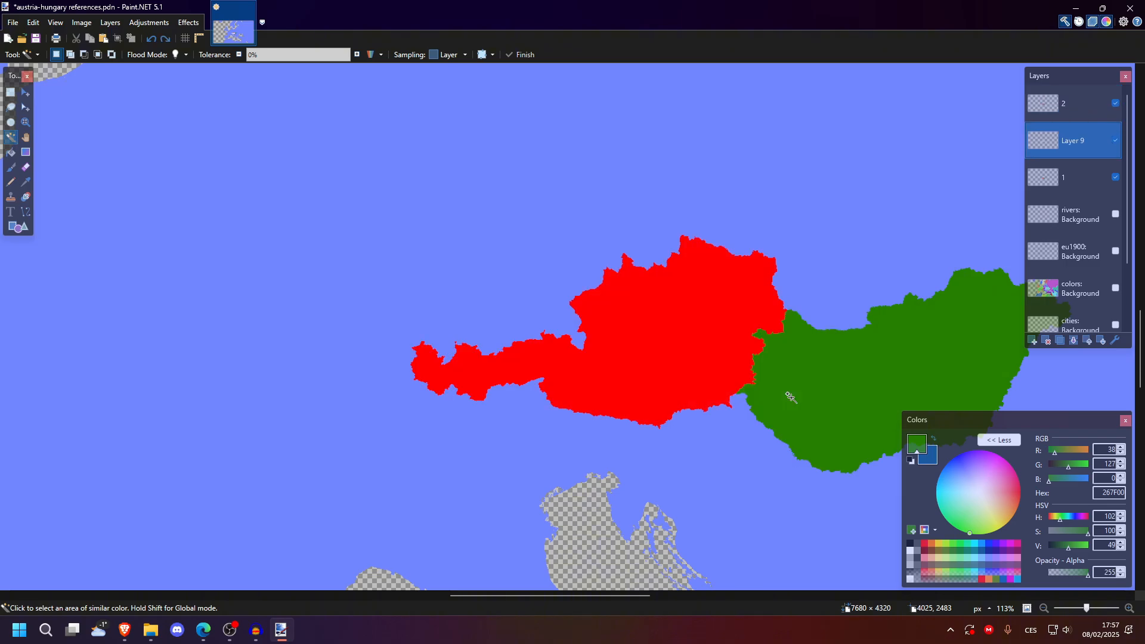
key(ctrl+z)
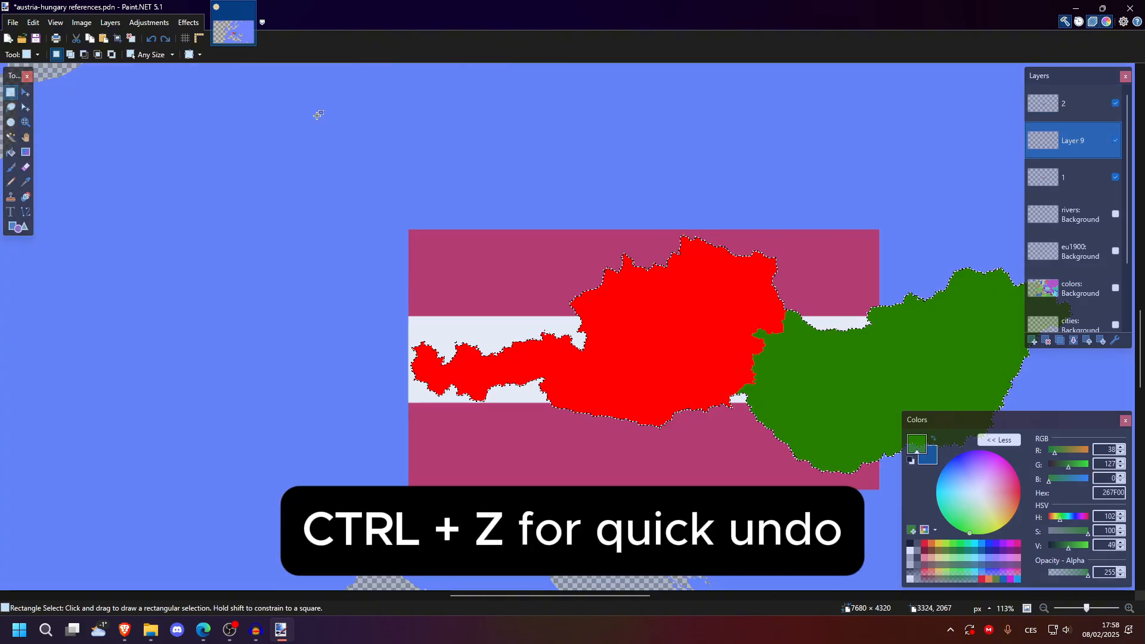
Step: Reselect the flag on Layer 9 and shrink it to span only Austria's extent
click(442, 223)
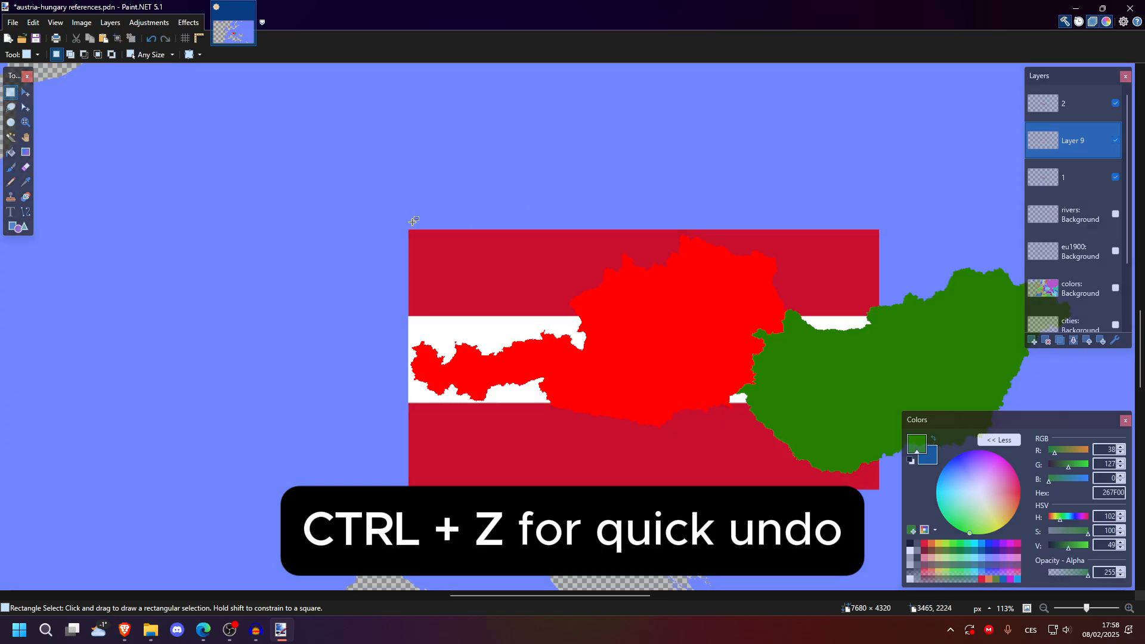
drag(409, 222, 656, 388)
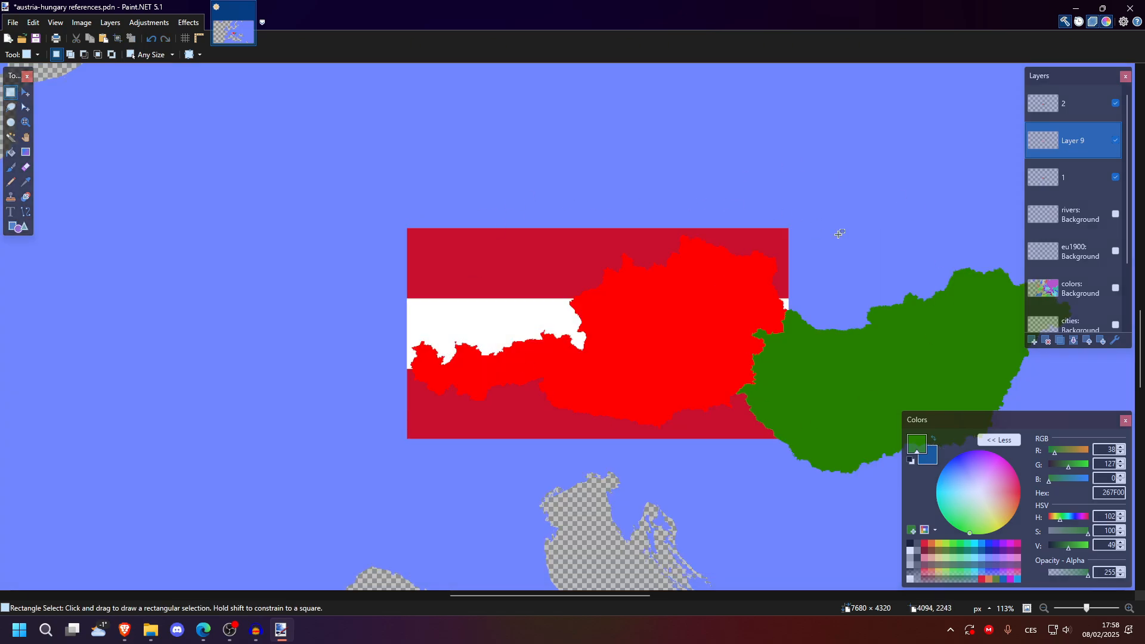
Step: Magic-wand the empty surroundings plus Hungary on layer 2, and delete that selected area from the flag on Layer 9
click(1084, 111)
click(11, 138)
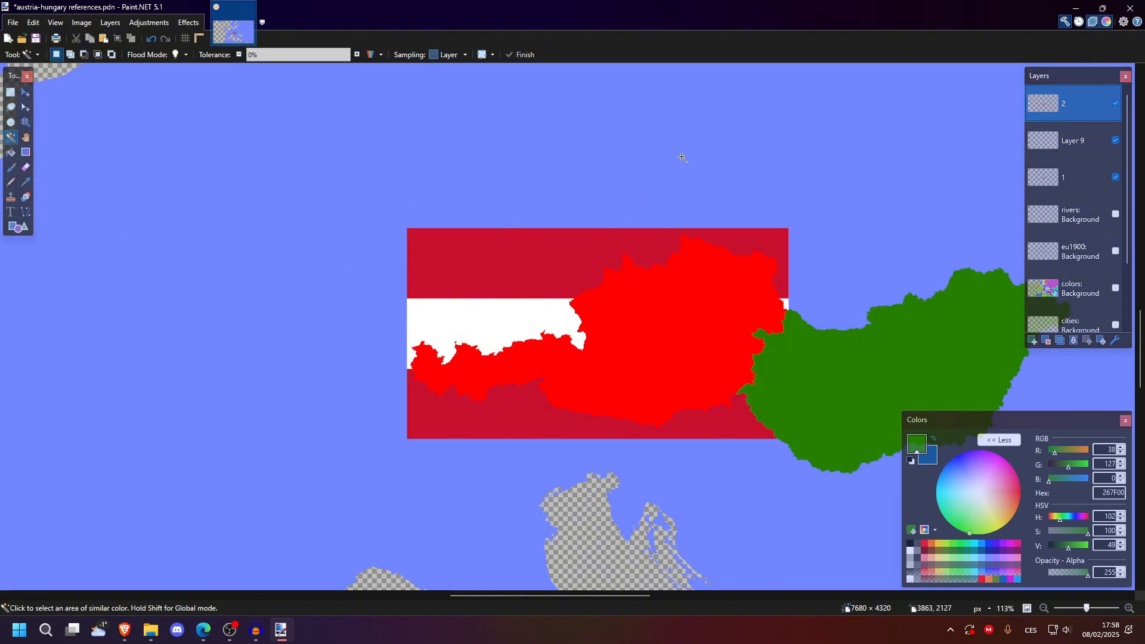
click(682, 156)
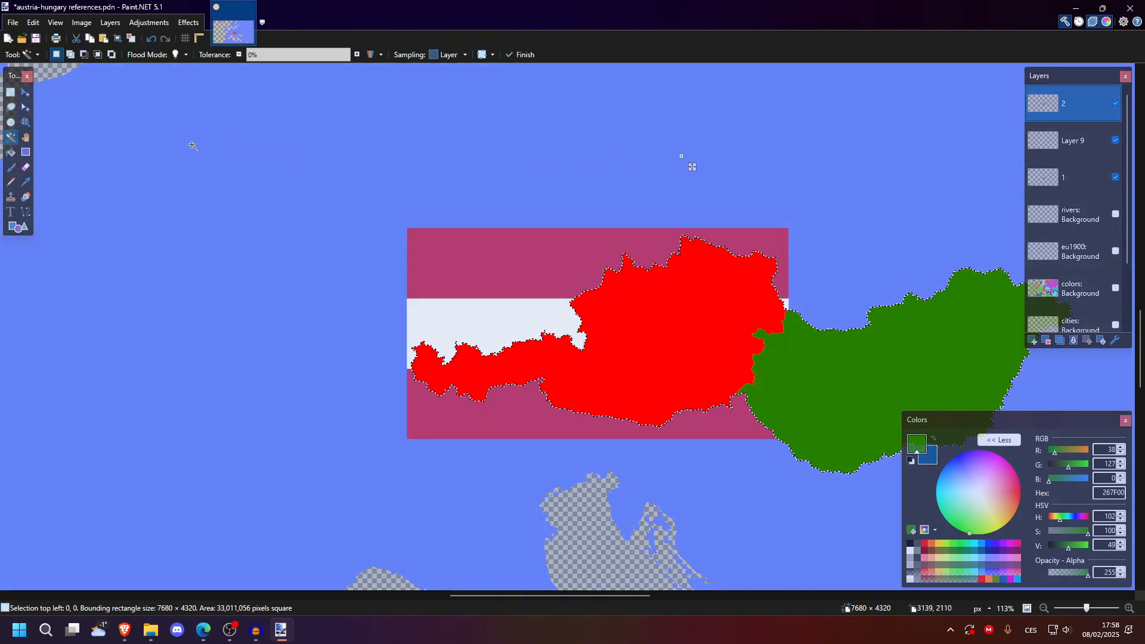
ctrl+shift+click(831, 366)
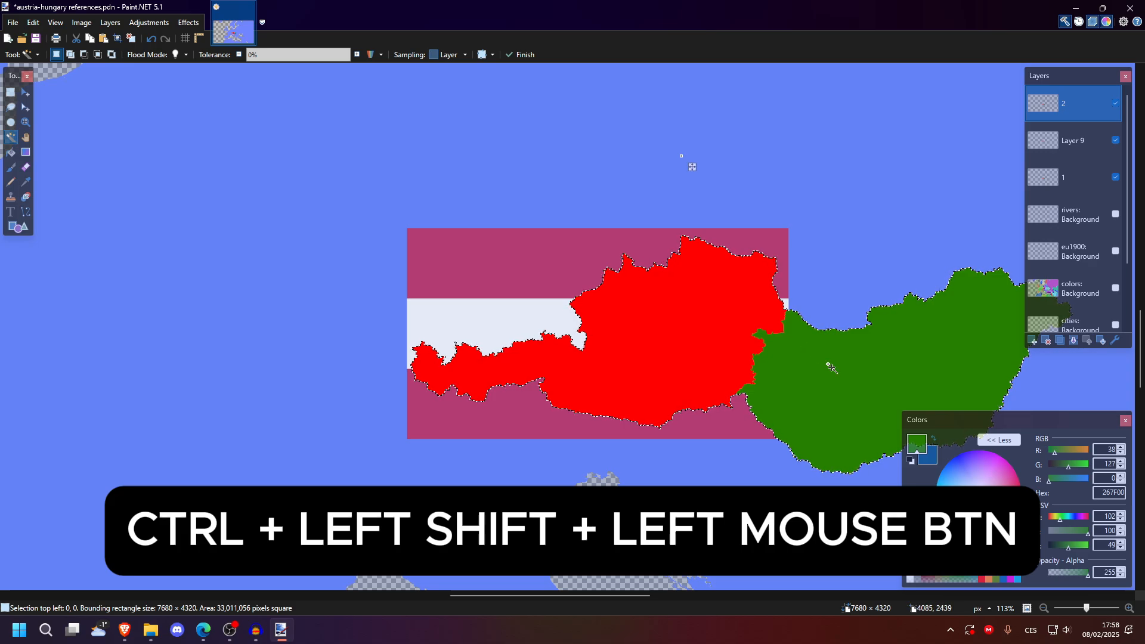
ctrl+shift+click(833, 370)
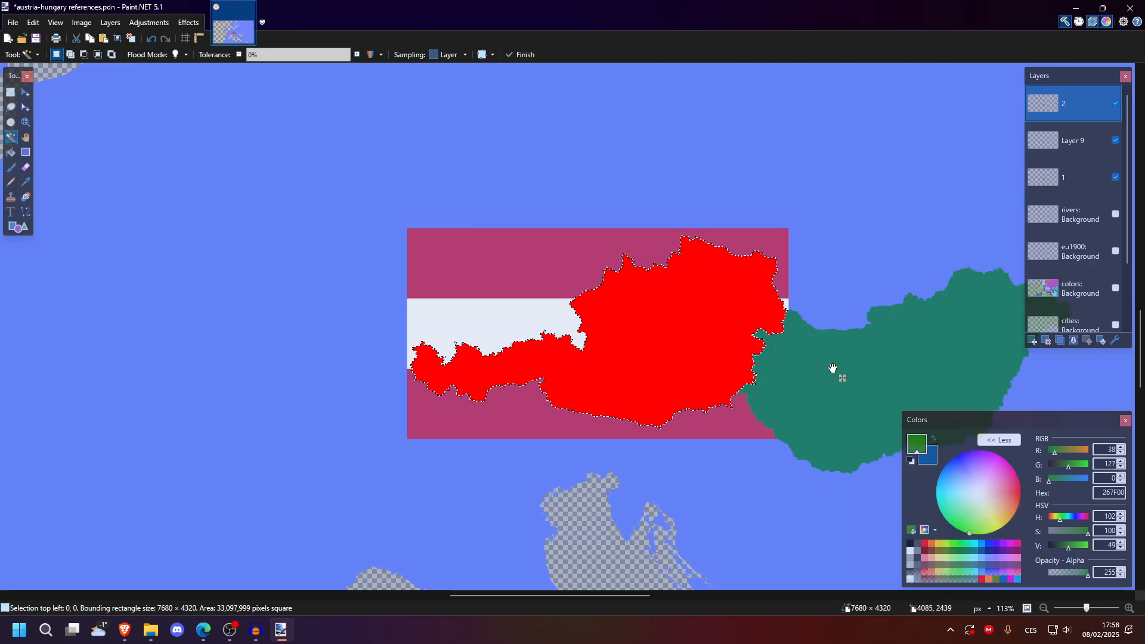
click(1036, 143)
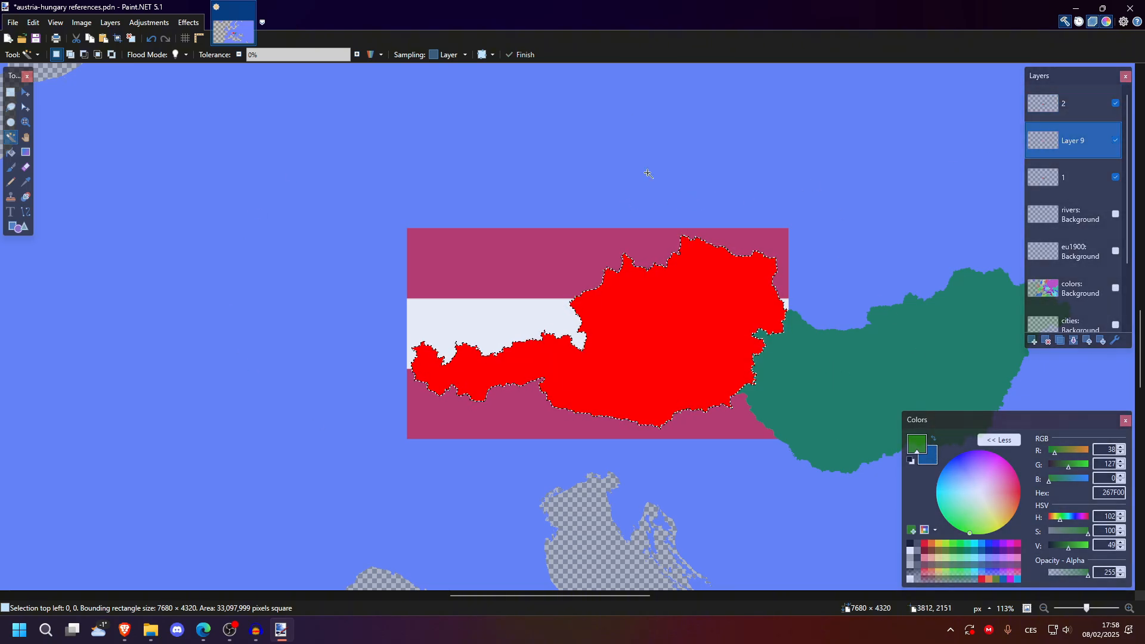
key(Delete)
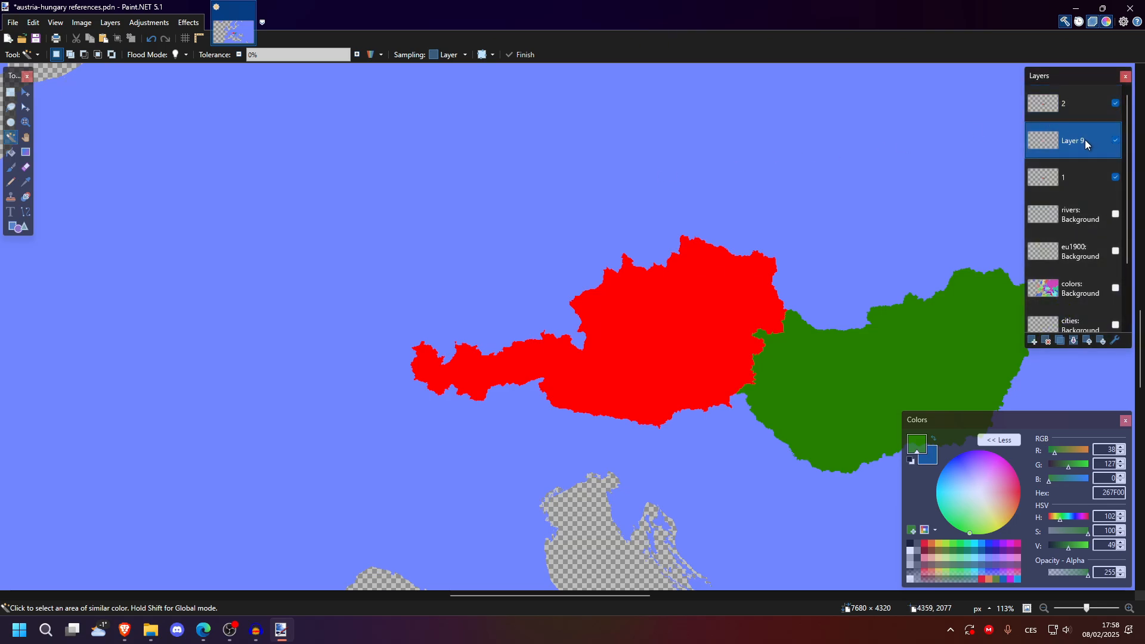
Step: Move Layer 9 above layer 2 and merge it down into layer 2
drag(1089, 141, 1104, 100)
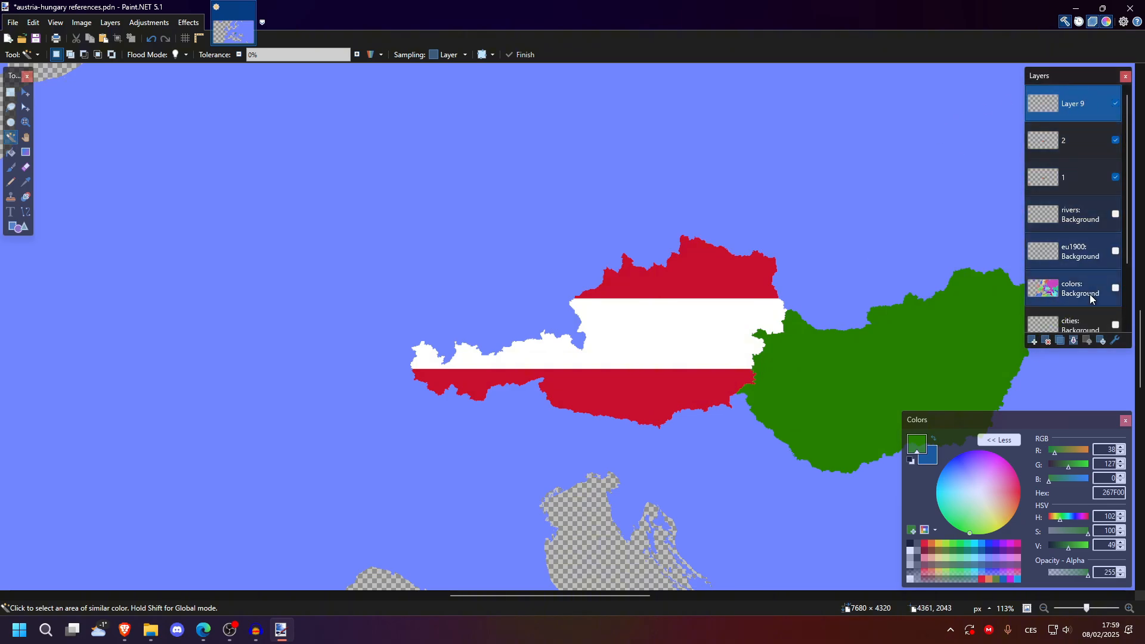
click(1074, 342)
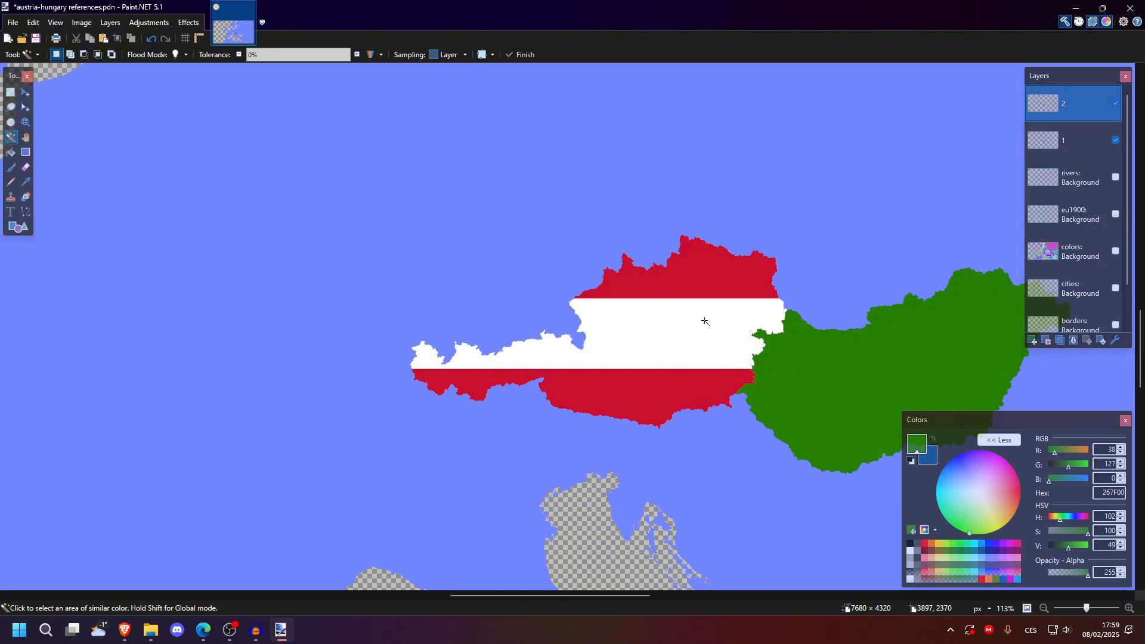
Step: Bring up the Wikipedia image of the Hungary flag in the browser and return to the Paint.NET map
scroll(559, 427, right, 3)
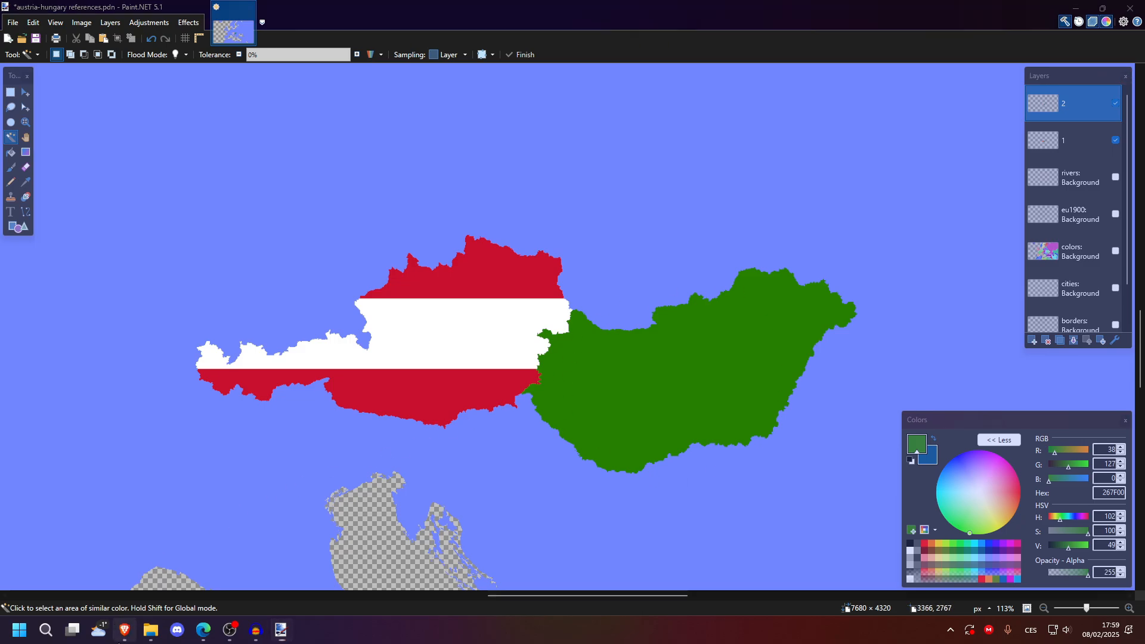
click(124, 631)
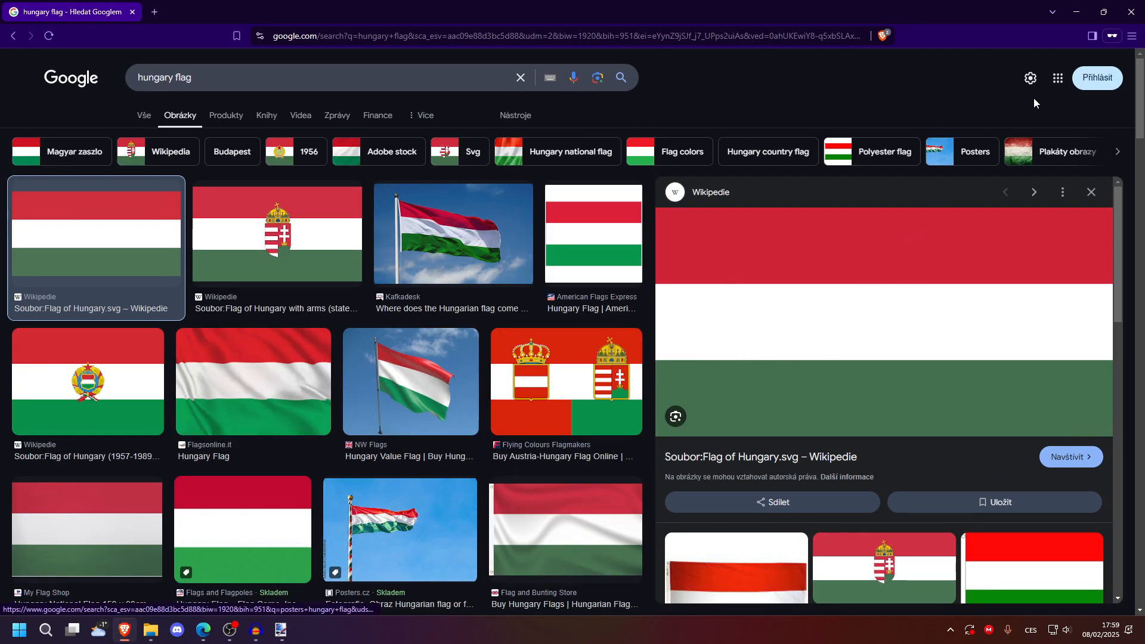
click(1077, 12)
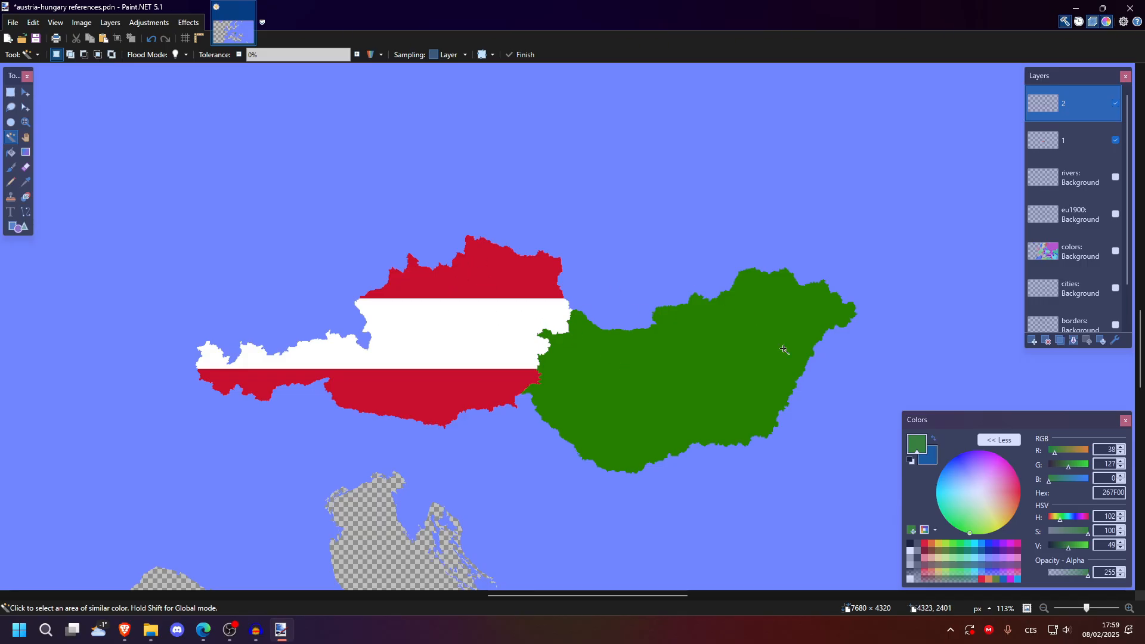
Step: Build a combined Magic Wand selection of green Hungary and Austria's red and white stripes, including the thin blended row between stripes
scroll(587, 336, up, 2)
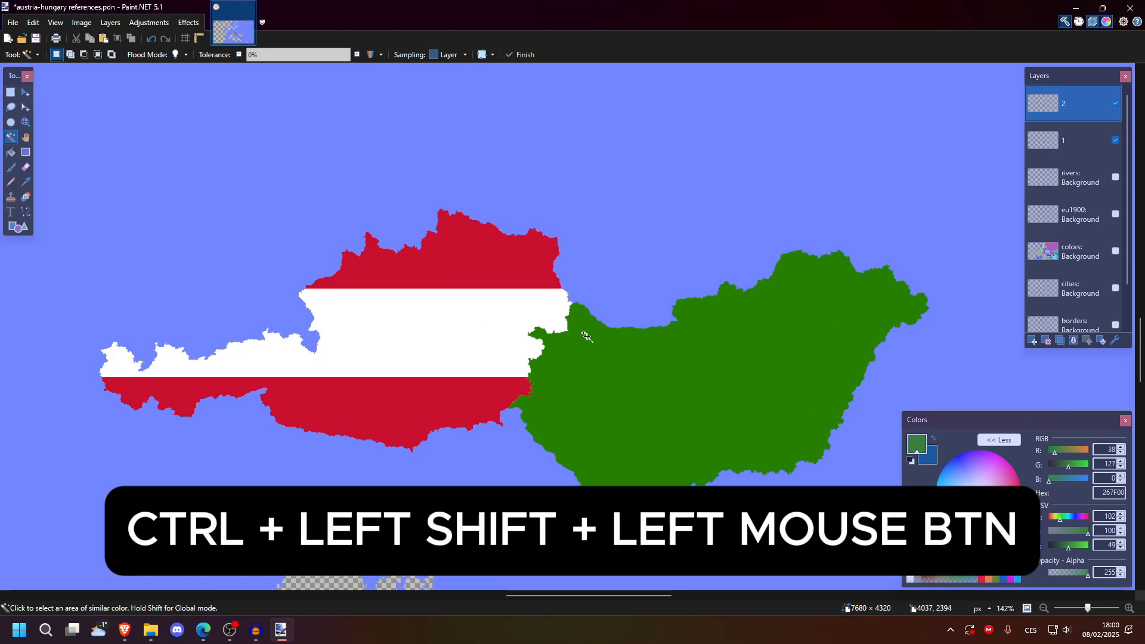
ctrl+shift+click(609, 370)
ctrl+shift+click(460, 325)
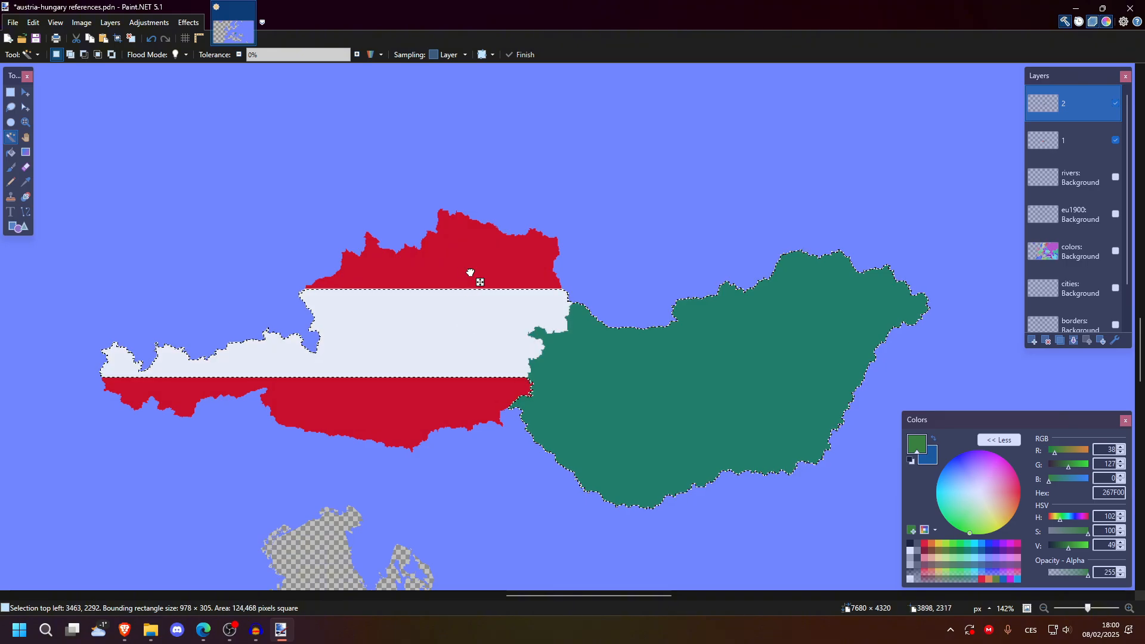
ctrl+shift+click(469, 271)
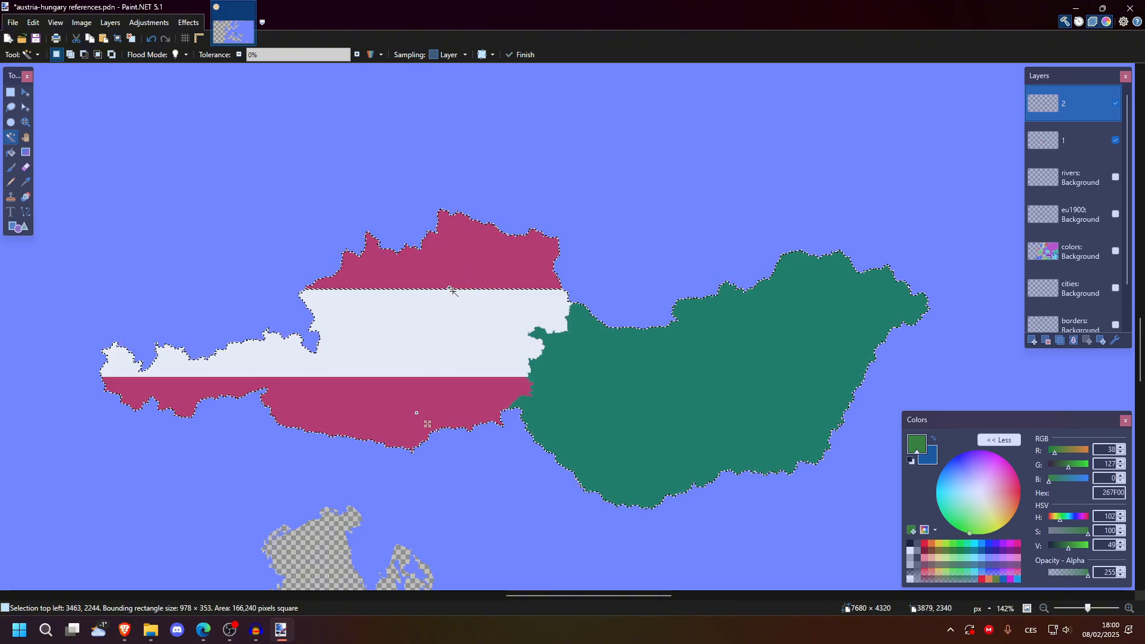
scroll(455, 291, up, 6)
scroll(456, 291, up, 8)
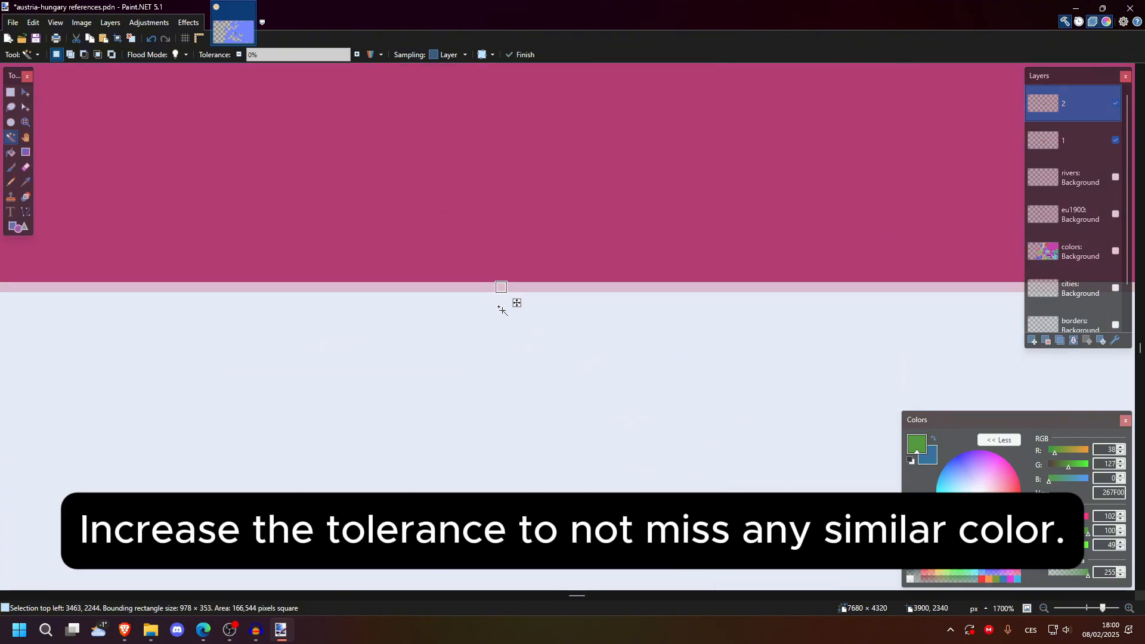
scroll(495, 379, down, 9)
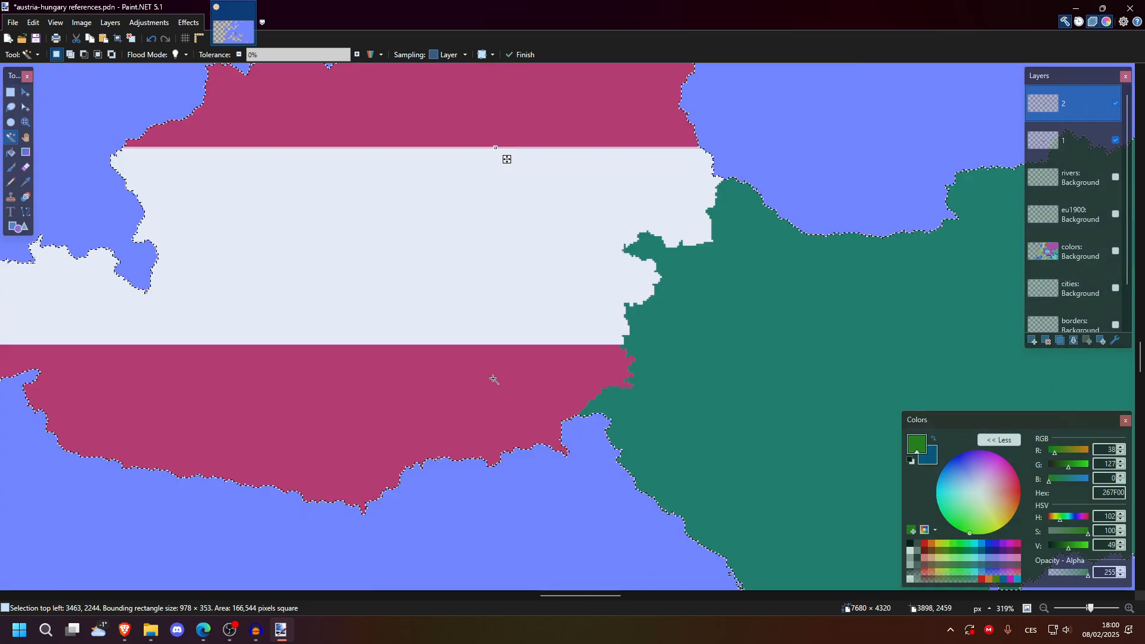
Step: Paint a black border line along the boundary between Austria and Hungary with the Paintbrush at size 3
scroll(583, 325, up, 1)
key(b)
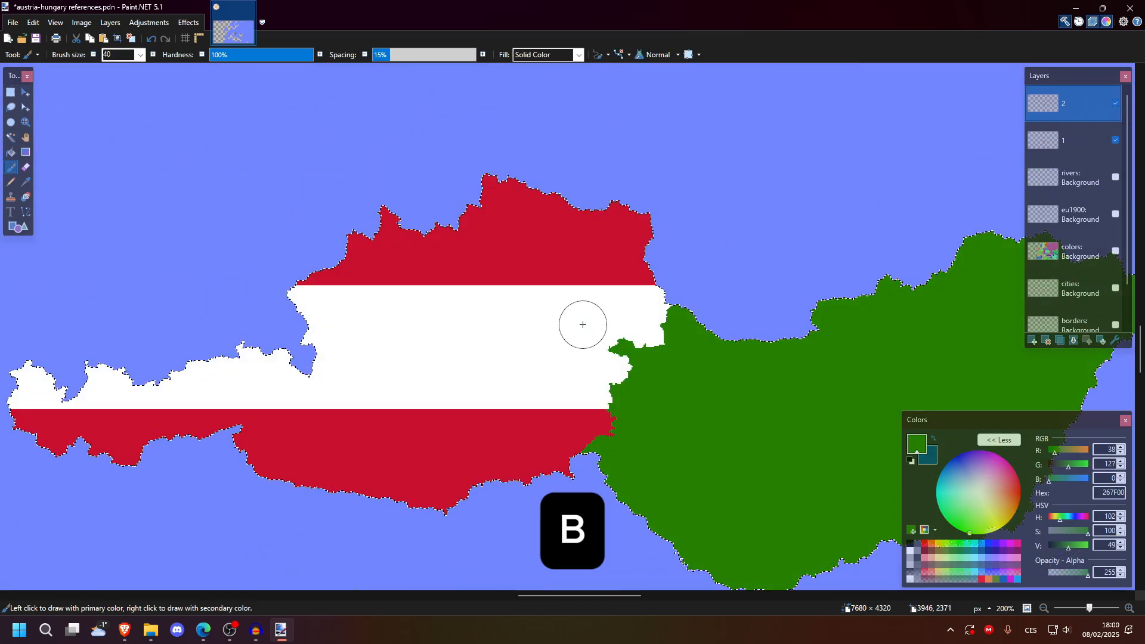
click(117, 52)
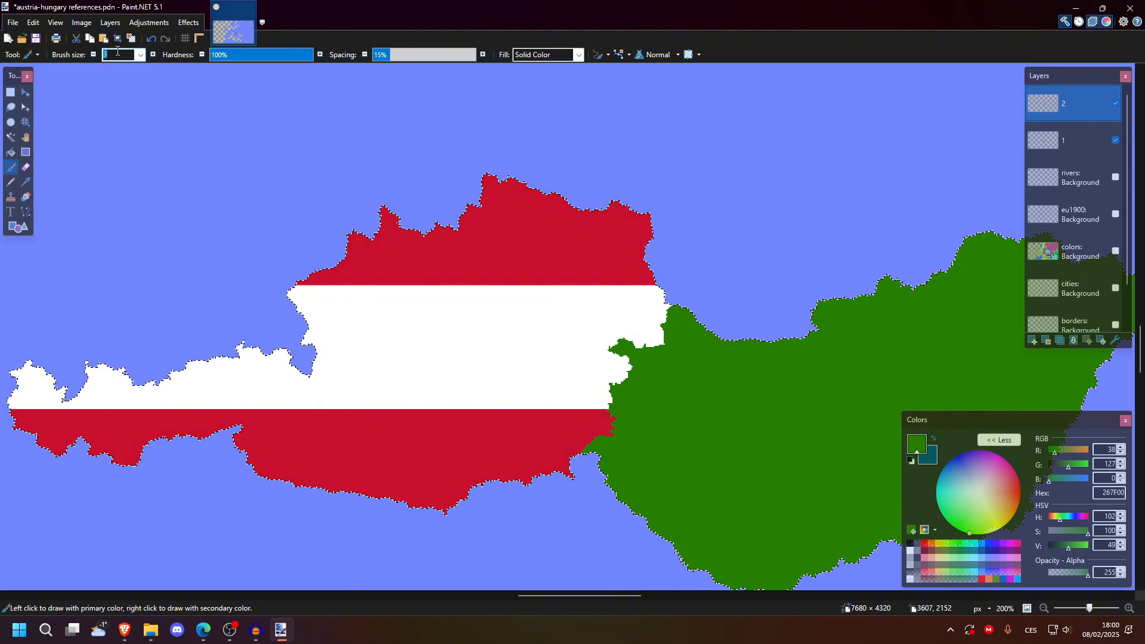
text(3)
click(910, 544)
scroll(660, 281, up, 6)
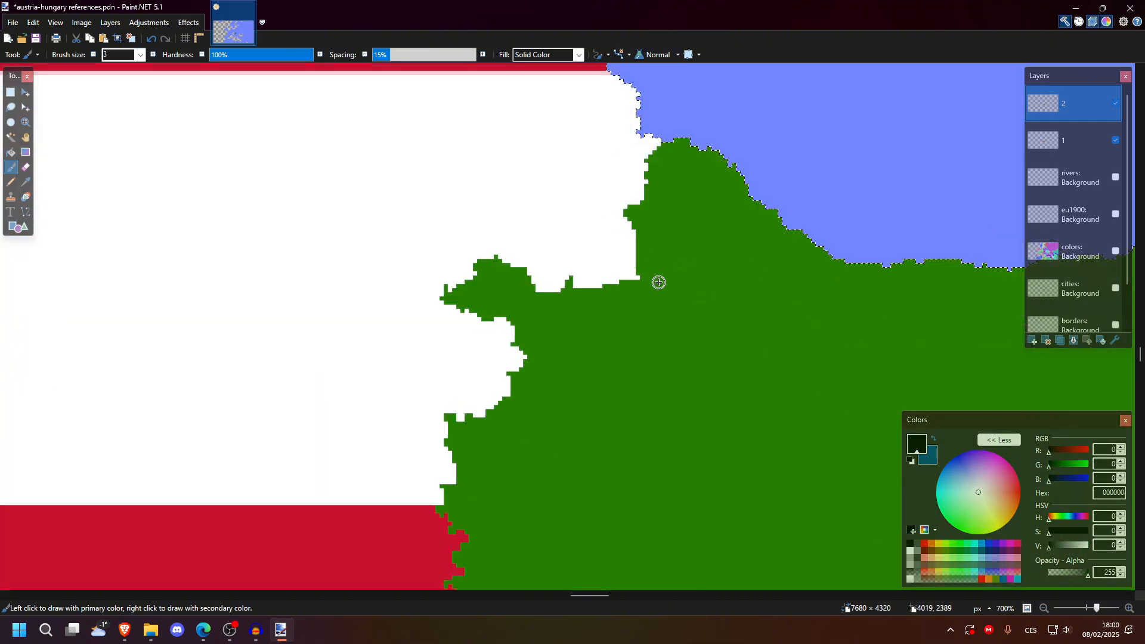
mouse_move(662, 141)
mouse_down()
mouse_move(656, 119)
mouse_move(623, 197)
mouse_up()
scroll(467, 321, down, 10)
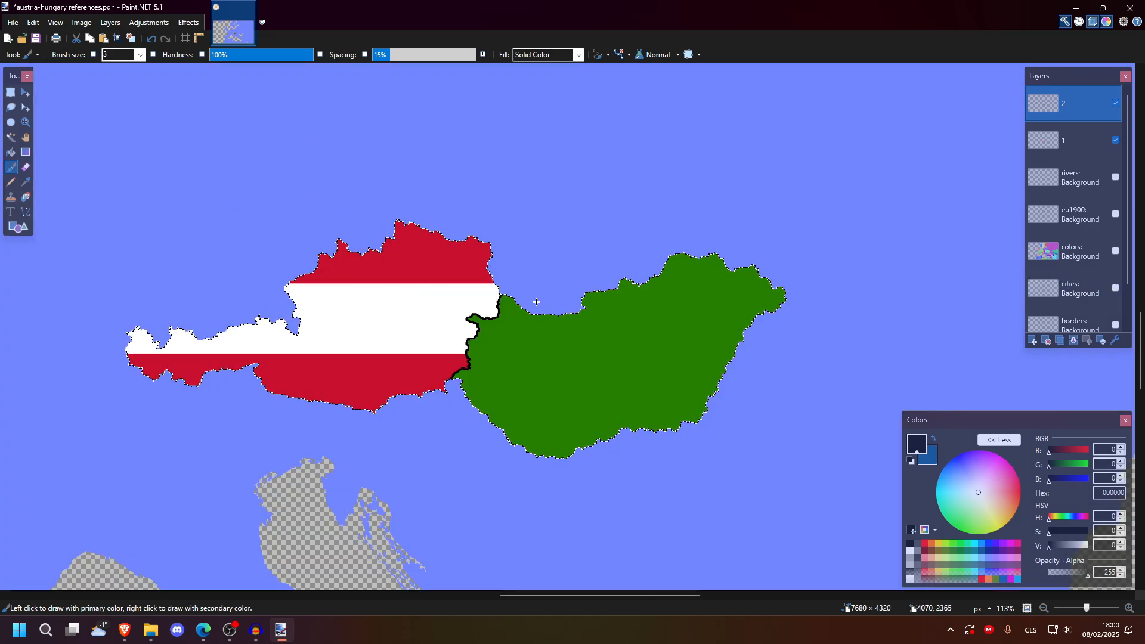
Step: Clear the current selection and select only the green Hungary area on layer 2 with the Magic Wand
key(s)
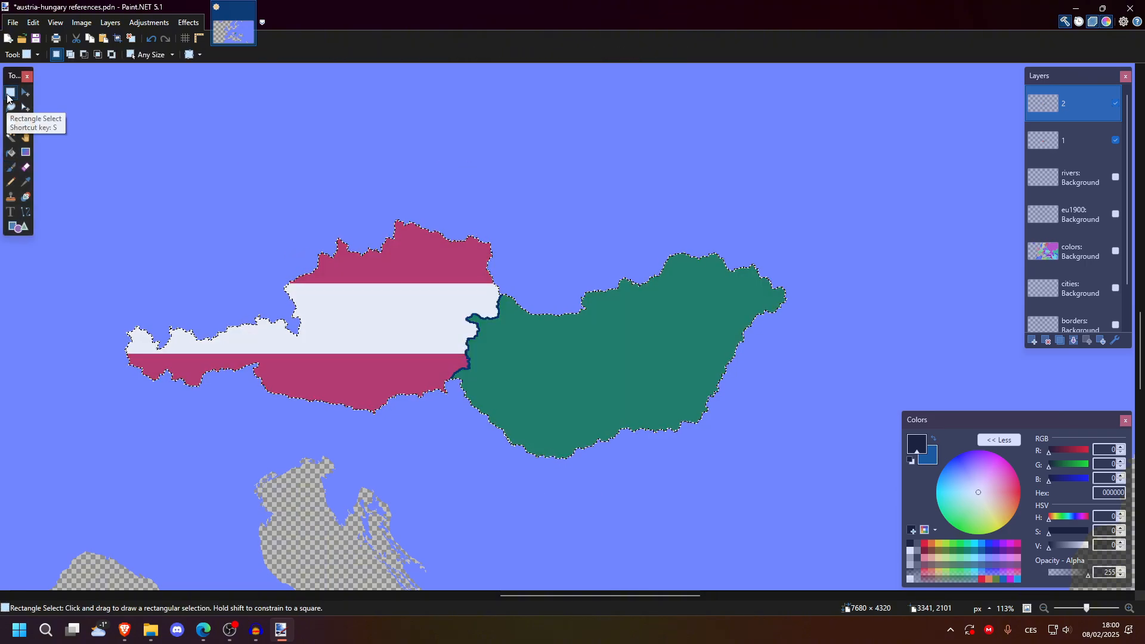
click(292, 128)
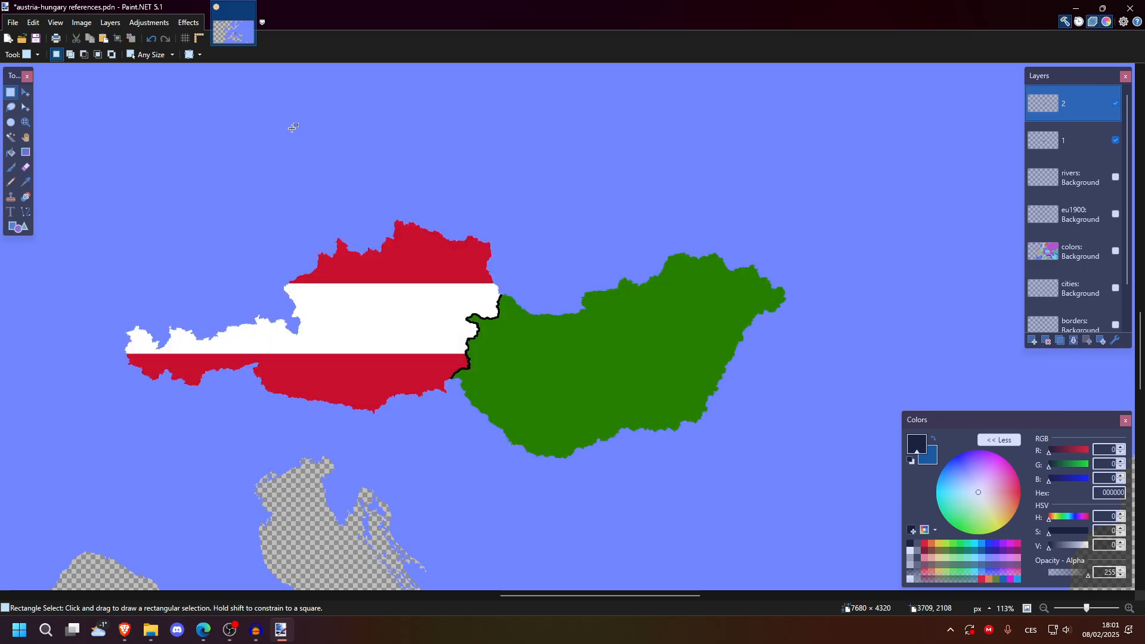
click(11, 137)
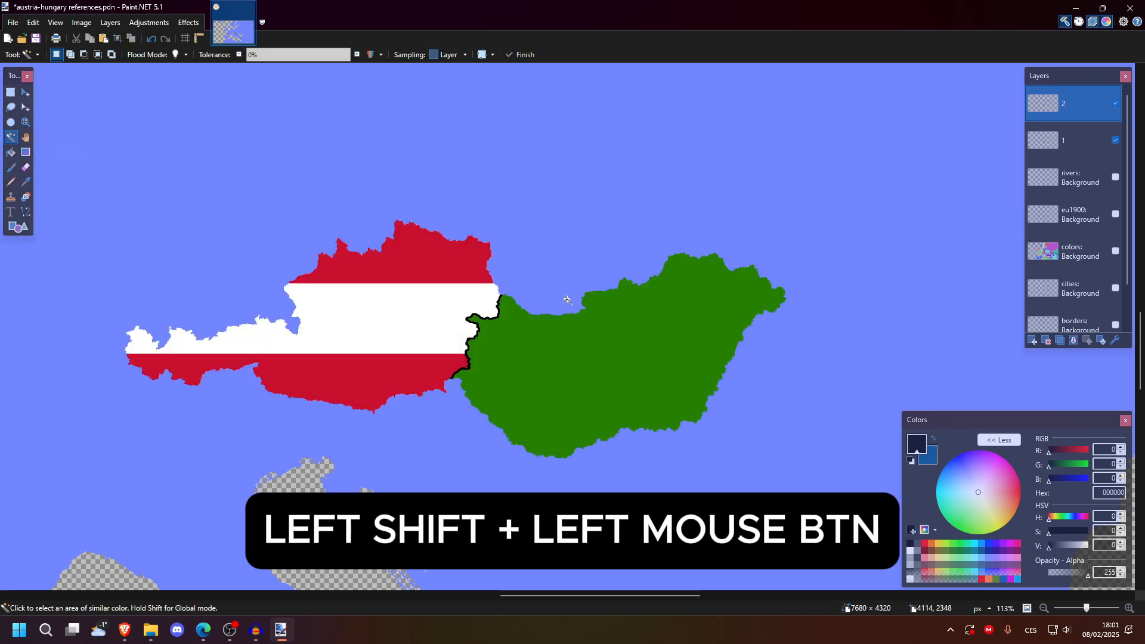
shift+click(579, 344)
scroll(578, 344, up, 3)
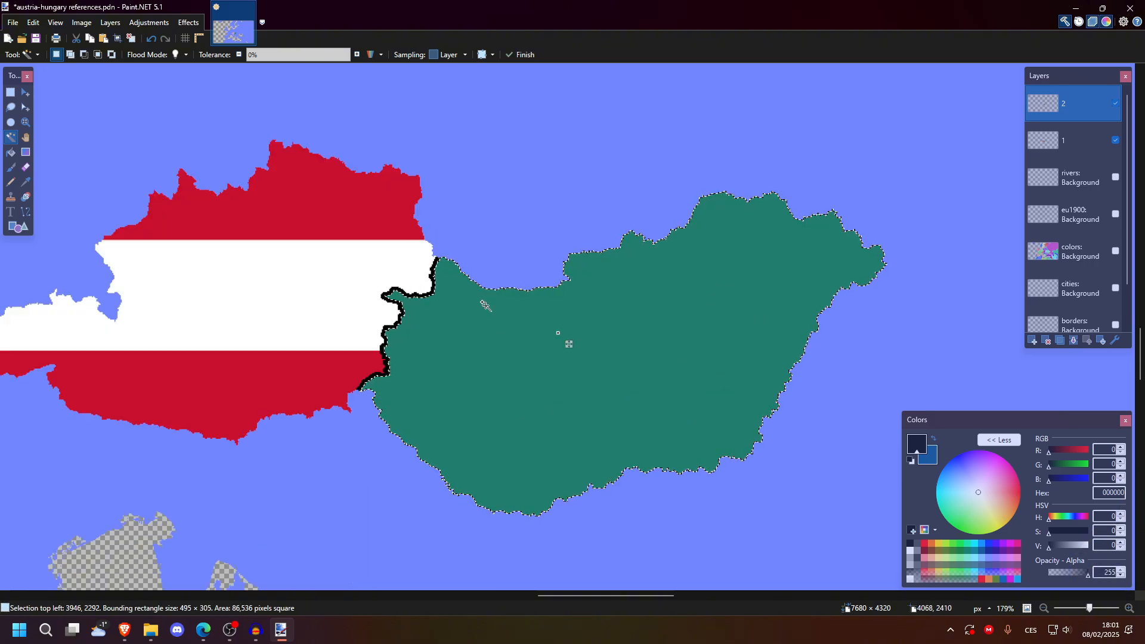
scroll(466, 257, up, 3)
scroll(466, 257, down, 3)
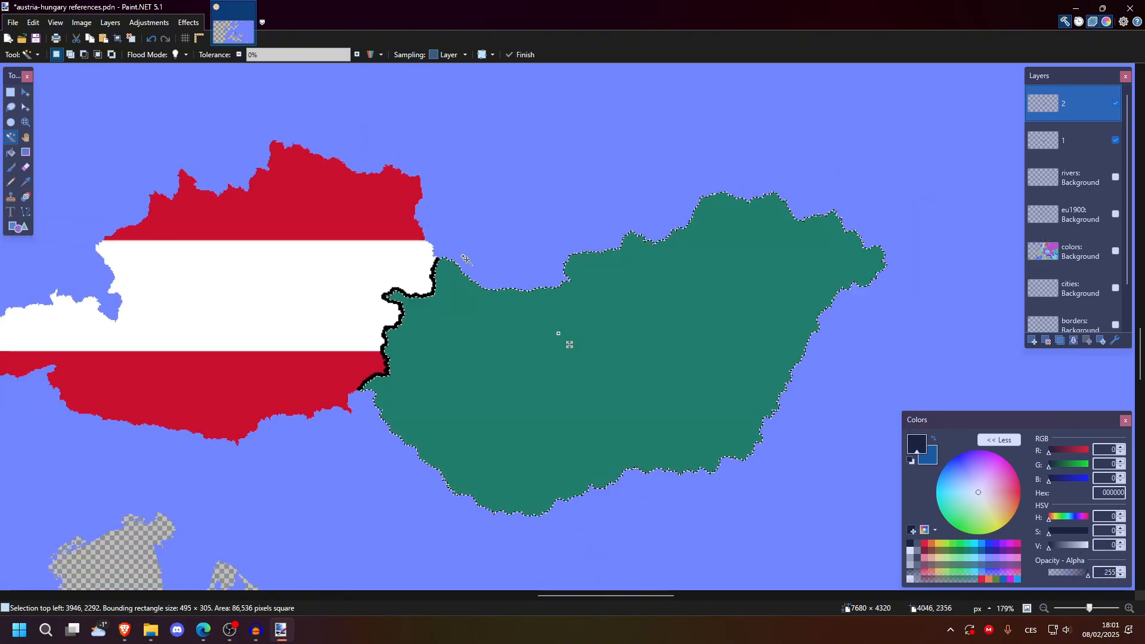
Step: Check the Hungary flag reference in the browser, return to Paint.NET and pick Austria's red as the primary color
key(alt+Tab)
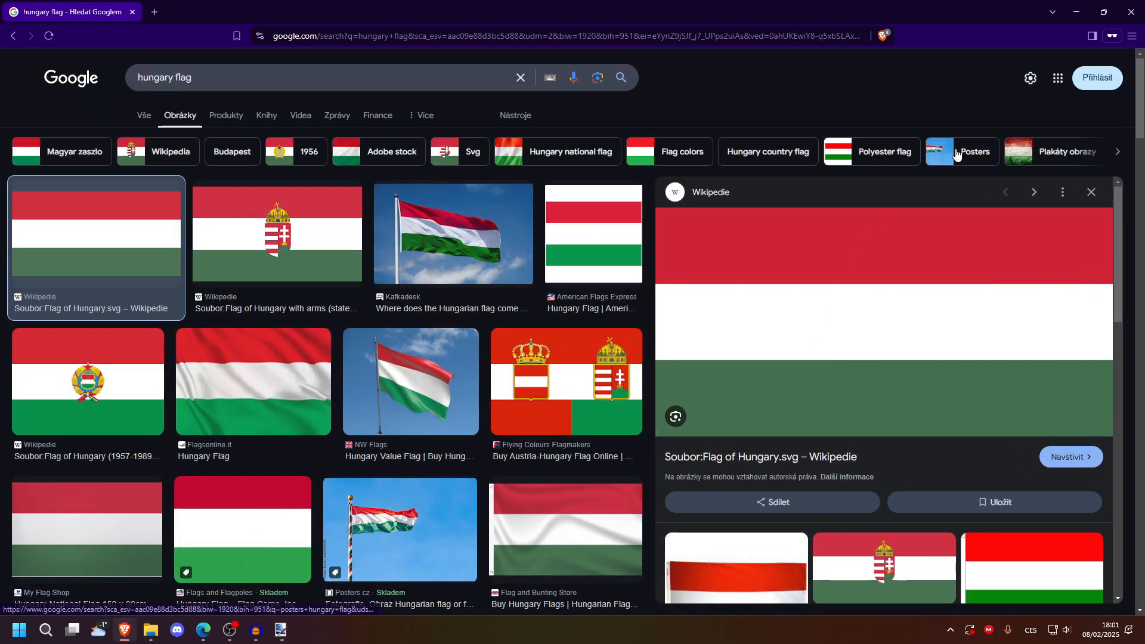
key(alt+Tab)
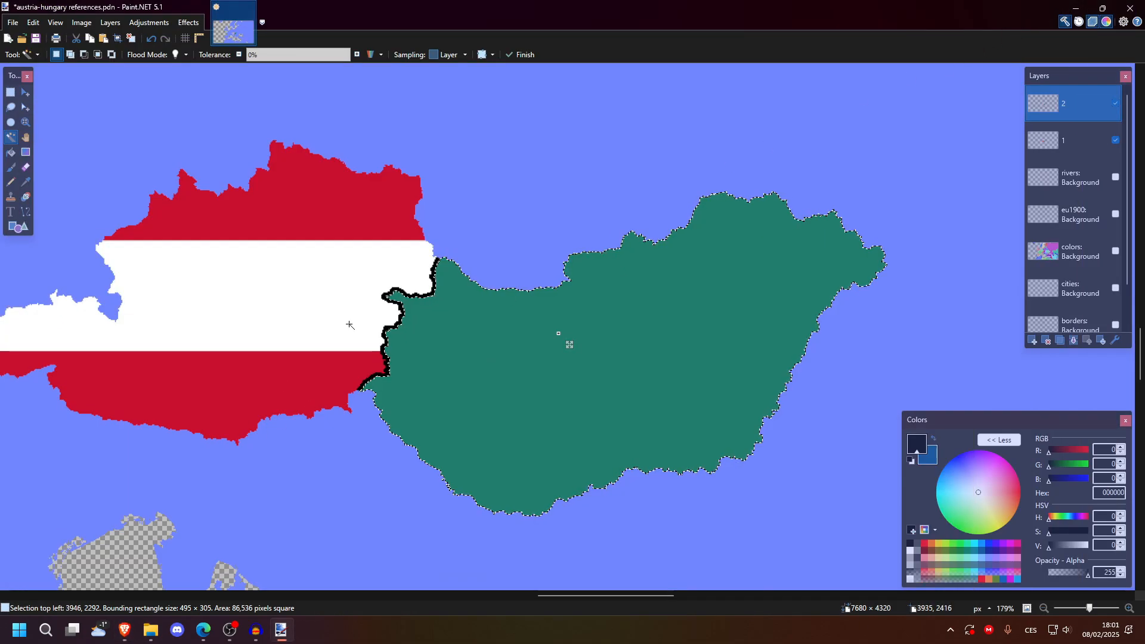
scroll(545, 236, up, 3)
click(26, 211)
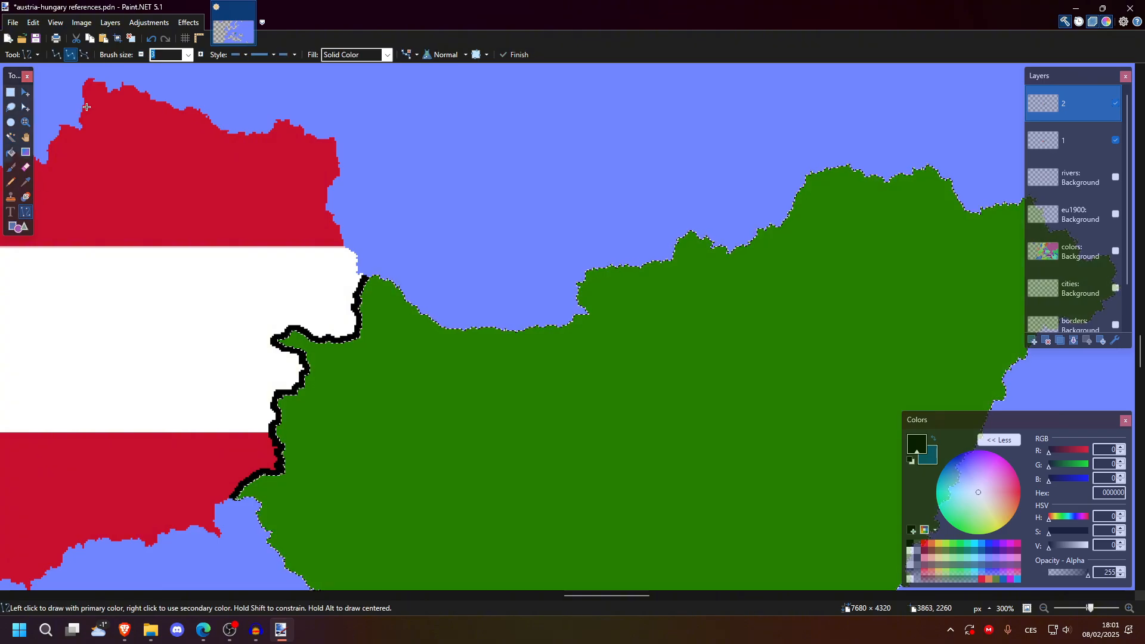
key(k)
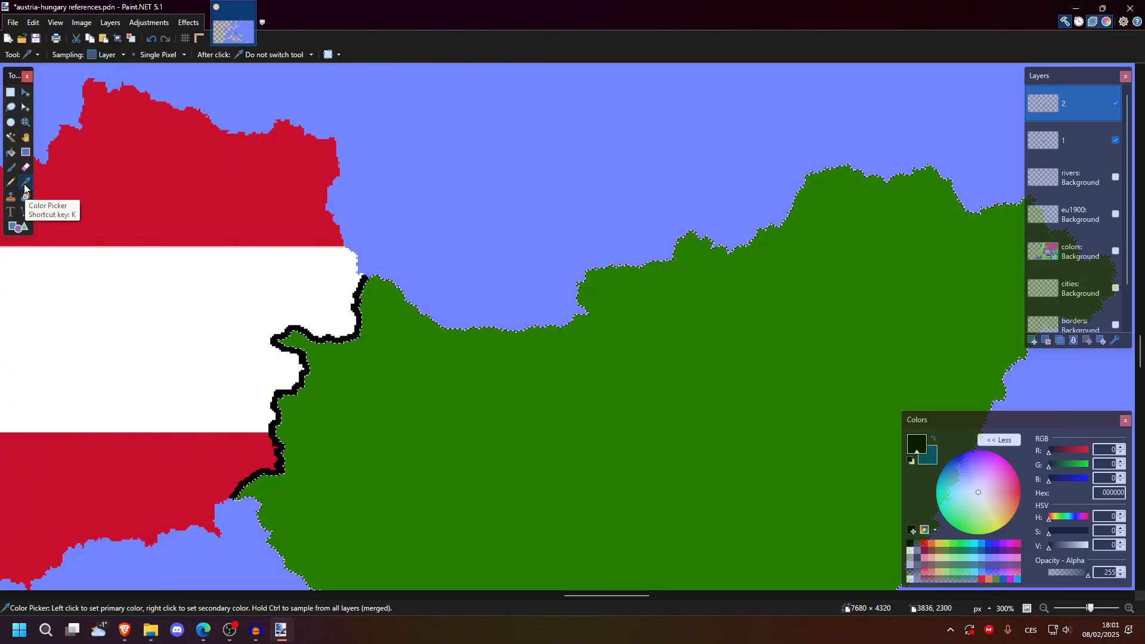
click(225, 193)
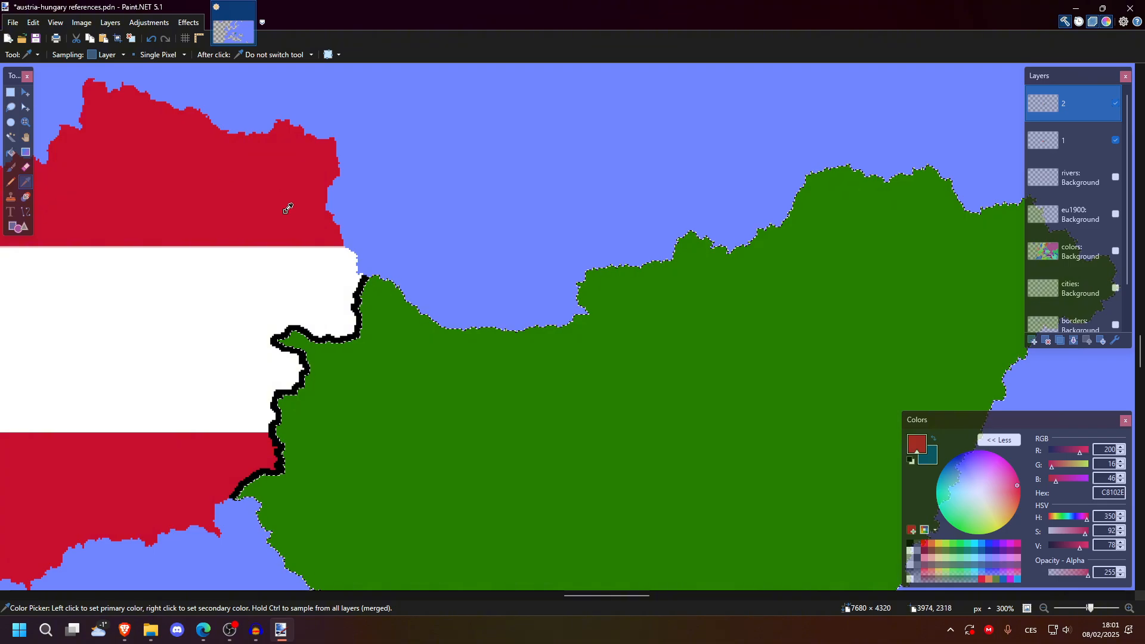
Step: Draw a straight horizontal red line, brush size 1, across Hungary level with the lower edge of Austria's upper red stripe
click(25, 214)
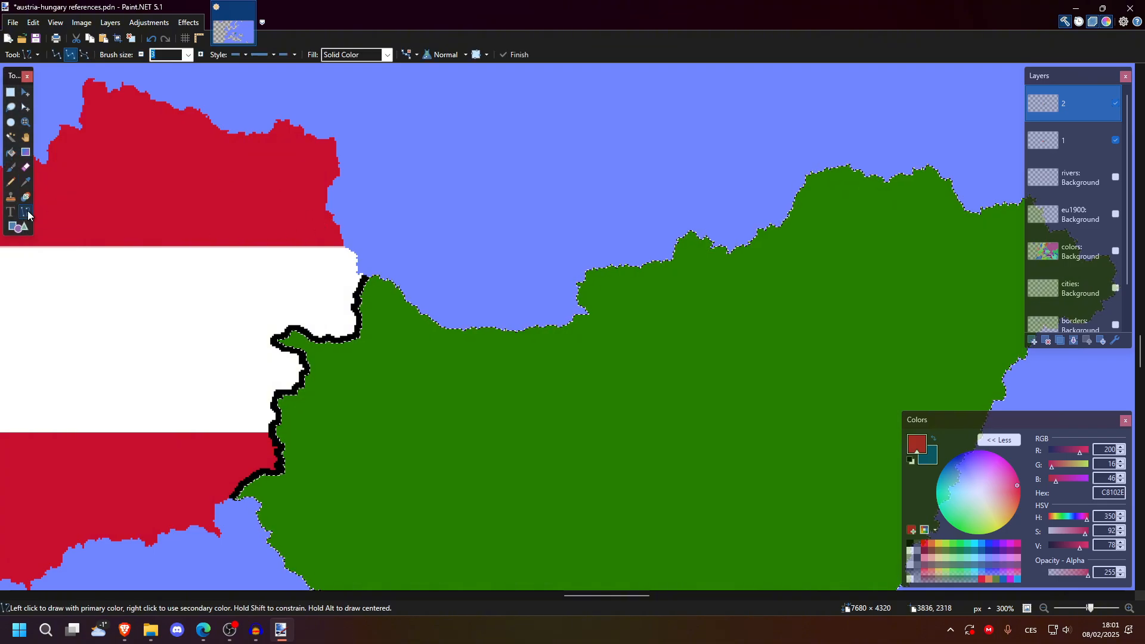
scroll(363, 245, up, 2)
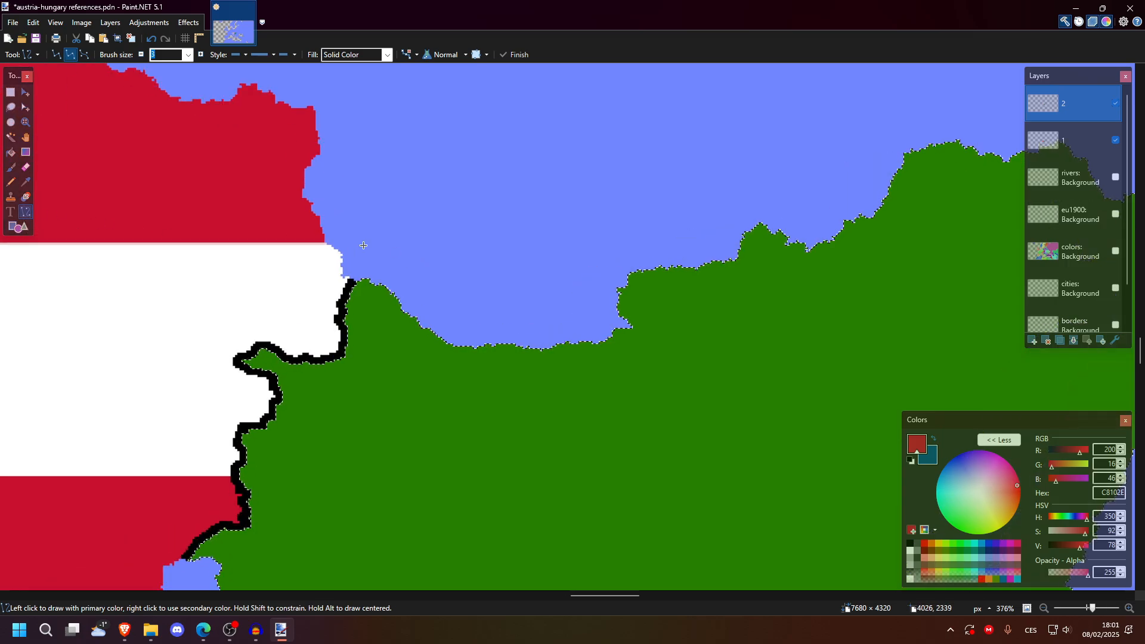
scroll(330, 245, up, 1)
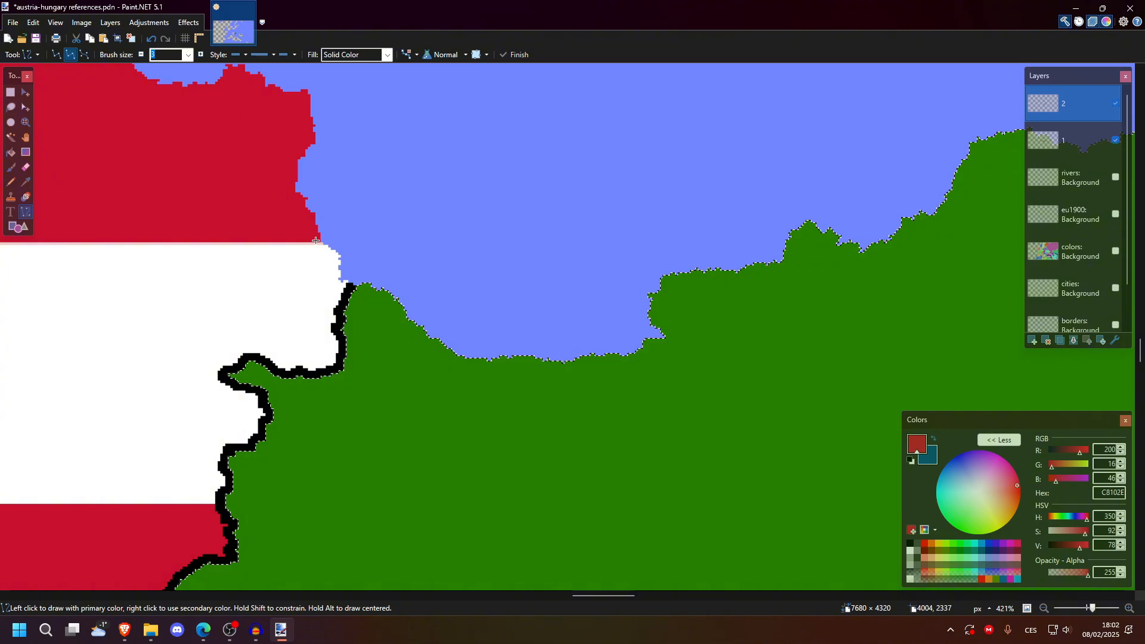
click(144, 55)
click(145, 56)
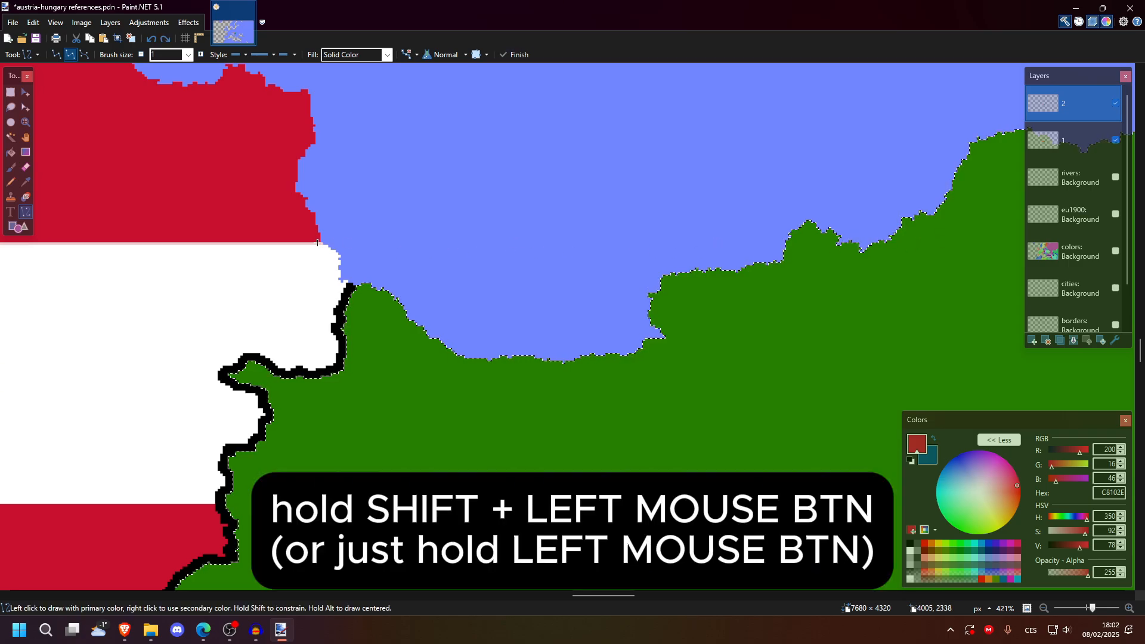
drag(316, 241, 924, 240)
scroll(624, 262, down, 3)
key(Return)
scroll(276, 292, up, 2)
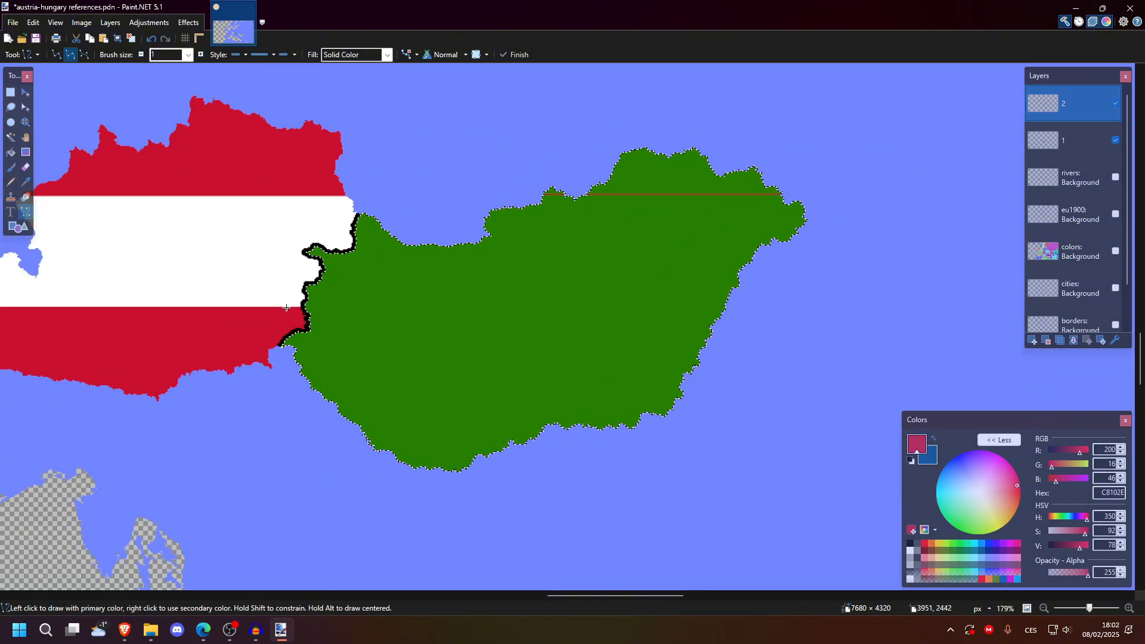
Step: Pick Austria's white and draw a horizontal line about 434 pixels long across Hungary, level with the lower edge of Austria's white stripe
key(k)
click(166, 243)
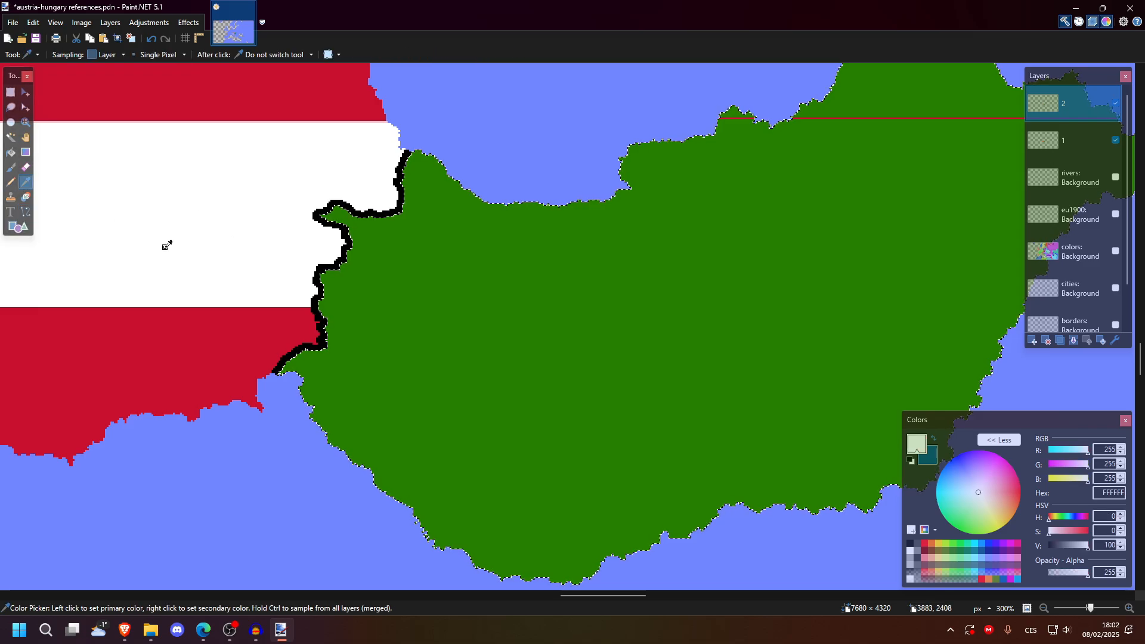
key(o)
scroll(318, 304, up, 5)
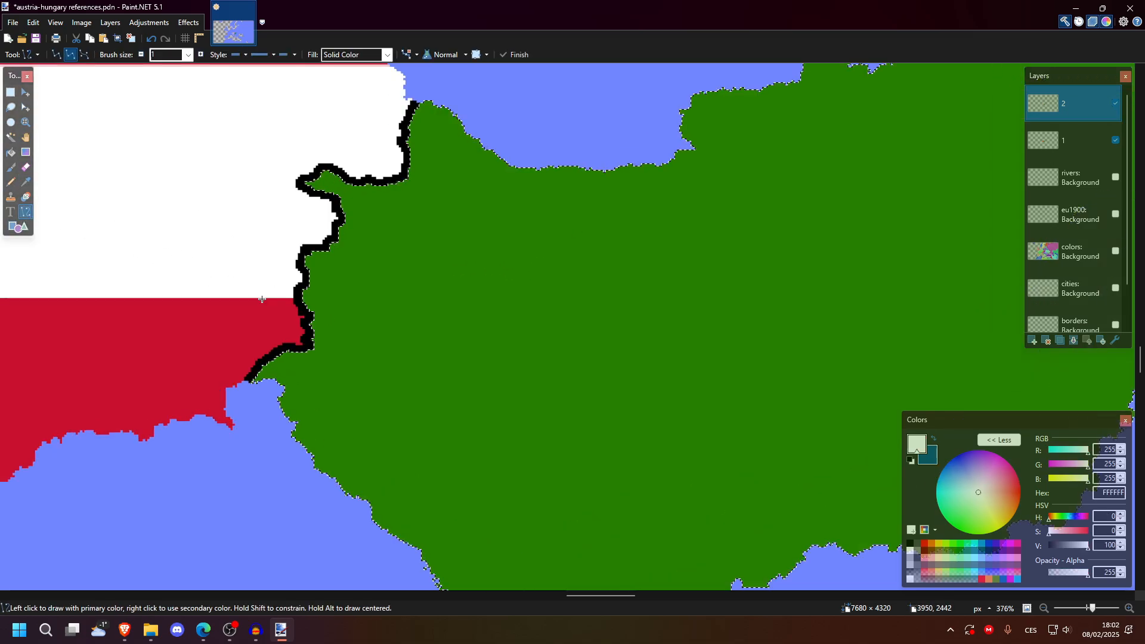
scroll(312, 287, down, 3)
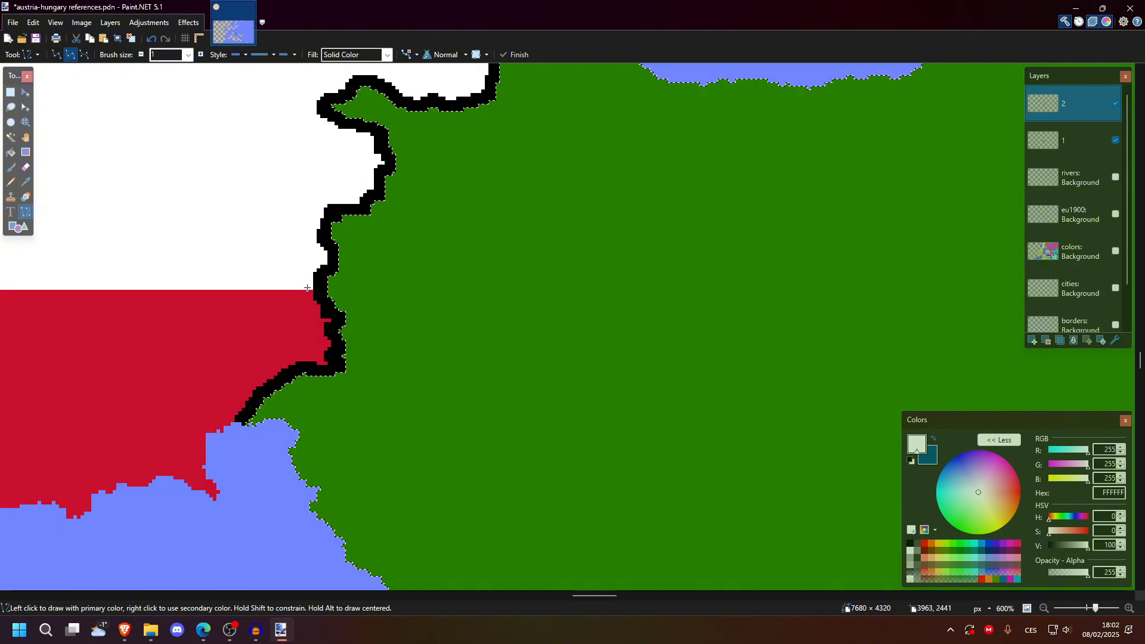
mouse_move(327, 288)
mouse_down()
mouse_move(1121, 293)
mouse_move(679, 295)
mouse_move(716, 295)
mouse_up()
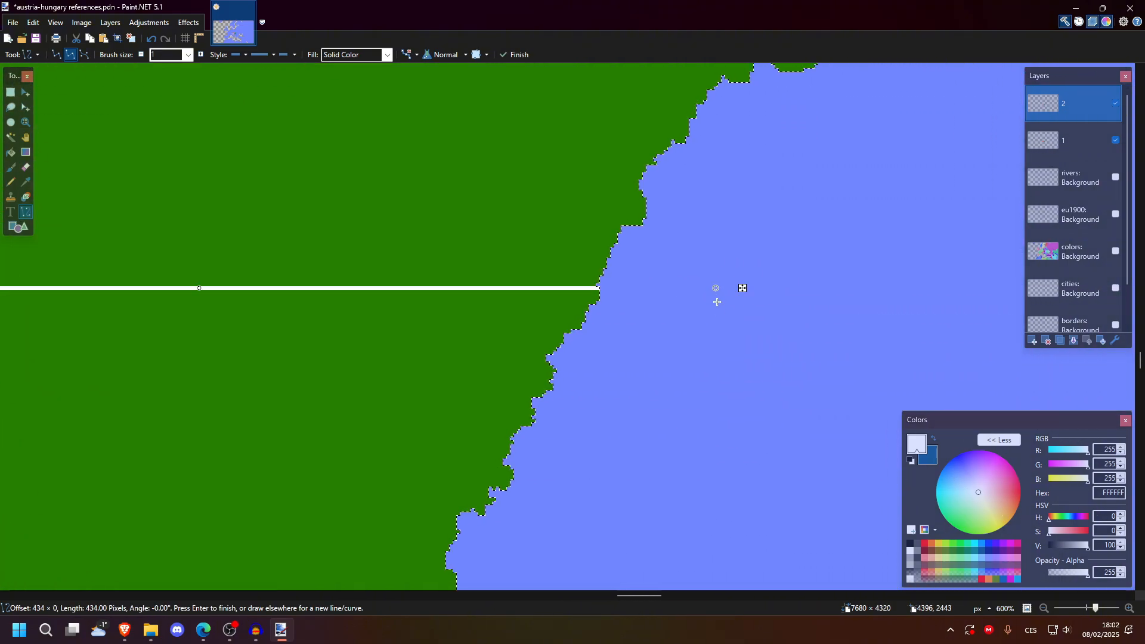
scroll(707, 346, down, 6)
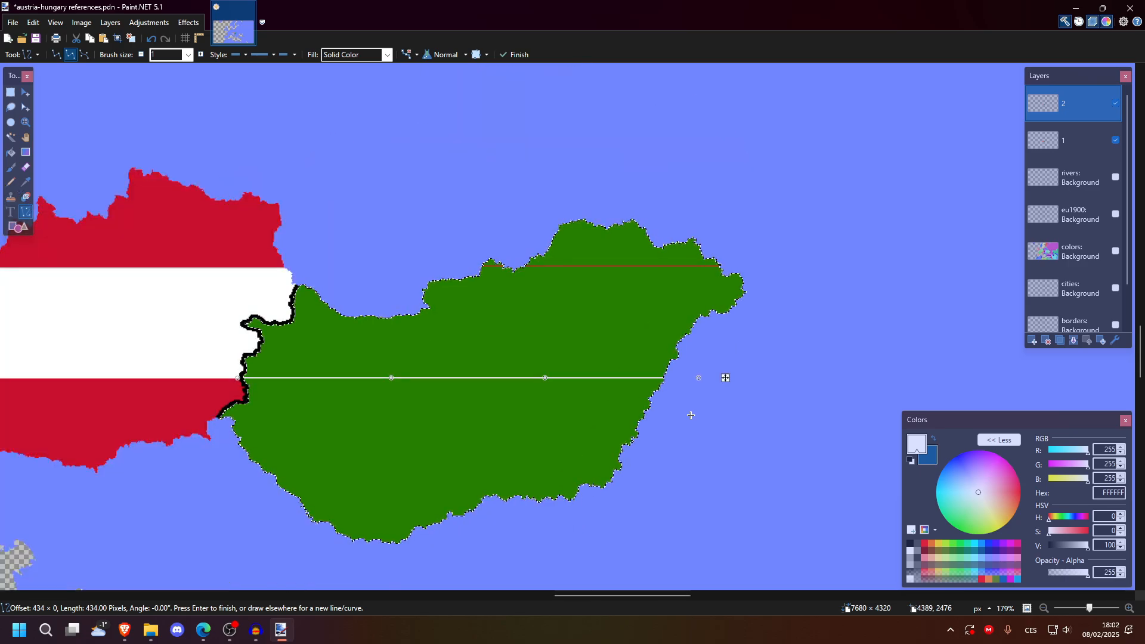
key(Return)
scroll(68, 200, left, 3)
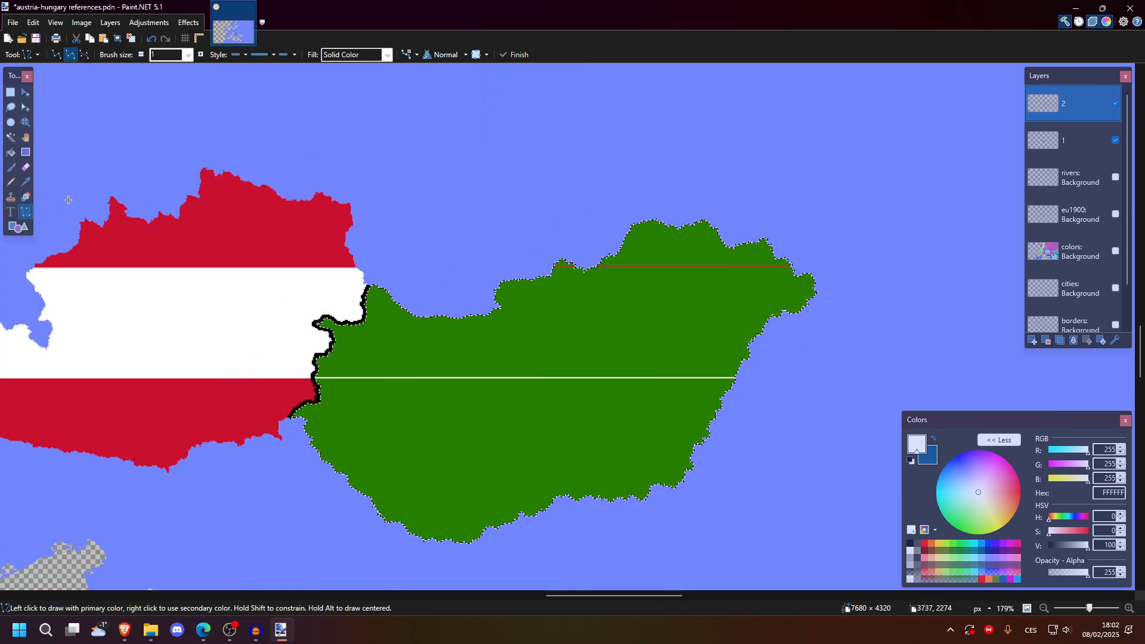
Step: Fill Hungary's middle band, between the red and white guide lines, with white using the Paint Bucket
click(10, 153)
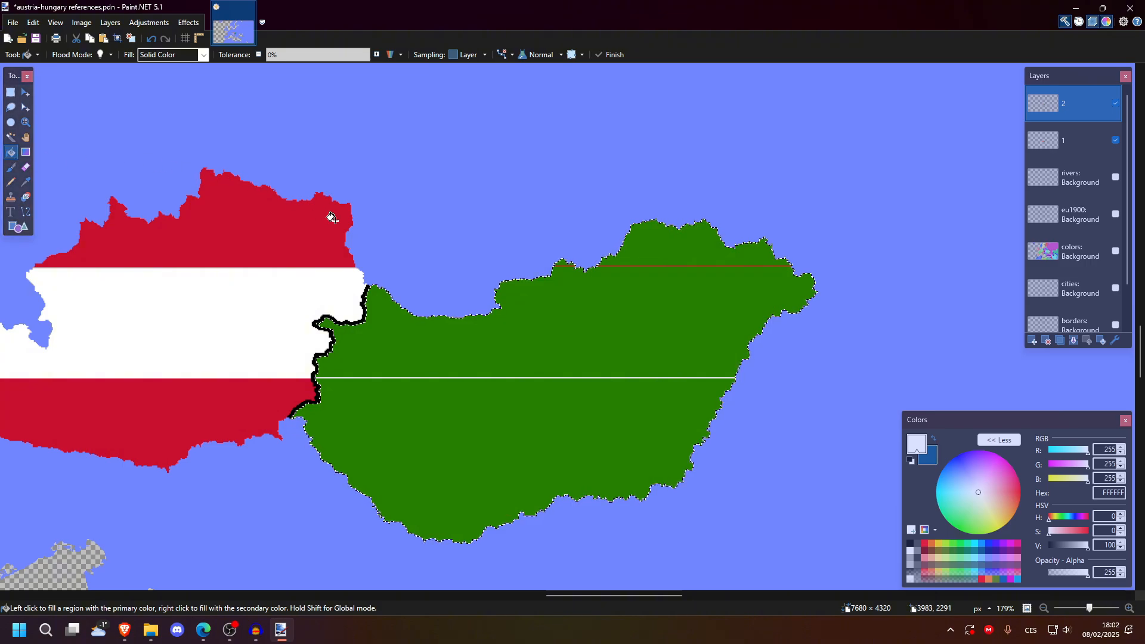
click(593, 321)
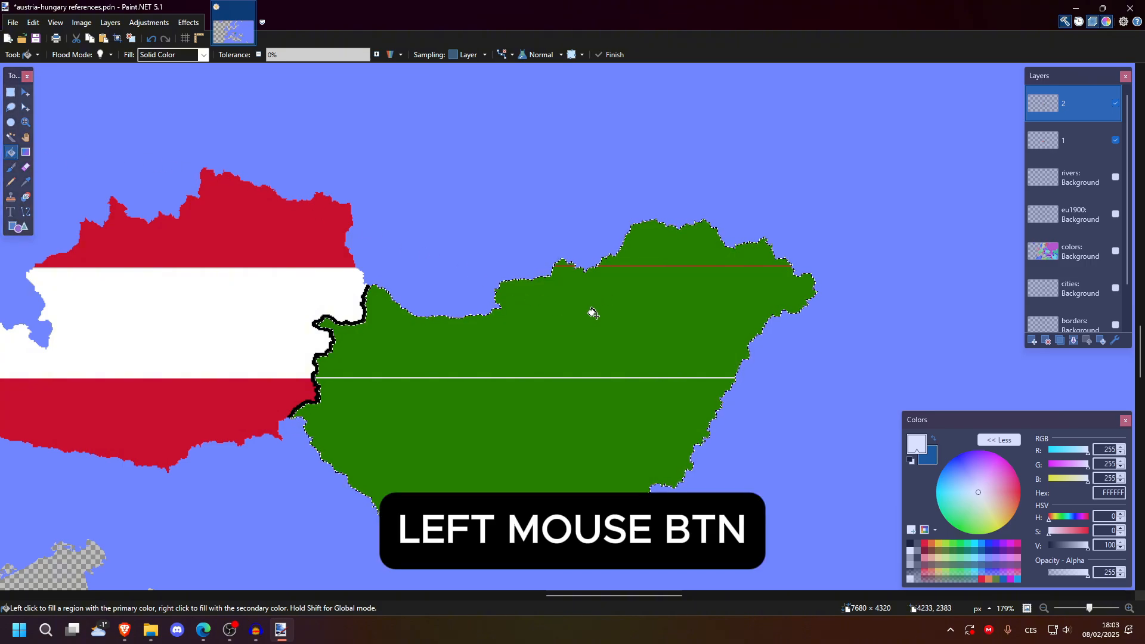
click(598, 318)
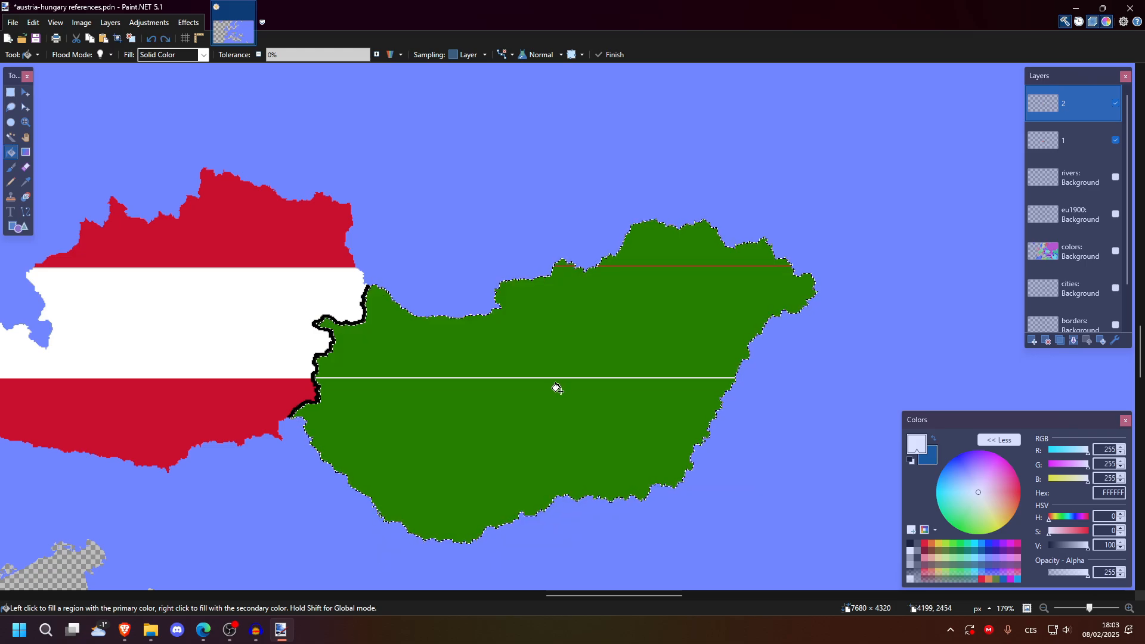
key(ctrl+z)
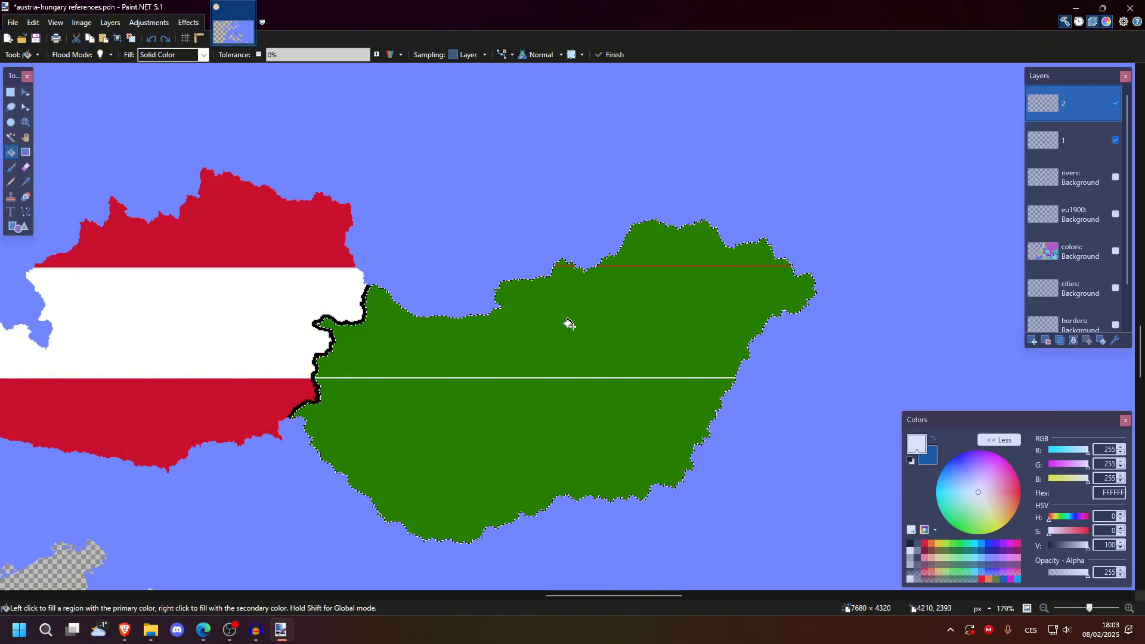
click(569, 325)
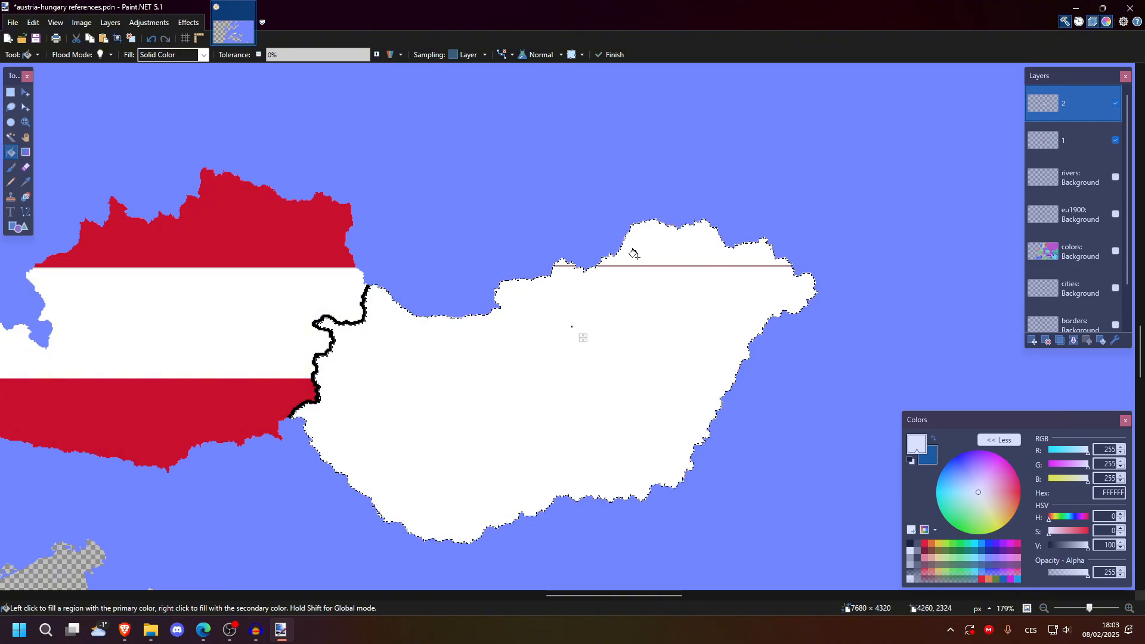
key(ctrl+z)
click(584, 324)
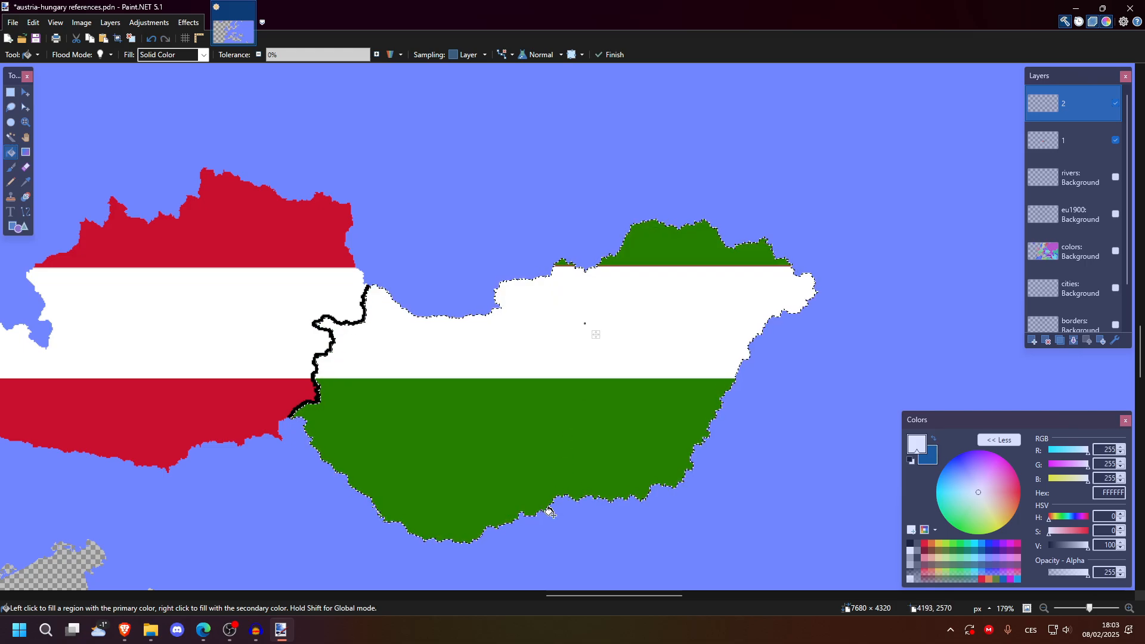
key(Return)
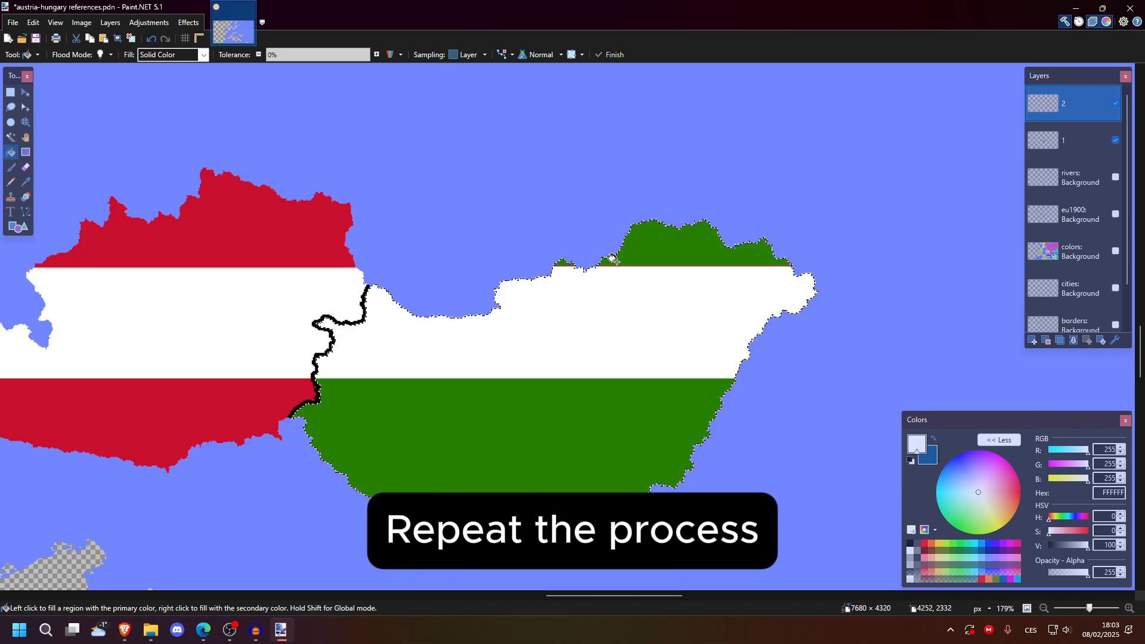
Step: Pick Austria's red and fill both parts of Hungary's band above the red guide line with it
scroll(367, 223, left, 3)
scroll(367, 223, up, 4)
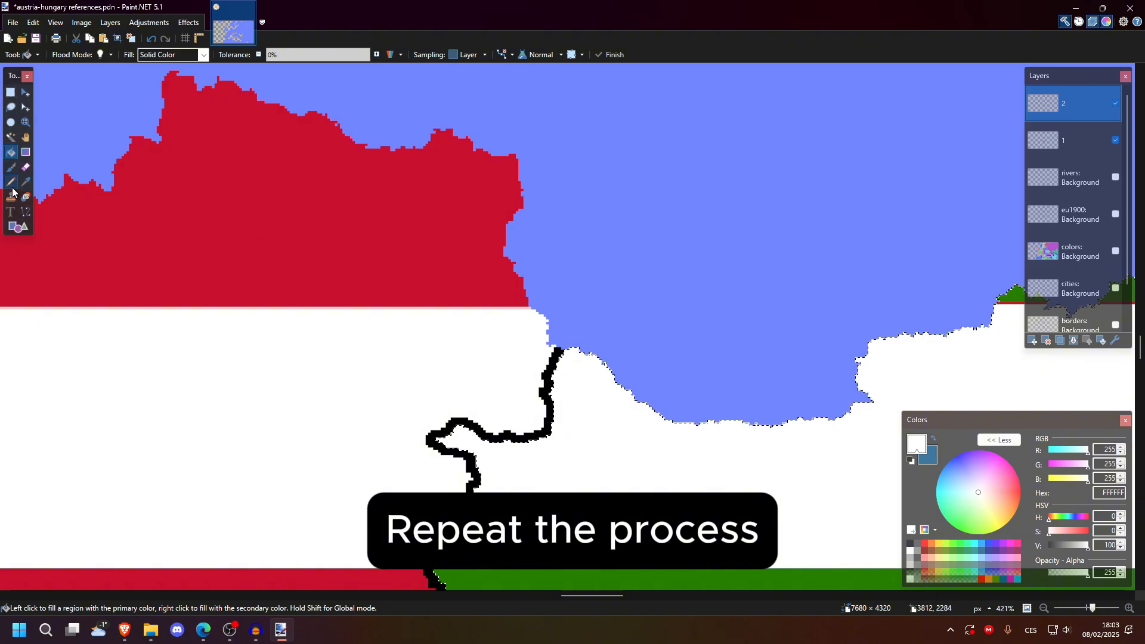
click(26, 182)
click(212, 228)
scroll(355, 375, down, 5)
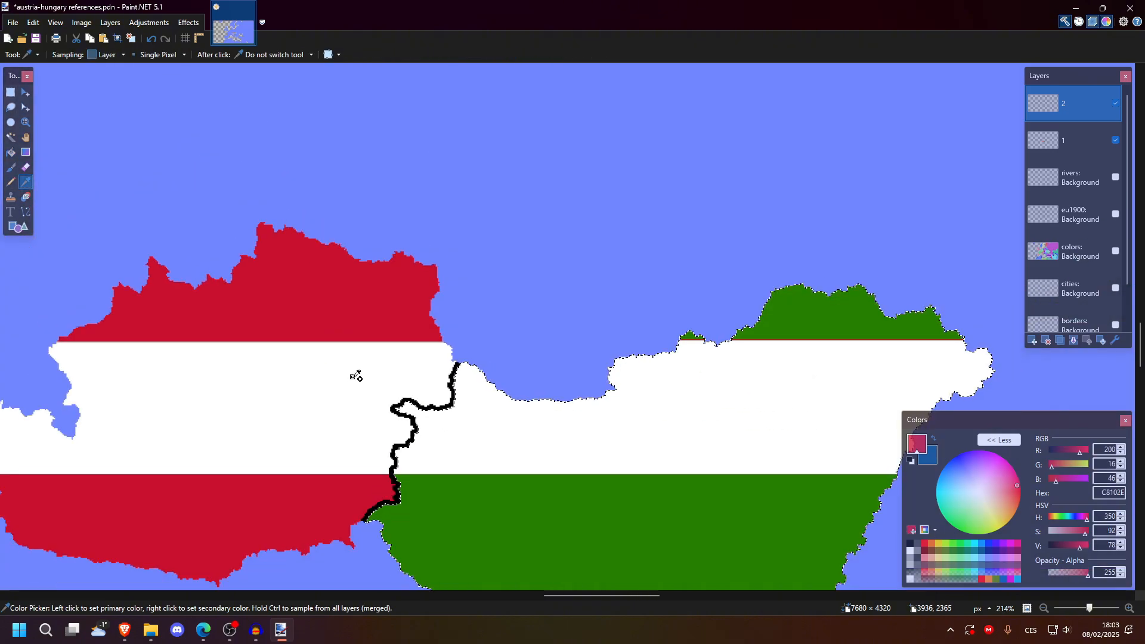
scroll(358, 376, up, 3)
key(f)
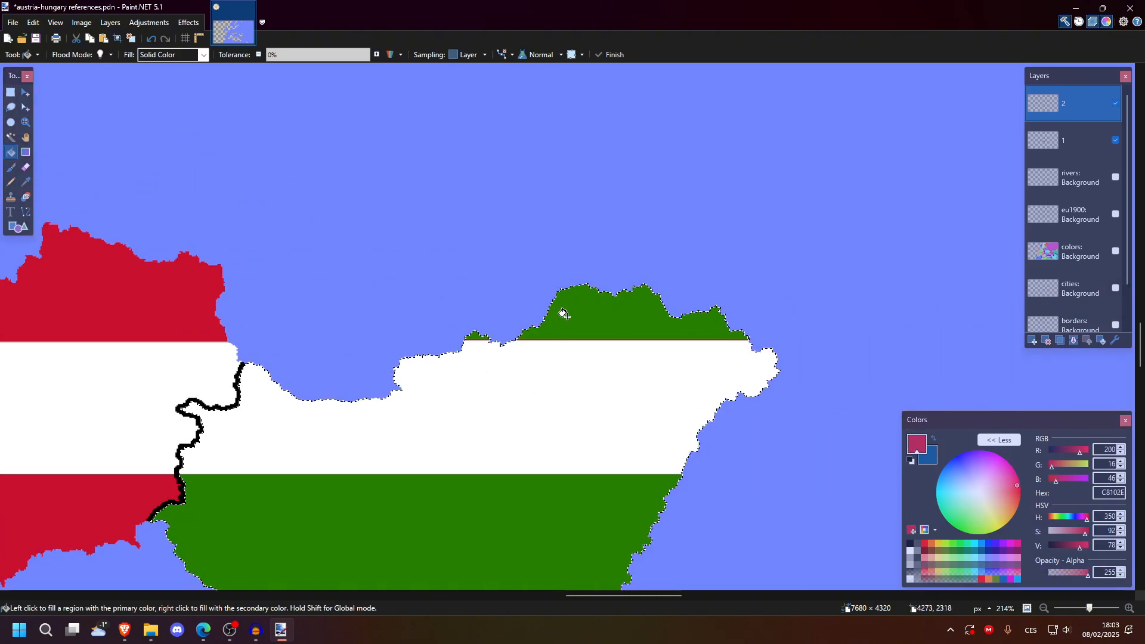
scroll(573, 313, up, 3)
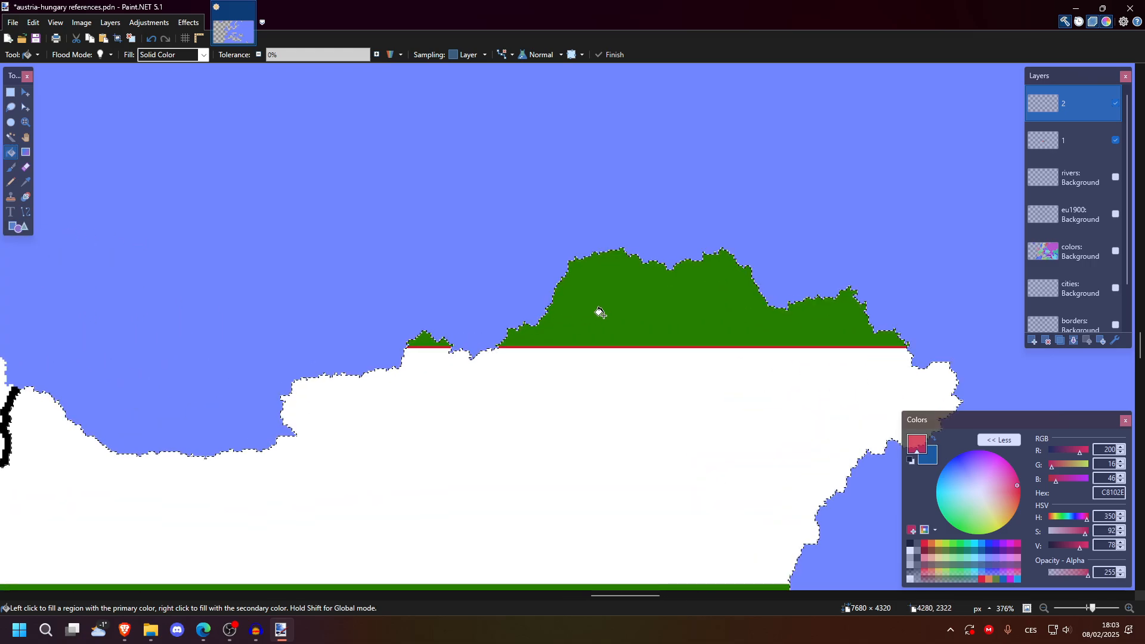
click(648, 311)
scroll(388, 338, up, 2)
click(389, 338)
Step: Check the Hungary flag reference in the browser, fill Hungary's lower band with darker green 227200, and clear the selection
key(alt+Tab)
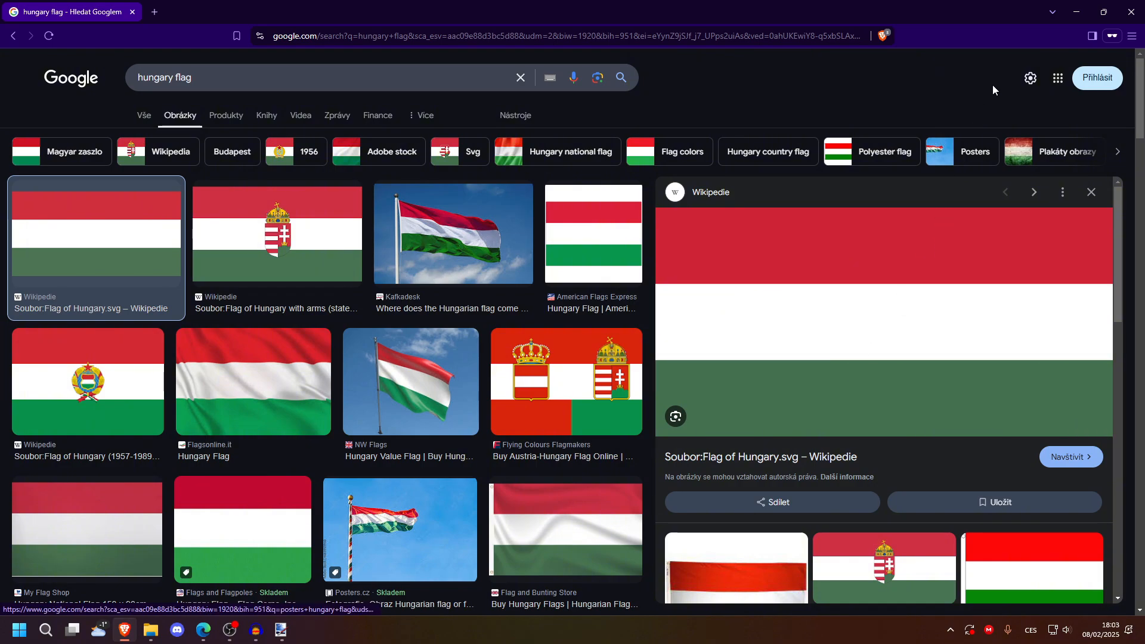
key(alt+Tab)
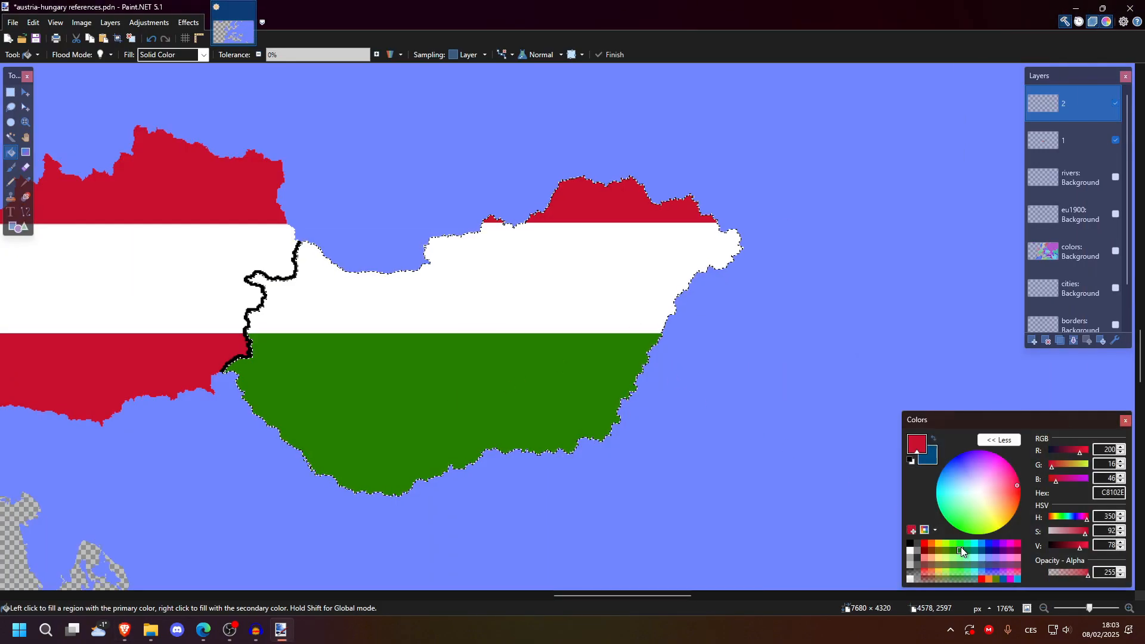
click(954, 550)
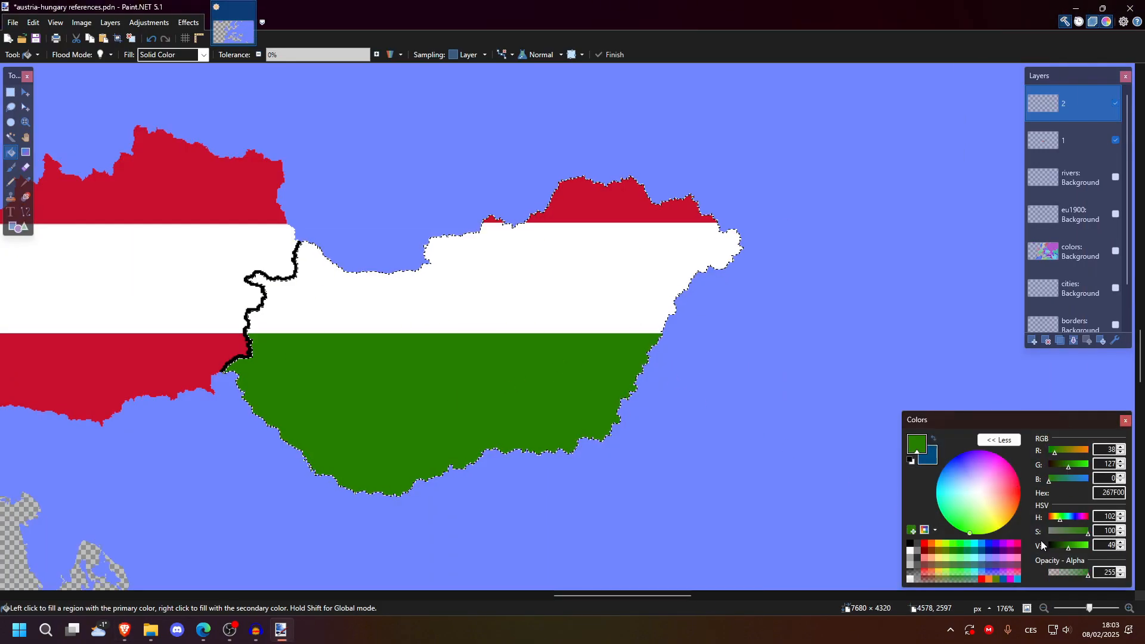
click(1069, 549)
drag(1068, 548, 1067, 548)
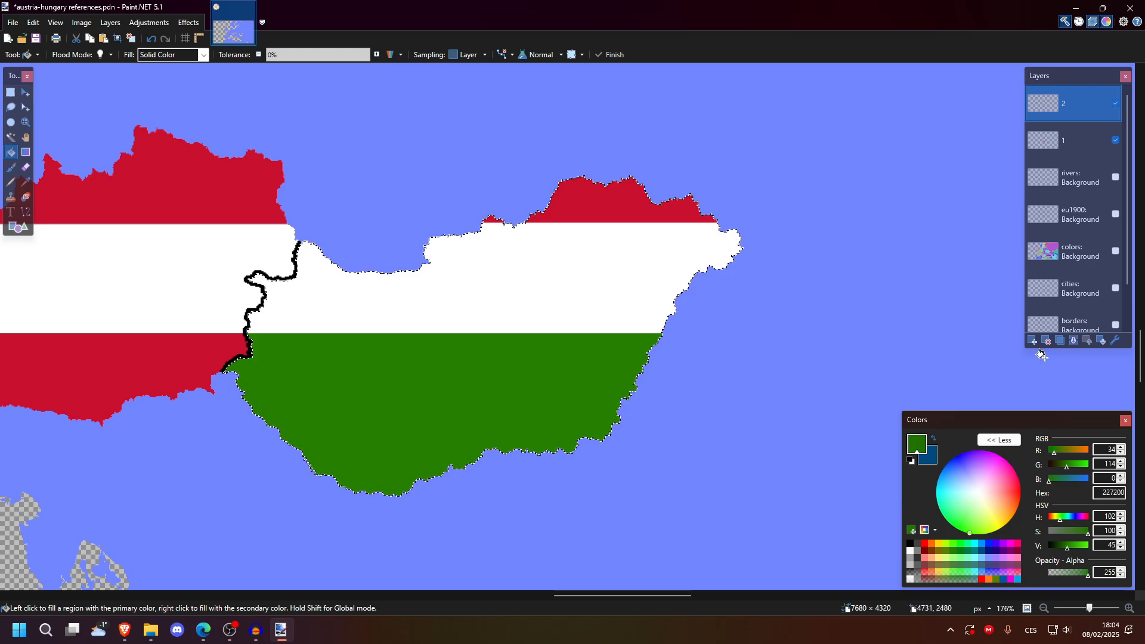
click(529, 338)
key(ctrl+d)
key(s)
scroll(647, 274, down, 2)
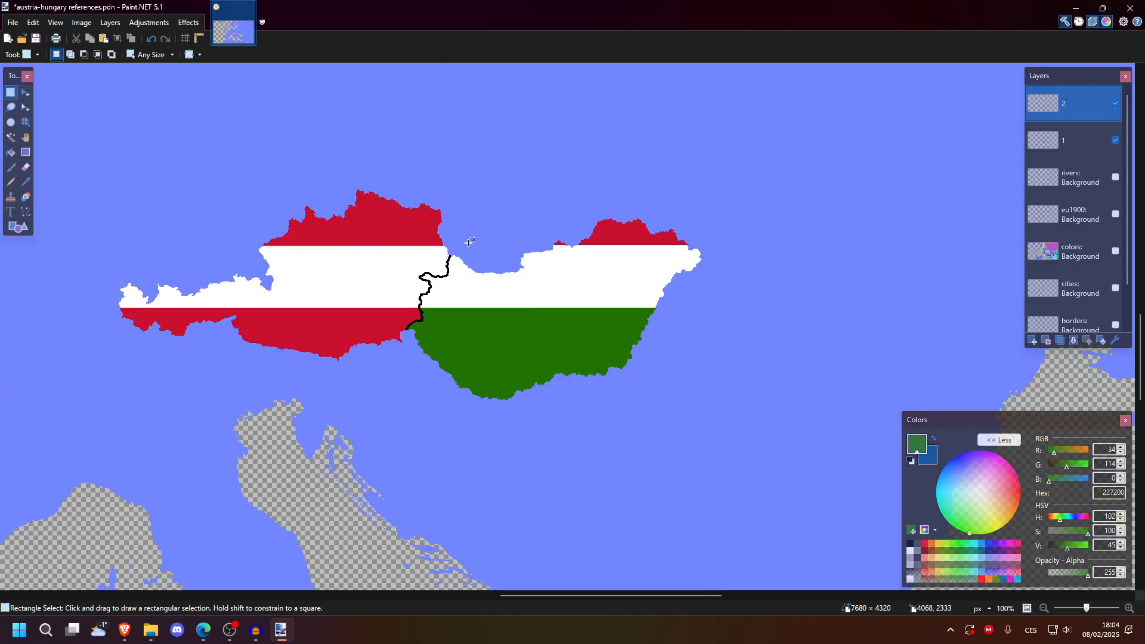
Step: Add a new layer above layer 2 and name it 3
scroll(398, 401, down, 2)
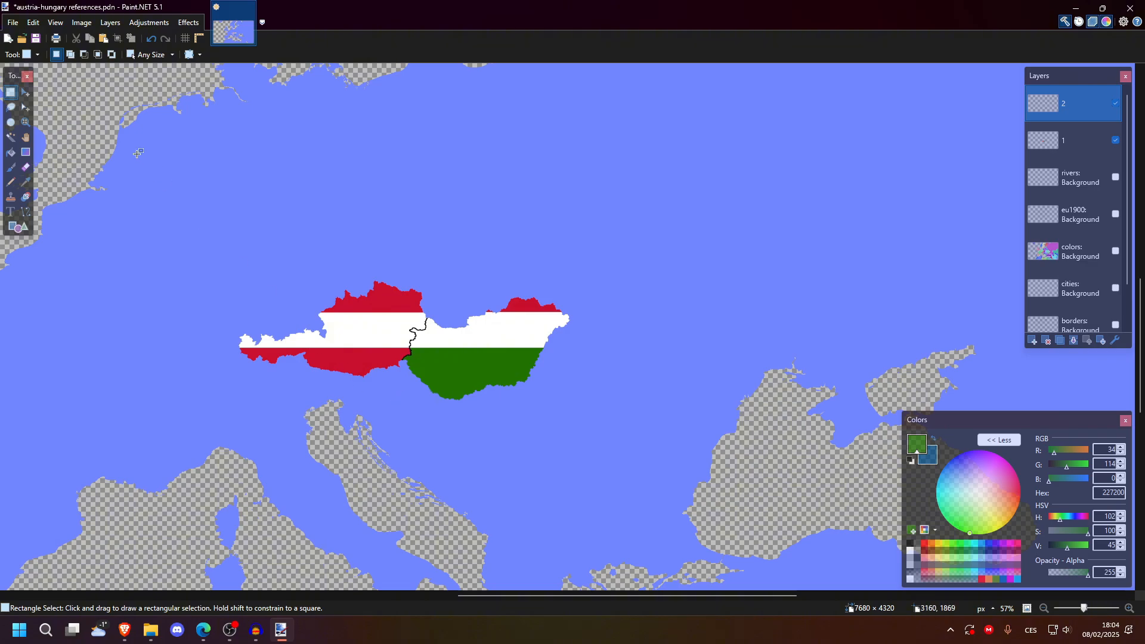
mouse_move(192, 236)
mouse_down()
mouse_move(679, 453)
mouse_move(368, 329)
mouse_move(80, 191)
mouse_up()
key(ctrl+d)
click(1034, 341)
key(F4)
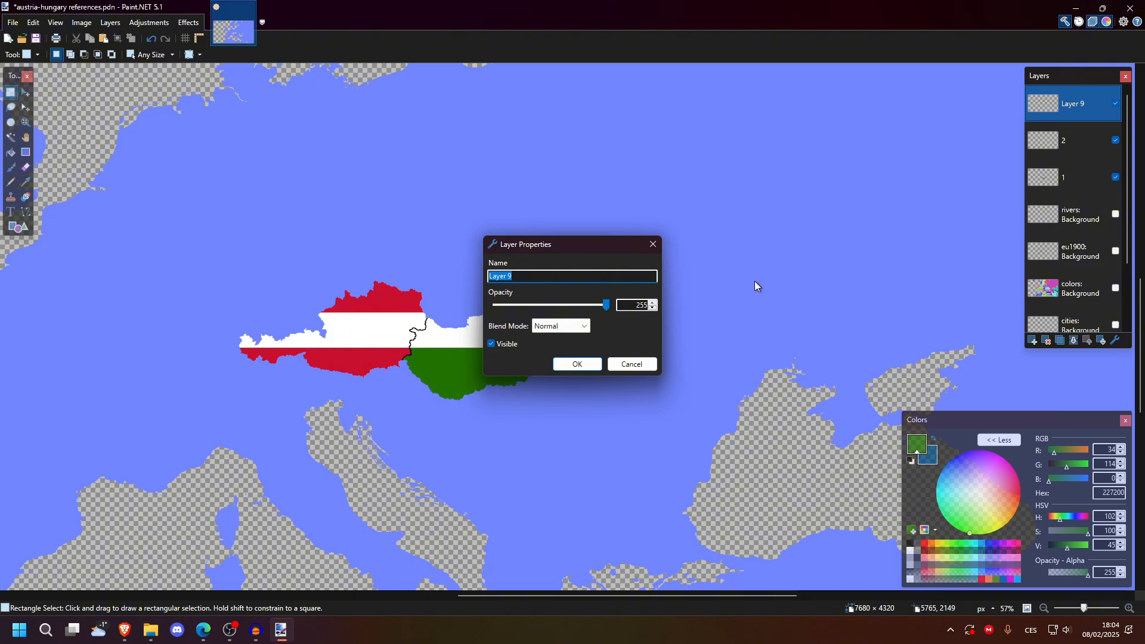
text(3)
key(Return)
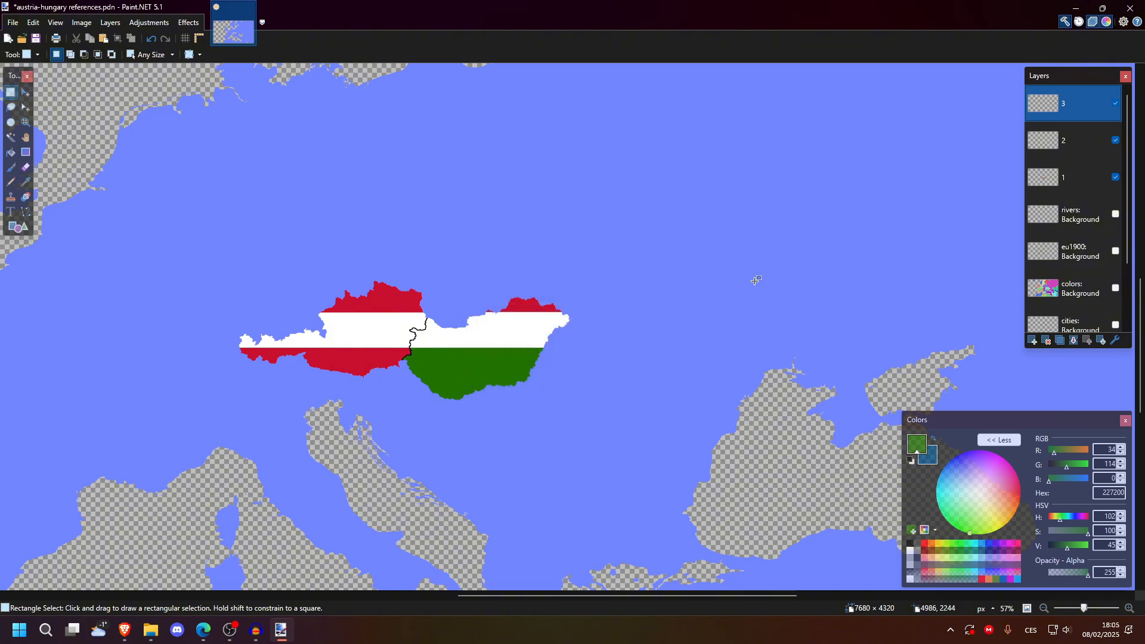
Step: Show the eu1900 layer, increase the Paintbrush size, and consult the 1914 Austria-Hungary map in the browser
click(1114, 251)
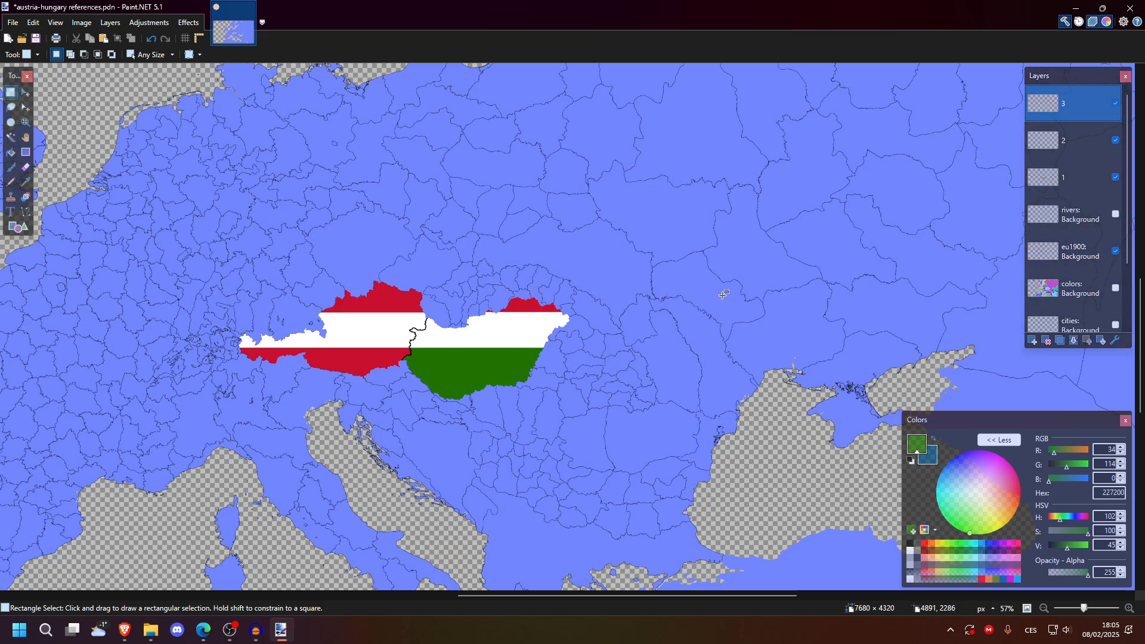
scroll(729, 288, left, 3)
scroll(619, 251, up, 1)
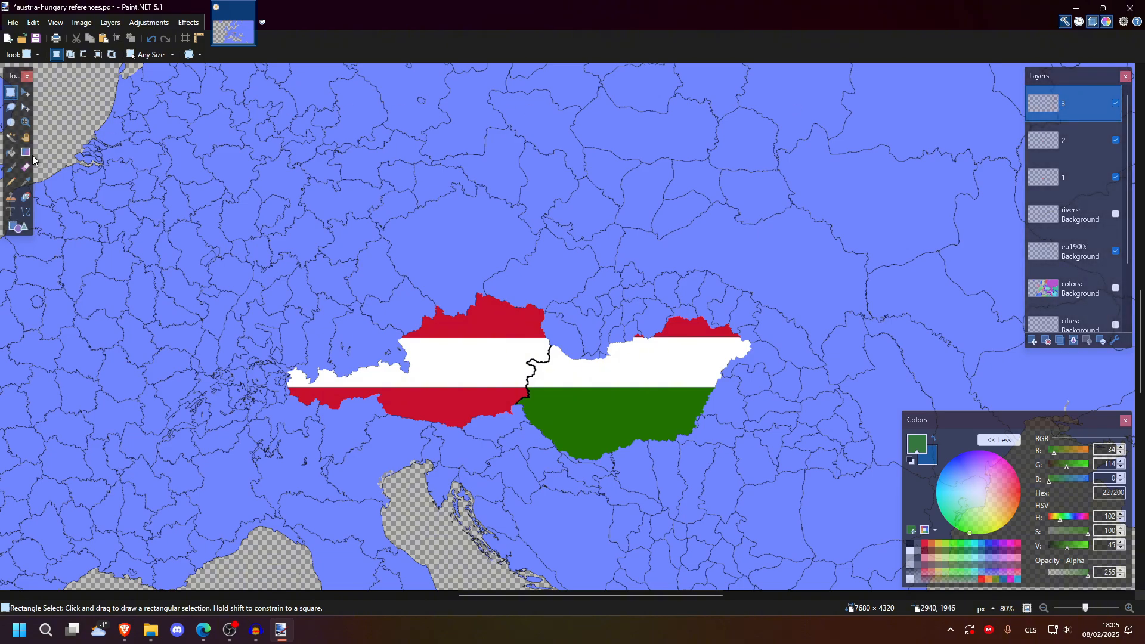
click(10, 168)
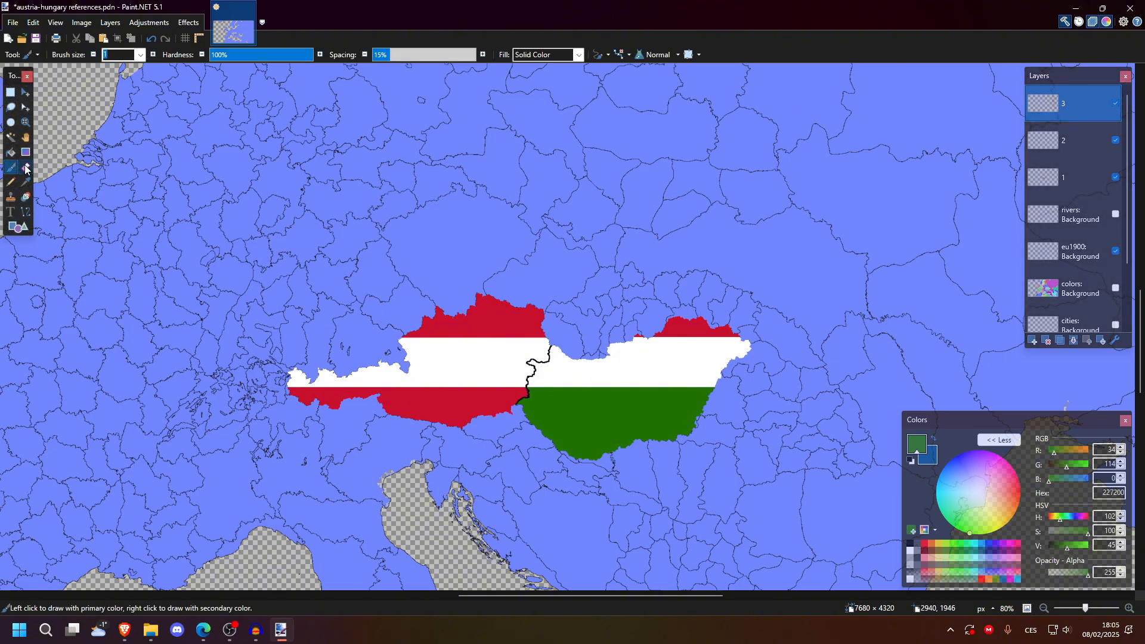
click(154, 55)
key(alt+Tab)
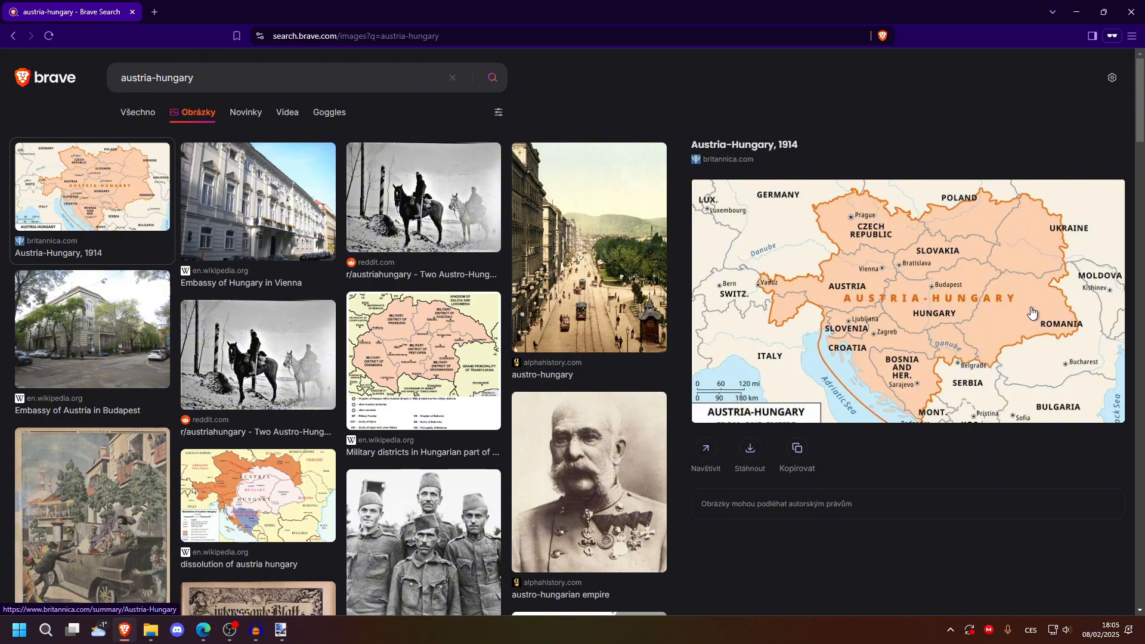
key(alt+Tab)
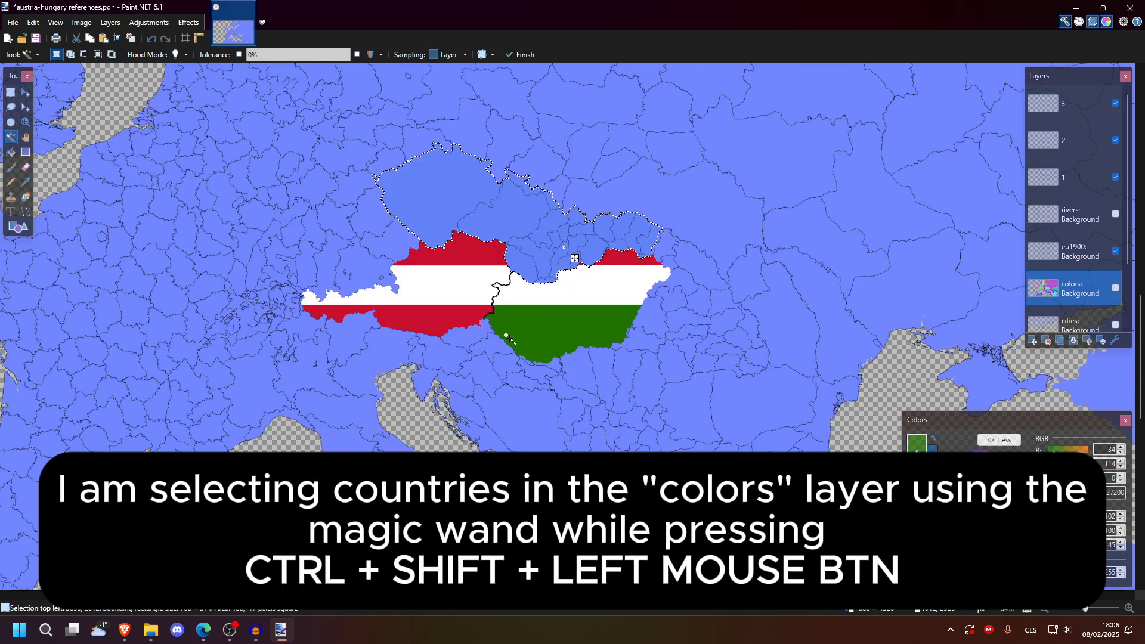
Step: Add Croatia and Bosnia to the Magic Wand selection from the colors layer, fill it with red FF0000 on layer 3, and deselect
ctrl+shift+click(495, 363)
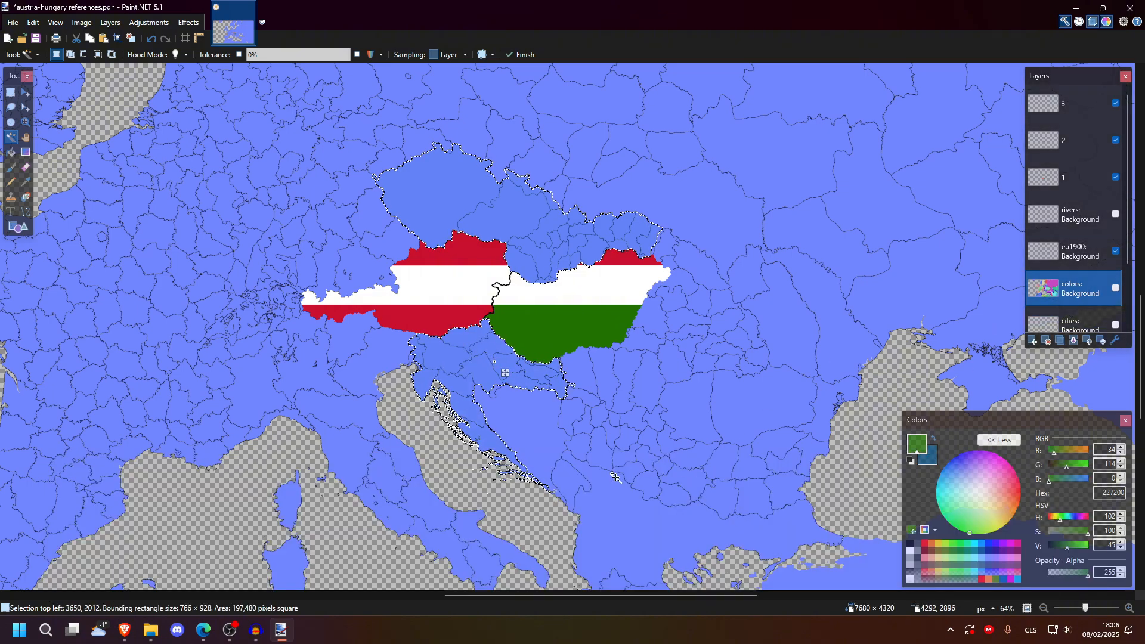
ctrl+click(529, 430)
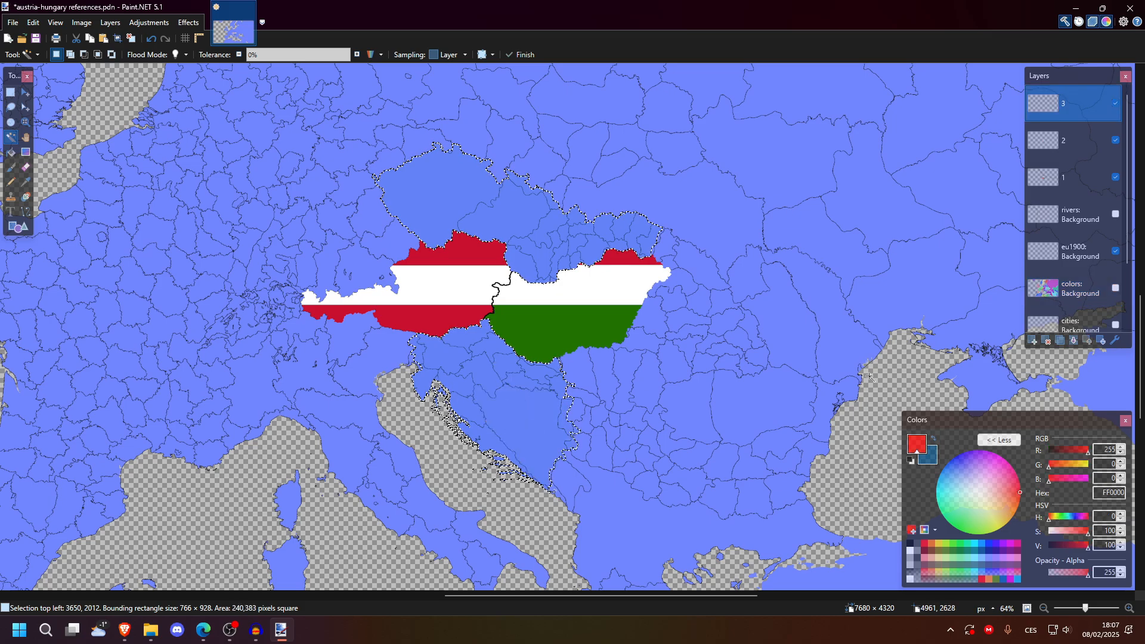
key(f)
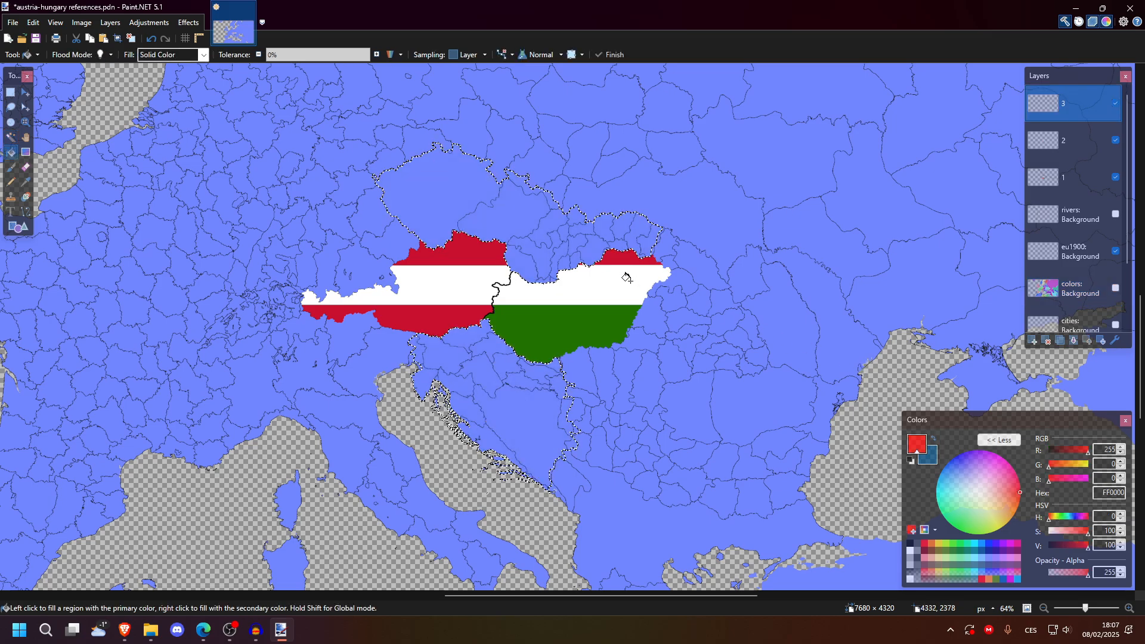
click(492, 201)
key(ctrl+d)
key(s)
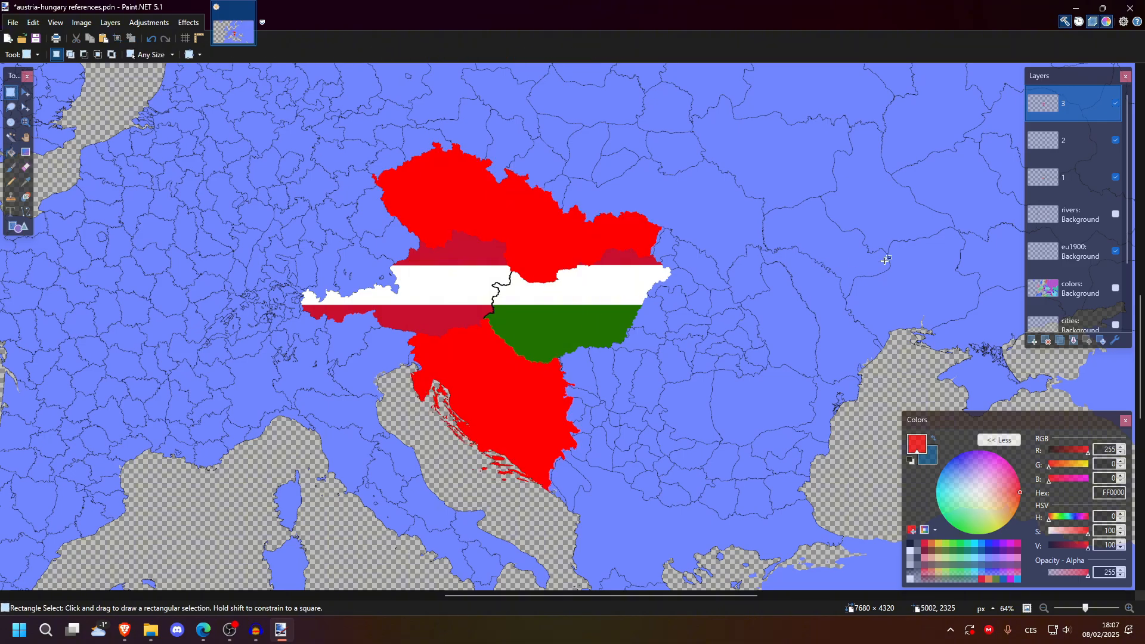
Step: Trace Austria-Hungary's eastern border southeast from Slovakia in red with the Paintbrush at size 3, following the eu1900 lines
click(11, 168)
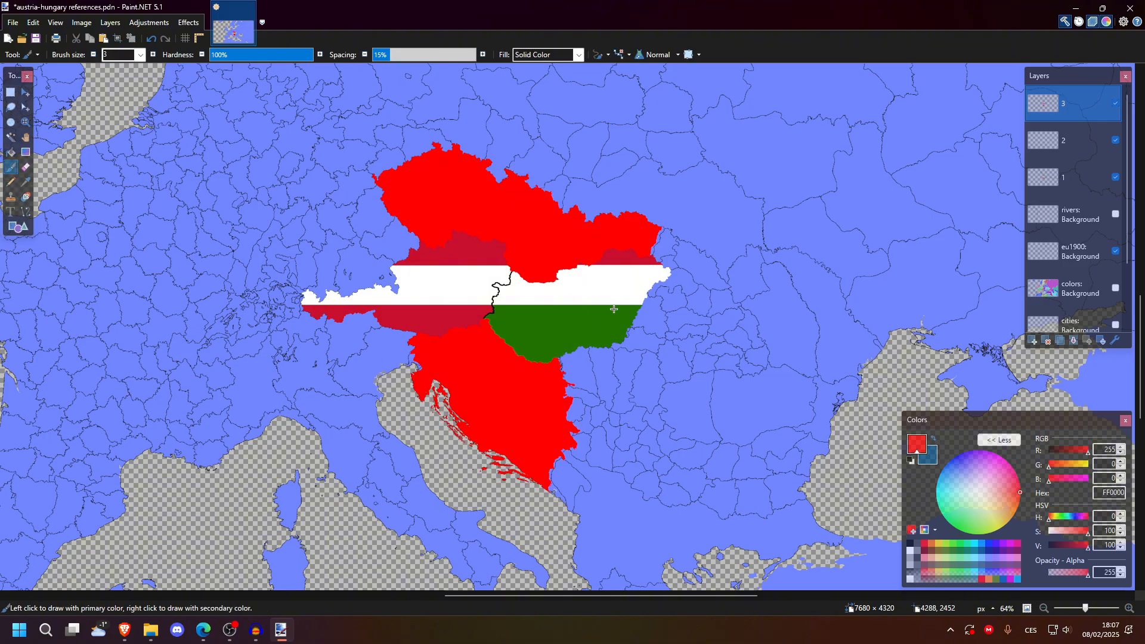
scroll(670, 268, up, 5)
mouse_move(653, 197)
mouse_down()
mouse_move(748, 258)
mouse_move(810, 344)
mouse_up()
scroll(811, 344, down, 2)
scroll(891, 416, up, 6)
mouse_move(513, 83)
mouse_down()
mouse_move(618, 258)
mouse_move(697, 299)
mouse_move(752, 444)
mouse_up()
scroll(619, 258, down, 5)
scroll(725, 440, up, 2)
scroll(761, 367, down, 3)
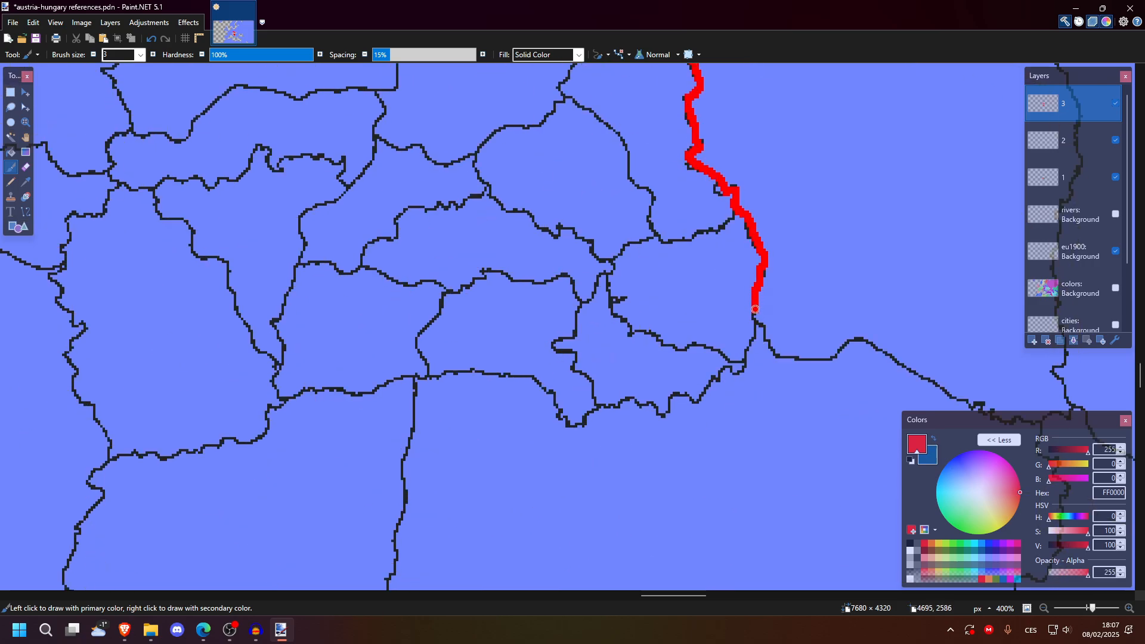
Step: Continue the red brush line west along Transylvania's southern border, following the eu1900 lines
mouse_move(748, 360)
mouse_down()
mouse_move(665, 415)
mouse_move(630, 397)
mouse_move(551, 393)
mouse_up()
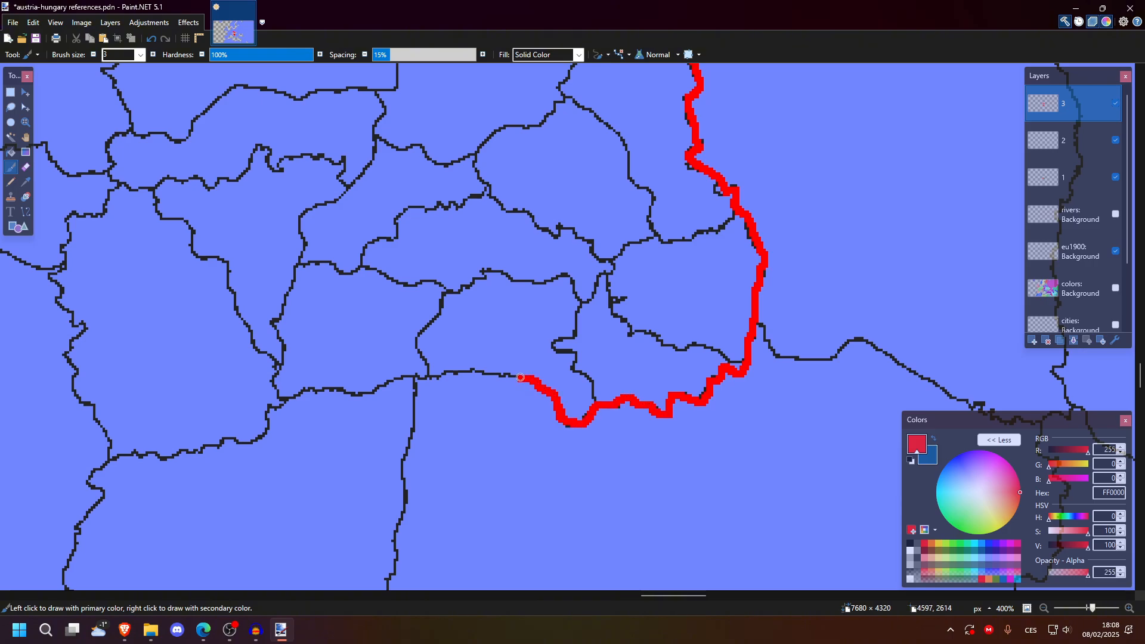
mouse_move(520, 377)
mouse_down()
mouse_move(460, 369)
mouse_move(266, 411)
mouse_up()
mouse_move(265, 411)
mouse_down()
mouse_move(839, 271)
mouse_move(638, 434)
mouse_up()
scroll(632, 435, down, 2)
Step: Check the border's course against the rivers layer, hide that layer again, and paint the remaining southern border to Croatia's red area
click(1115, 214)
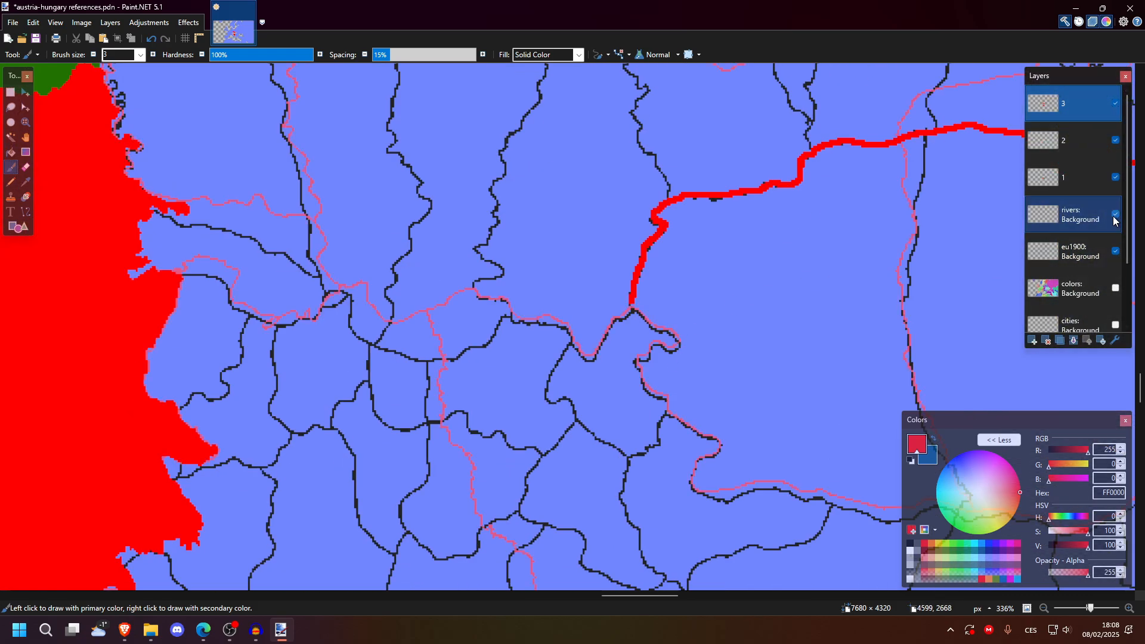
click(1115, 214)
scroll(733, 283, down, 1)
mouse_move(658, 301)
mouse_down()
mouse_move(475, 315)
mouse_move(358, 276)
mouse_up()
scroll(723, 453, down, 5)
Step: Try to fill the area inside the traced red border with red on layer 3
key(f)
click(1115, 177)
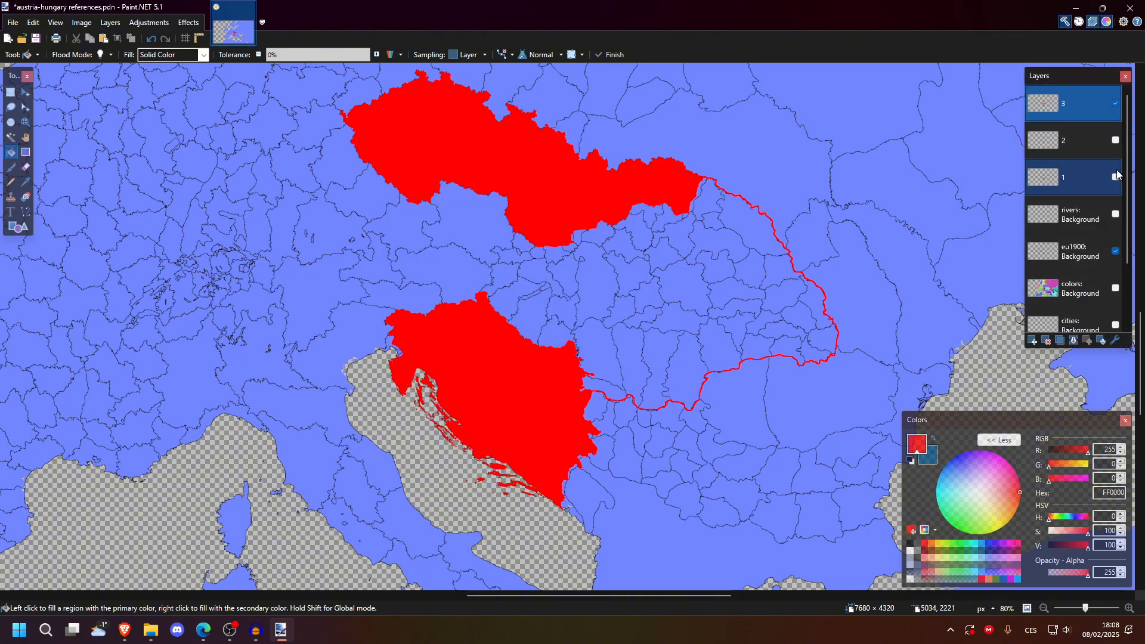
click(1115, 176)
click(1074, 140)
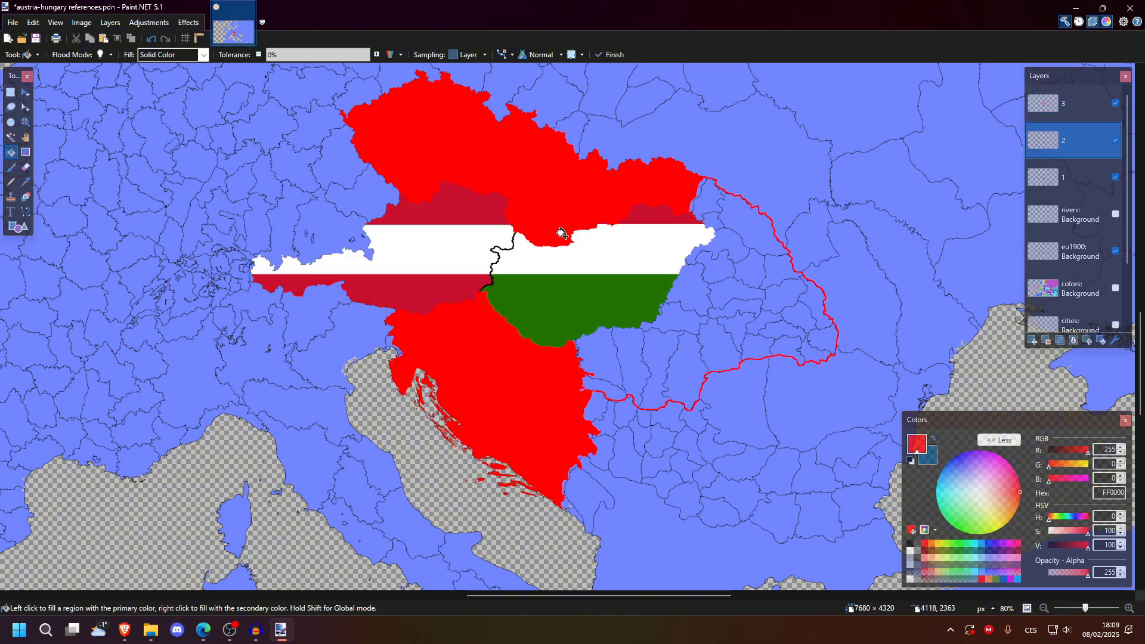
key(alt+Page_Up)
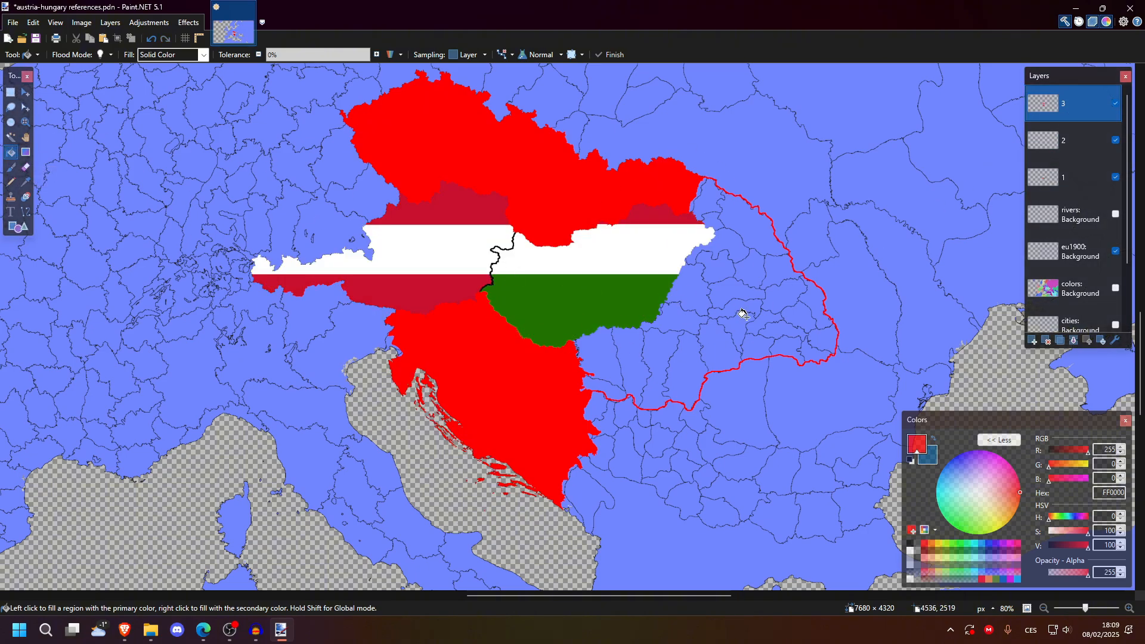
click(701, 316)
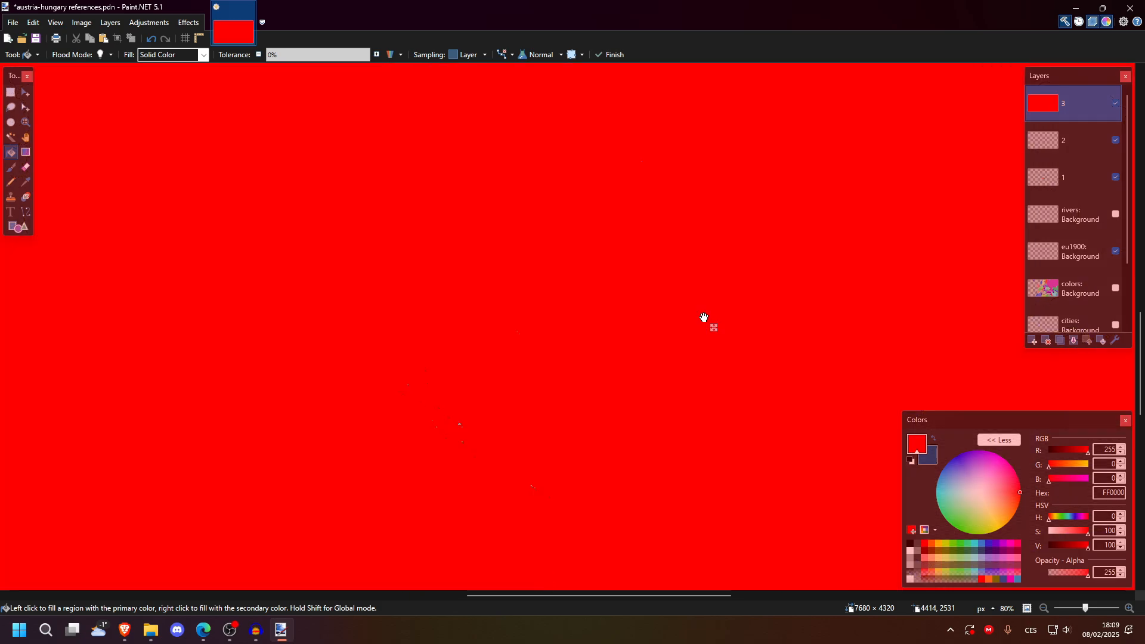
key(ctrl+z)
Step: Hide layers 2 and 1 so only layer 3's red shapes show over the map
click(1116, 140)
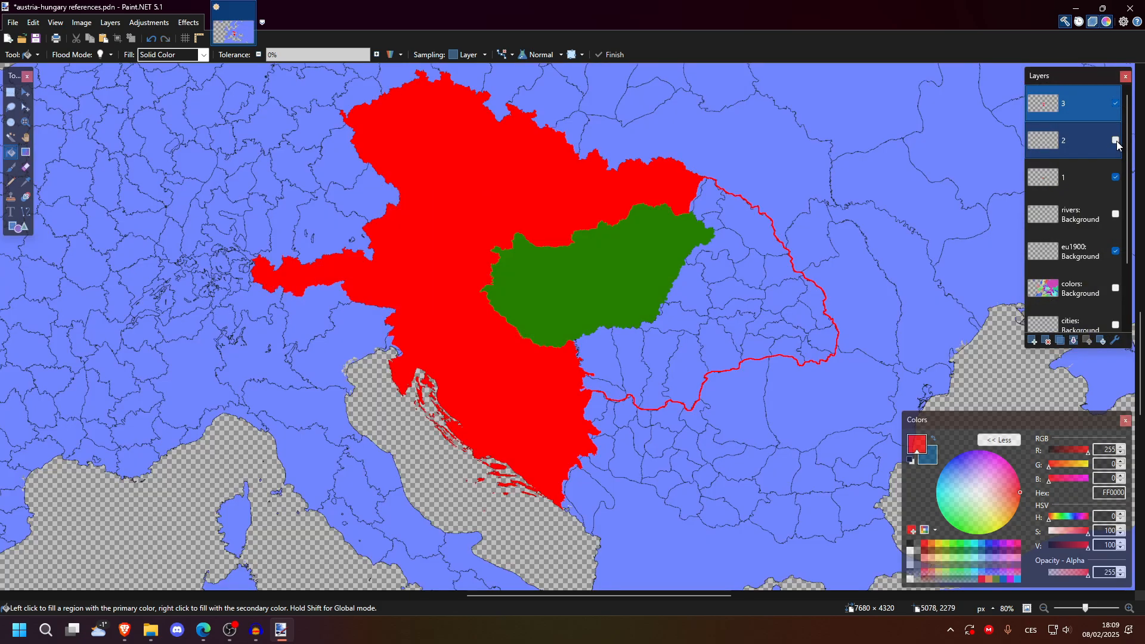
click(1116, 178)
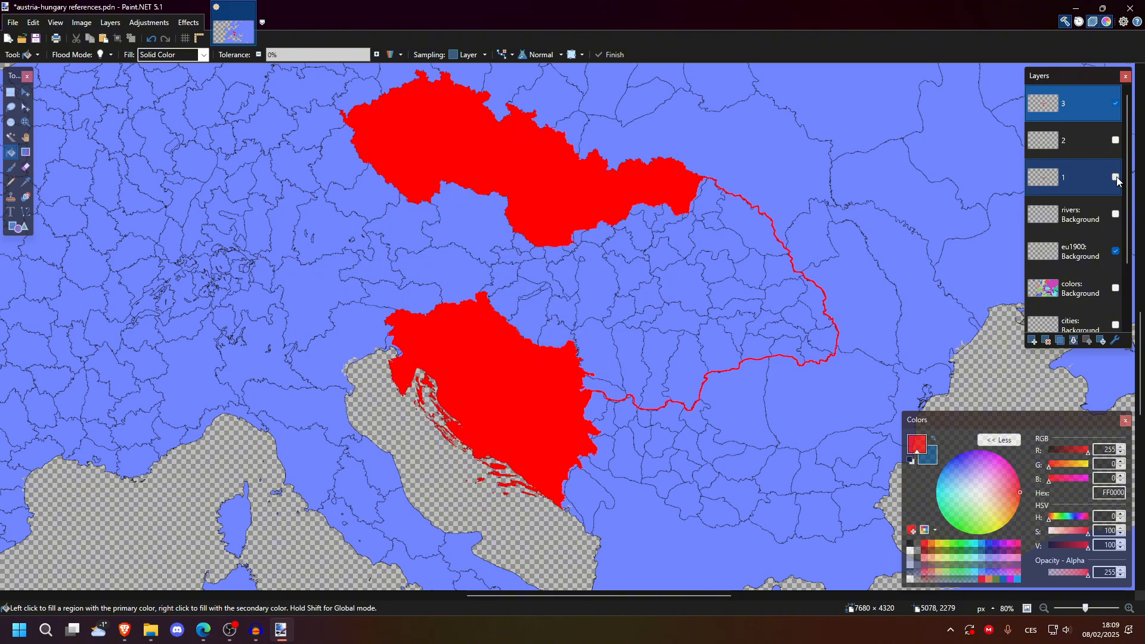
scroll(593, 304, up, 1)
scroll(444, 243, down, 2)
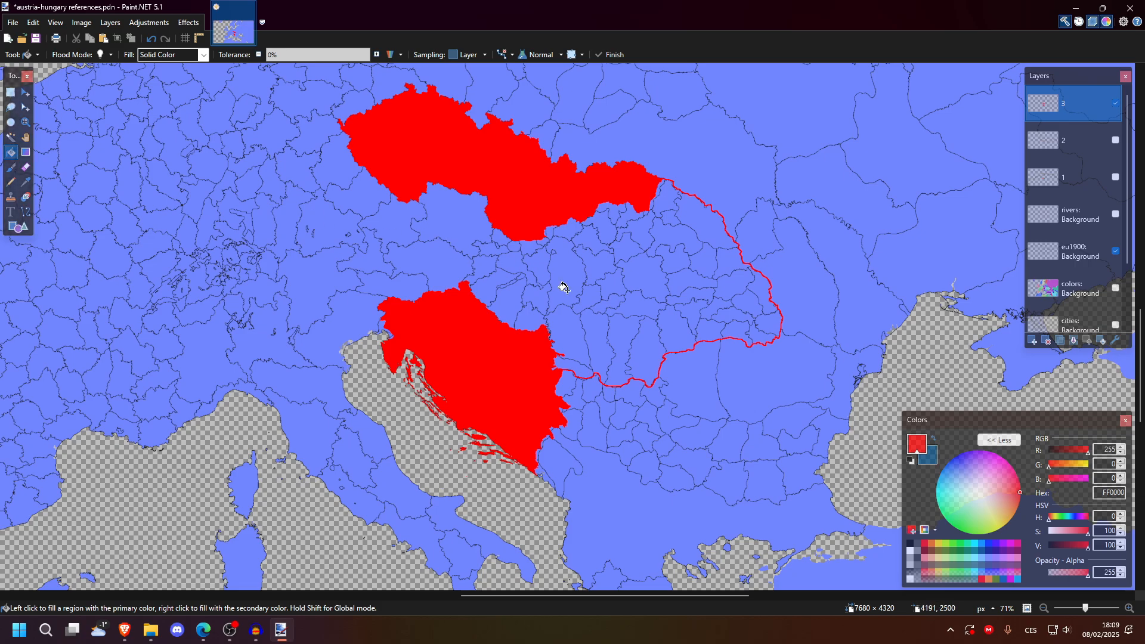
scroll(490, 261, up, 2)
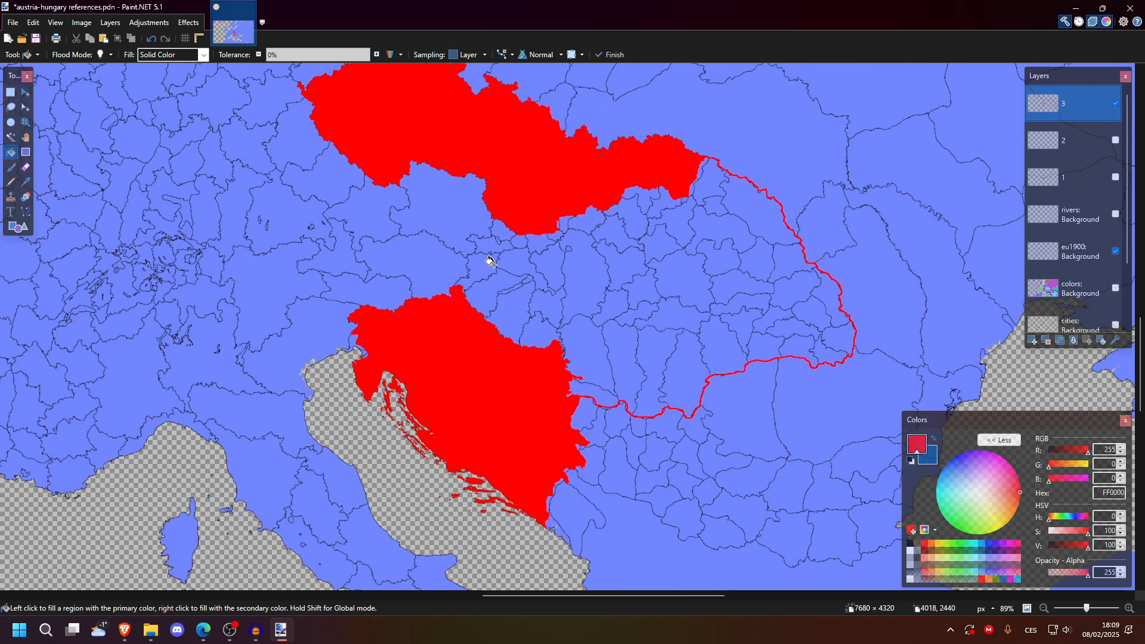
Step: Close the gap across Austria with a red brush line between the two red areas and fill the enclosed area with red
scroll(490, 262, up, 1)
key(b)
drag(452, 185, 478, 309)
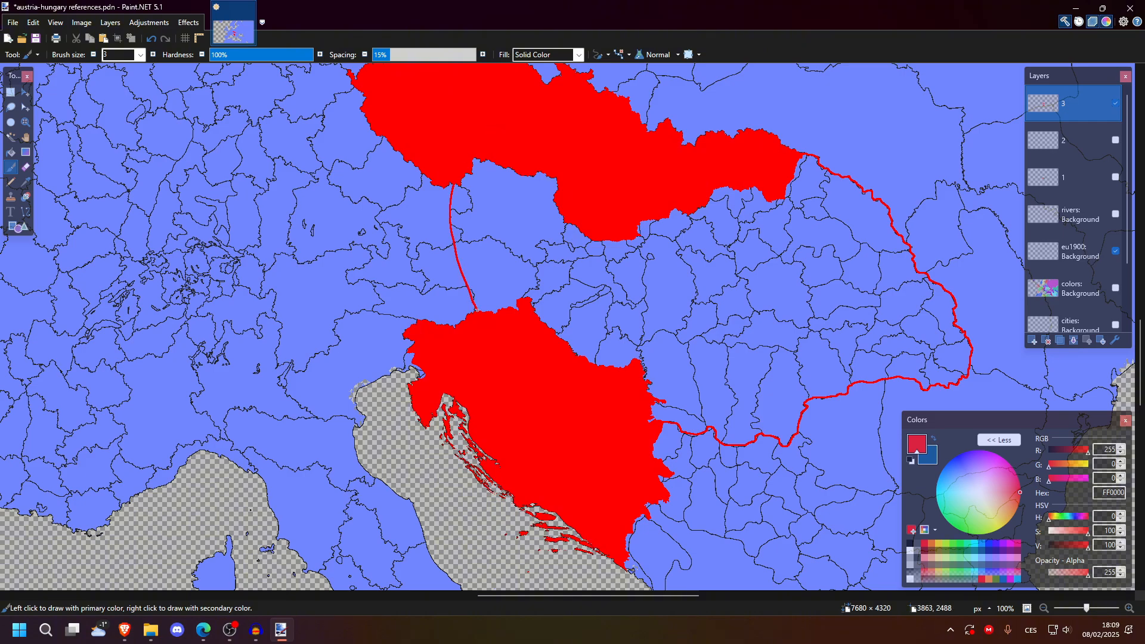
key(f)
click(530, 264)
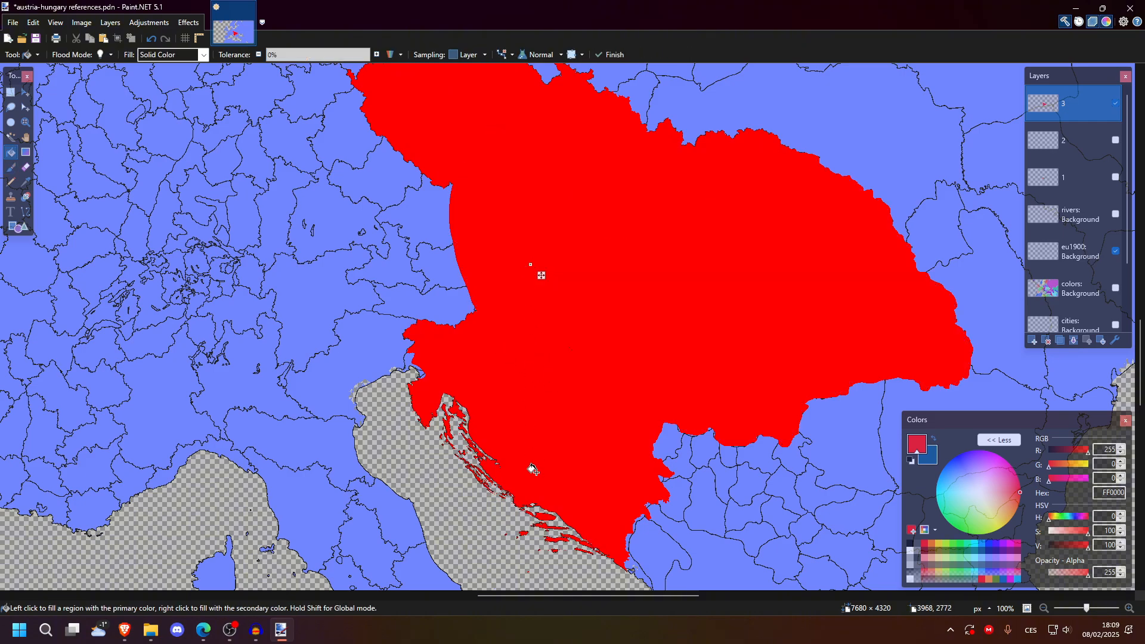
Step: Show layer 2 and trace the South Tyrol and Trentino border below Austria with the red brush on layer 3
scroll(534, 394, up, 1)
click(1115, 140)
key(b)
scroll(366, 318, up, 7)
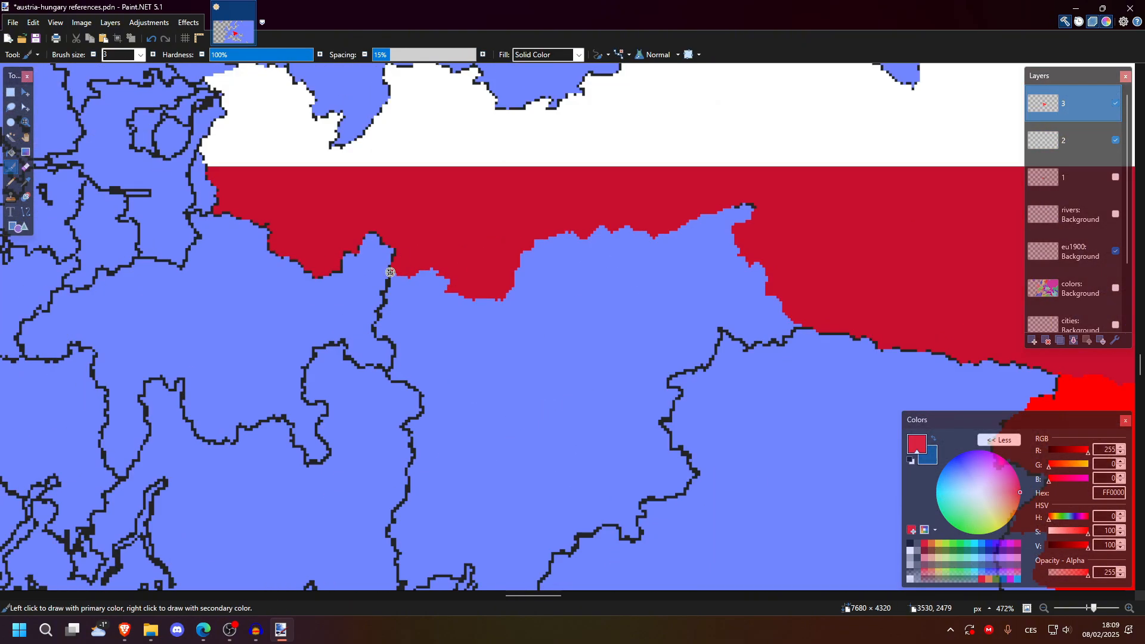
scroll(382, 250, down, 1)
mouse_move(391, 179)
mouse_down()
mouse_move(396, 442)
mouse_move(404, 361)
mouse_move(582, 469)
mouse_move(820, 248)
mouse_up()
key(ctrl+z)
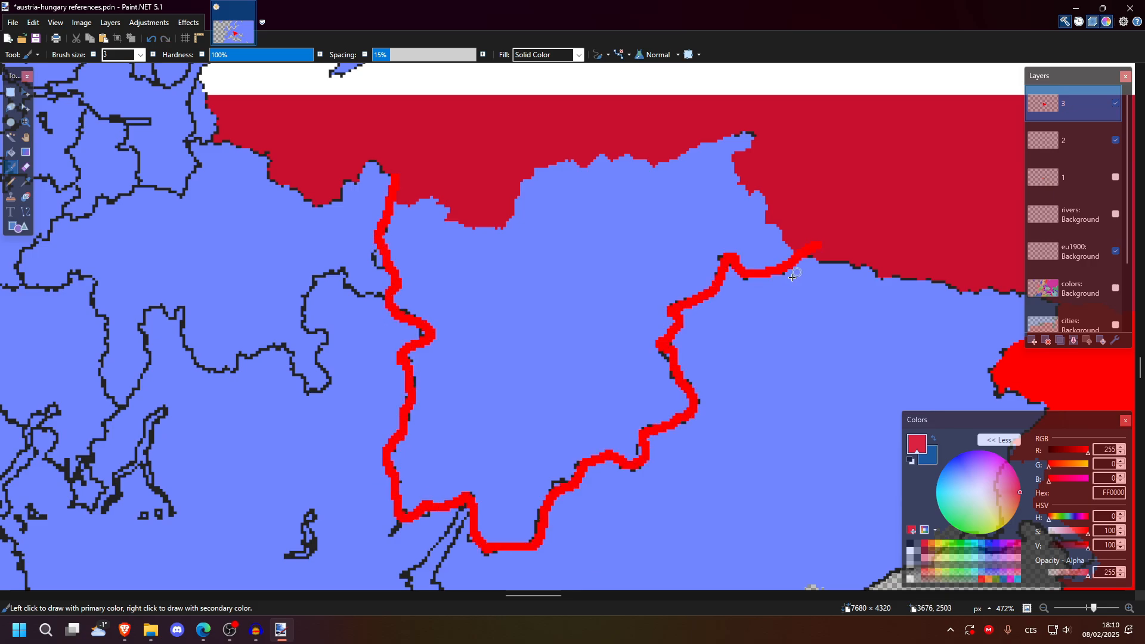
Step: Close the South Tyrol outline with a red brush stroke across Austria and fill the enclosed area with red
scroll(423, 230, down, 2)
mouse_move(417, 237)
mouse_down()
mouse_move(491, 195)
mouse_move(664, 188)
mouse_move(694, 259)
mouse_up()
key(f)
click(679, 241)
scroll(659, 314, down, 2)
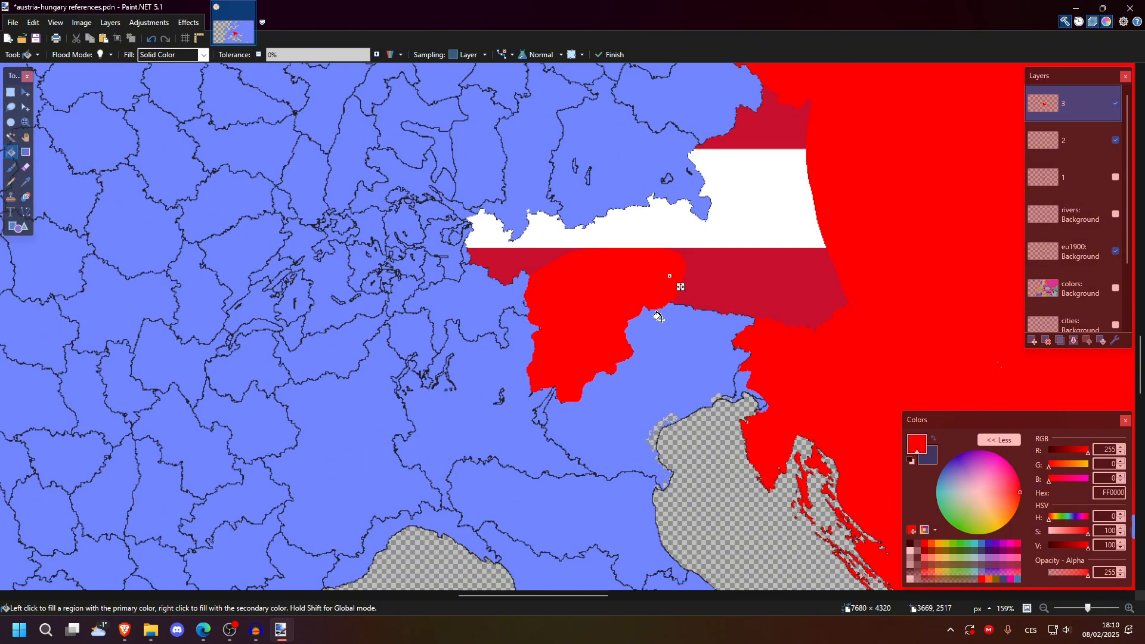
scroll(658, 317, right, 3)
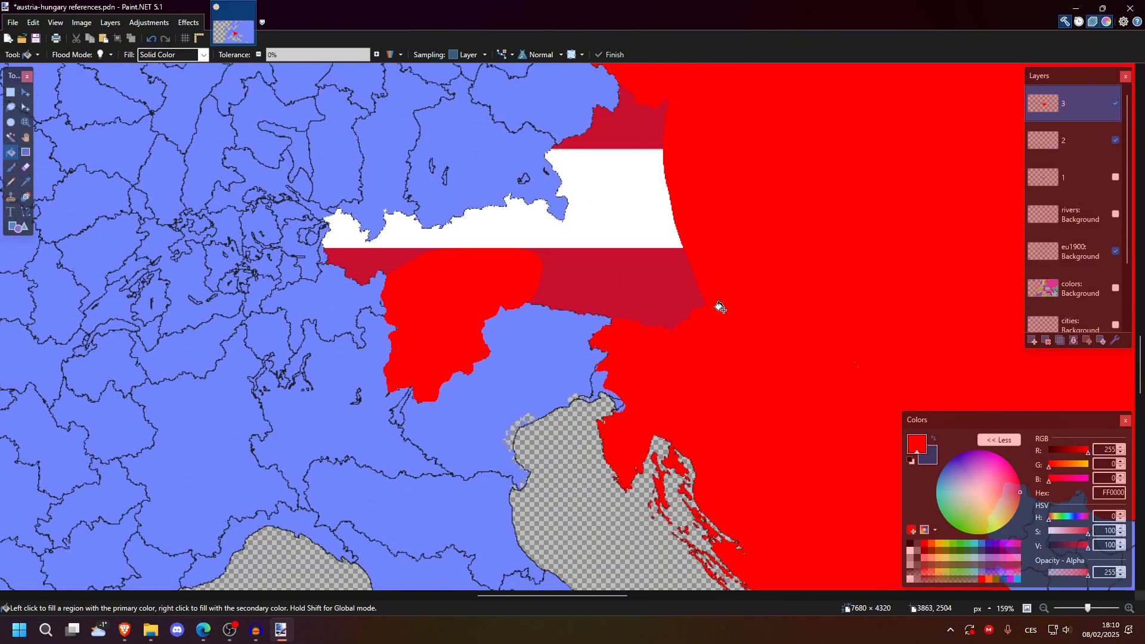
scroll(721, 307, down, 2)
scroll(754, 323, right, 3)
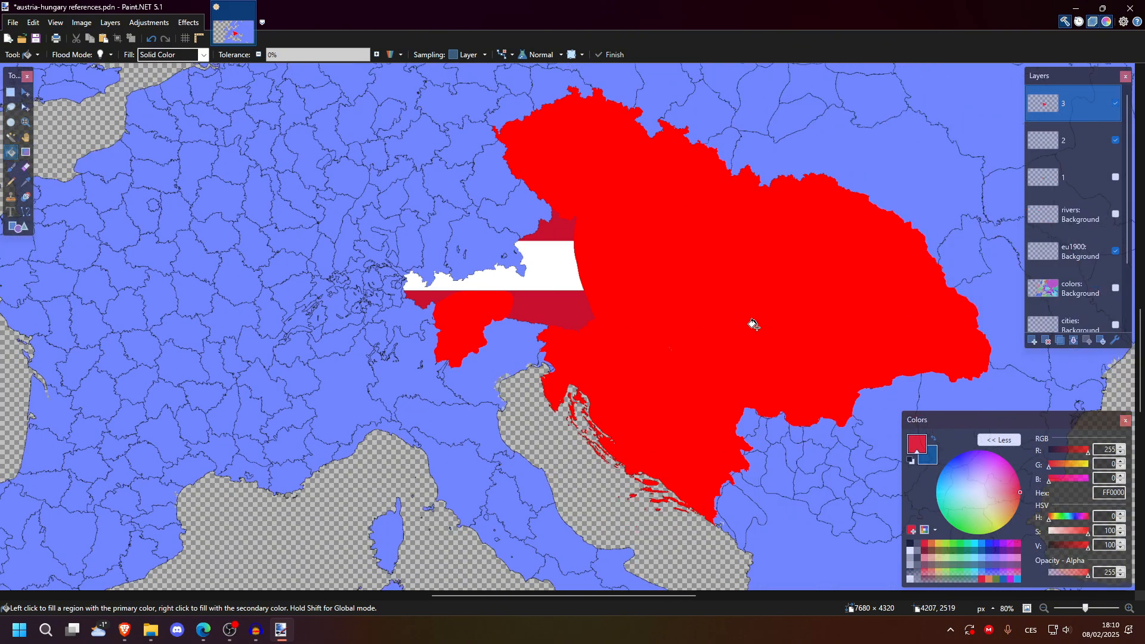
Step: Trace the outer border of Galicia and Bukovina northeast of the red area with the red brush on layer 3
scroll(753, 324, up, 3)
key(b)
mouse_move(173, 205)
mouse_down()
mouse_move(540, 113)
mouse_move(838, 99)
mouse_move(956, 200)
mouse_up()
scroll(957, 200, right, 5)
scroll(957, 200, down, 1)
mouse_move(599, 127)
mouse_down()
mouse_move(692, 237)
mouse_move(691, 212)
mouse_move(691, 275)
mouse_up()
scroll(691, 275, down, 1)
mouse_move(690, 204)
mouse_down()
mouse_move(681, 300)
mouse_move(716, 463)
mouse_up()
scroll(715, 463, down, 2)
drag(716, 320, 643, 356)
scroll(642, 356, down, 5)
scroll(600, 374, up, 2)
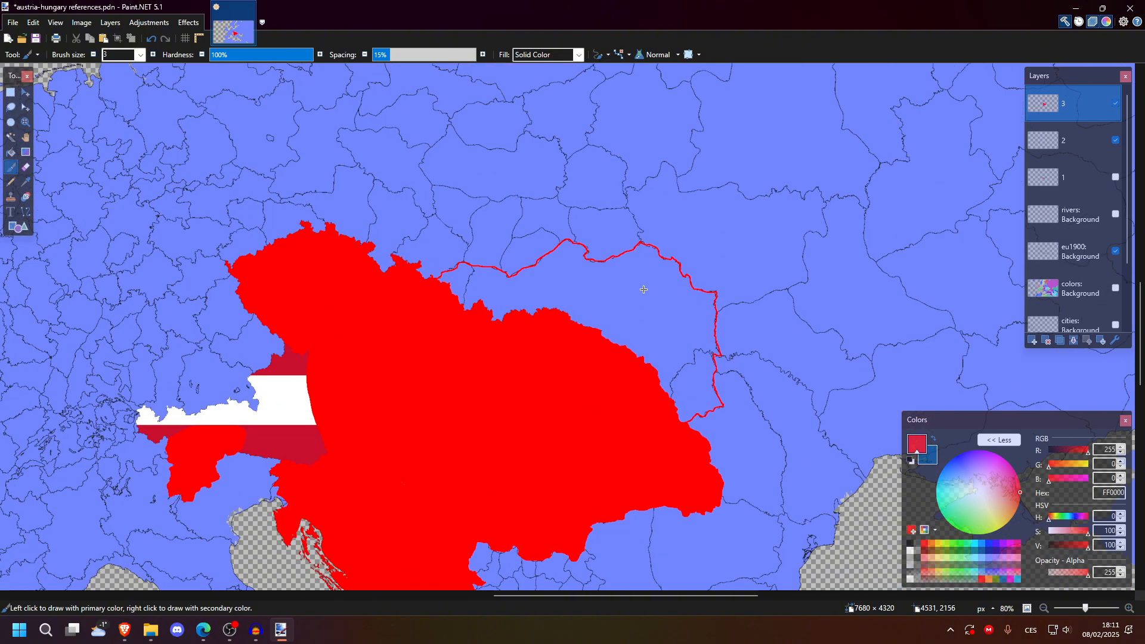
Step: Fill the outlined Galicia and Bukovina area with red on layer 3
key(f)
click(532, 401)
scroll(501, 419, down, 2)
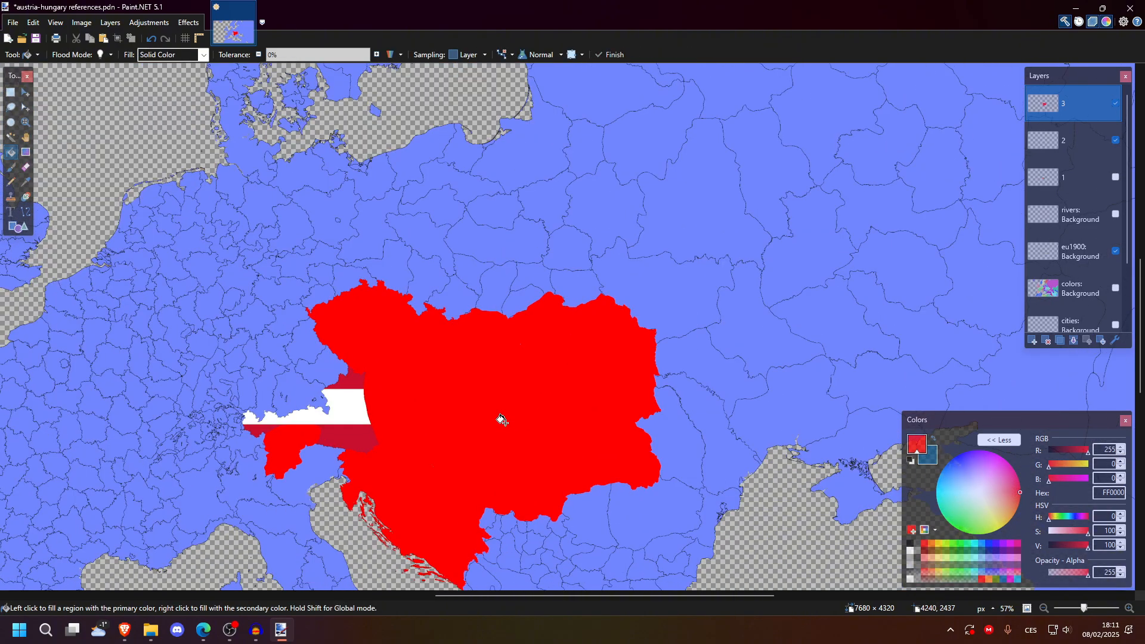
scroll(501, 420, left, 3)
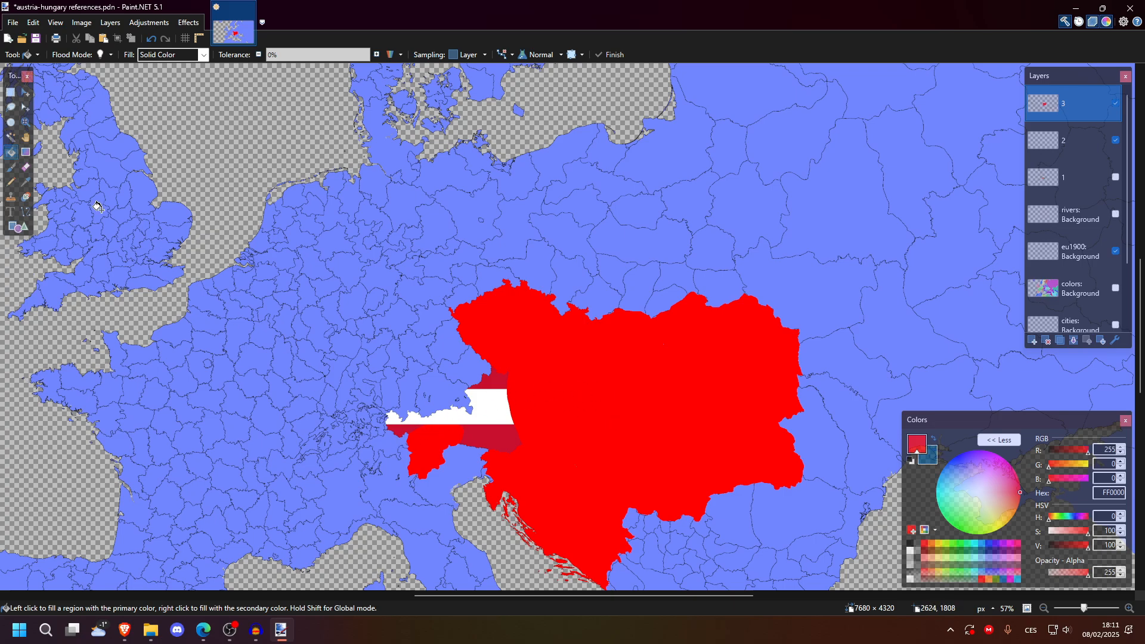
Step: Select the empty area around the Austria and Hungary shapes on layer 2 with the Magic Wand
click(9, 93)
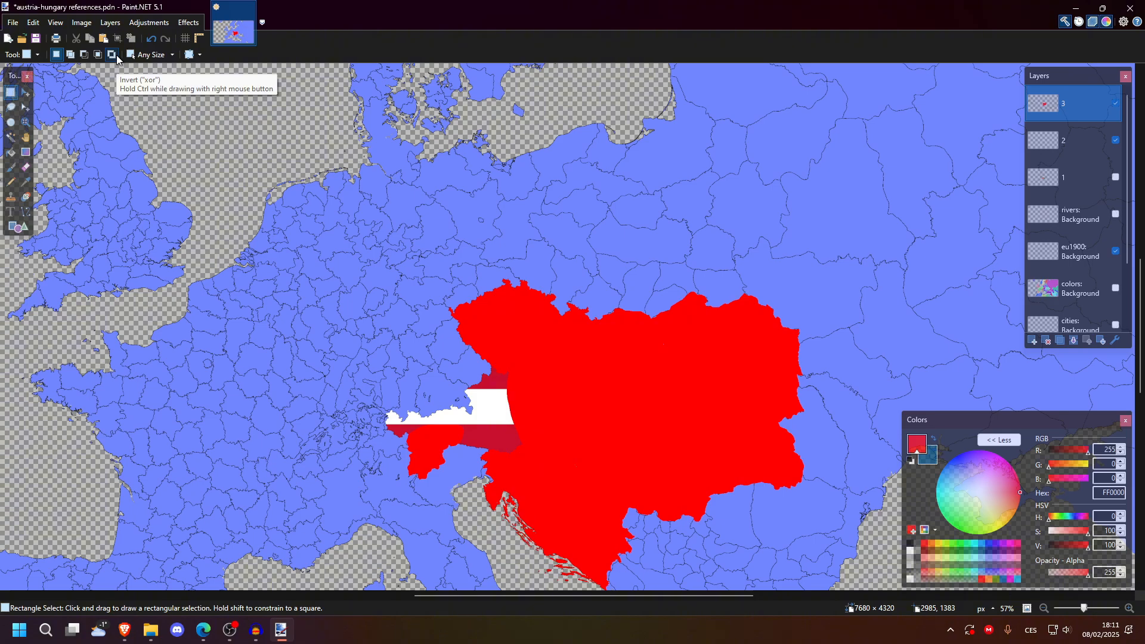
scroll(620, 220, down, 3)
click(1074, 149)
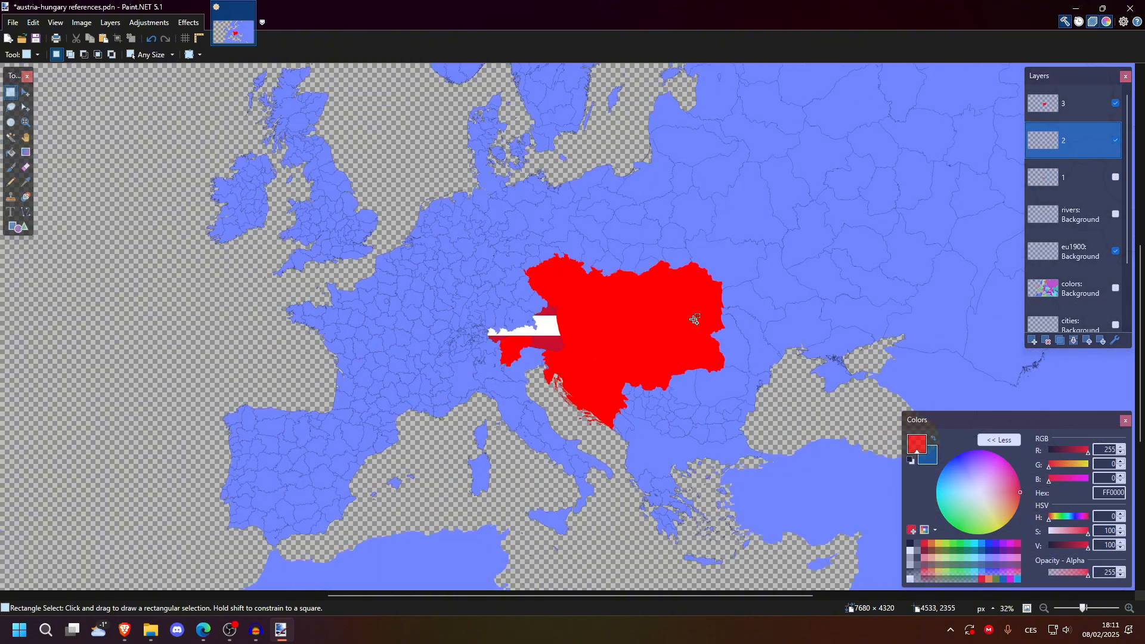
scroll(695, 320, up, 1)
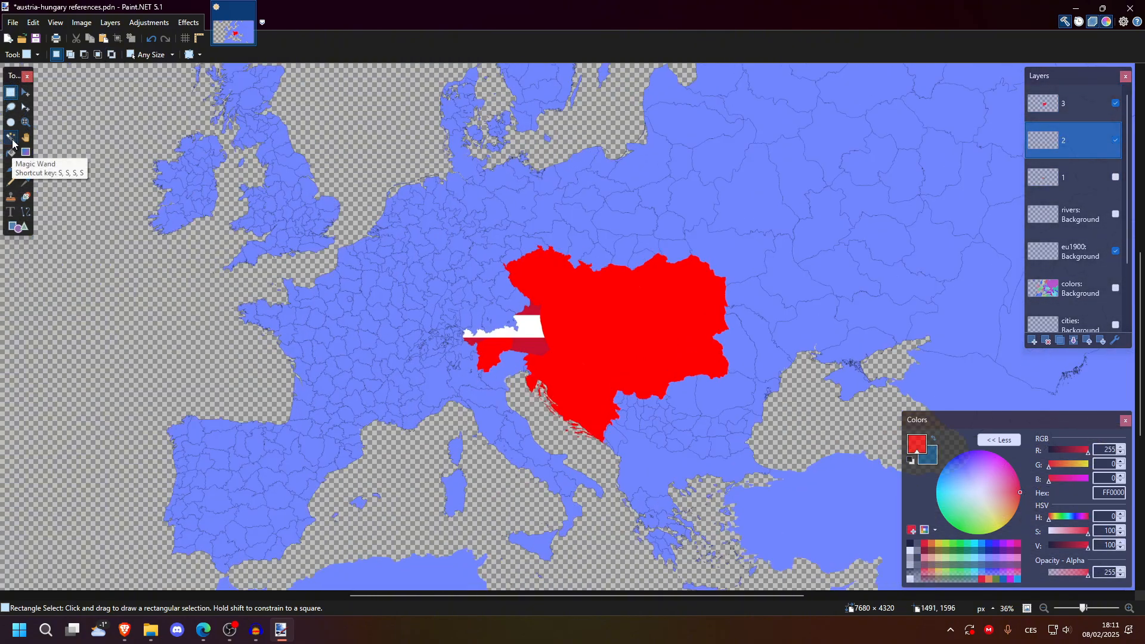
click(12, 140)
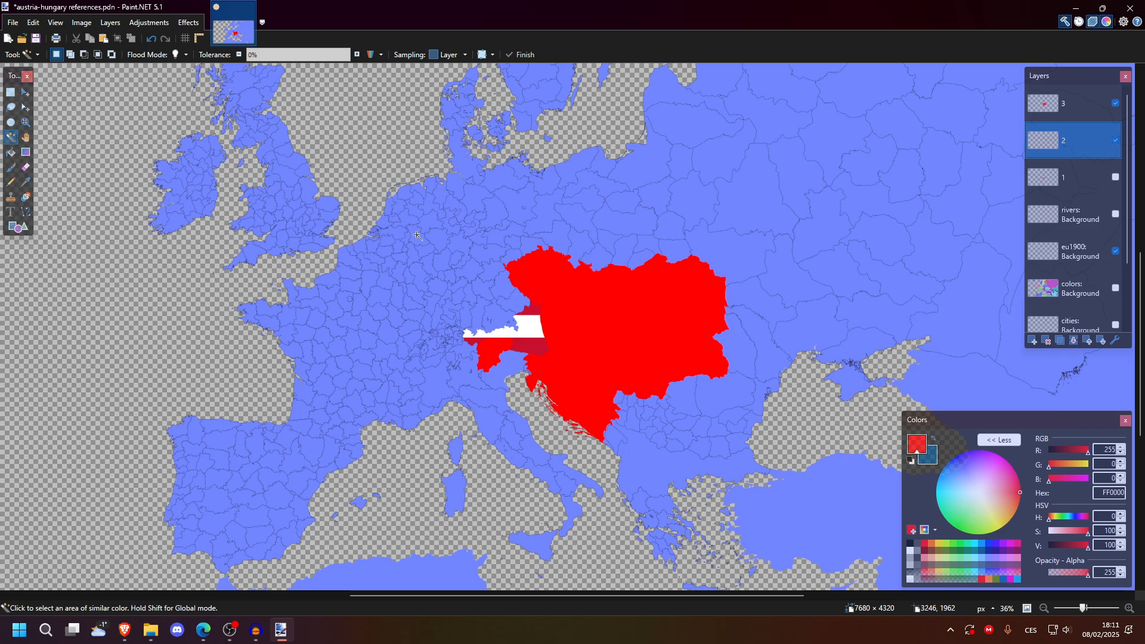
scroll(417, 236, down, 1)
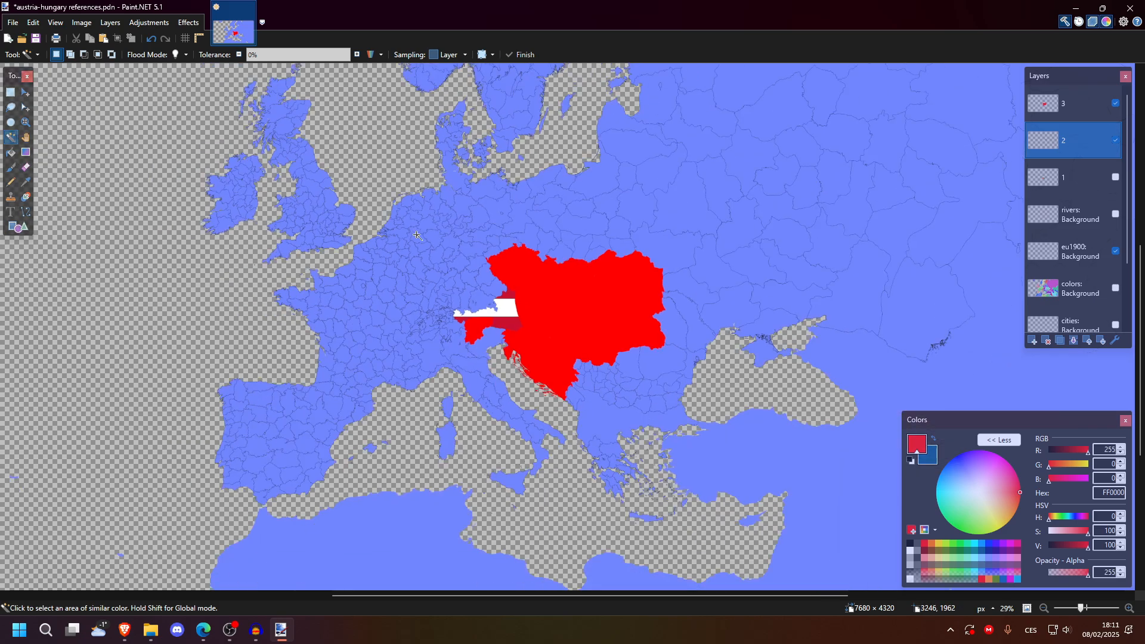
click(376, 136)
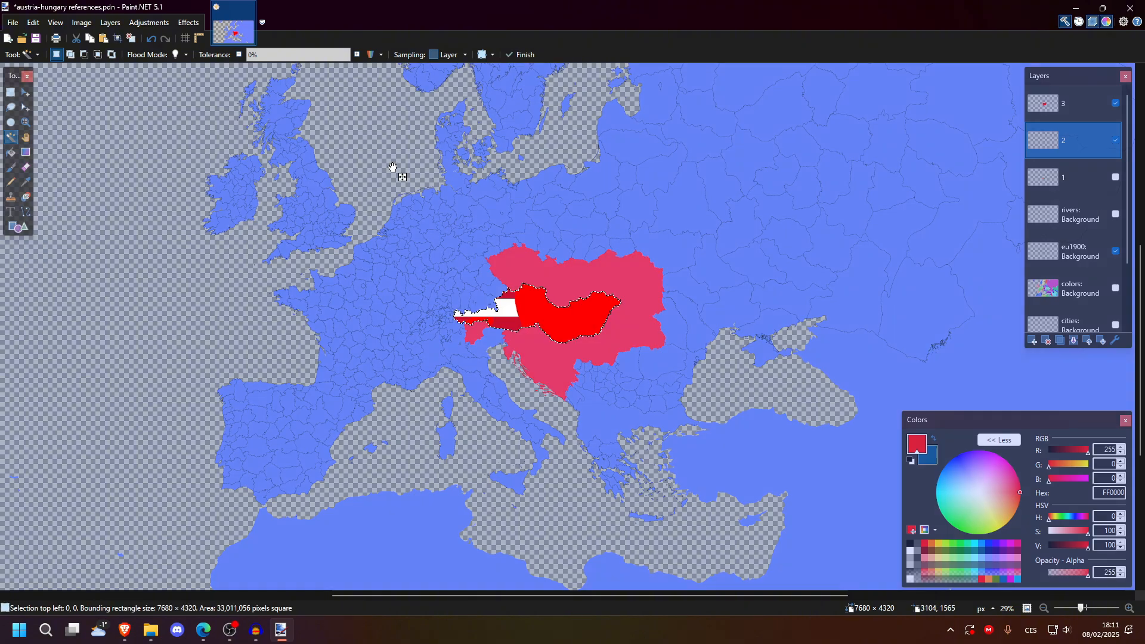
scroll(392, 231, down, 2)
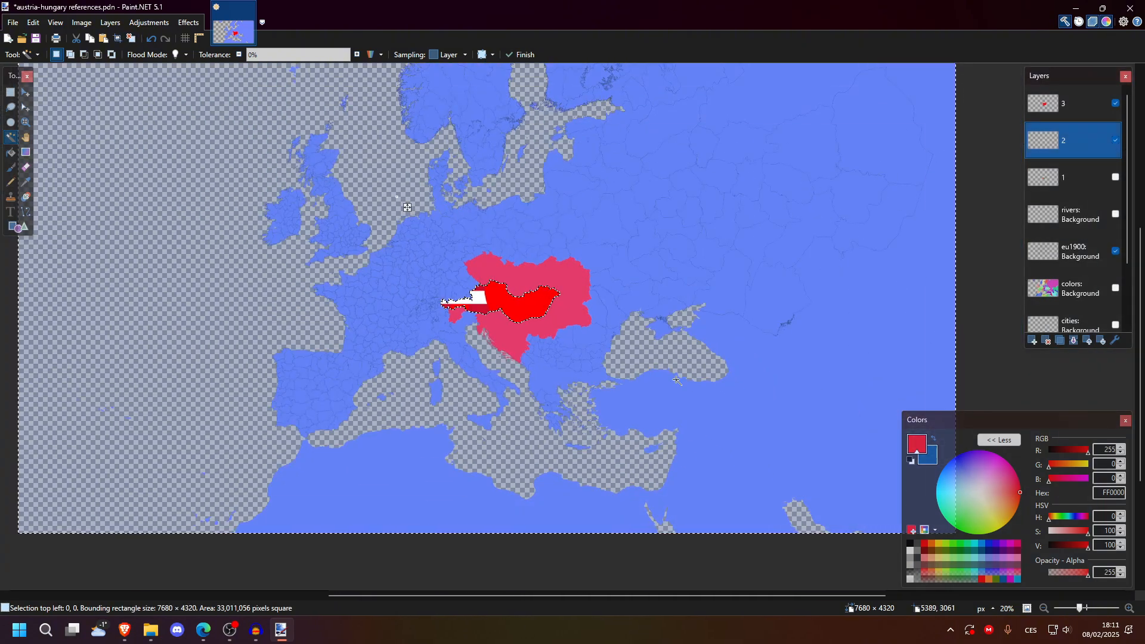
scroll(428, 398, down, 1)
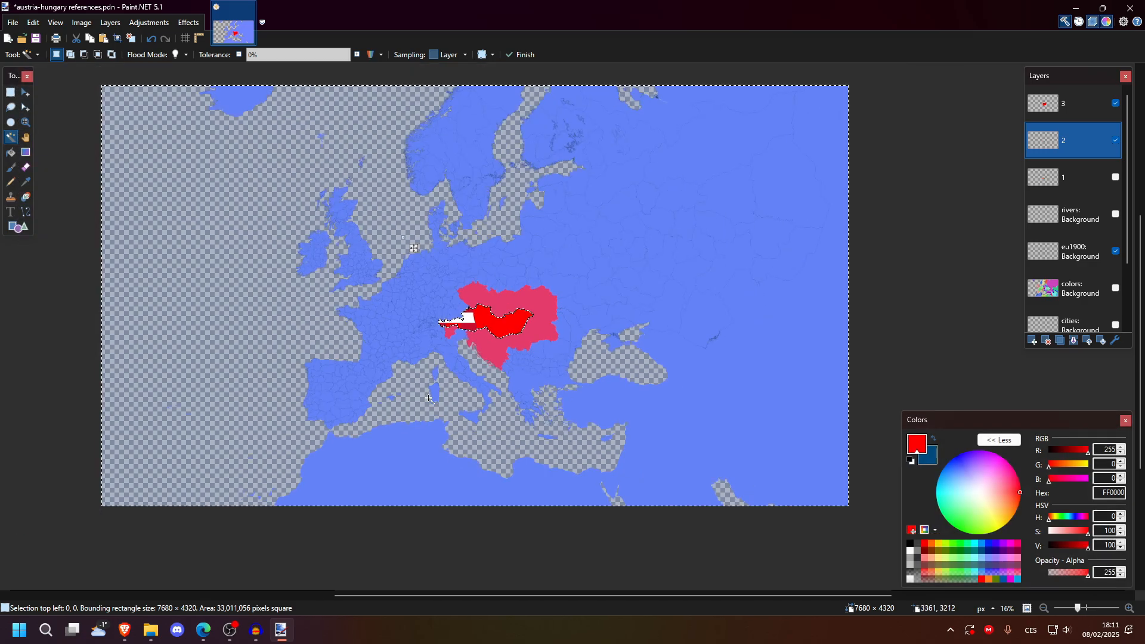
Step: Invert the selection over the whole canvas with Rectangle Select in Invert (xor) mode and erase layer 3's red inside Austria and Hungary
click(11, 94)
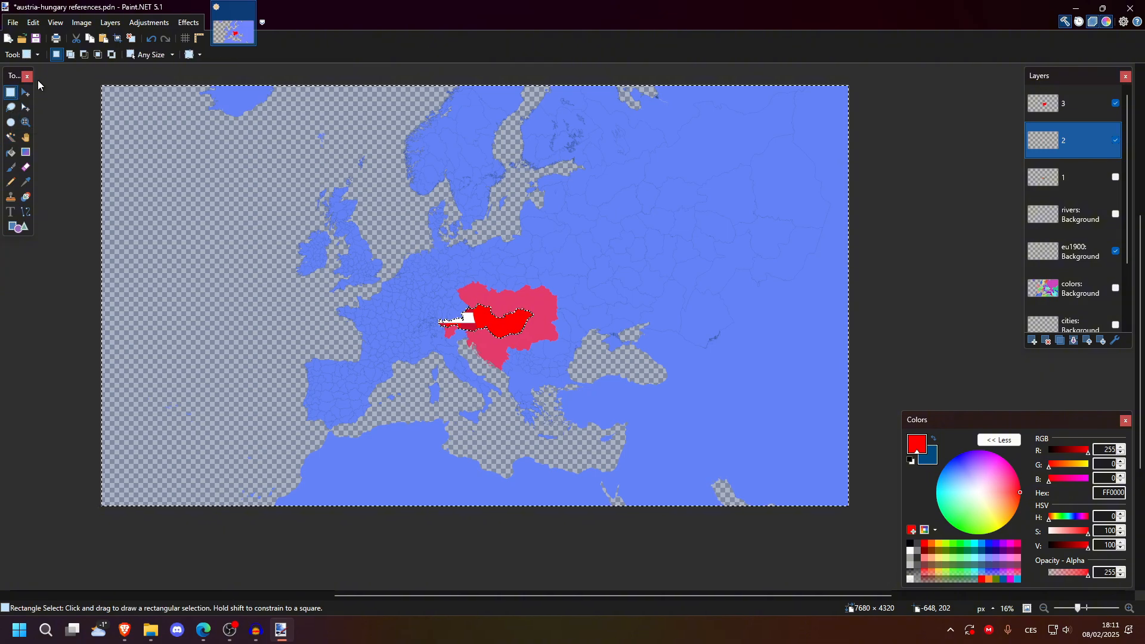
click(111, 58)
scroll(80, 240, down, 1)
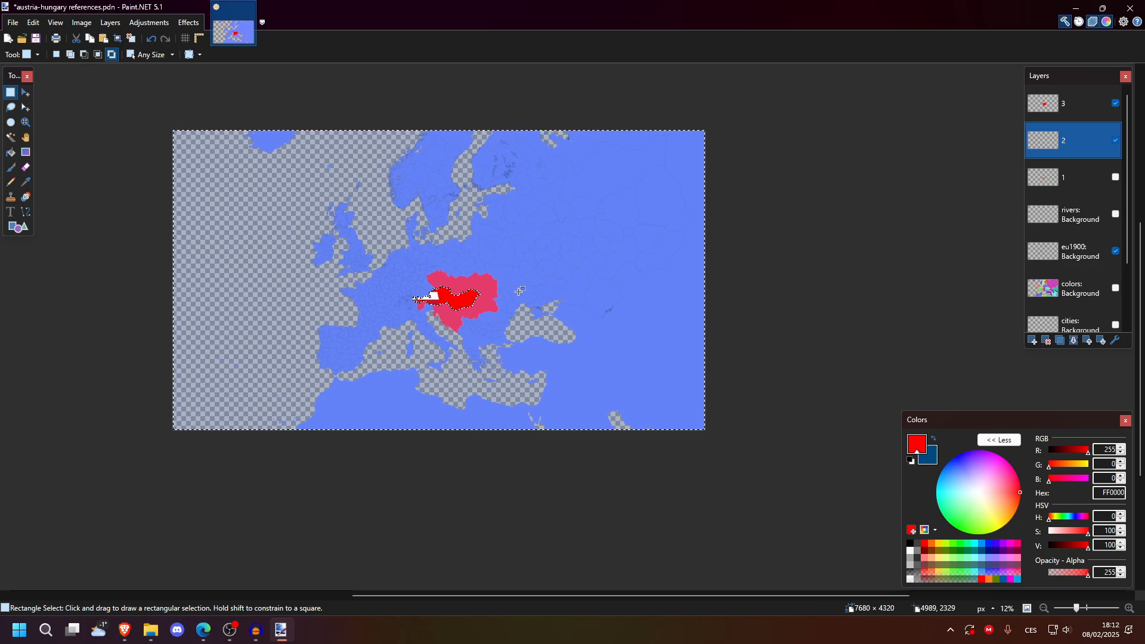
scroll(437, 310, up, 2)
scroll(437, 310, down, 1)
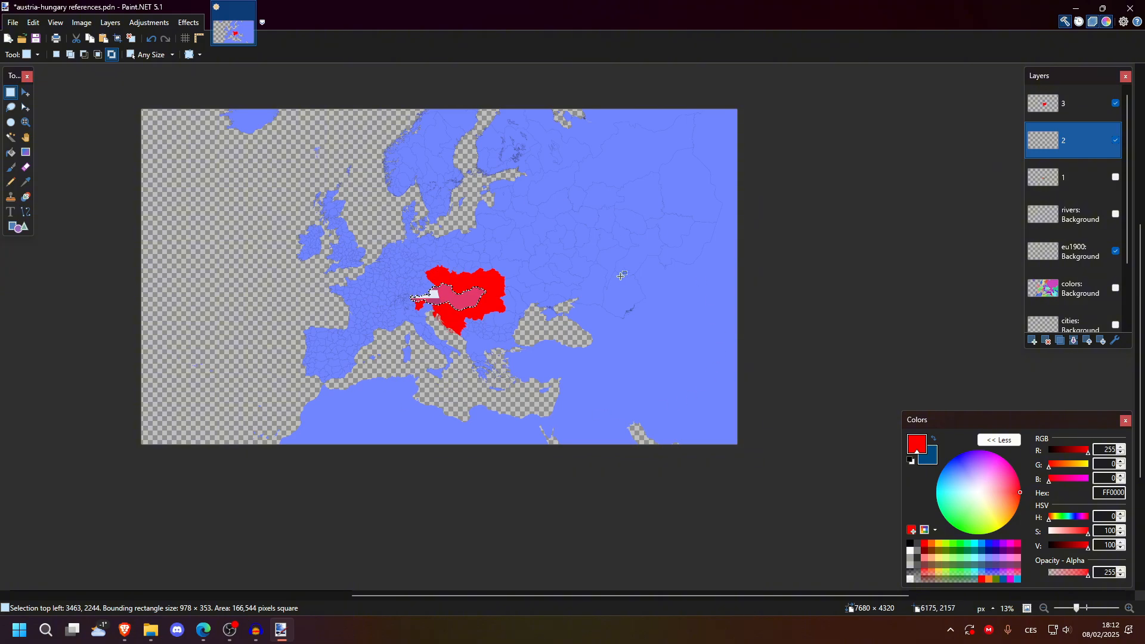
scroll(409, 329, up, 9)
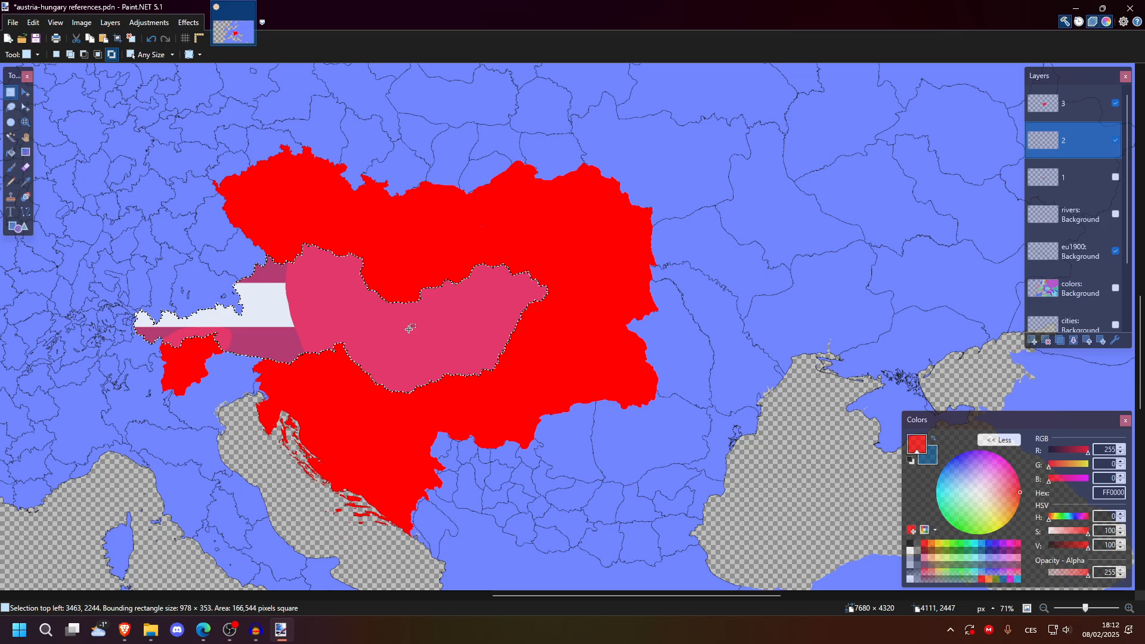
scroll(756, 322, down, 1)
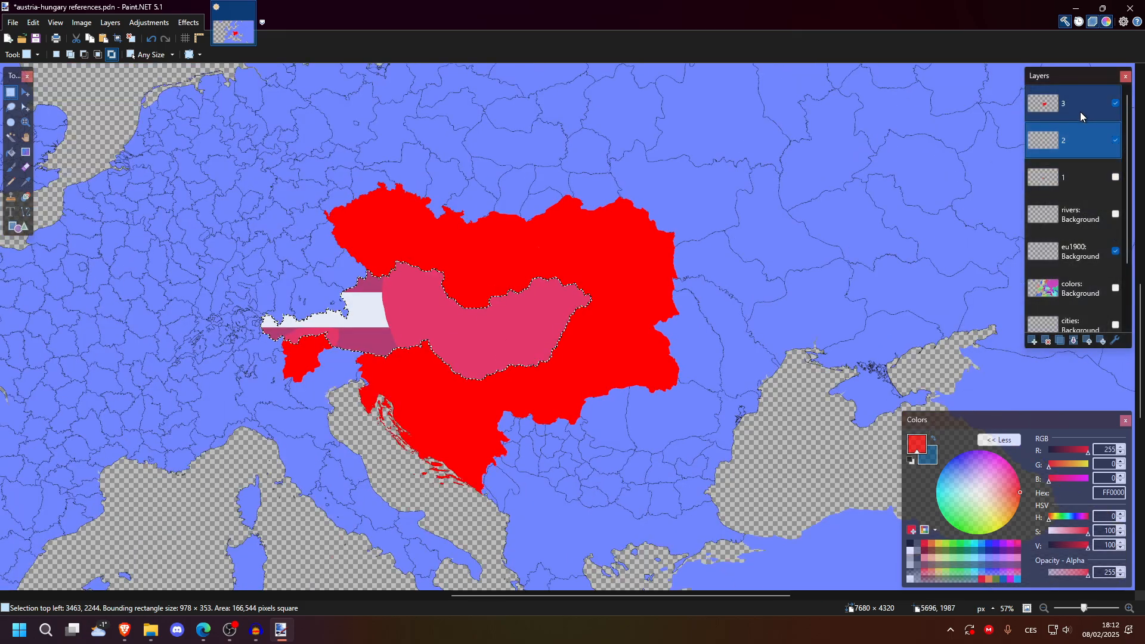
click(1076, 108)
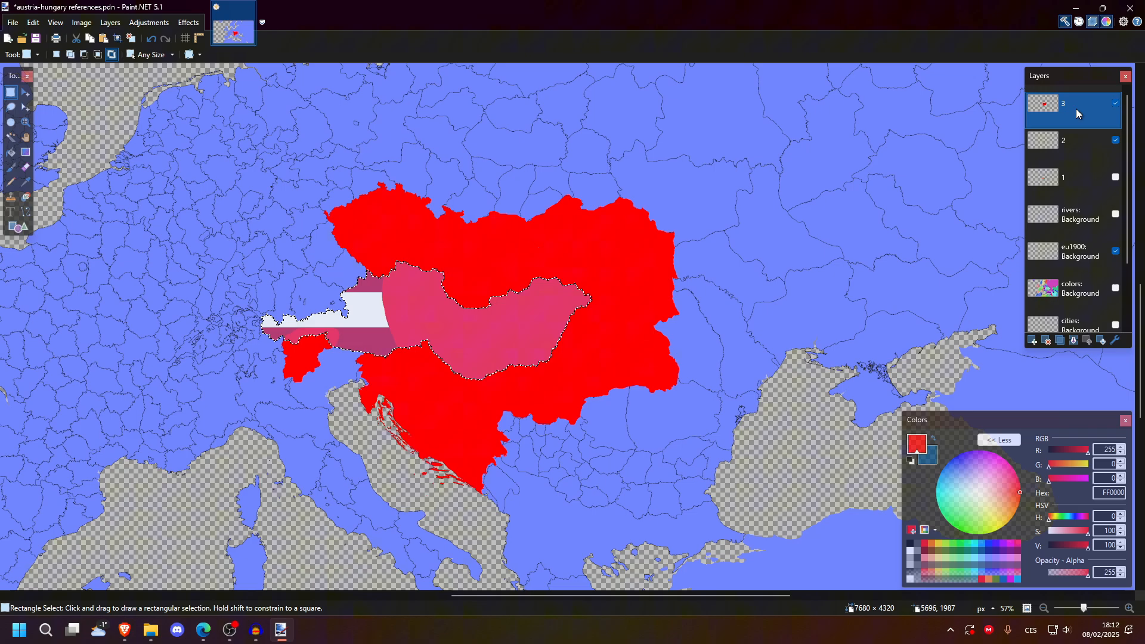
click(665, 246)
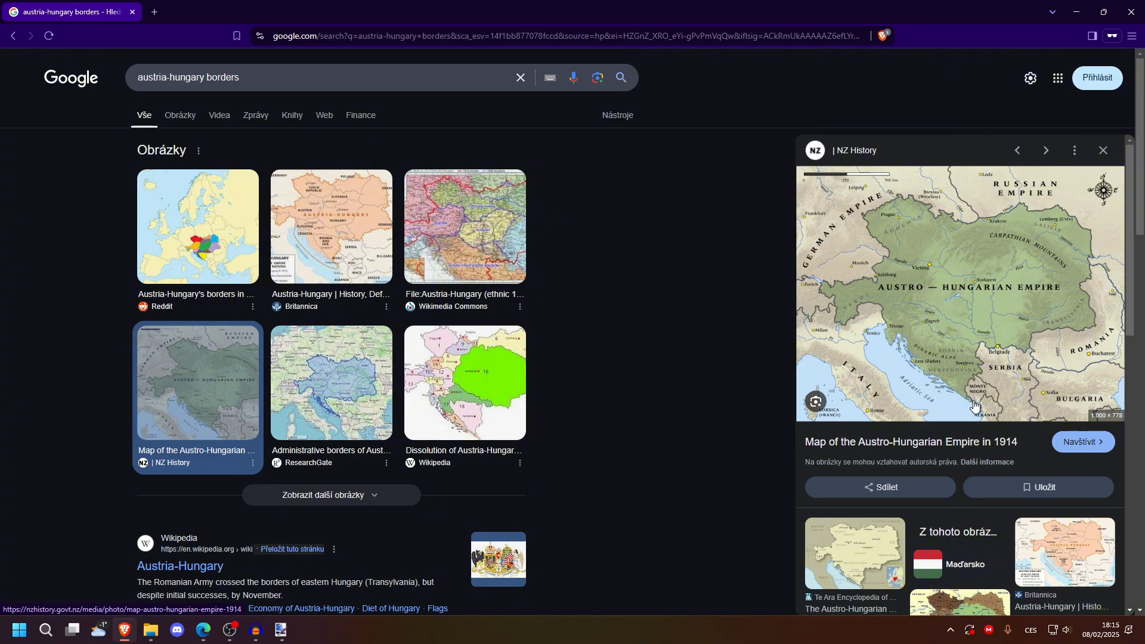
Step: Return from the browser's 1914 reference map to Paint.NET and try a red brush stroke on layer 3 along the coast south of Dalmatia
click(1076, 12)
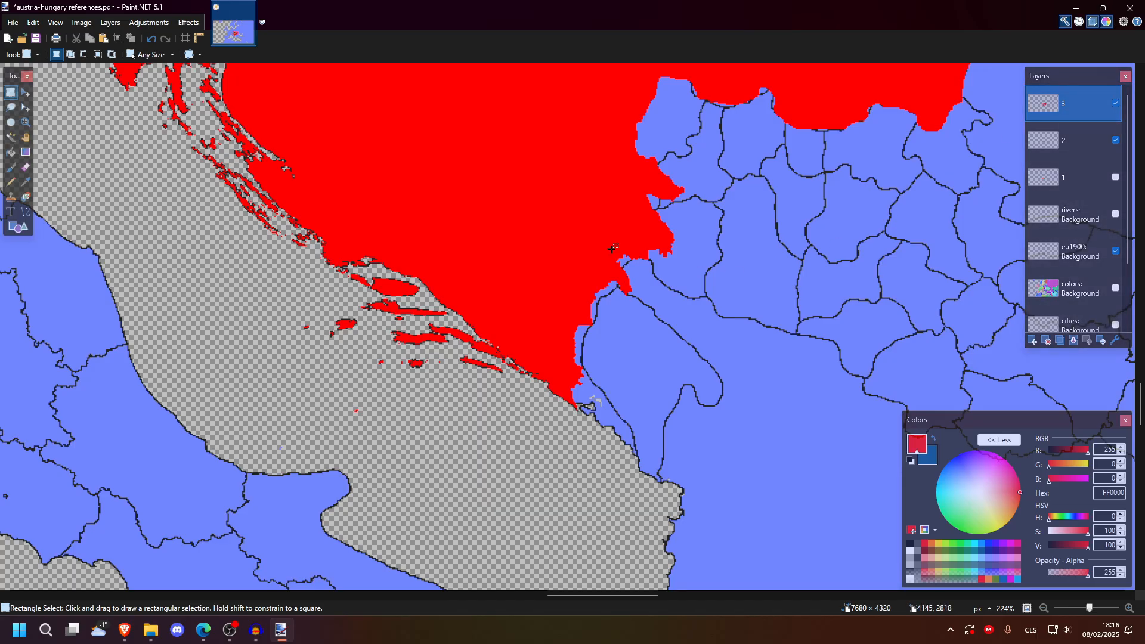
key(k)
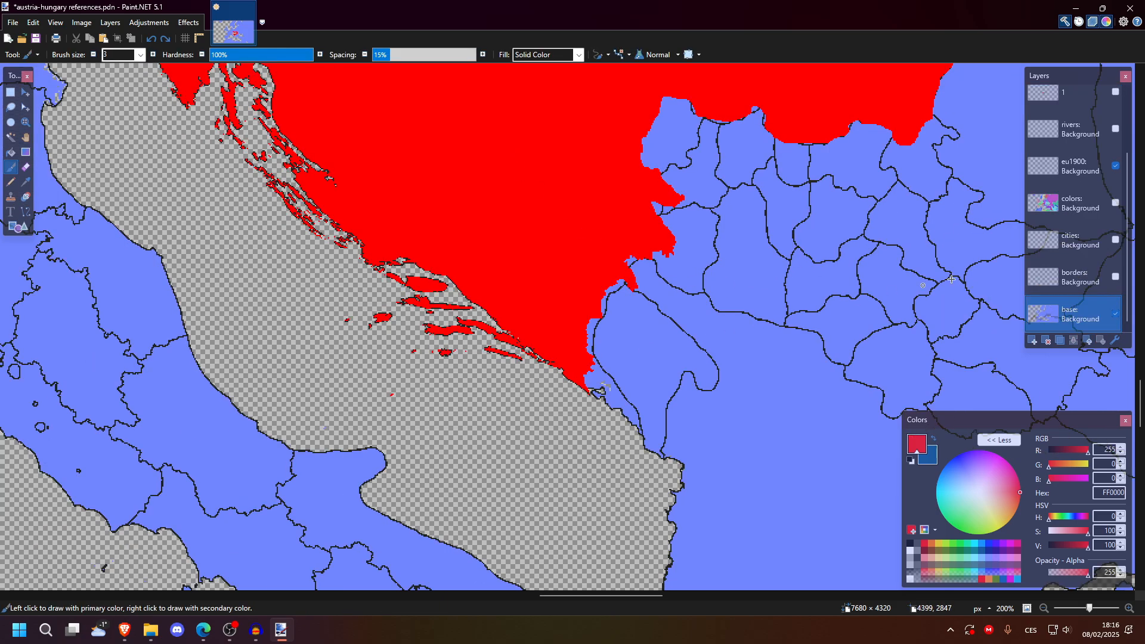
scroll(1086, 135, up, 3)
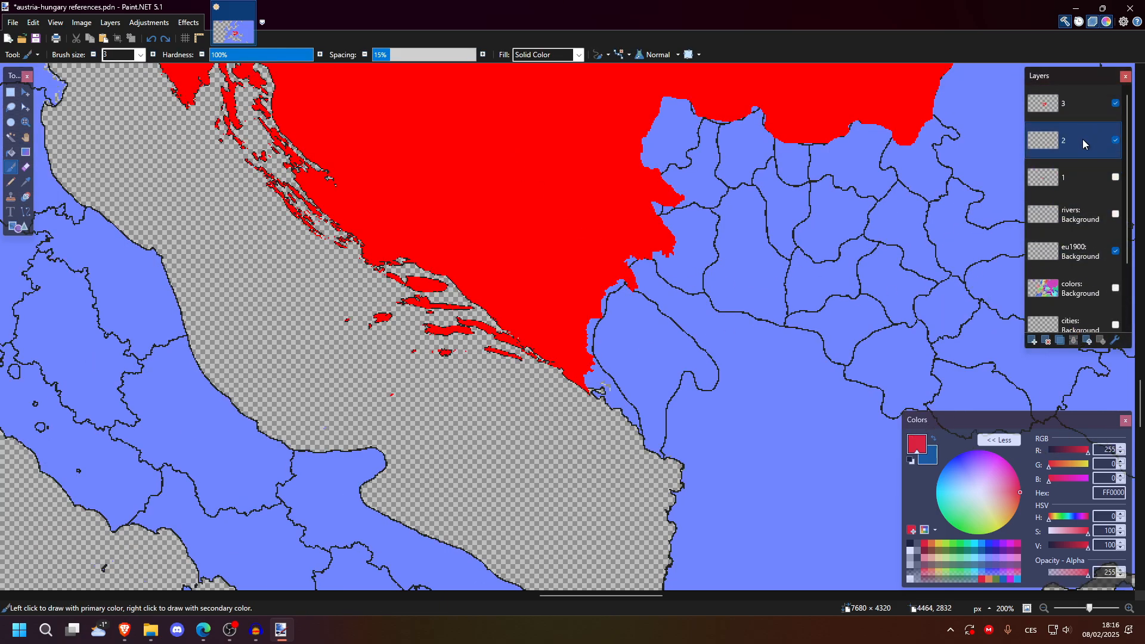
click(1081, 110)
scroll(615, 394, up, 4)
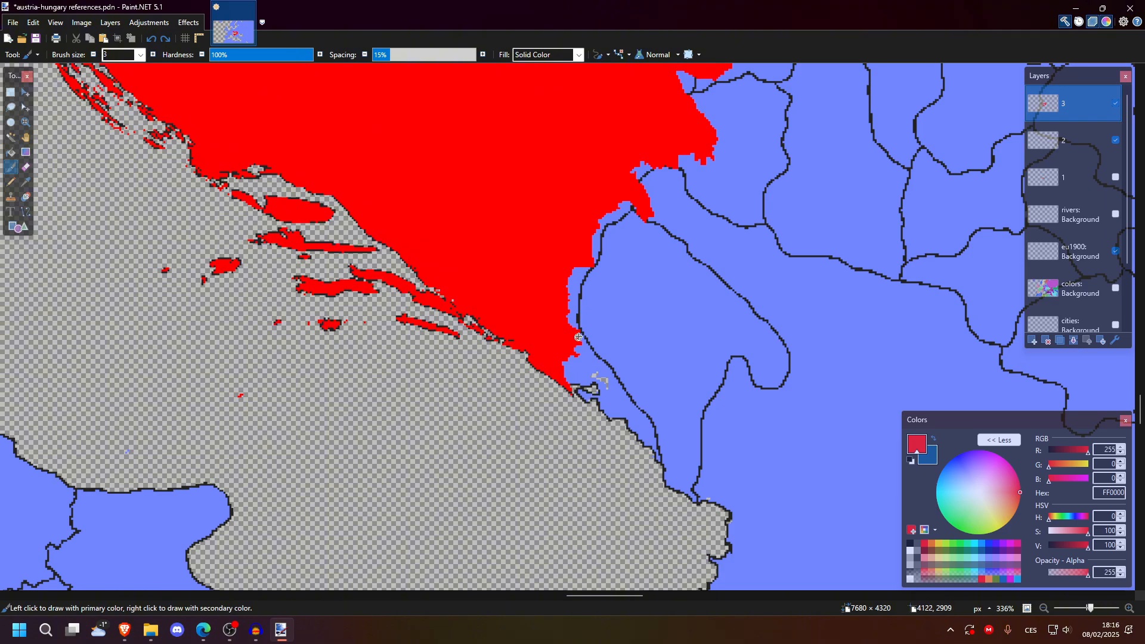
mouse_move(578, 337)
mouse_down()
mouse_move(657, 425)
mouse_move(609, 481)
mouse_up()
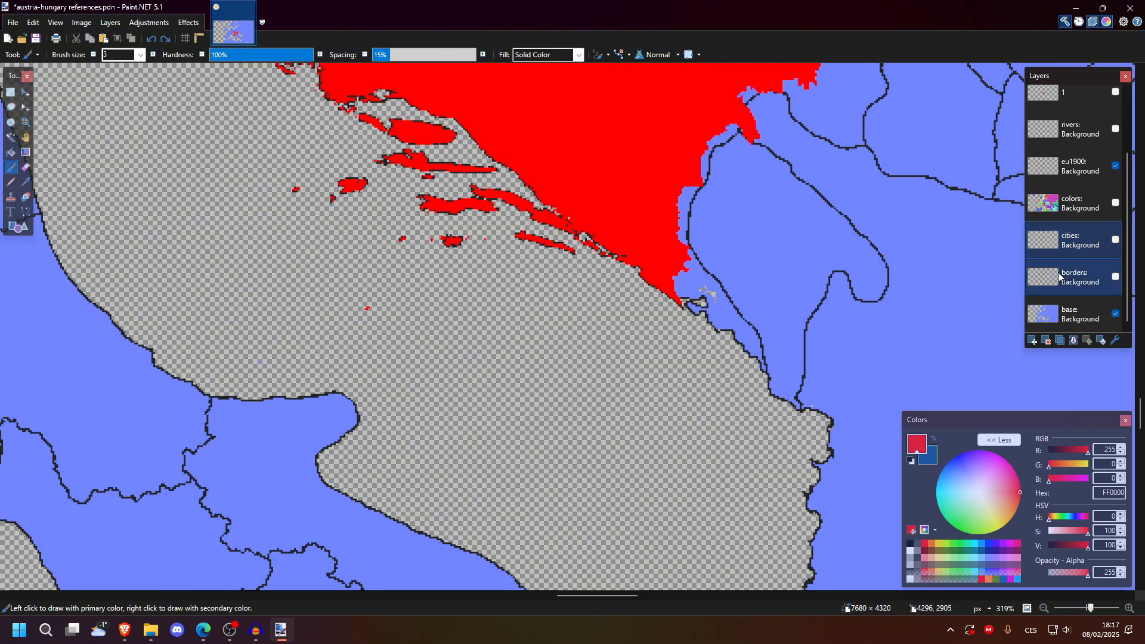
Step: Select the European landmass on the base layer with the Magic Wand
click(1070, 315)
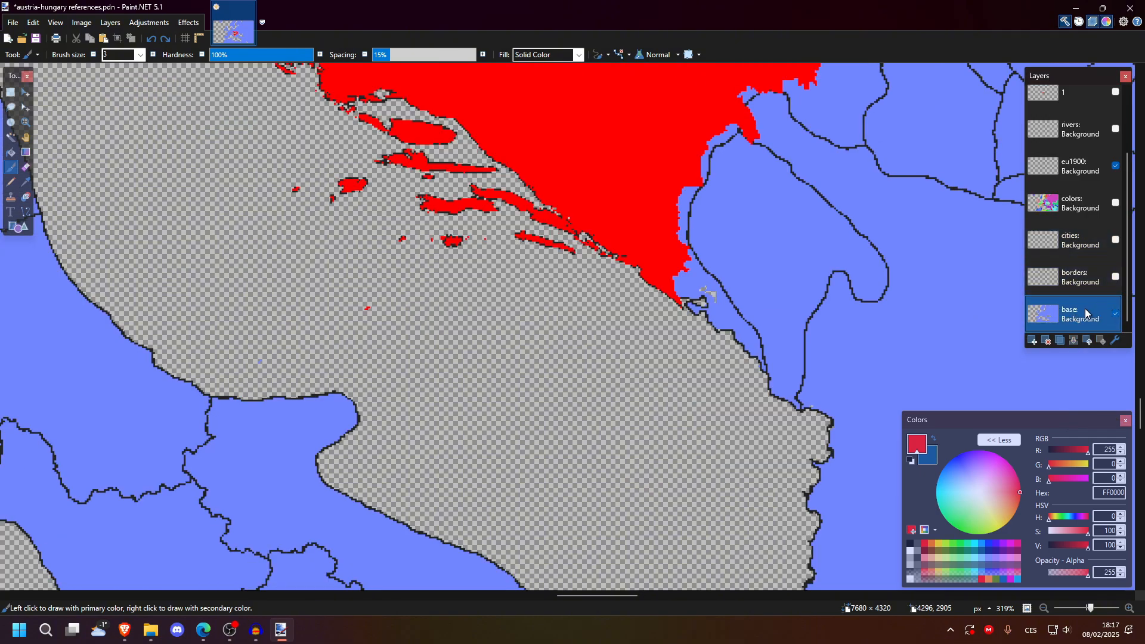
click(11, 137)
scroll(374, 327, down, 10)
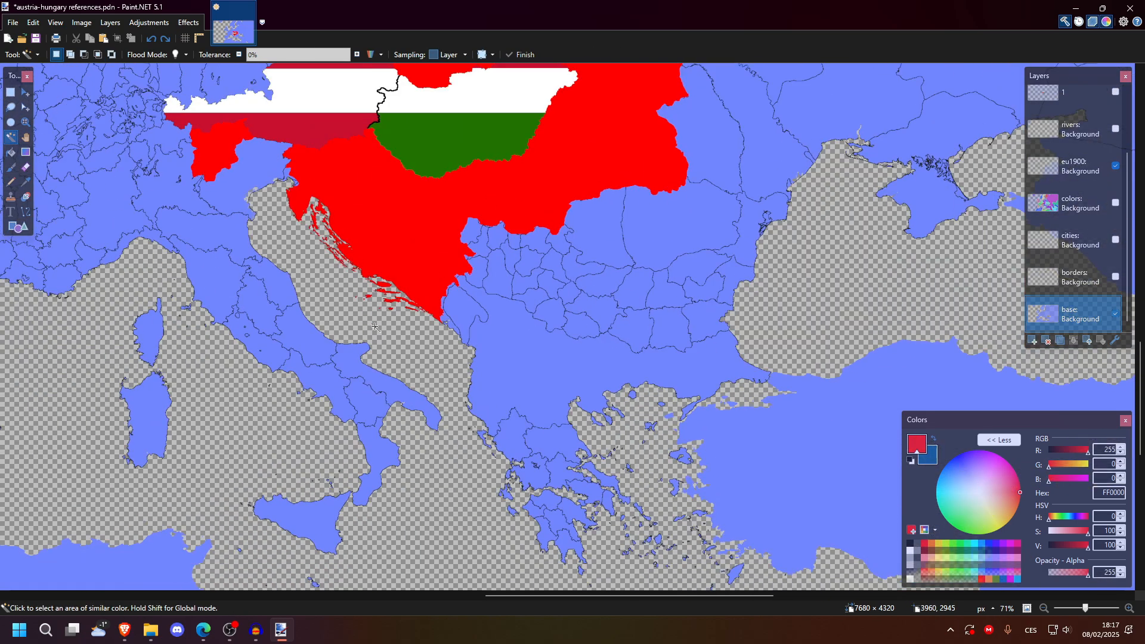
click(508, 323)
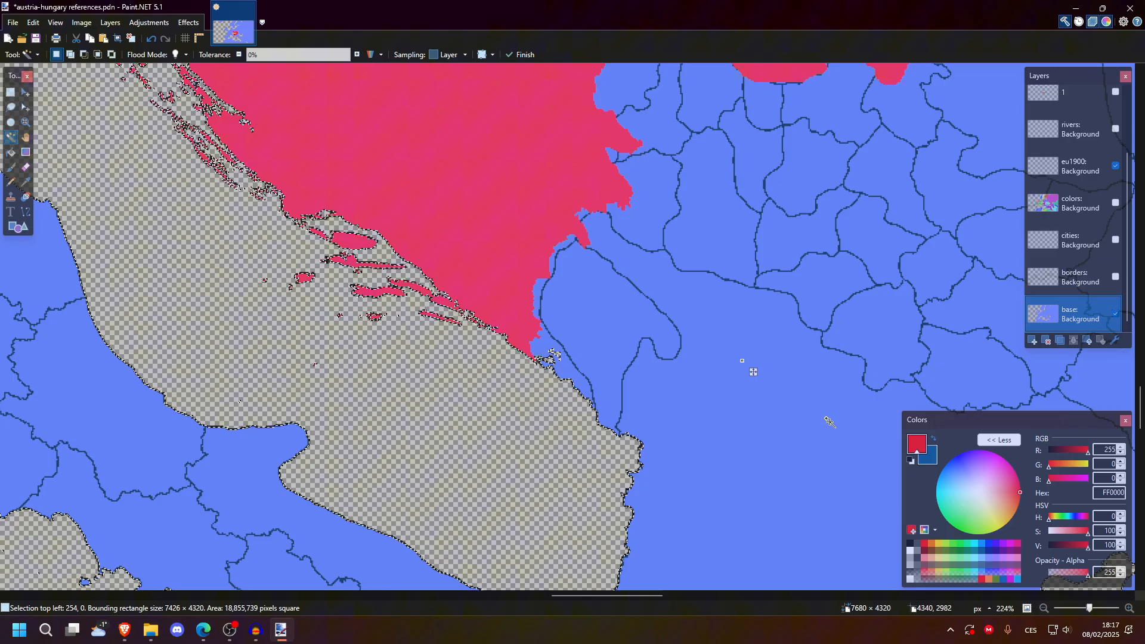
scroll(825, 421, down, 8)
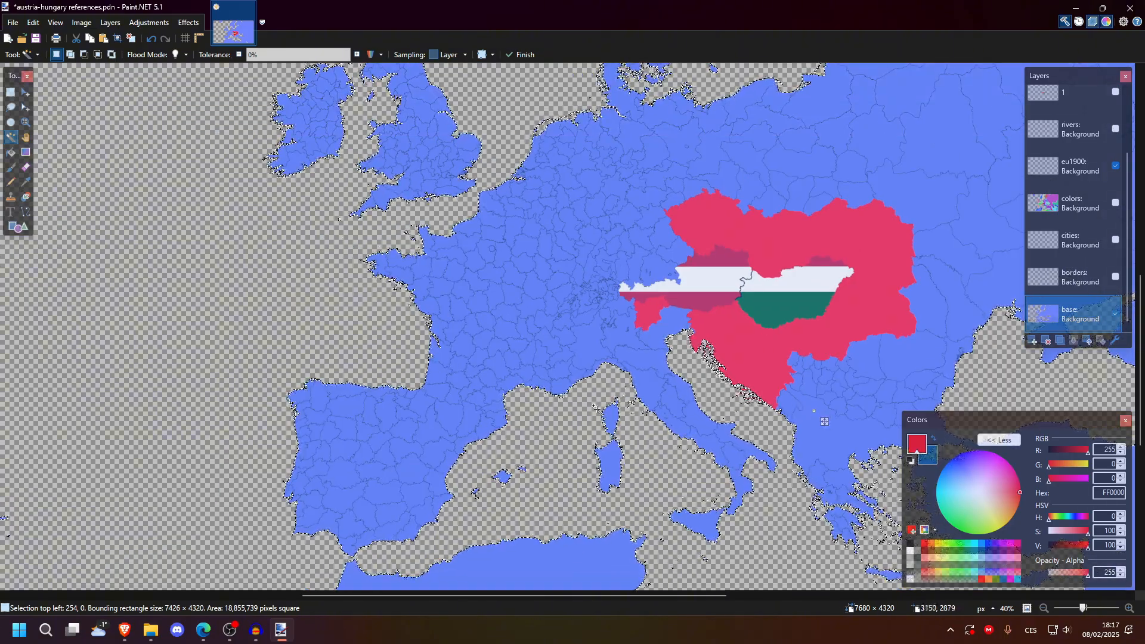
scroll(806, 412, up, 8)
scroll(1073, 208, up, 2)
Step: Deselect, activate layer 3 and brush a red stroke, 3 px wide, along the border and coast south of Dalmatia
click(1089, 145)
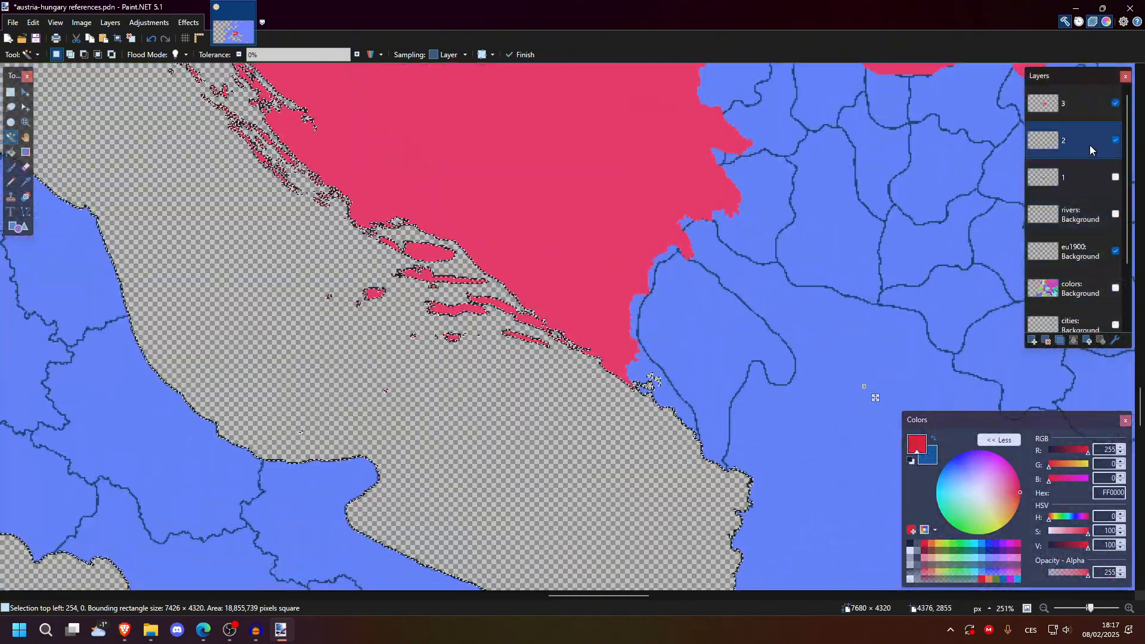
click(1068, 103)
key(ctrl+d)
key(b)
scroll(733, 381, up, 2)
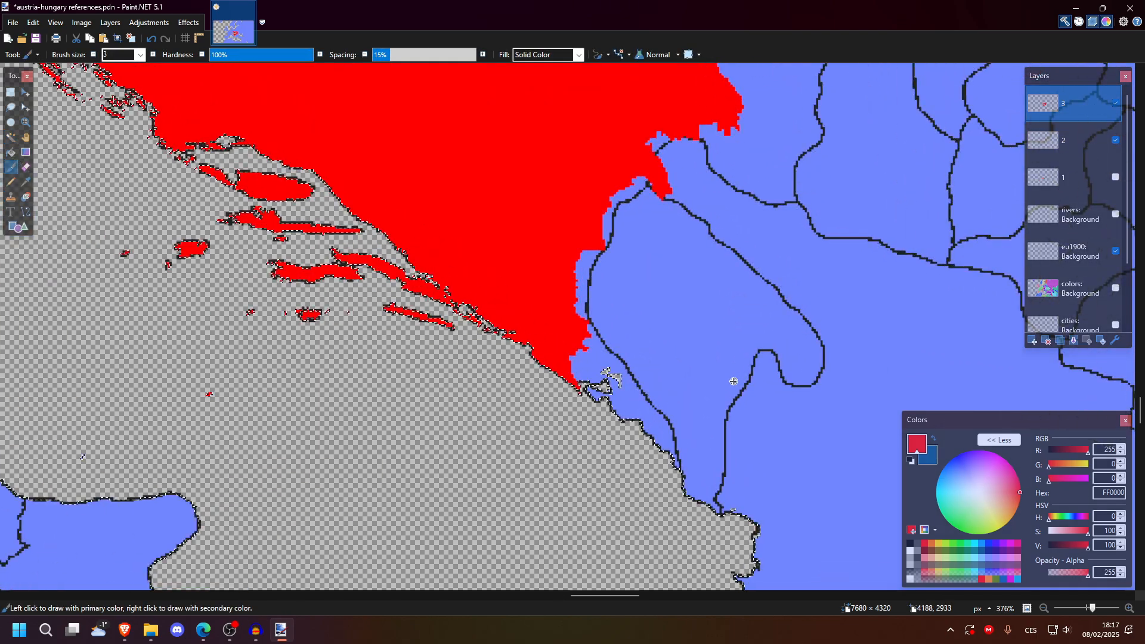
scroll(734, 381, down, 1)
scroll(732, 380, up, 1)
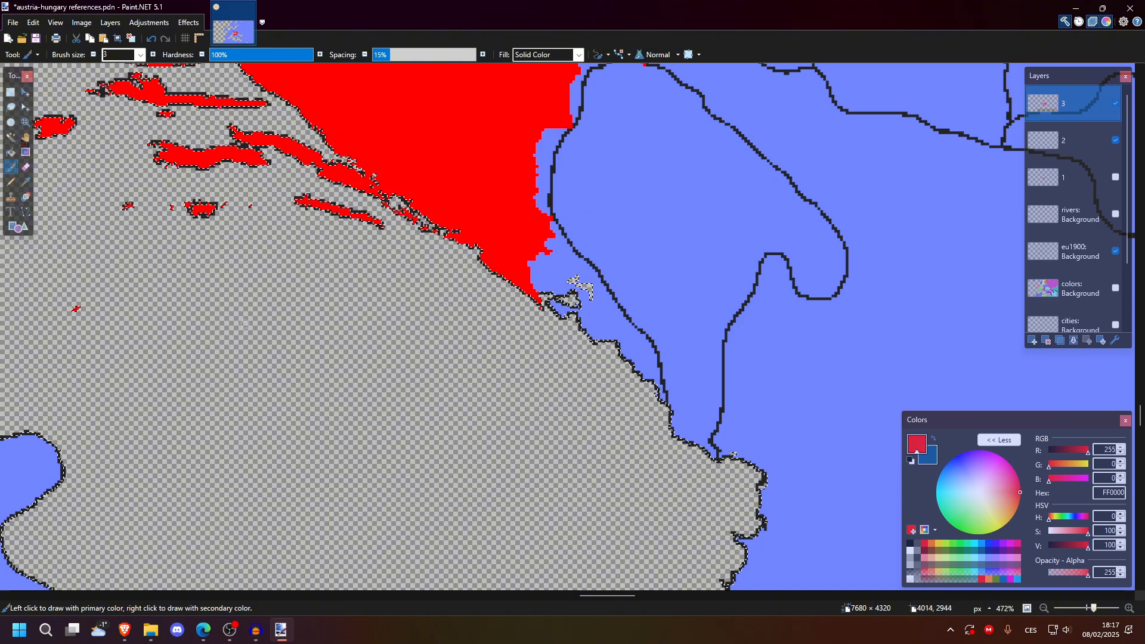
mouse_move(554, 222)
mouse_down()
mouse_move(634, 321)
mouse_move(668, 406)
mouse_up()
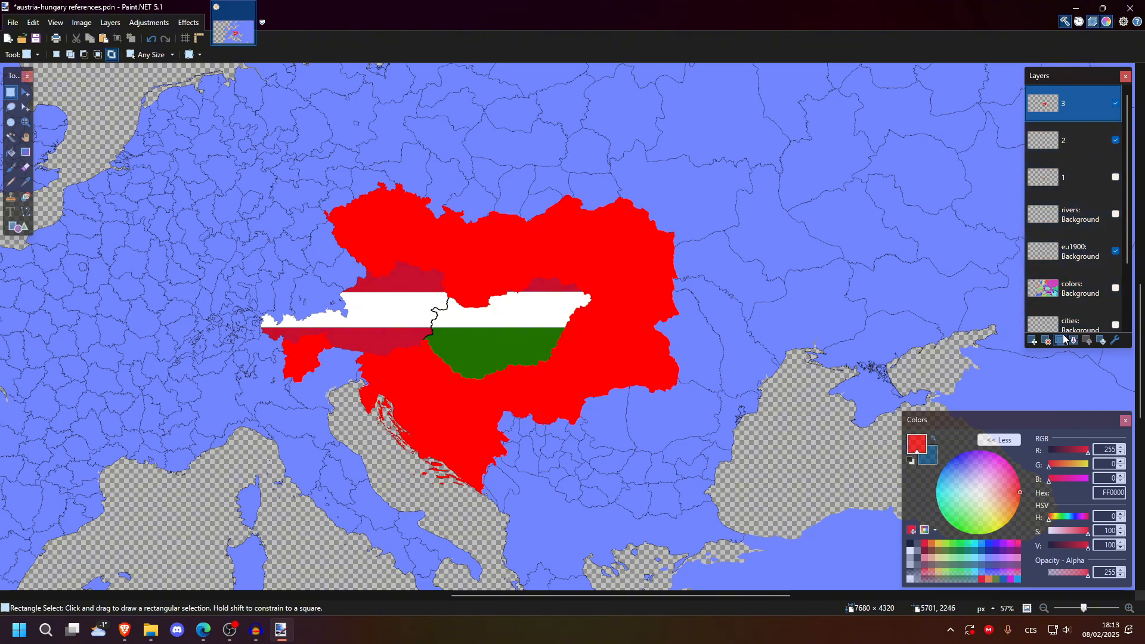
Step: Duplicate layer 2, place the copy directly beneath the duplicated layer 3 at the top of the stack, and merge both copies
click(1066, 177)
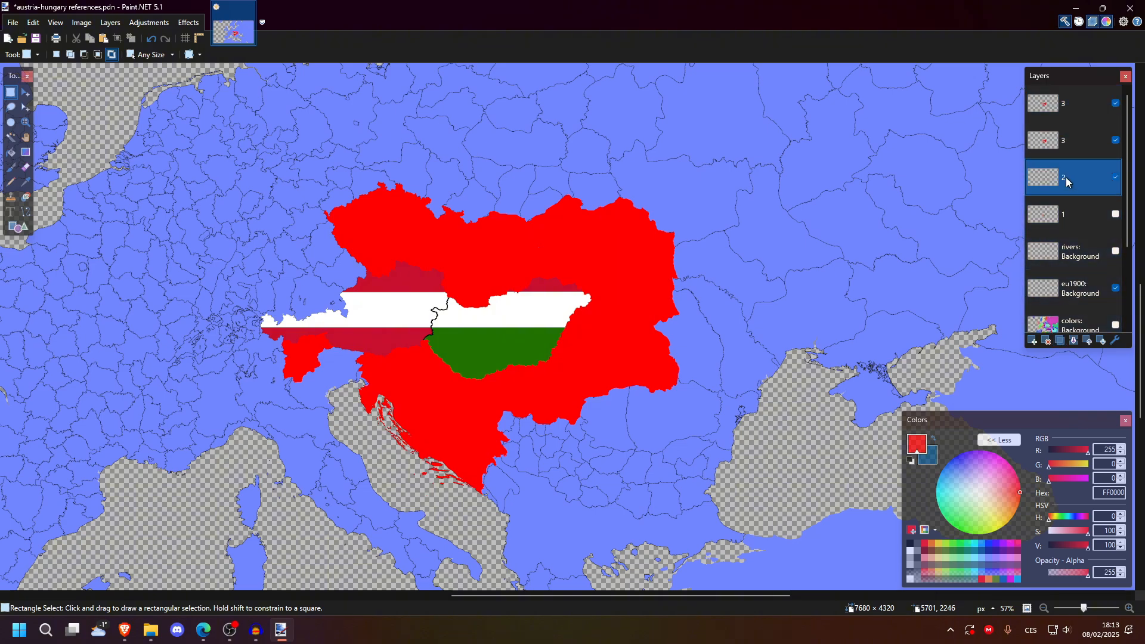
click(1060, 341)
drag(1061, 174, 1072, 114)
click(1072, 113)
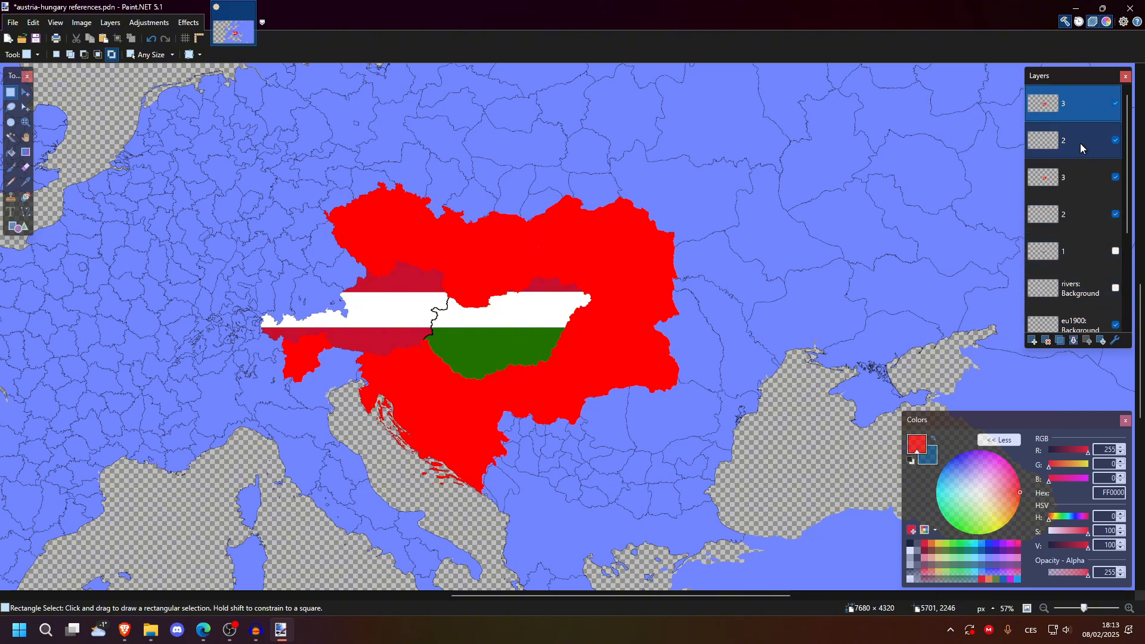
key(ctrl+m)
Step: Rename the merged top layer as 4
double_click(1080, 107)
text(4)
key(Return)
scroll(459, 185, down, 2)
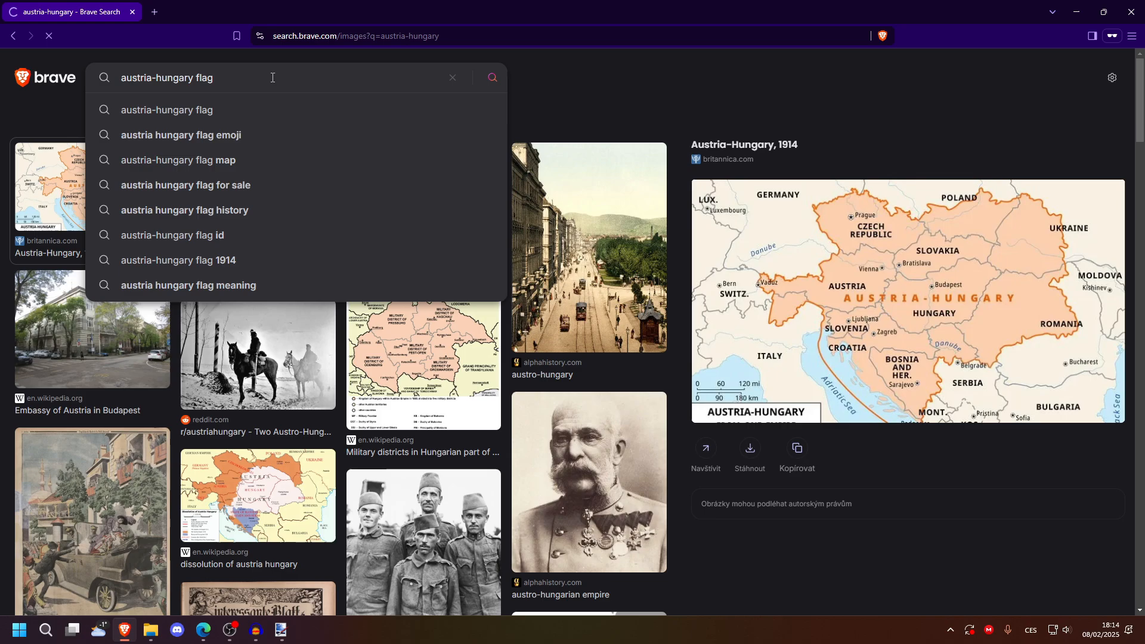
Step: Search the browser's images for "austria-hungary flag" and copy the flag with two crowned shields from the r/vexillology result
key(Return)
click(398, 181)
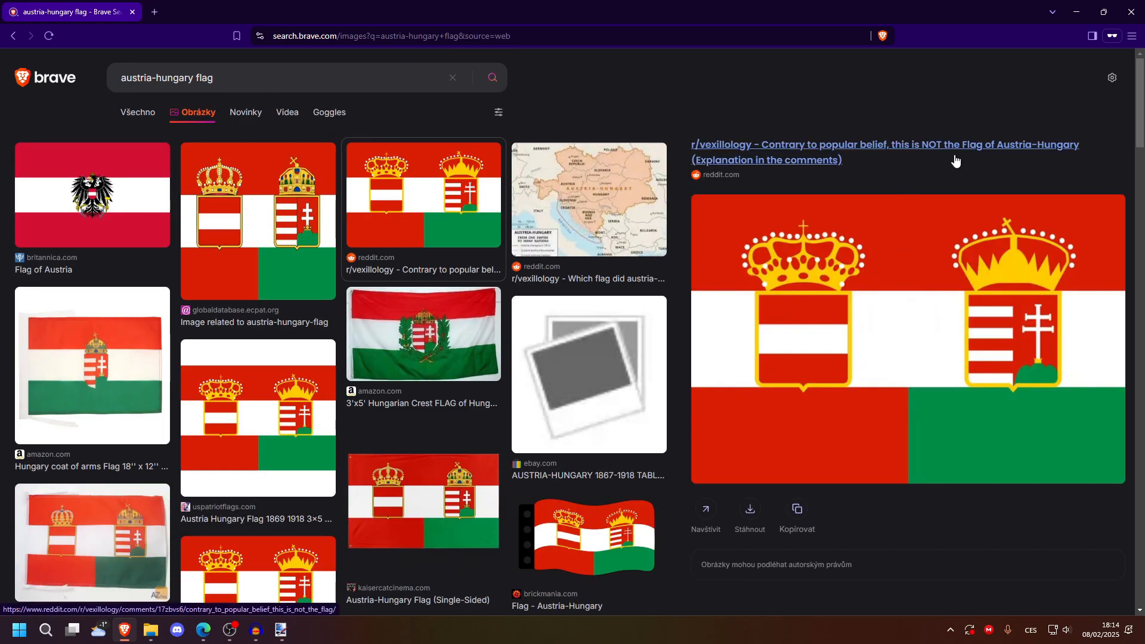
right_click(917, 347)
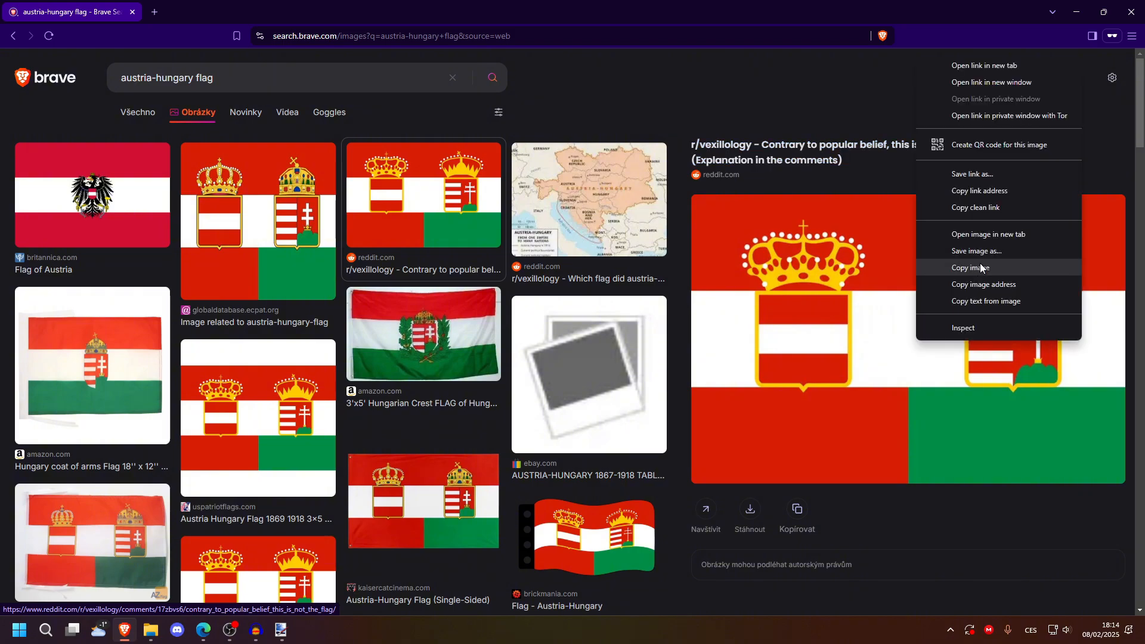
click(988, 265)
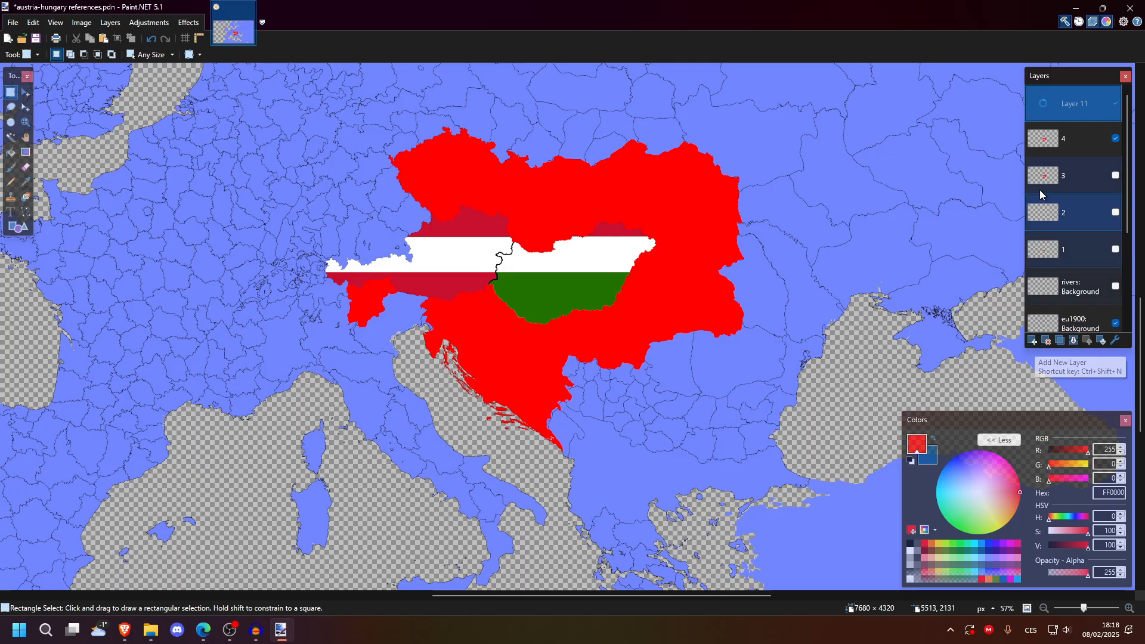
Step: Move the new Layer 11 below layer 4, paste the flag onto it and position the flag behind the empire's shape
click(1055, 112)
drag(1055, 112, 1028, 162)
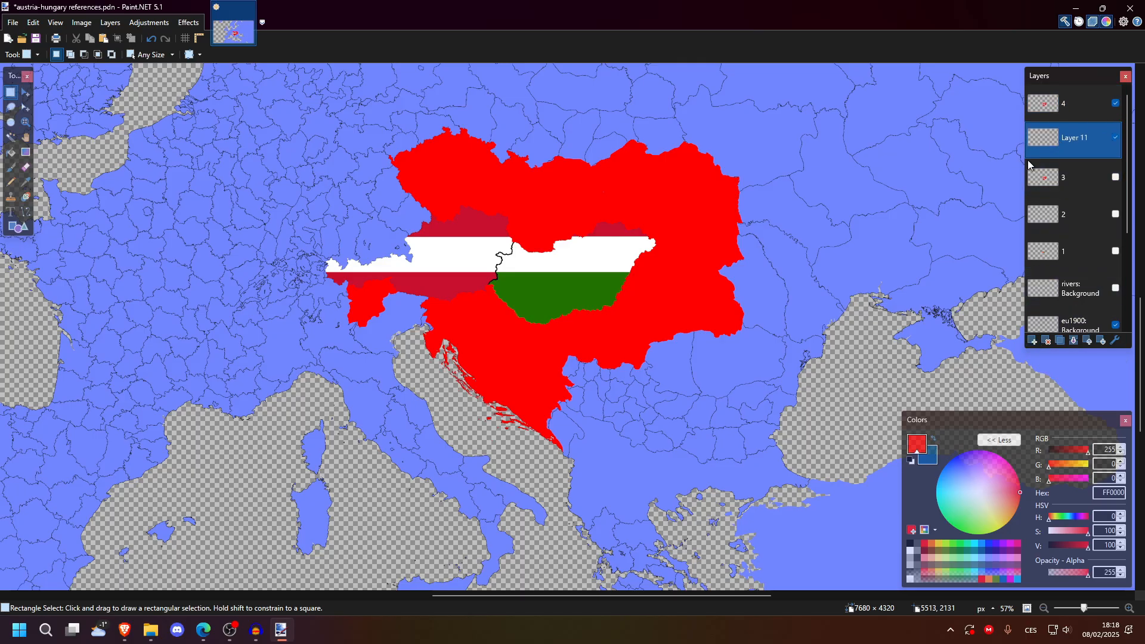
scroll(715, 316, down, 2)
key(ctrl+v)
drag(787, 404, 799, 412)
scroll(651, 290, up, 1)
scroll(758, 251, up, 1)
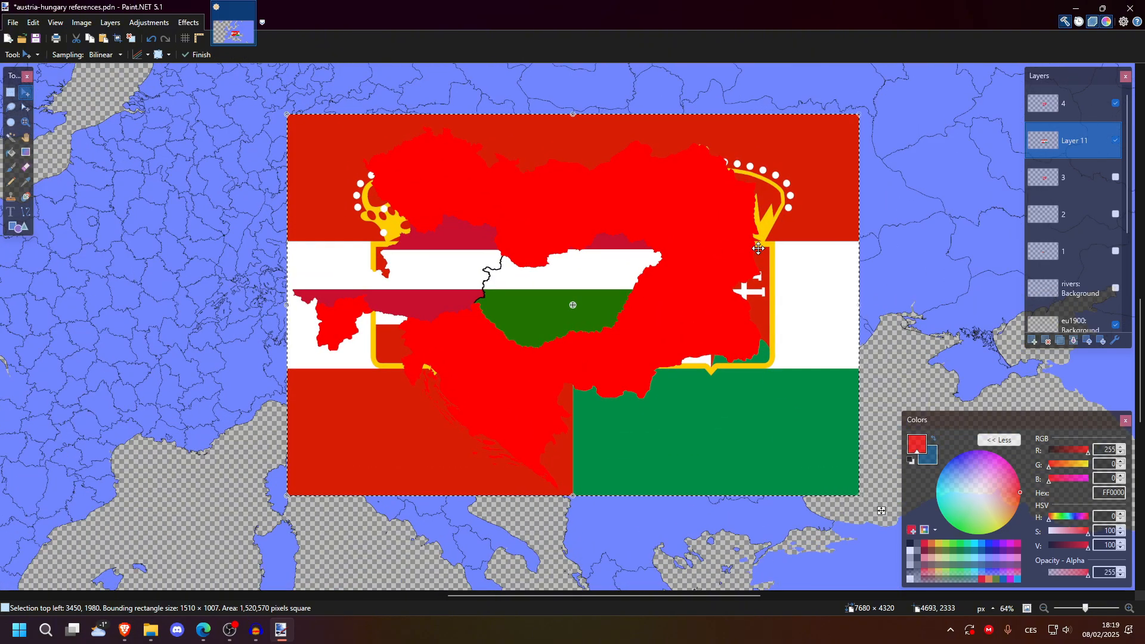
Step: Set layer 4's opacity to 150
double_click(628, 309)
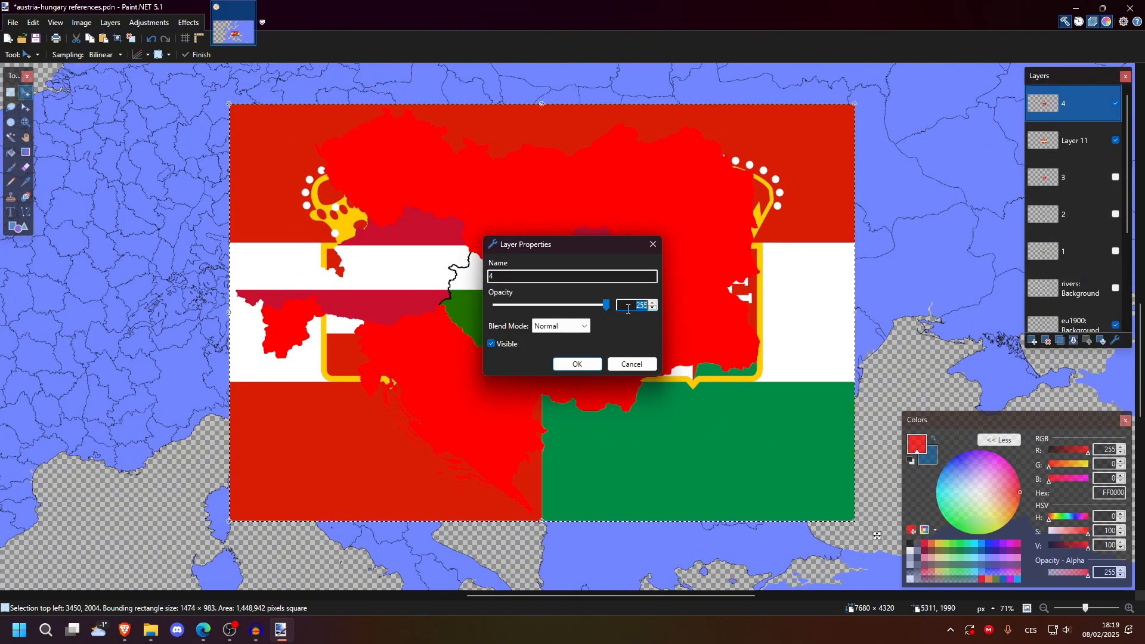
text(150)
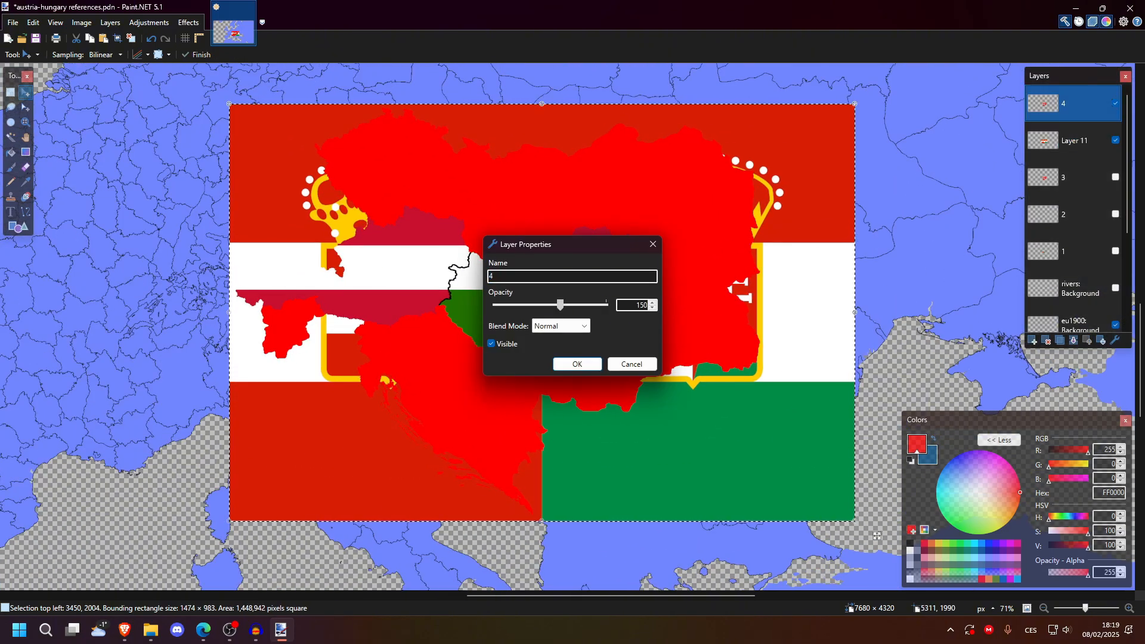
key(Return)
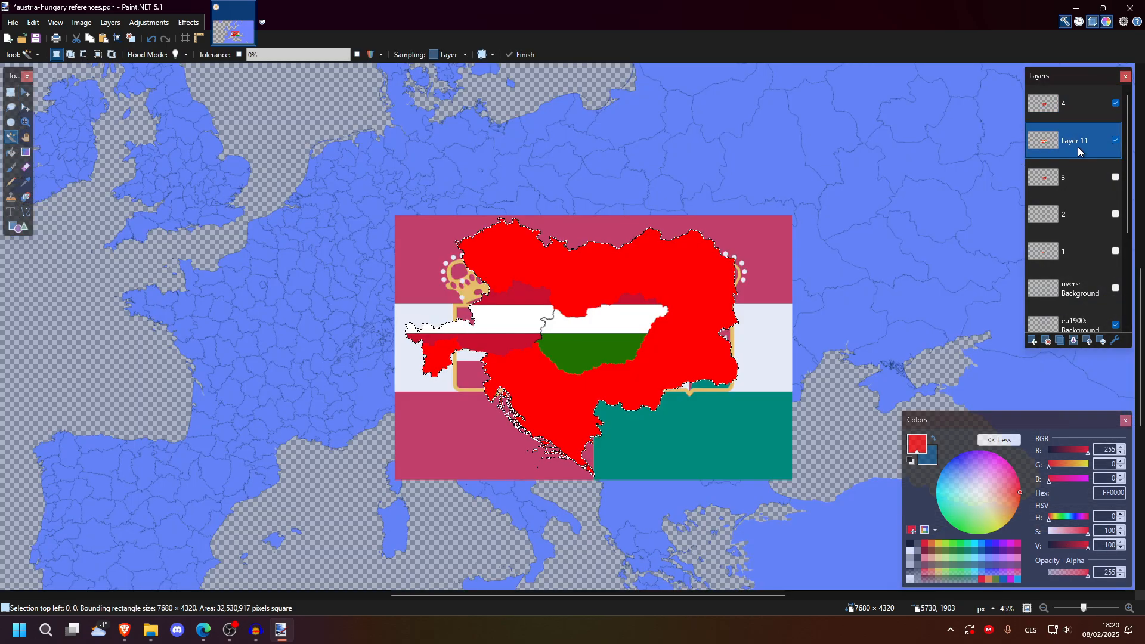
Step: Erase the flag outside the Austria-Hungary outline on Layer 11 and clear the selection
key(Delete)
key(ctrl+d)
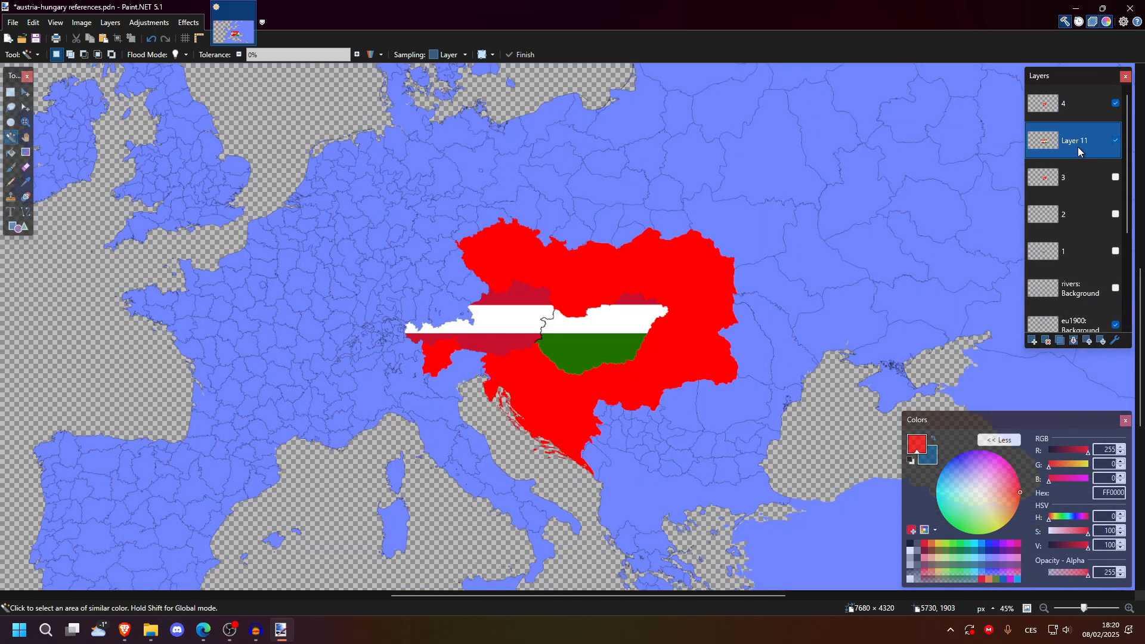
Step: Move Layer 11 above layer 4, merge it down into layer 4 and save the file
drag(1078, 147, 1077, 89)
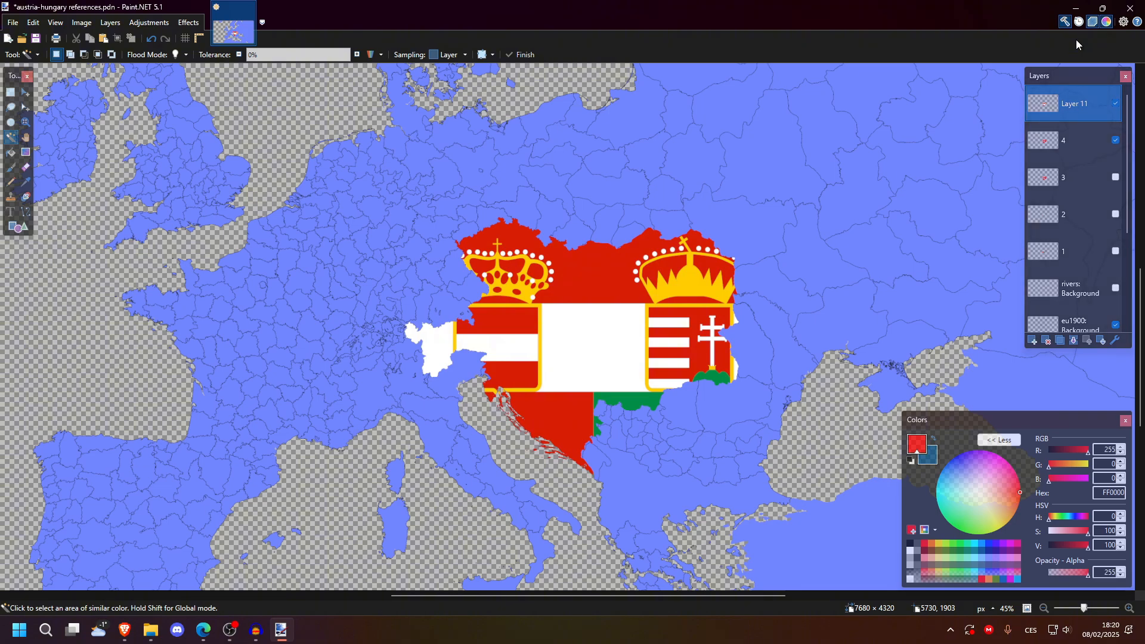
click(1073, 339)
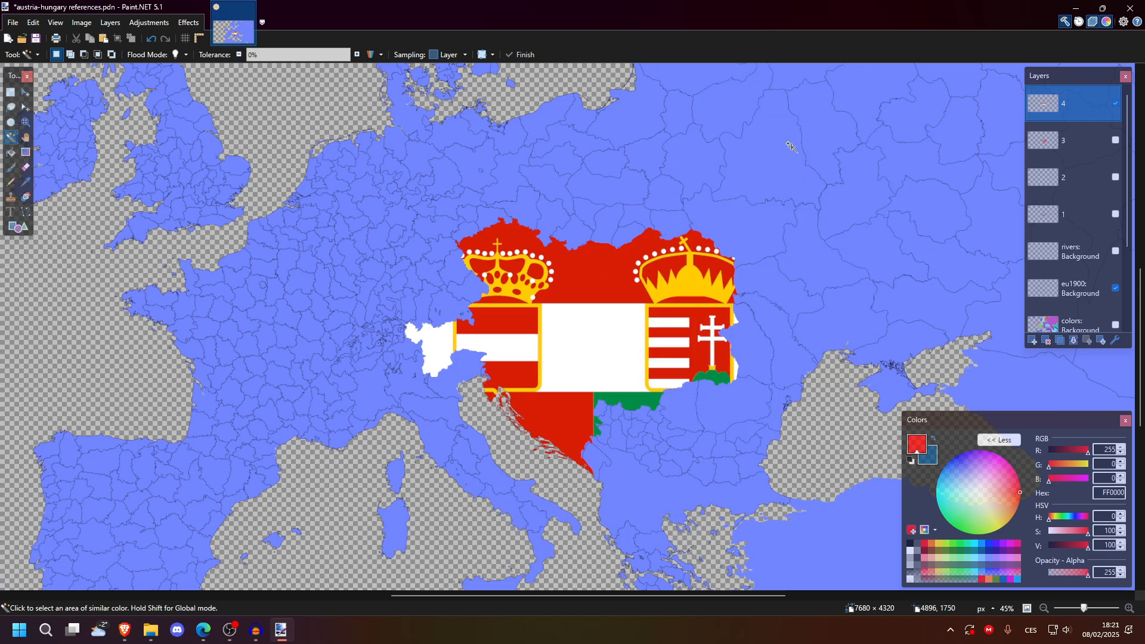
key(ctrl+s)
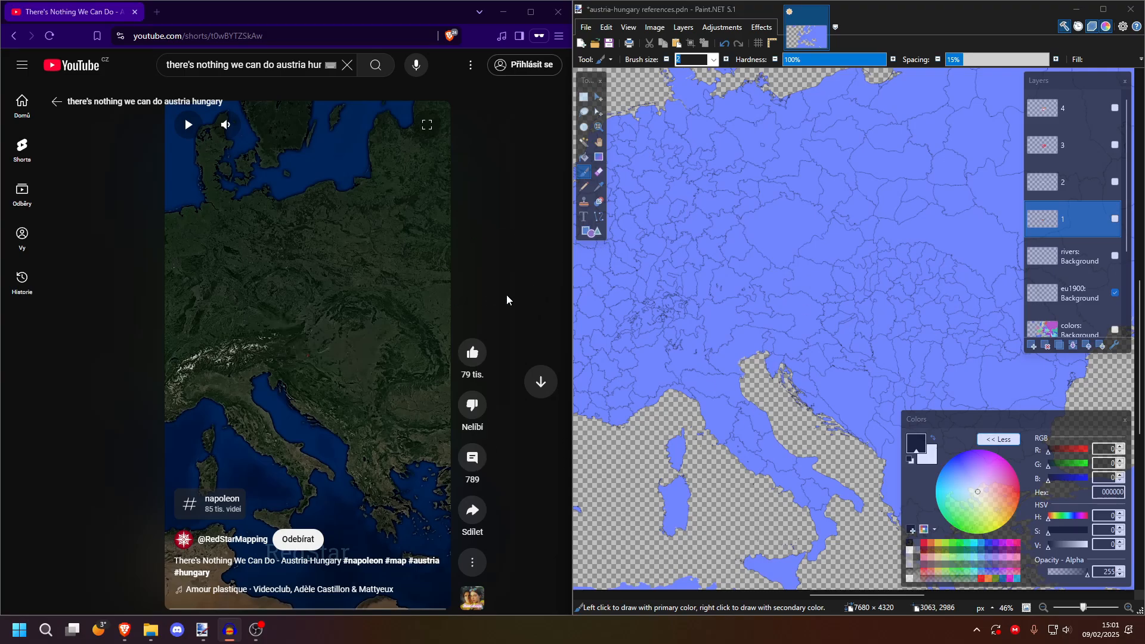
Step: Play the start of the Austria-Hungary reference Short and show layers 1 and 2 to match its Austria and Hungary stages
click(434, 299)
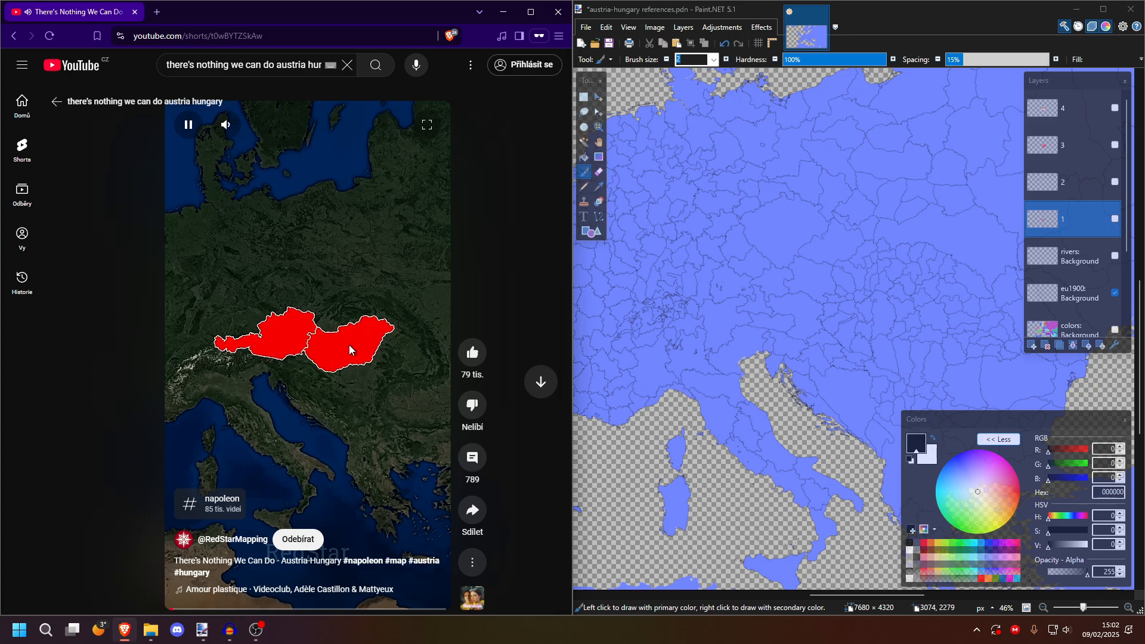
click(1115, 219)
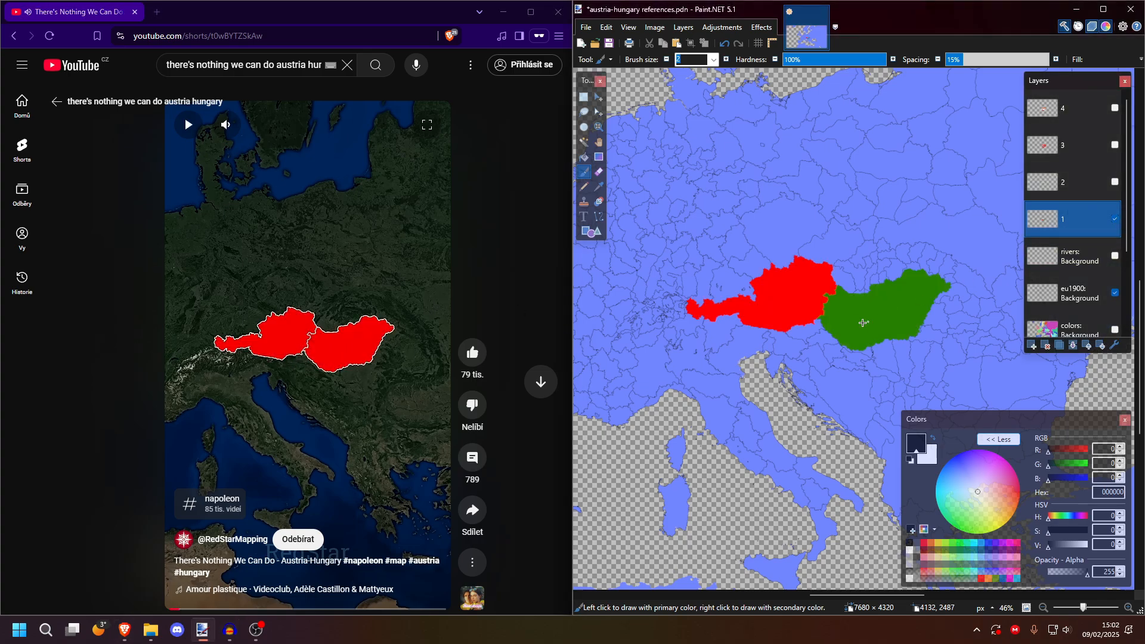
click(314, 380)
click(314, 381)
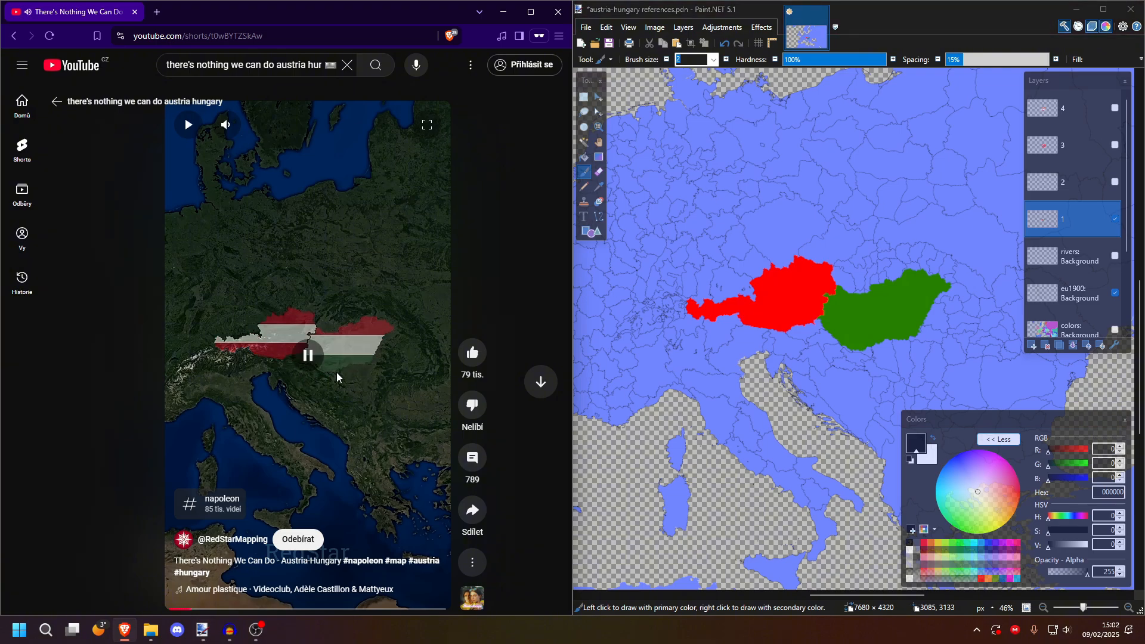
click(1115, 182)
Step: Continue the reference Short through the empire's expansion and show layers 3 and 4 to match its stages
click(306, 382)
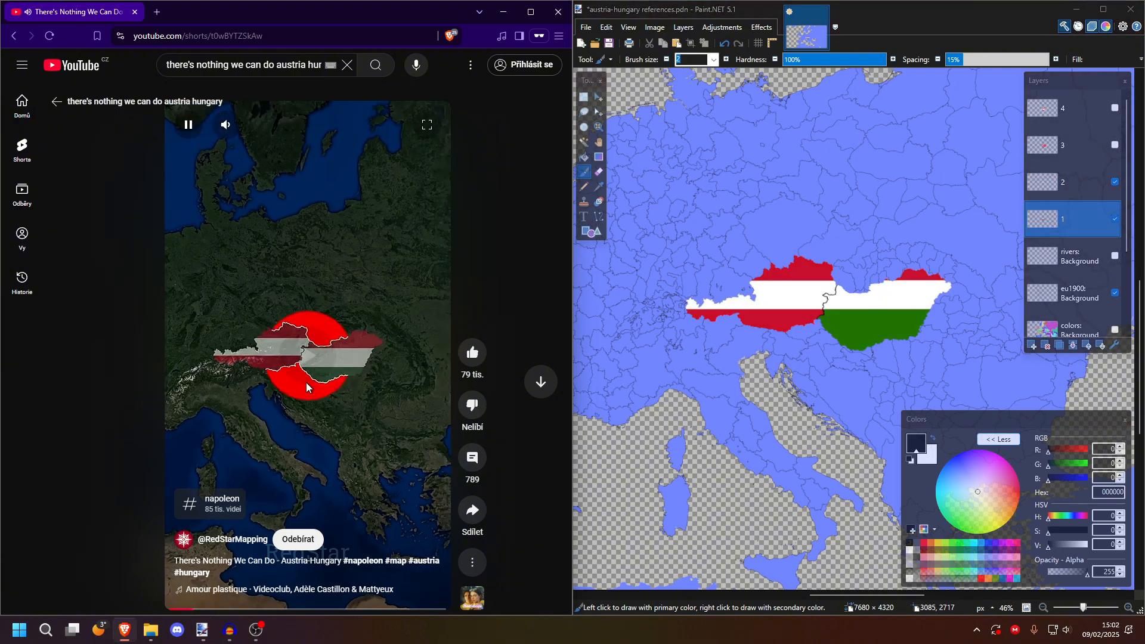
click(306, 382)
click(1115, 145)
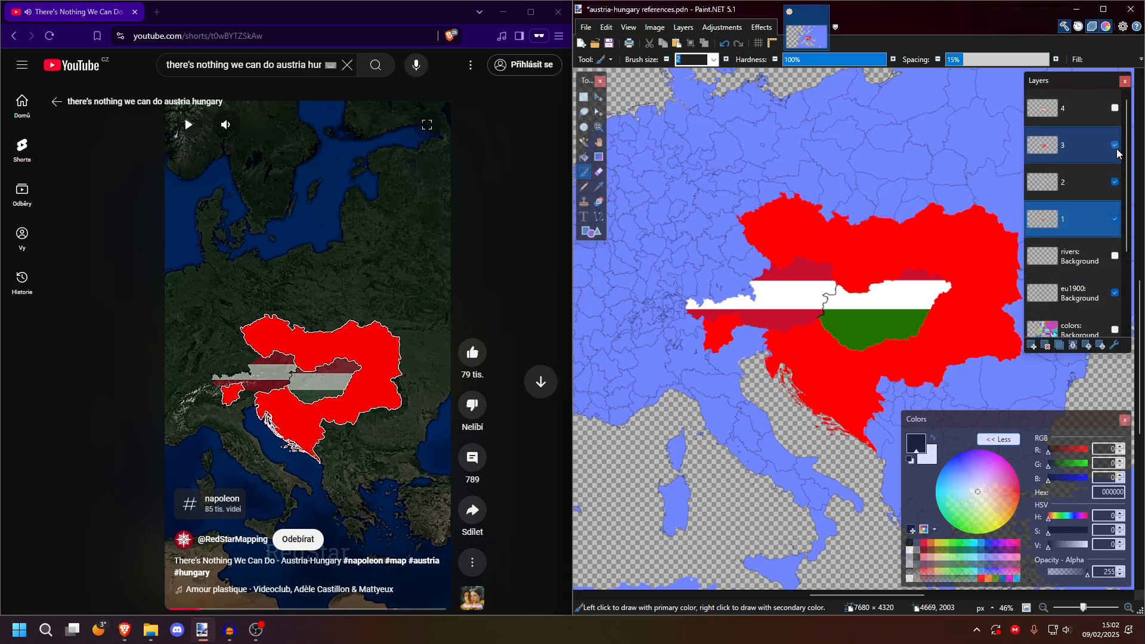
click(342, 338)
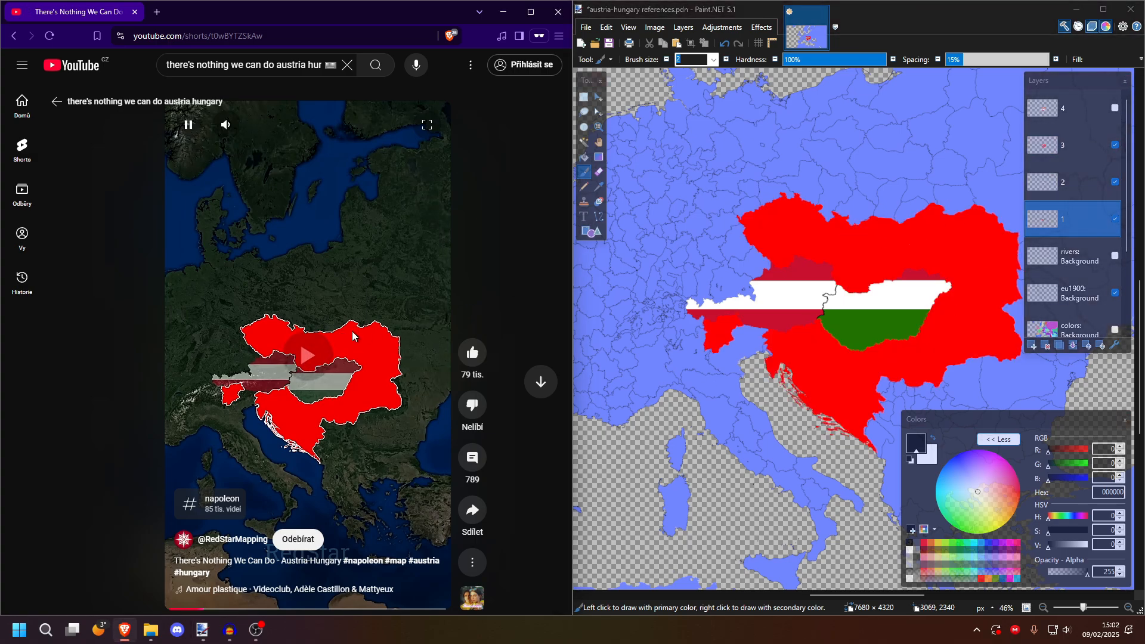
click(1114, 108)
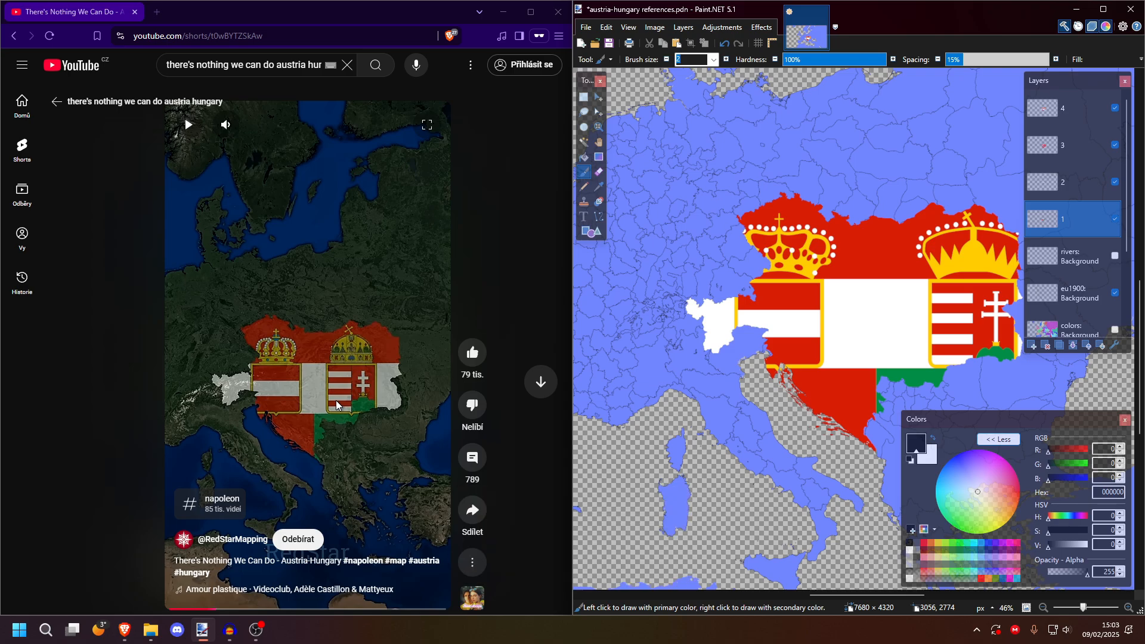
Step: Play the reference Short onward, pausing to examine how the eastern territory is taken from Austria-Hungary
click(336, 399)
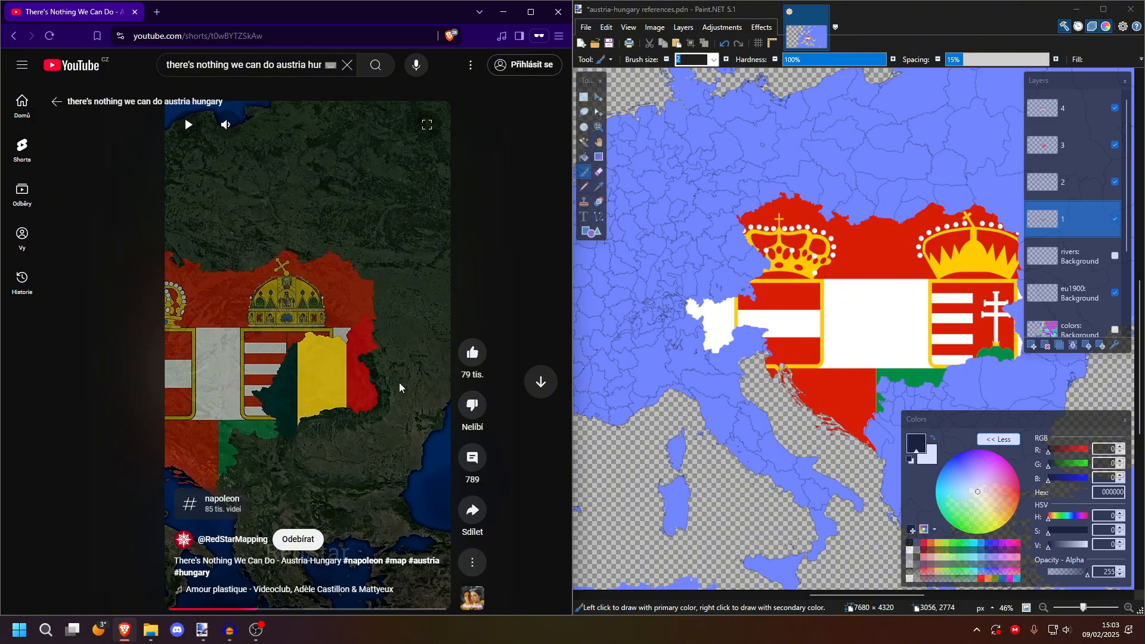
click(262, 324)
click(261, 324)
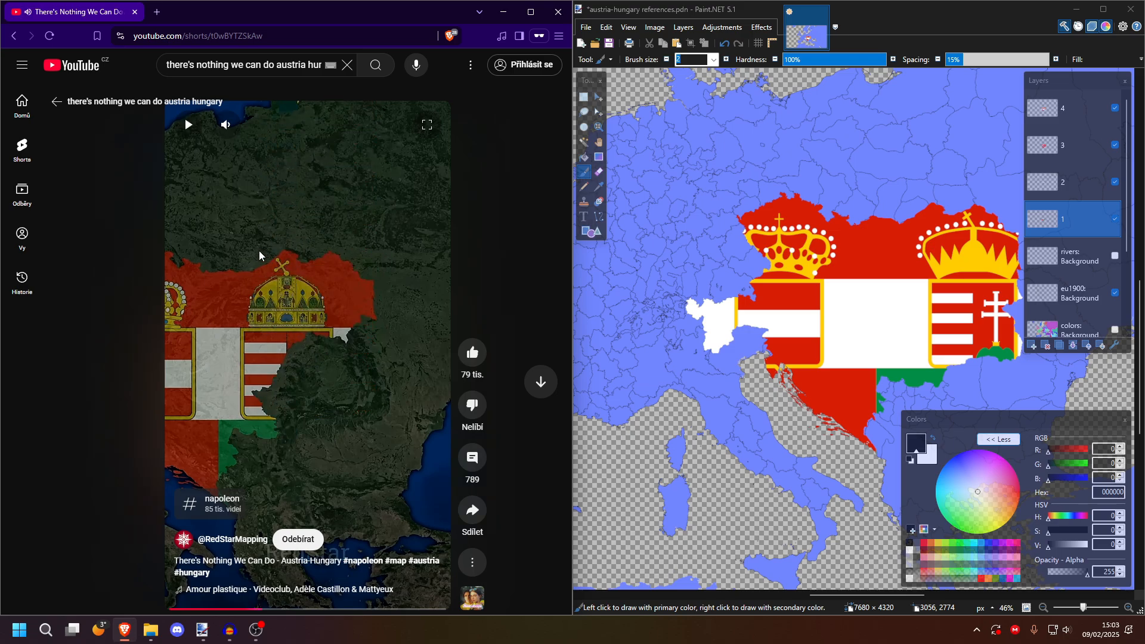
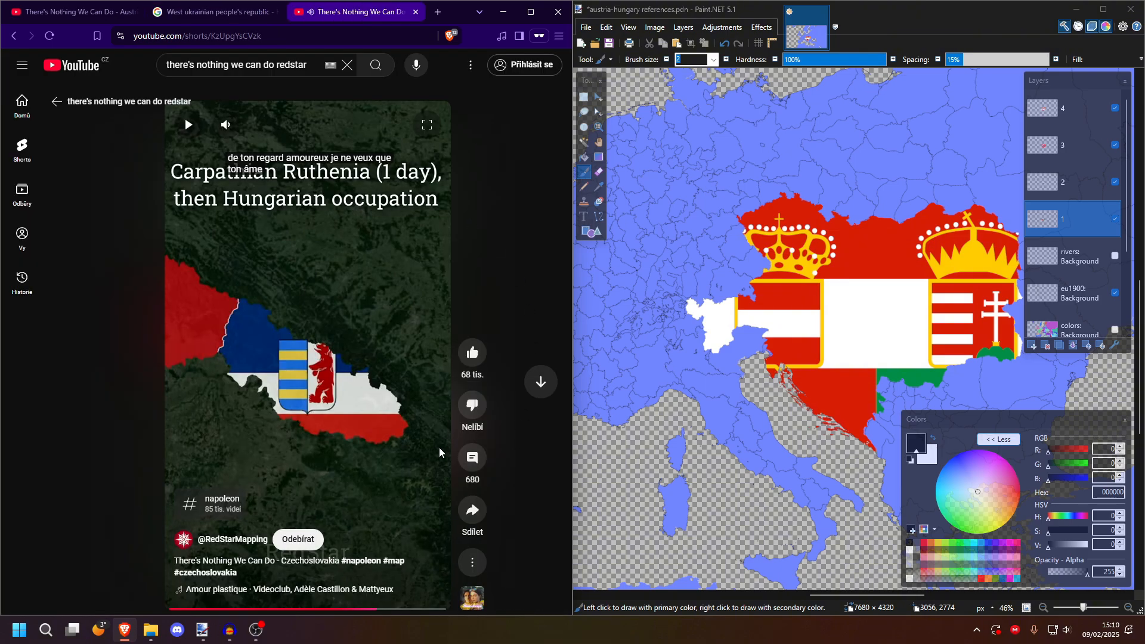
Step: Compare the Carpathian Ruthenia scene in the Czechoslovakia Short with the West Ukrainian People's Republic map in the browser
click(432, 449)
click(328, 331)
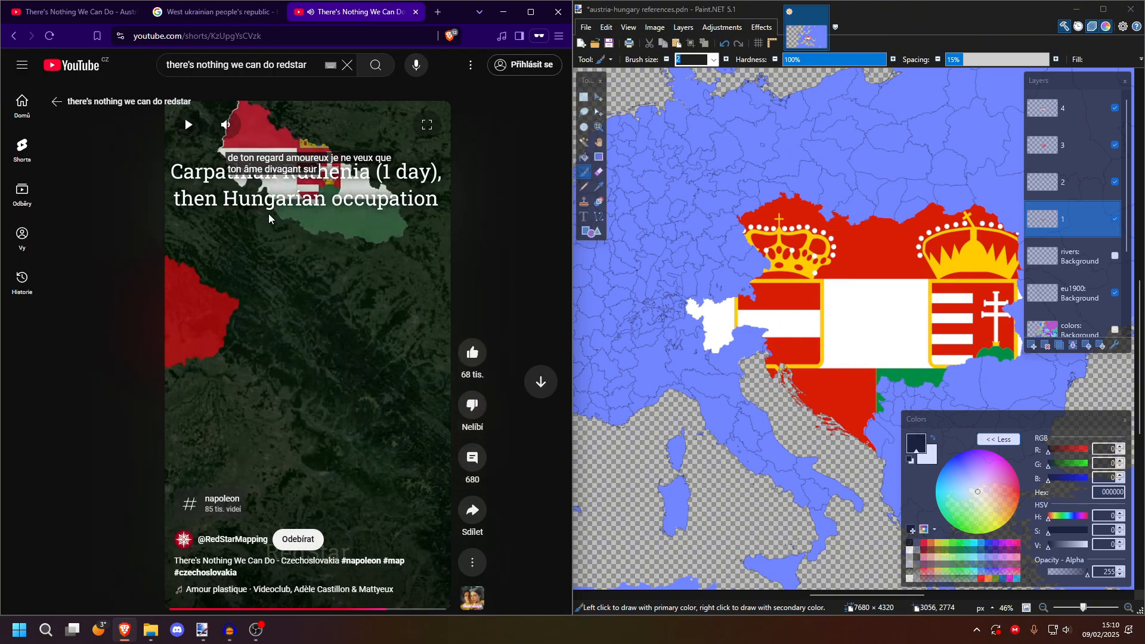
click(214, 13)
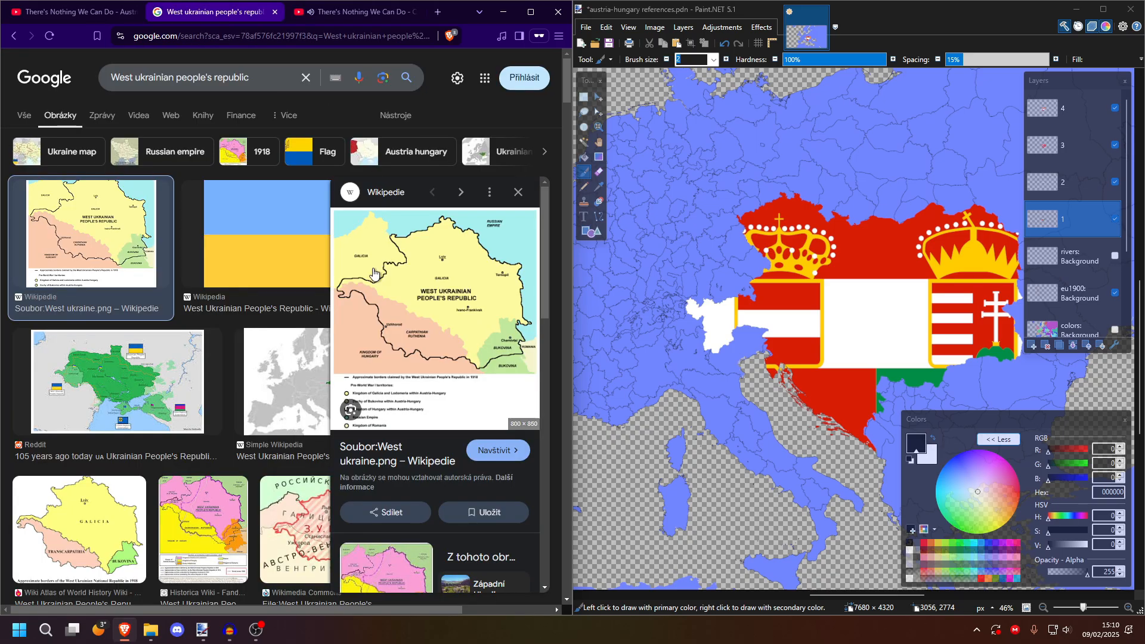
click(317, 13)
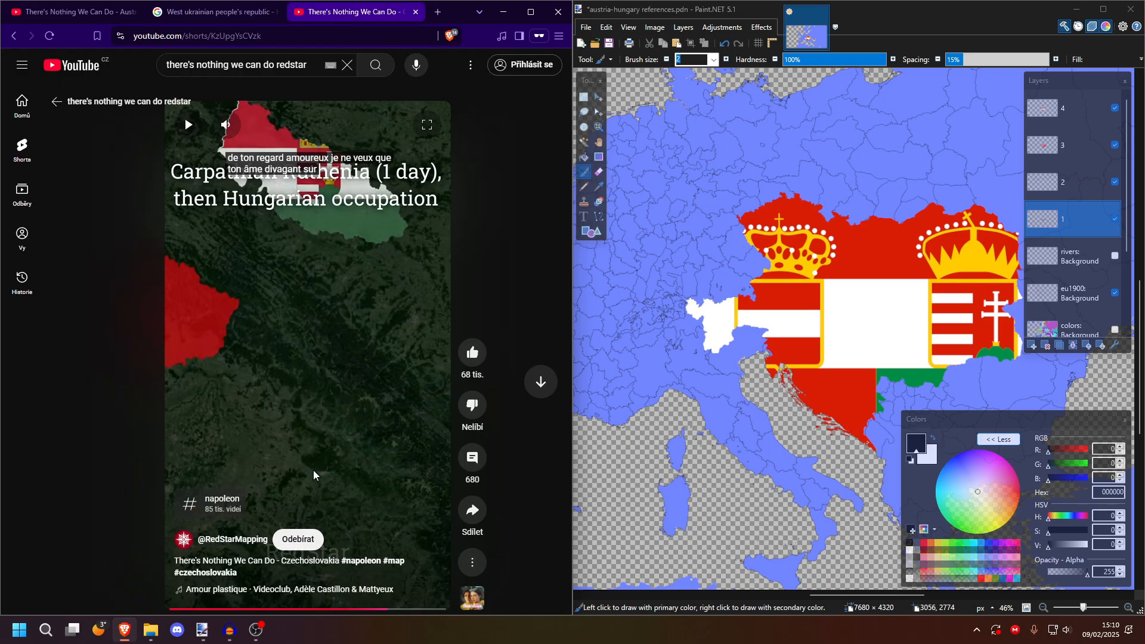
click(215, 13)
Step: Switch to the Paint.NET window and maximize it to work on the eastern part of the Austria-Hungary map
double_click(910, 13)
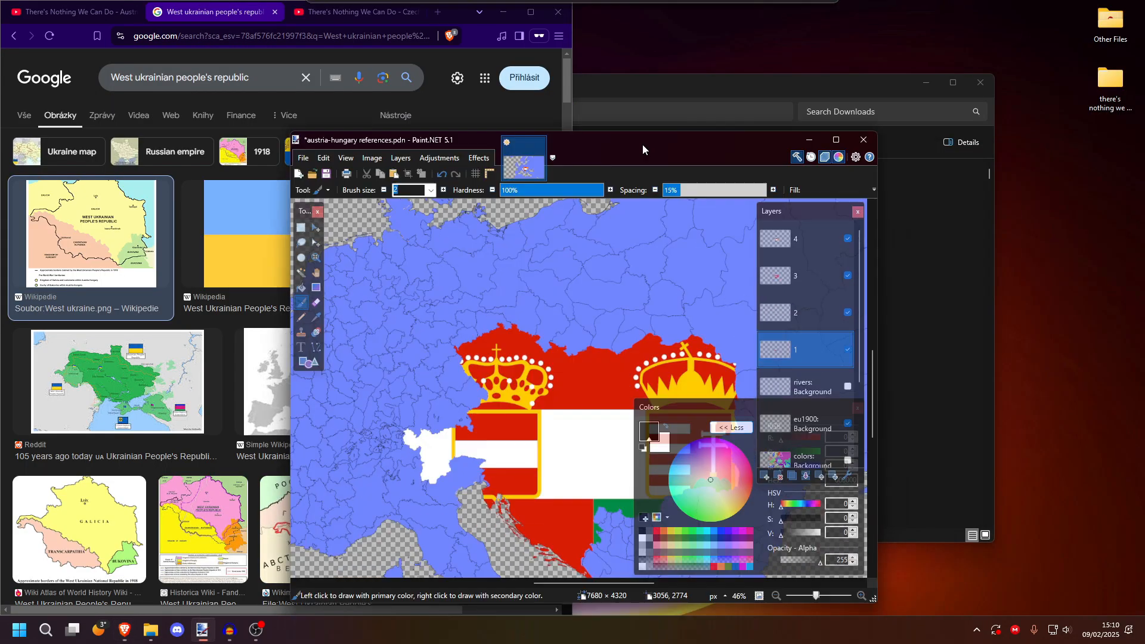
scroll(417, 279, up, 5)
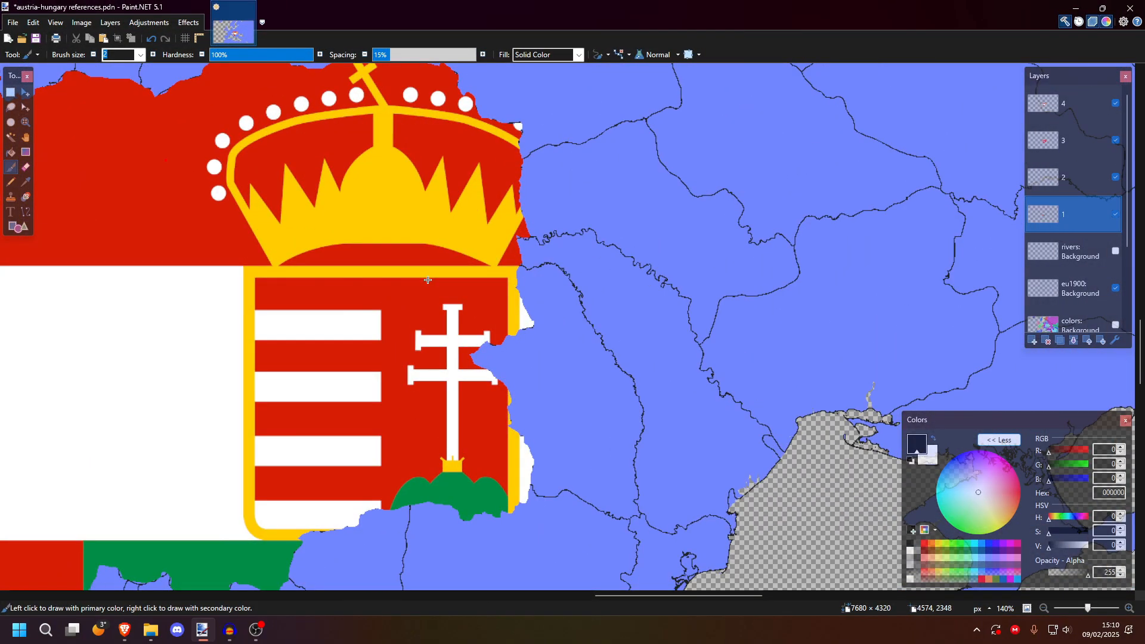
scroll(427, 279, down, 4)
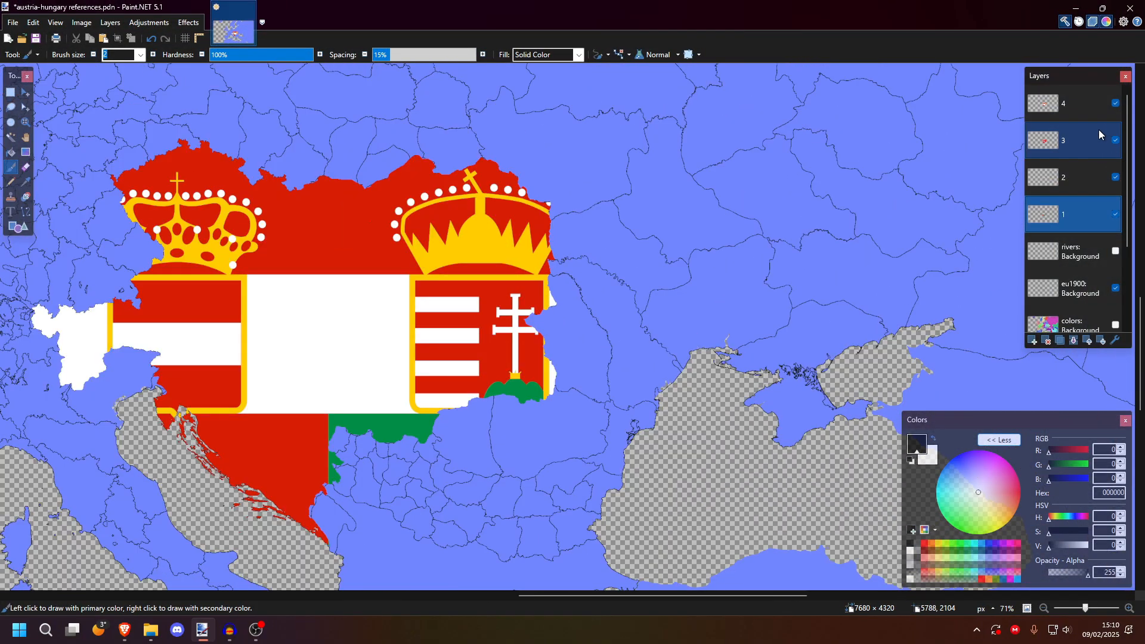
Step: Hide layers 1, 2 and 3 and set layer 4's opacity to 150
click(1116, 177)
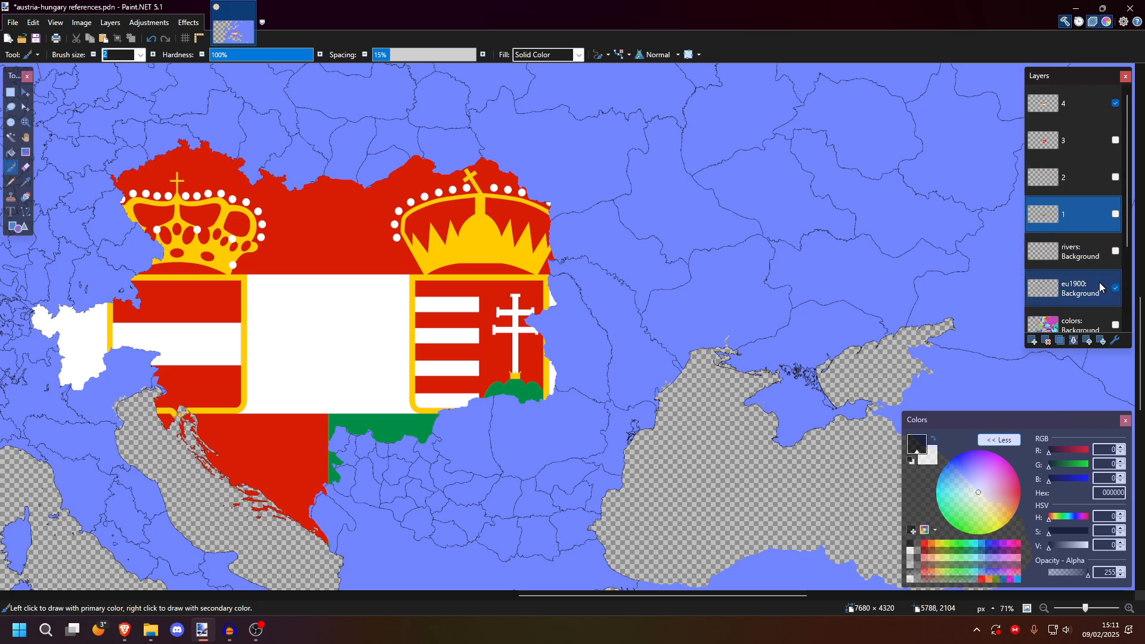
double_click(1081, 116)
double_click(640, 305)
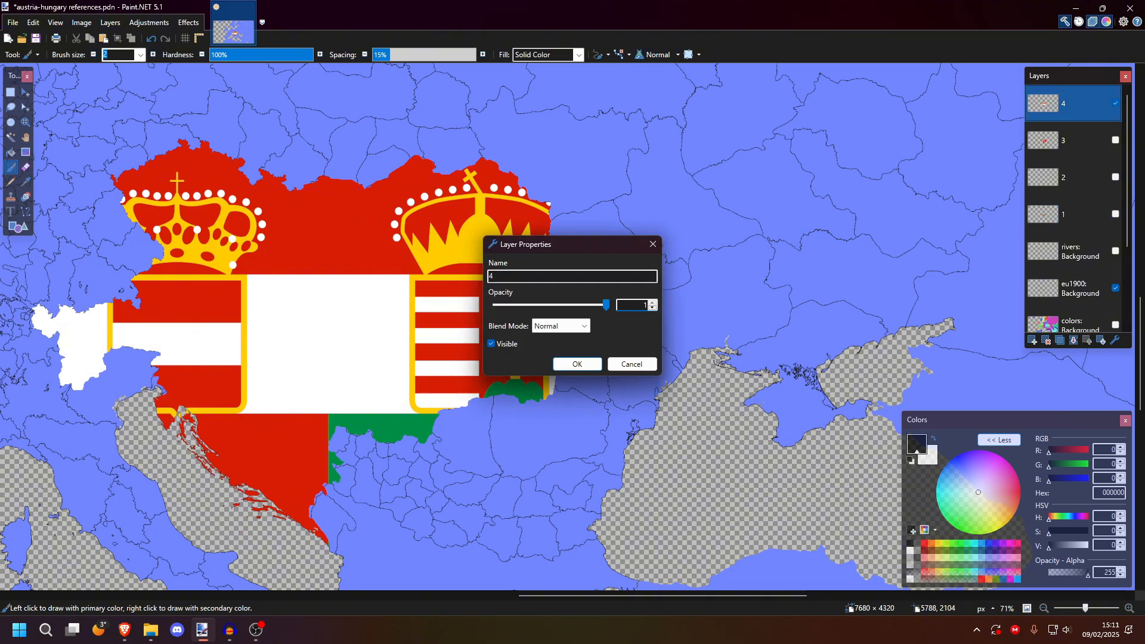
text(150)
key(Return)
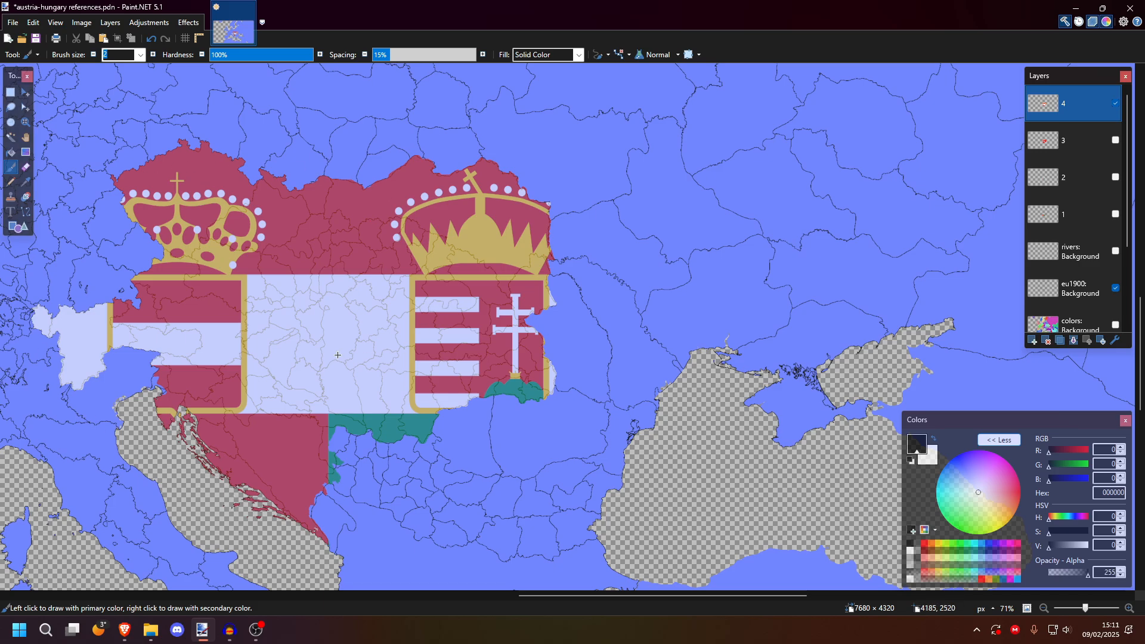
Step: Select the whole Austria-Hungary shape on layer 4 by selecting the empty area around it and inverting that selection
ctrl+scroll(344, 350, up, 4)
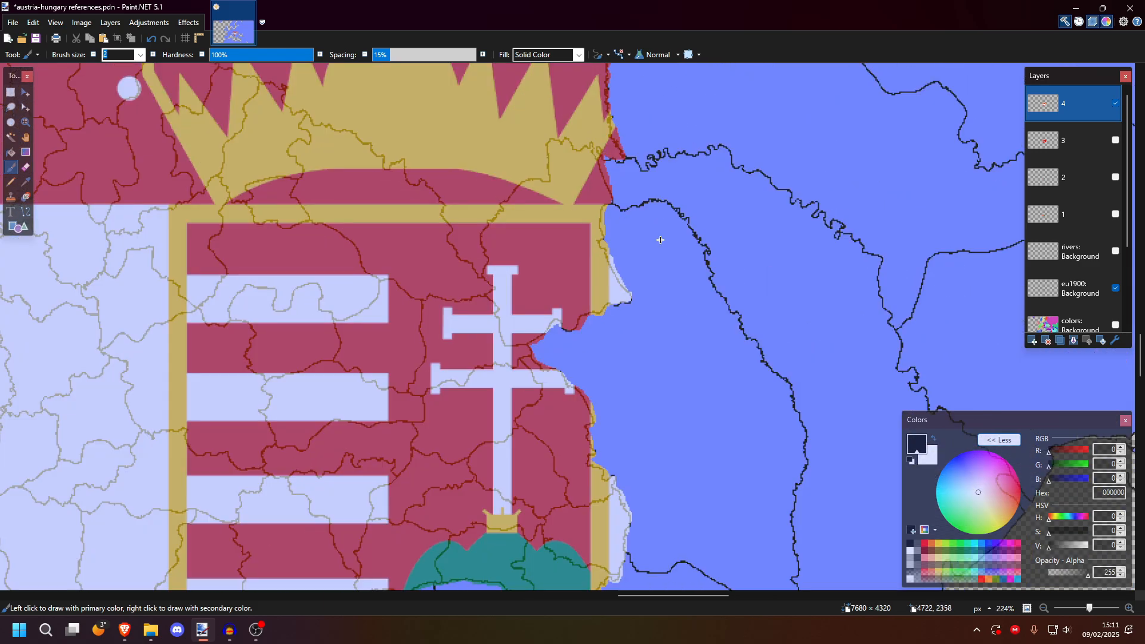
ctrl+scroll(610, 363, up, 1)
ctrl+scroll(610, 364, down, 1)
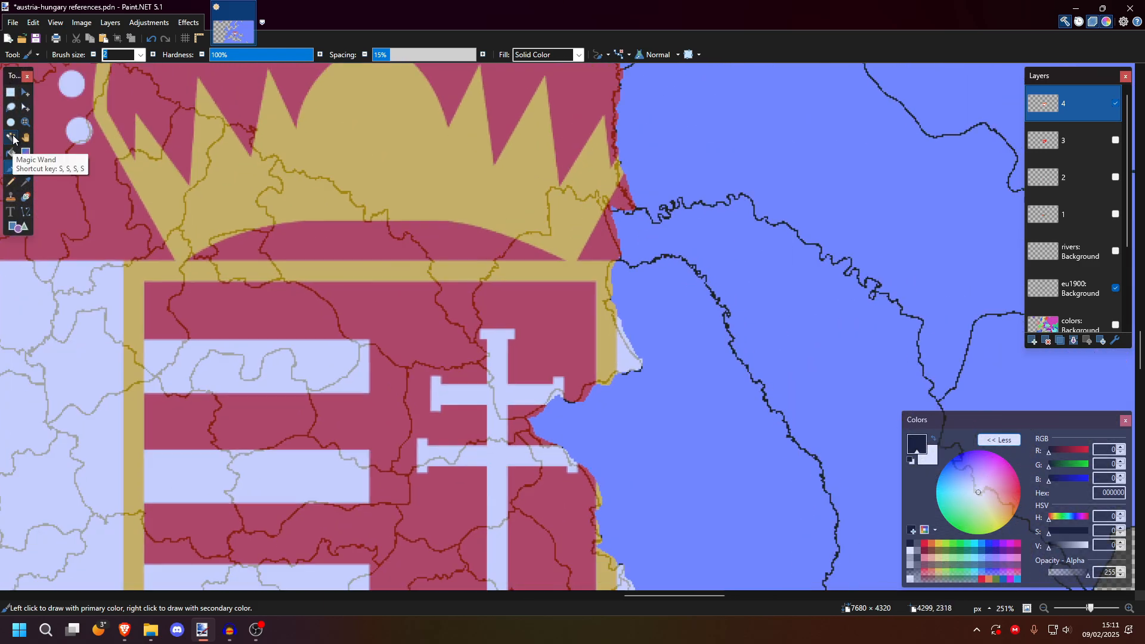
click(10, 137)
ctrl+scroll(467, 349, down, 3)
ctrl+scroll(467, 349, down, 4)
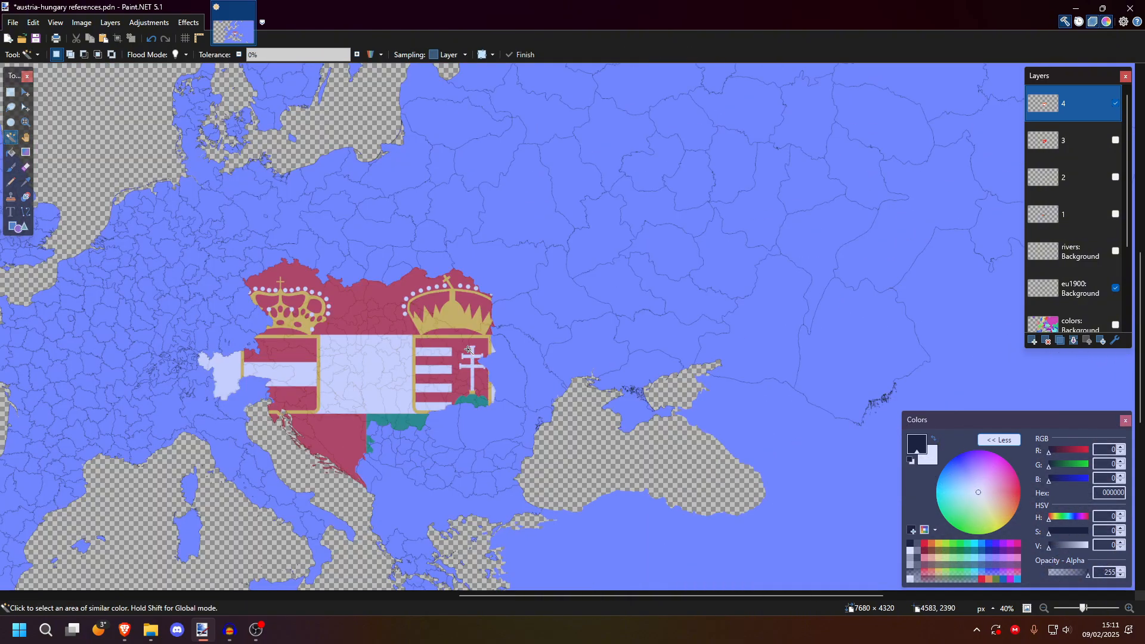
click(591, 258)
ctrl+scroll(512, 310, down, 5)
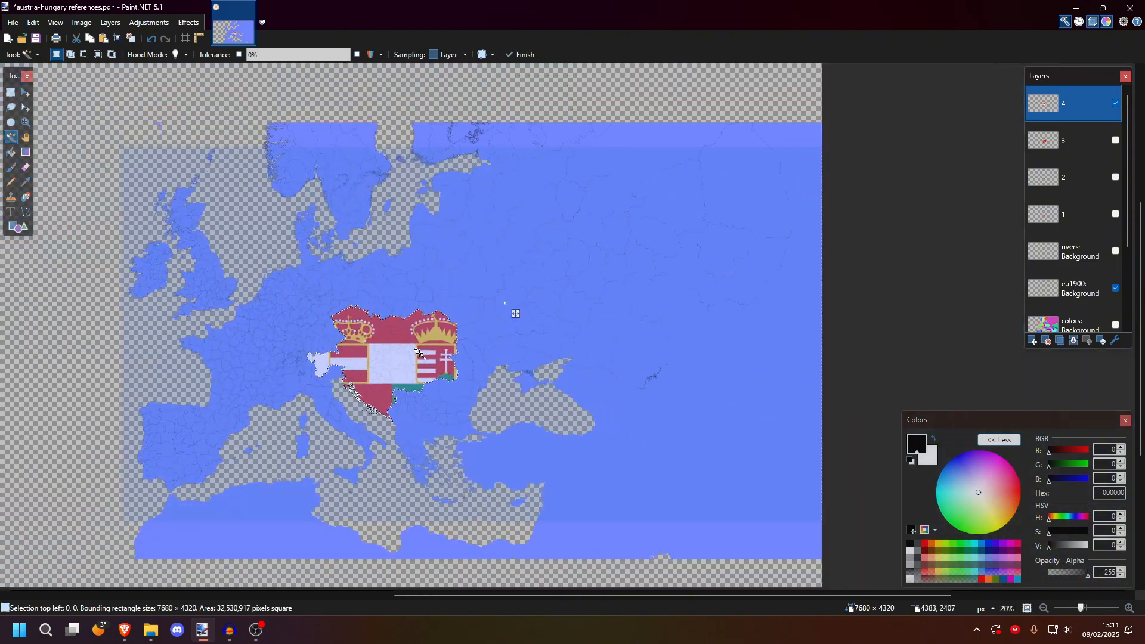
key(s)
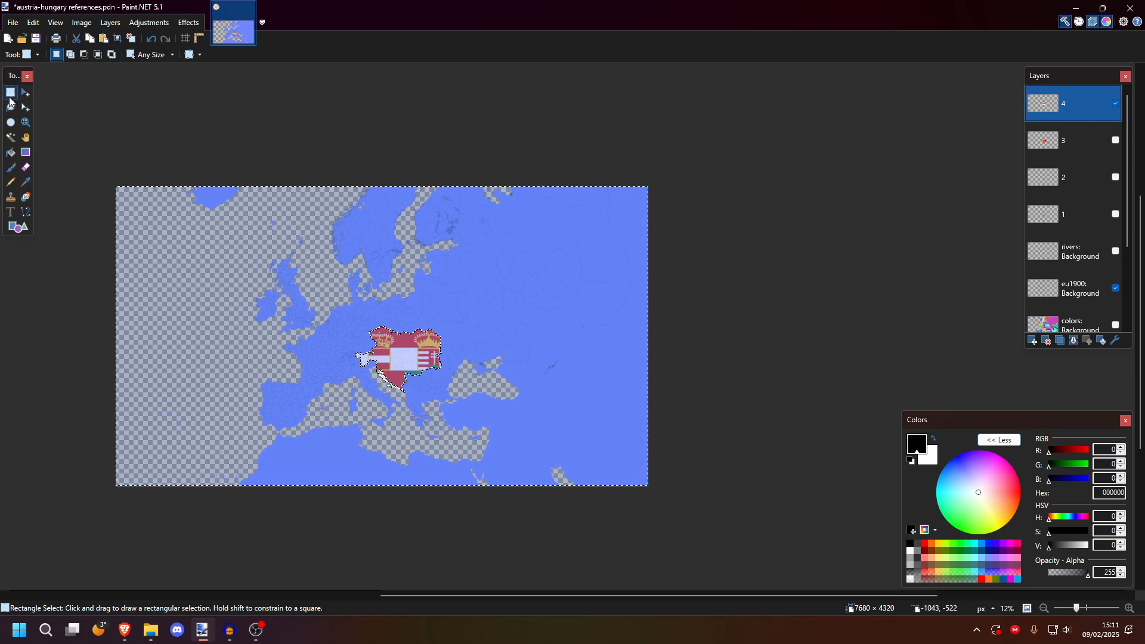
click(111, 54)
drag(356, 327, 441, 392)
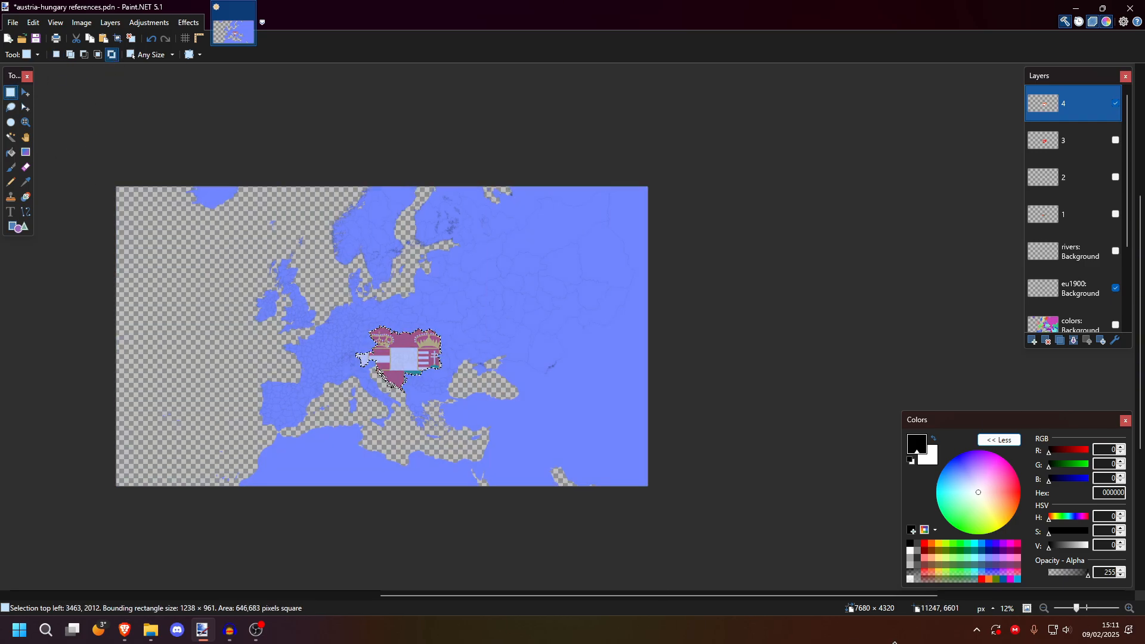
Step: Add a new layer above layer 4 and name it "1) Bukovina part"
ctrl+scroll(384, 365, up, 2)
ctrl+scroll(387, 372, up, 2)
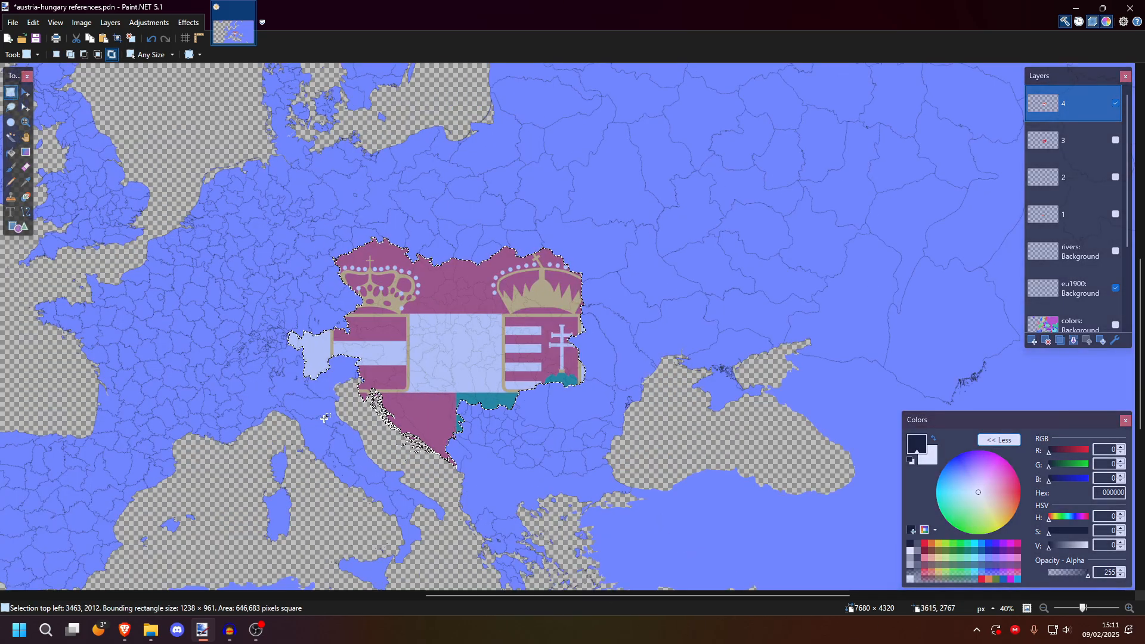
ctrl+scroll(577, 386, up, 3)
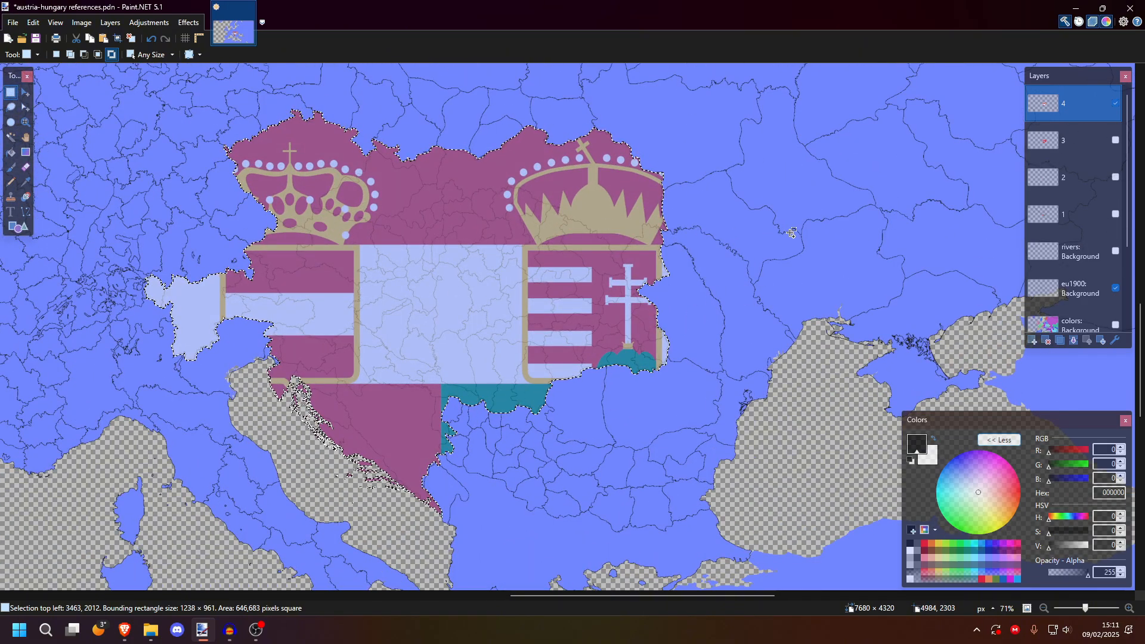
ctrl+scroll(734, 280, up, 1)
ctrl+scroll(739, 323, up, 3)
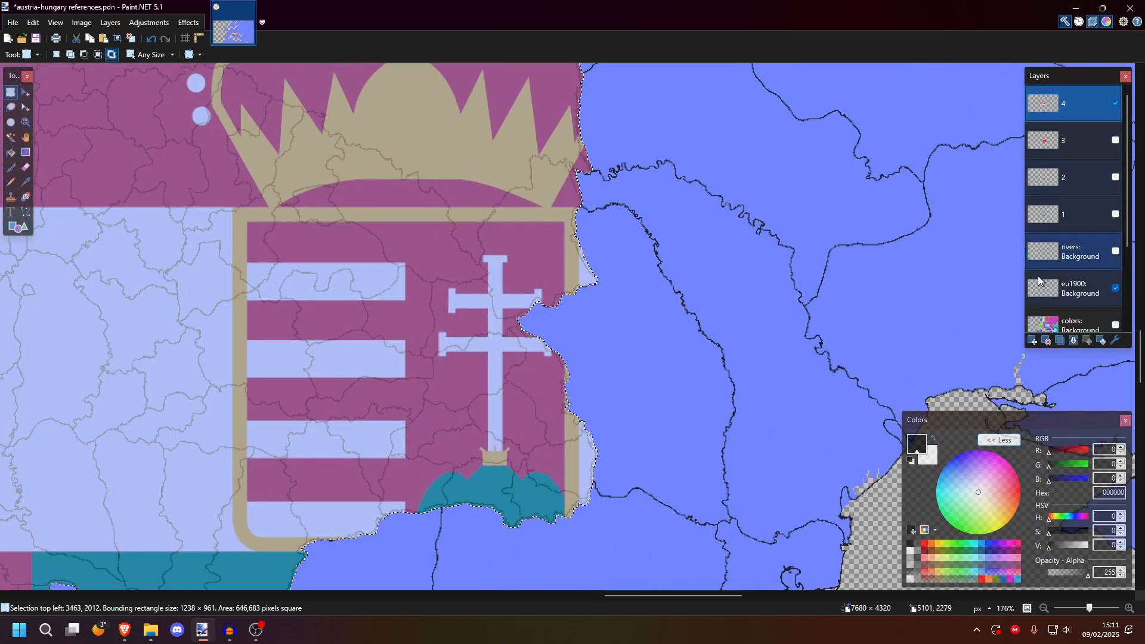
click(1031, 340)
double_click(1045, 118)
text(1) Buzk)
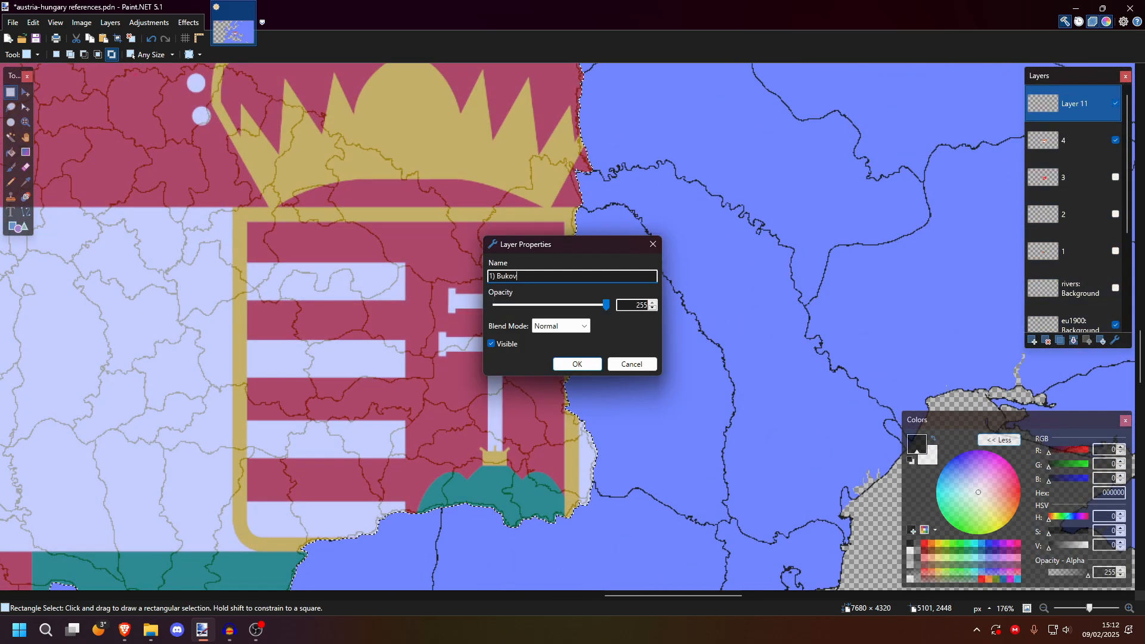
text(ina part)
key(Return)
Step: Trace Bukovina's inner border inside the selected empire with a black size 3 brush on the "1) Bukovina part" layer
key(b)
ctrl+scroll(513, 251, up, 3)
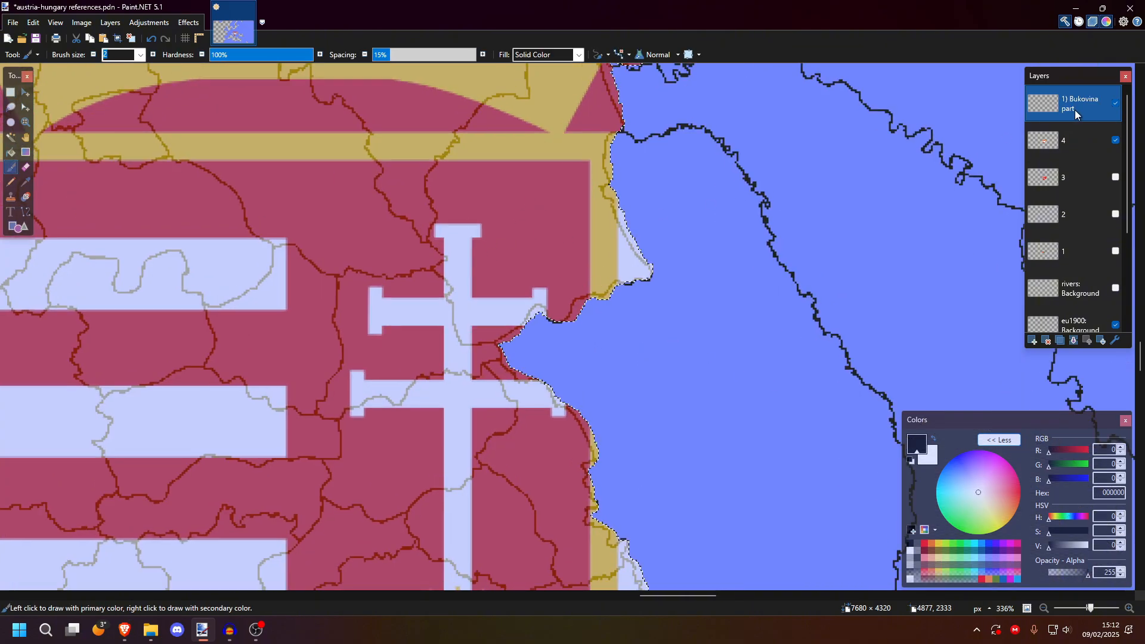
ctrl+scroll(444, 251, up, 2)
click(153, 54)
mouse_move(424, 234)
mouse_down()
mouse_move(455, 333)
mouse_move(524, 380)
mouse_up()
scroll(524, 381, up, 2)
drag(516, 240, 638, 152)
scroll(638, 152, up, 2)
drag(498, 268, 616, 221)
ctrl+scroll(662, 299, down, 4)
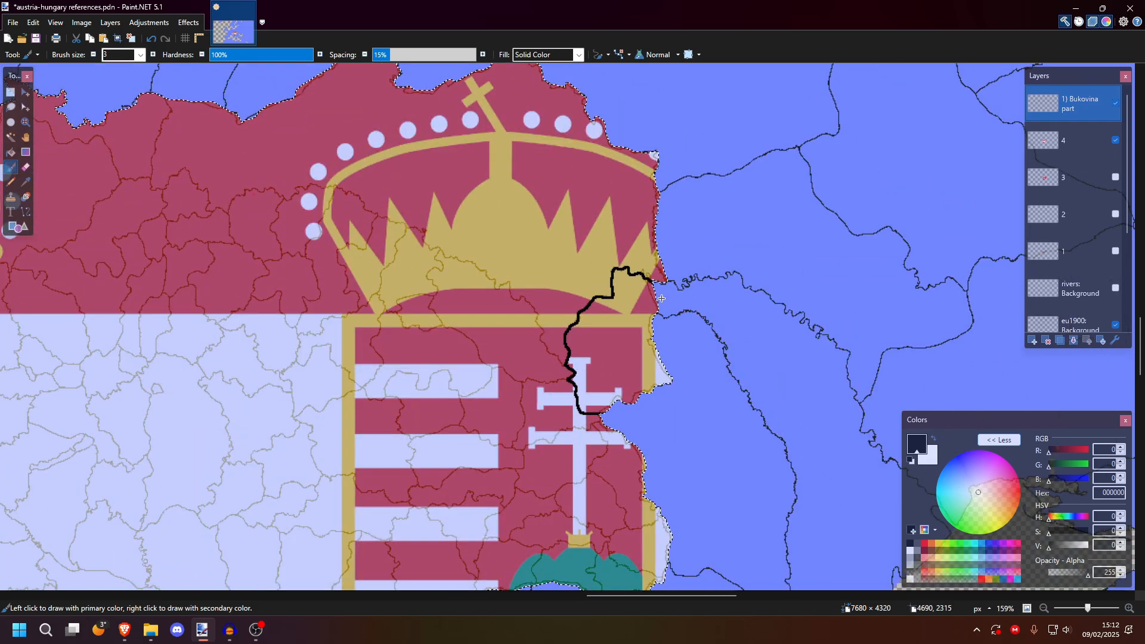
Step: Fill the outlined Bukovina area with solid black
key(f)
click(621, 329)
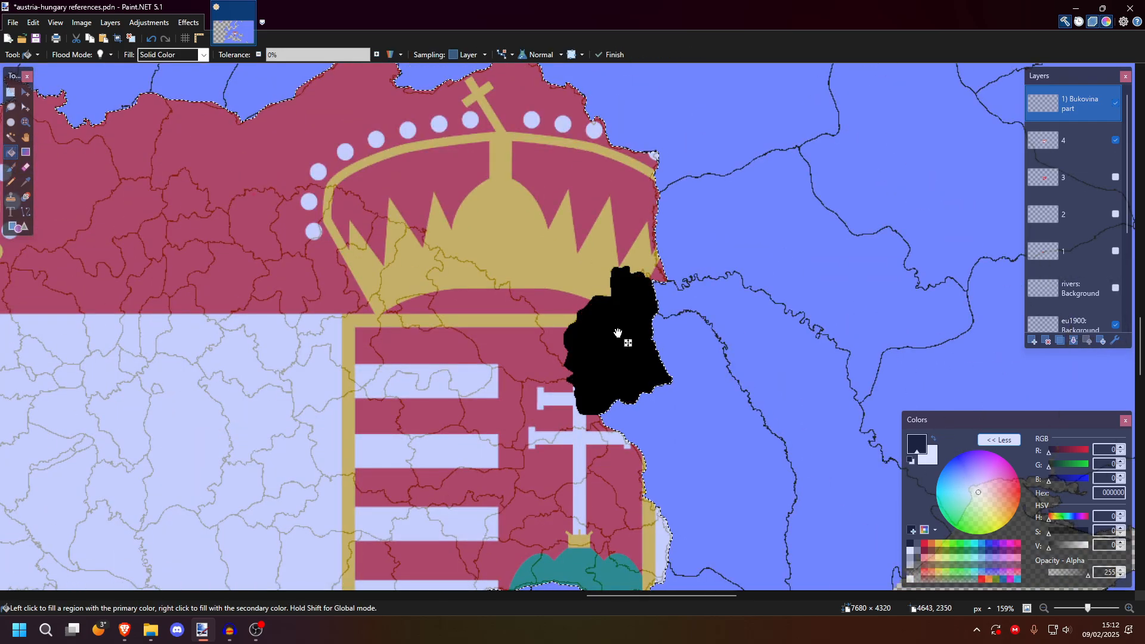
ctrl+scroll(735, 341, down, 2)
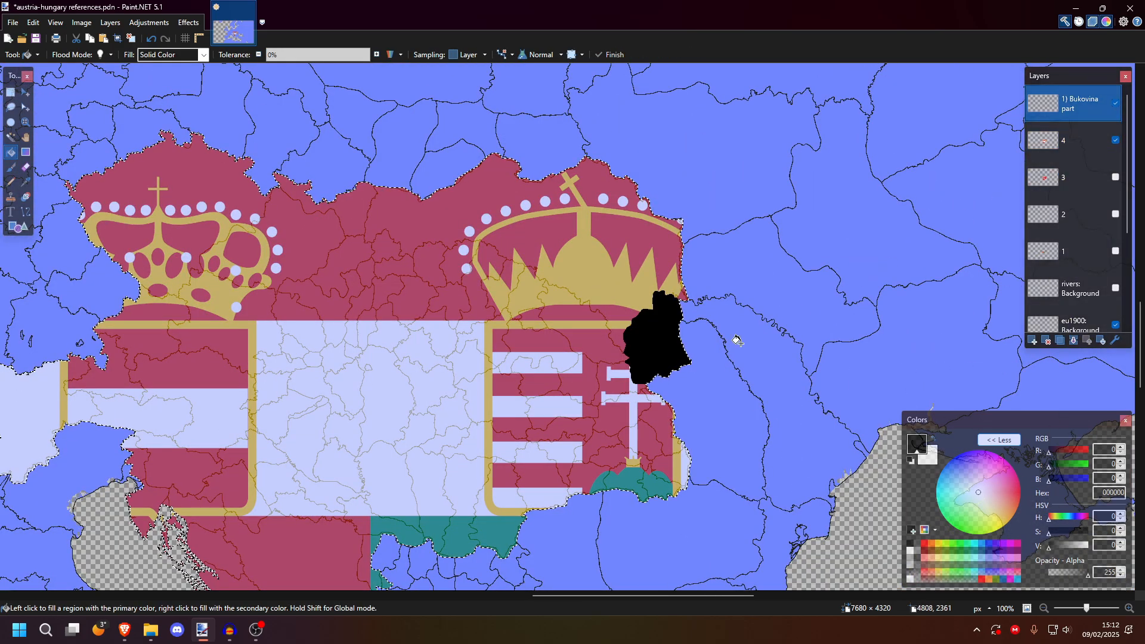
ctrl+scroll(674, 359, up, 2)
ctrl+scroll(674, 360, up, 1)
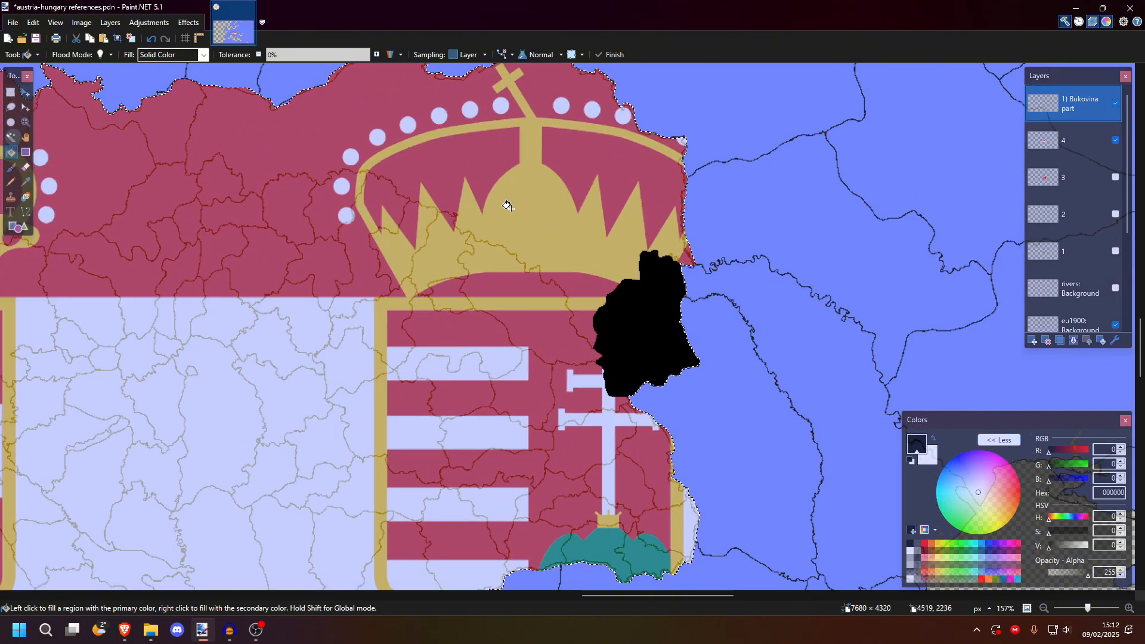
Step: Duplicate layer 4 and rename the copy "1) After Bukovina"
click(1059, 148)
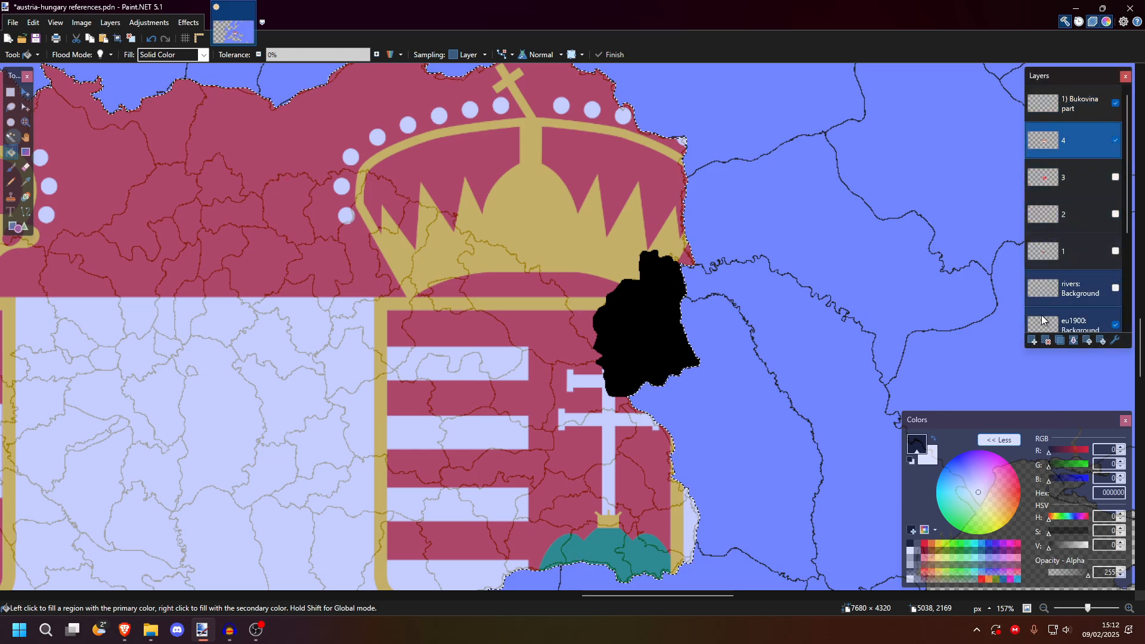
click(1060, 341)
double_click(1065, 133)
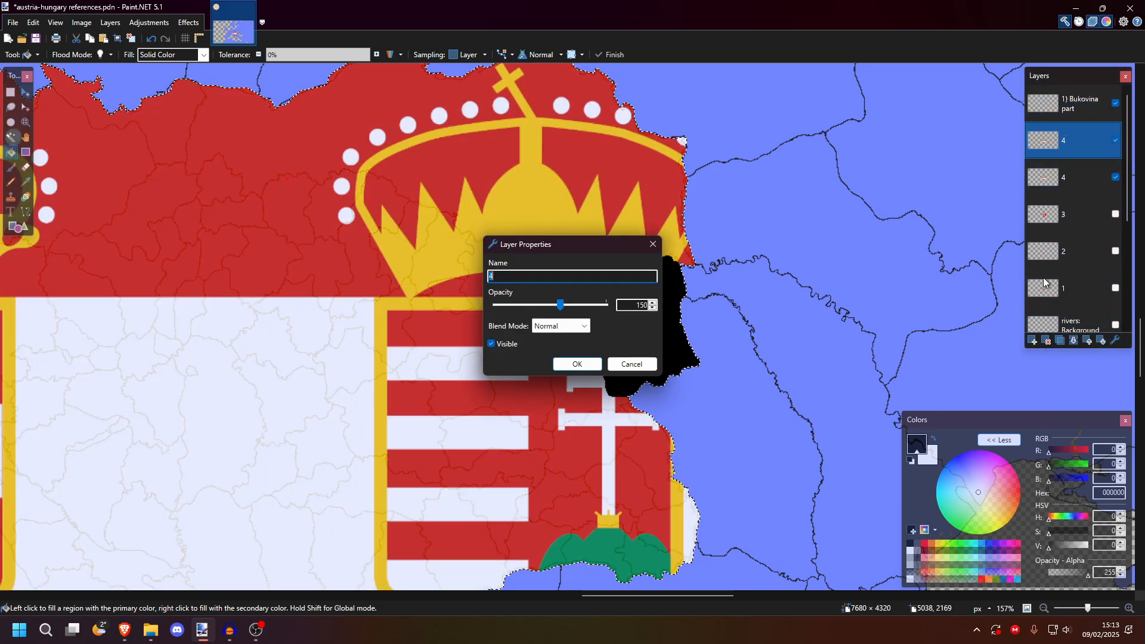
text(1) )
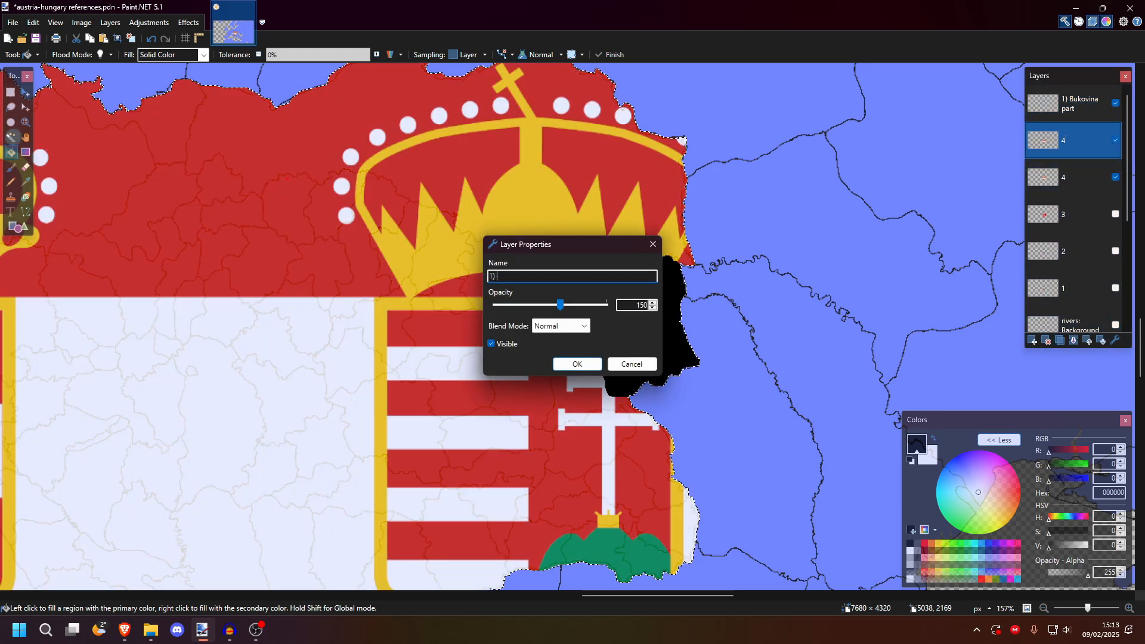
text(After Bukovina)
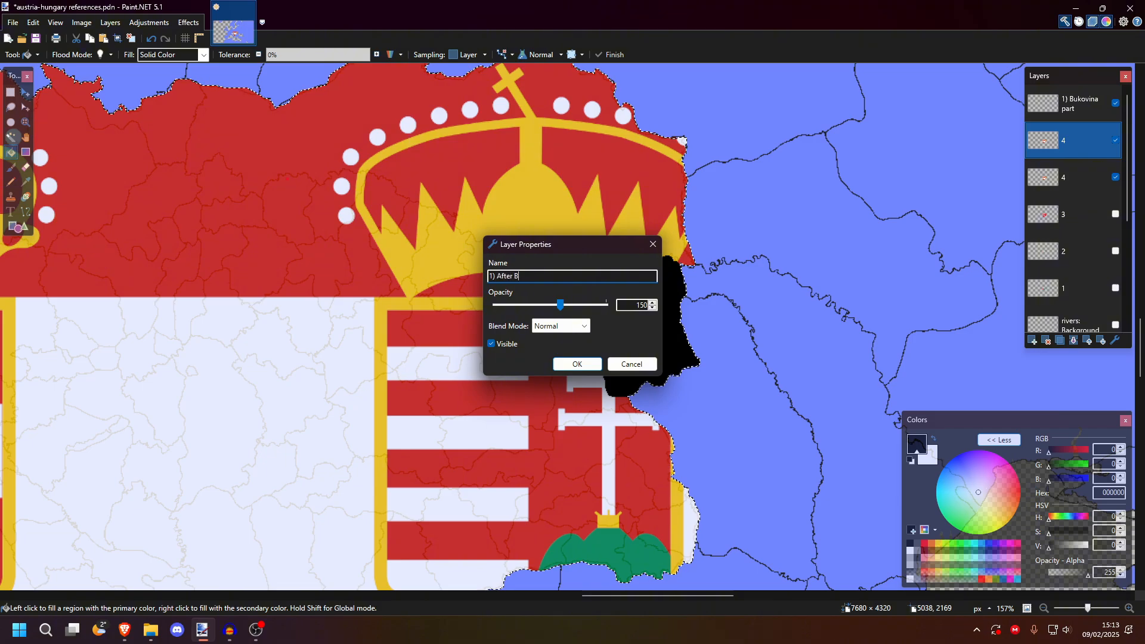
key(Return)
Step: Select the black Bukovina shape, delete that area from the "1) After Bukovina" layer, and clear the selection
key(s)
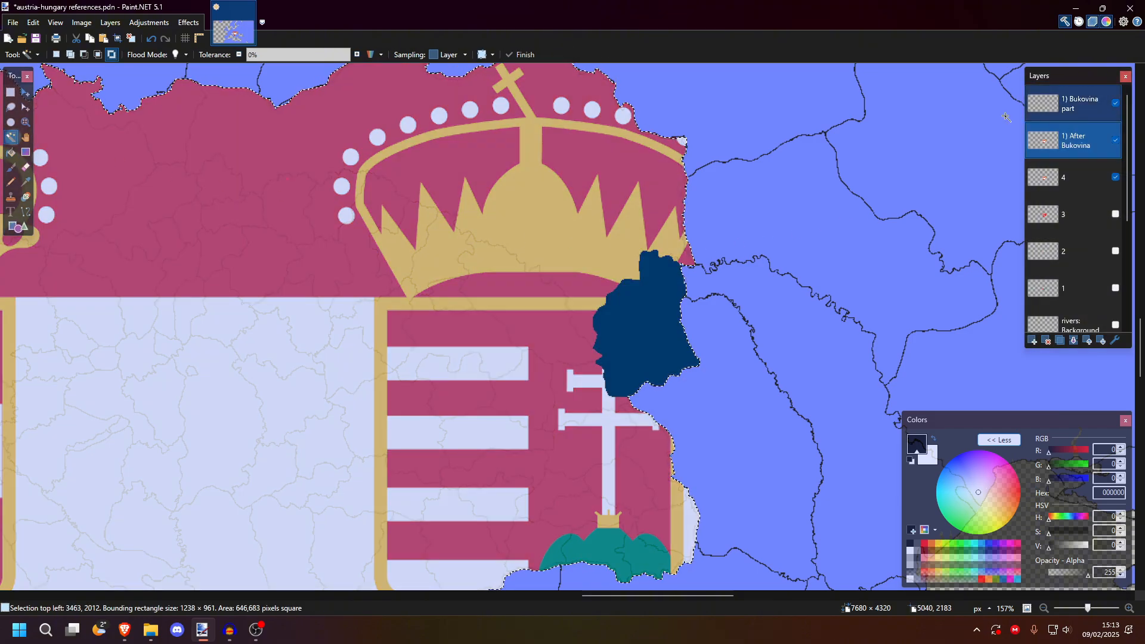
click(59, 55)
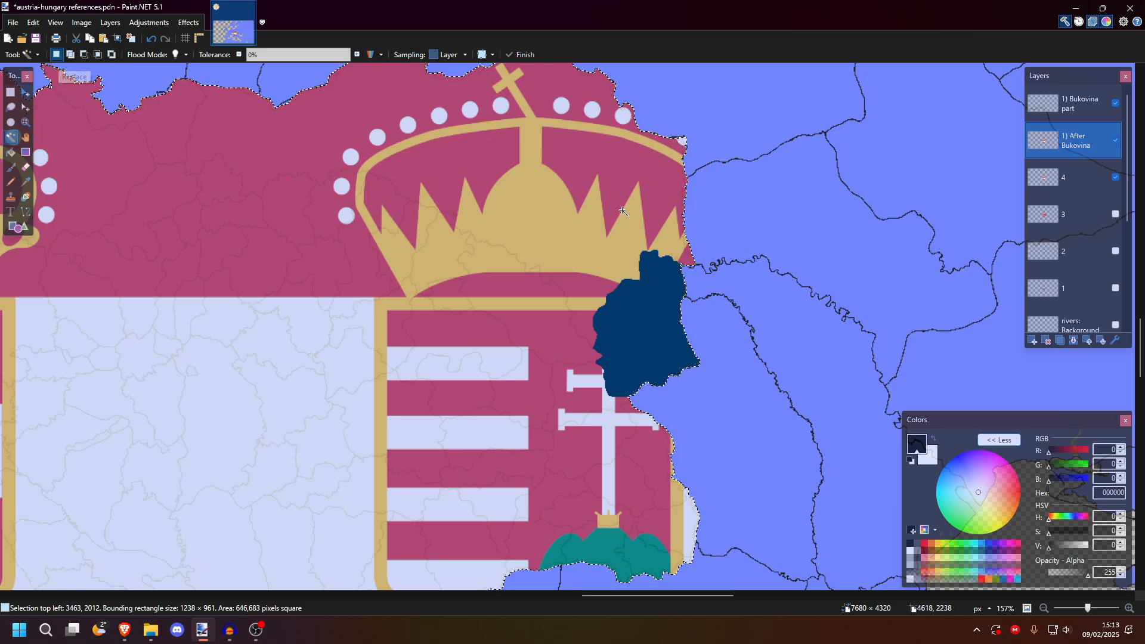
click(1073, 104)
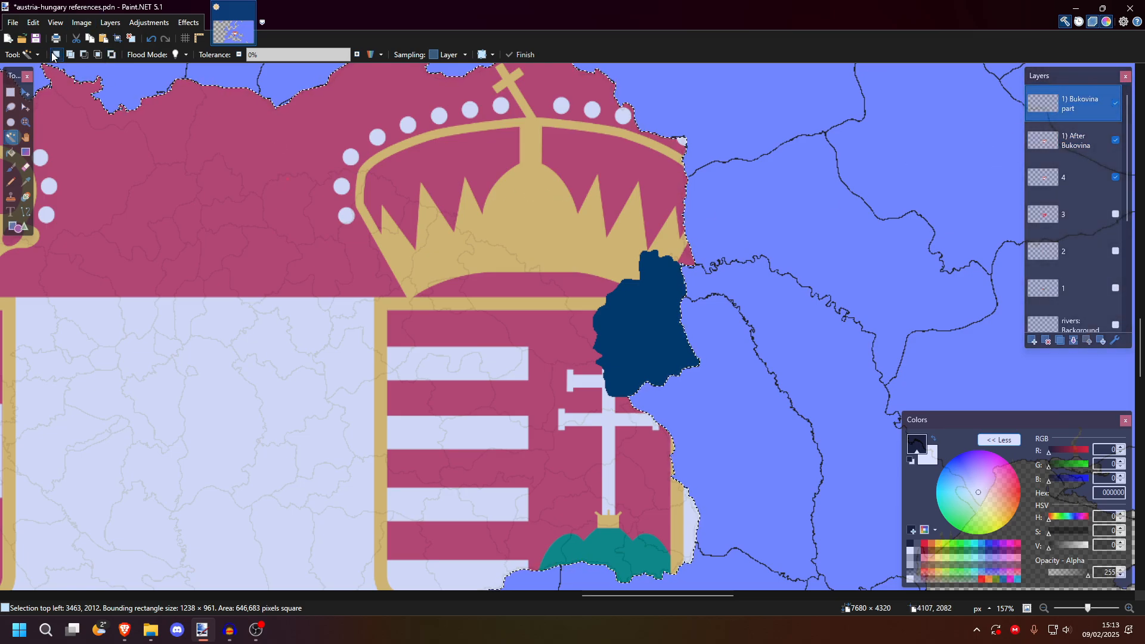
click(659, 316)
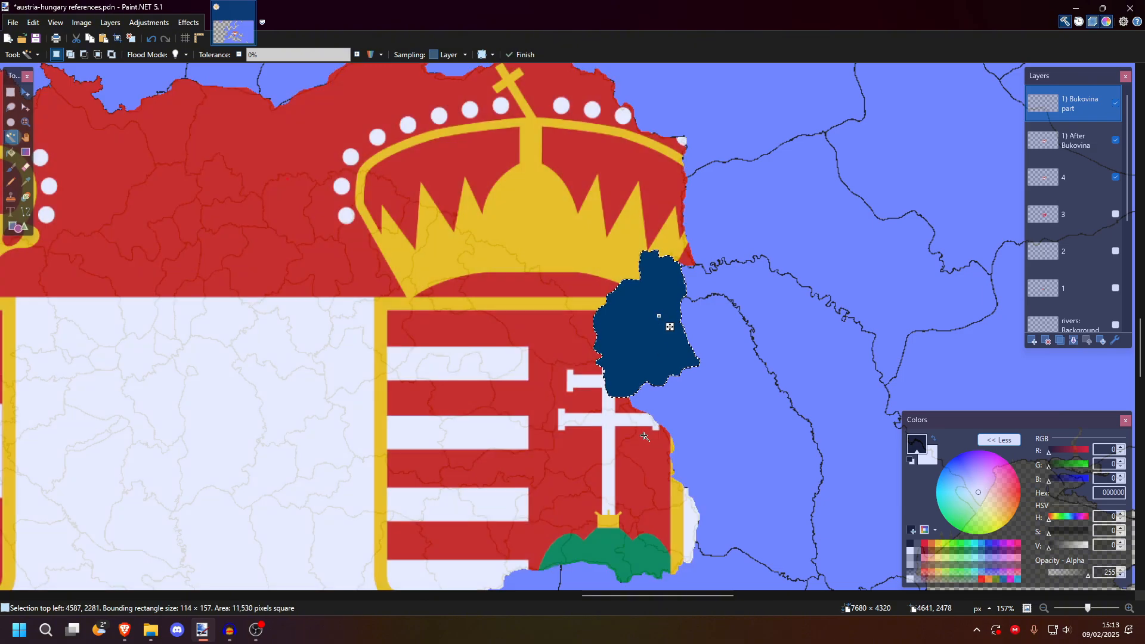
click(1075, 143)
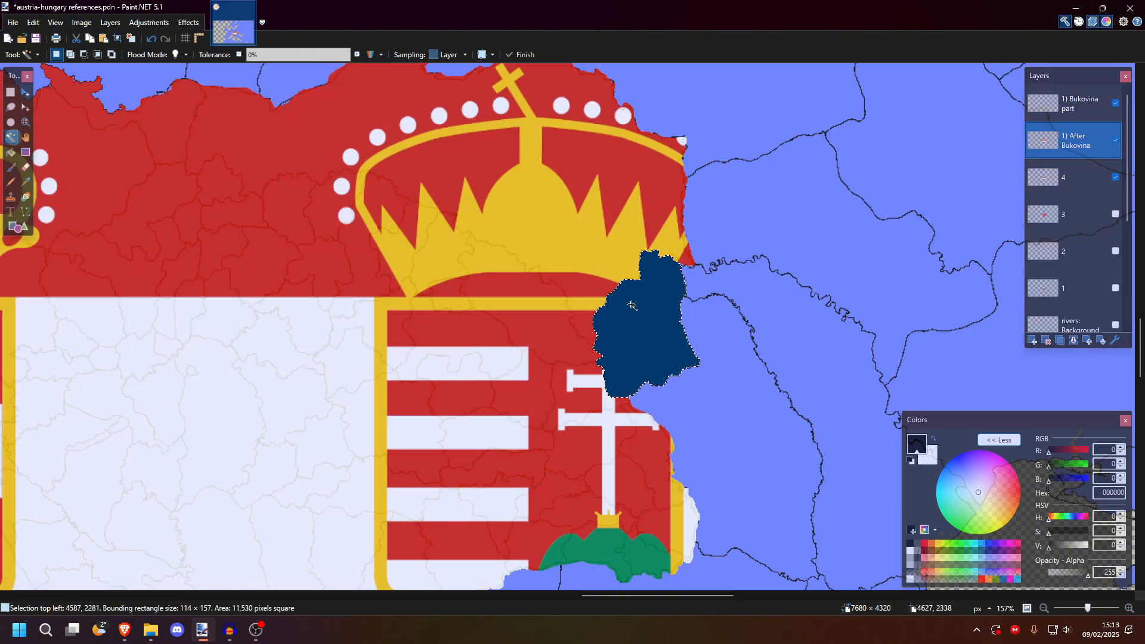
key(BackSpace)
key(ctrl+d)
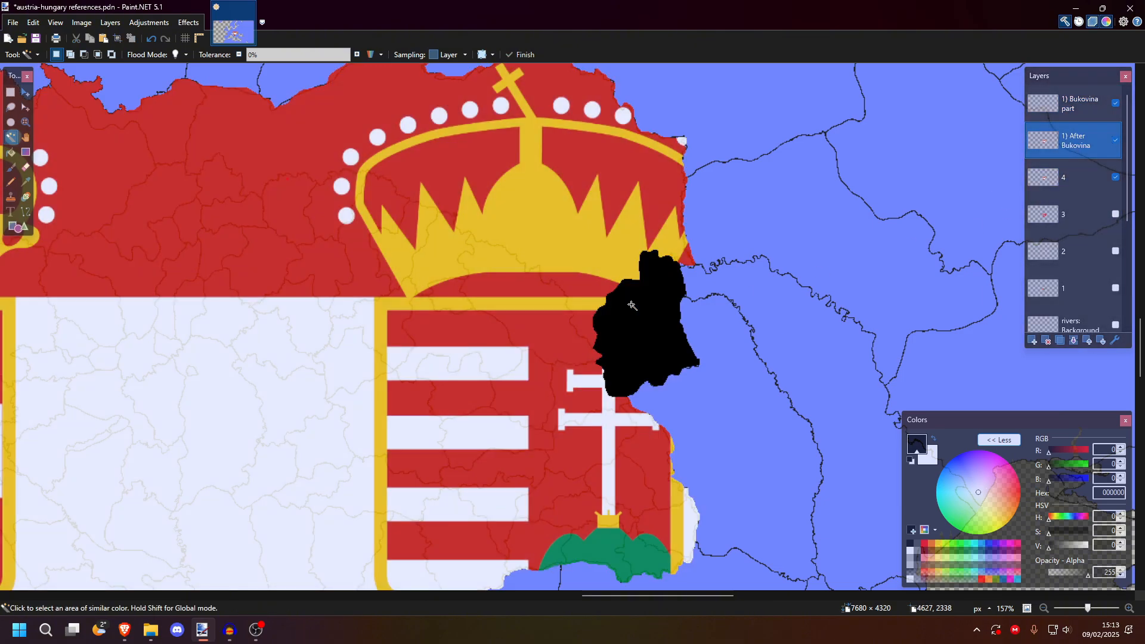
Step: Hide the "1) Bukovina part" layer and layer 4 to check the Bukovina cut-out on the map
click(1116, 104)
click(1115, 178)
click(855, 390)
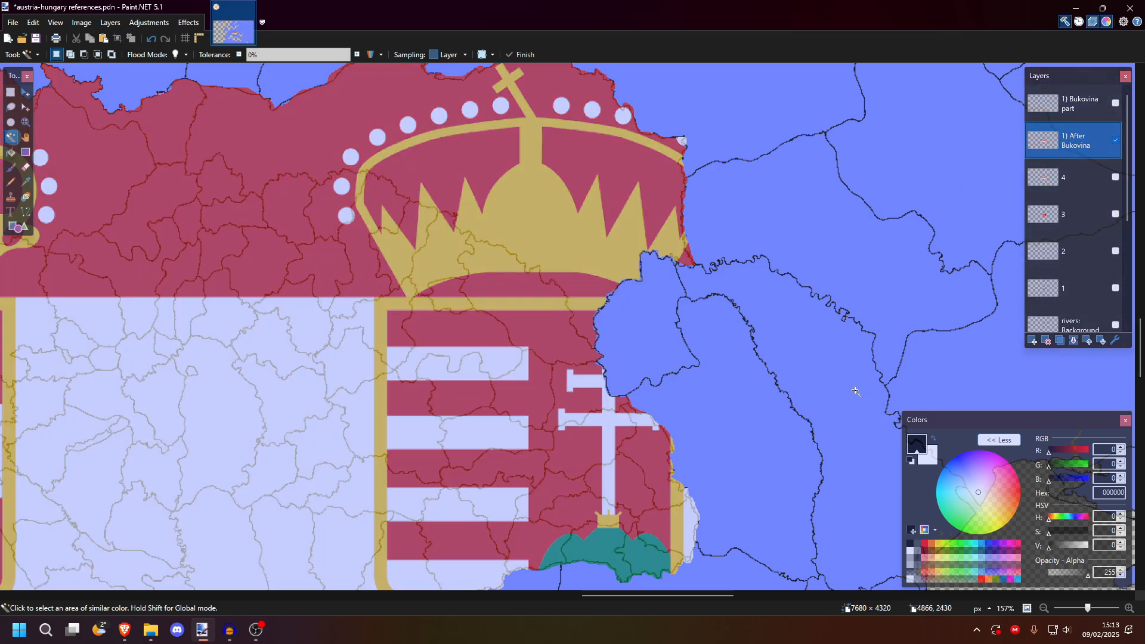
scroll(623, 343, down, 5)
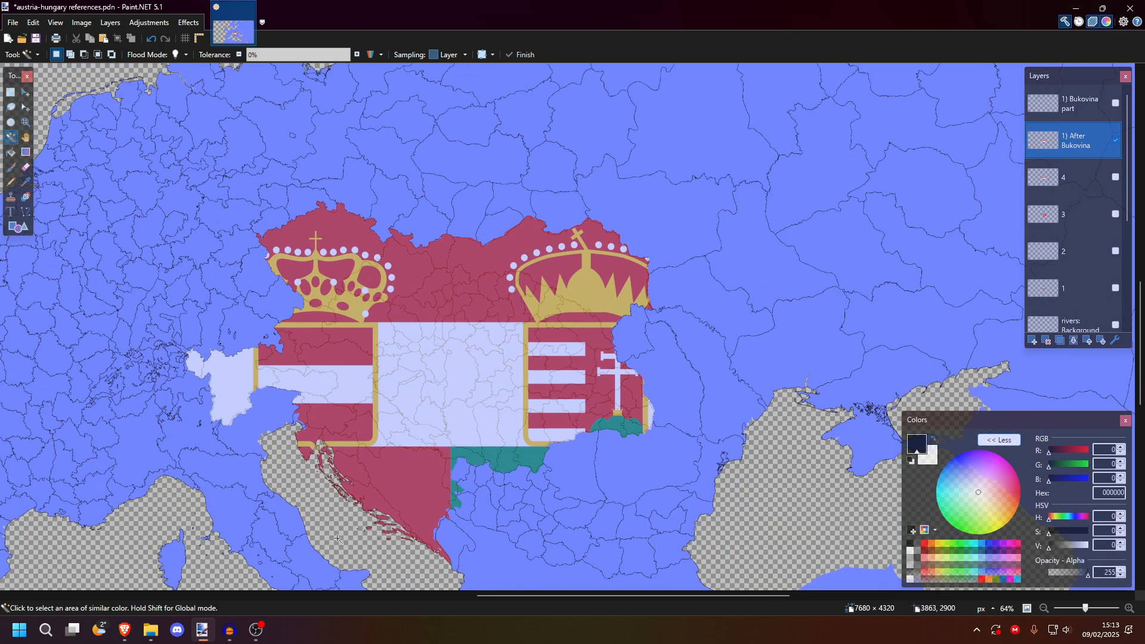
scroll(625, 337, up, 3)
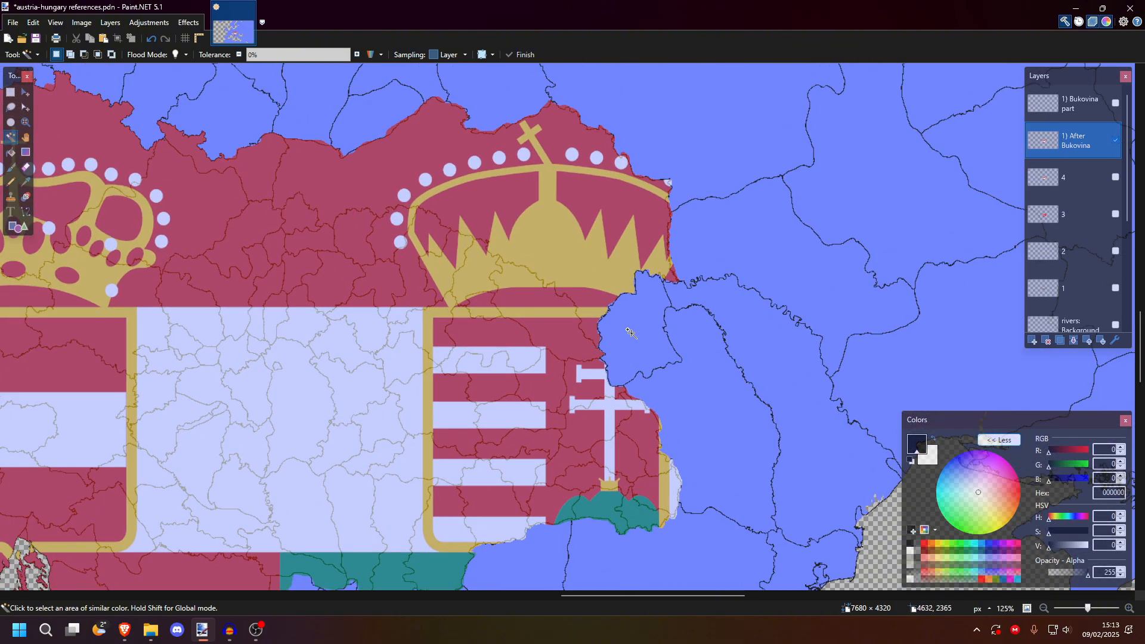
scroll(630, 333, up, 1)
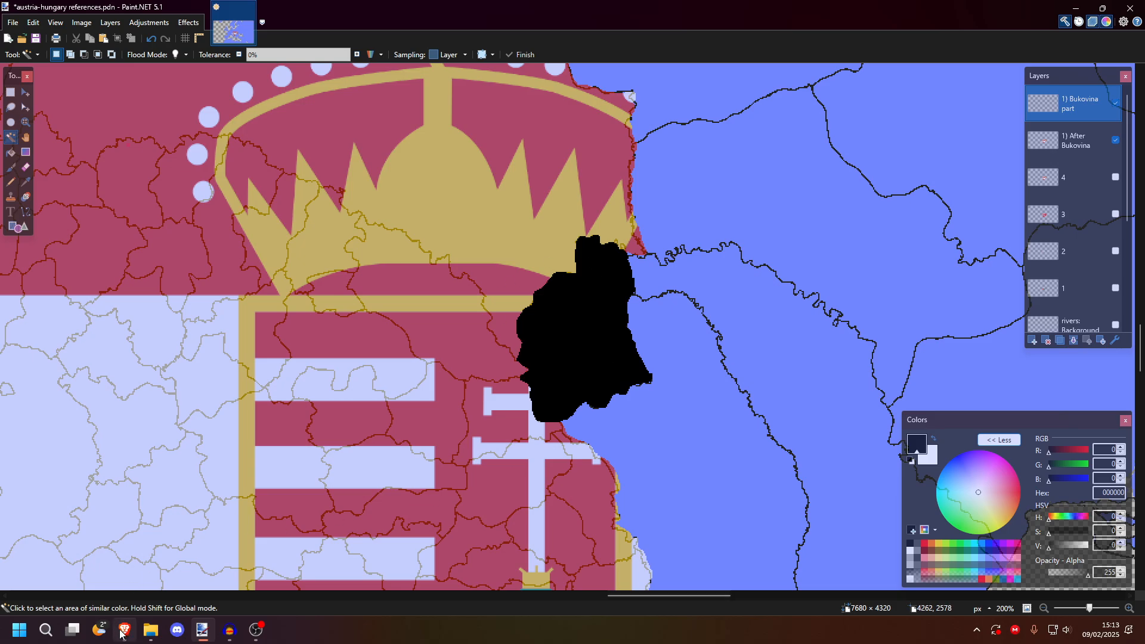
Step: Switch to the browser, search images for "romanian flag", and copy the Wikipedia flag of Romania
click(121, 632)
click(243, 78)
key(ctrl+a)
text(r)
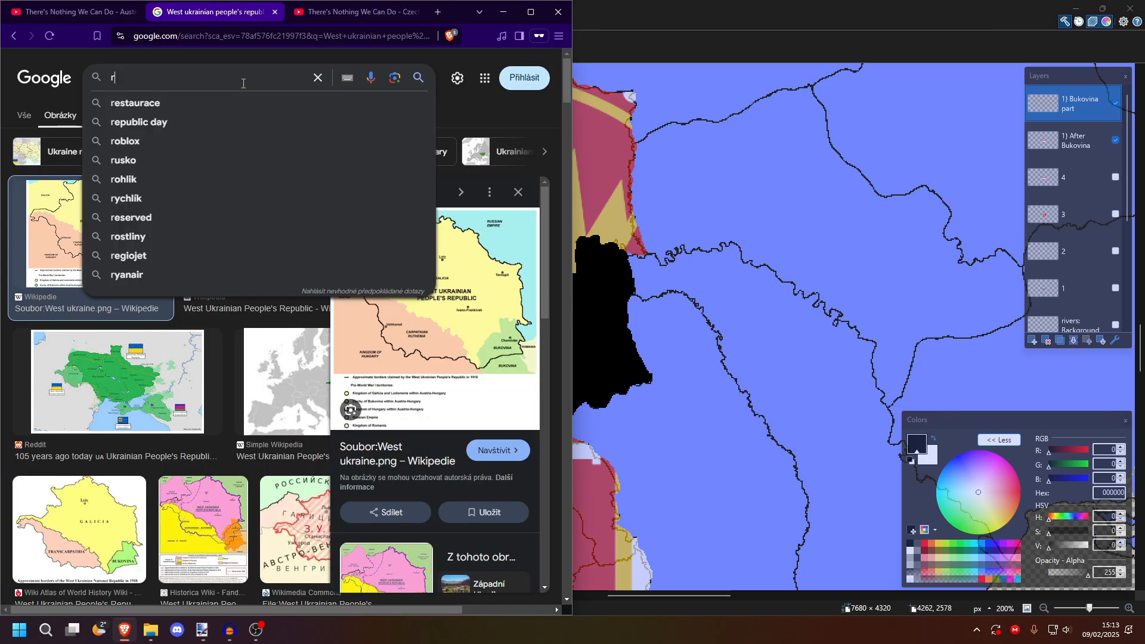
text(omanian flag)
key(Return)
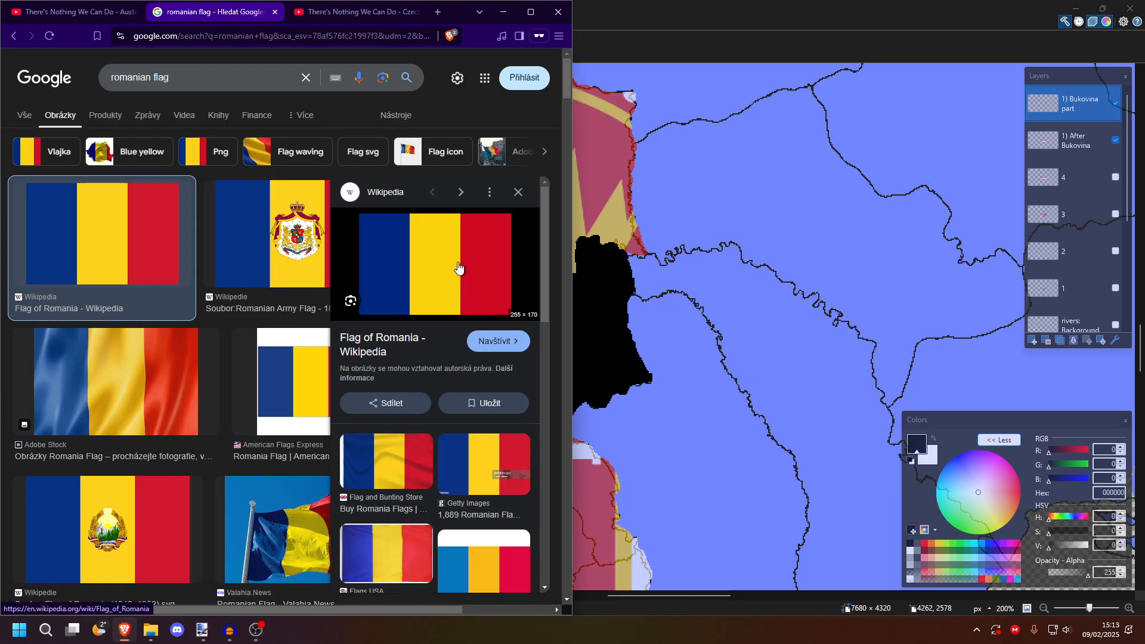
right_click(116, 234)
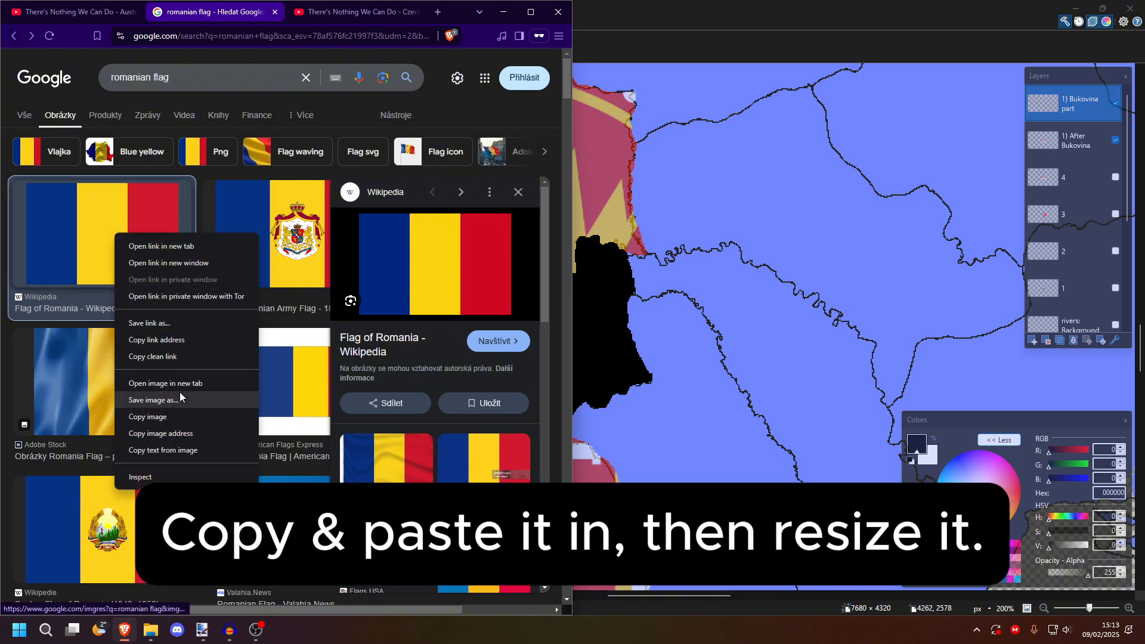
right_click(469, 209)
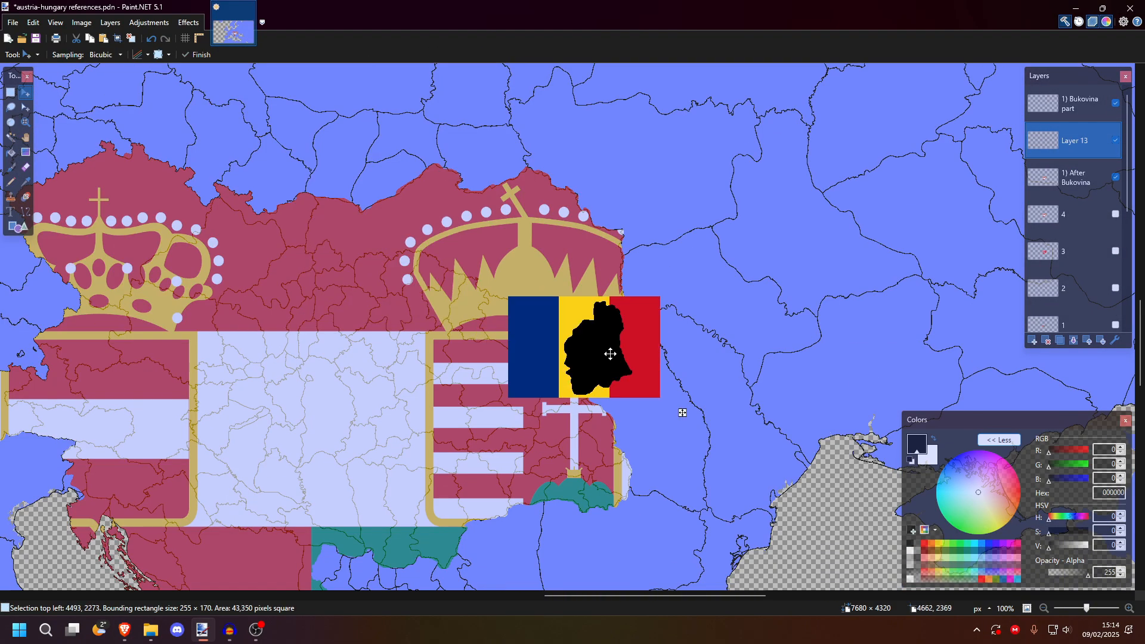
Step: Narrow the pasted Romanian flag from both sides so it just covers the black Bukovina shape
scroll(595, 372, up, 4)
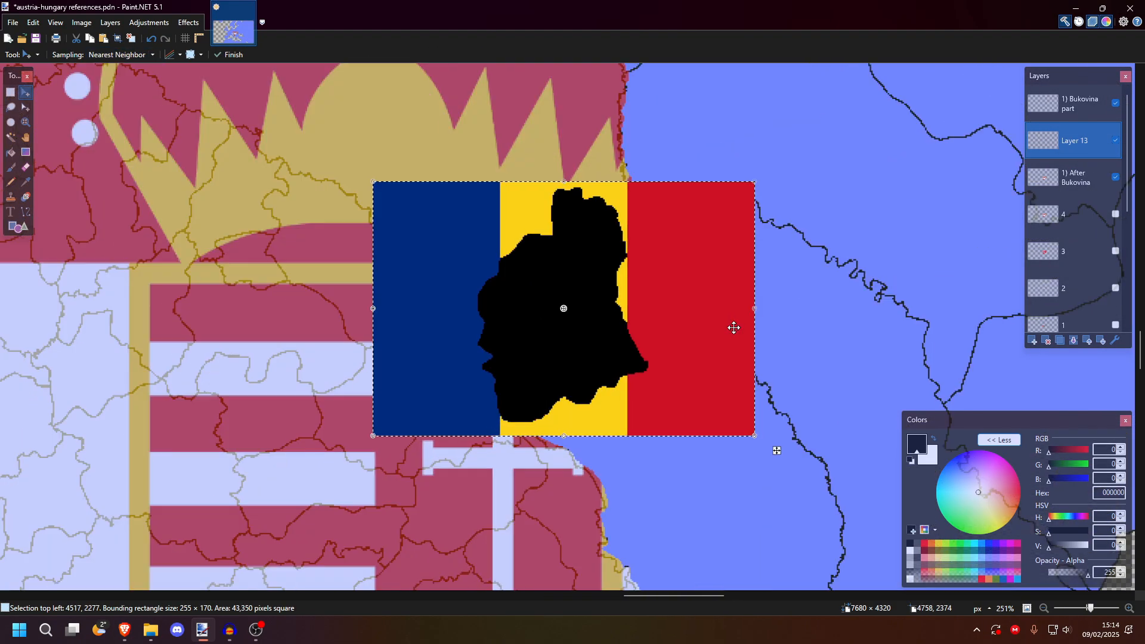
drag(755, 308, 655, 308)
drag(373, 308, 470, 308)
Step: Trim the Romanian flag to the Bukovina shape and merge it into the "1) Bukovina part" layer
click(1074, 103)
key(s)
key(s)
key(s)
key(s)
click(596, 289)
click(1073, 140)
key(Delete)
click(1087, 340)
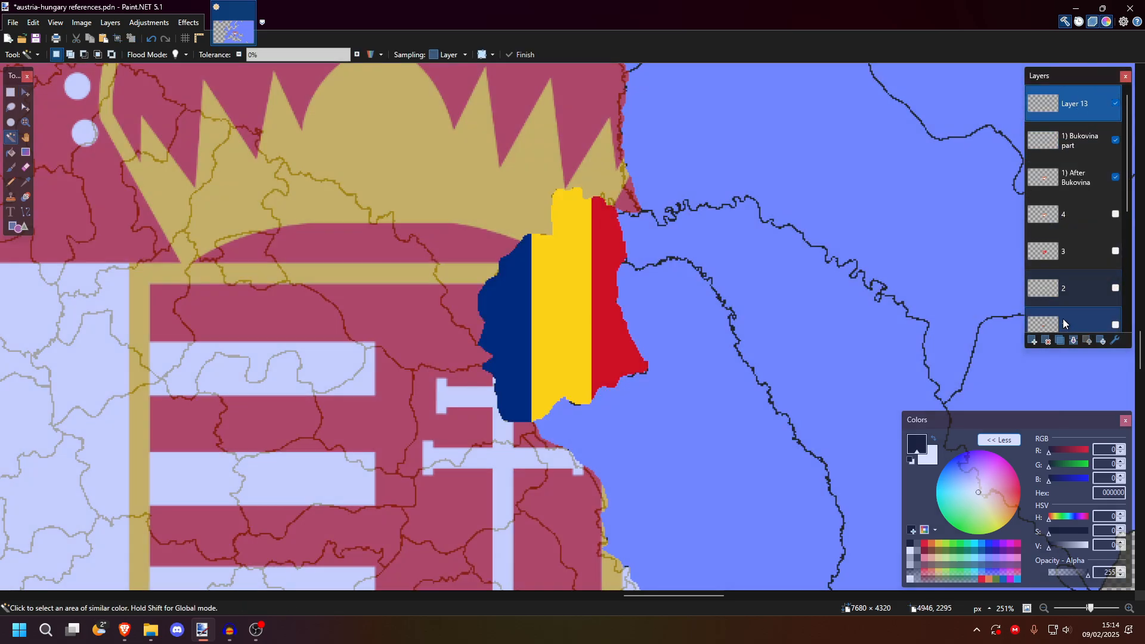
click(1074, 340)
scroll(686, 349, down, 4)
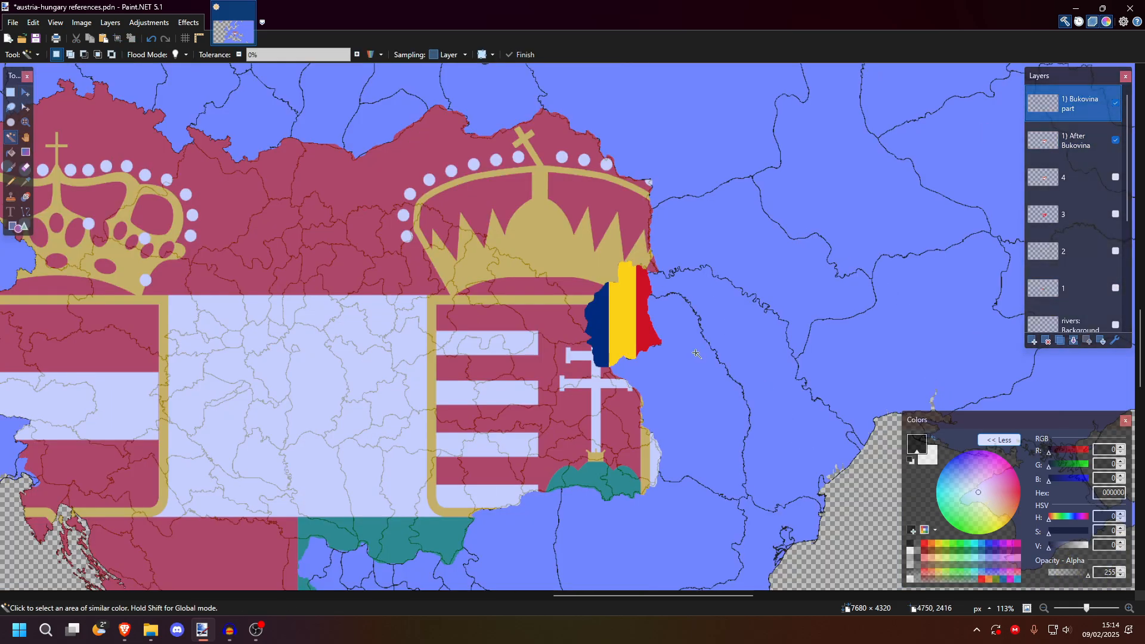
click(1117, 102)
click(1116, 103)
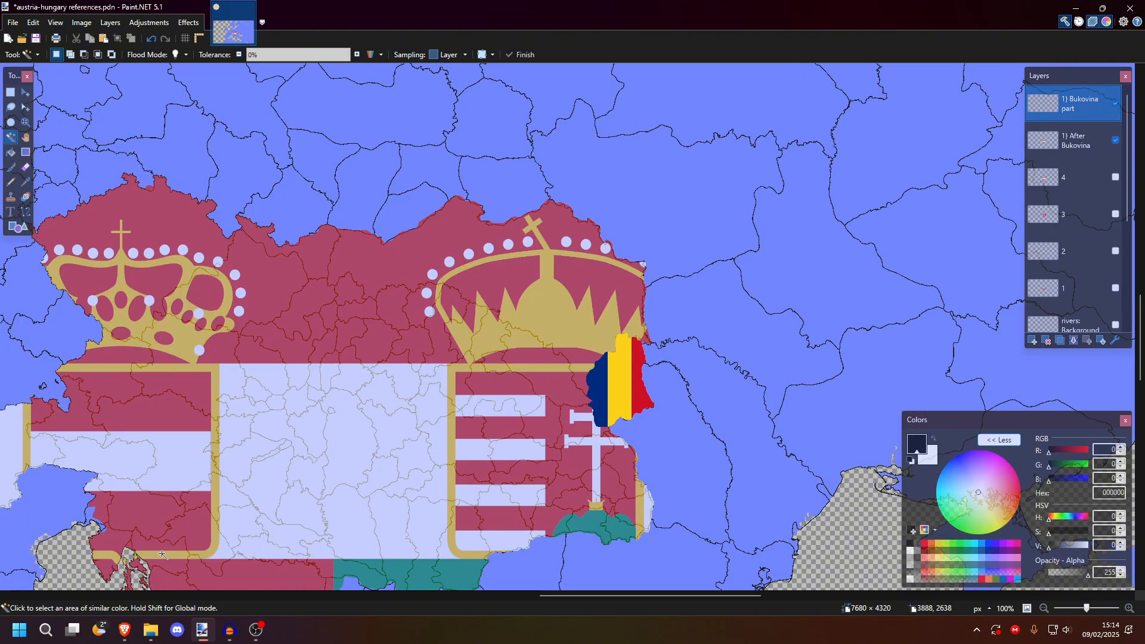
Step: Copy the Wikipedia map of the West Ukrainian People's Republic from the browser and add a new layer for it
click(125, 630)
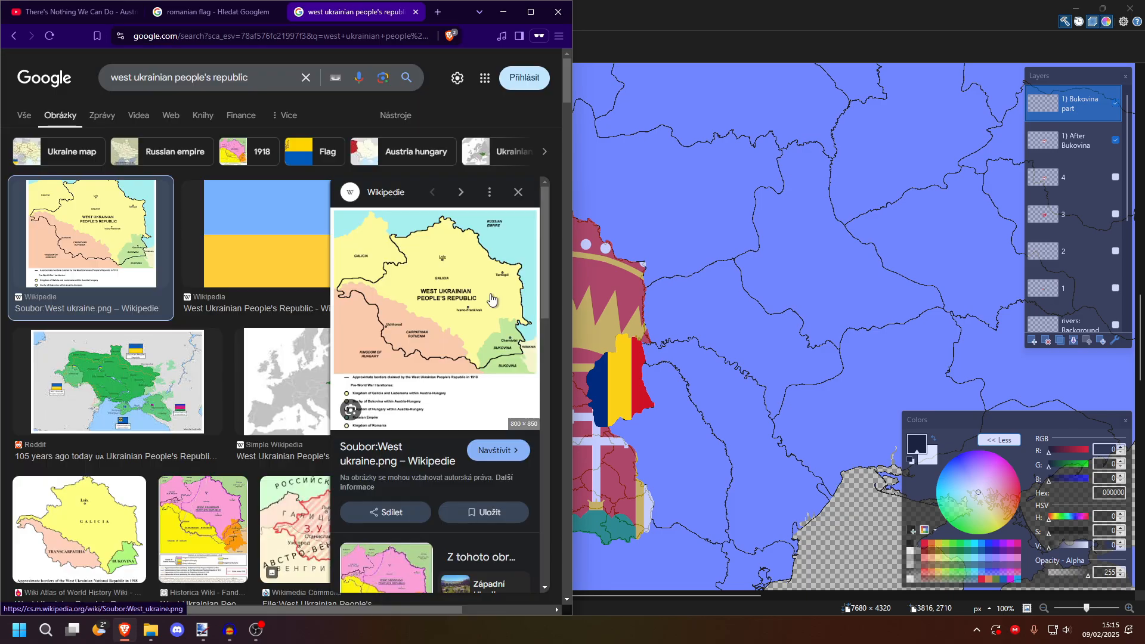
right_click(491, 294)
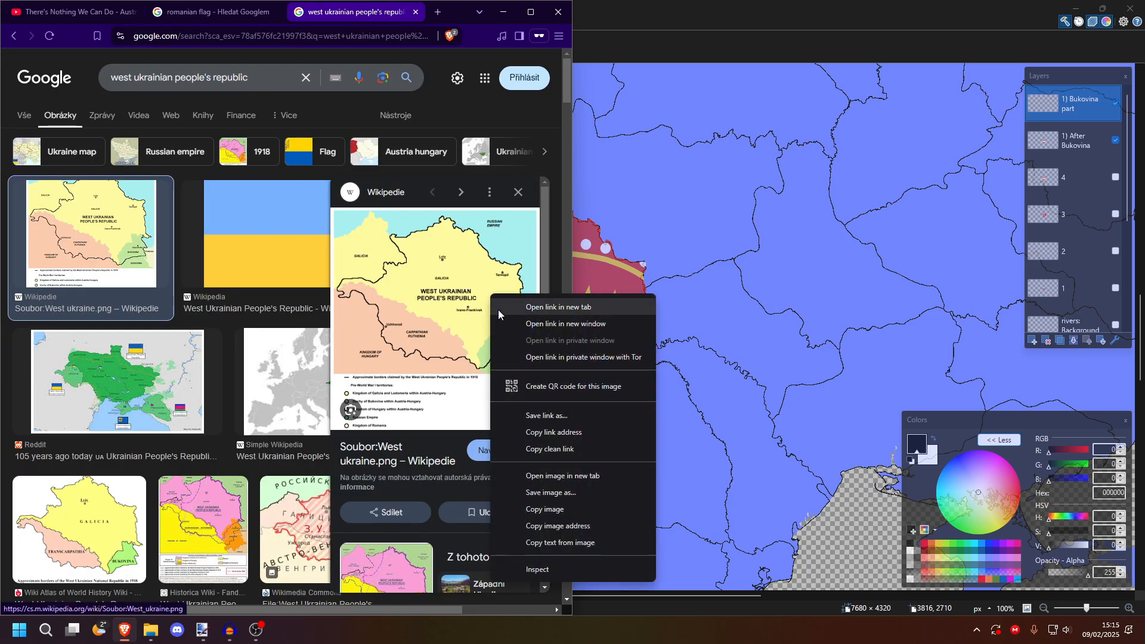
click(572, 510)
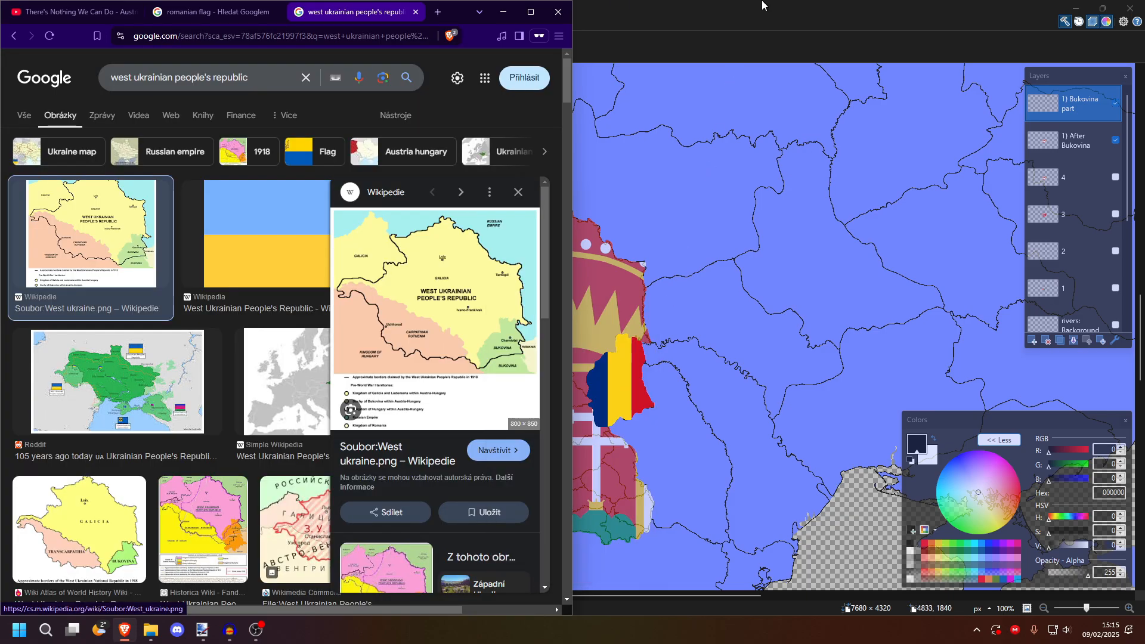
click(1032, 340)
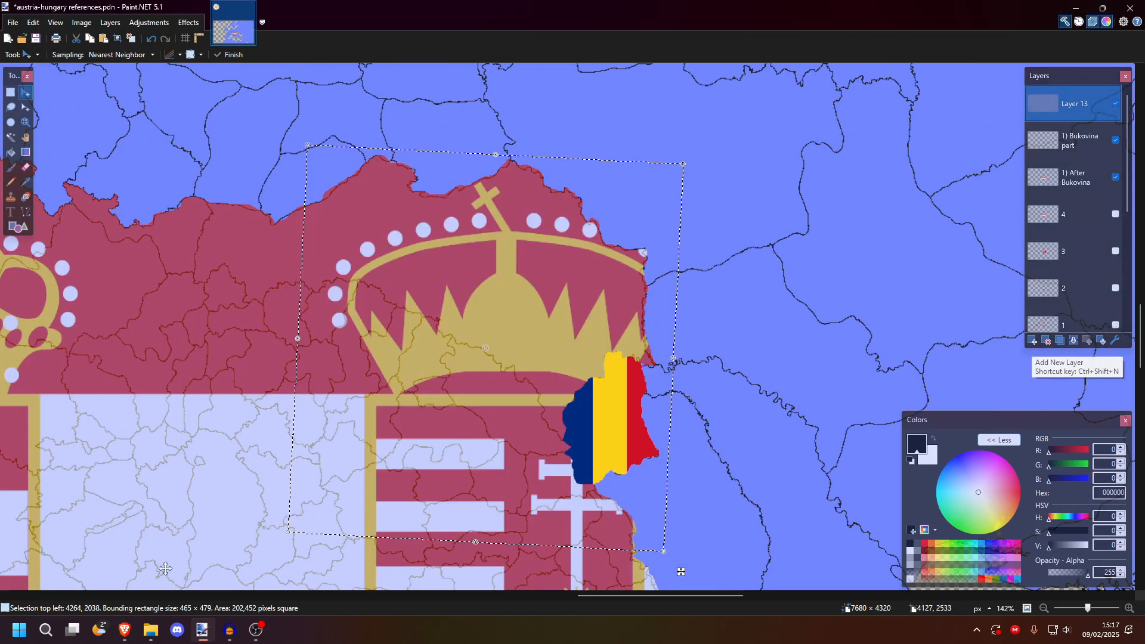
Step: Overlay the Wiki Atlas map of West Ukraine's approximate borders on Galicia instead, deselect it, and keep its layer opacity at 150
click(124, 630)
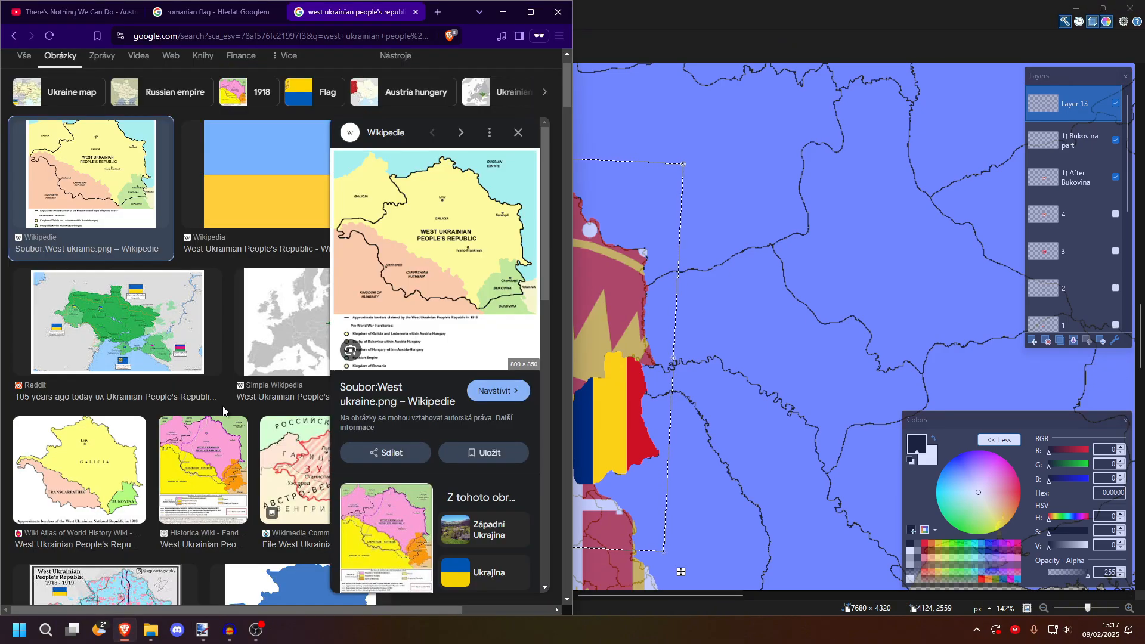
click(87, 463)
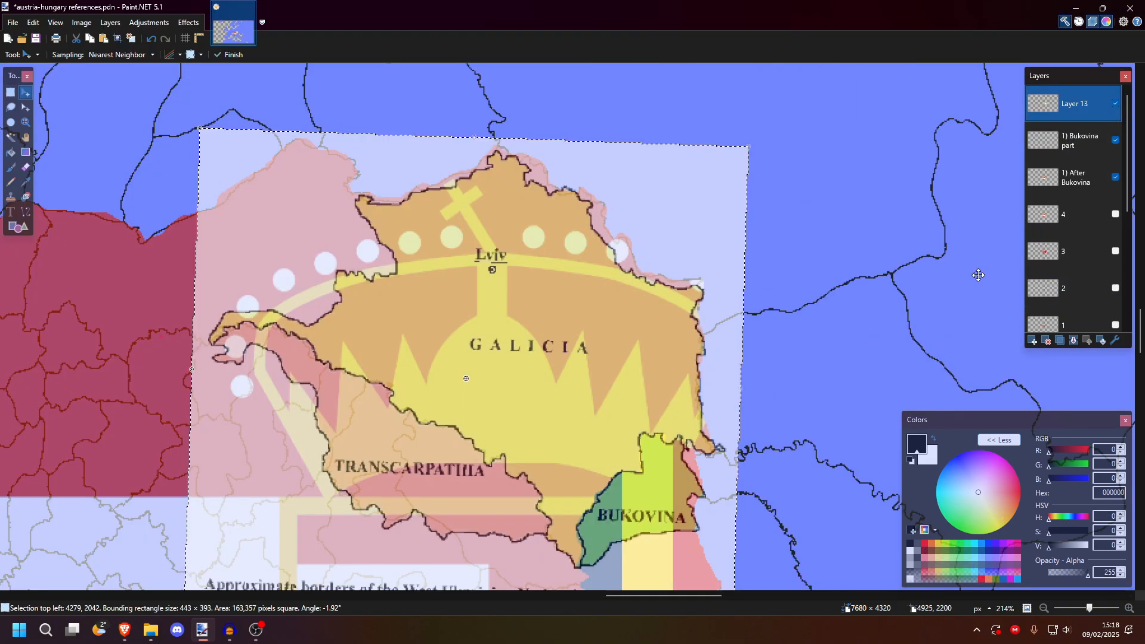
scroll(758, 325, down, 1)
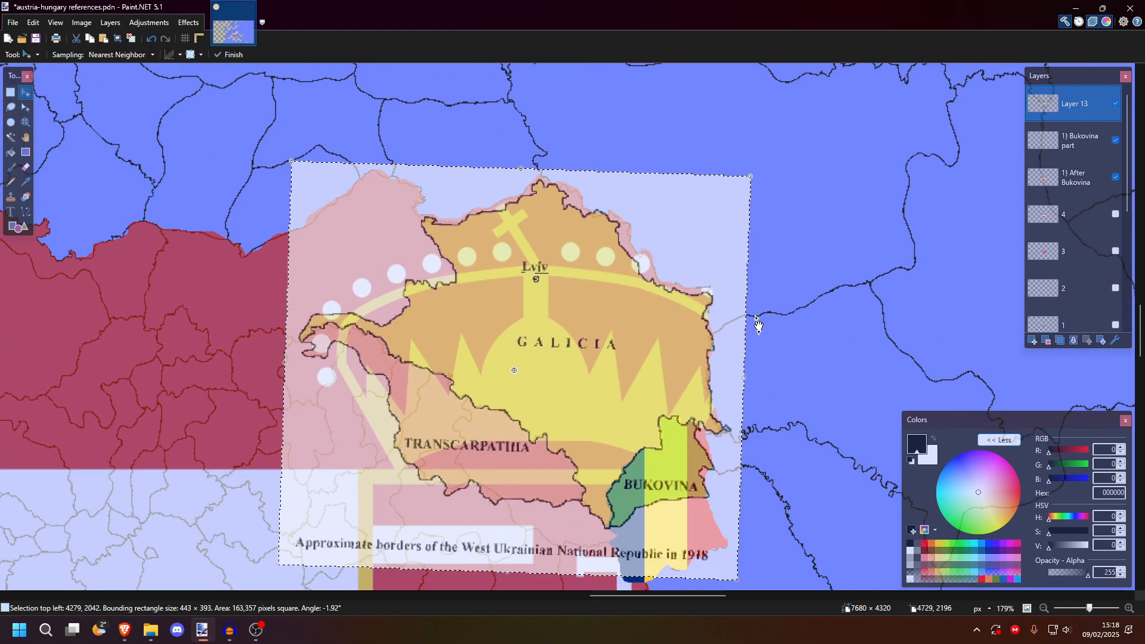
scroll(756, 320, down, 1)
key(ctrl+d)
key(s)
key(F4)
double_click(632, 303)
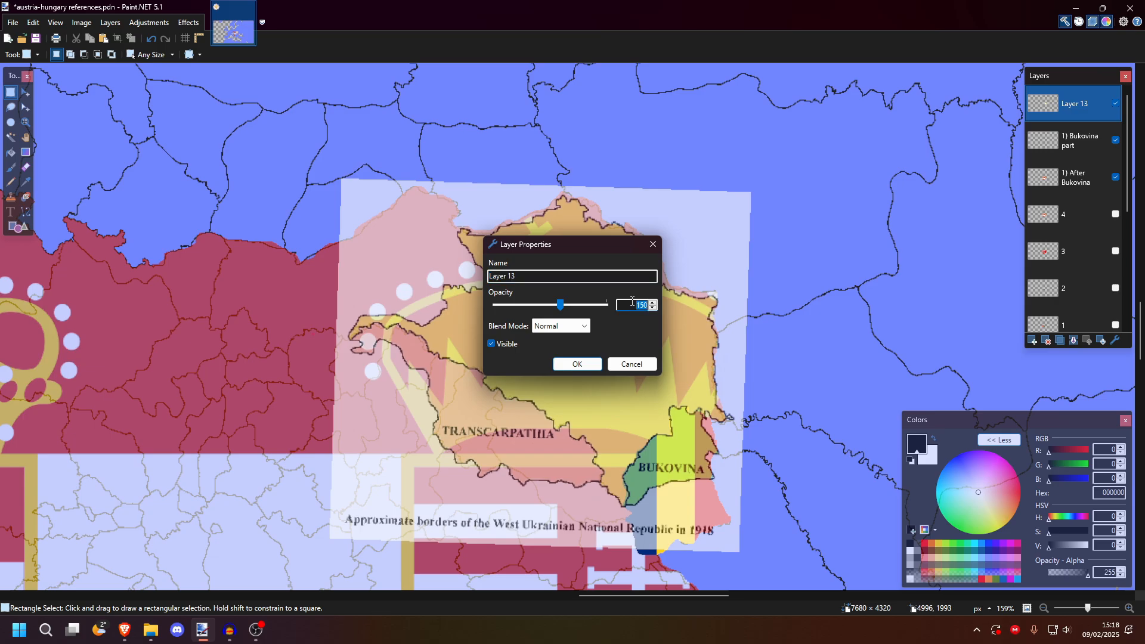
key(Return)
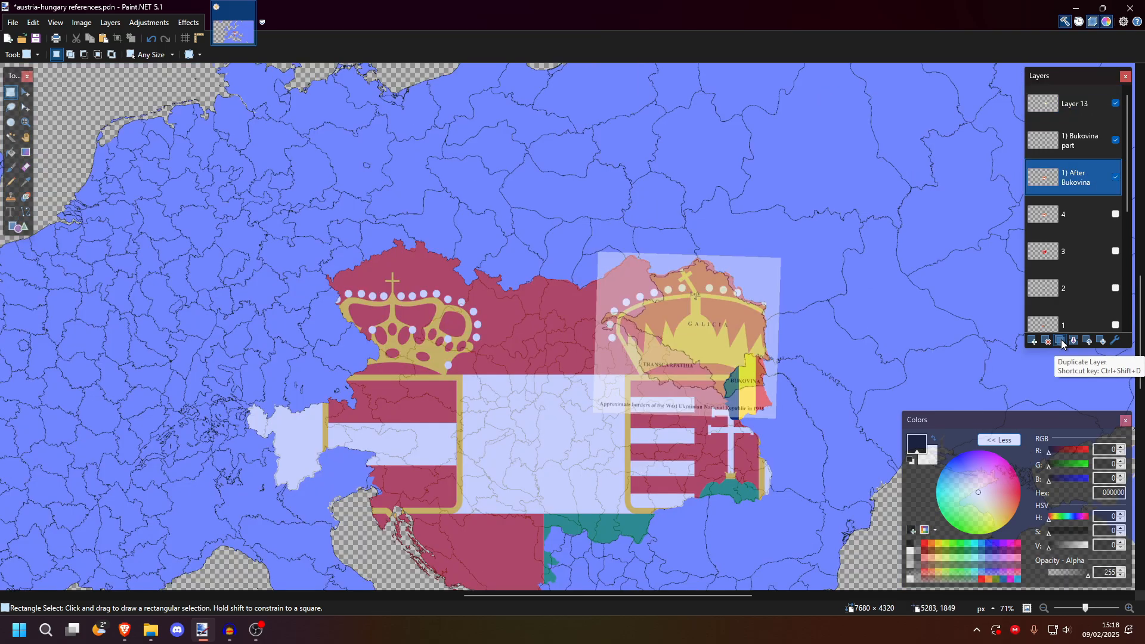
Step: Duplicate the "1) After Bukovina" layer and move the copy above "1) Bukovina part"
click(1060, 340)
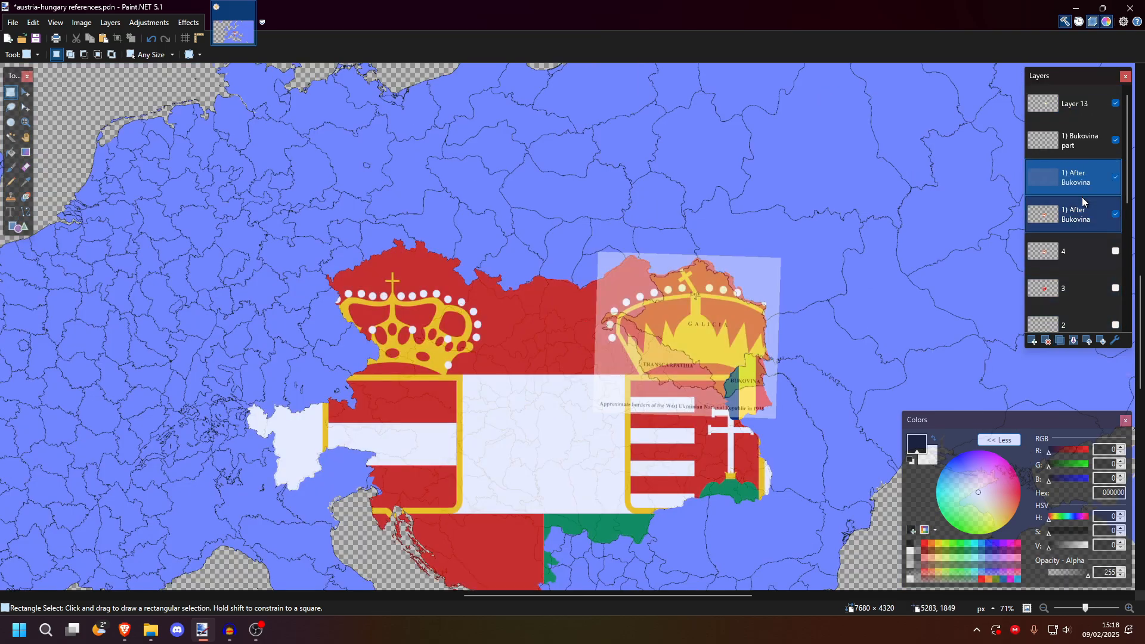
drag(1082, 182, 1085, 144)
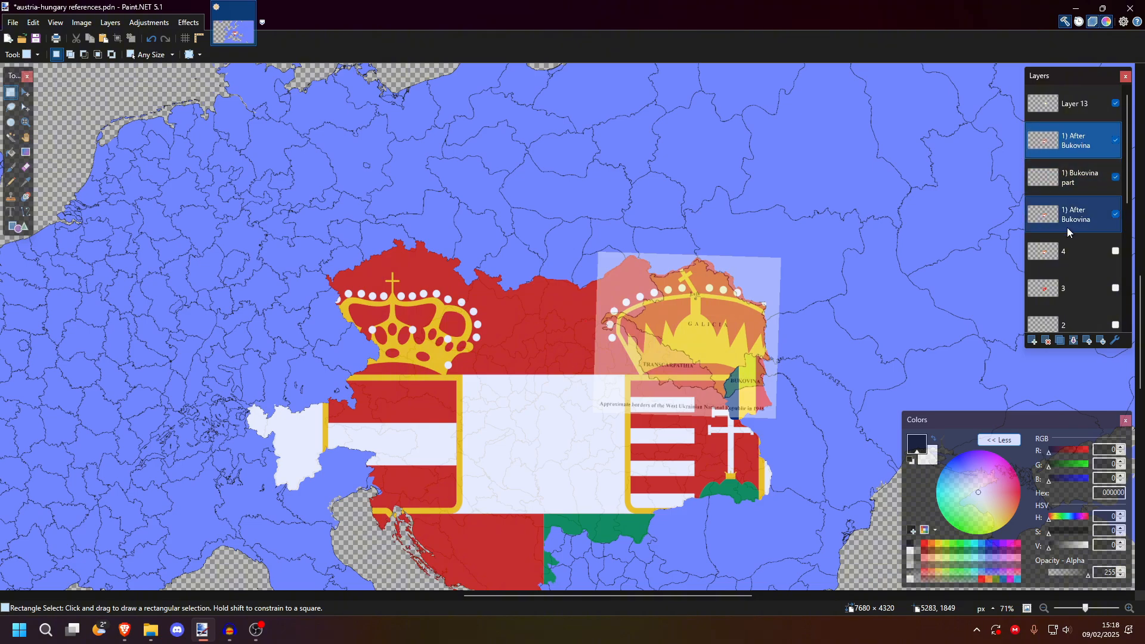
double_click(1095, 141)
key(Escape)
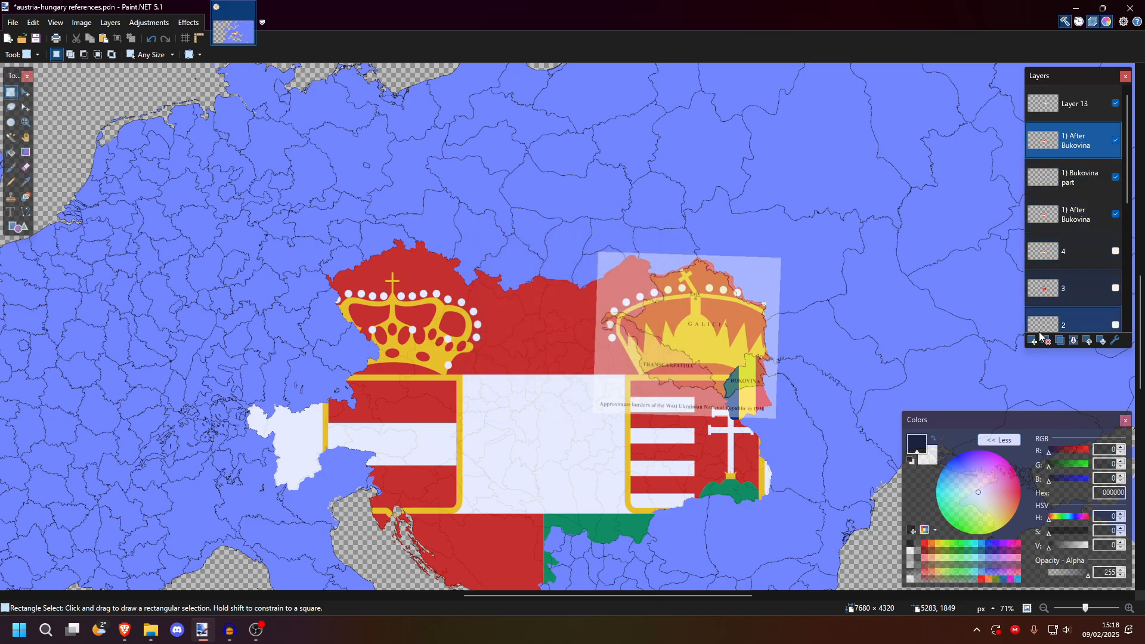
Step: Add a layer above the duplicated "1) After Bukovina" layer and name it "West Ukraine part"
click(1032, 340)
double_click(1069, 143)
text(West)
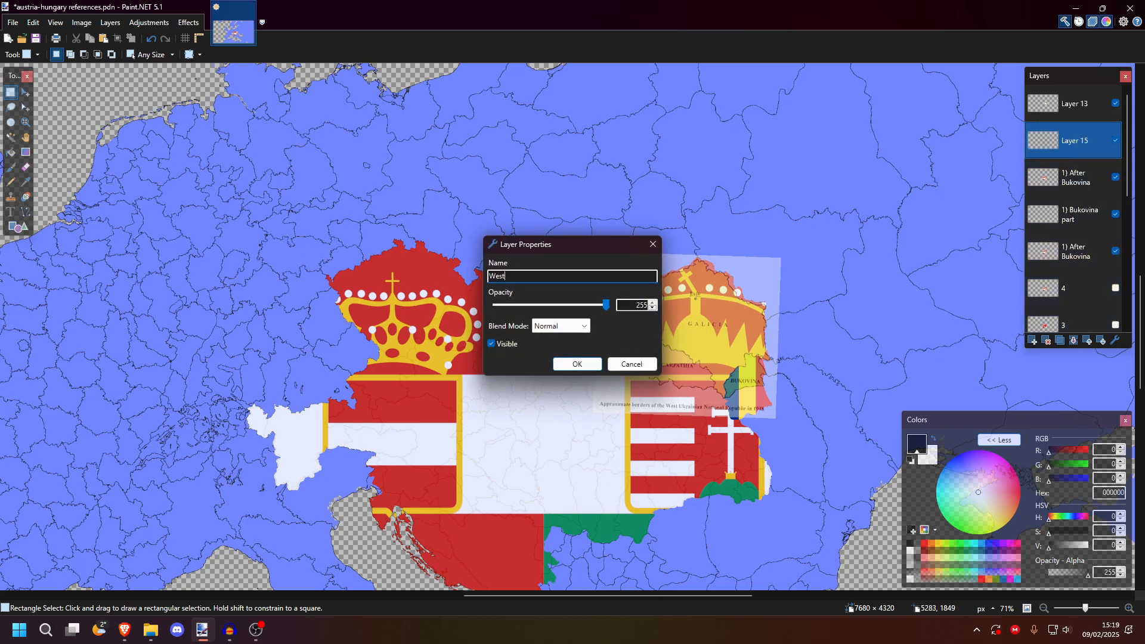
text( Ukraine part)
key(Return)
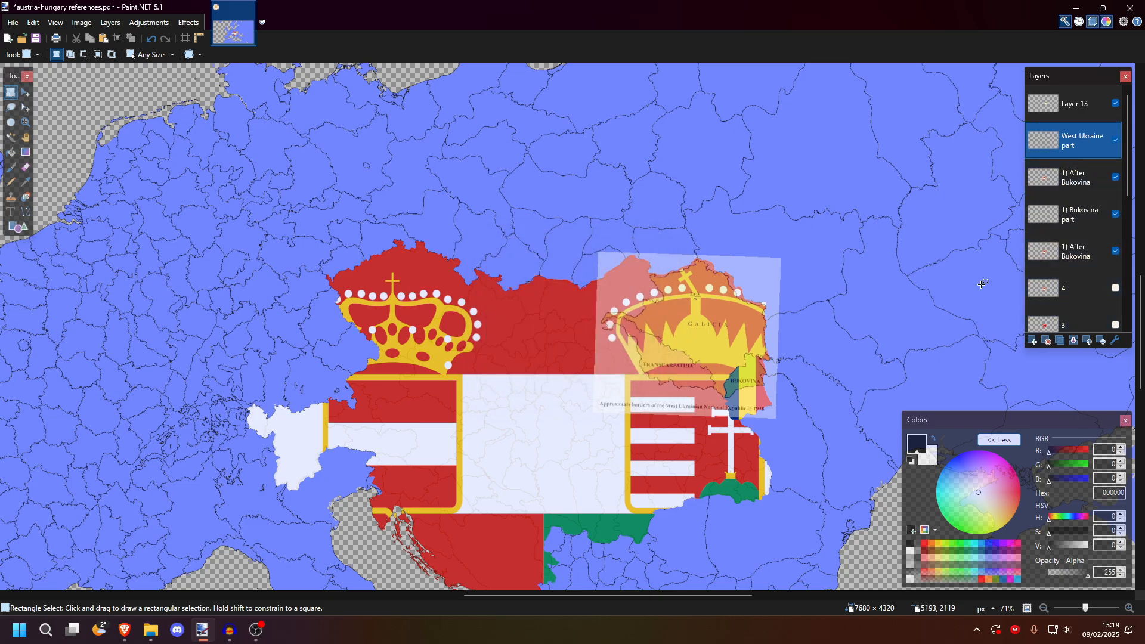
Step: Rename the upper "1) After Bukovina" copy to "2) After Ukraine"
scroll(851, 324, up, 1)
double_click(1076, 177)
click(556, 275)
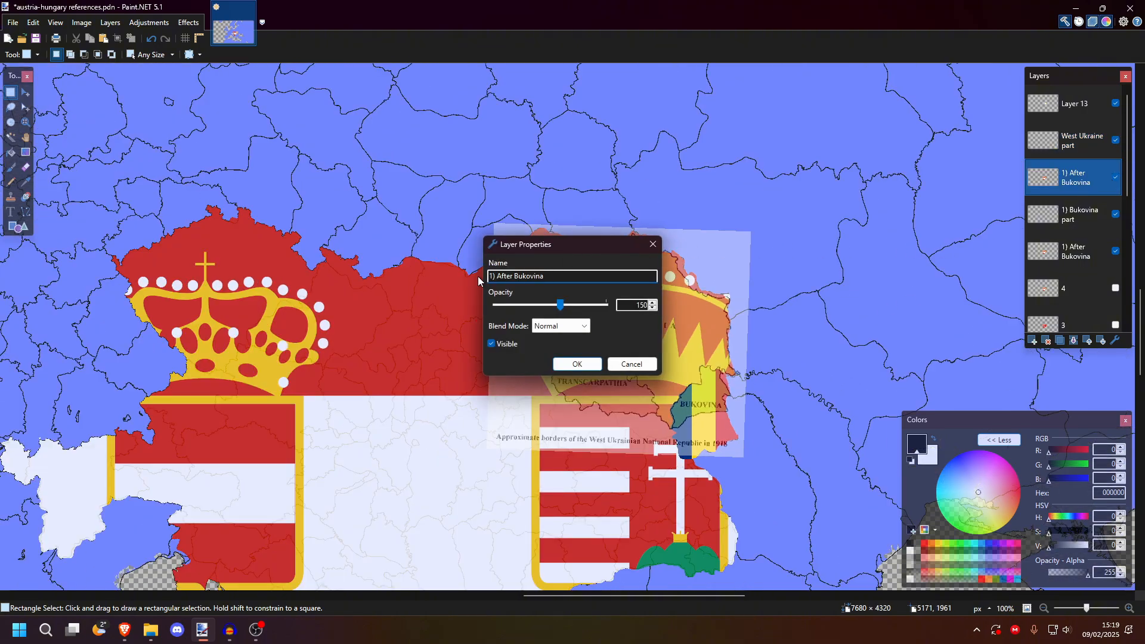
key(ctrl+BackSpace)
text(Ukraine)
key(Return)
Step: Hide the "1) Bukovina part" and "1) After Bukovina" layers and ready the Paintbrush on the "West Ukraine part" layer
click(1115, 215)
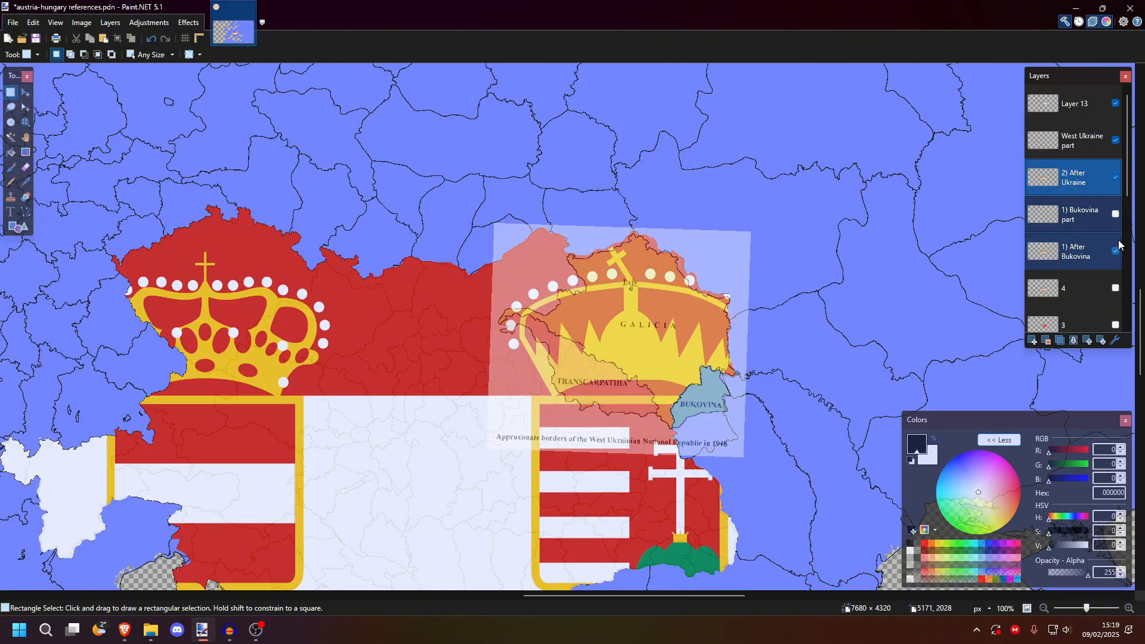
click(1116, 251)
click(1087, 141)
key(b)
scroll(567, 276, up, 2)
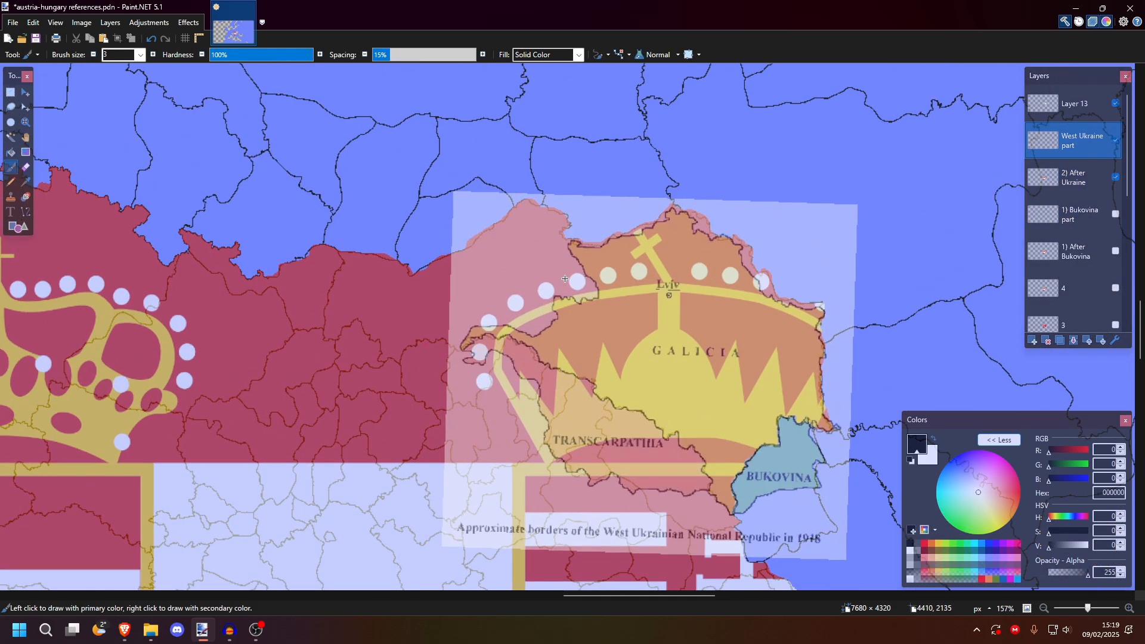
scroll(747, 239, down, 2)
scroll(406, 203, down, 1)
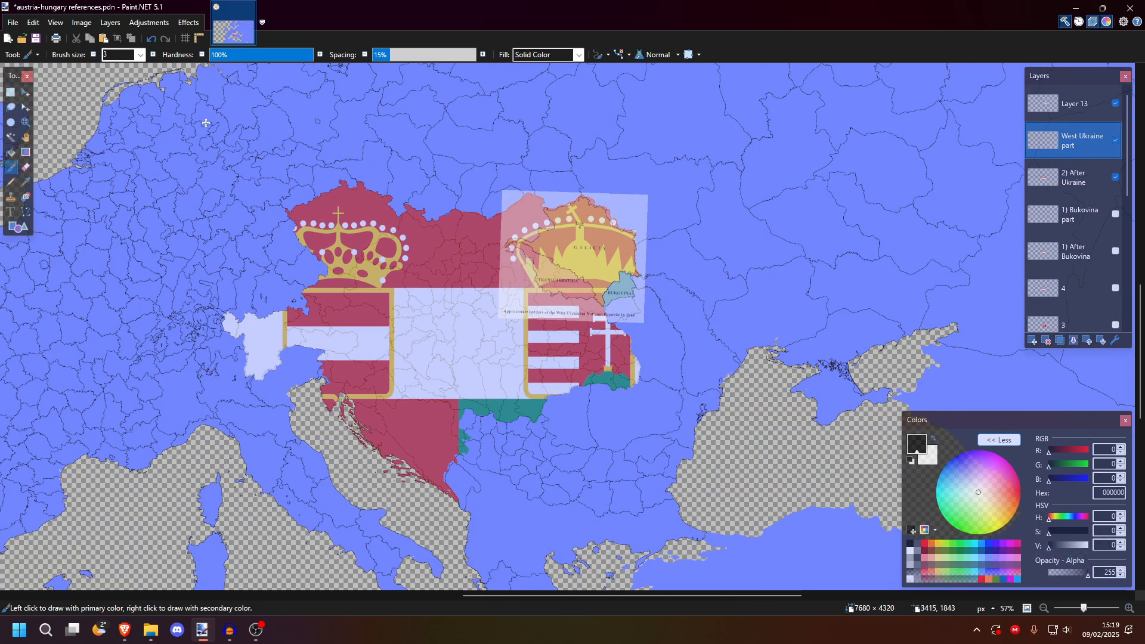
Step: Select the Austria-Hungary shape from "2) After Ukraine", hide the reference map layer, and make "West Ukraine part" active for brushing
key(s)
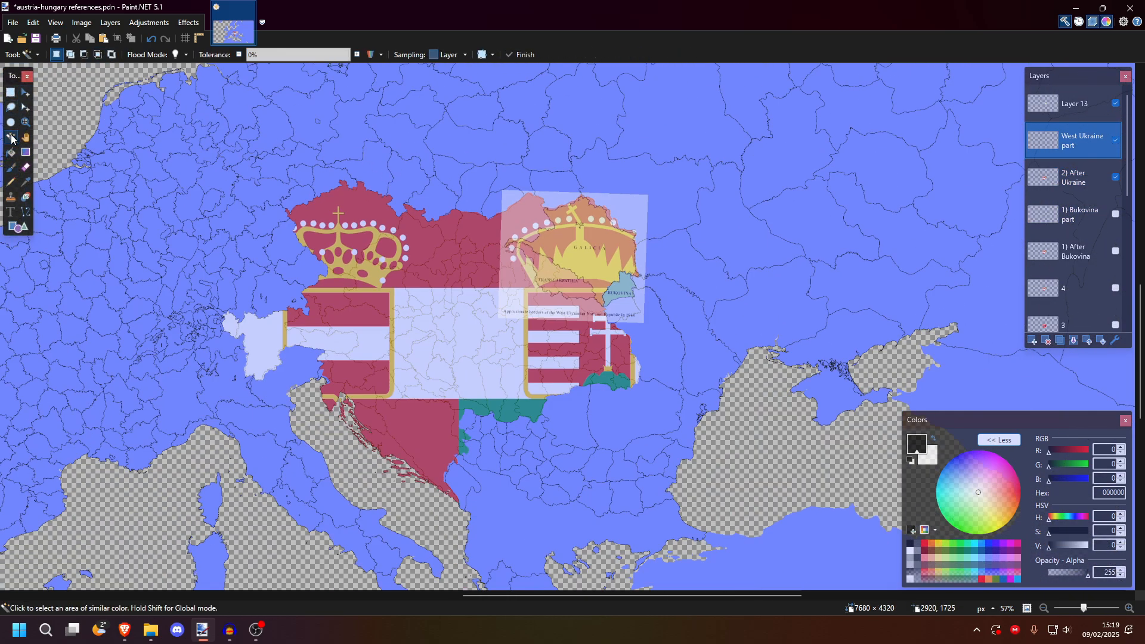
click(112, 54)
key(ctrl+a)
scroll(351, 350, down, 7)
key(s)
scroll(335, 281, down, 2)
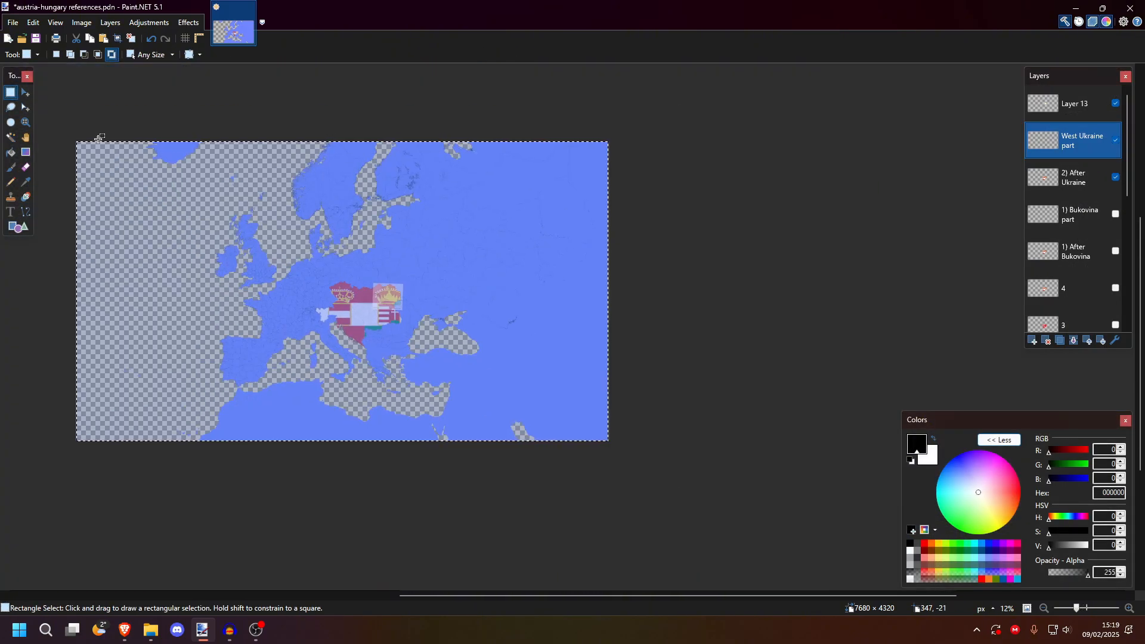
scroll(385, 275, up, 5)
click(1074, 177)
key(b)
click(1115, 103)
click(1073, 141)
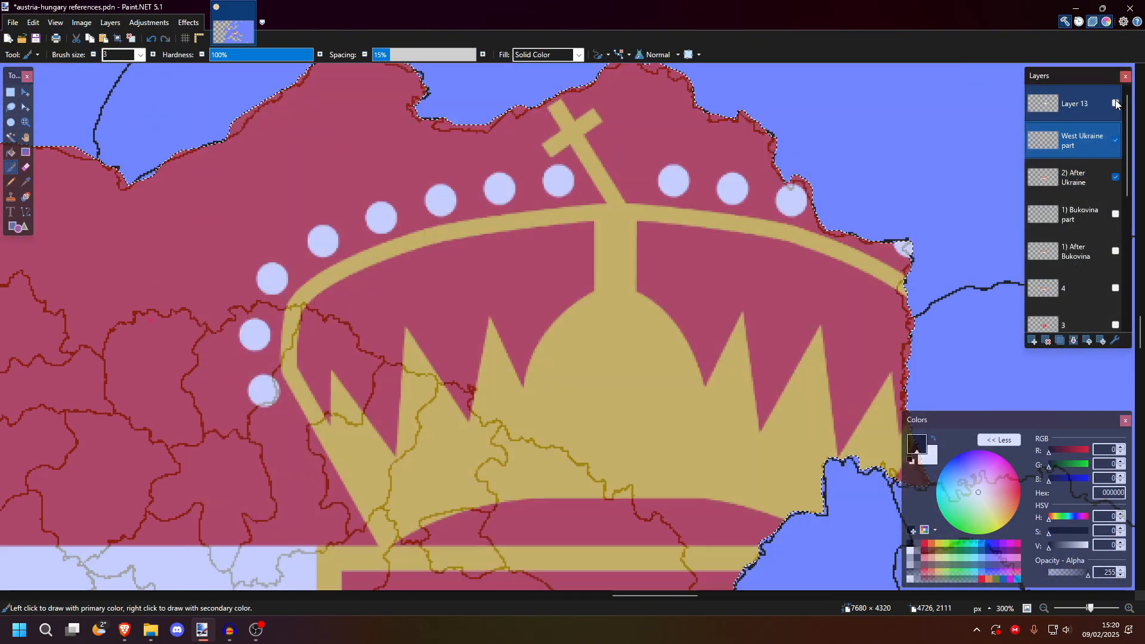
Step: Paint a black size 3 border along West Ukraine's western and southern edge, from the northern frontier down to Bukovina
scroll(417, 251, up, 6)
mouse_move(267, 230)
mouse_down()
mouse_move(448, 248)
mouse_move(491, 232)
mouse_move(667, 382)
mouse_up()
scroll(447, 247, down, 5)
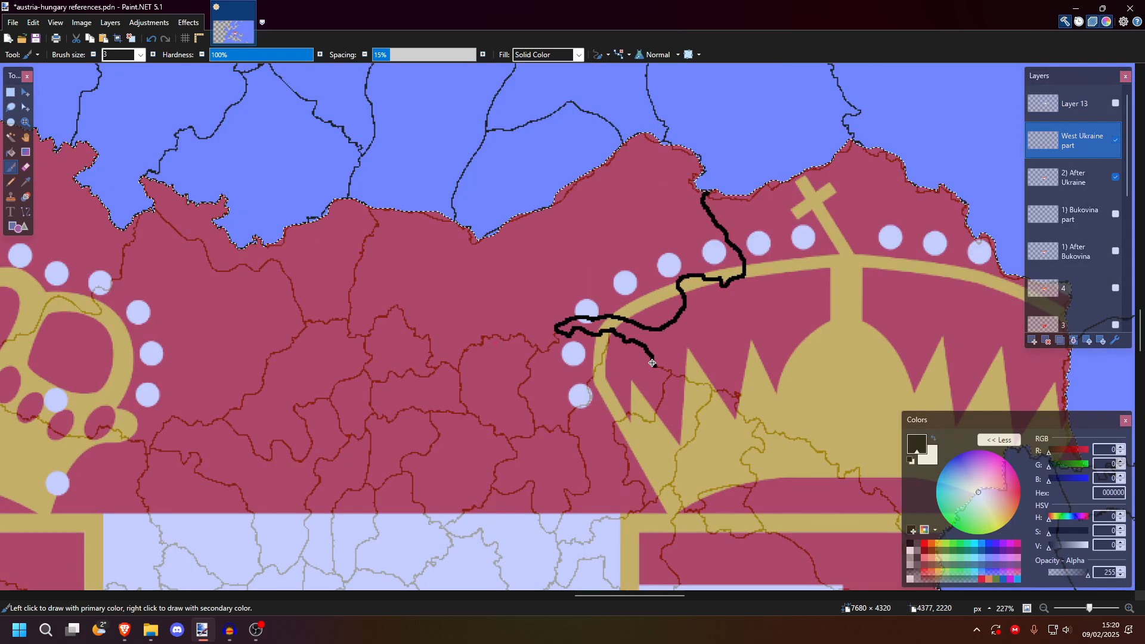
scroll(341, 250, up, 4)
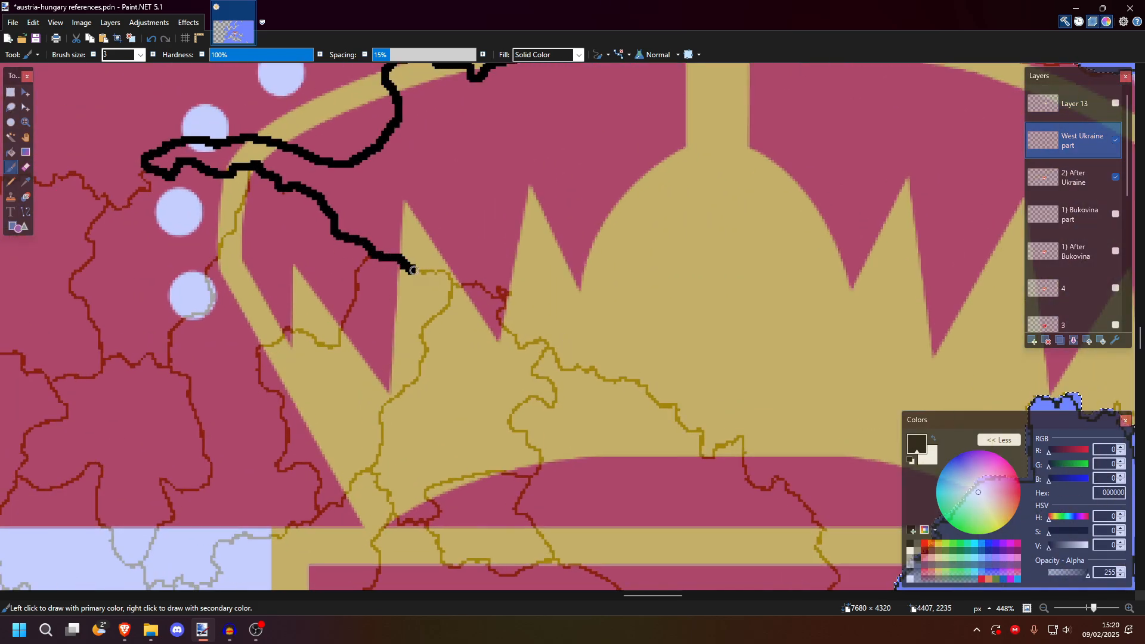
scroll(442, 271, down, 3)
mouse_move(440, 306)
mouse_down()
mouse_move(547, 376)
mouse_move(563, 448)
mouse_up()
scroll(562, 448, down, 3)
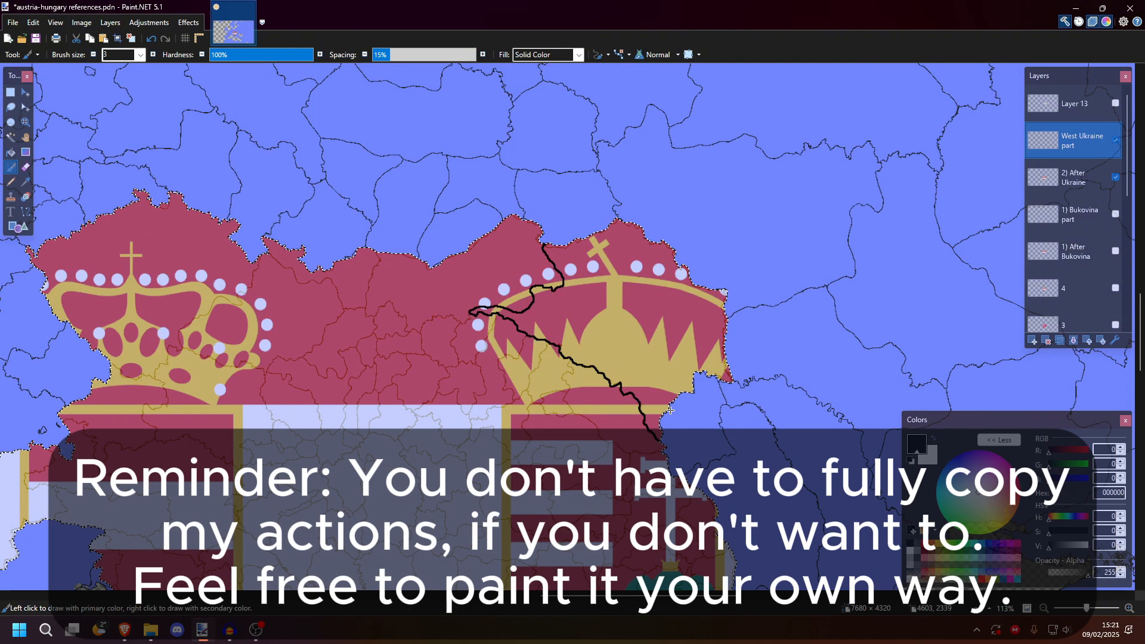
Step: Fill the outlined West Ukraine area with solid black and check it against the "2) After Ukraine" layer
key(f)
click(645, 352)
scroll(614, 299, down, 2)
key(s)
click(1074, 177)
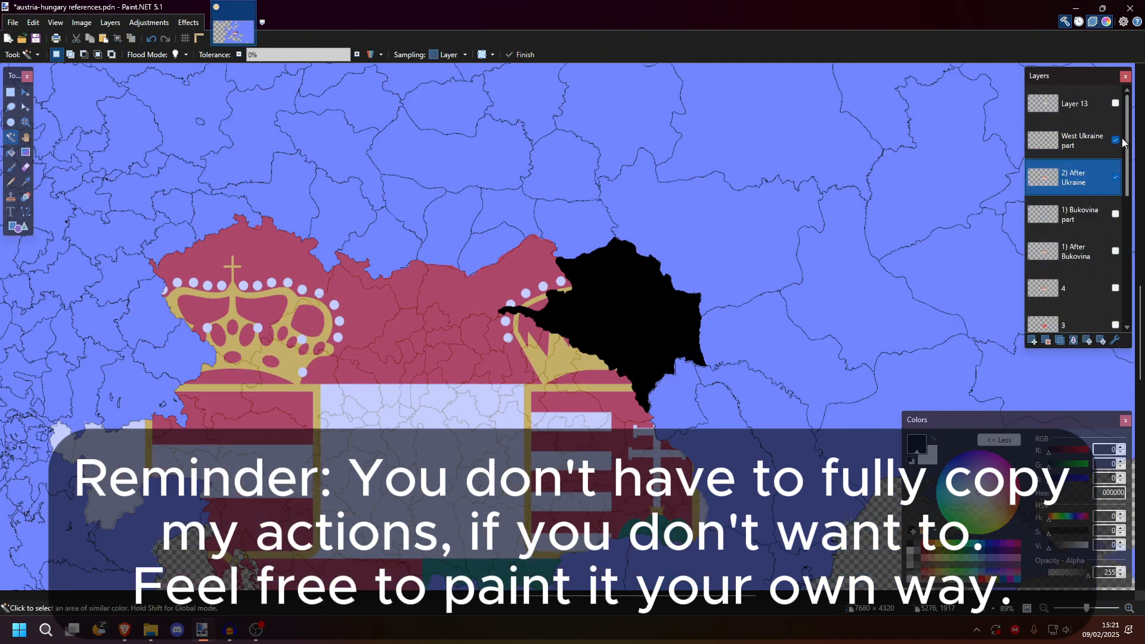
click(1116, 141)
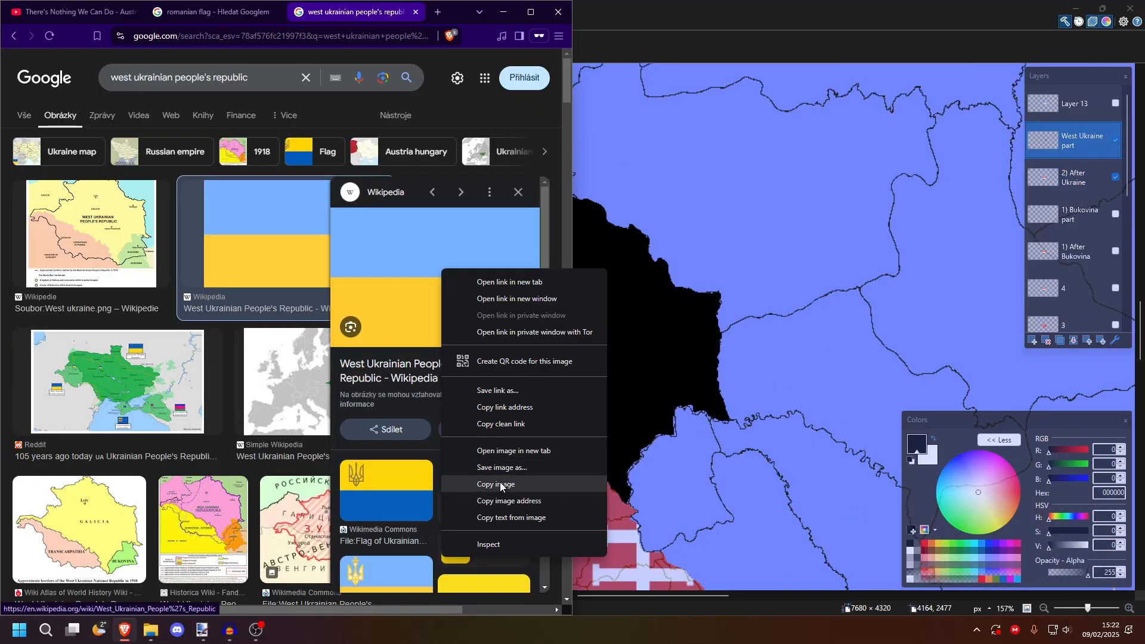
Step: Copy the blue-and-yellow West Ukrainian People's Republic flag image from the Wikipedia result in the browser
click(502, 484)
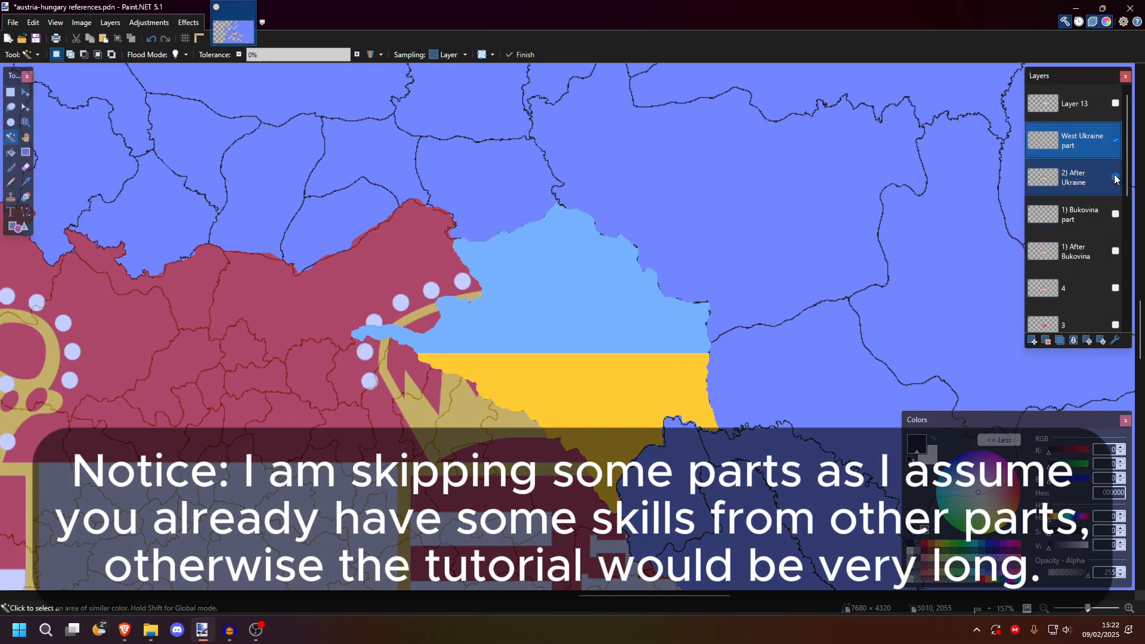
Step: Rename the West Ukraine layer to "2) West Ukraine part" and duplicate the "2) After Ukraine" layer
double_click(1096, 141)
text(2) West Ukraine part)
key(Return)
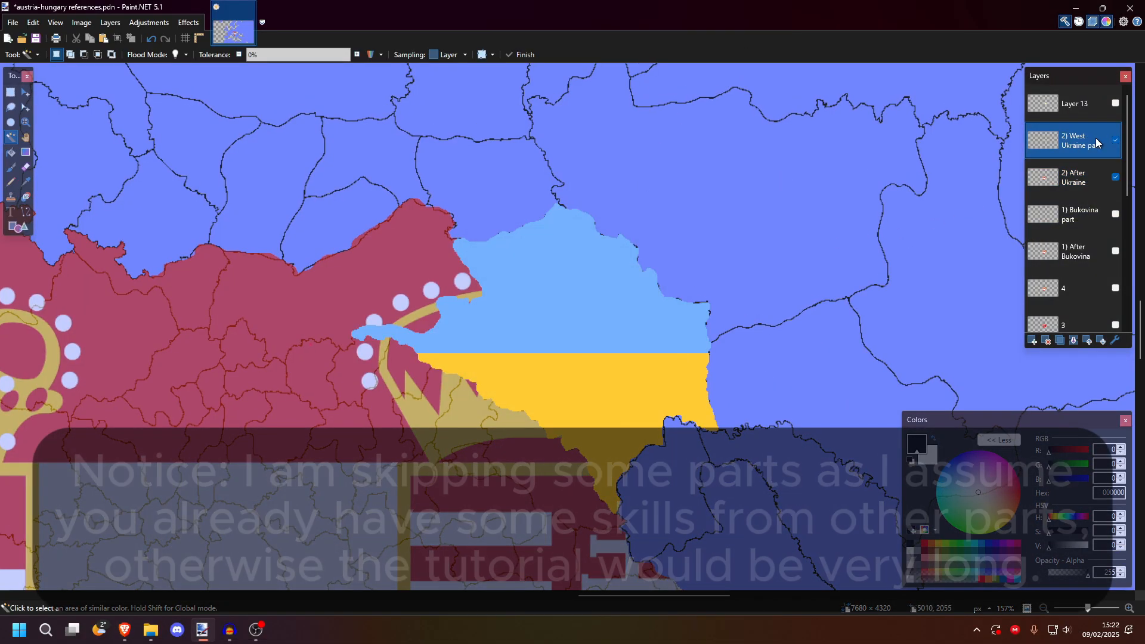
click(1083, 179)
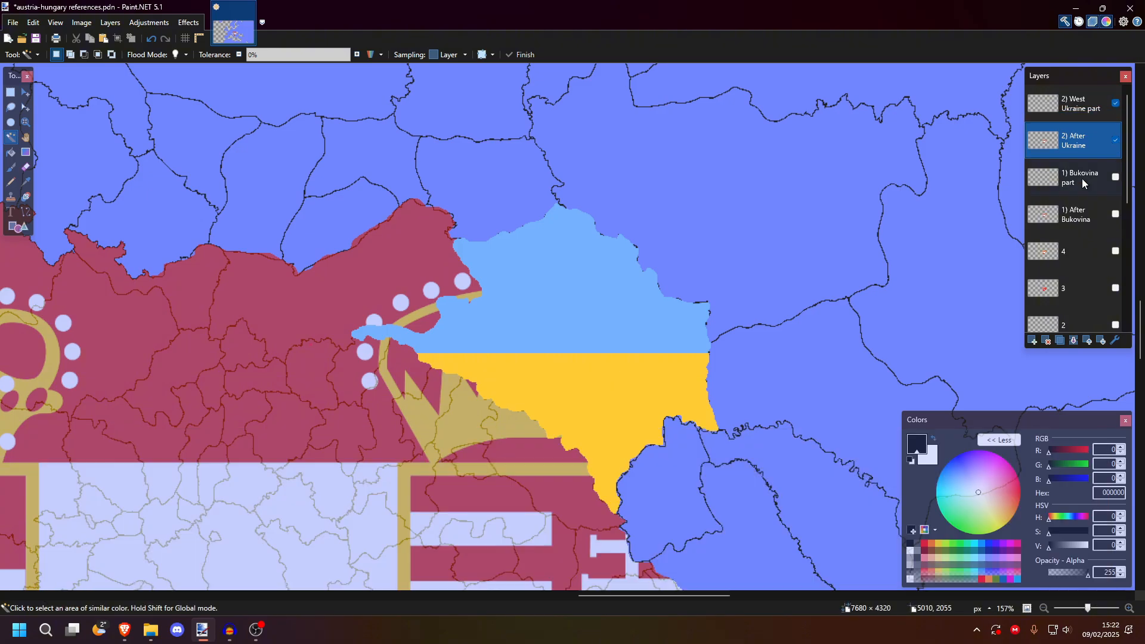
click(1058, 340)
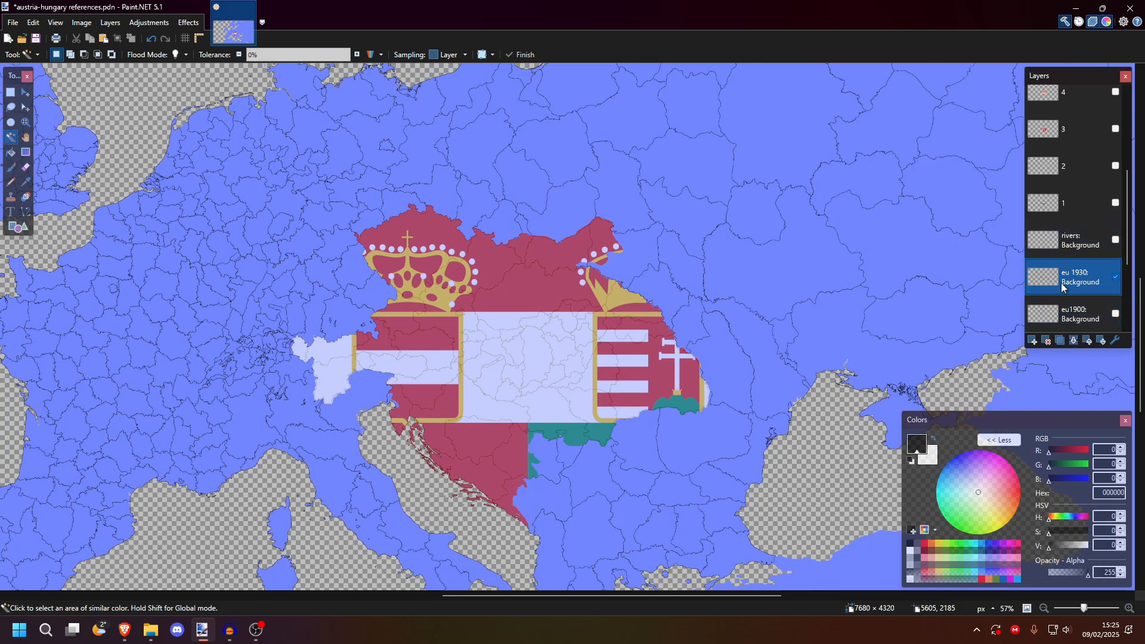
Step: Duplicate the "2) West Ukraine part" layer and name the copy "2.5) West Ukraine - Poland part"
scroll(640, 342, up, 5)
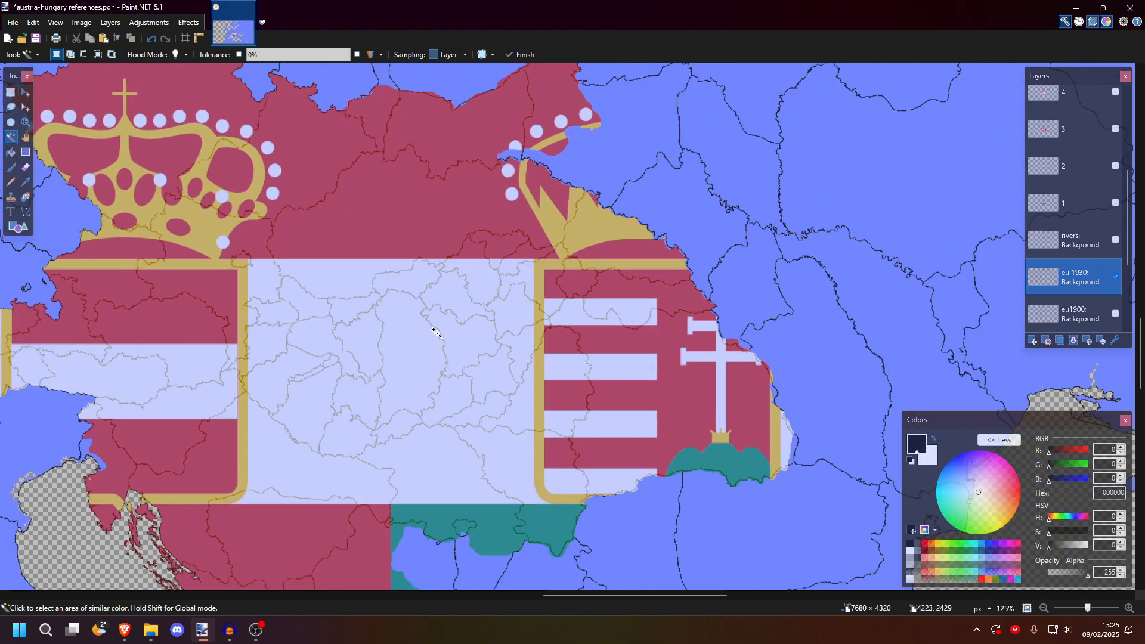
scroll(453, 334, down, 3)
scroll(297, 191, down, 1)
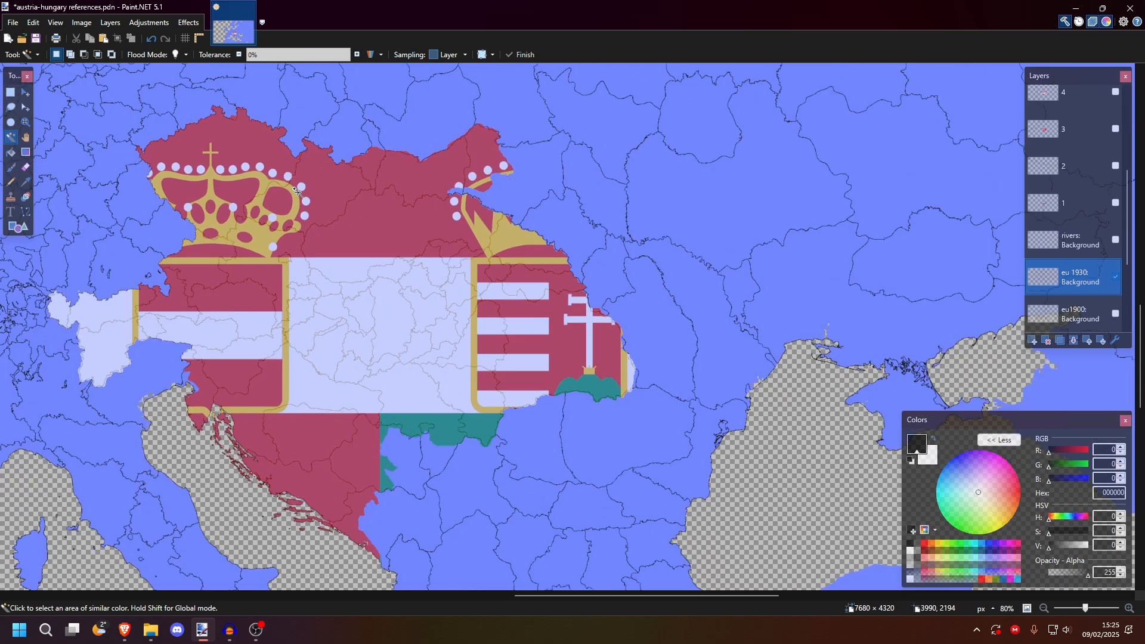
scroll(287, 203, down, 1)
scroll(476, 252, left, 2)
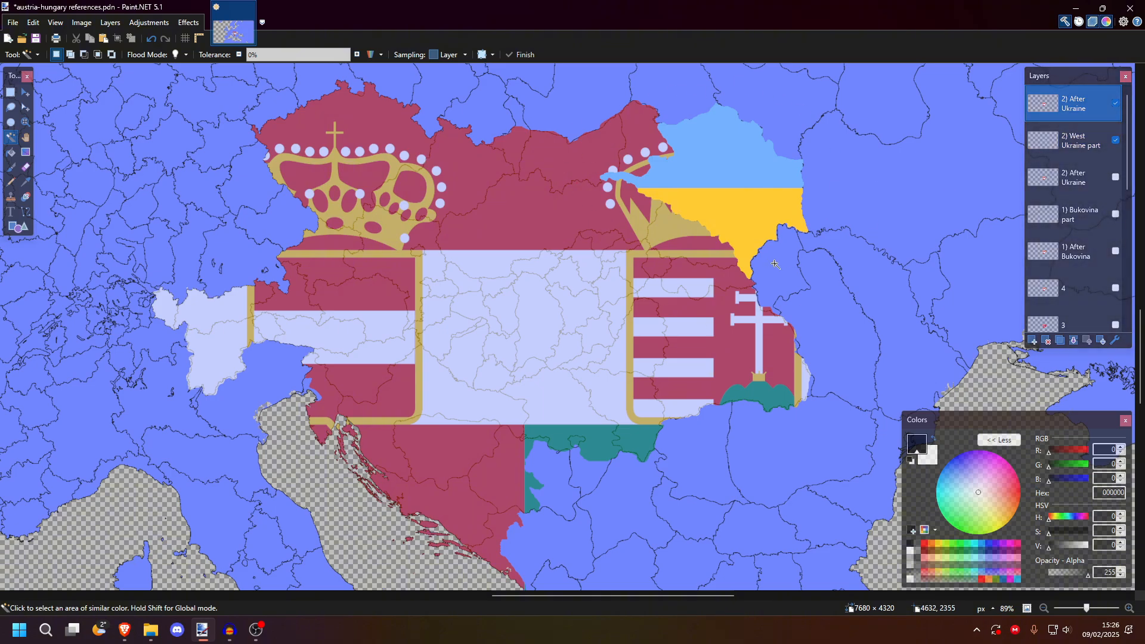
click(1092, 145)
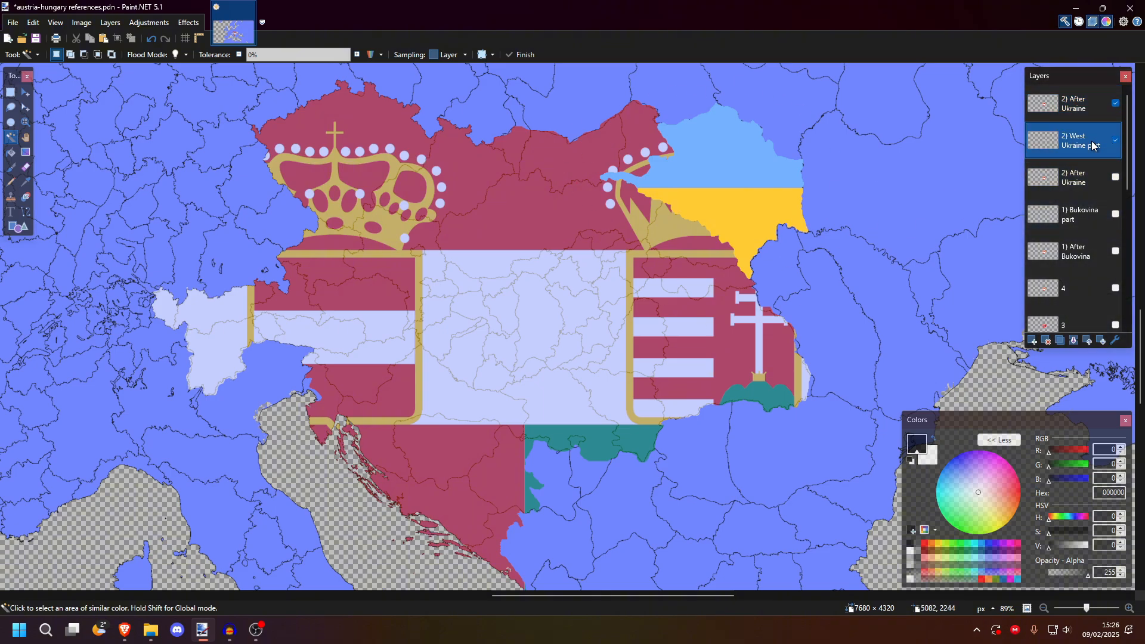
key(ctrl+shift+d)
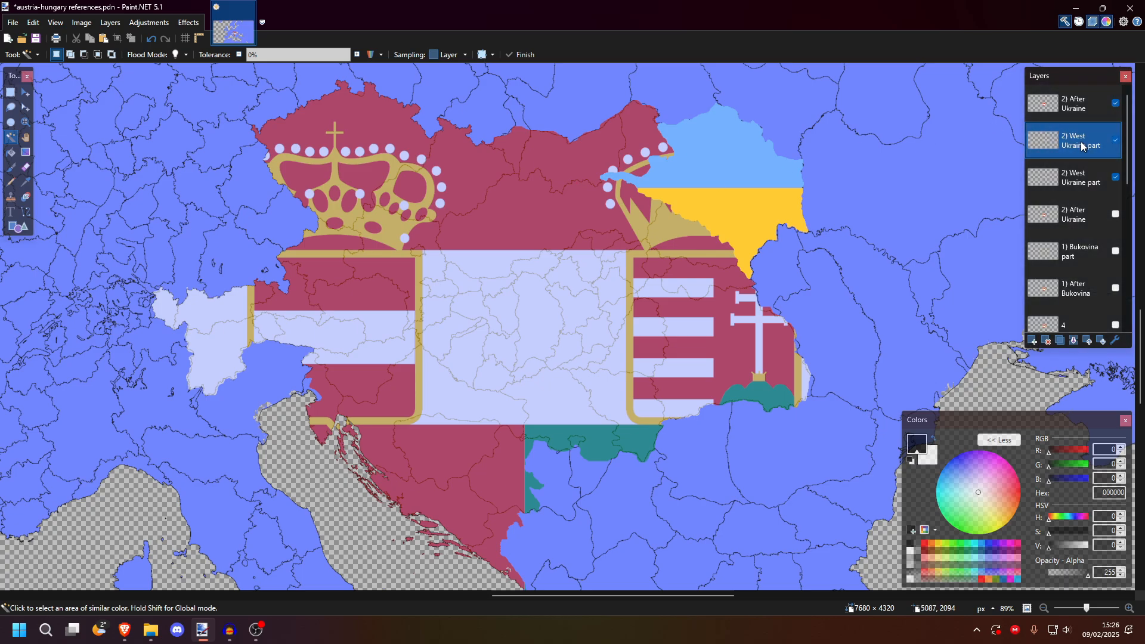
double_click(1073, 135)
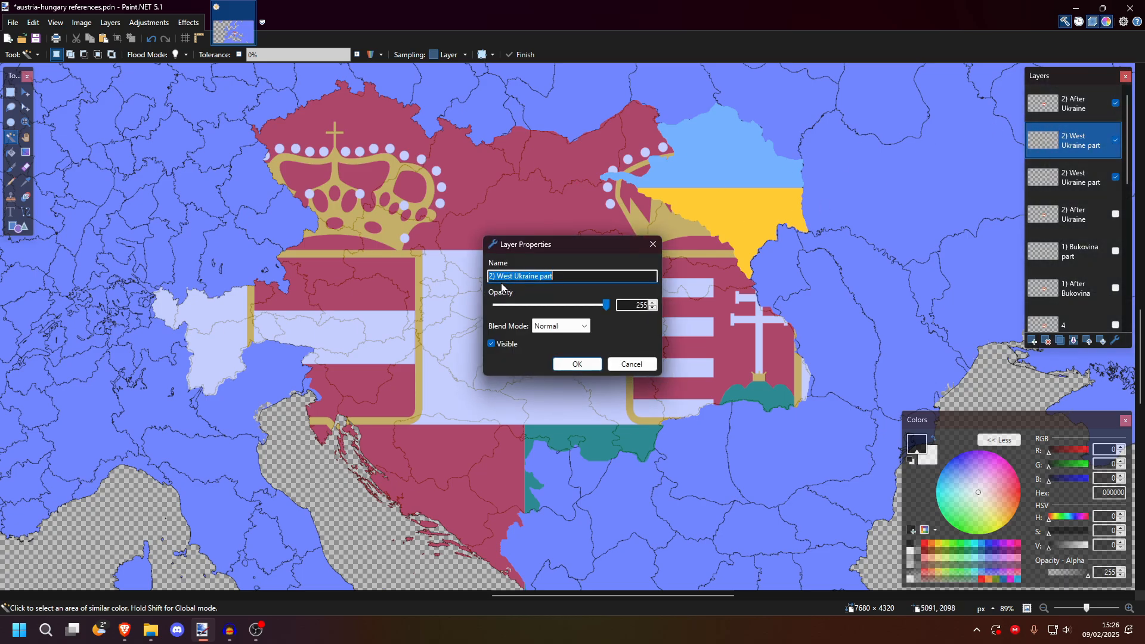
key(Home)
key(Right)
text(.5)
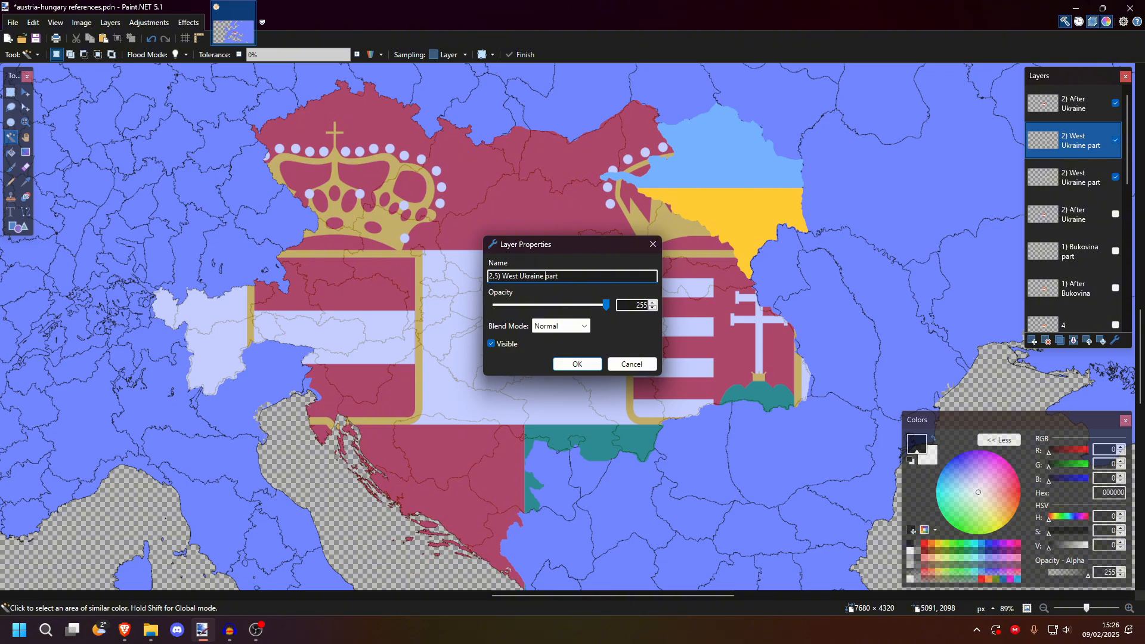
text(- Poland)
key(Return)
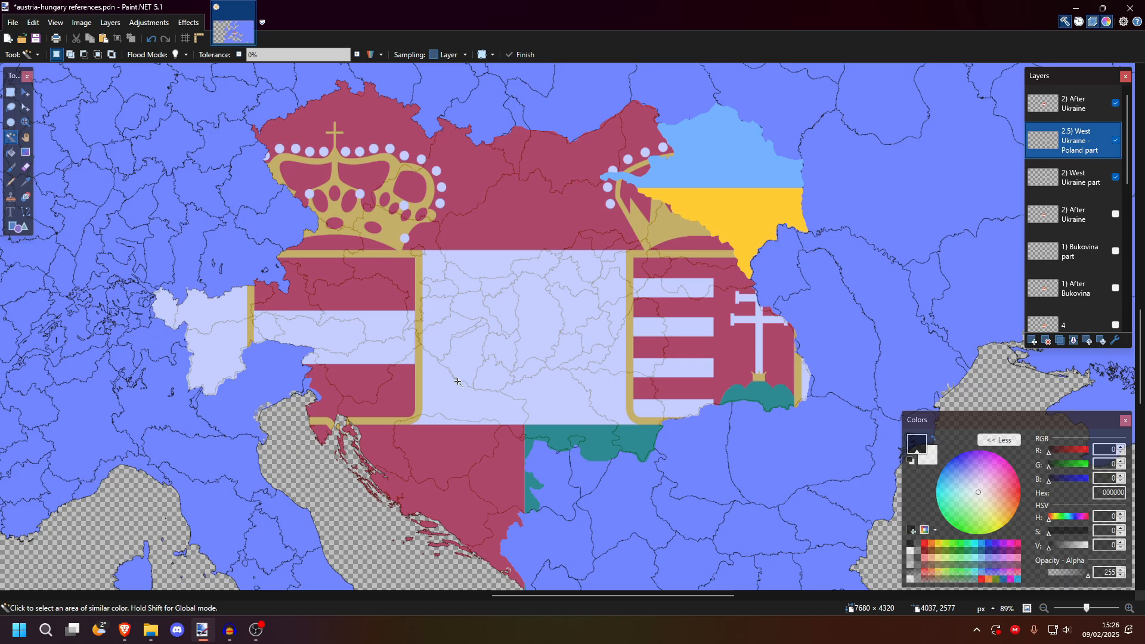
Step: Recolor the "2.5) West Ukraine - Poland part" territory as Poland's flag, filling the yellow half with red D91E3D and the blue half with white
scroll(782, 205, up, 2)
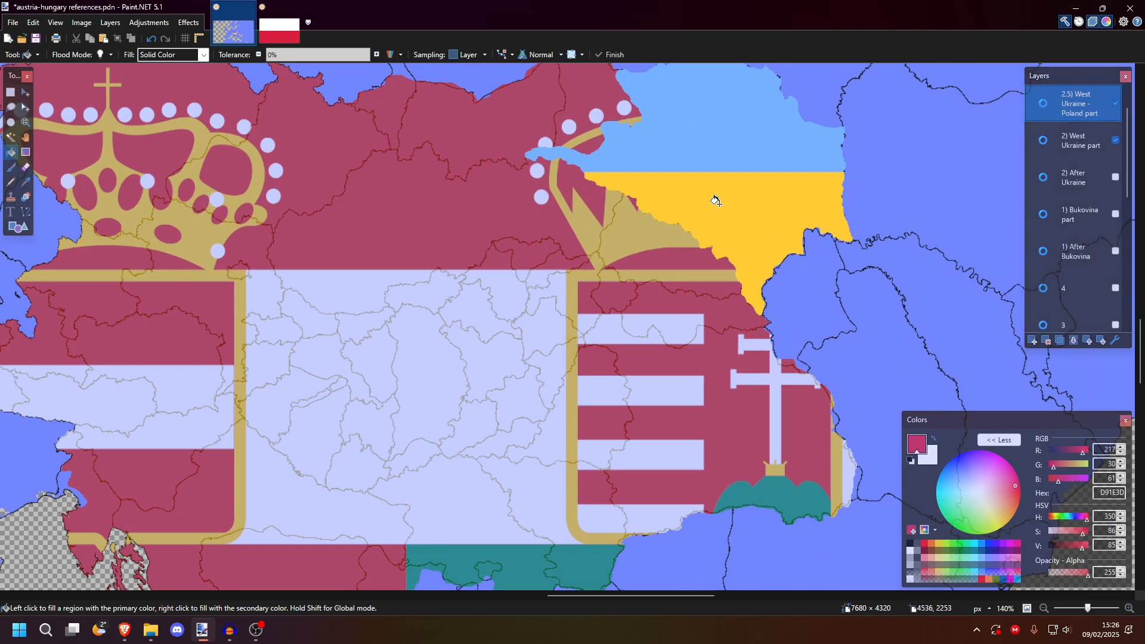
click(716, 202)
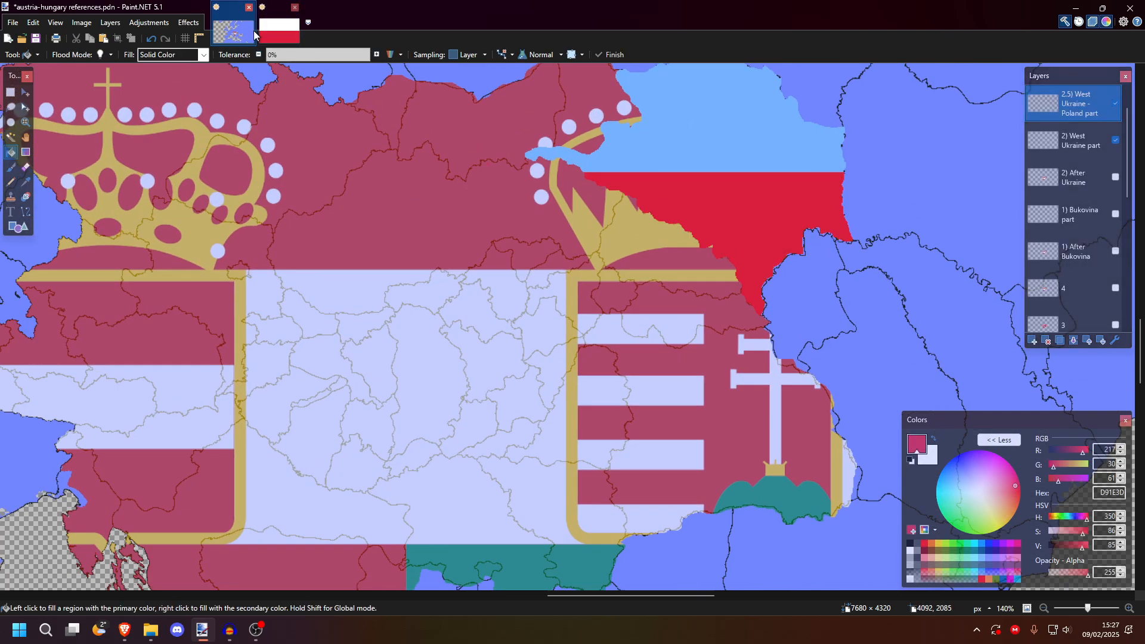
right_click(710, 133)
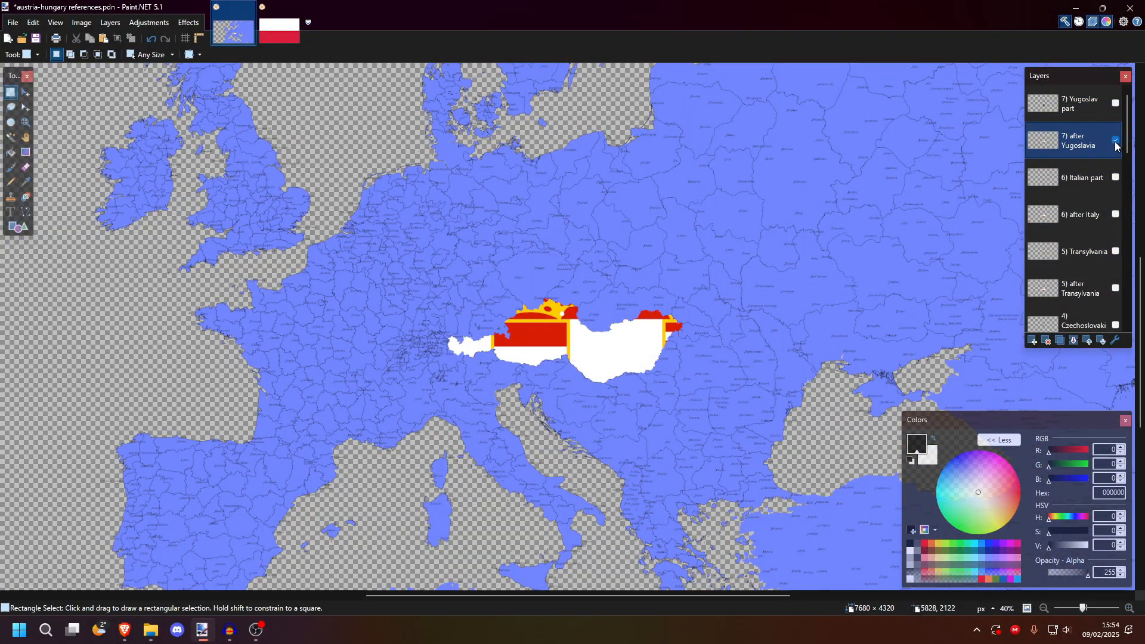
Step: Hide the "7) after Yugoslavia" layer, duplicate layer "2", and make the copy visible at the top of the stack
click(1116, 141)
scroll(1097, 179, down, 5)
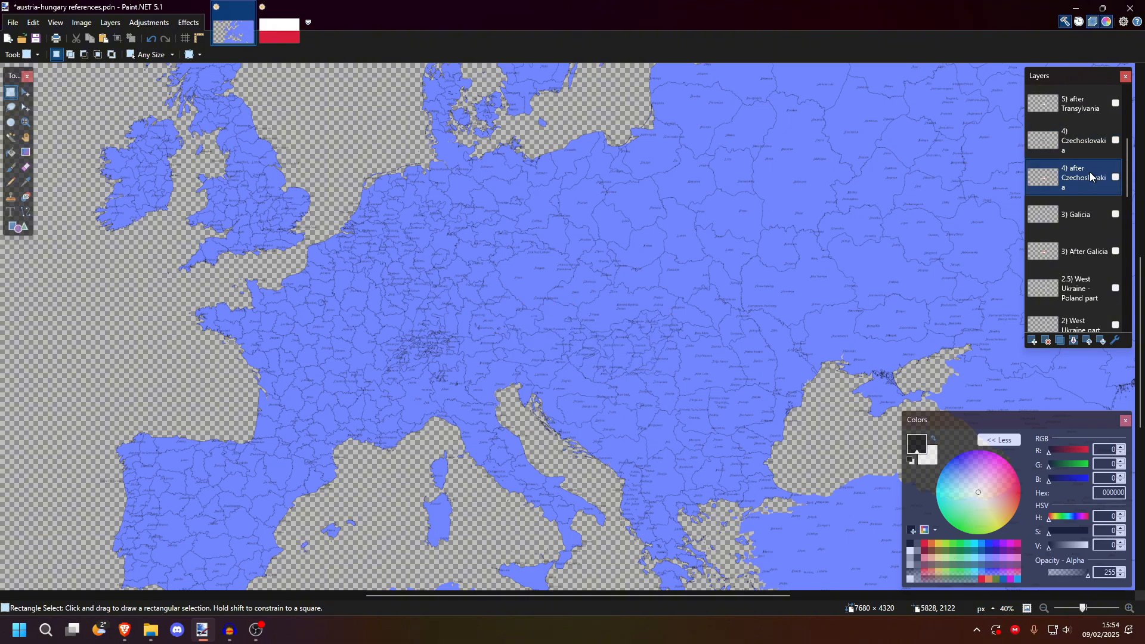
scroll(1085, 238, down, 3)
click(1079, 258)
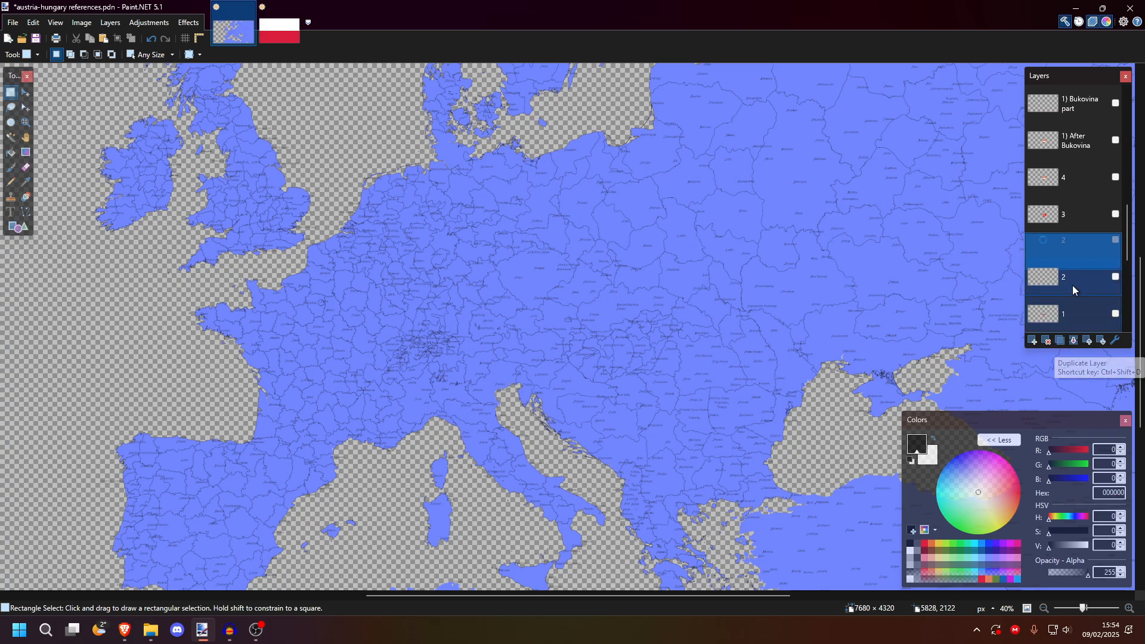
scroll(1073, 288, up, 8)
click(1114, 103)
scroll(676, 315, up, 3)
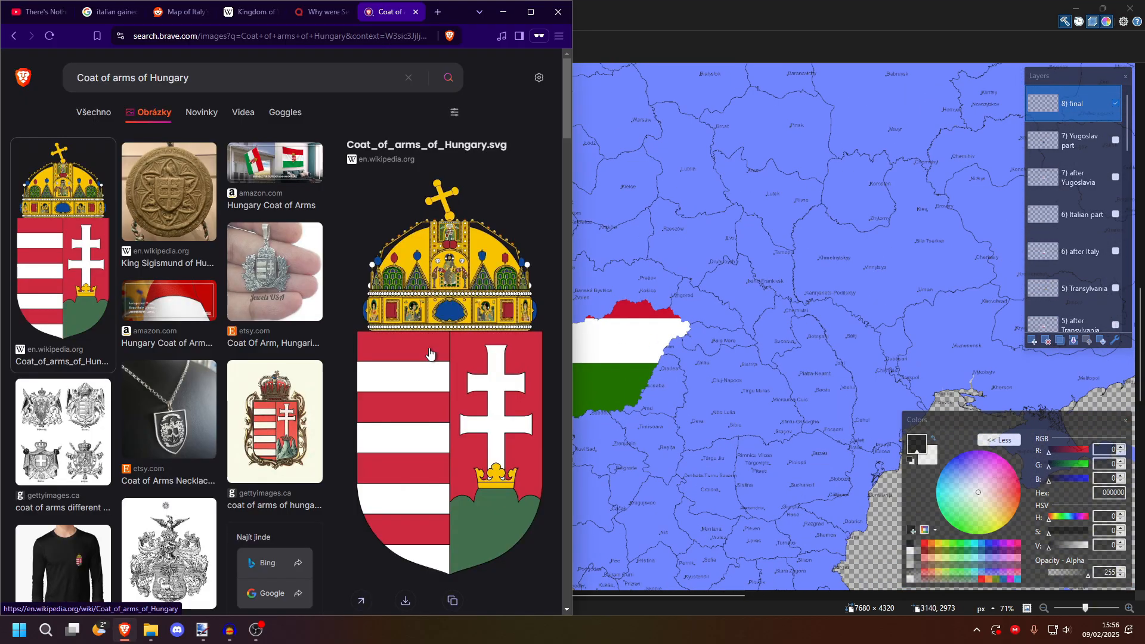
Step: Copy the Coat_of_arms_of_Hungary.svg image from the browser and place it over Hungary on a new layer in Paint.NET
right_click(434, 351)
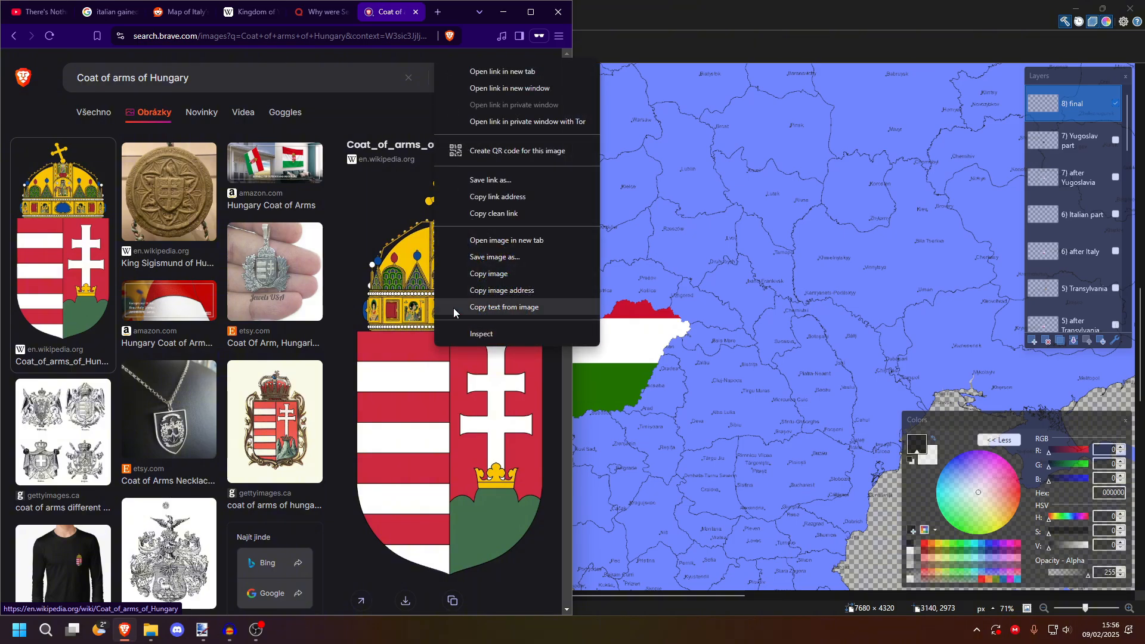
click(494, 276)
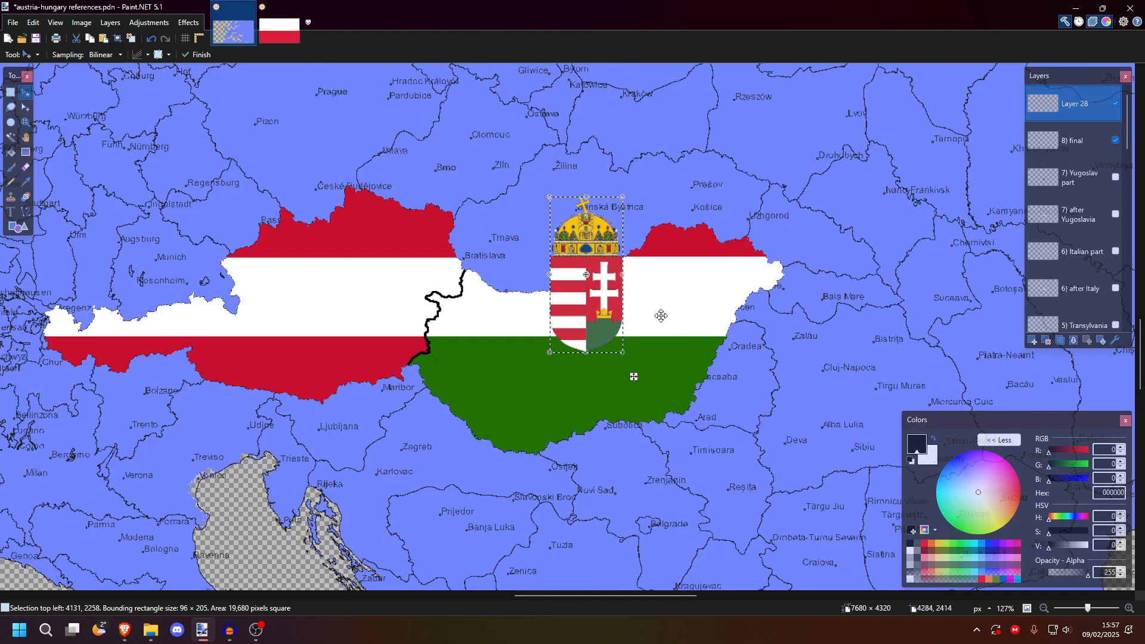
scroll(613, 377, up, 7)
scroll(614, 377, down, 6)
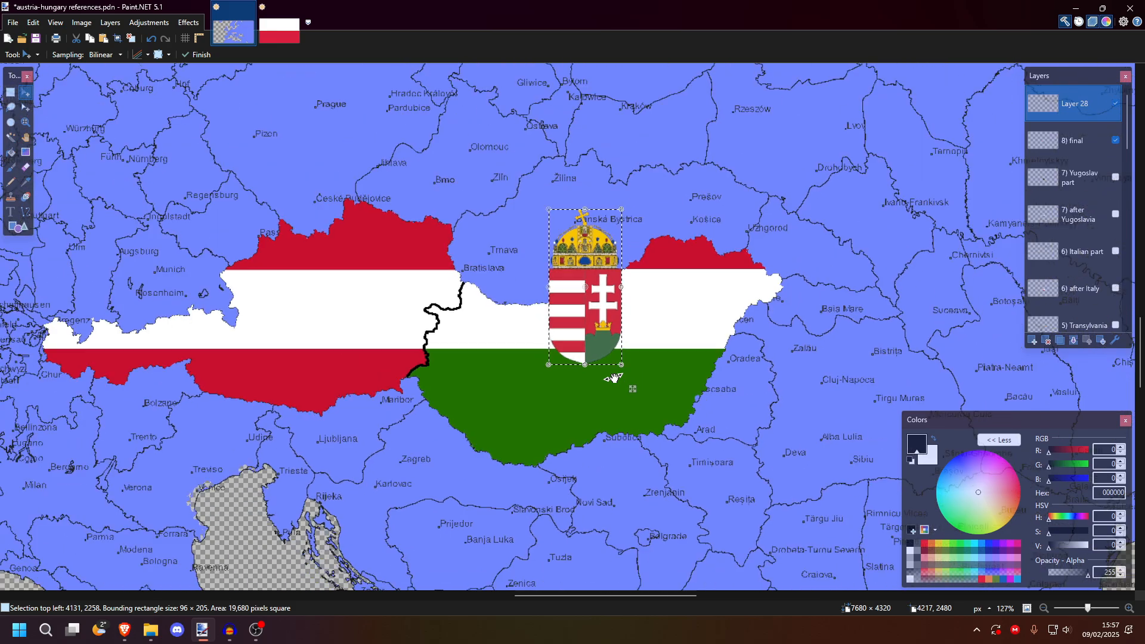
Step: Trim the coat of arms to Hungary's outline by selecting the area outside the "8) final" shapes and deleting it from Layer 28
key(s)
key(ctrl+d)
scroll(696, 286, down, 2)
click(1074, 140)
key(s)
key(s)
key(s)
click(811, 185)
click(1050, 112)
key(ctrl+shift+Delete)
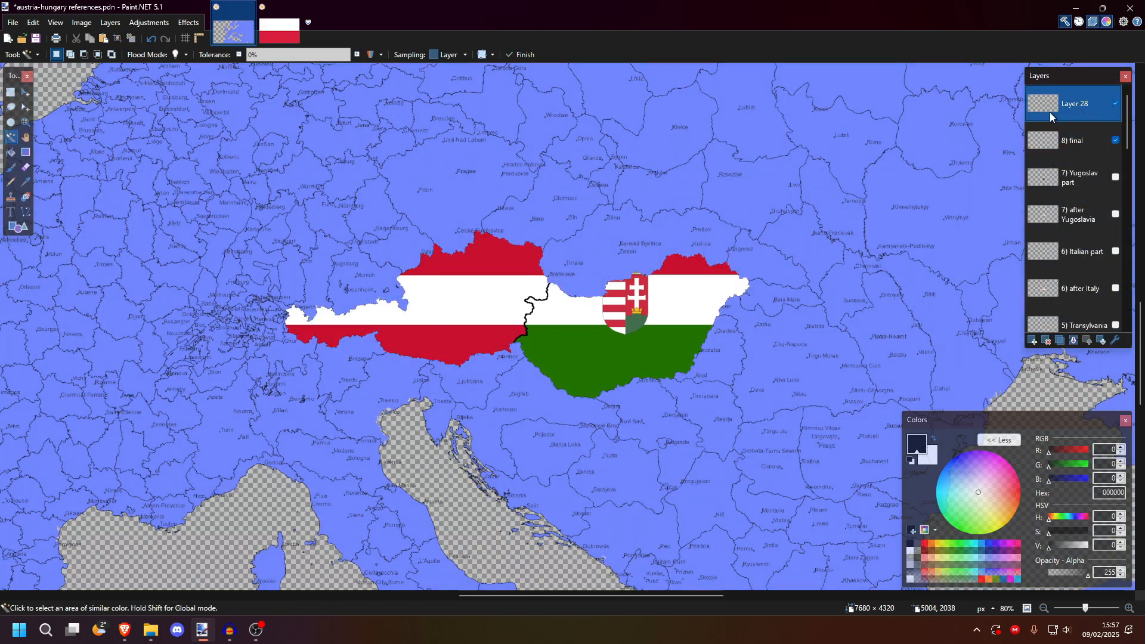
Step: Confirm the "7) after Yugoslavia" layer at opacity 255 and save the project
scroll(858, 357, down, 1)
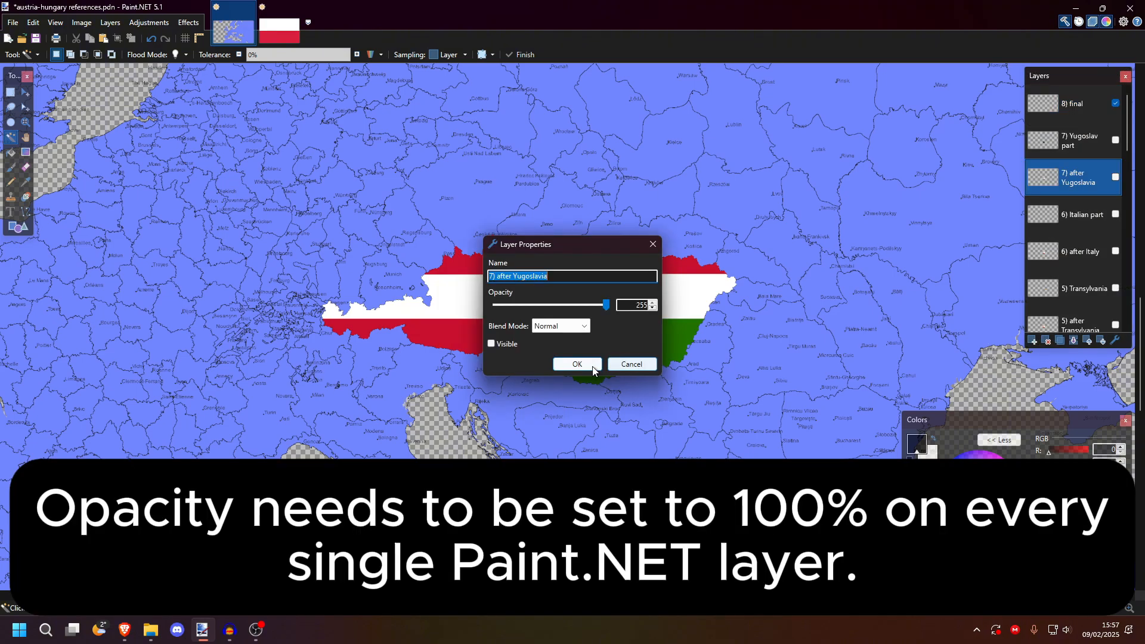
click(587, 365)
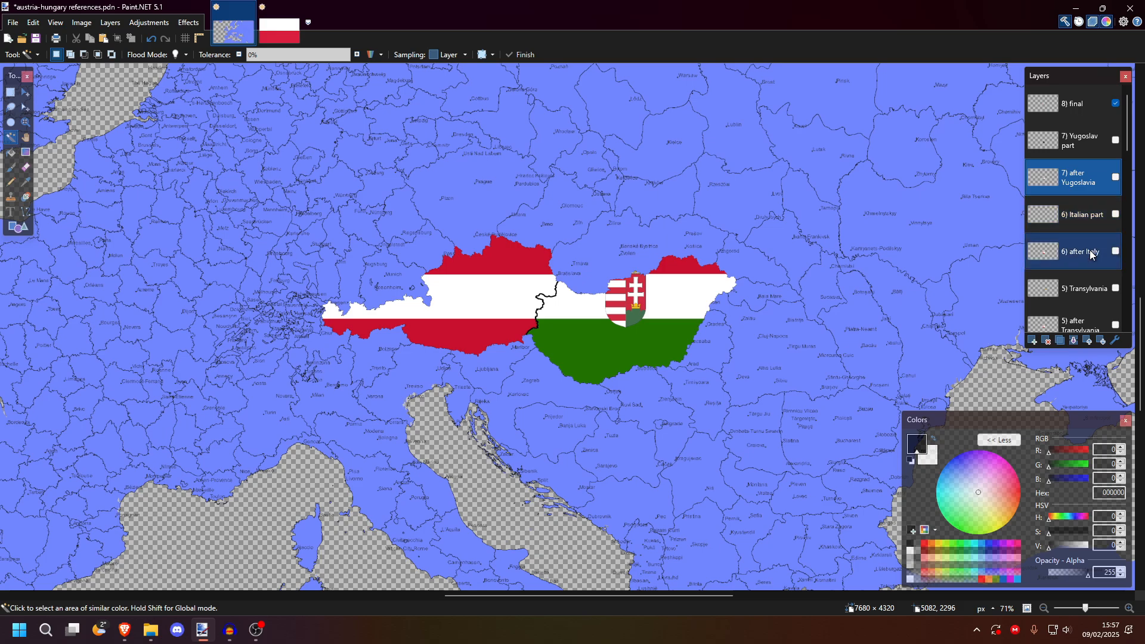
key(ctrl+s)
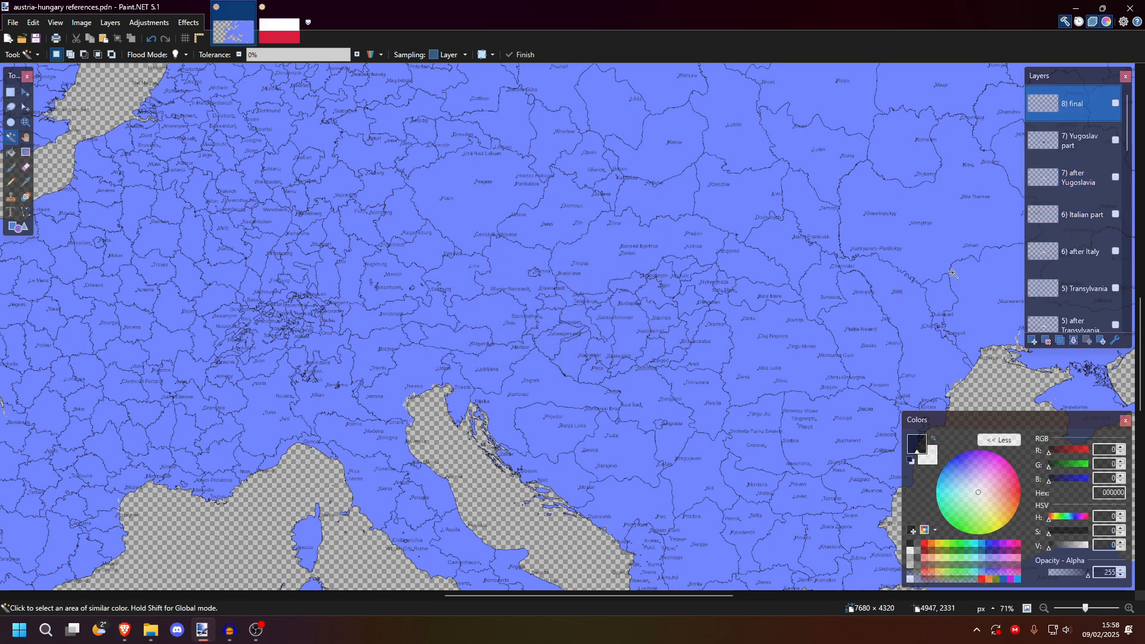
Step: Hide the base, cities, and eu 1930 reference layers and fit the whole canvas in view
scroll(1075, 247, down, 4)
scroll(1074, 245, down, 10)
click(1116, 313)
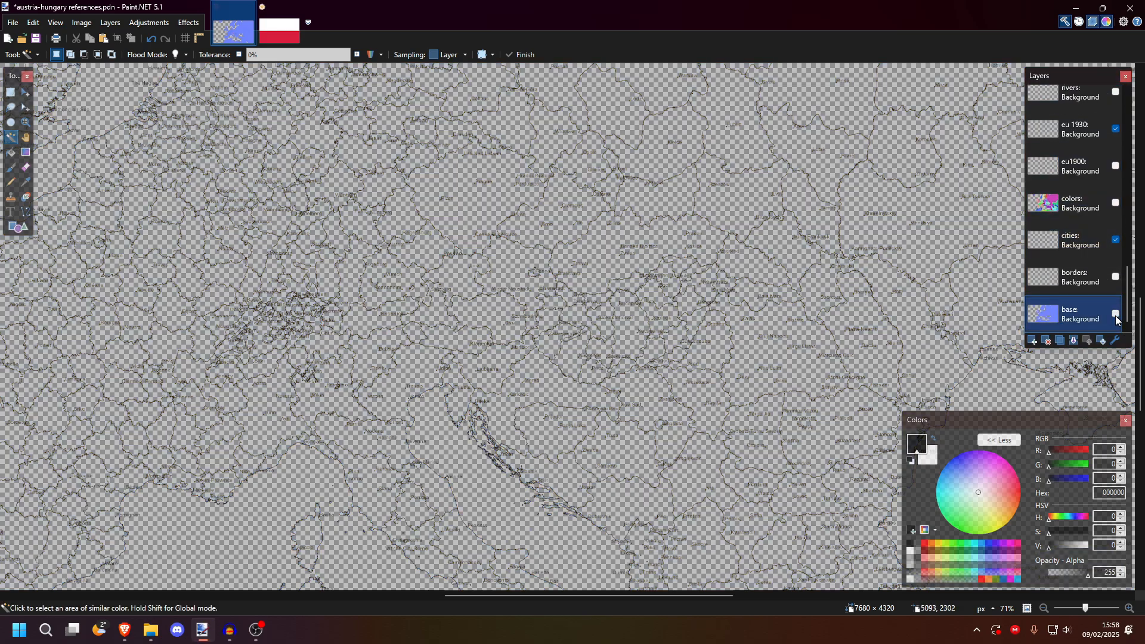
click(1116, 239)
click(1116, 128)
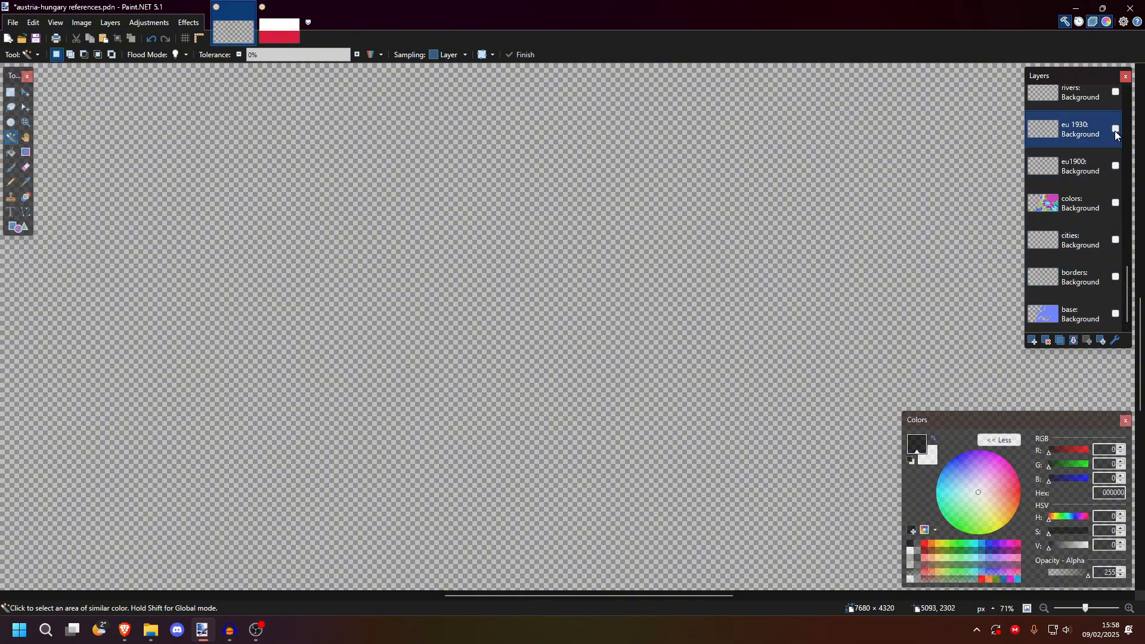
key(ctrl+b)
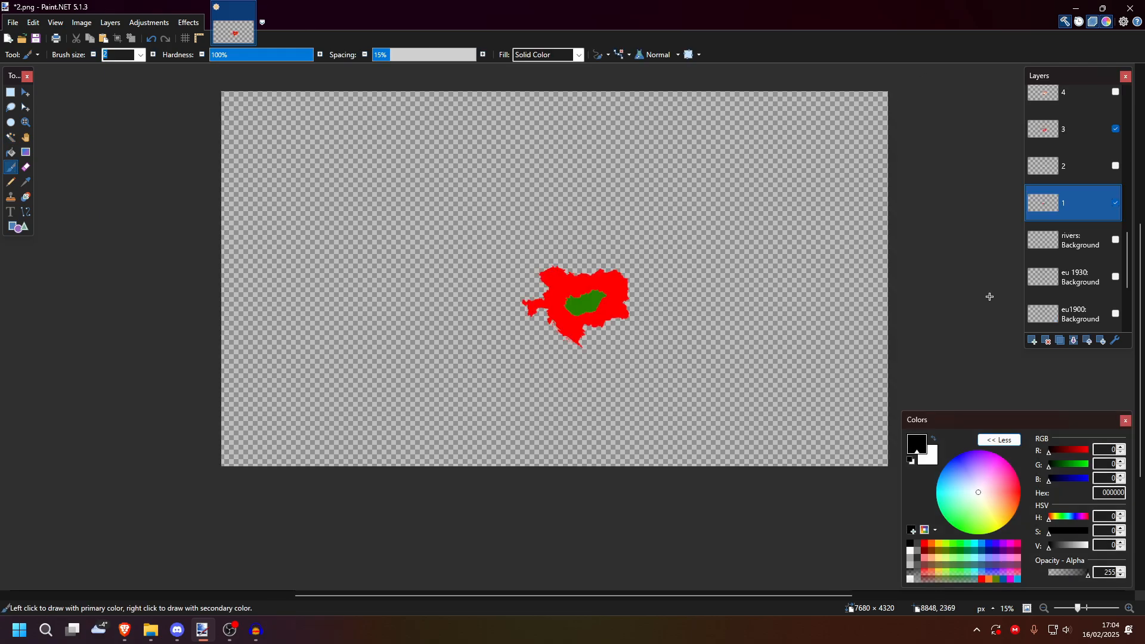
Step: Make layer "1" active and hide layer "3" so only the small Austria and Hungary shapes show
ctrl+click(1089, 122)
click(1089, 202)
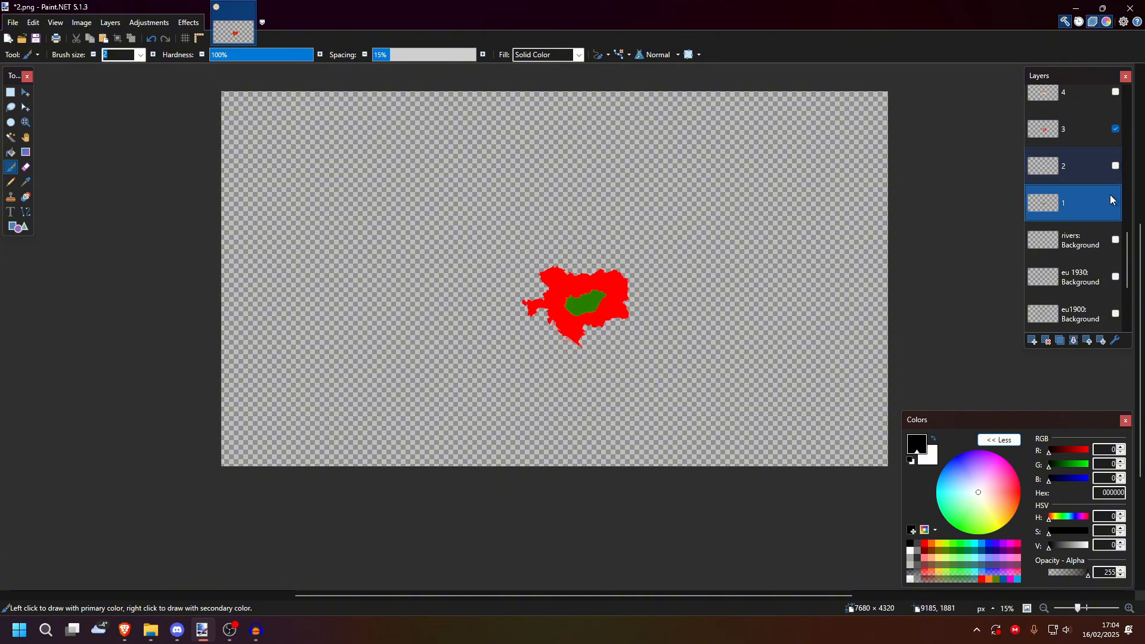
click(1115, 130)
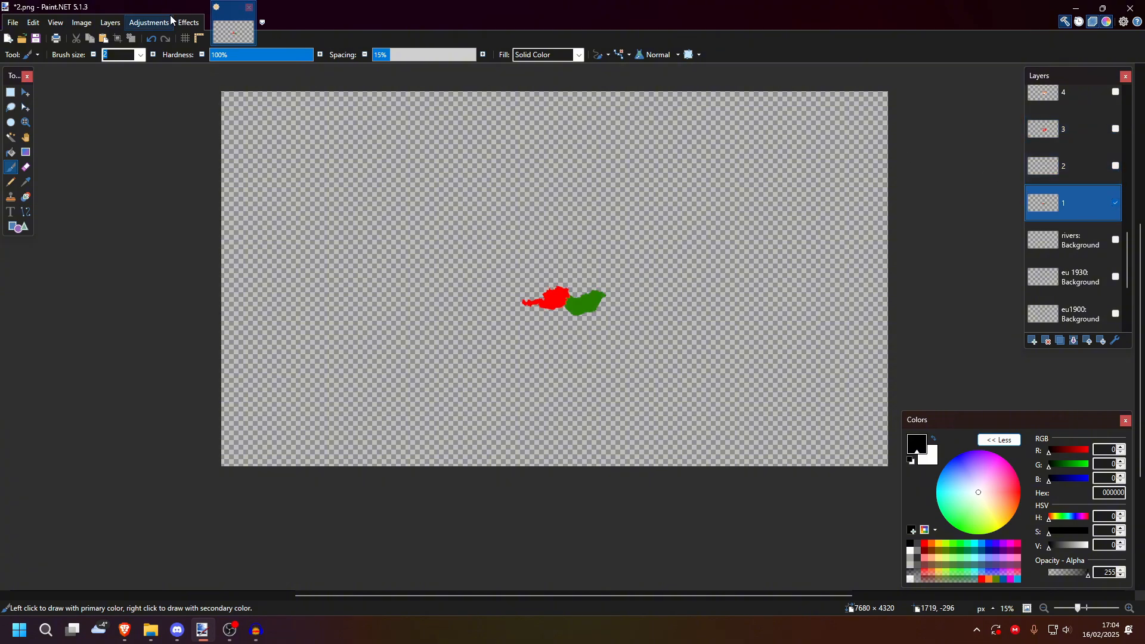
Step: Outline the shapes on layer "1" with a Drop Shadow using widening radius 10 and white (255, 255, 255)
click(188, 22)
mouse_move(213, 73)
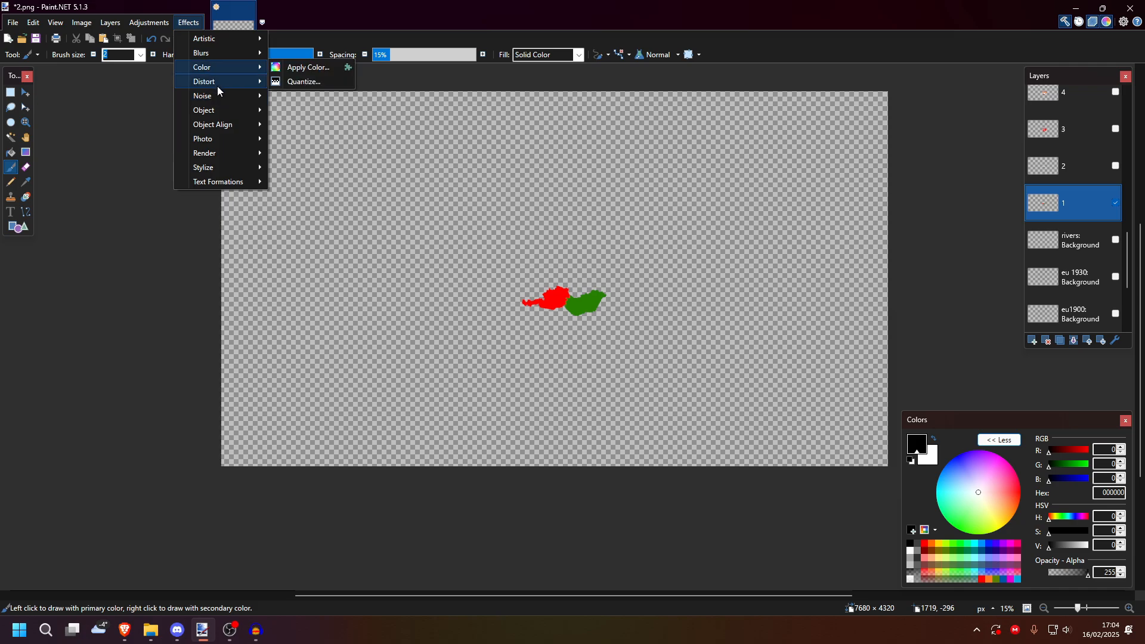
mouse_move(214, 111)
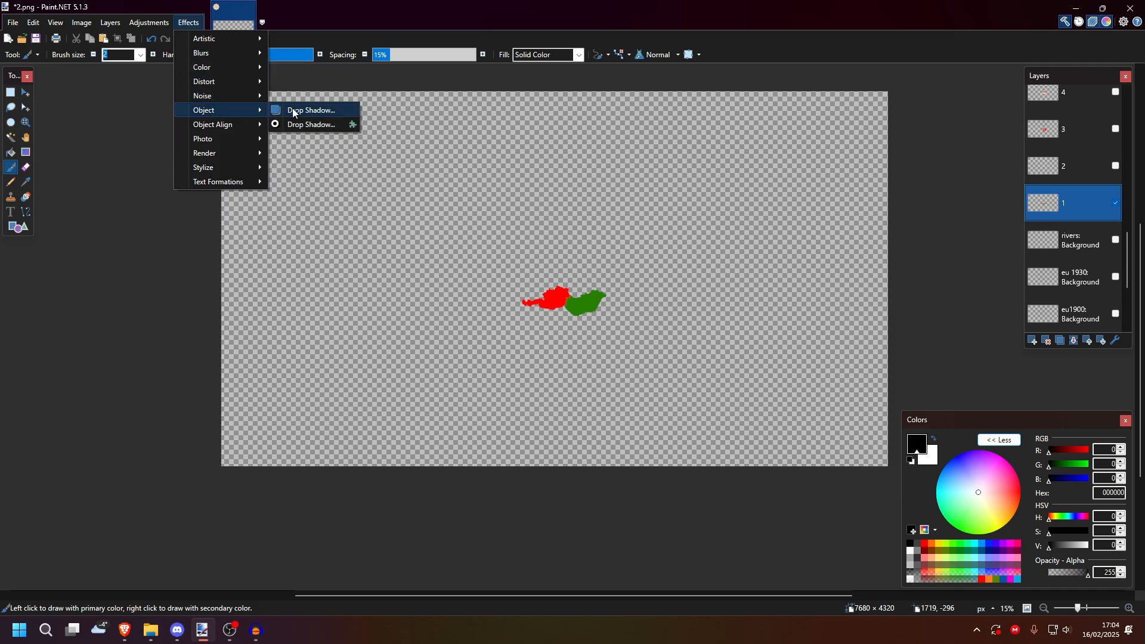
click(305, 124)
drag(537, 174, 846, 176)
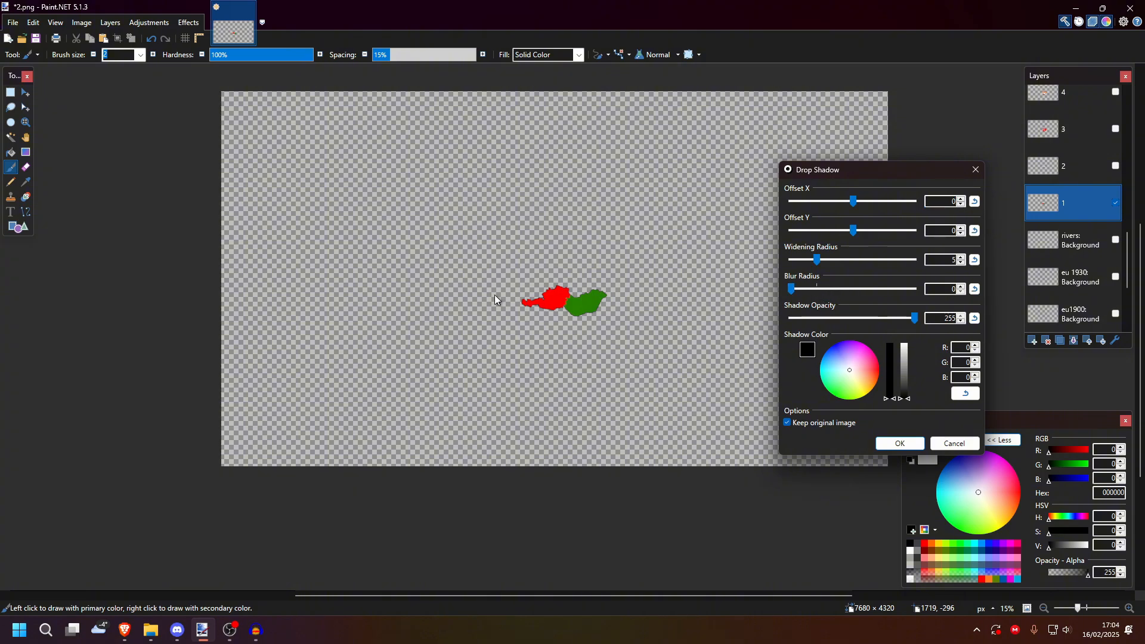
drag(817, 260, 839, 260)
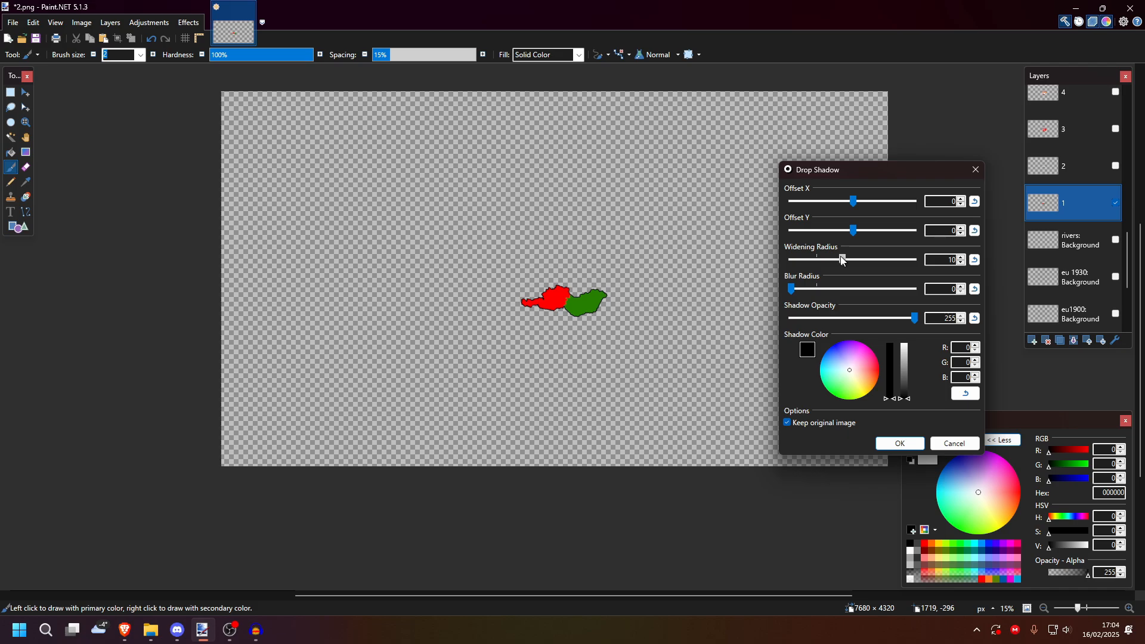
drag(904, 359, 917, 149)
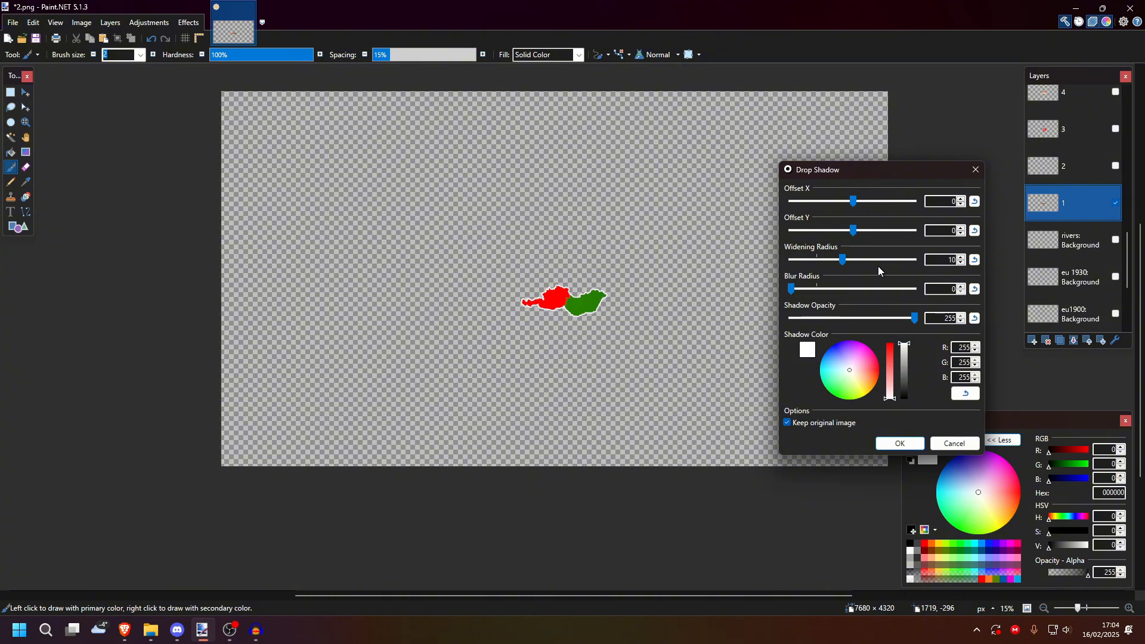
drag(904, 360, 893, 327)
click(900, 443)
Step: Hide layer "1", show layer "3", and try repeating the Drop Shadow effect on its red shapes
click(1116, 202)
click(1115, 129)
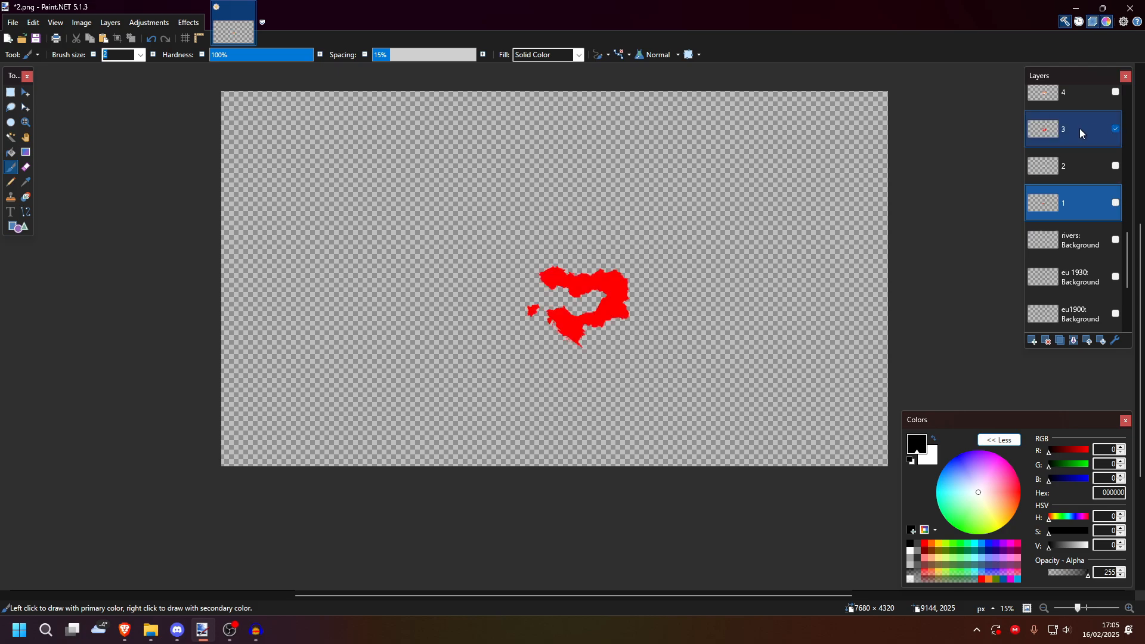
click(189, 24)
click(206, 37)
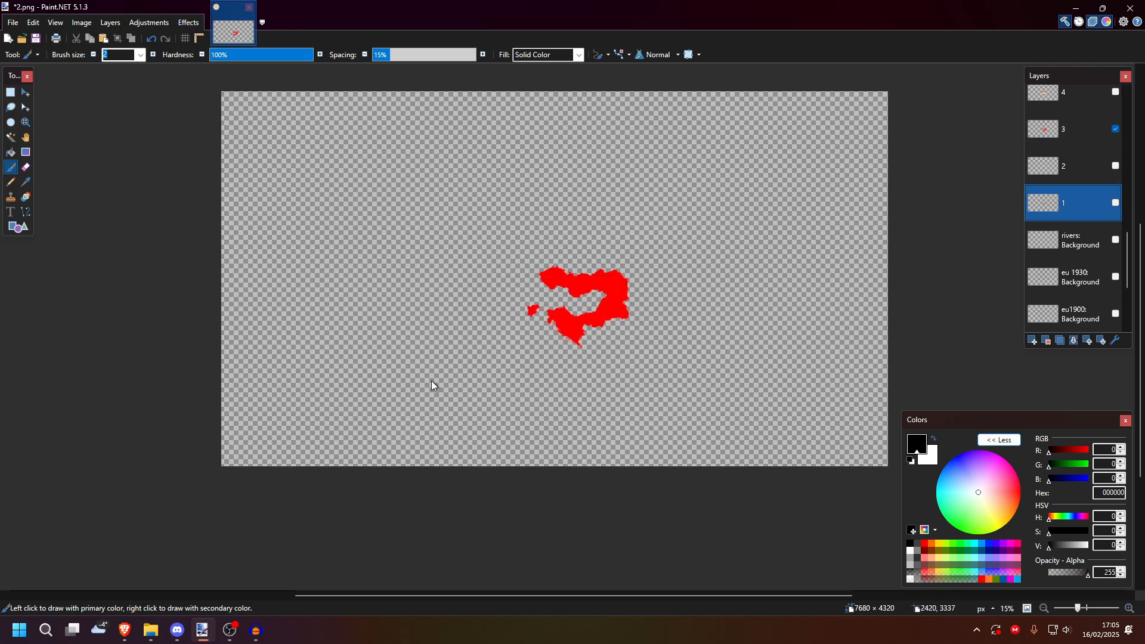
scroll(574, 260, up, 2)
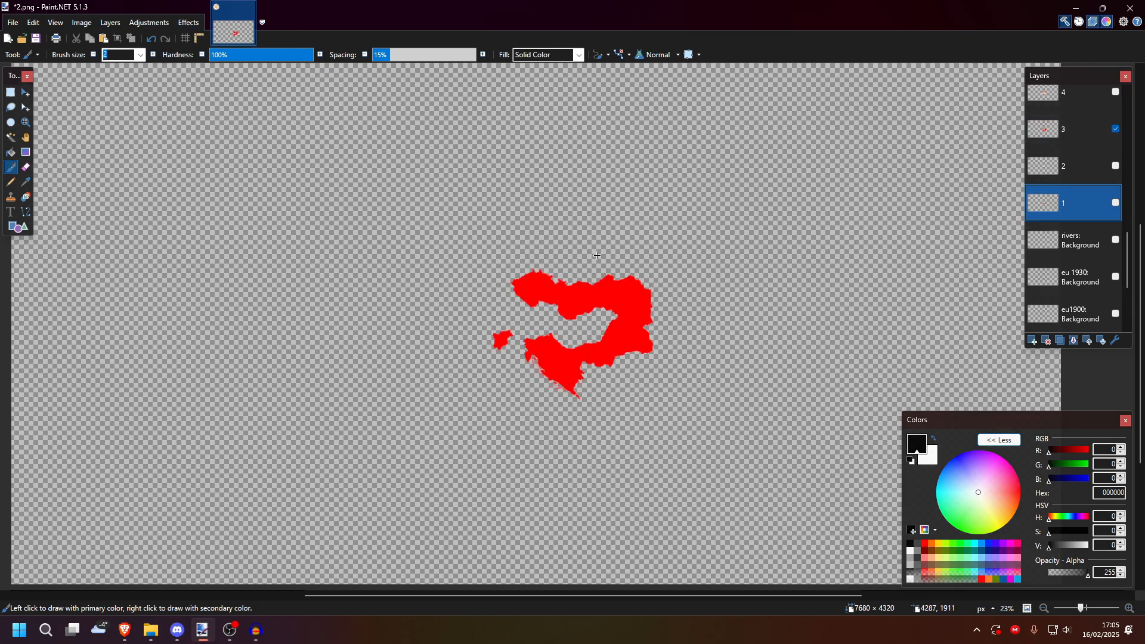
Step: Make layer "3" active and outline its red shapes by repeating the white Drop Shadow effect
click(1073, 129)
scroll(589, 317, up, 3)
scroll(589, 316, up, 2)
scroll(676, 310, down, 4)
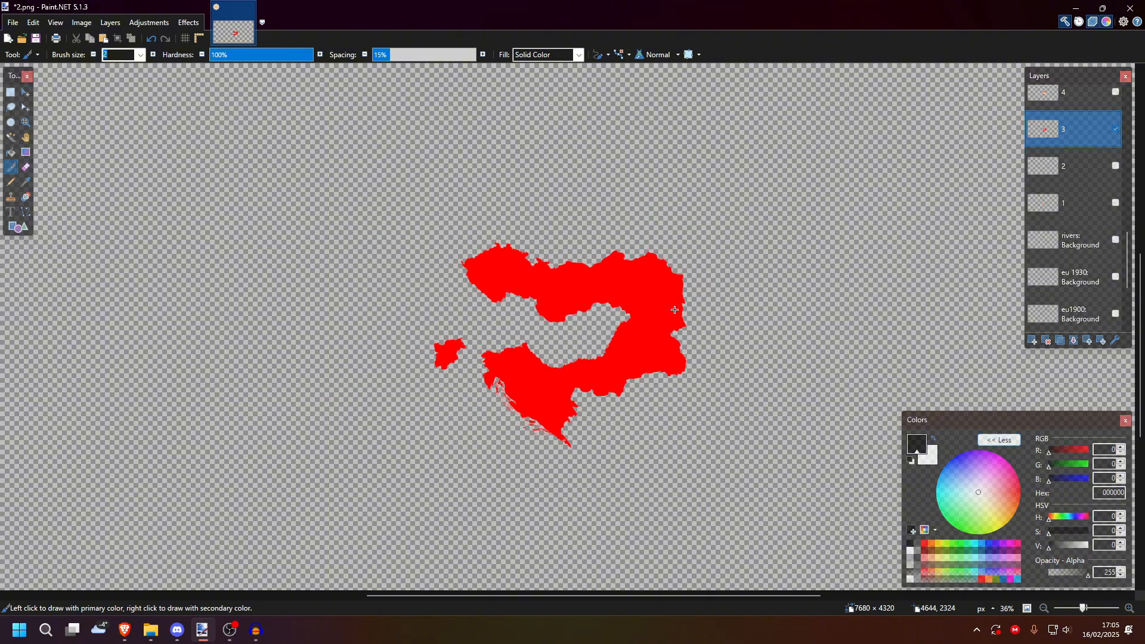
scroll(675, 309, down, 3)
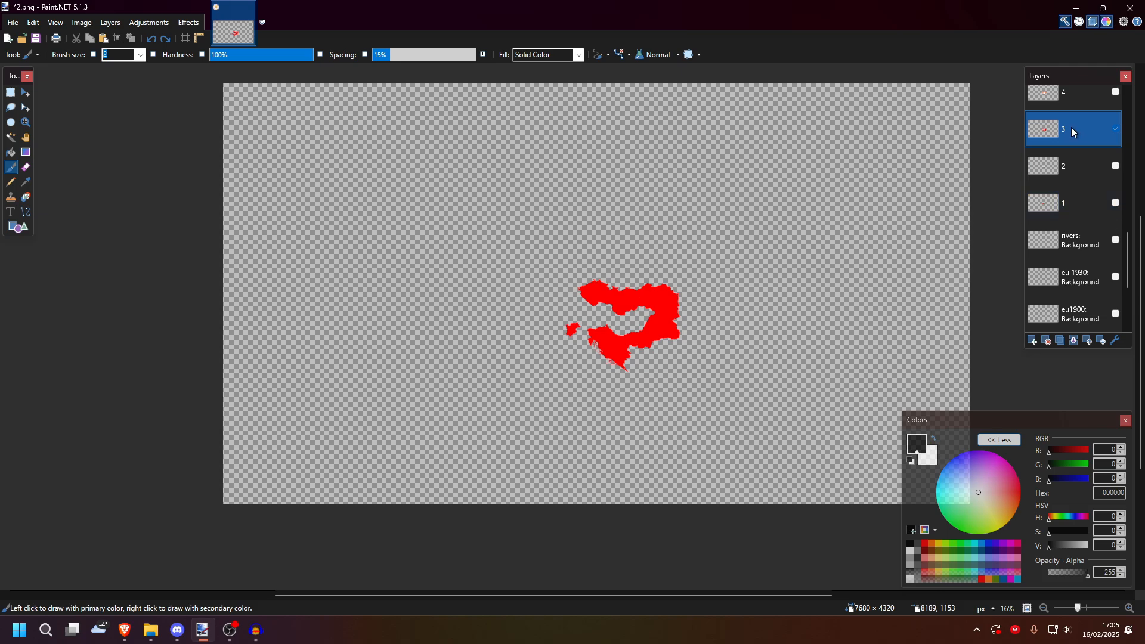
click(189, 22)
click(233, 37)
Step: Make layer "1" active and show only its outlined Austria and Hungary shapes
scroll(494, 183, up, 3)
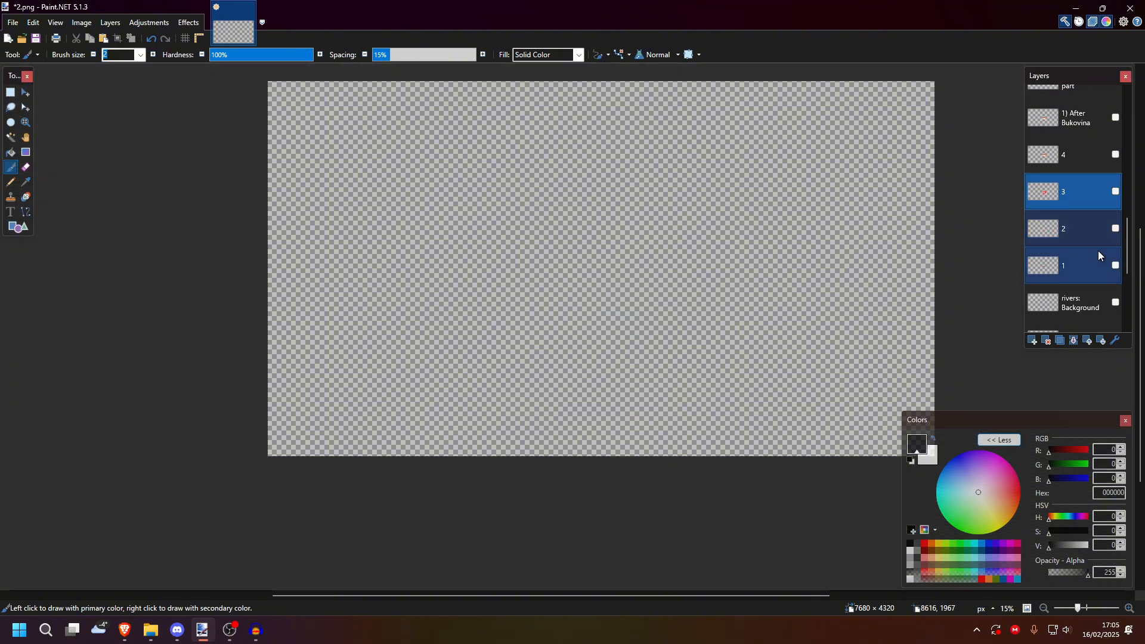
click(1097, 266)
click(1116, 266)
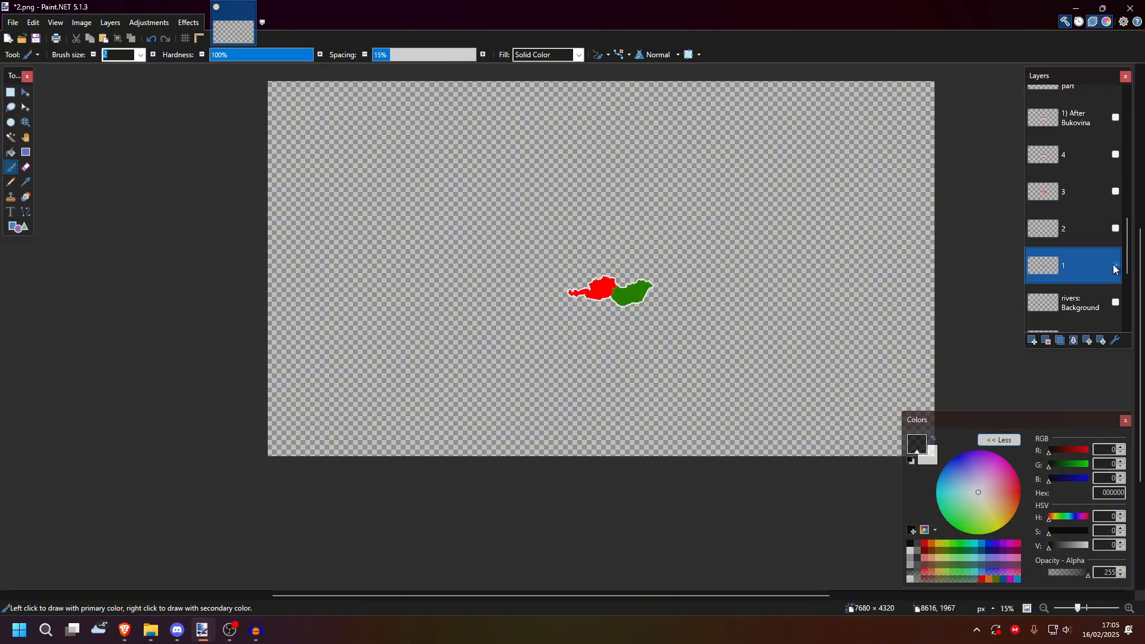
scroll(712, 267, up, 1)
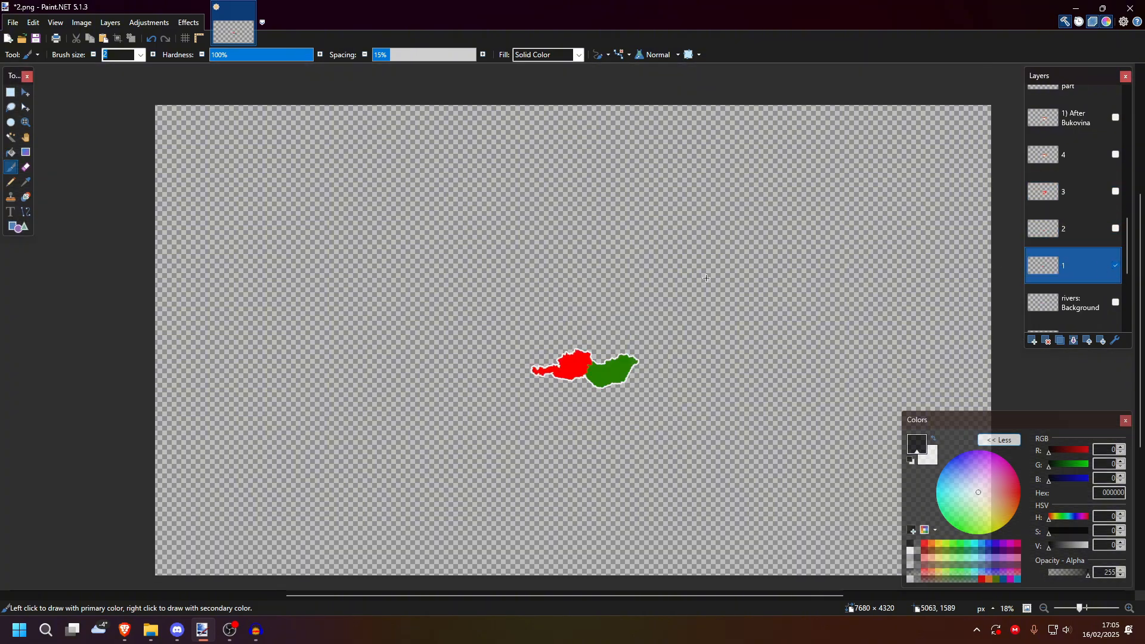
scroll(709, 277, down, 1)
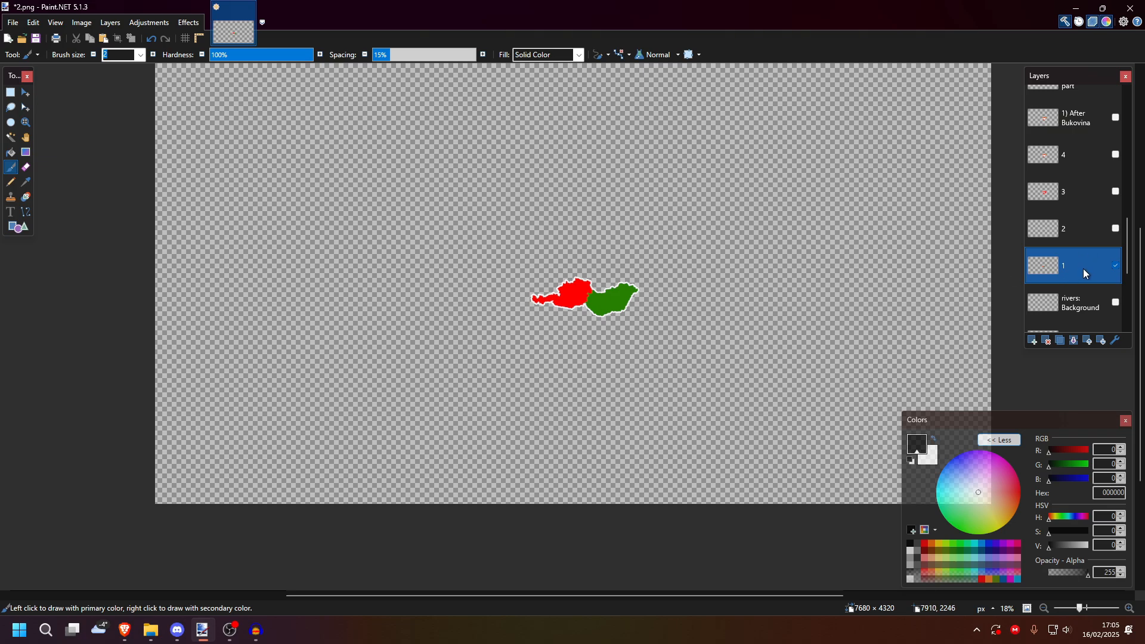
scroll(1047, 264, up, 10)
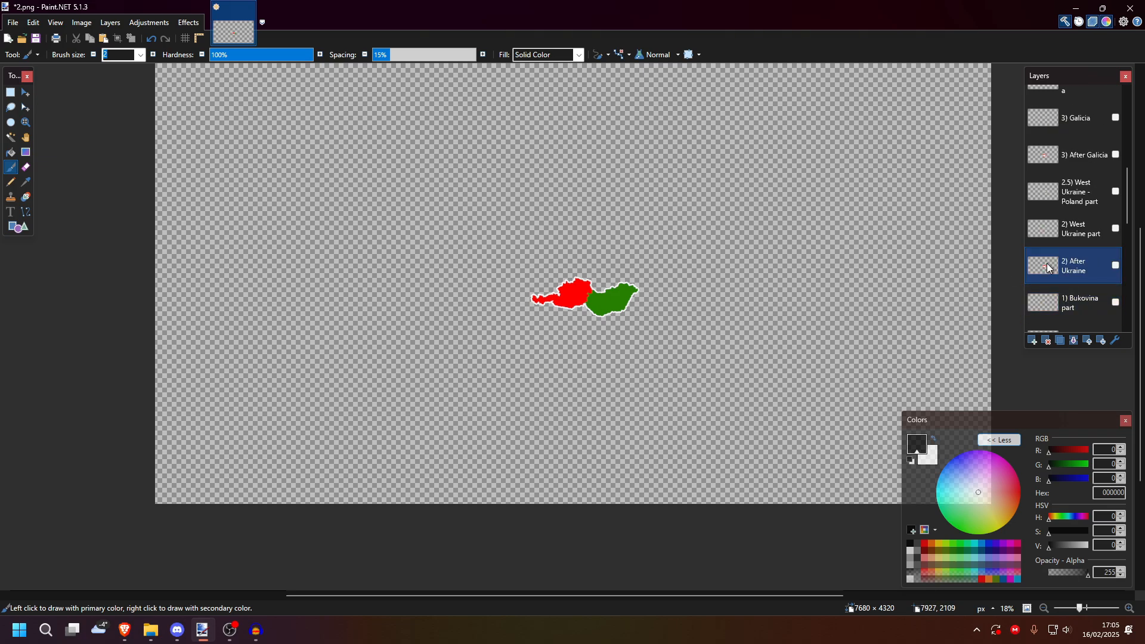
scroll(1047, 263, down, 11)
scroll(1047, 263, down, 1)
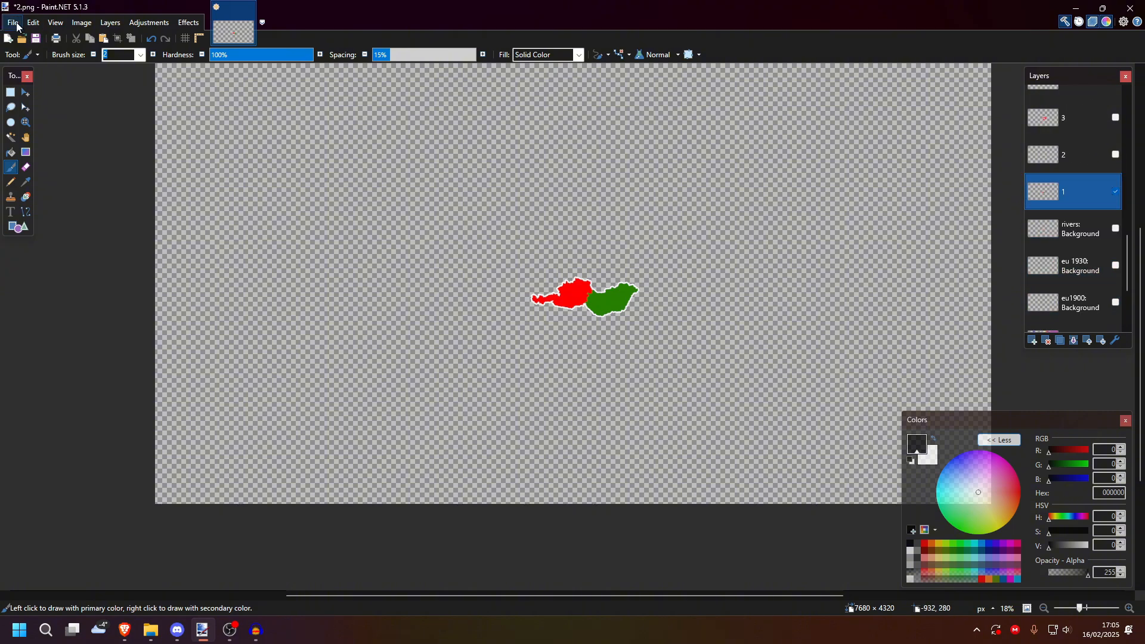
Step: Start saving a copy of the image in PNG format in the layers/pngs folder
click(12, 22)
click(53, 113)
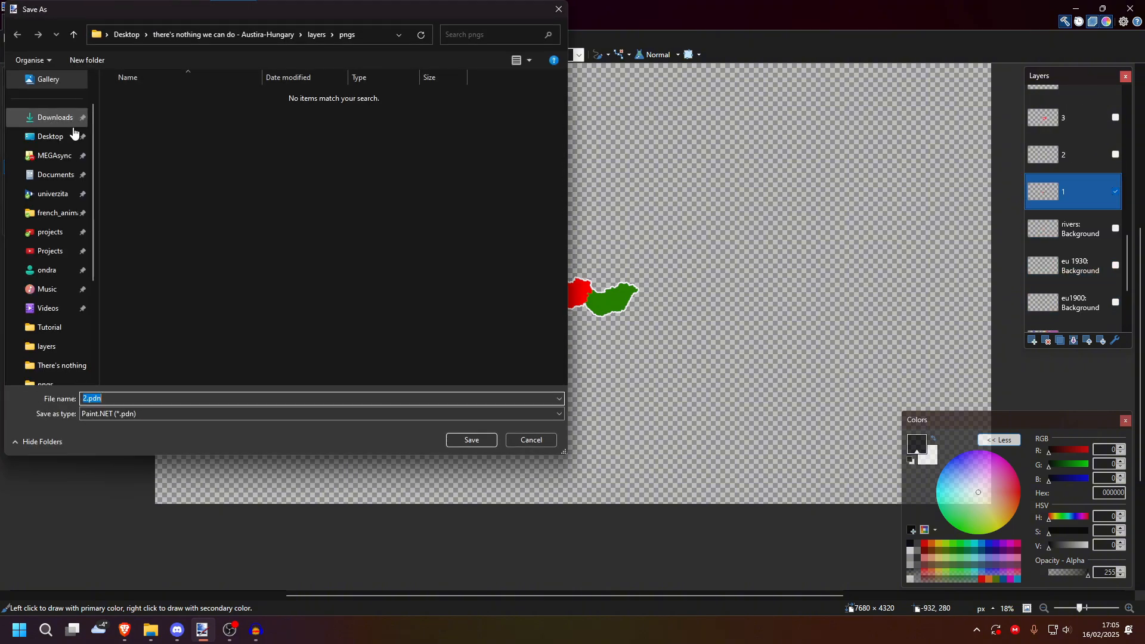
click(141, 413)
click(128, 435)
click(316, 34)
click(130, 115)
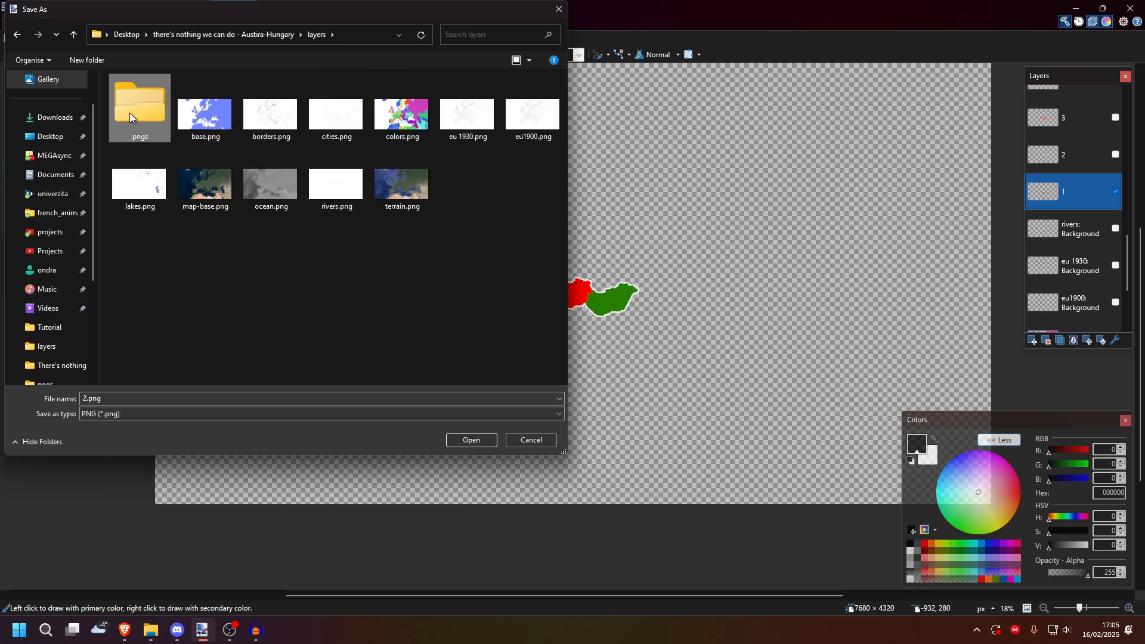
double_click(134, 114)
Step: Save the image as 1.png over the existing file with automatic bit depth and flattening, and undo the flattening
key(BackSpace)
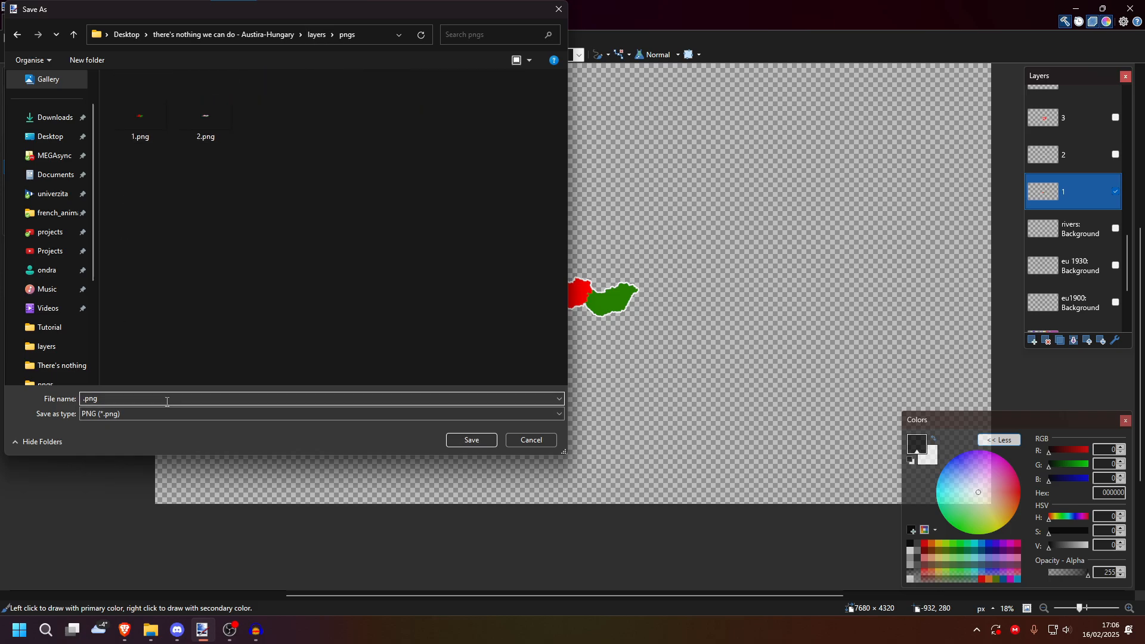
text(1)
key(Return)
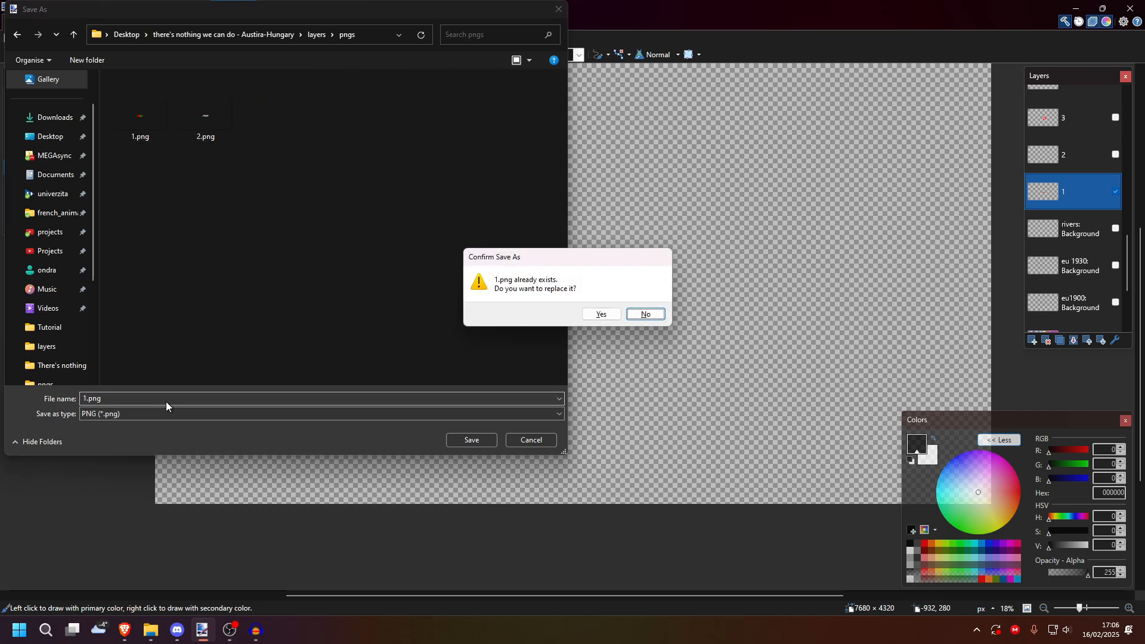
key(Left)
key(Return)
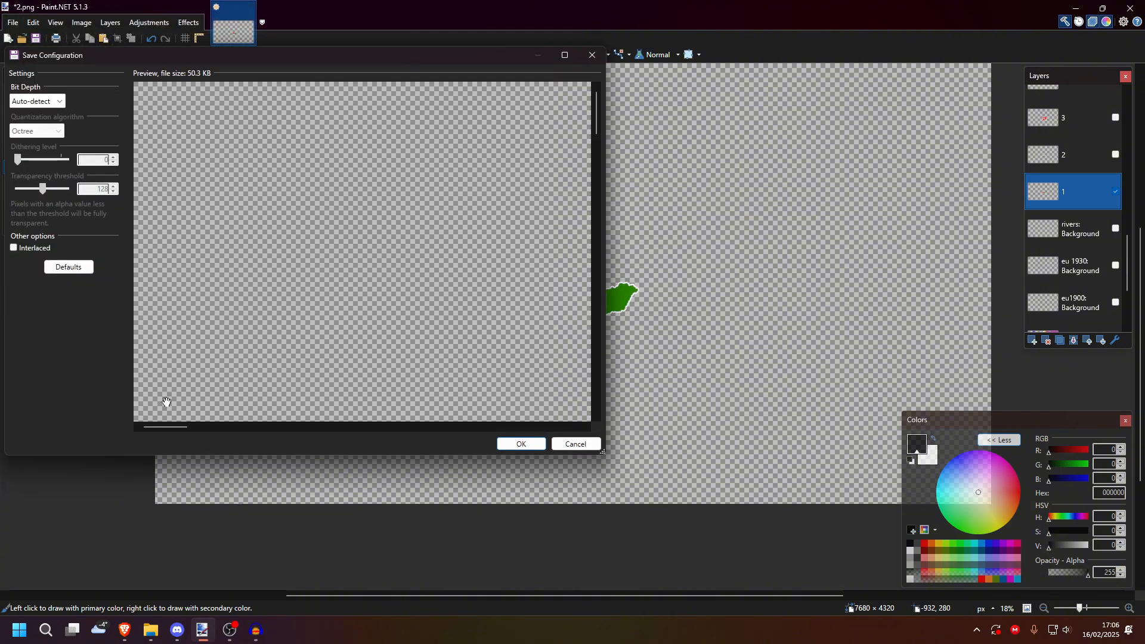
key(Return)
key(Return)
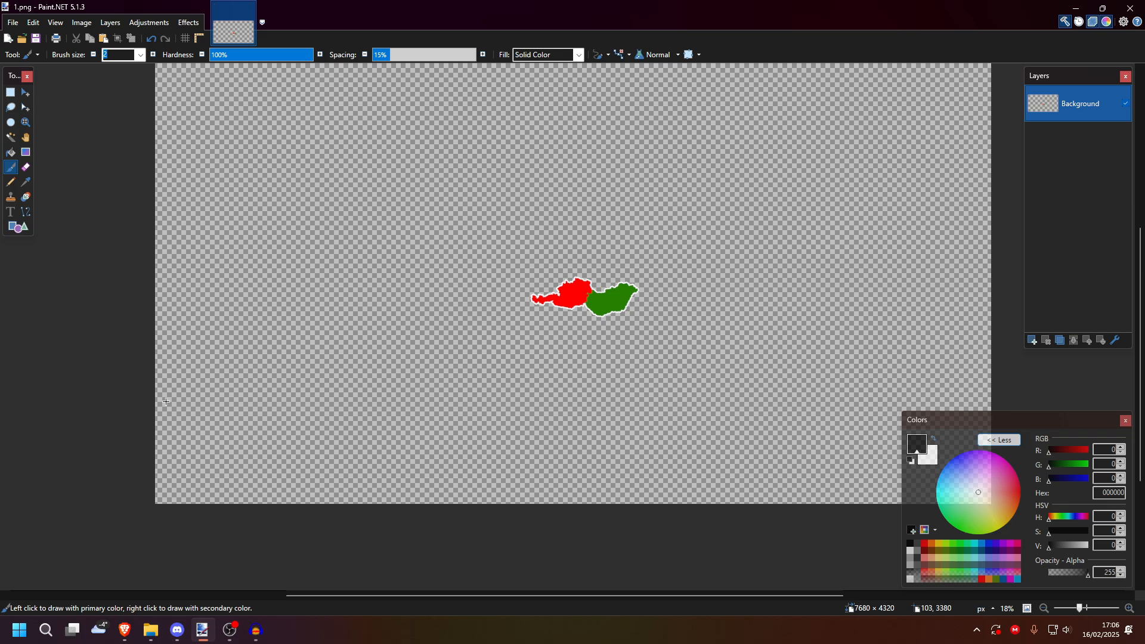
key(ctrl+z)
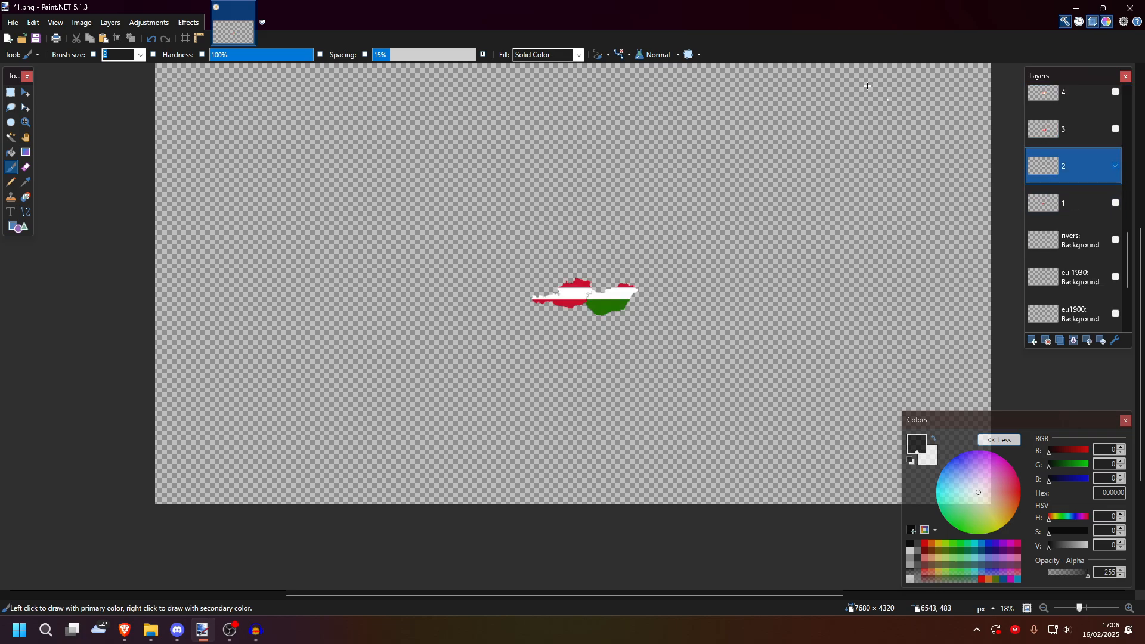
click(12, 22)
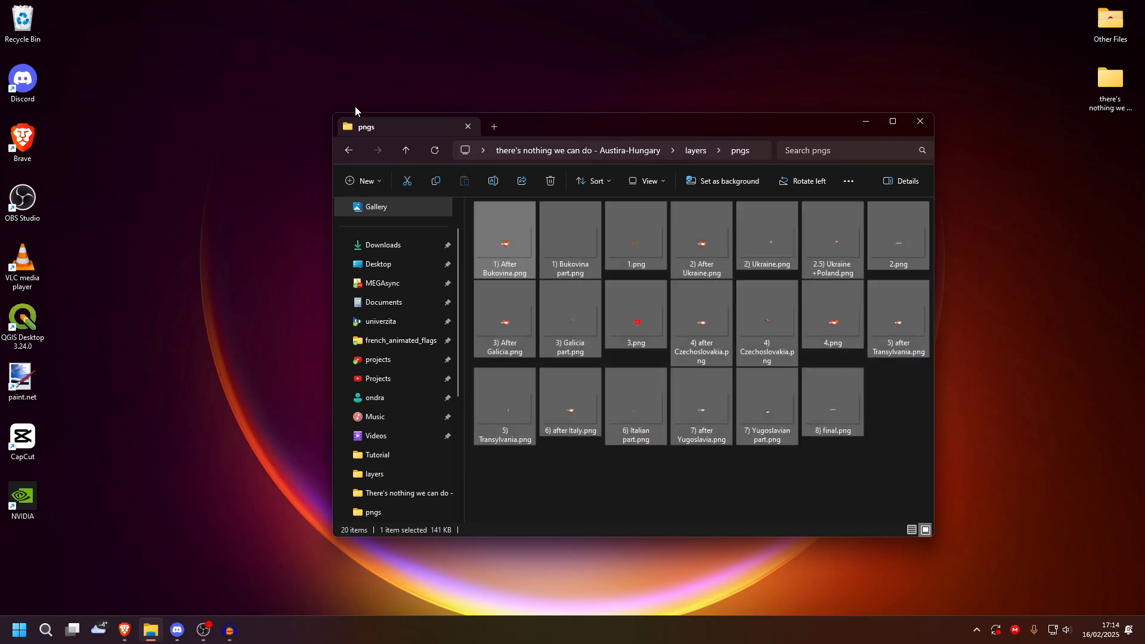
click(907, 511)
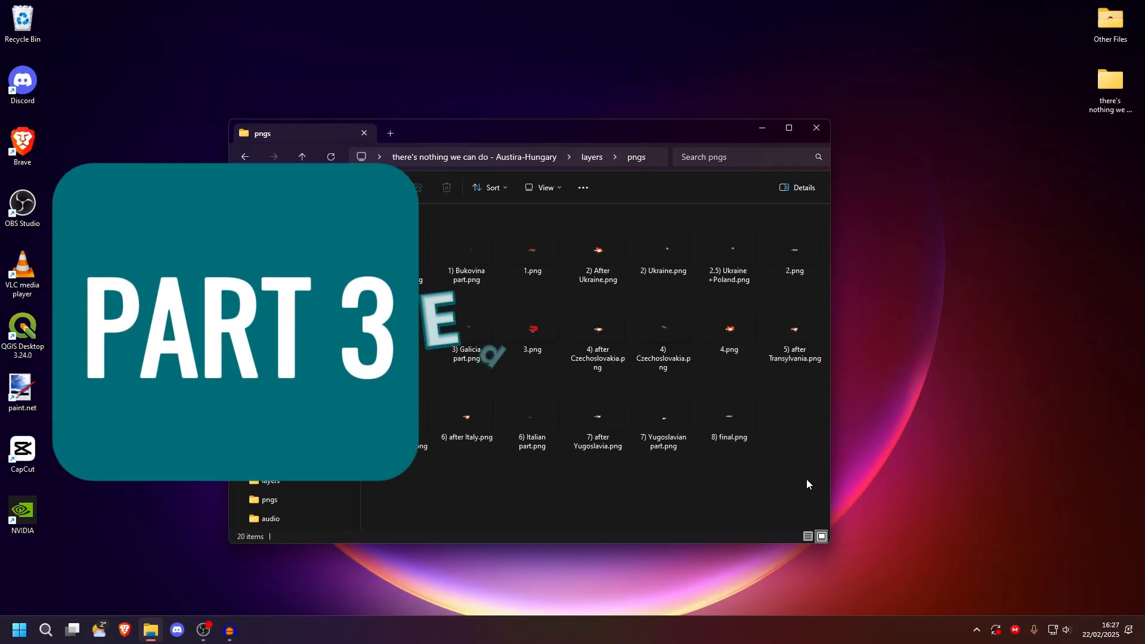
drag(813, 475, 451, 236)
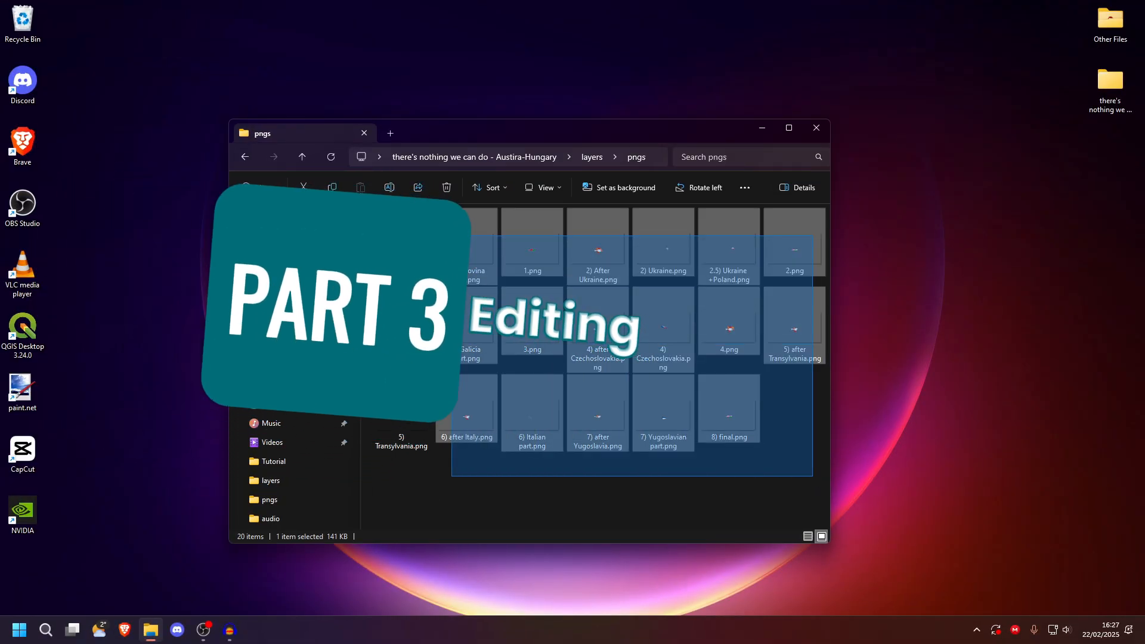
Step: Switch to CapCut and create a new project with the territory PNGs, map-base.png and the "There's Nothing We Can Do" MP3 imported
key(super)
text(capcut)
key(Return)
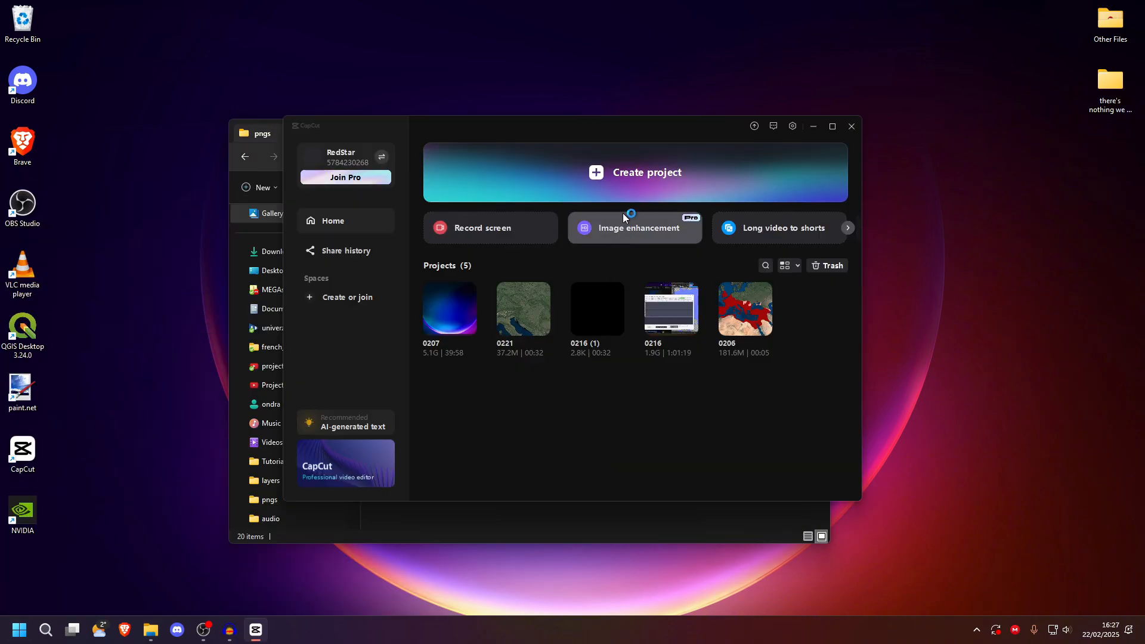
click(634, 180)
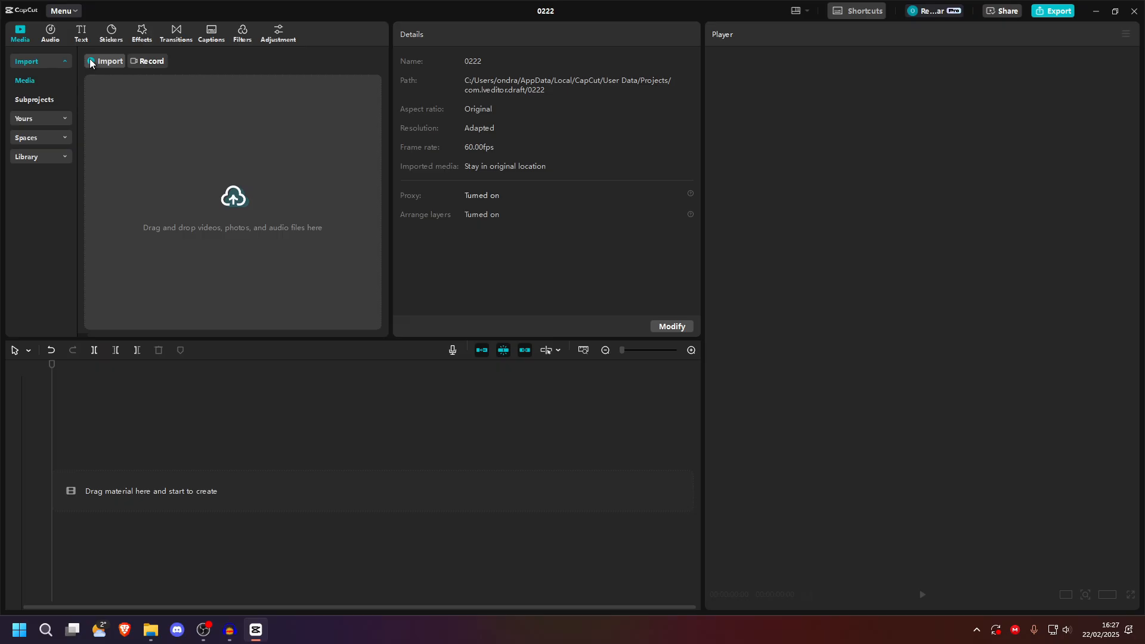
click(90, 62)
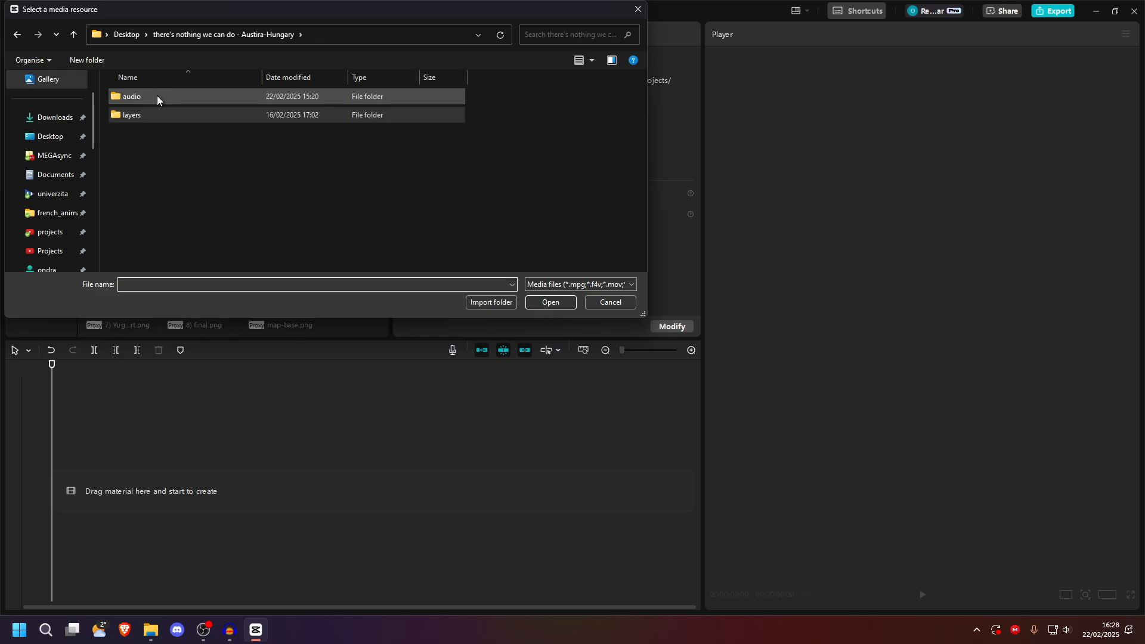
double_click(158, 97)
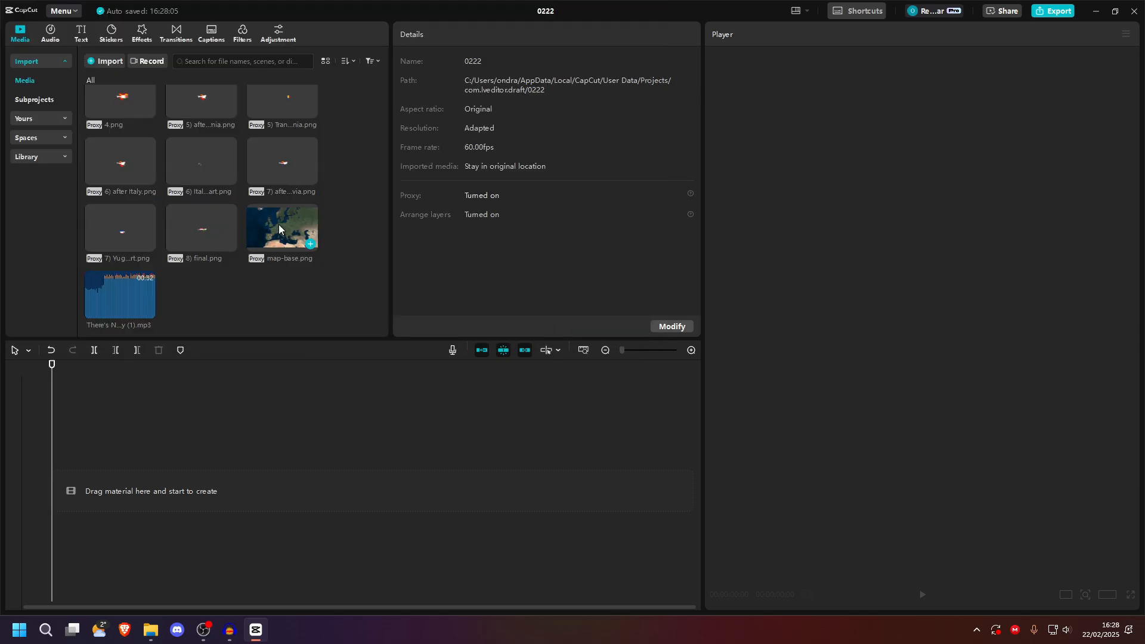
Step: Place map-base.png and the MP3 on the timeline from the start, and extend the map clip to the song's length
drag(279, 228, 162, 457)
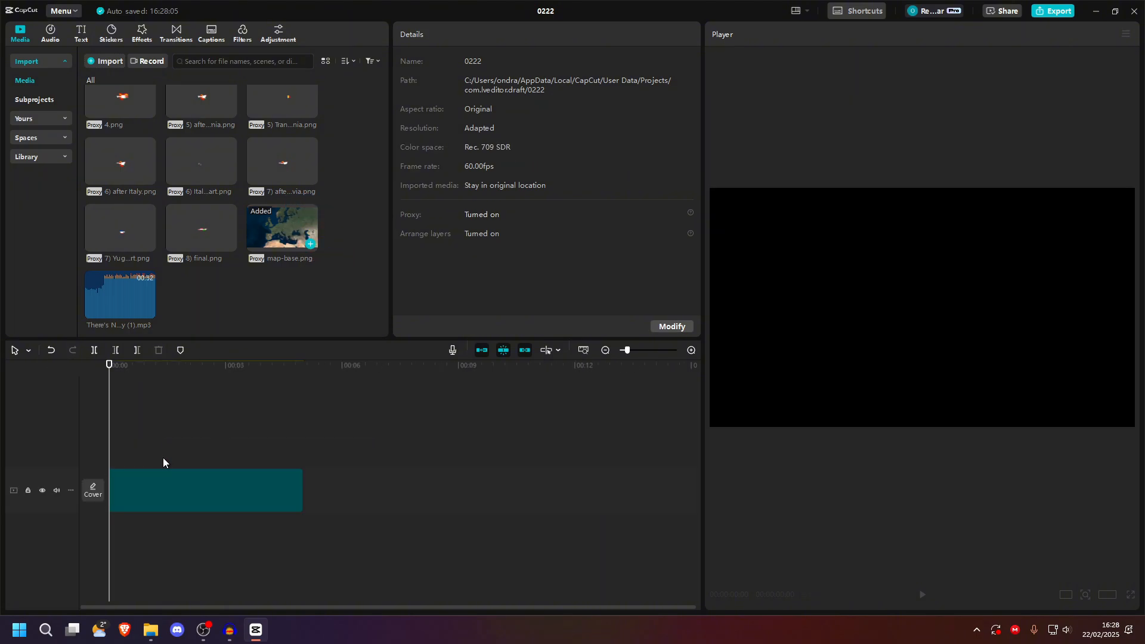
drag(107, 293, 156, 550)
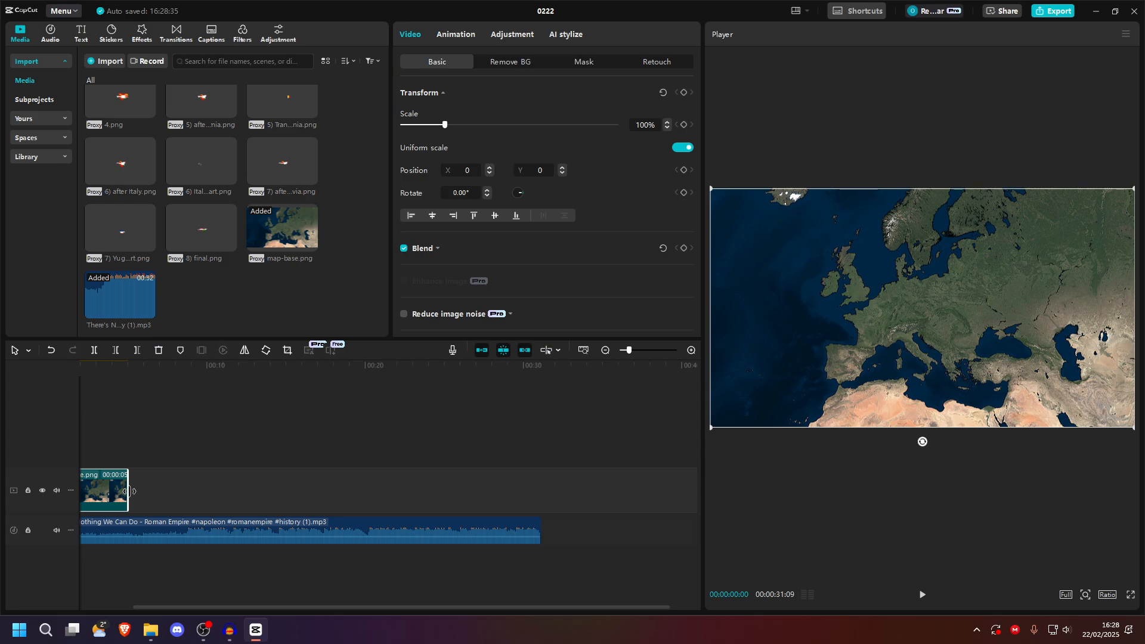
drag(128, 491, 540, 491)
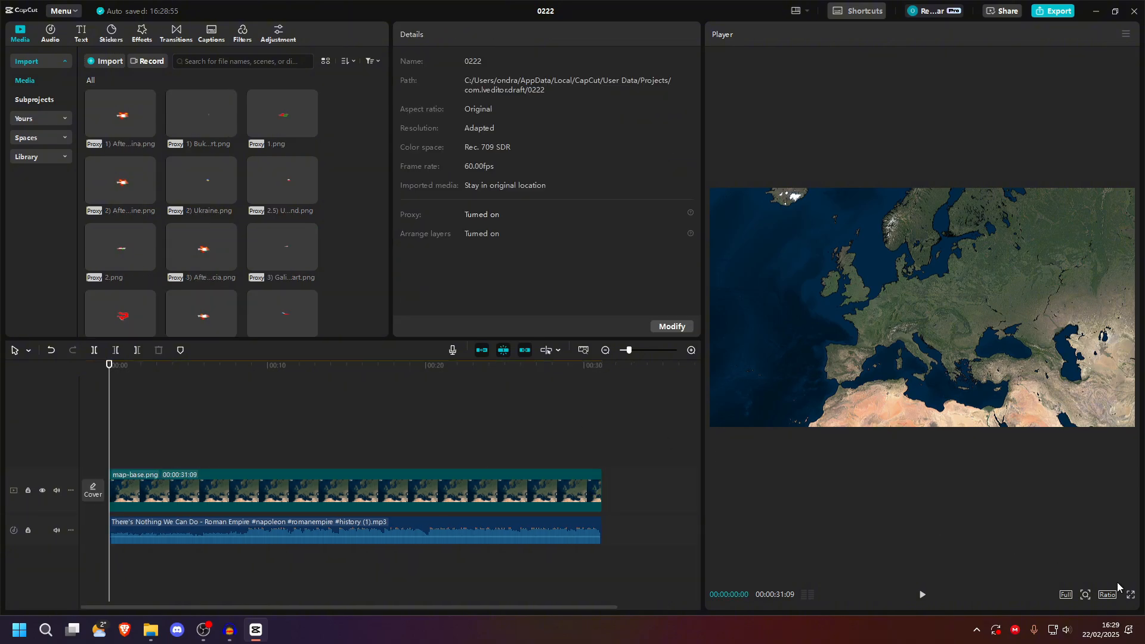
Step: Set the project's aspect ratio to 9:16 and scale the map-base.png clip to 324% so it fills the frame
click(1107, 594)
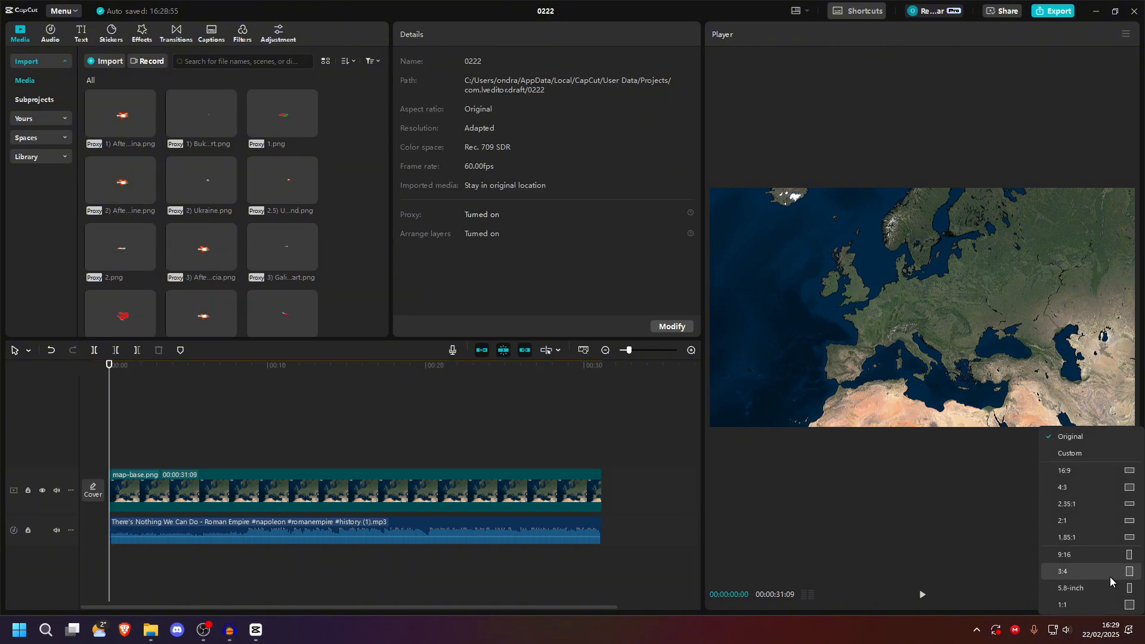
click(1111, 558)
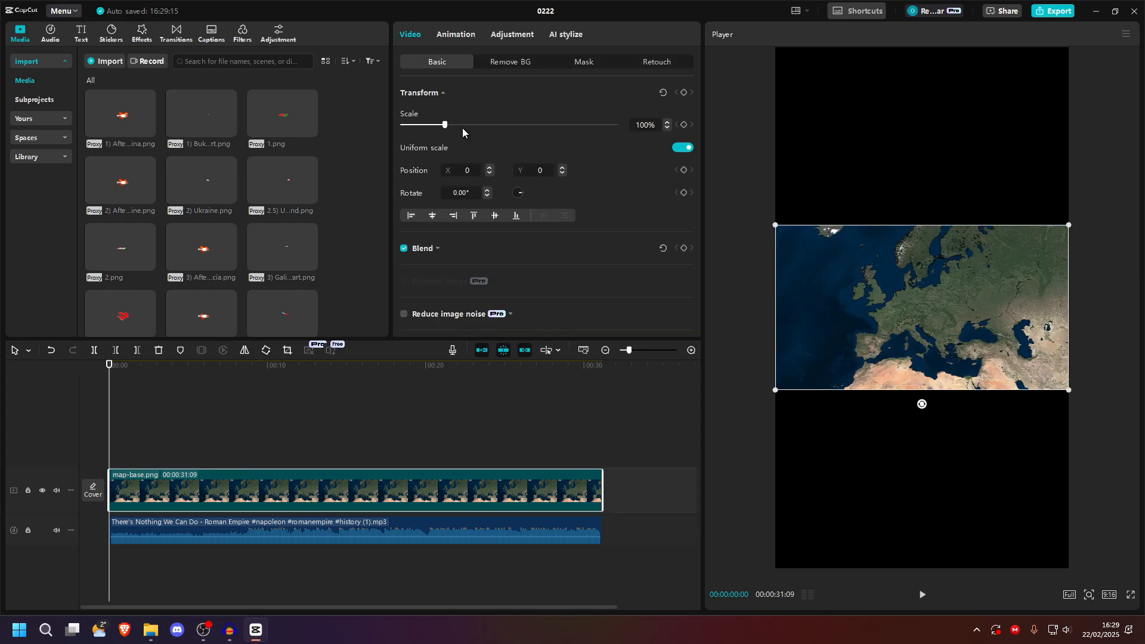
click(238, 399)
click(263, 496)
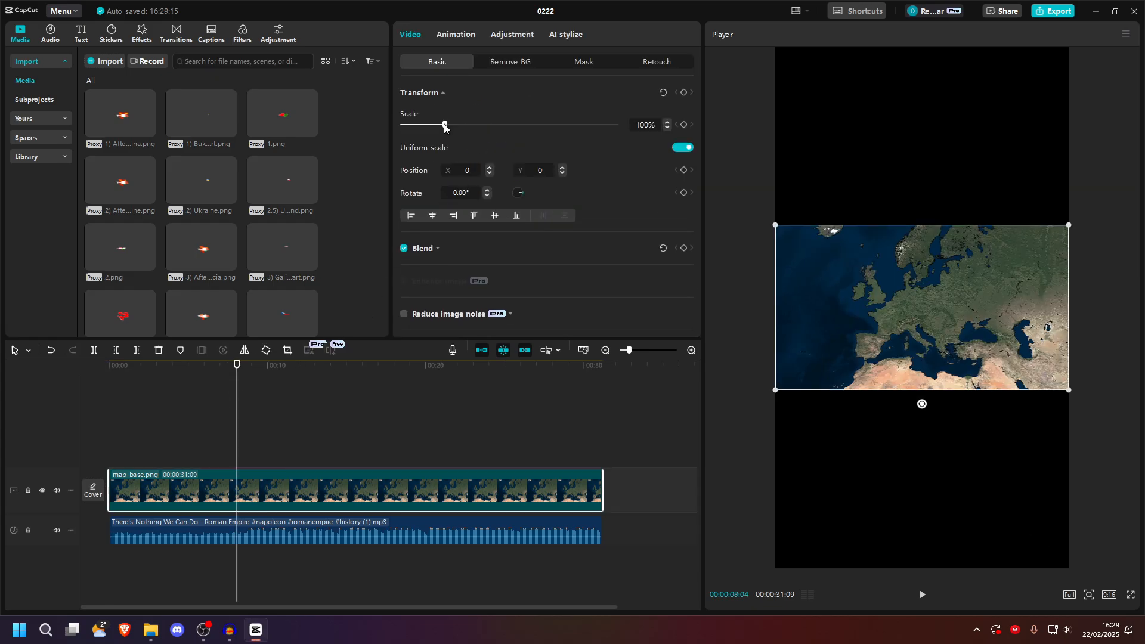
drag(444, 125, 540, 125)
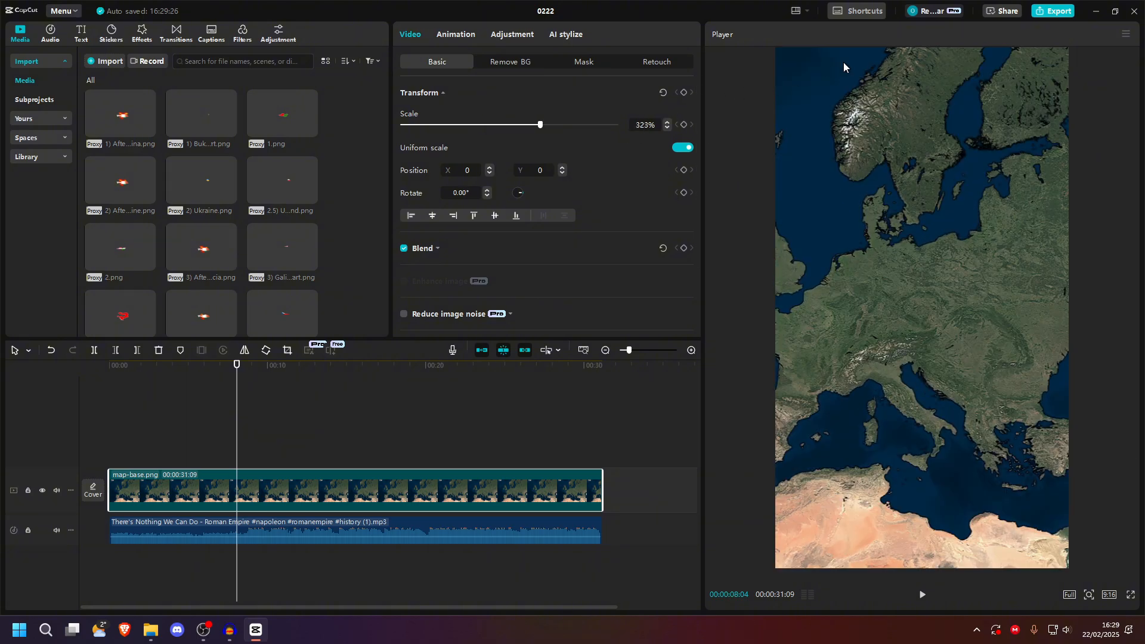
click(667, 121)
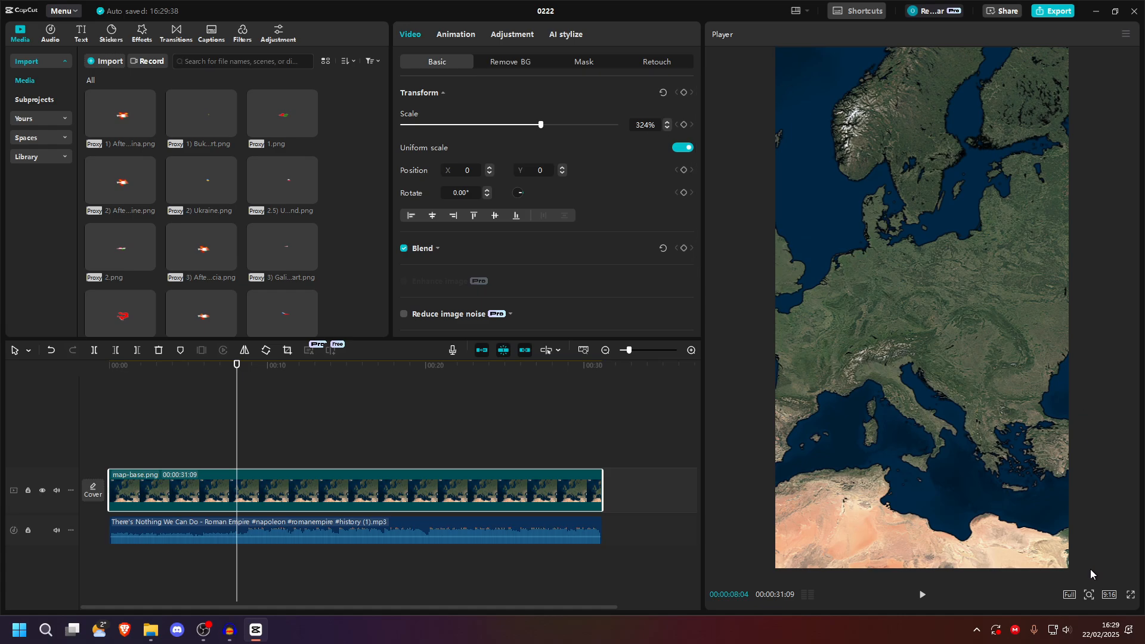
drag(539, 125, 515, 127)
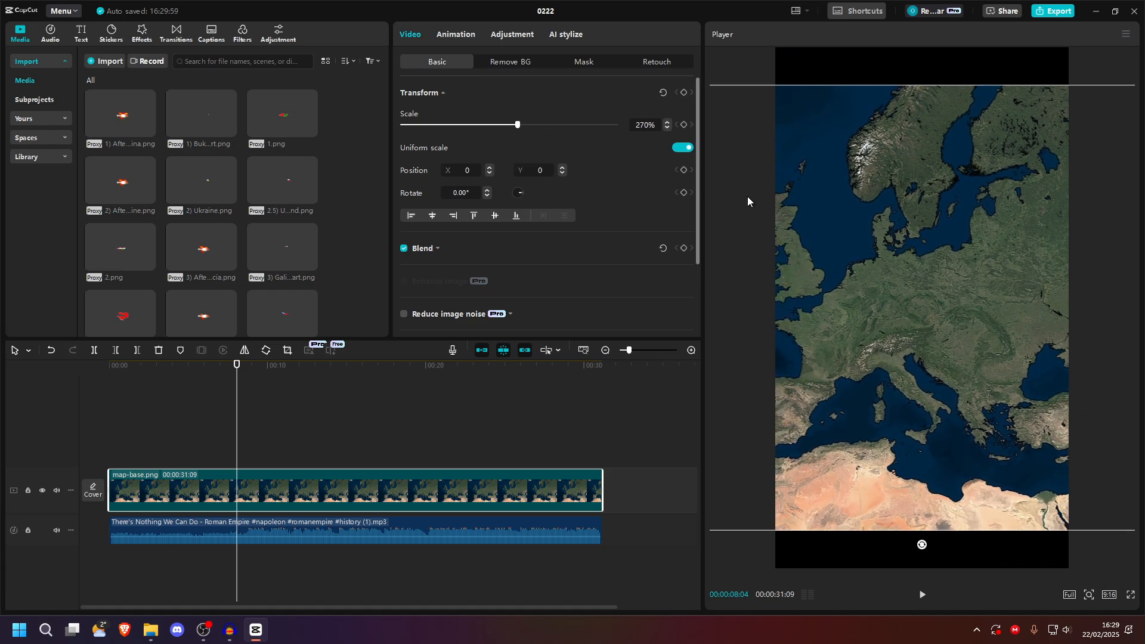
click(1047, 12)
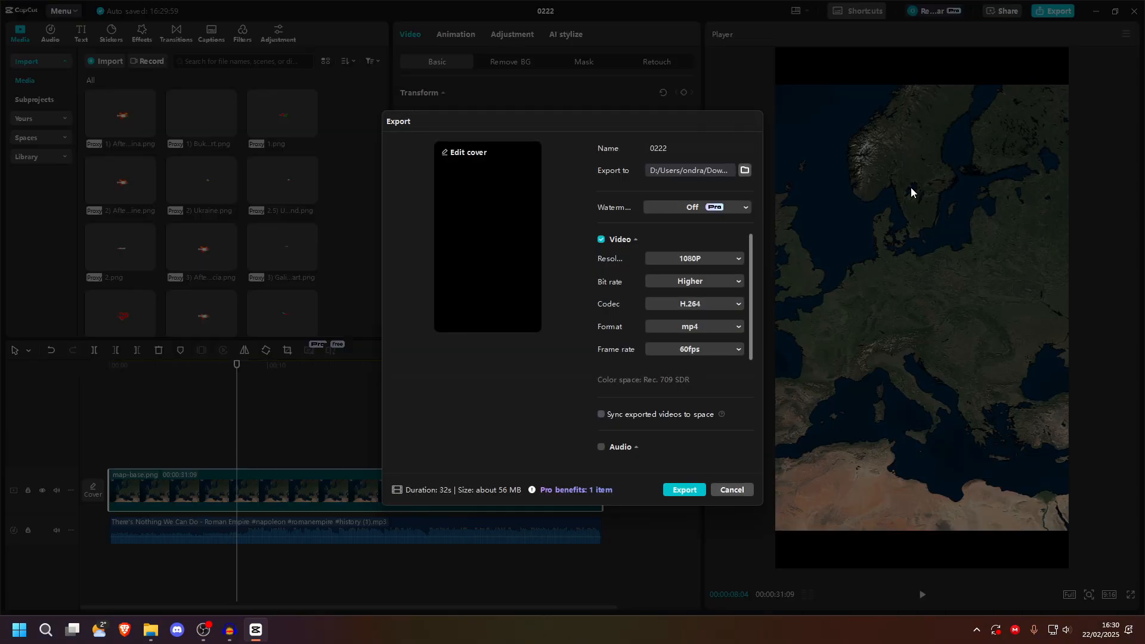
click(705, 207)
click(703, 243)
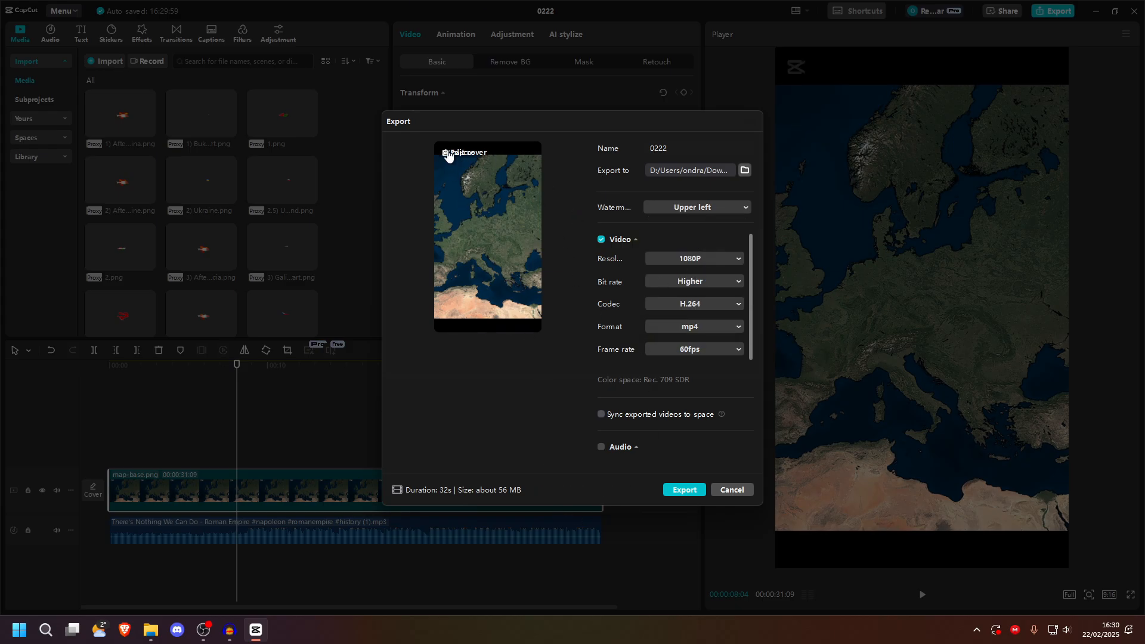
click(729, 490)
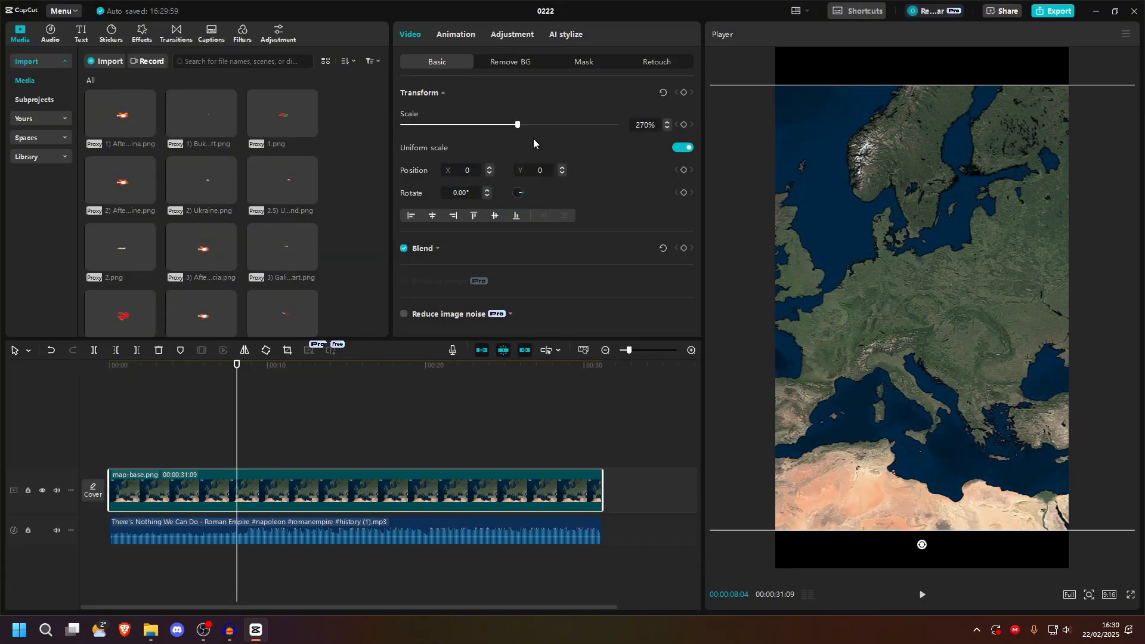
Step: Set the scale of the map-base.png clip to 320% so it fills the vertical frame
drag(517, 127, 511, 127)
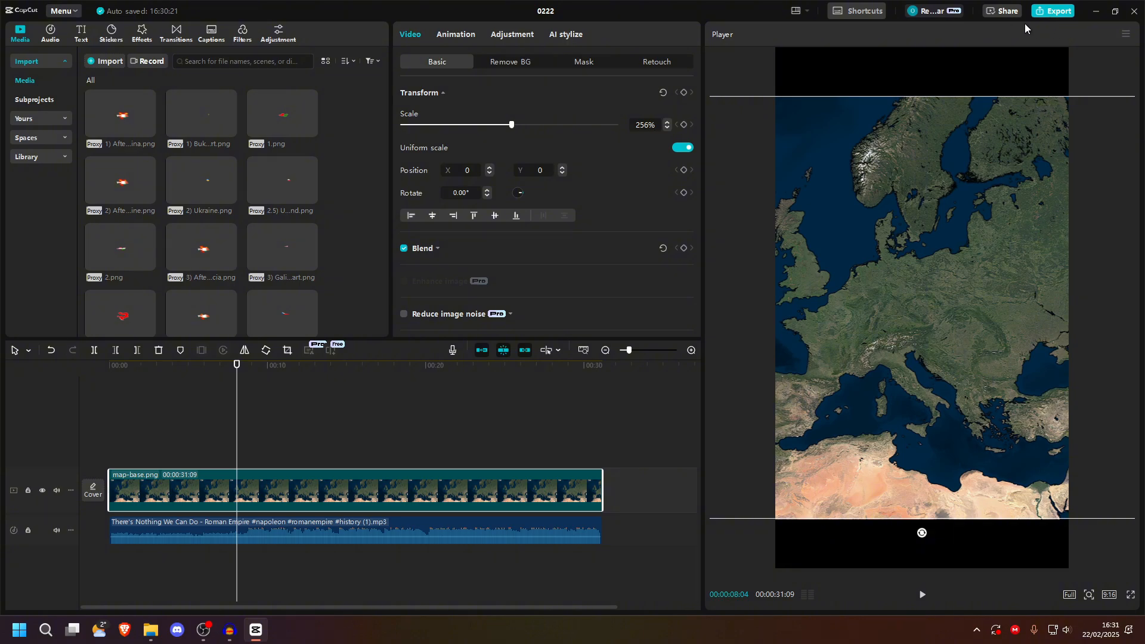
drag(513, 127, 539, 127)
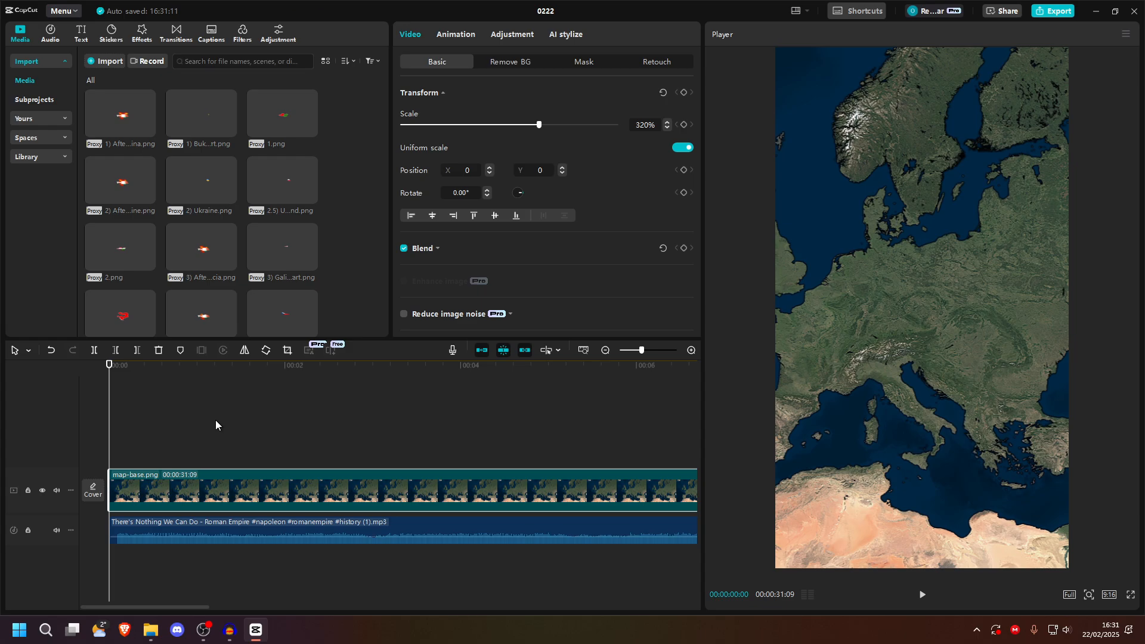
Step: Replay the song's opening seconds to locate the first beat and mark it at 00:00:01:55
click(266, 433)
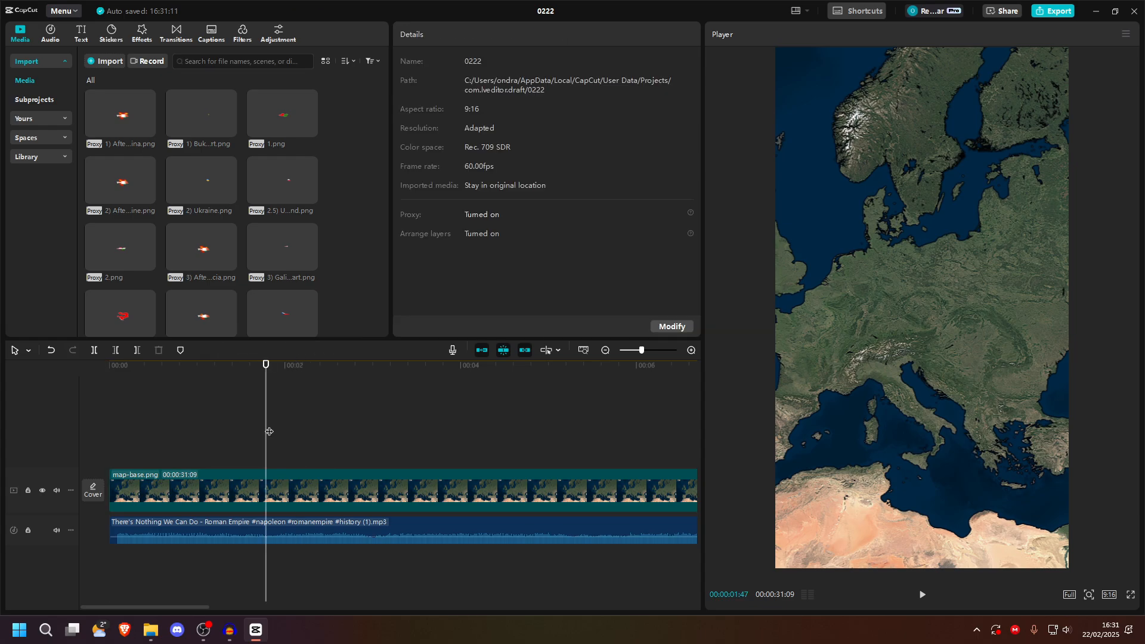
click(274, 432)
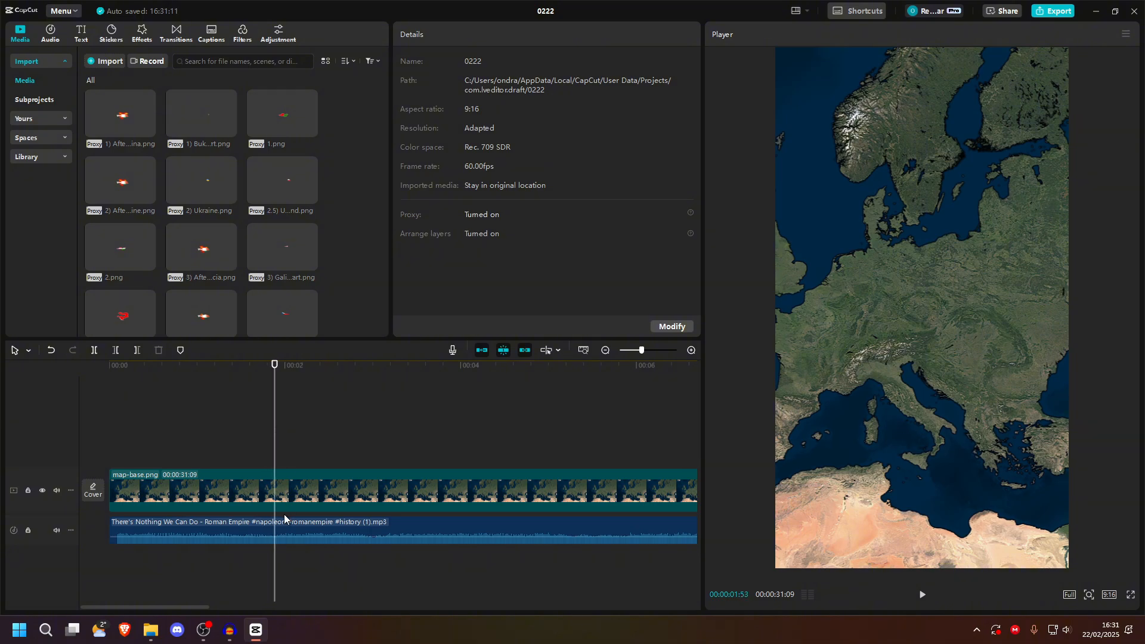
key(space)
key(space)
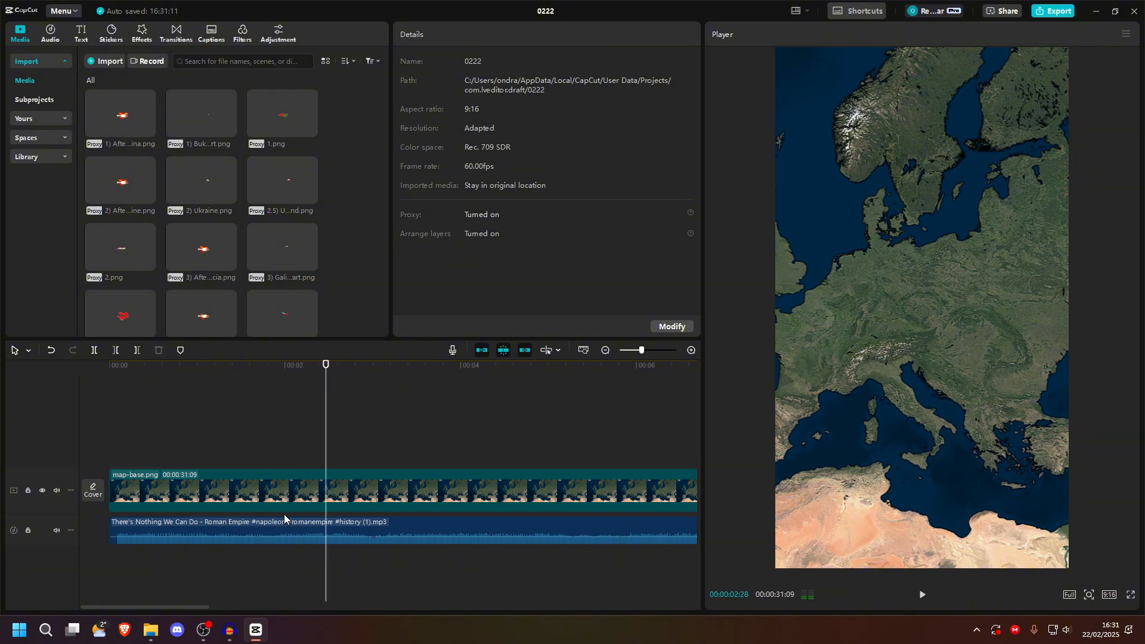
click(273, 454)
key(space)
key(space)
click(273, 458)
key(space)
key(space)
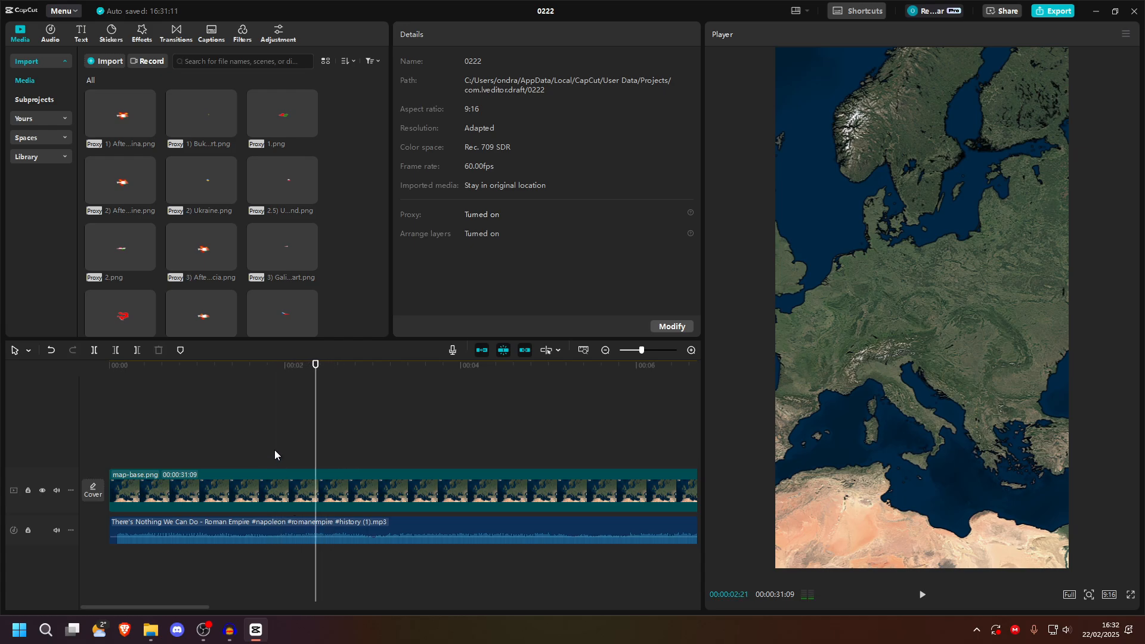
click(275, 454)
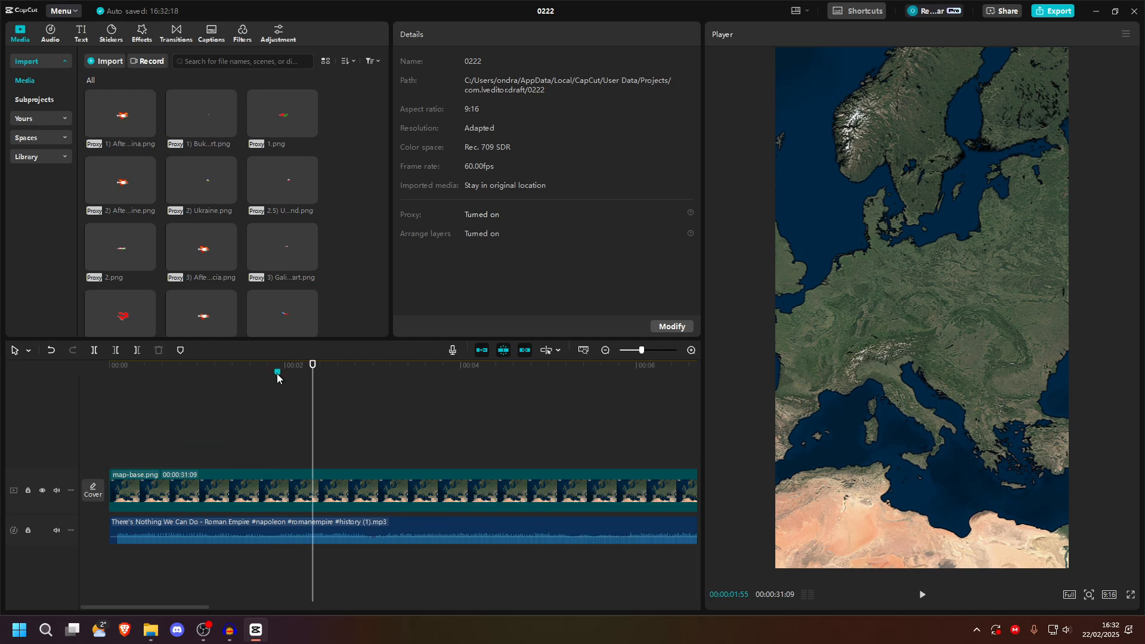
Step: Replay the audio around the first marker to check its timing against the beat
click(278, 389)
key(space)
click(273, 394)
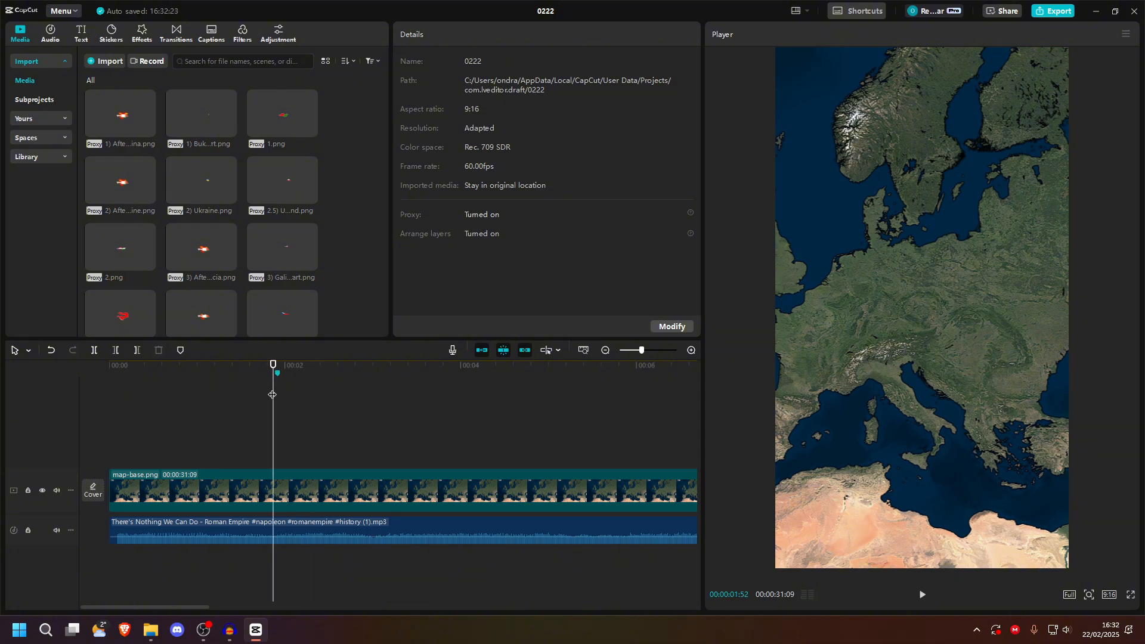
key(space)
key(space)
click(274, 393)
key(space)
key(space)
click(274, 394)
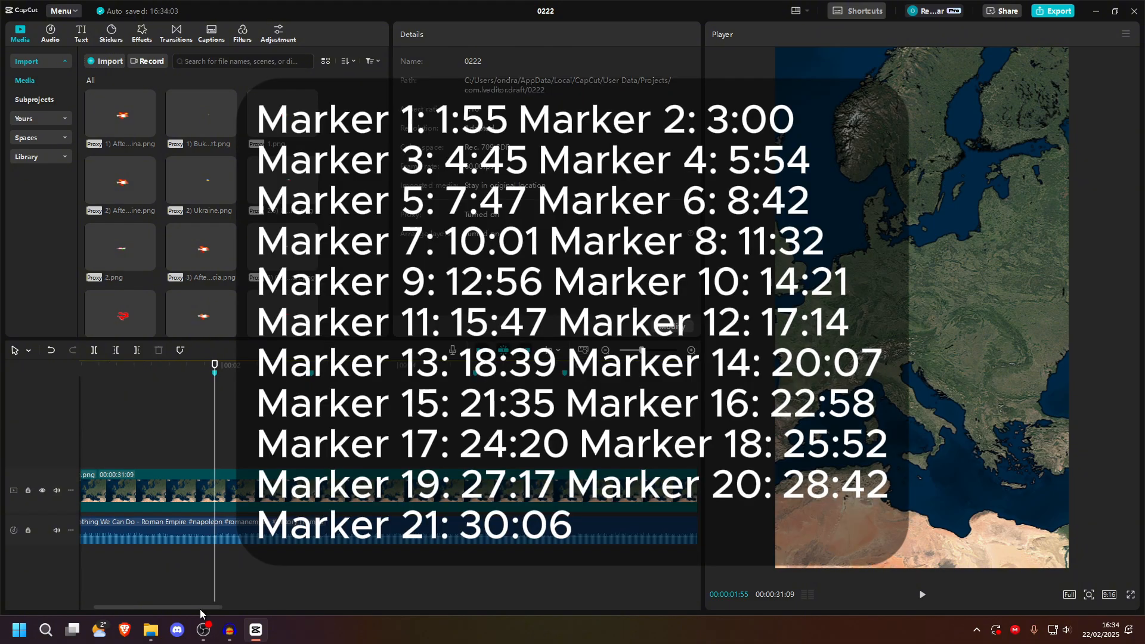
Step: Examine the last beat marker near the song's end and return the playhead to the timeline start
drag(199, 608, 653, 592)
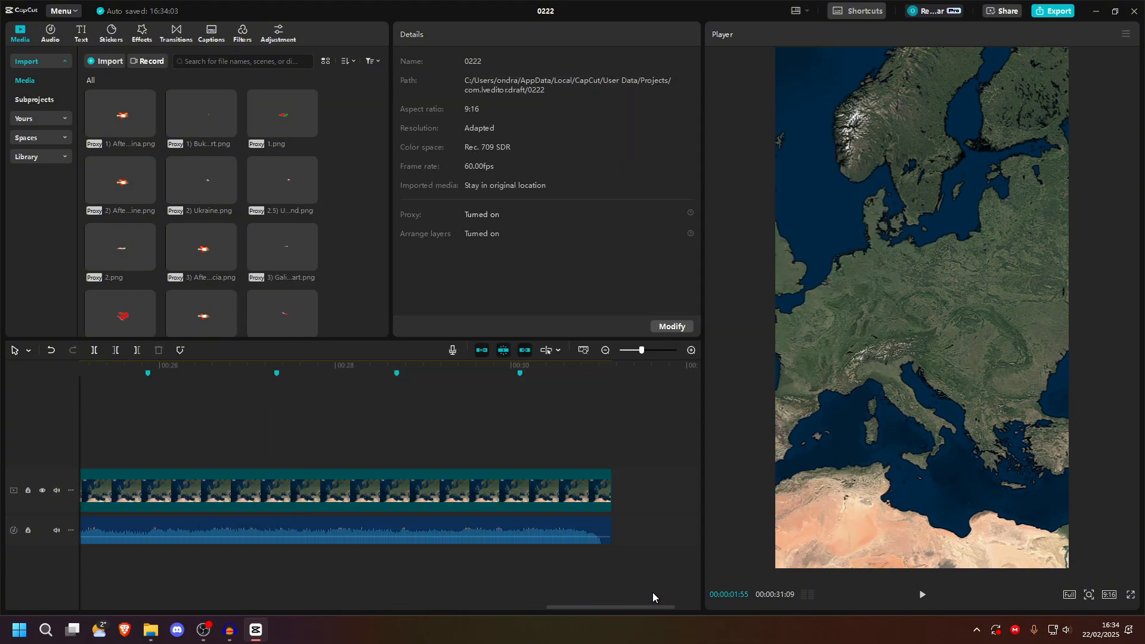
click(520, 373)
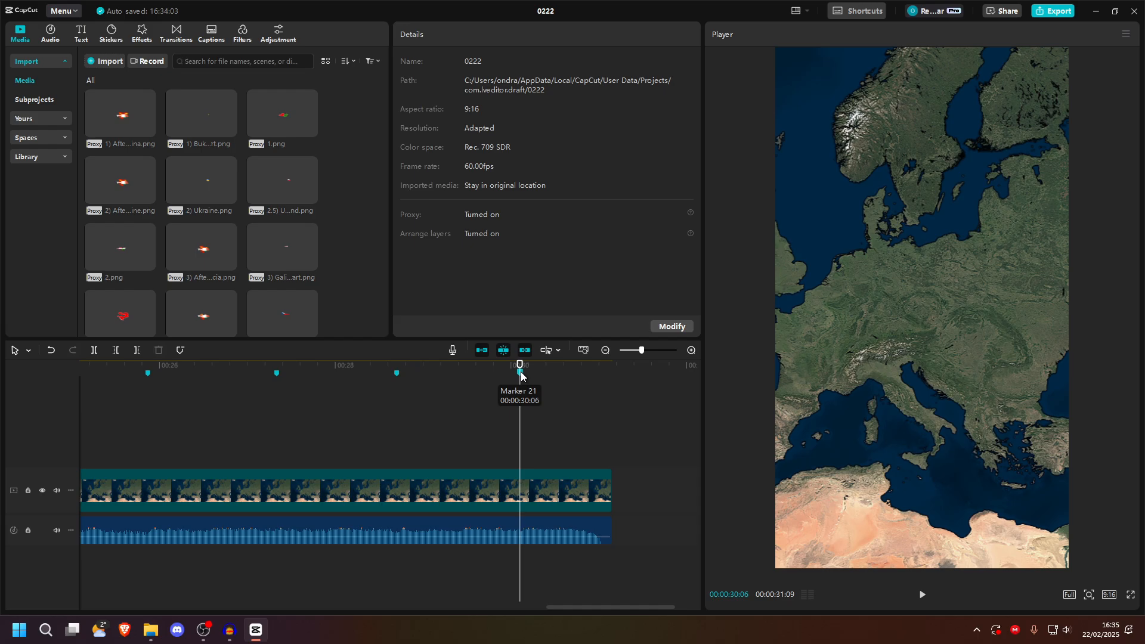
key(Home)
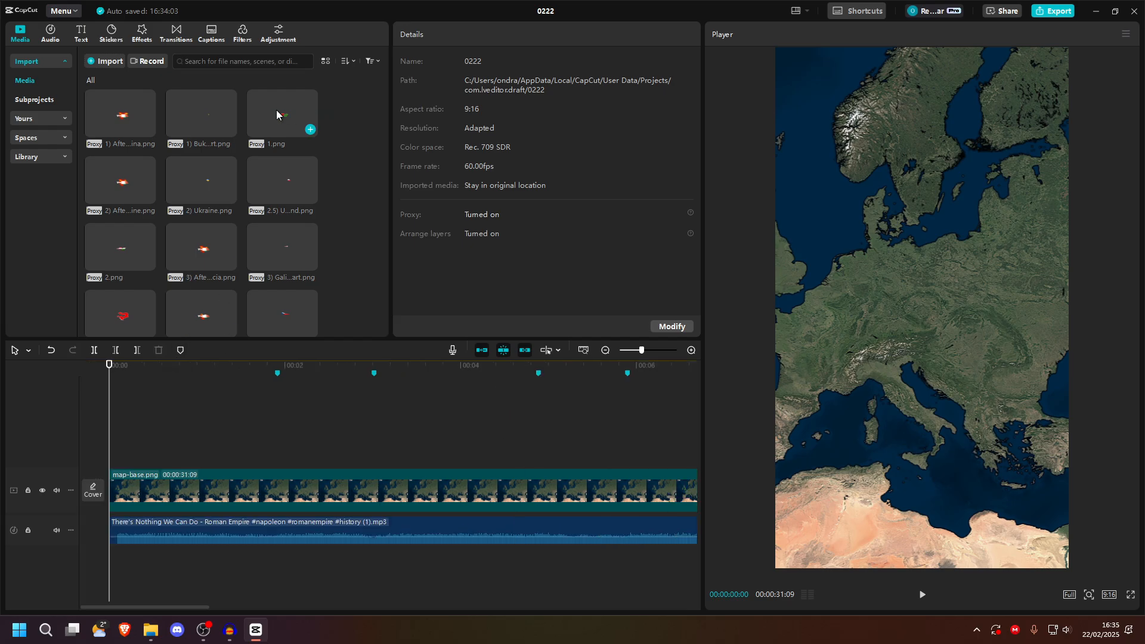
Step: Place 1.png above the map-base.png clip at the timeline start and set its scale to 320% to match the map
drag(281, 113, 113, 451)
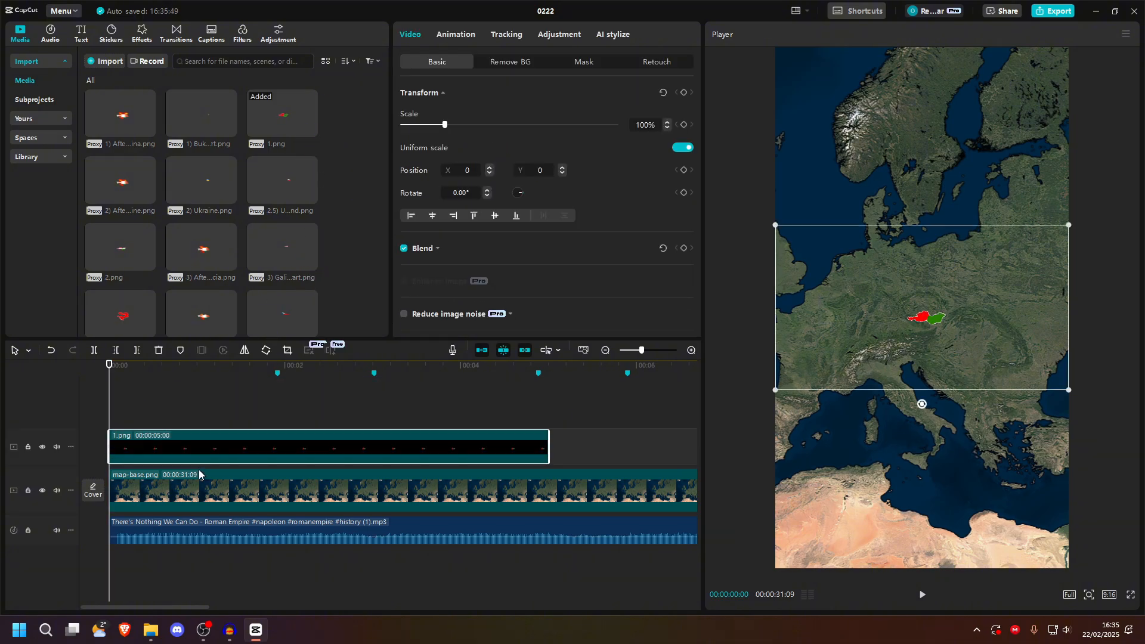
click(203, 492)
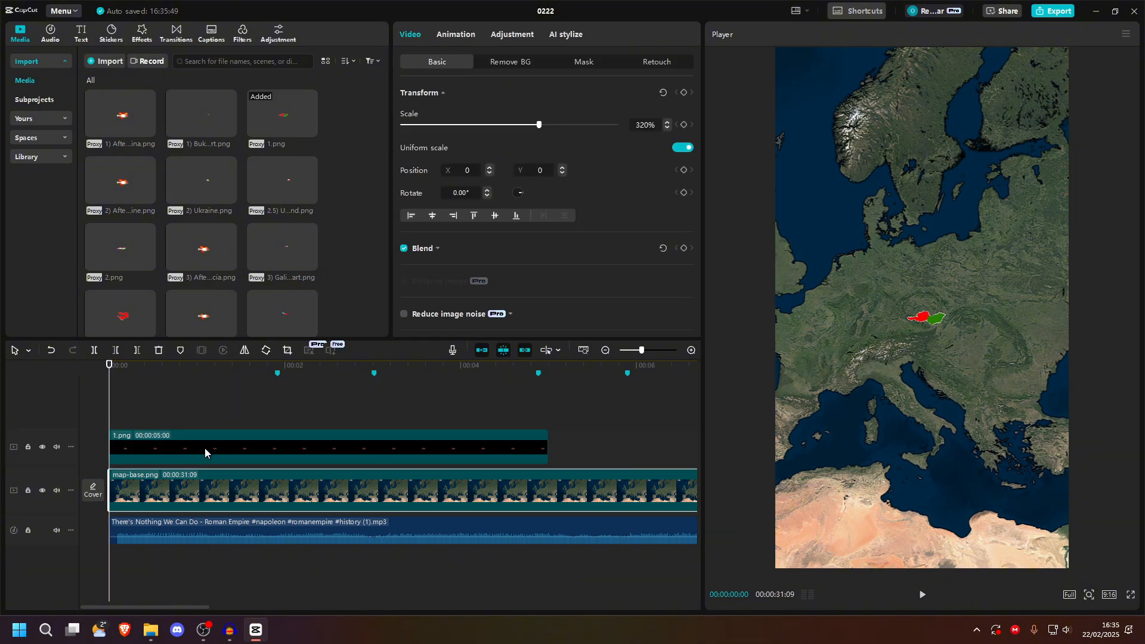
click(272, 458)
click(274, 485)
click(257, 459)
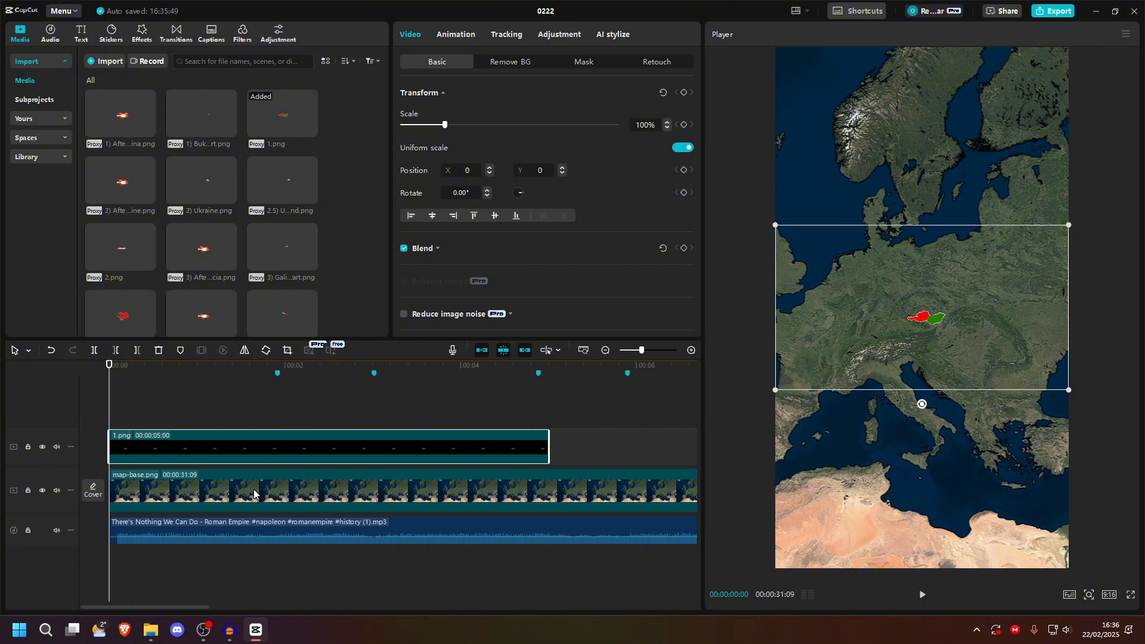
click(254, 493)
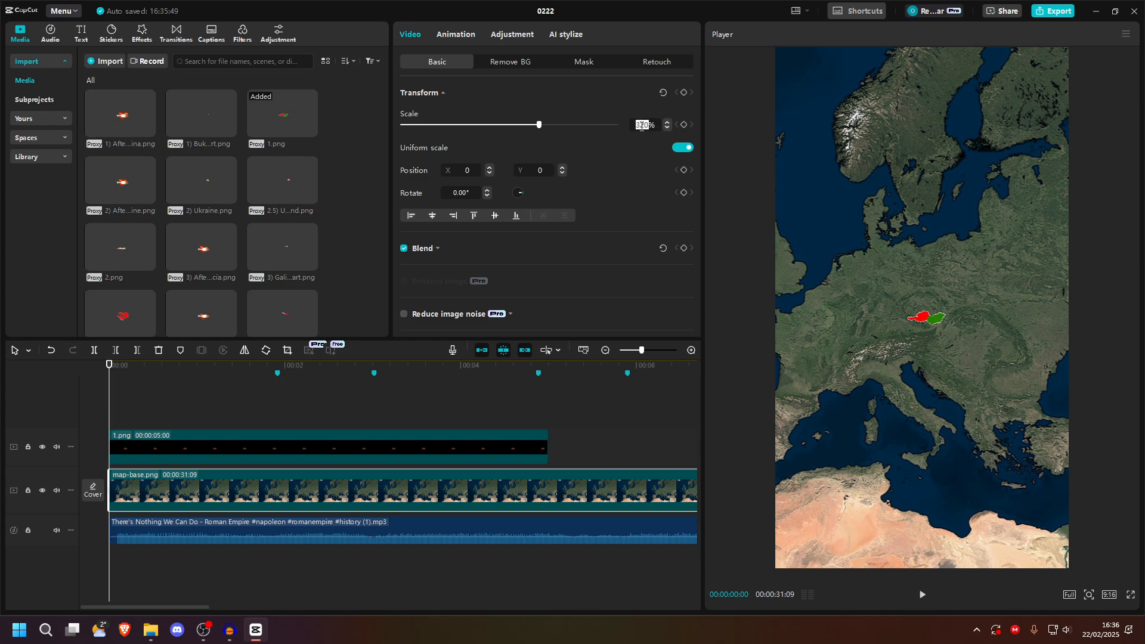
click(441, 456)
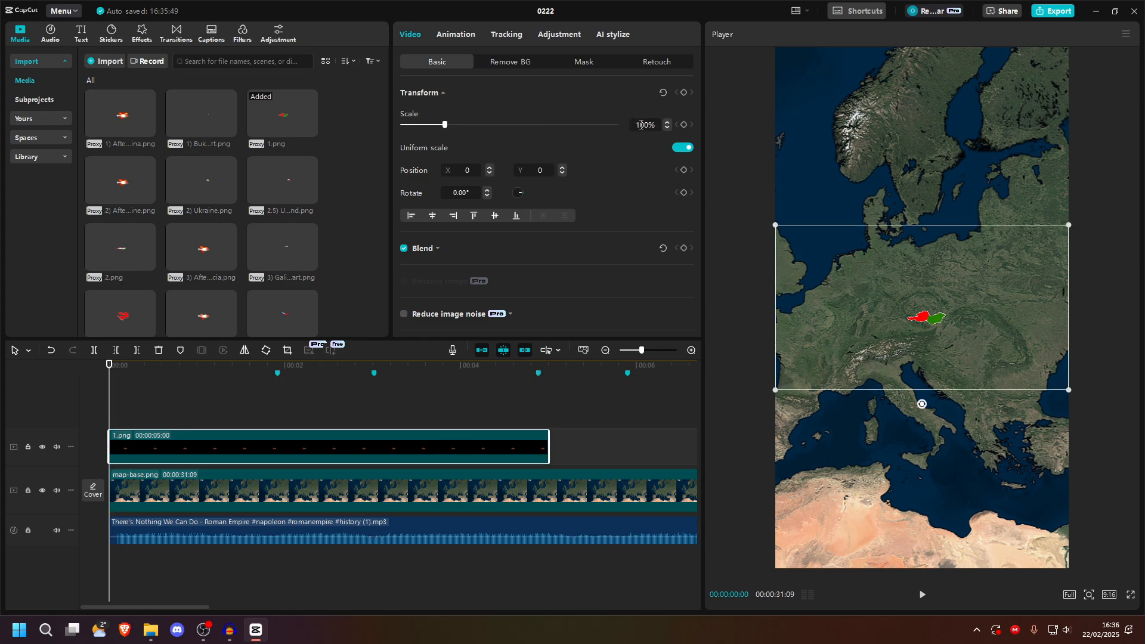
text(320)
key(Return)
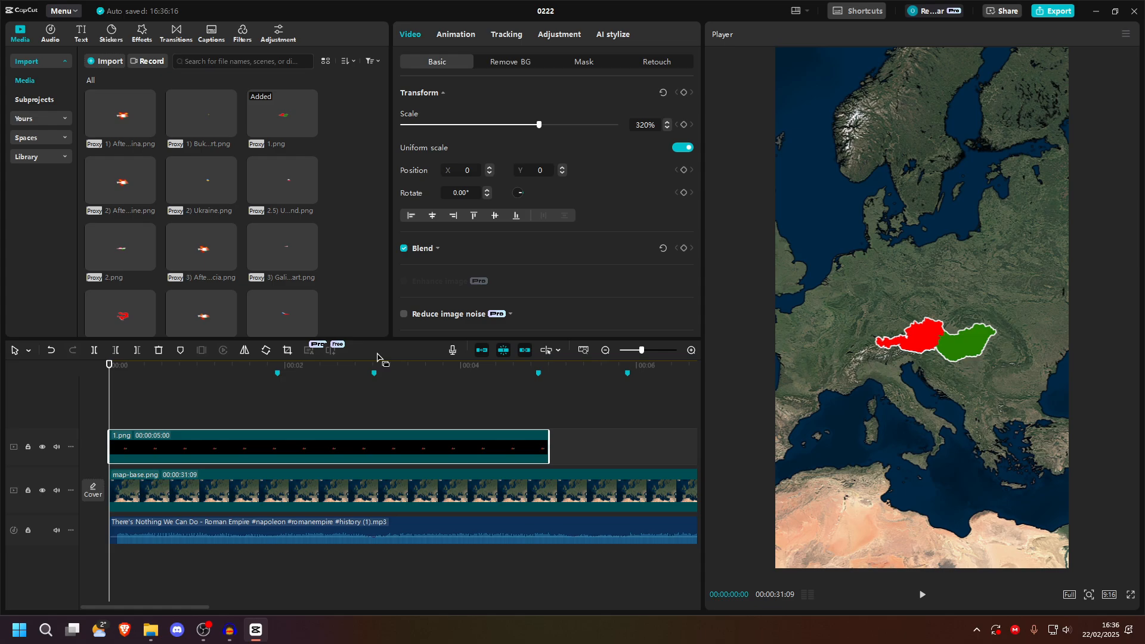
key(space)
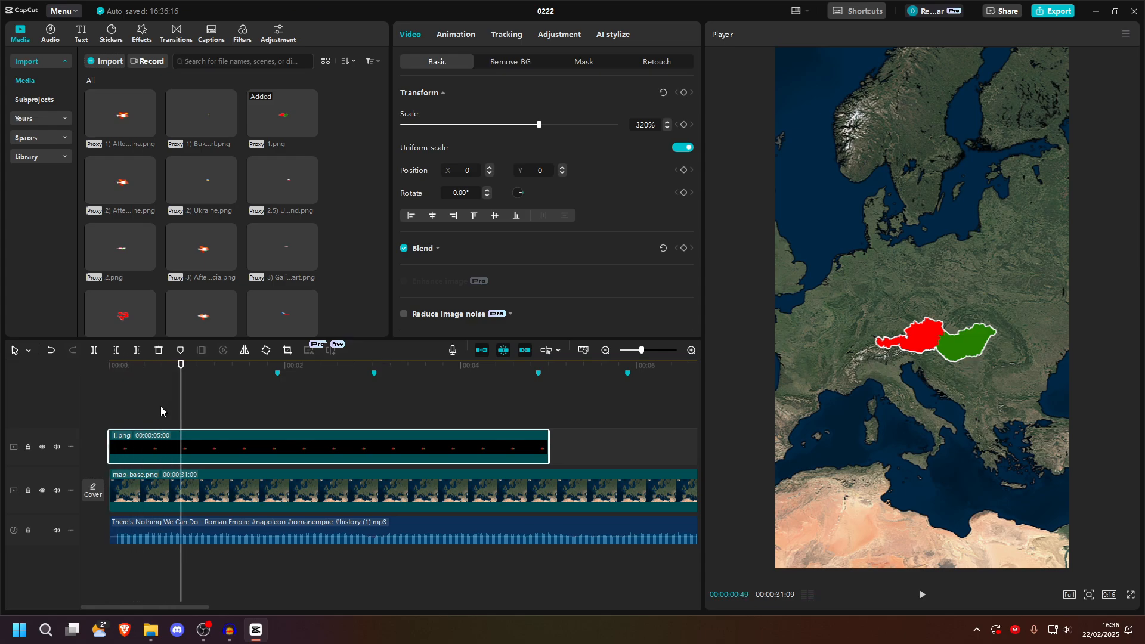
click(150, 411)
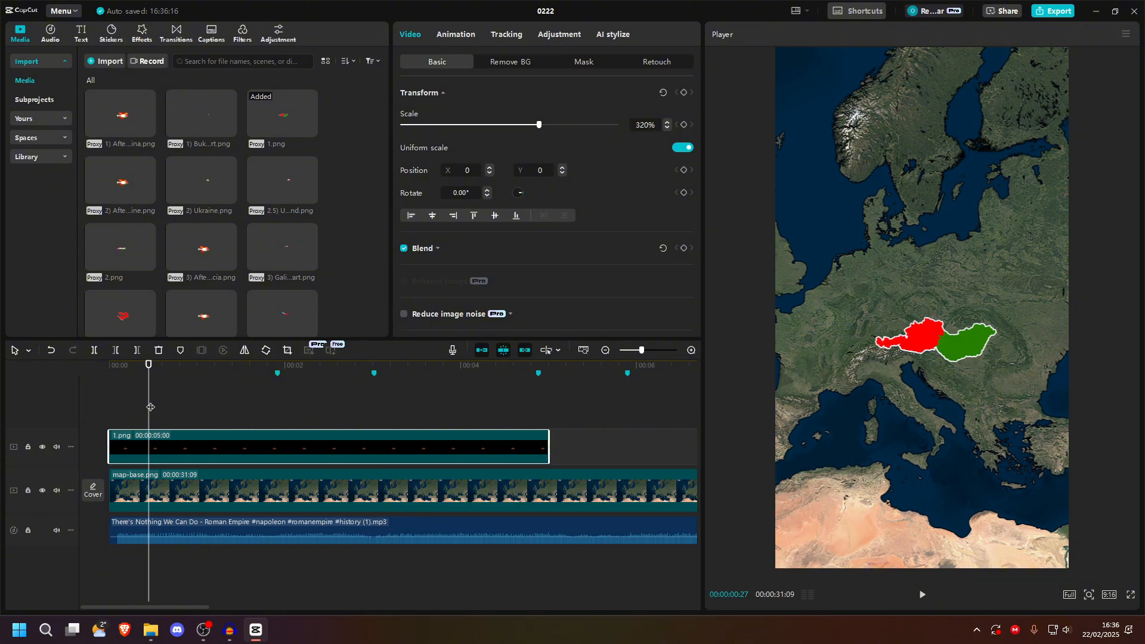
Step: Add a circle mask to the 1.png clip, sized about 1120 by 1125 and centred at about X 136, Y -239 around Austria and Hungary
click(581, 62)
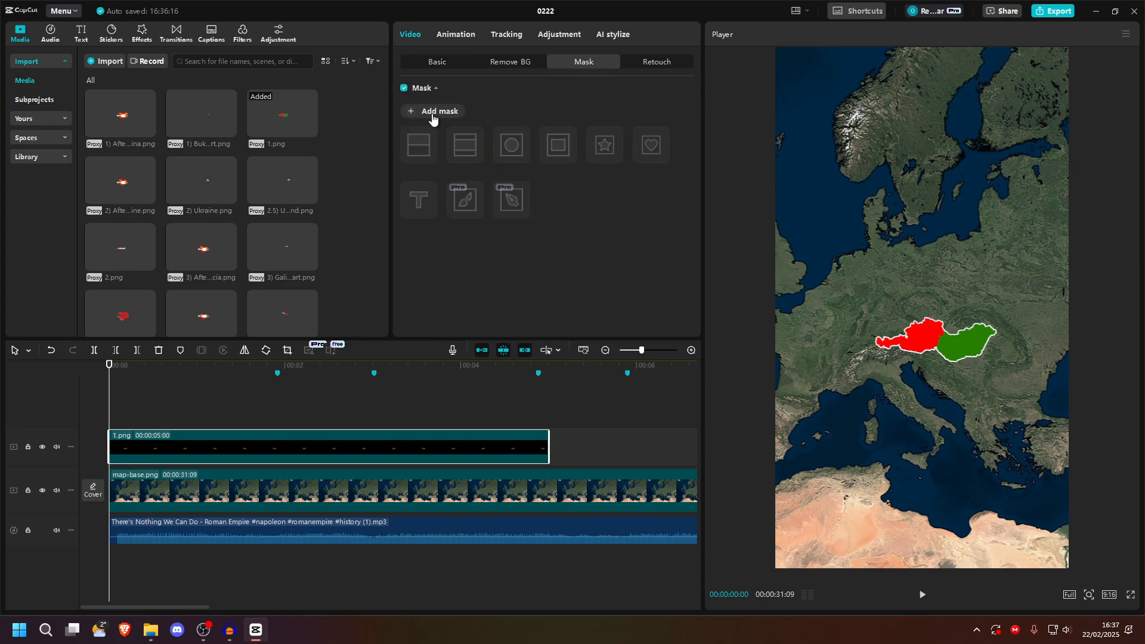
click(432, 115)
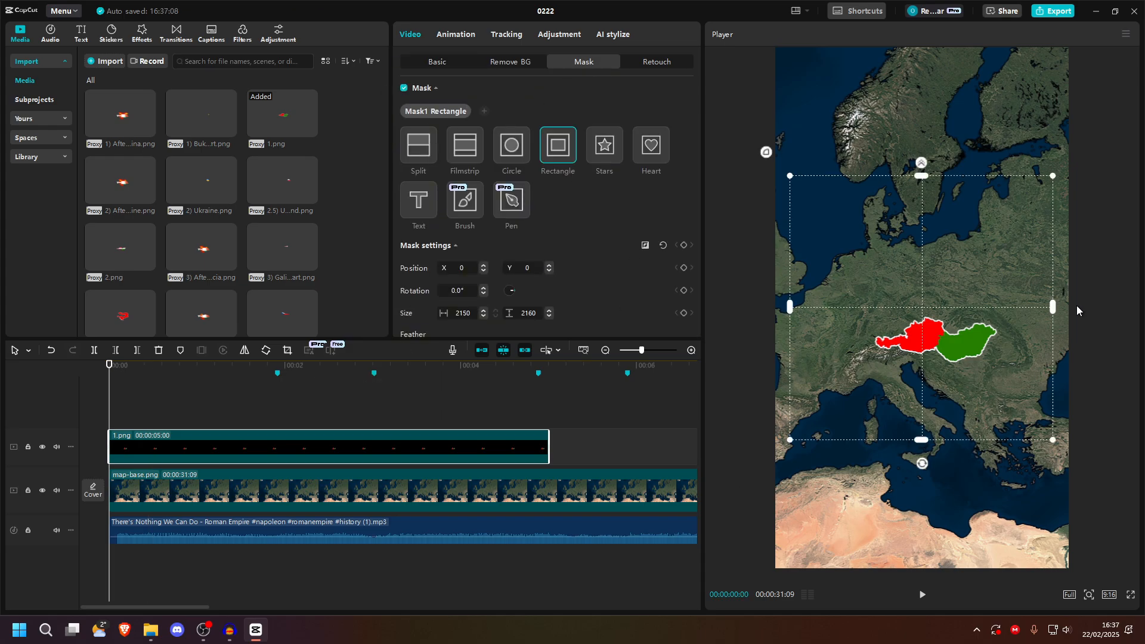
click(508, 144)
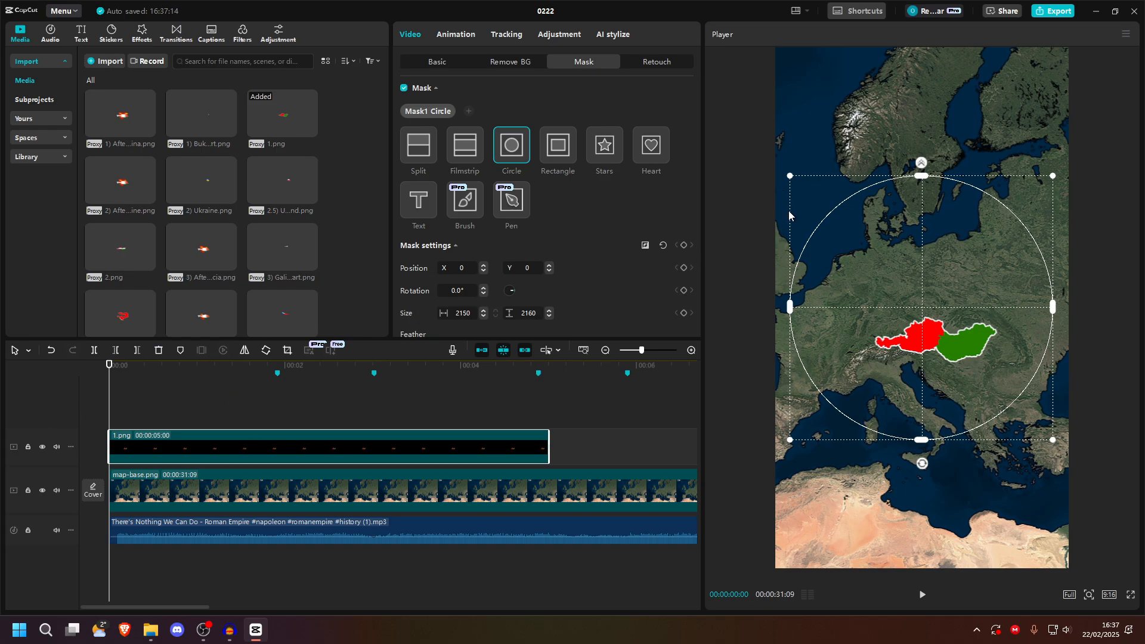
drag(790, 177, 859, 244)
drag(906, 325, 920, 350)
drag(875, 272, 869, 265)
drag(944, 332, 945, 336)
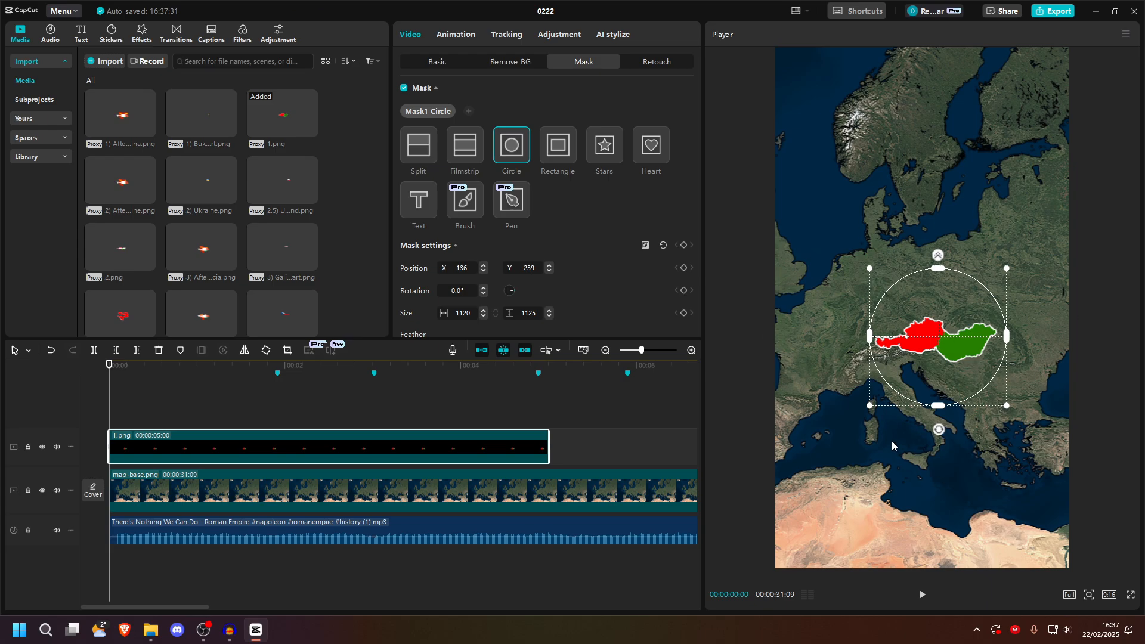
Step: Add keyframes for all mask settings of the 1.png clip at the timeline start and at 00:00:00:24
click(685, 245)
drag(109, 413, 144, 418)
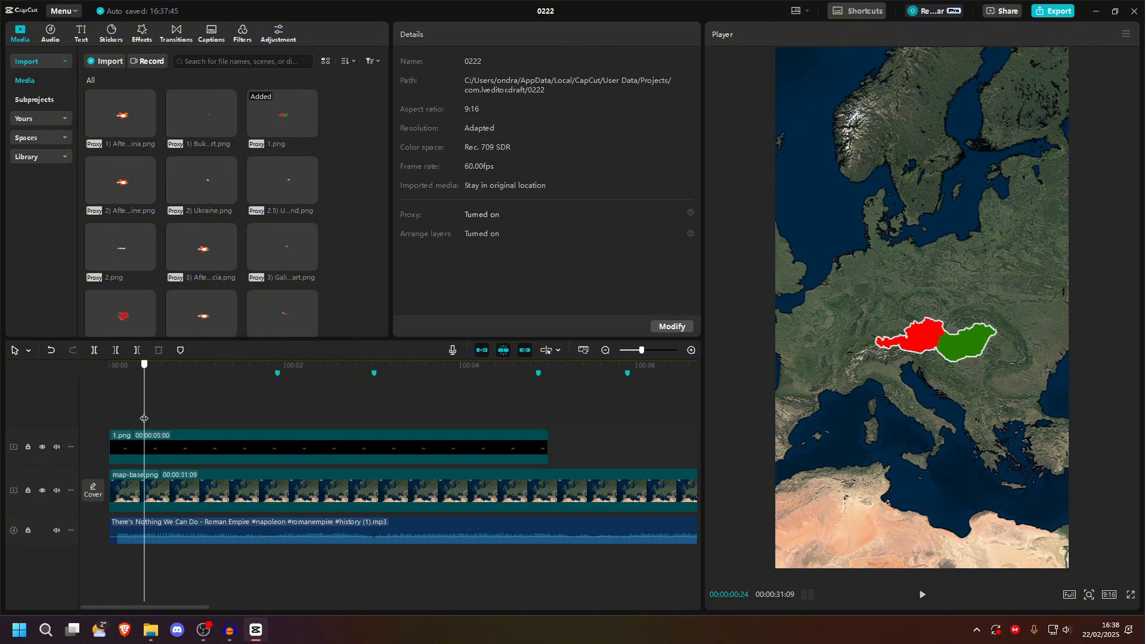
click(161, 452)
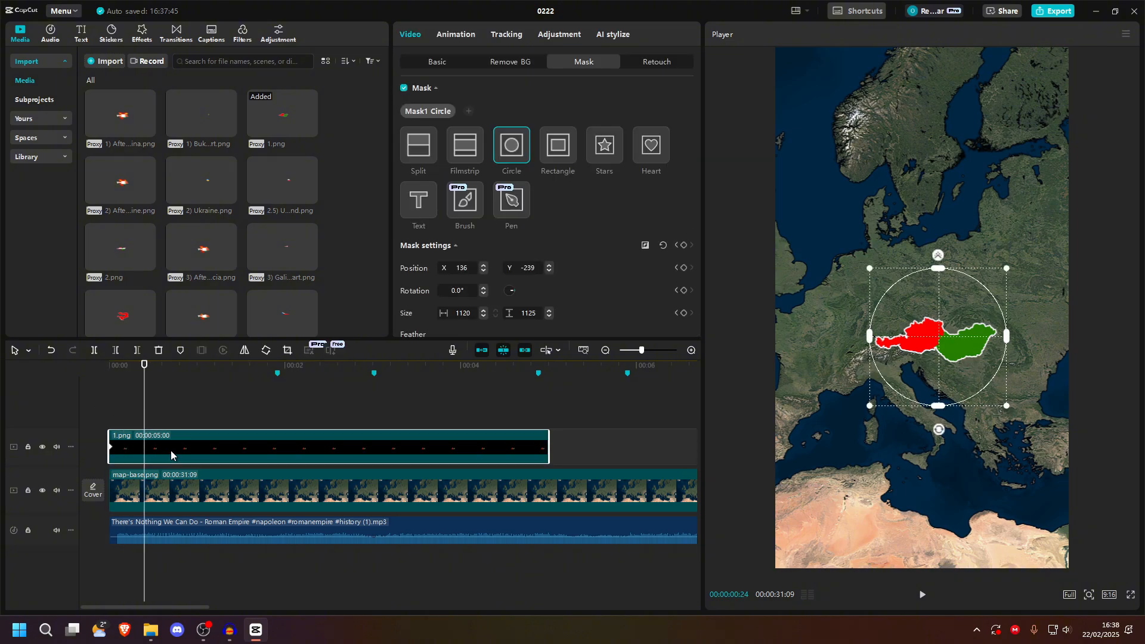
click(682, 249)
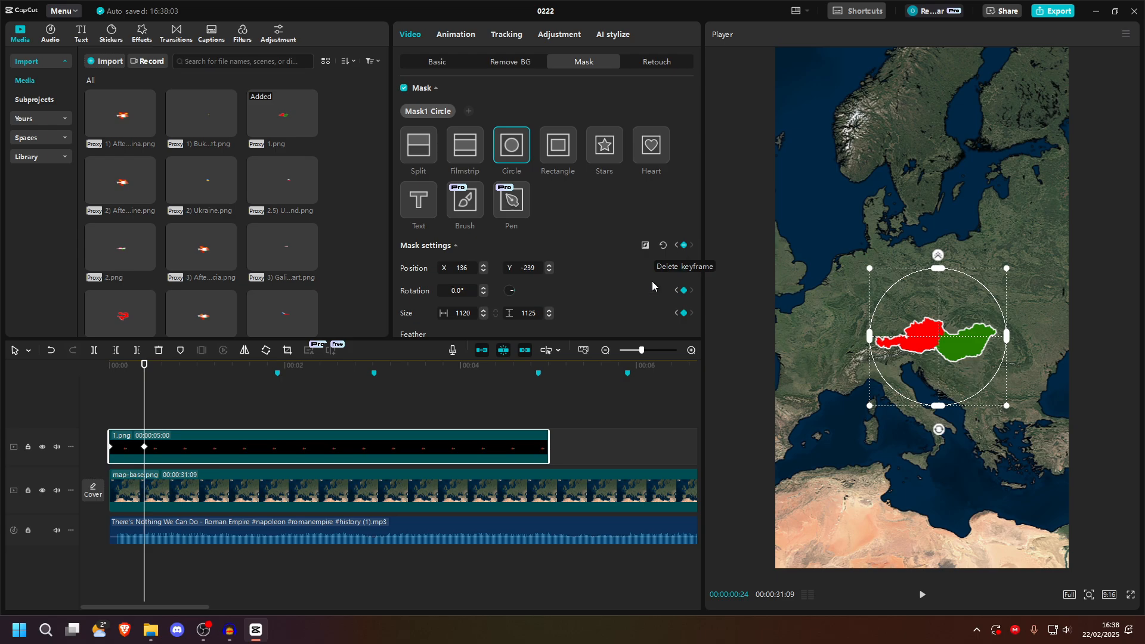
Step: Set the circle mask's width and height to 1 at the first keyframe and preview the circular reveal
drag(144, 398, 68, 416)
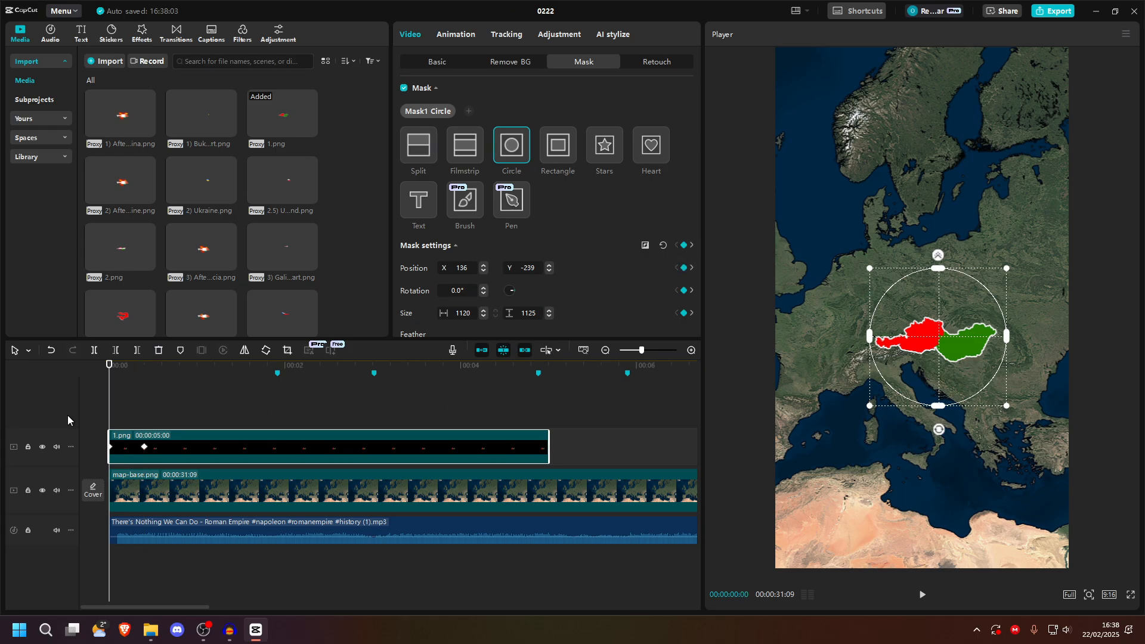
click(468, 317)
text(1)
click(523, 315)
text(1)
key(Return)
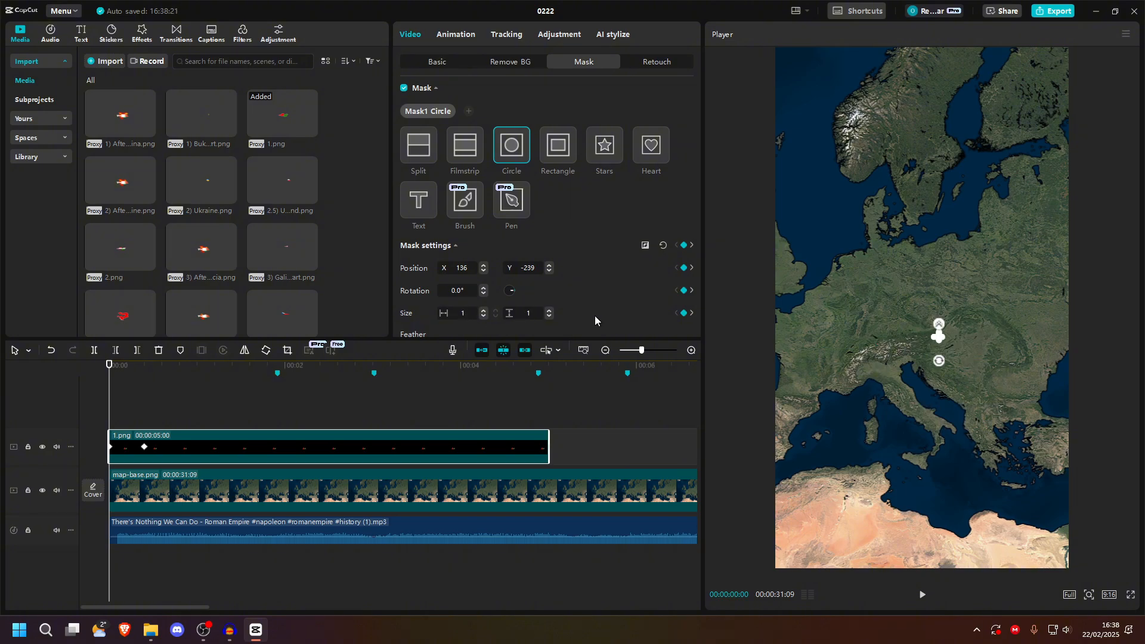
key(space)
key(space)
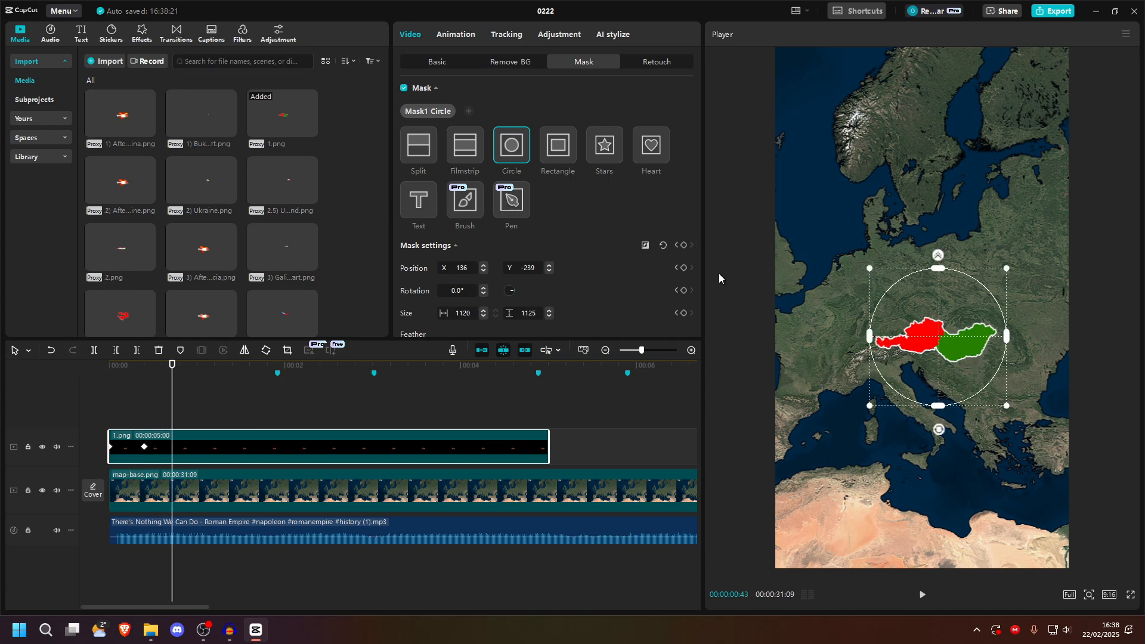
Step: Apply the Ease Out preset curve to the circle mask keyframes of the 1.png clip
right_click(112, 448)
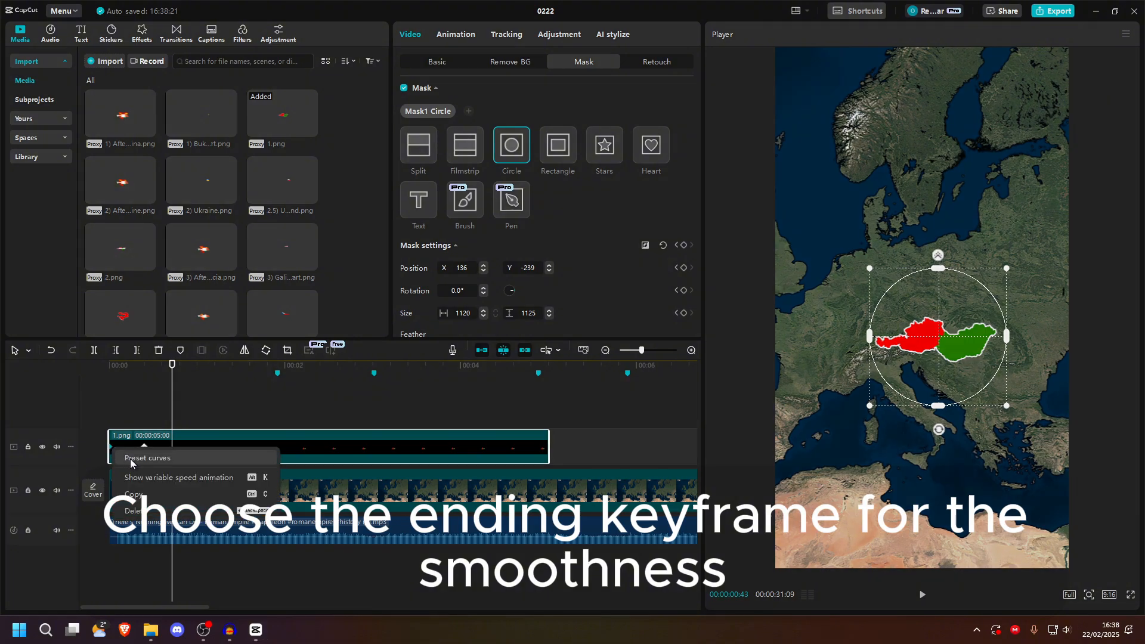
click(153, 458)
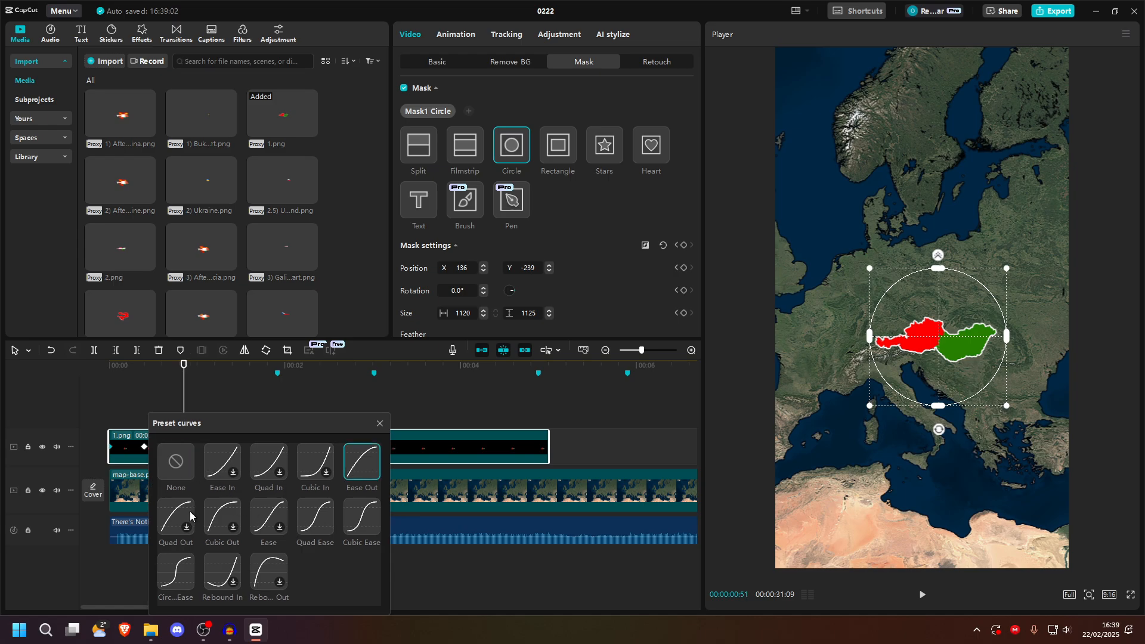
click(380, 423)
Step: Move the second mask keyframe of the 1.png clip to 00:00:00:22 and preview the reveal
click(144, 448)
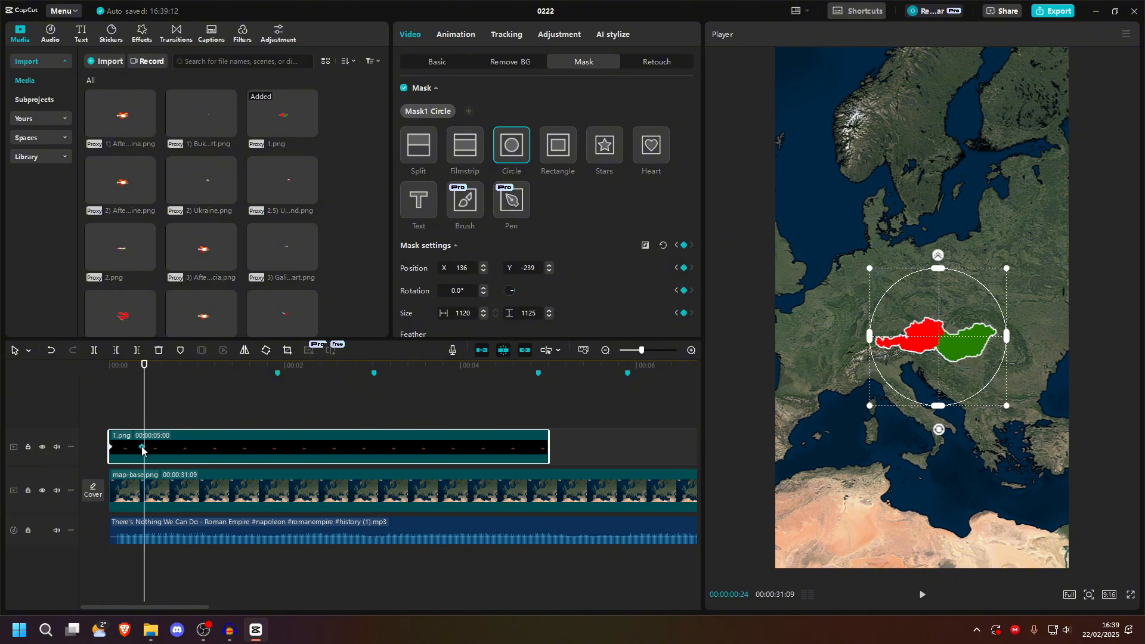
click(99, 398)
key(space)
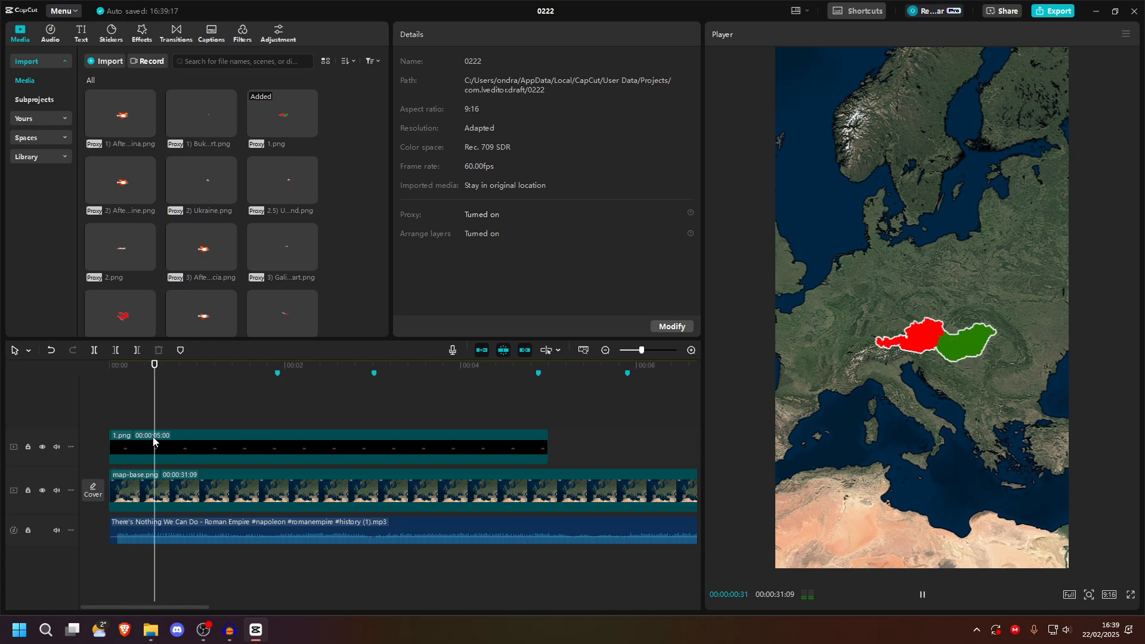
click(117, 399)
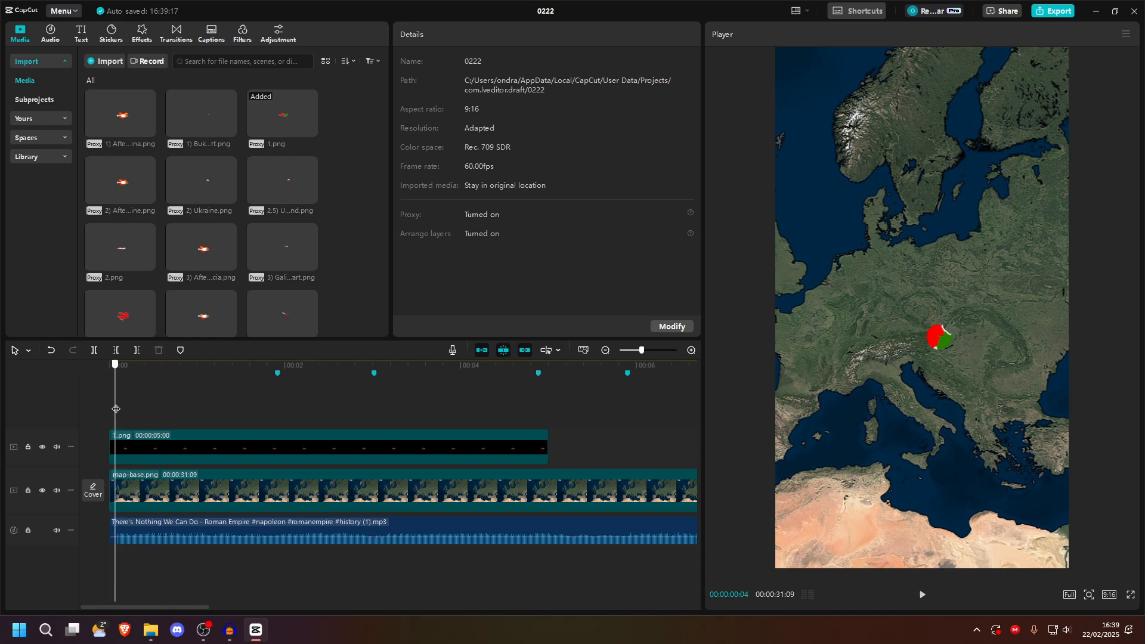
key(space)
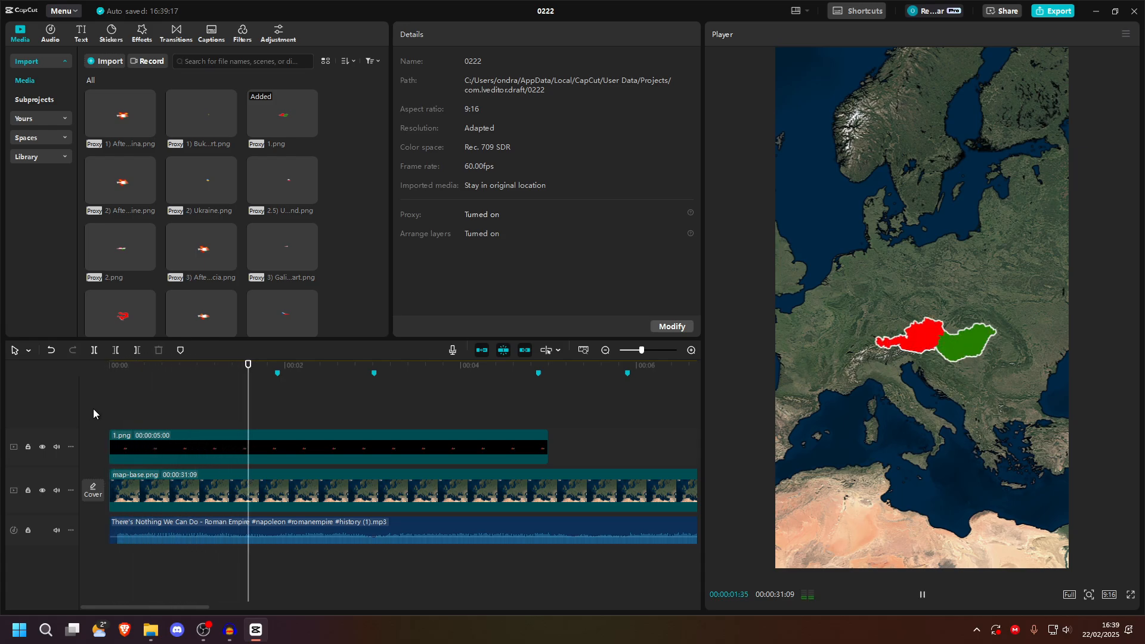
Step: Enlarge the circle mask to about 2525 by 2536 at the second keyframe of 1.png and preview the reveal
click(202, 446)
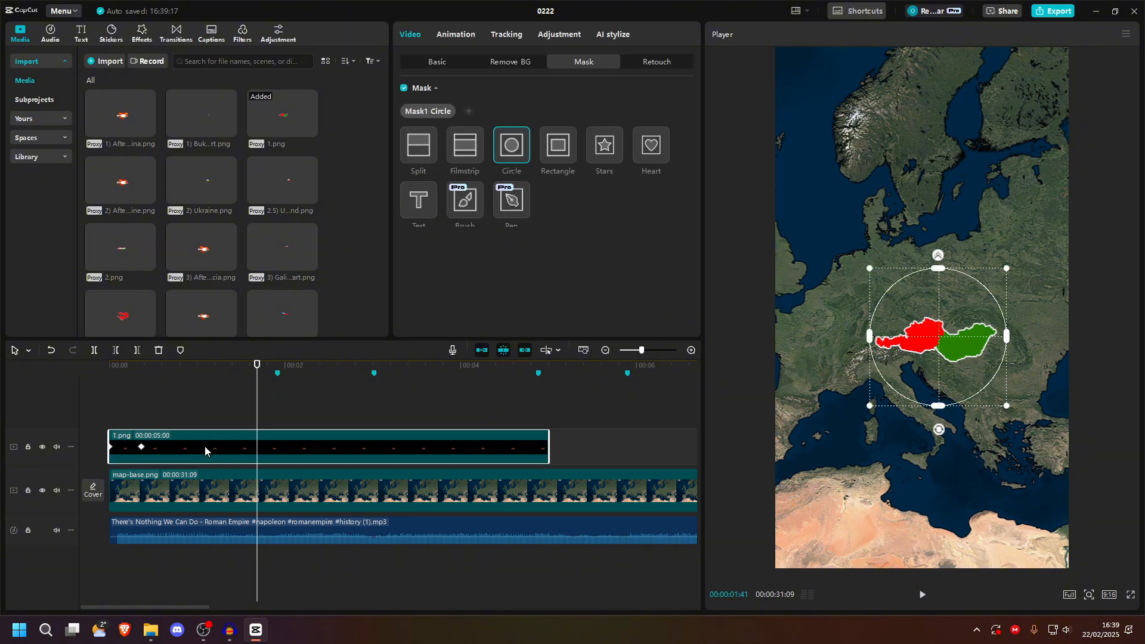
click(141, 447)
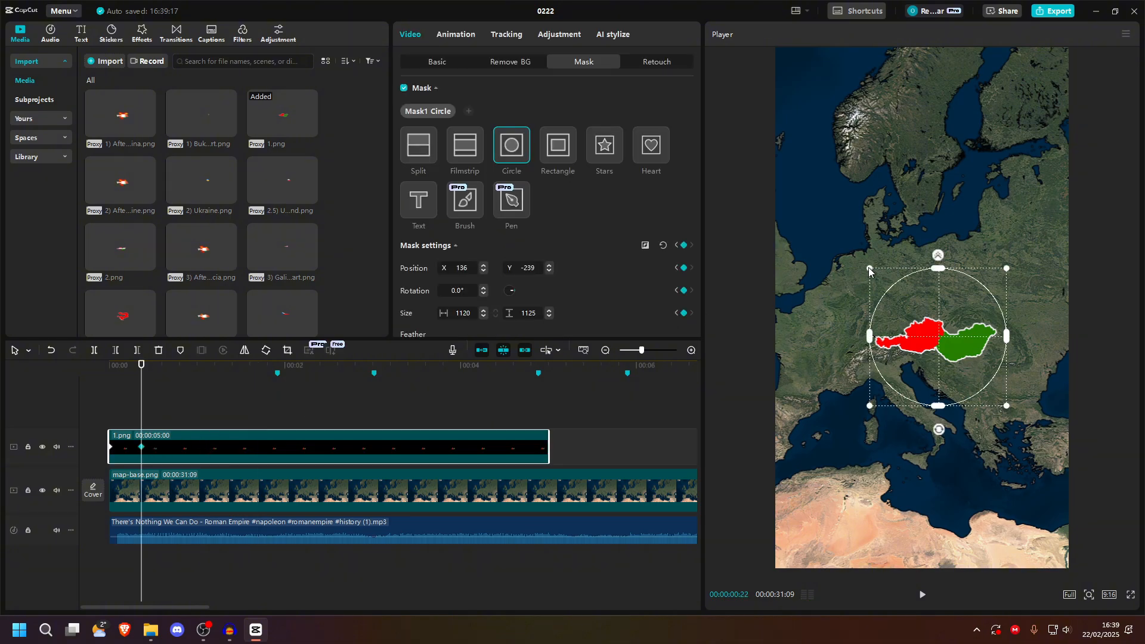
drag(869, 270, 842, 256)
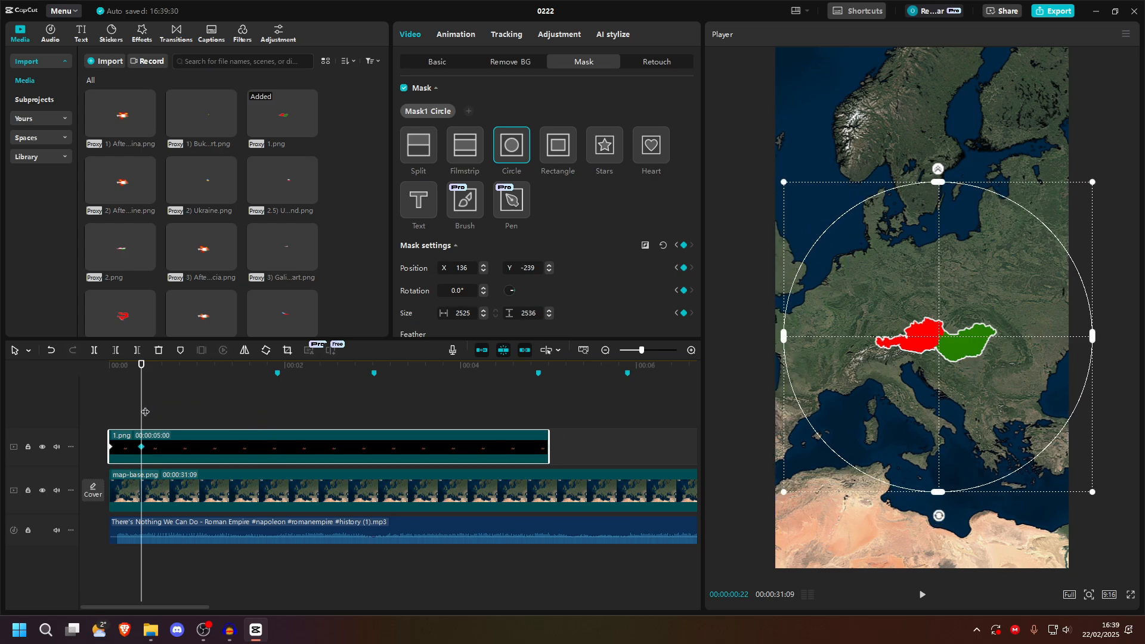
drag(145, 412, 30, 420)
key(space)
key(space)
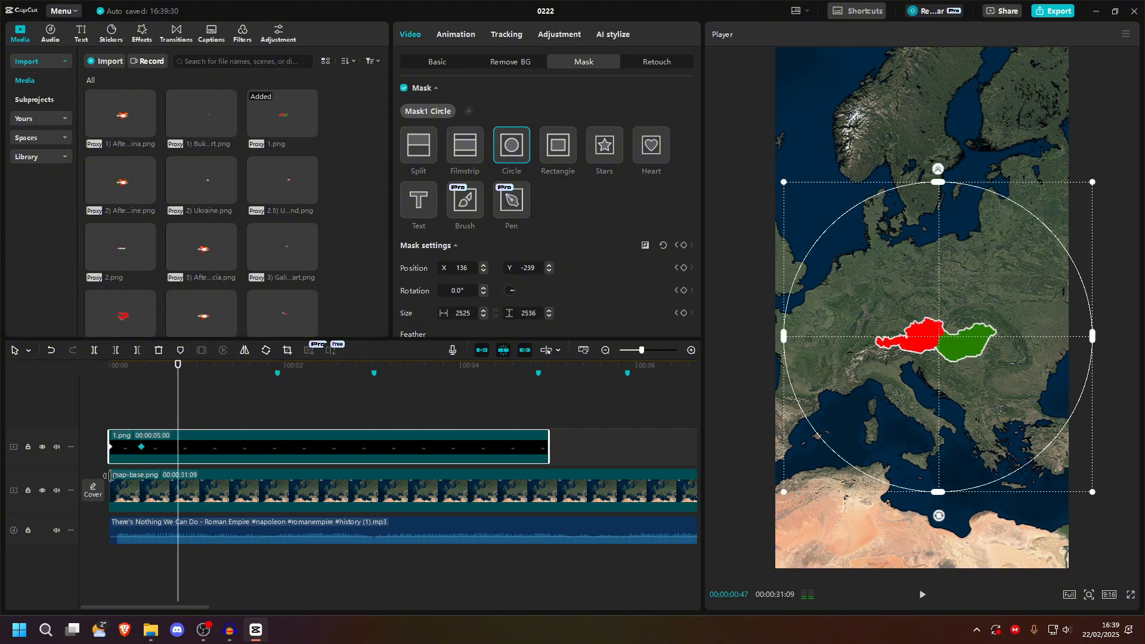
drag(178, 406, 9, 420)
key(space)
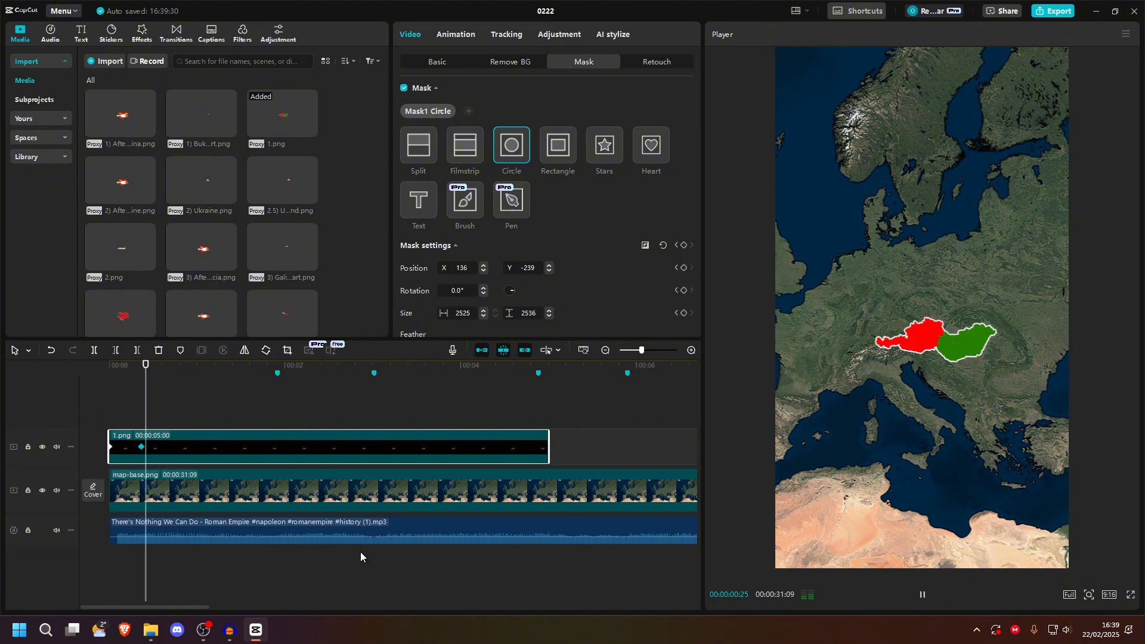
key(space)
Step: Split the 1.png clip at 00:00:02:02, just past the first beat marker, and delete the remainder
mouse_move(231, 415)
mouse_down()
mouse_move(141, 417)
mouse_move(278, 404)
mouse_up()
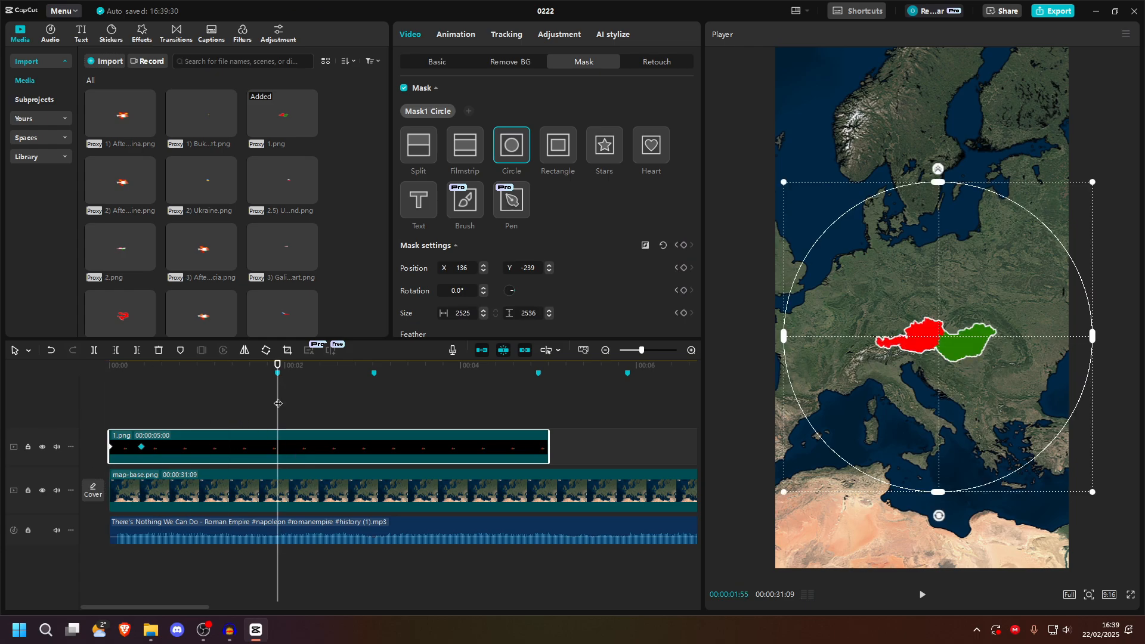
click(141, 33)
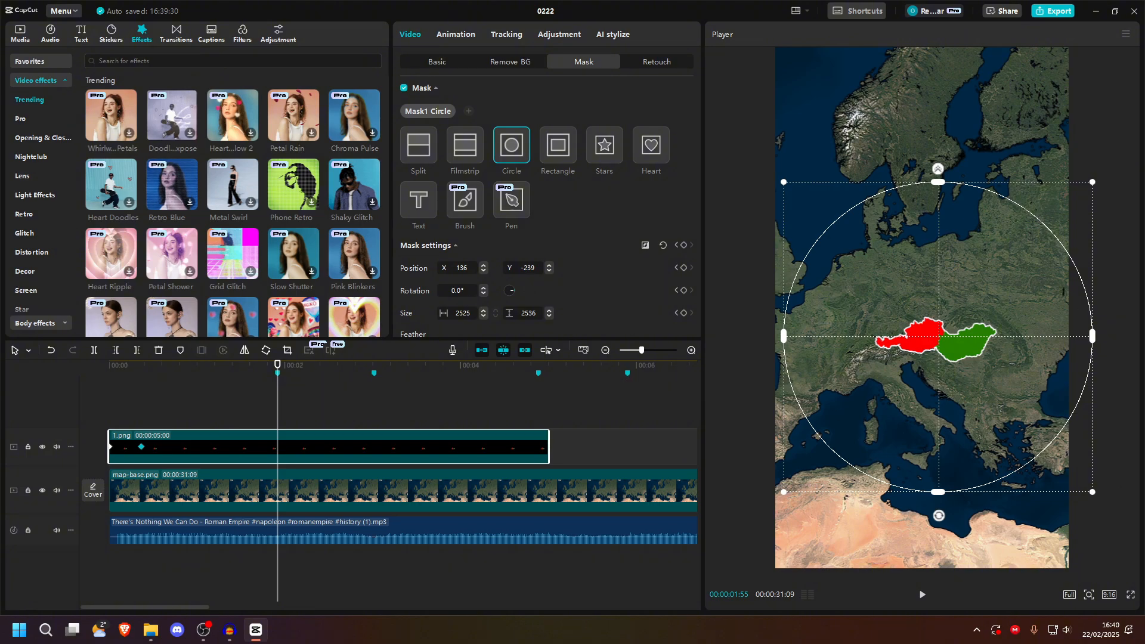
click(276, 409)
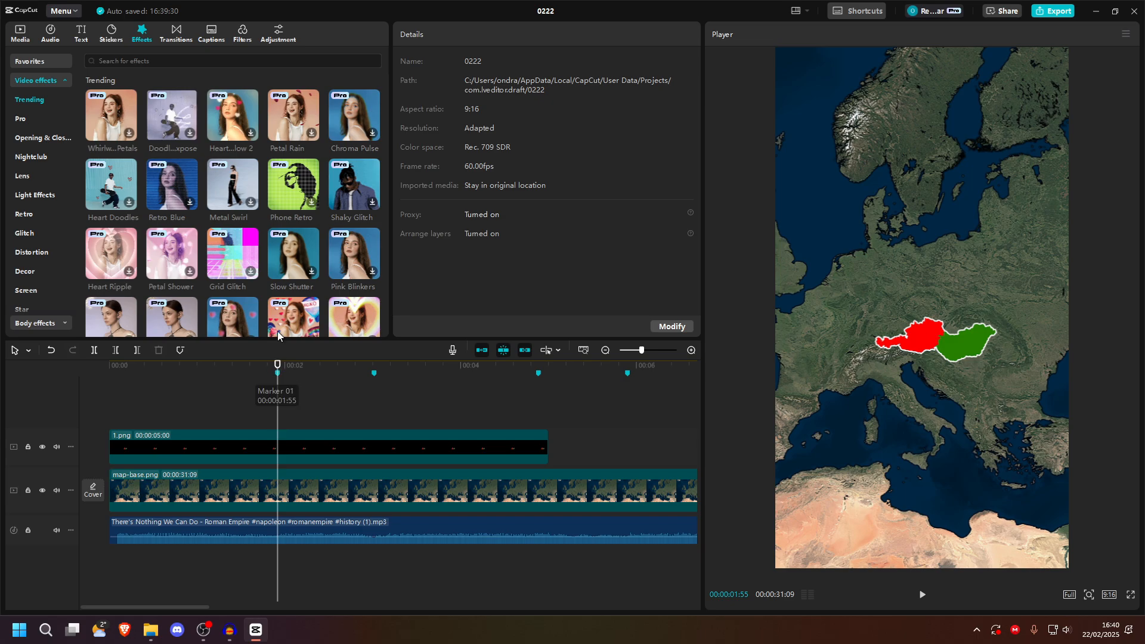
click(291, 451)
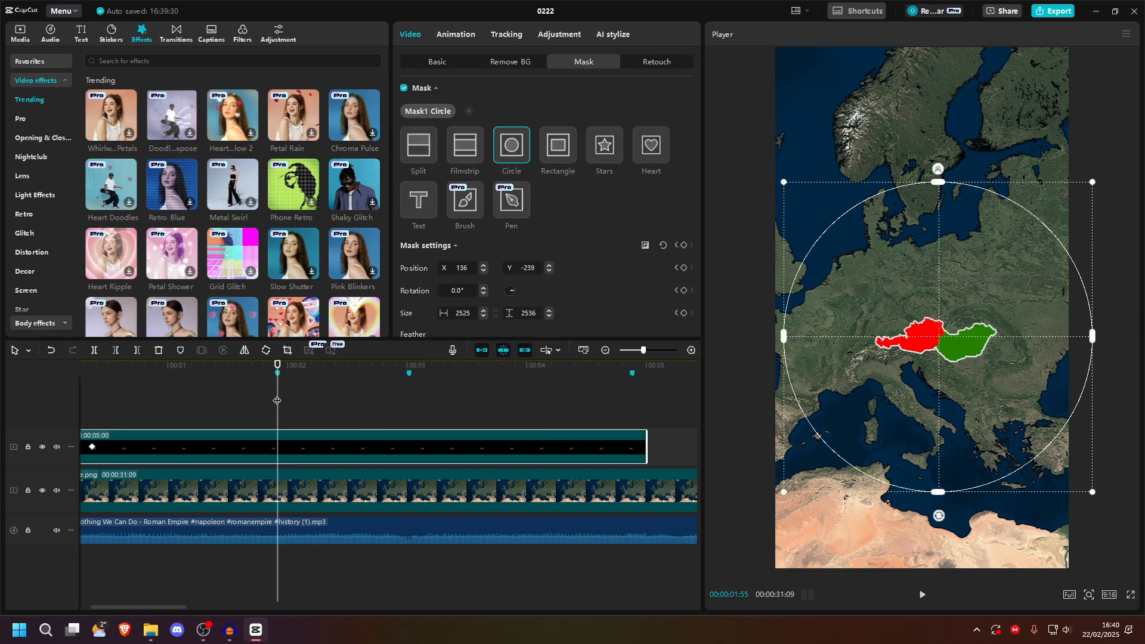
drag(277, 401, 292, 402)
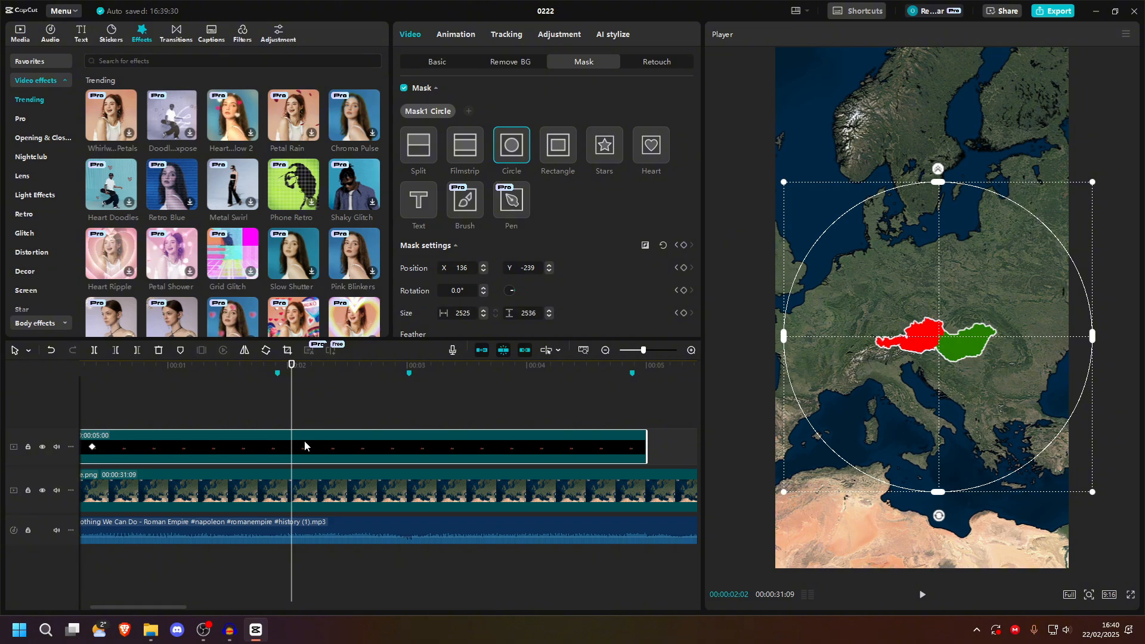
key(ctrl+b)
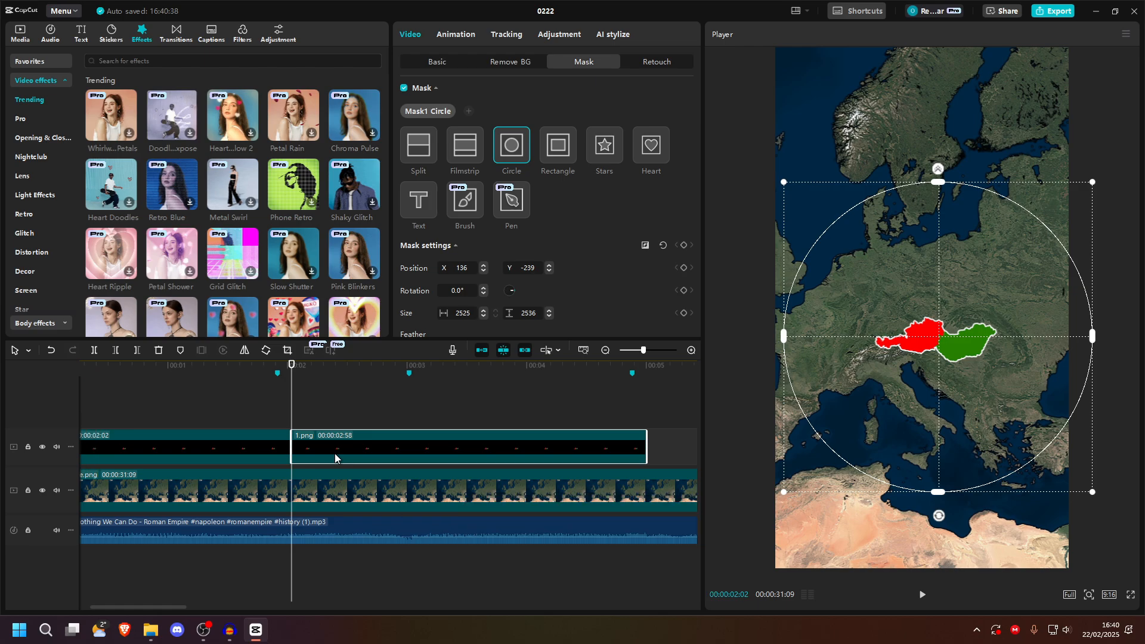
key(Delete)
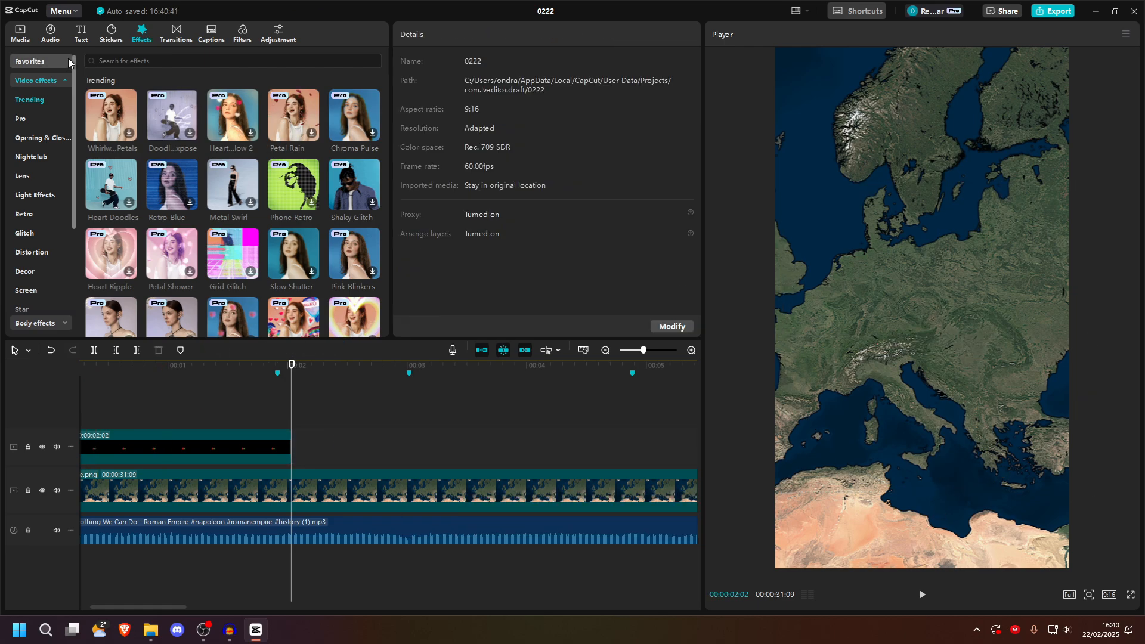
Step: Place 2.png directly after the 1.png clip, set its scale to 320% and preview the switch between them
click(21, 33)
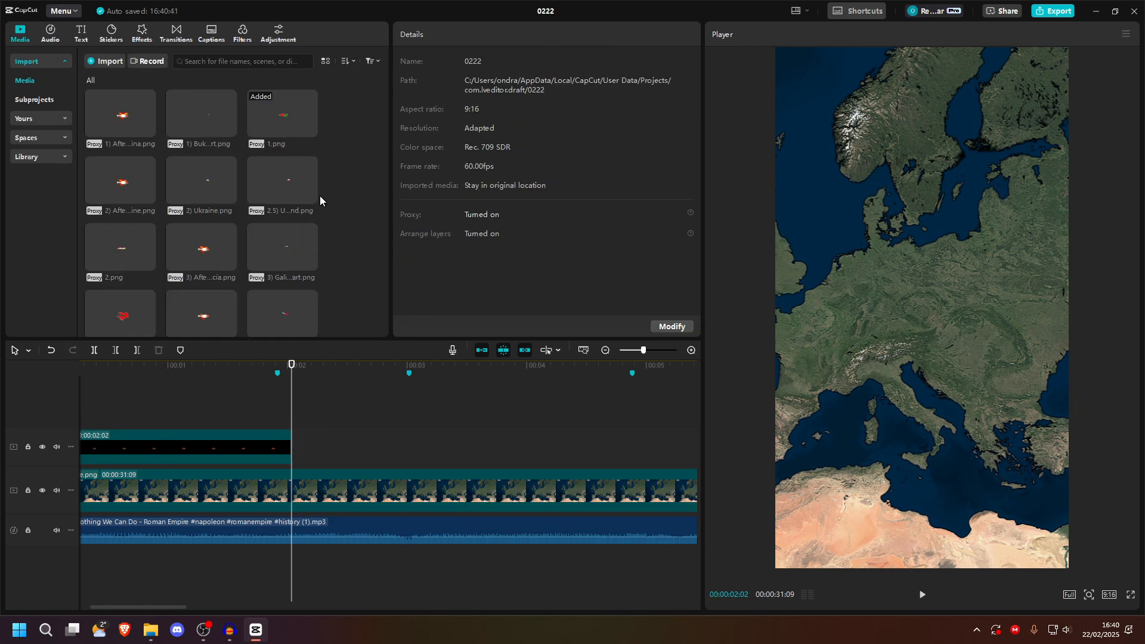
drag(269, 372, 296, 448)
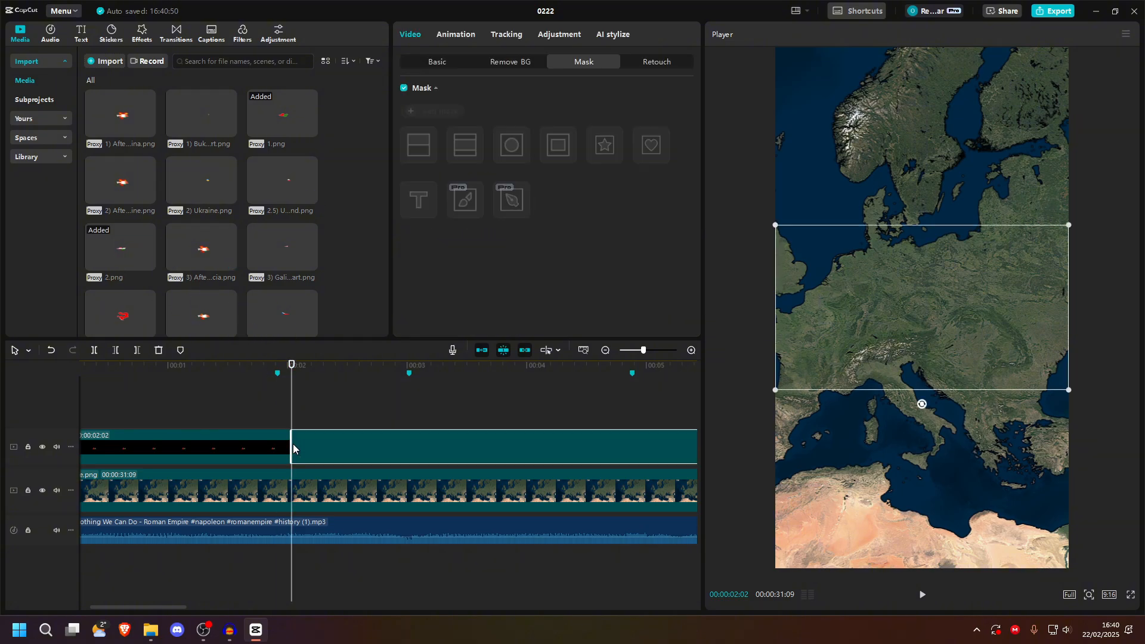
click(320, 480)
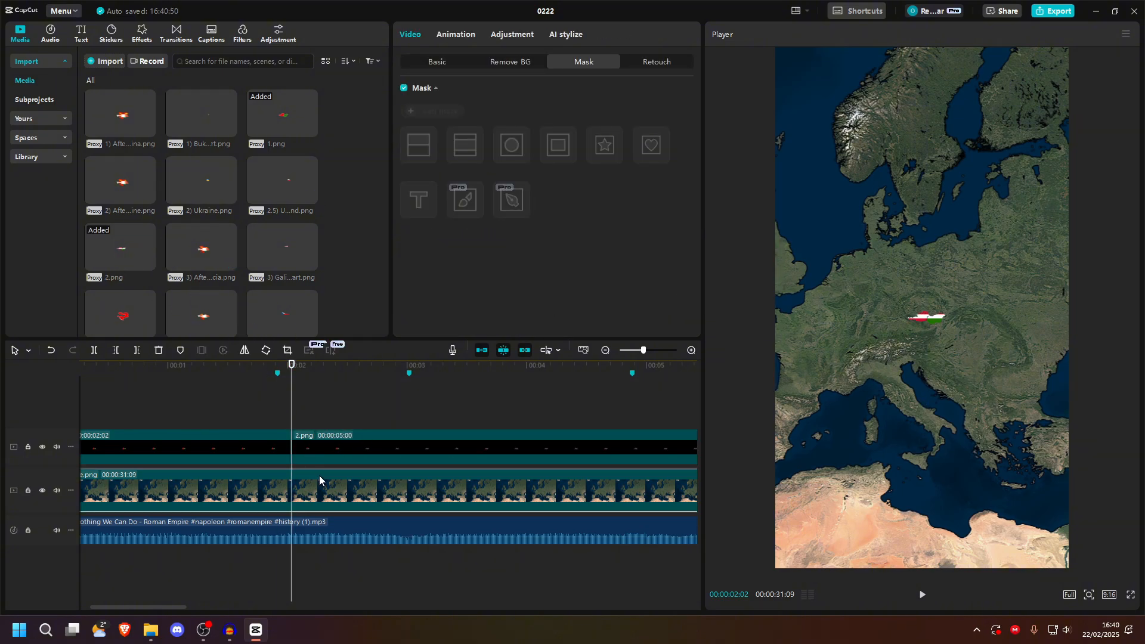
click(361, 448)
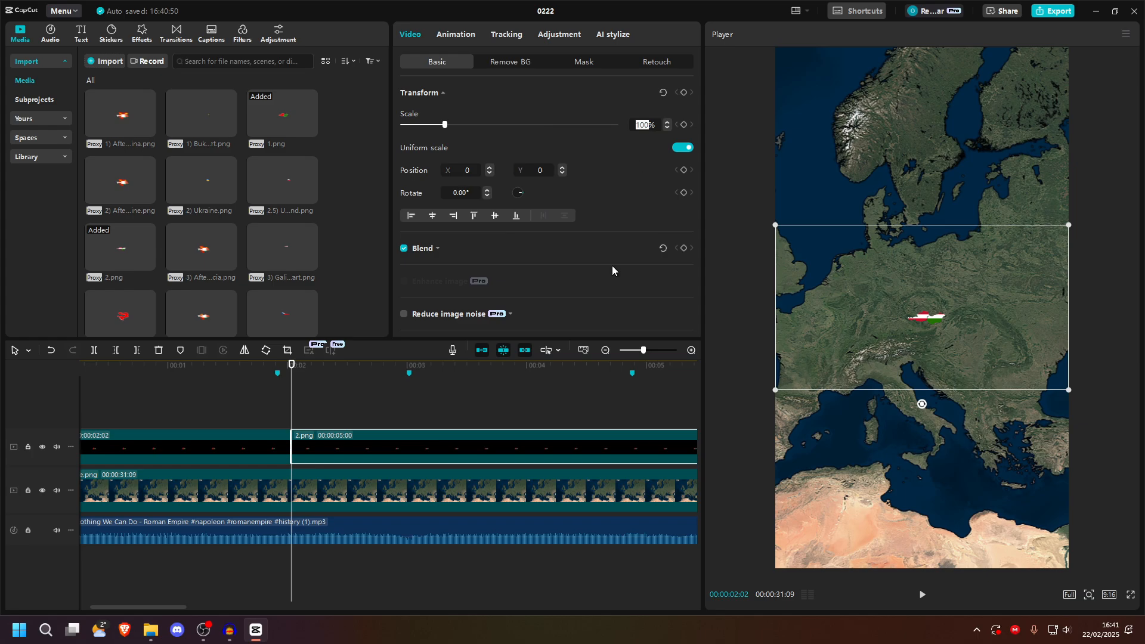
text(320)
key(Return)
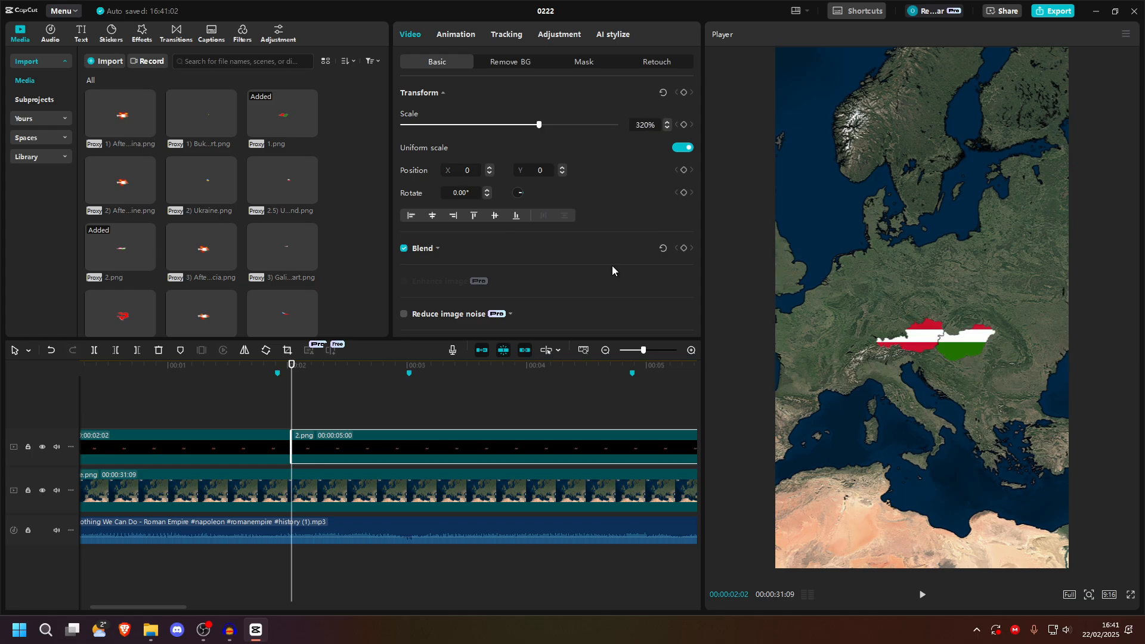
click(220, 421)
key(space)
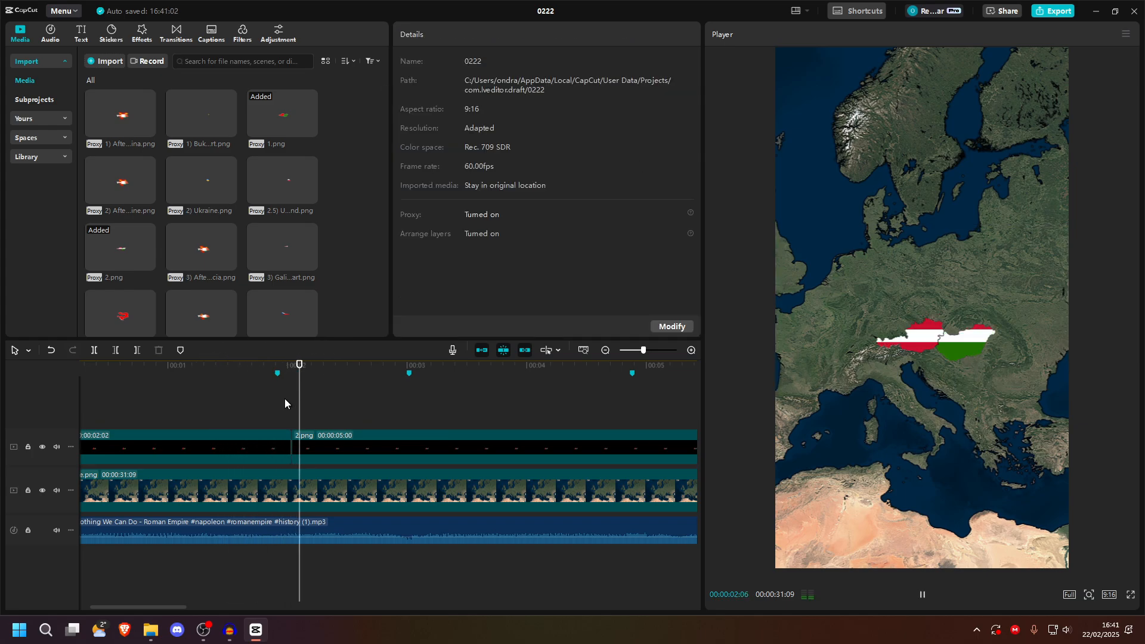
key(space)
Step: Add a Mix transition between the 1.png and 2.png clips and preview it from the first beat marker
click(334, 448)
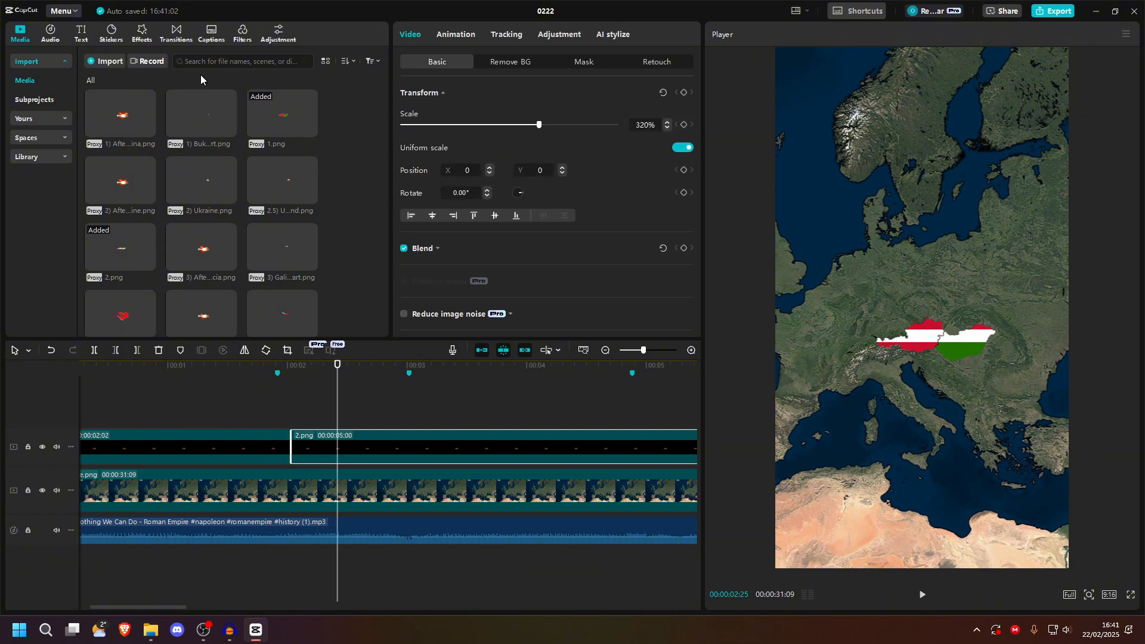
click(137, 38)
click(176, 33)
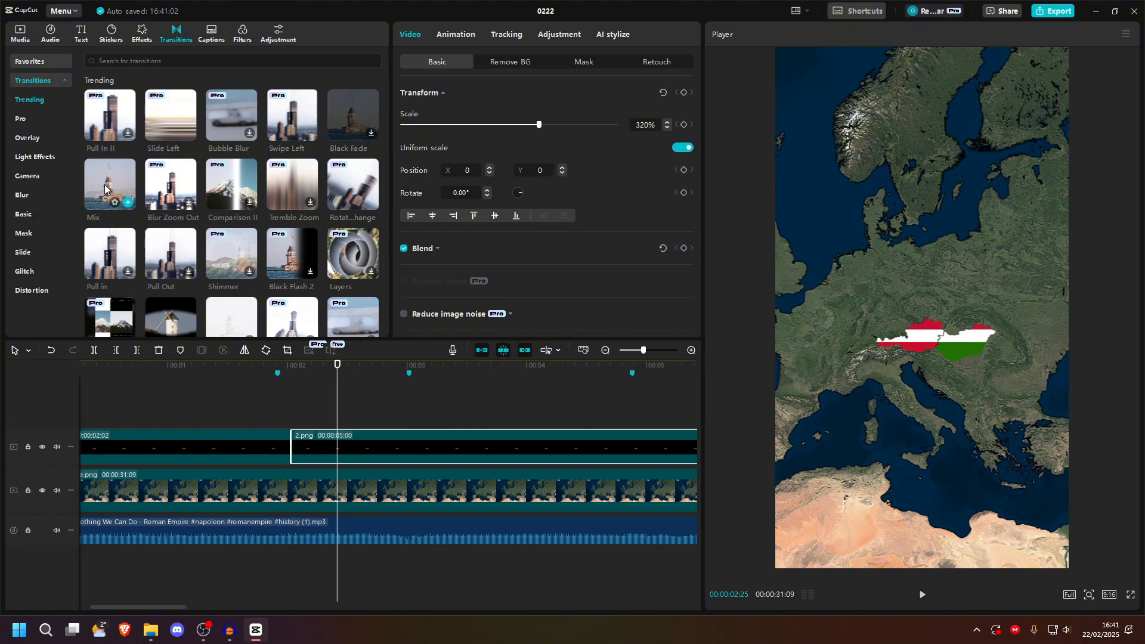
mouse_move(110, 188)
mouse_down()
mouse_move(217, 364)
mouse_move(303, 445)
mouse_move(291, 450)
mouse_move(317, 450)
mouse_move(304, 454)
mouse_up()
click(275, 405)
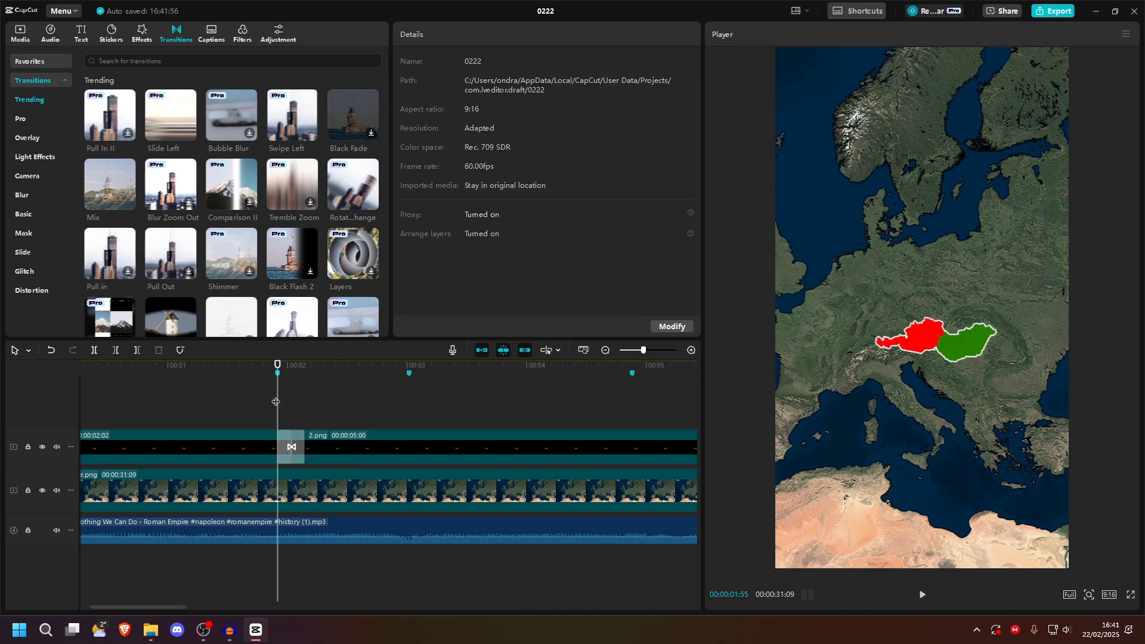
key(space)
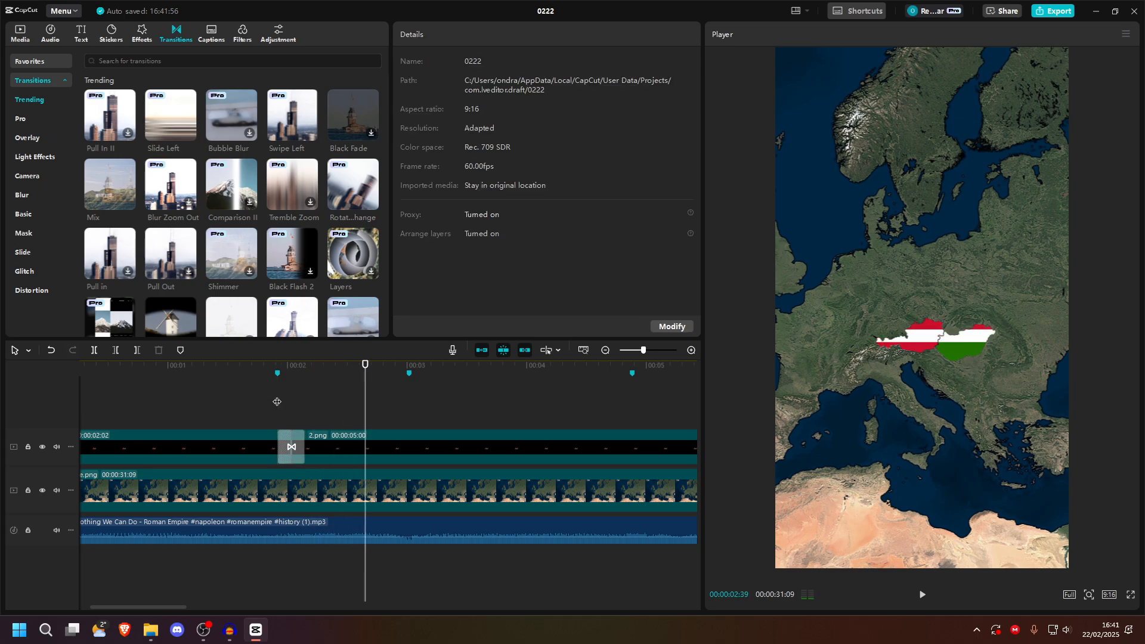
click(277, 402)
key(space)
key(space)
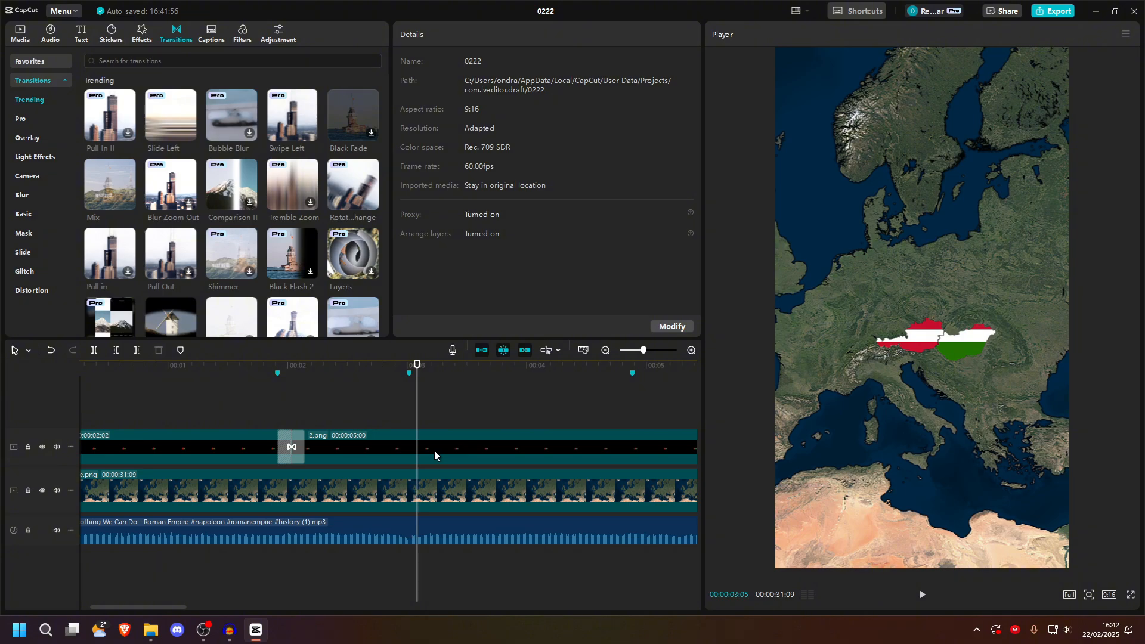
click(278, 409)
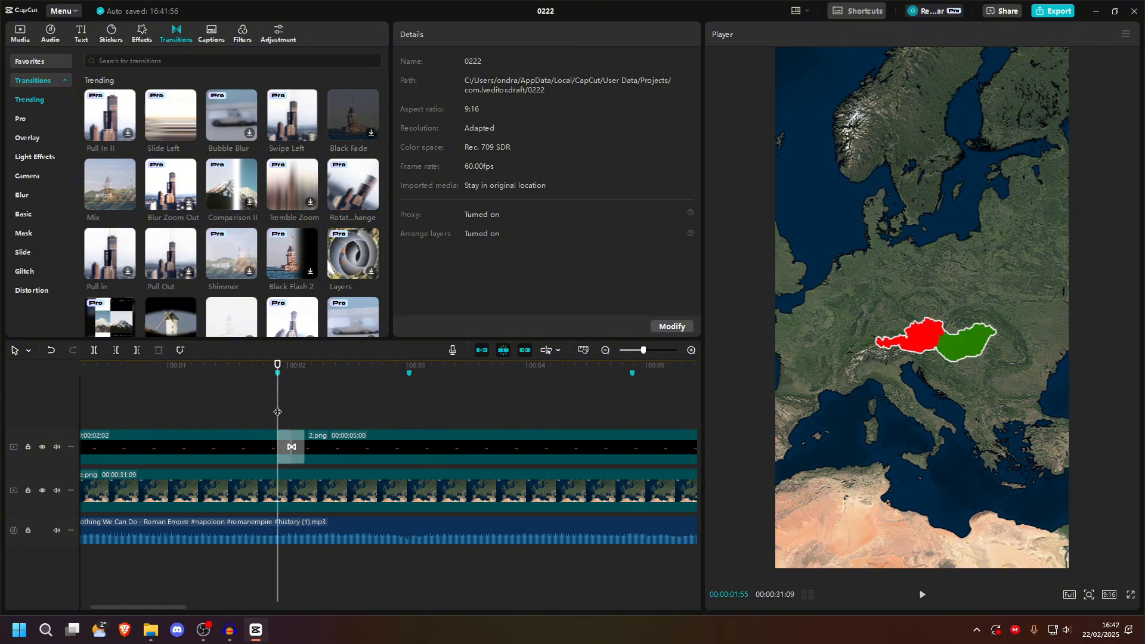
key(space)
key(space)
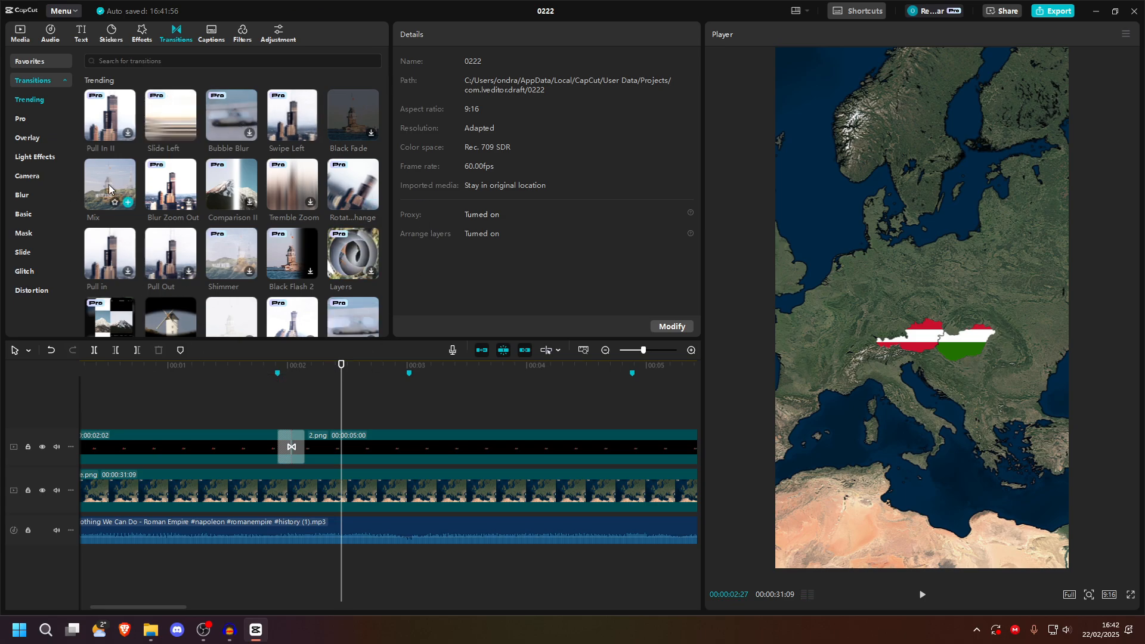
Step: Place 3.png on a new track above the 2.png clip, starting at the second beat marker at 00:00:03:01
click(416, 379)
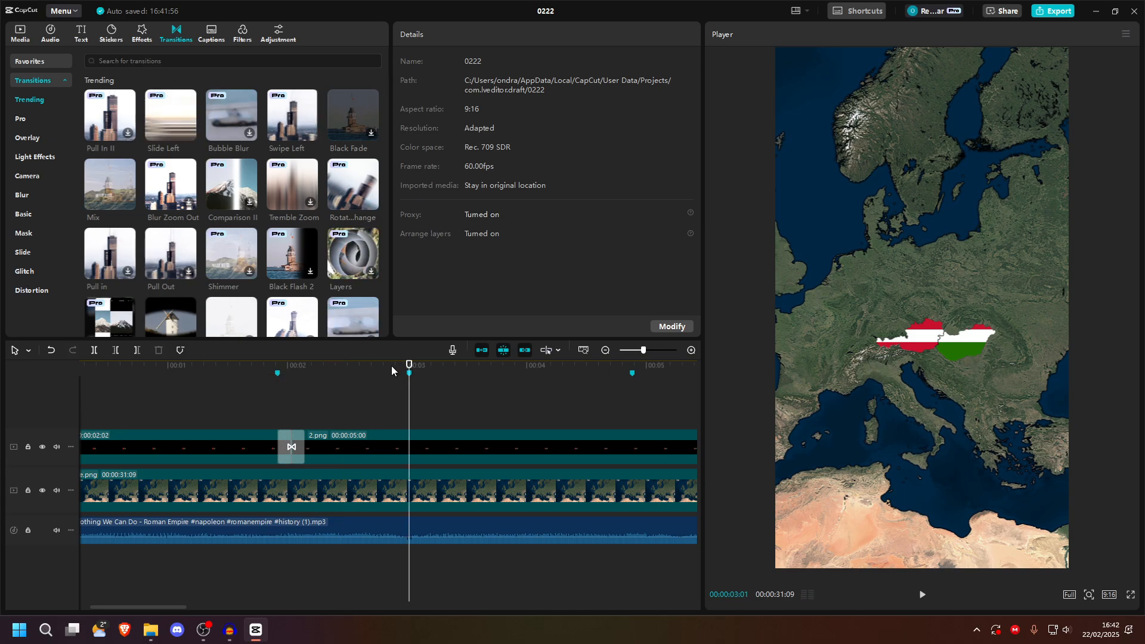
click(20, 33)
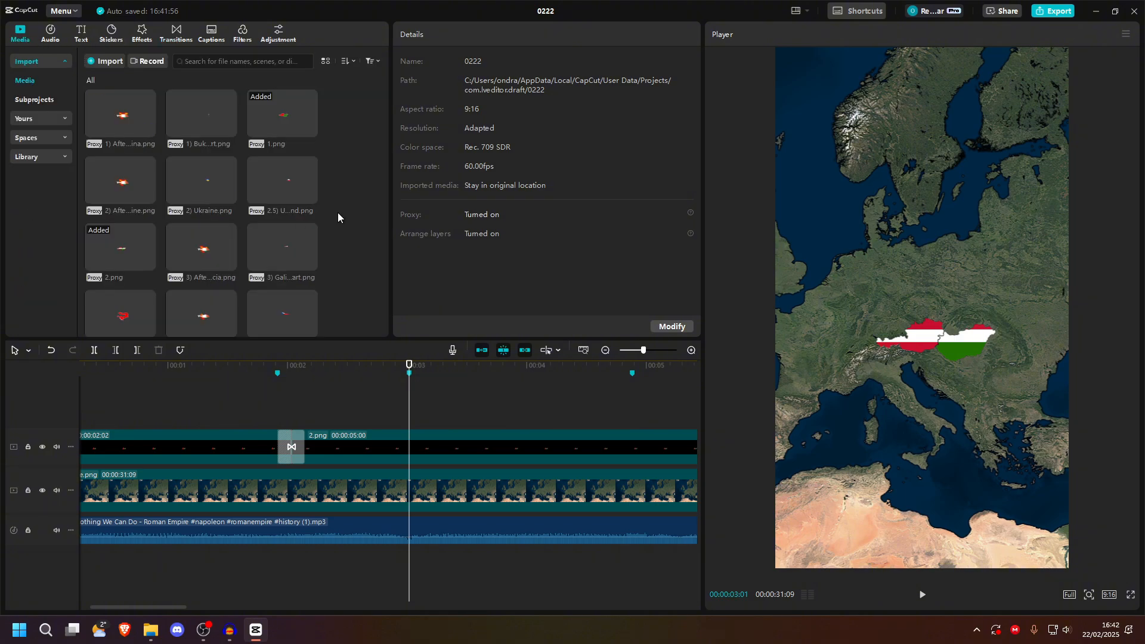
scroll(337, 212, down, 5)
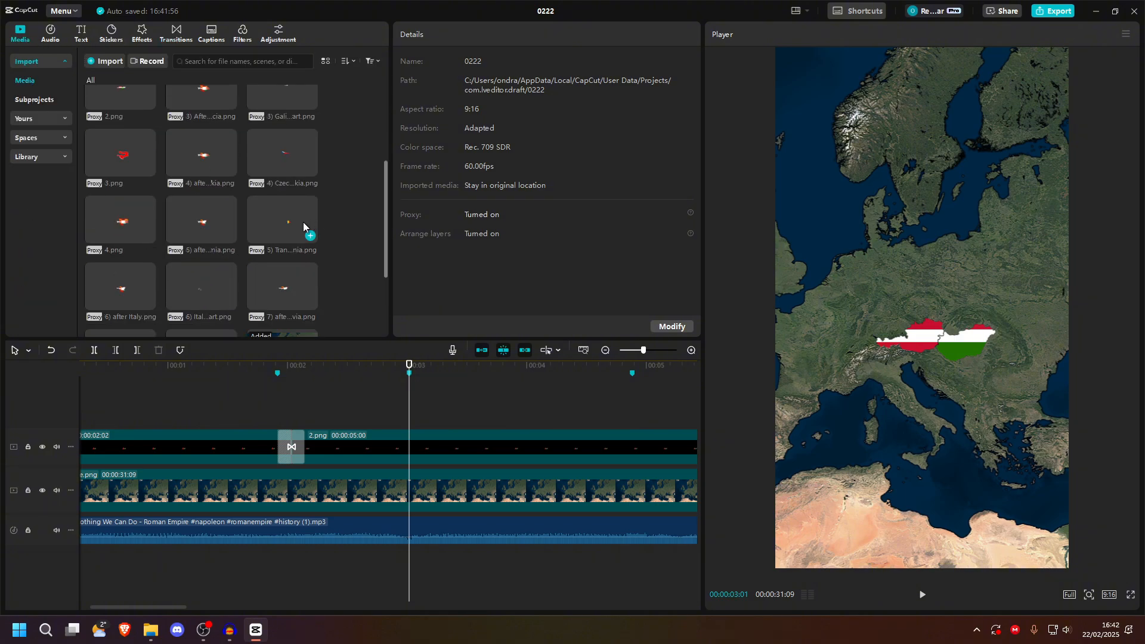
drag(303, 222, 412, 409)
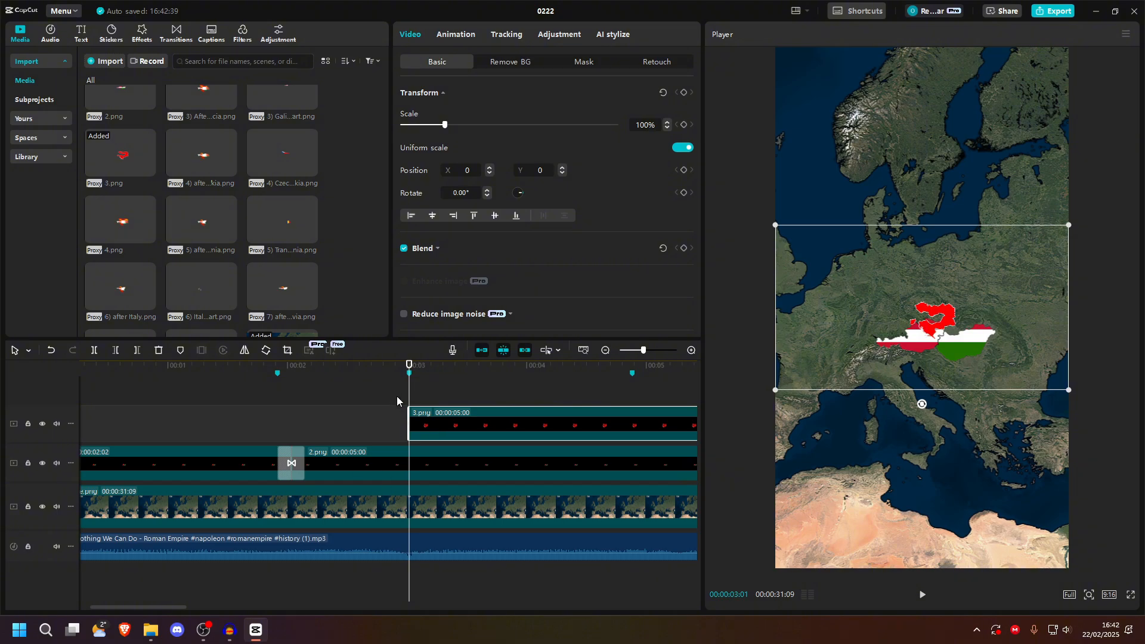
Step: Set the scale of the 3.png clip to 320%
click(643, 124)
text(320)
key(Return)
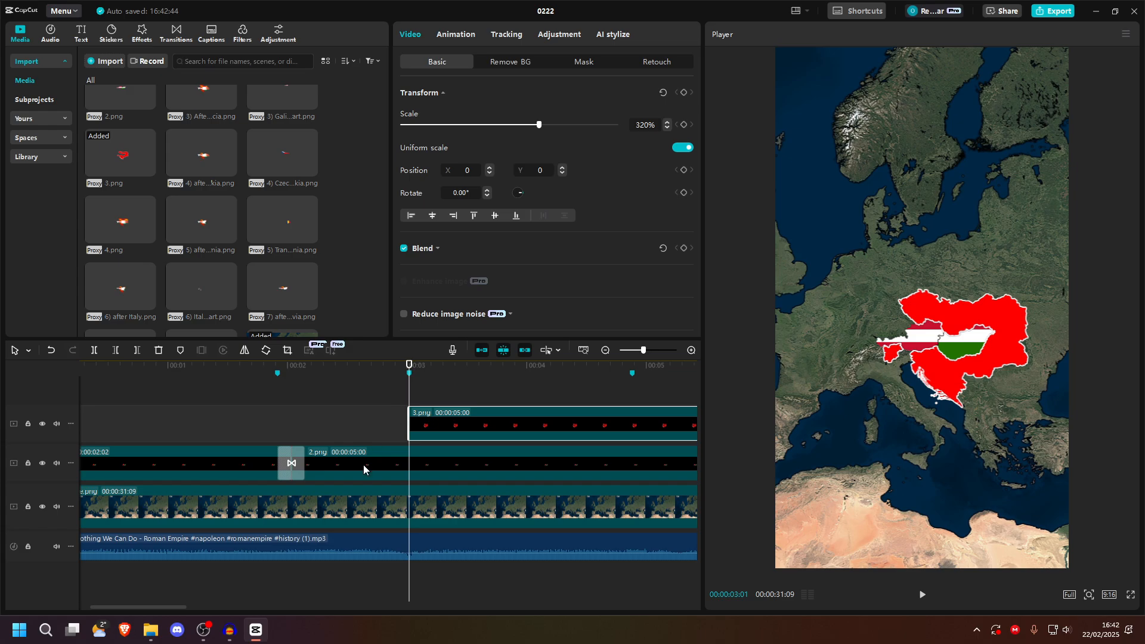
Step: Apply a circle mask to the 3.png clip, centre it at X 278, Y -253, and keyframe the mask settings at the clip's start
scroll(362, 467, left, 2)
click(162, 469)
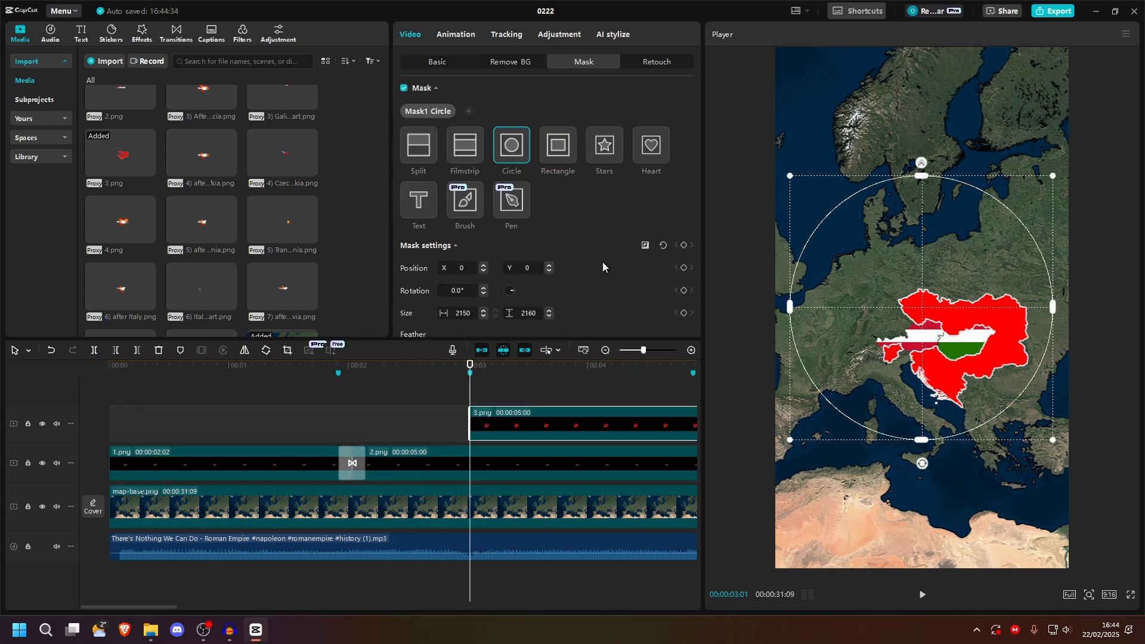
drag(799, 178, 813, 199)
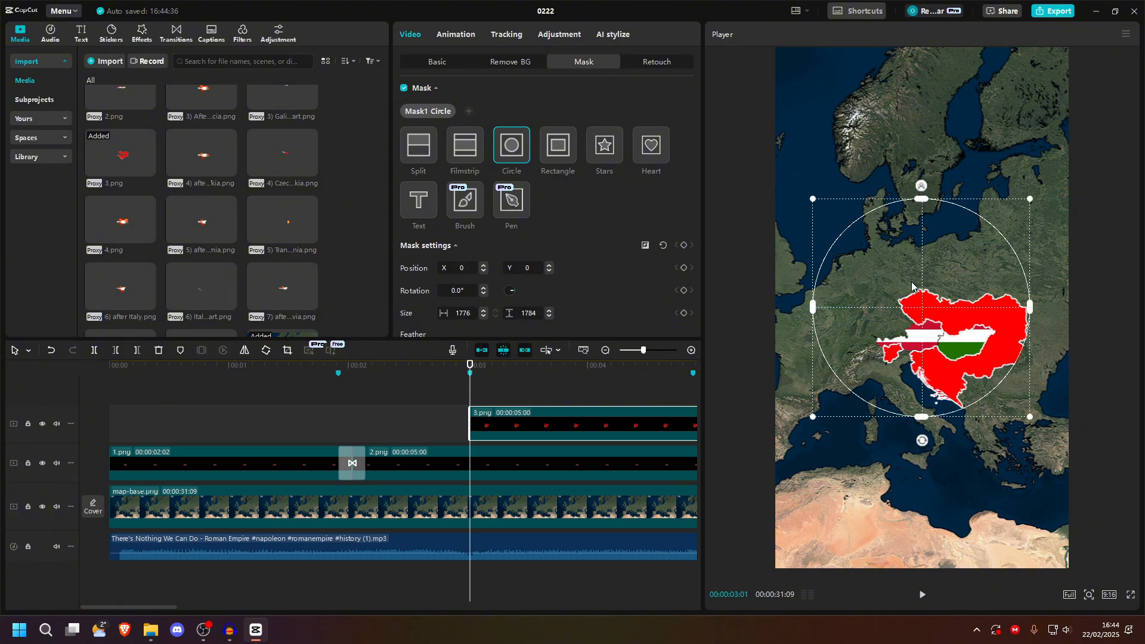
drag(927, 296, 957, 316)
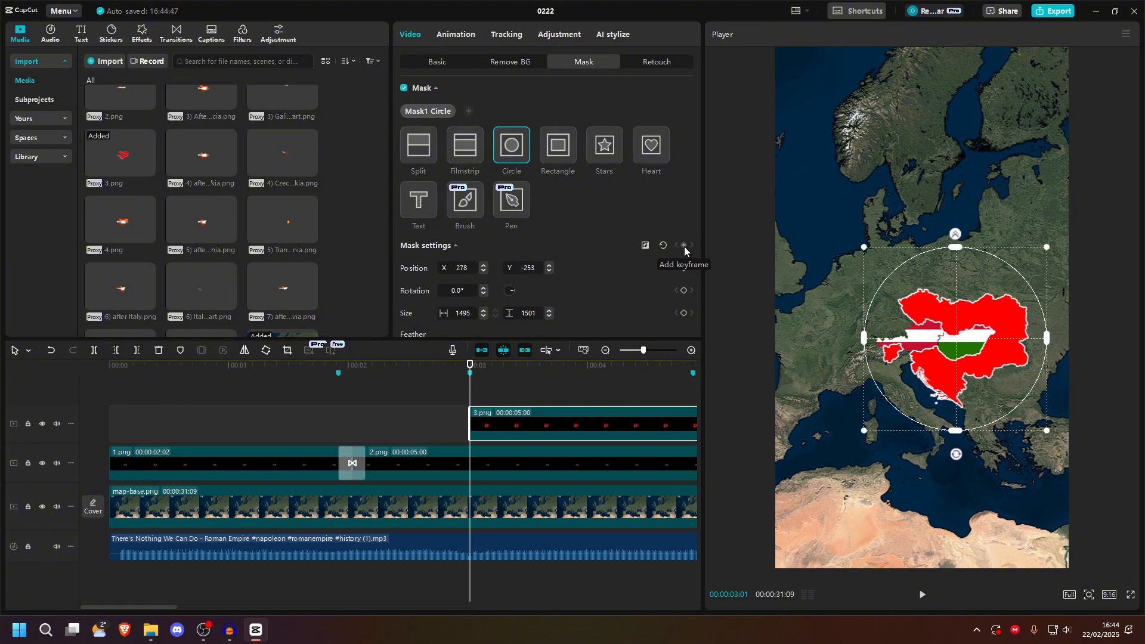
click(684, 246)
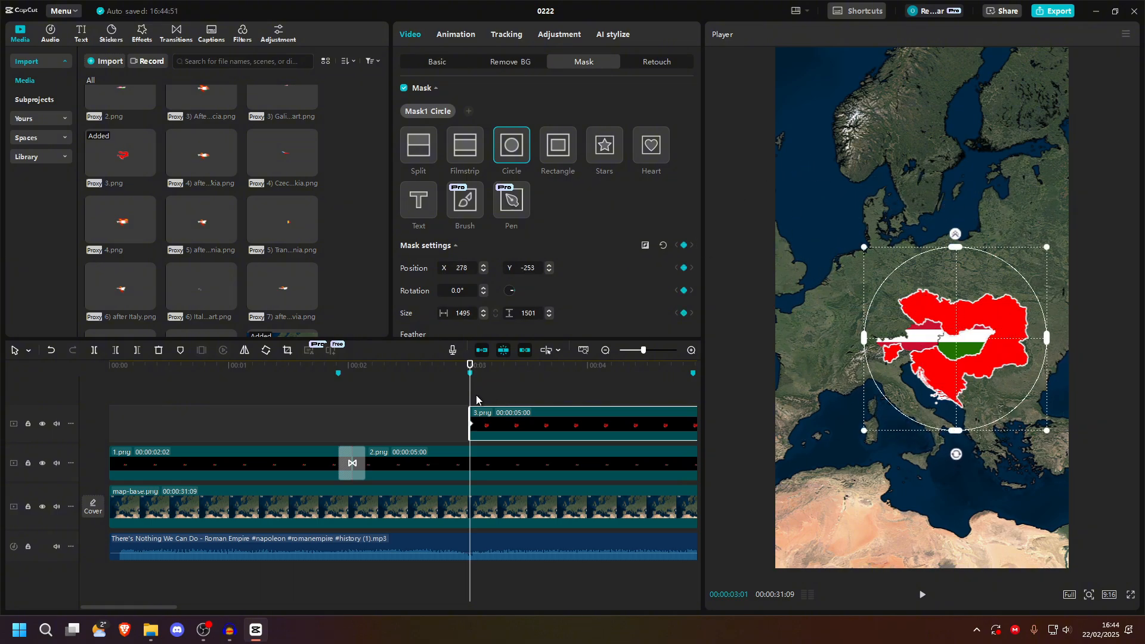
Step: Set the circle mask's width and height to 1 at the starting keyframe
click(464, 313)
key(BackSpace)
click(528, 313)
text(1)
Step: Add a mask keyframe at 00:00:03:24 and enlarge the circle mask to about 2862 by 2862
drag(477, 383, 515, 384)
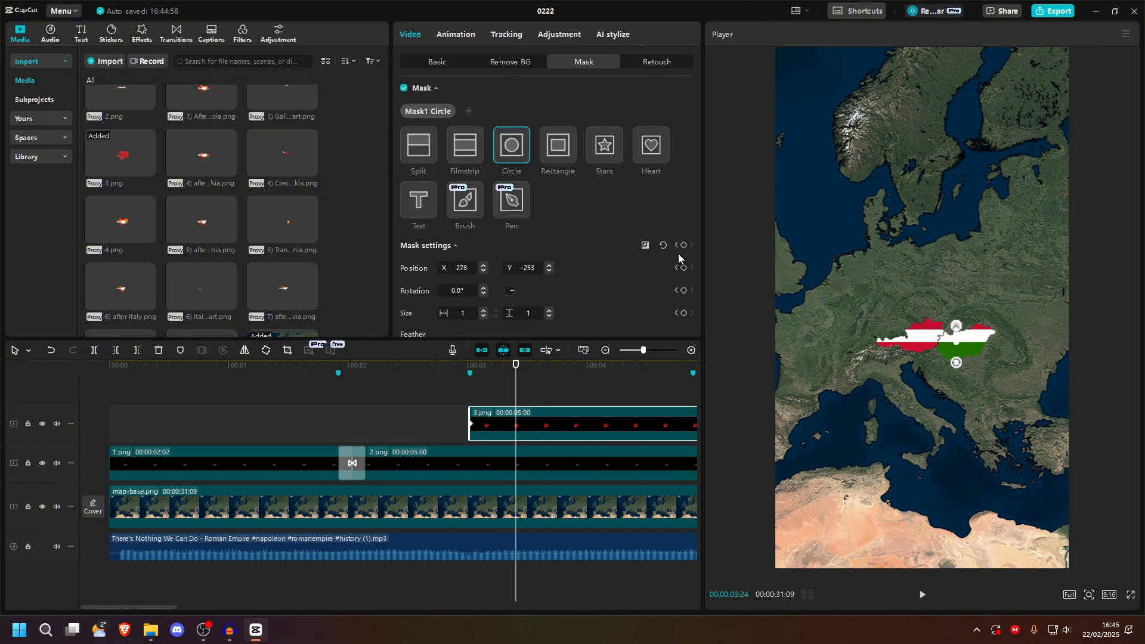
click(684, 245)
text(2000)
key(Return)
drag(834, 216, 781, 162)
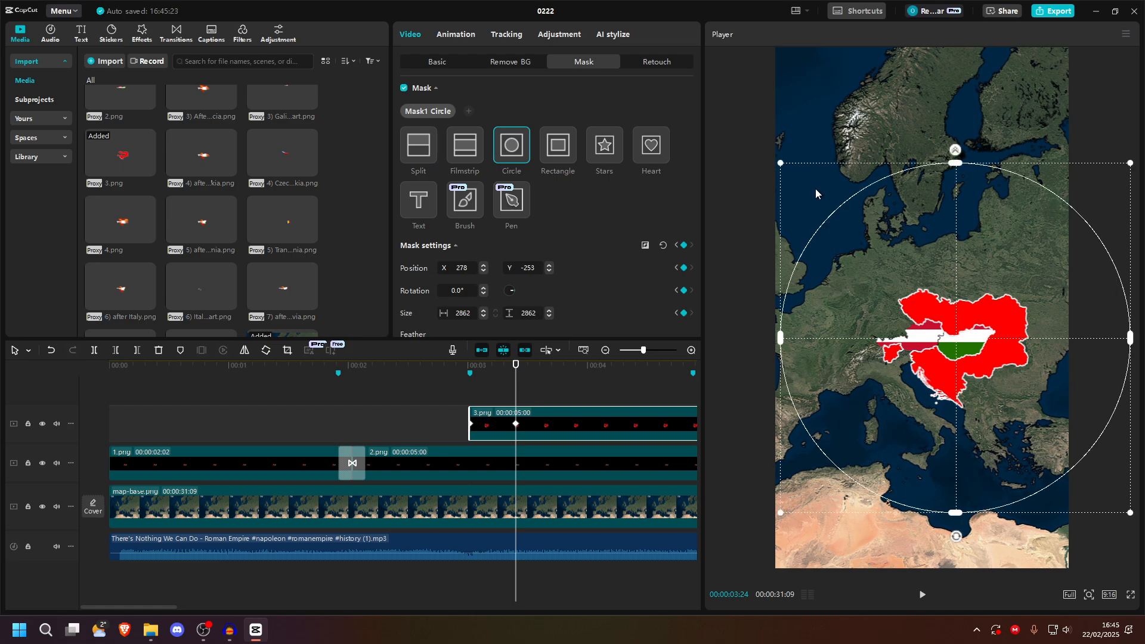
Step: Play back the circle mask reveal on the 3.png clip and the sequence leading up to it
click(447, 388)
key(space)
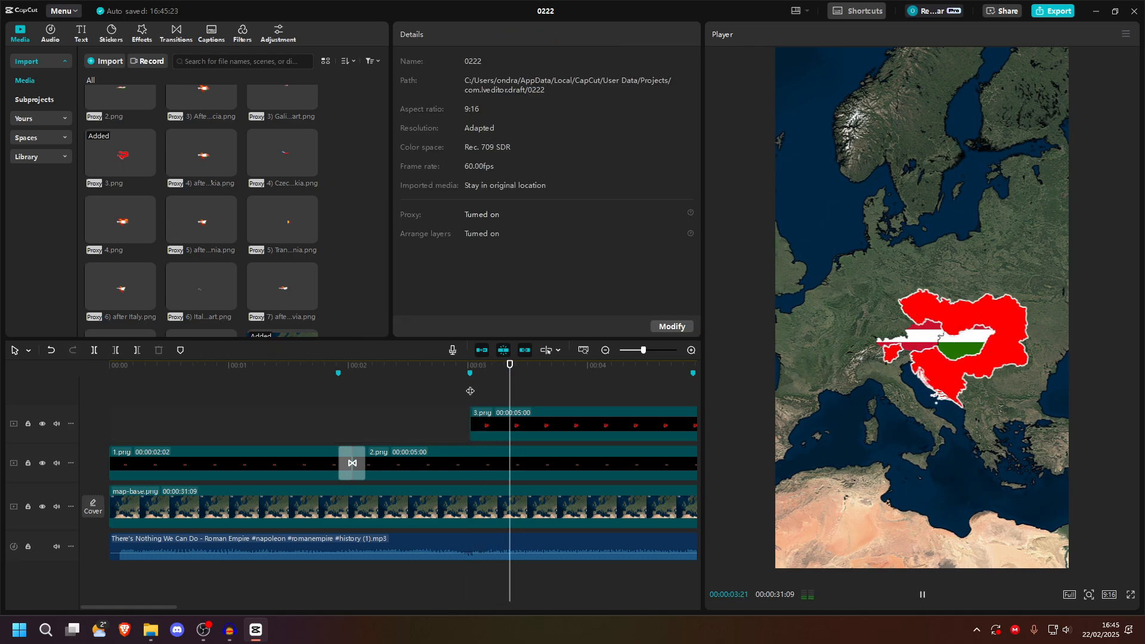
key(space)
click(452, 394)
key(space)
key(space)
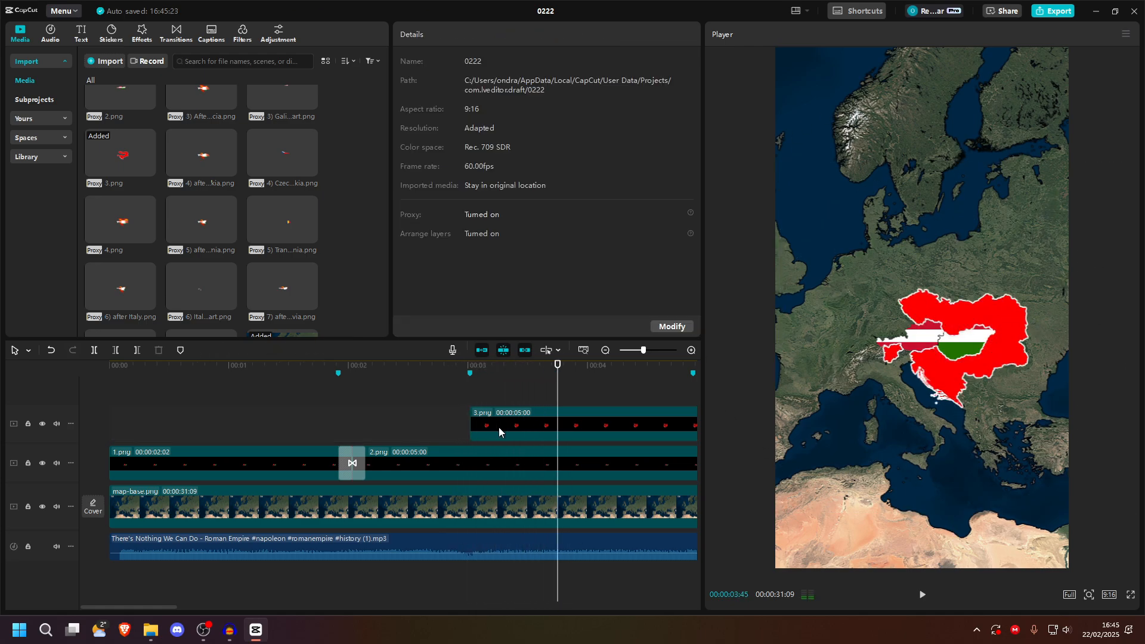
key(Home)
key(space)
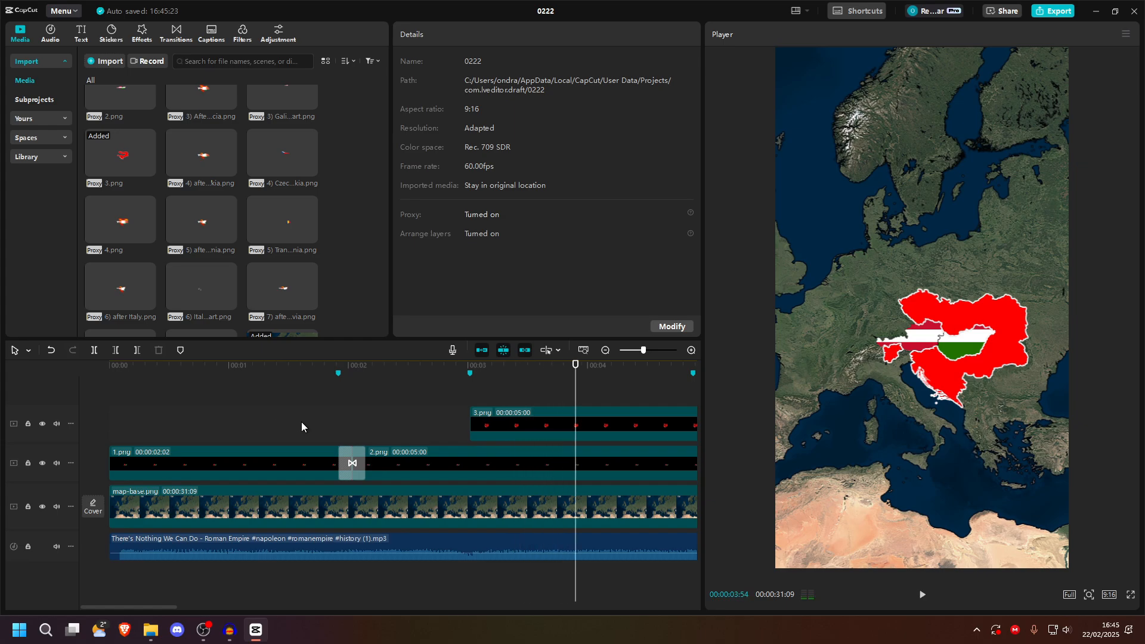
key(space)
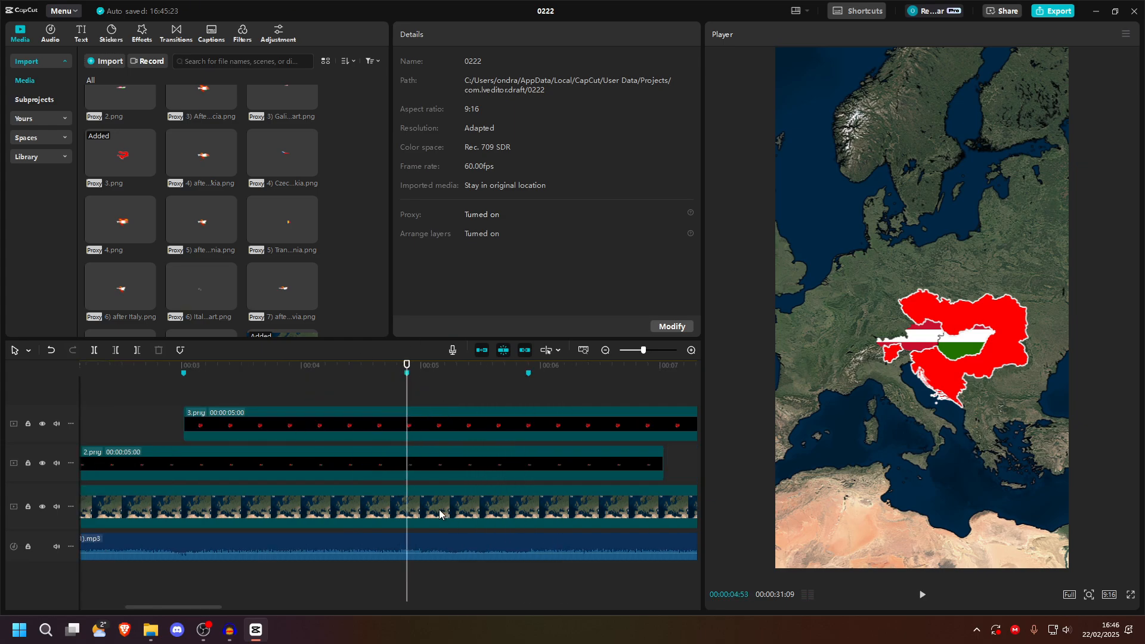
Step: Split the 3.png clip at the marker at 00:00:04:53 and delete the part after the cut
scroll(412, 489, left, 5)
scroll(400, 501, right, 3)
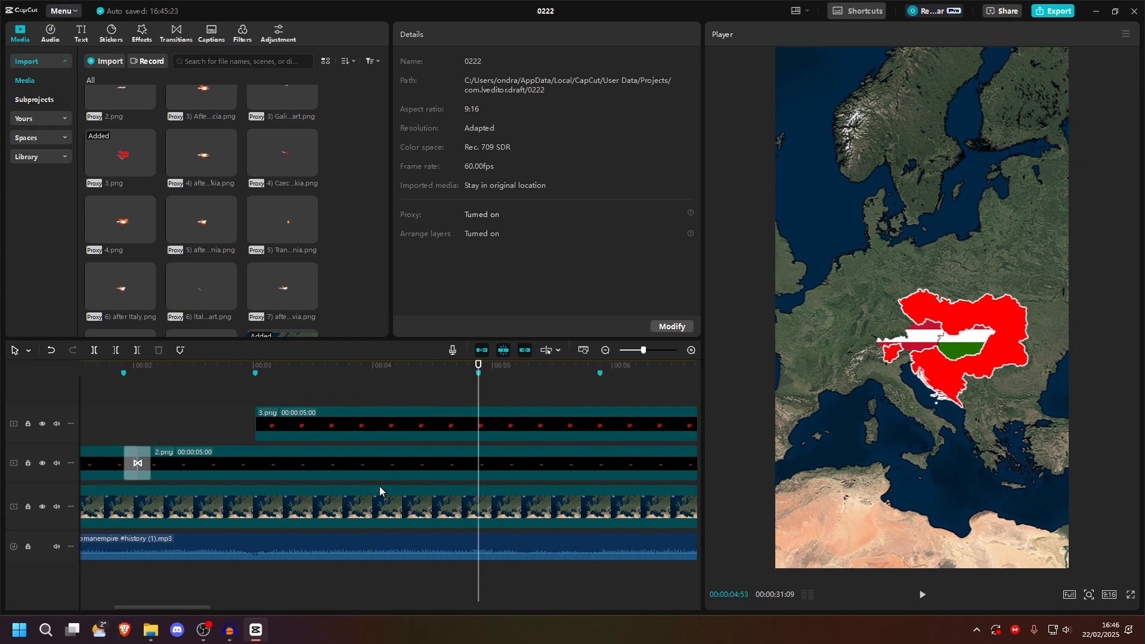
scroll(379, 486, left, 3)
scroll(370, 471, up, 2)
click(427, 422)
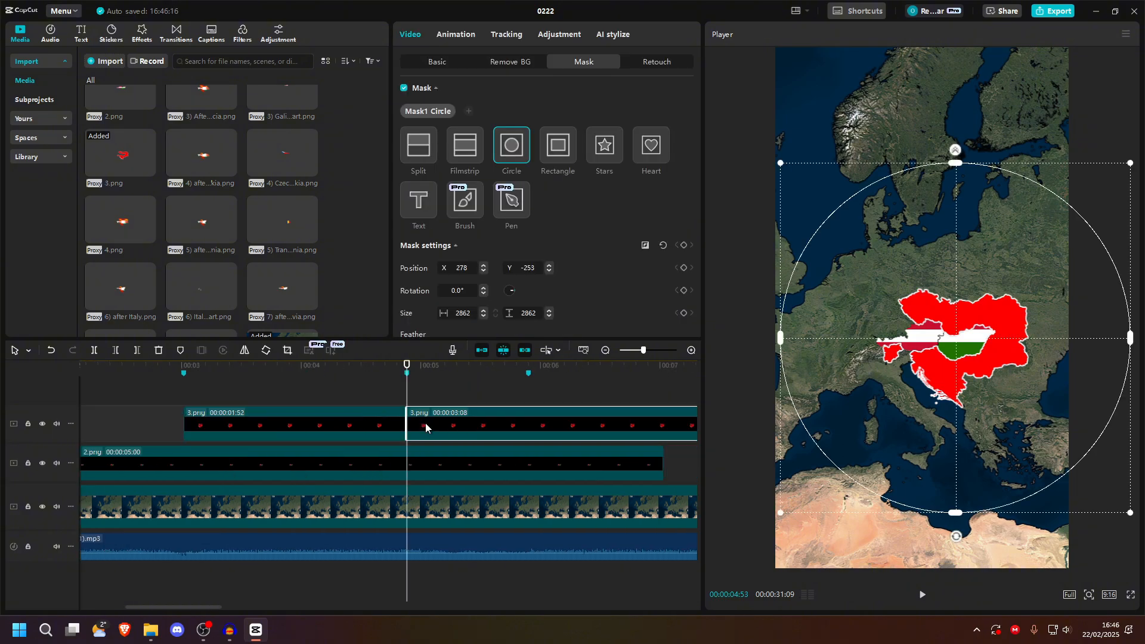
key(Delete)
Step: Extend the end of the 3.png clip to a duration of 00:00:01:59 and check the Mix transition before 2.png
drag(406, 427, 429, 428)
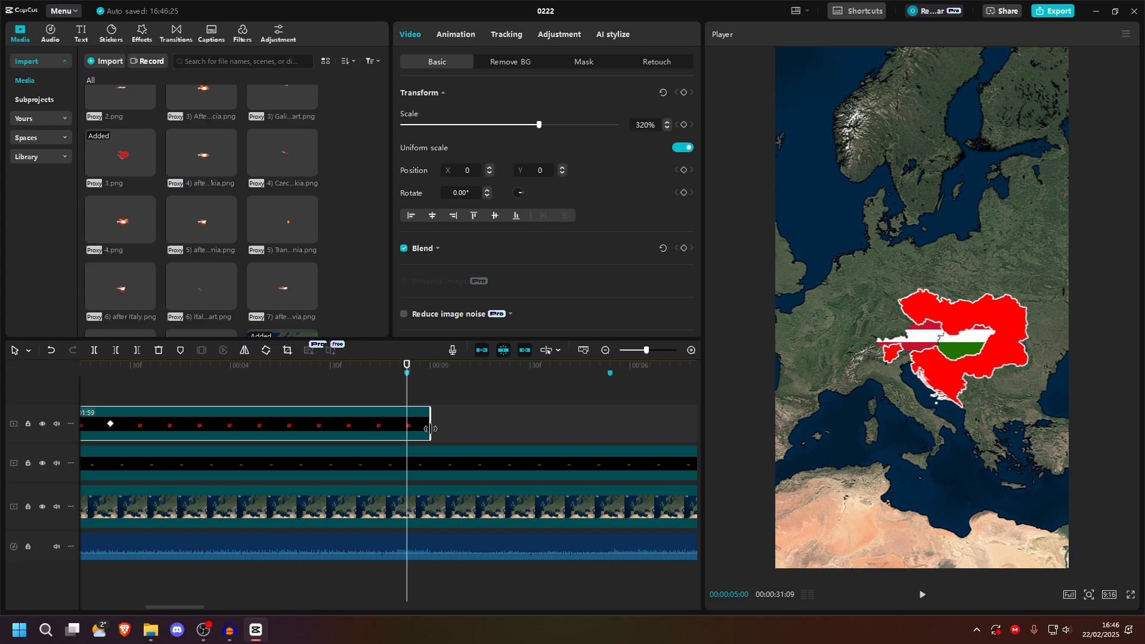
scroll(435, 447, down, 2)
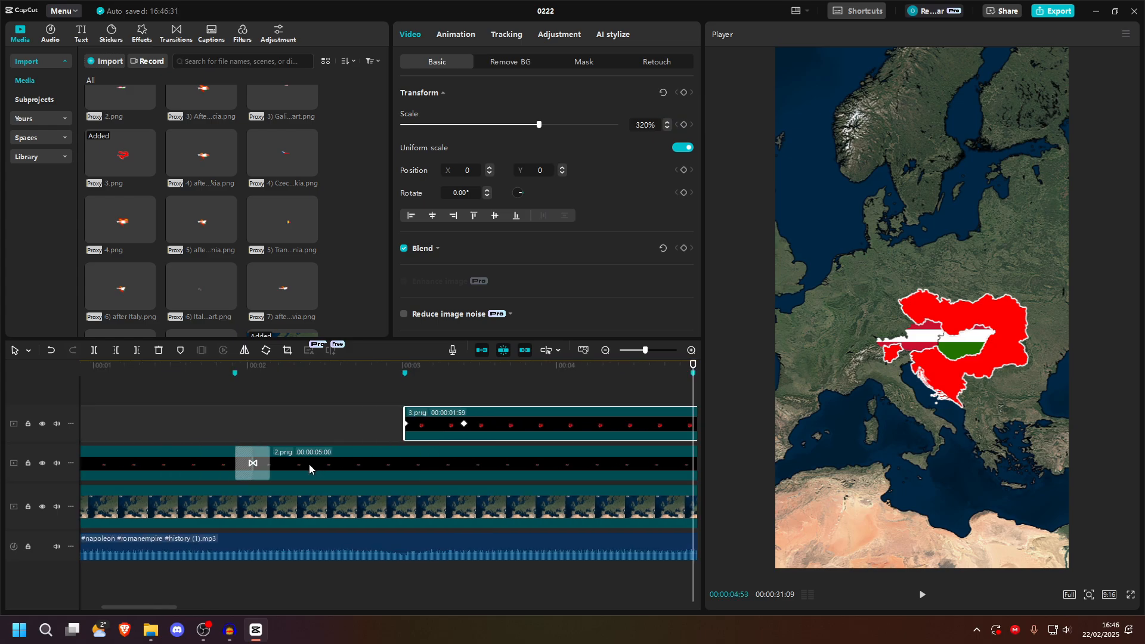
click(263, 468)
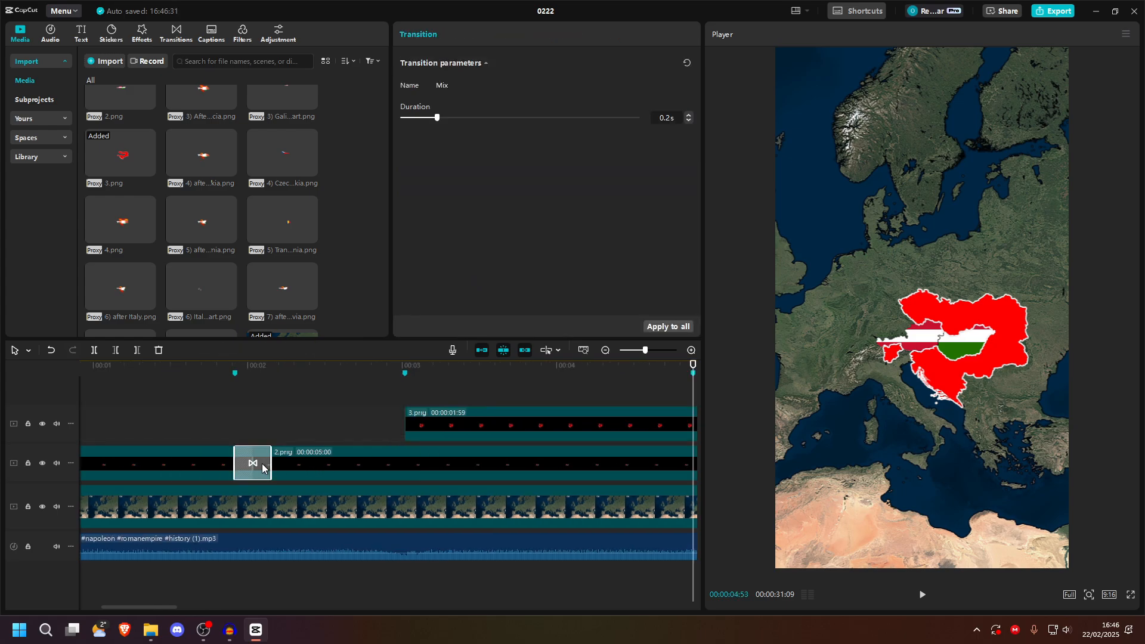
Step: Place 4.png on the timeline directly after the 3.png clip
scroll(574, 424, right, 3)
click(574, 420)
scroll(340, 224, up, 1)
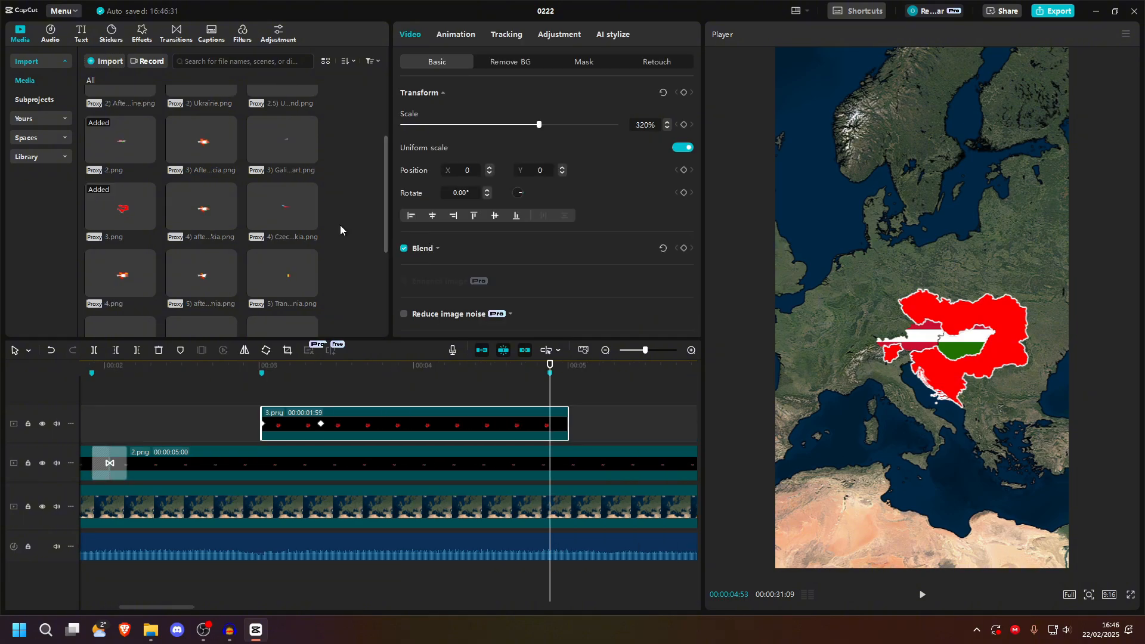
drag(133, 262, 590, 417)
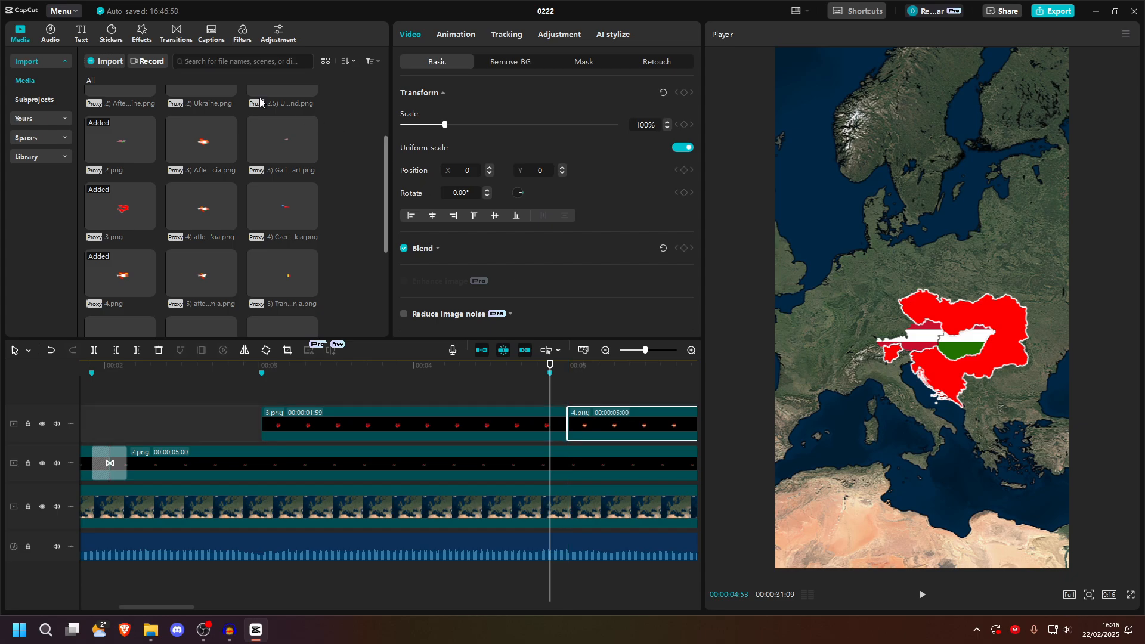
Step: Add a 0.2 s Mix transition between the 3.png and 4.png clips and play it back
click(175, 34)
drag(110, 117, 552, 428)
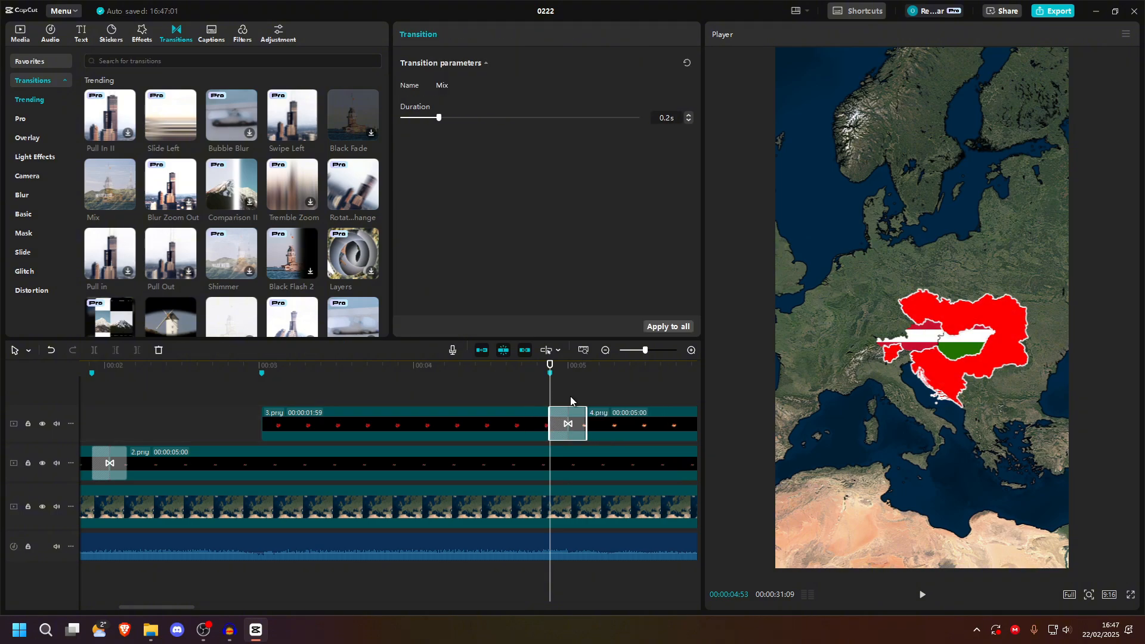
key(space)
key(space)
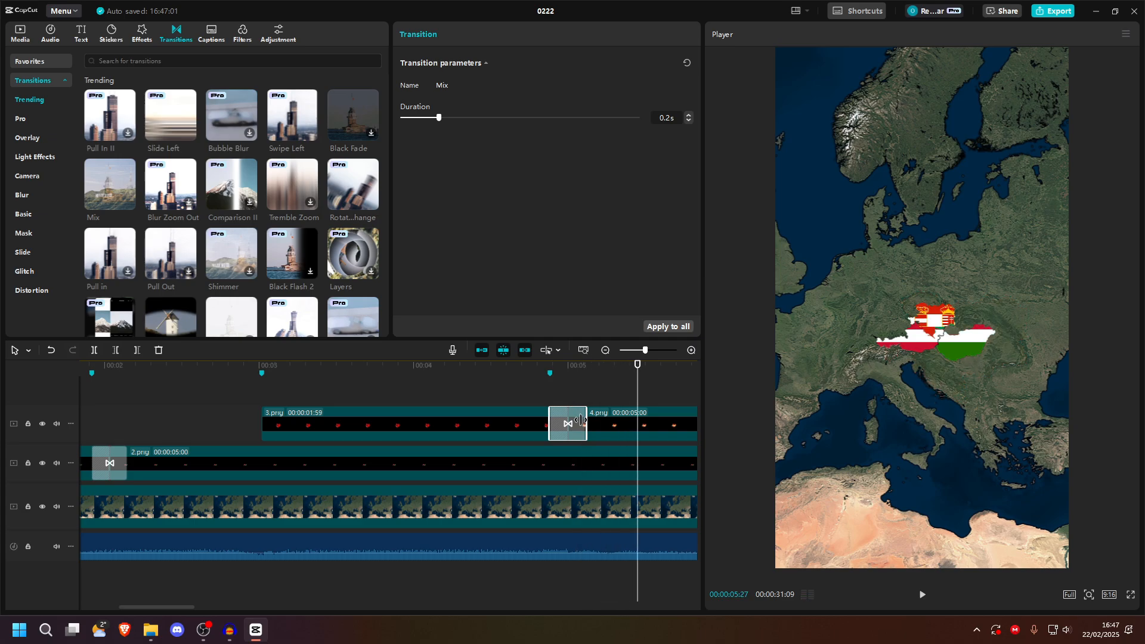
Step: Set the scale of the 4.png clip to 320%
click(606, 417)
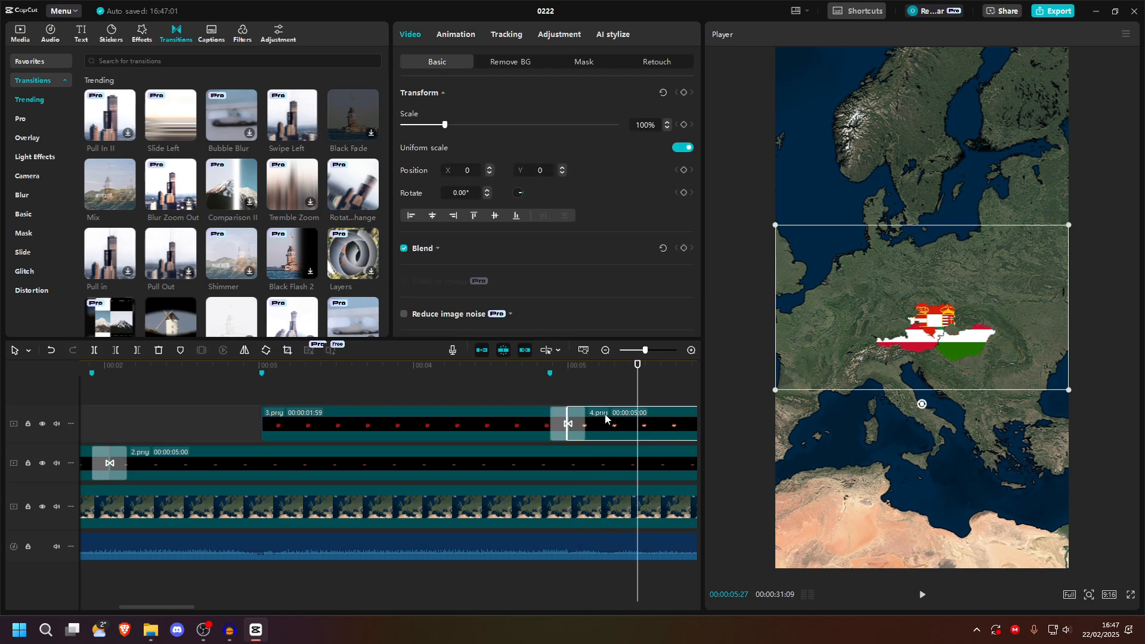
click(644, 125)
text(320)
key(Return)
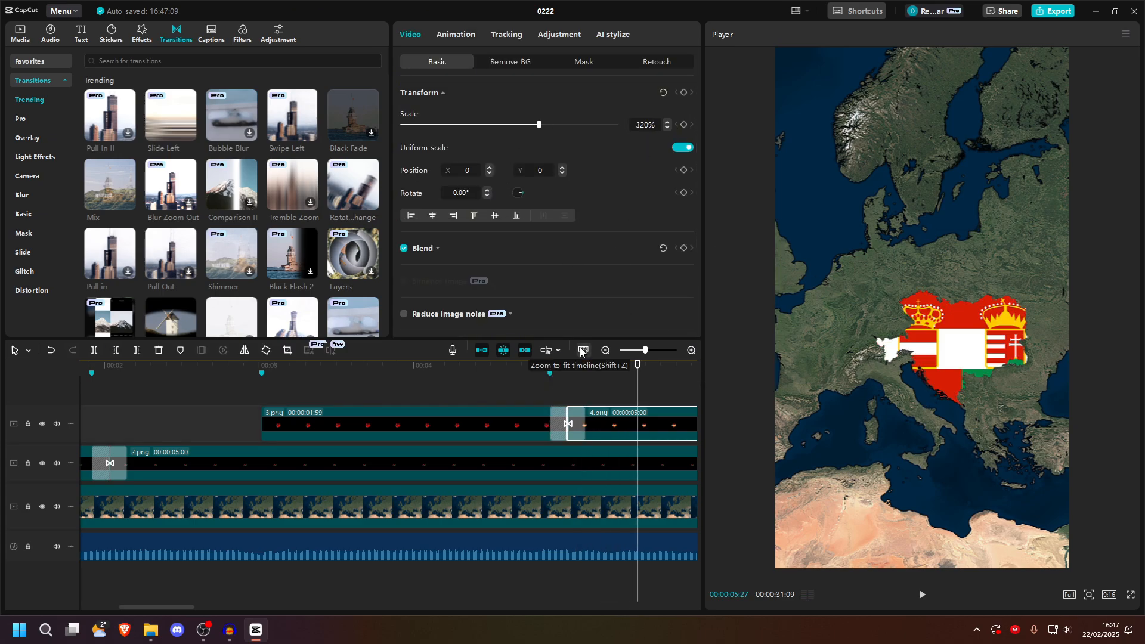
Step: Play back the transition from 3.png to the enlarged 4.png clip
click(529, 391)
key(space)
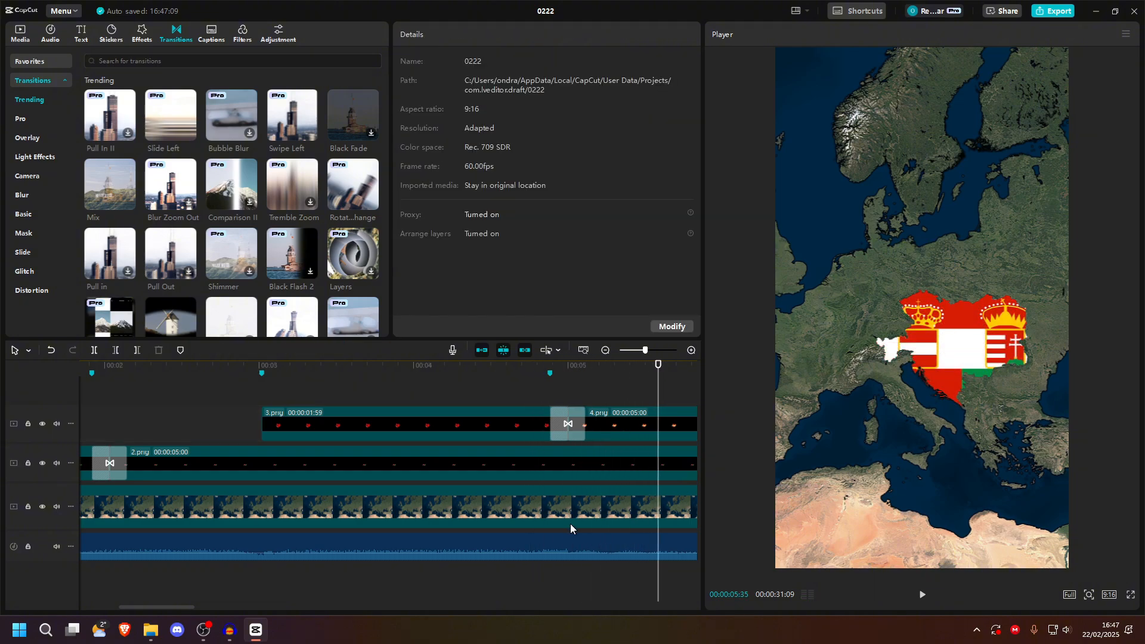
key(space)
key(space)
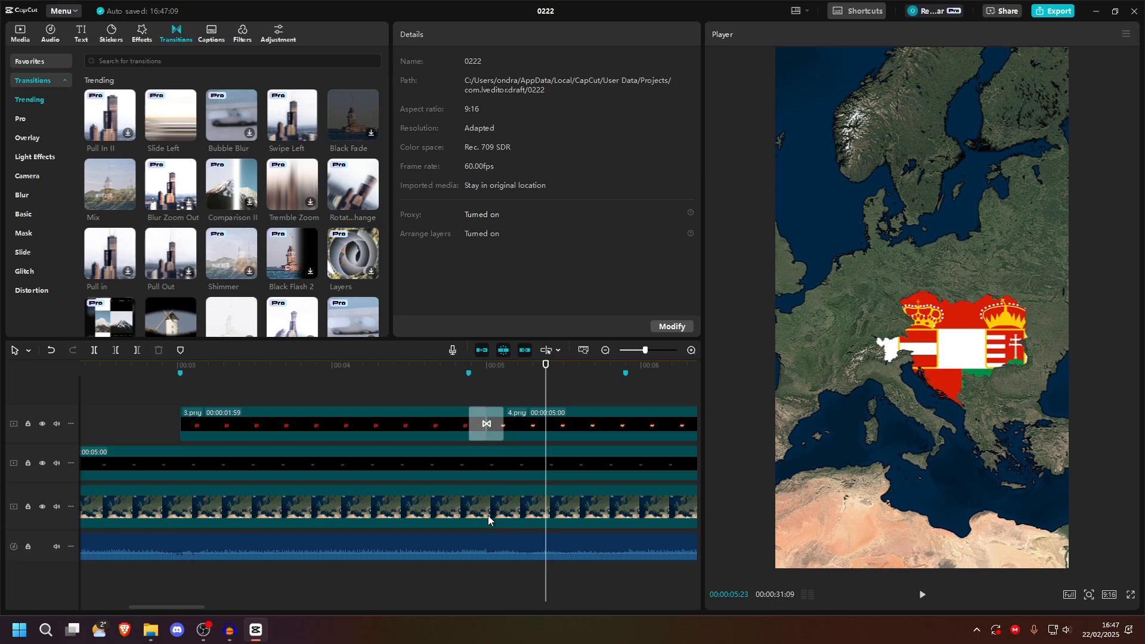
scroll(487, 515, right, 3)
click(361, 393)
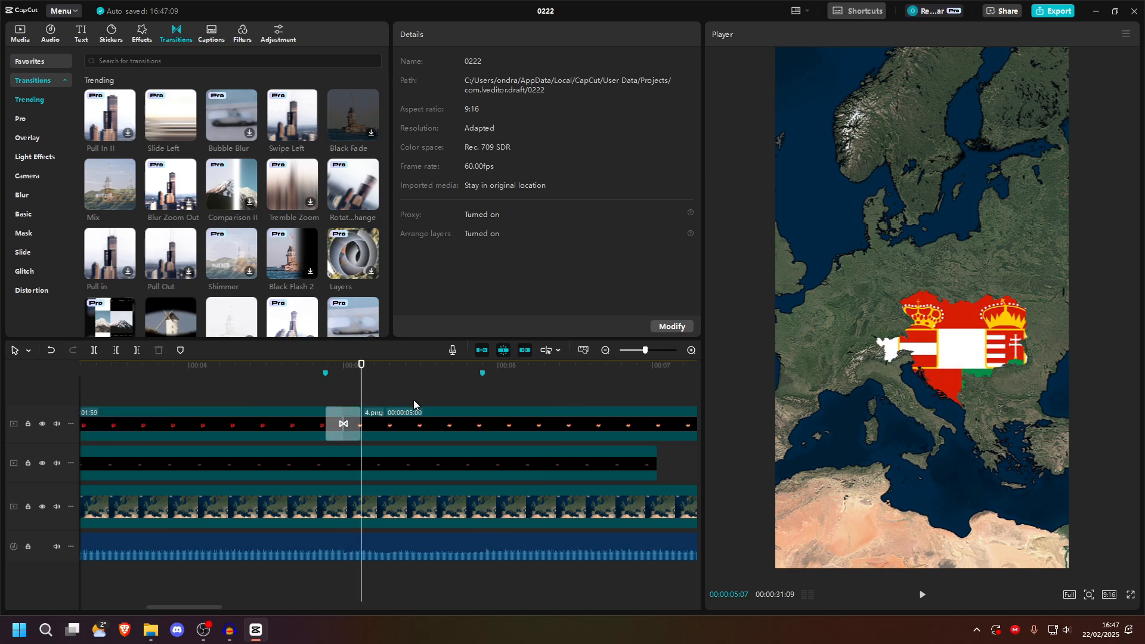
Step: Trim the end of the 2.png clip back to the marker at 00:00:05:54
click(485, 399)
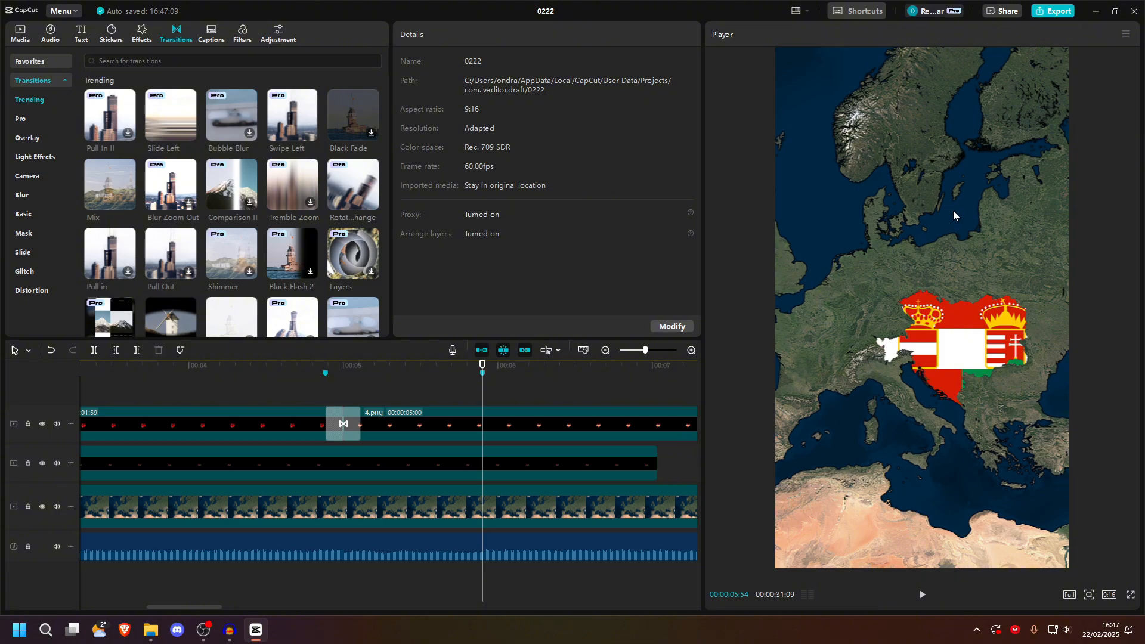
scroll(513, 471, right, 3)
click(513, 471)
drag(513, 471, 340, 471)
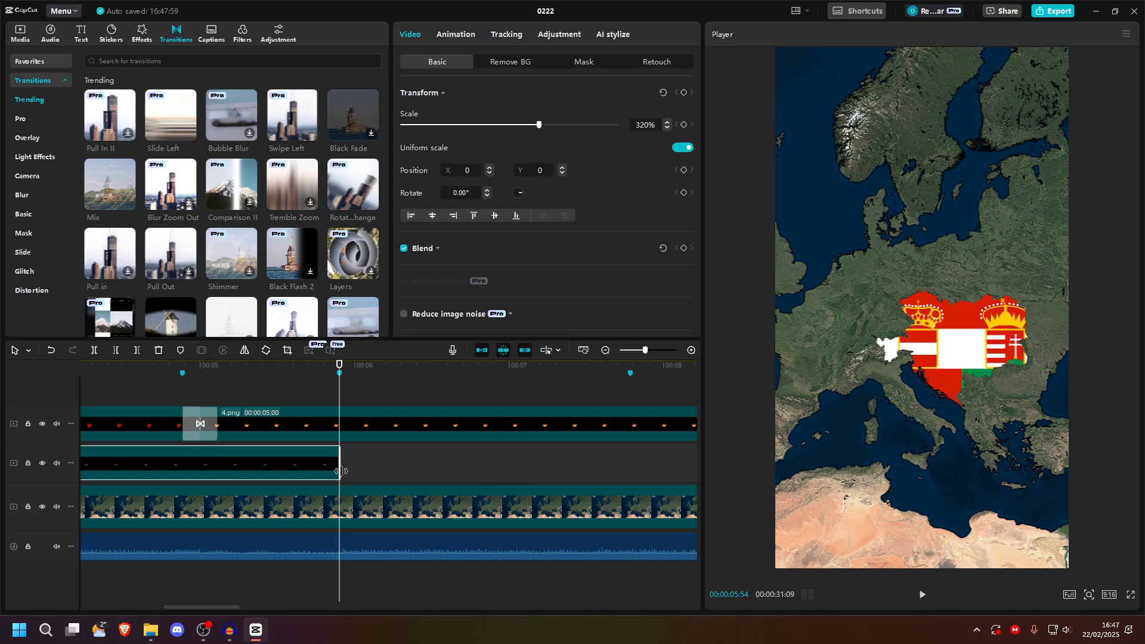
click(332, 399)
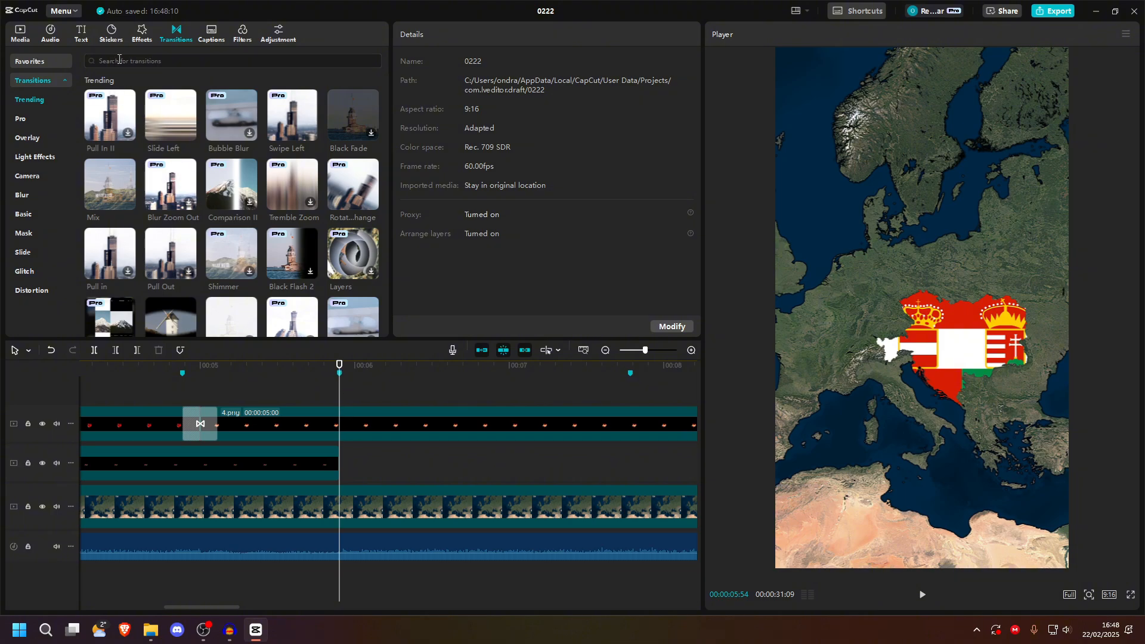
Step: Add a default text clip at 00:00:05:54 reading "There's nothing we can do", broken into two lines after "nothing"
click(76, 36)
drag(127, 102, 338, 394)
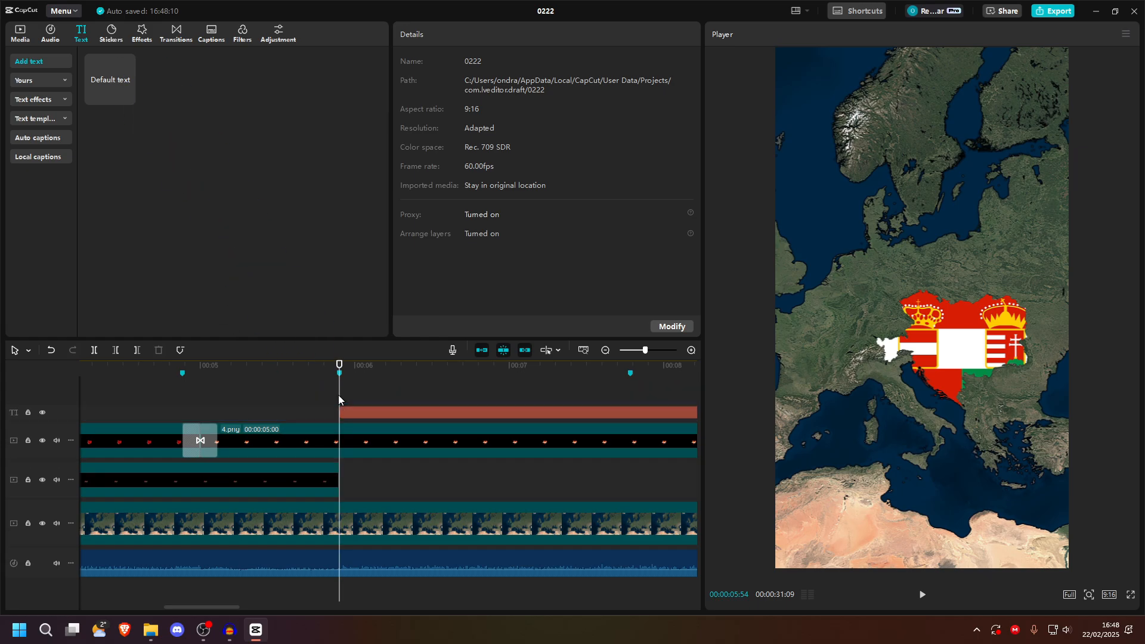
text(There's nothing we can do)
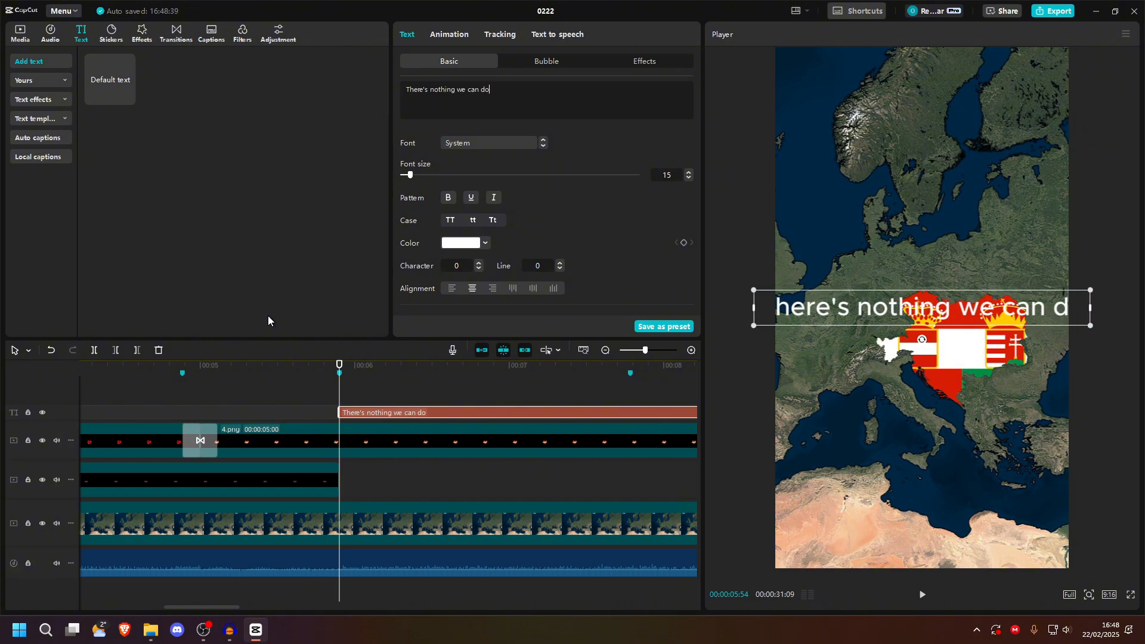
click(457, 94)
key(Return)
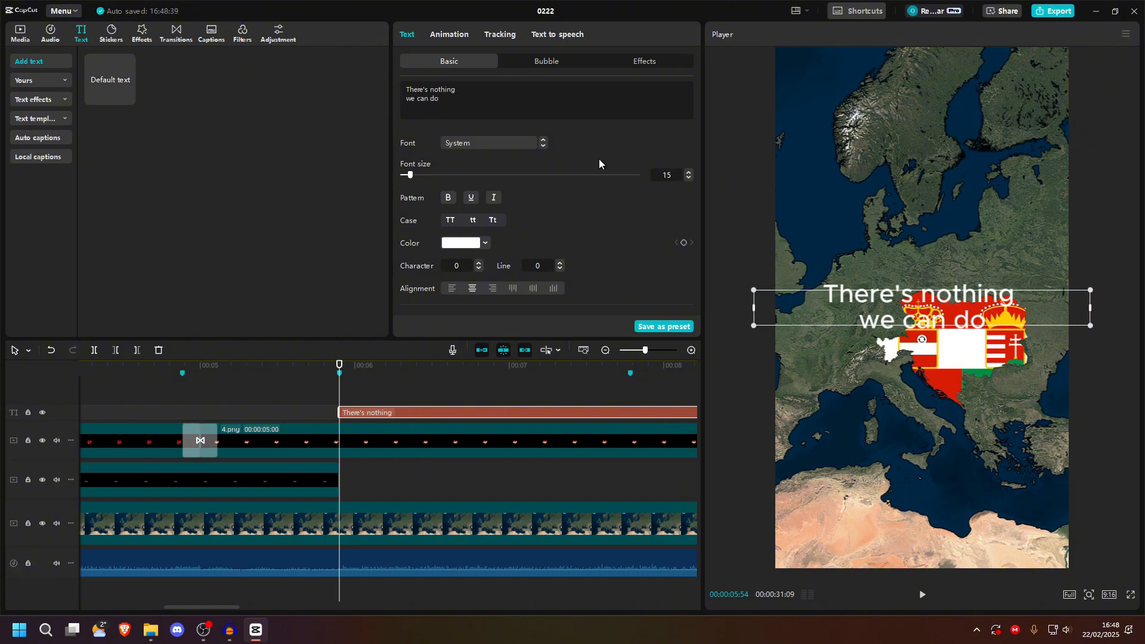
Step: Enable a shadow on the text with distance 0 and blurriness 28%
scroll(503, 227, down, 3)
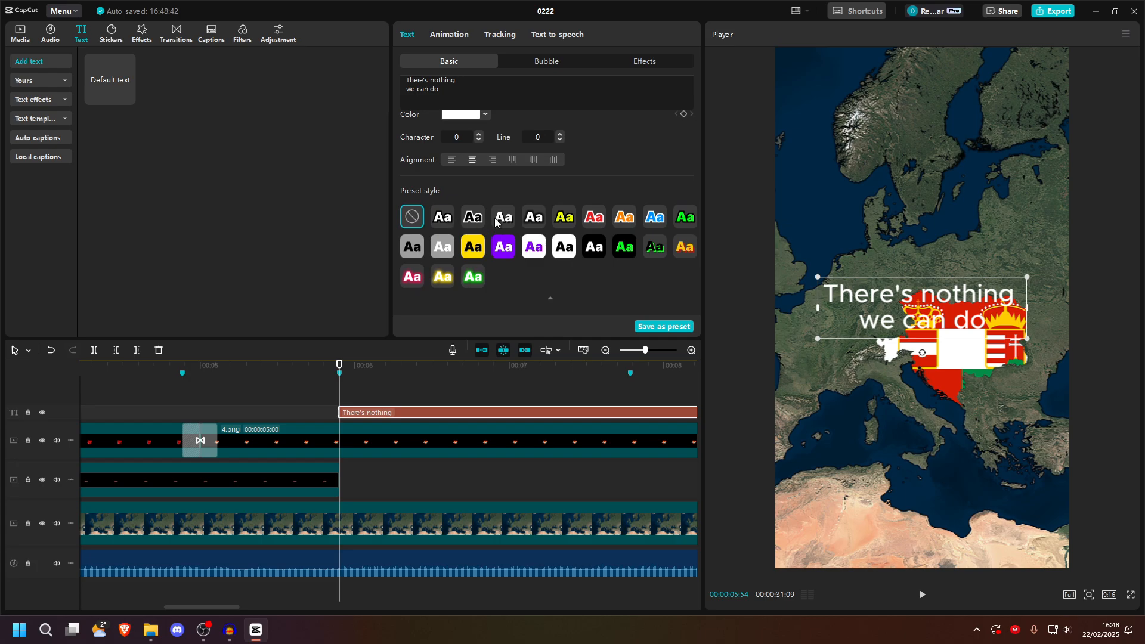
scroll(448, 219, down, 2)
scroll(429, 239, up, 1)
scroll(407, 271, down, 5)
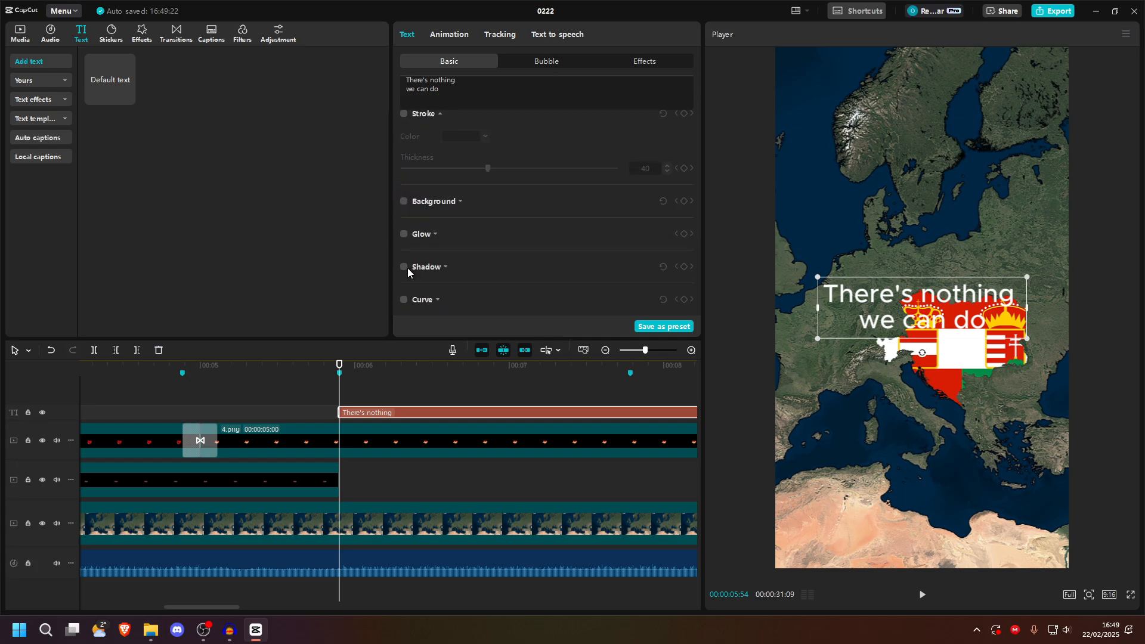
click(404, 267)
scroll(514, 274, down, 3)
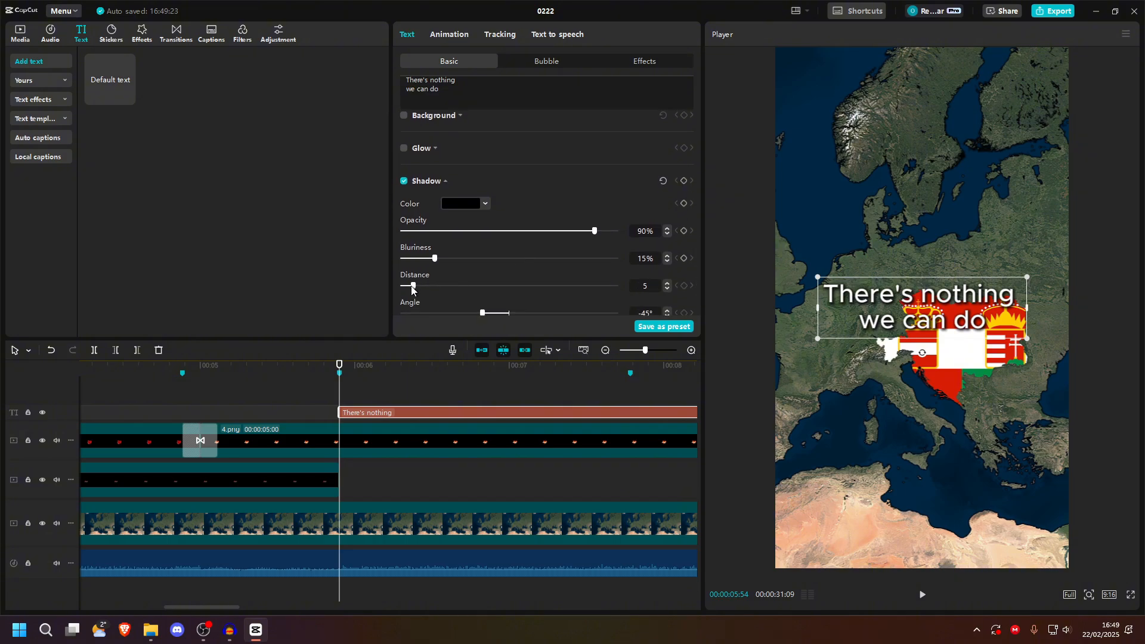
drag(414, 286, 353, 291)
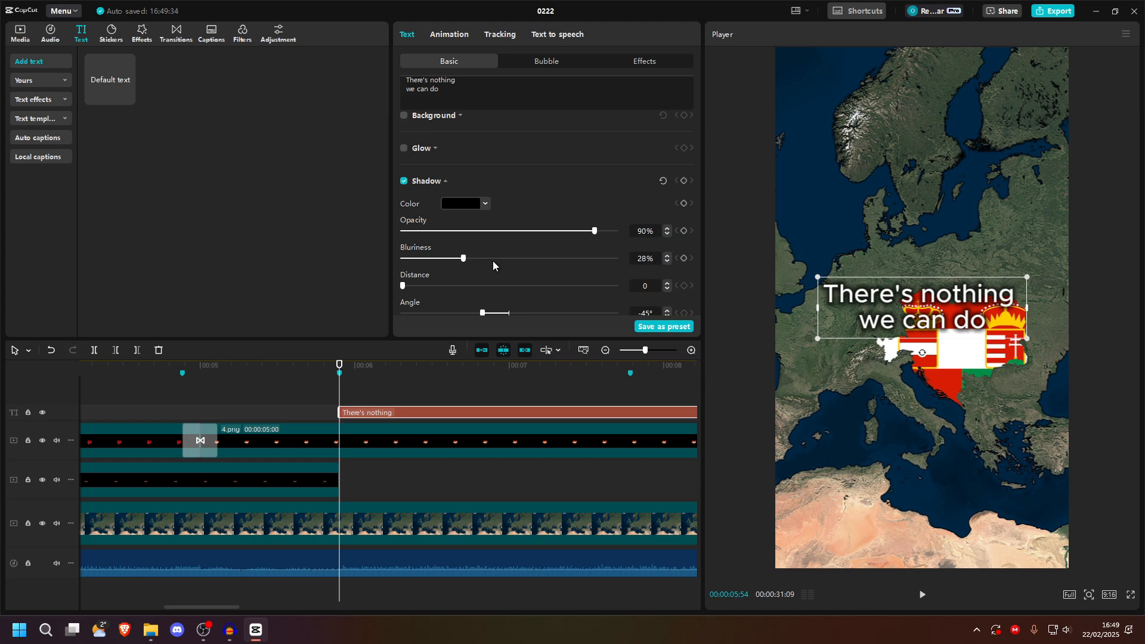
Step: Give the text a black stroke of thickness 30 and a shadow with 100% opacity, 23% blurriness and distance 5
scroll(507, 266, up, 5)
scroll(508, 266, down, 4)
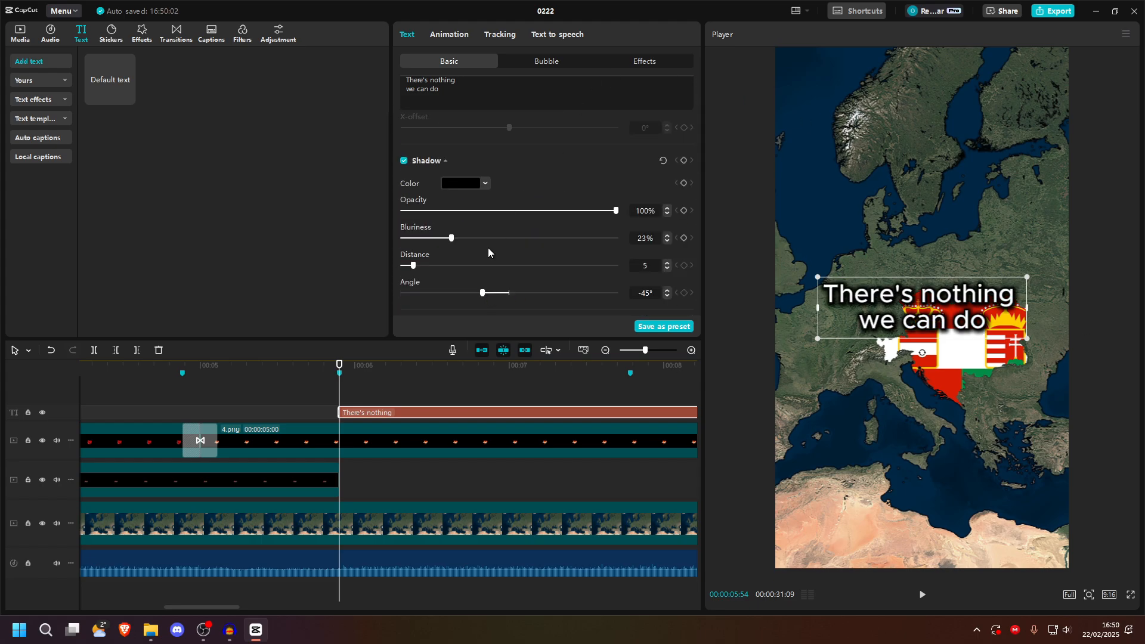
scroll(490, 255, up, 4)
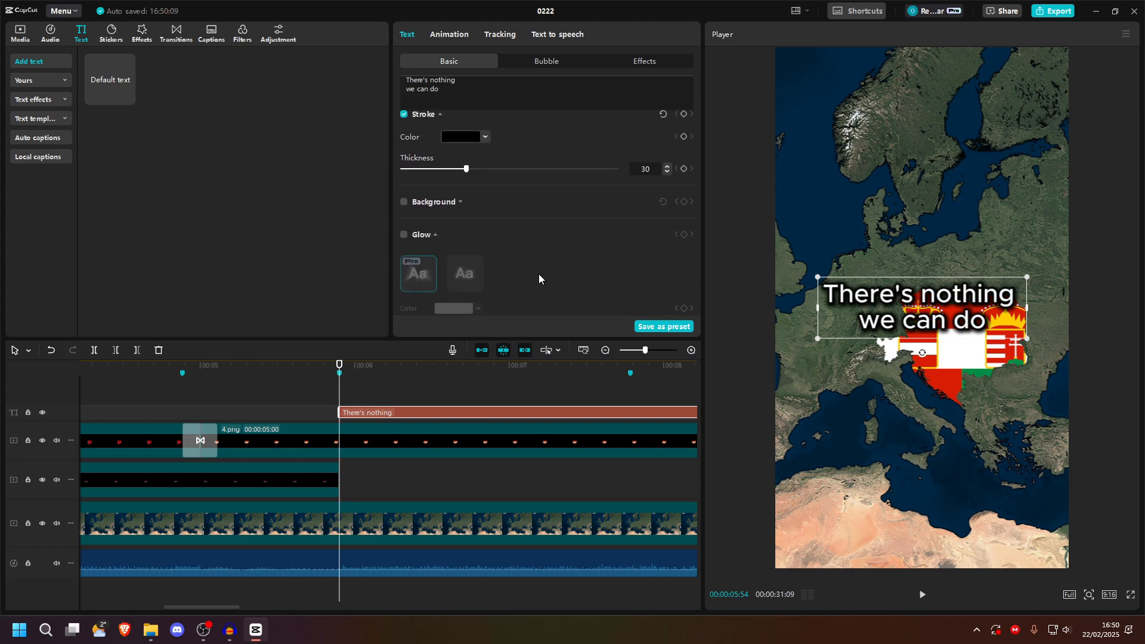
scroll(539, 273, up, 6)
Step: Apply the Fade In entrance animation to the "There's nothing we can do" text clip
click(396, 399)
click(386, 404)
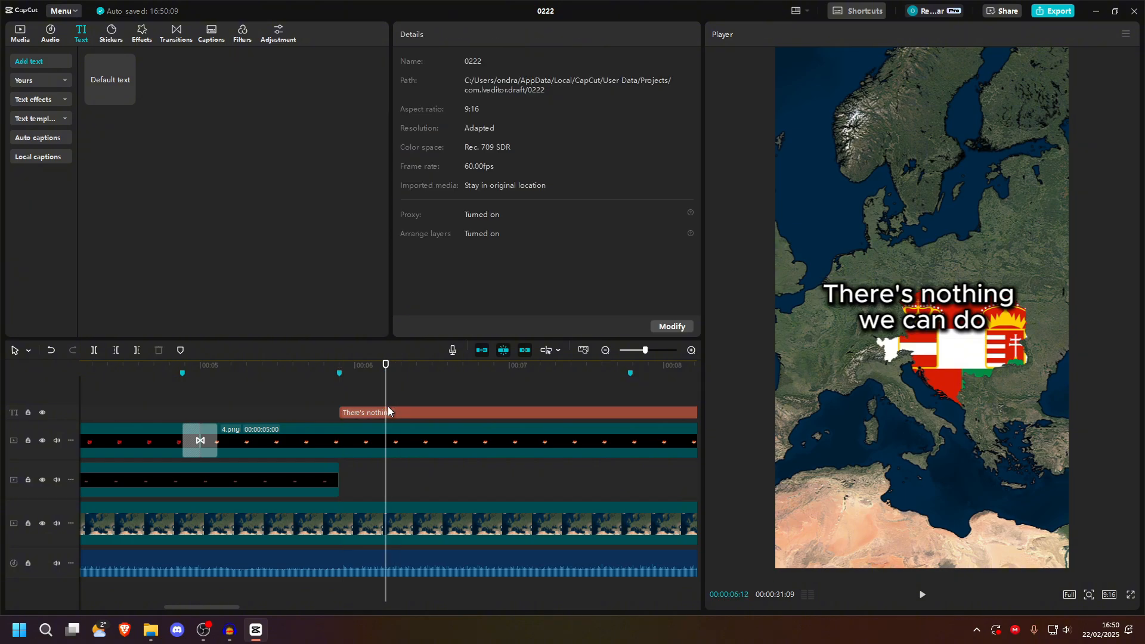
click(388, 410)
click(449, 34)
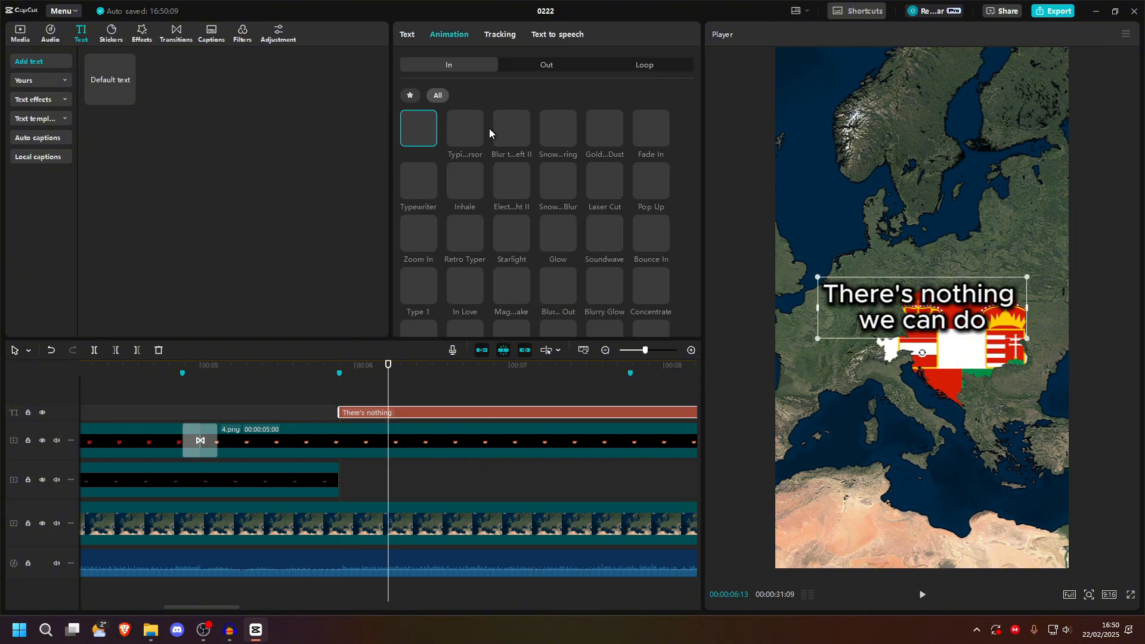
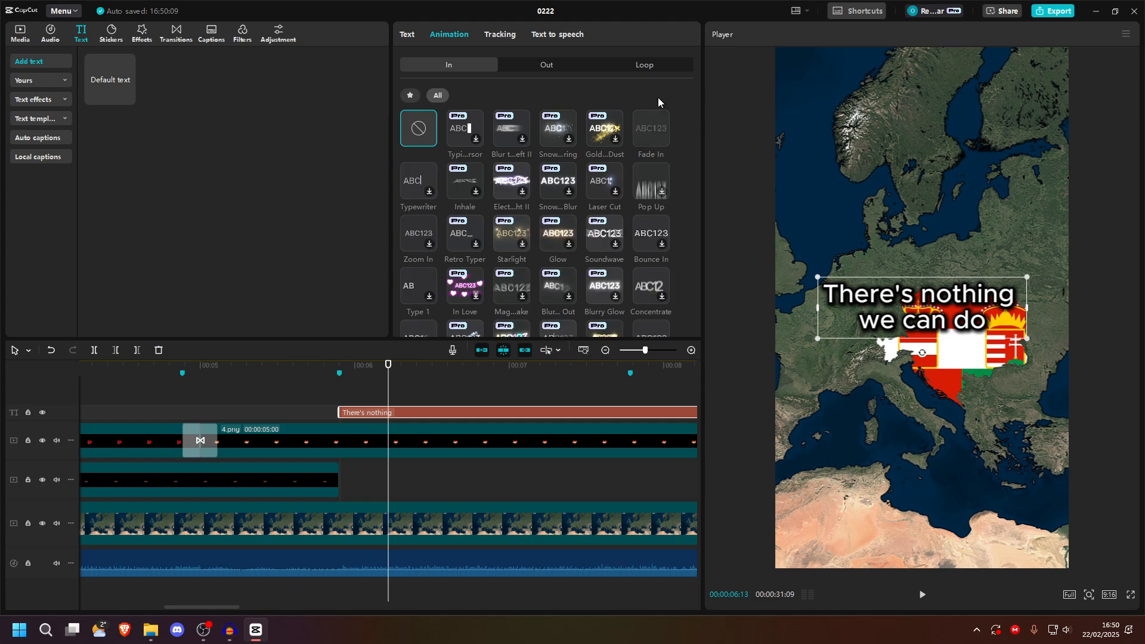
click(649, 138)
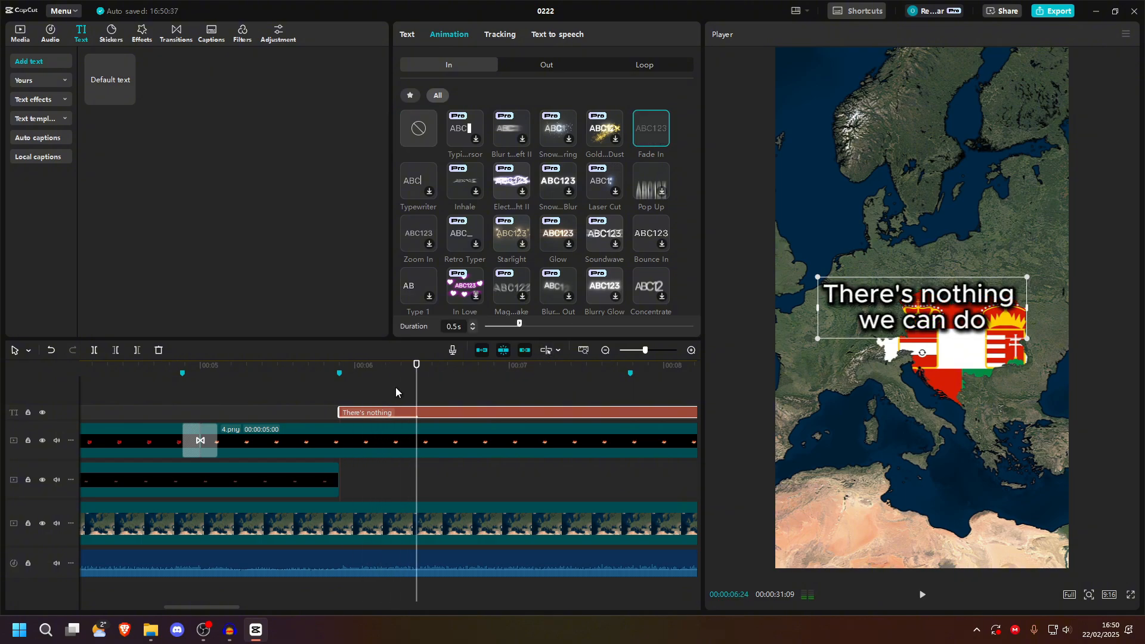
Step: Play back the text clip's fade-in and the section following it
click(388, 482)
key(space)
scroll(429, 388, right, 5)
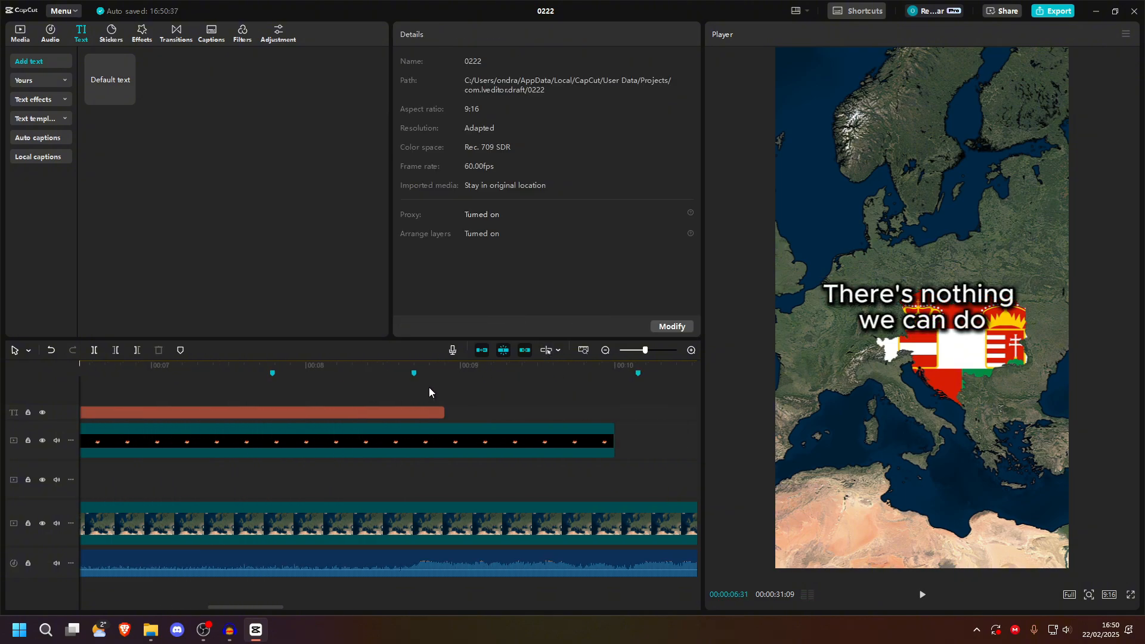
scroll(429, 388, left, 4)
key(space)
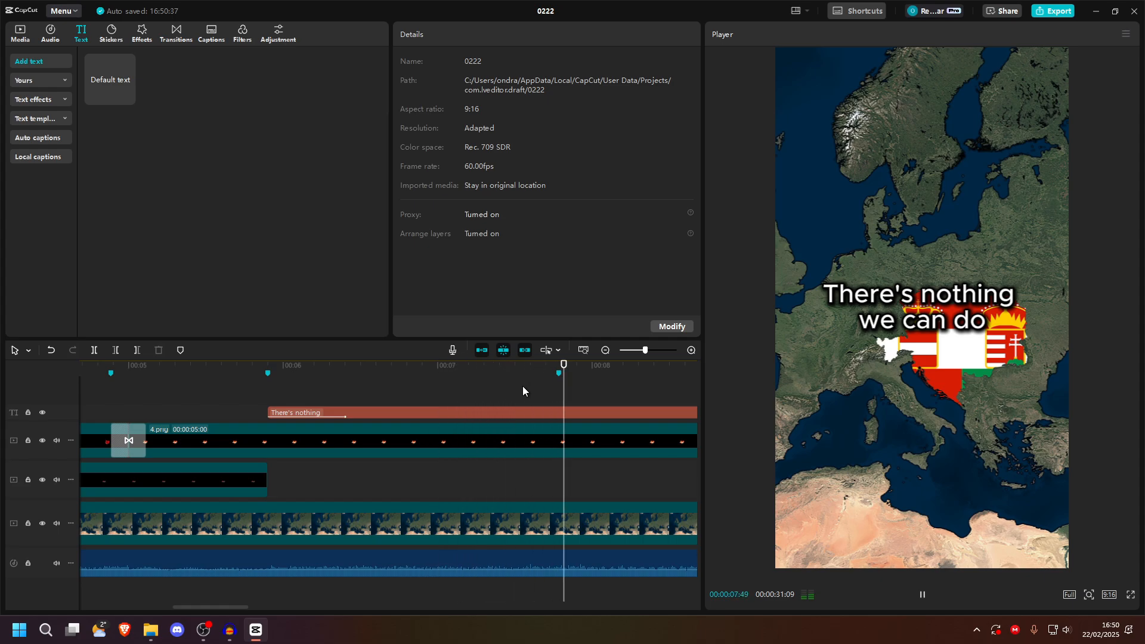
Step: Keyframe the text colour from white at the 00:00:07:47 marker to dark red at 00:00:07:56
click(558, 394)
click(559, 413)
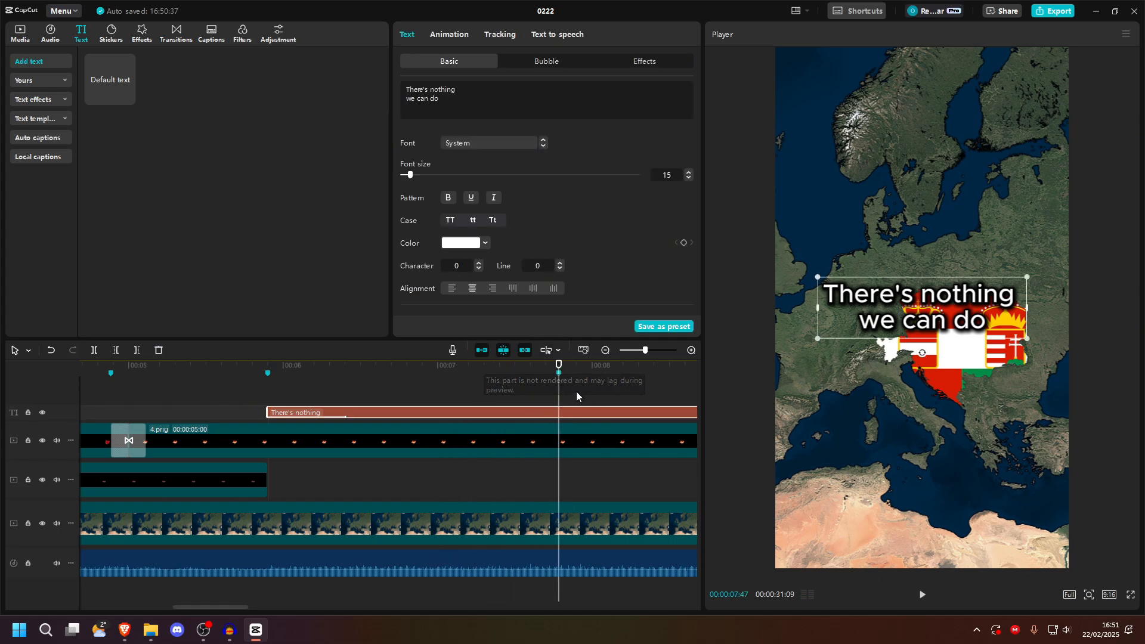
click(685, 242)
click(582, 367)
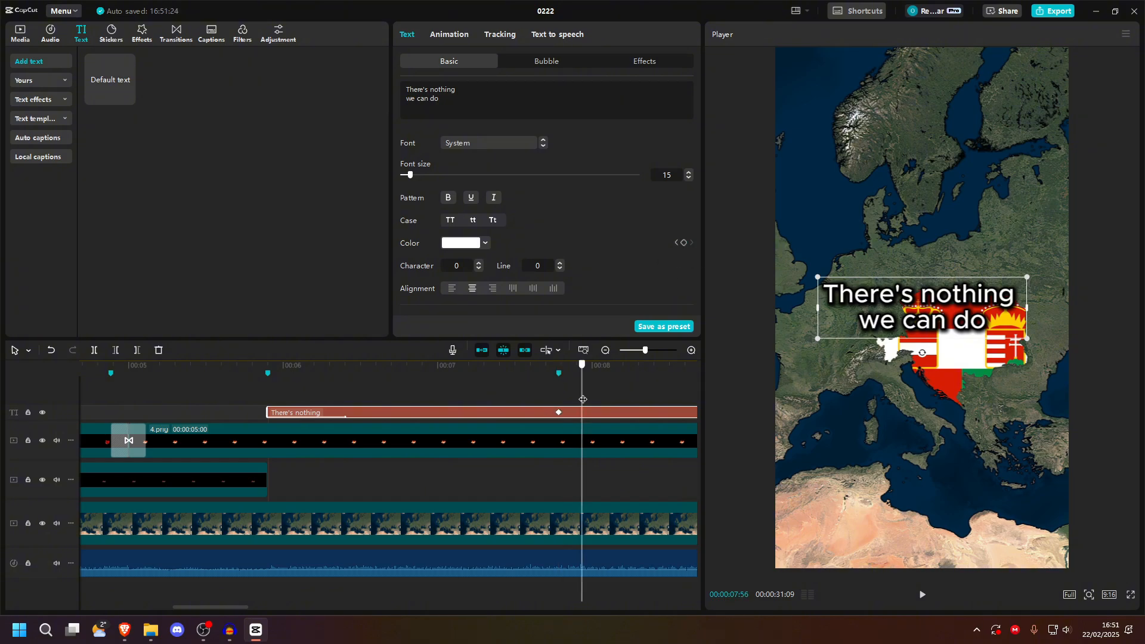
click(462, 243)
drag(485, 294, 707, 112)
drag(581, 248, 558, 286)
click(635, 216)
Step: Play back the text's white-to-red colour change
click(498, 393)
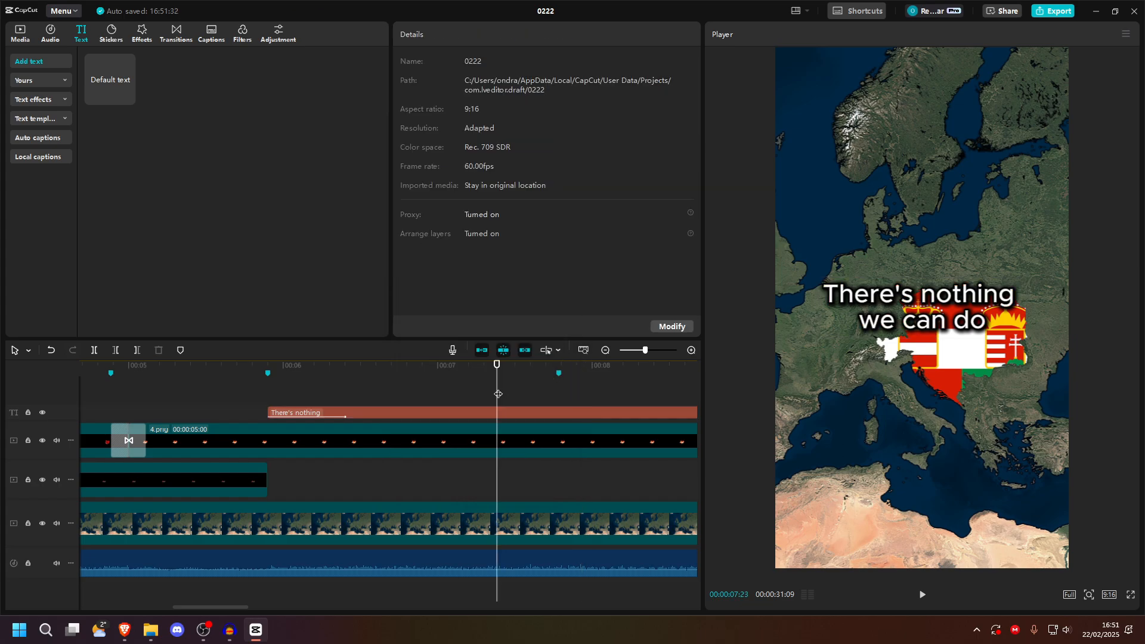
key(space)
key(space)
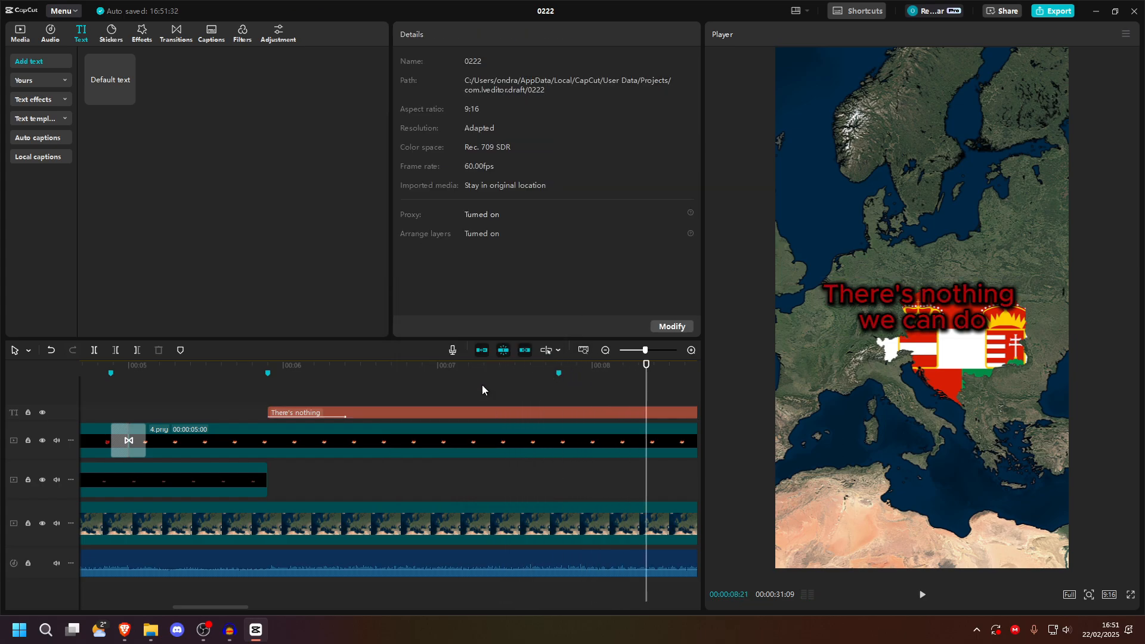
click(267, 378)
key(space)
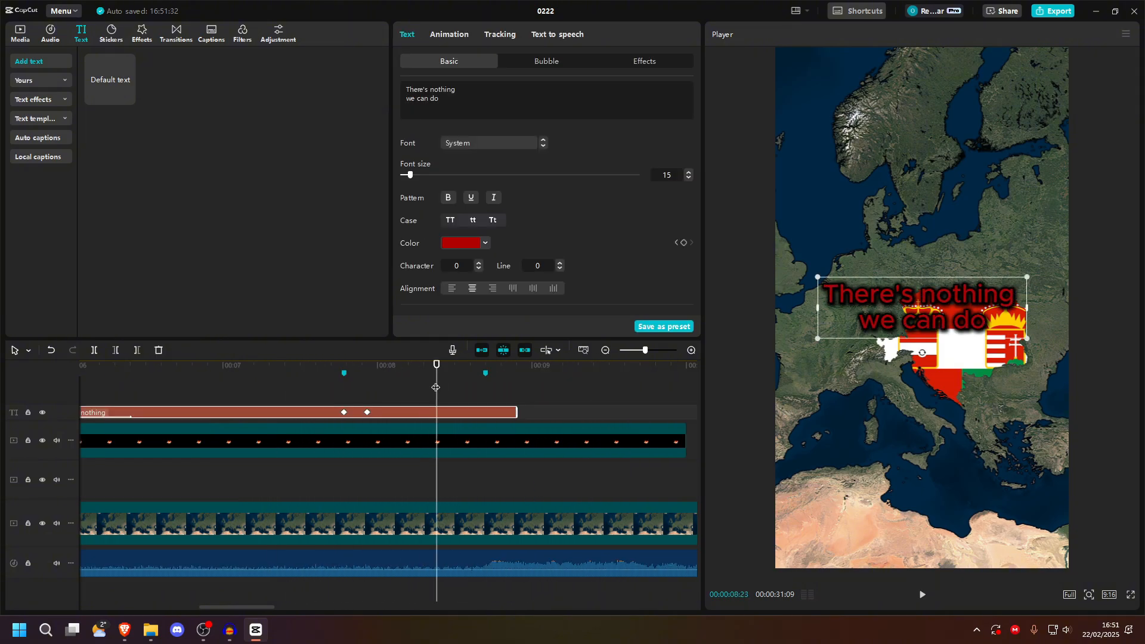
Step: Add a marker and a dark red text colour keyframe at 00:00:08:19
drag(436, 388, 432, 391)
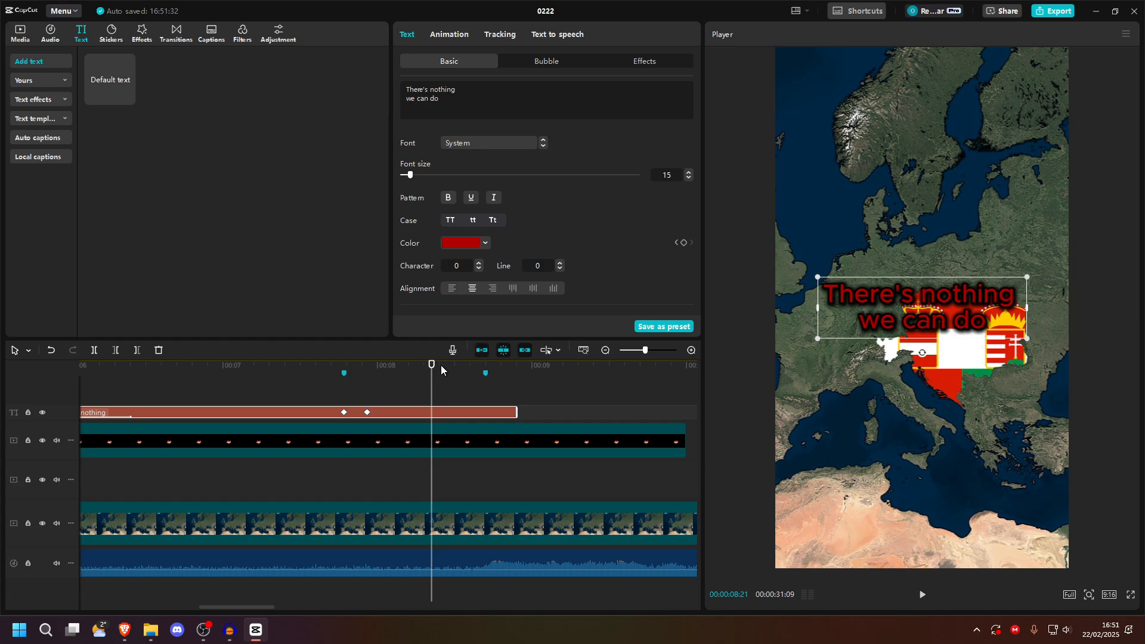
key(Left)
key(Left)
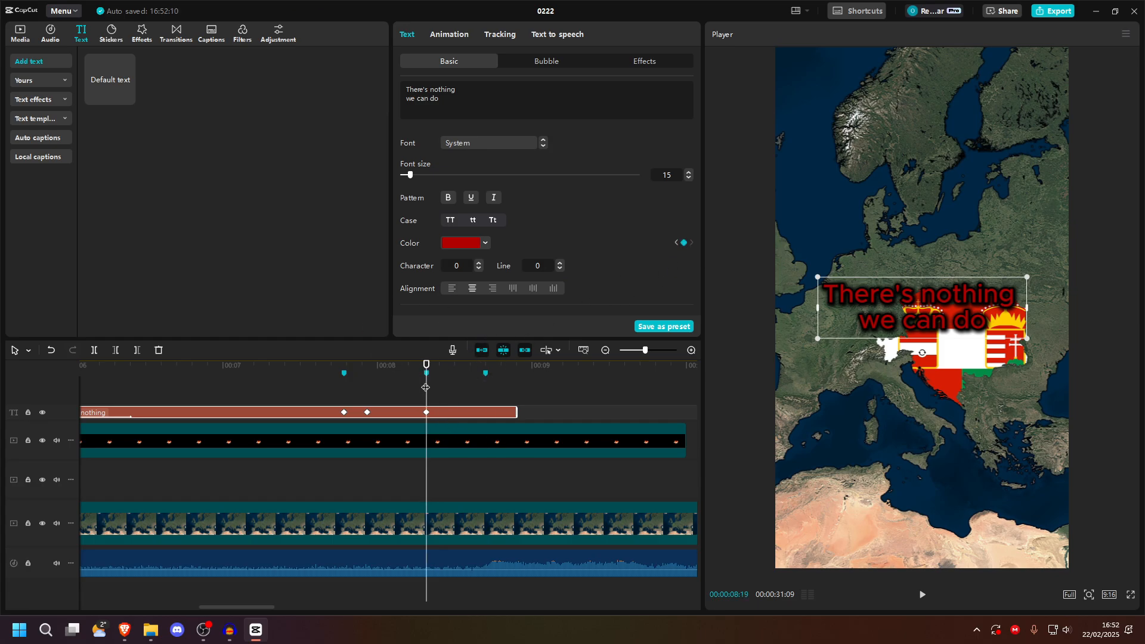
Step: Keyframe the text colour back to white at 00:00:08:28
drag(425, 387, 451, 391)
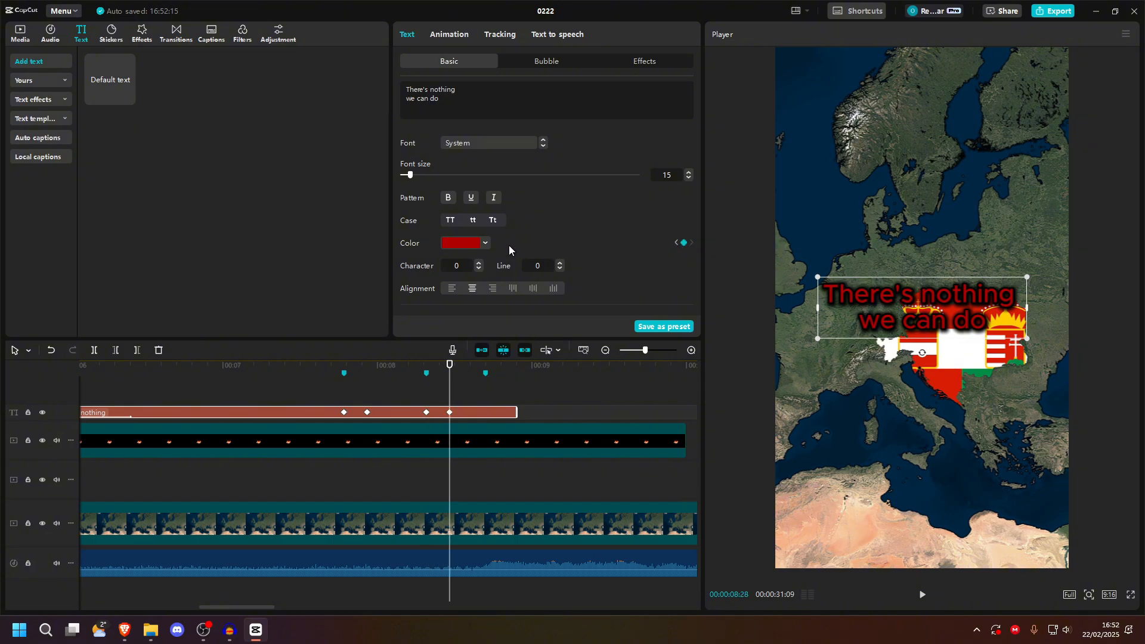
click(474, 243)
drag(493, 291, 143, 172)
click(596, 245)
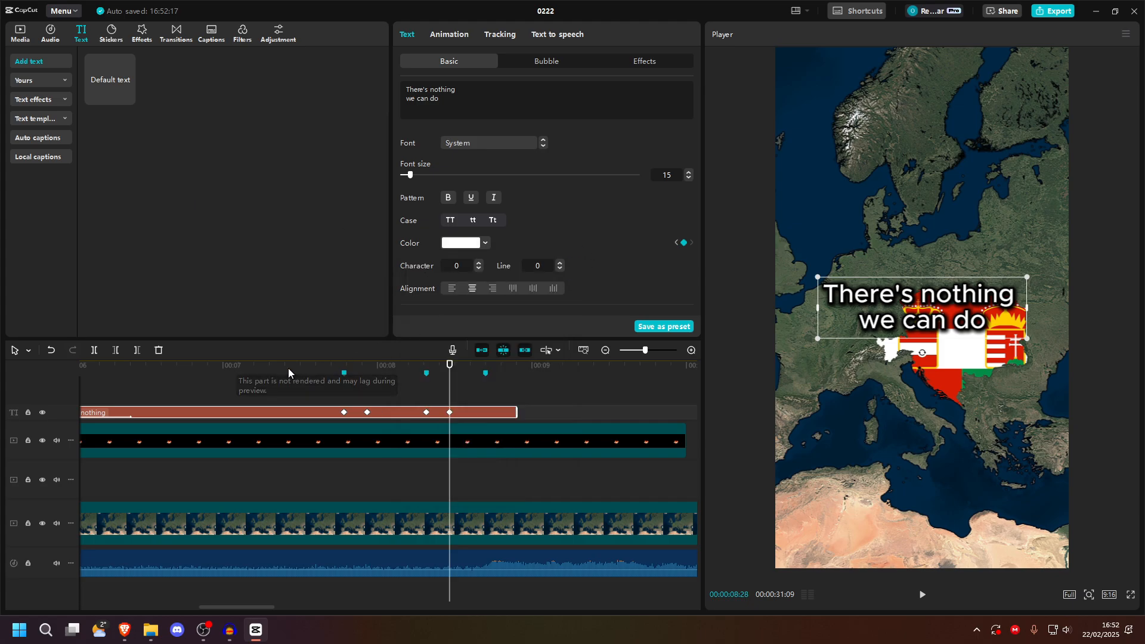
Step: Play back the full text colour change from white to red and back to white
click(291, 374)
key(space)
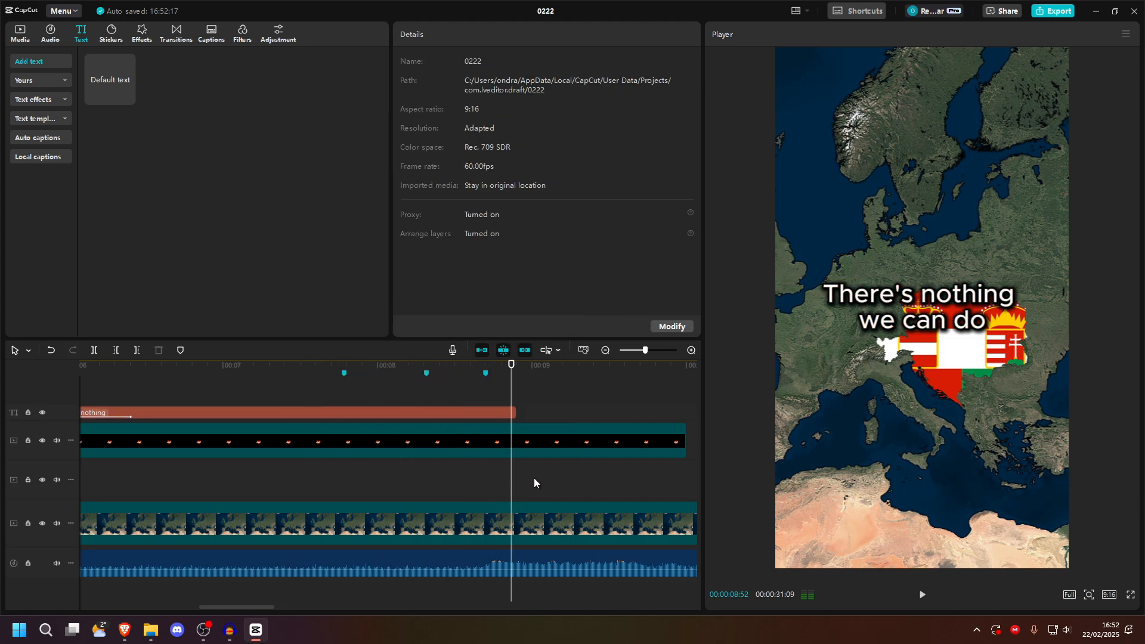
click(276, 396)
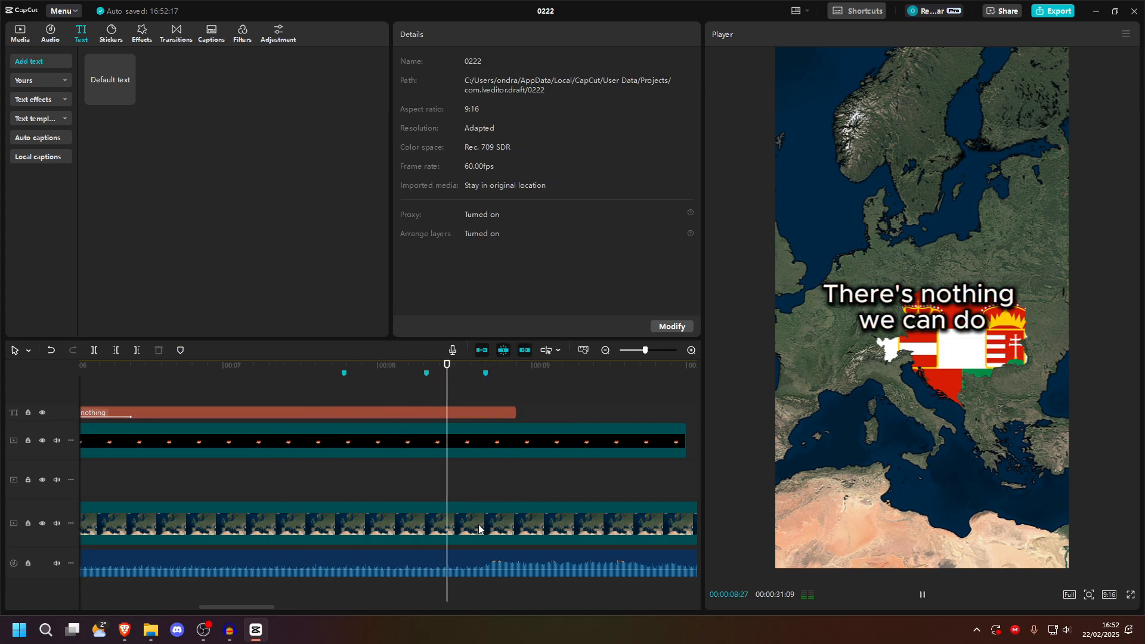
click(484, 411)
click(282, 392)
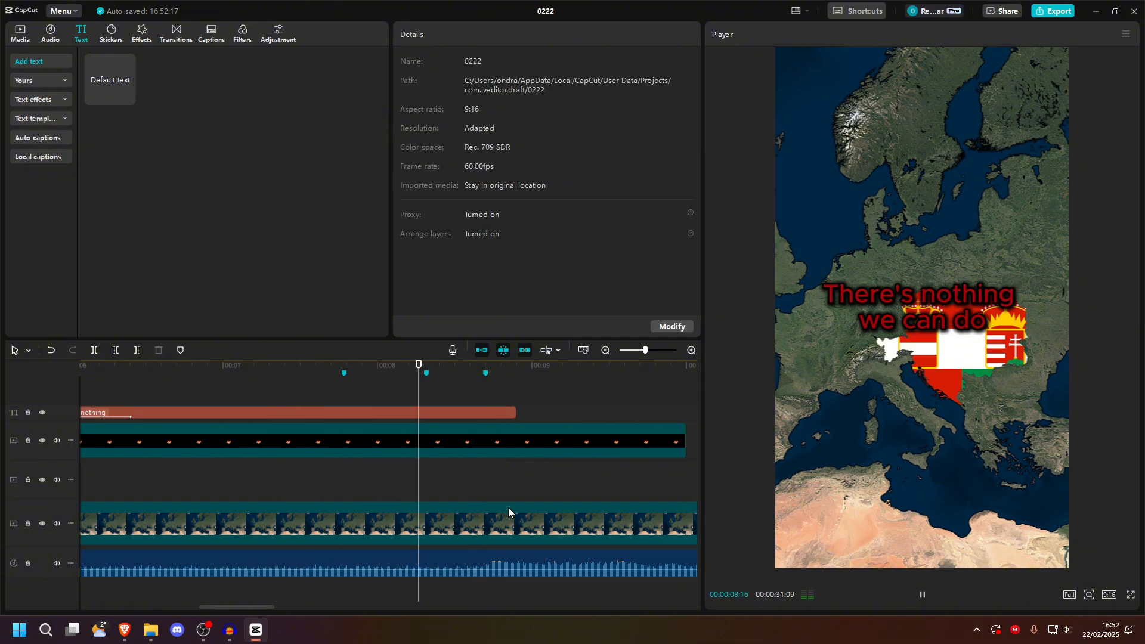
key(space)
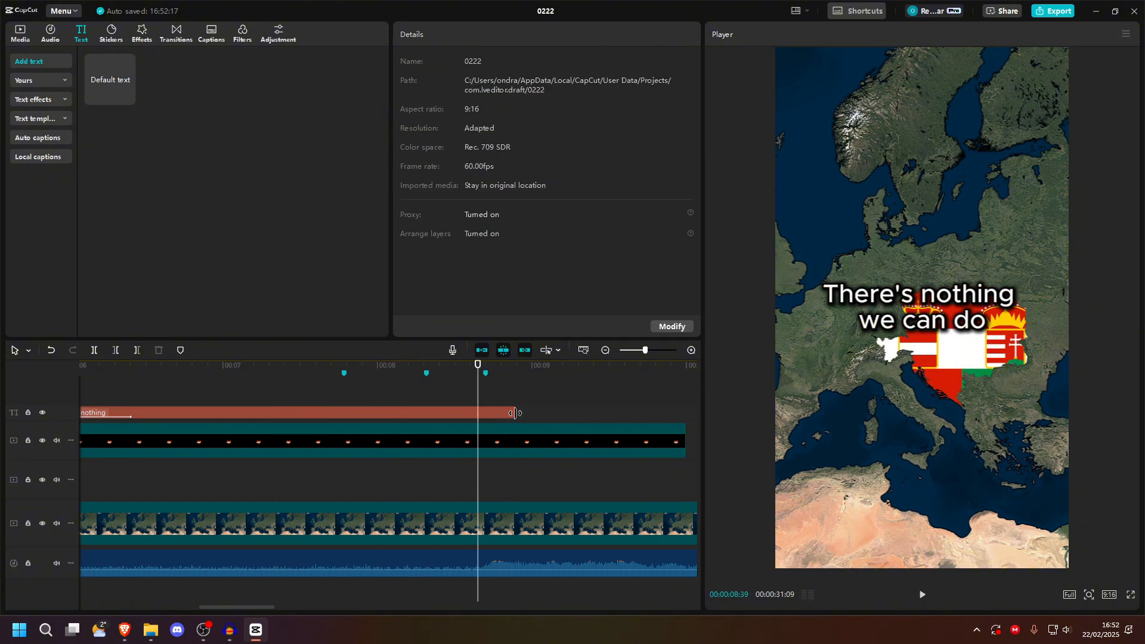
Step: Trim the end of the text clip back to the marker that follows its last colour keyframe
drag(515, 412, 485, 413)
click(485, 388)
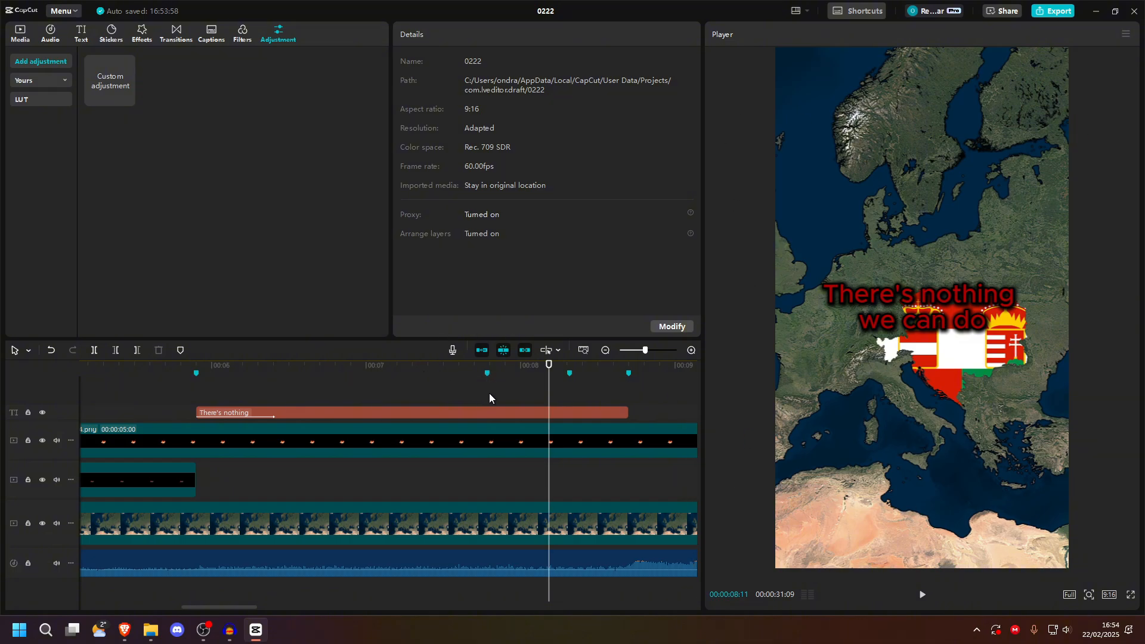
Step: Add a custom adjustment layer beneath the text clip, starting at the 00:00:07:47 marker
click(488, 391)
drag(109, 73, 486, 424)
key(space)
key(space)
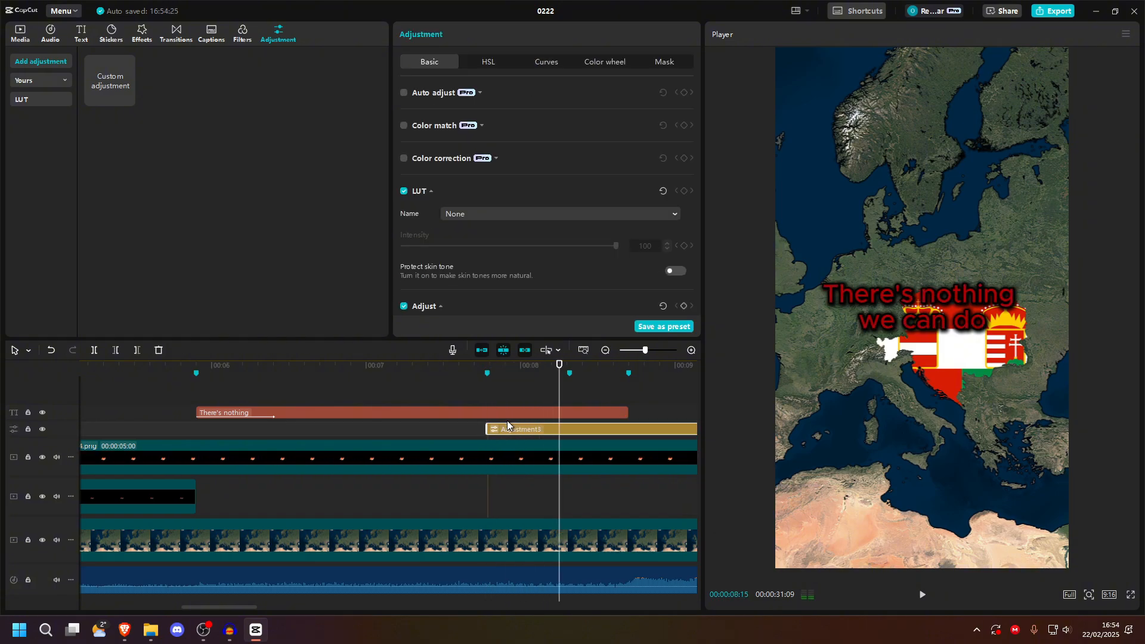
Step: Add an exposure keyframe of 0 to the adjustment layer at 00:00:07:47
click(490, 404)
click(517, 429)
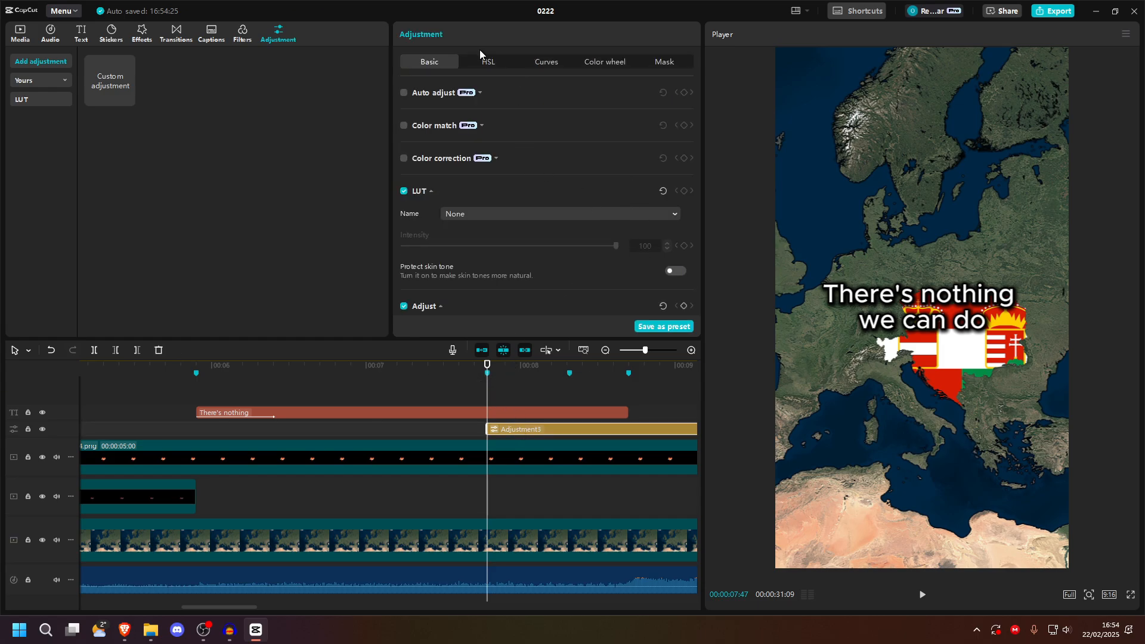
scroll(557, 243, down, 4)
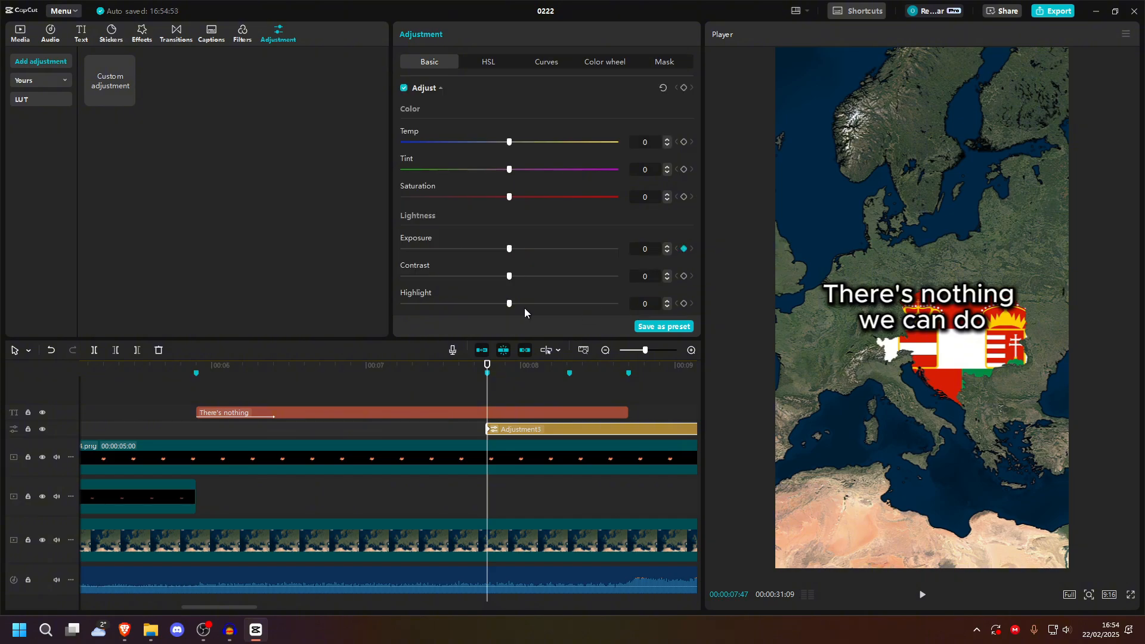
Step: Keyframe the adjustment layer's exposure at -40 at 00:00:07:56, aligned with the text's red colour keyframe
click(497, 412)
drag(498, 390, 511, 392)
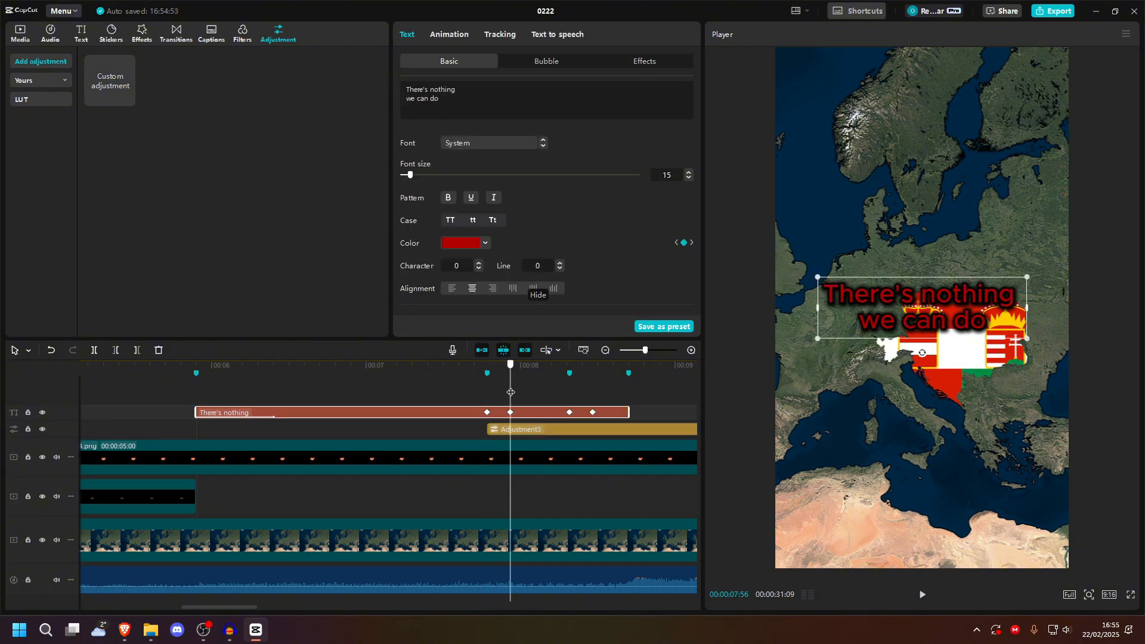
click(531, 421)
click(534, 429)
click(513, 389)
click(524, 414)
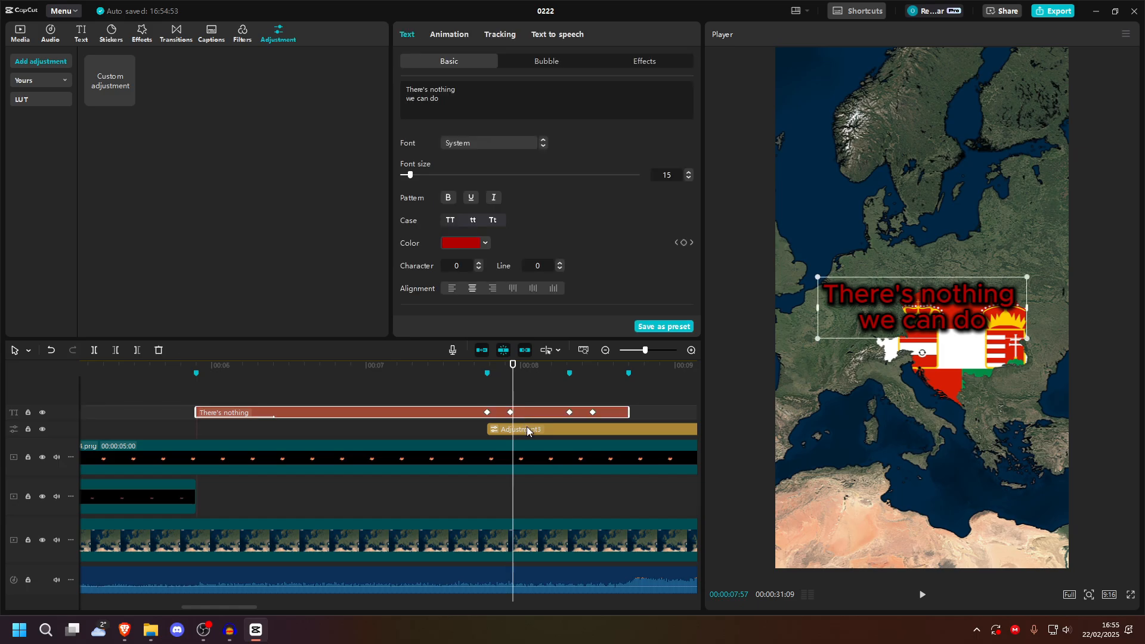
click(515, 398)
click(528, 426)
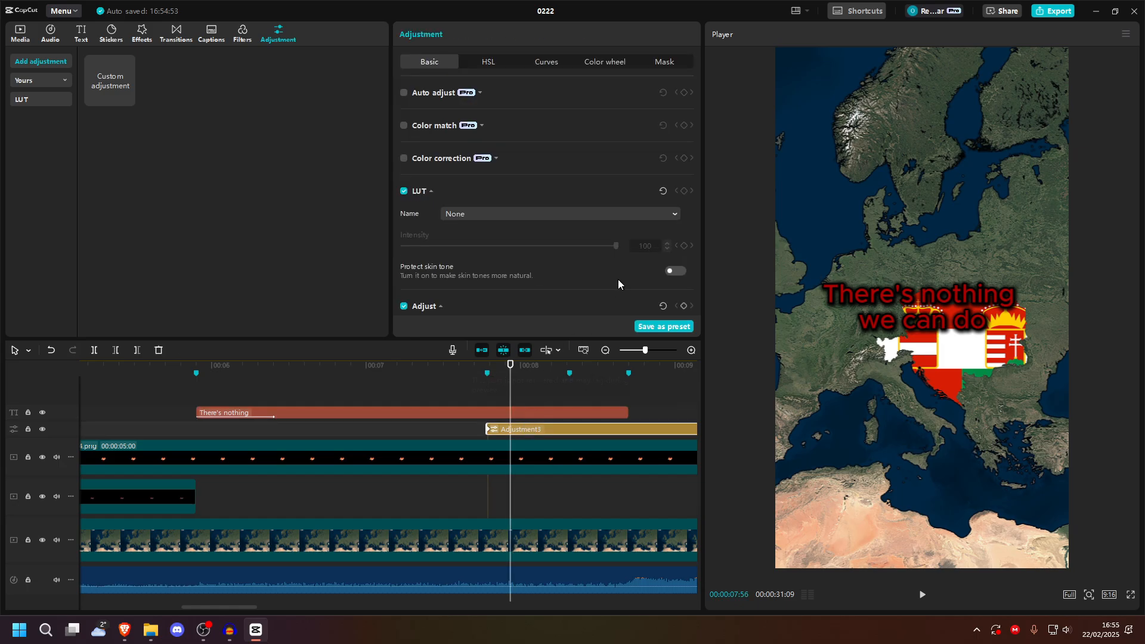
scroll(627, 249, down, 6)
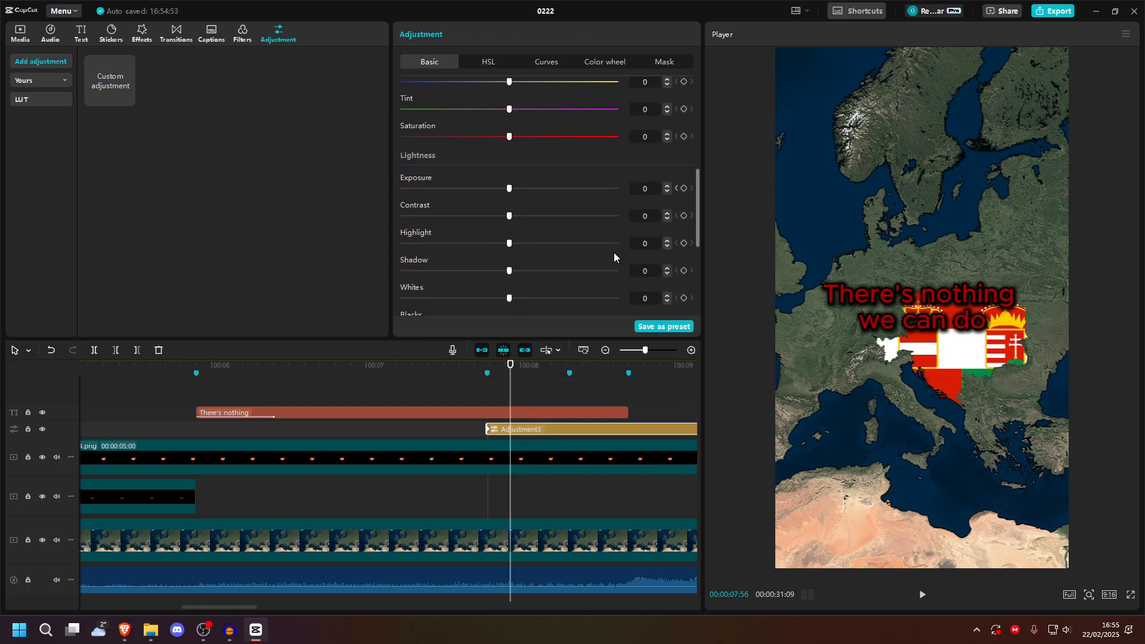
click(685, 190)
drag(508, 189, 417, 207)
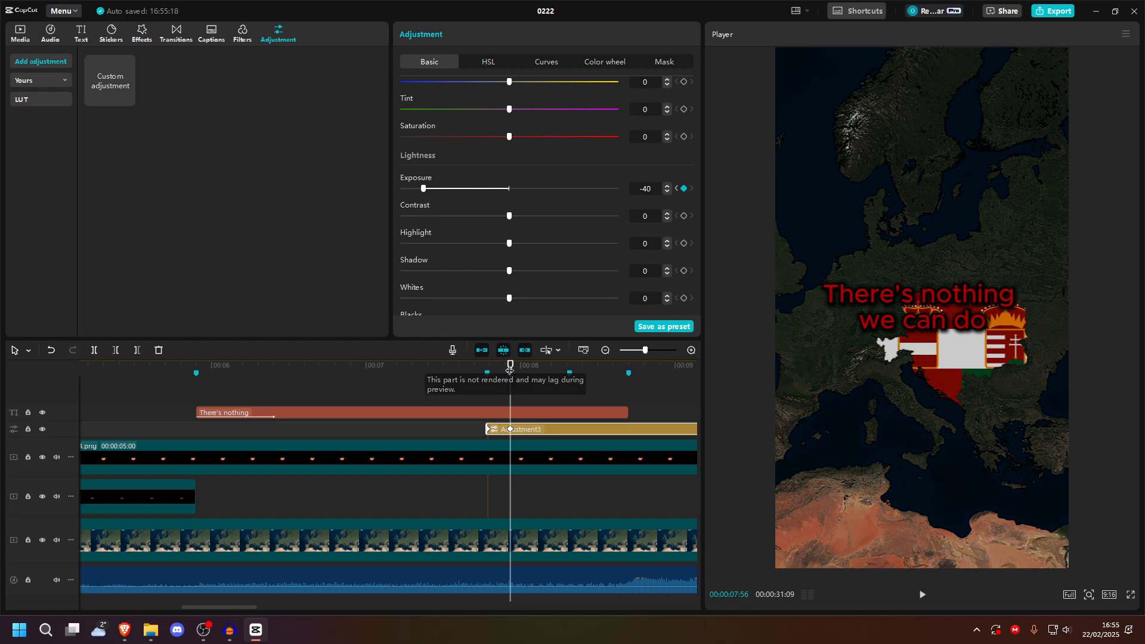
Step: Play back the map darkening together with the text colour change
drag(510, 396, 453, 399)
key(space)
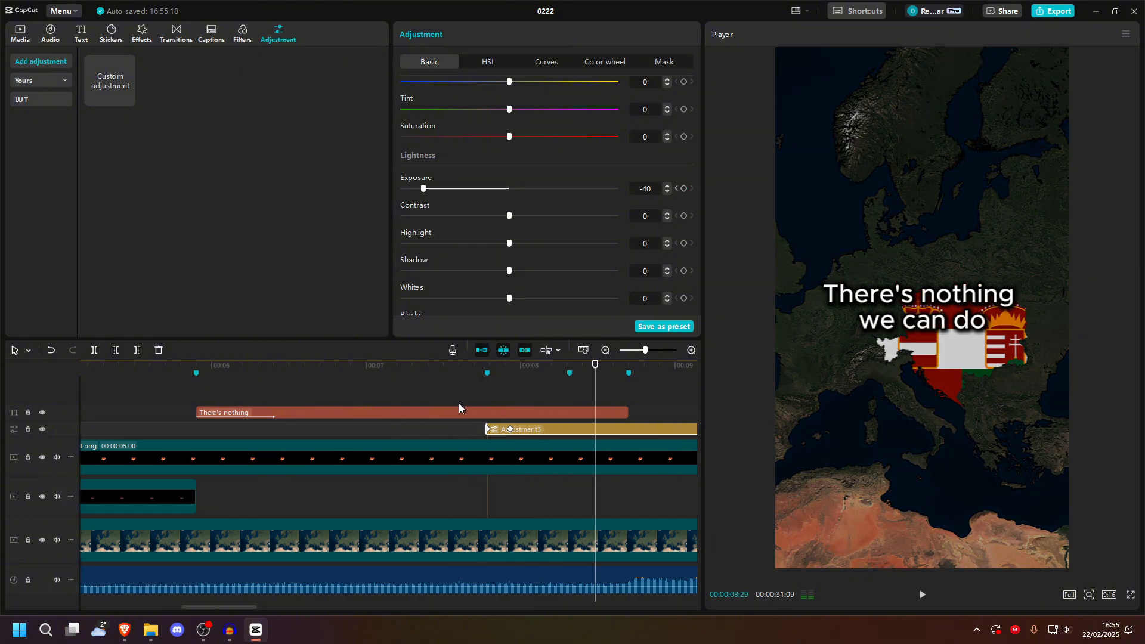
click(431, 386)
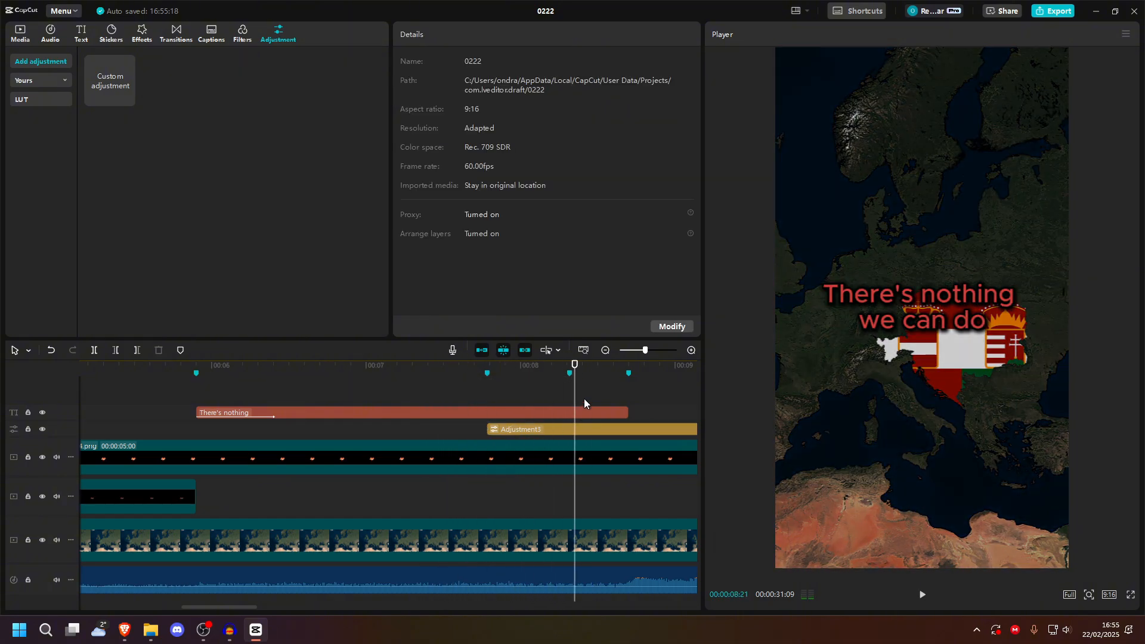
key(space)
Step: Add an exposure keyframe of -40 to the adjustment layer at 00:00:08:19, aligned with the text's red colour keyframe
click(579, 414)
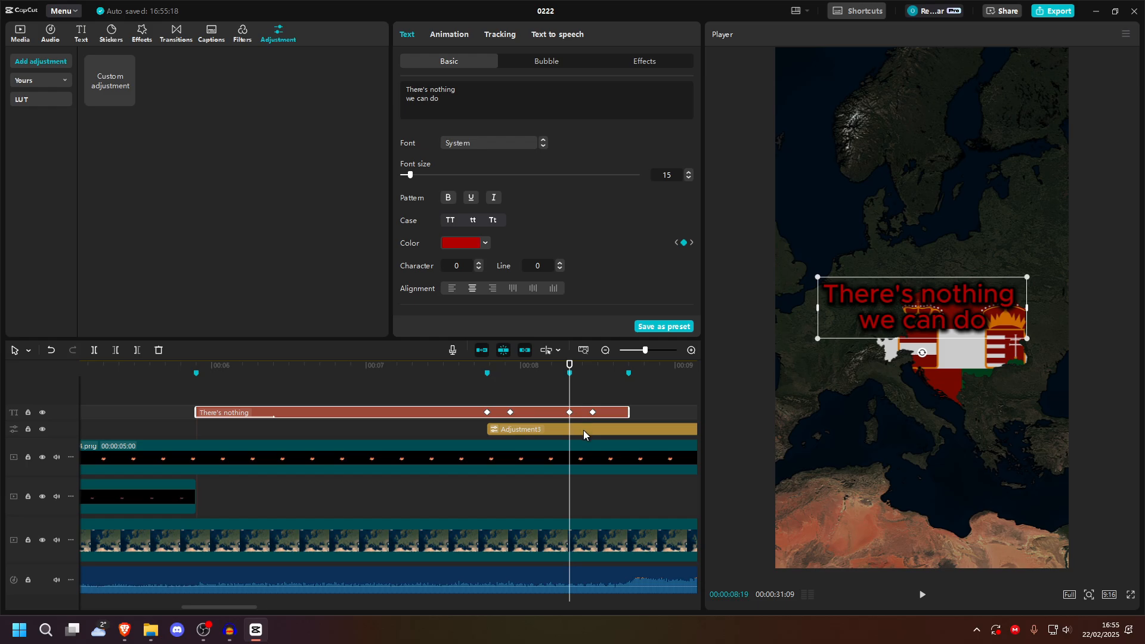
click(583, 429)
scroll(636, 253, down, 2)
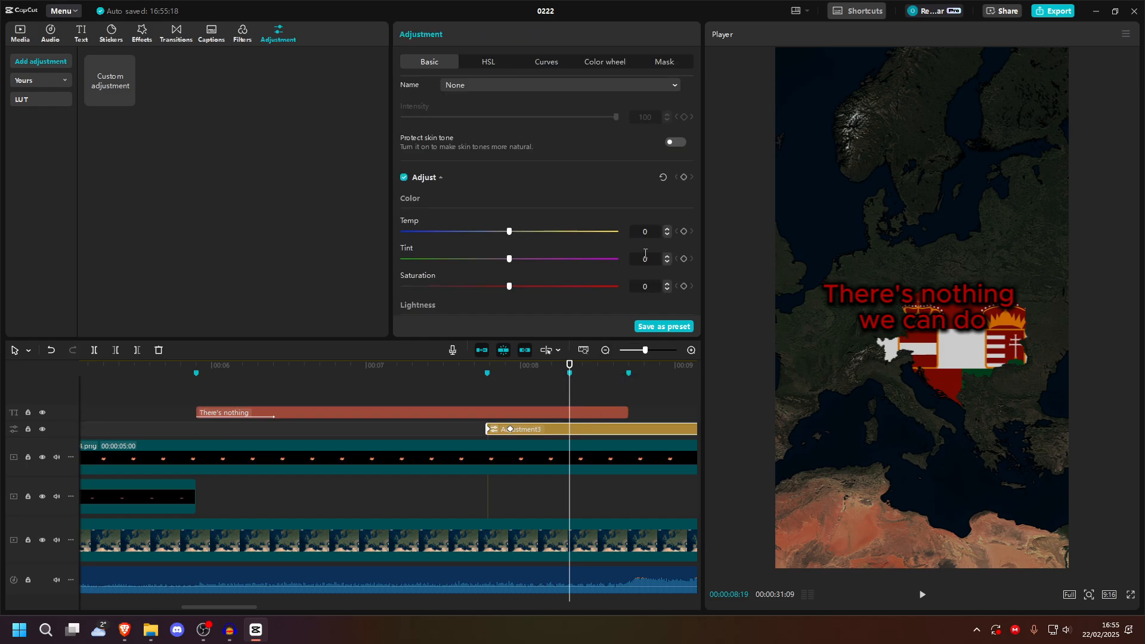
scroll(635, 254, down, 2)
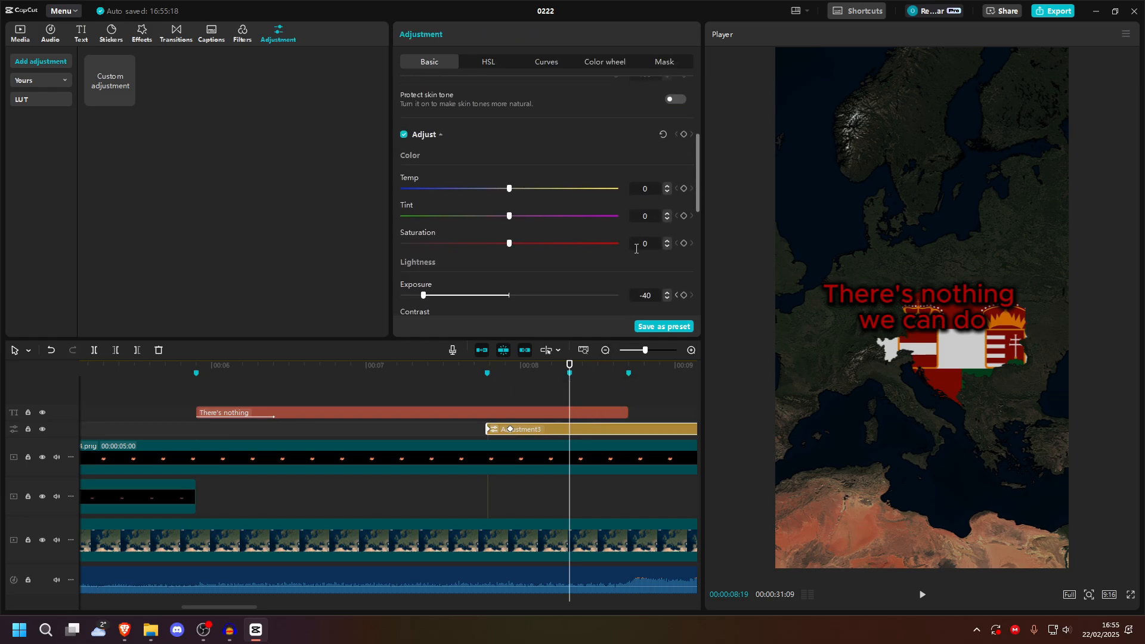
click(684, 253)
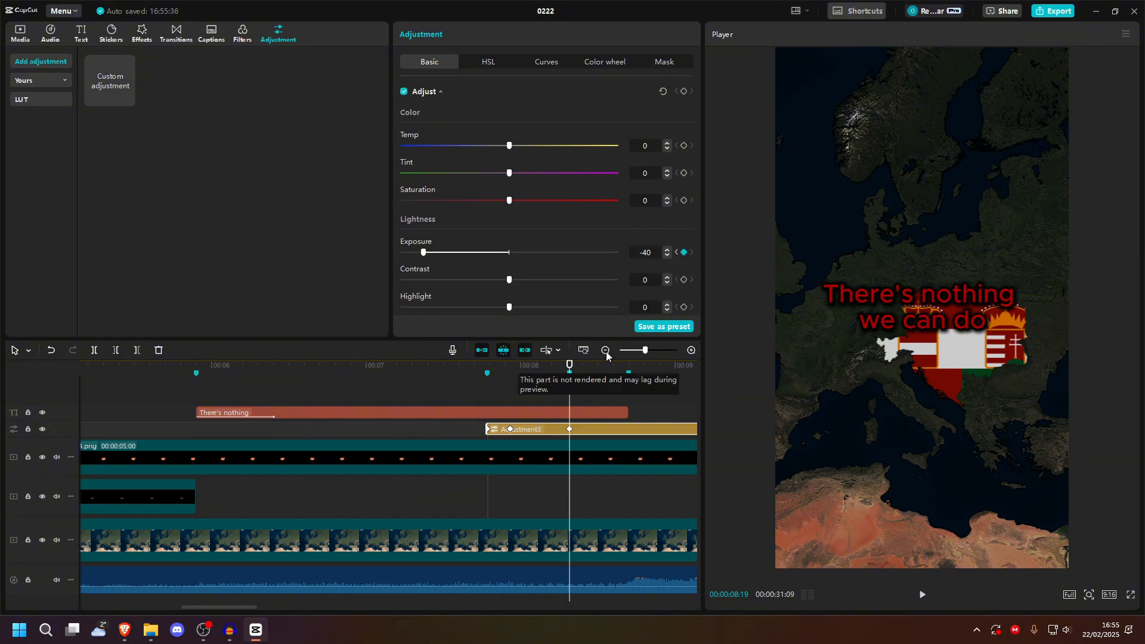
Step: Keyframe the adjustment layer's exposure back to neutral at 00:00:08:28, aligned with the text's final white colour keyframe
click(592, 412)
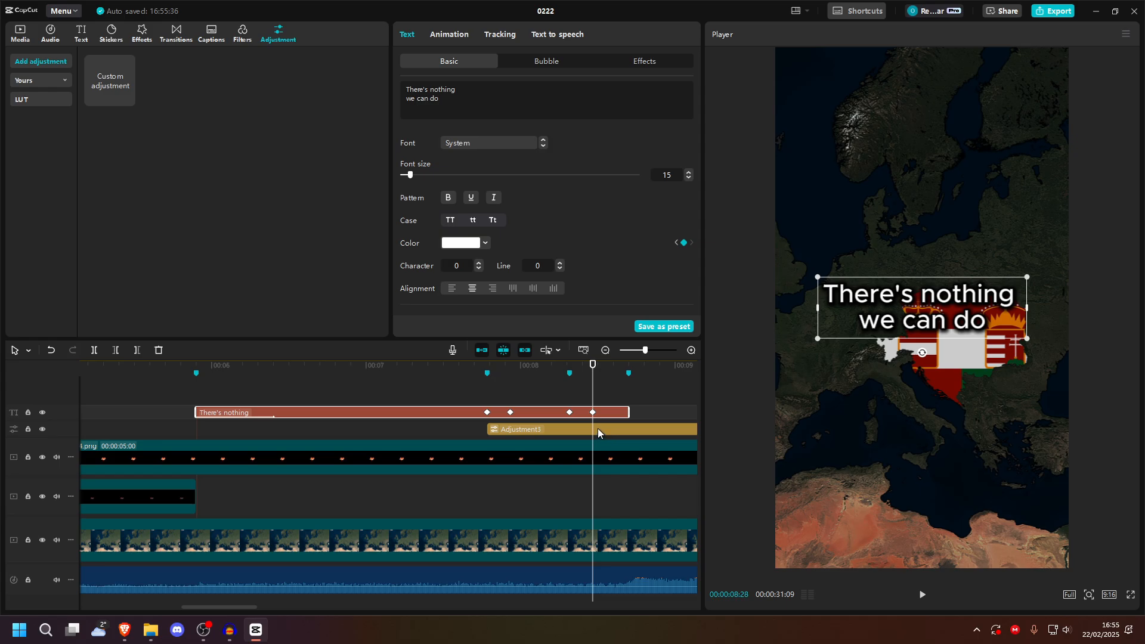
click(641, 431)
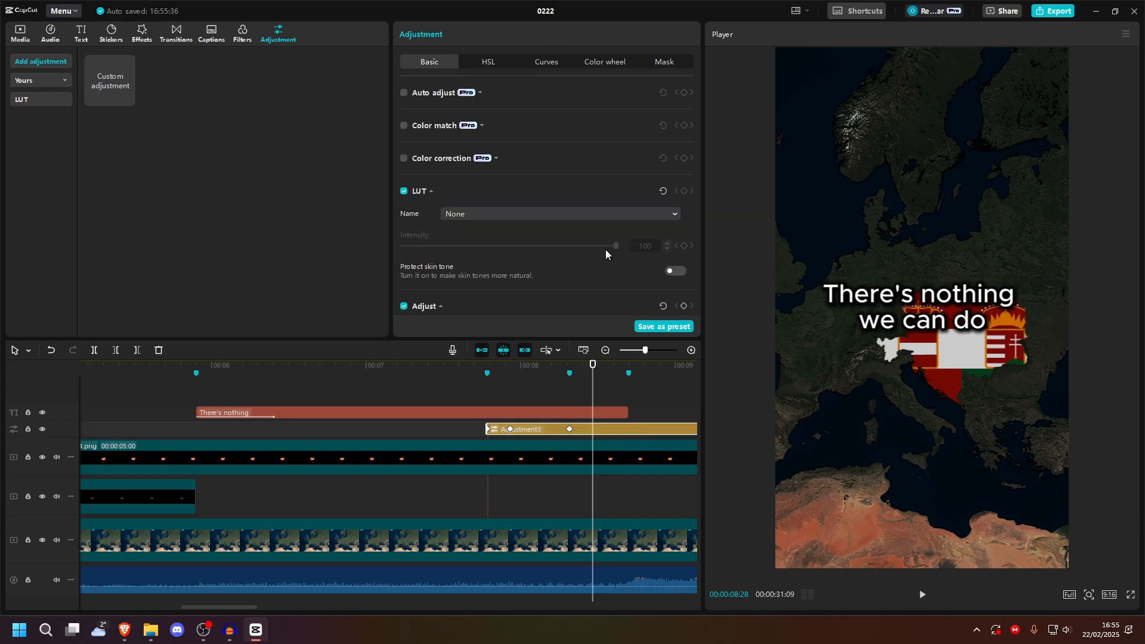
scroll(606, 250, down, 5)
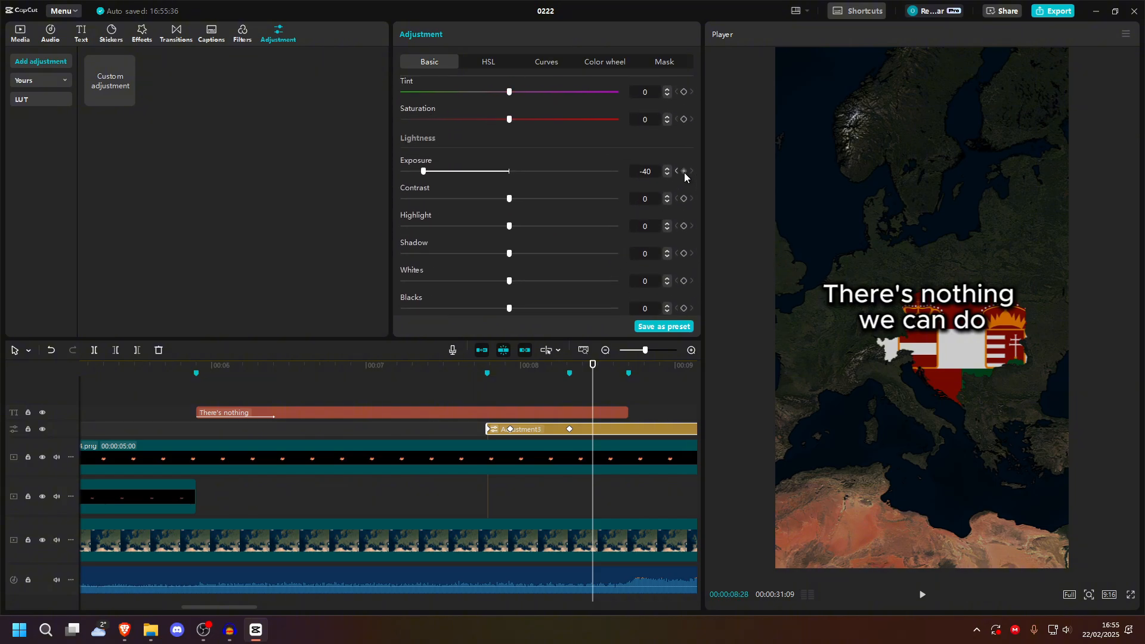
click(684, 172)
drag(441, 173, 507, 170)
Step: Play back the text section twice to check the map darkening and brightening with the text colour
click(410, 386)
key(space)
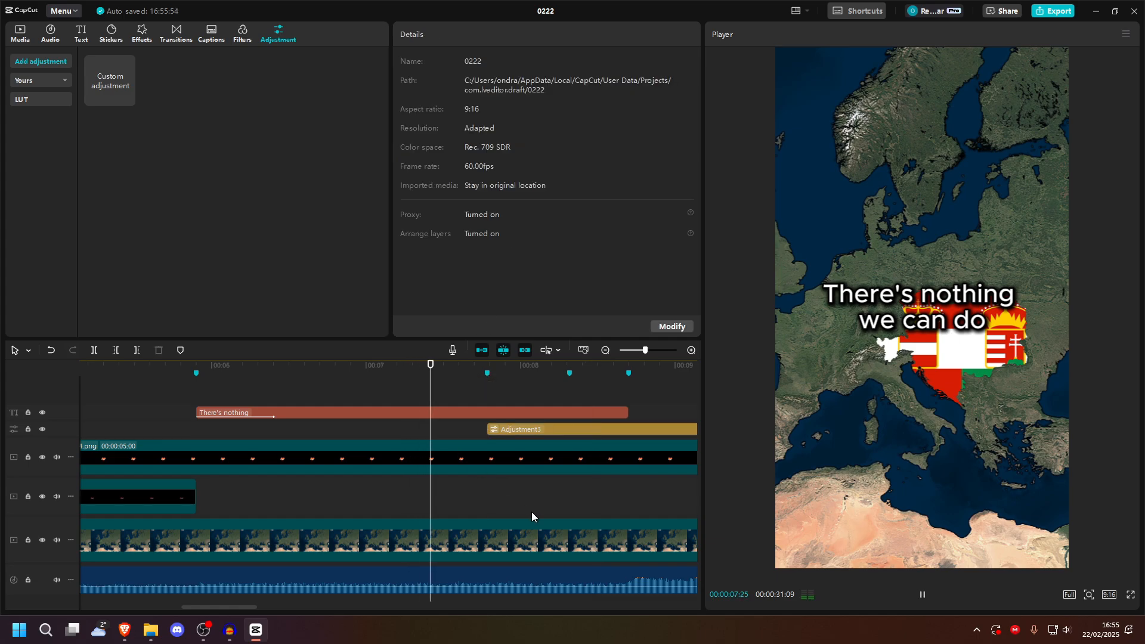
key(space)
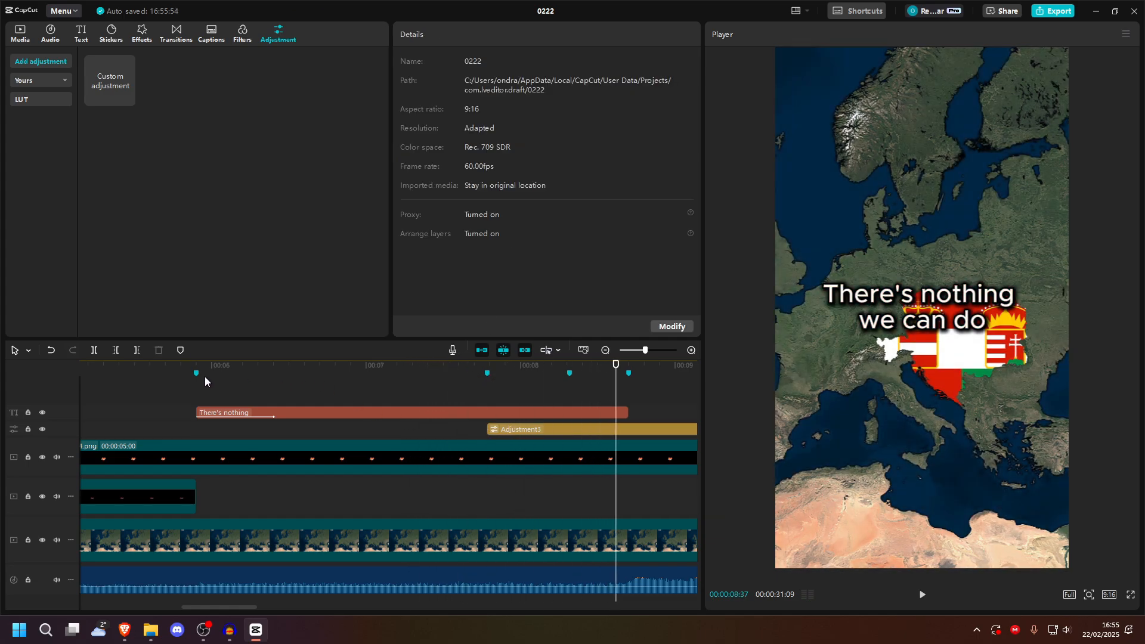
click(183, 382)
key(space)
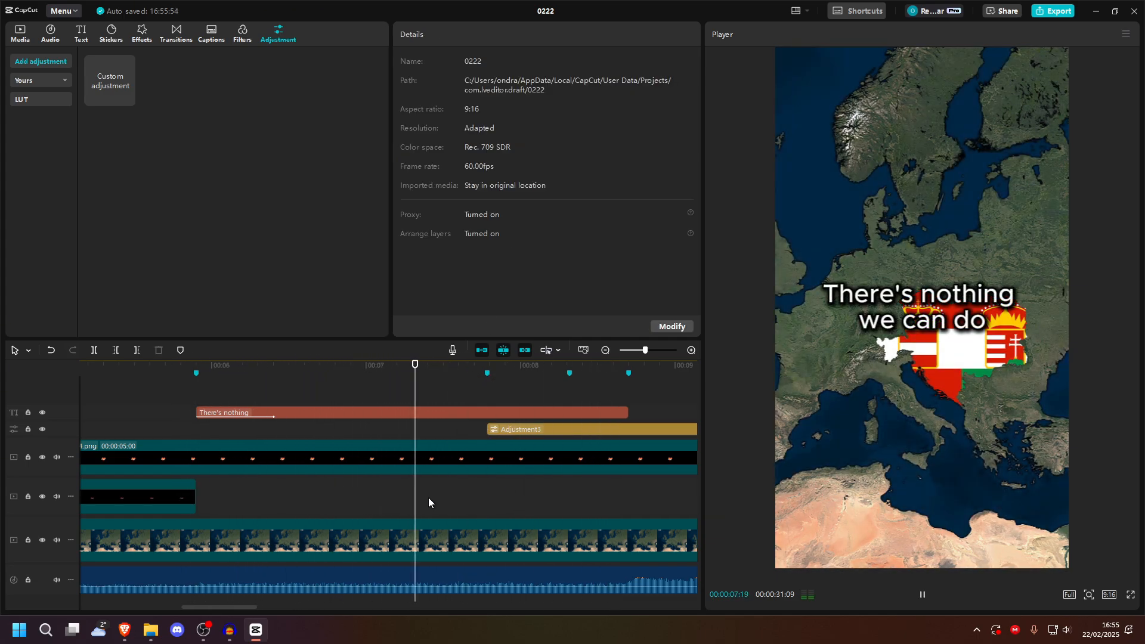
key(space)
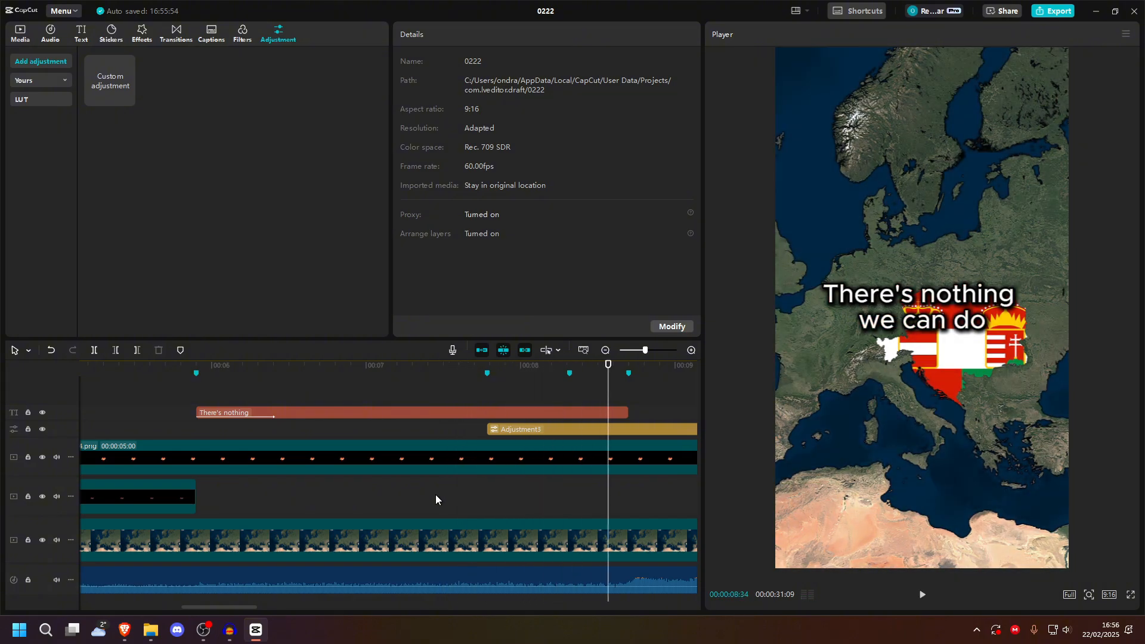
Step: Cut the adjustment layer and the flag overlay at the 00:00:08:42 marker and delete the parts after it
click(643, 428)
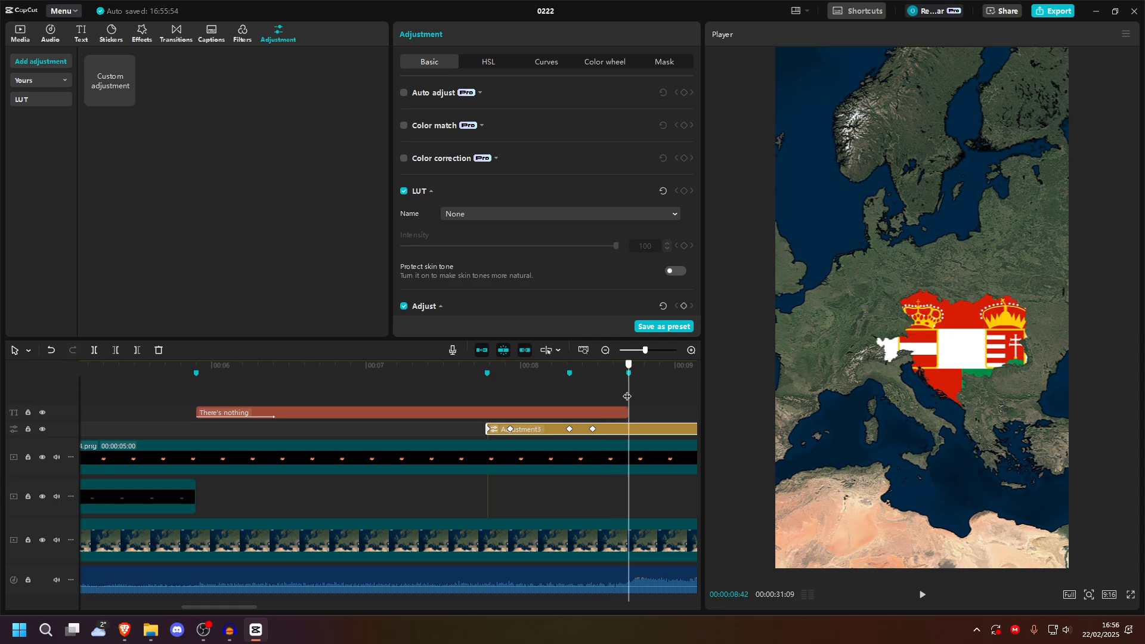
key(ctrl+b)
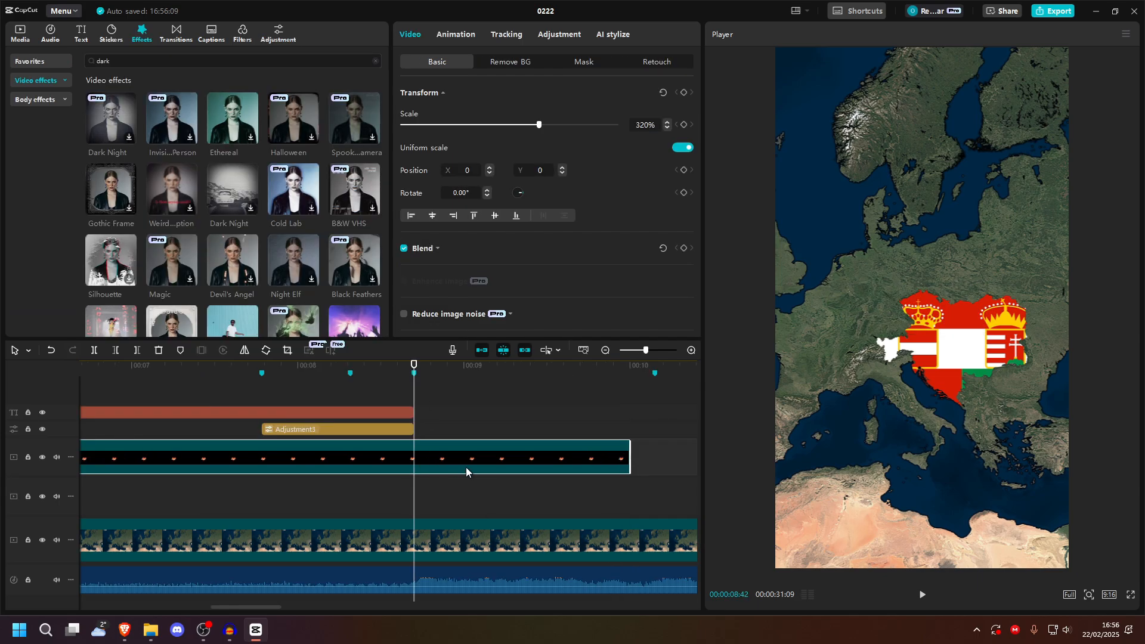
key(ctrl+b)
key(Delete)
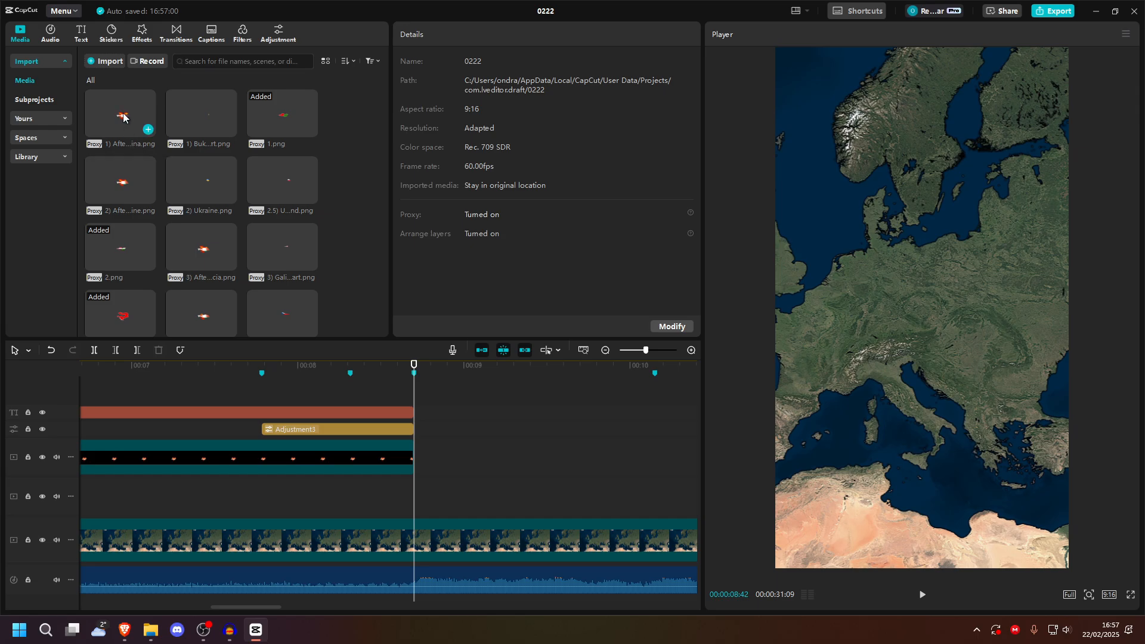
Step: Add 1) After Bukovina.png above the base map at the 00:00:08:42 marker and scale it to 320%
drag(122, 116, 408, 500)
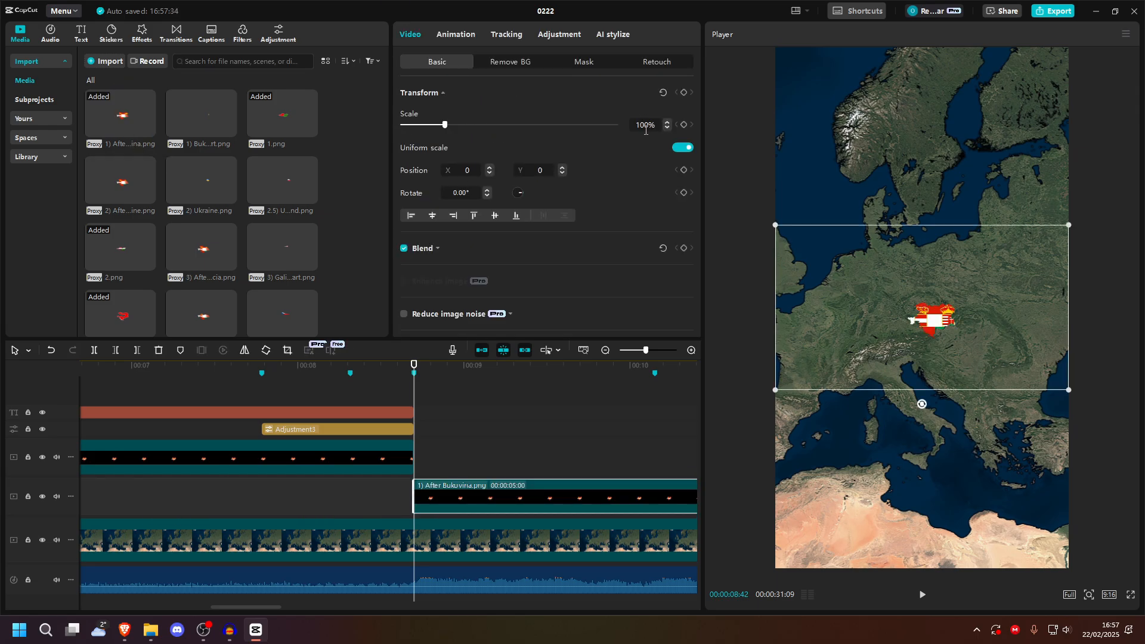
double_click(645, 125)
text(320)
key(Return)
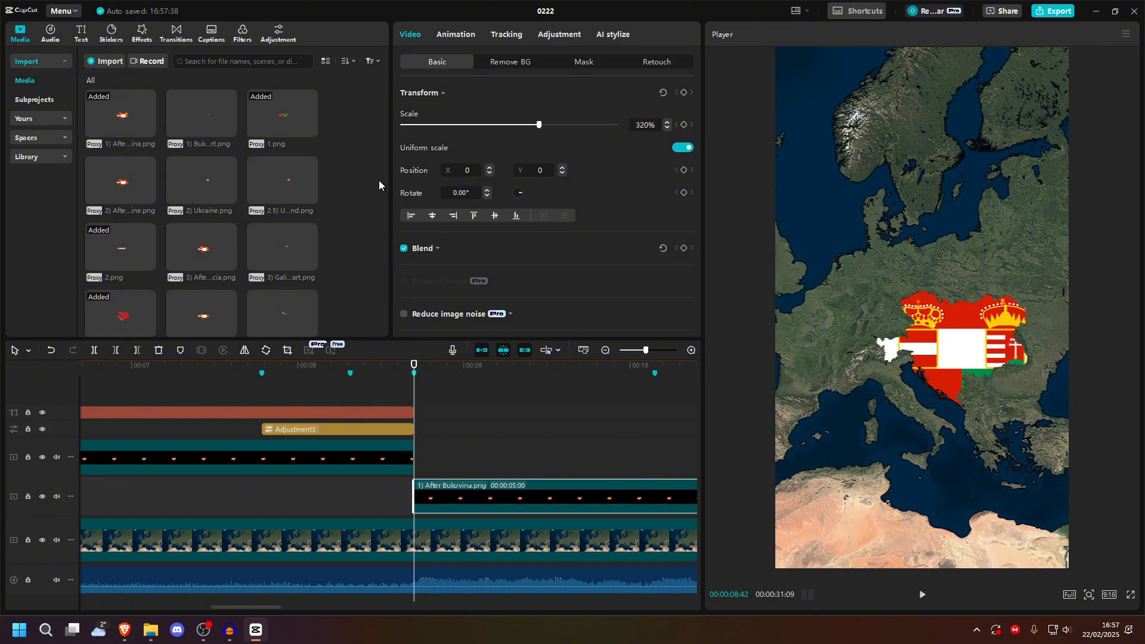
Step: Add 1) Bukovina part.png on the track above the After Bukovina clip at 00:00:08:42, scaled to 320%
scroll(367, 204, down, 3)
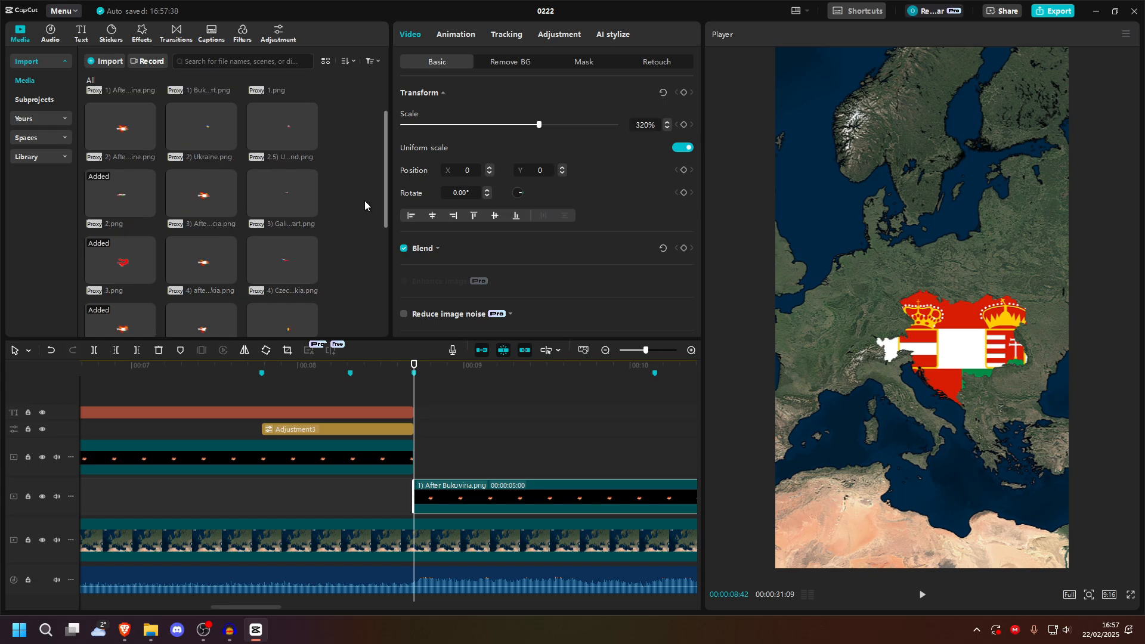
scroll(365, 205, up, 3)
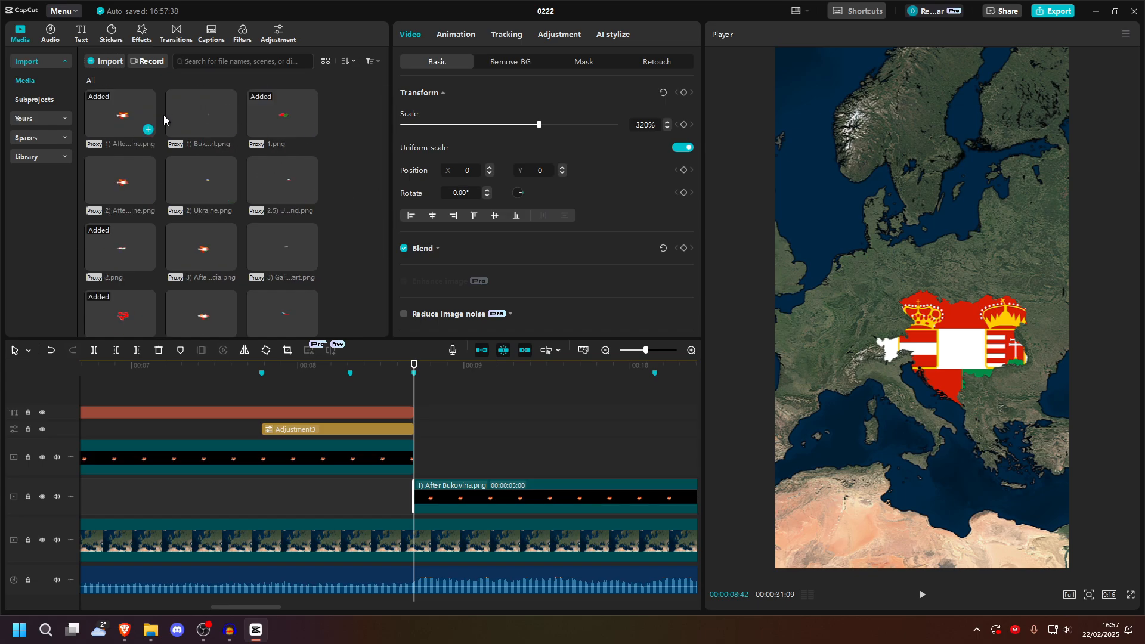
drag(213, 142, 418, 456)
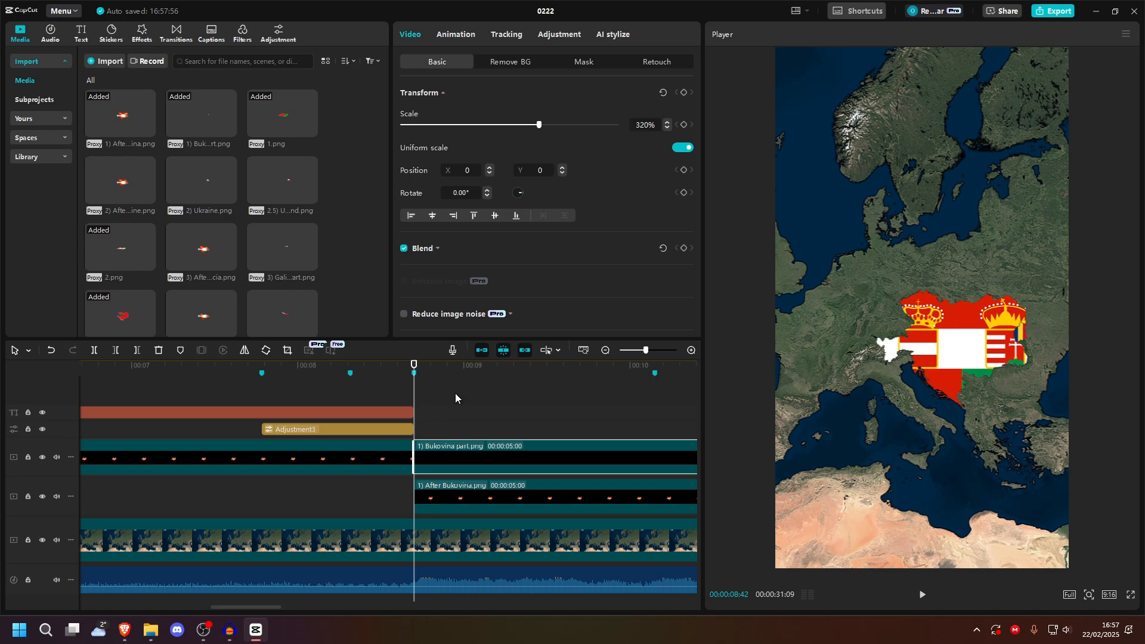
Step: Split both Bukovina clips at the 00:00:11:32 marker and delete the parts after it
click(498, 406)
scroll(572, 421, down, 3)
click(441, 399)
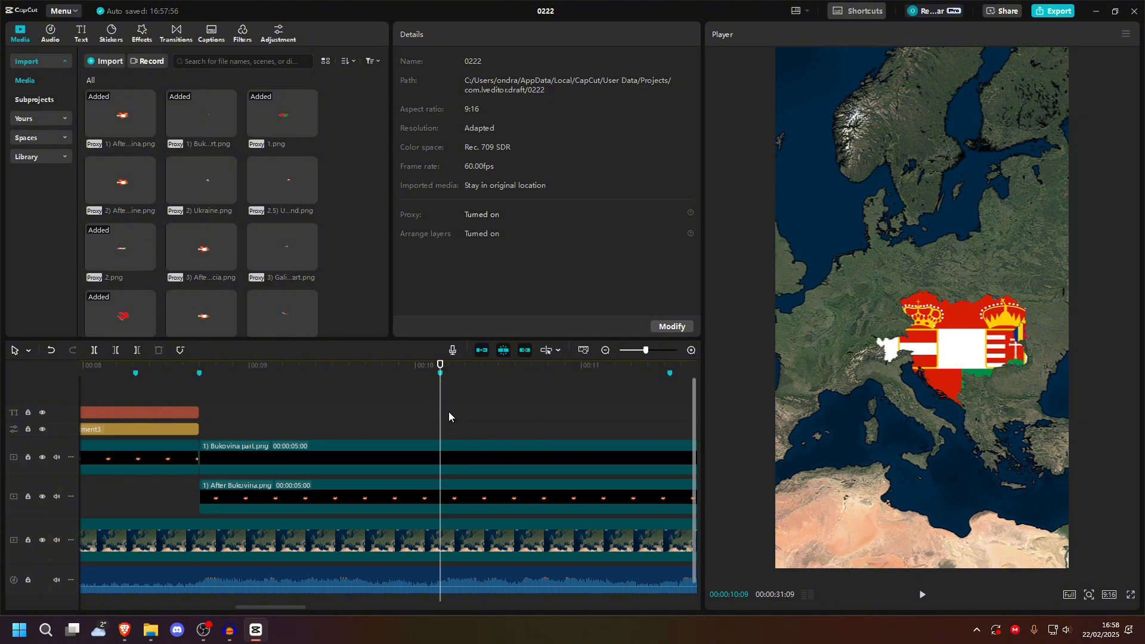
scroll(479, 413, right, 3)
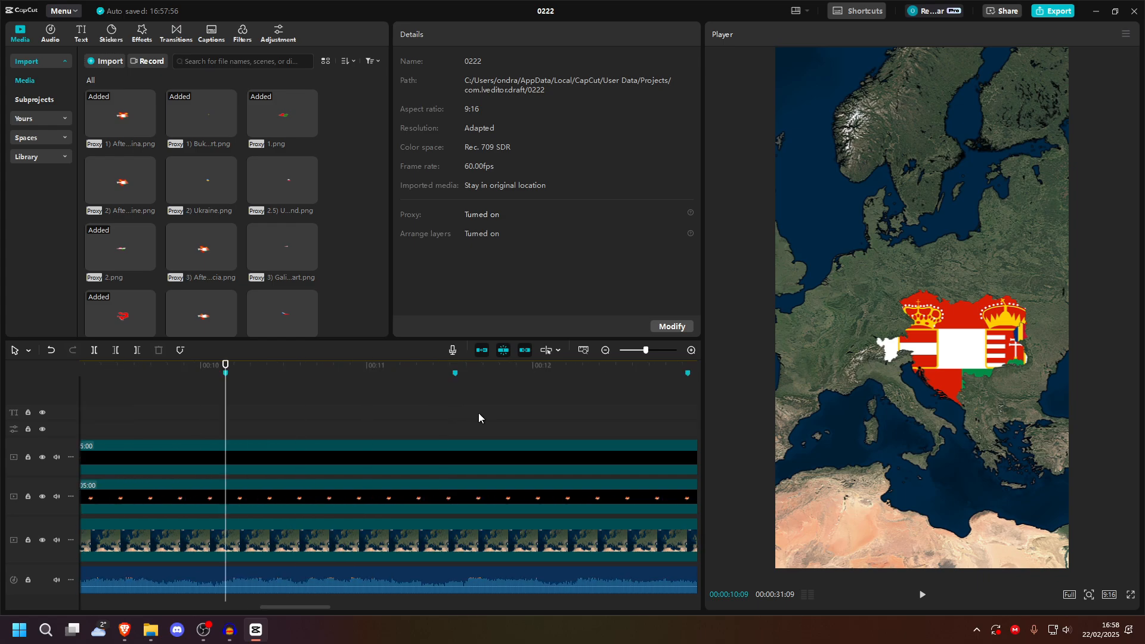
click(455, 375)
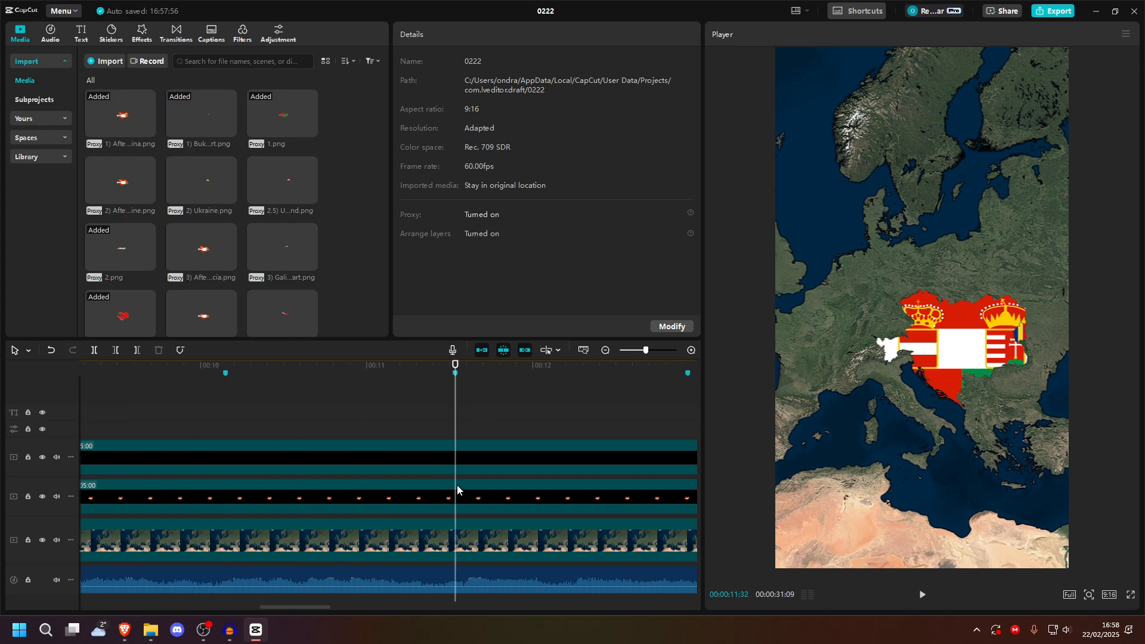
key(ctrl+b)
click(465, 468)
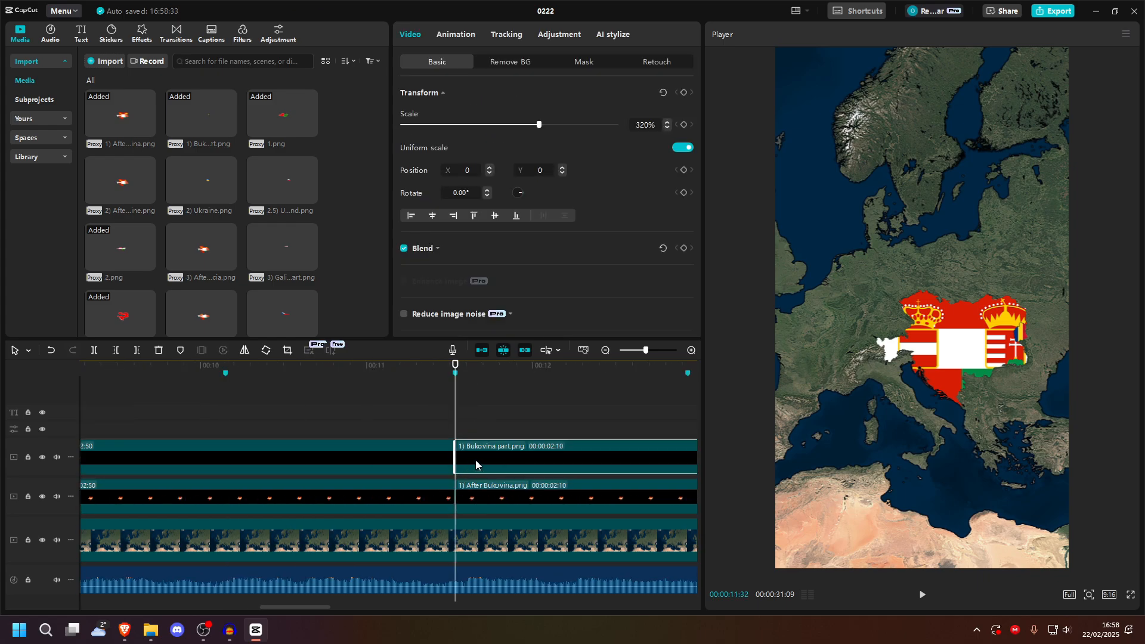
key(Delete)
click(476, 498)
key(Delete)
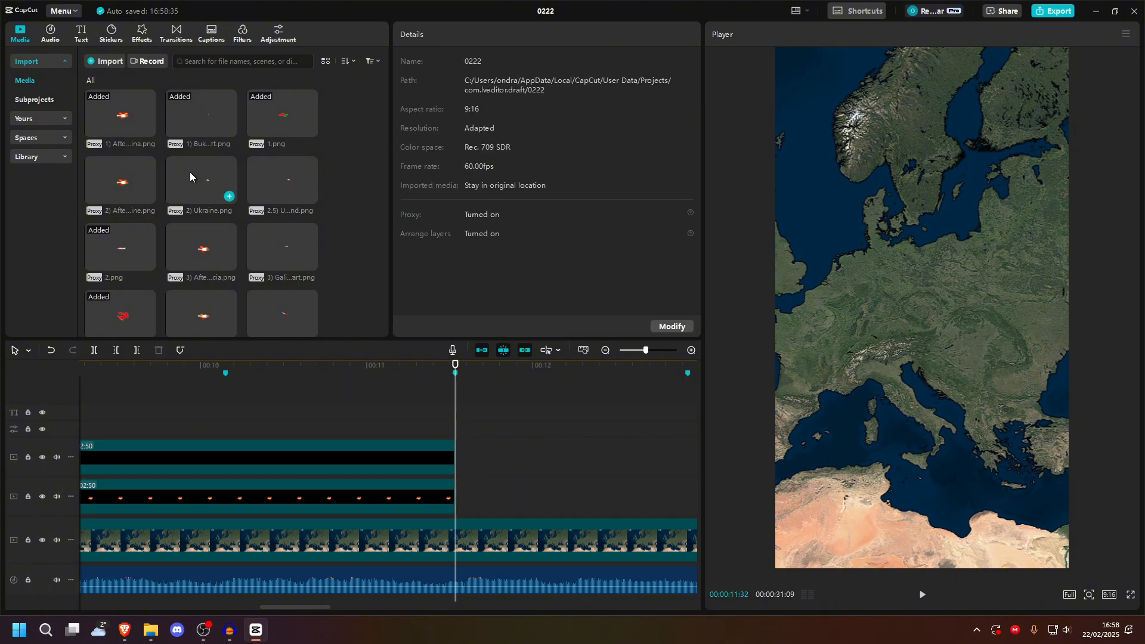
Step: Add 2) After Ukraine.png with 2) Ukraine.png above it at the 00:00:11:32 marker, and scale both clips to 320%
drag(113, 186, 460, 500)
drag(218, 190, 457, 463)
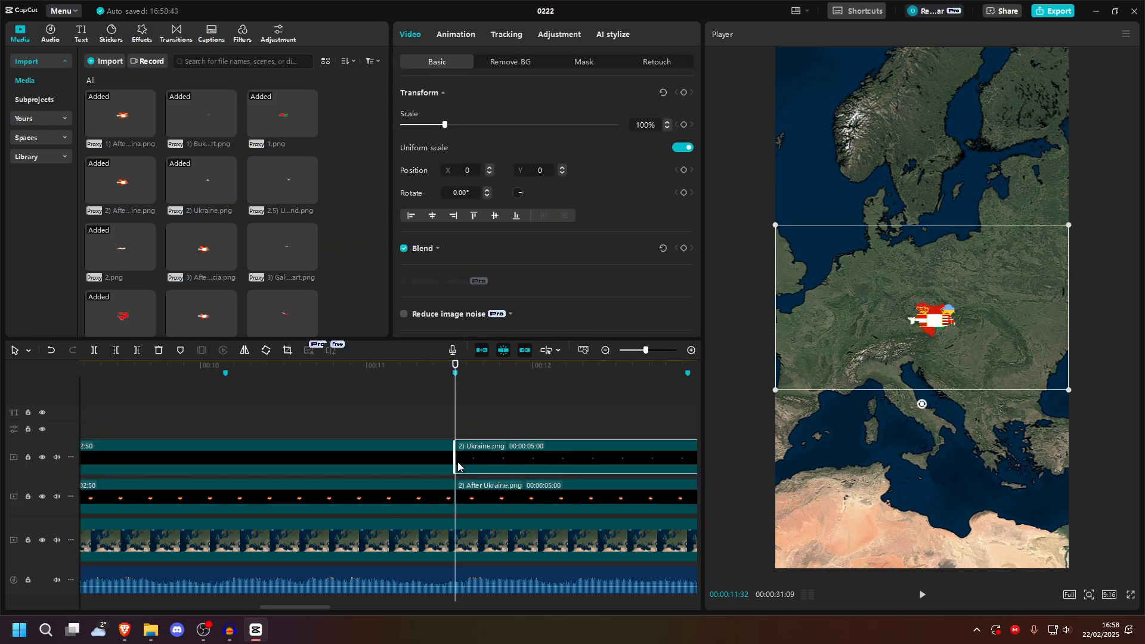
ctrl+click(509, 489)
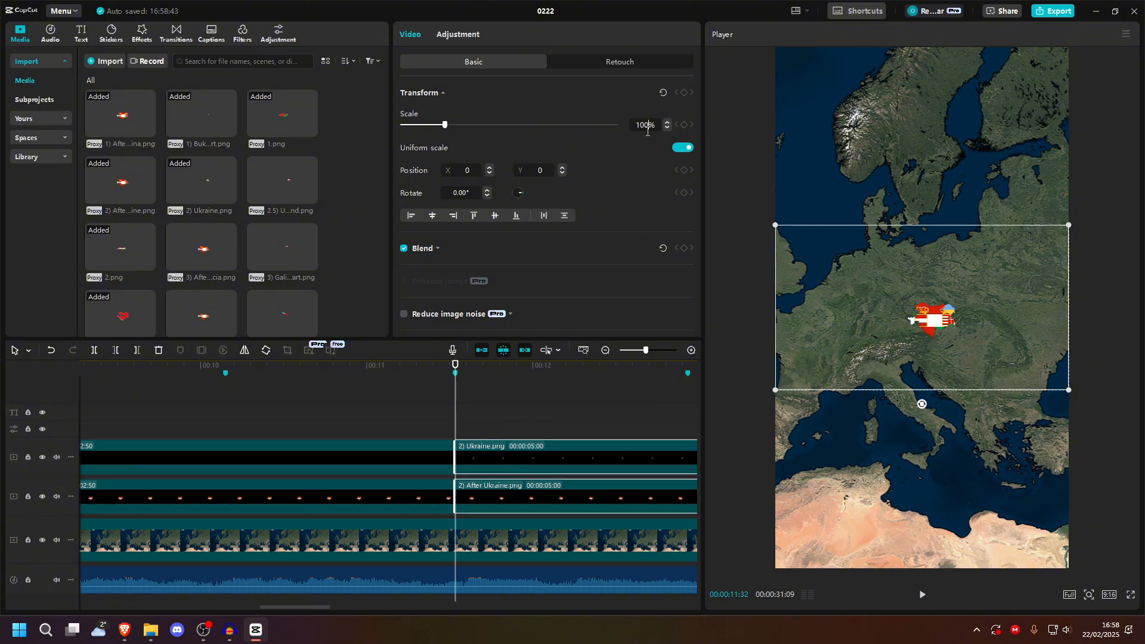
click(489, 421)
click(498, 500)
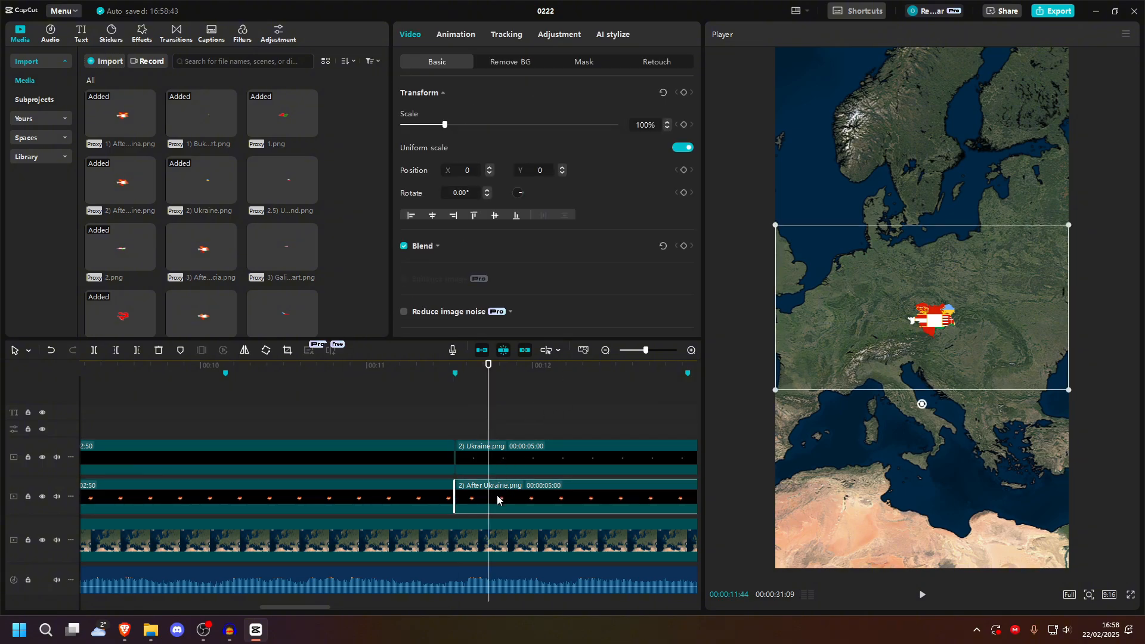
ctrl+click(505, 456)
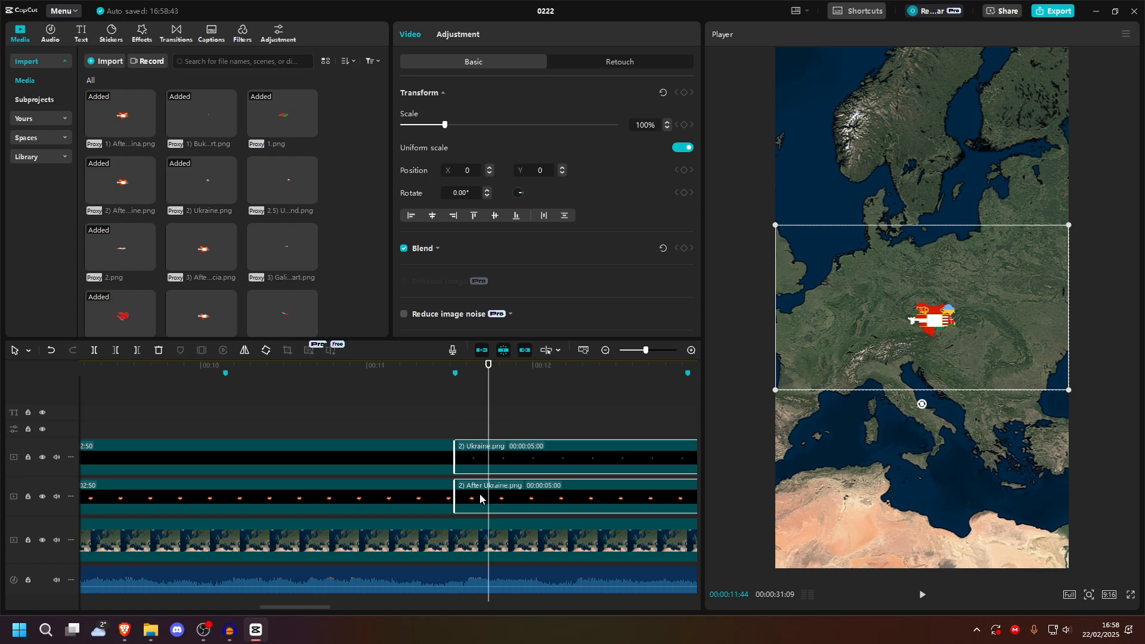
click(645, 126)
text(320)
key(Return)
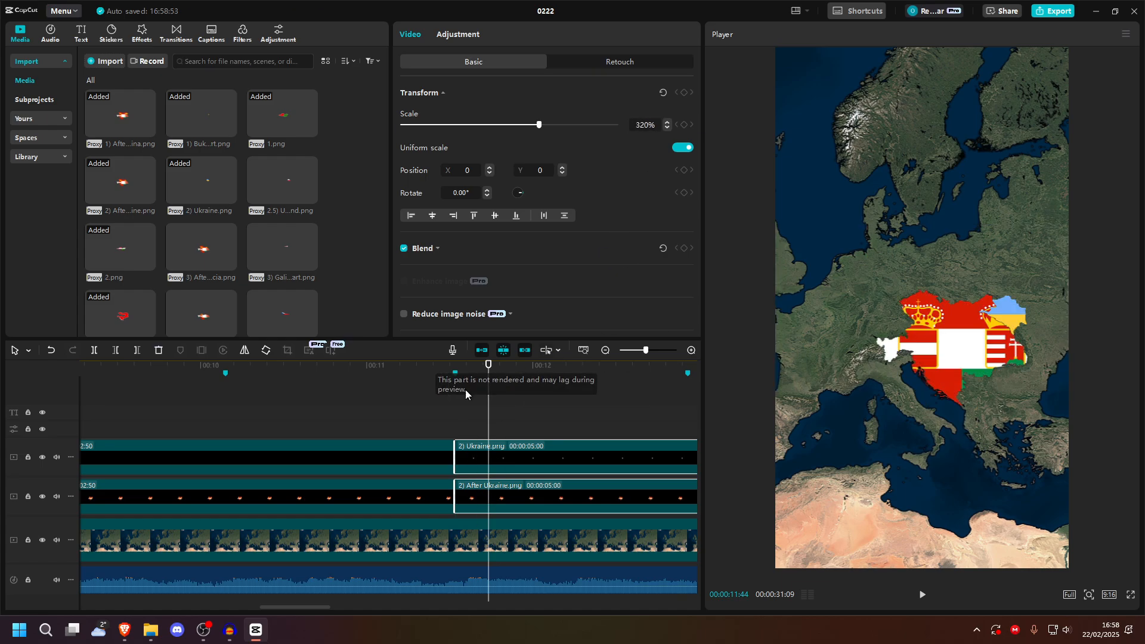
Step: Play back the change from the Bukovina clips to the Ukraine clips
click(450, 405)
key(space)
key(space)
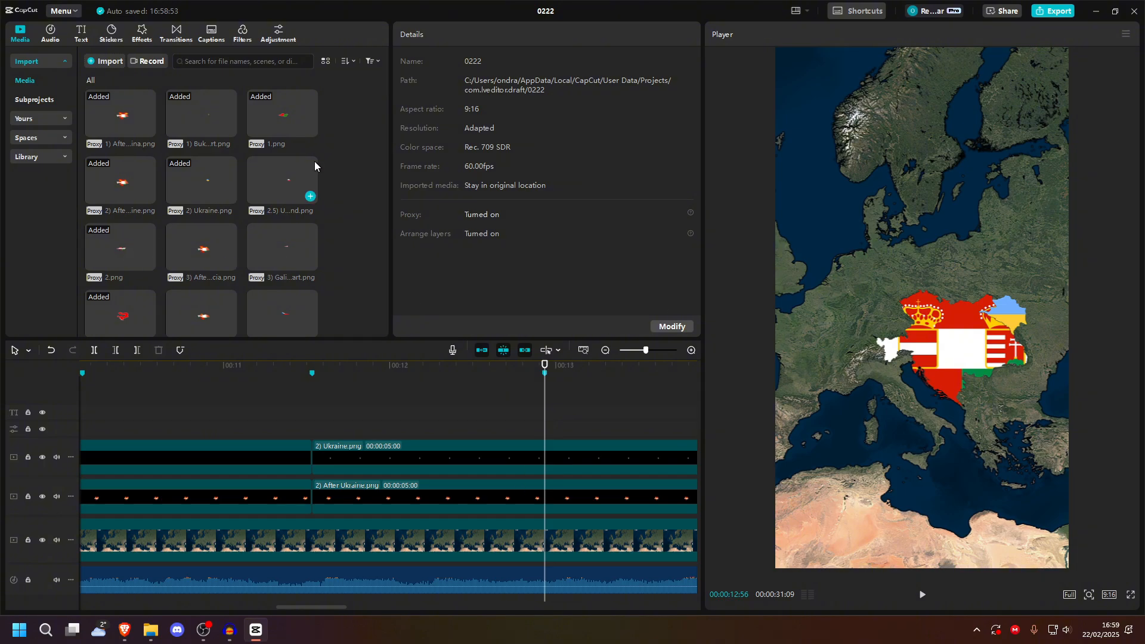
Step: Add 2.5) Ukraine +Poland.png on a new track at the 00:00:12:56 marker and scale it to 320%
scroll(339, 231, down, 10)
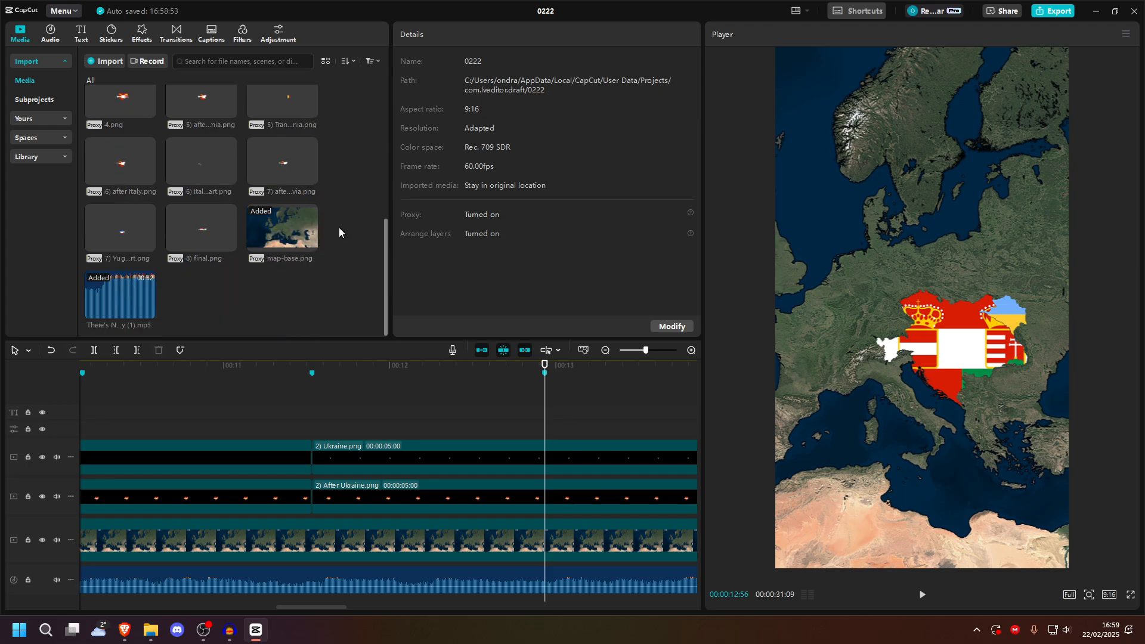
scroll(338, 228, up, 10)
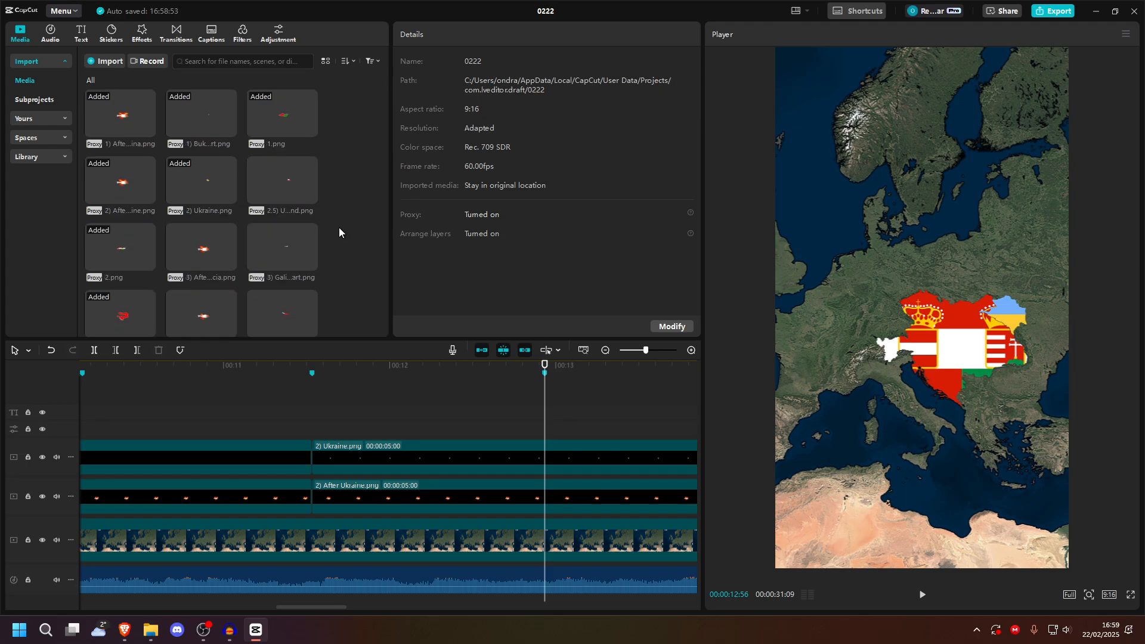
drag(271, 181, 543, 421)
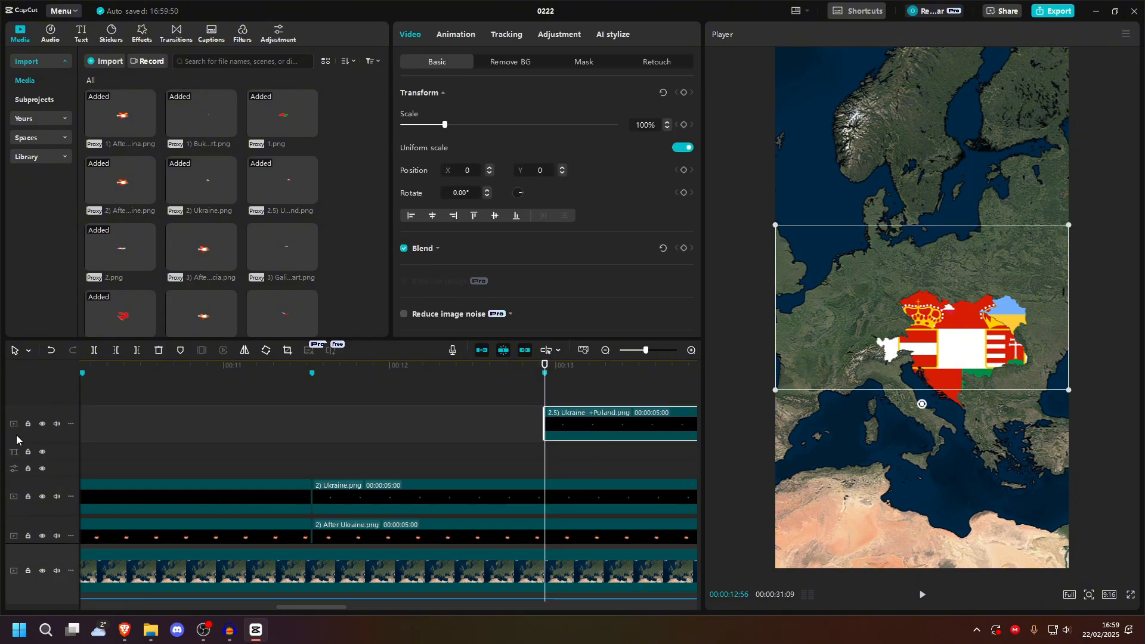
click(70, 424)
Step: Play back the change from the Ukraine flag to the Ukraine +Poland overlay around the 00:00:12:56 marker
drag(544, 400, 494, 406)
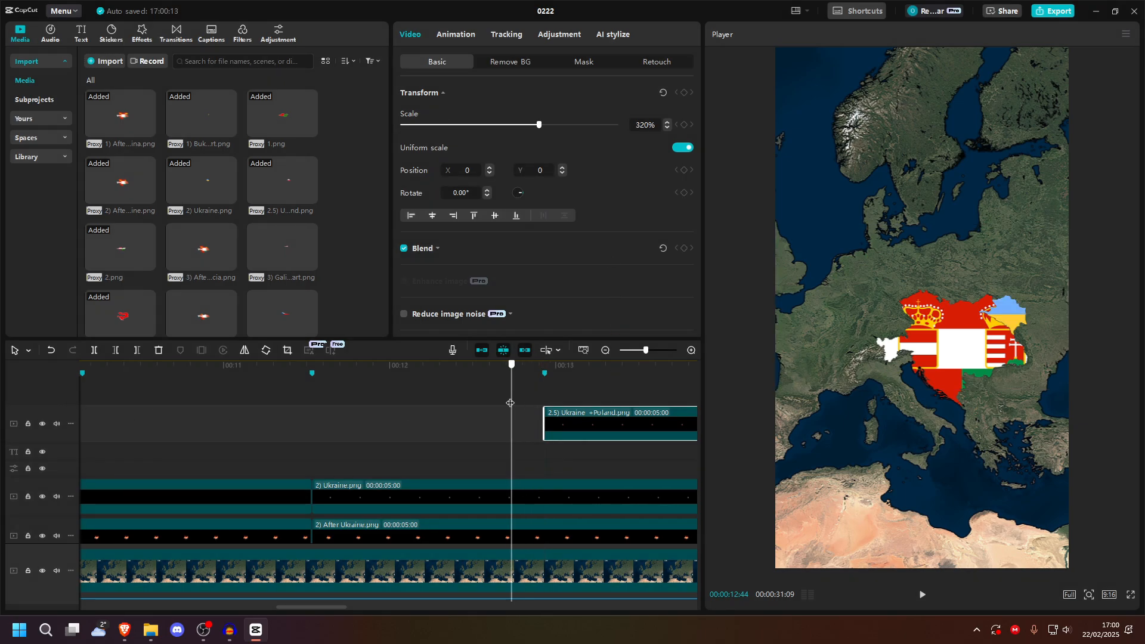
key(space)
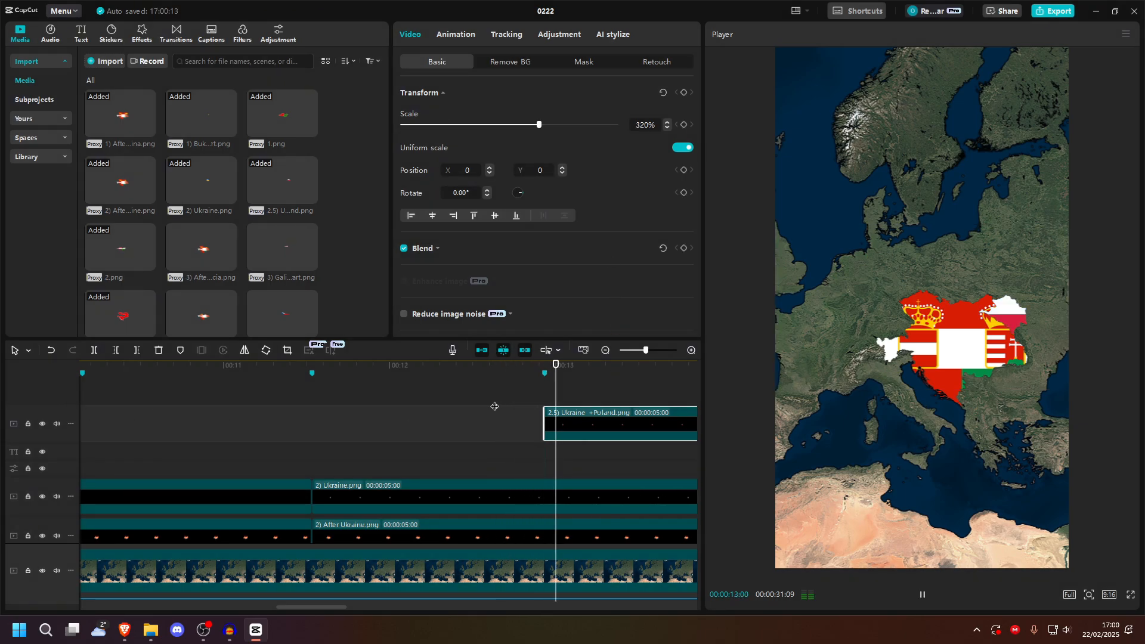
key(space)
click(497, 391)
click(497, 390)
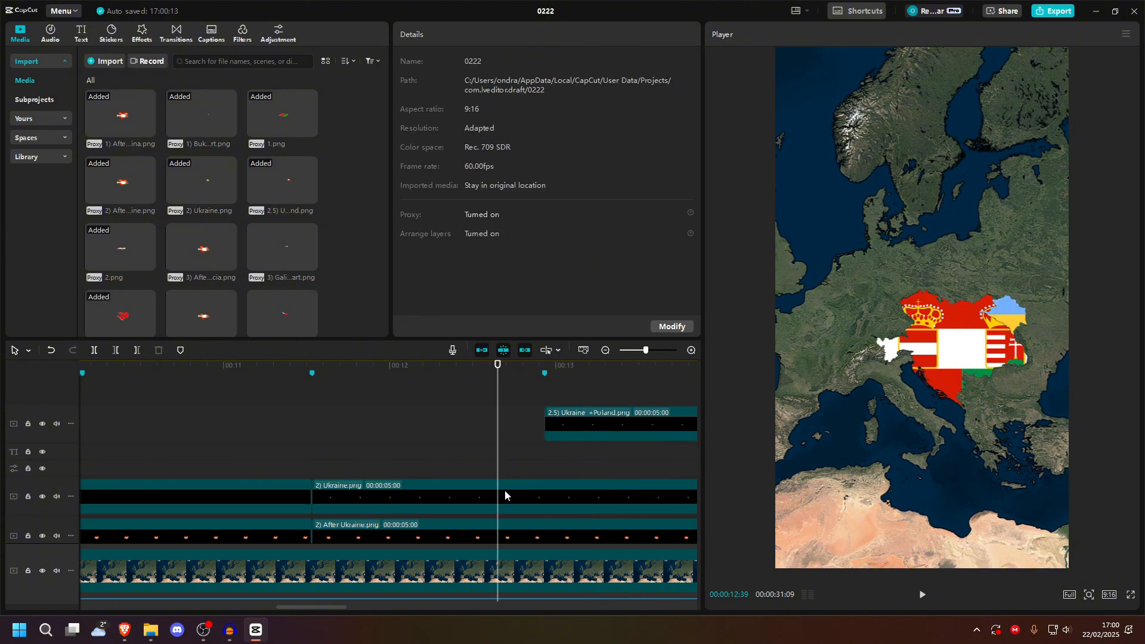
key(space)
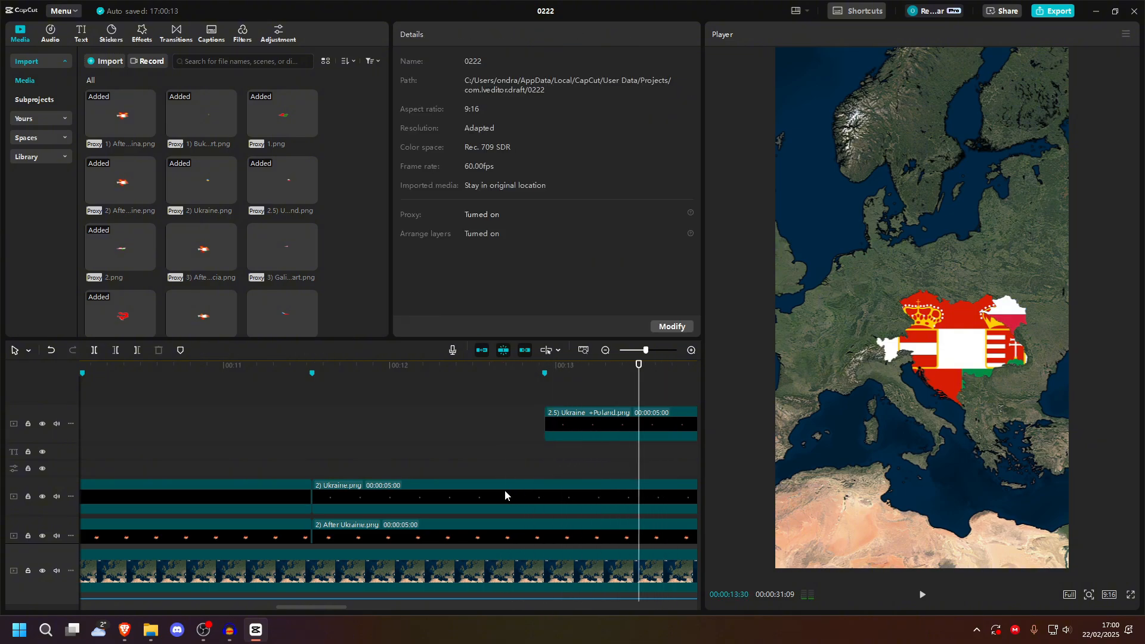
Step: Trim the start of 2.5) Ukraine +Poland.png and the end of 2) Ukraine.png to 00:00:13:01
click(523, 450)
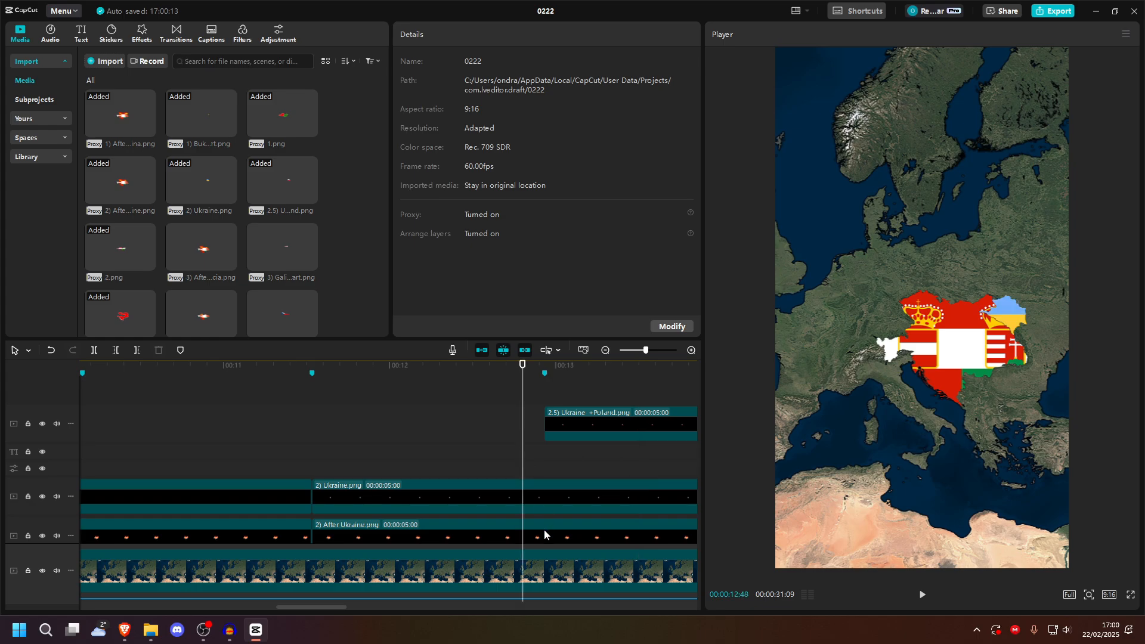
click(547, 455)
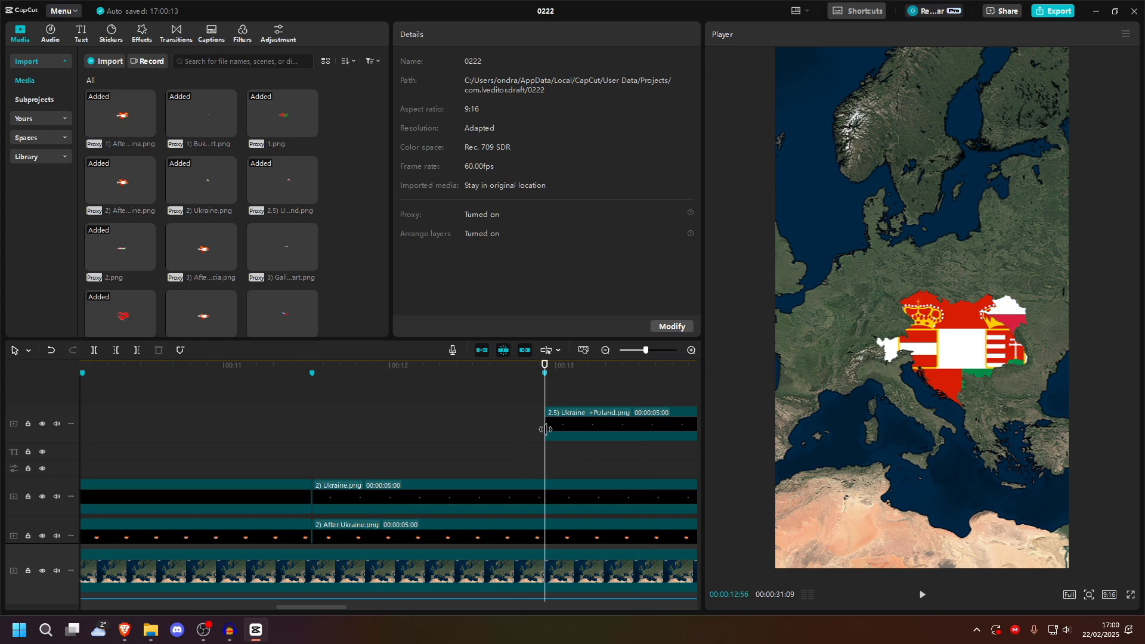
click(544, 426)
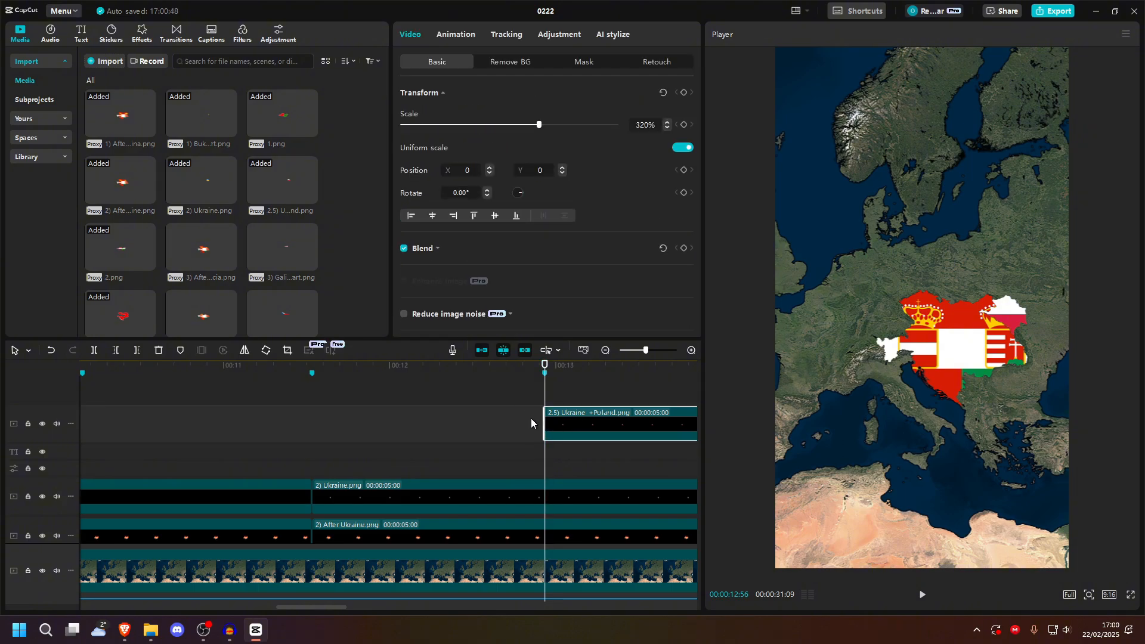
drag(544, 426, 558, 424)
click(559, 499)
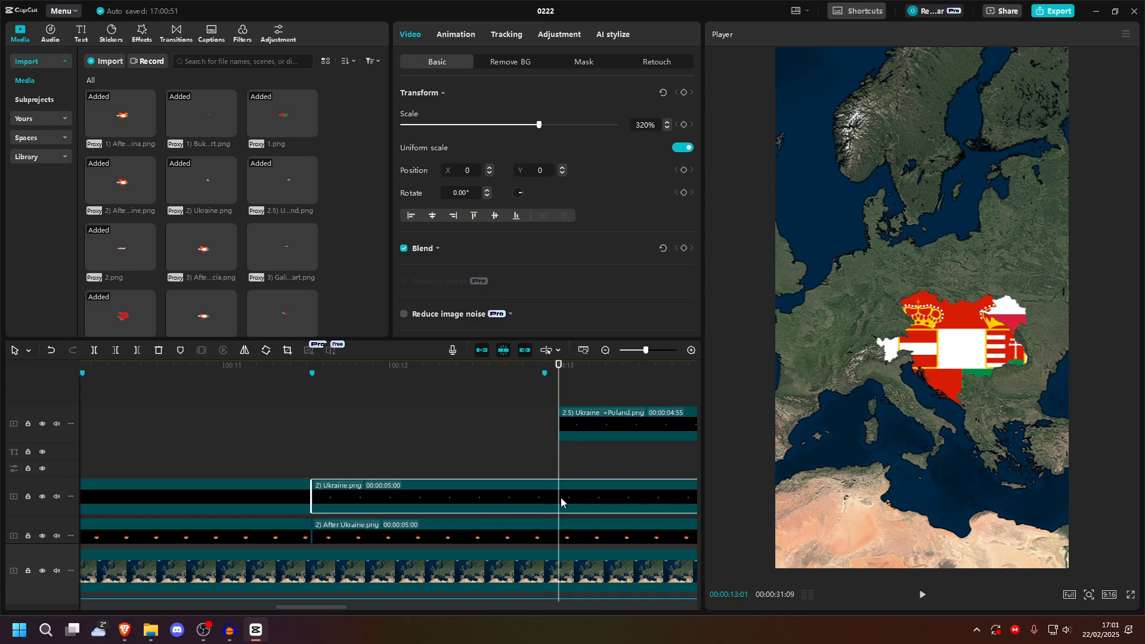
key(w)
Step: Hide the 2.5) Ukraine +Poland.png track and keyframe Exposure and Whites at 0 on 2) Ukraine.png at 00:00:12:56
click(500, 484)
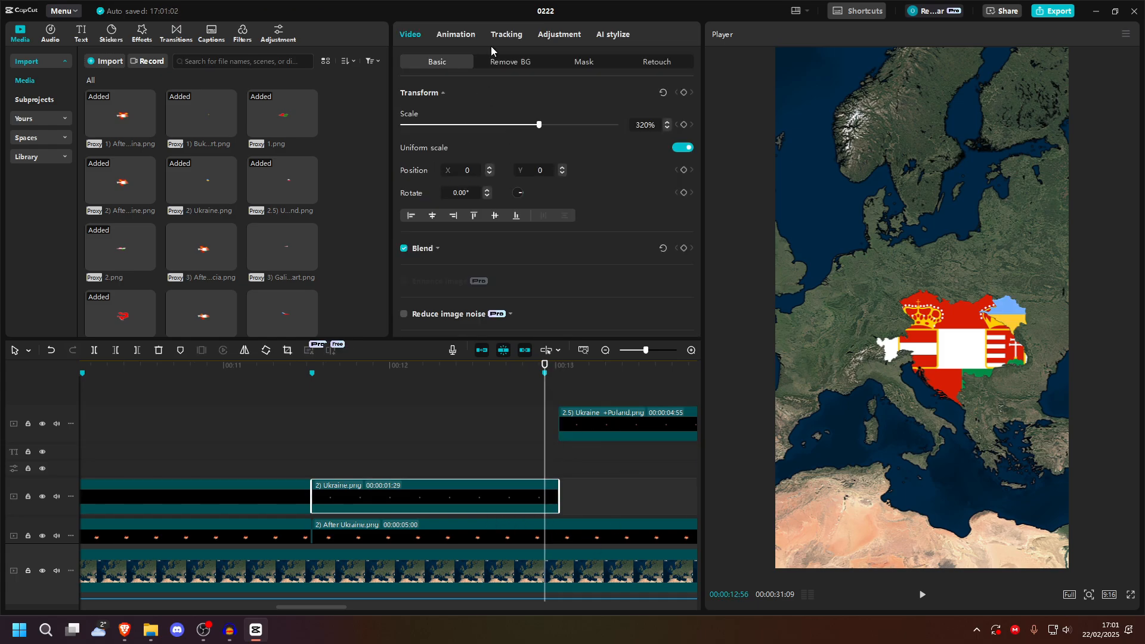
click(563, 40)
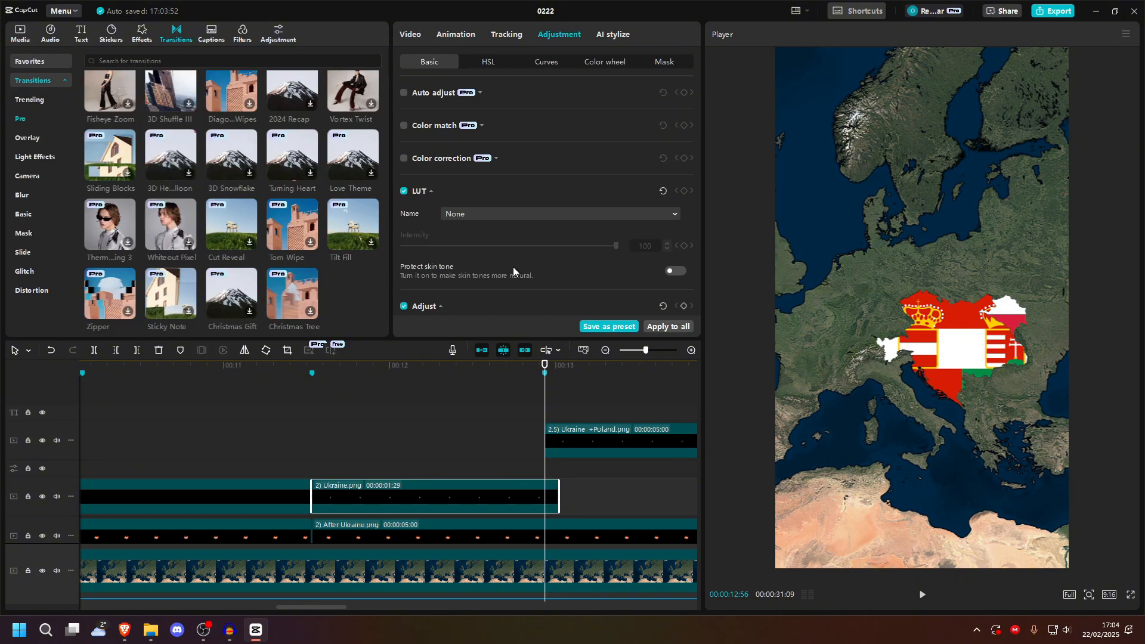
scroll(503, 218, down, 5)
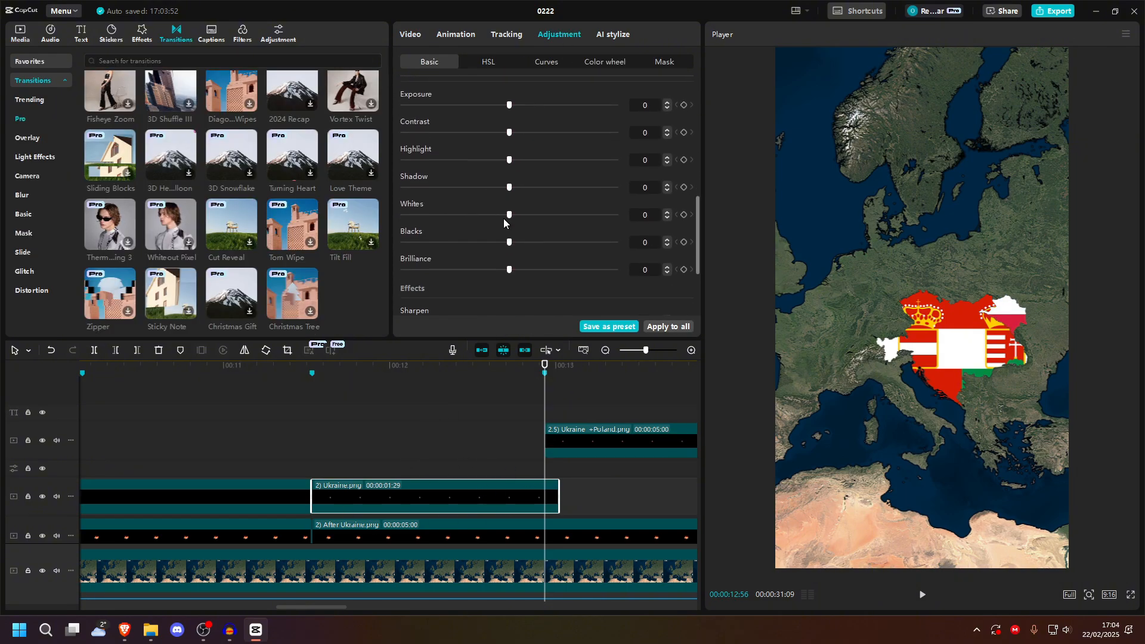
click(42, 441)
scroll(692, 191, down, 2)
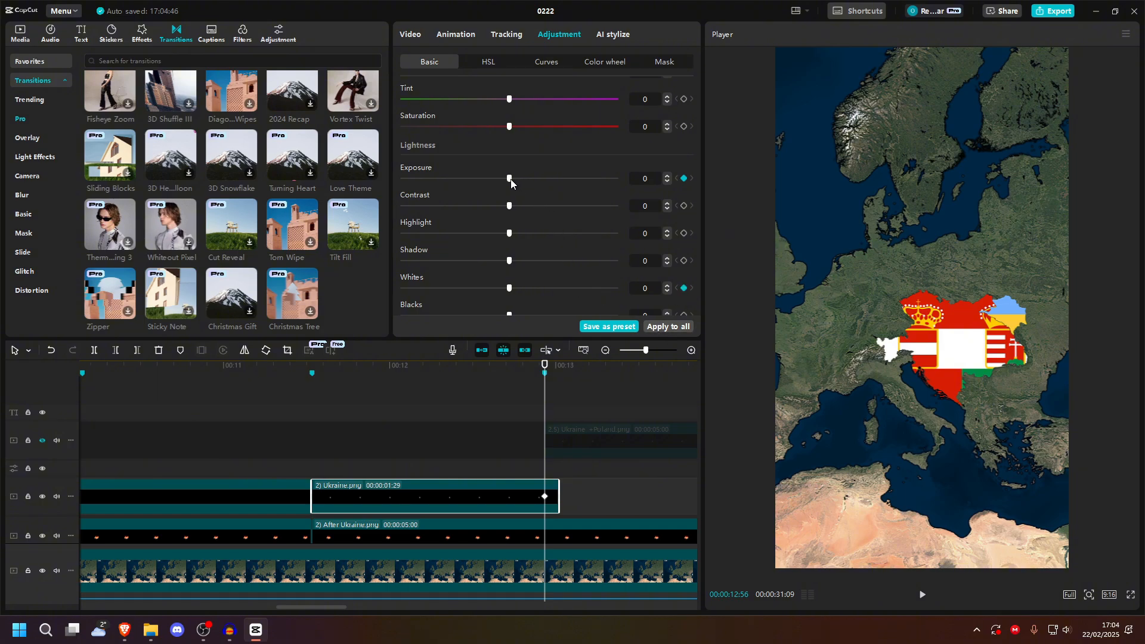
drag(511, 179, 620, 179)
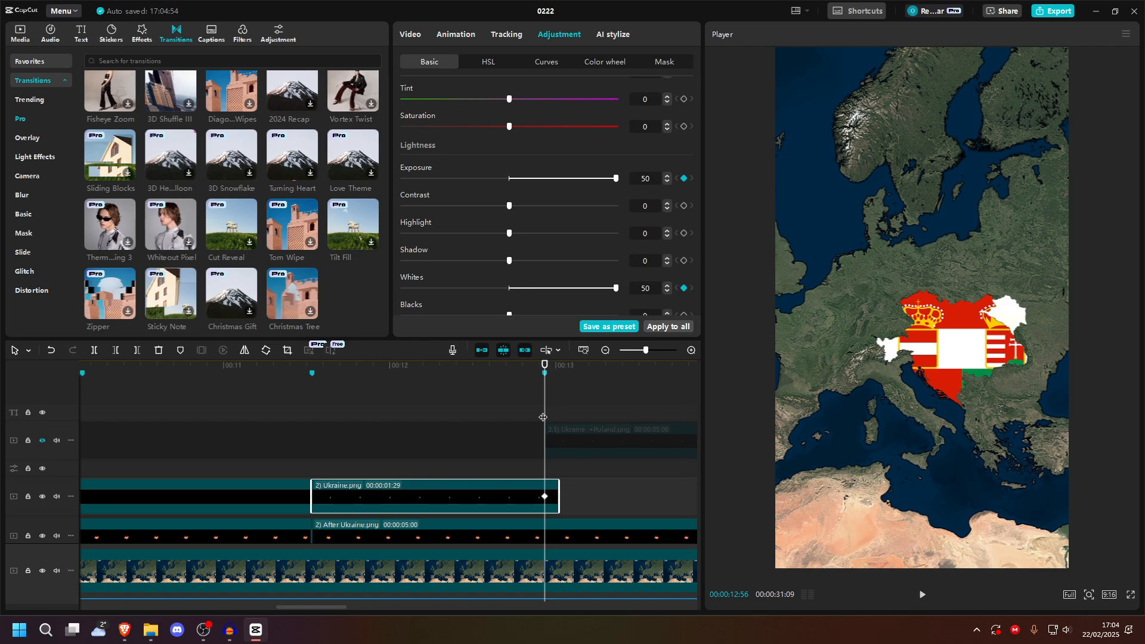
key(ctrl+z)
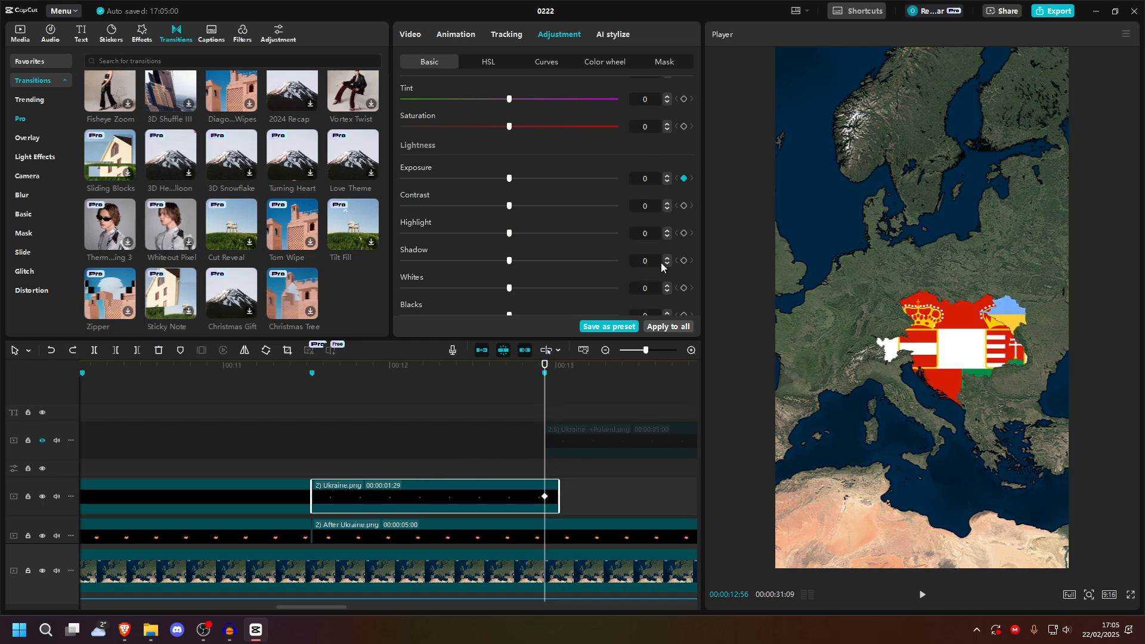
click(684, 288)
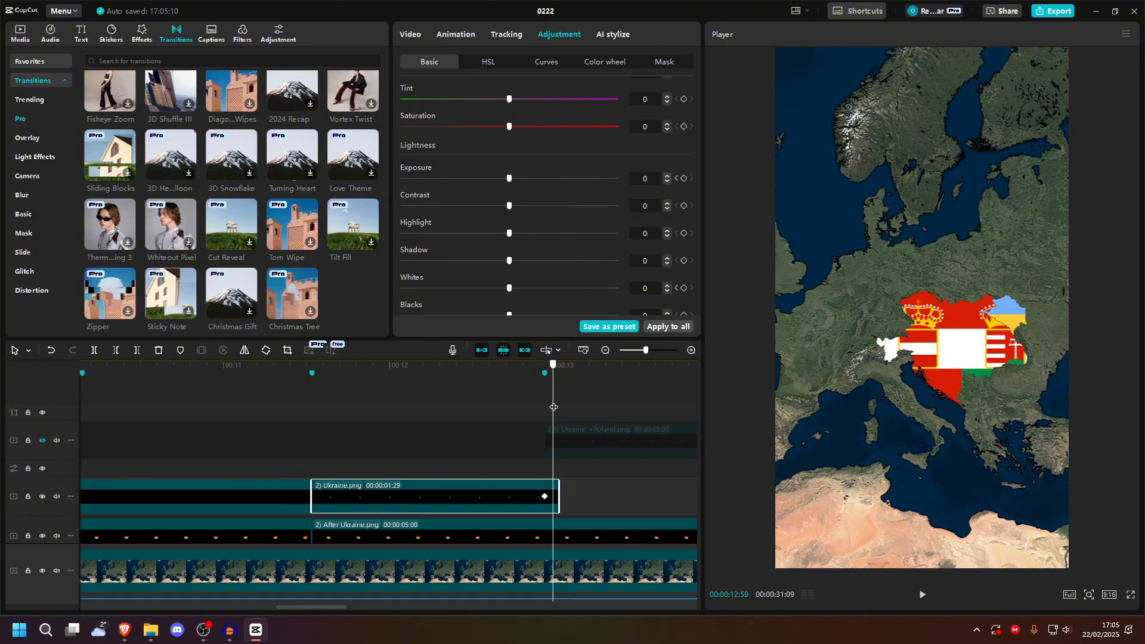
Step: Keyframe Exposure and Whites at 50 on 2) Ukraine.png at its end, 00:00:13:01
drag(545, 409, 558, 412)
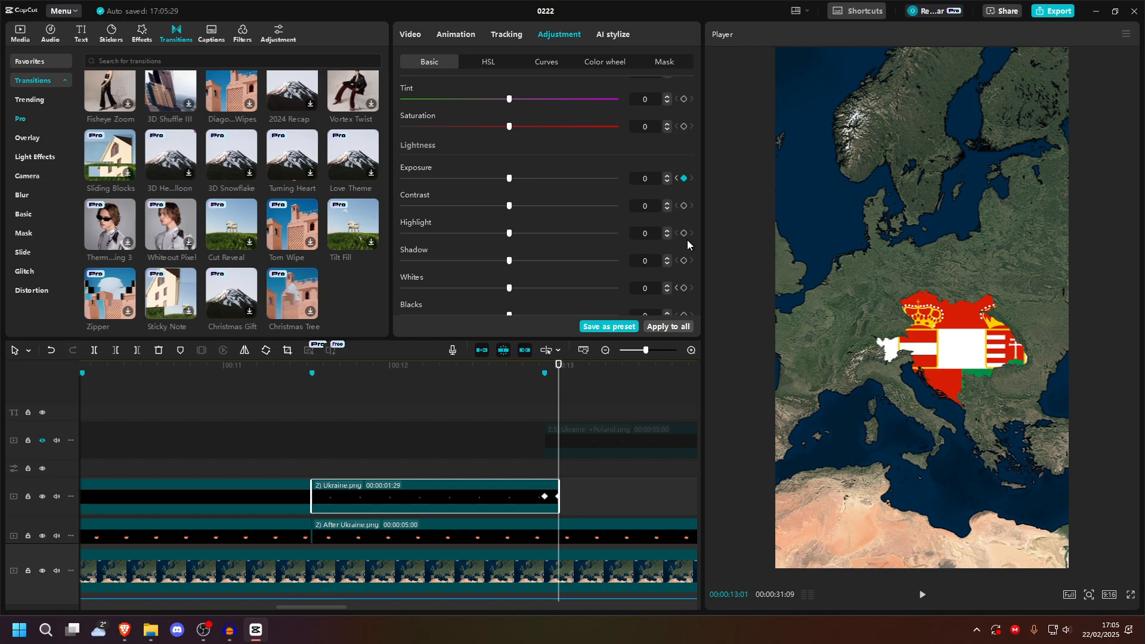
click(683, 284)
drag(510, 178, 841, 179)
drag(509, 288, 617, 288)
Step: Play back the brightening at the end of the 2) Ukraine.png clip
drag(559, 407, 522, 413)
key(space)
key(space)
click(516, 410)
key(space)
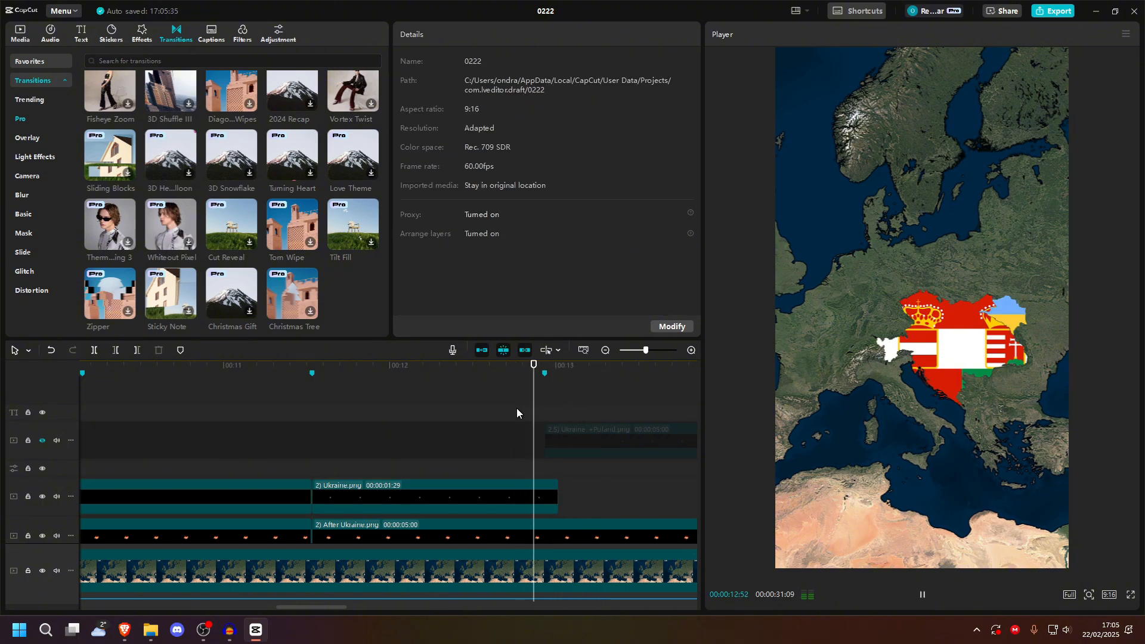
key(space)
Step: Unhide the 2.5) Ukraine +Poland.png track and play back its overlap with 2) Ukraine.png
click(590, 440)
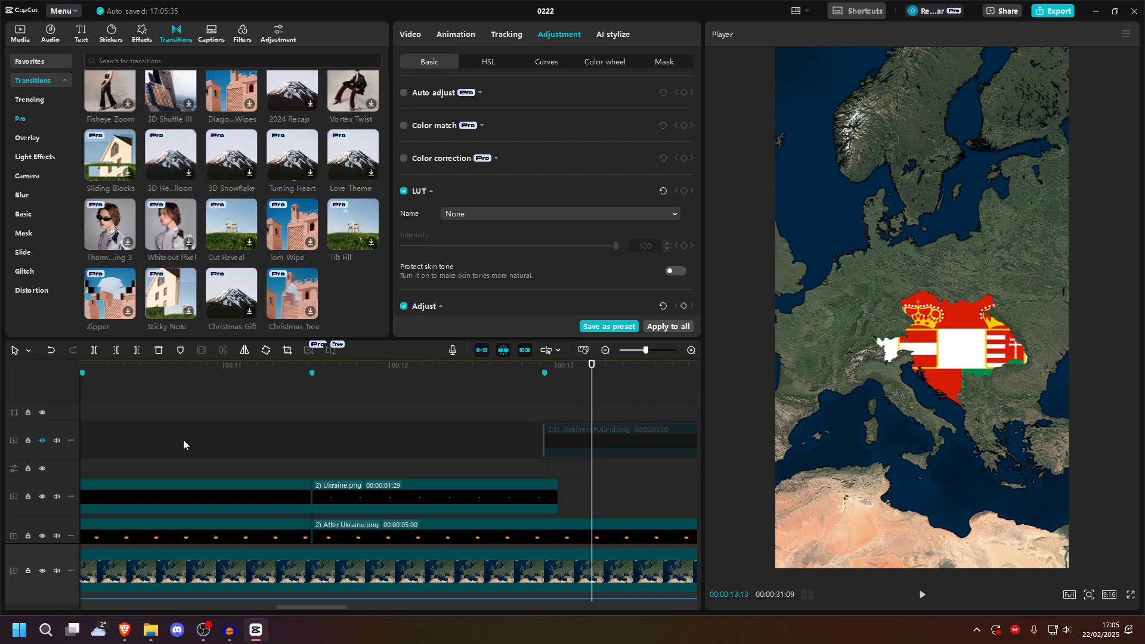
click(42, 440)
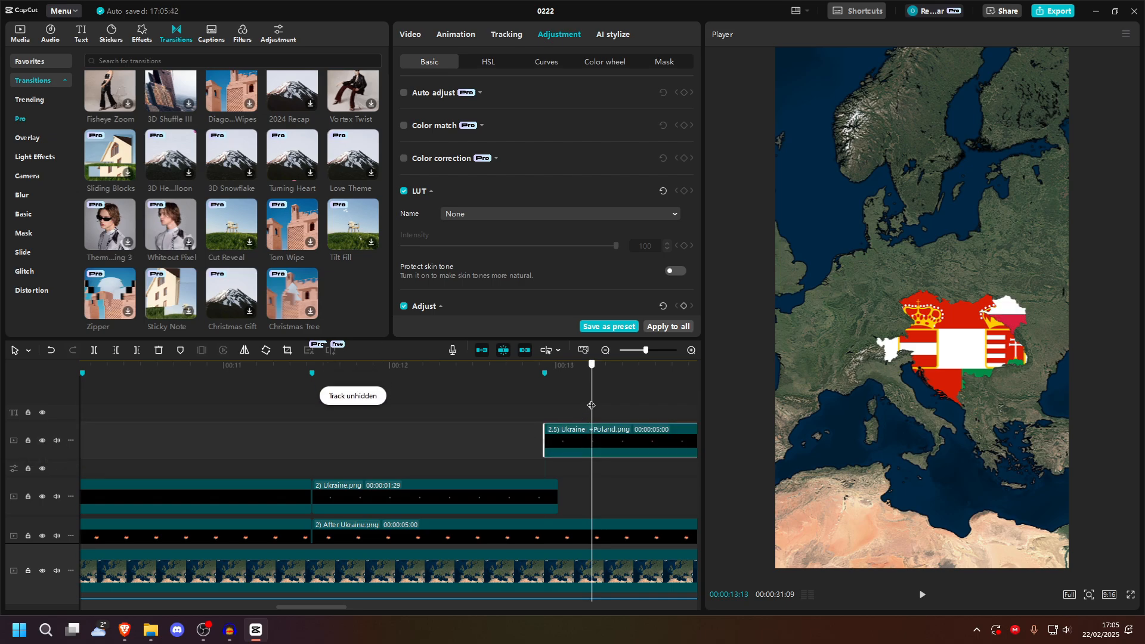
drag(591, 408, 537, 413)
key(space)
key(space)
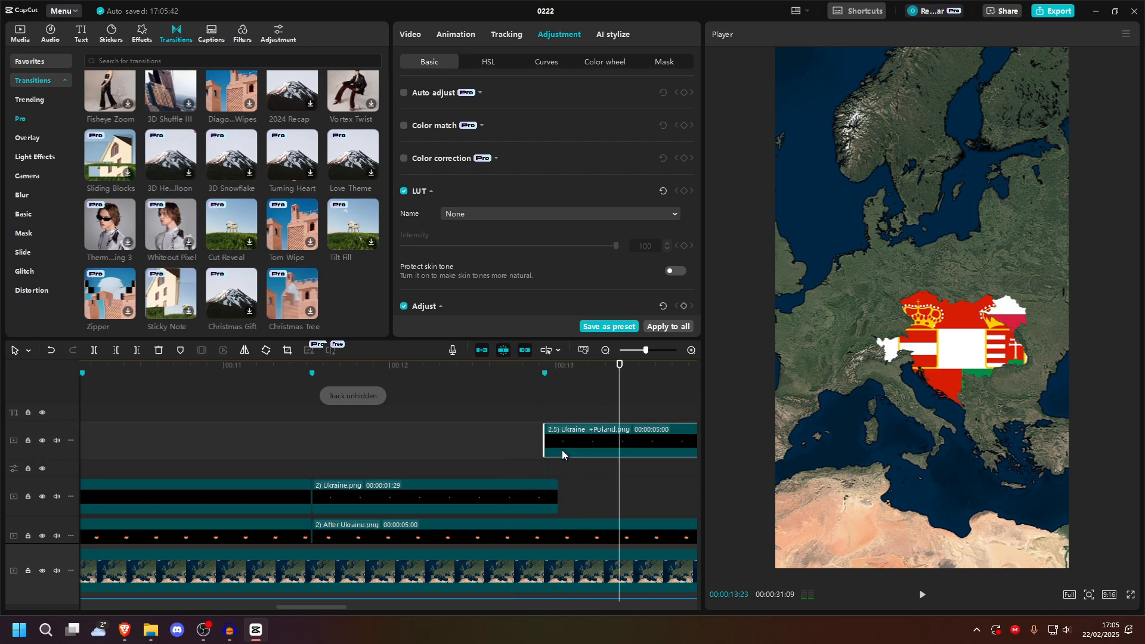
Step: Keyframe the opacity of 2.5) Ukraine +Poland.png from 0% at 00:00:12:56 to 100% at 00:00:13:01
mouse_move(546, 439)
mouse_down()
mouse_move(563, 449)
mouse_move(544, 440)
mouse_up()
click(549, 409)
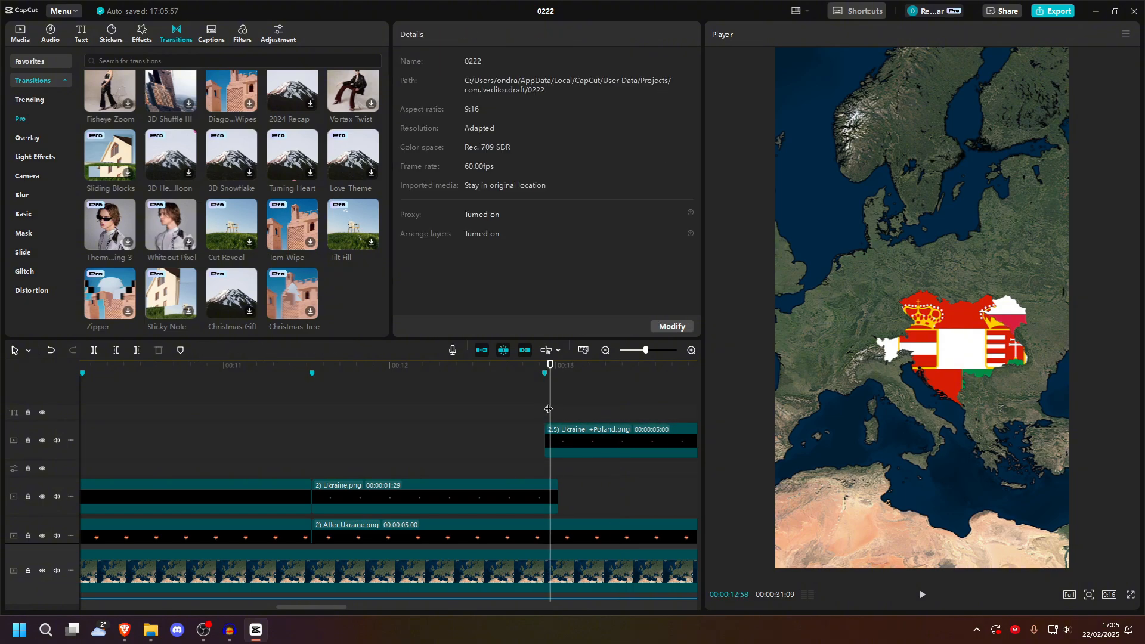
click(543, 409)
click(561, 442)
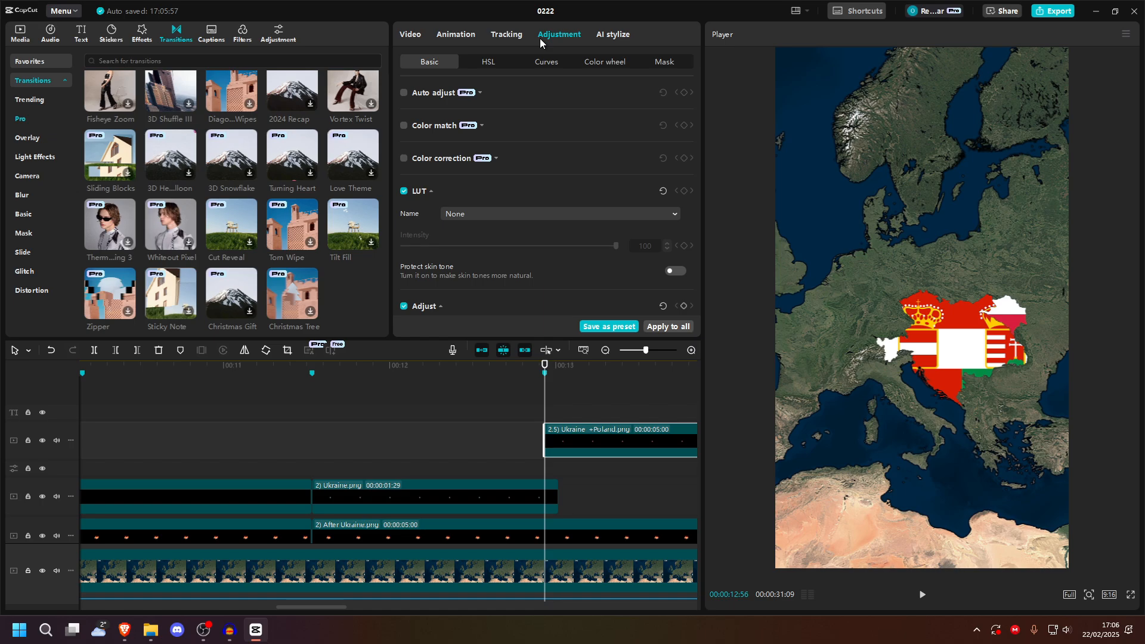
click(416, 38)
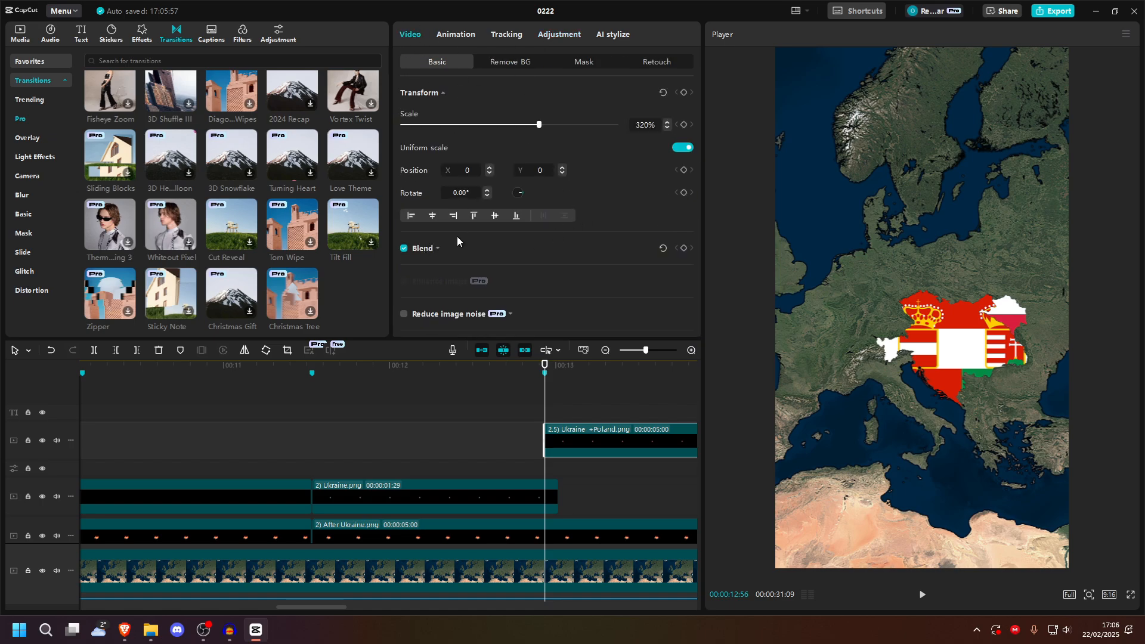
click(438, 248)
click(683, 248)
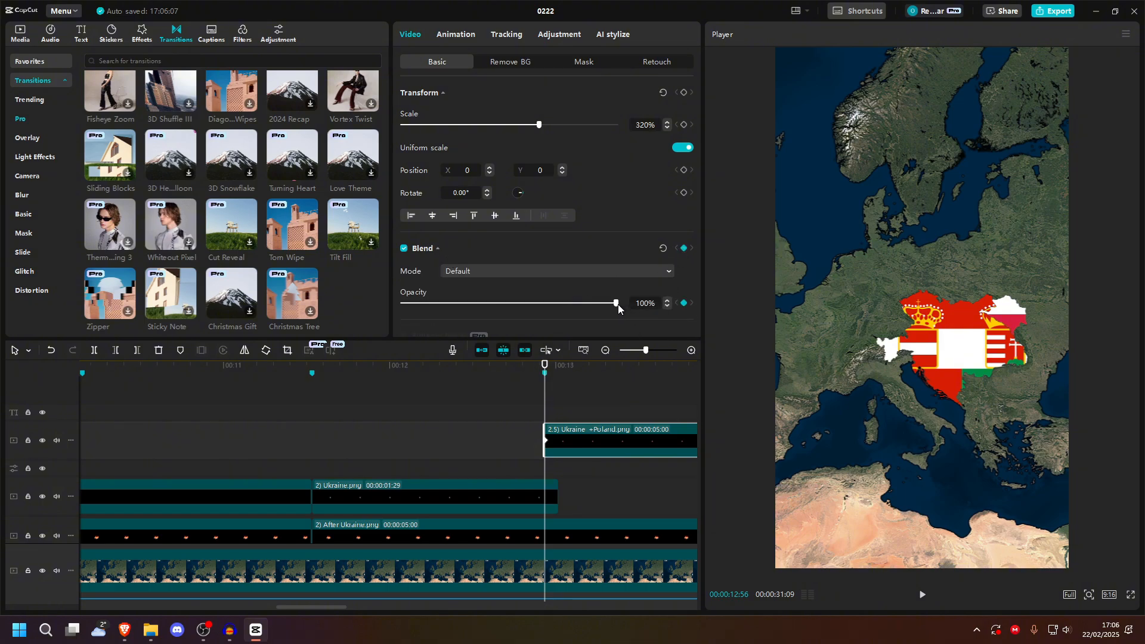
drag(618, 304, 0, 310)
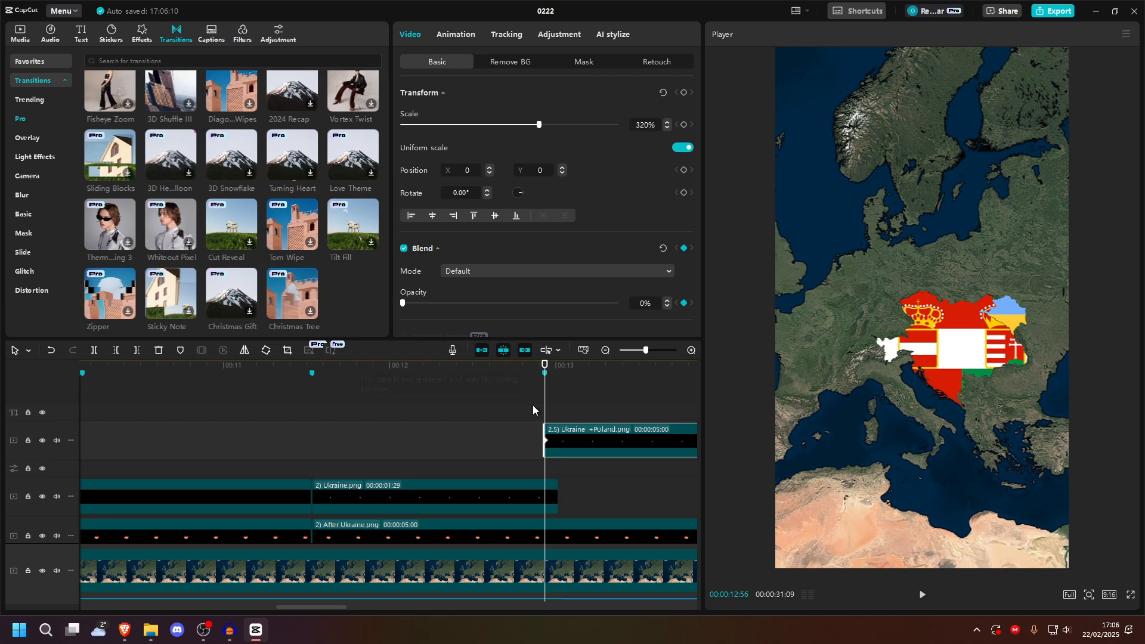
click(555, 409)
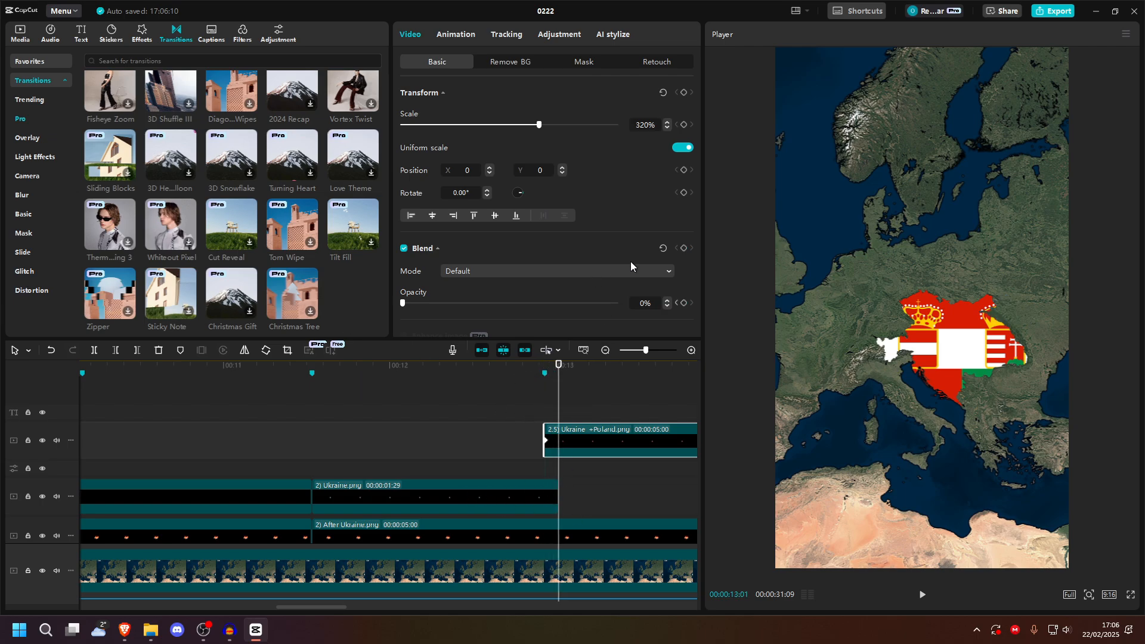
click(684, 248)
drag(403, 306, 621, 305)
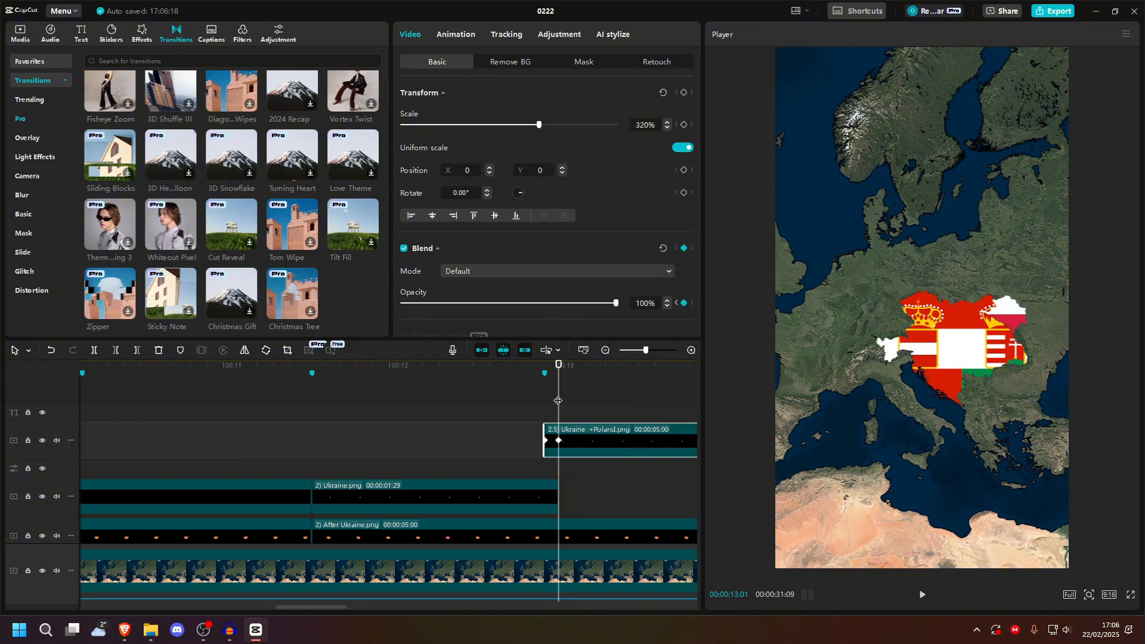
Step: Keyframe Exposure and Whites at 50 on 2.5) Ukraine +Poland.png at 00:00:12:56
drag(559, 401, 542, 406)
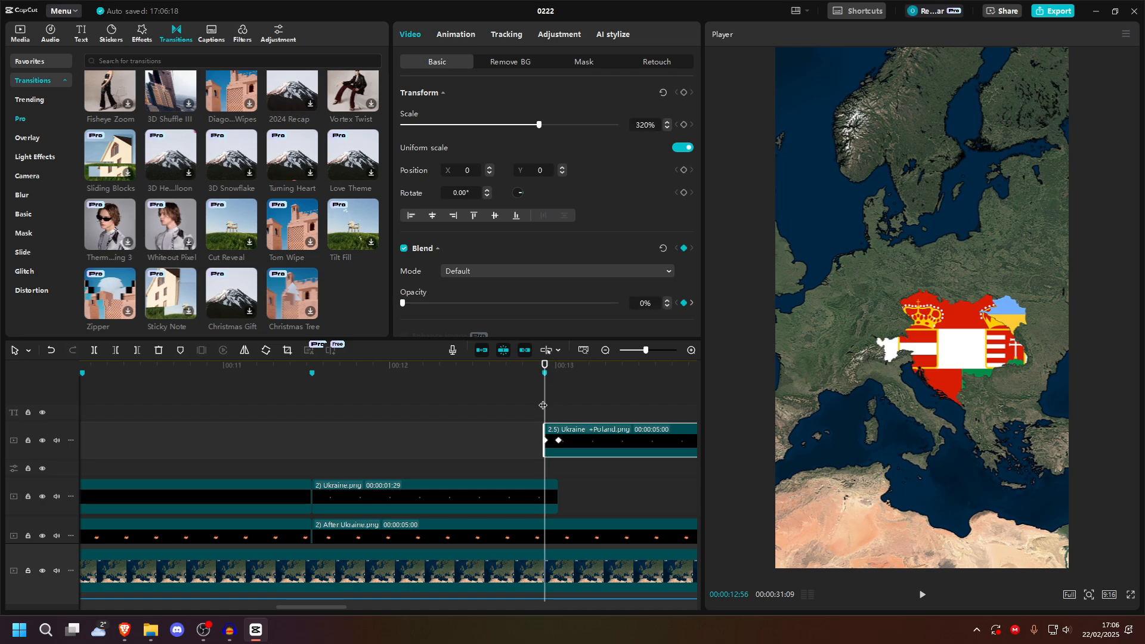
click(556, 34)
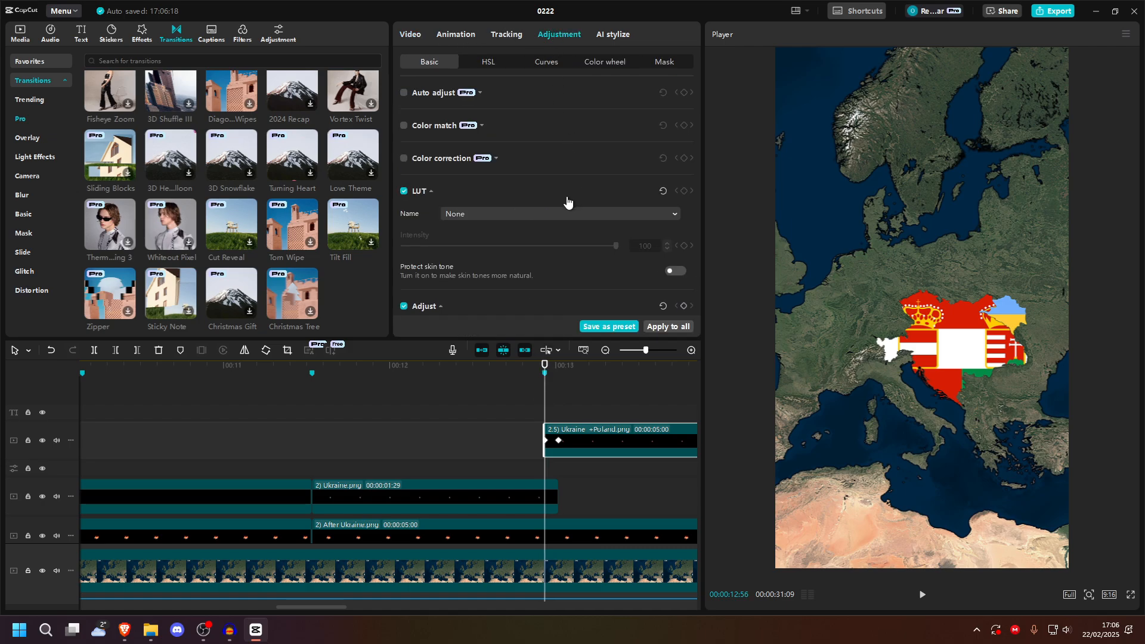
scroll(510, 236, down, 5)
drag(510, 236, 845, 209)
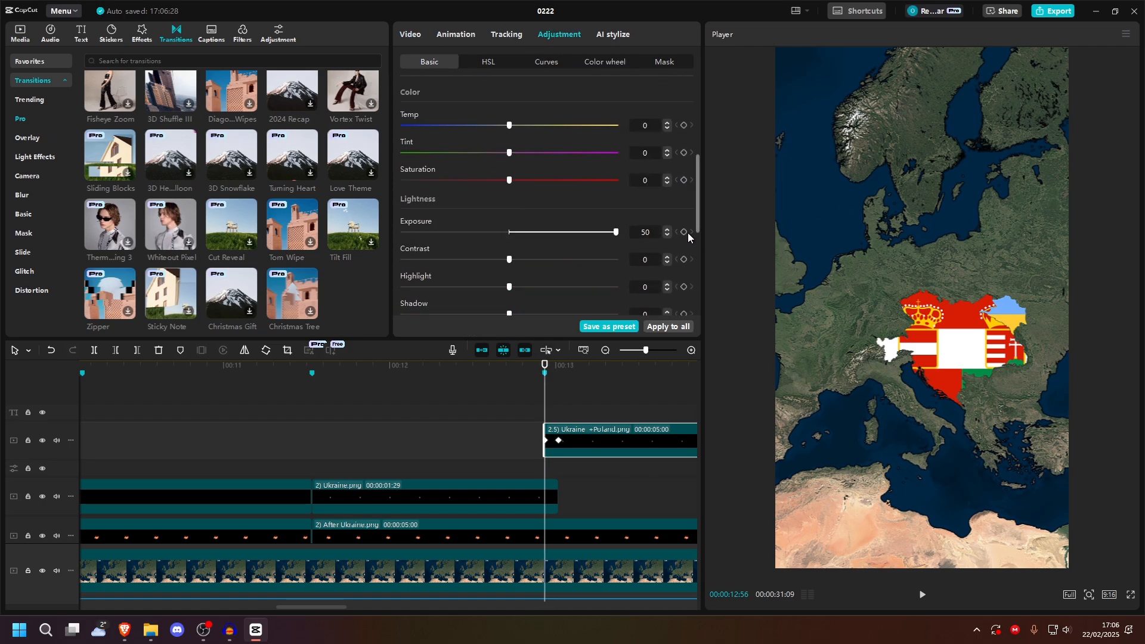
scroll(526, 280, down, 2)
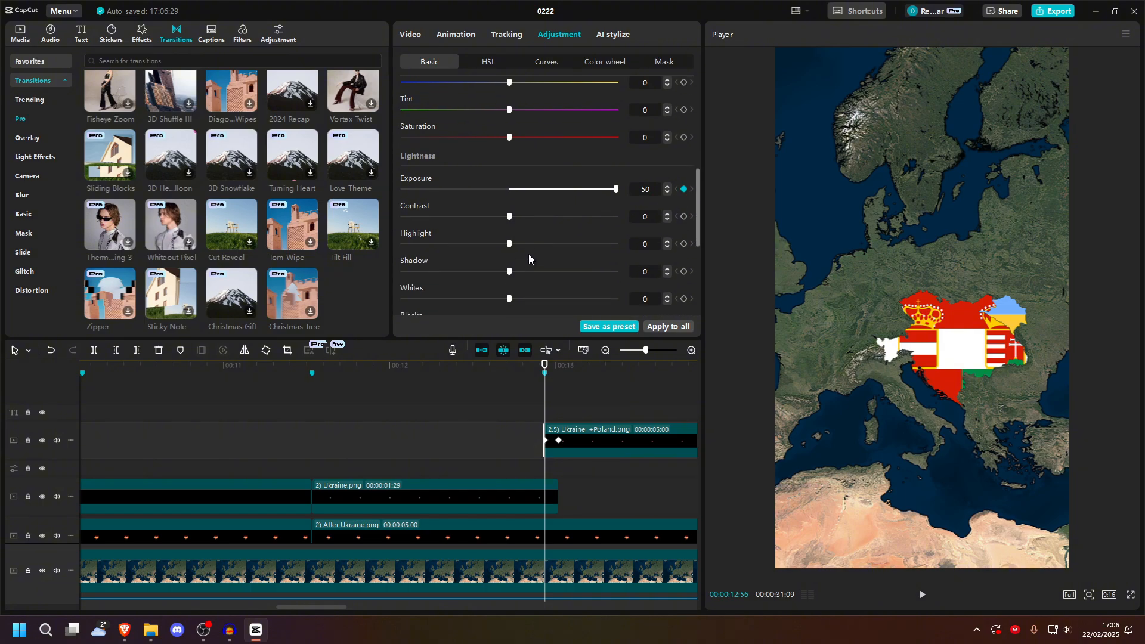
scroll(514, 263, down, 2)
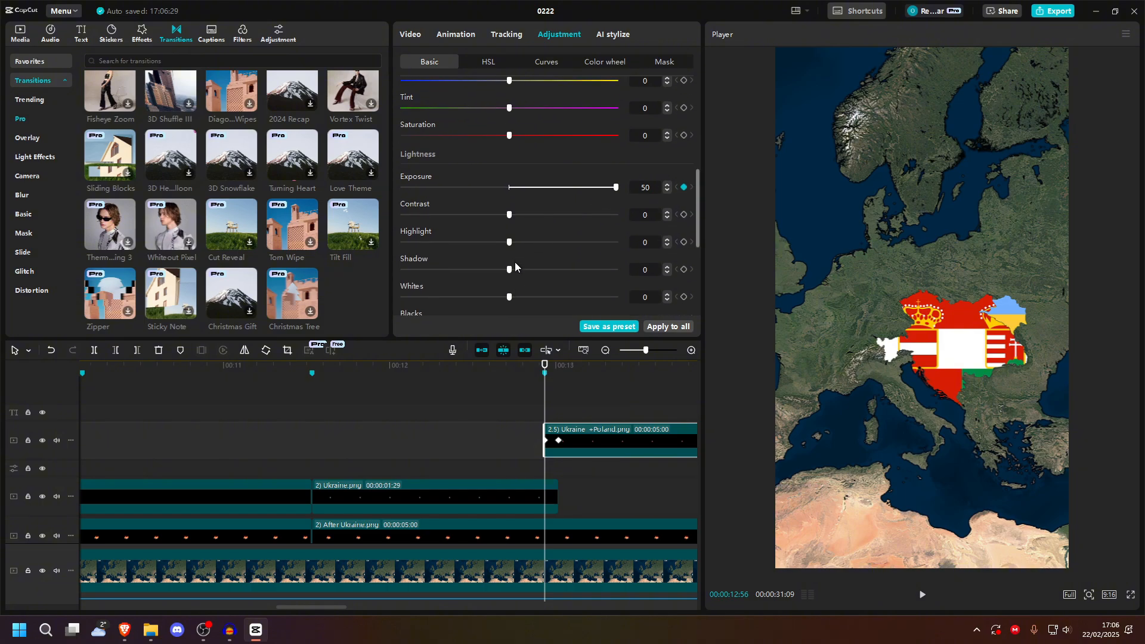
drag(512, 255, 620, 256)
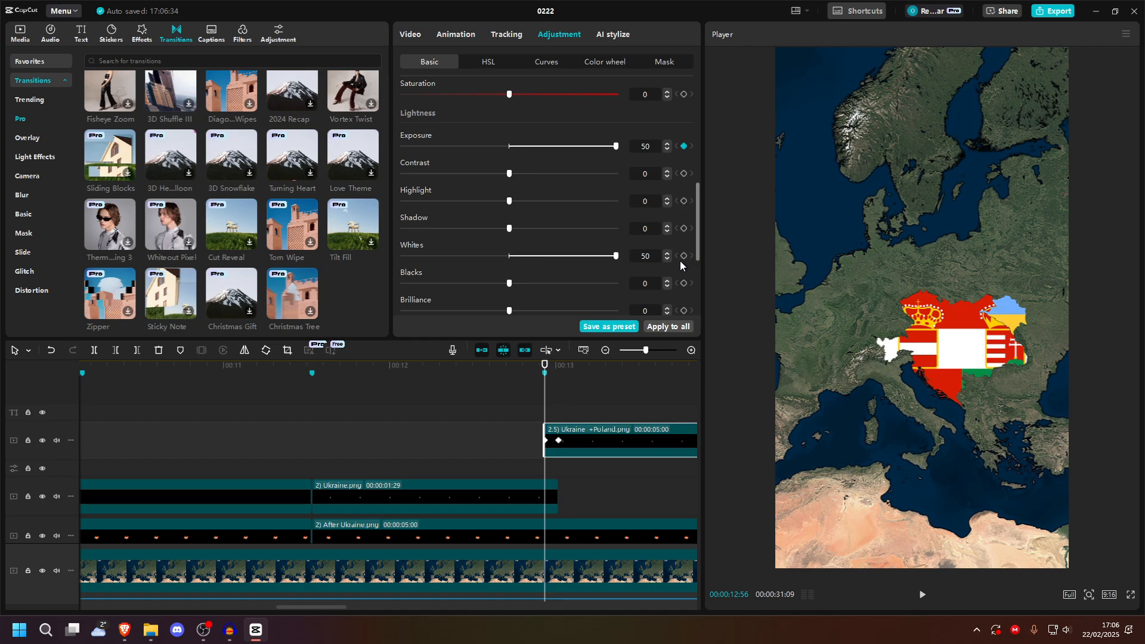
Step: Keyframe Exposure and Whites back to 0 on 2.5) Ukraine +Poland.png at 00:00:13:01
drag(545, 399, 558, 398)
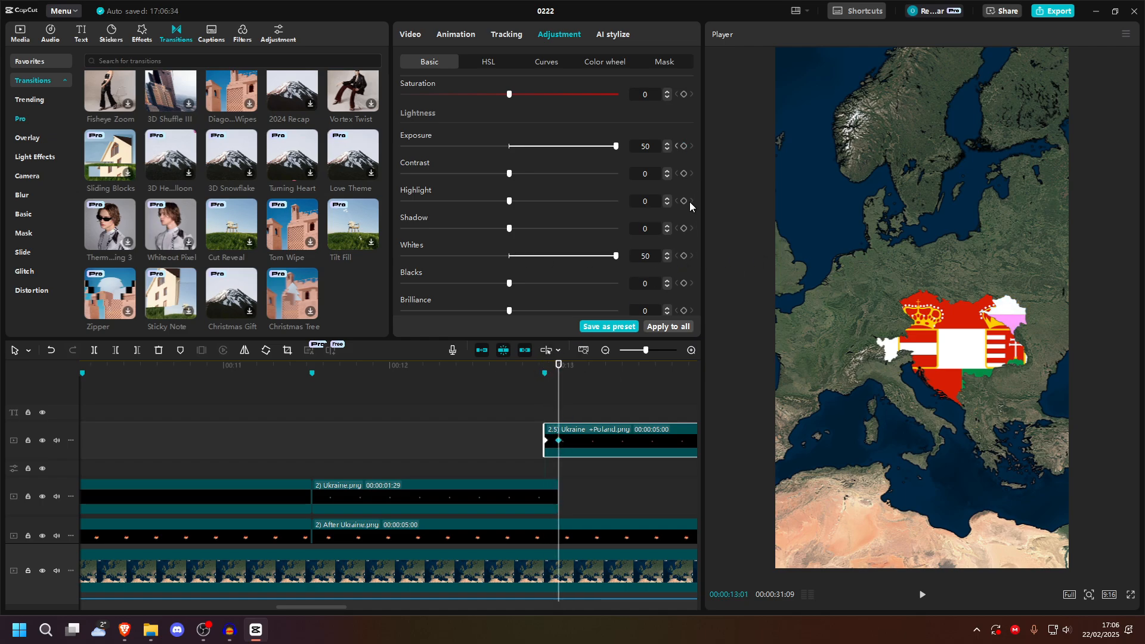
click(684, 256)
double_click(617, 146)
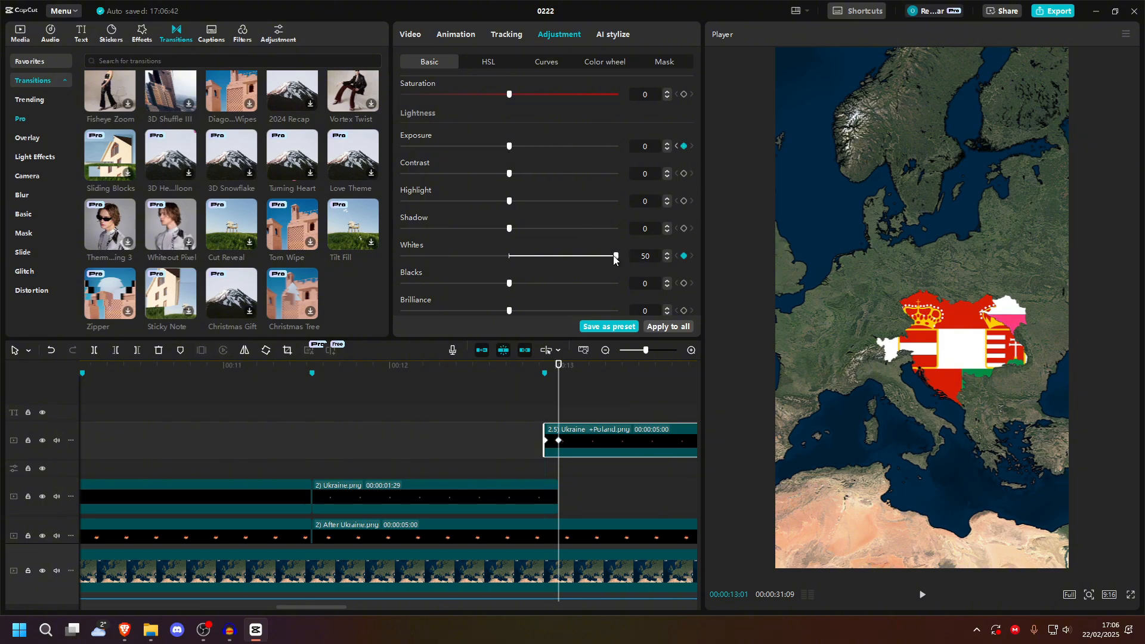
double_click(615, 256)
click(412, 40)
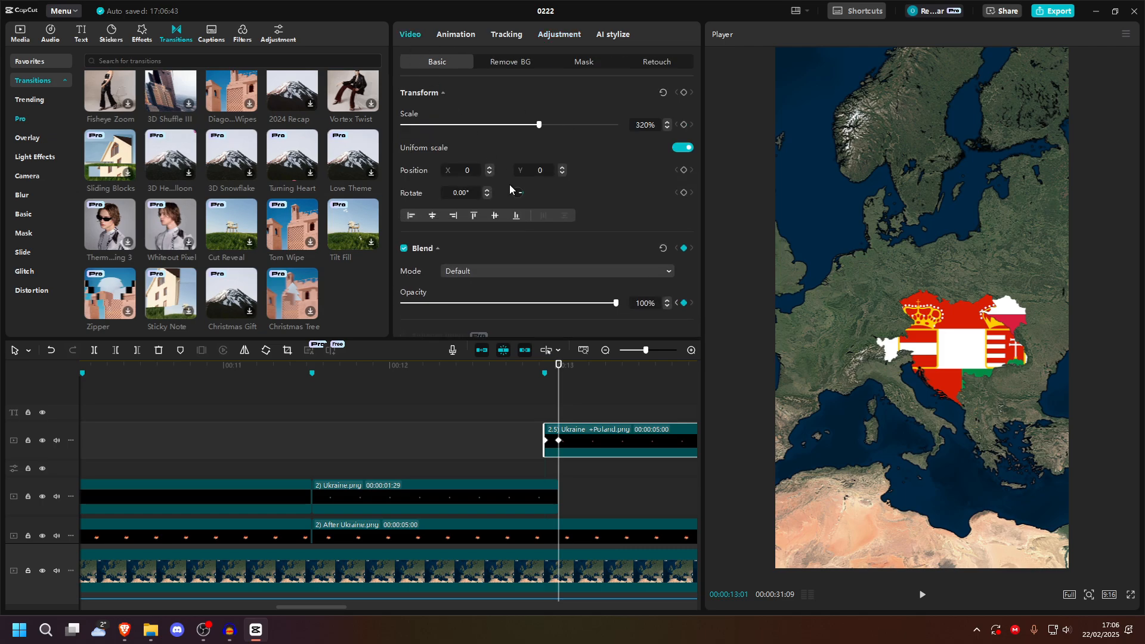
Step: Trim the start of 2.5) Ukraine +Poland.png to 00:00:13:01, where the 2) Ukraine.png clip ends
mouse_move(558, 401)
mouse_down()
mouse_move(508, 405)
mouse_move(585, 401)
mouse_move(544, 397)
mouse_up()
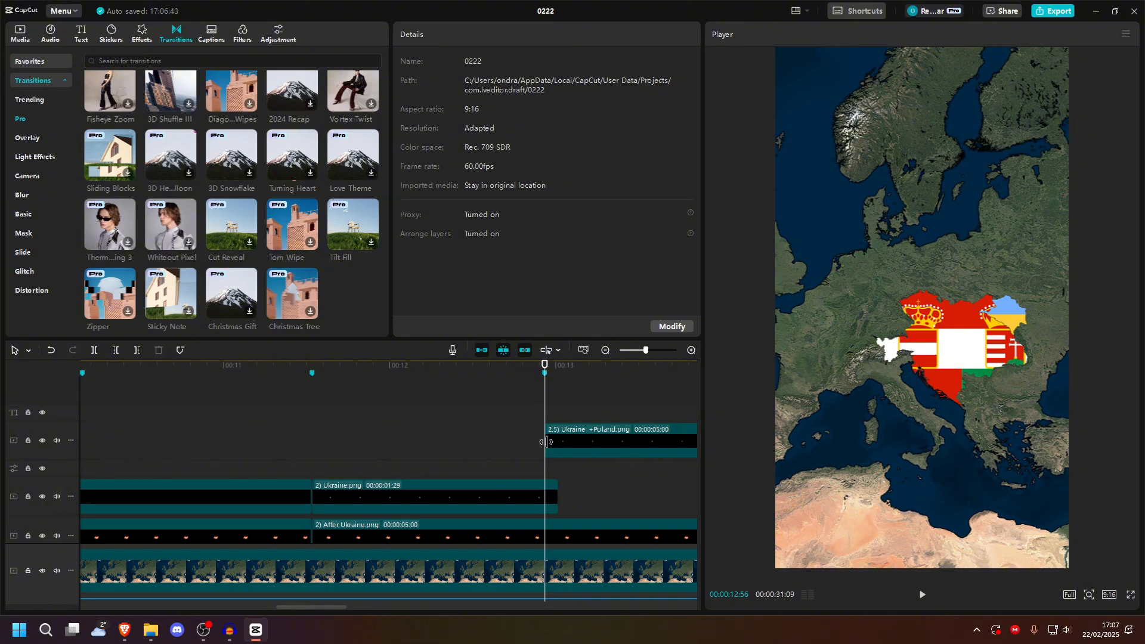
click(573, 442)
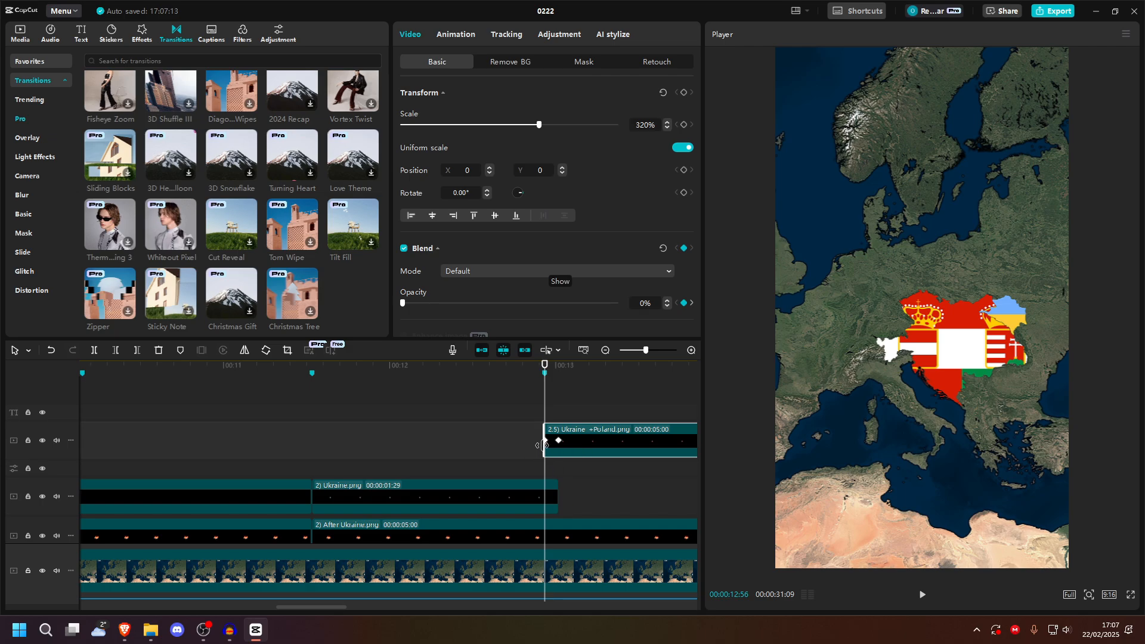
drag(545, 443, 556, 444)
click(560, 441)
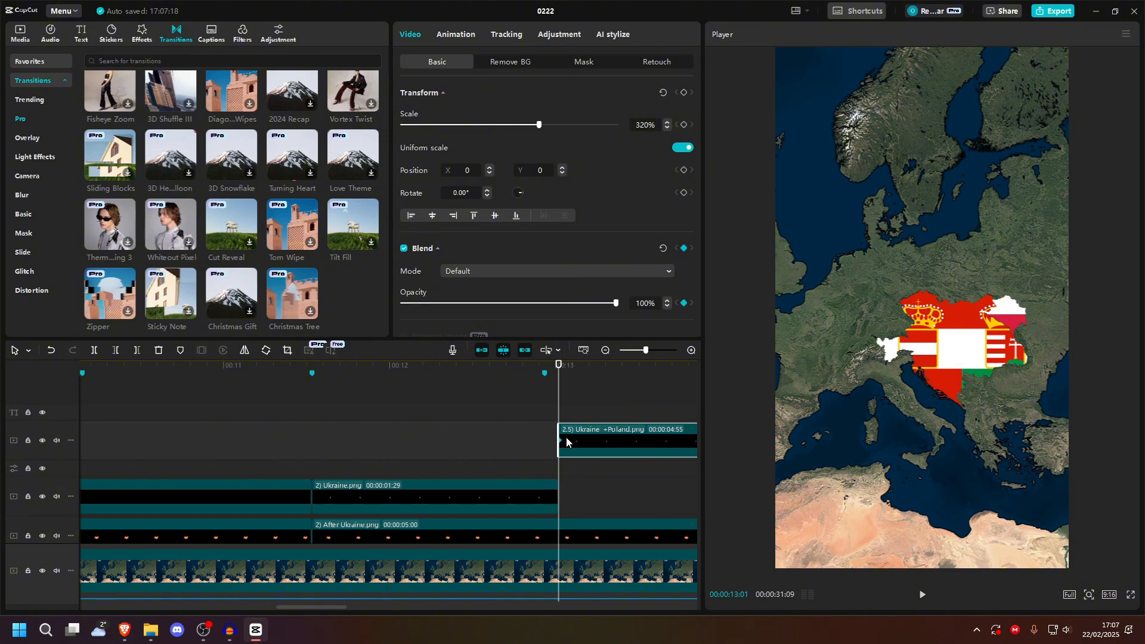
Step: Play back the cut from 2) Ukraine.png to 2.5) Ukraine +Poland.png
click(500, 453)
key(space)
key(space)
click(504, 418)
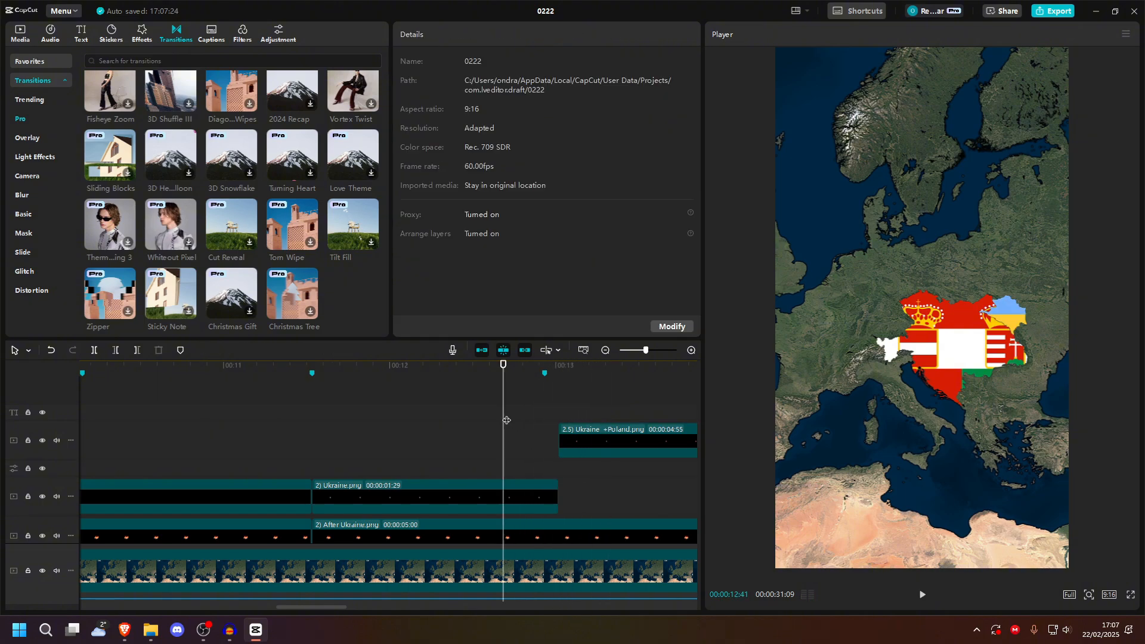
key(space)
key(space)
Step: Keyframe Exposure and Whites at 50 on the trimmed 2.5) Ukraine +Poland.png at 00:00:13:01
click(578, 442)
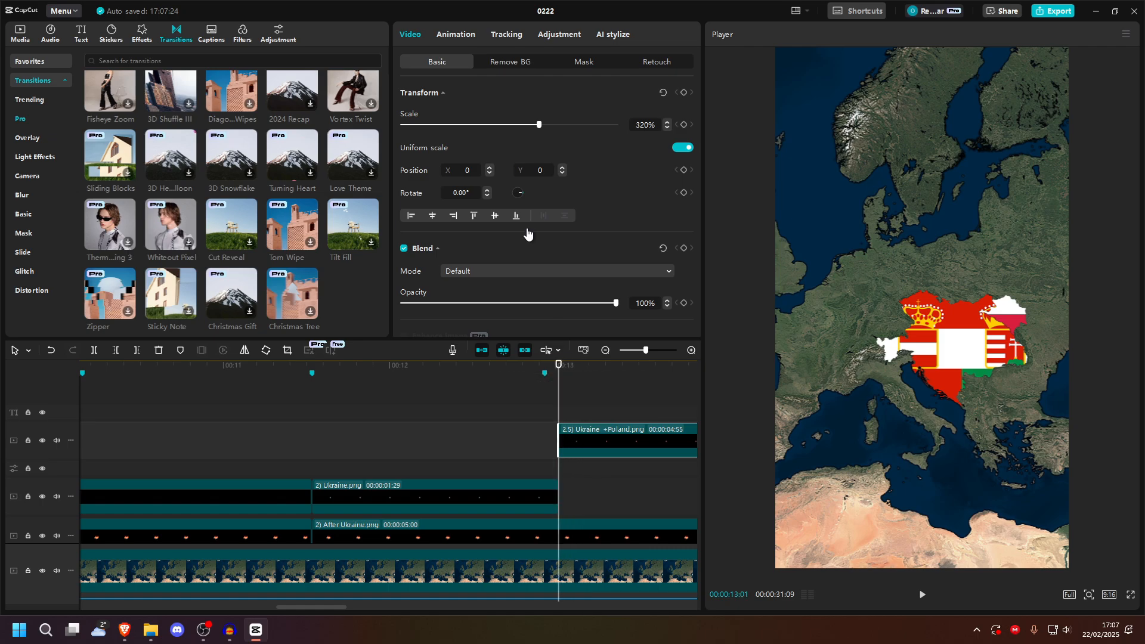
click(557, 36)
scroll(649, 221, down, 10)
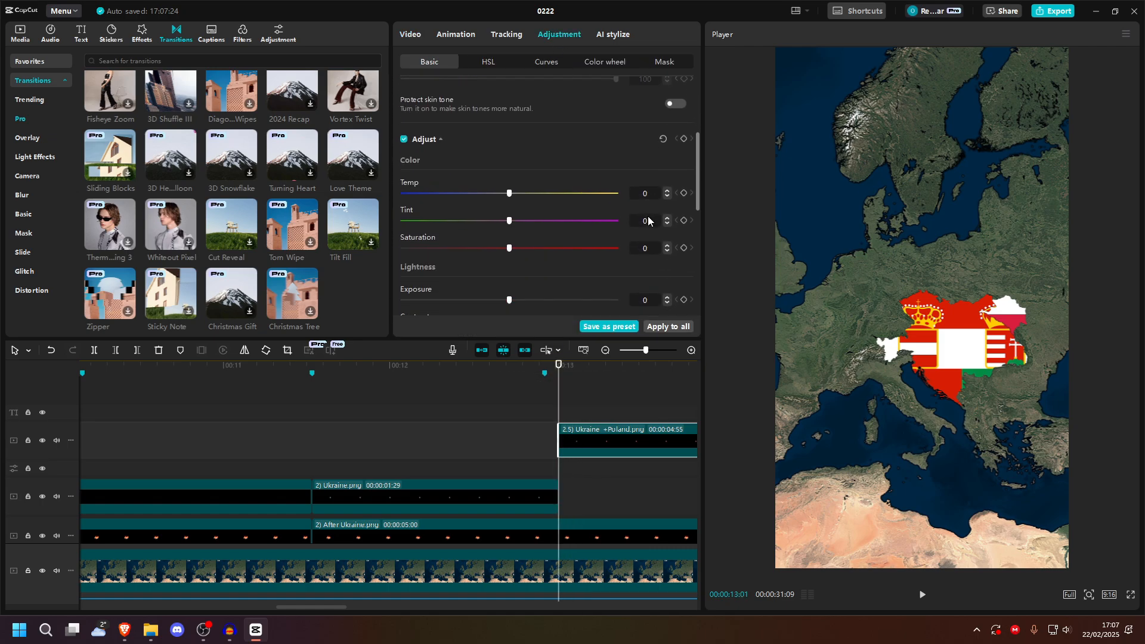
scroll(648, 216, up, 1)
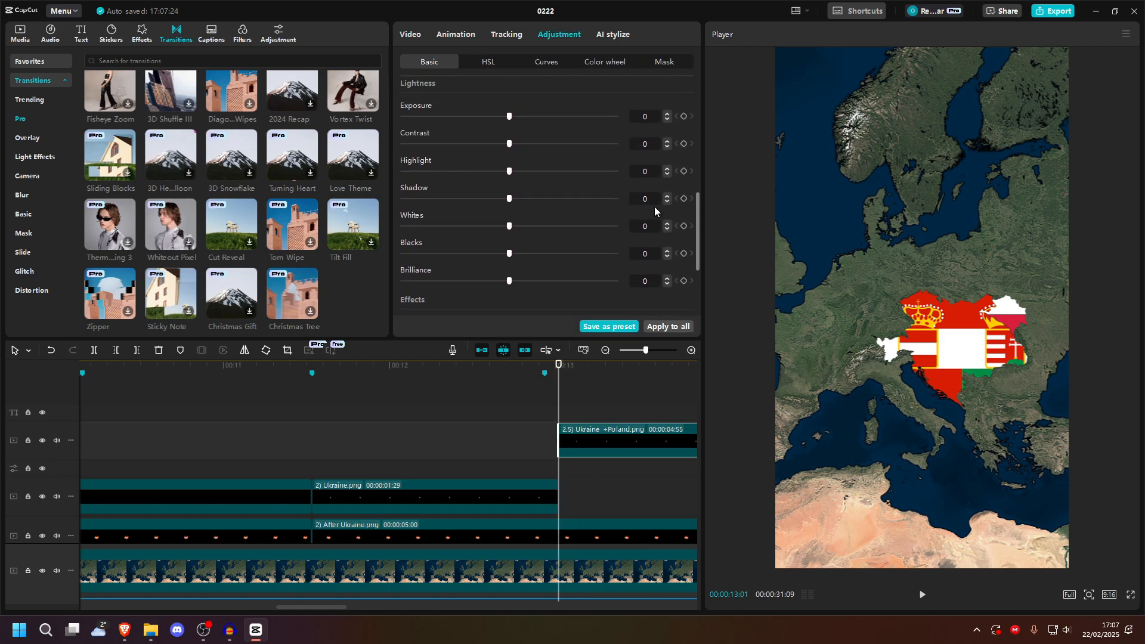
click(684, 117)
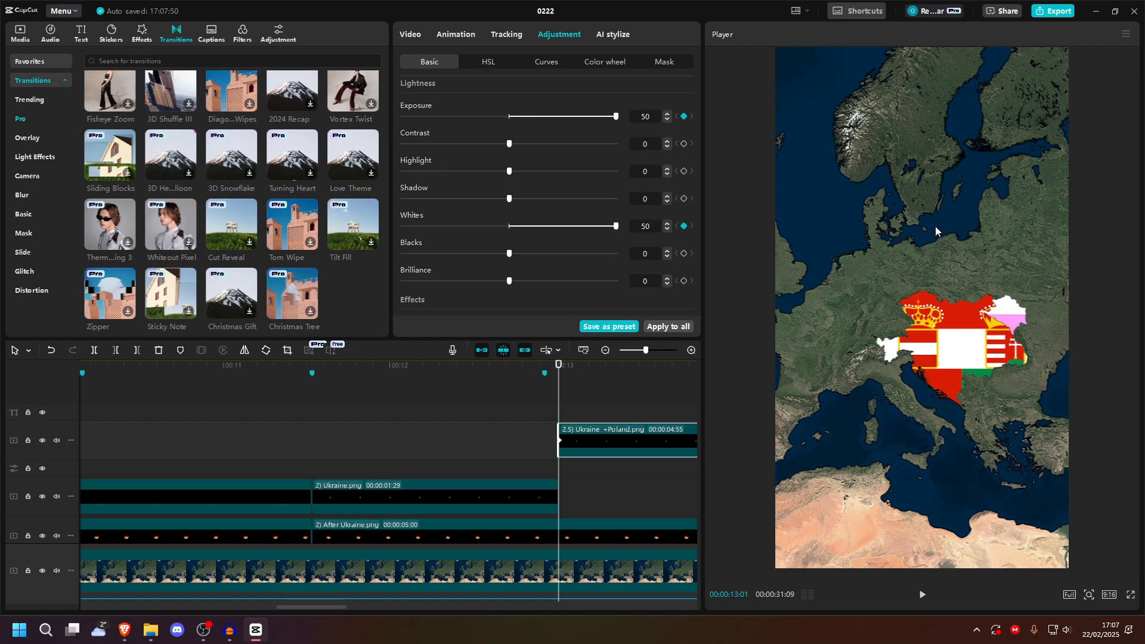
Step: Keyframe Saturation at -50 on 2.5) Ukraine +Poland.png at 00:00:13:01
scroll(623, 303, up, 3)
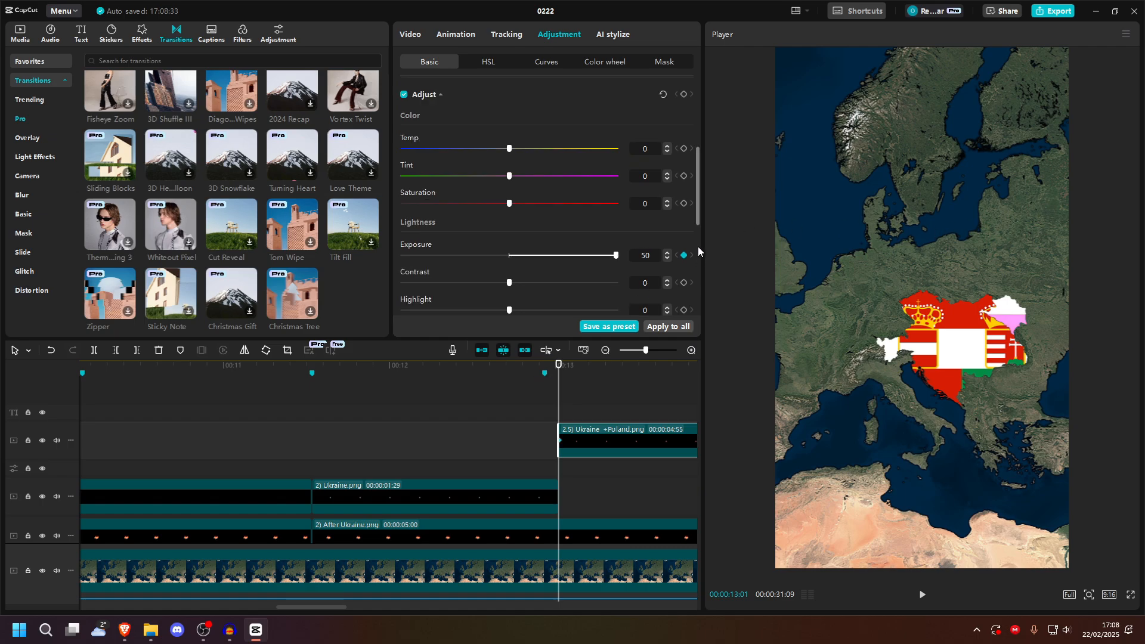
click(683, 203)
drag(510, 206, 333, 212)
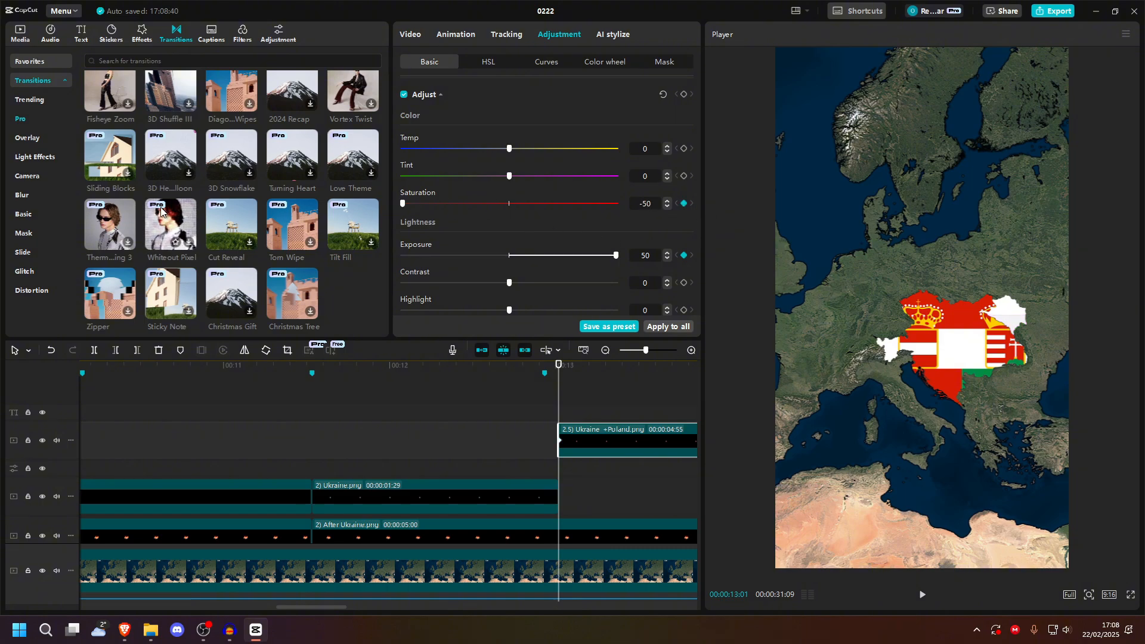
Step: Keyframe Saturation, Exposure and Whites back to 0 on 2.5) Ukraine +Poland.png at 00:00:13:06
click(537, 498)
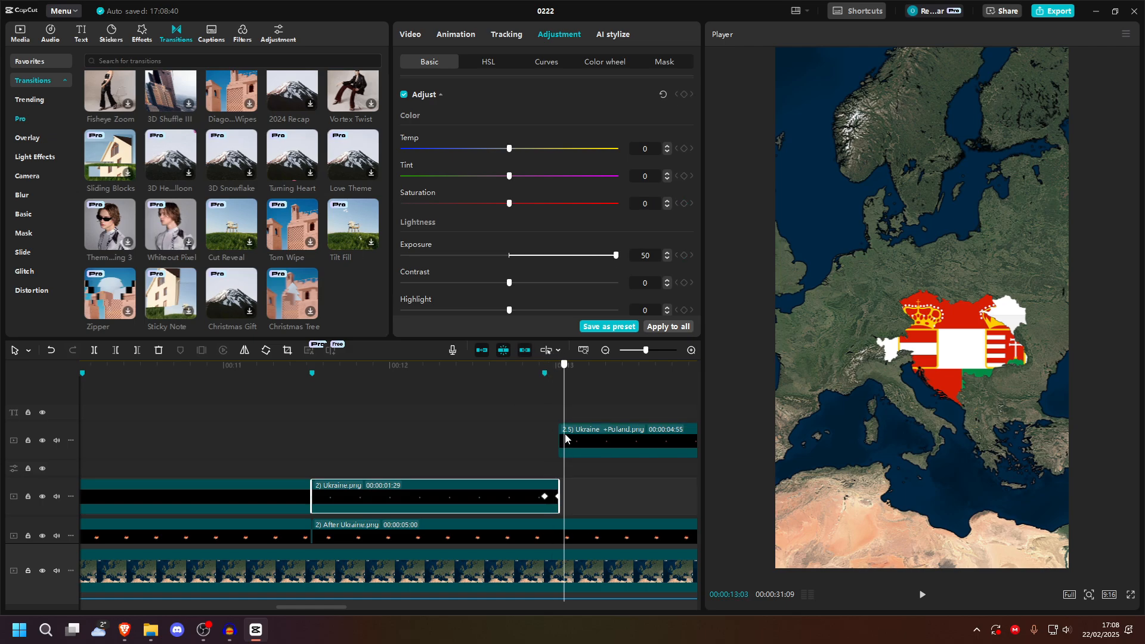
click(587, 451)
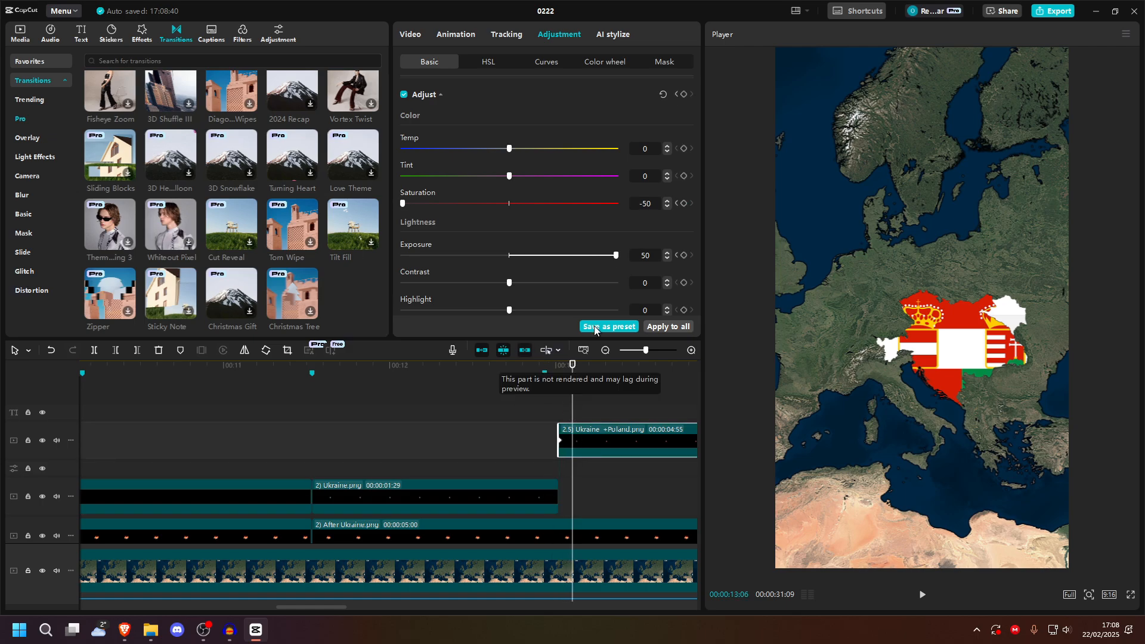
scroll(685, 223, down, 1)
click(684, 223)
scroll(687, 229, down, 2)
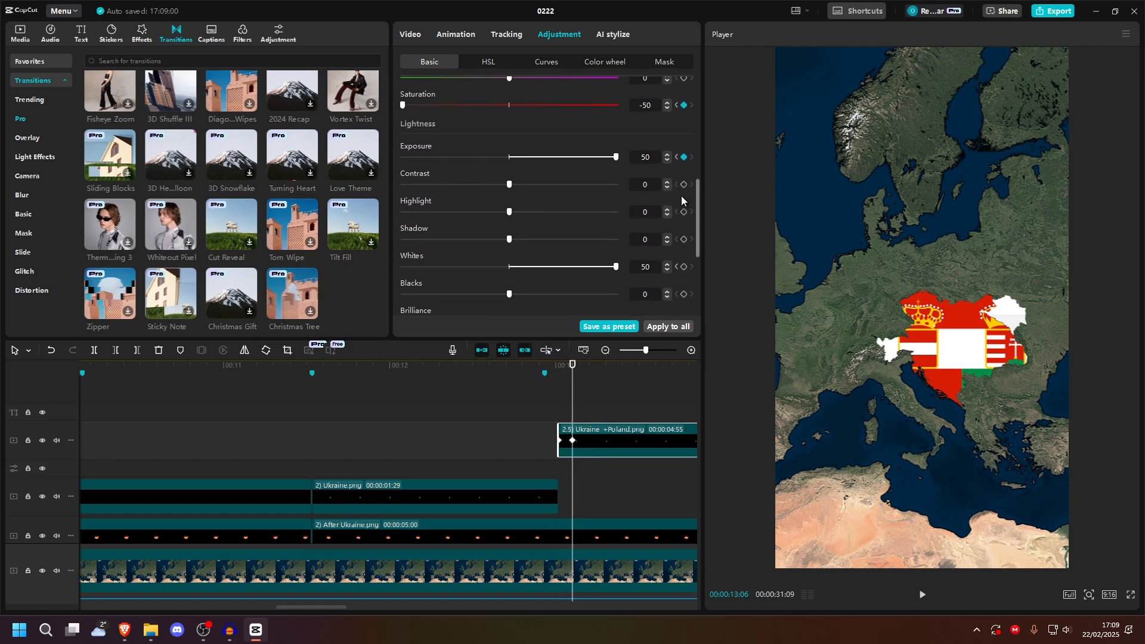
scroll(637, 244, up, 5)
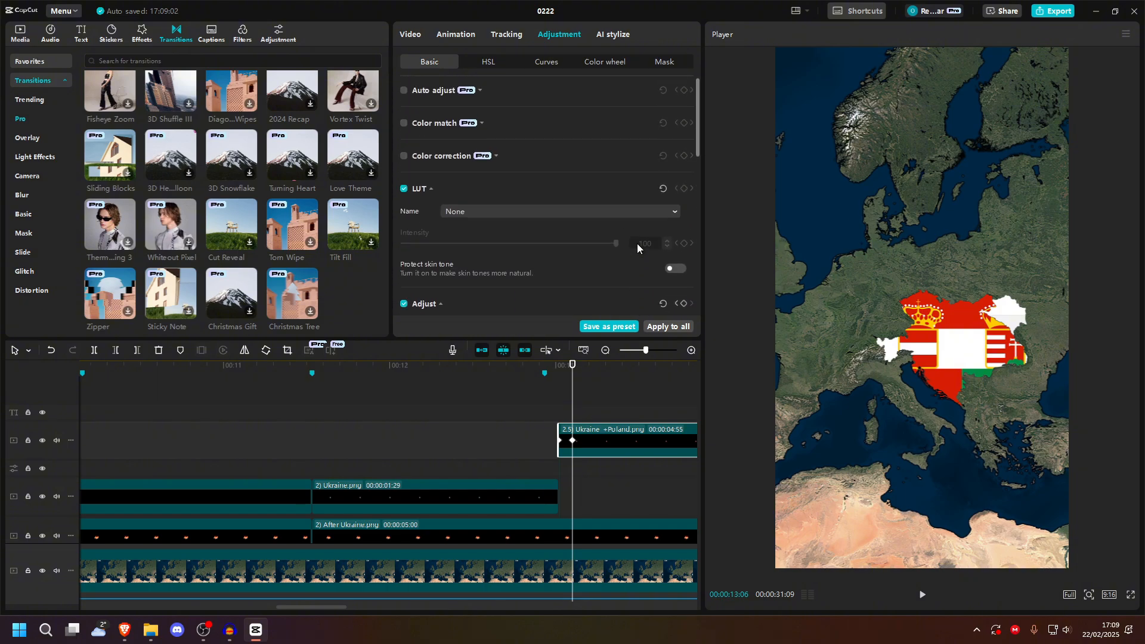
scroll(638, 239, down, 3)
scroll(618, 213, down, 4)
scroll(617, 214, up, 4)
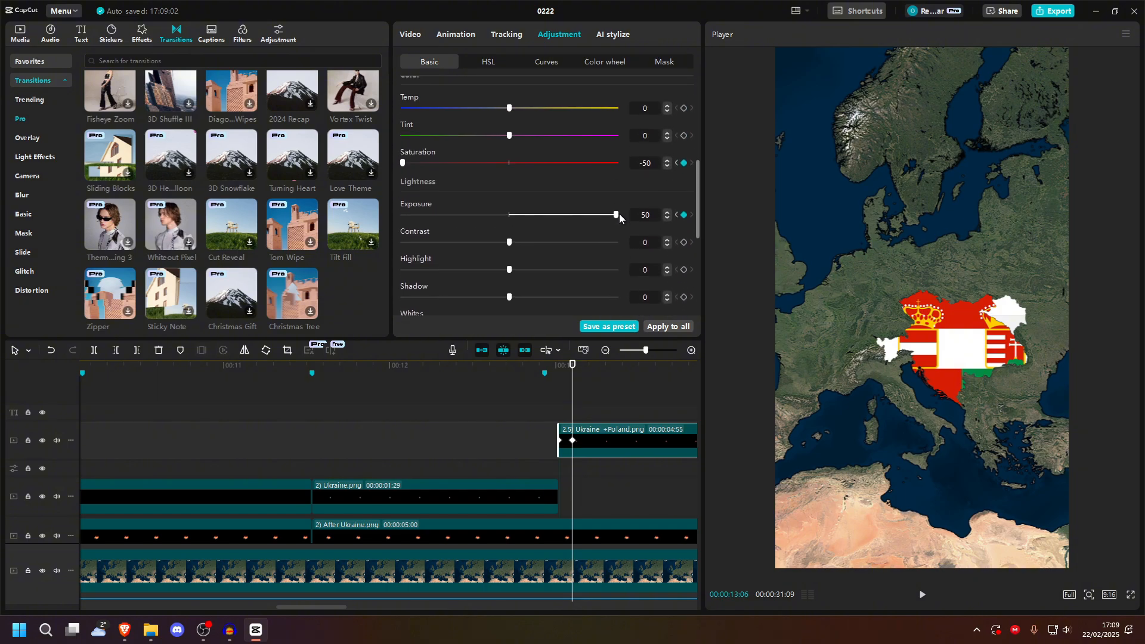
drag(616, 249, 509, 249)
drag(403, 197, 506, 202)
scroll(600, 241, down, 3)
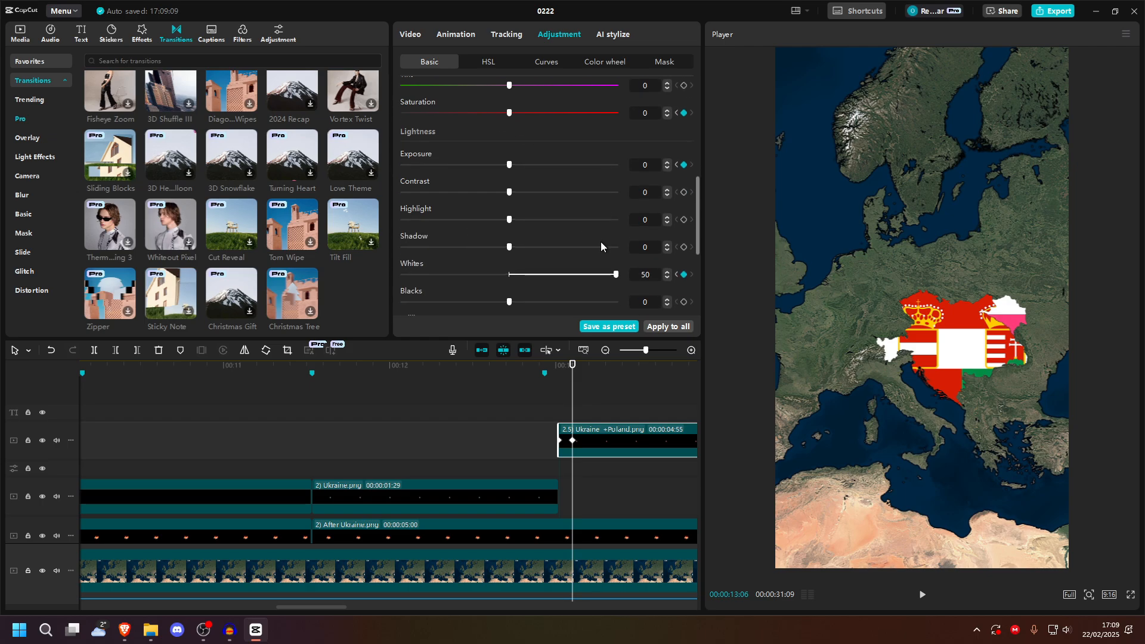
drag(615, 218, 509, 219)
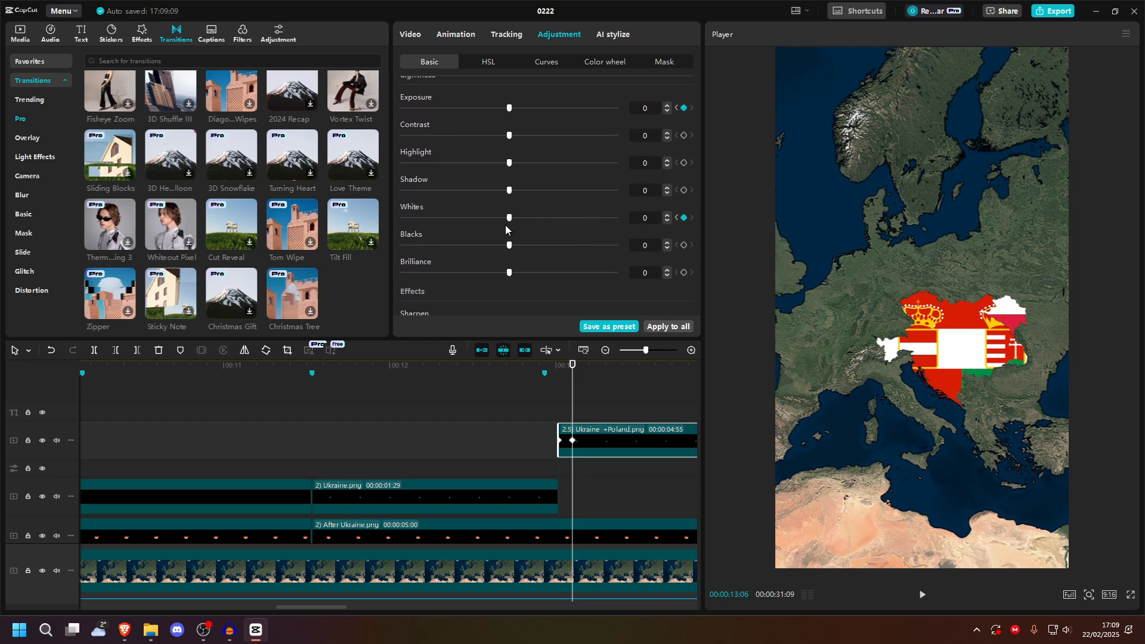
Step: Play back the flash between 2) Ukraine.png and 2.5) Ukraine +Poland.png
click(459, 403)
key(space)
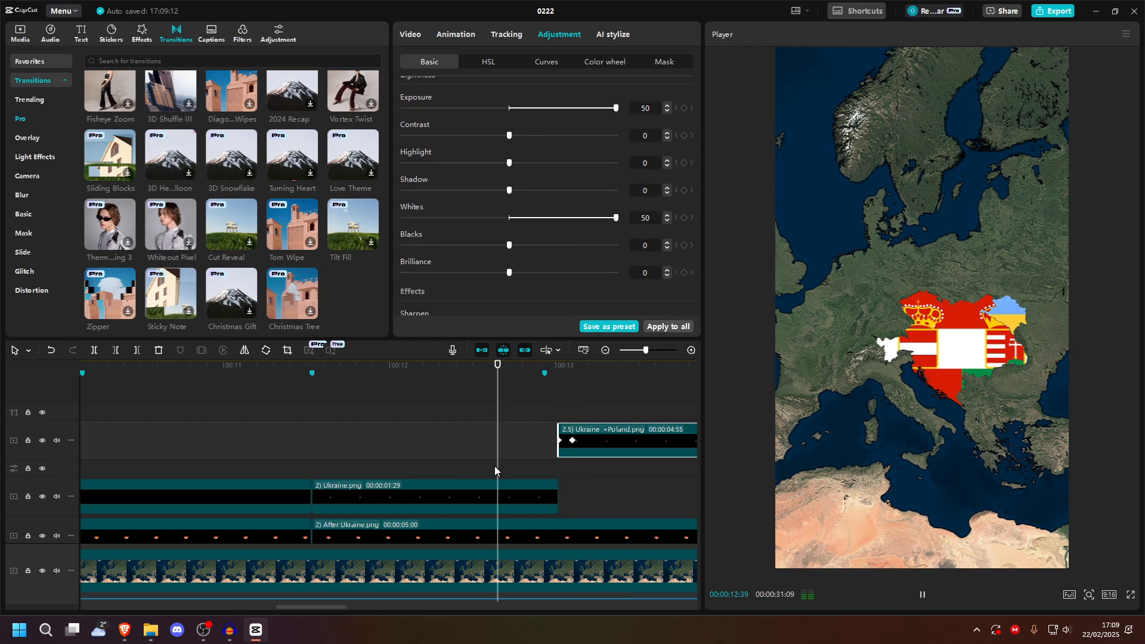
key(space)
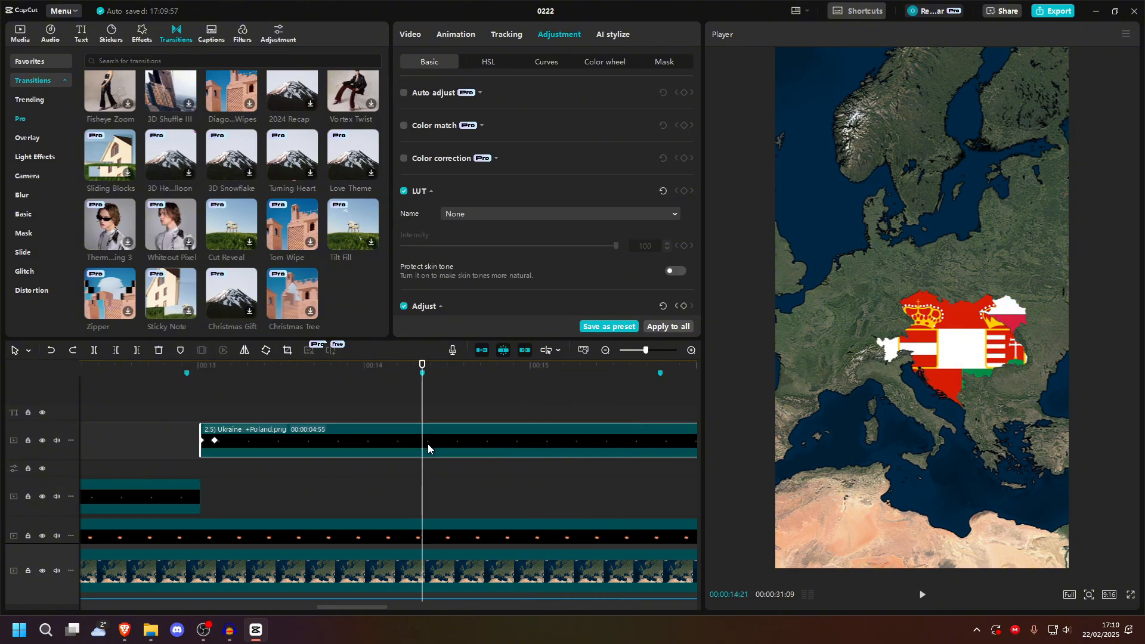
Step: Split 2.5) Ukraine +Poland.png and 2) After Ukraine.png at the 00:00:14:21 marker and delete the parts after it
key(ctrl+b)
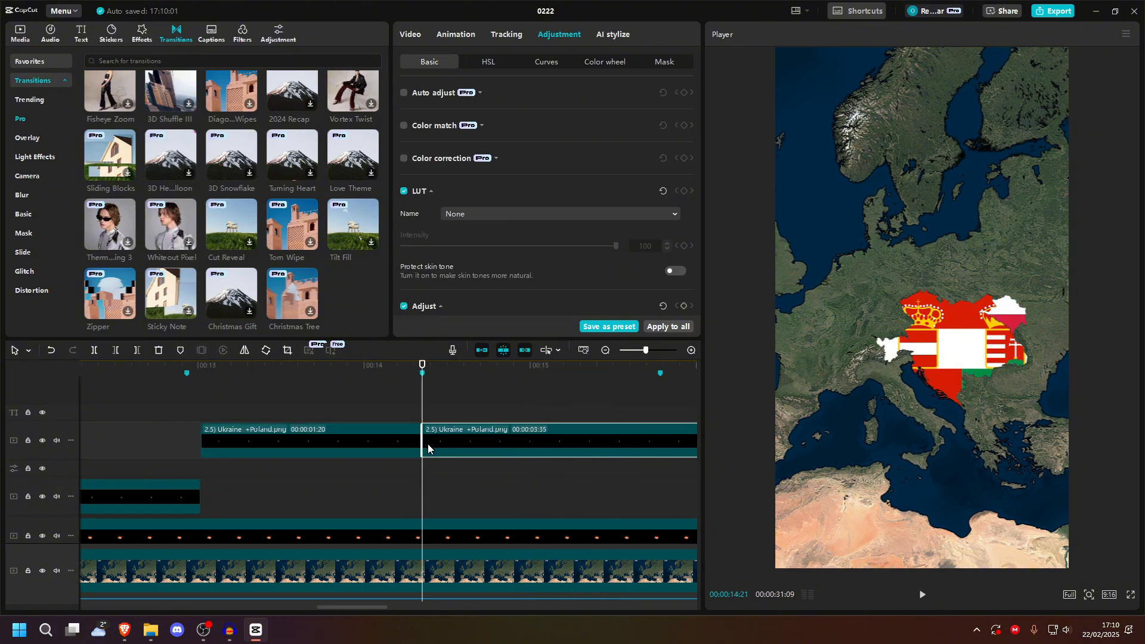
key(Delete)
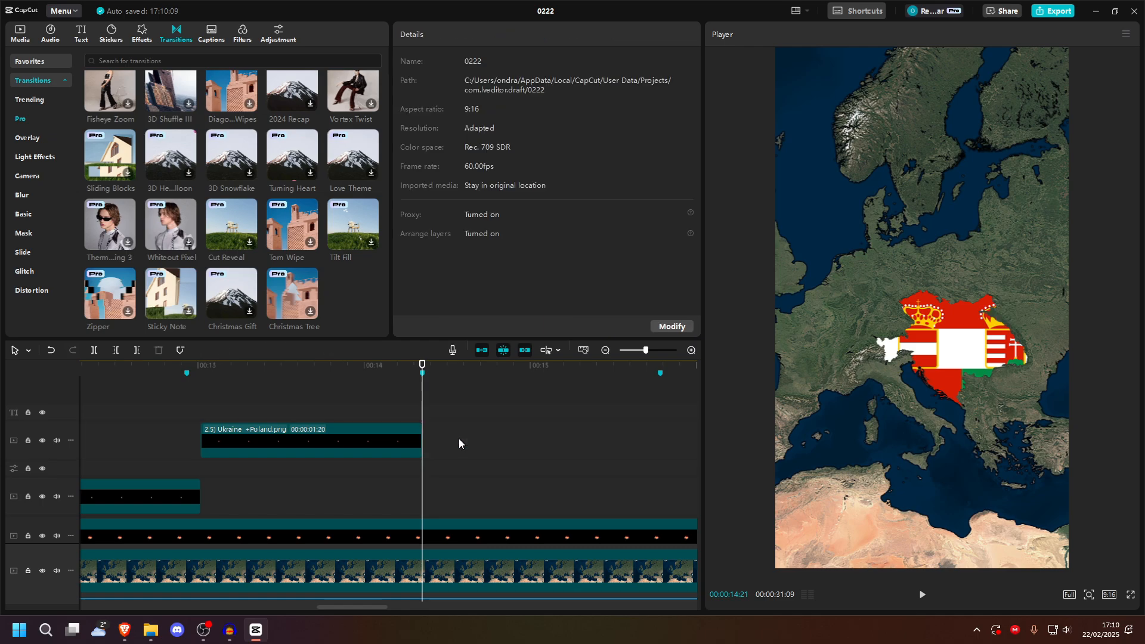
click(449, 538)
scroll(438, 536, down, 1)
key(ctrl+b)
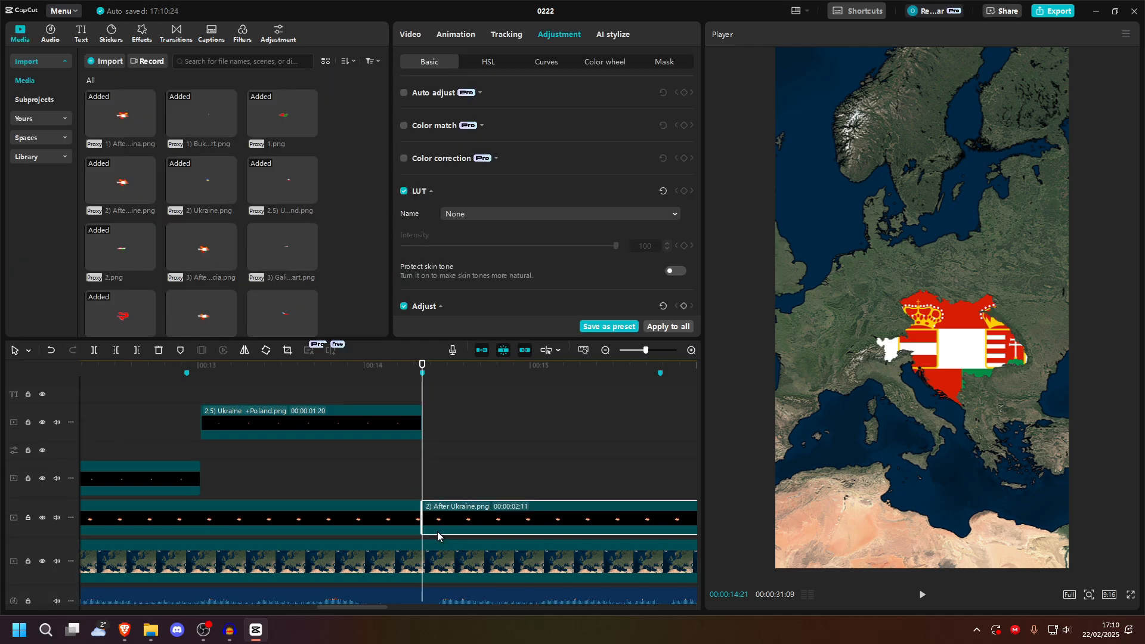
key(Delete)
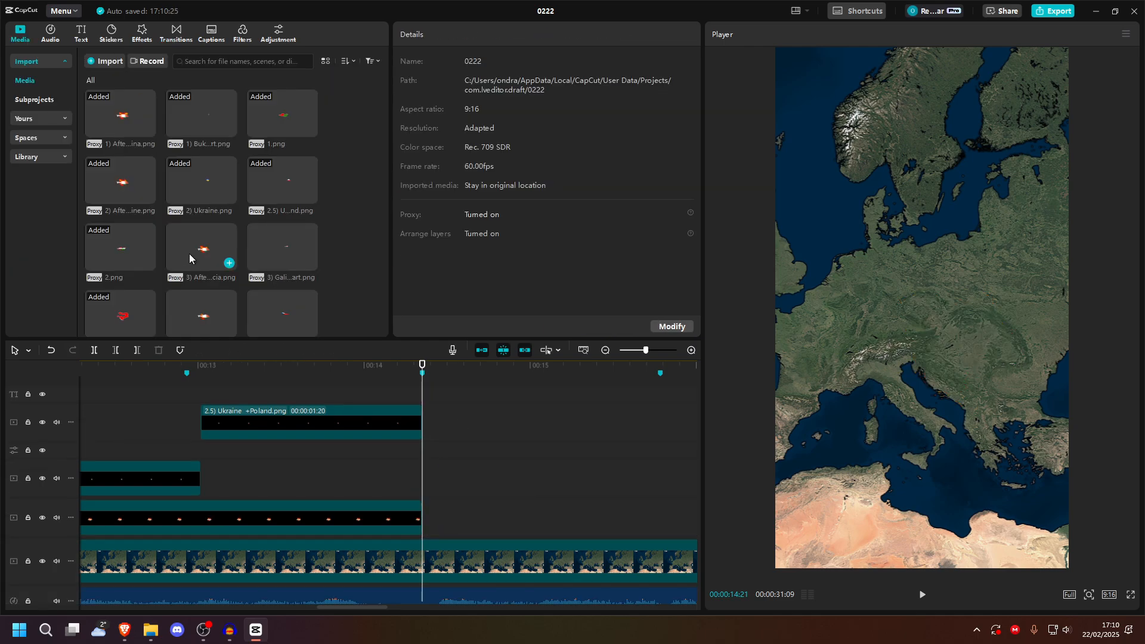
Step: Add 3) After Galicia.png with 3) Galicia part.png above it at 00:00:14:21 and scale both to 320%
click(229, 262)
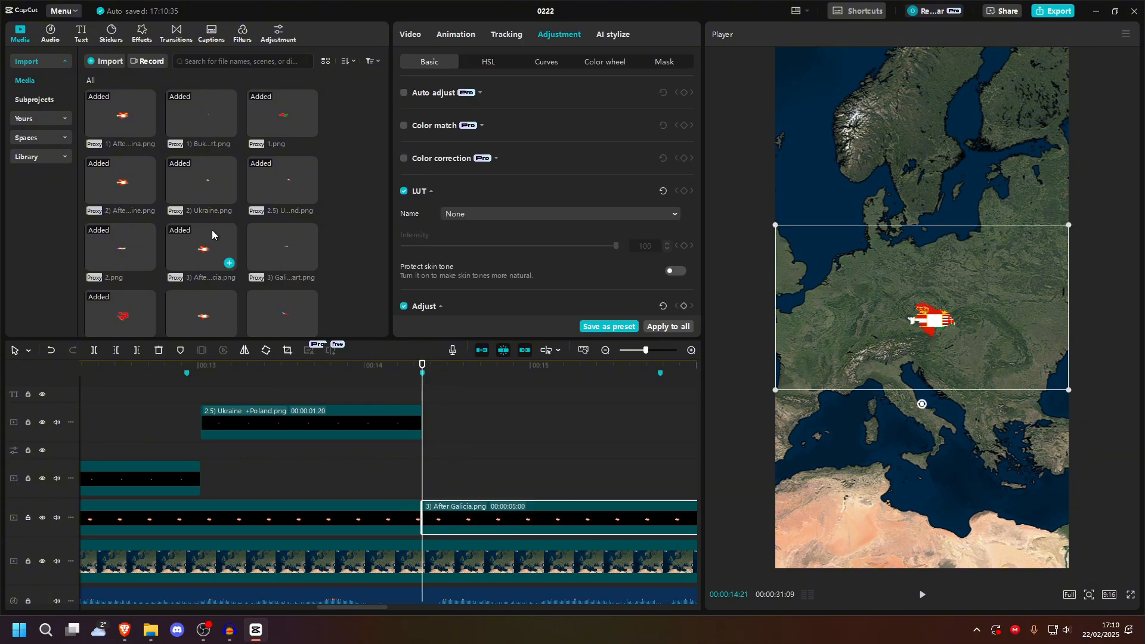
drag(285, 250, 424, 477)
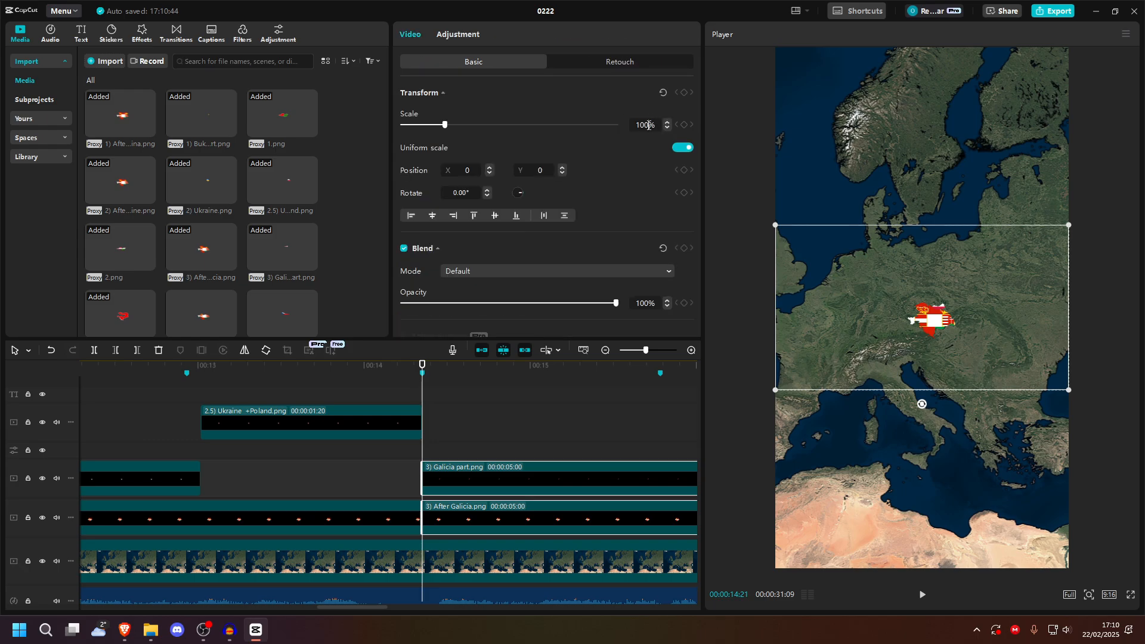
text(320)
key(Return)
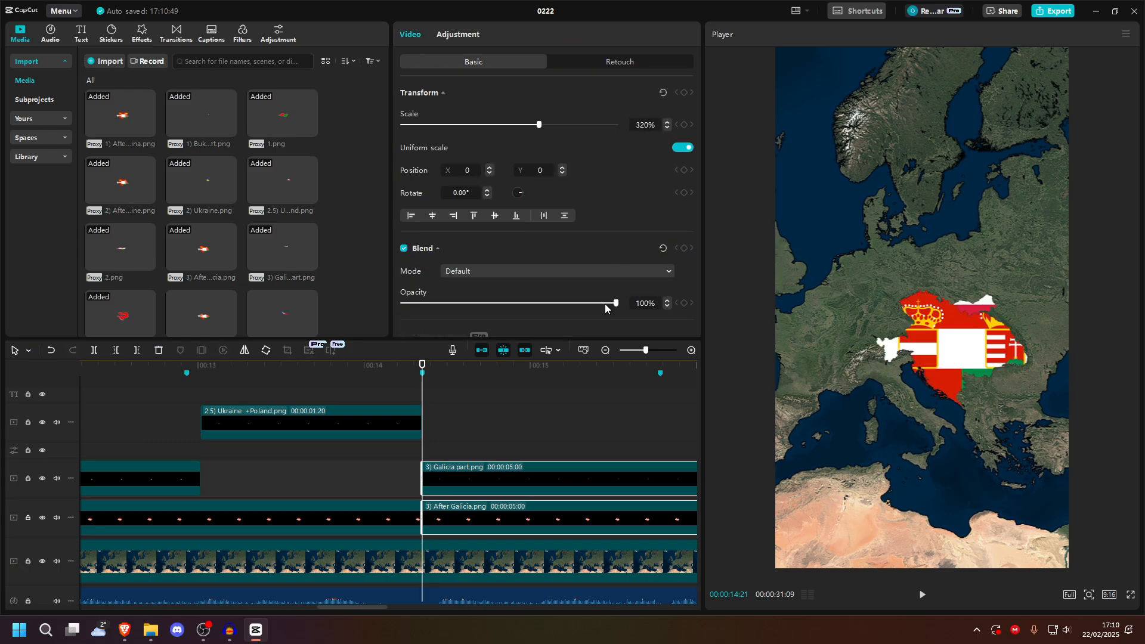
Step: Play back the change to the Galicia overlays at the 00:00:14:21 marker
click(397, 382)
key(space)
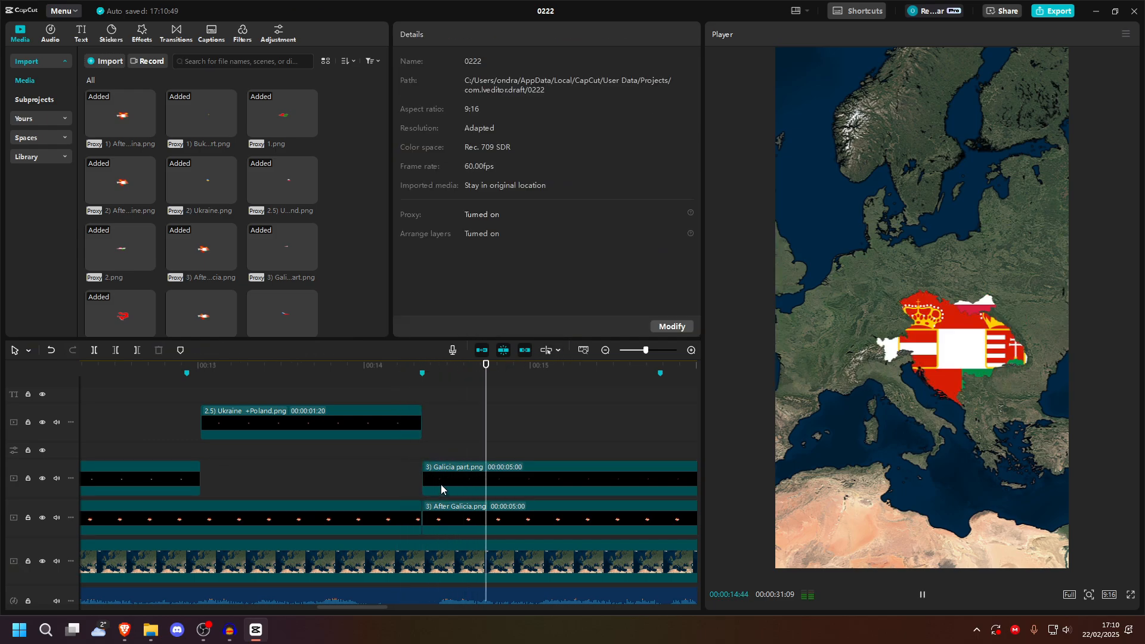
key(space)
click(421, 440)
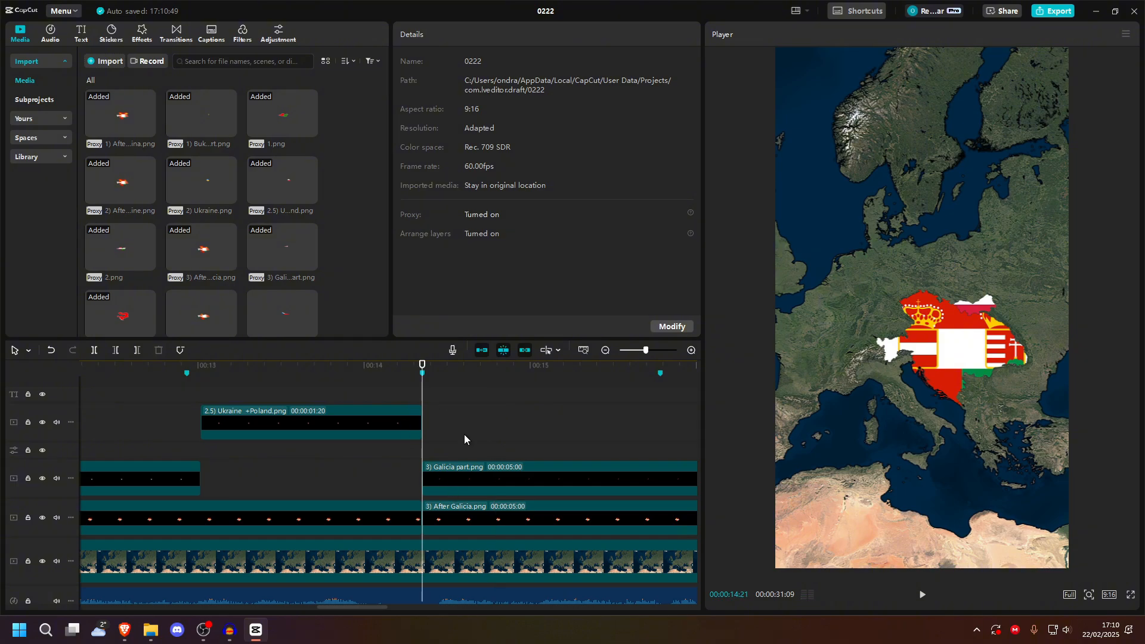
Step: Step the playhead through the next music markers at 00:00:15:47 and 00:00:17:14 along the Galicia clips
scroll(466, 441, right, 3)
click(516, 403)
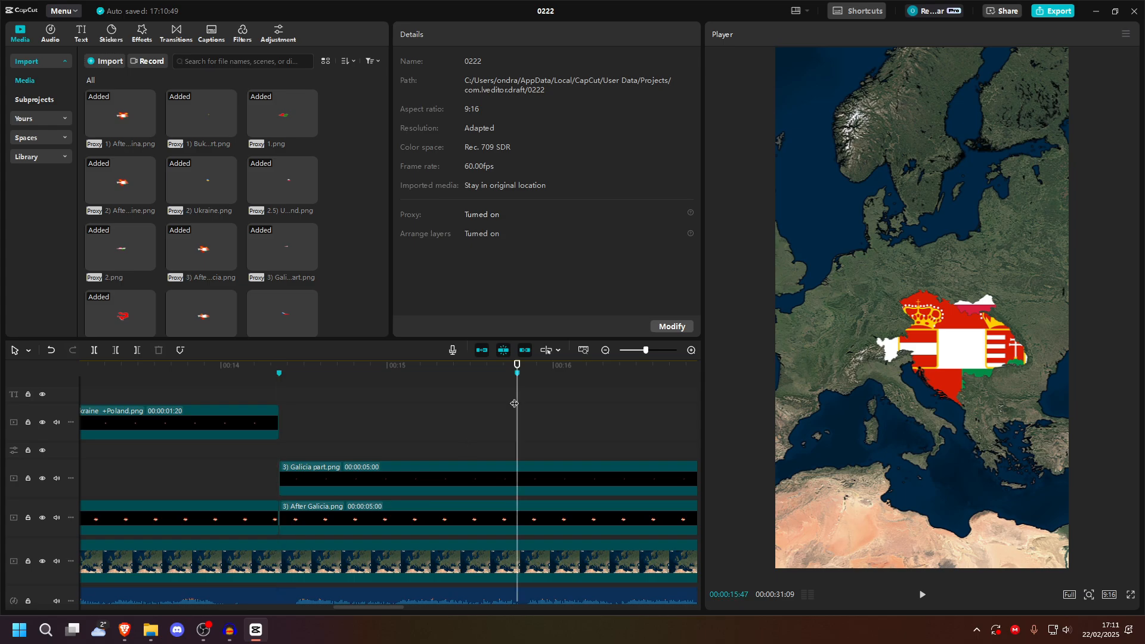
scroll(516, 403, right, 4)
click(542, 404)
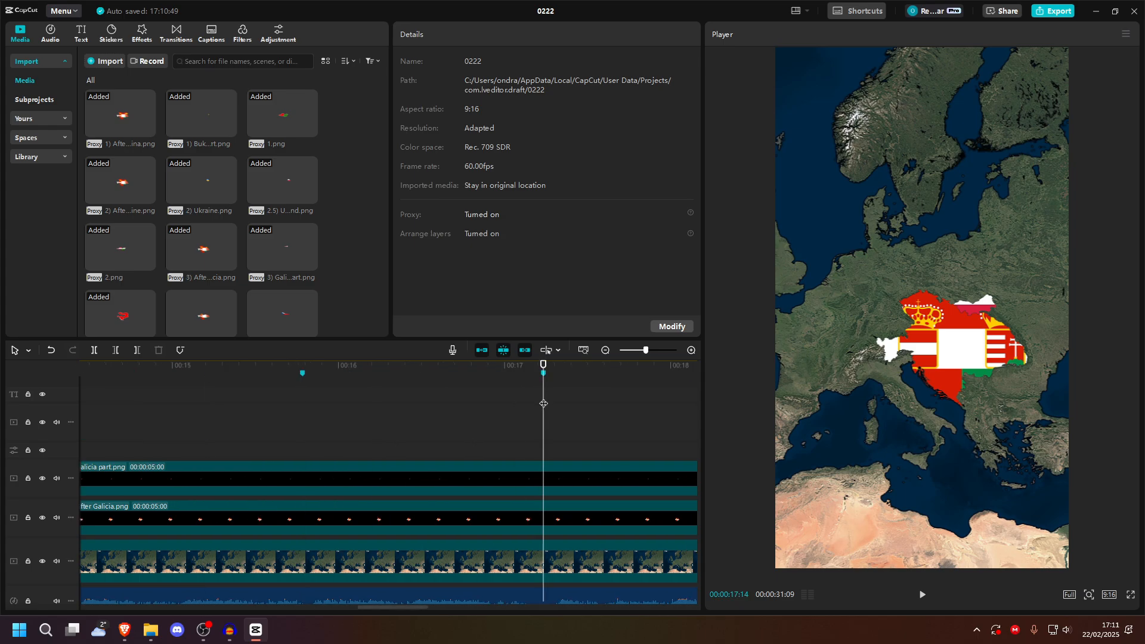
click(551, 481)
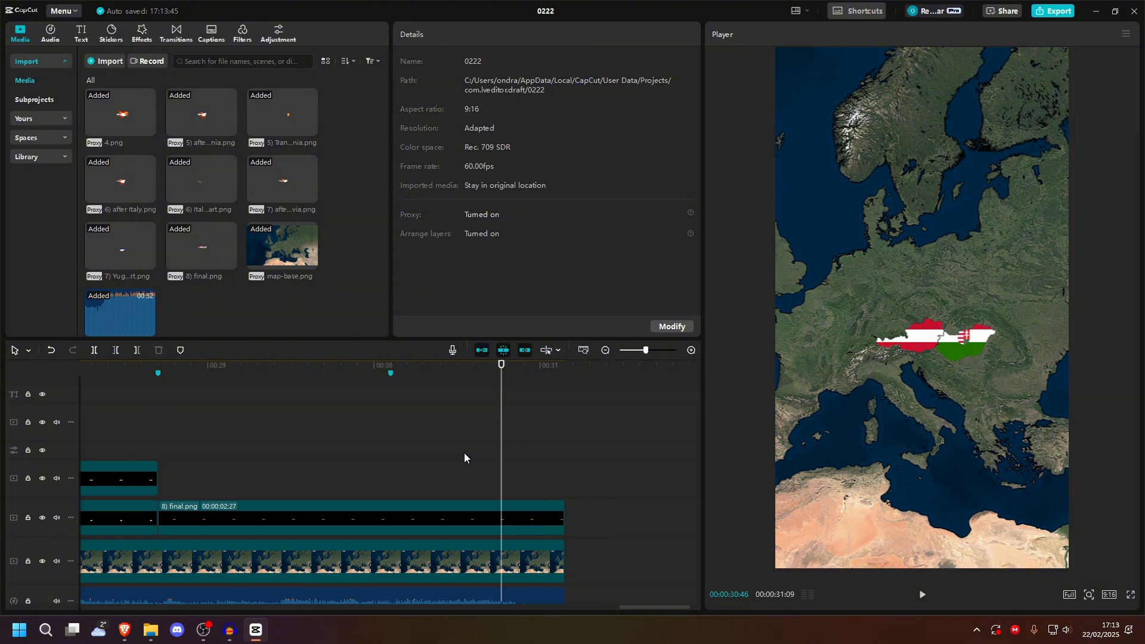
Step: Scale the 1.png overlay and map-base.png together to 700% and reposition both at X -261, Y 492
scroll(464, 453, left, 12)
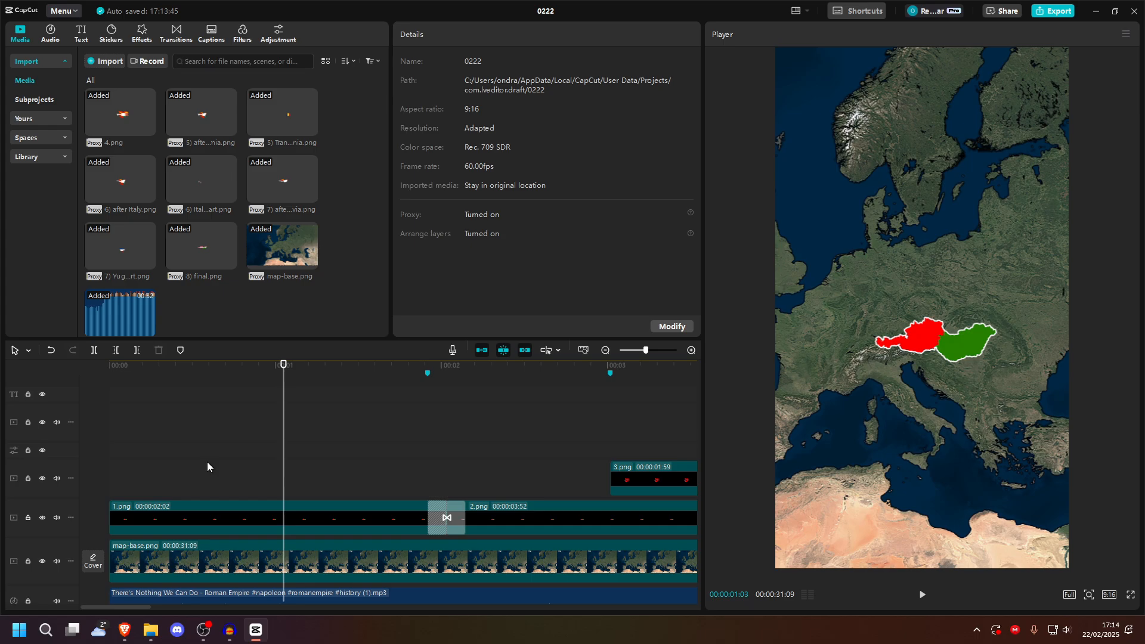
click(150, 445)
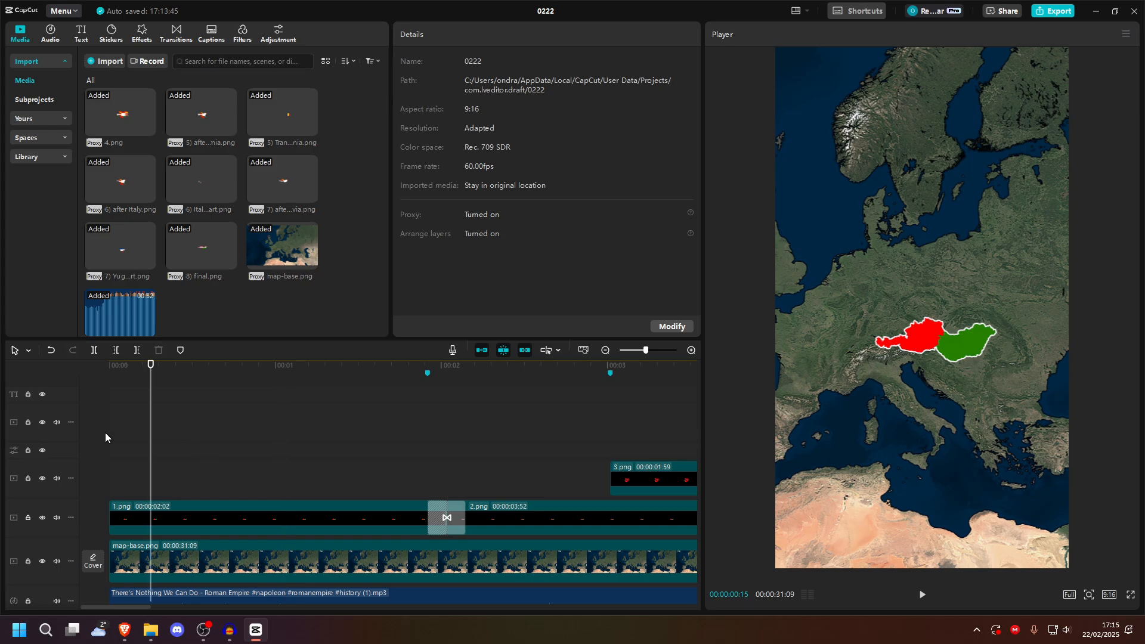
click(113, 435)
click(155, 507)
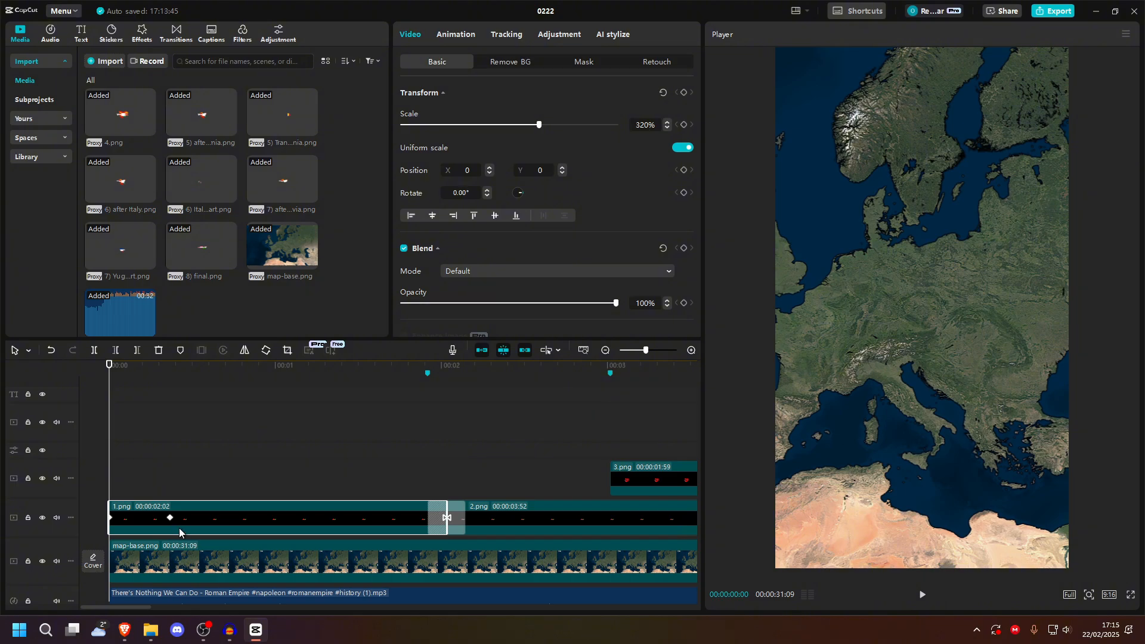
click(176, 562)
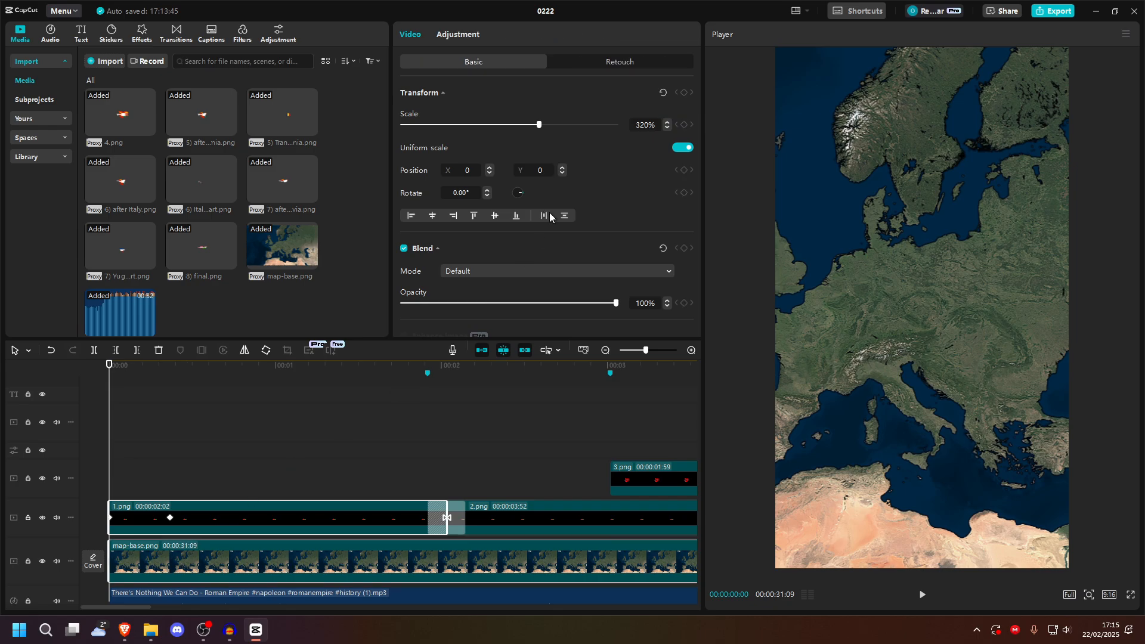
drag(538, 126, 616, 126)
key(space)
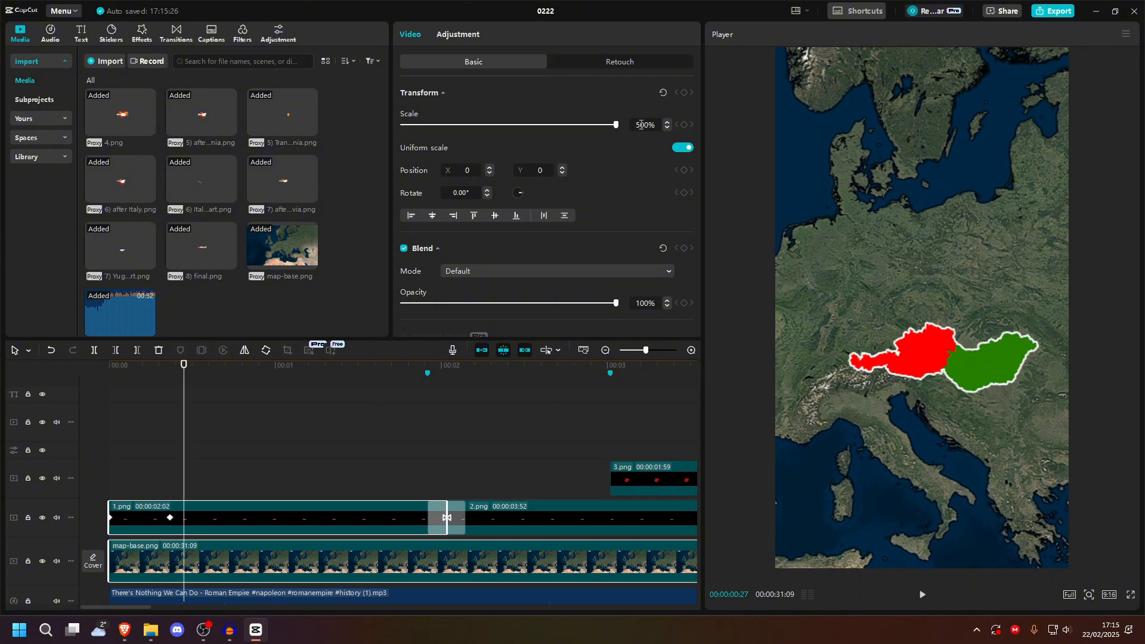
click(641, 125)
text(700)
key(Return)
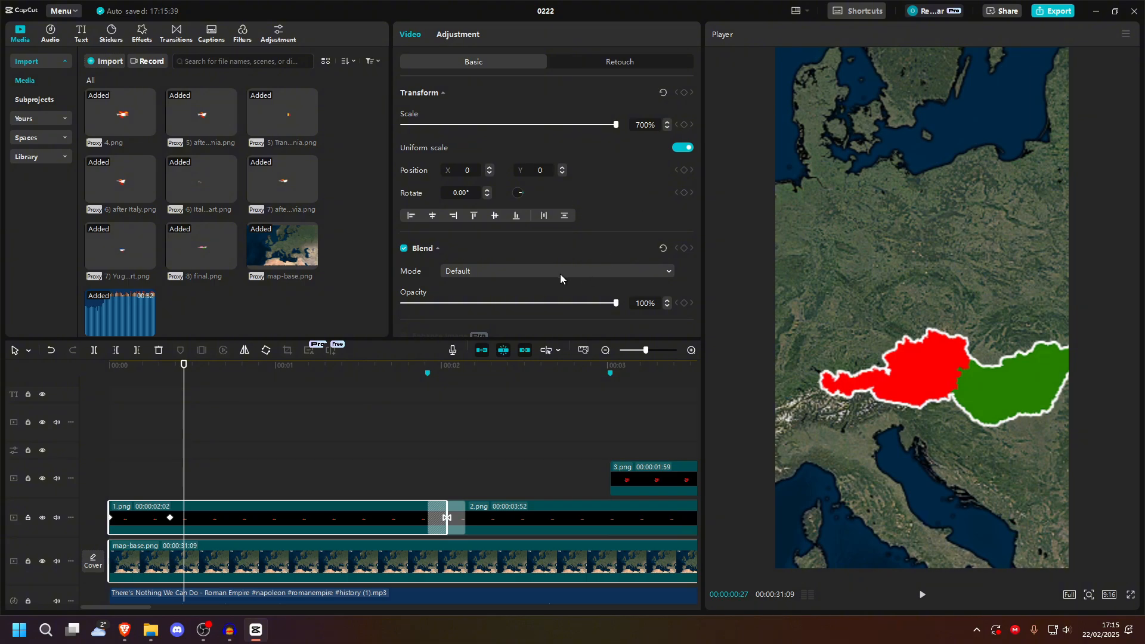
drag(947, 281, 911, 214)
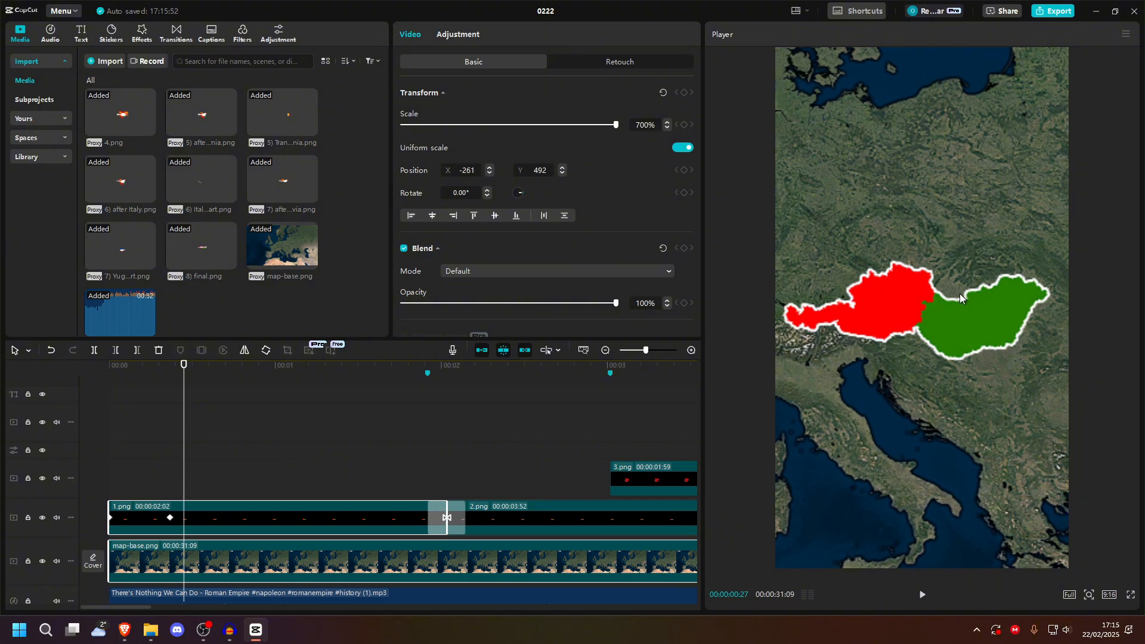
Step: Play back the opening seconds and inspect the transform settings of 1.png and map-base.png
drag(183, 443, 17, 440)
key(space)
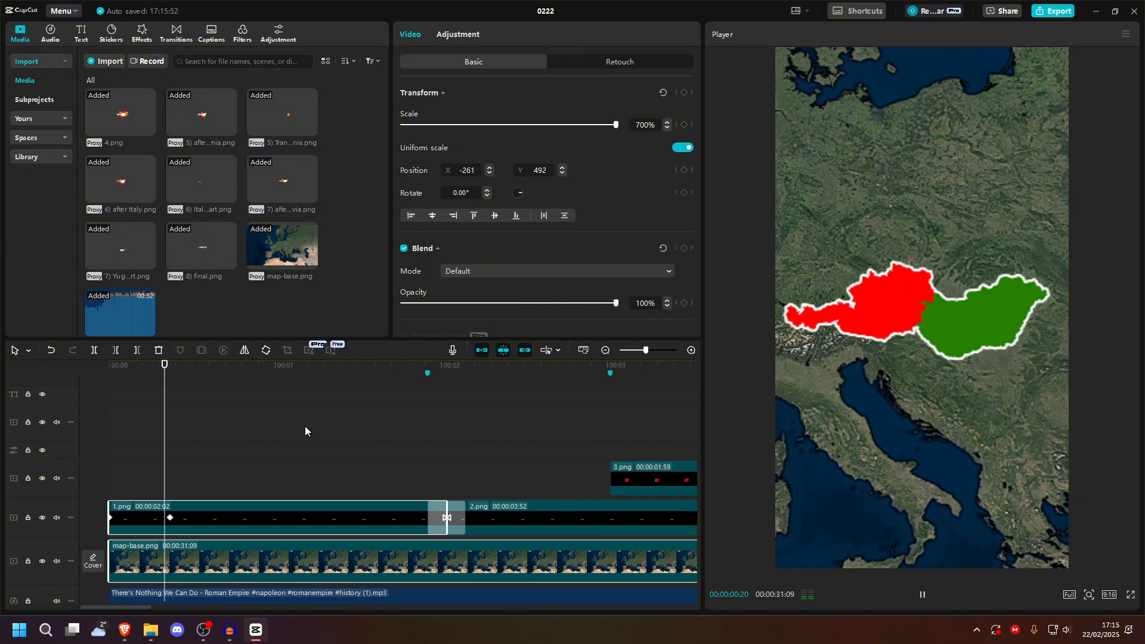
key(space)
click(187, 536)
click(199, 563)
click(203, 528)
click(203, 552)
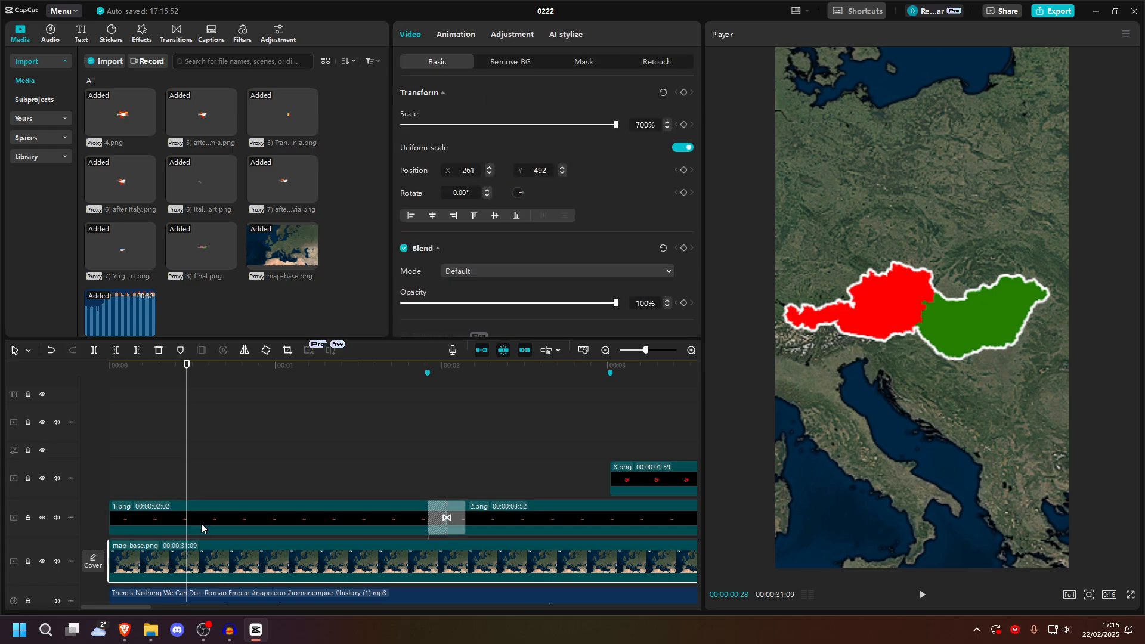
click(201, 526)
click(206, 553)
scroll(424, 451, right, 10)
scroll(316, 459, left, 10)
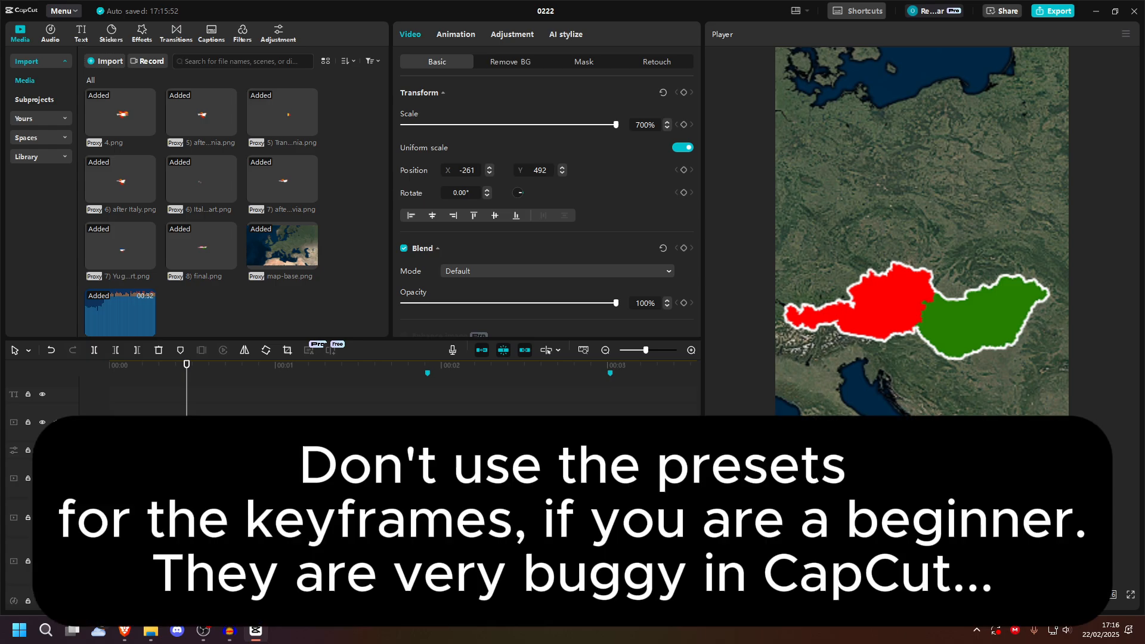
Step: Add a Transform keyframe to map-base.png at 00:00:00:00 and paste it onto 2.png at 00:00:02:02
drag(343, 432, 6, 432)
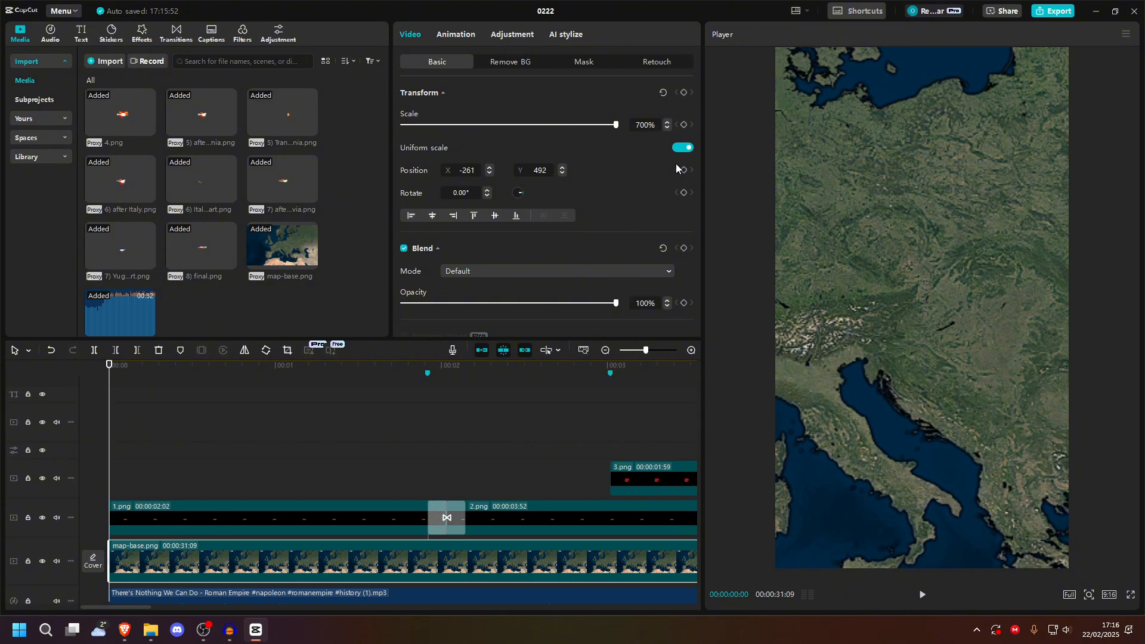
click(685, 93)
right_click(111, 561)
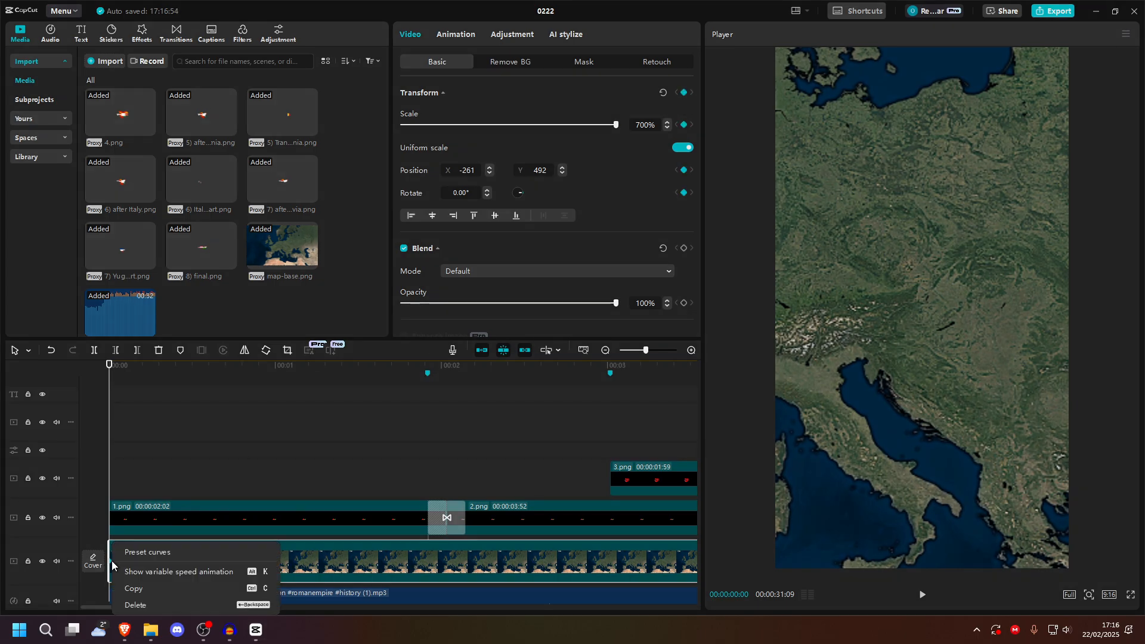
click(356, 472)
click(468, 517)
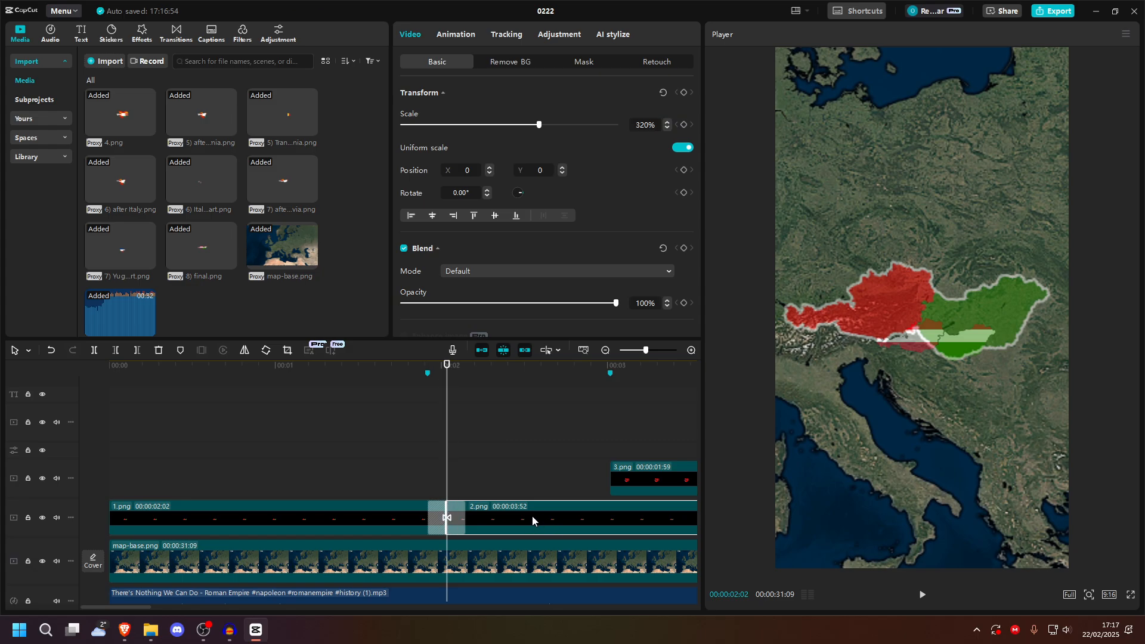
key(ctrl+v)
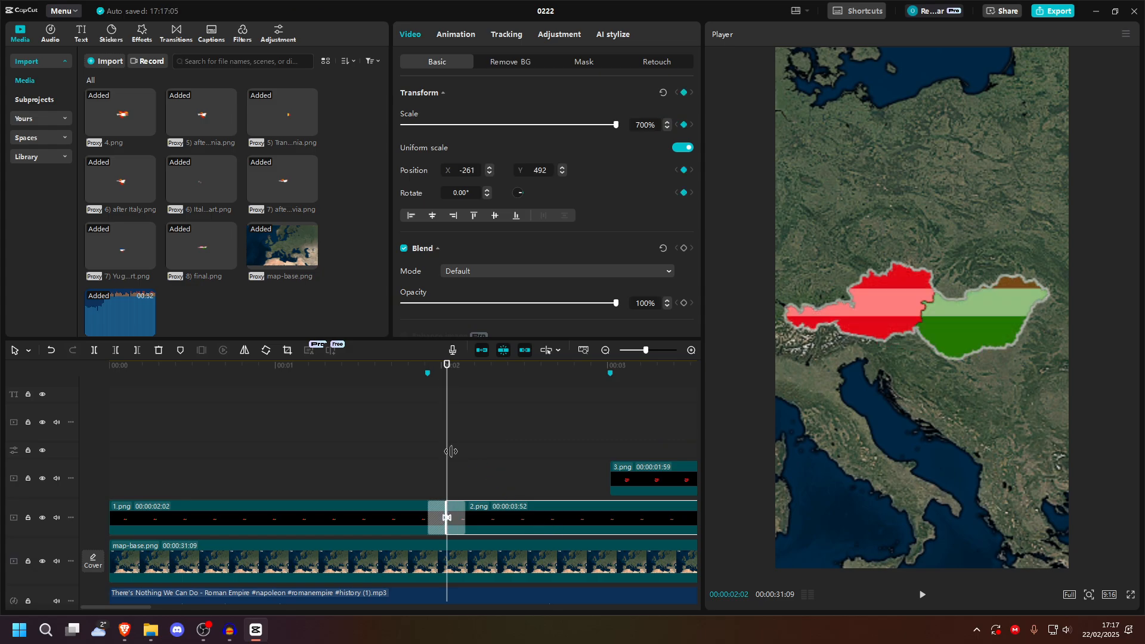
Step: Compare the map and overlay framing just before and at the start of 2.png
drag(451, 451, 421, 463)
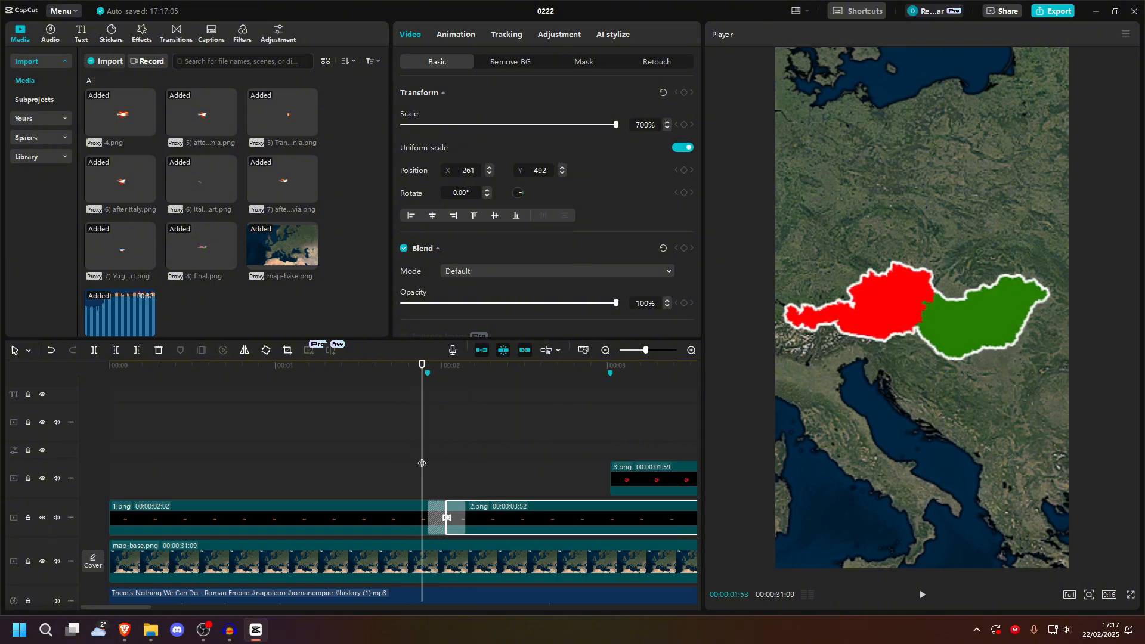
click(368, 567)
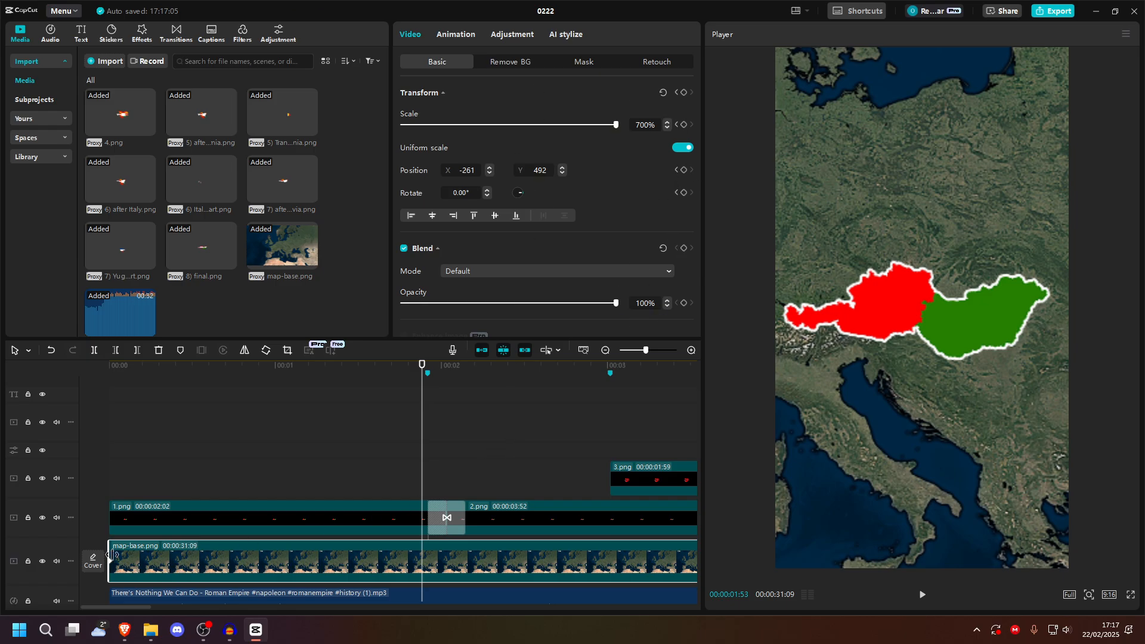
click(501, 527)
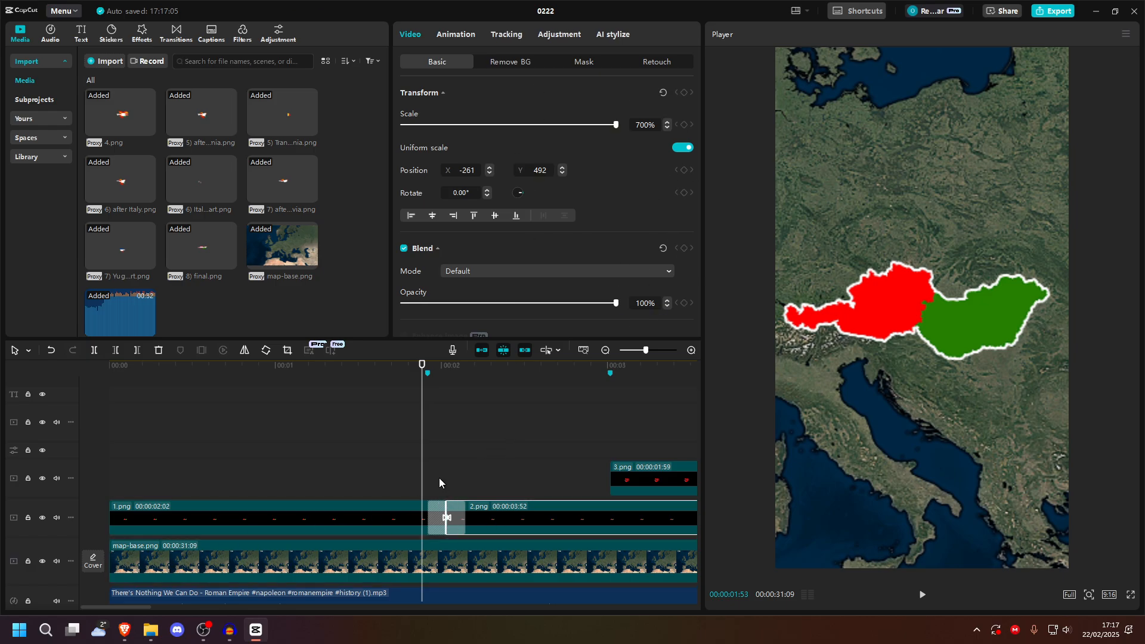
click(442, 394)
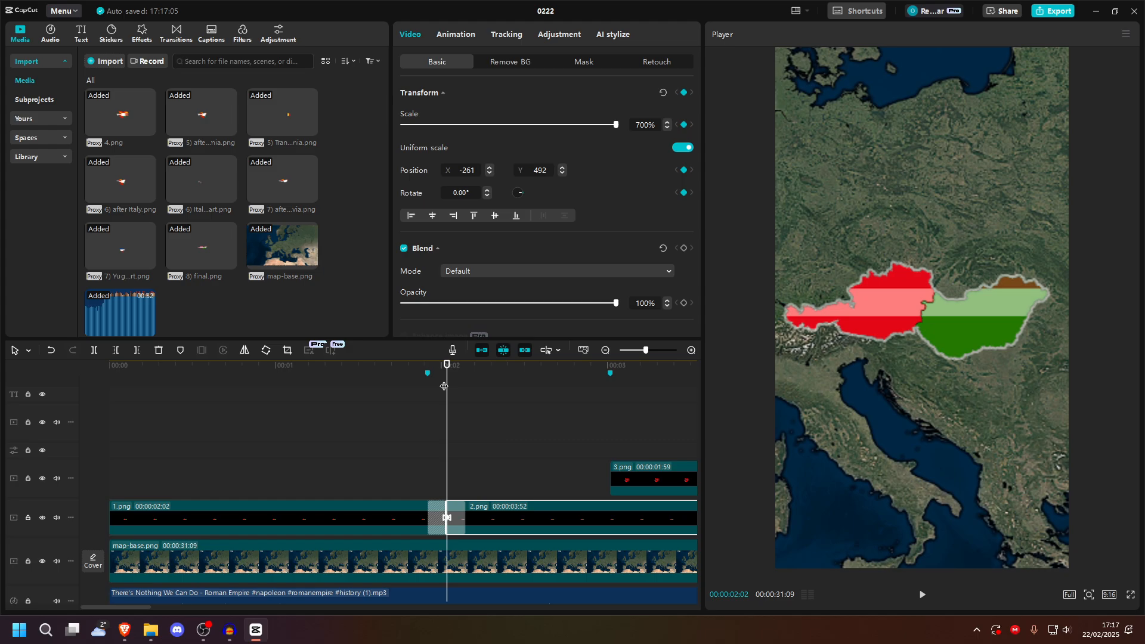
Step: Paste the Transform keyframe onto 3.png at 00:00:03:01 and play back the overlay's appearance
scroll(444, 386, right, 2)
click(469, 470)
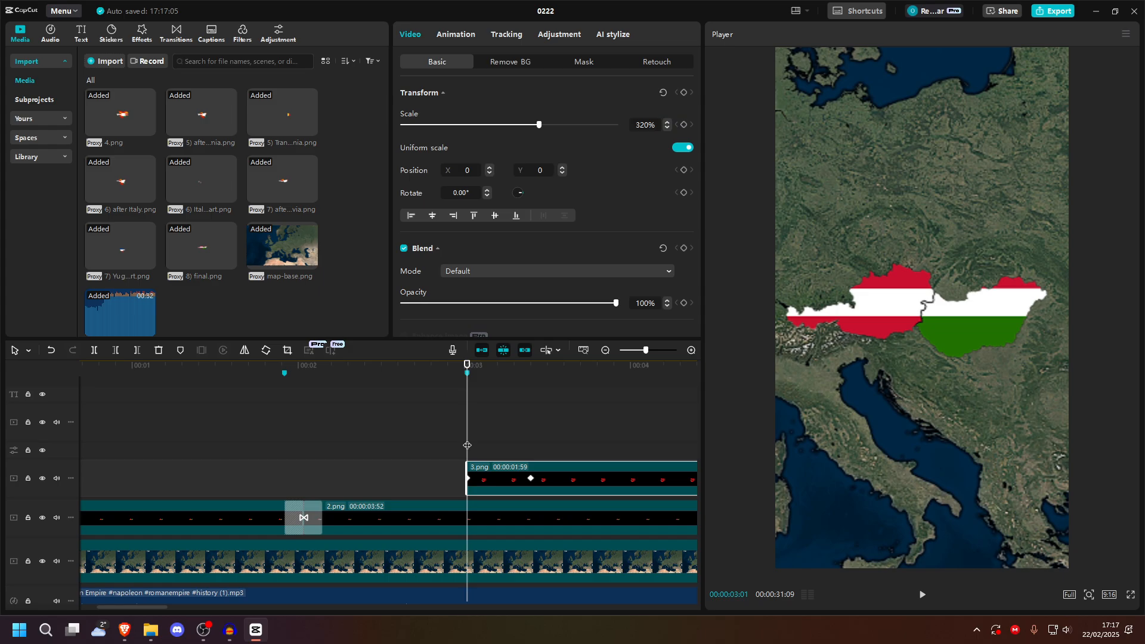
key(space)
key(space)
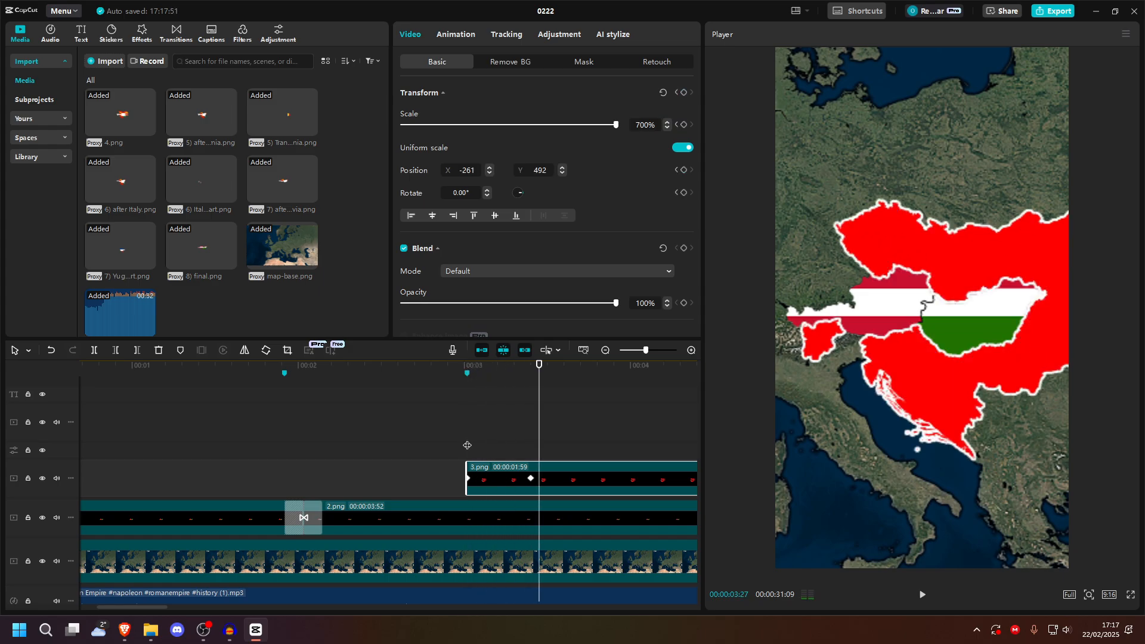
click(467, 444)
click(467, 444)
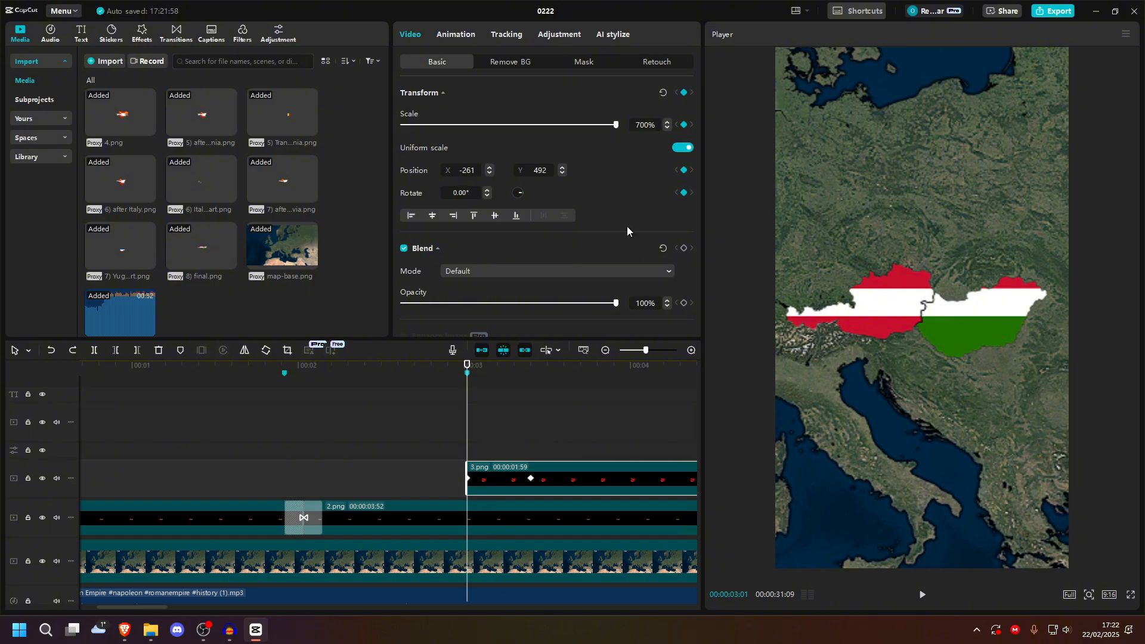
Step: Add Transform keyframes to 2.png and map-base.png at the 00:00:03:01 marker
click(489, 520)
click(685, 94)
click(502, 554)
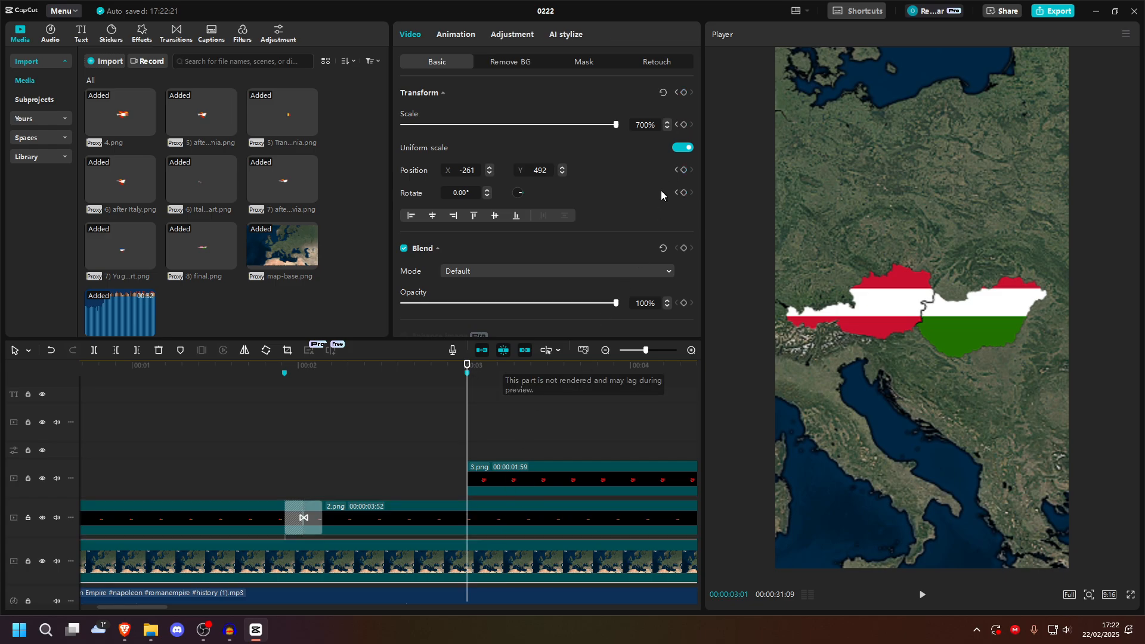
click(684, 94)
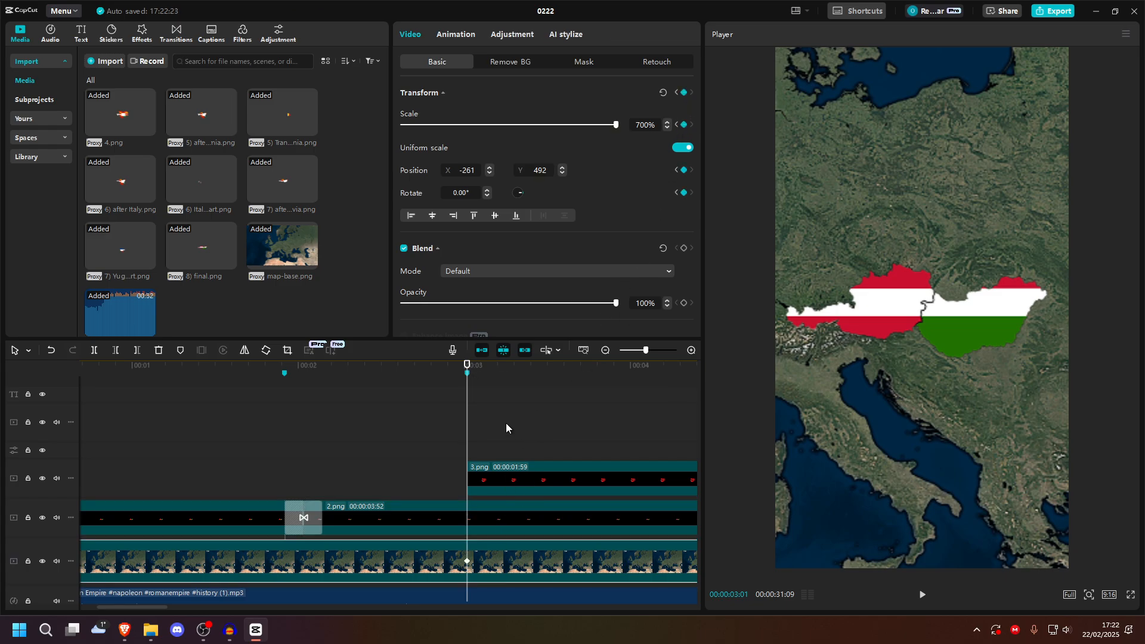
Step: Add Transform keyframes to 3.png, 2.png and map-base.png at 00:00:03:24, aligned with the second keyframe of 3.png
key(space)
key(space)
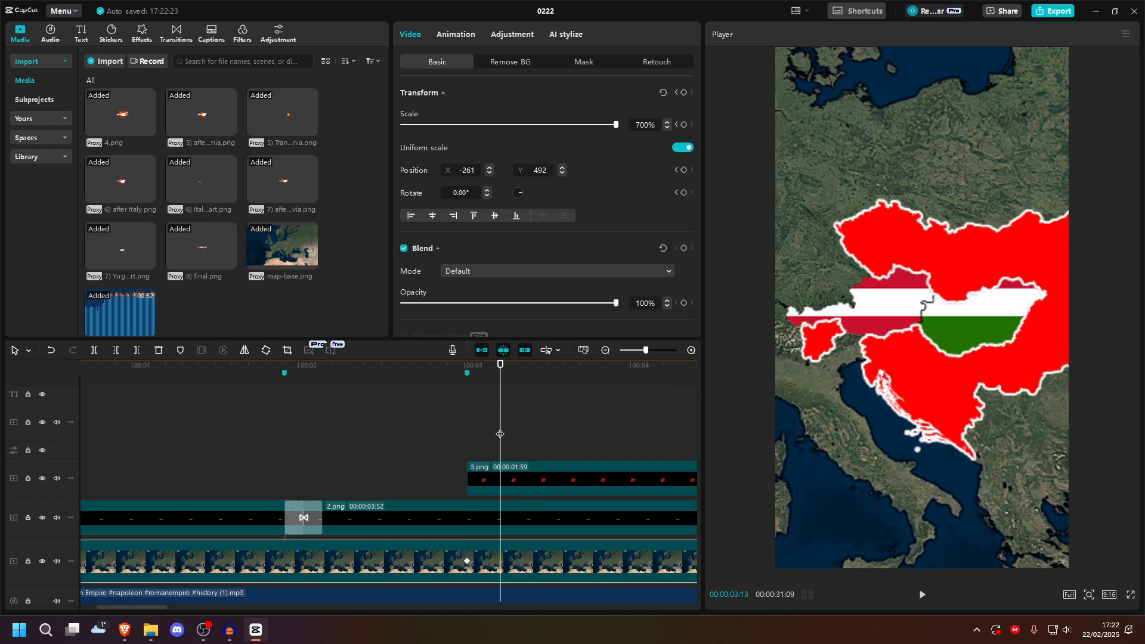
click(501, 474)
drag(501, 440, 531, 441)
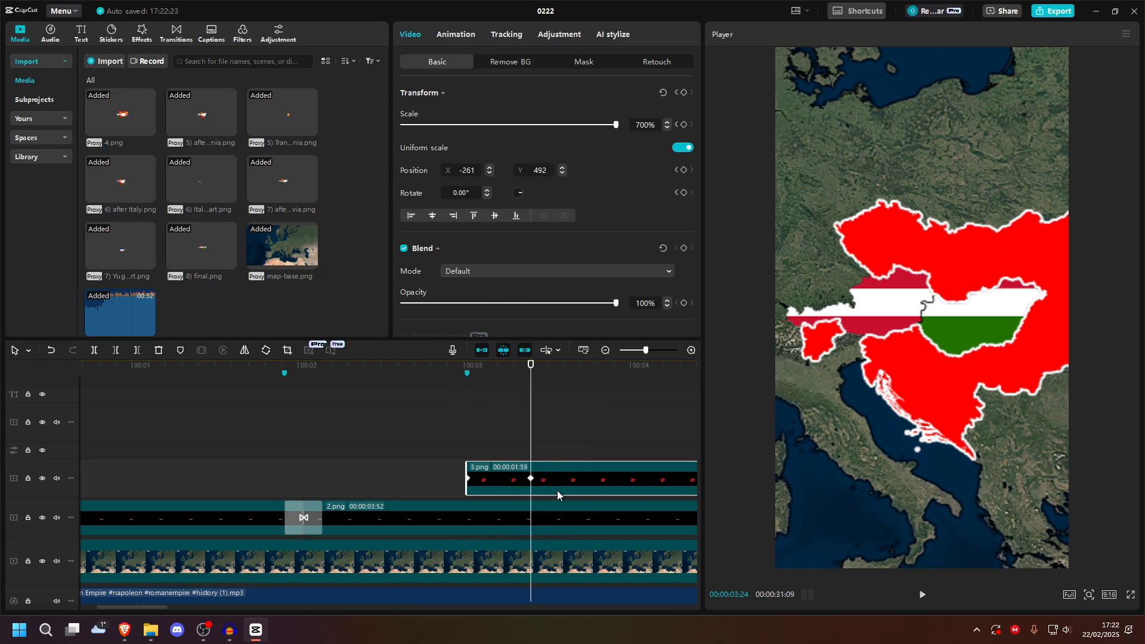
click(560, 516)
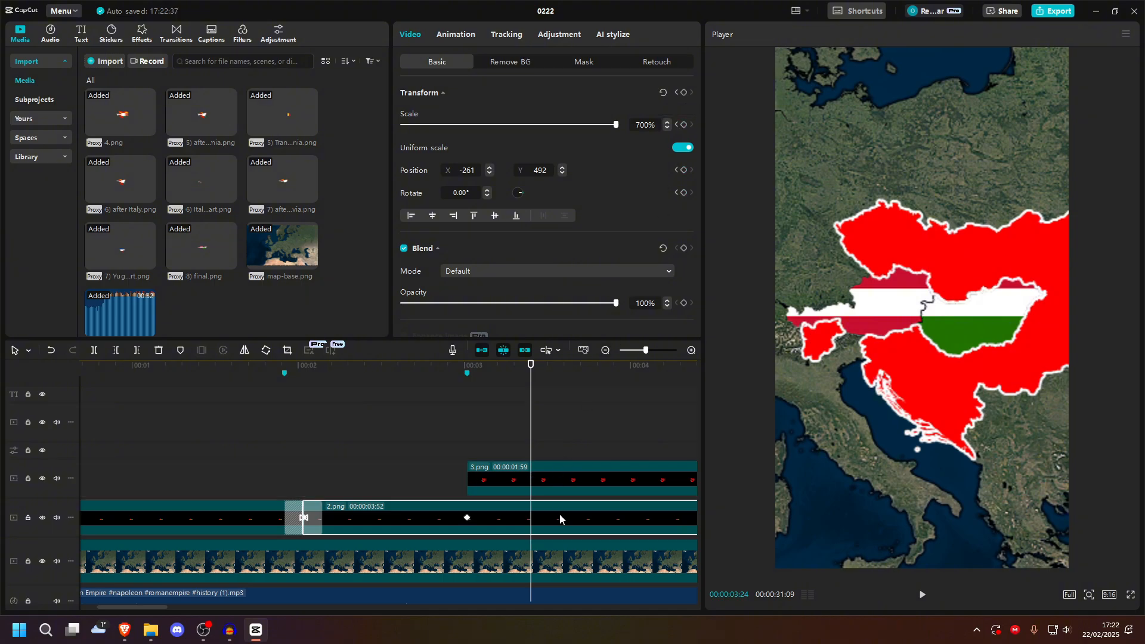
click(568, 561)
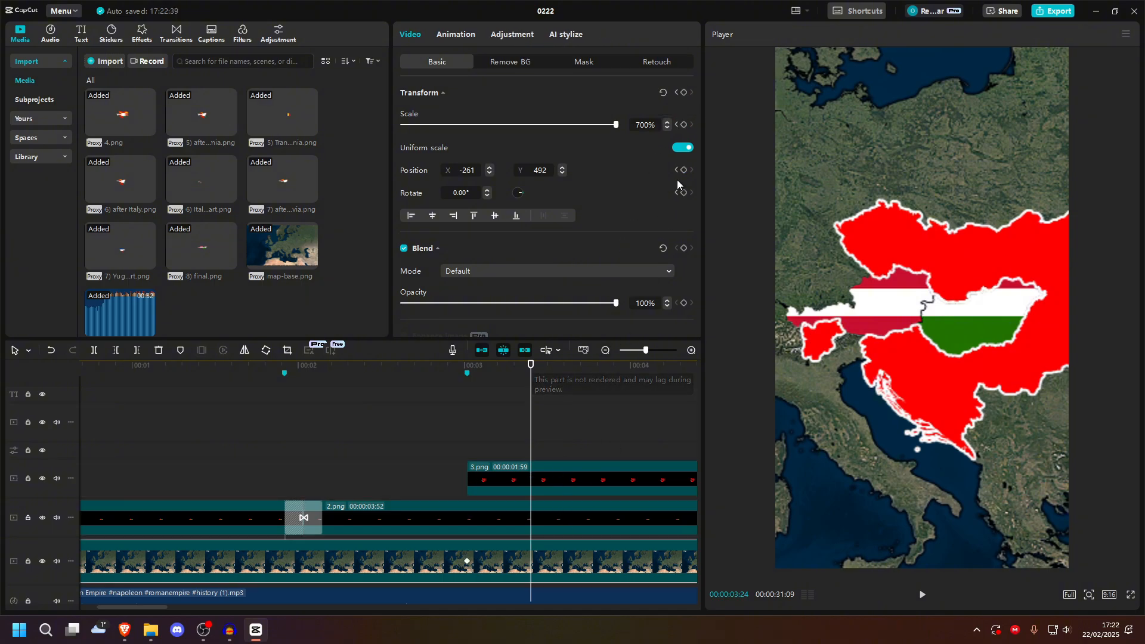
click(557, 481)
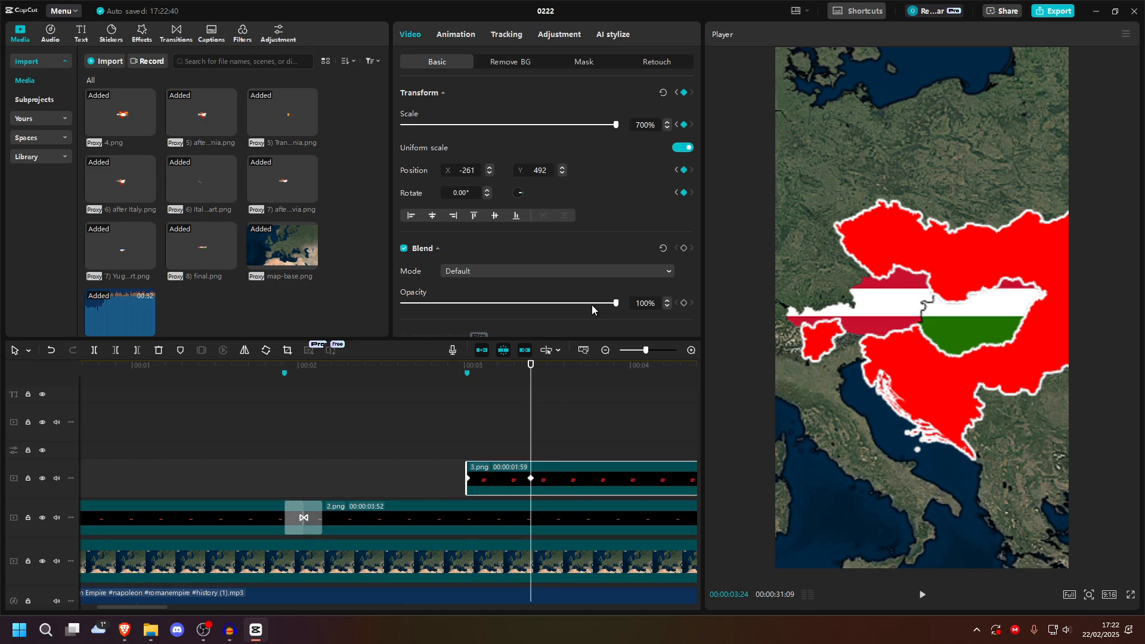
Step: Set 3.png to 500% scale and position X -420, Y 480 at the 00:00:03:24 keyframe
click(643, 127)
text(500)
key(Return)
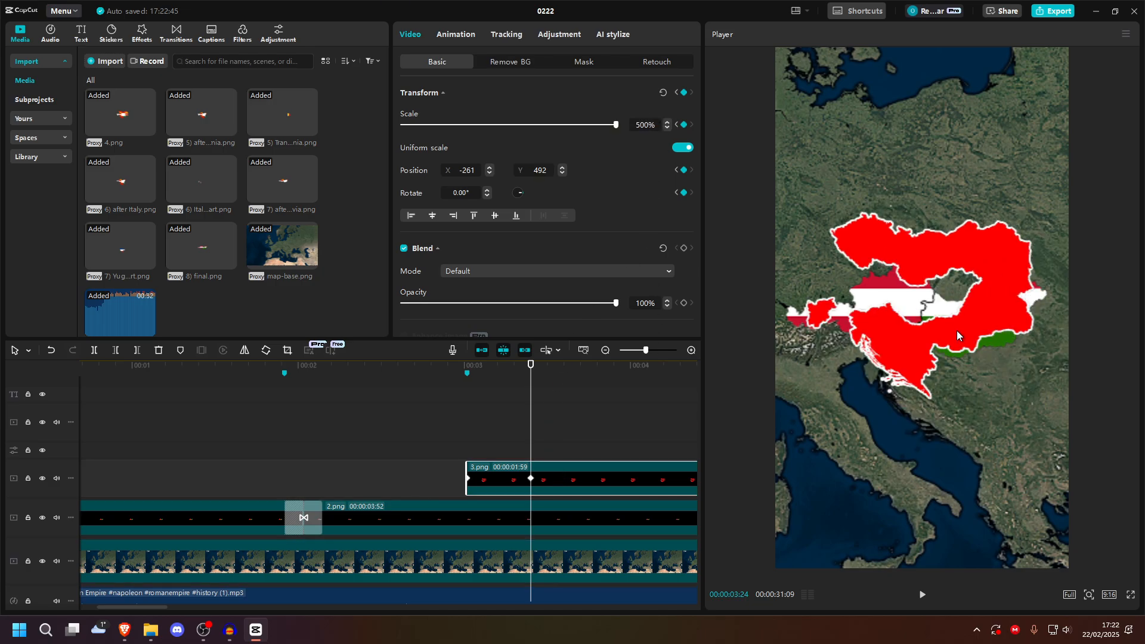
drag(971, 329, 954, 330)
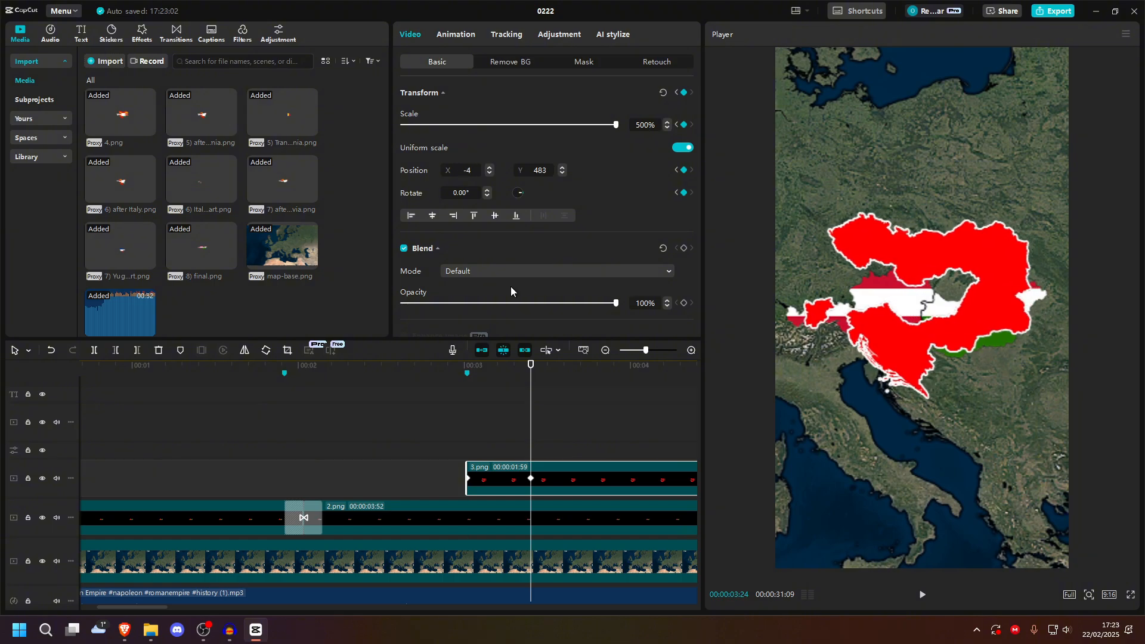
click(536, 173)
text(480)
key(Return)
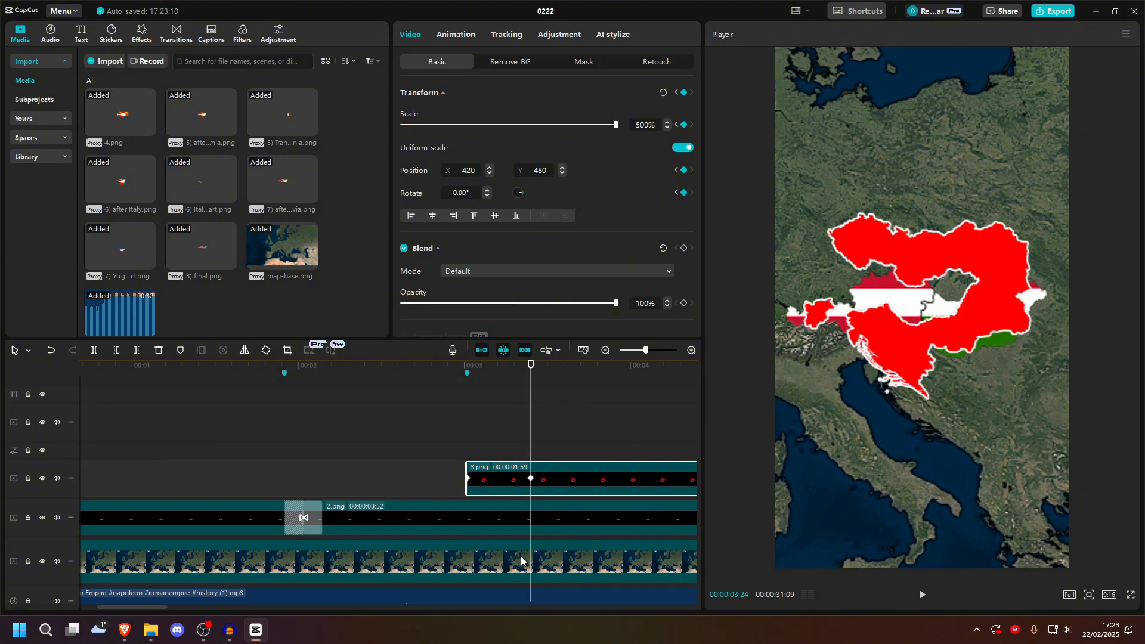
Step: Set the scale of 2.png and map-base.png to 500% at the 00:00:03:24 keyframes
click(597, 517)
click(642, 125)
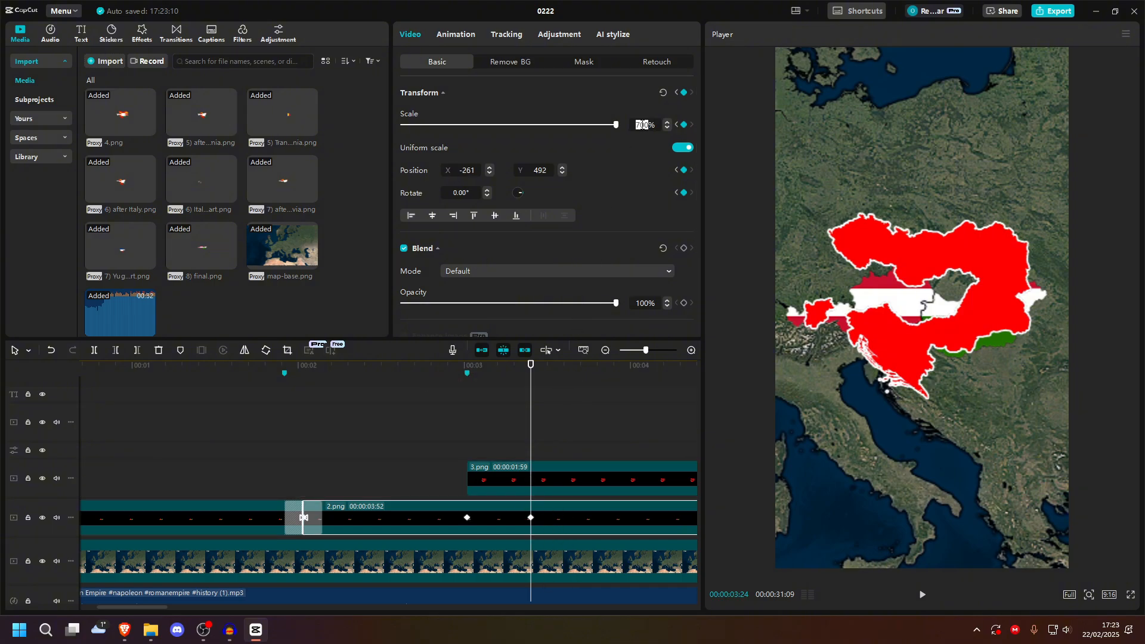
text(500)
key(Return)
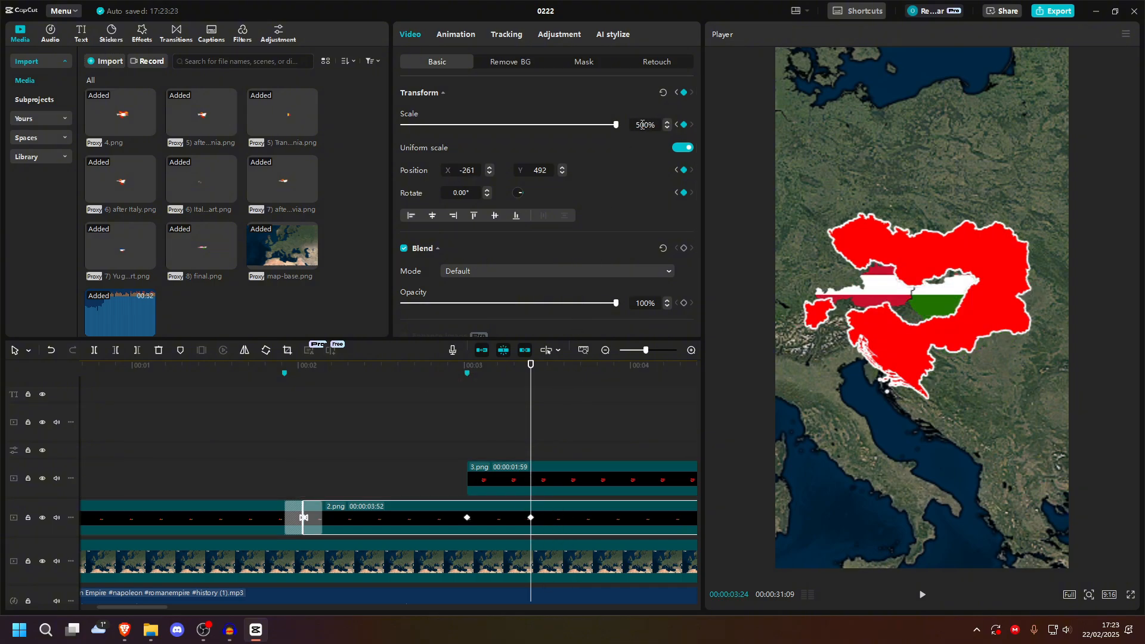
click(582, 558)
click(643, 124)
text(500)
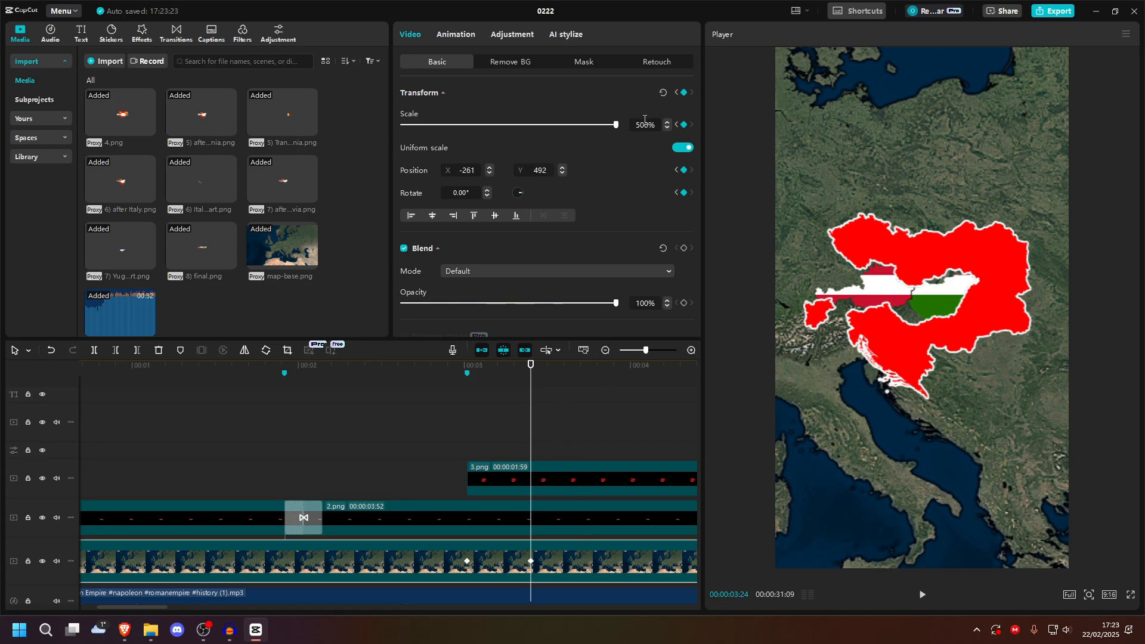
key(Return)
click(550, 502)
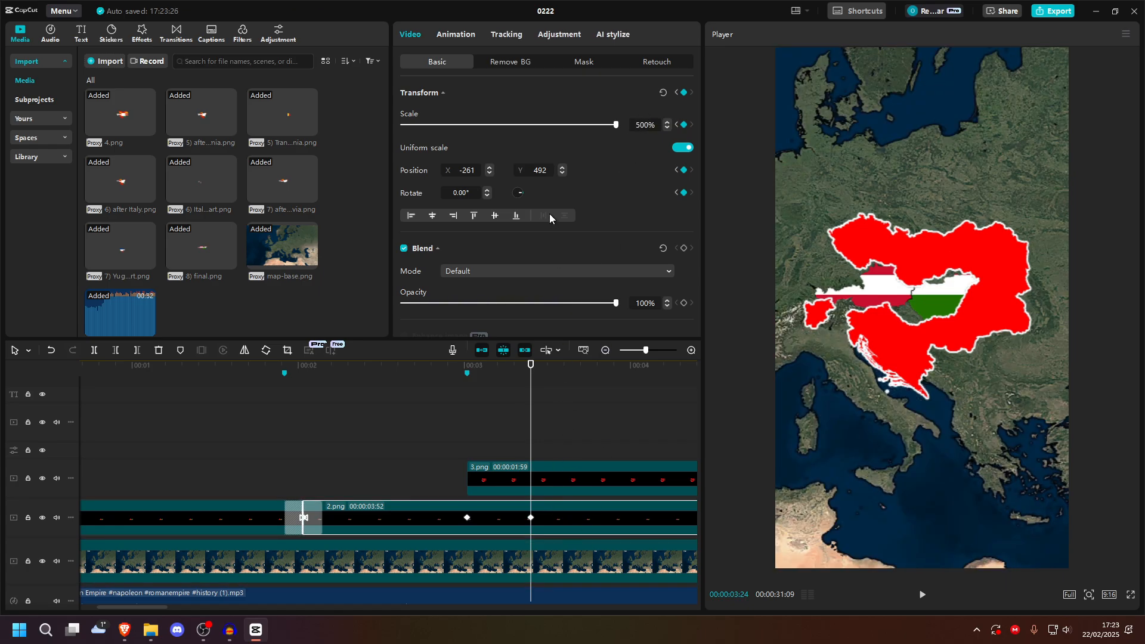
Step: Set 2.png's position to X -420, Y 480 at the 00:00:03:24 keyframe
click(566, 485)
click(574, 520)
text(420)
key(Return)
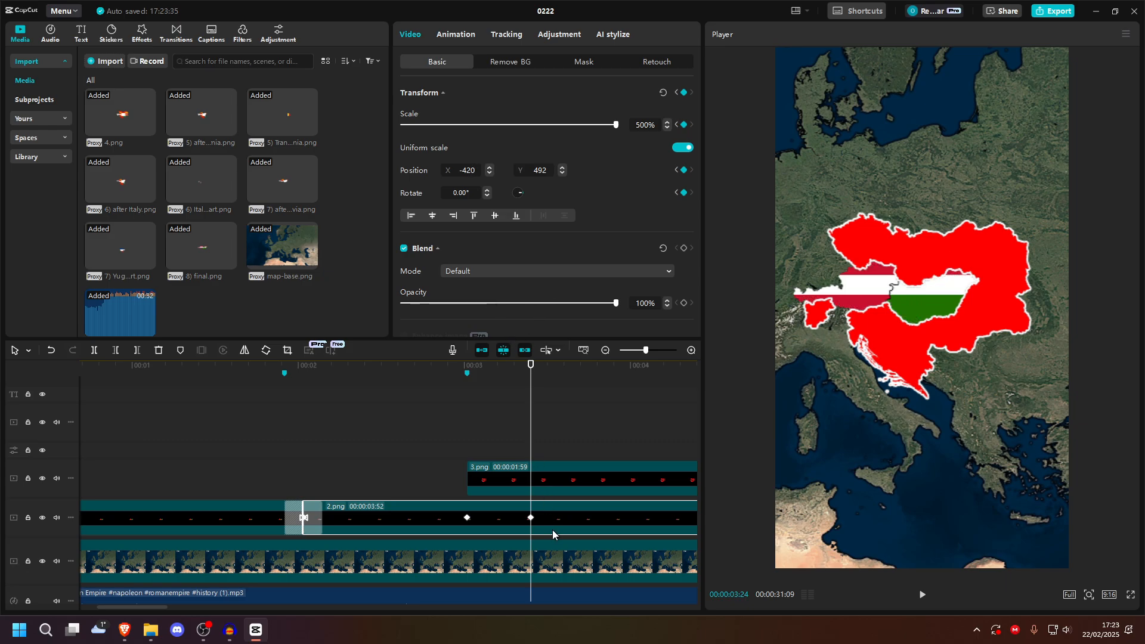
click(557, 493)
click(560, 522)
click(536, 170)
text(480)
key(Return)
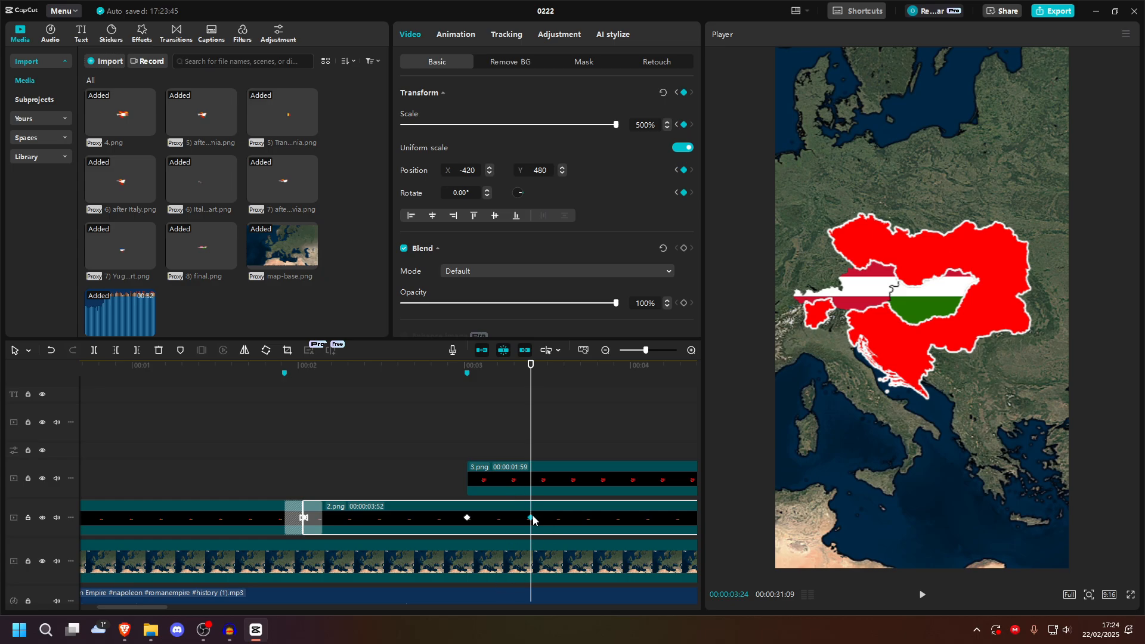
click(534, 563)
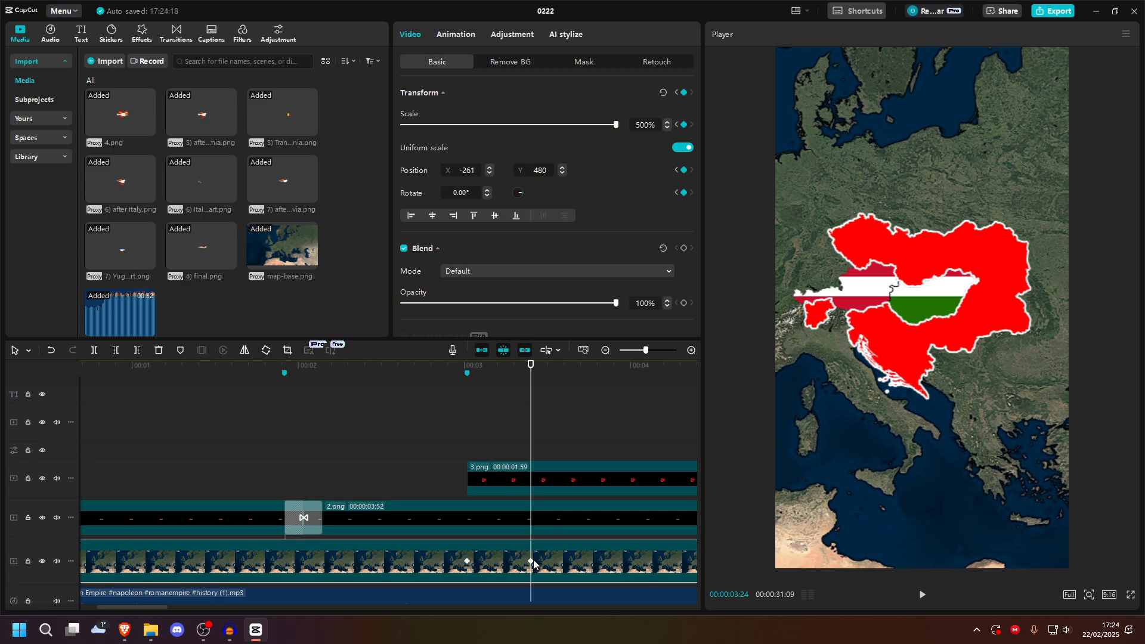
click(530, 562)
key(Delete)
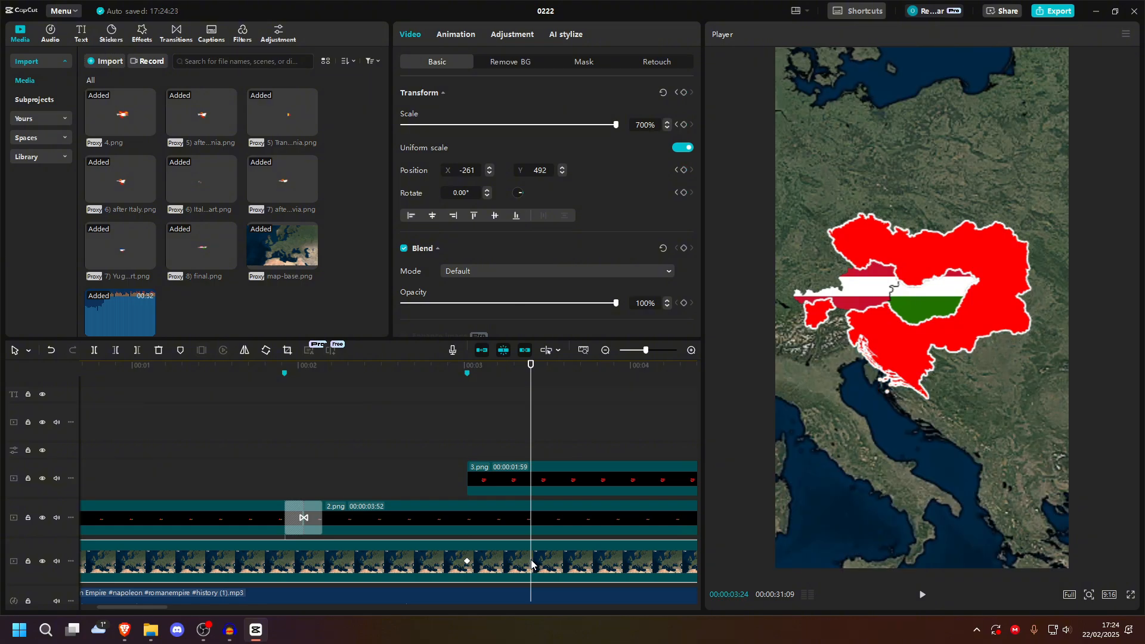
key(ctrl+z)
Step: Play back the keyframed zoom-out around the 00:00:03:01 marker to check that the layers move together
drag(531, 429, 412, 429)
key(space)
click(467, 423)
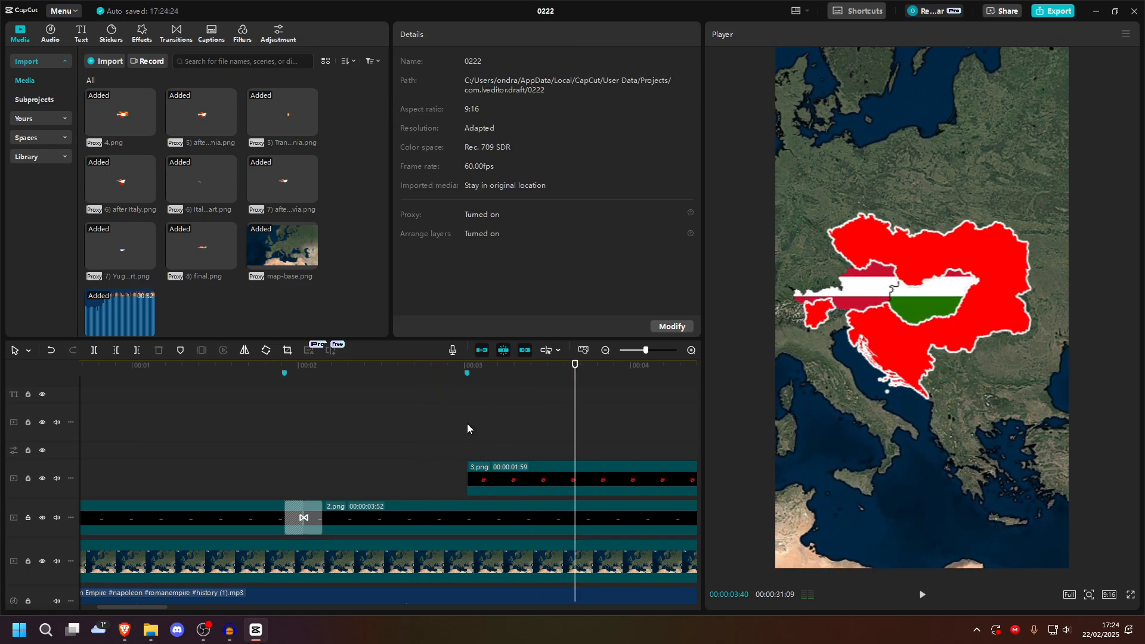
key(space)
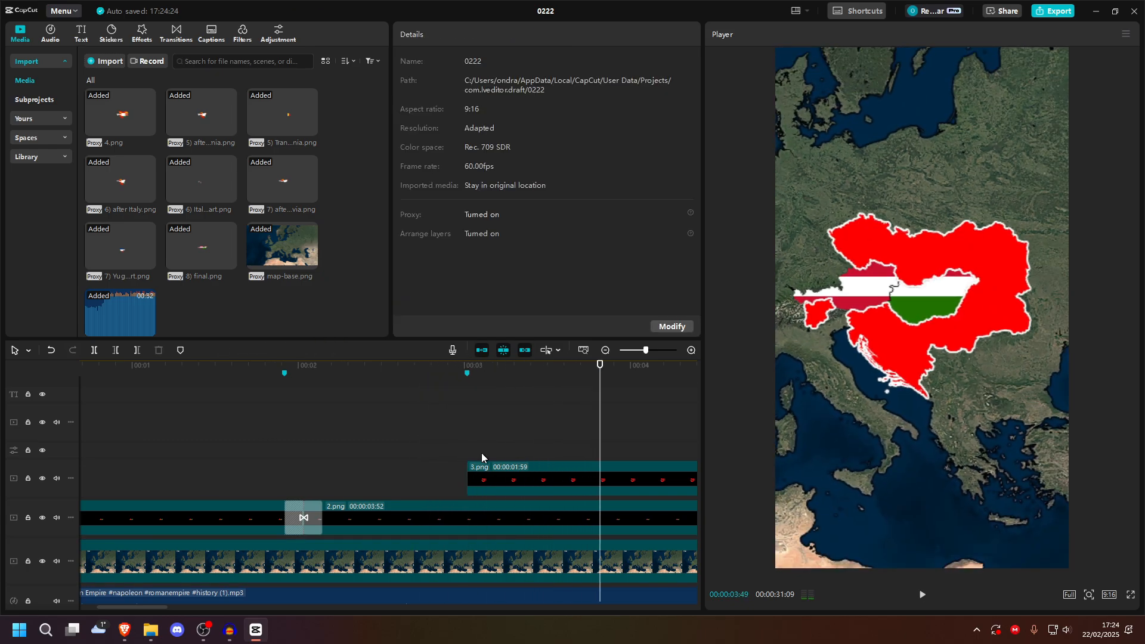
click(431, 395)
key(space)
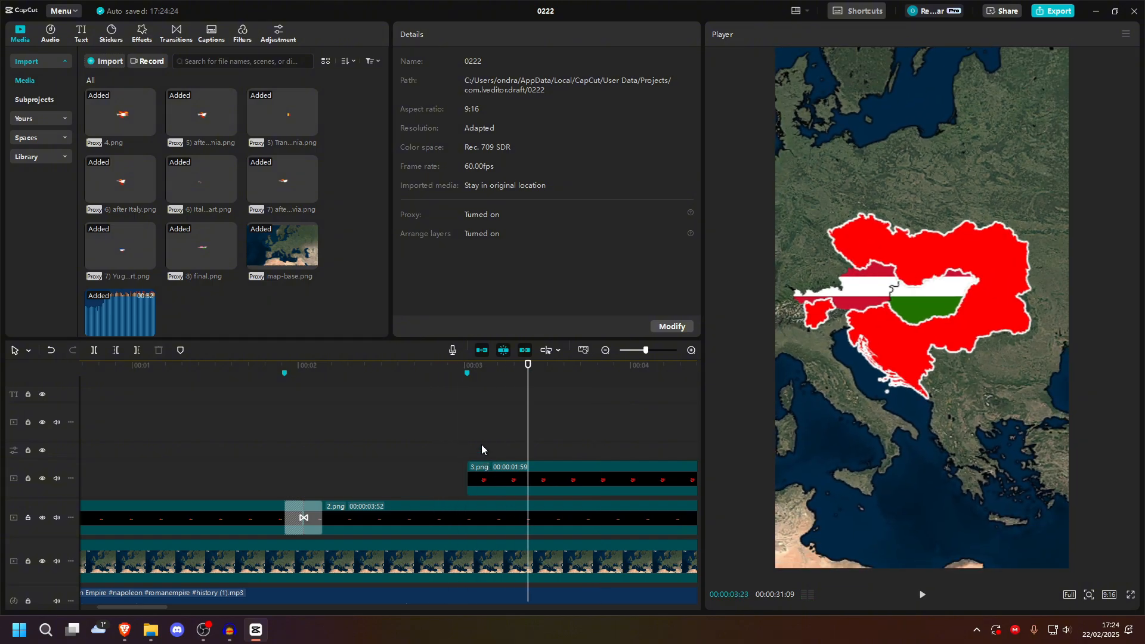
key(space)
Step: Apply the Cubic Ease preset curve to 3.png's starting keyframe at 00:00:03:01
click(524, 480)
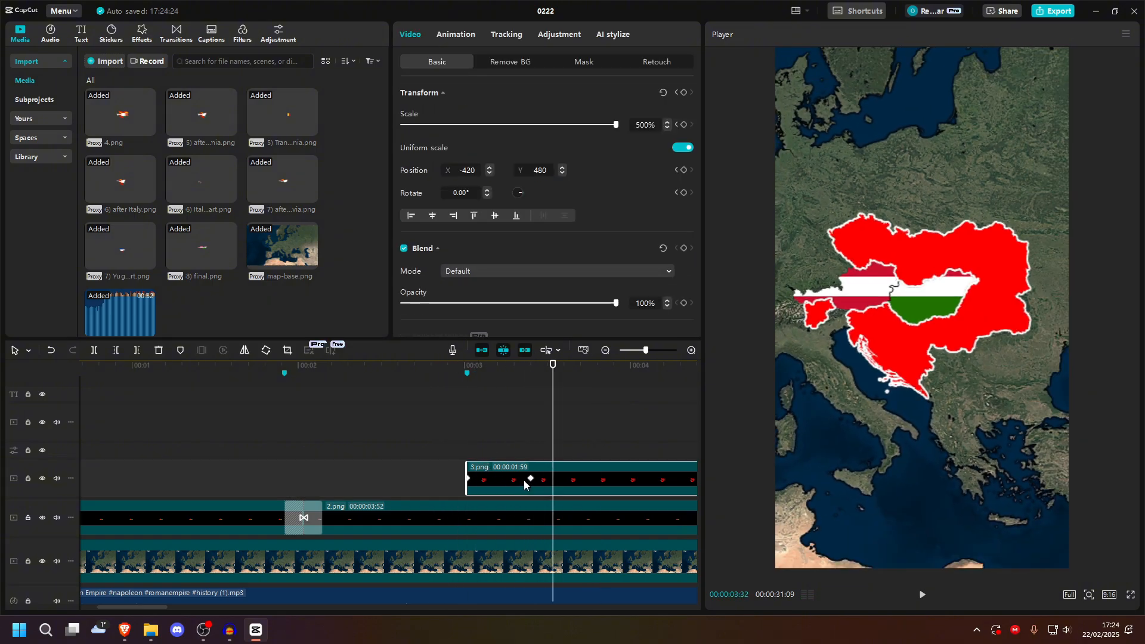
click(531, 478)
click(470, 480)
right_click(469, 480)
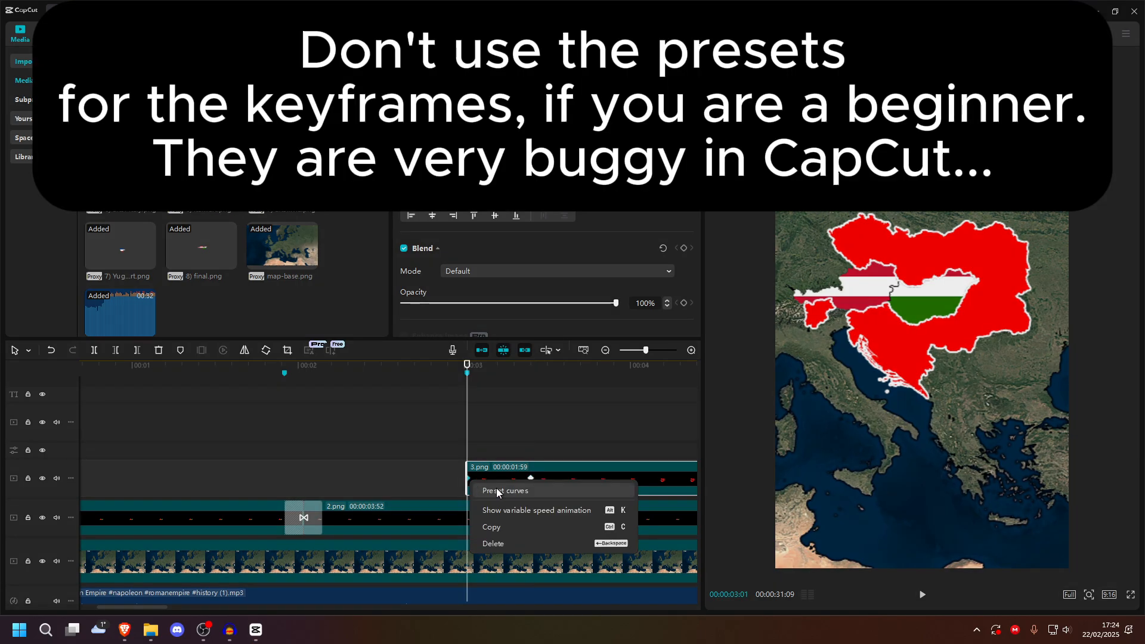
click(497, 491)
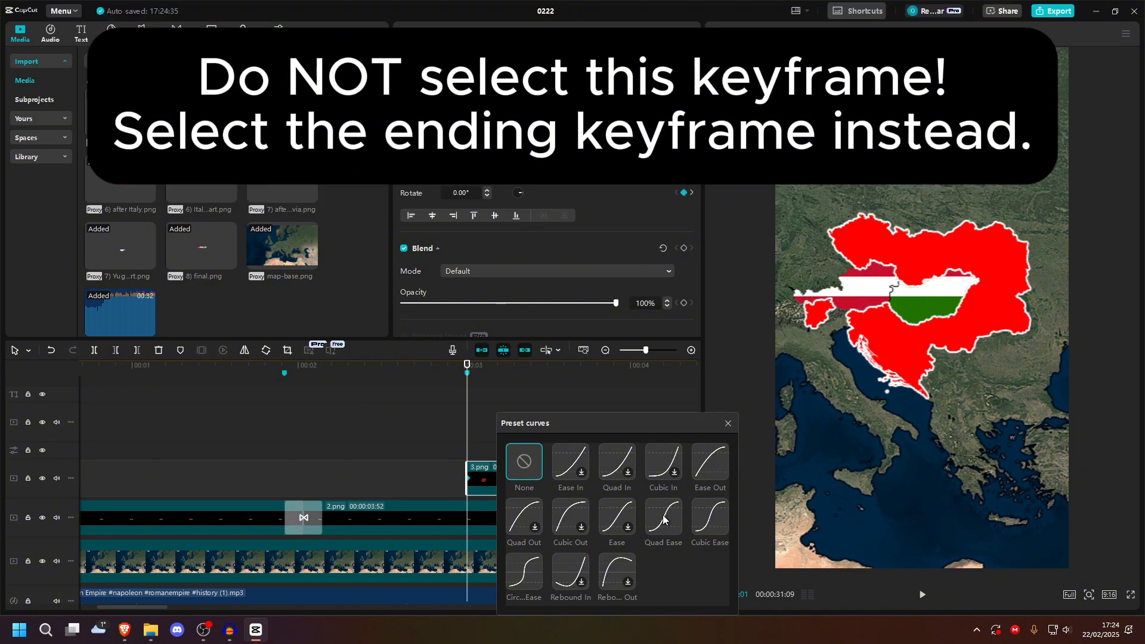
click(707, 519)
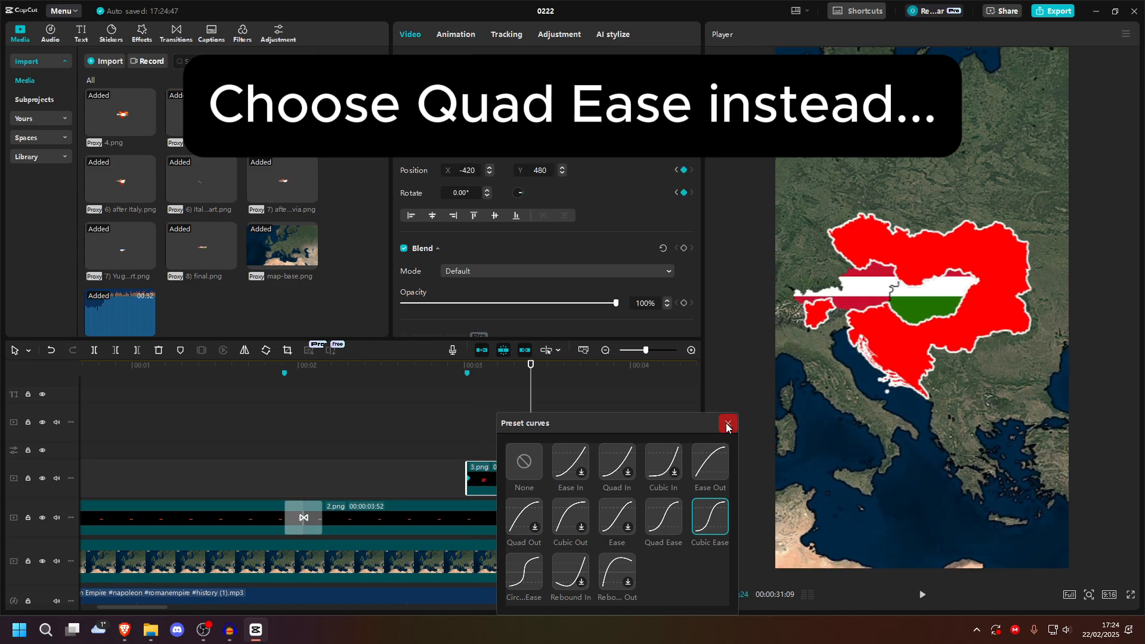
click(727, 424)
Step: Open the preset curves for 2.png's starting keyframe at 00:00:03:01 and play back the zoom
click(470, 517)
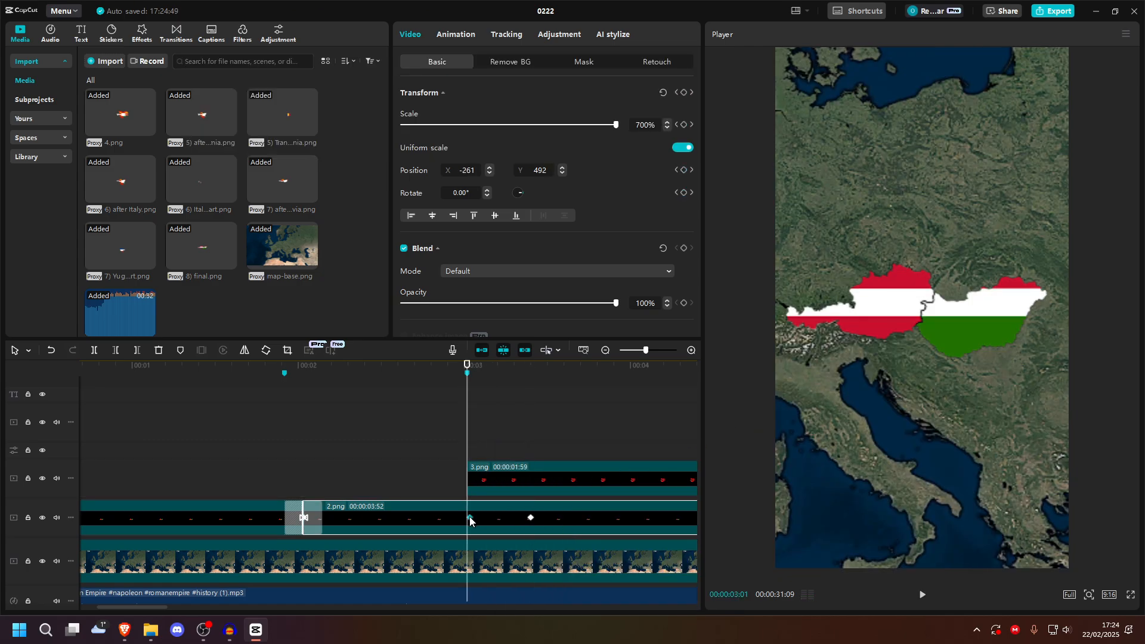
right_click(470, 516)
click(514, 448)
key(ctrl+z)
right_click(468, 518)
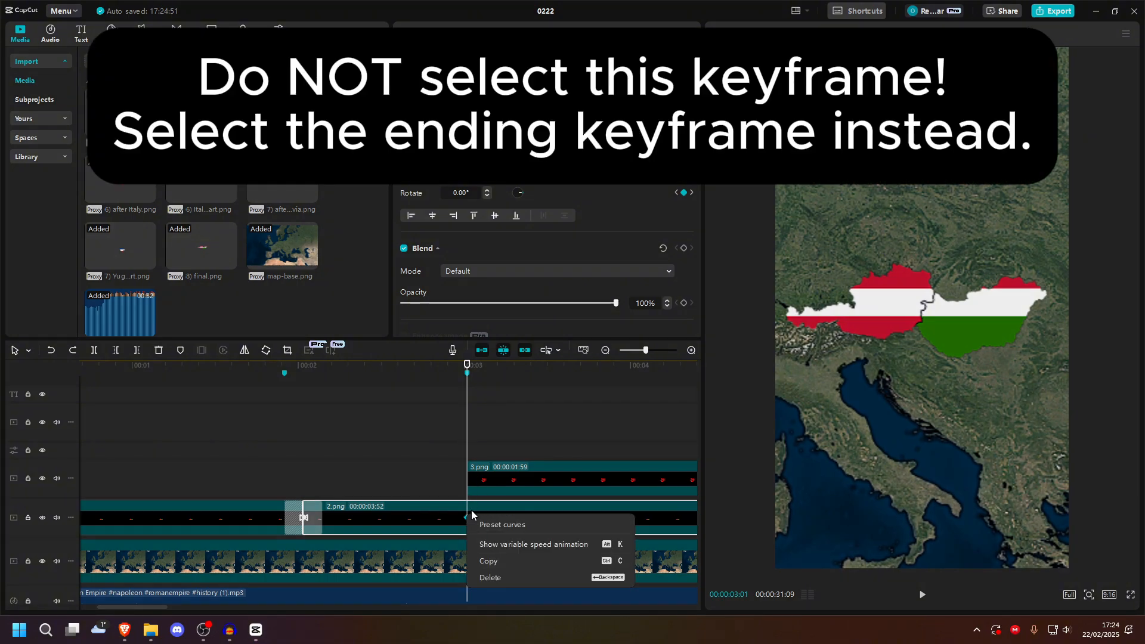
click(492, 525)
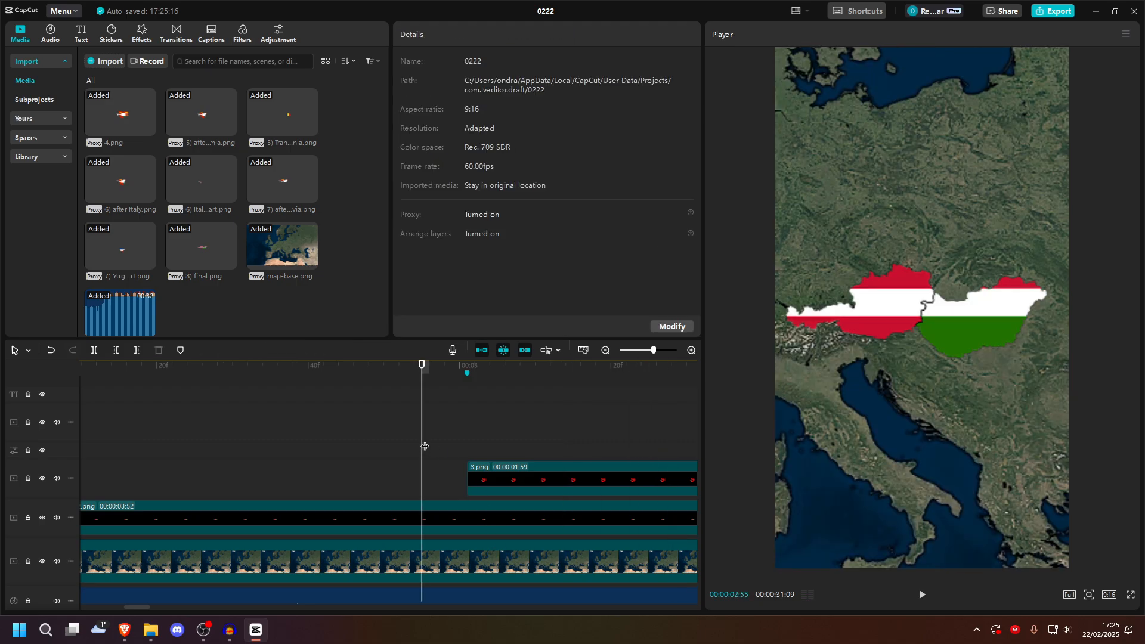
key(space)
click(429, 442)
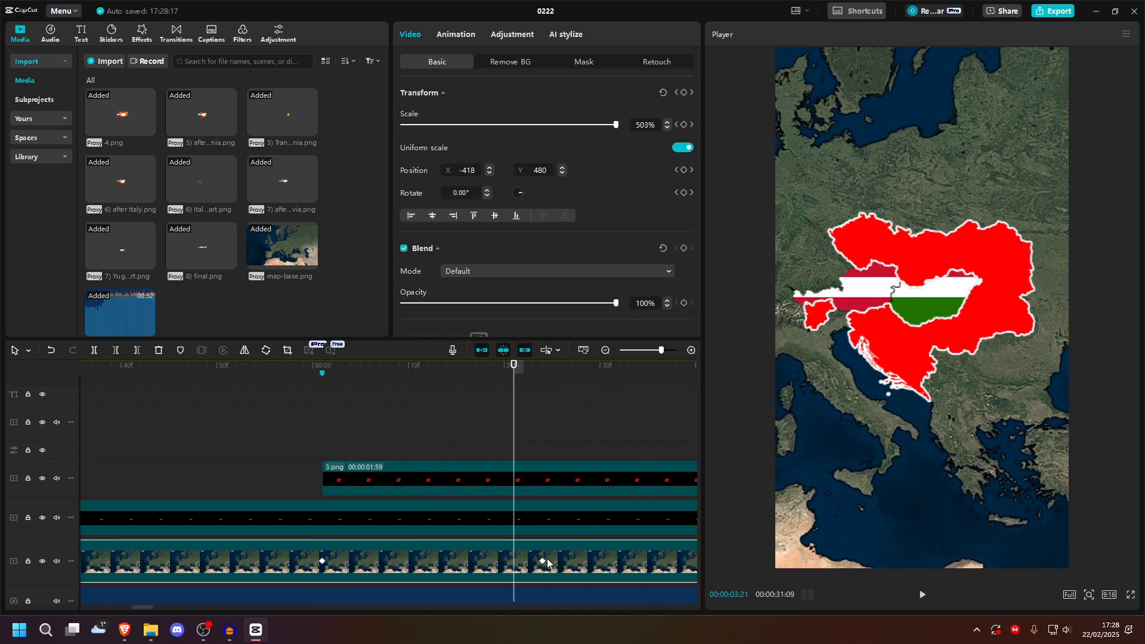
Step: Apply the Cubic Ease preset curve to 2.png's ending keyframe at 00:00:03:24
drag(514, 444, 542, 445)
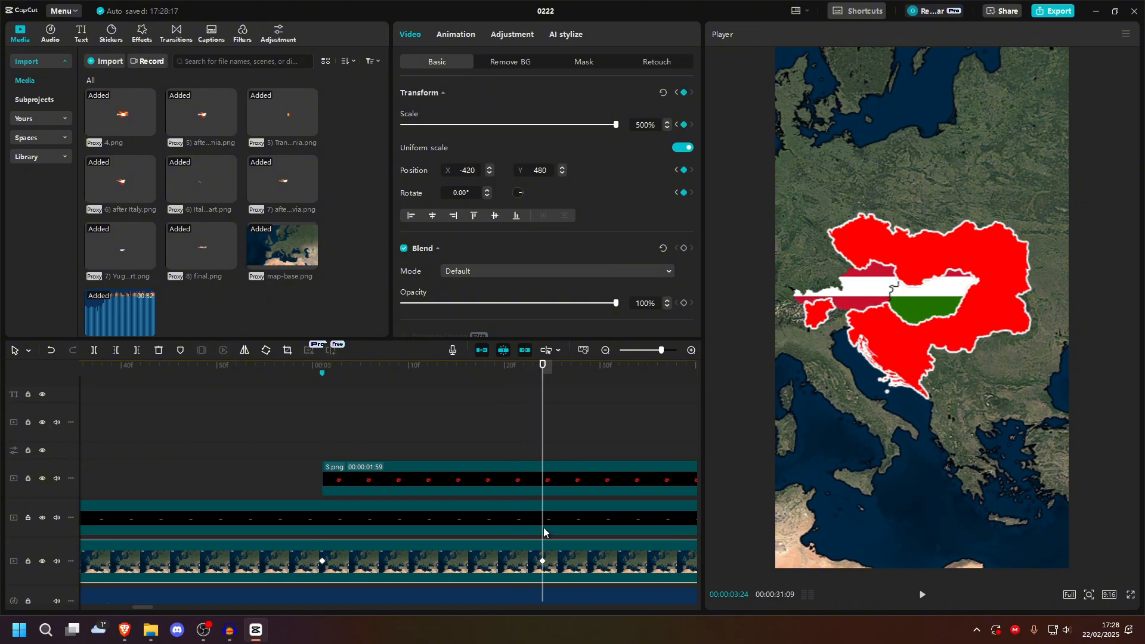
click(543, 527)
right_click(543, 518)
click(596, 528)
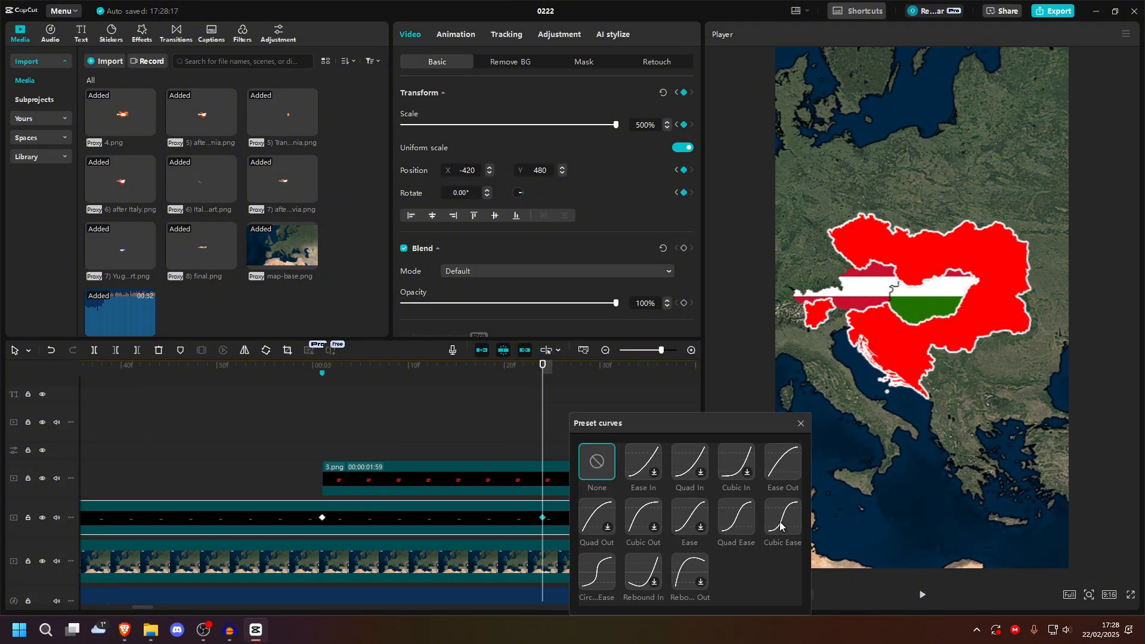
Step: Apply the Cubic Ease preset curve to map-base.png's ending keyframe at 00:00:03:24
click(549, 564)
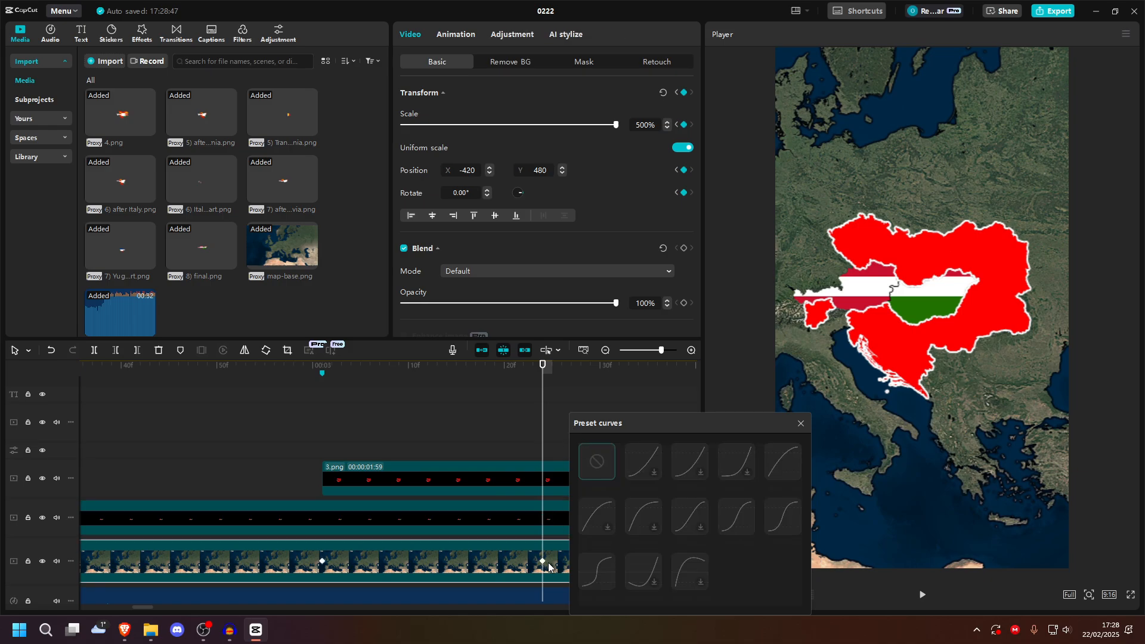
right_click(544, 562)
click(682, 548)
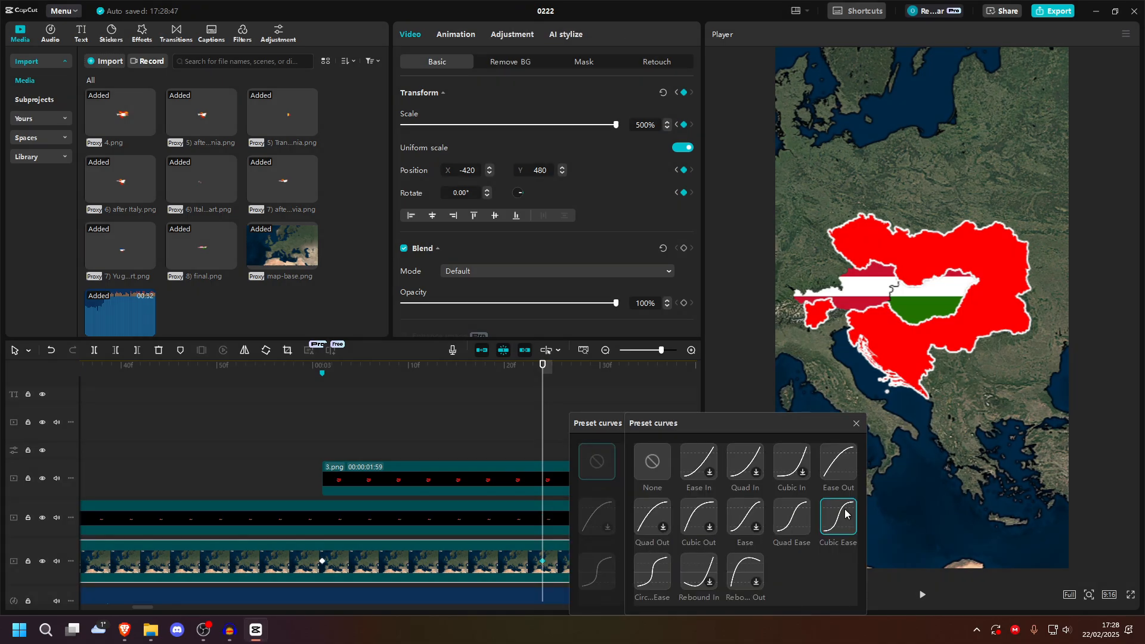
click(857, 423)
Step: Apply the Cubic Ease preset curve to 3.png's ending keyframe at 00:00:03:24 and close the preset curves
click(553, 477)
right_click(545, 478)
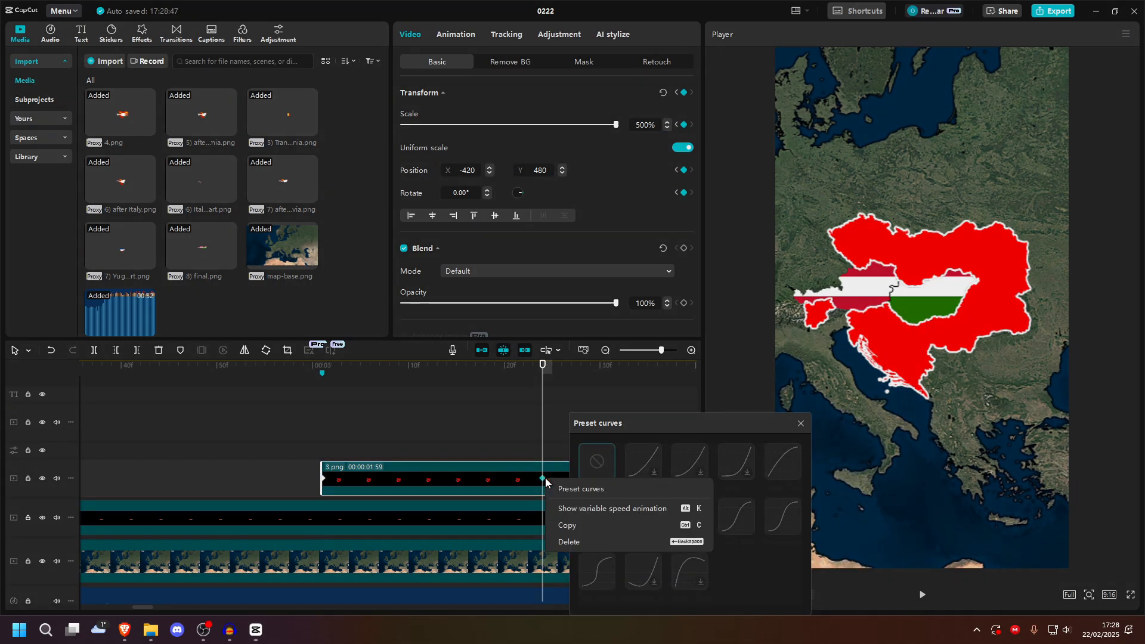
click(561, 487)
click(770, 523)
click(788, 424)
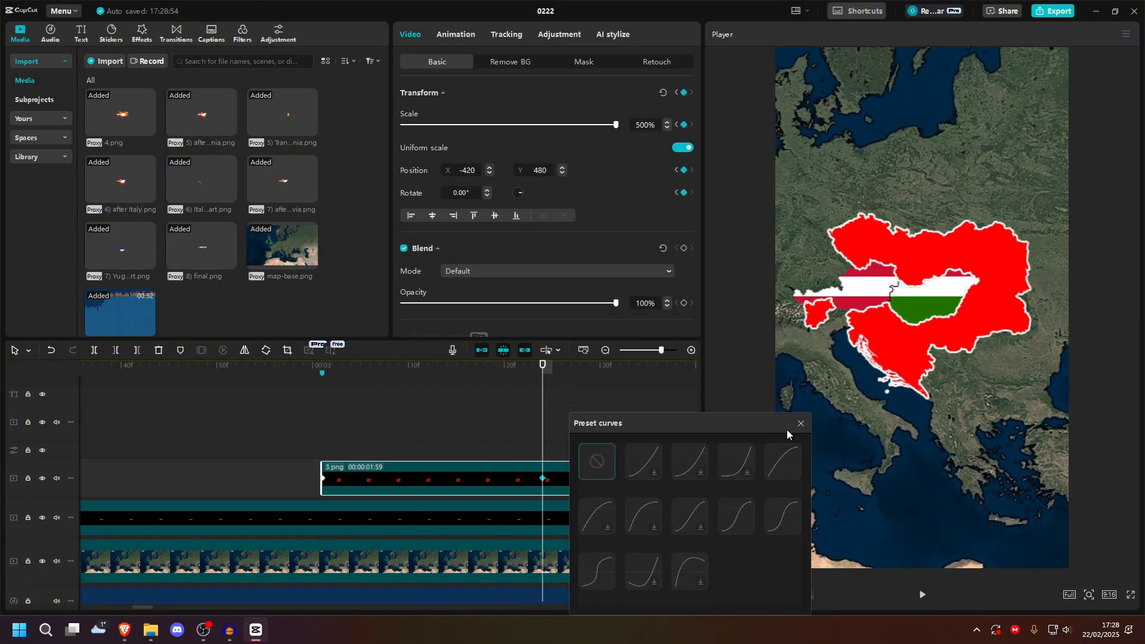
click(800, 423)
Step: Play back the eased zoom-out several times from just before the 00:00:03:01 marker
click(318, 410)
key(space)
key(space)
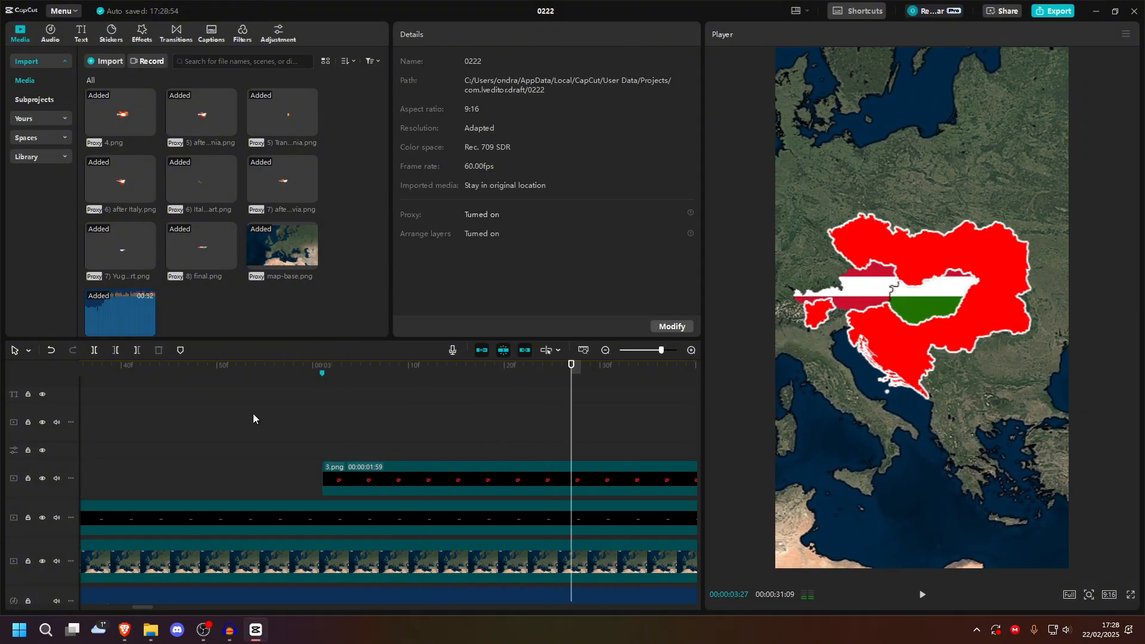
click(266, 417)
key(space)
click(281, 430)
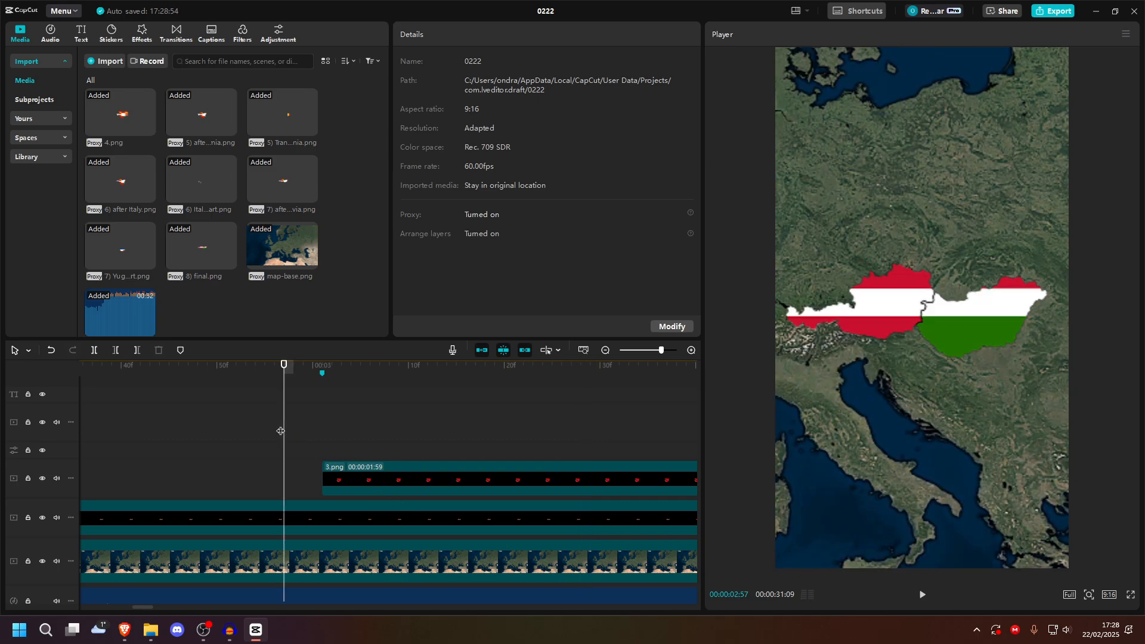
key(space)
key(space)
click(302, 429)
key(space)
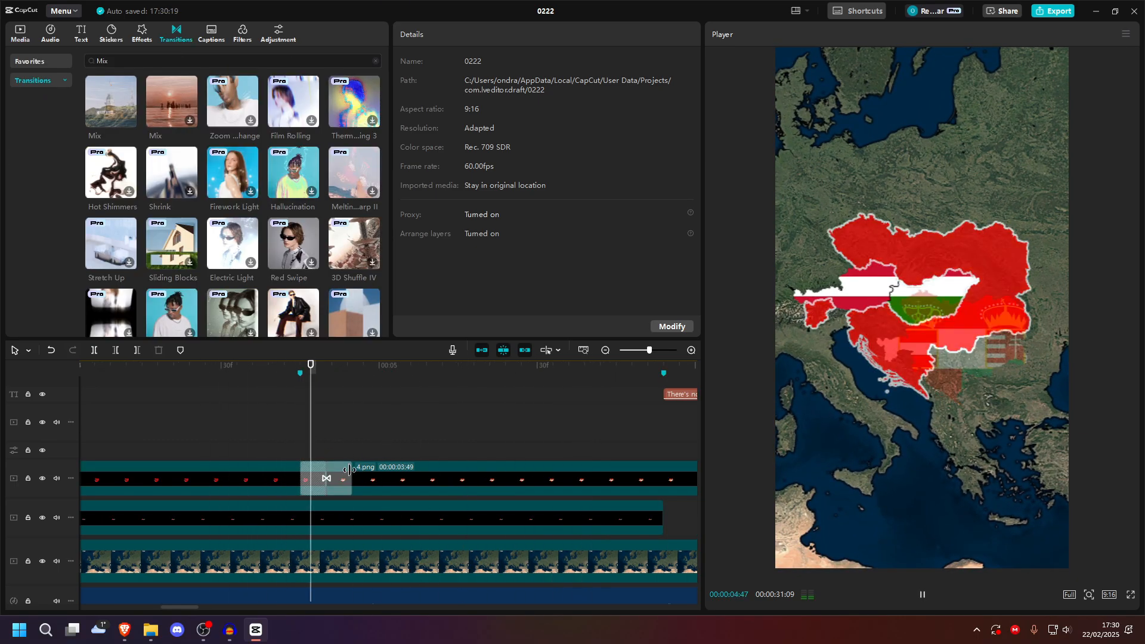
Step: Copy 2.png's Transform keyframe at 00:00:03:24, paste it onto 4.png at 00:00:04:50, and play back the transition
key(space)
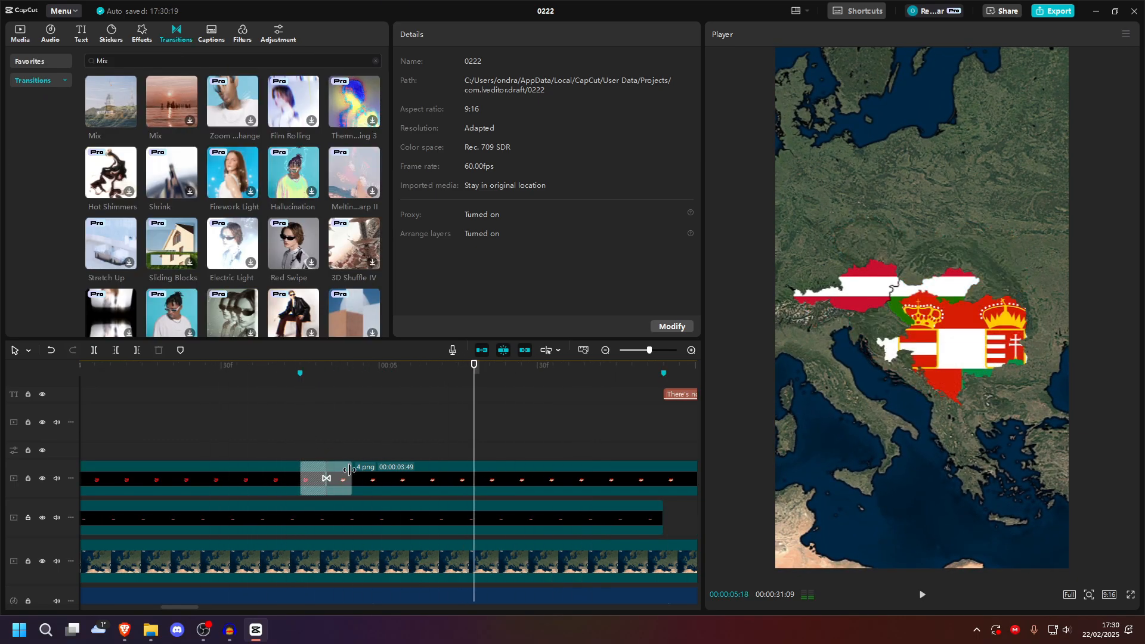
click(396, 480)
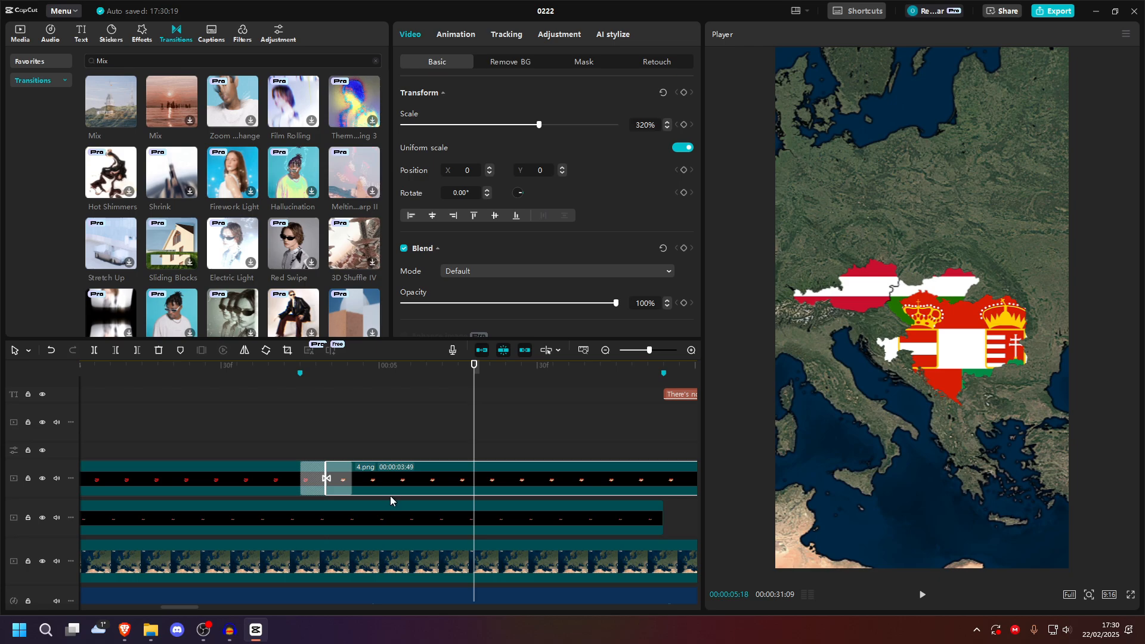
scroll(337, 471, left, 5)
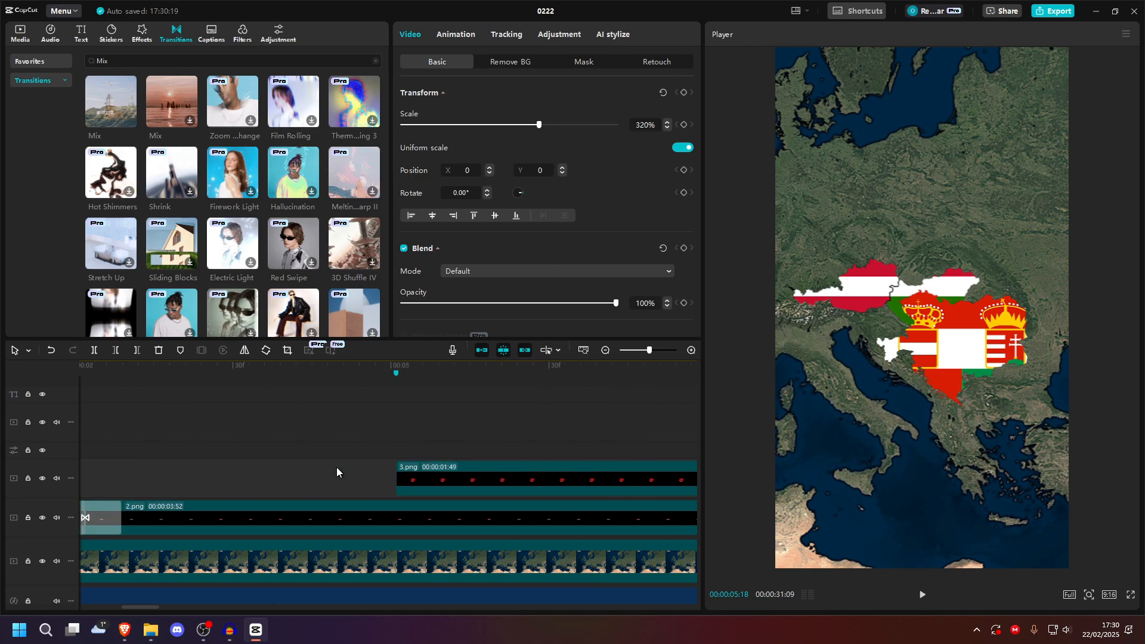
scroll(394, 474, right, 5)
click(442, 518)
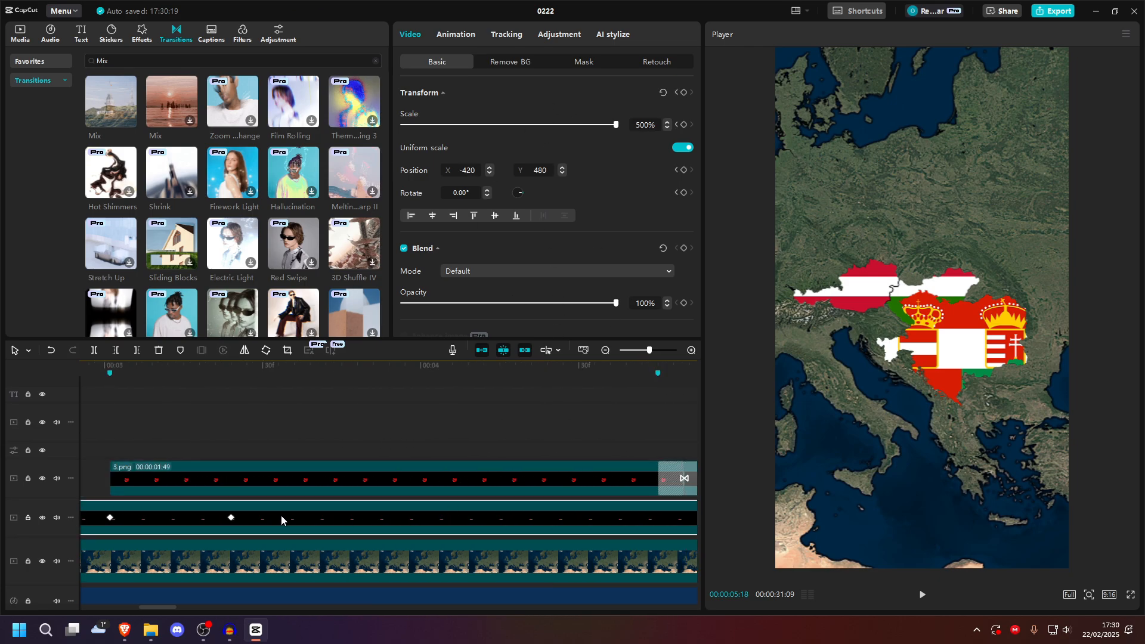
click(232, 517)
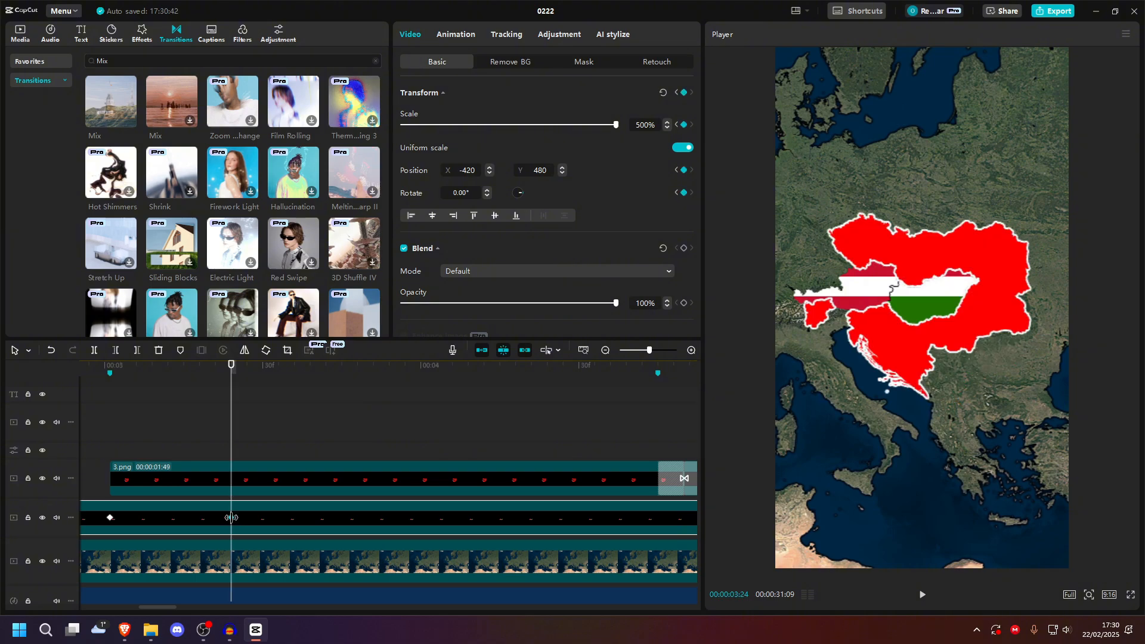
scroll(324, 471, right, 6)
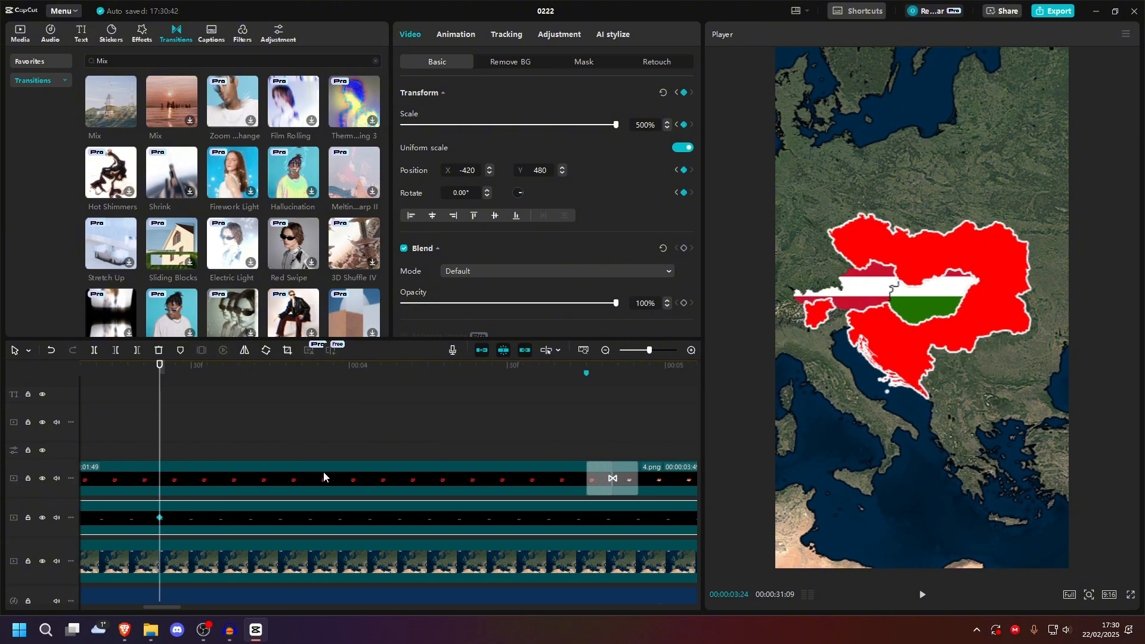
click(327, 446)
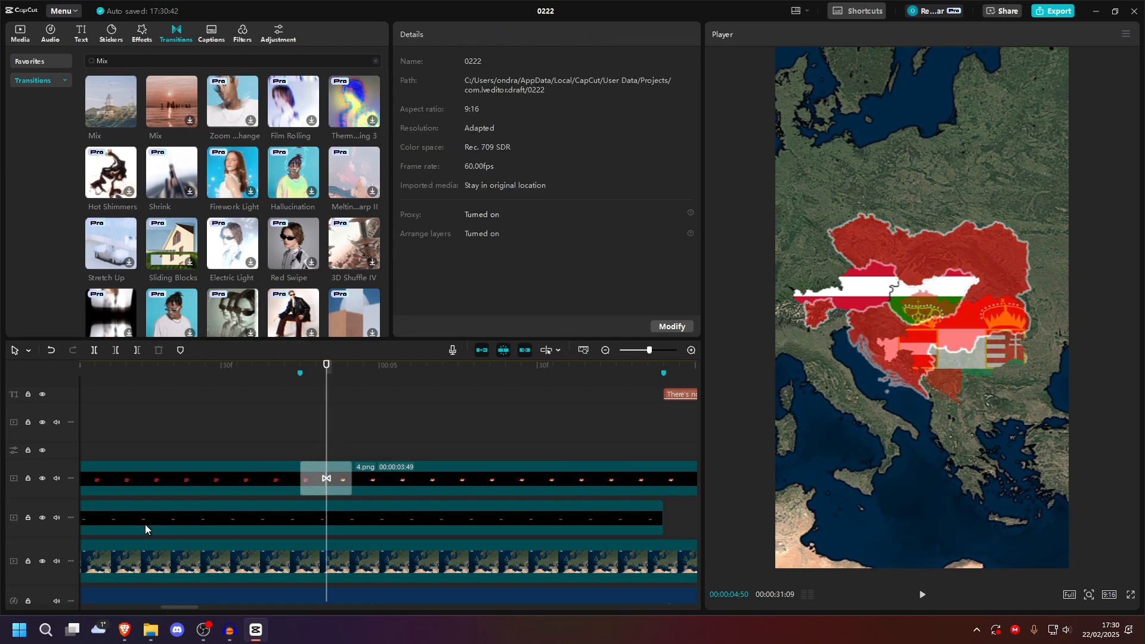
click(363, 470)
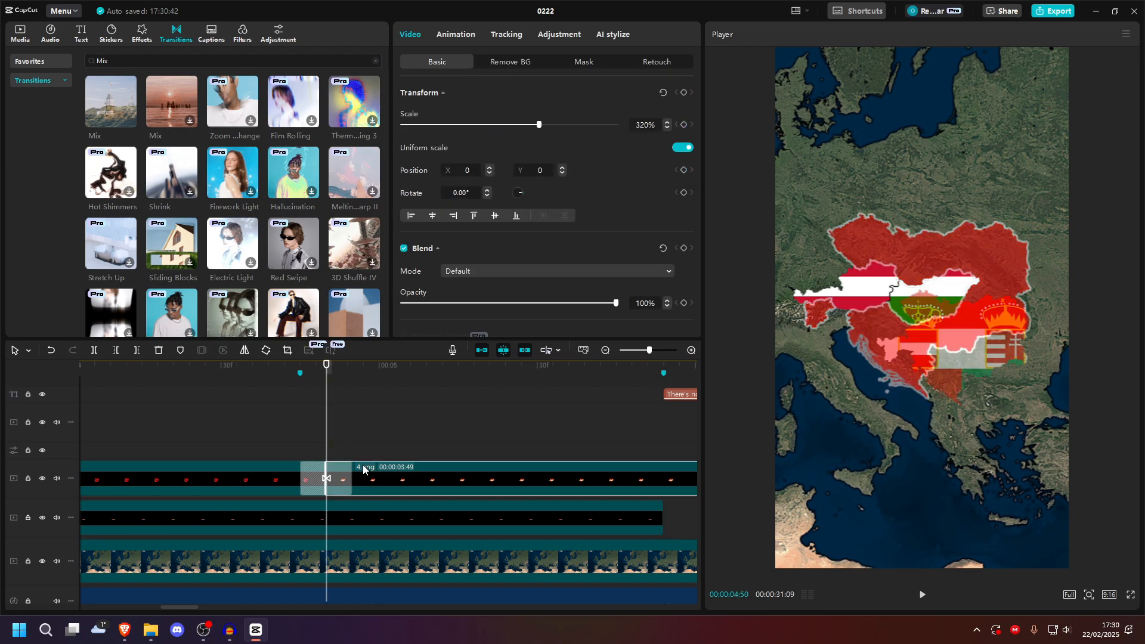
key(ctrl+v)
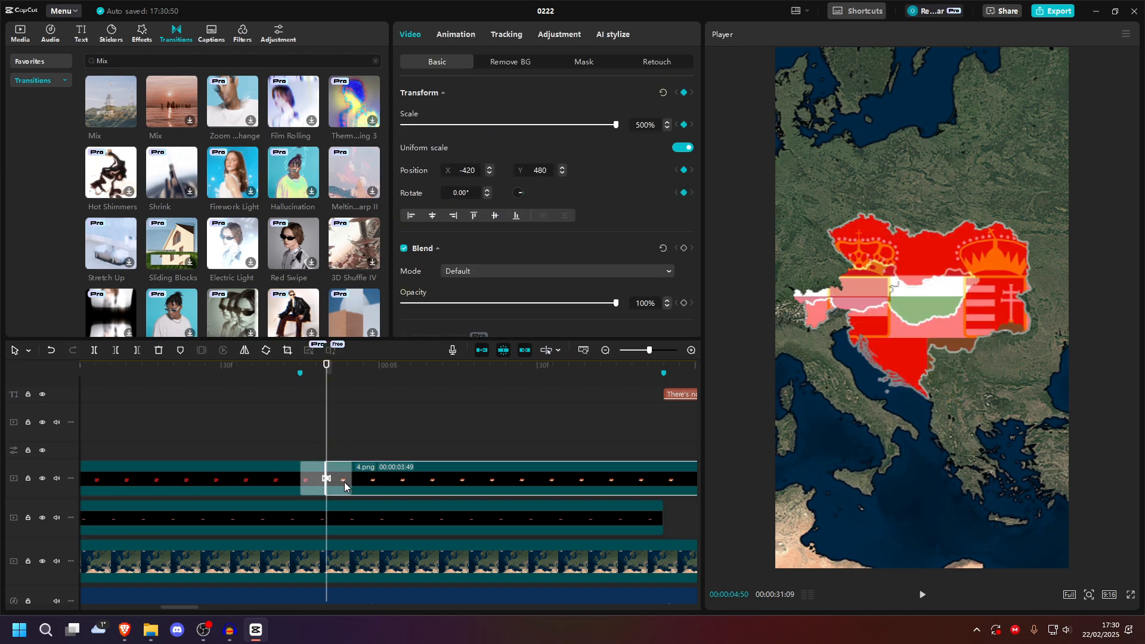
key(space)
click(234, 433)
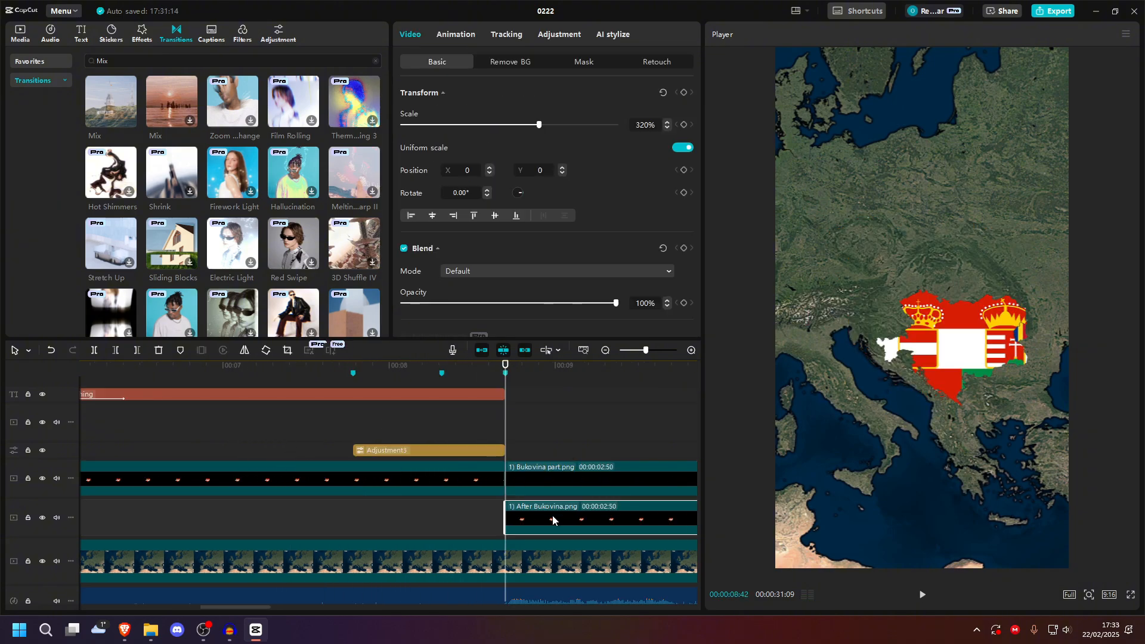
Step: Paste the copied Transform keyframe onto 1) After Bukovina.png and 1) Bukovina part.png at 00:00:08:42
click(555, 487)
key(ctrl+v)
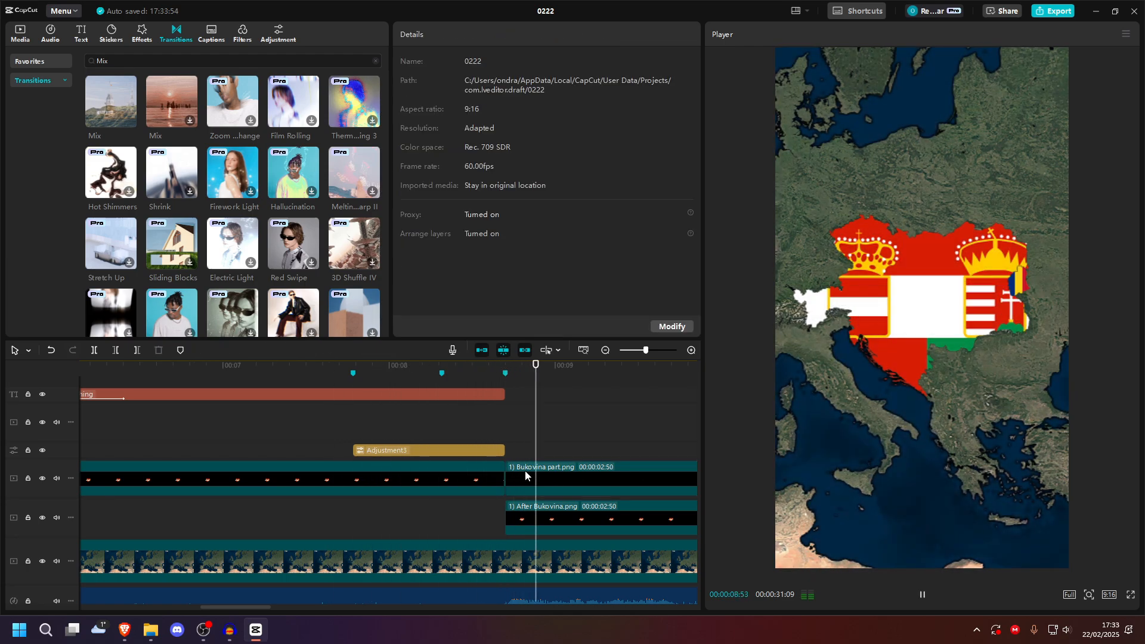
Step: Add a Transform keyframe to 1) Bukovina part.png at 00:00:08:52
click(506, 441)
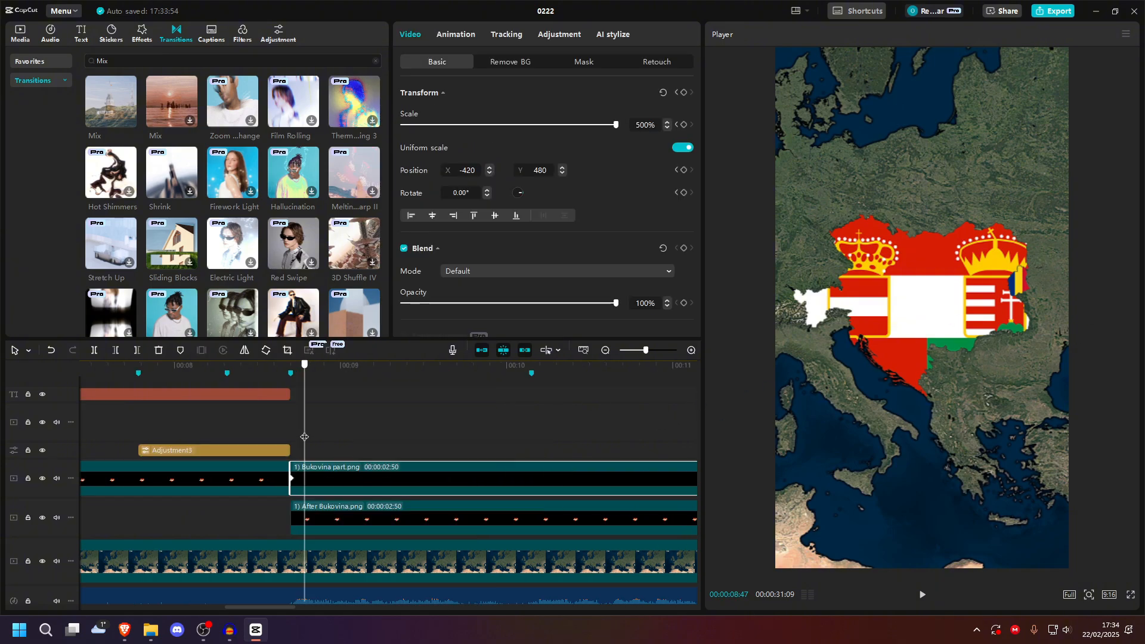
mouse_move(305, 437)
mouse_down()
mouse_move(290, 437)
mouse_move(319, 436)
mouse_up()
click(684, 93)
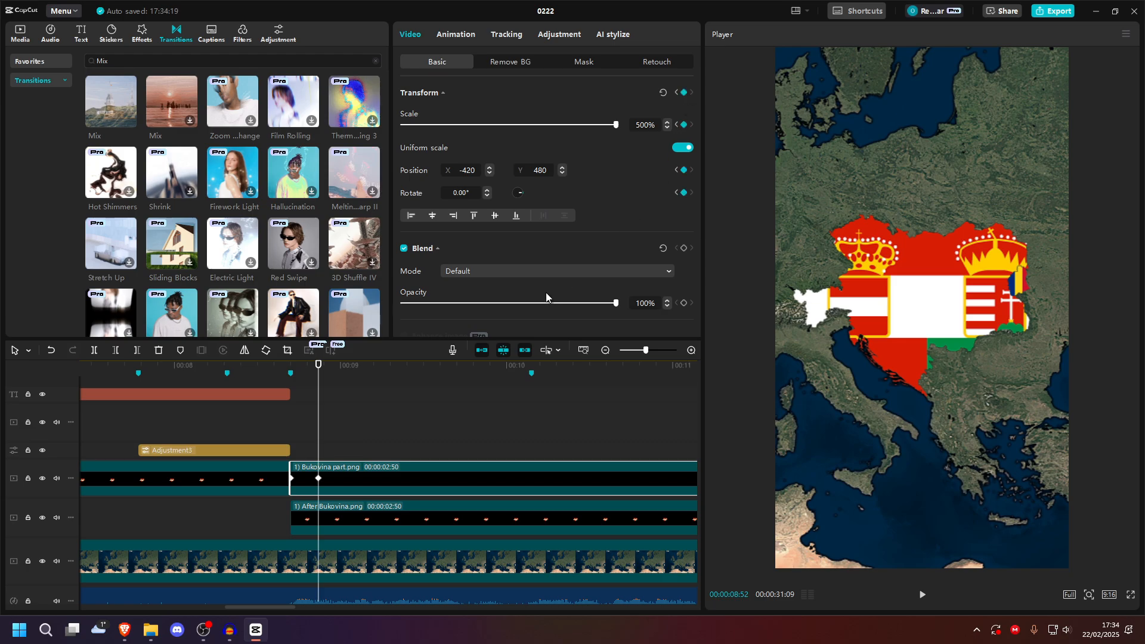
Step: Set the 00:00:08:52 keyframe of 1) Bukovina part.png to 1500% scale and centre Bukovina in frame at position X -3300, Y 928
click(640, 127)
text(7000)
key(BackSpace)
drag(966, 236, 842, 228)
drag(944, 274, 932, 277)
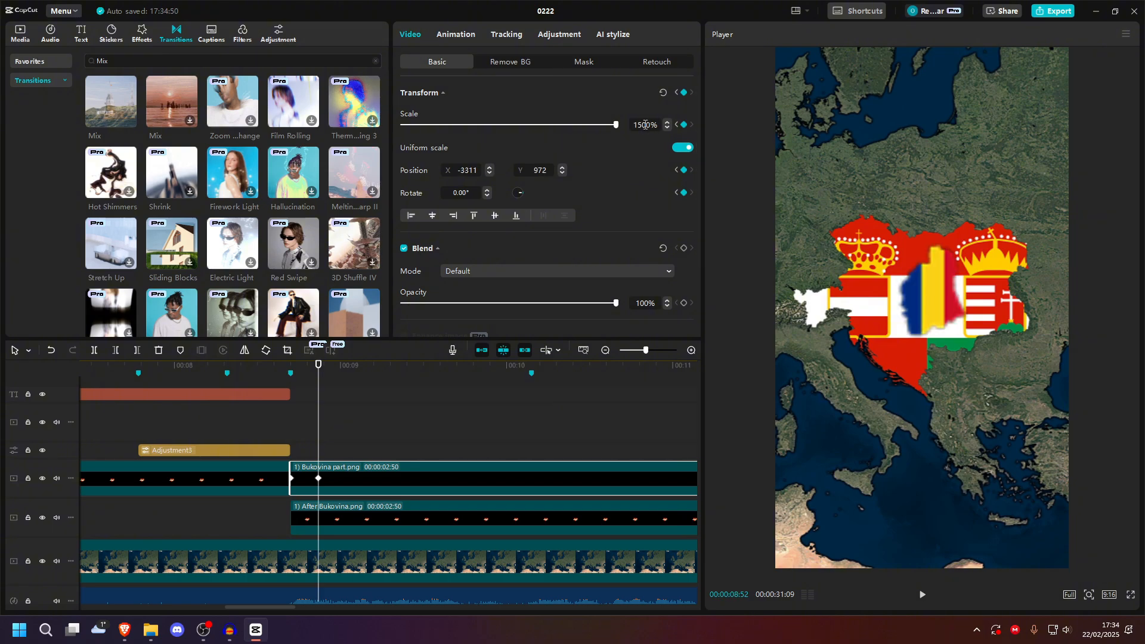
drag(915, 295, 928, 251)
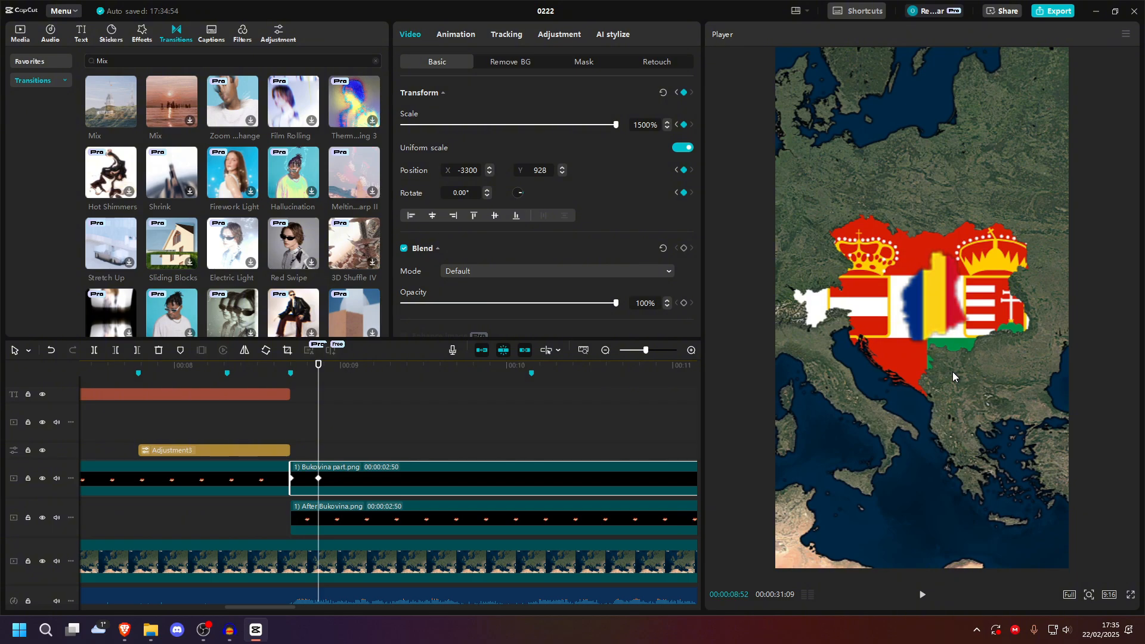
Step: Apply the Cubic Ease preset curve to 1) Bukovina part.png's keyframe at 00:00:08:52 and close the preset curves
right_click(318, 478)
click(342, 486)
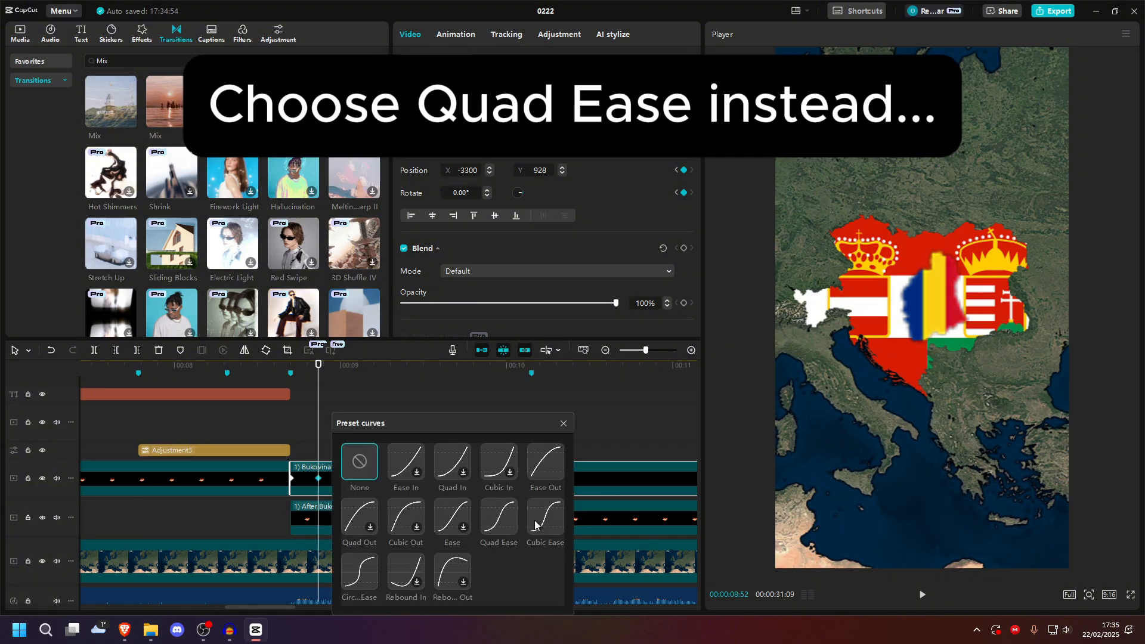
click(554, 528)
click(560, 425)
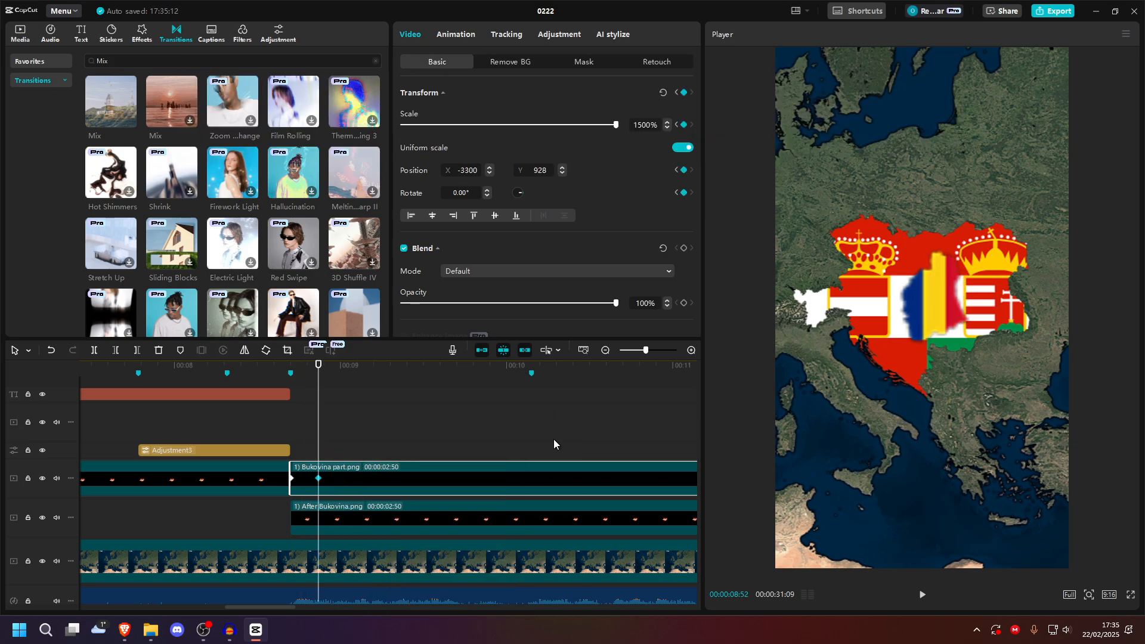
Step: Copy 1) Bukovina part.png's Transform keyframe at 00:00:08:52 and paste it onto 1) After Bukovina.png and map-base.png at the same time
click(285, 436)
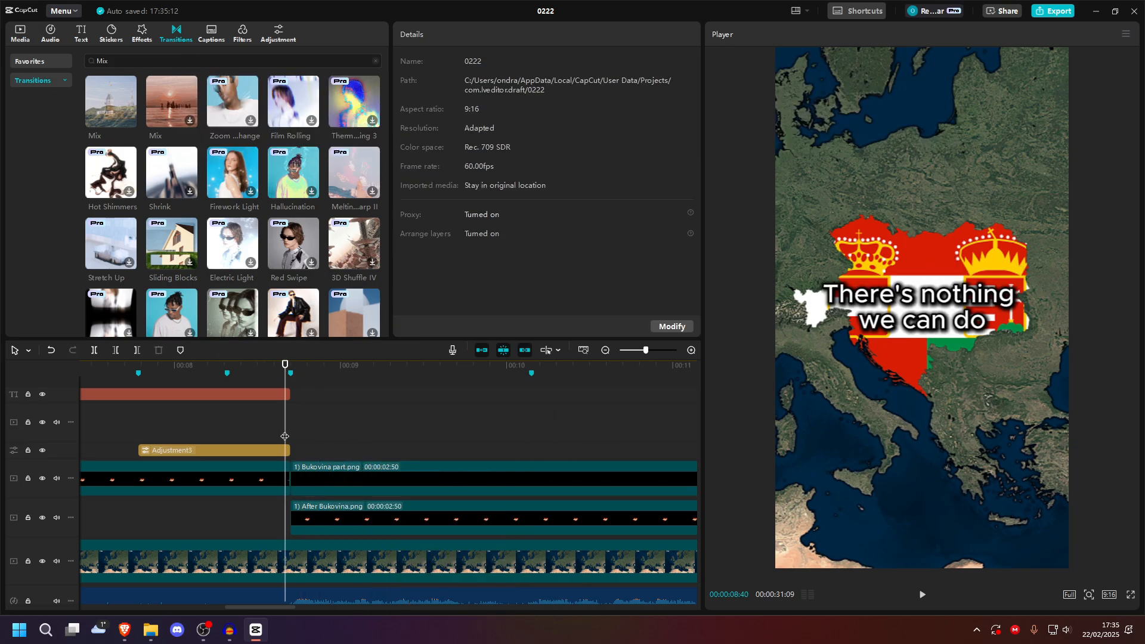
click(326, 481)
click(319, 478)
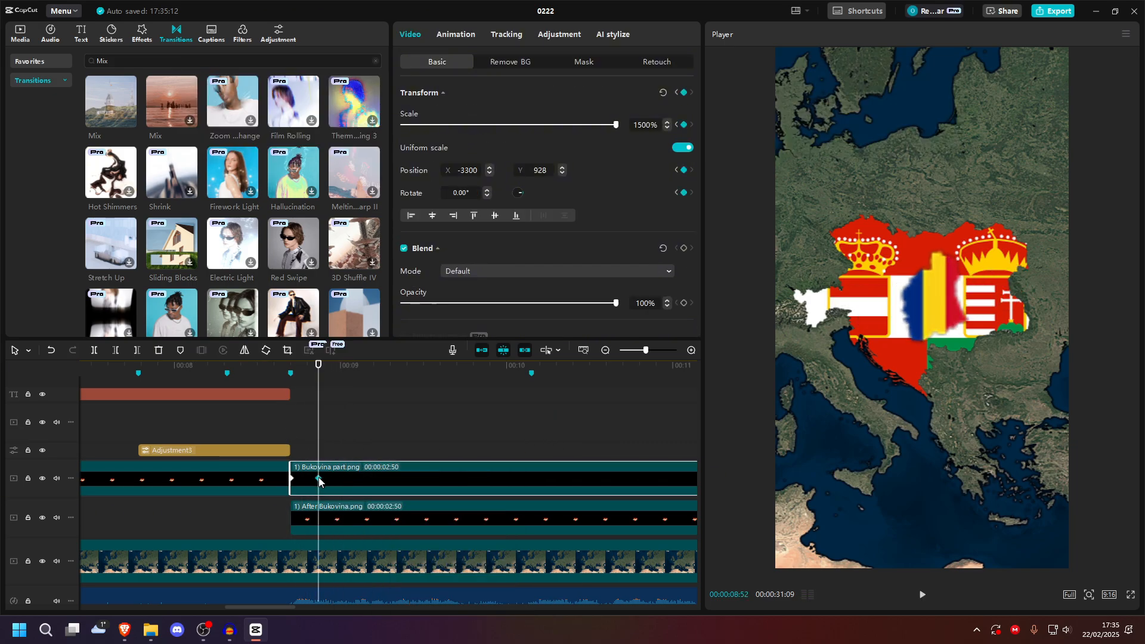
click(326, 519)
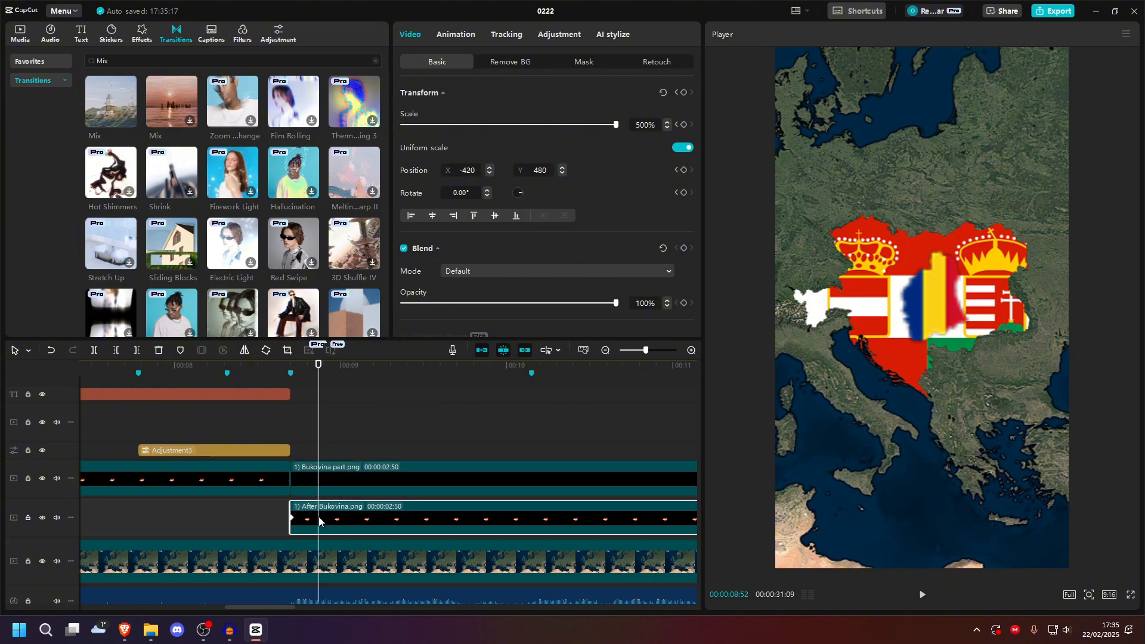
click(334, 552)
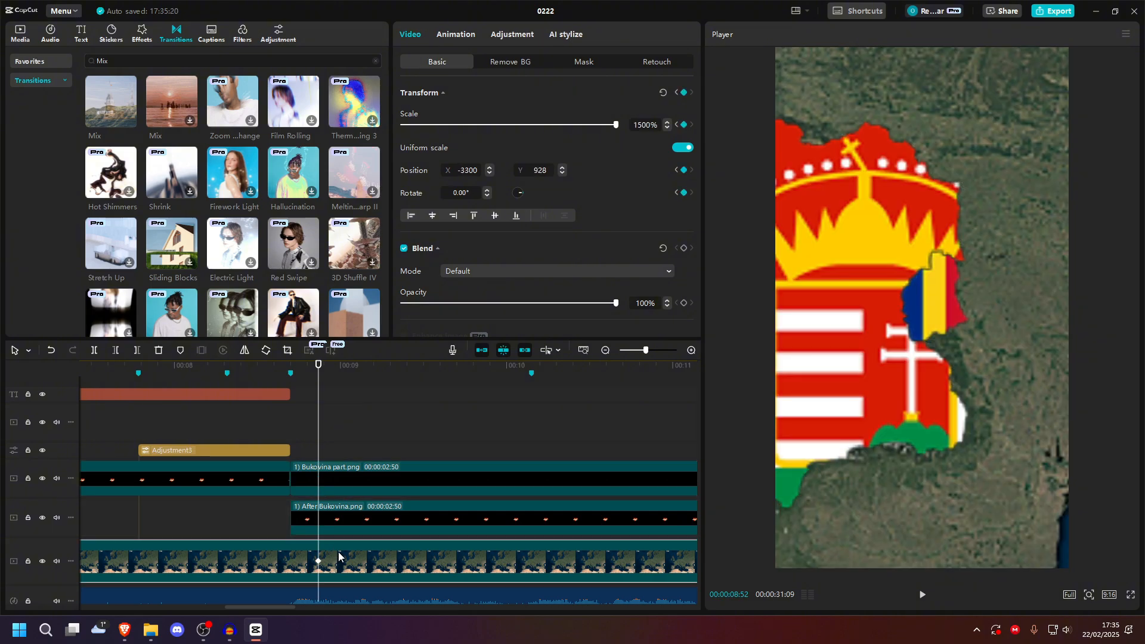
Step: Copy map-base.png's Transform keyframe at 00:00:03:24 and paste it onto map-base.png at 00:00:08:42 as the zoom's starting keyframe
key(Up)
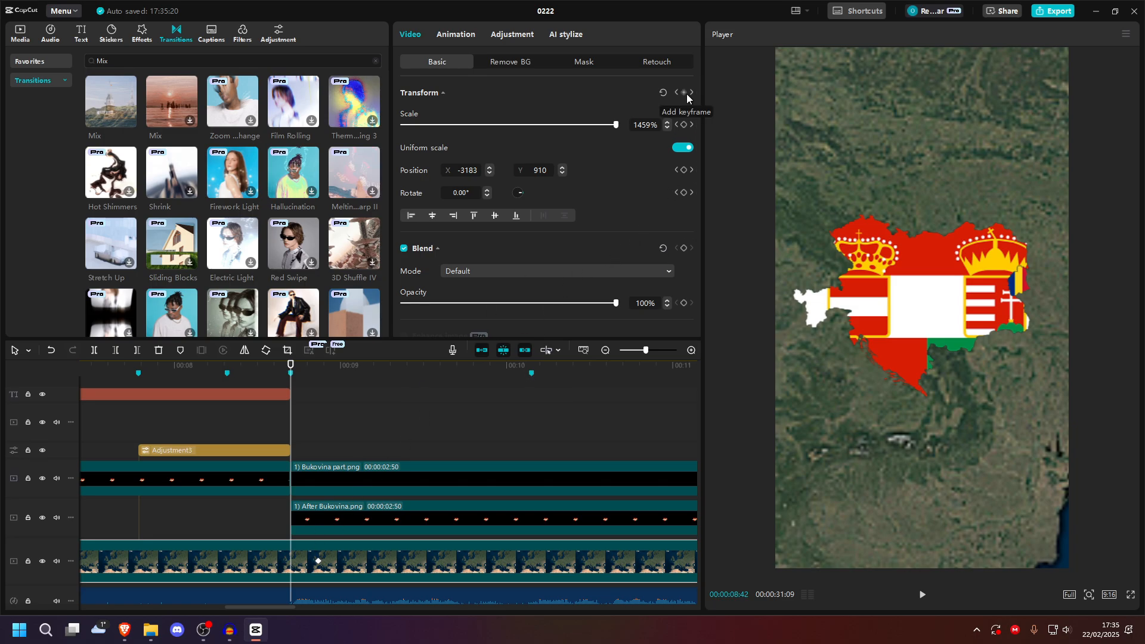
click(685, 93)
scroll(360, 485, down, 2)
scroll(361, 485, left, 9)
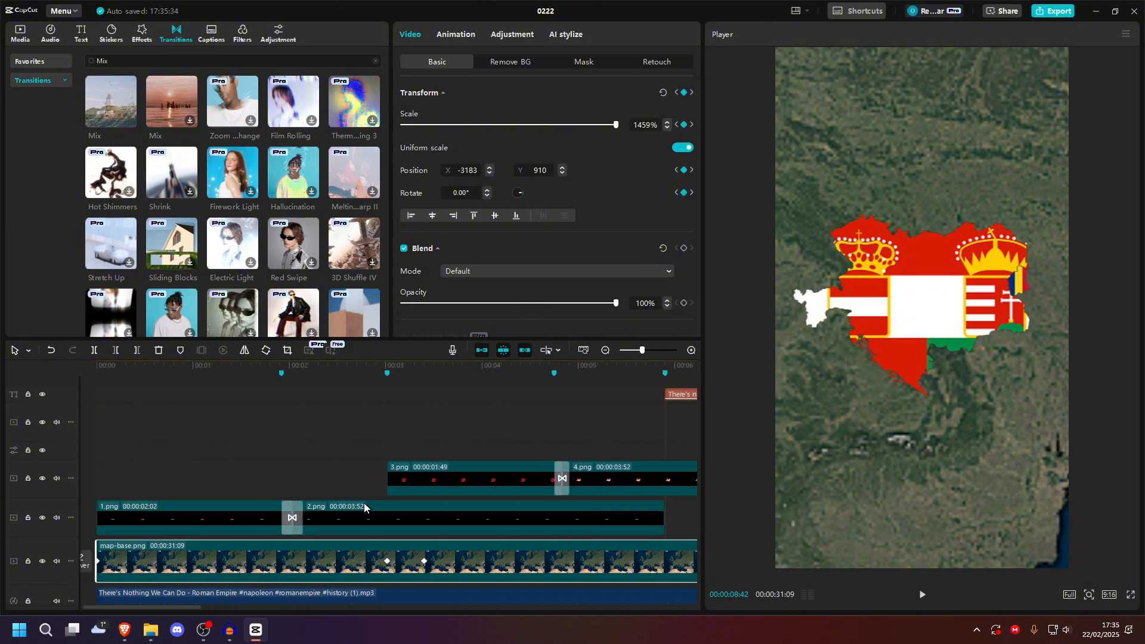
click(423, 563)
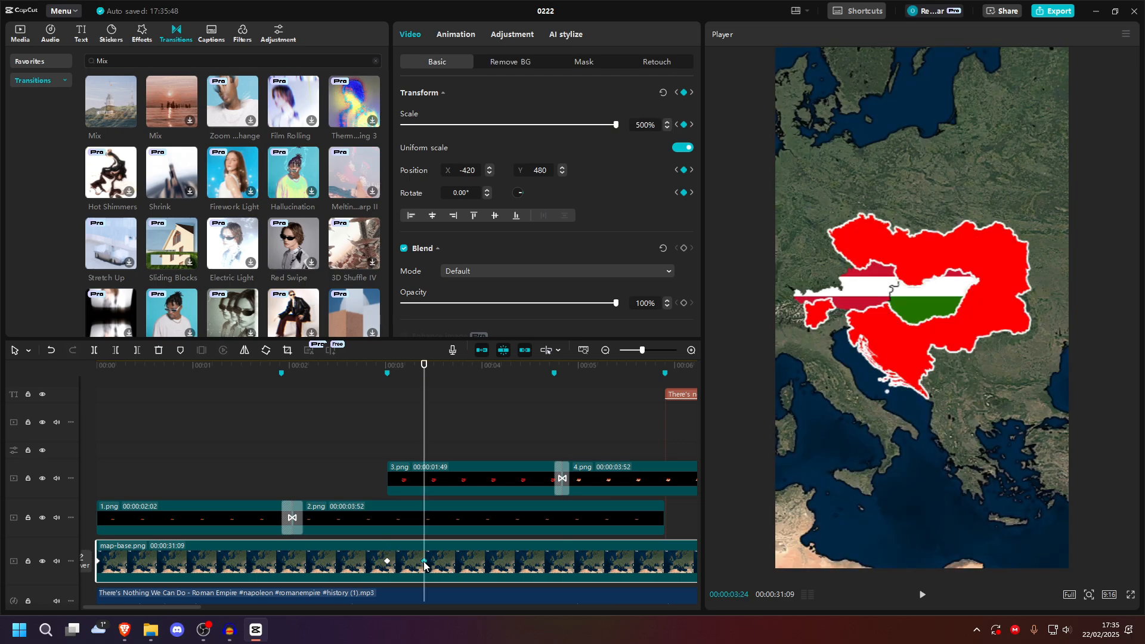
scroll(423, 563, right, 8)
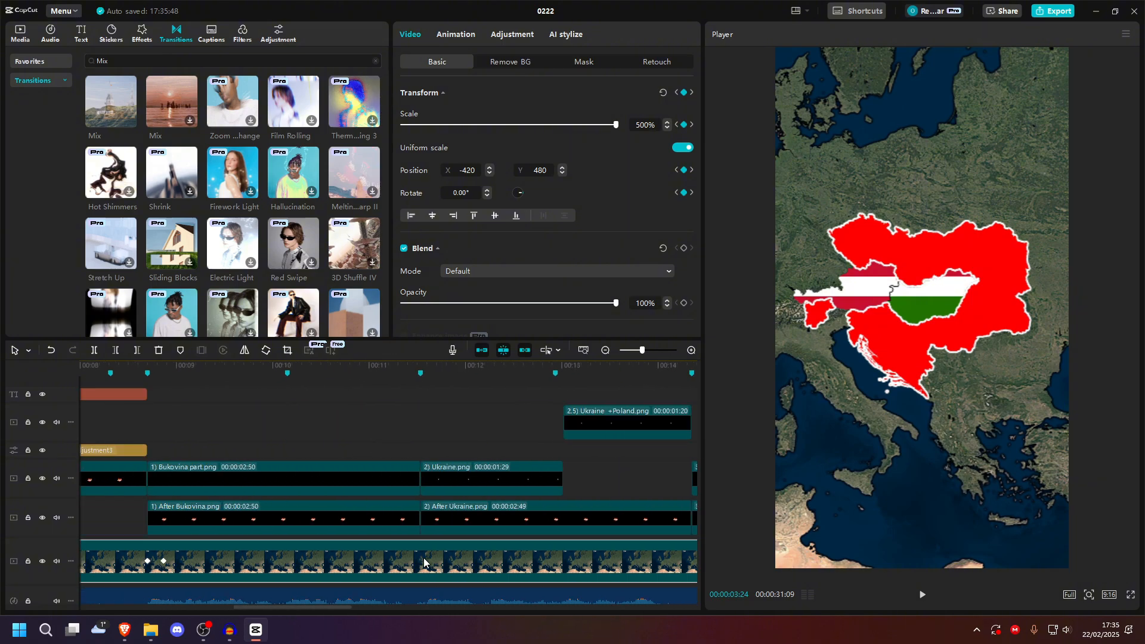
scroll(424, 563, left, 3)
click(291, 560)
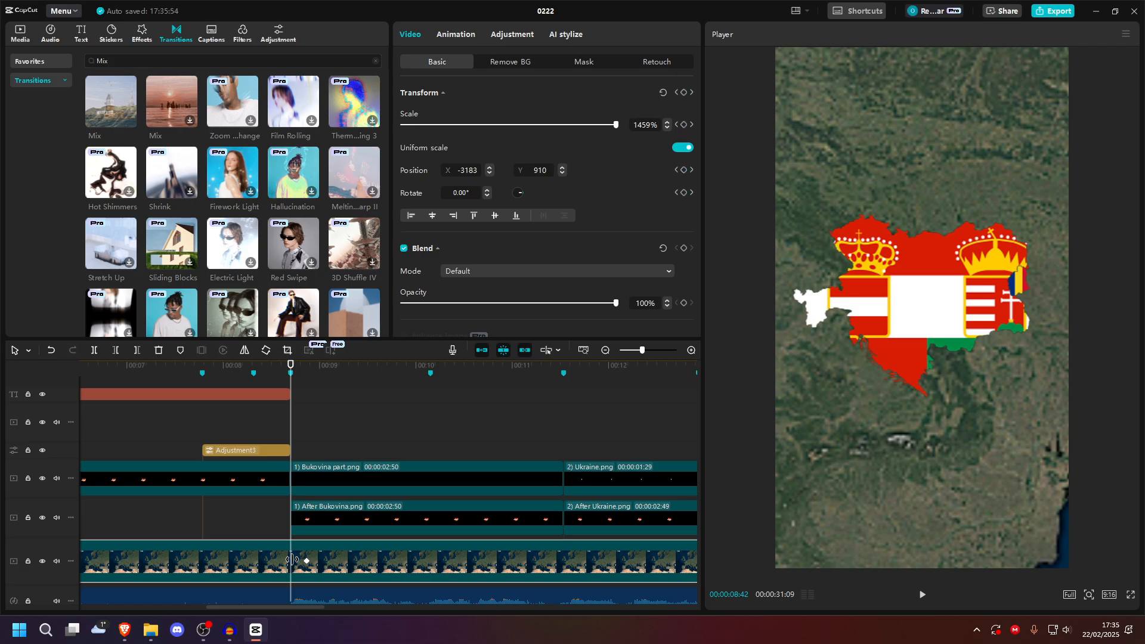
key(ctrl+v)
Step: Check the preset curves of map-base.png's Transform keyframe at 00:00:08:52 and close them
click(306, 560)
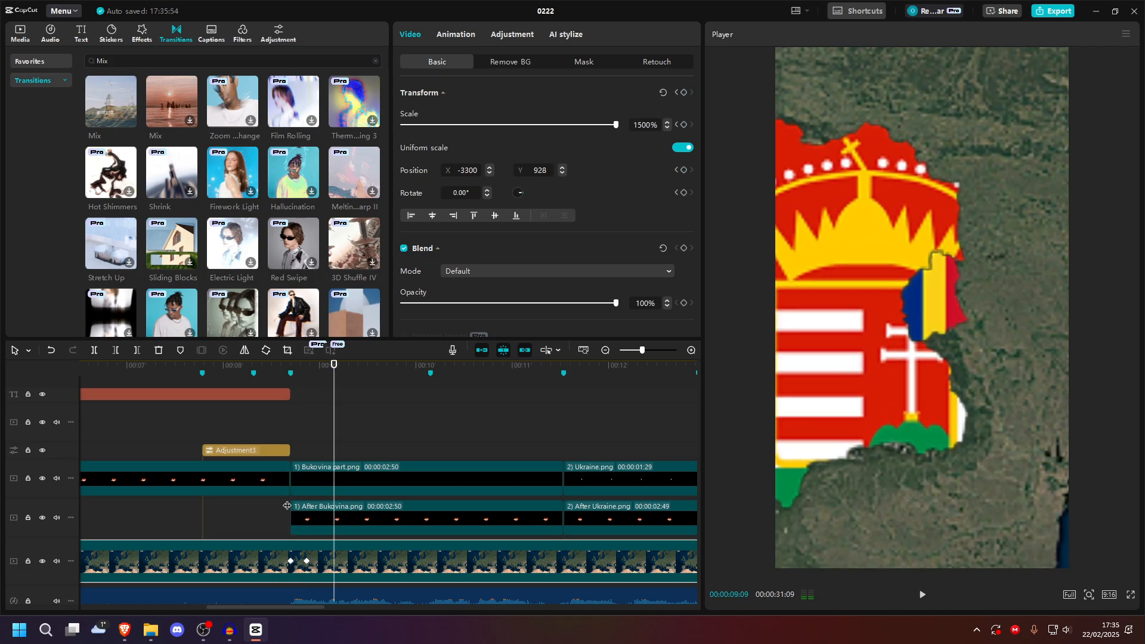
click(292, 431)
scroll(292, 431, up, 2)
click(312, 564)
right_click(310, 563)
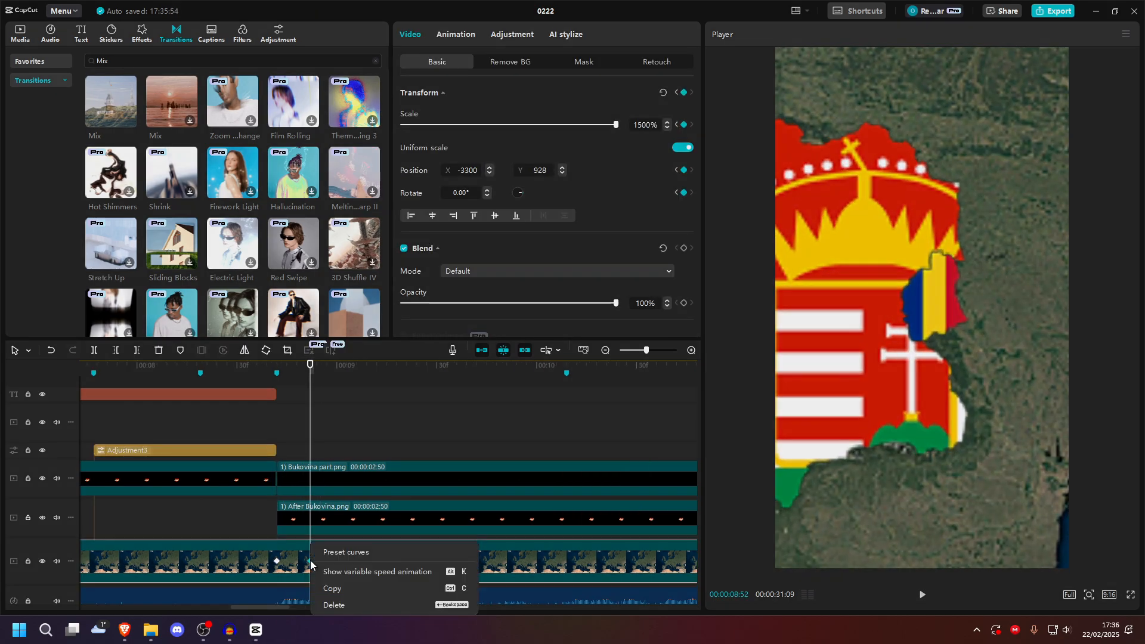
click(337, 549)
click(531, 424)
Step: Play back the zoom-in on Bukovina and return to its start at 00:00:08:42
key(space)
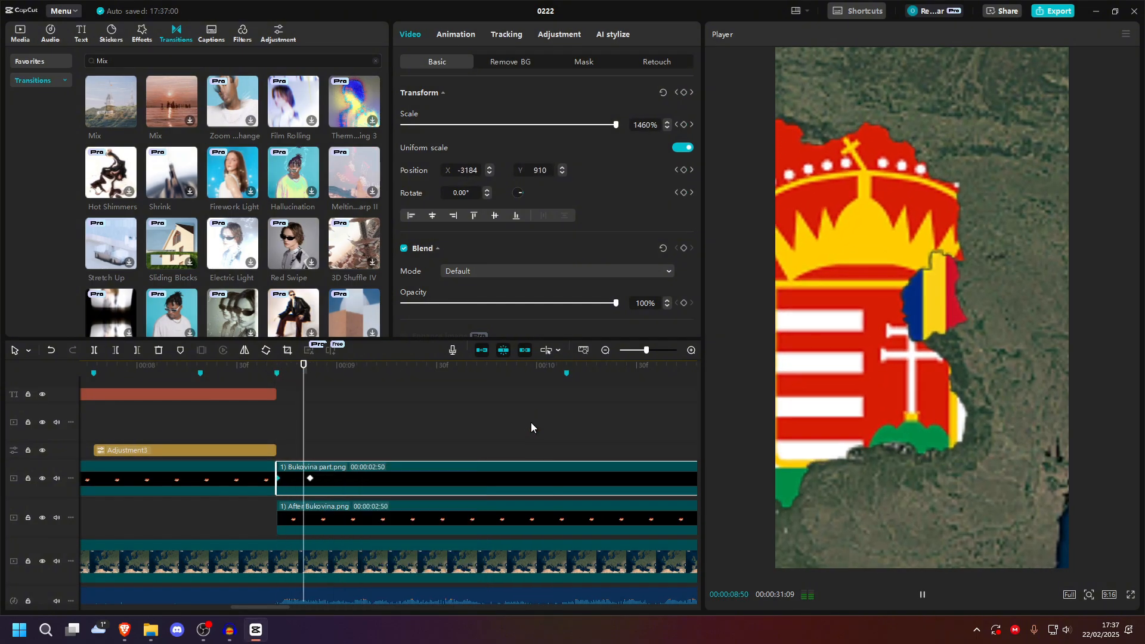
key(space)
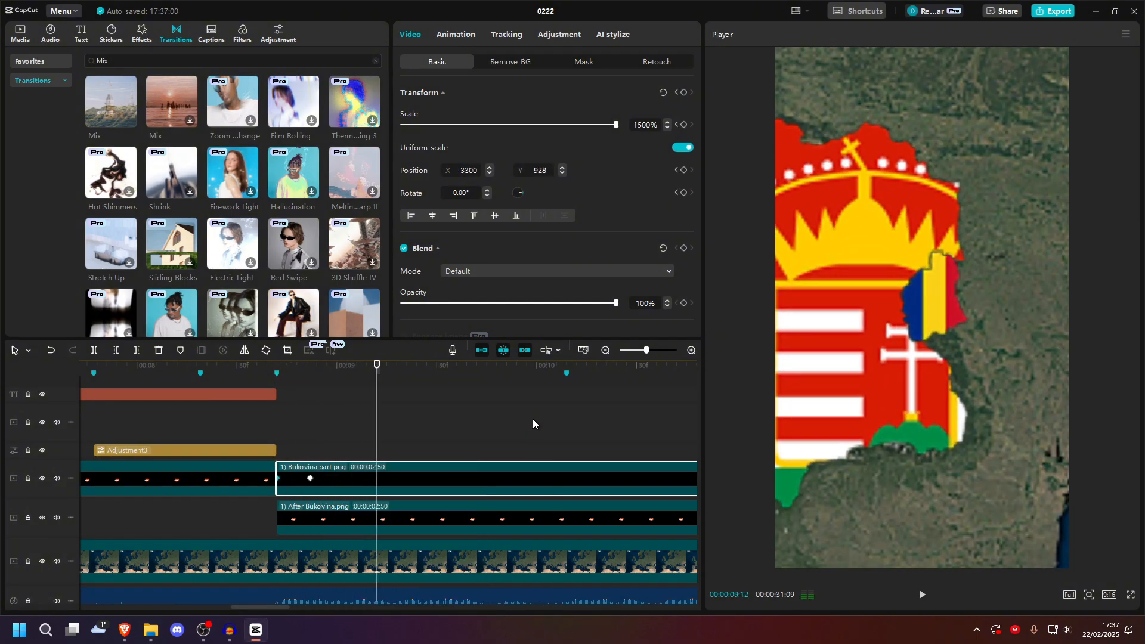
click(281, 437)
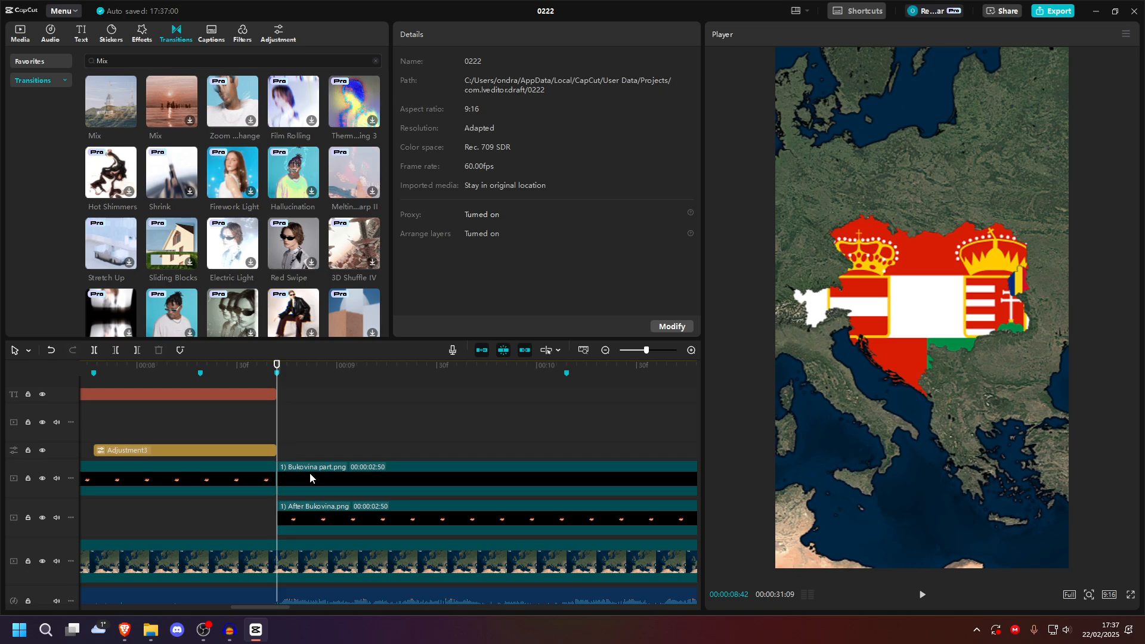
Step: Set the preset curve of 1) Bukovina part.png's starting keyframe at 00:00:08:42 to None and close the preset curves
click(336, 485)
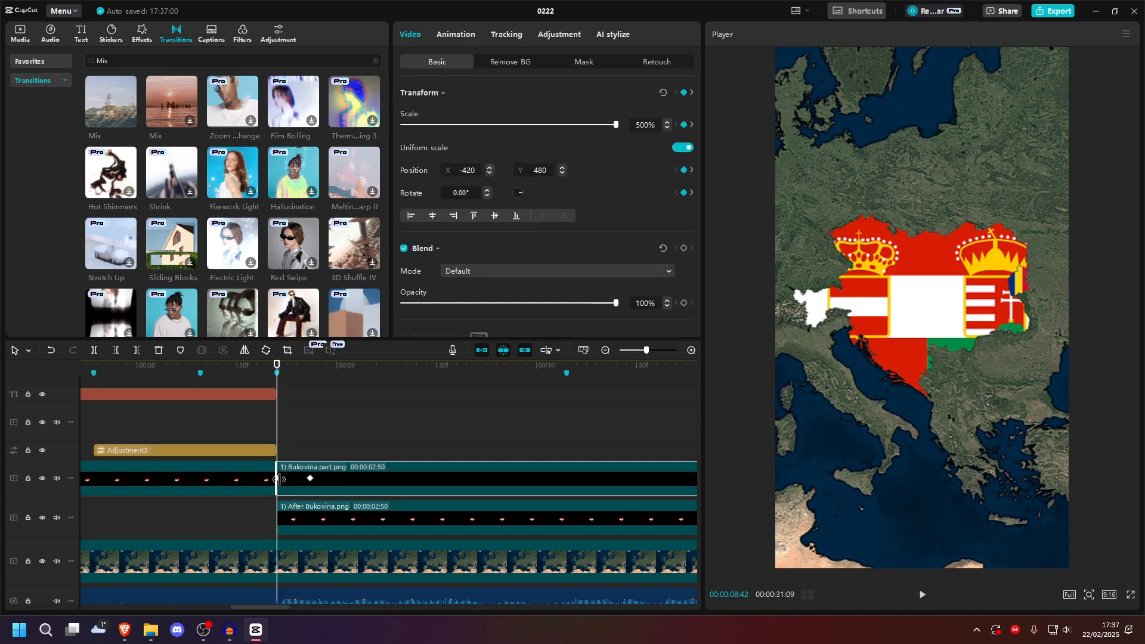
right_click(277, 480)
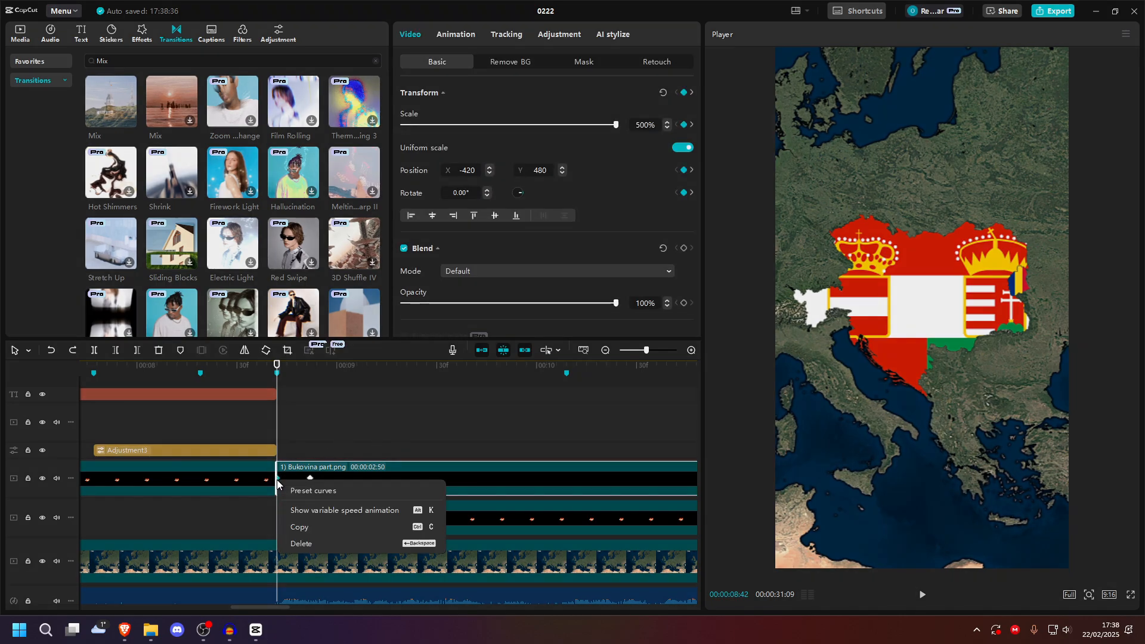
click(290, 492)
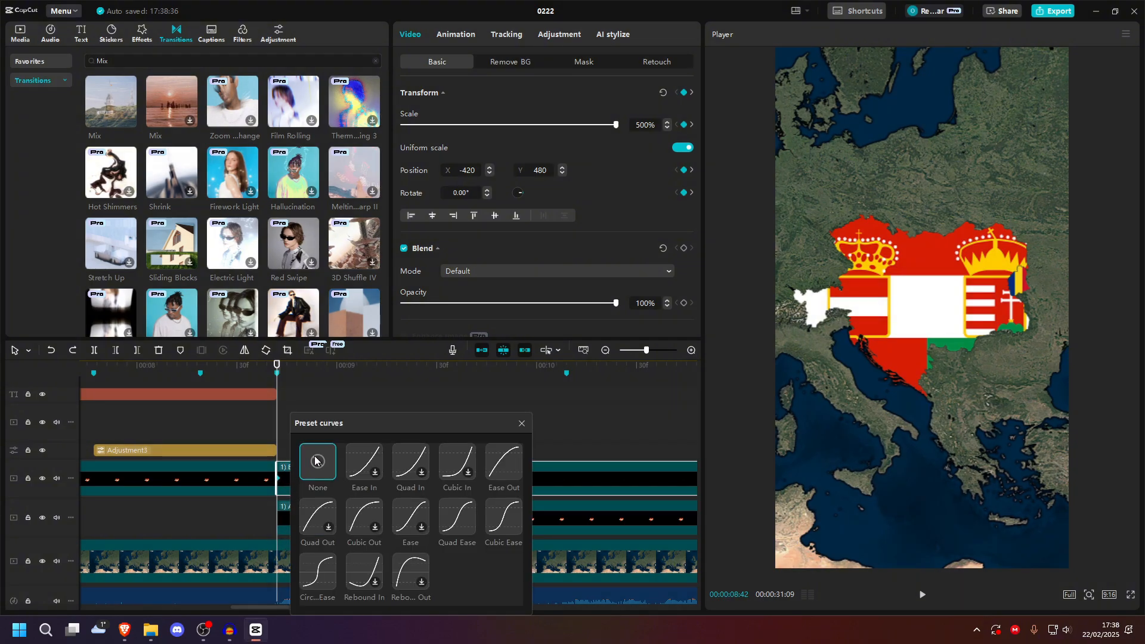
click(522, 424)
key(space)
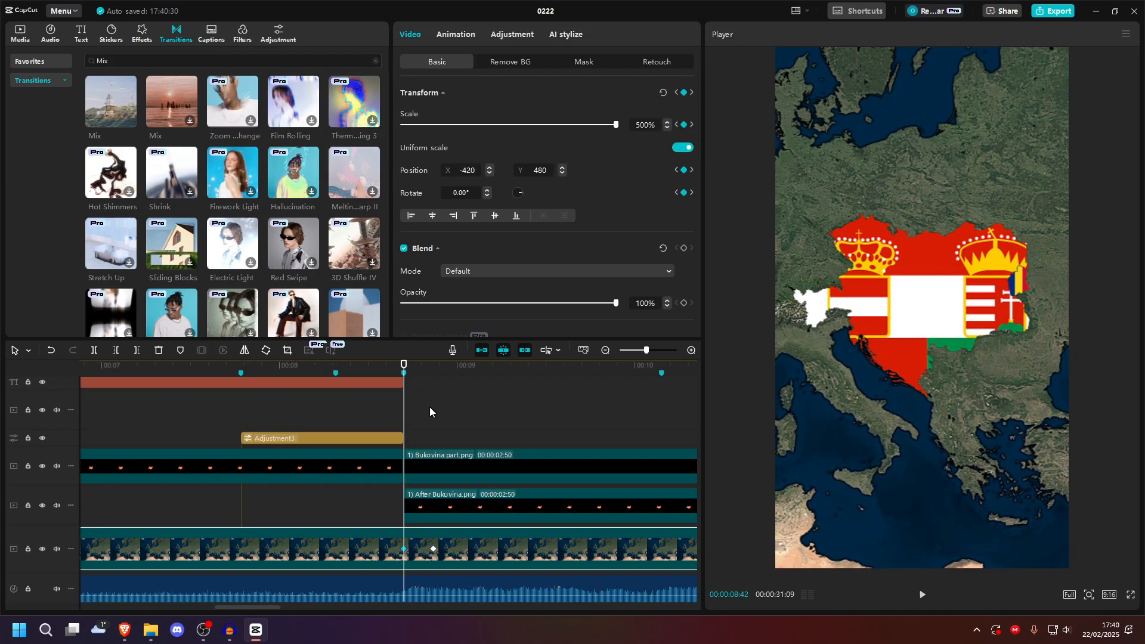
Step: Apply the Quad Ease preset curve to map-base.png's keyframe at 00:00:08:52 and close the preset curves
click(433, 547)
right_click(433, 547)
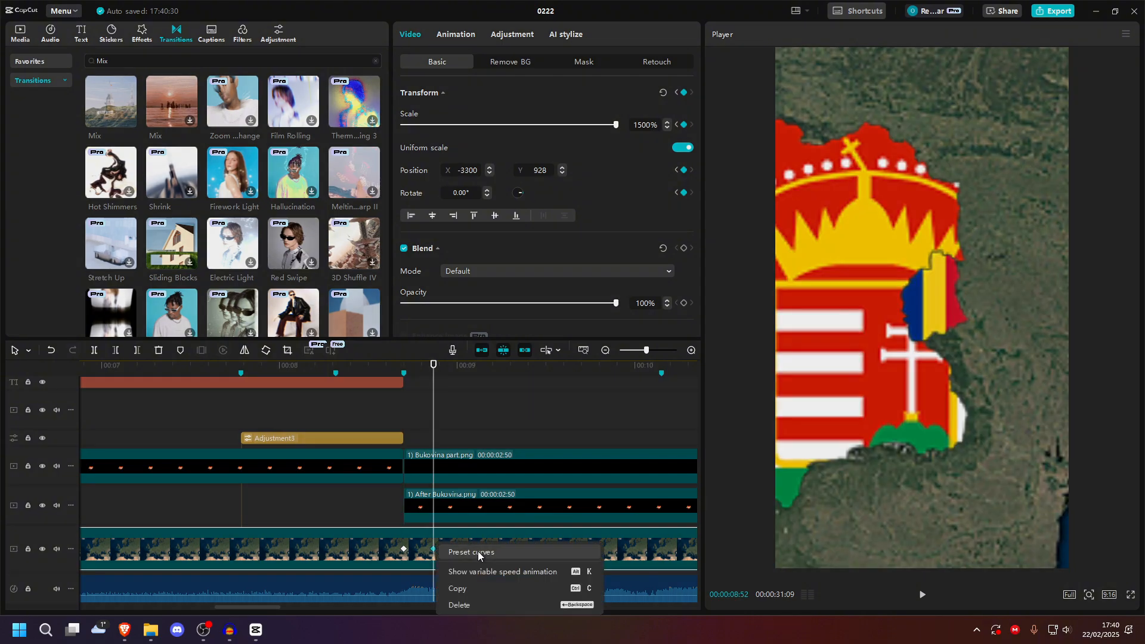
click(478, 551)
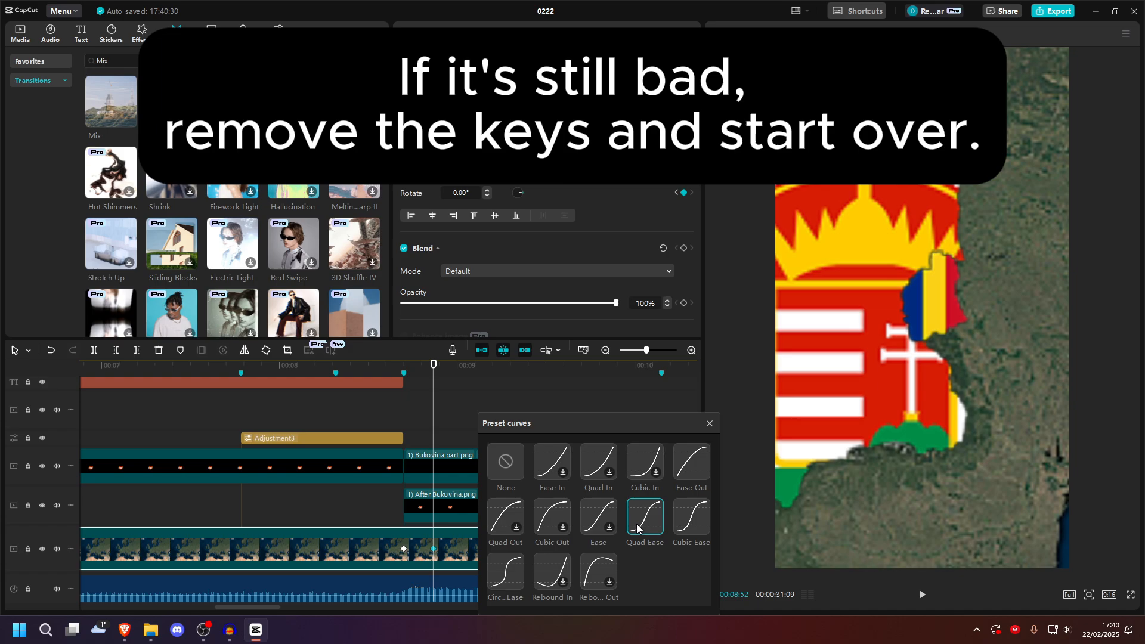
click(709, 423)
Step: Play back the eased zoom-in on Bukovina from 00:00:08:39 and stop at the 00:00:10:01 marker
click(396, 417)
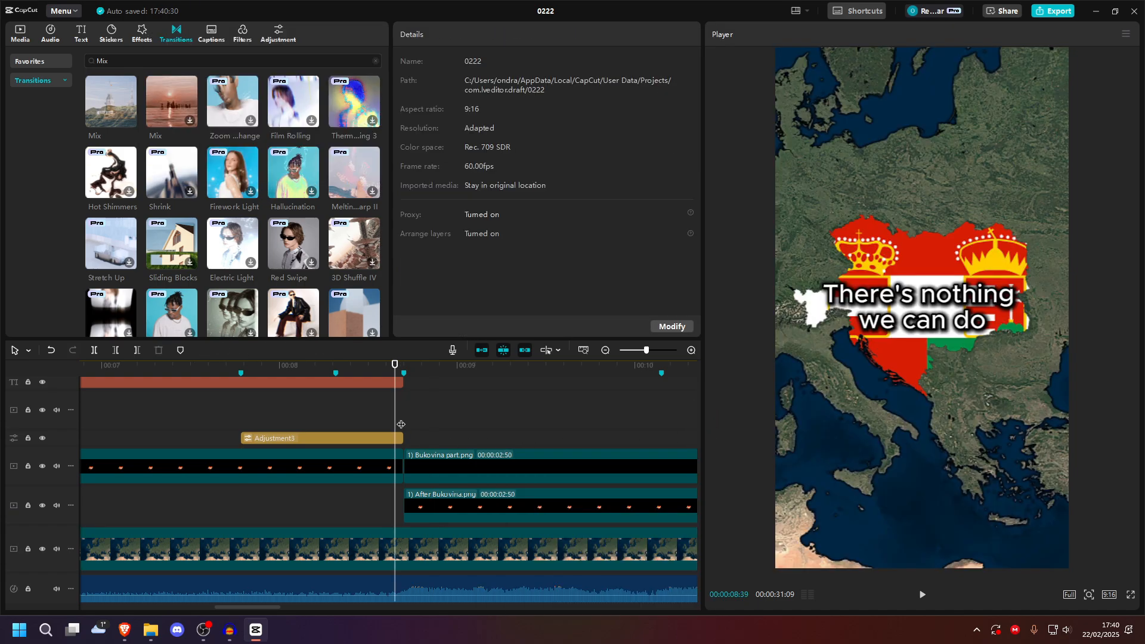
key(space)
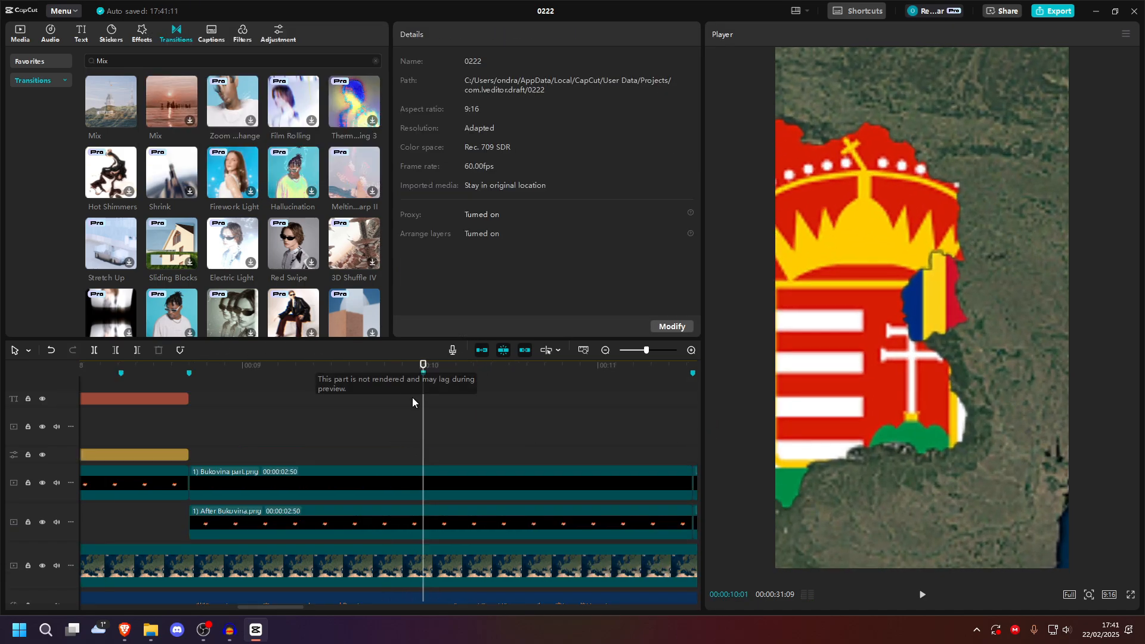
key(space)
Step: Add Transform keyframes to 1) Bukovina part.png at 00:00:10:01 and 00:00:10:08
click(437, 489)
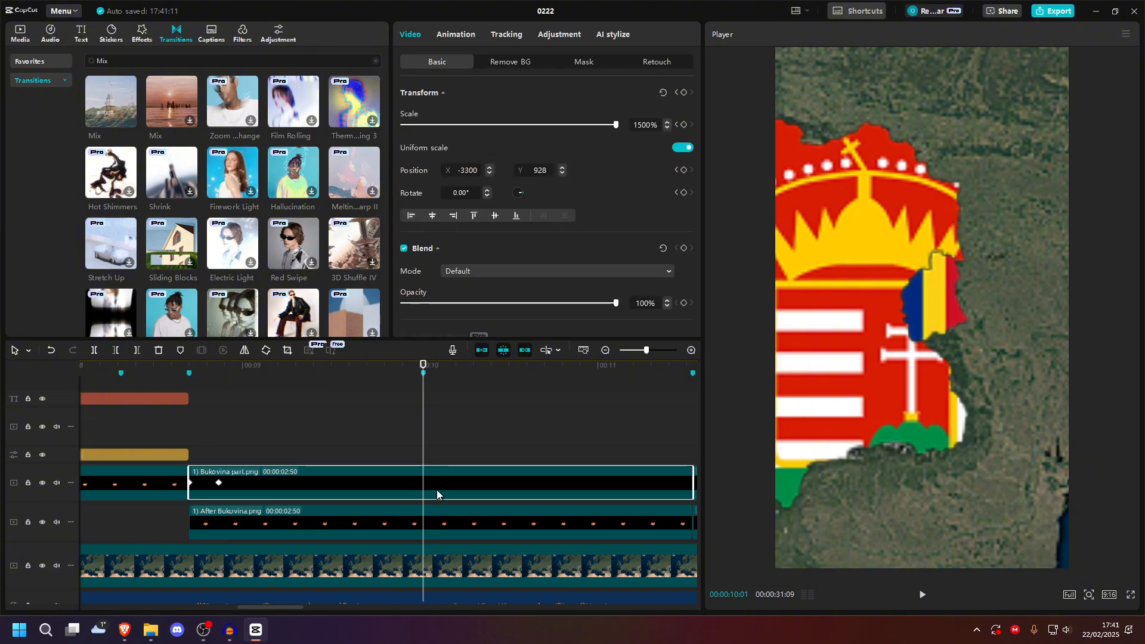
click(684, 93)
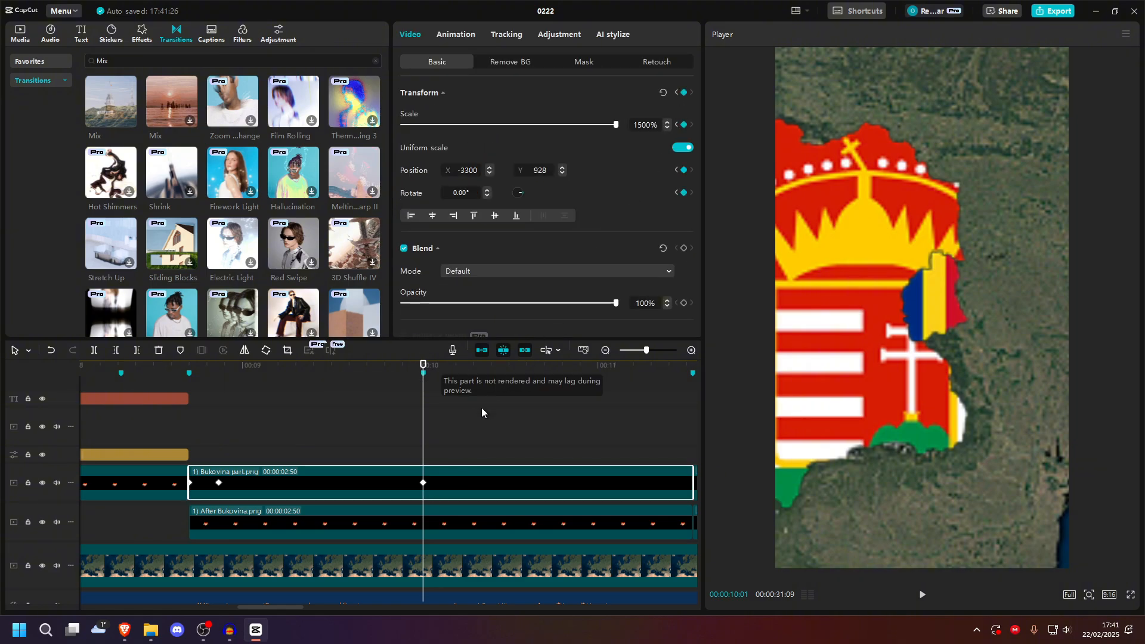
click(442, 432)
click(442, 431)
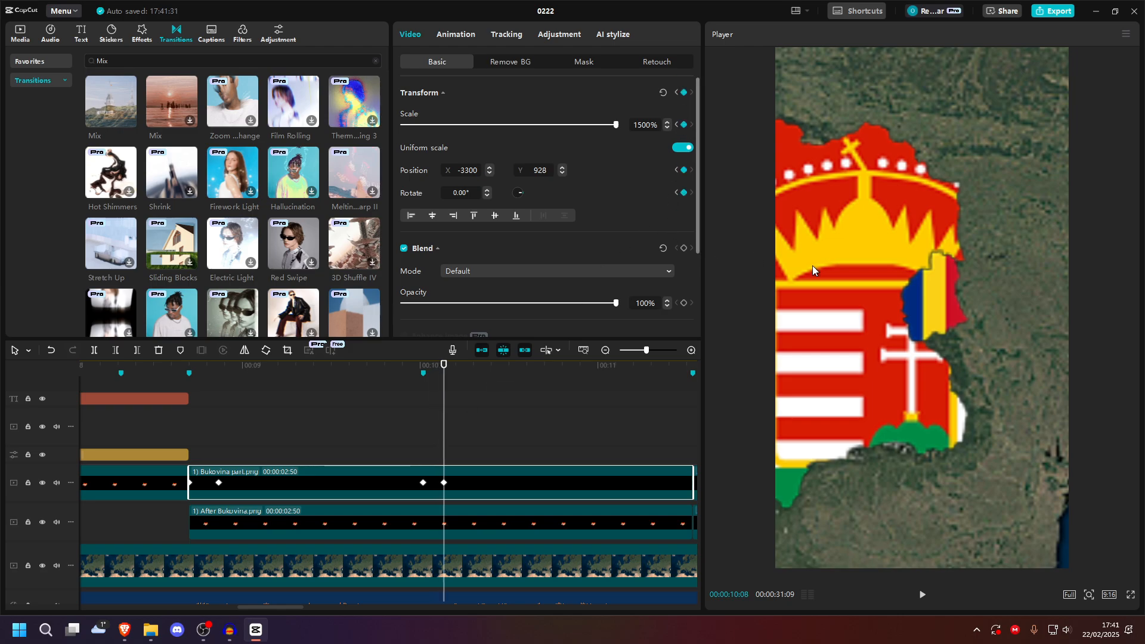
Step: Move 1) Bukovina part.png upward at the 00:00:10:08 keyframe by trying position Y 1500 and setting it to 3500
click(549, 171)
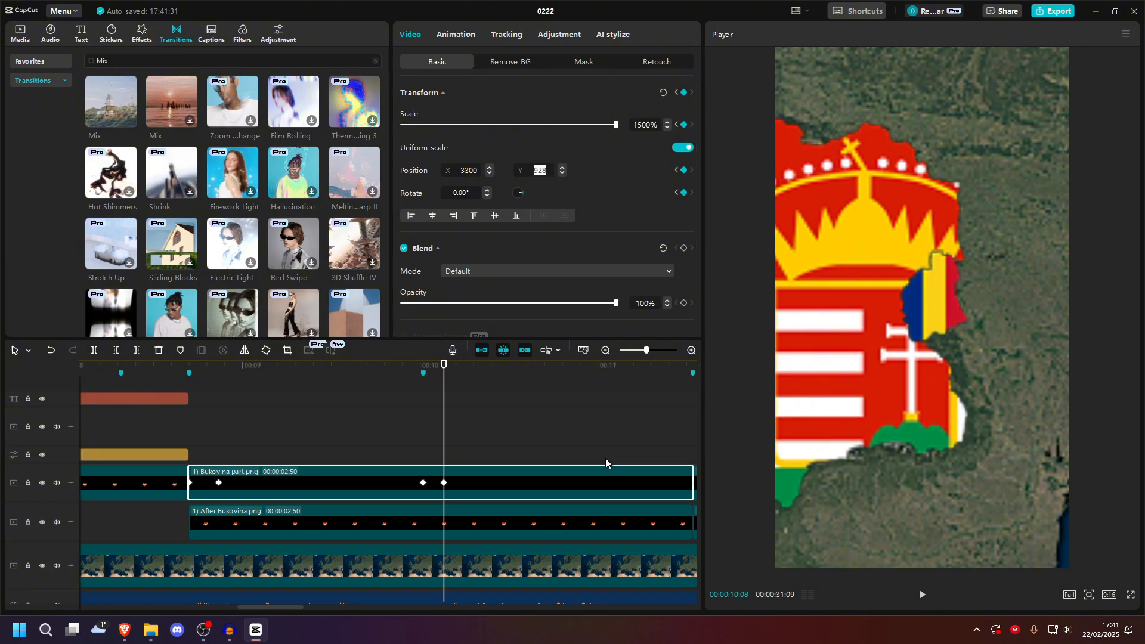
text(1500)
key(Return)
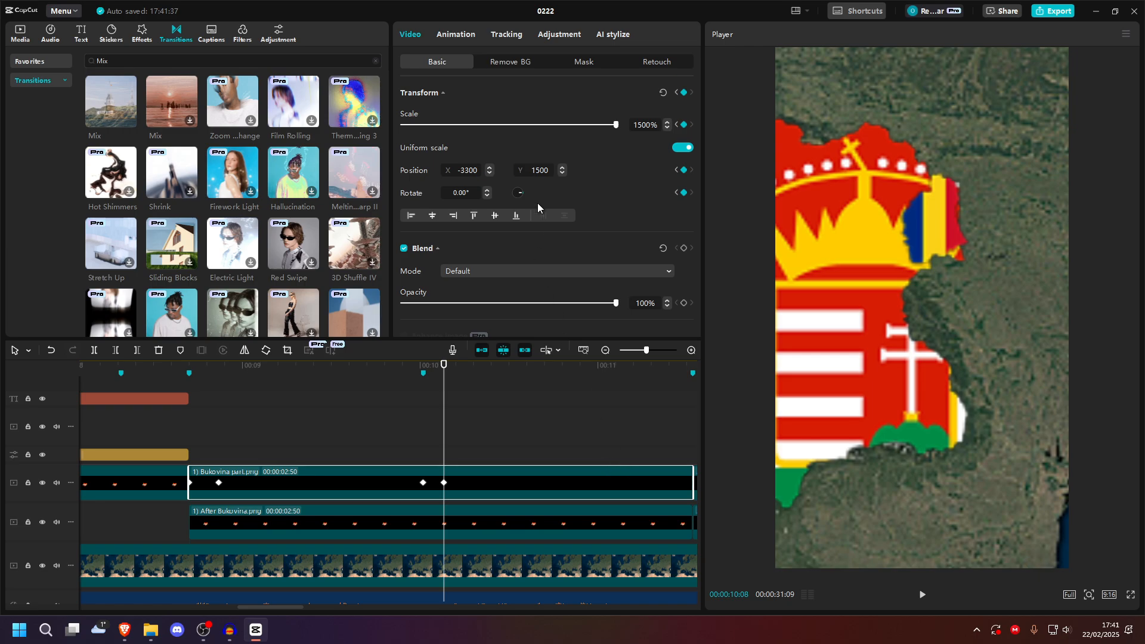
click(538, 170)
text(3500)
Step: Play back the Bukovina part's upward movement from just before the 00:00:10:01 marker
click(371, 365)
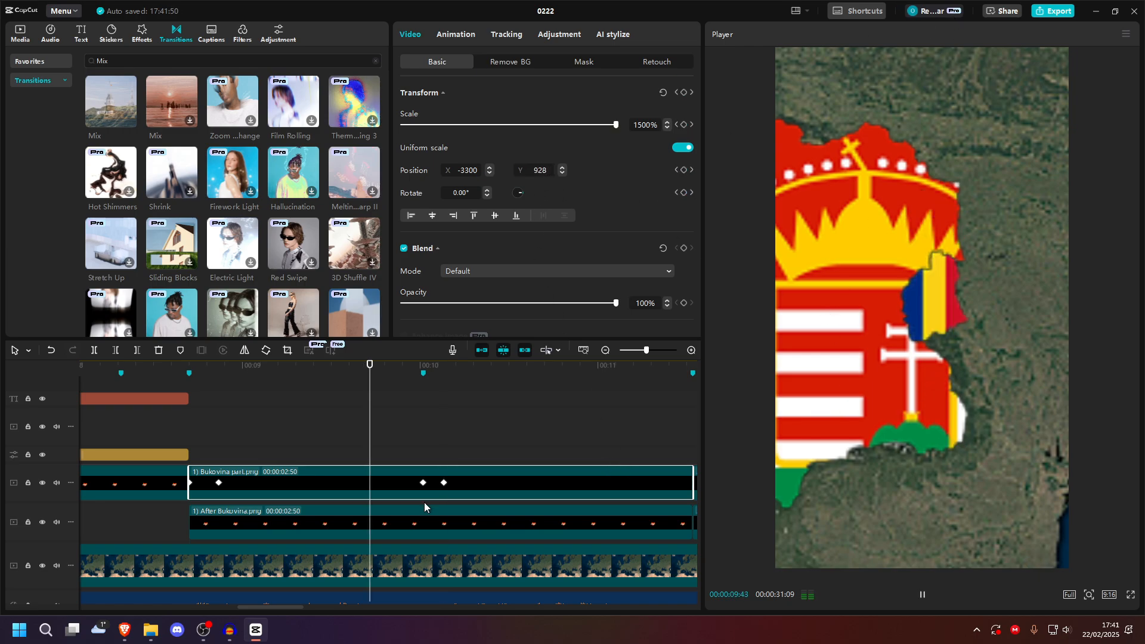
key(space)
key(space)
click(408, 421)
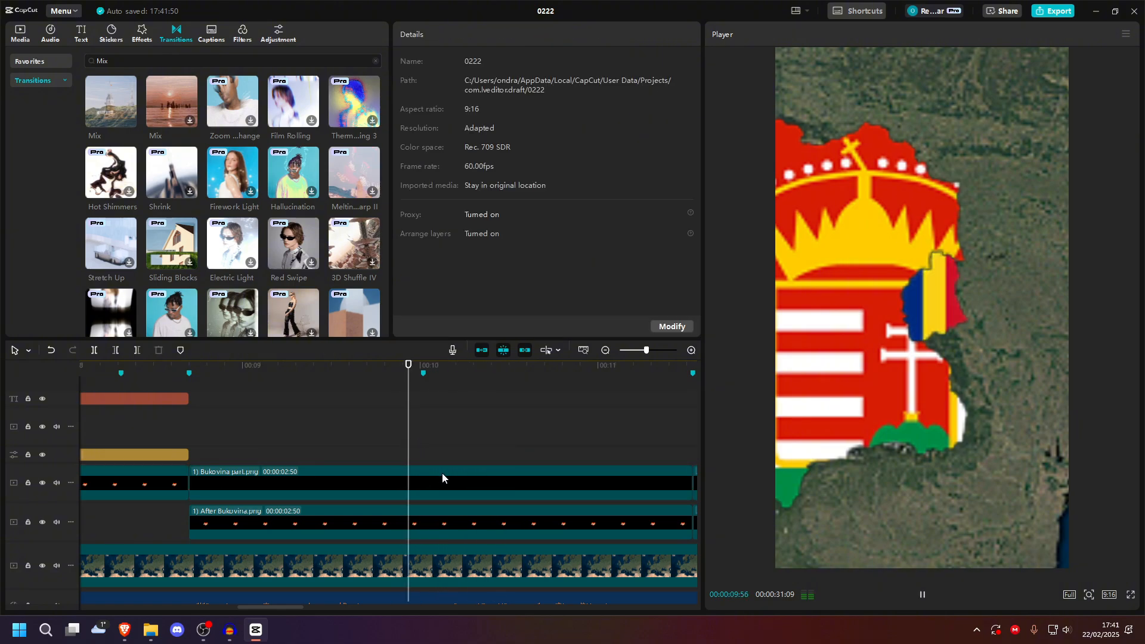
Step: Replay the Bukovina part's upward exit around the 00:00:10:01 marker to check its speed
key(space)
click(402, 398)
key(space)
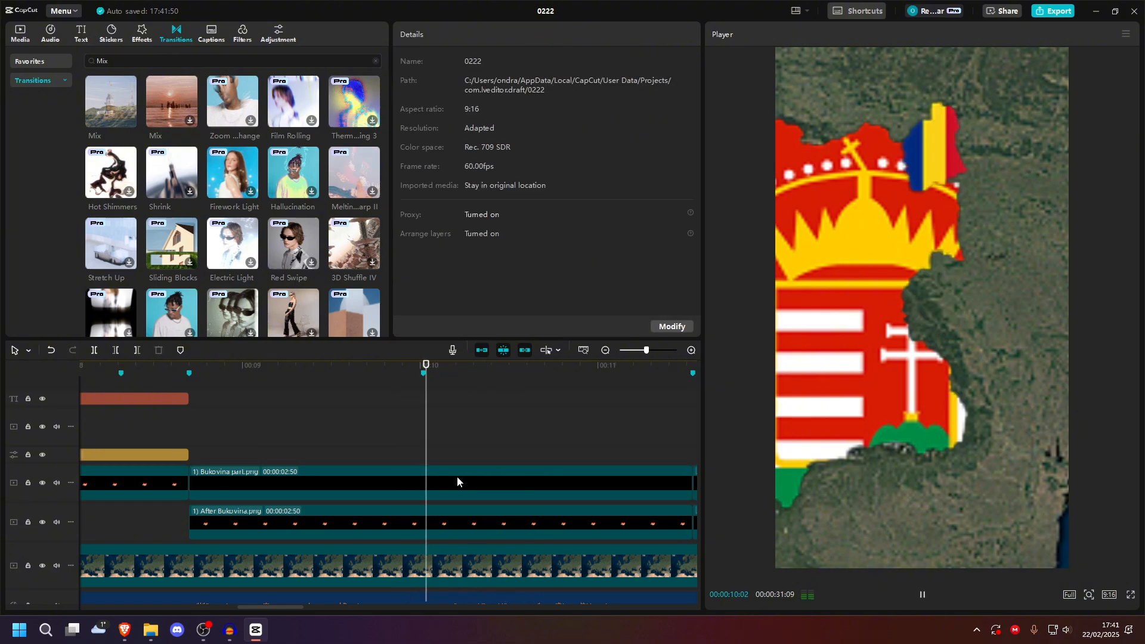
key(space)
Step: Move the final keyframe of 1) Bukovina part.png from 00:00:10:08 to 00:00:10:18 to slow its upward exit
click(451, 481)
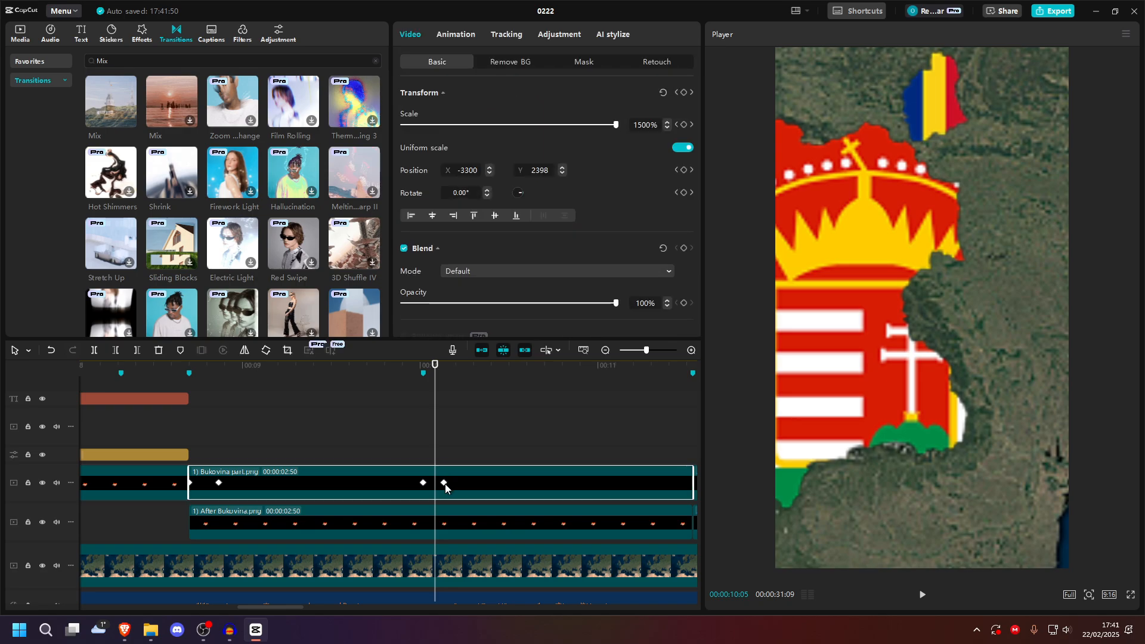
click(446, 483)
drag(447, 483, 474, 482)
Step: Play back the slowed Bukovina exit repeatedly from before the 00:00:10:01 marker
click(340, 429)
key(space)
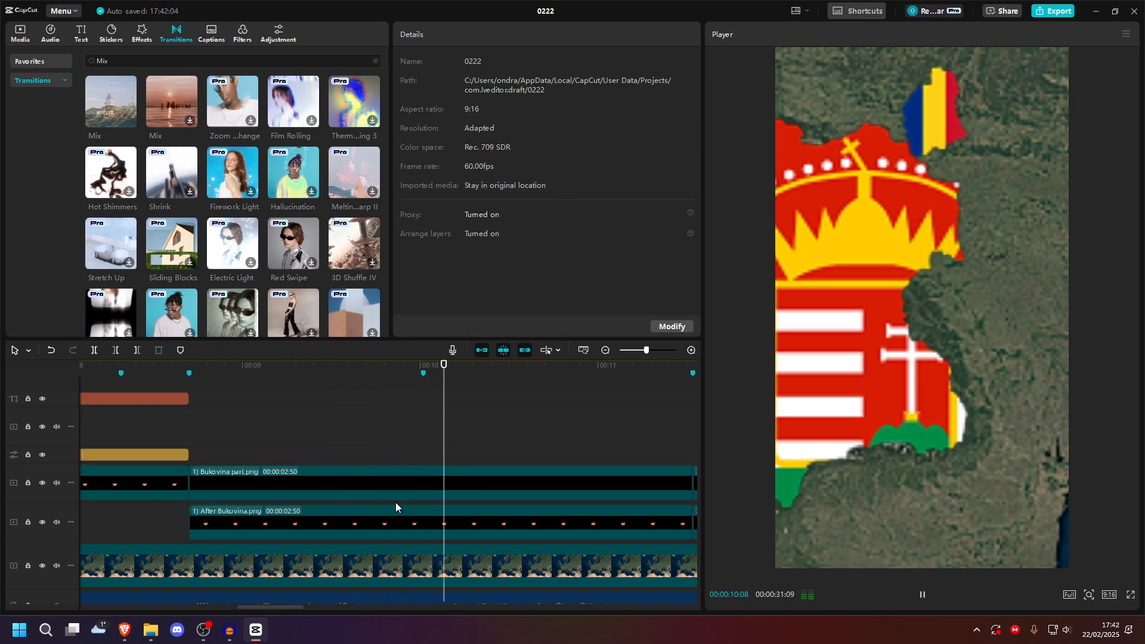
key(space)
click(398, 420)
key(space)
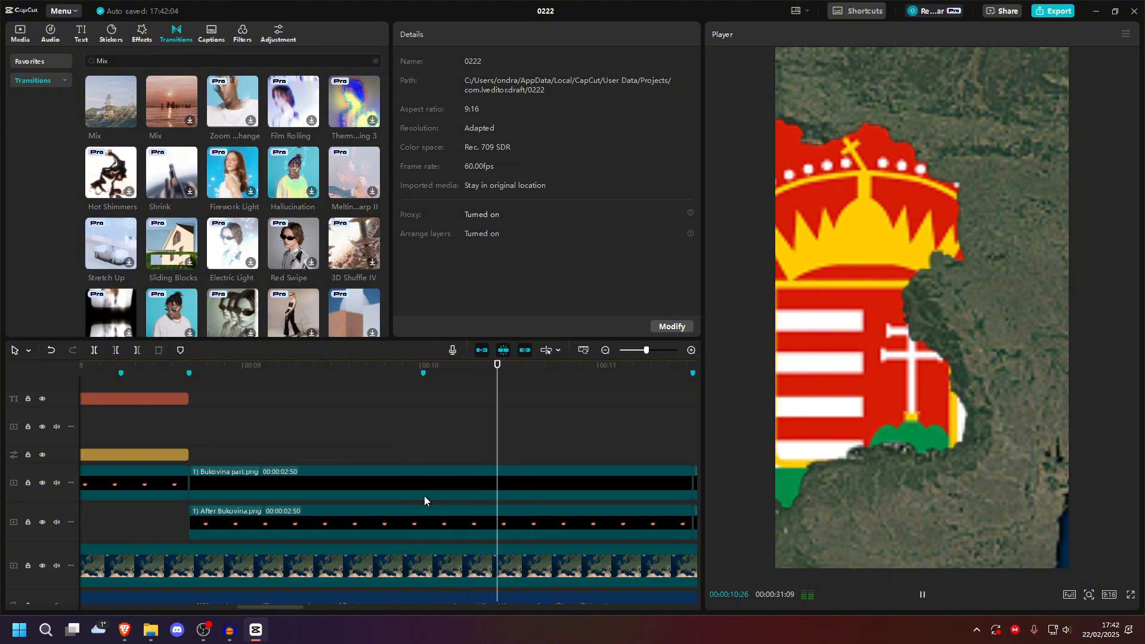
key(space)
click(407, 416)
key(space)
key(space)
Step: Apply an easing preset curve to the keyframe of 1) Bukovina part.png at 00:00:10:18
click(446, 487)
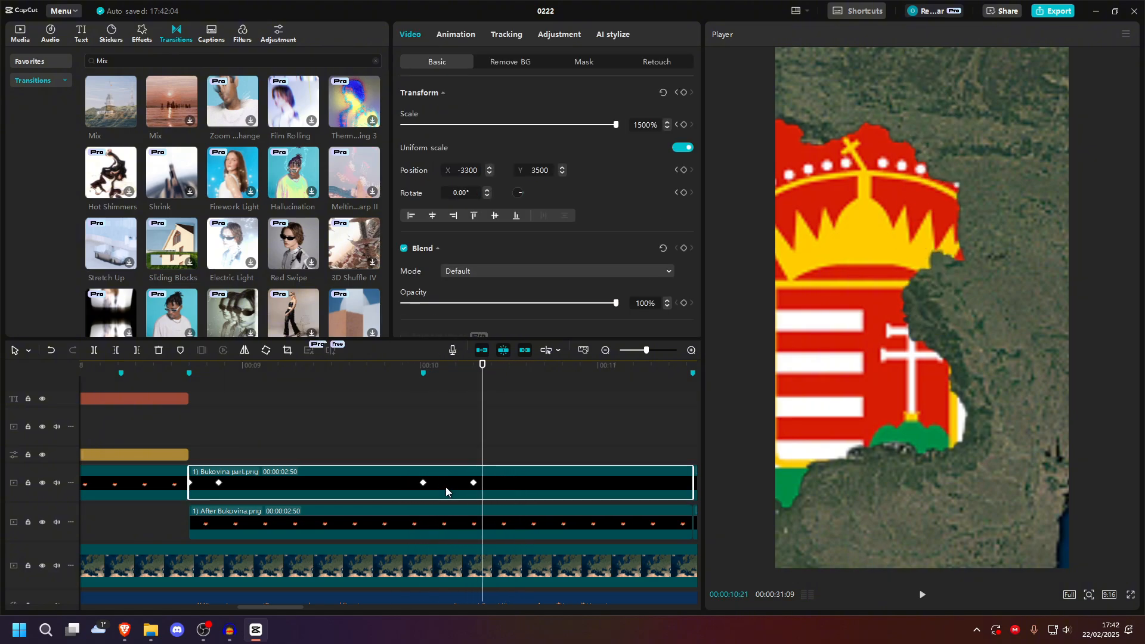
right_click(474, 482)
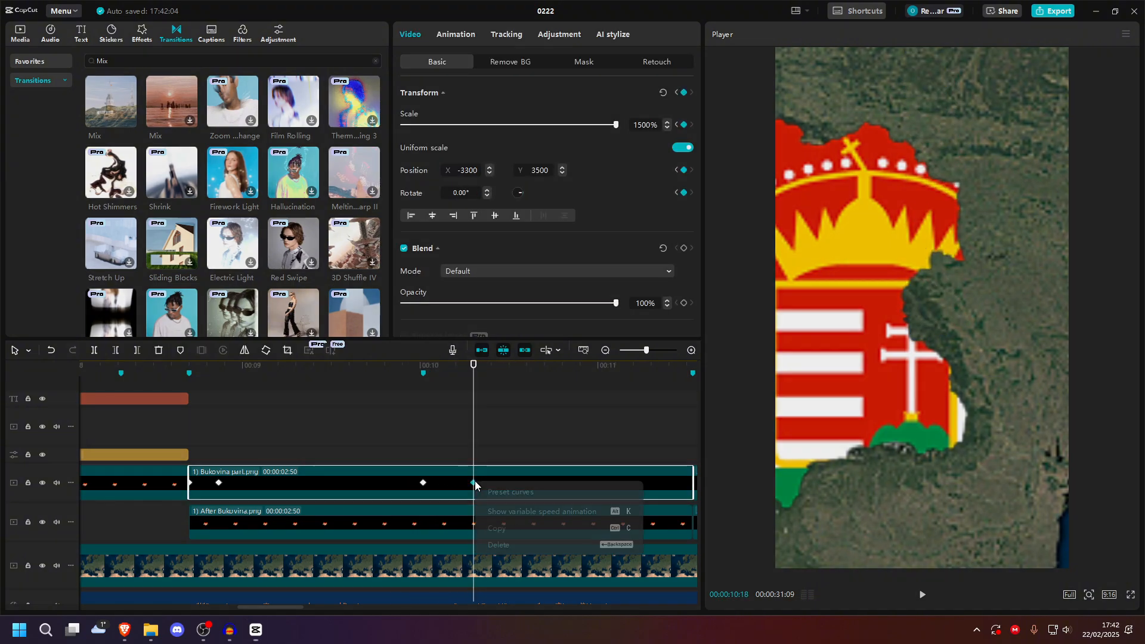
click(507, 495)
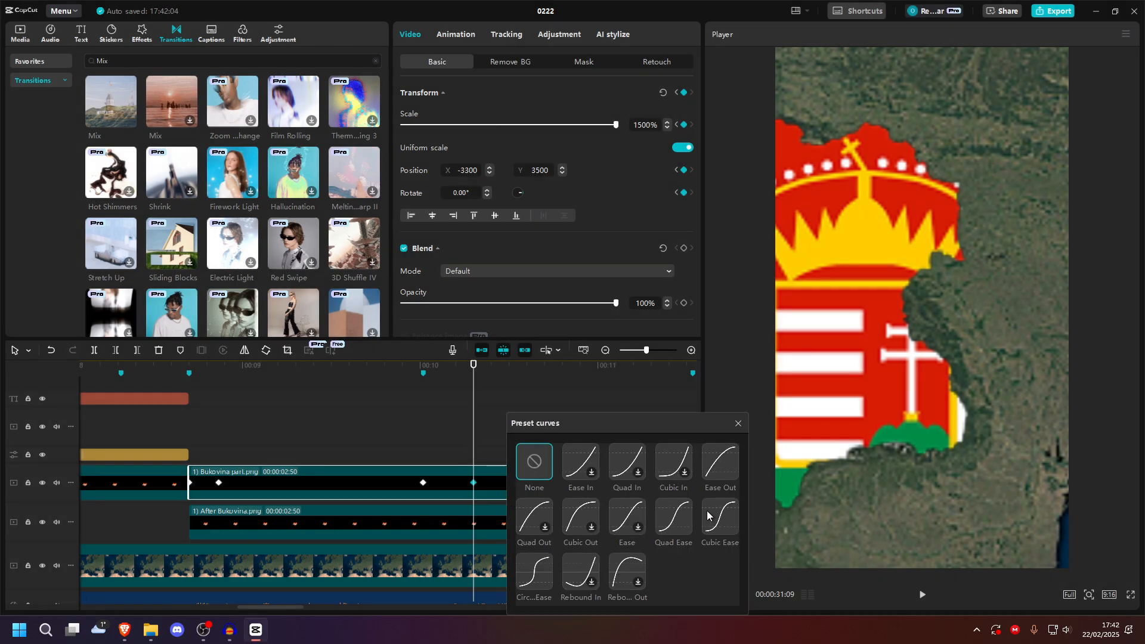
click(739, 422)
Step: Play back the Bukovina part's eased upward exit from about 00:00:09:44
click(382, 437)
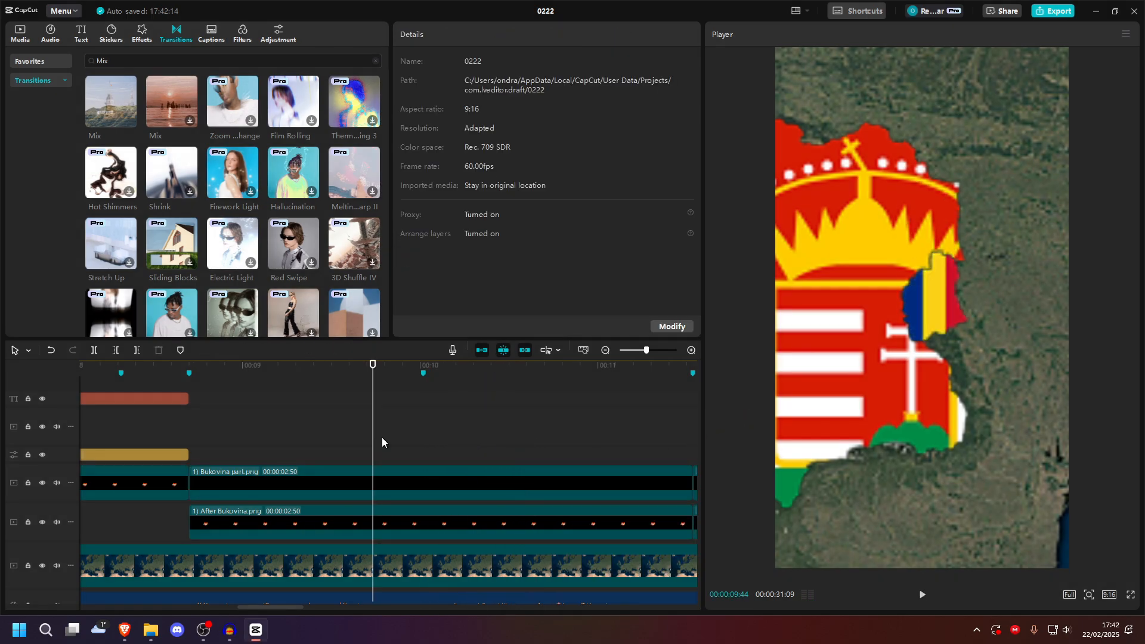
key(space)
key(space)
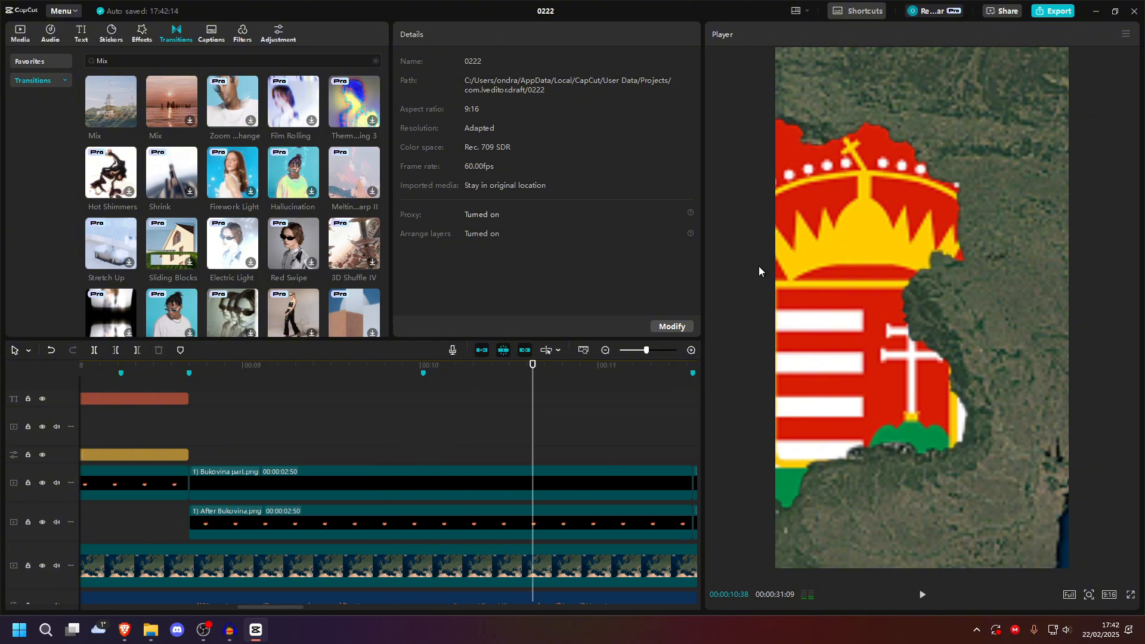
click(375, 461)
key(space)
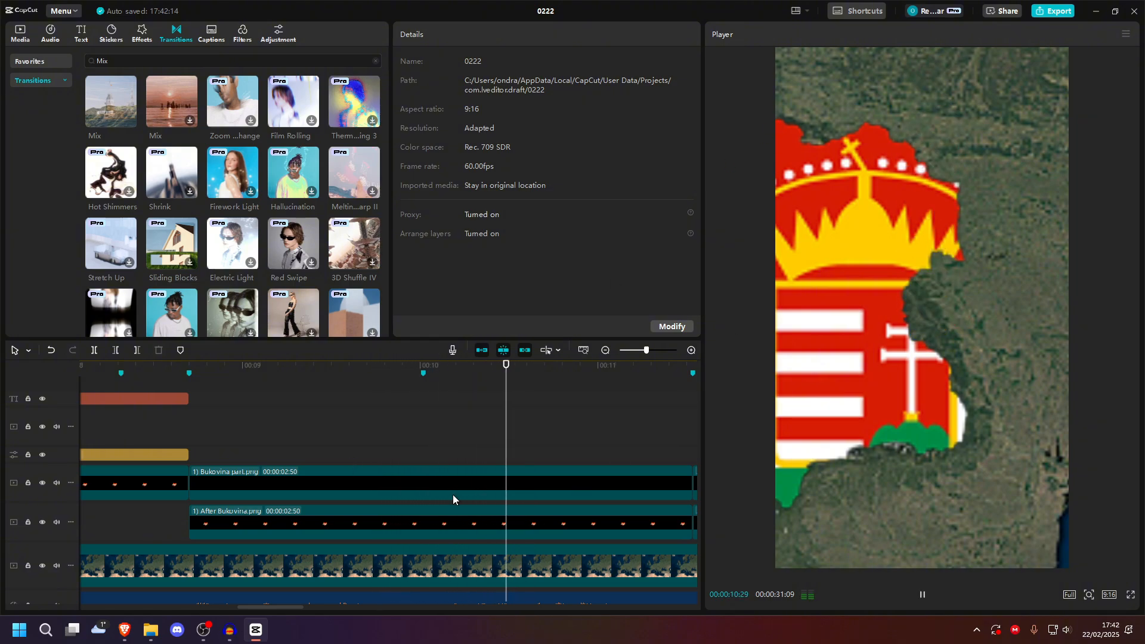
key(space)
Step: Play back the cut from the Bukovina section into the Ukraine section across the 00:00:11:32 marker
scroll(452, 495, right, 3)
click(356, 426)
key(space)
key(space)
key(space)
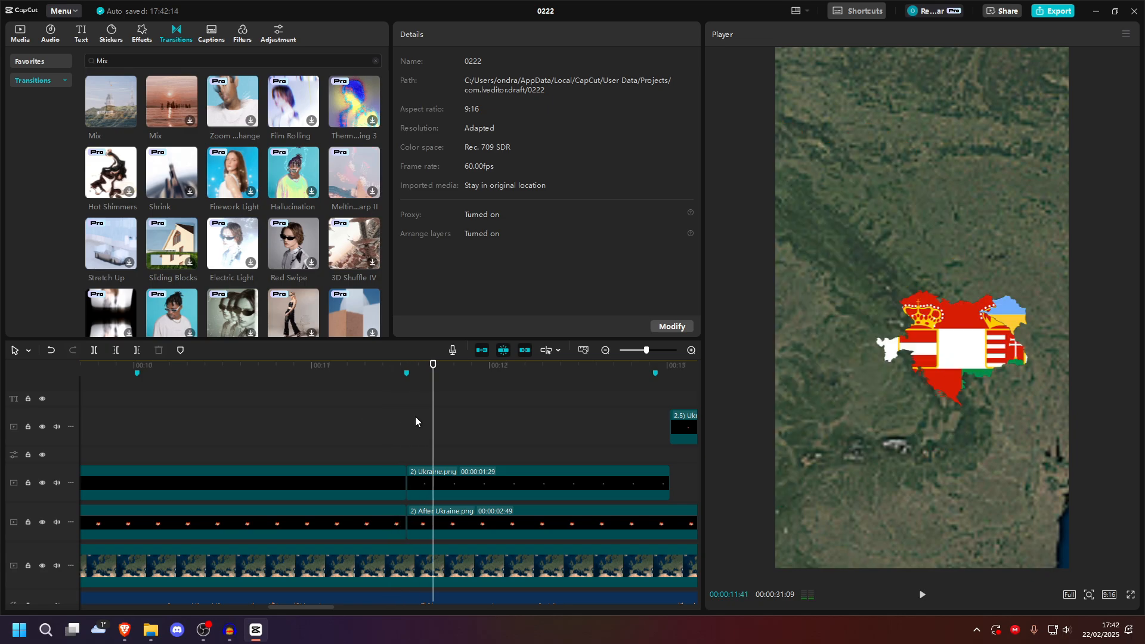
Step: Copy the background map's Transform keyframe from 00:00:08:52 and paste it at 00:00:11:32 on the map, 2) After Ukraine.png and 2) Ukraine.png
scroll(415, 416, left, 3)
click(339, 567)
click(290, 566)
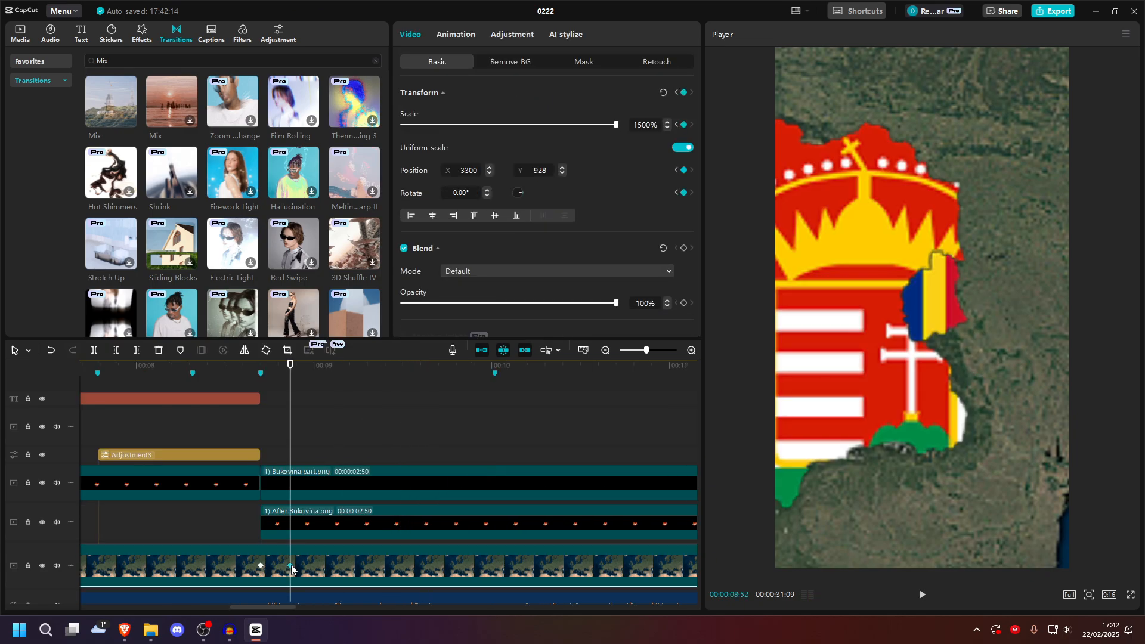
scroll(344, 555, right, 3)
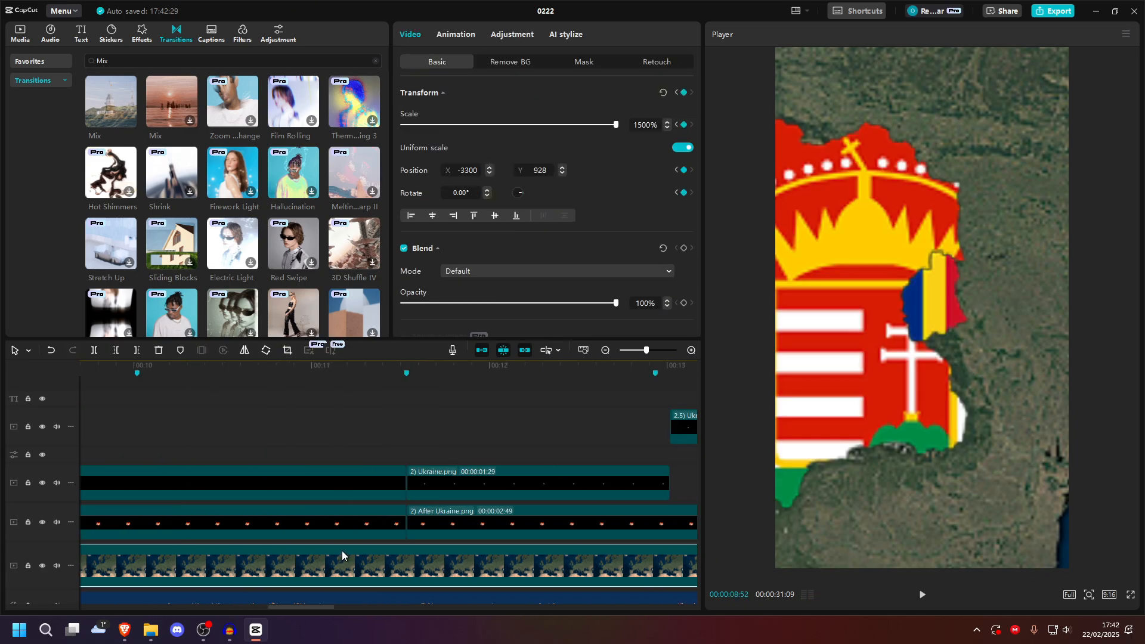
click(409, 440)
click(412, 577)
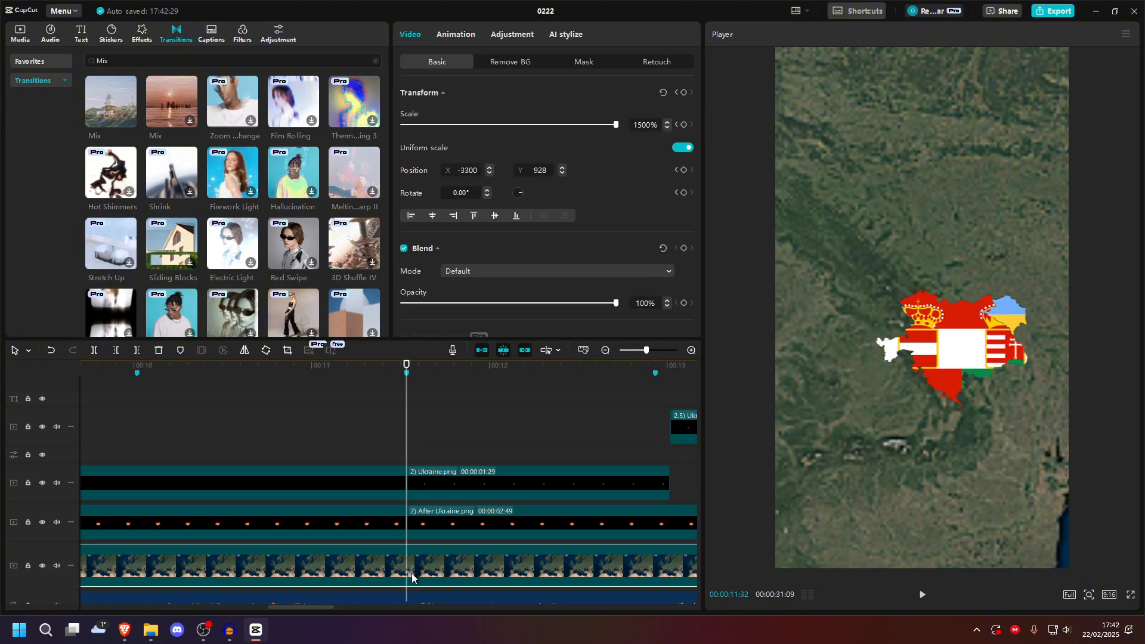
click(423, 533)
click(421, 488)
key(ctrl+v)
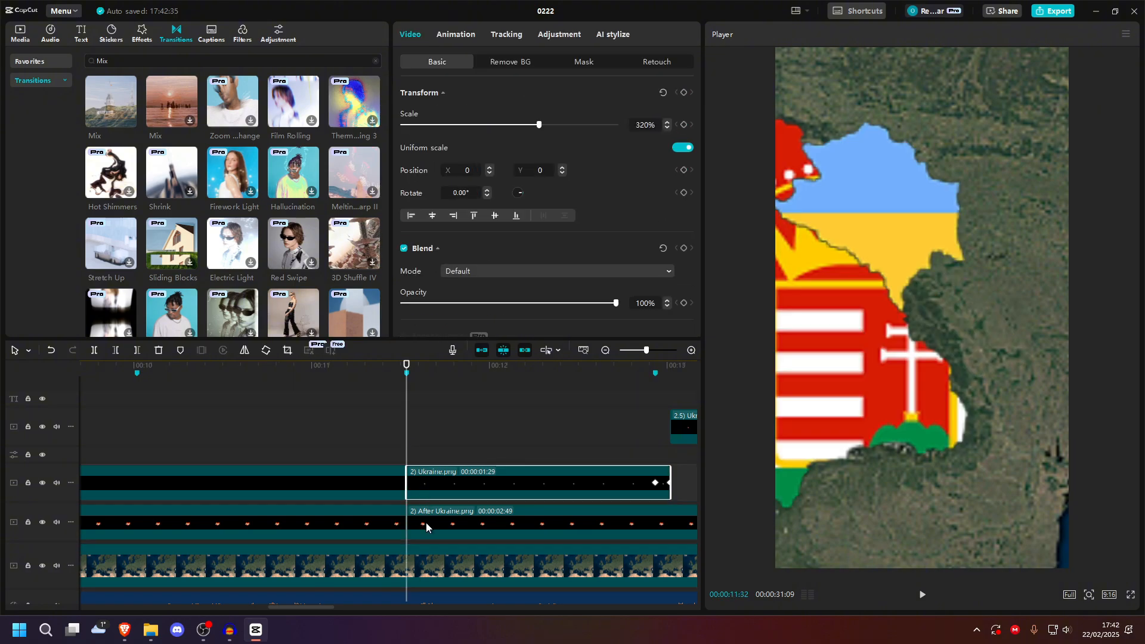
click(424, 561)
Step: Add a Transform keyframe to 2) Ukraine.png at 00:00:11:45 and reposition the piece to about X -2832, Y 383
drag(407, 422, 447, 419)
click(427, 492)
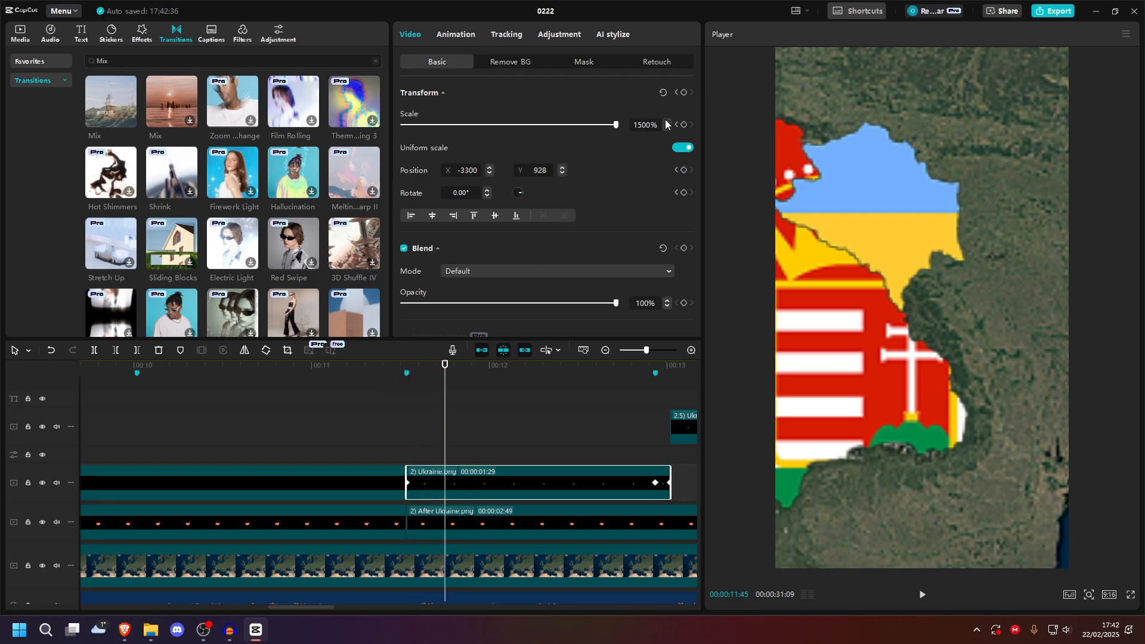
click(684, 93)
drag(835, 206, 895, 280)
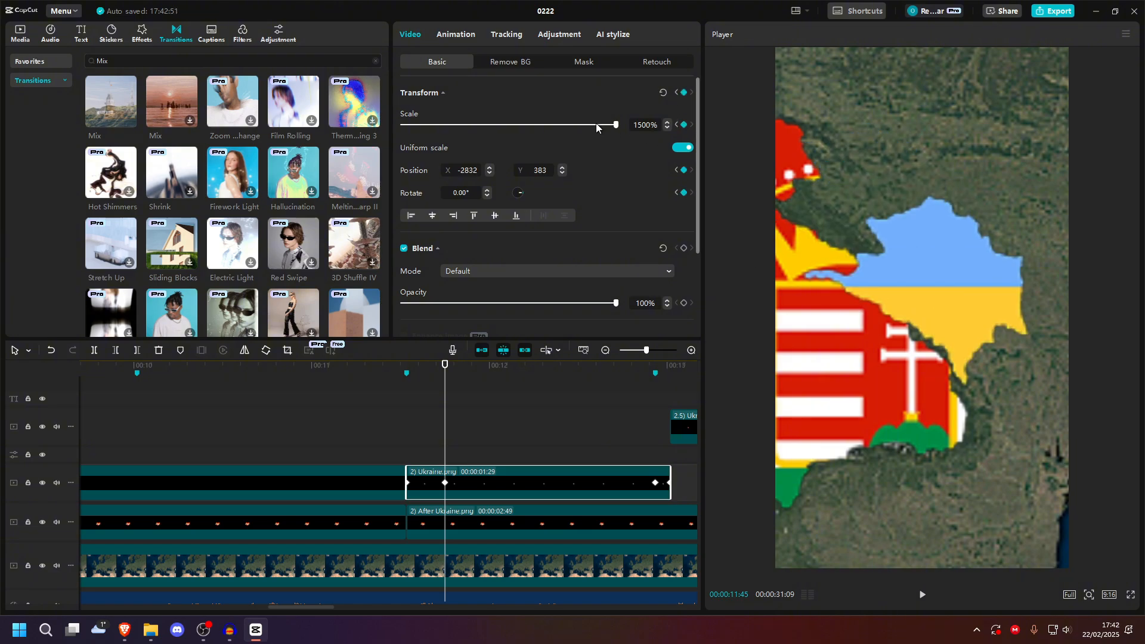
Step: Set the 00:00:11:45 keyframe of 2) Ukraine.png to scale 1300% with position X -2508, Y 331
click(616, 125)
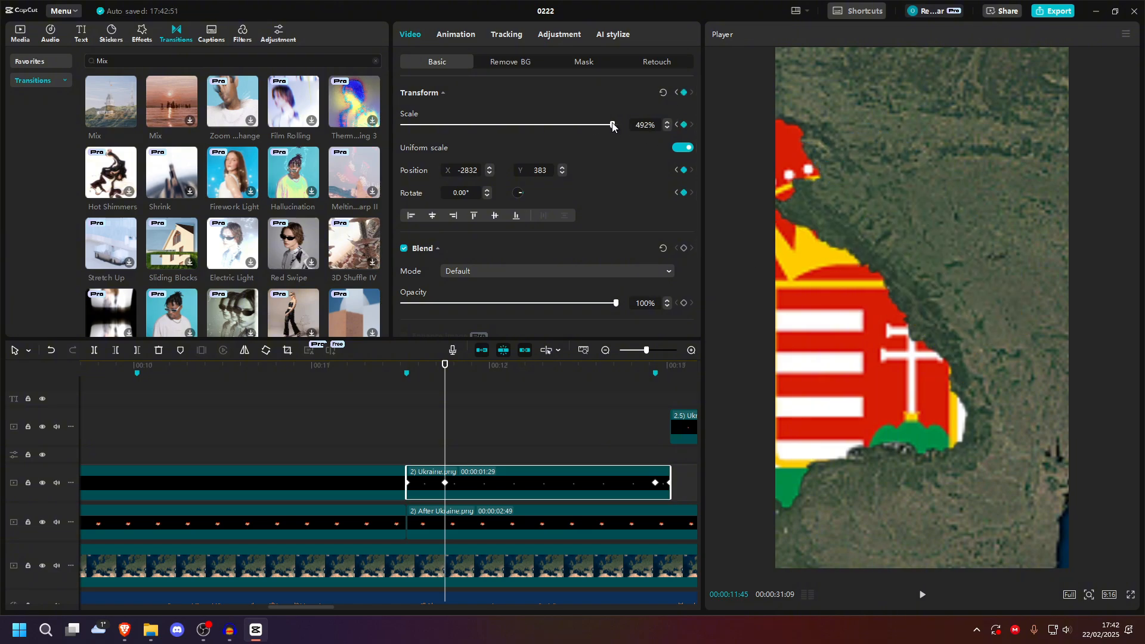
click(644, 125)
text(1400)
key(Return)
Step: Copy the 00:00:11:45 keyframe of 2) Ukraine.png onto 2) After Ukraine.png and the background map at the same time
click(446, 482)
right_click(450, 486)
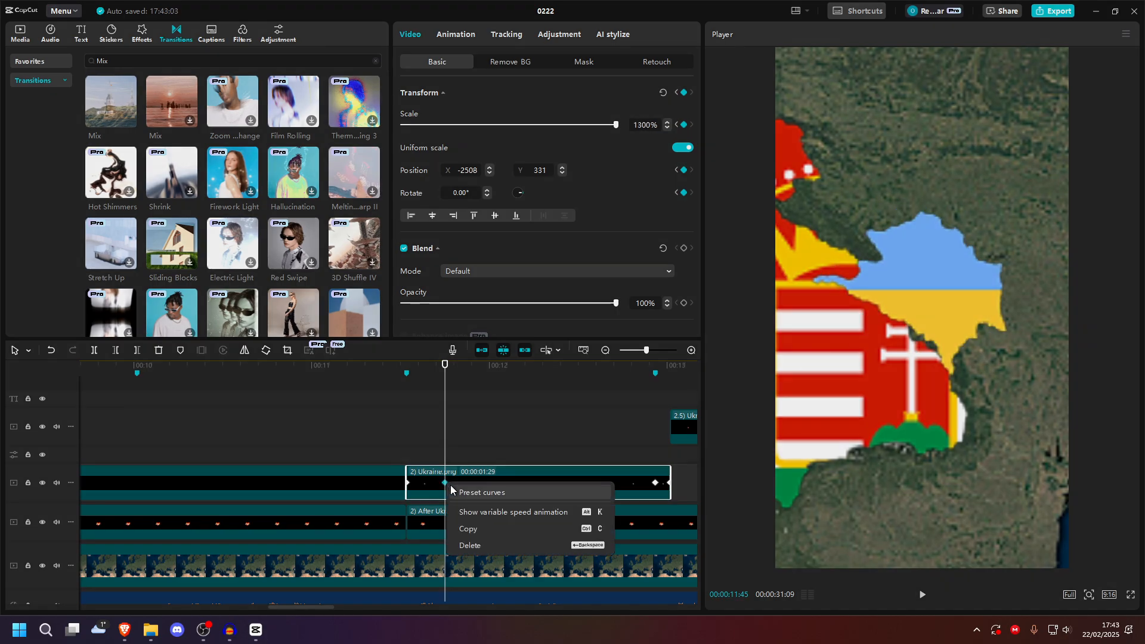
click(460, 529)
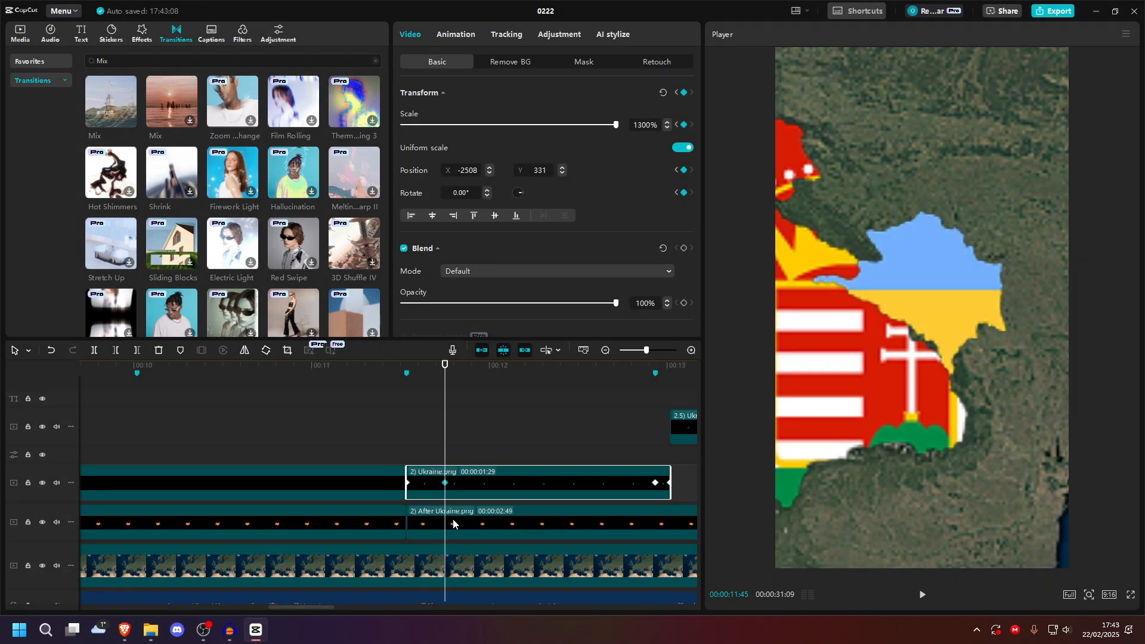
click(453, 524)
key(ctrl+v)
click(472, 559)
key(ctrl+v)
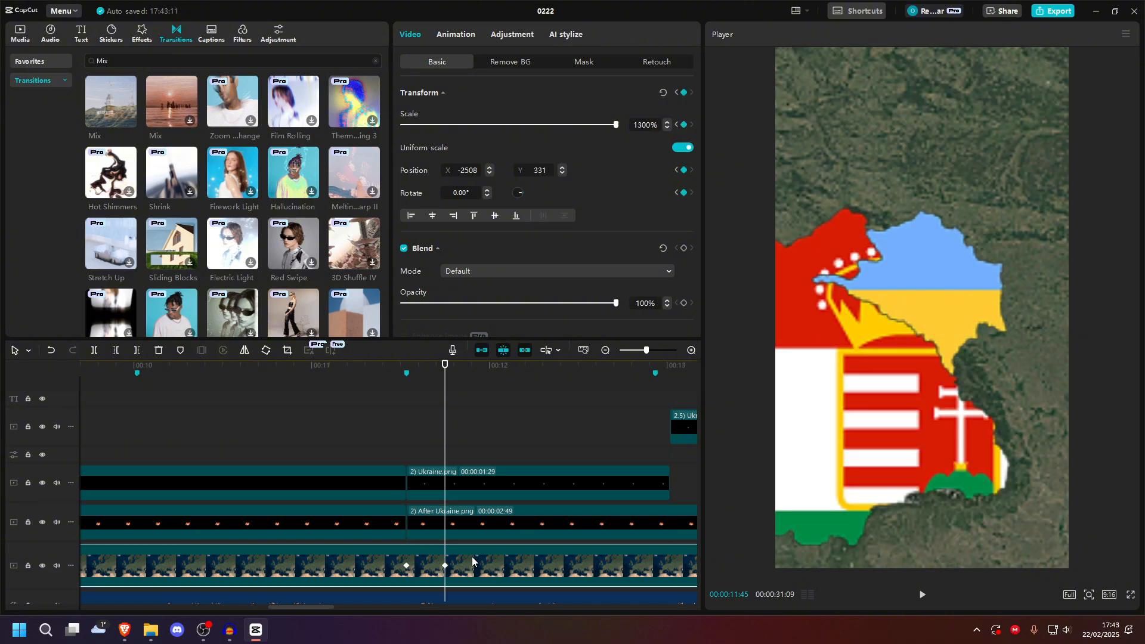
Step: Apply the Quad Ease preset curve to the keyframe of 2) Ukraine.png at 00:00:11:45
click(460, 485)
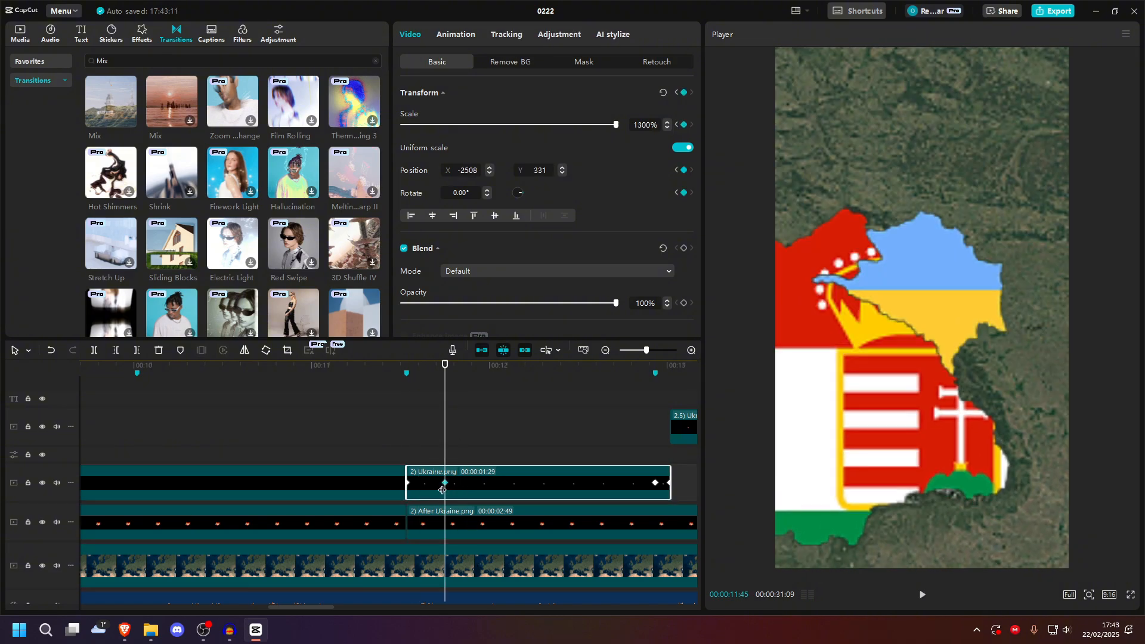
right_click(445, 481)
click(471, 492)
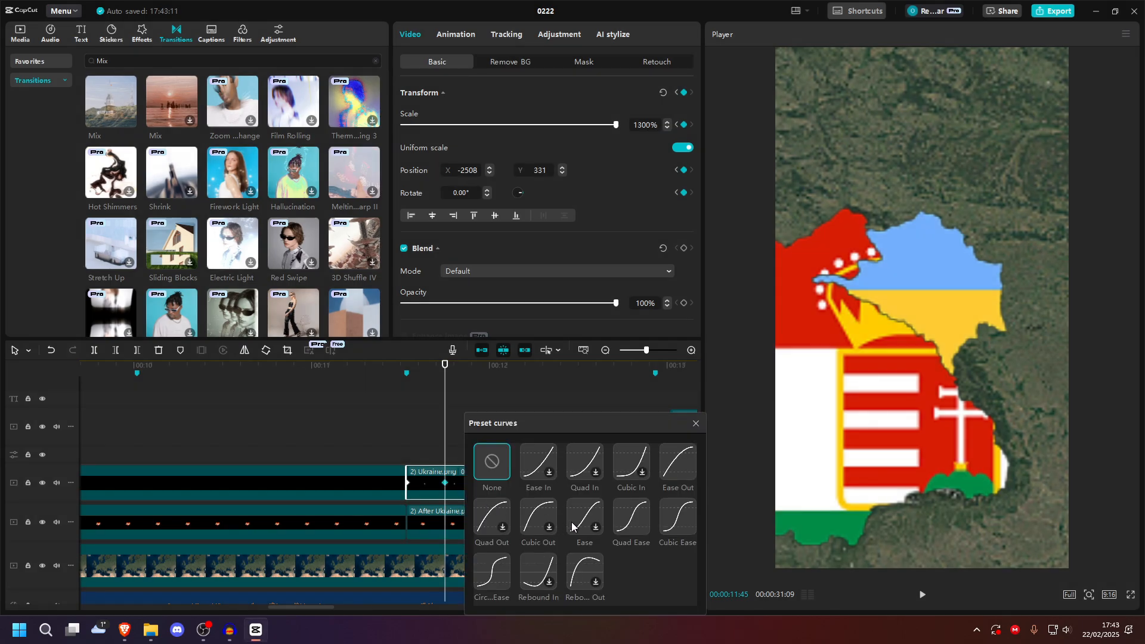
click(625, 521)
click(696, 423)
Step: Apply the Quad Ease preset curve to the keyframe of 2) After Ukraine.png at 00:00:11:45
click(499, 524)
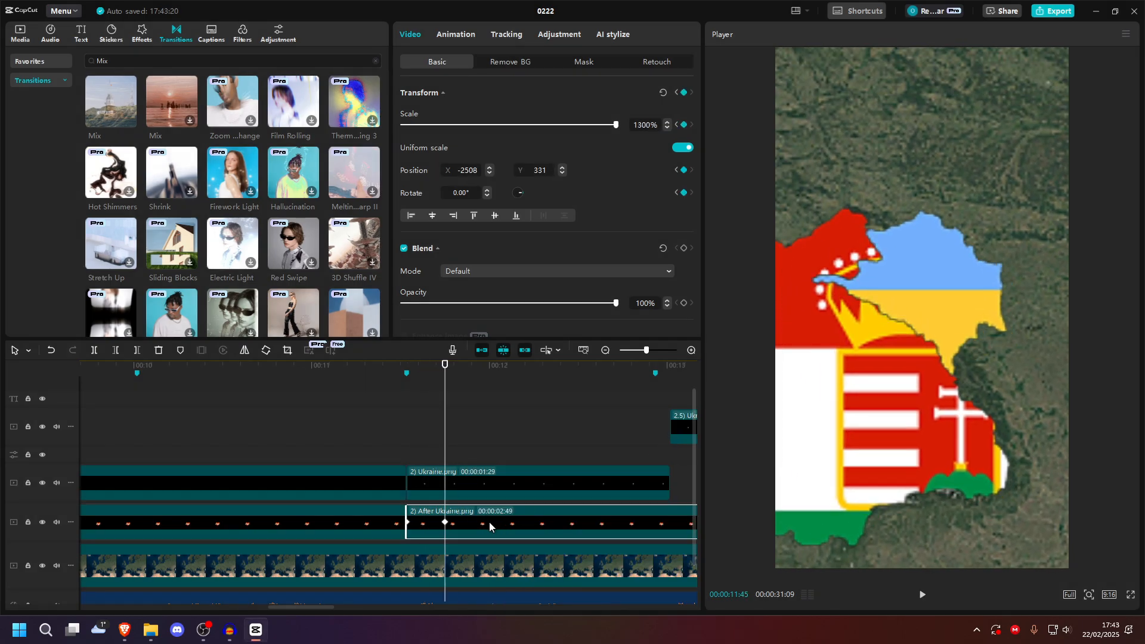
right_click(445, 524)
click(471, 534)
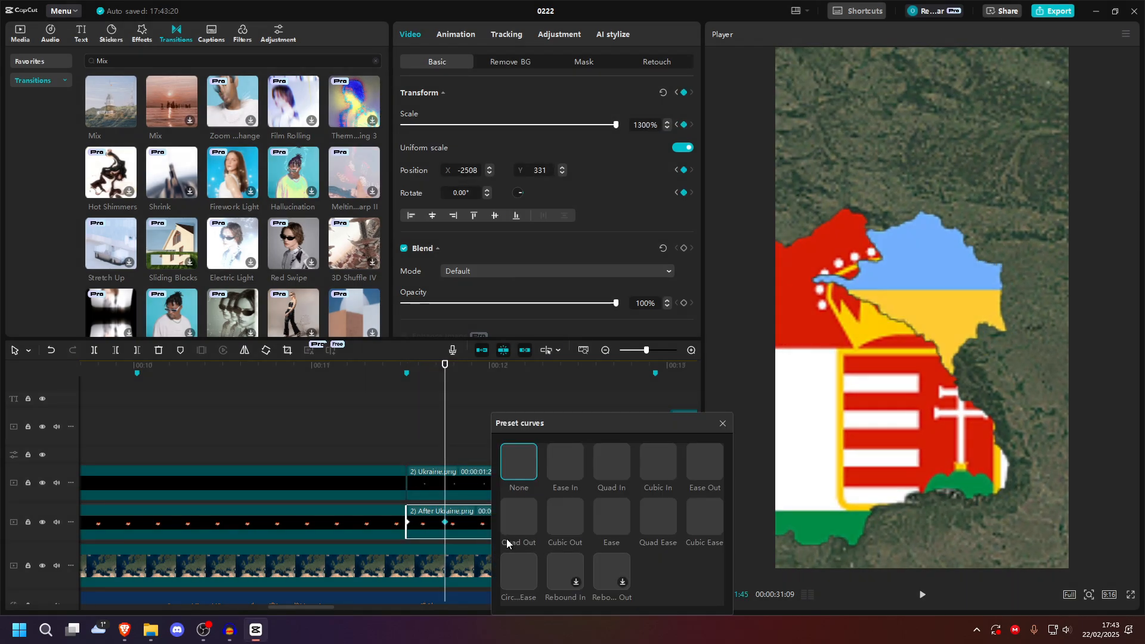
click(658, 518)
click(723, 423)
Step: Apply an easing preset curve to the background map's keyframe at 00:00:11:45
click(472, 565)
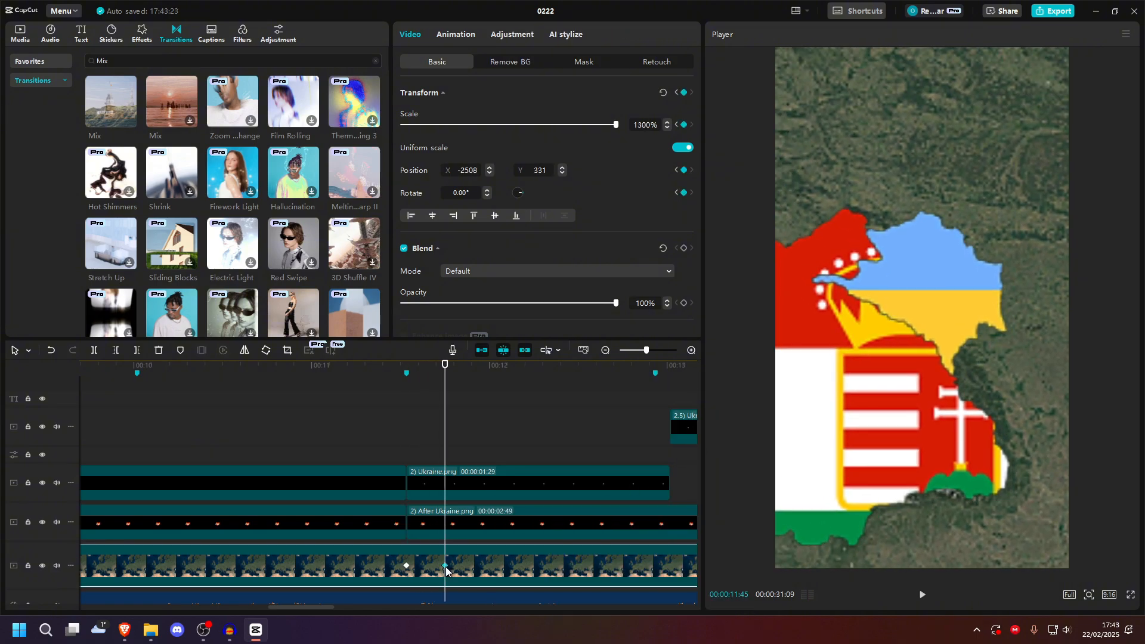
right_click(445, 565)
click(496, 554)
click(697, 472)
click(727, 422)
Step: Set the background map's keyframe at 00:00:11:32 to the None preset curve and play back the result
click(354, 449)
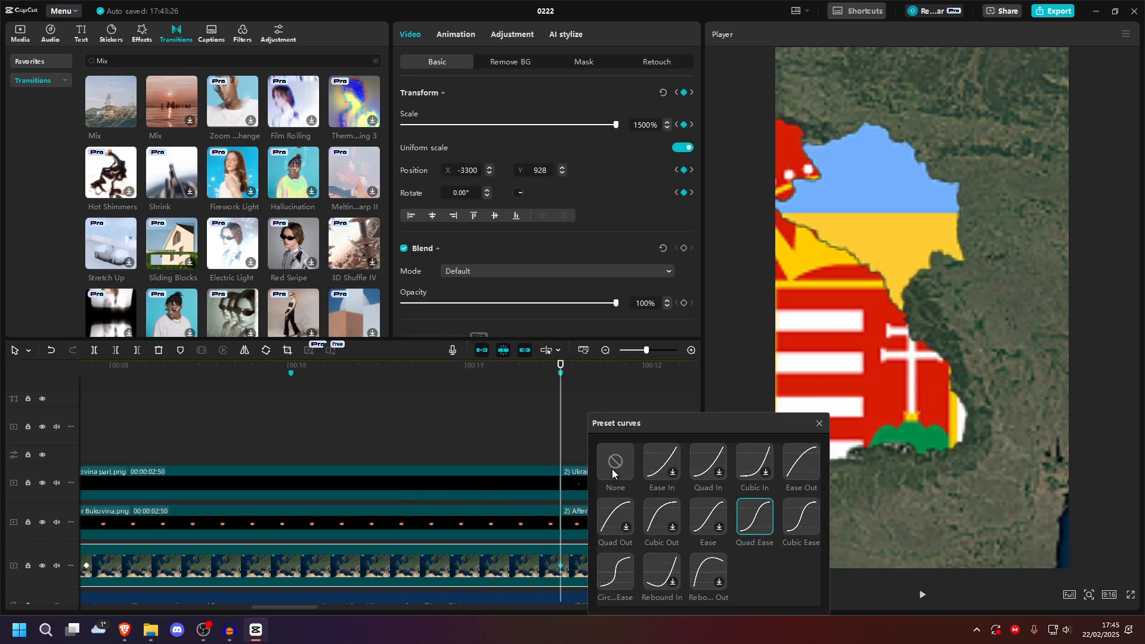
click(614, 462)
click(341, 427)
key(space)
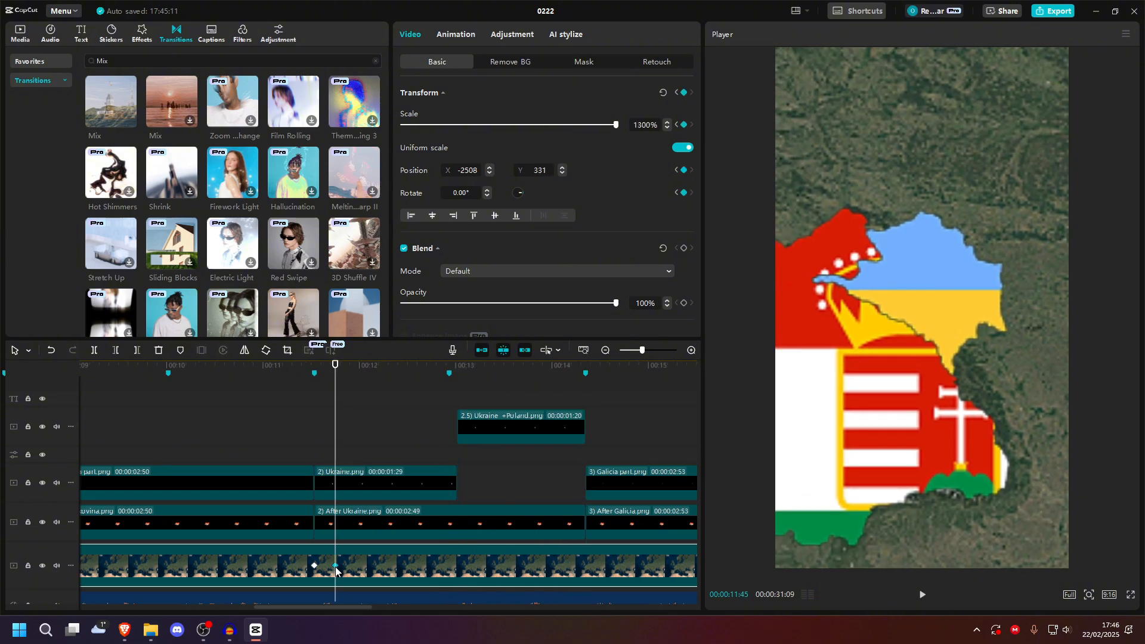
Step: Add a Transform keyframe to the 2.5) Ukraine-Poland clip at 00:00:13:12 and set its position Y to 3000
click(474, 428)
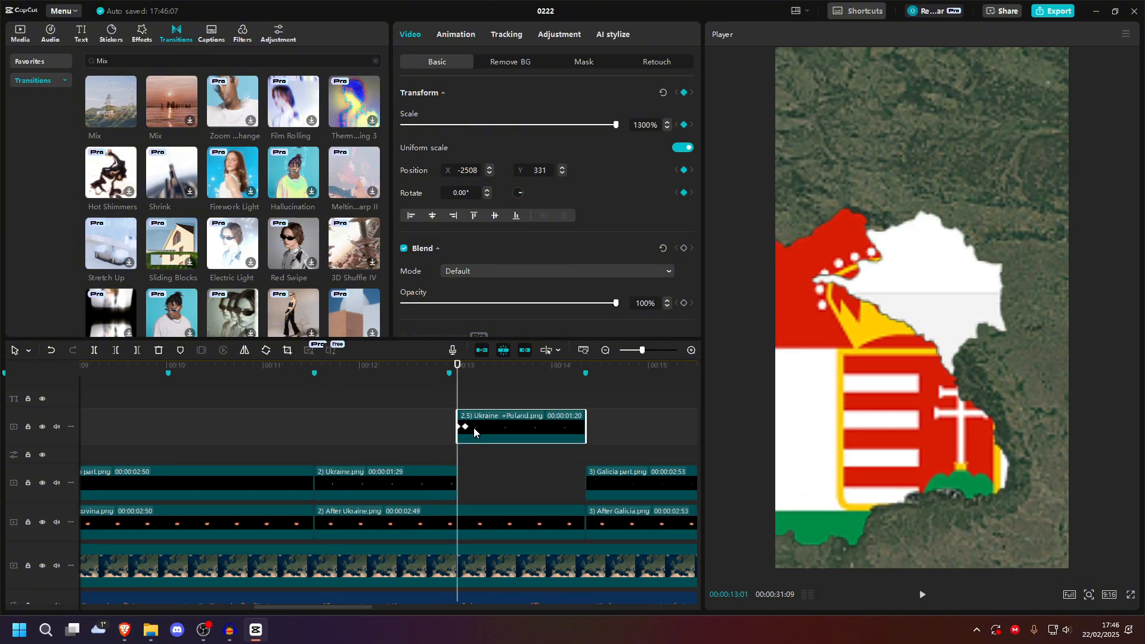
scroll(473, 428, up, 2)
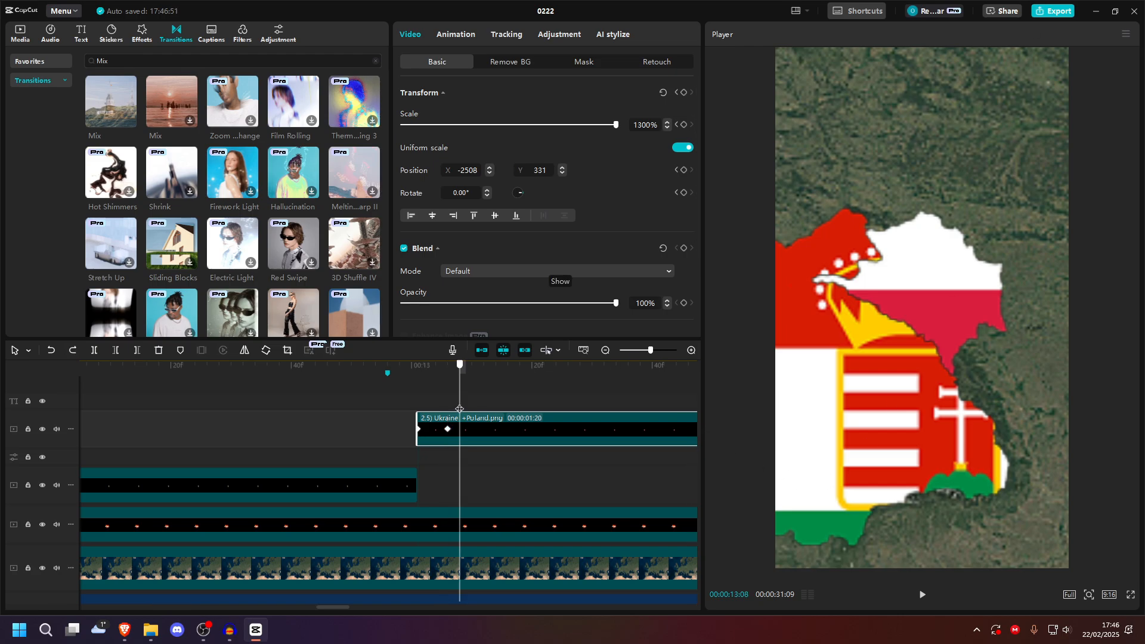
drag(459, 409, 484, 409)
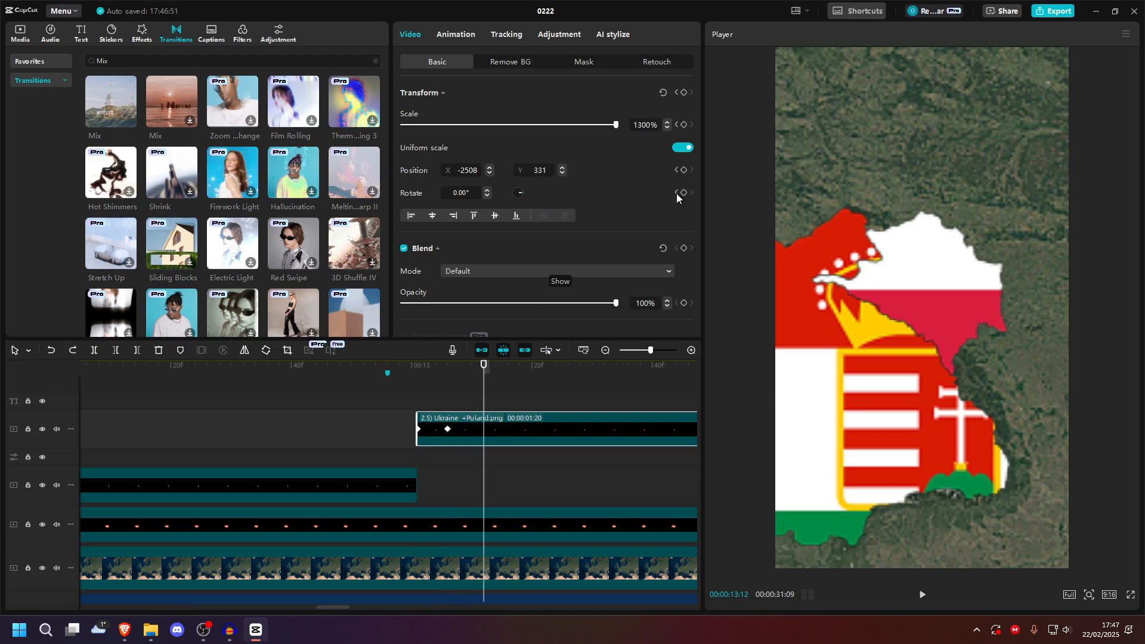
click(683, 92)
key(Return)
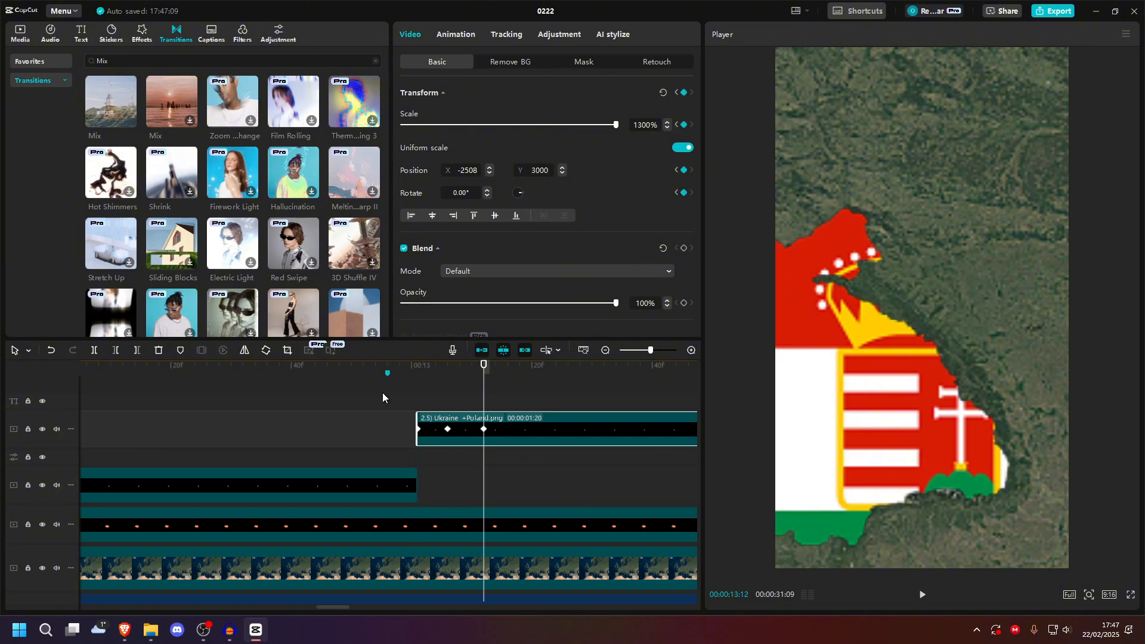
Step: Play back the Ukraine-Poland piece's upward exit from before the start of its clip
click(352, 406)
key(space)
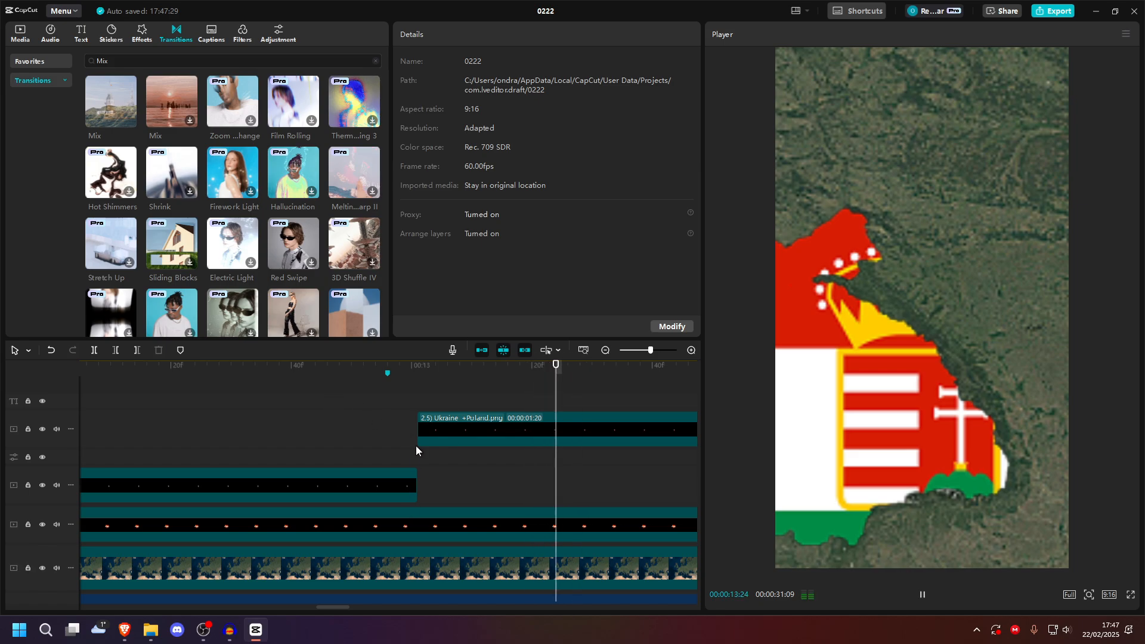
click(328, 391)
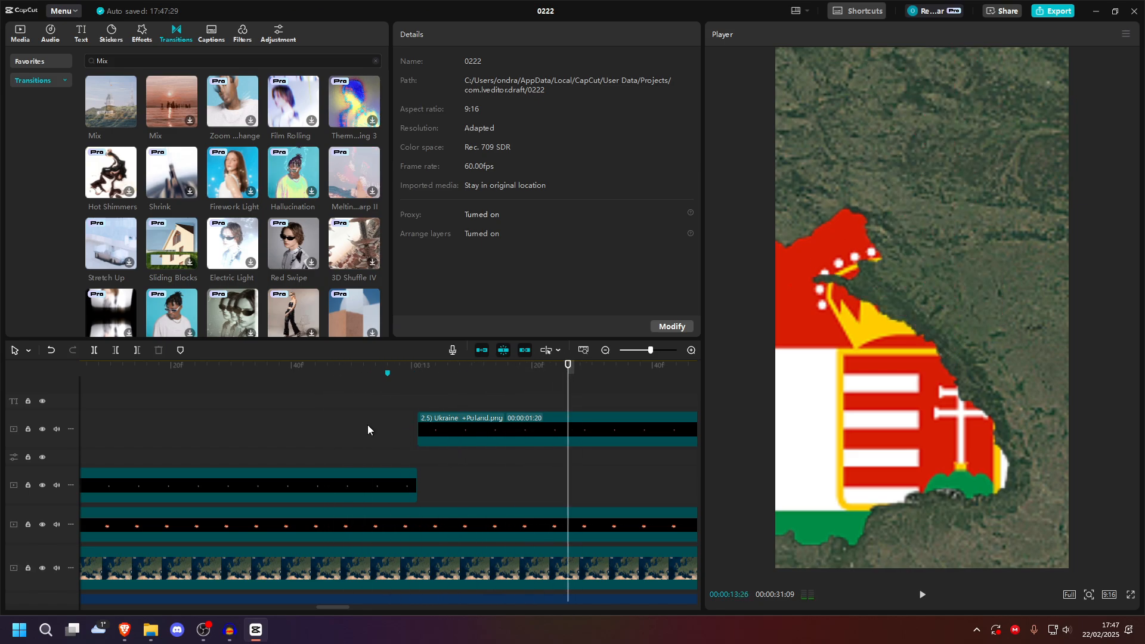
click(301, 429)
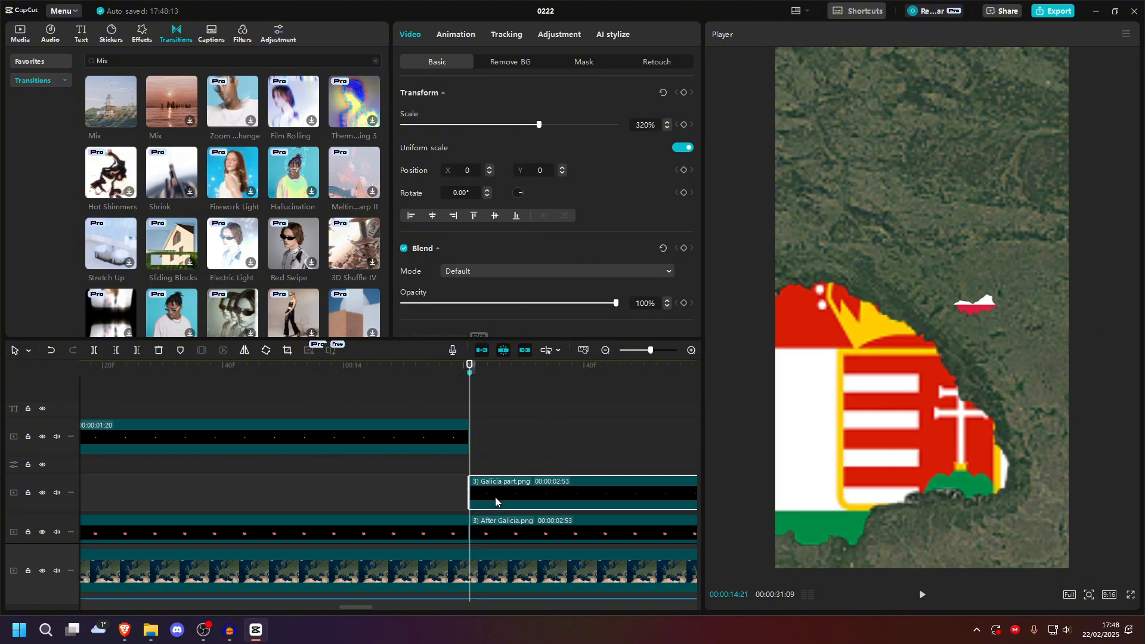
Step: Paste the Transform keyframe (scale 1300%, position -2508, 331) onto both Galicia clips at 00:00:14:21 and set its preset curve to None
key(ctrl+v)
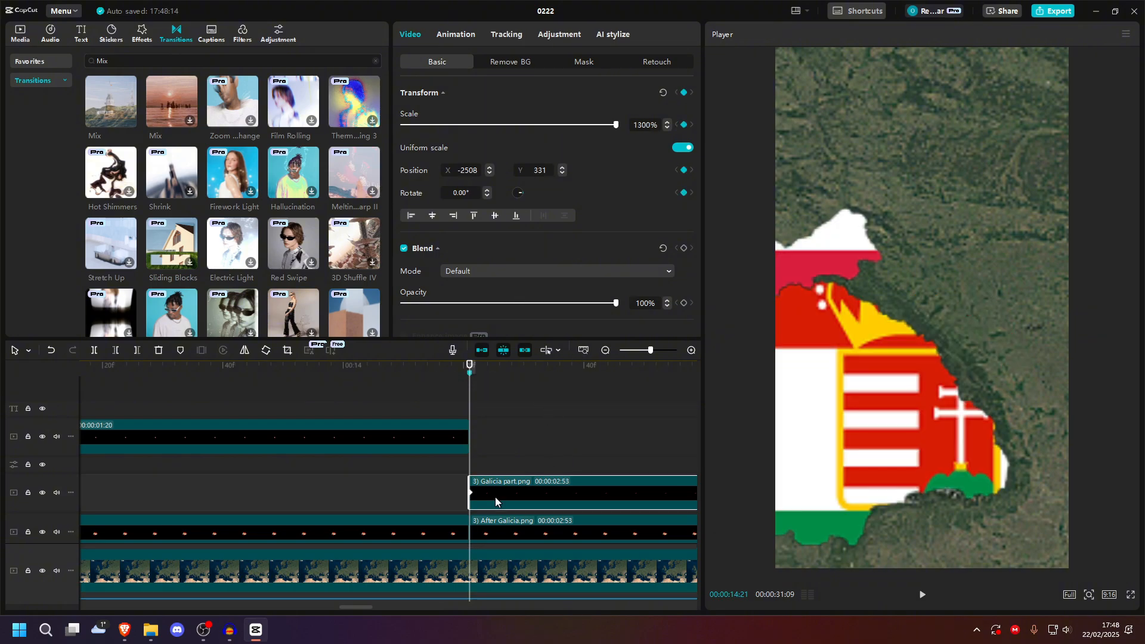
click(493, 519)
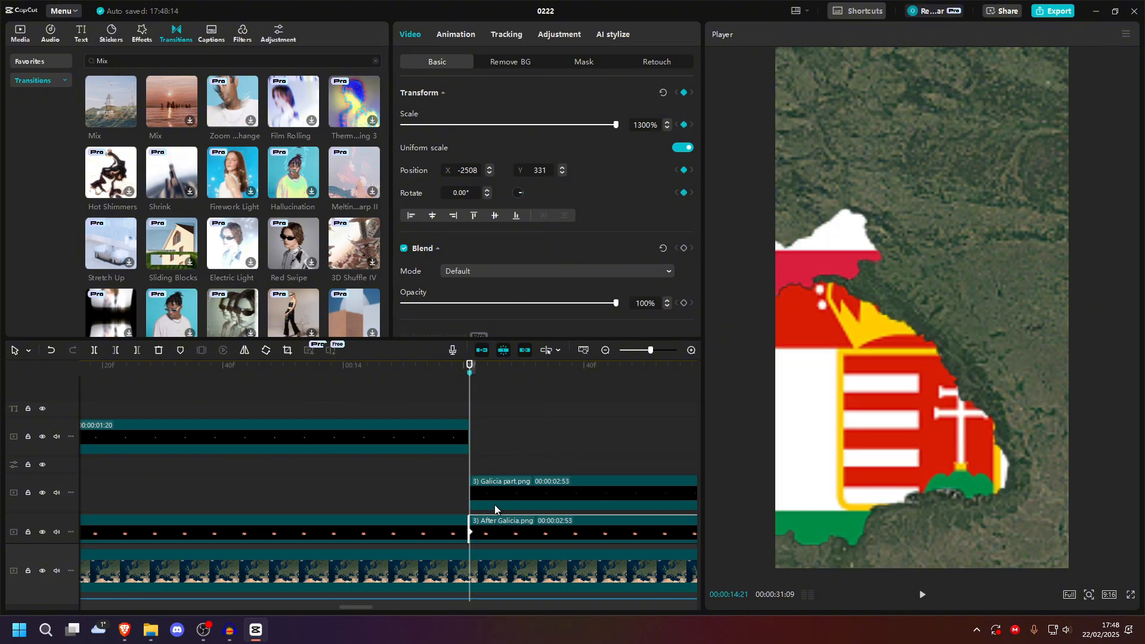
click(498, 563)
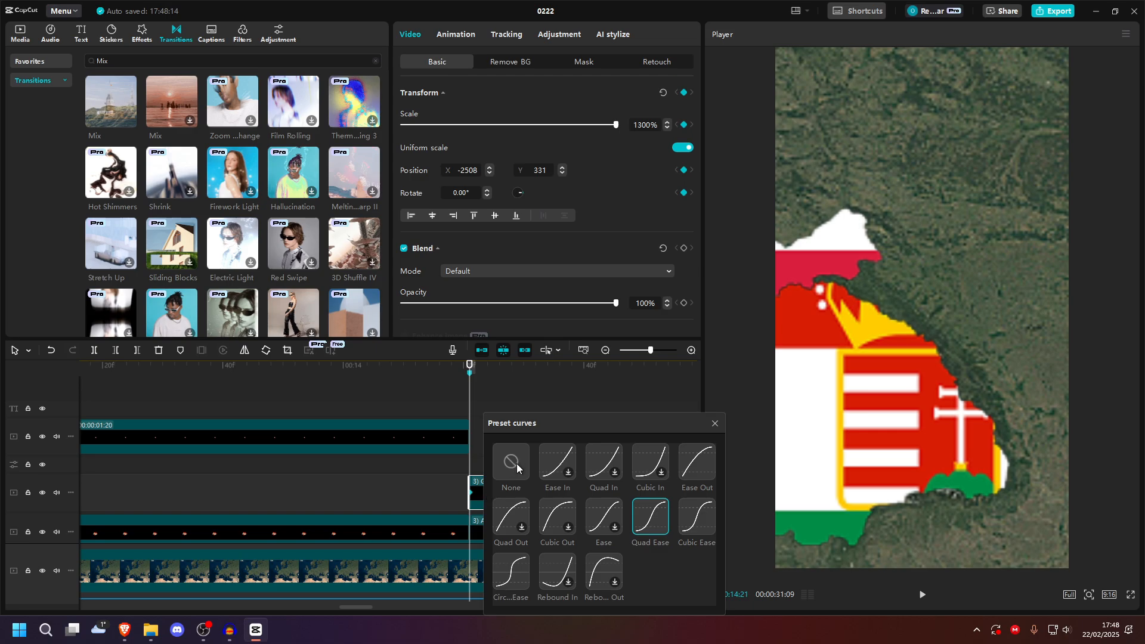
click(517, 463)
click(710, 417)
click(473, 580)
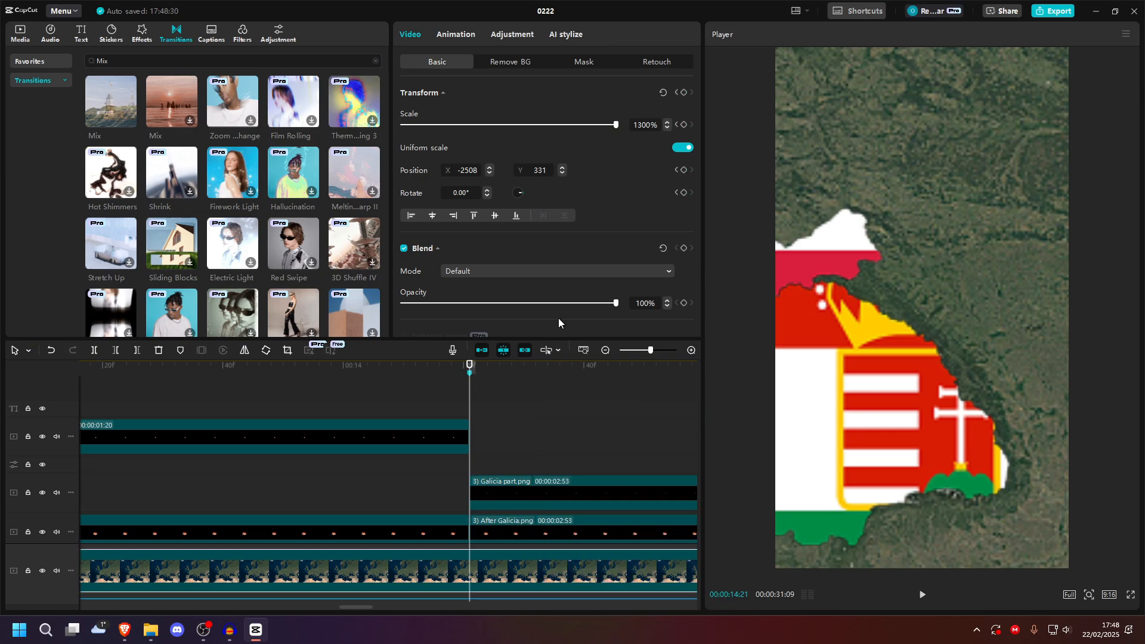
Step: Give the Galicia part clip's keyframe at 00:00:14:34 (position X -1524, Y 0) the Quad Ease preset curve
drag(470, 412, 548, 412)
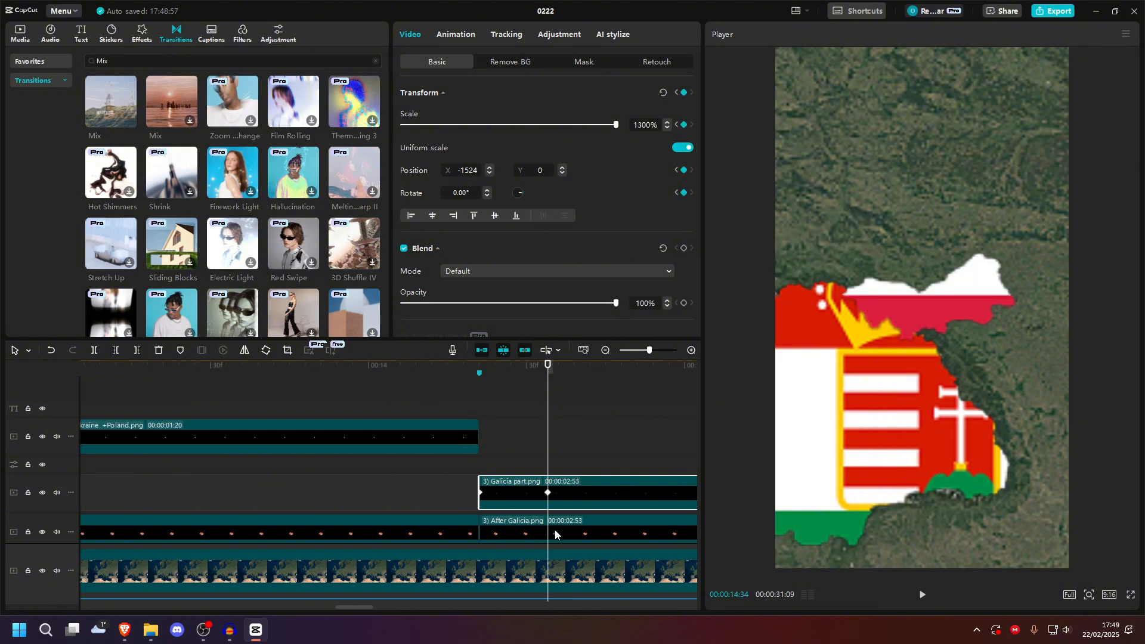
right_click(548, 493)
click(560, 503)
click(727, 517)
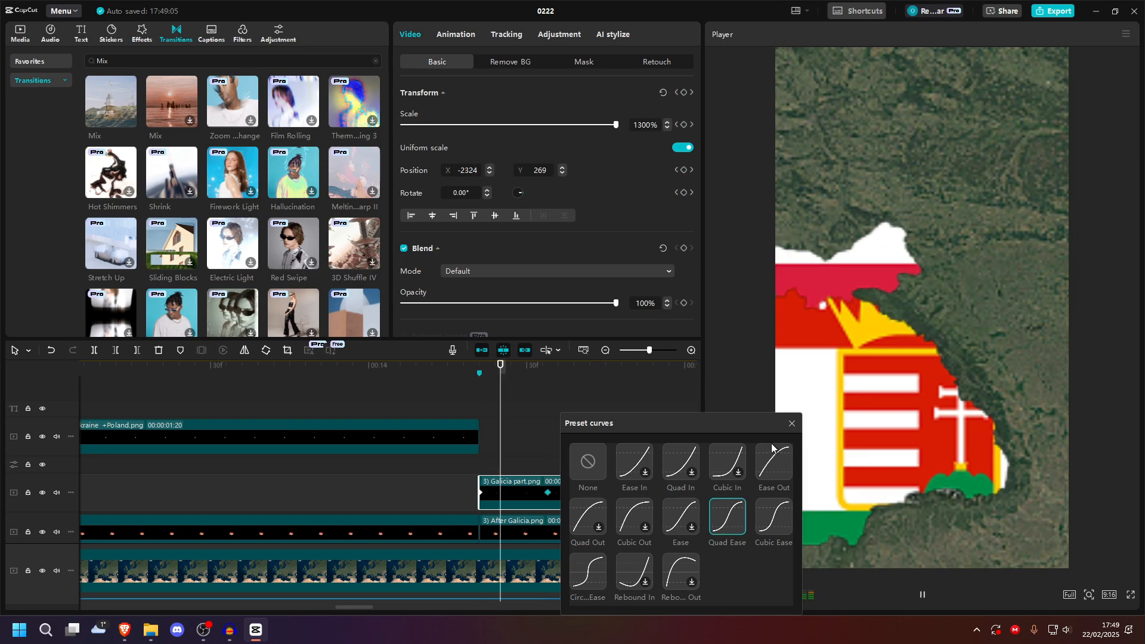
click(792, 423)
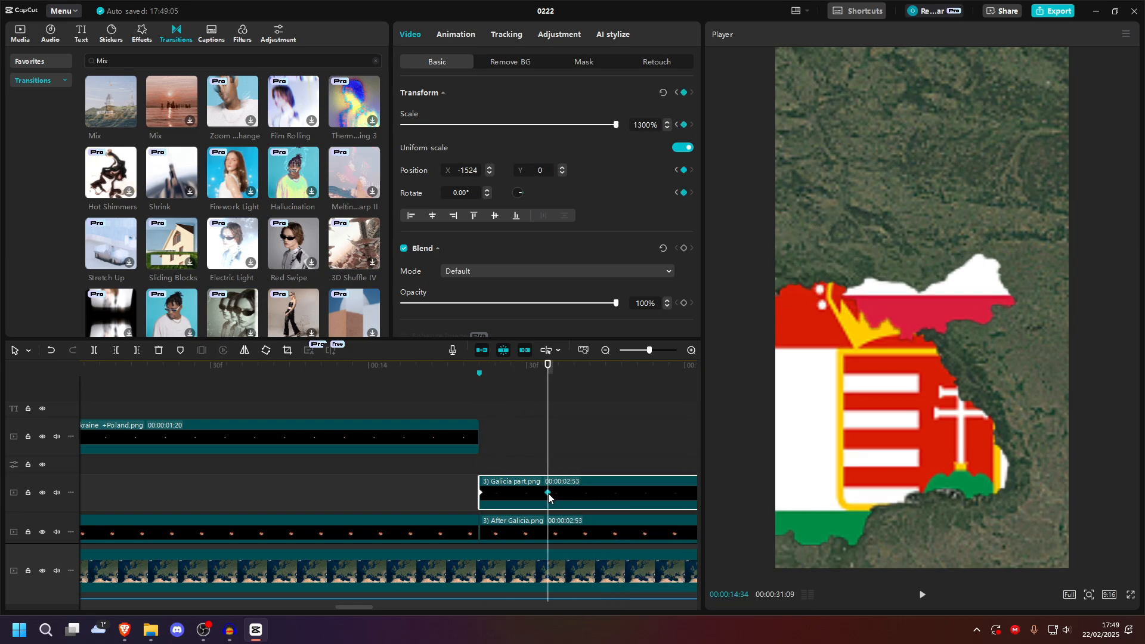
Step: Paste the matching 1300% Transform keyframe onto the After Galicia clip and the background map at 00:00:14:34
click(557, 532)
key(ctrl+v)
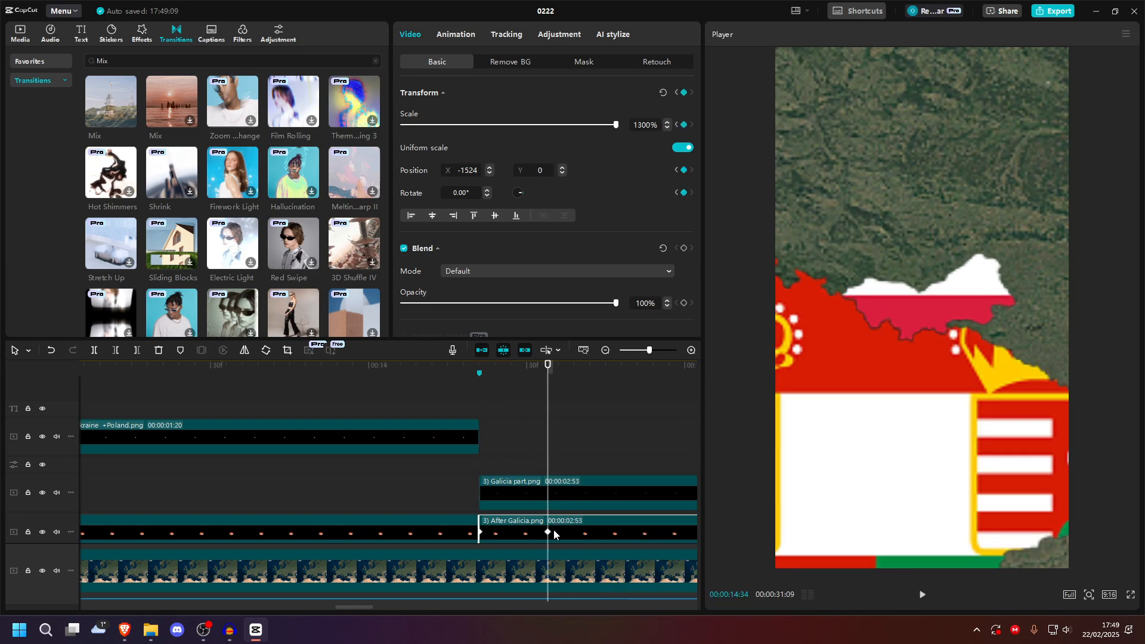
click(554, 567)
key(ctrl+v)
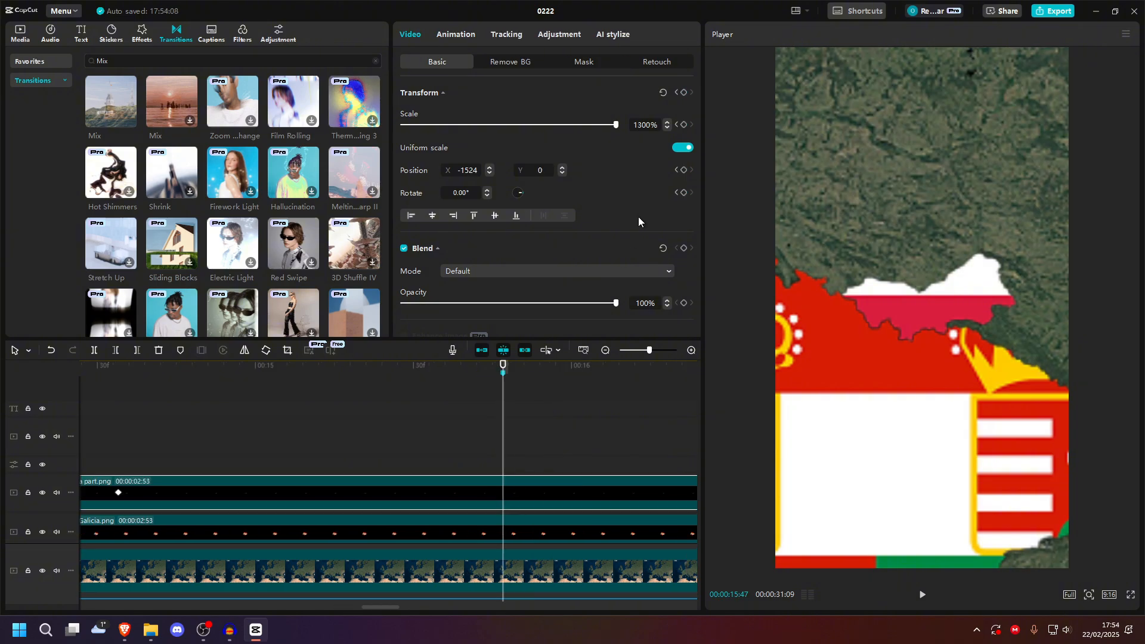
Step: Add Transform keyframes to the Galicia part at 00:00:15:47 and 00:00:15:57, with position Y set to 3000 at the second one
click(684, 92)
drag(503, 406, 548, 406)
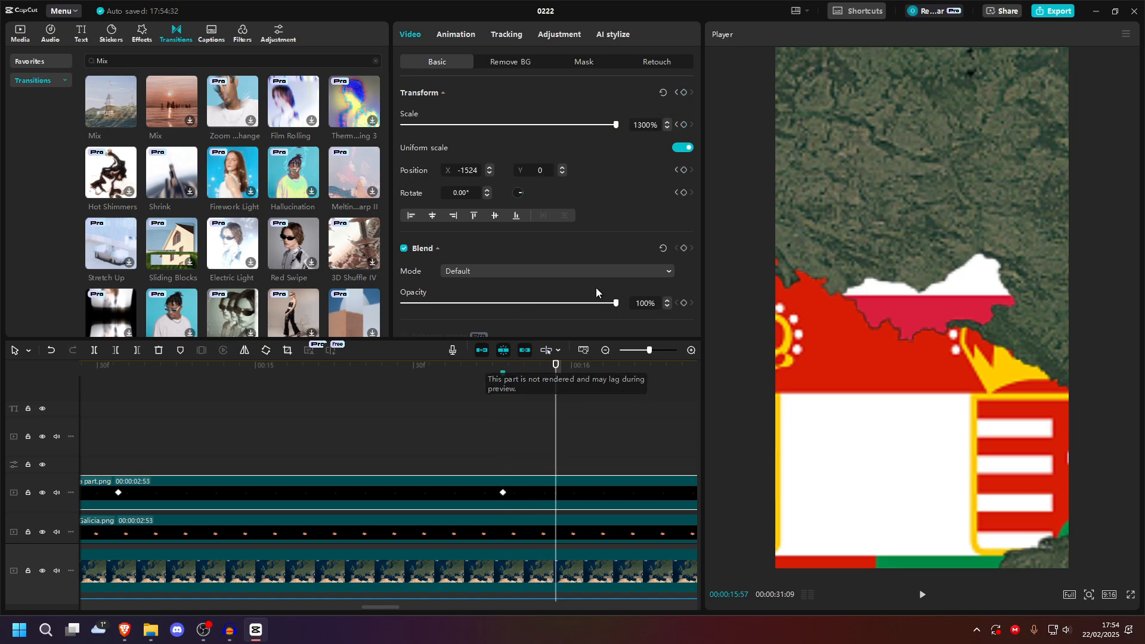
click(683, 92)
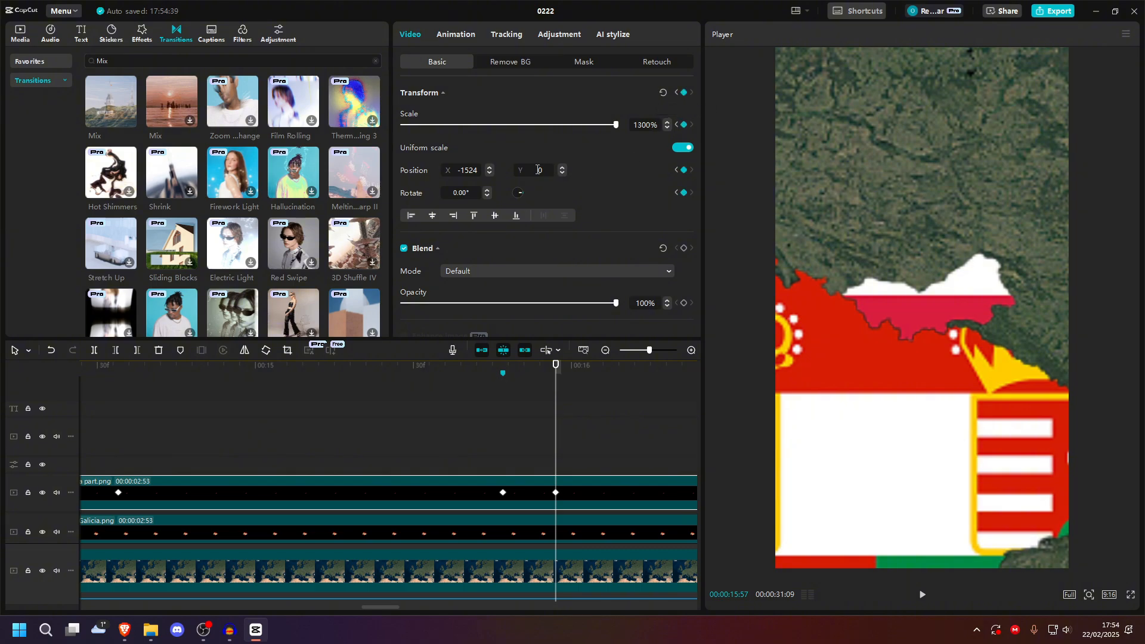
text(3000)
key(Return)
Step: Move the Galicia part's exit keyframe to 00:00:16:03 and play back the slower upward exit
click(474, 428)
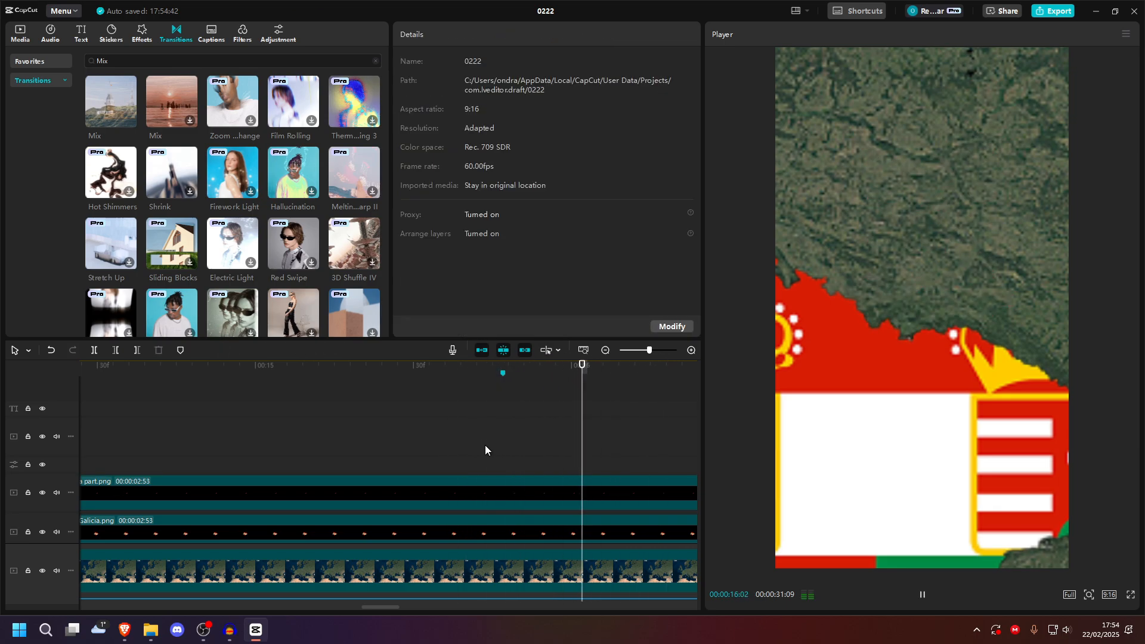
click(587, 493)
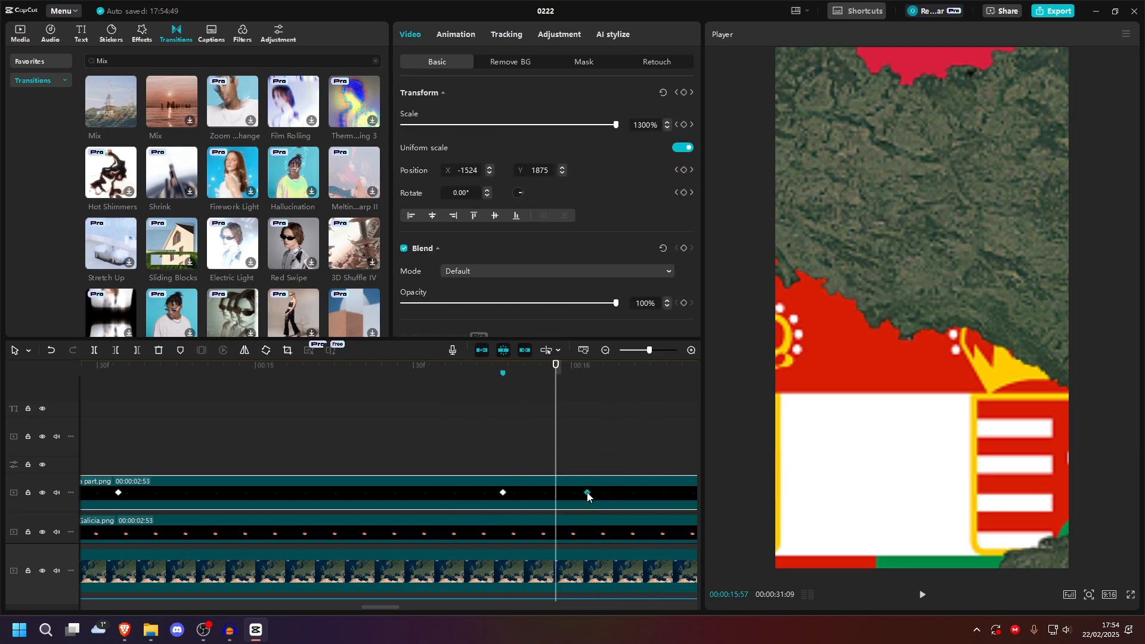
click(443, 439)
key(space)
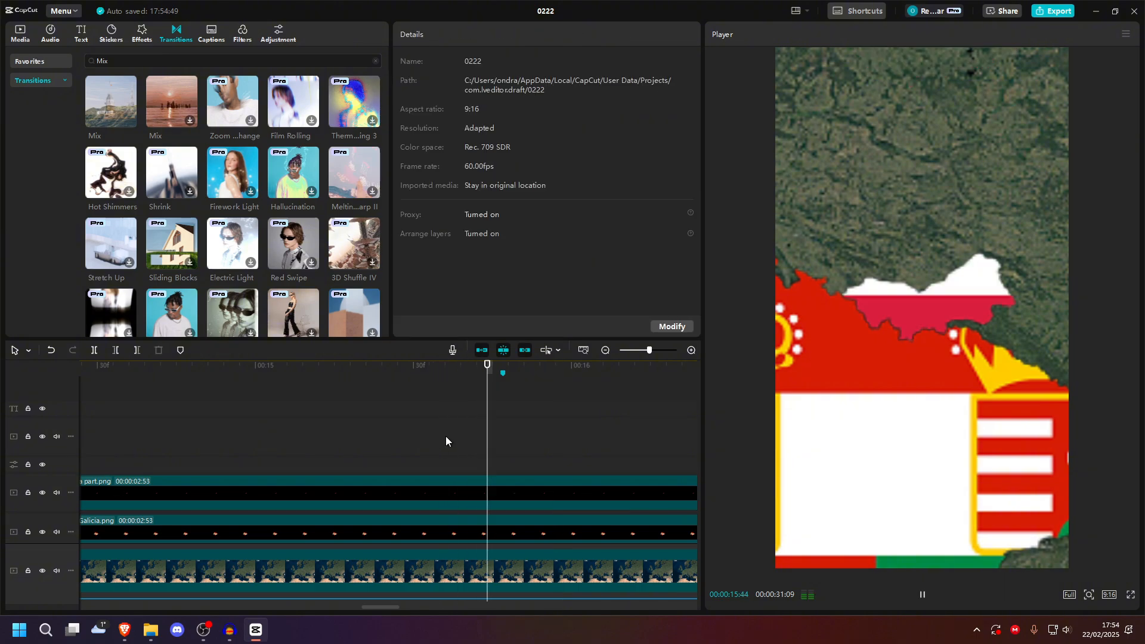
key(space)
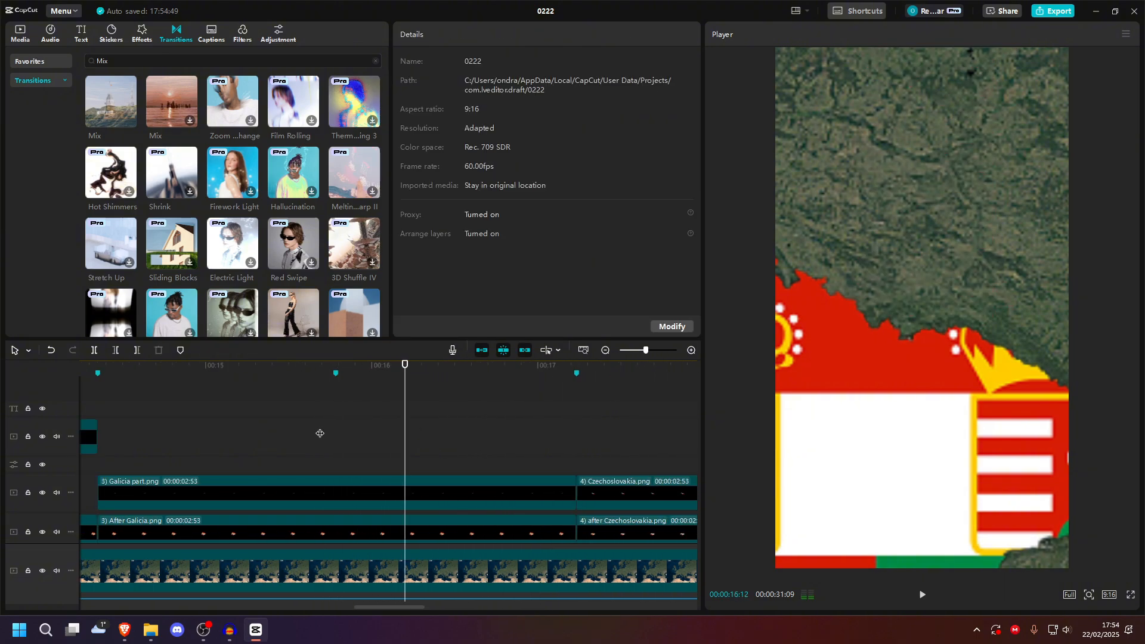
Step: Choose a preset curve for the Galicia part's exit keyframe at 00:00:16:03
click(401, 501)
click(380, 500)
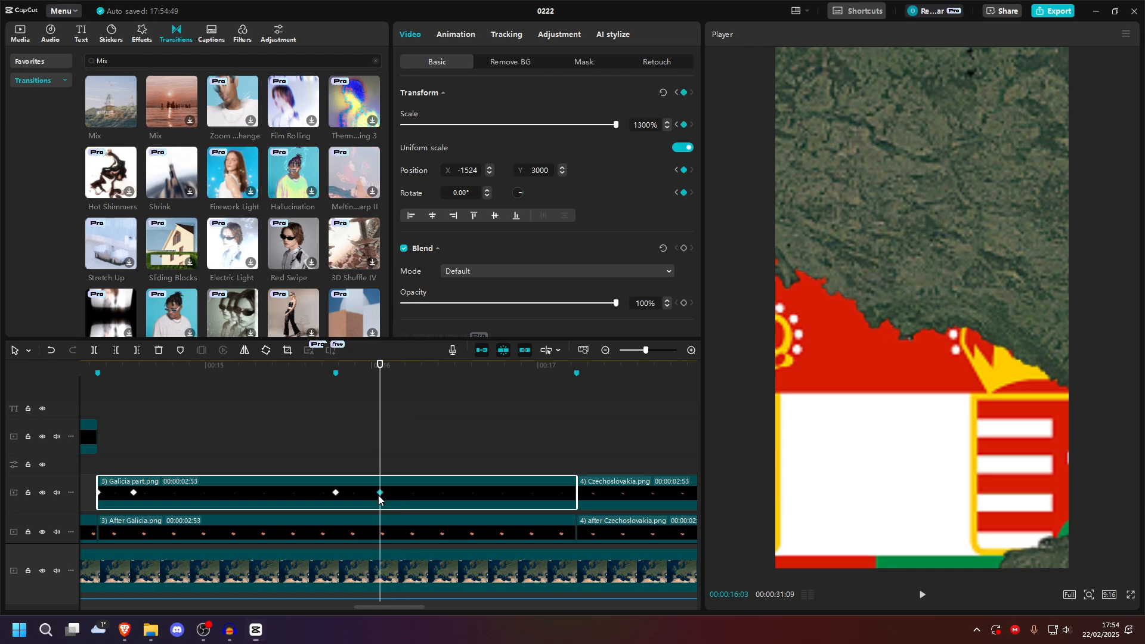
right_click(379, 499)
click(403, 507)
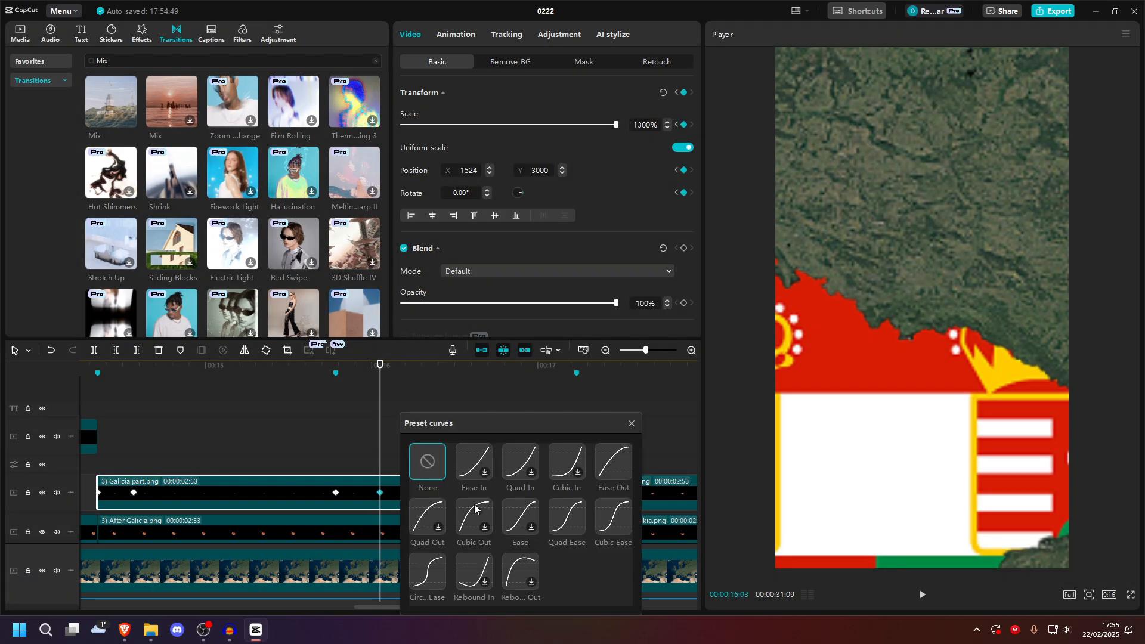
click(632, 423)
Step: Play back the Galicia part's upward exit repeatedly from before the marker at 00:00:15:47 to check its timing
click(246, 438)
key(space)
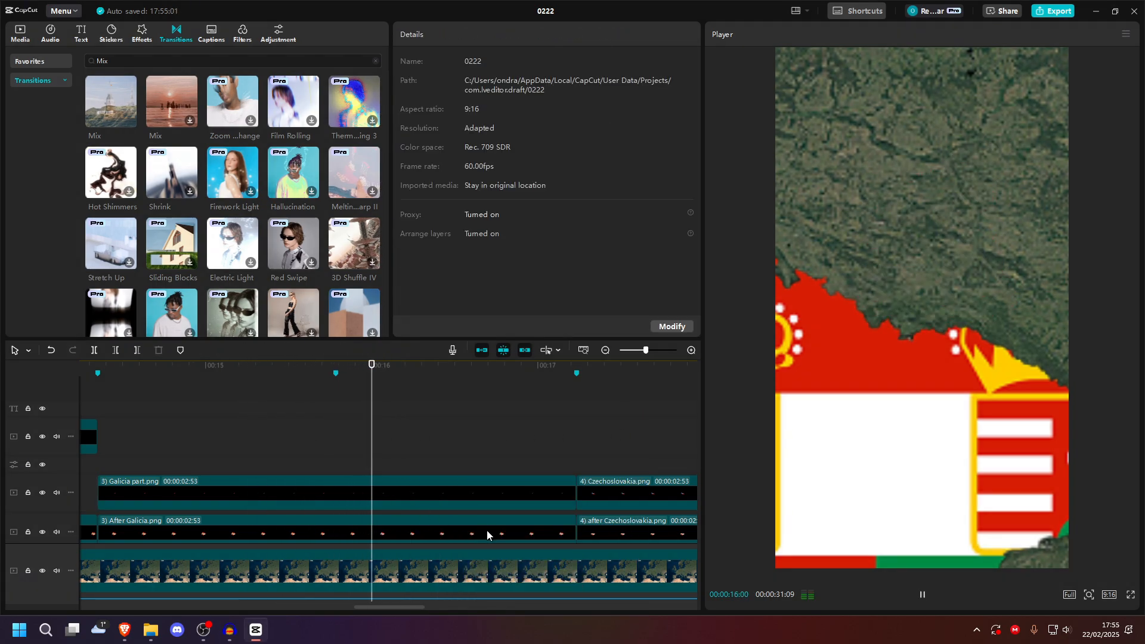
key(space)
click(310, 445)
key(space)
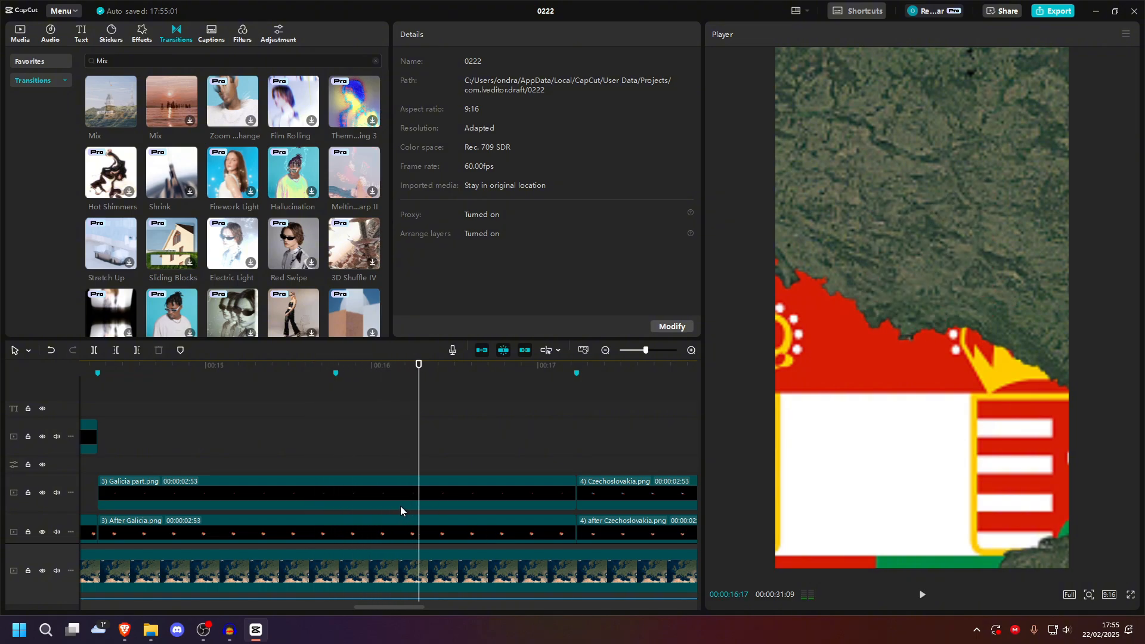
click(329, 424)
key(space)
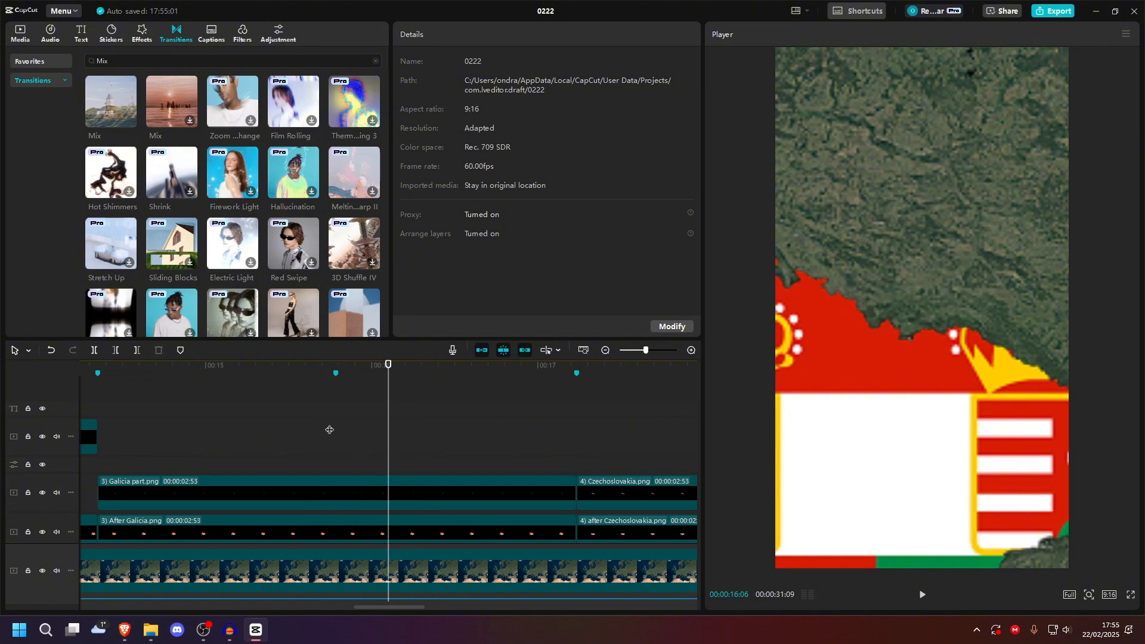
Step: Paste the 00:00:14:34 Transform keyframe (scale 1300%, position -1524, 0) onto the 4) Czechoslovakia clip at 00:00:17:14
click(379, 499)
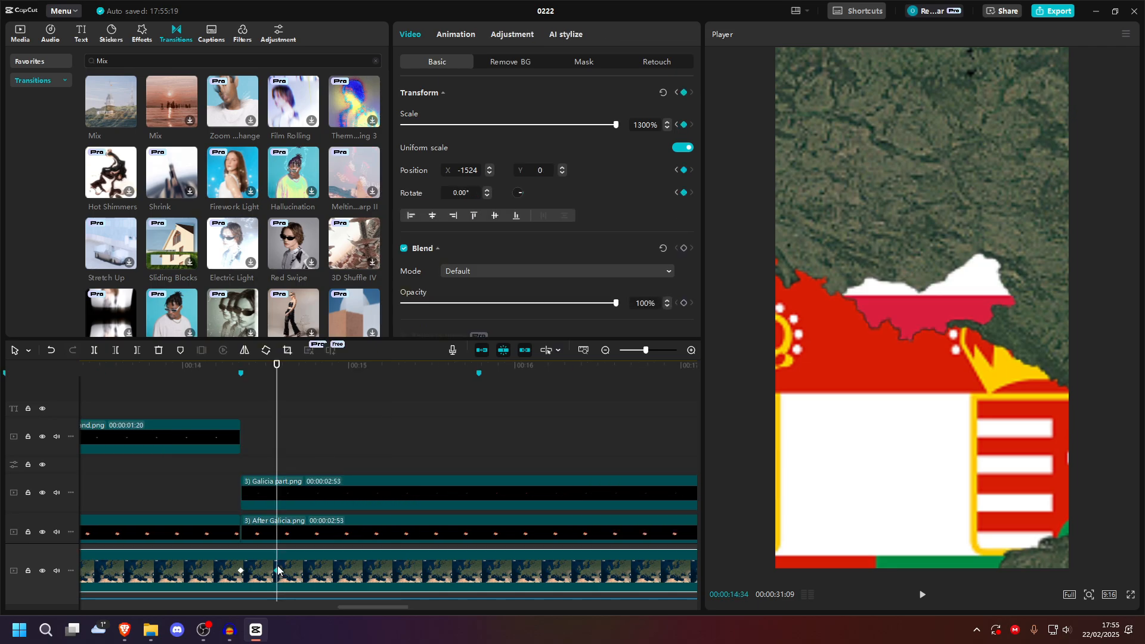
scroll(322, 552, right, 3)
click(371, 534)
key(ctrl+z)
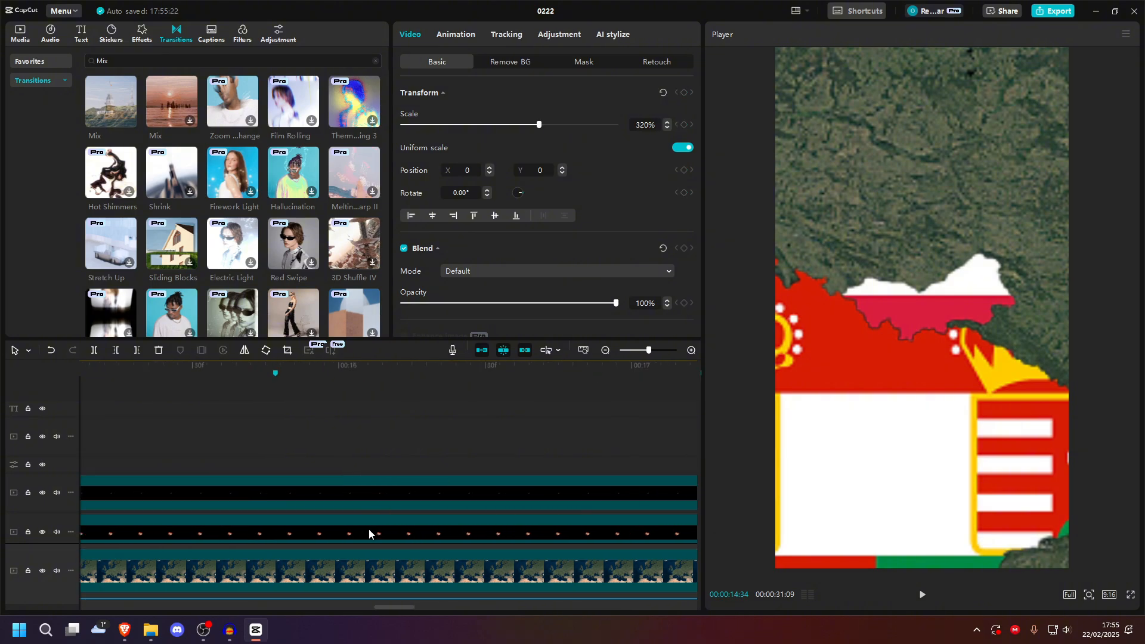
scroll(369, 533, up, 2)
scroll(369, 533, down, 2)
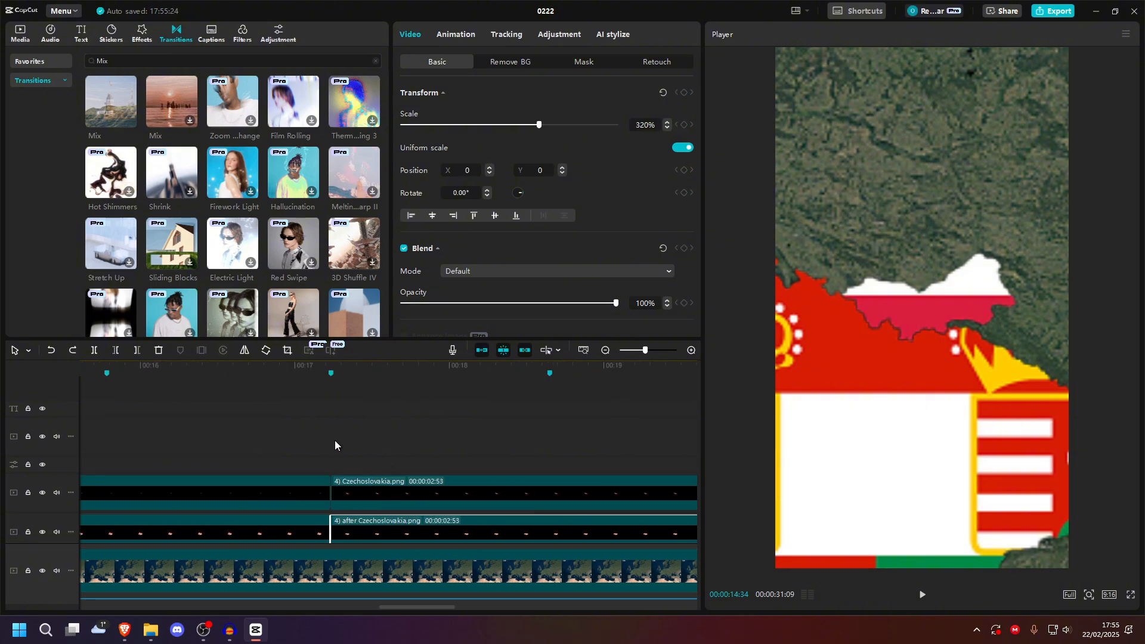
click(329, 446)
click(362, 534)
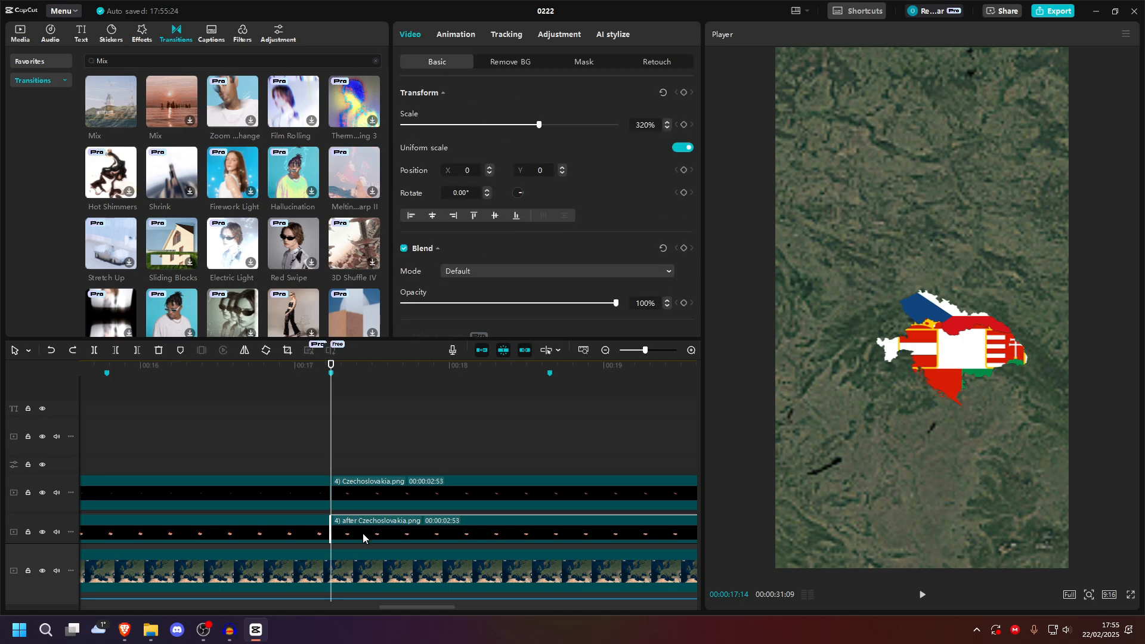
click(362, 500)
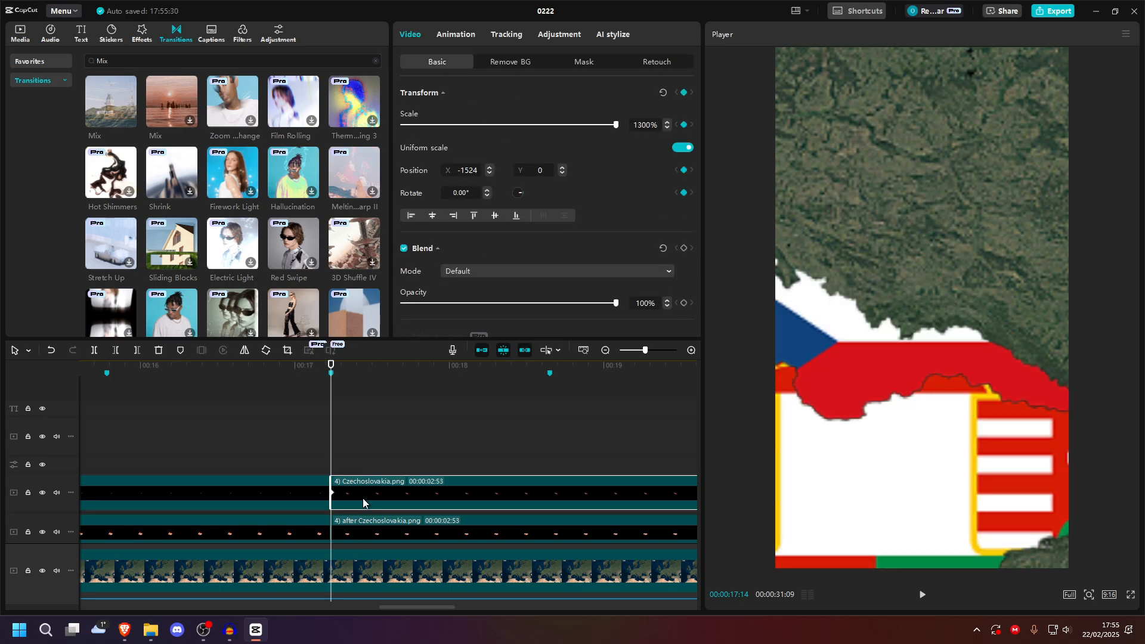
Step: Choose a preset curve for the Czechoslovakia clip's first keyframe and paste the matching keyframe onto the 4) after Czechoslovakia clip at 00:00:17:14
right_click(332, 493)
click(570, 422)
click(359, 536)
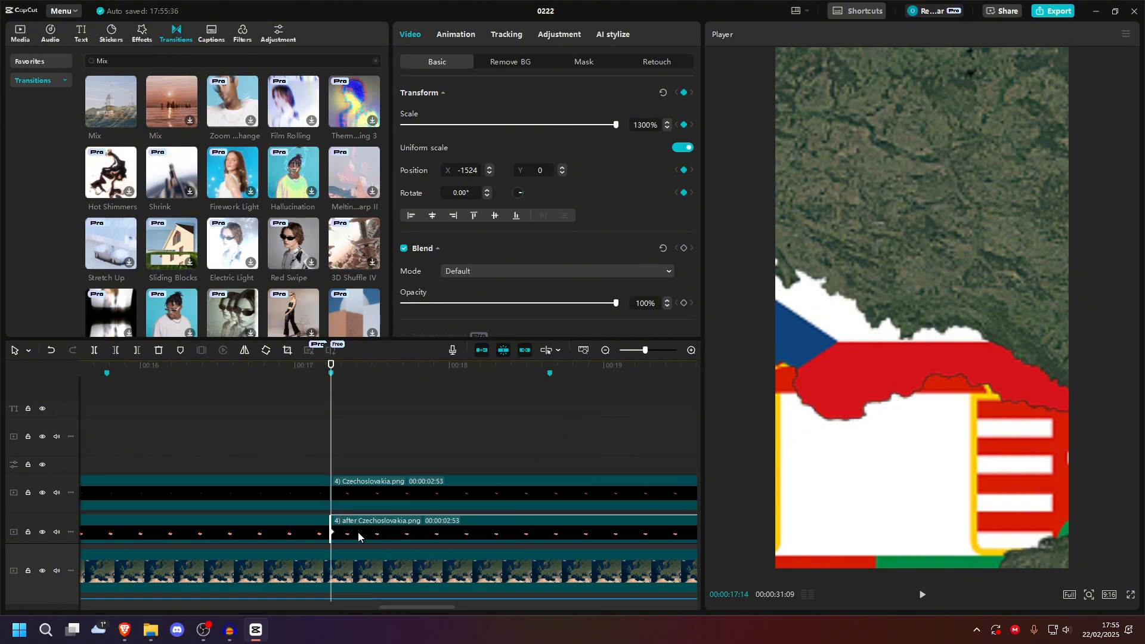
click(374, 495)
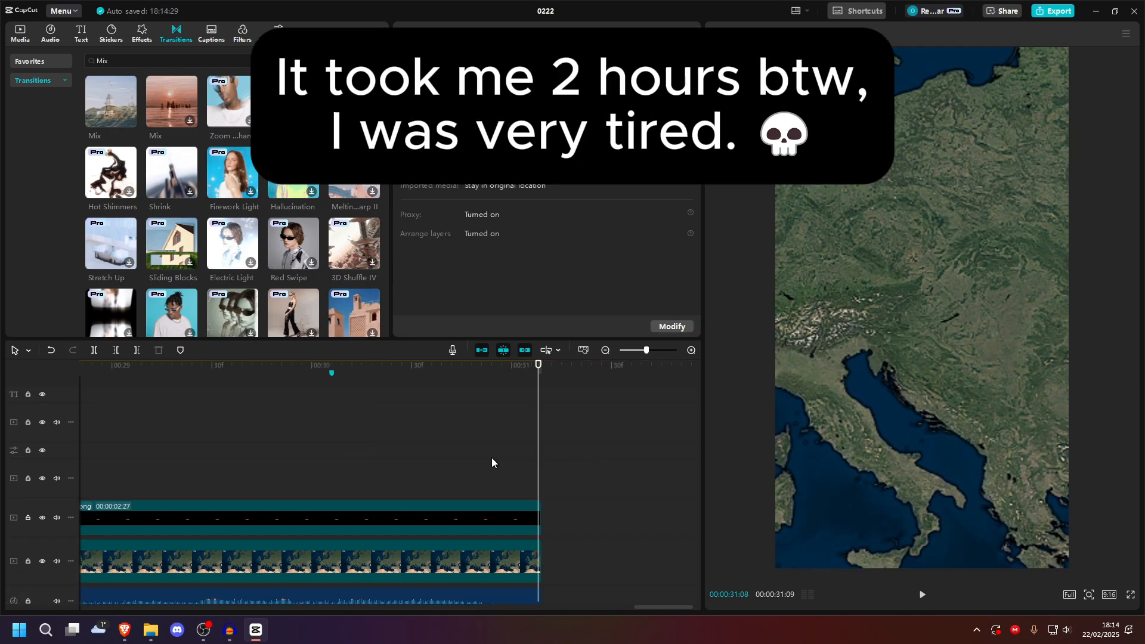
Step: Try an opacity of 75% on the 8) final.png clip and undo the change
click(482, 463)
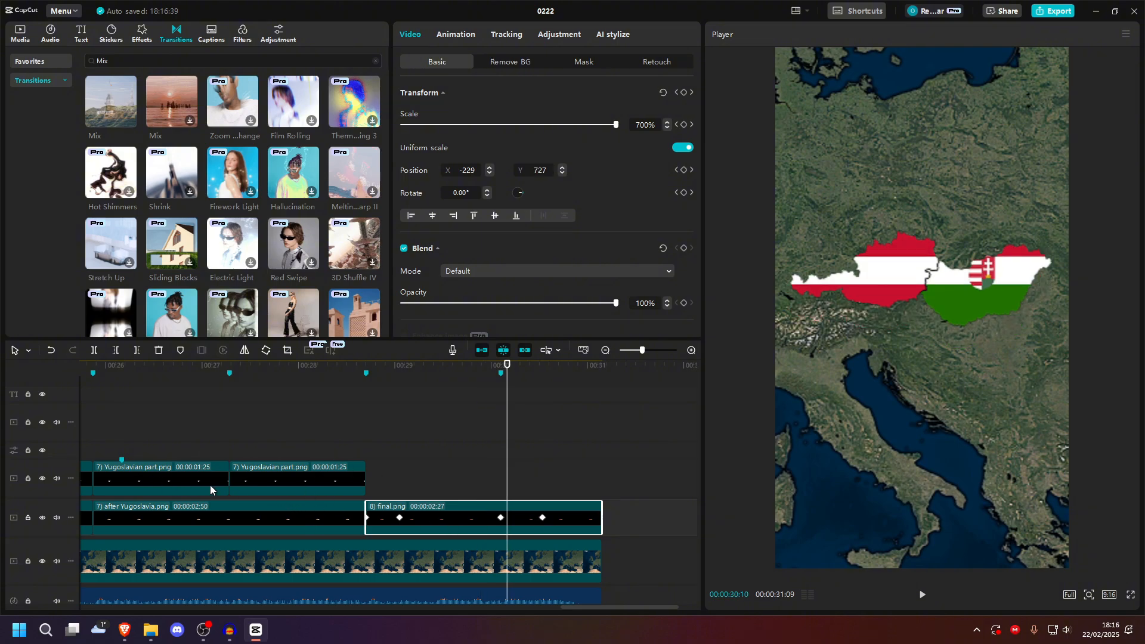
click(642, 303)
text(75)
key(Return)
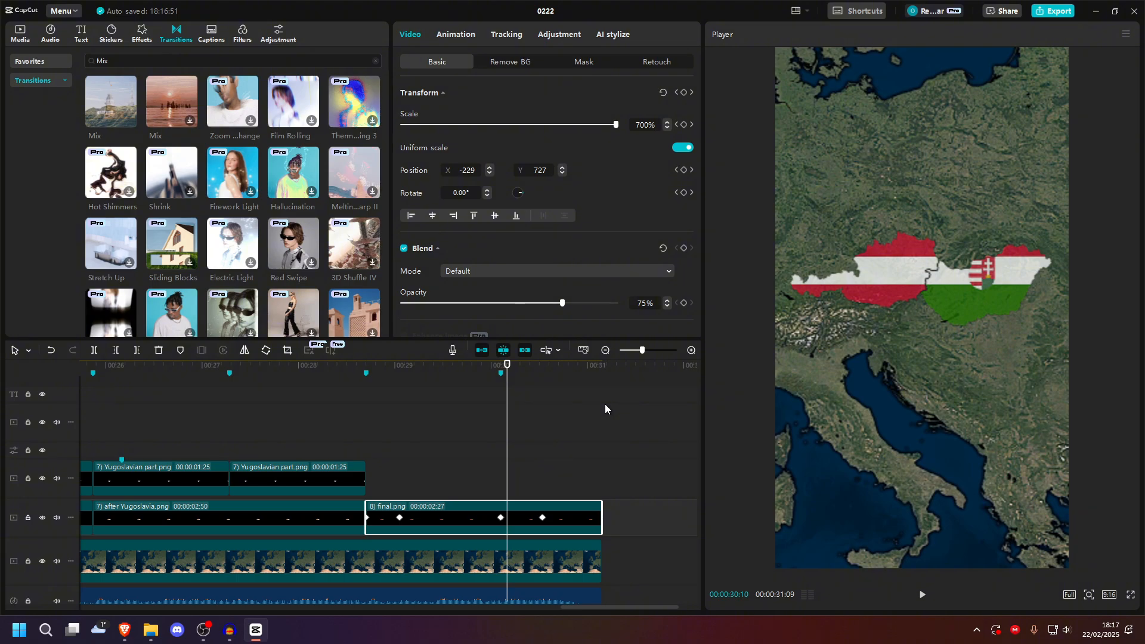
key(ctrl+z)
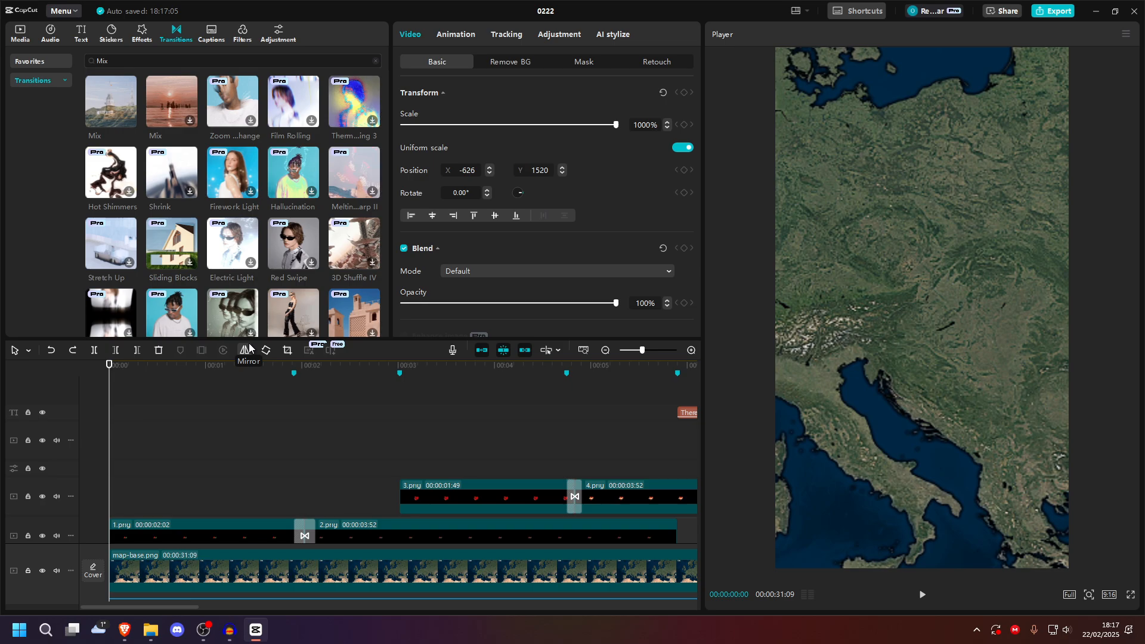
Step: Scrub through the assembled timeline to review the flag pieces and camera moves
click(397, 392)
drag(400, 409, 373, 397)
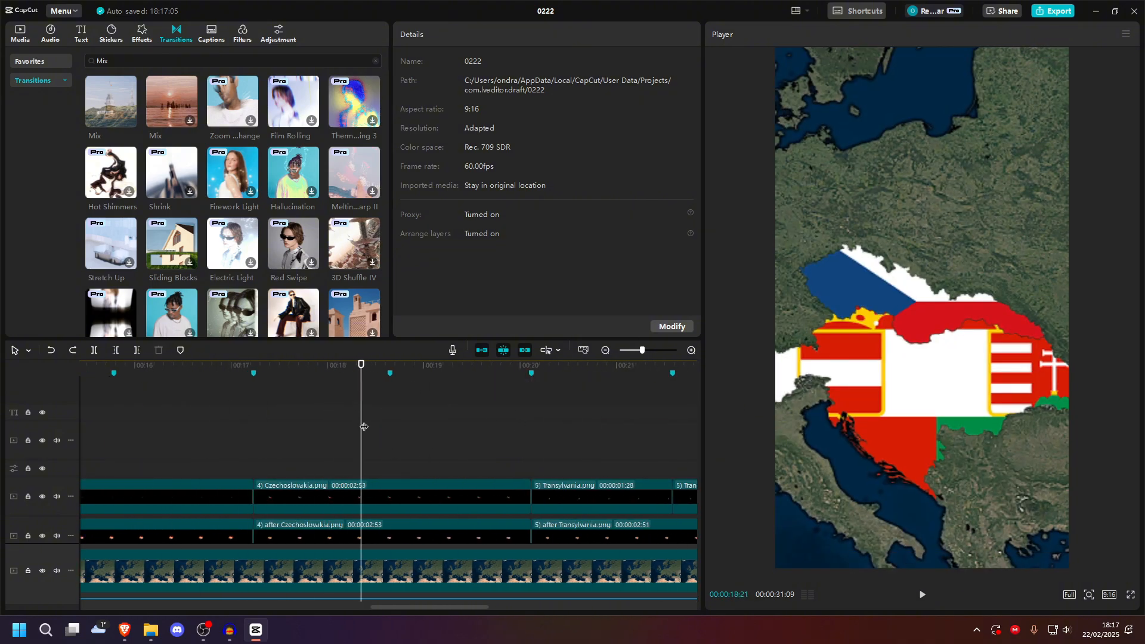
drag(363, 427, 444, 424)
Step: Add a default text clip at the start of the timeline on its own track, reading "RedStar"
key(Home)
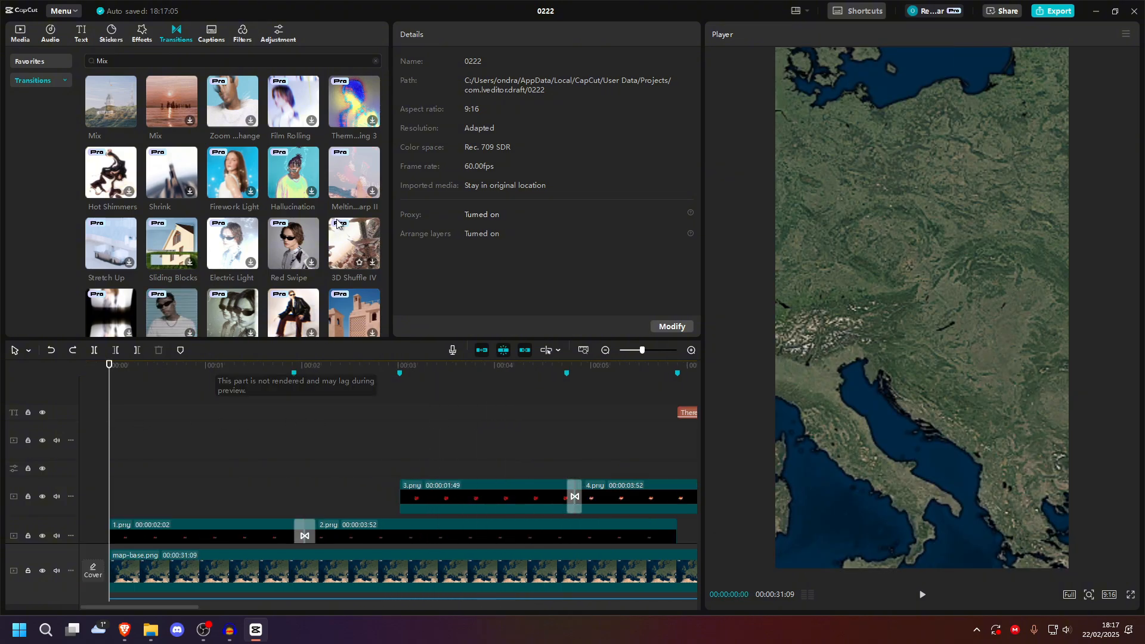
click(80, 33)
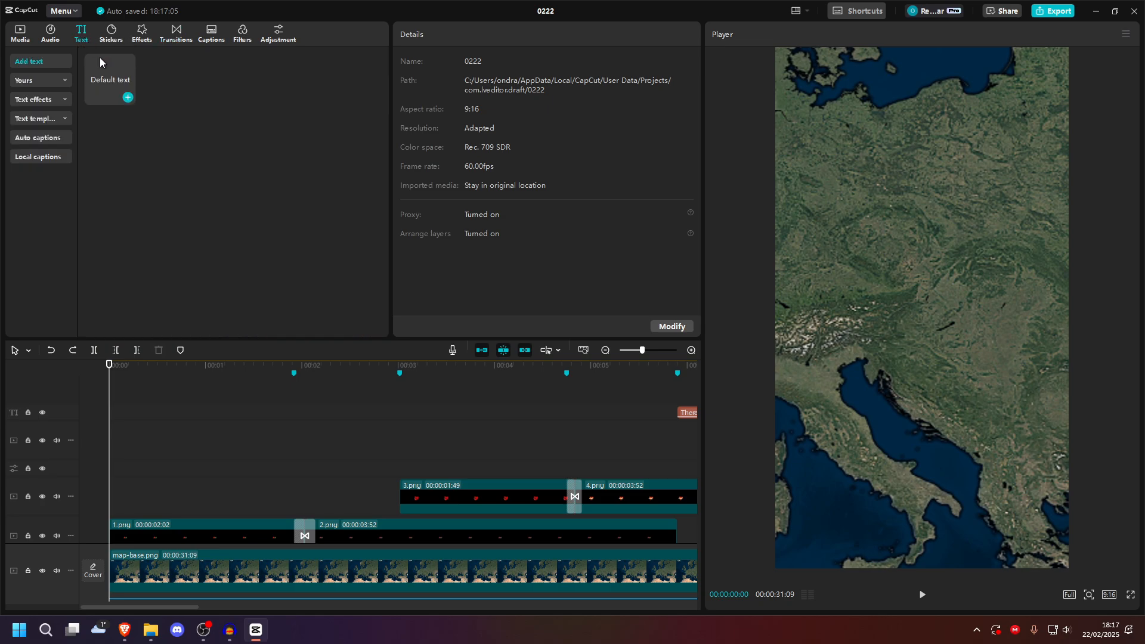
drag(113, 89, 109, 399)
text(RedSTar)
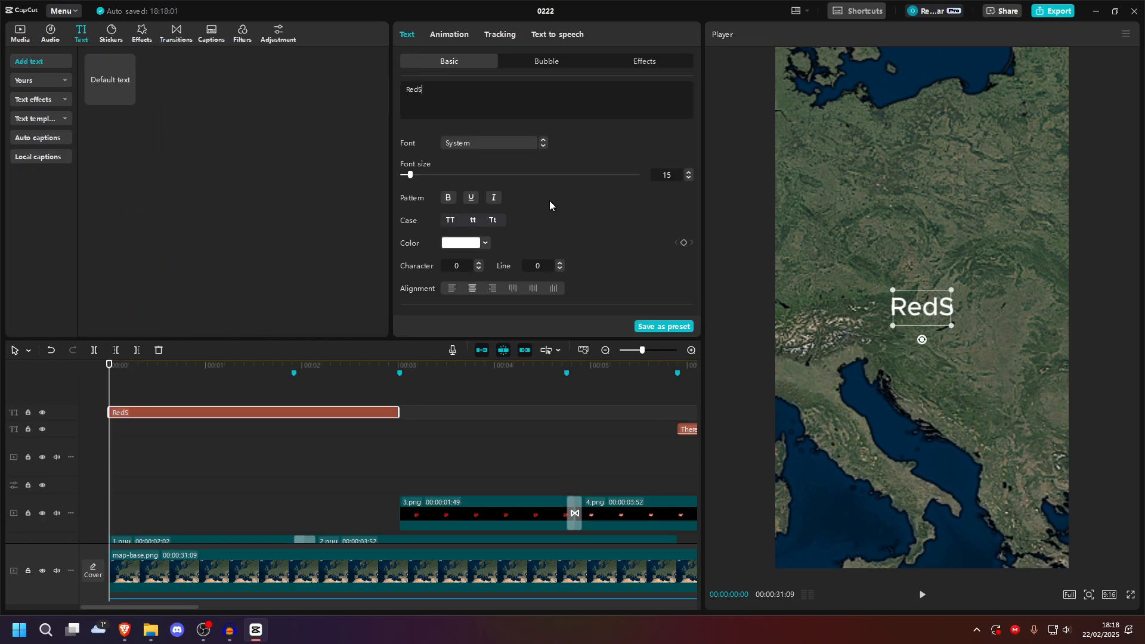
key(BackSpace)
key(BackSpace)
key(BackSpace)
text(tar)
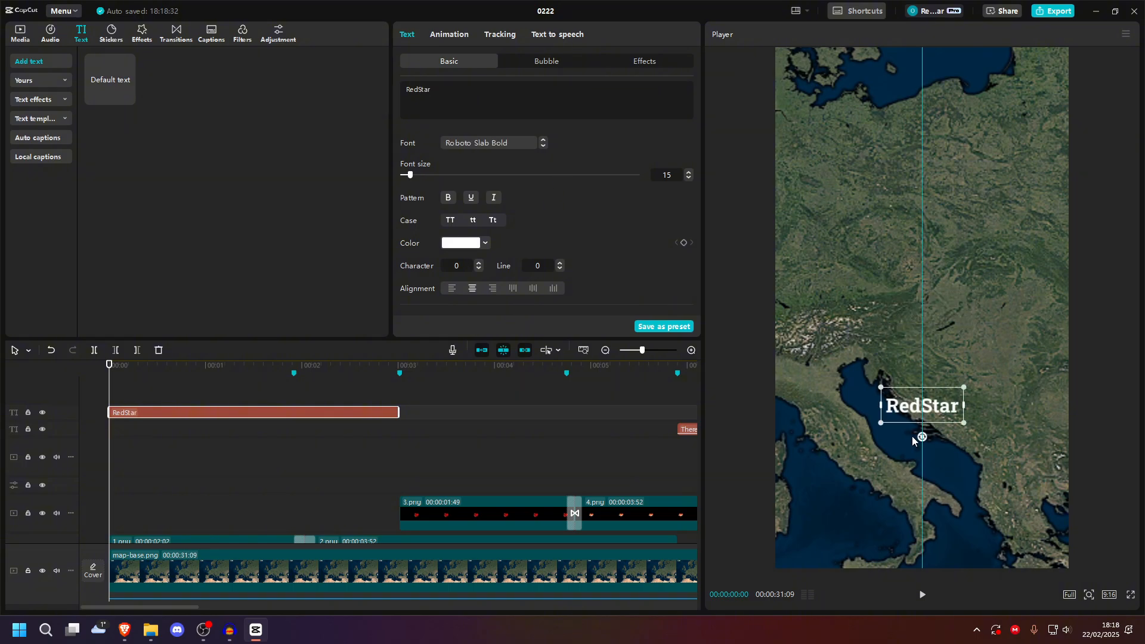
Step: Nudge the RedStar watermark slightly upward on the map and set its opacity to 30%
drag(921, 410, 921, 403)
scroll(632, 227, down, 3)
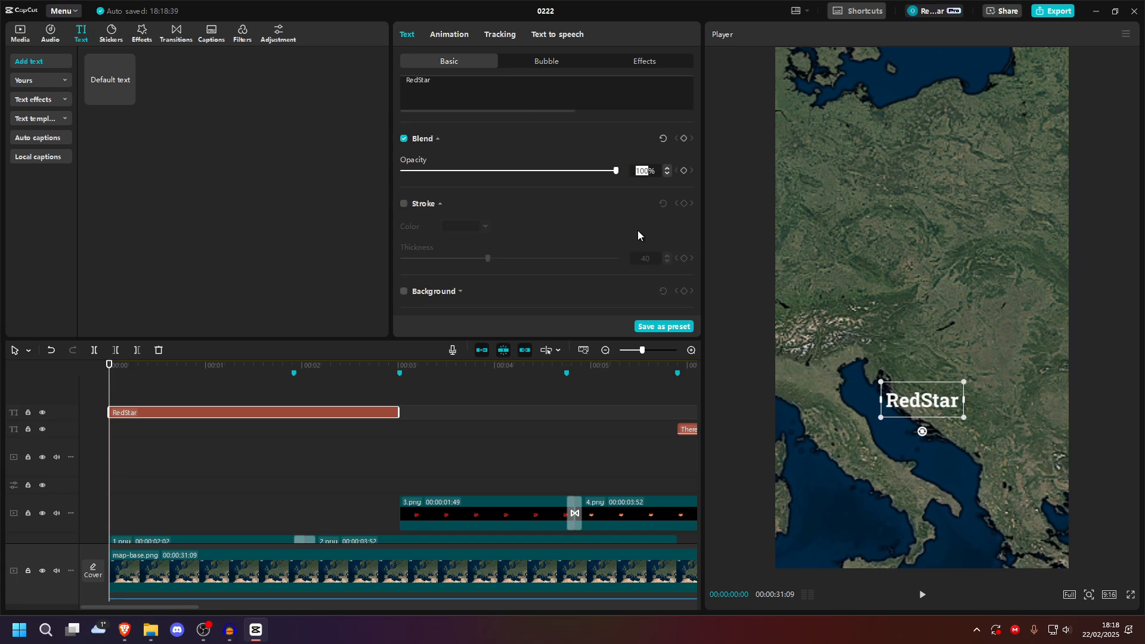
text(50)
key(Return)
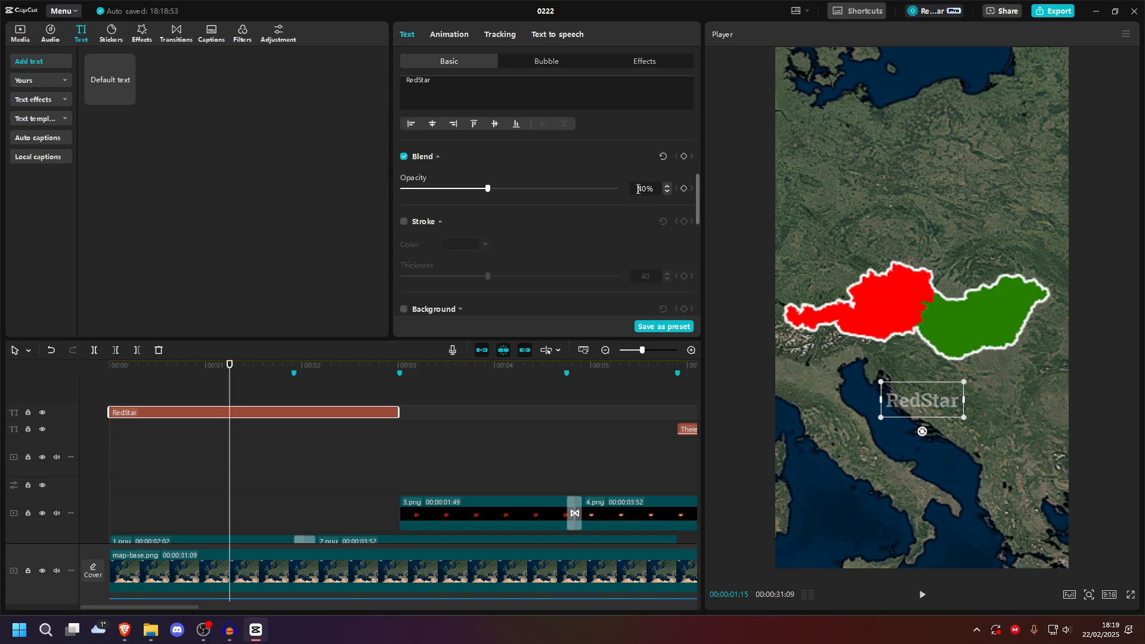
drag(636, 188, 674, 275)
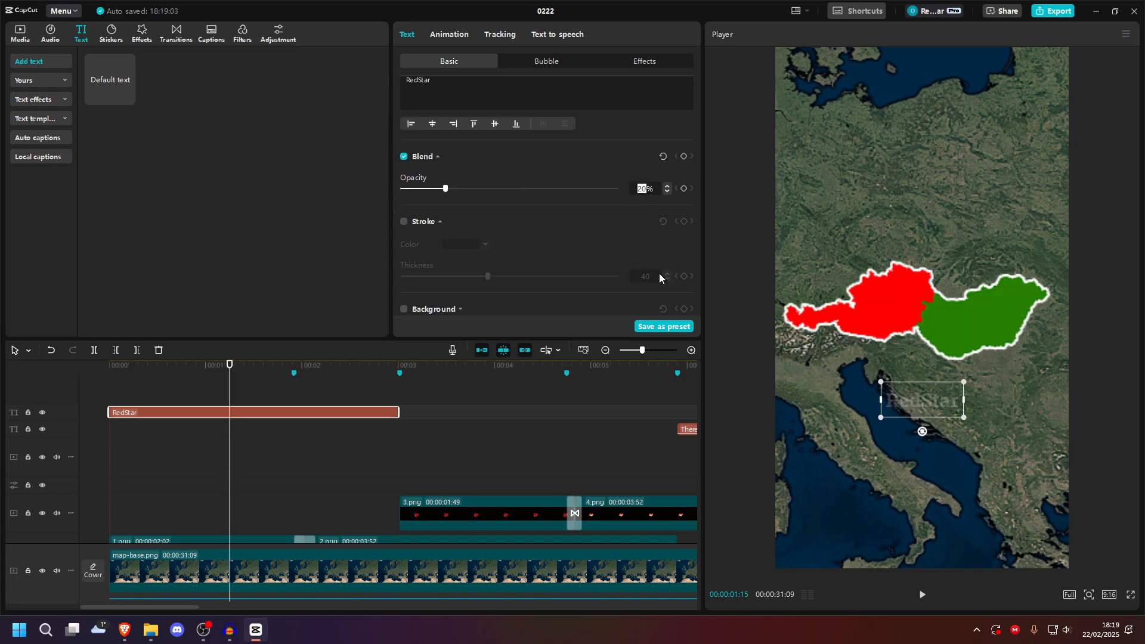
text(30)
key(Return)
Step: Play back the opening and extend the RedStar text clip to the end of the map-base.png clip
click(269, 475)
key(space)
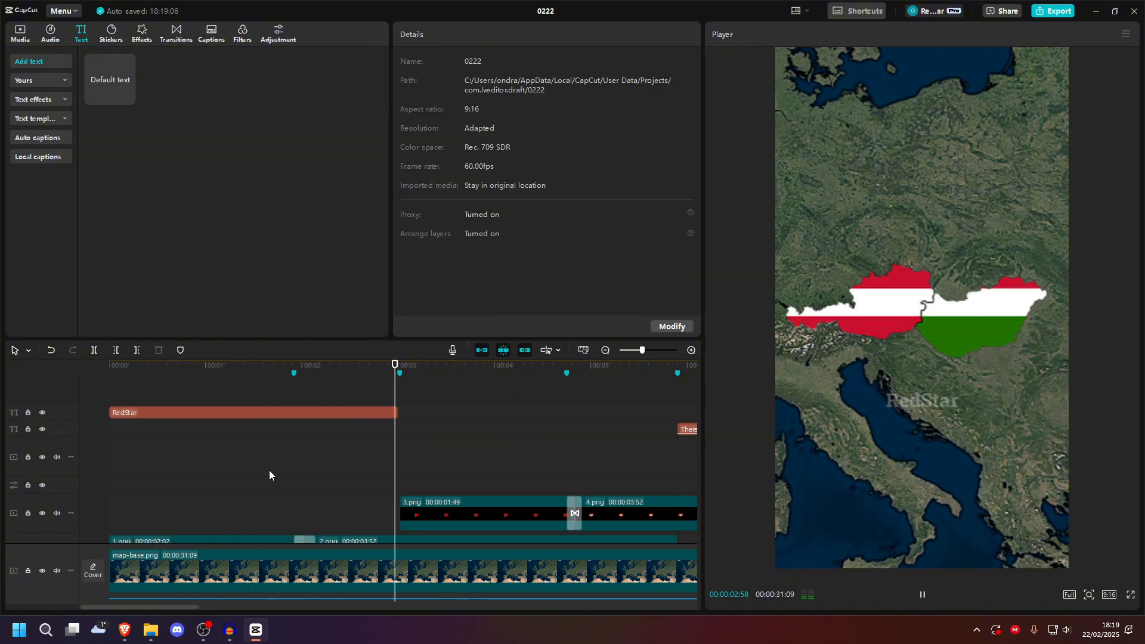
key(space)
click(377, 415)
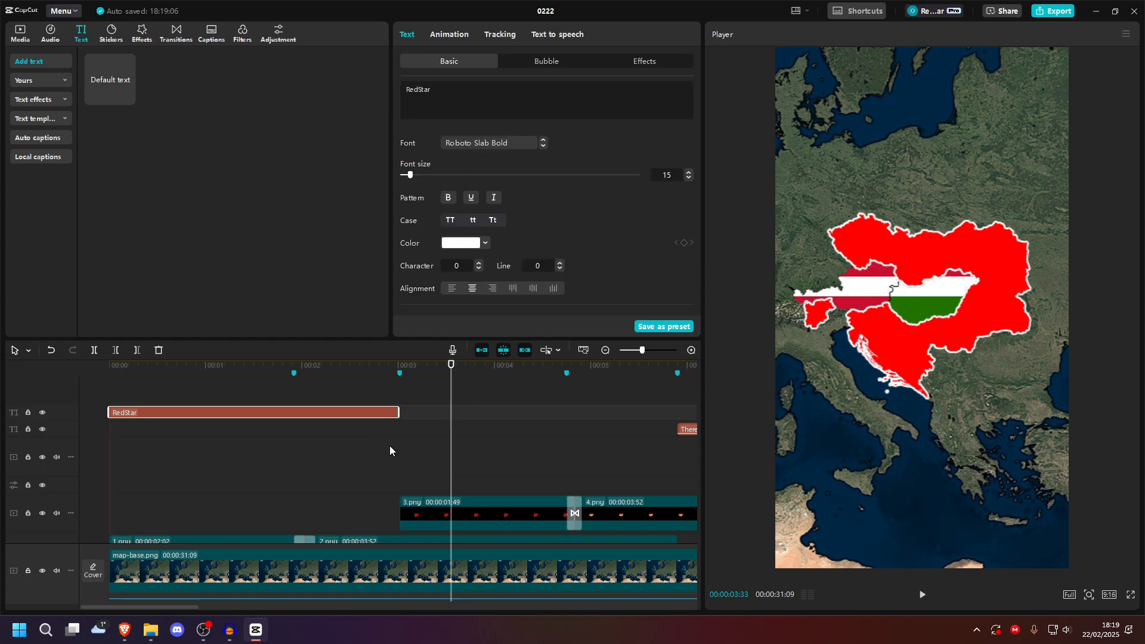
scroll(390, 447, right, 3)
scroll(391, 447, down, 5)
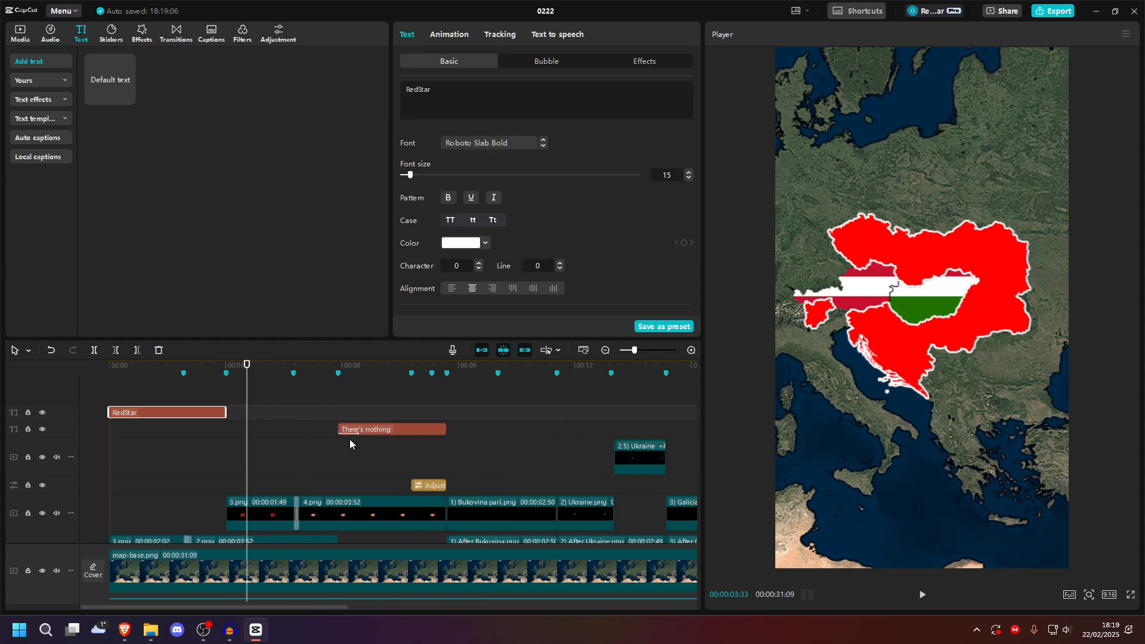
drag(225, 413, 561, 413)
Step: Add a default text clip at 00:00:30:06 reading "Subscribe!" and trim it to the end of the map-base.png clip
drag(110, 79, 545, 486)
drag(642, 485, 565, 487)
double_click(903, 310)
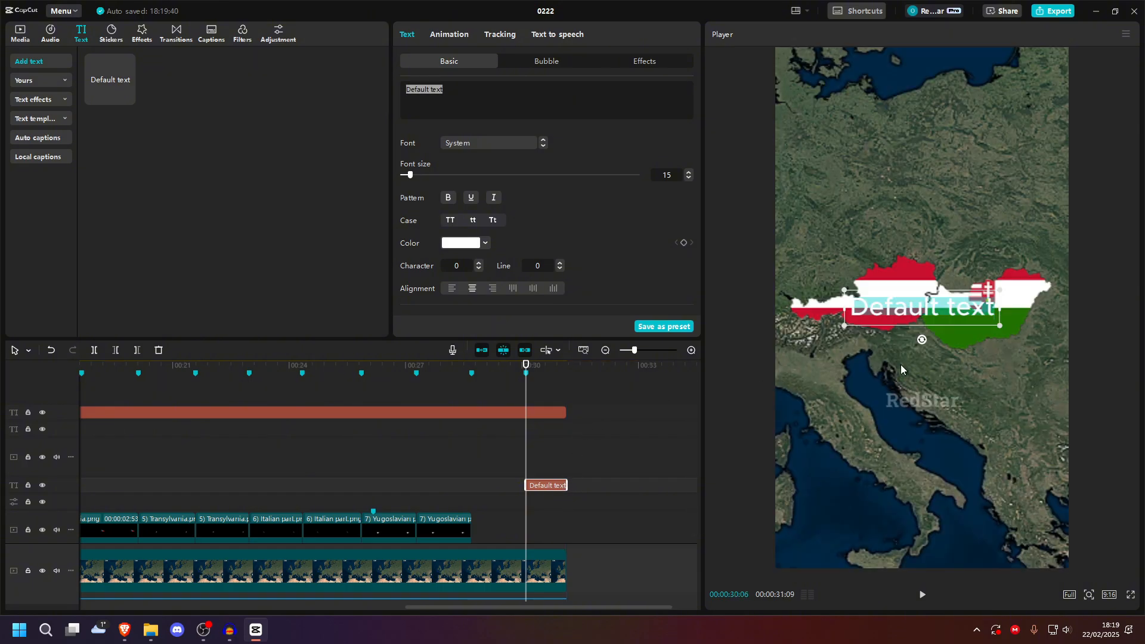
text(Subscribe!)
Step: Give the "Subscribe!" text a soft dark shadow and play back the ending
scroll(568, 215, down, 6)
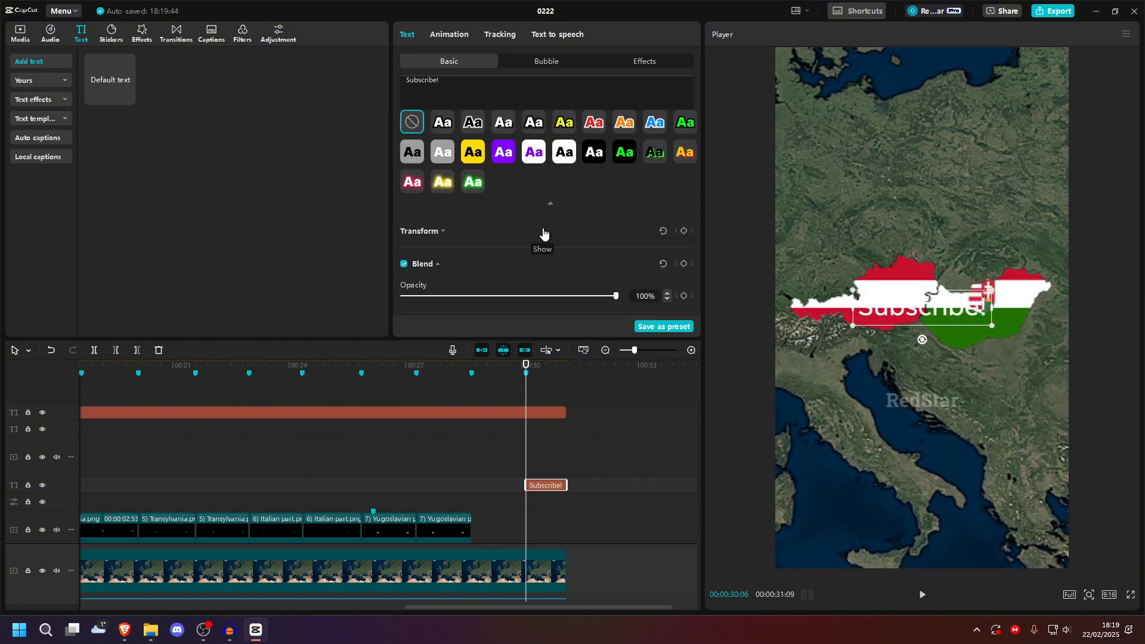
scroll(500, 245, down, 3)
click(405, 135)
drag(412, 240, 453, 212)
click(885, 220)
click(539, 485)
click(538, 453)
key(space)
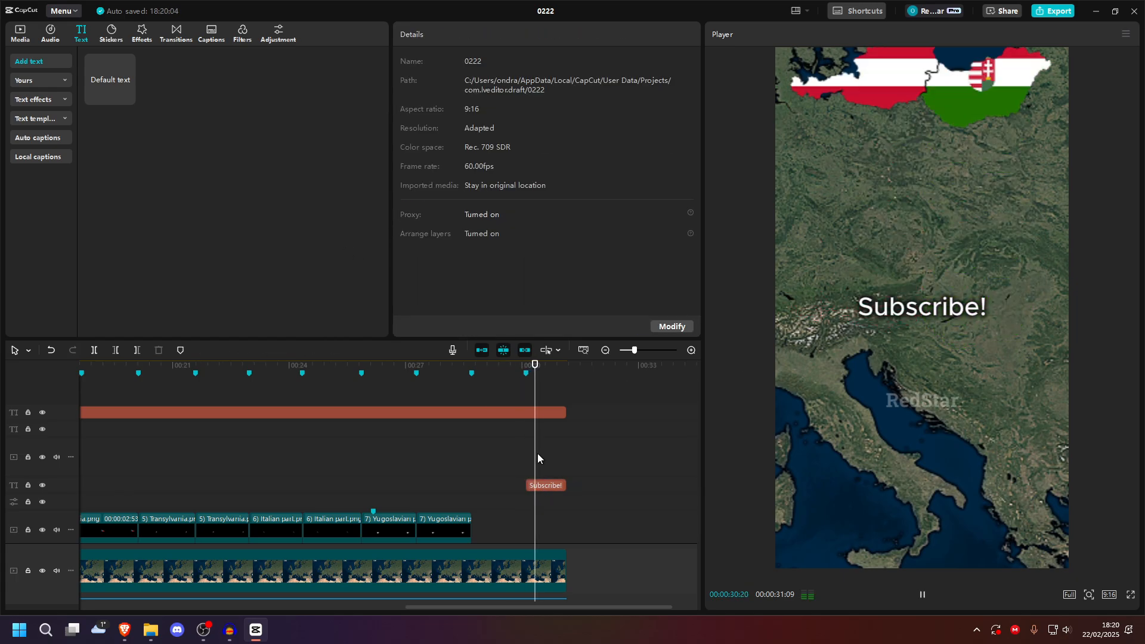
key(space)
Step: Apply the Fade In entrance animation to the "Subscribe!" text and preview it
click(533, 486)
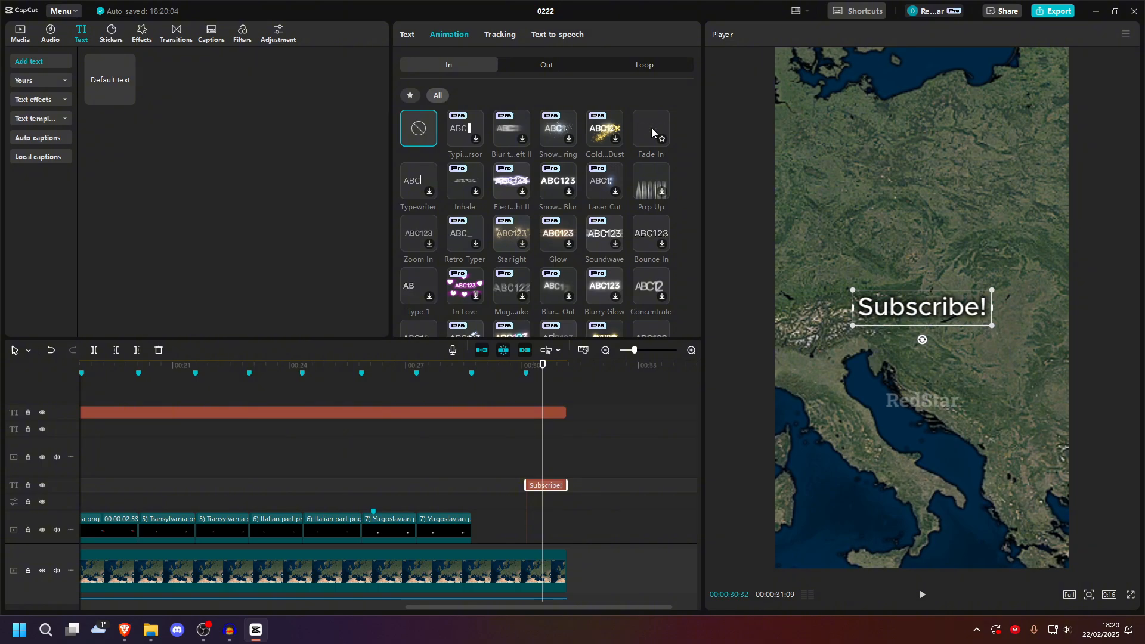
click(651, 127)
click(502, 454)
key(space)
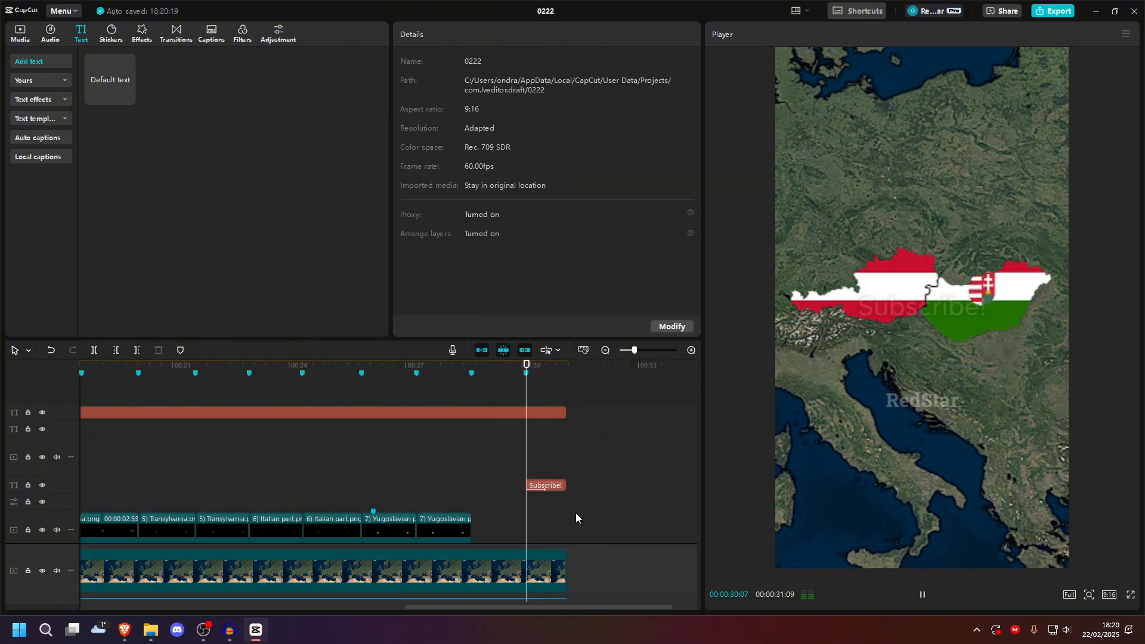
Step: Set the "Subscribe!" text's font size to 28 and play the ending again
click(552, 487)
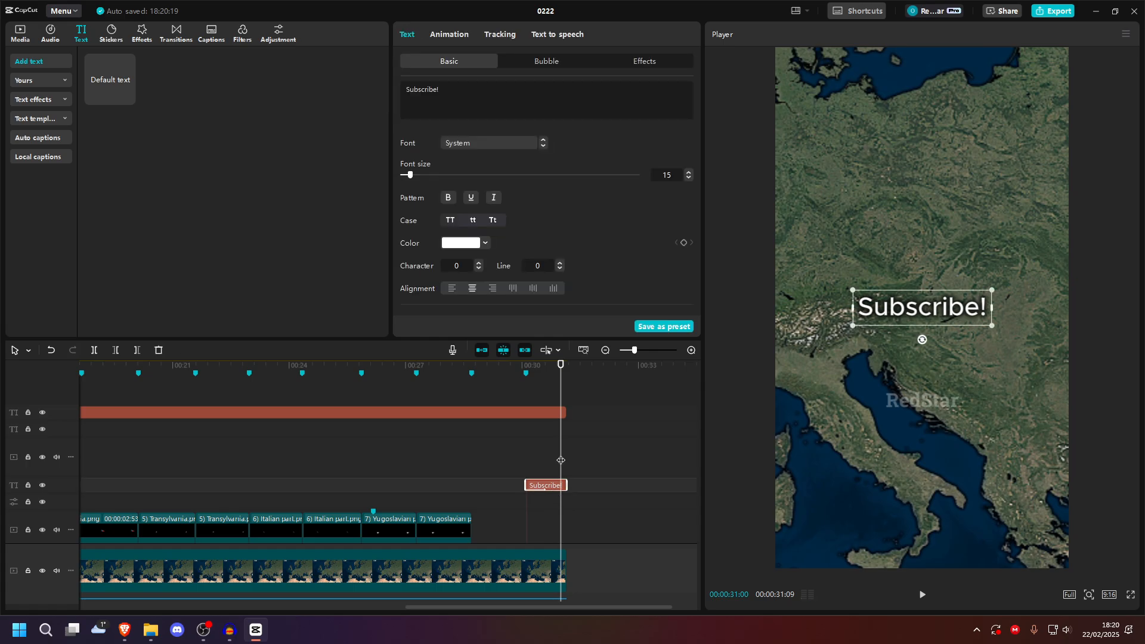
drag(413, 177, 422, 179)
click(534, 493)
key(space)
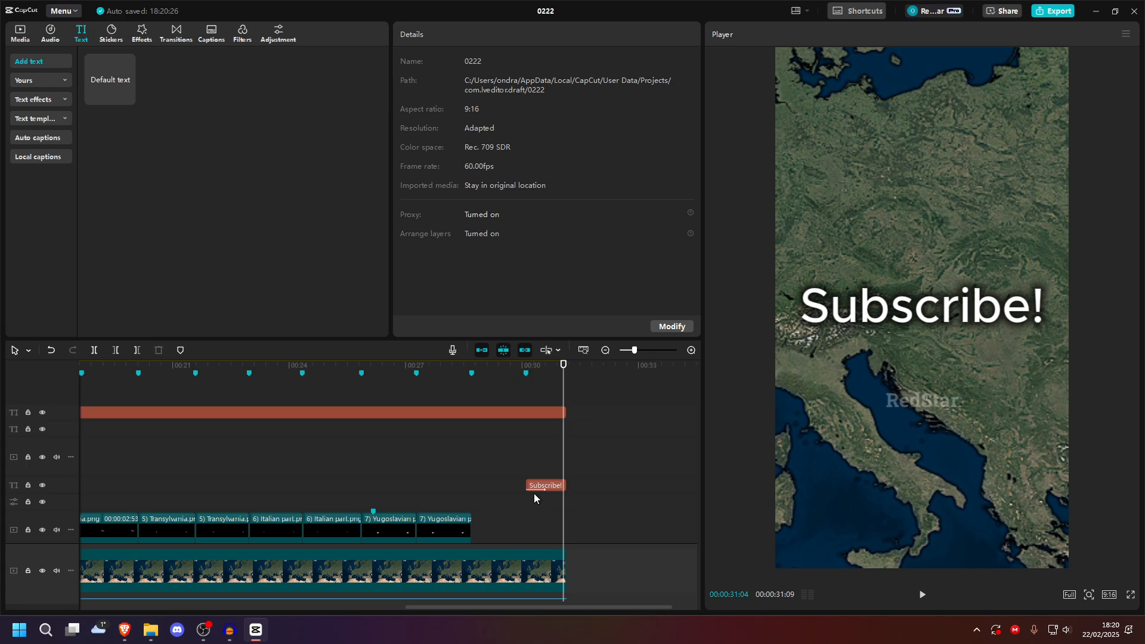
click(483, 561)
right_click(482, 532)
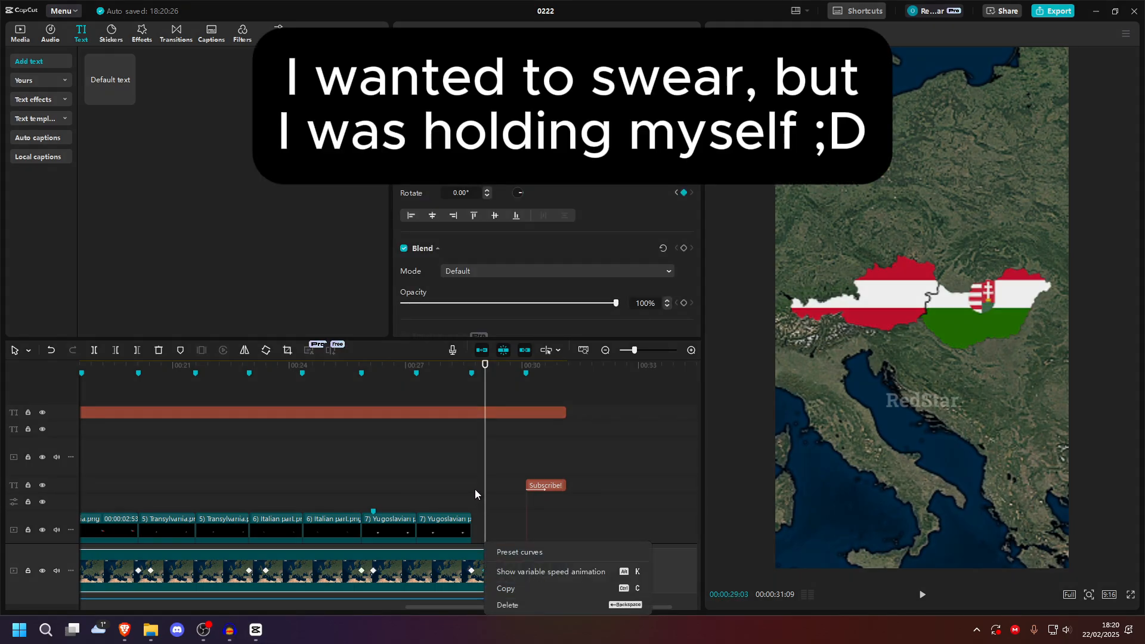
click(476, 491)
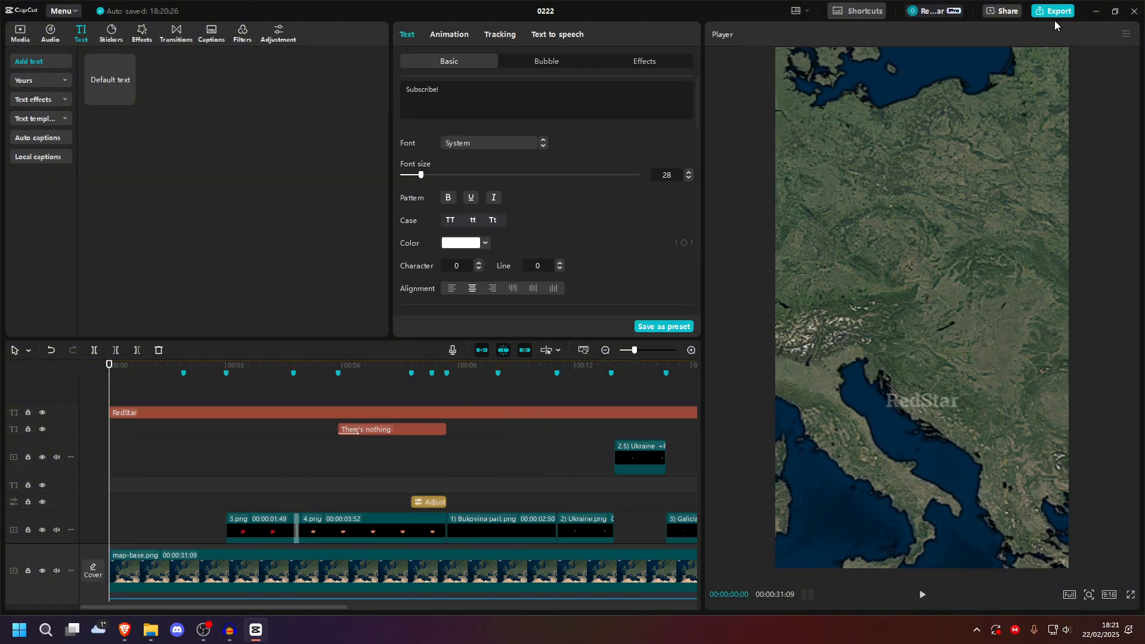
Step: Start exporting the project and name the video "There's nothing we can do - Austria-Hungary v2.0"
click(1053, 12)
text(T)
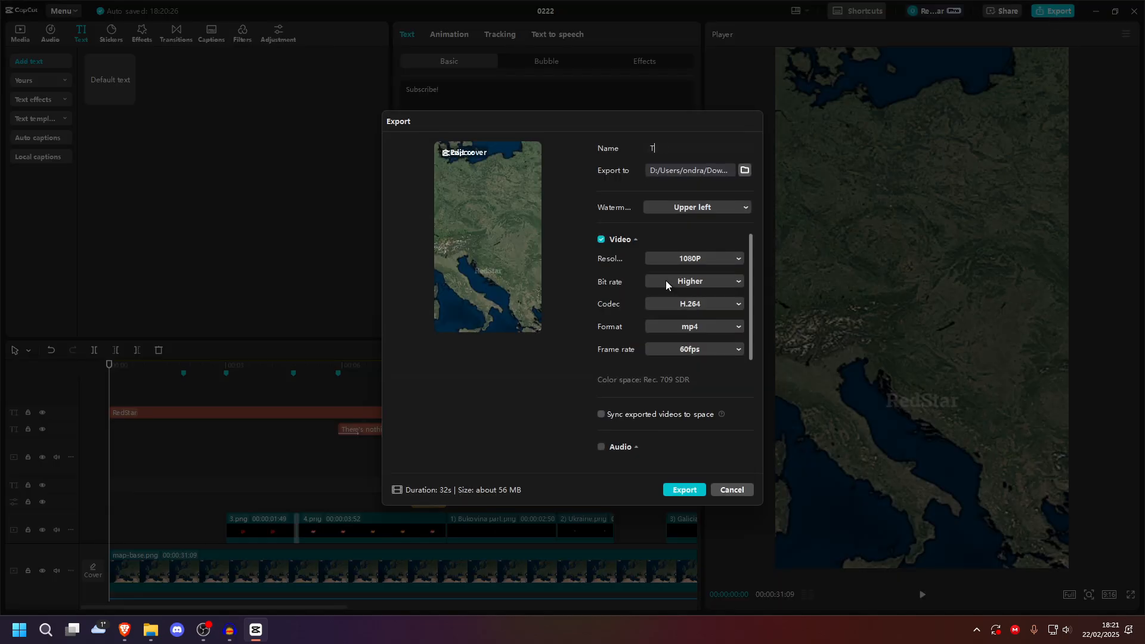
text(here's nothing)
key(ctrl+BackSpace)
text(N)
key(BackSpace)
text(nothing we can)
text( do - Austria-)
text(Hungary v)
text(2.0)
Step: Turn the export watermark off, keep the Higher bit rate, and export the video
click(697, 207)
click(694, 227)
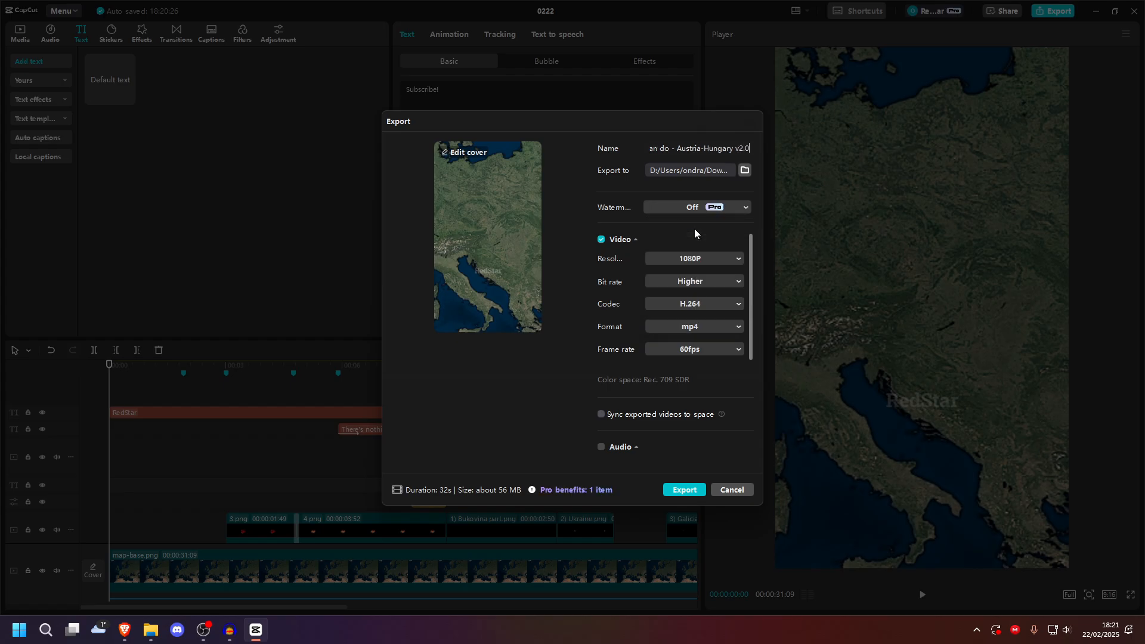
click(703, 278)
click(692, 282)
scroll(657, 376, down, 3)
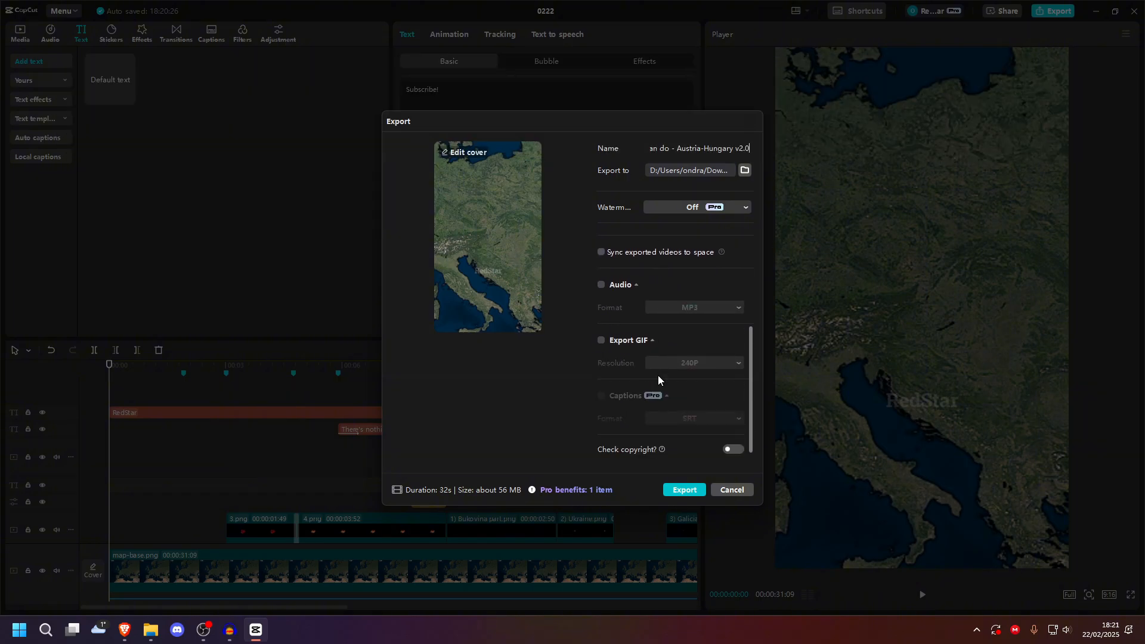
scroll(660, 377, up, 3)
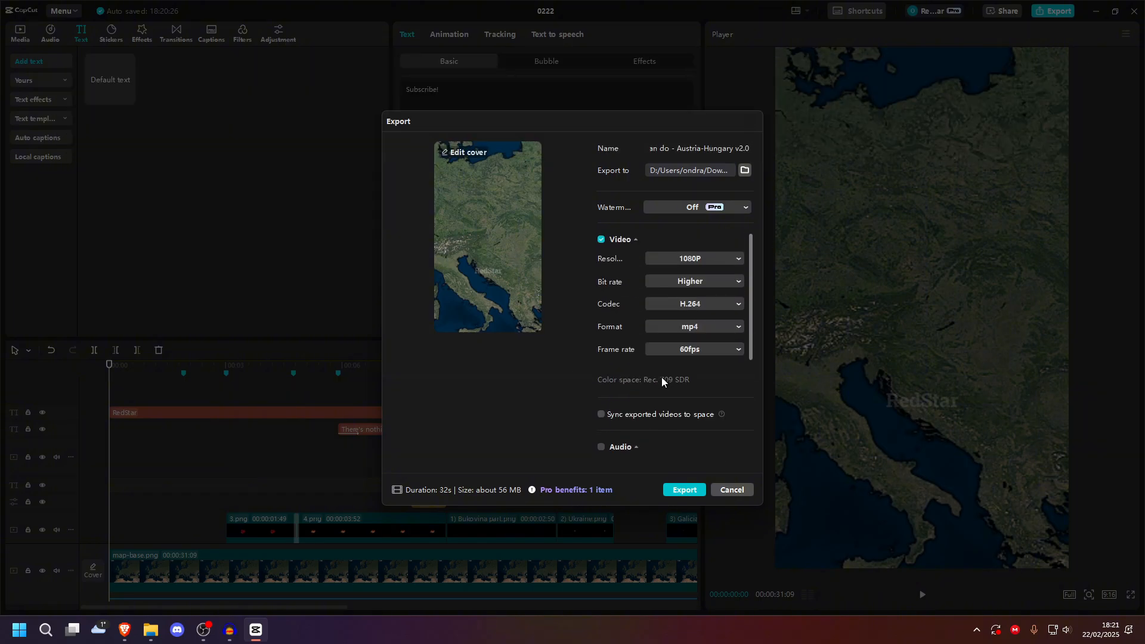
click(694, 493)
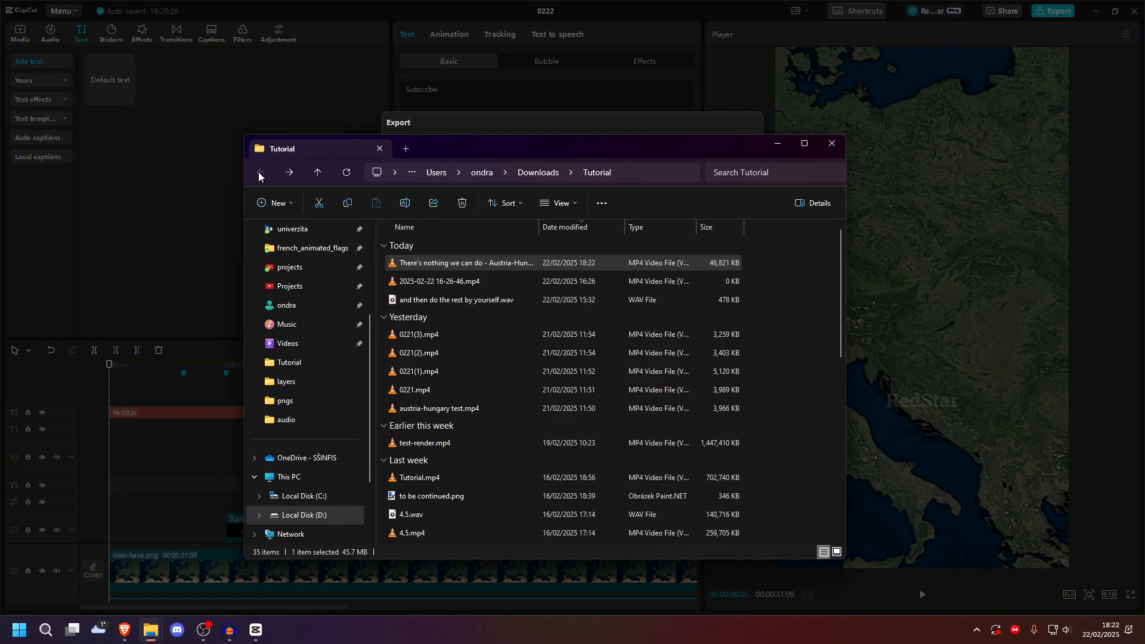
Step: Open the exported Austria-Hungary v2.0 video in VLC media player, watch it full screen, and pause on the Subscribe ending
double_click(436, 259)
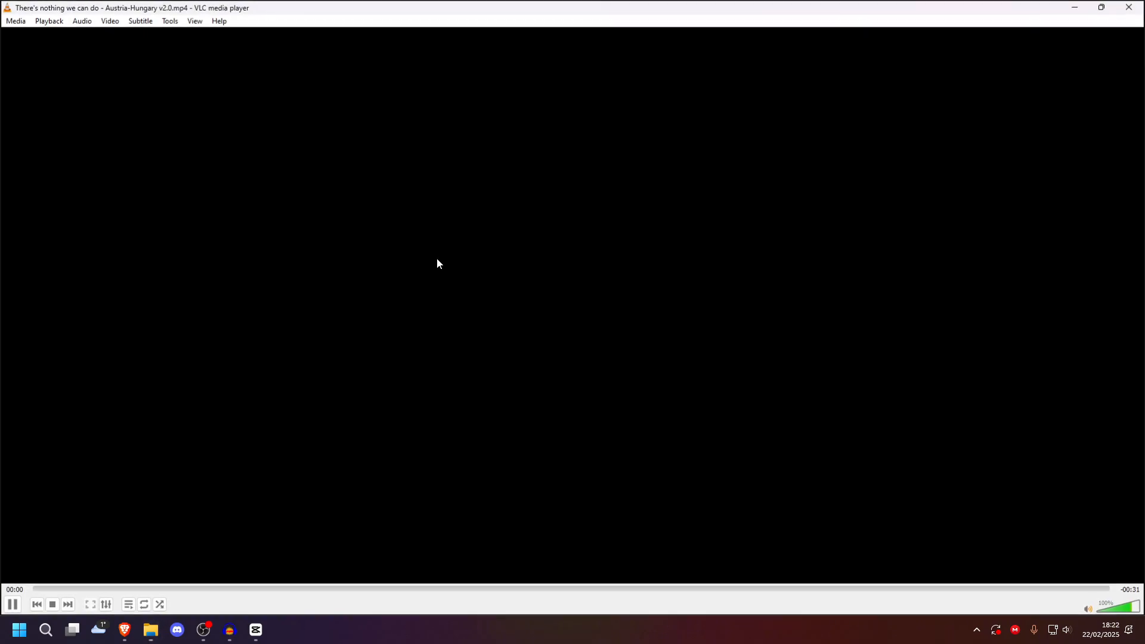
double_click(470, 292)
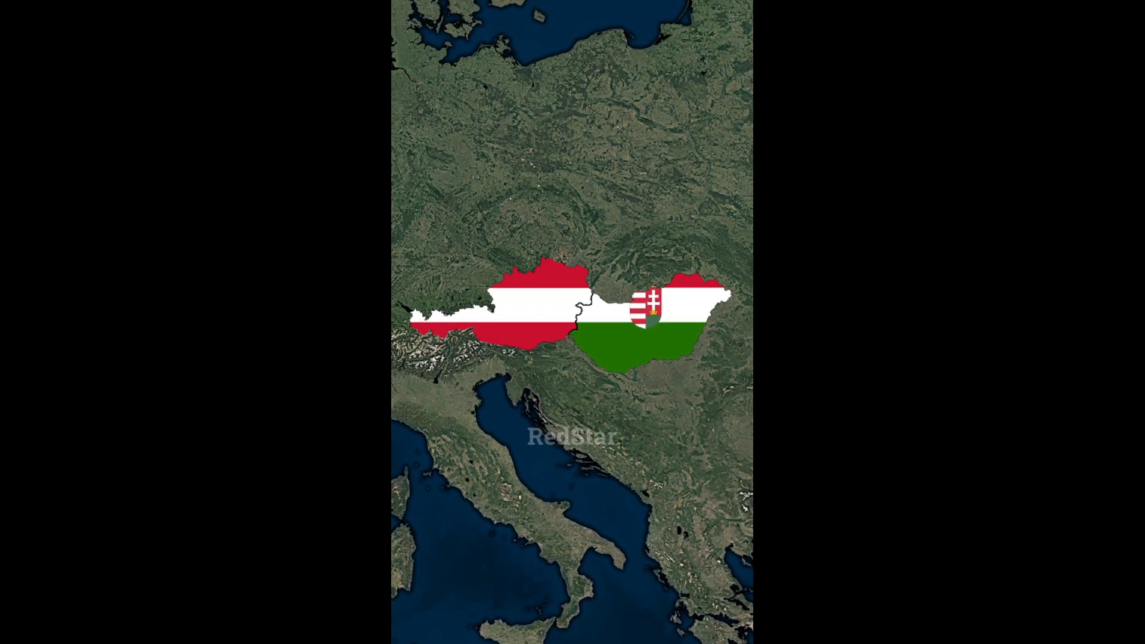
key(space)
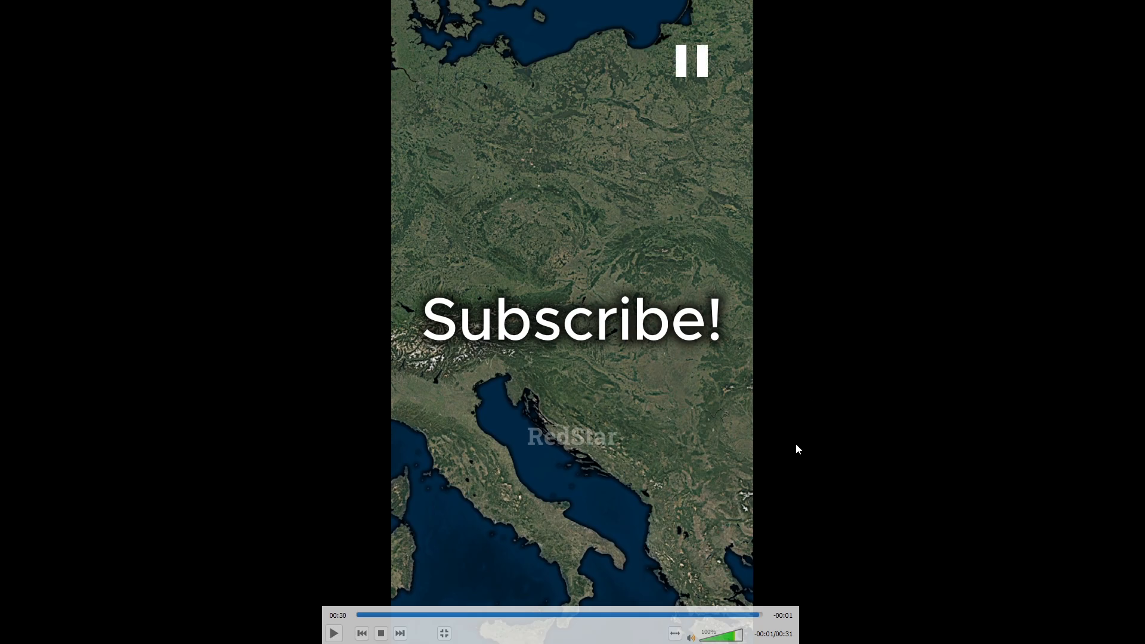
Step: Go back to 00:19 and 00:11 in the exported video and replay the Ukraine breakaway section
click(611, 614)
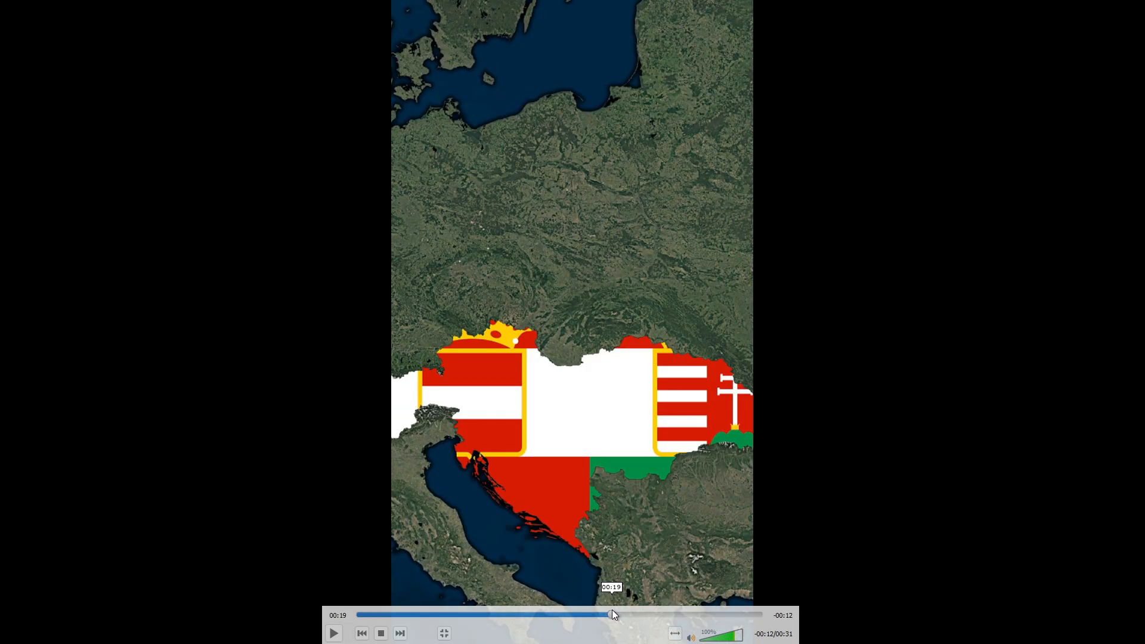
drag(601, 614, 511, 621)
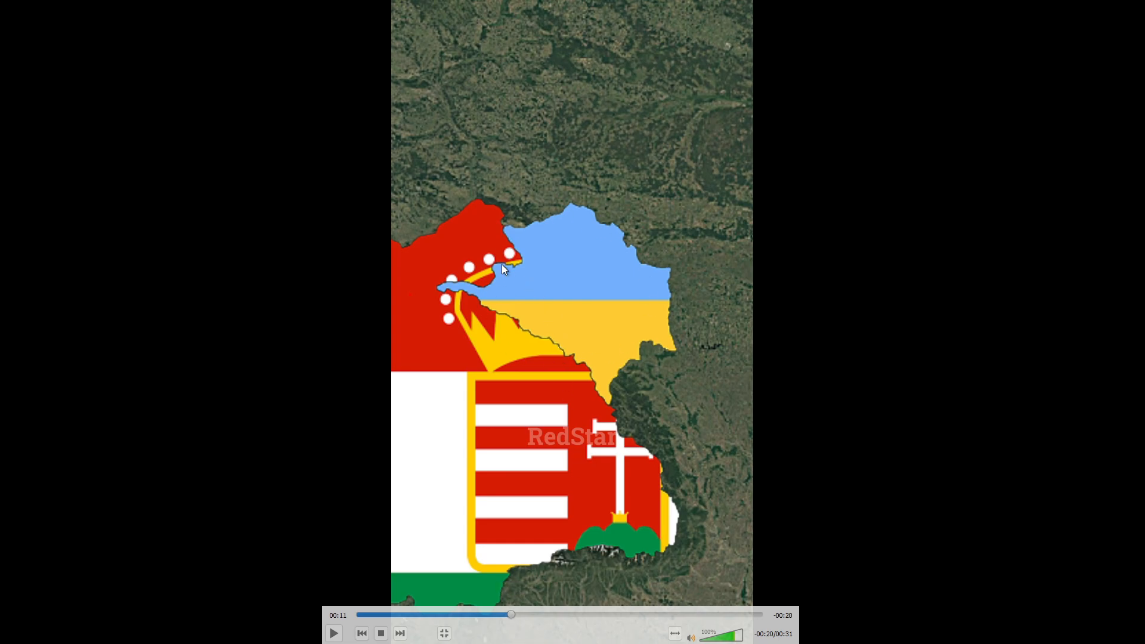
key(space)
key(space)
key(space)
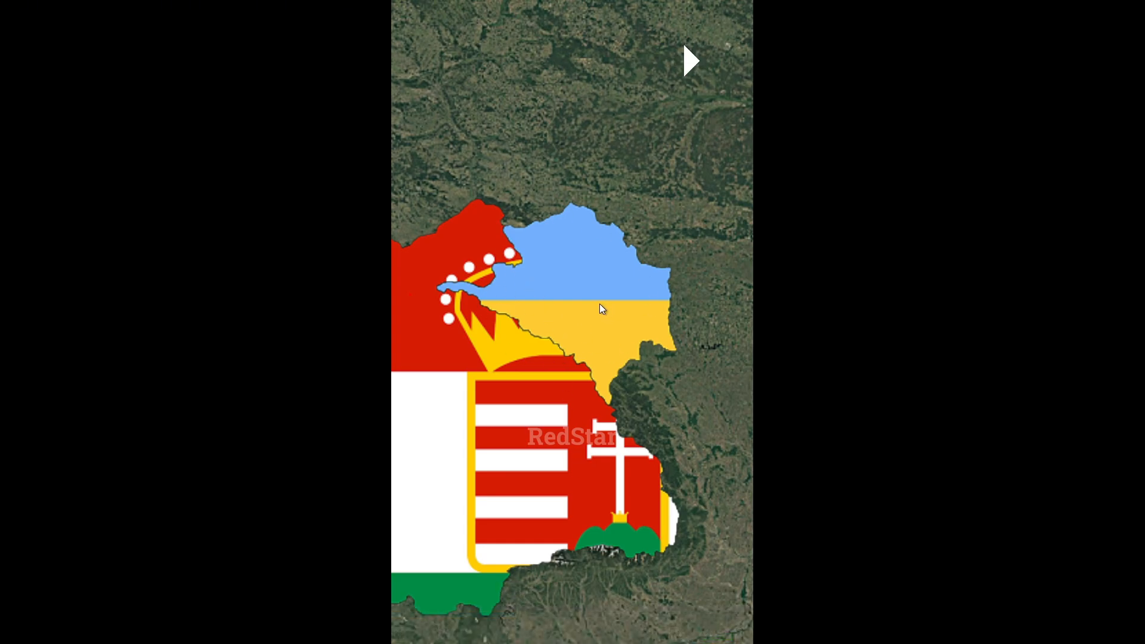
key(space)
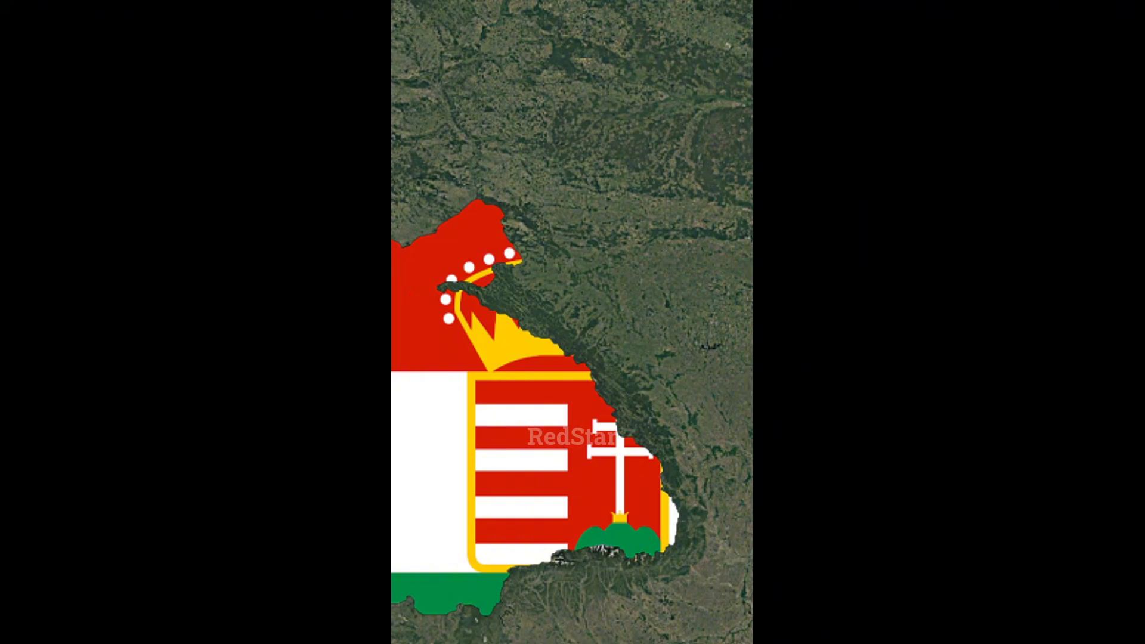
Step: Close the video player and the Tutorial folder window, and dismiss the export sharing dialog to return to the CapCut project
double_click(775, 374)
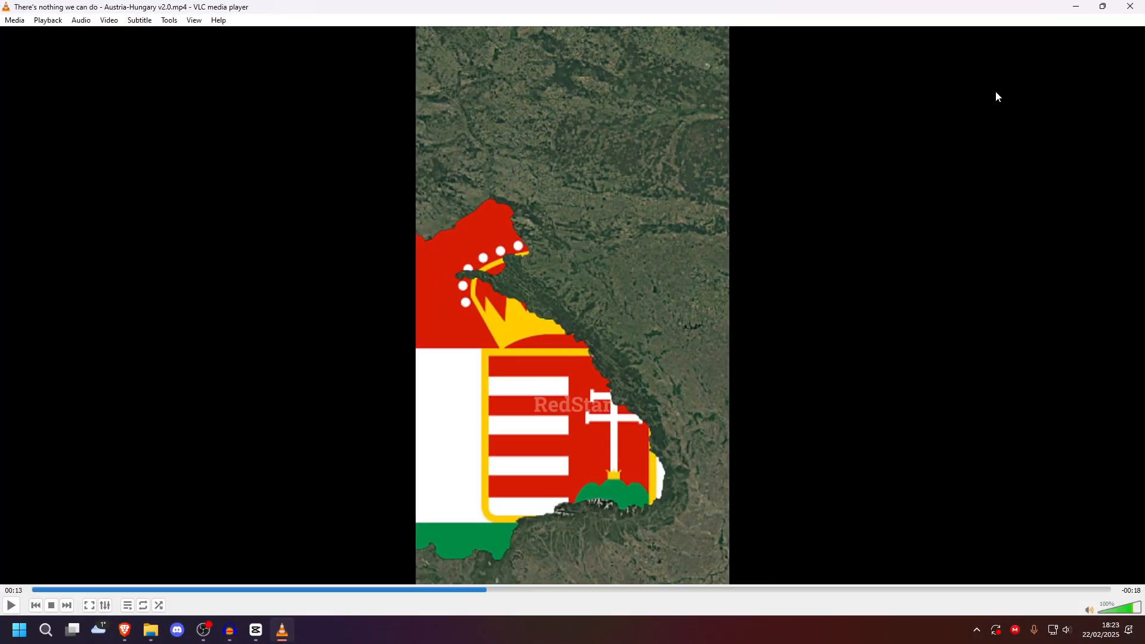
click(1129, 5)
click(832, 143)
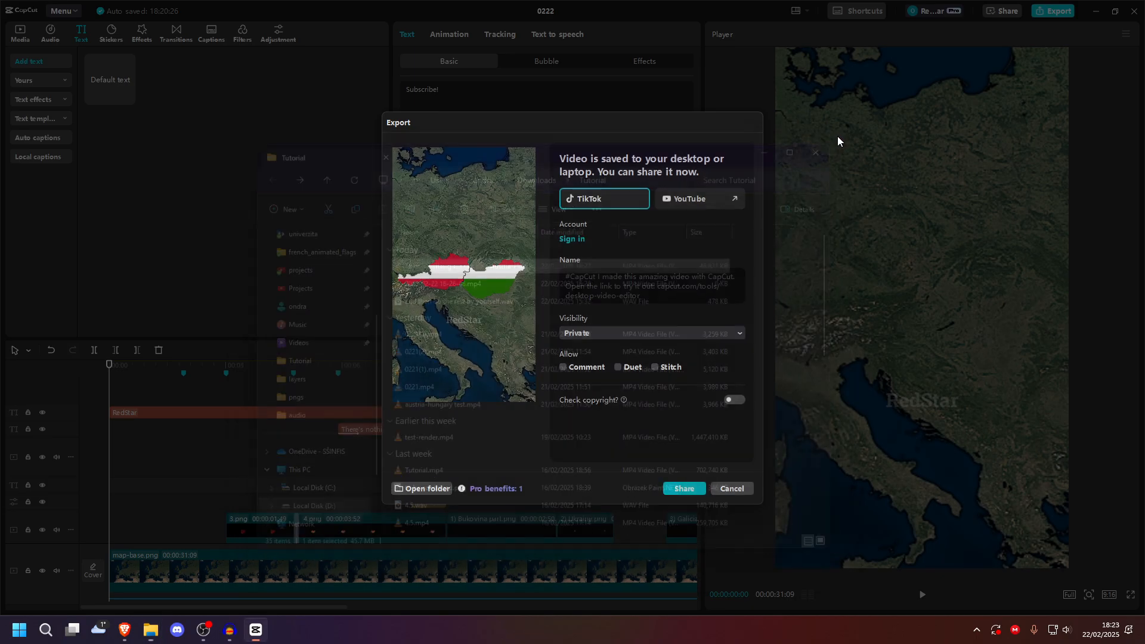
click(727, 489)
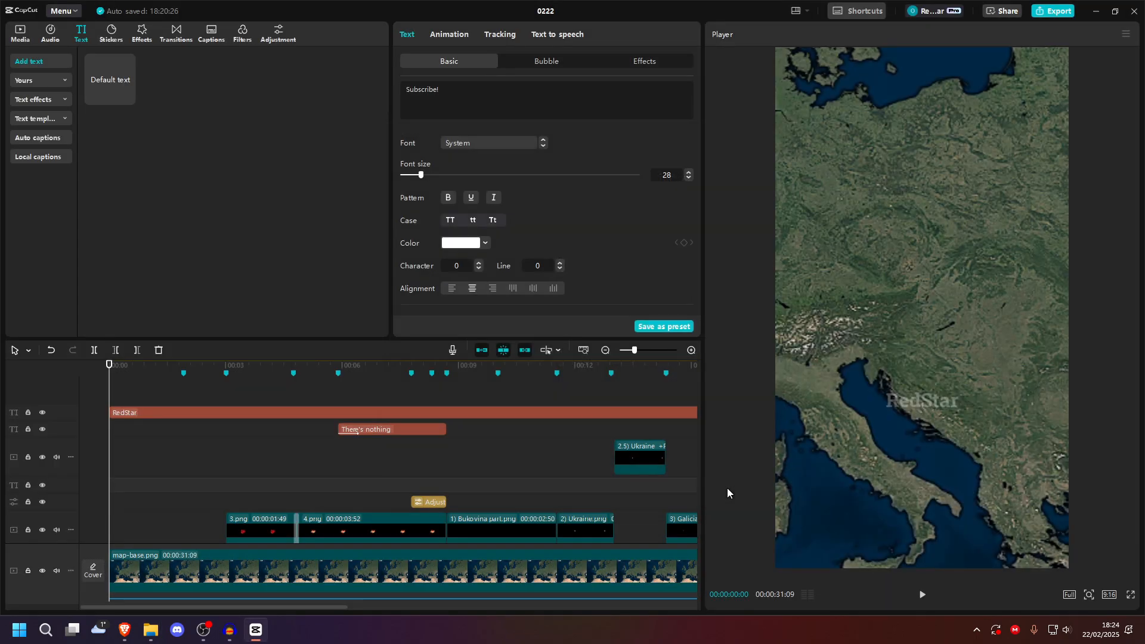